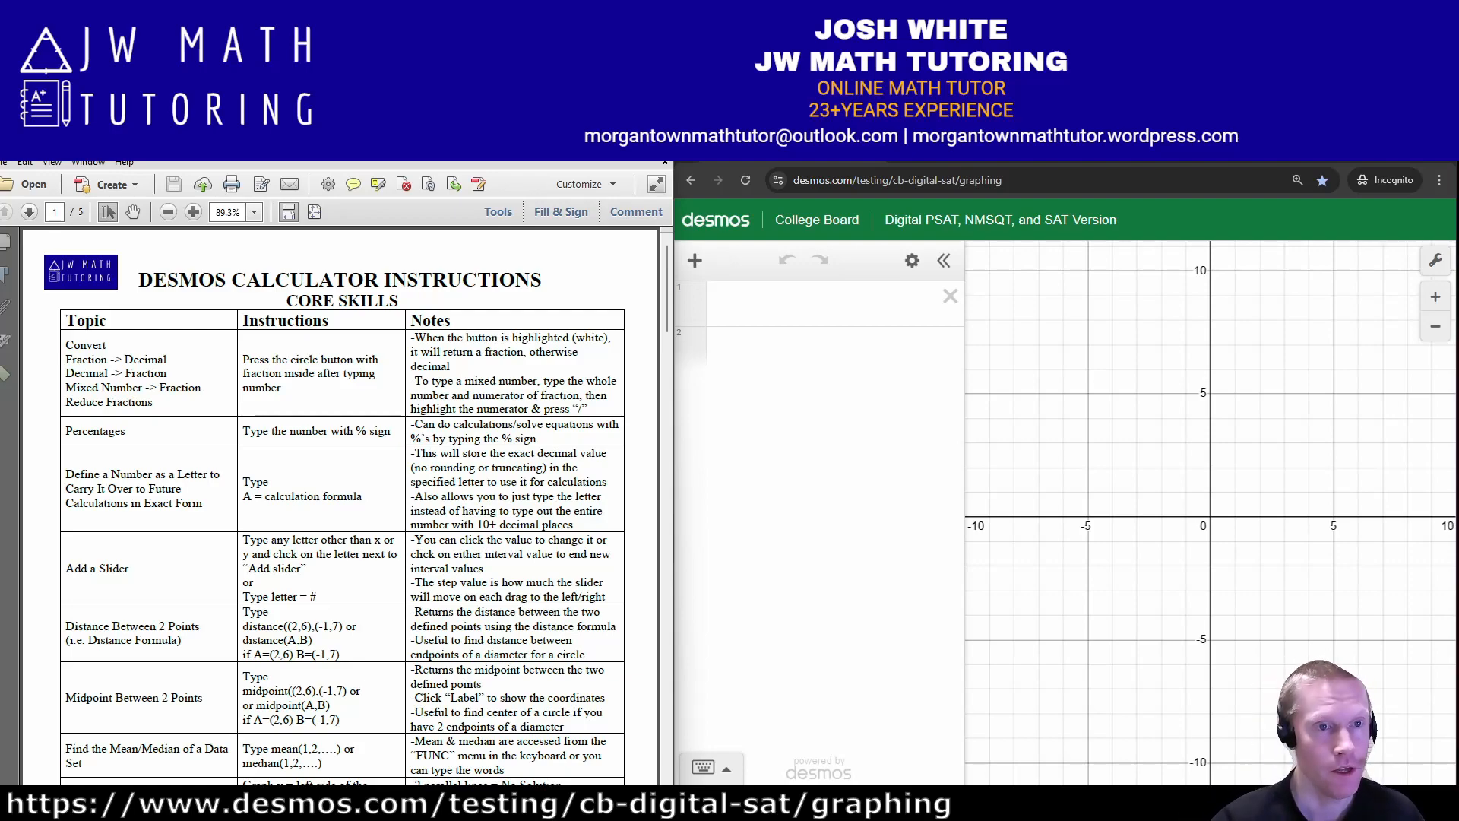
- Enter the fraction 2/3 in the first expression, switching its result to fraction form and back to decimal
{"action": "left_click", "coordinate": [791, 304]}
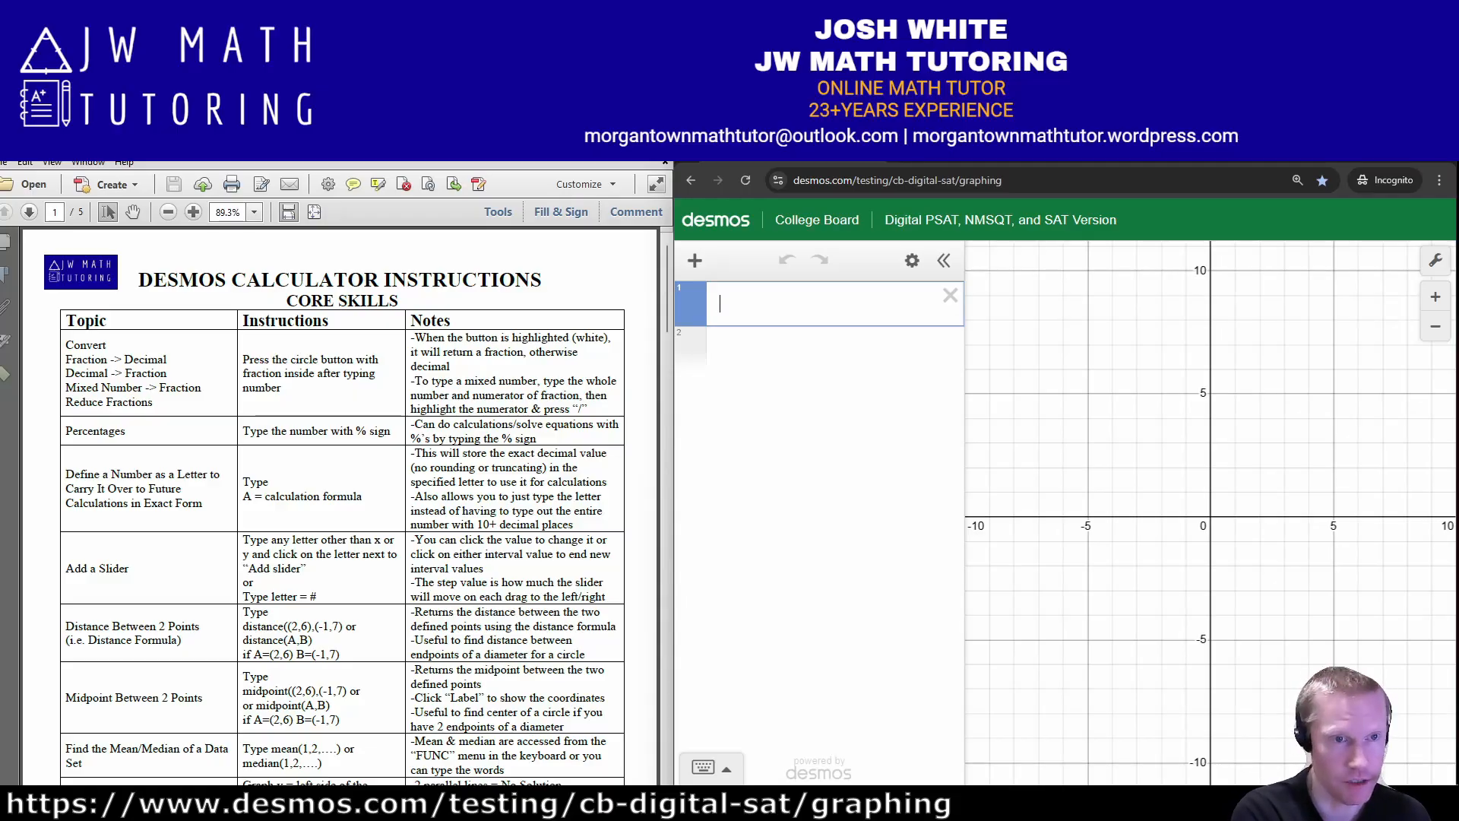
{"action": "type", "text": "2/3"}
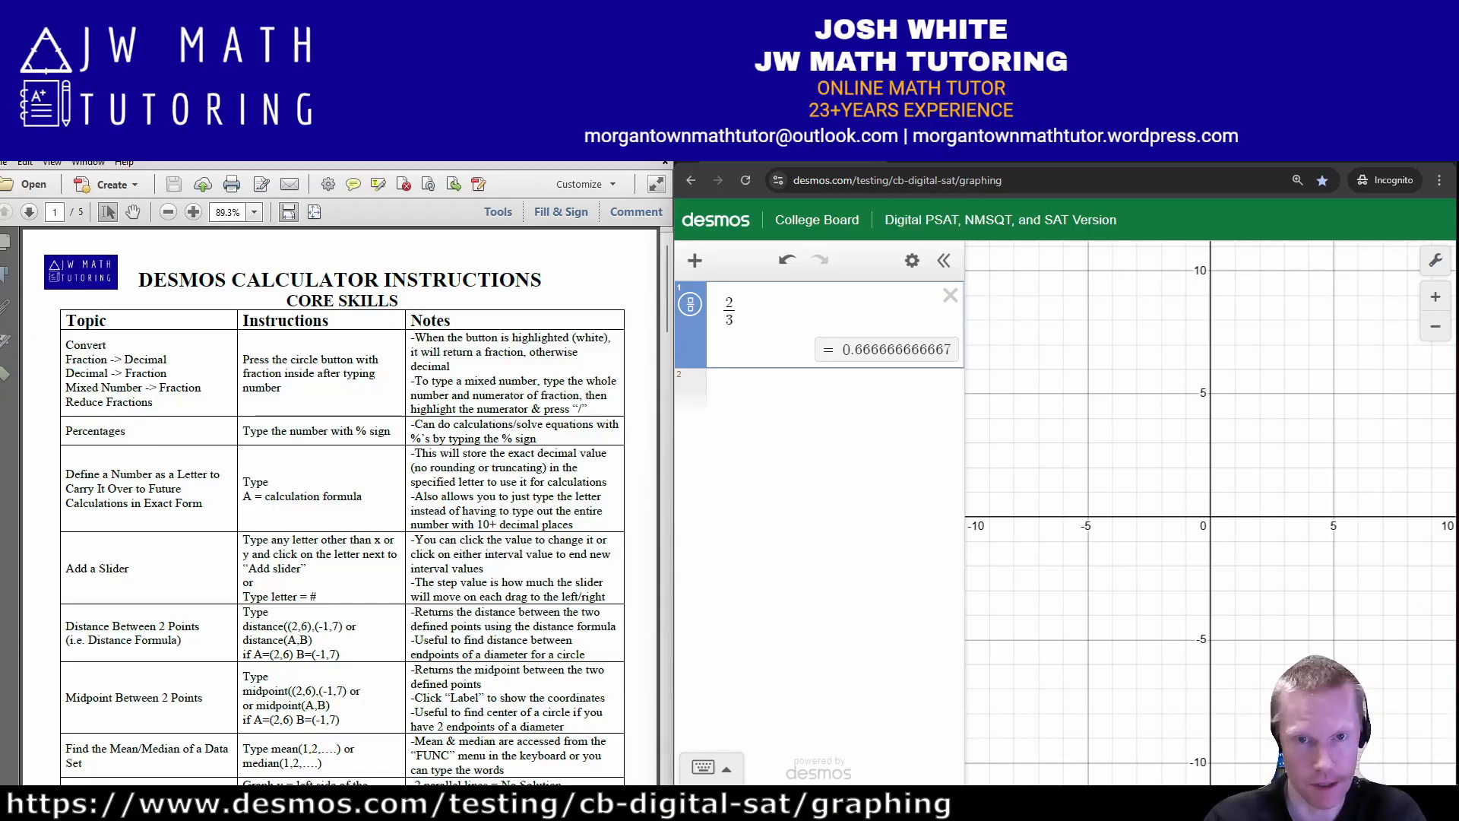
{"action": "left_click", "coordinate": [691, 305]}
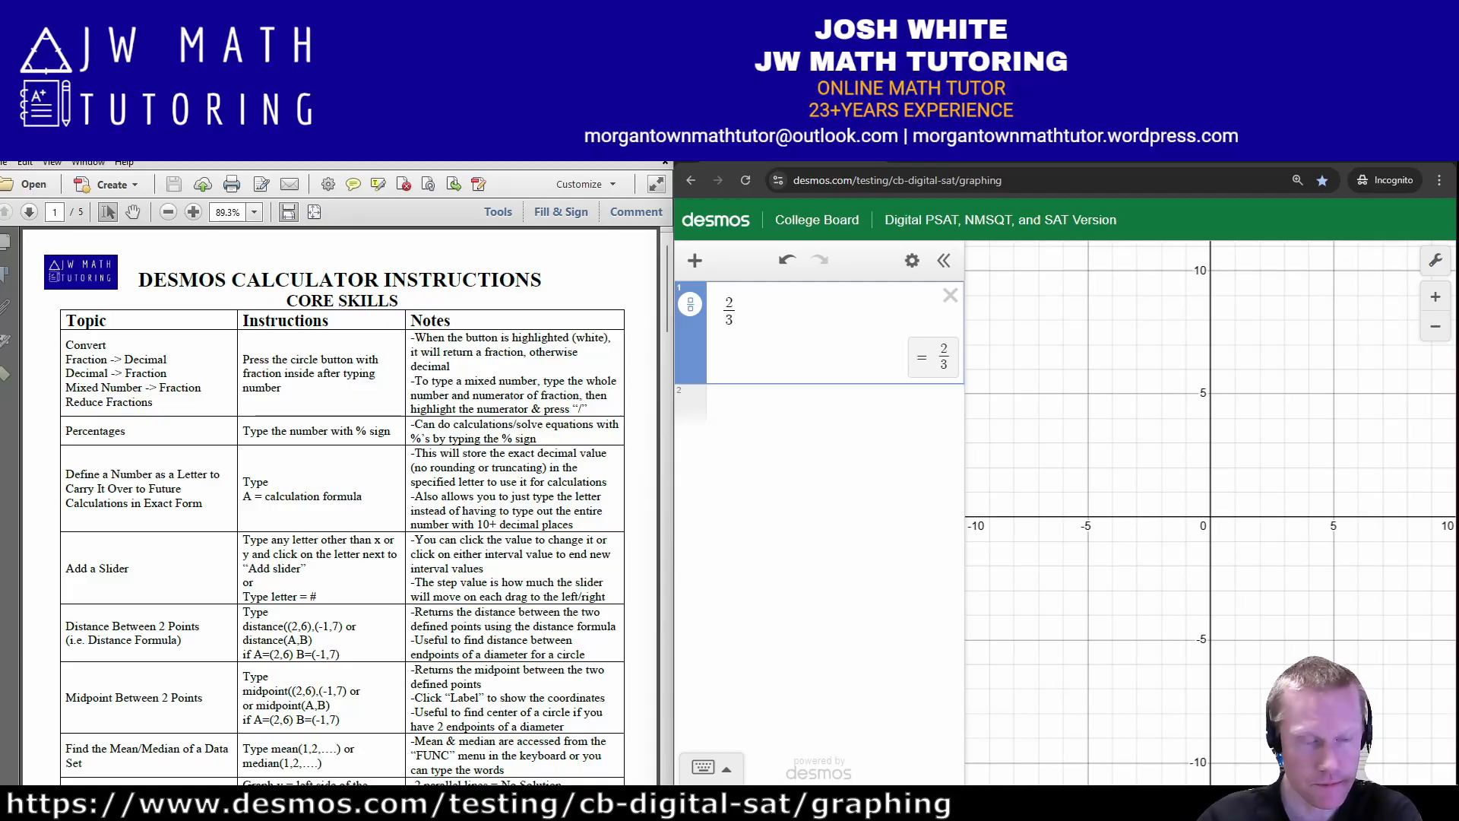
{"action": "left_click", "coordinate": [690, 304]}
- Replace the expression with 114/9 and toggle its result between decimal and reduced fraction, ending on the fraction
{"action": "key", "text": "ctrl+a"}
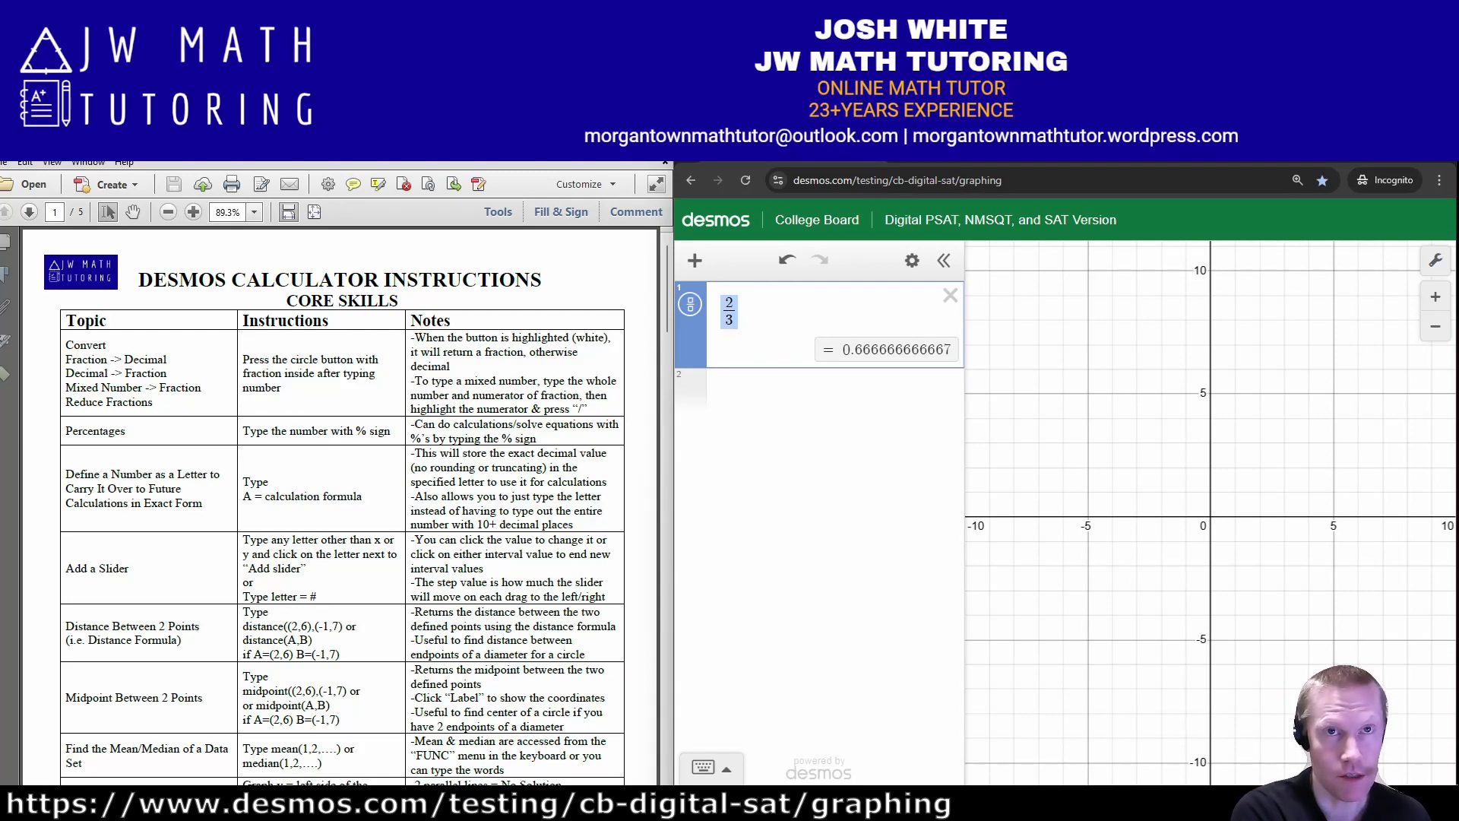
{"action": "type", "text": "114"}
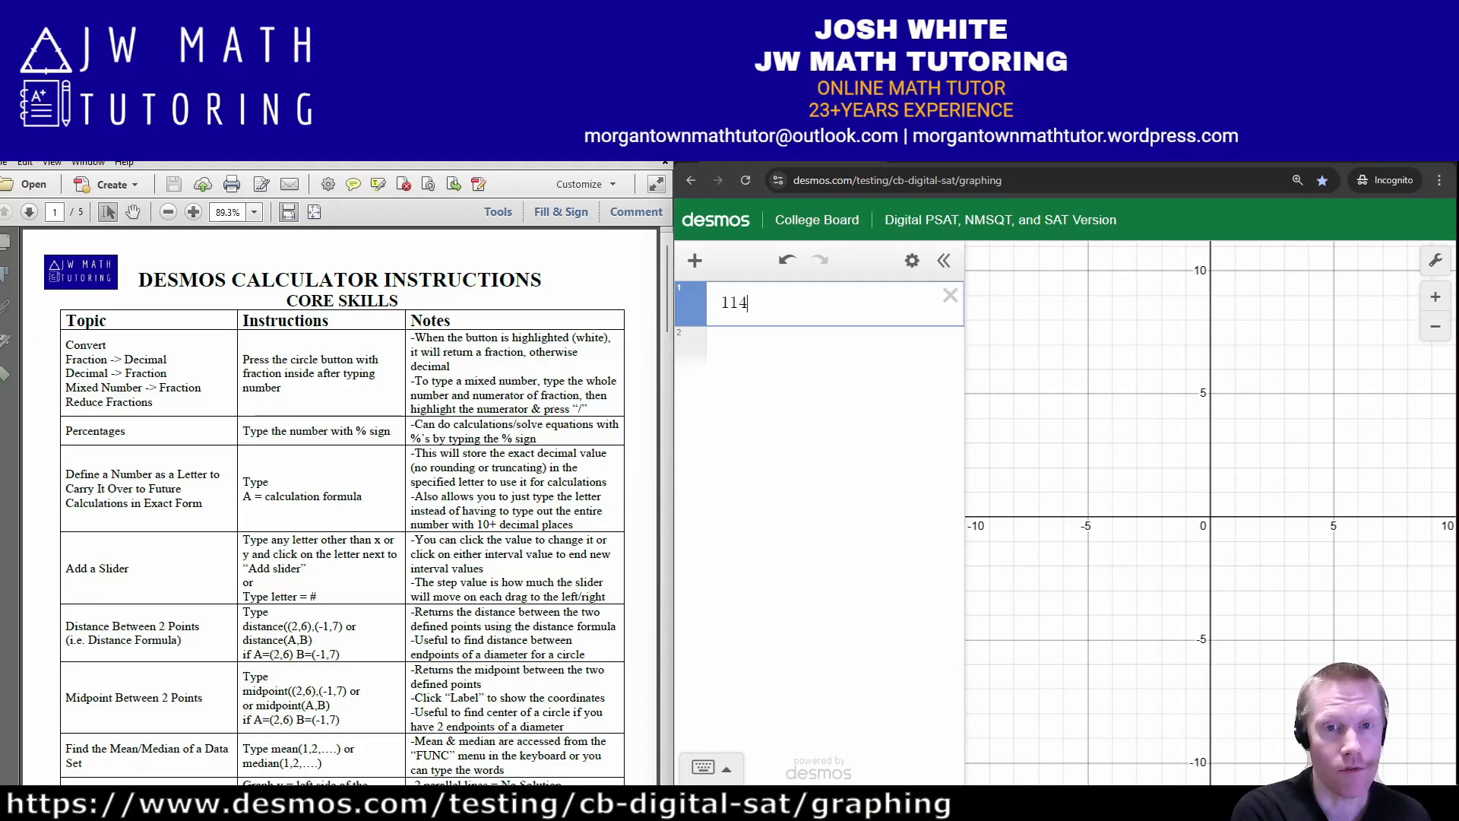
{"action": "type", "text": "/9"}
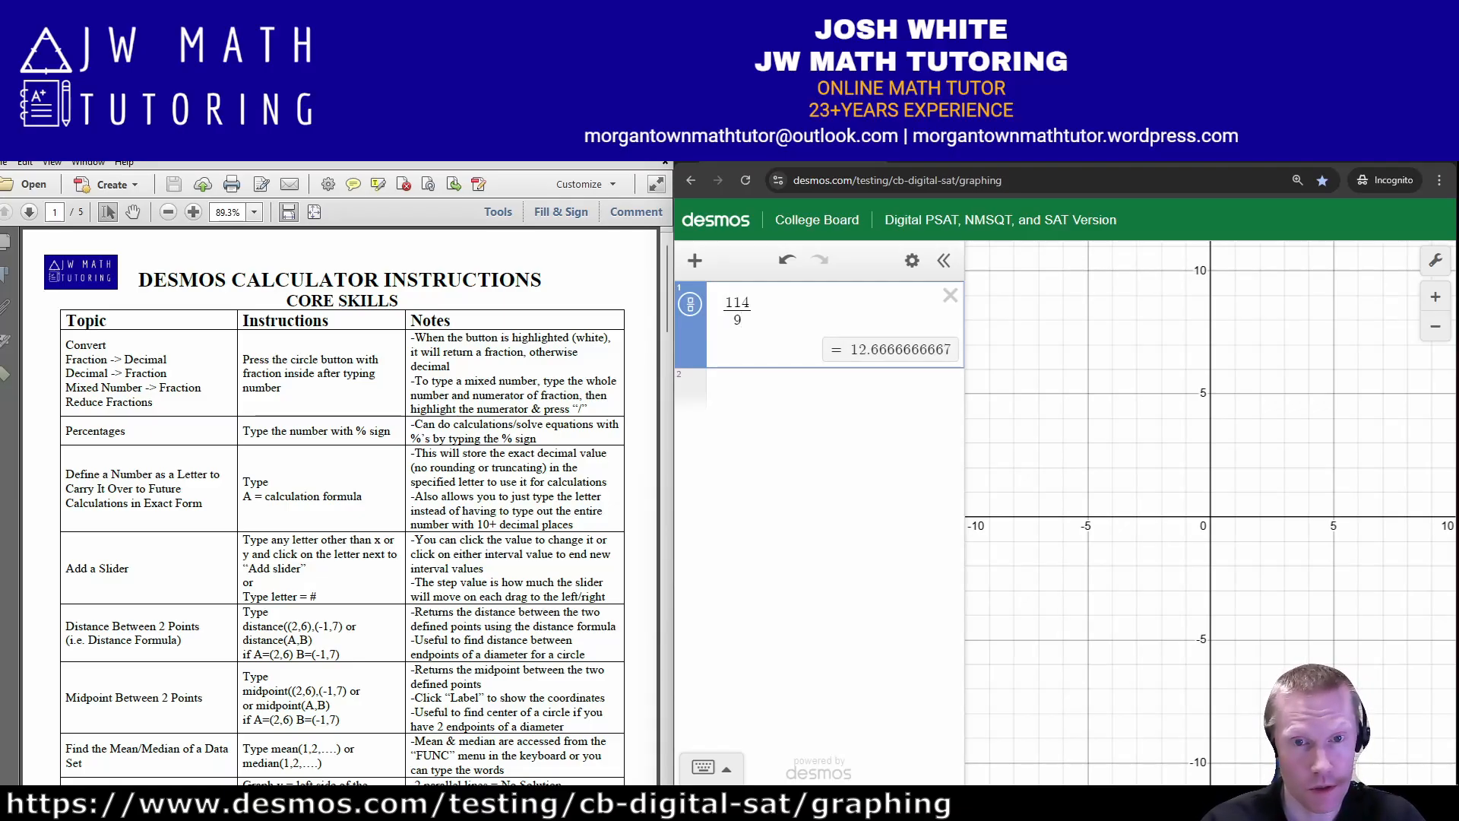
{"action": "left_click", "coordinate": [690, 304]}
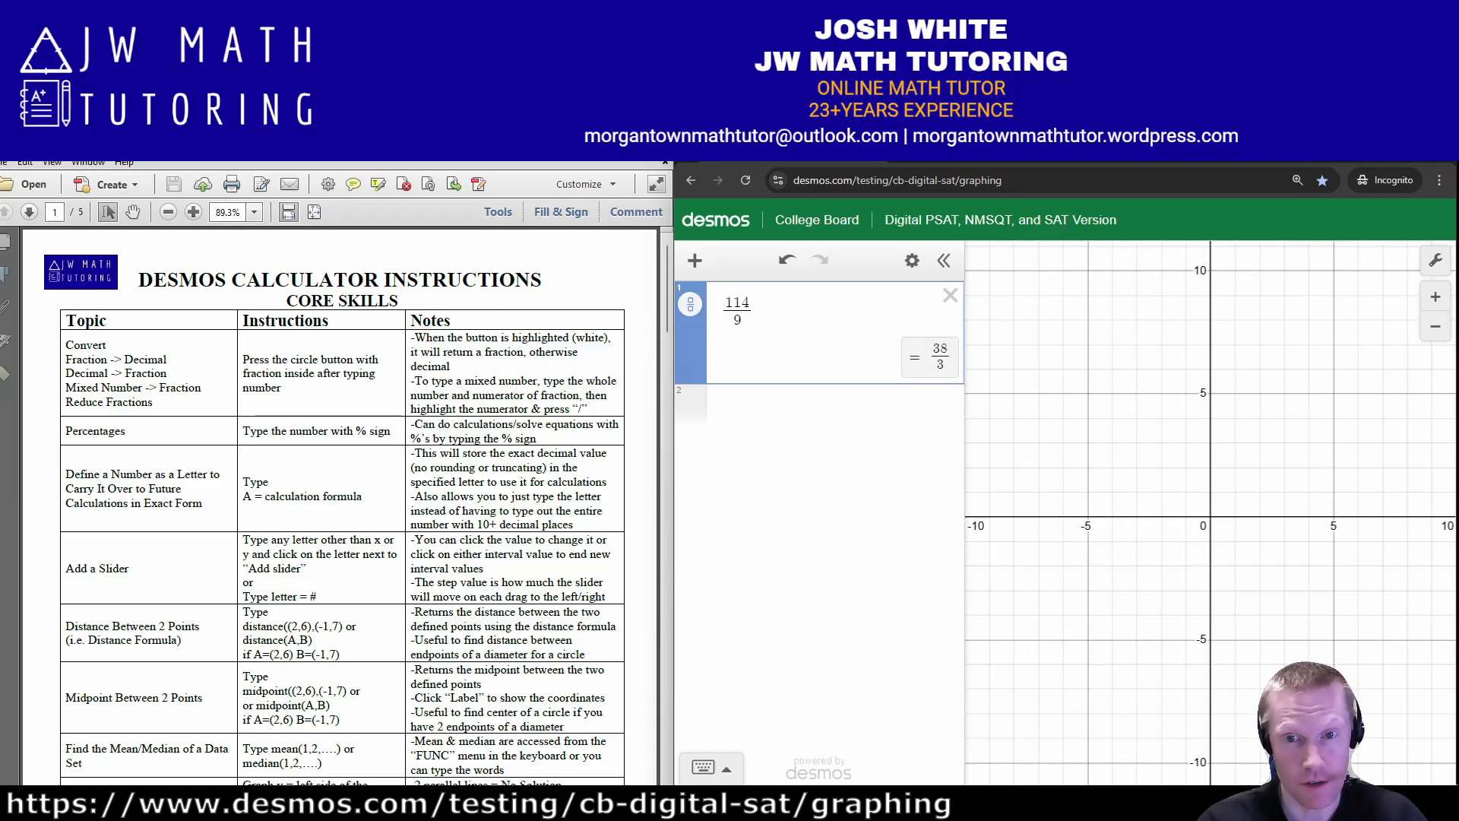
{"action": "left_click", "coordinate": [690, 304]}
{"action": "left_click", "coordinate": [691, 304]}
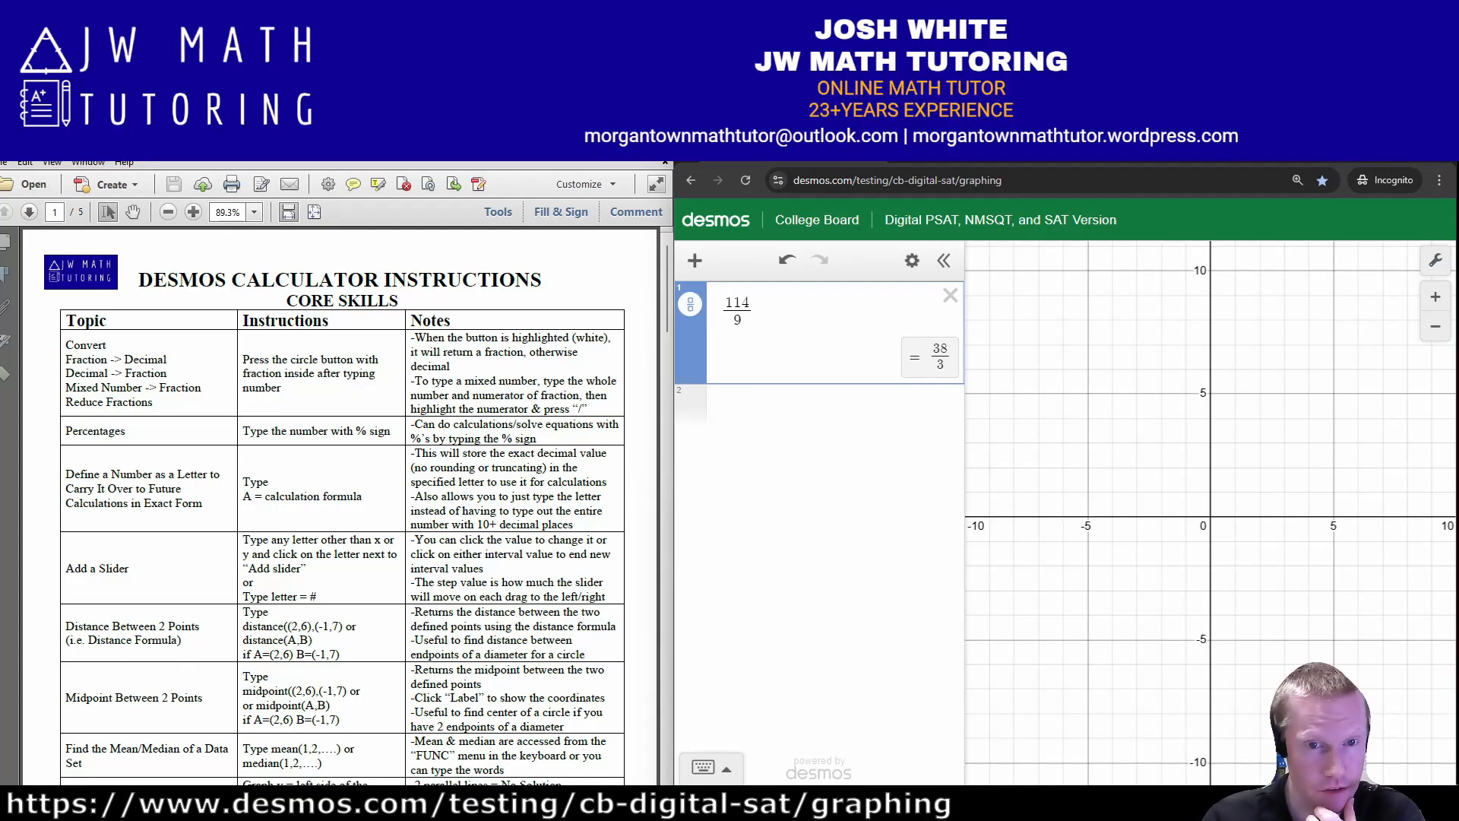
- Clear the first expression and enter the mixed number 2 3/4 in it
{"action": "left_click", "coordinate": [950, 295]}
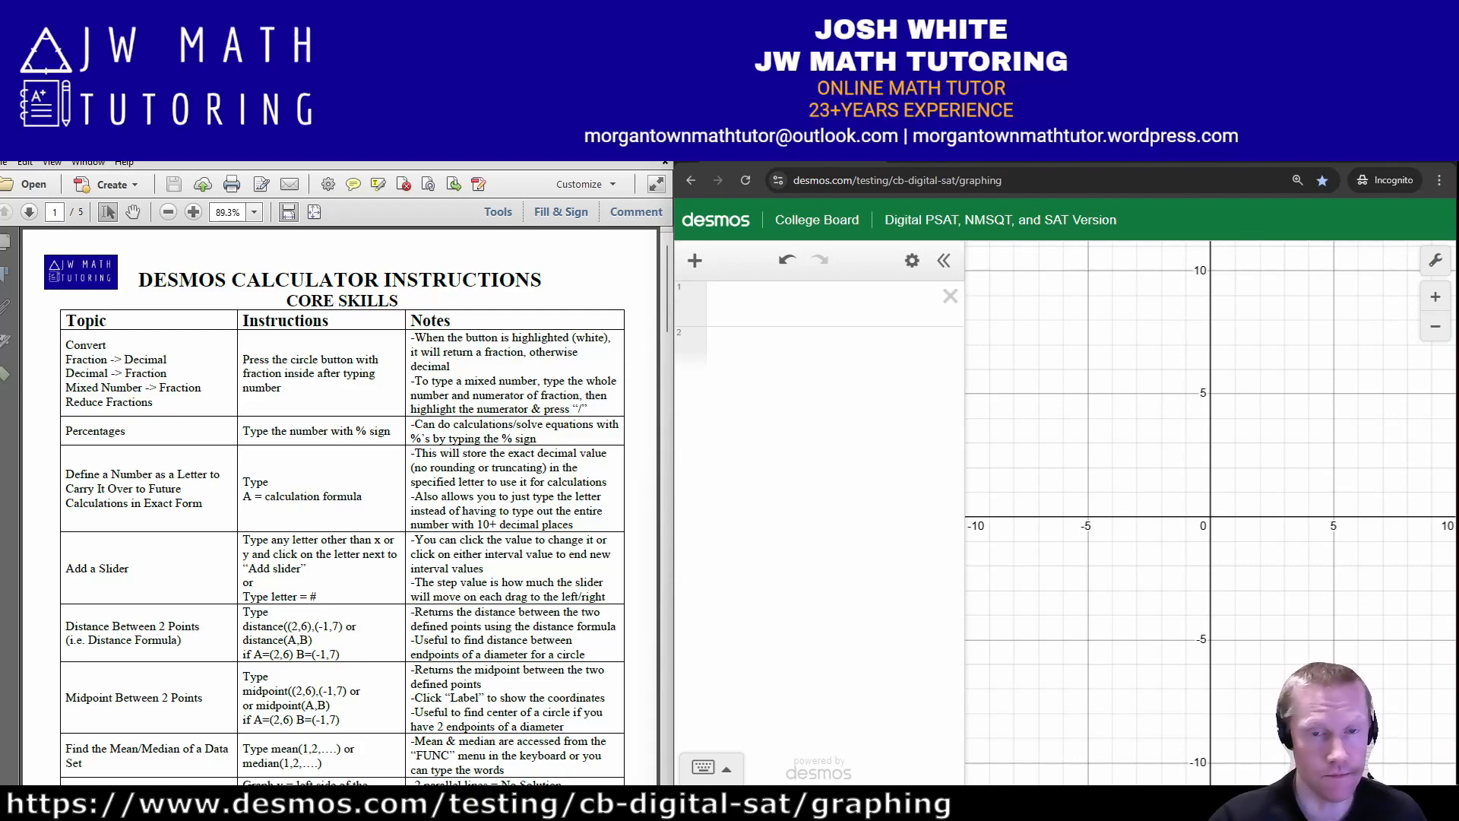
{"action": "left_click", "coordinate": [813, 304]}
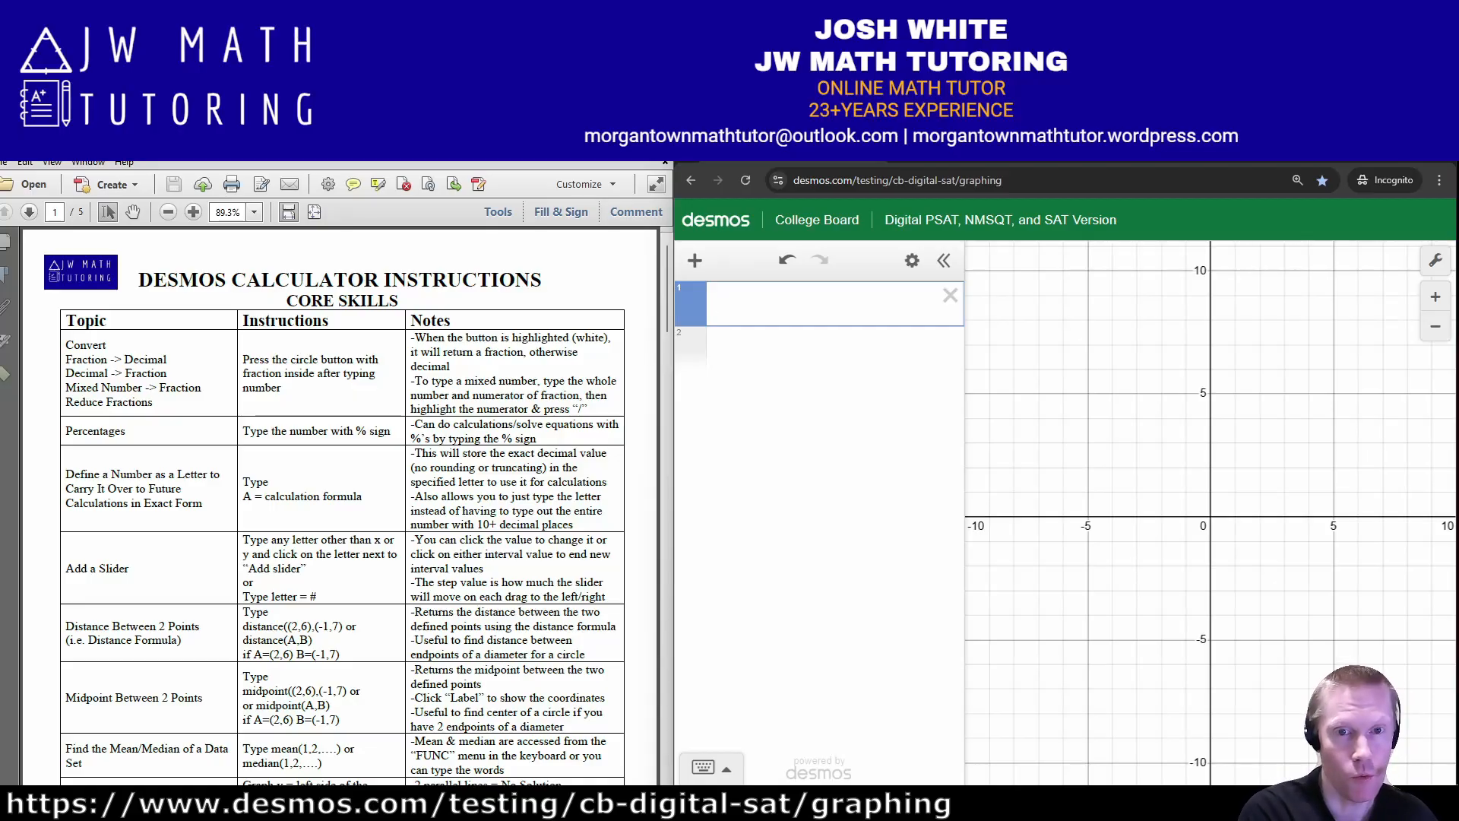
{"action": "type", "text": "2"}
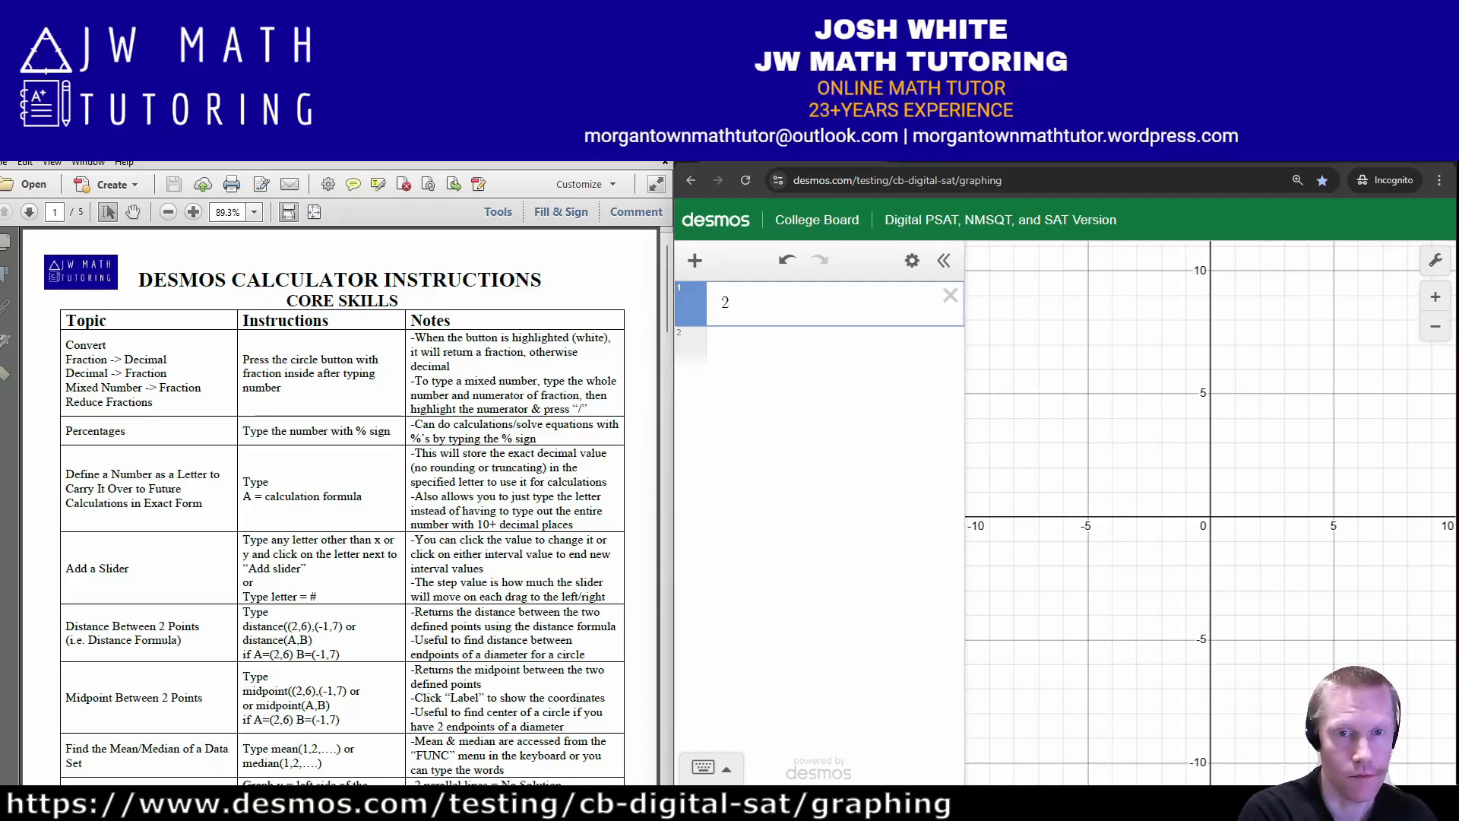
{"action": "type", "text": "3"}
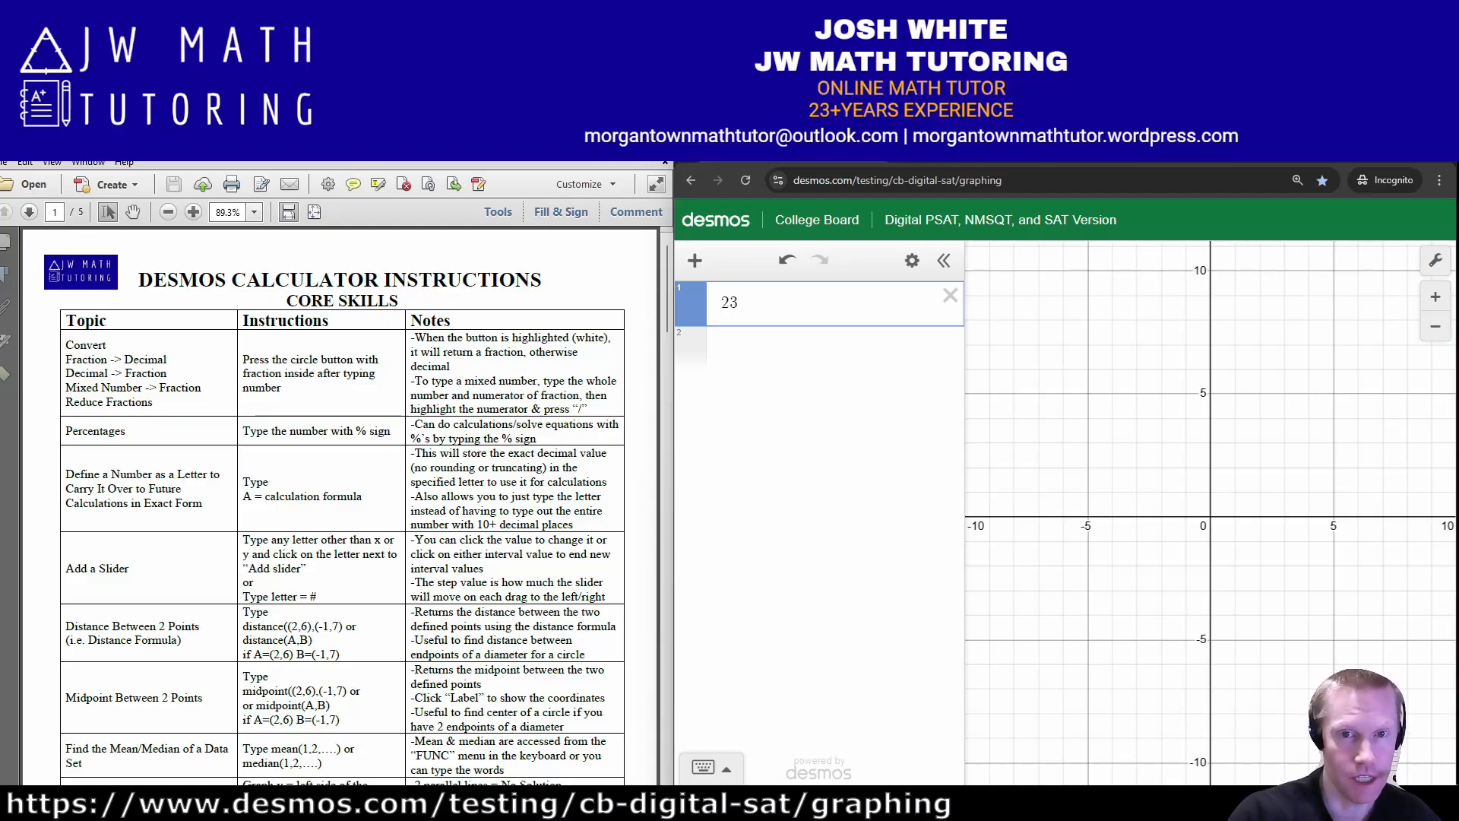
{"action": "key", "text": "shift+Left"}
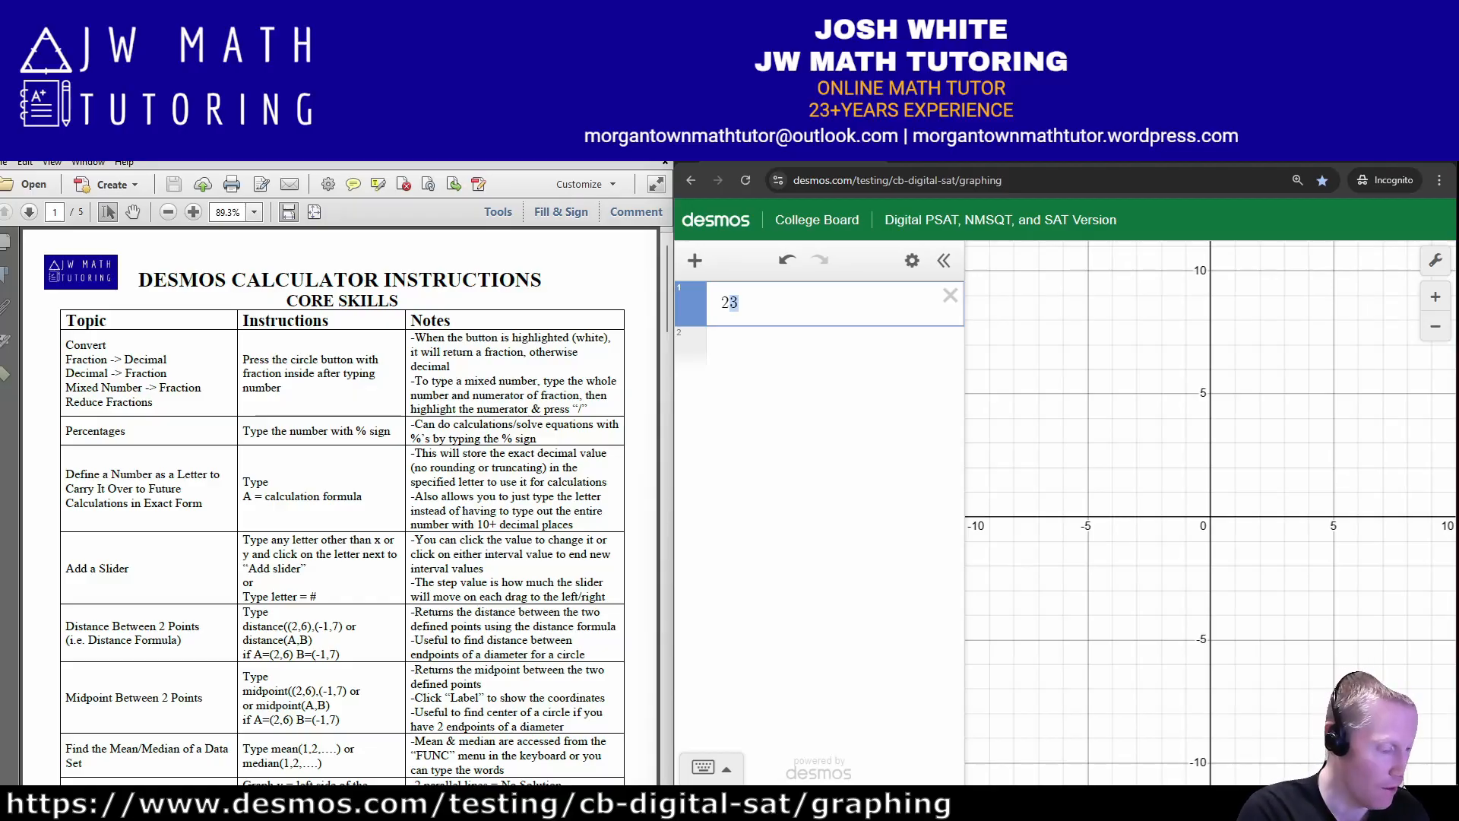
{"action": "type", "text": "/4"}
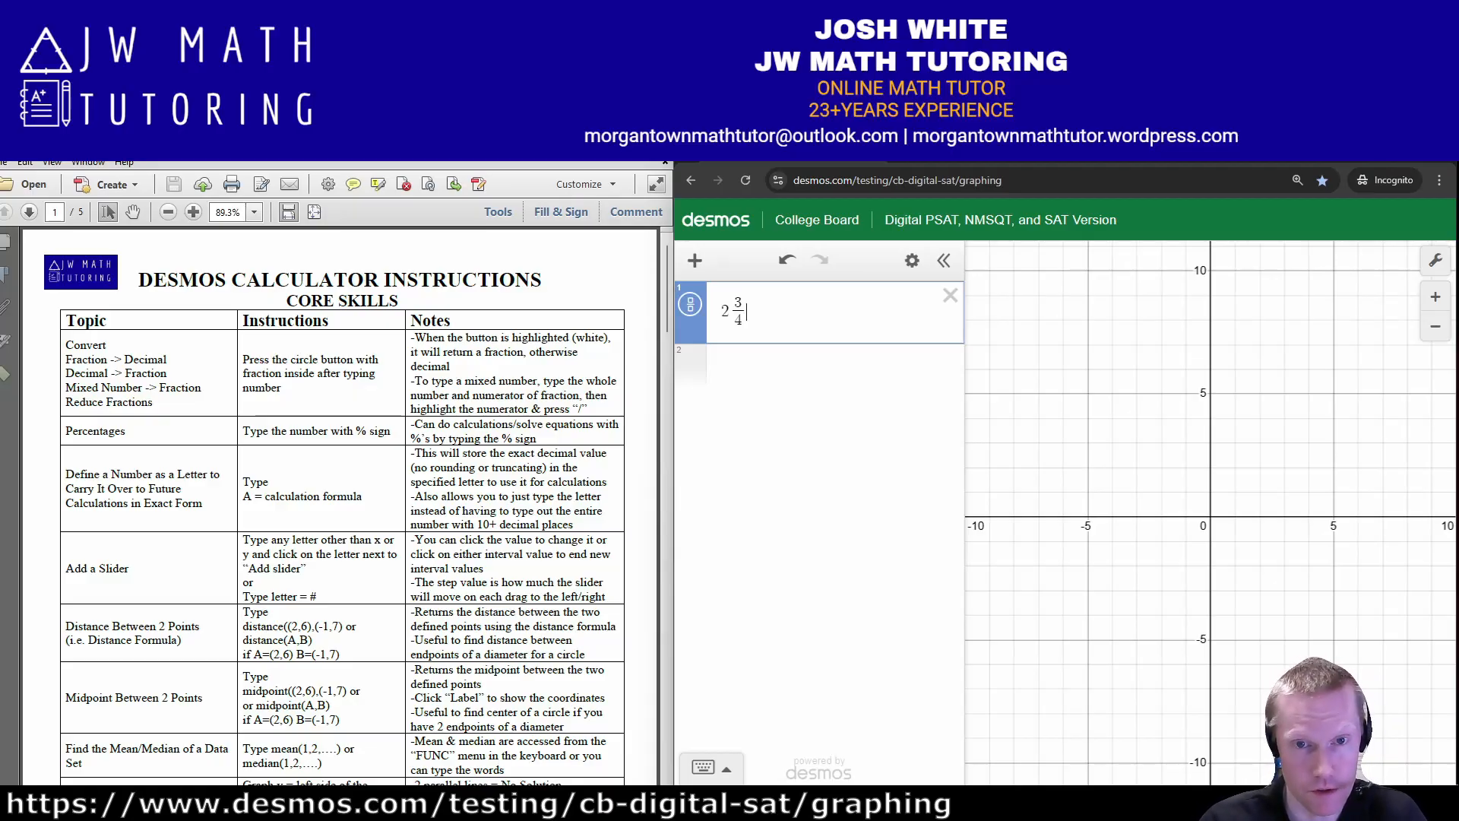
- Toggle the mixed number's conversion to an improper fraction on and off several times, leaving it off
{"action": "left_click", "coordinate": [690, 304]}
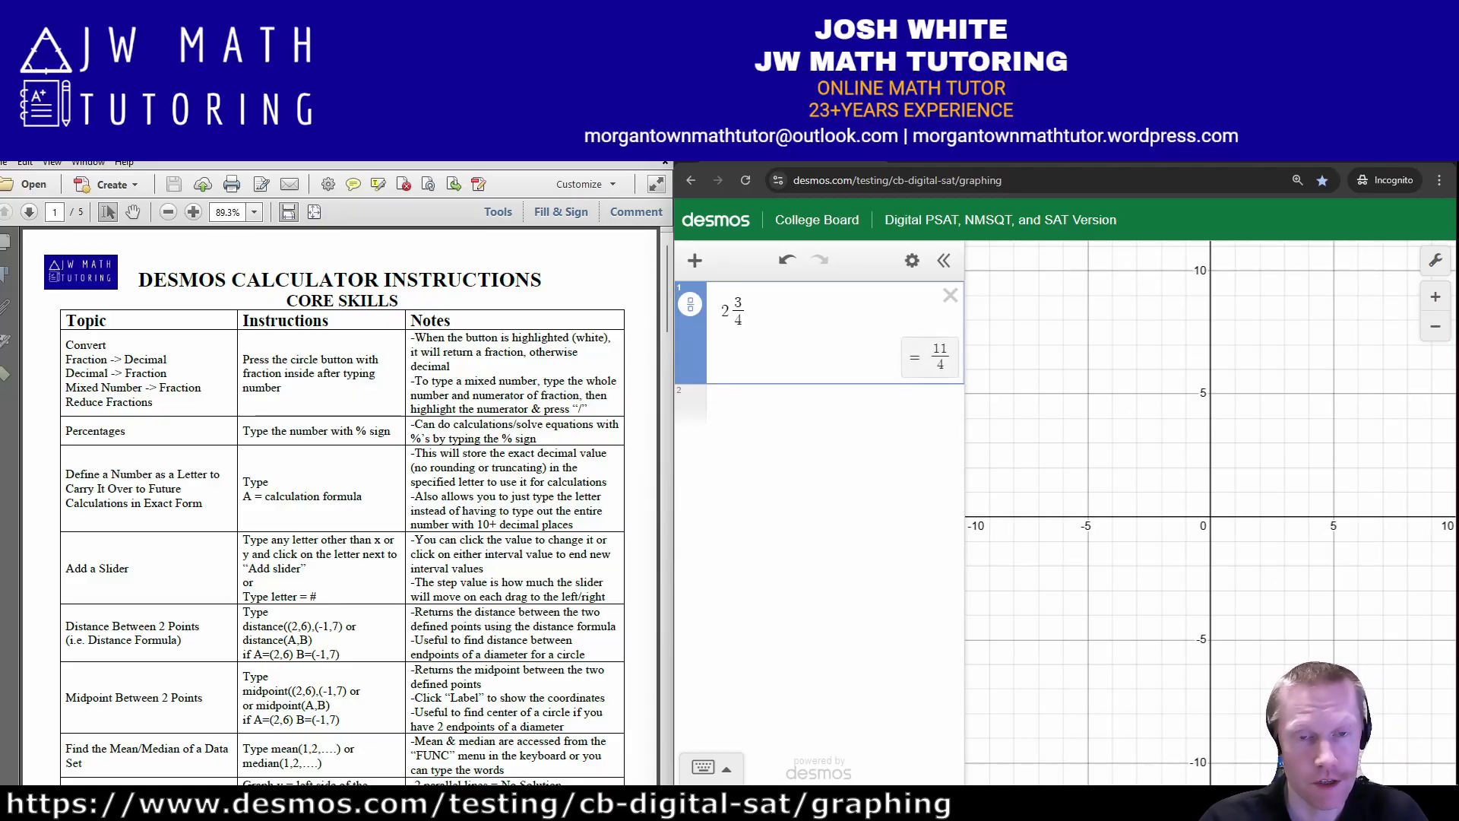
{"action": "left_click", "coordinate": [690, 304]}
{"action": "left_click", "coordinate": [690, 304]}
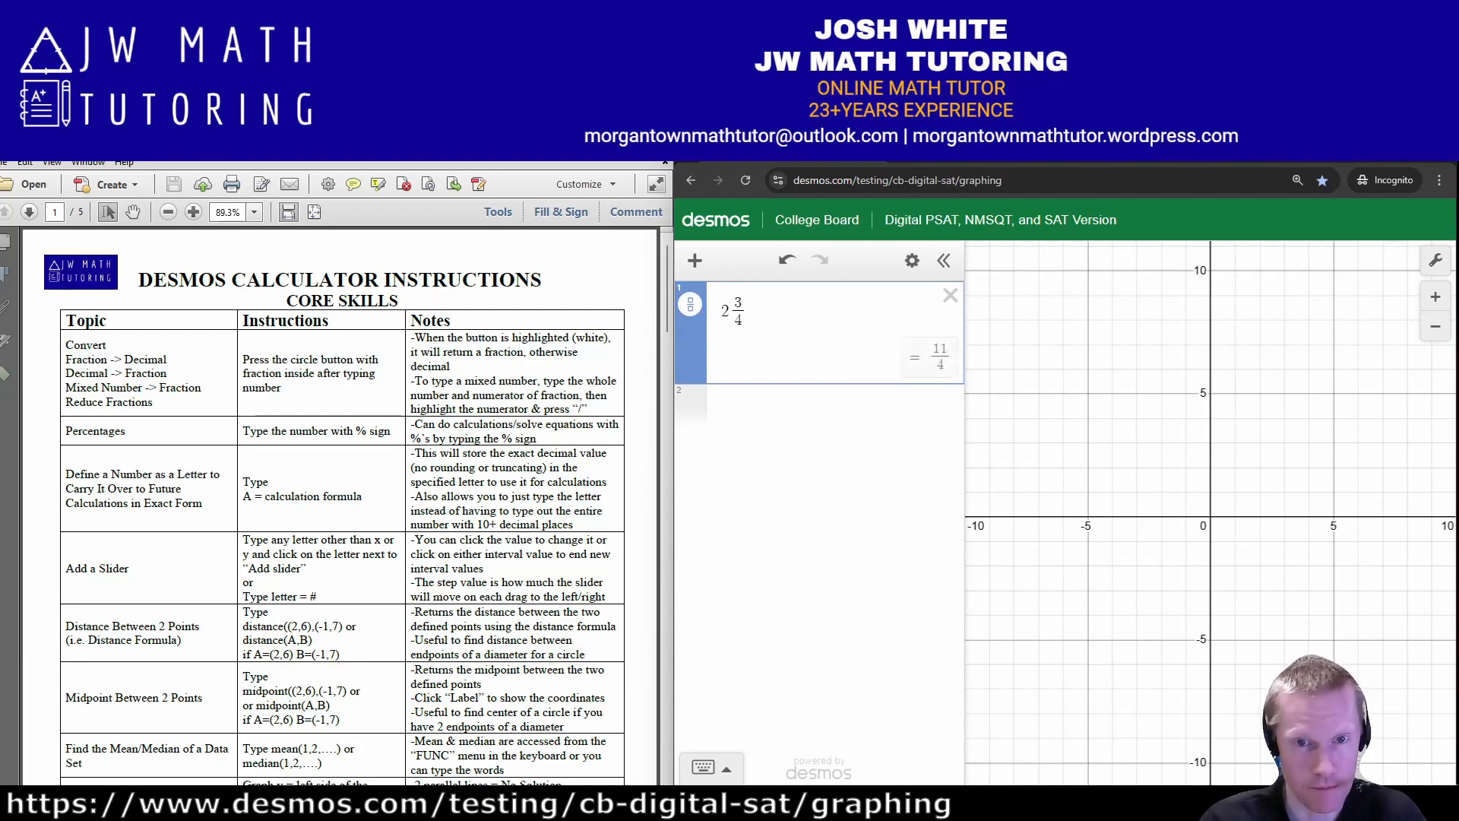
{"action": "left_click", "coordinate": [690, 304]}
{"action": "left_click", "coordinate": [690, 304]}
{"action": "left_click", "coordinate": [690, 304]}
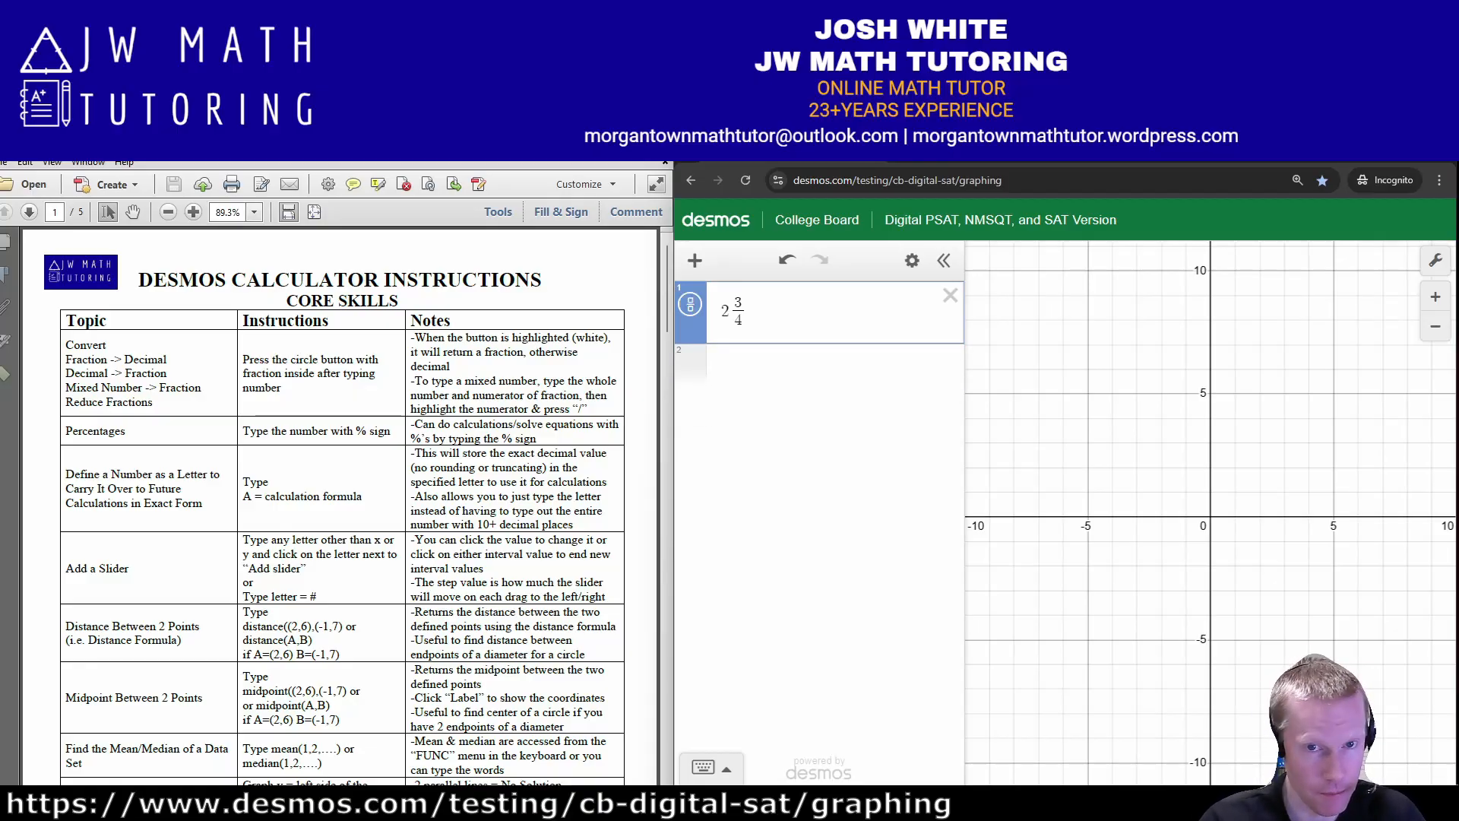
- Clear the mixed number and calculate 60% of 36 in the first expression
{"action": "left_click", "coordinate": [950, 294]}
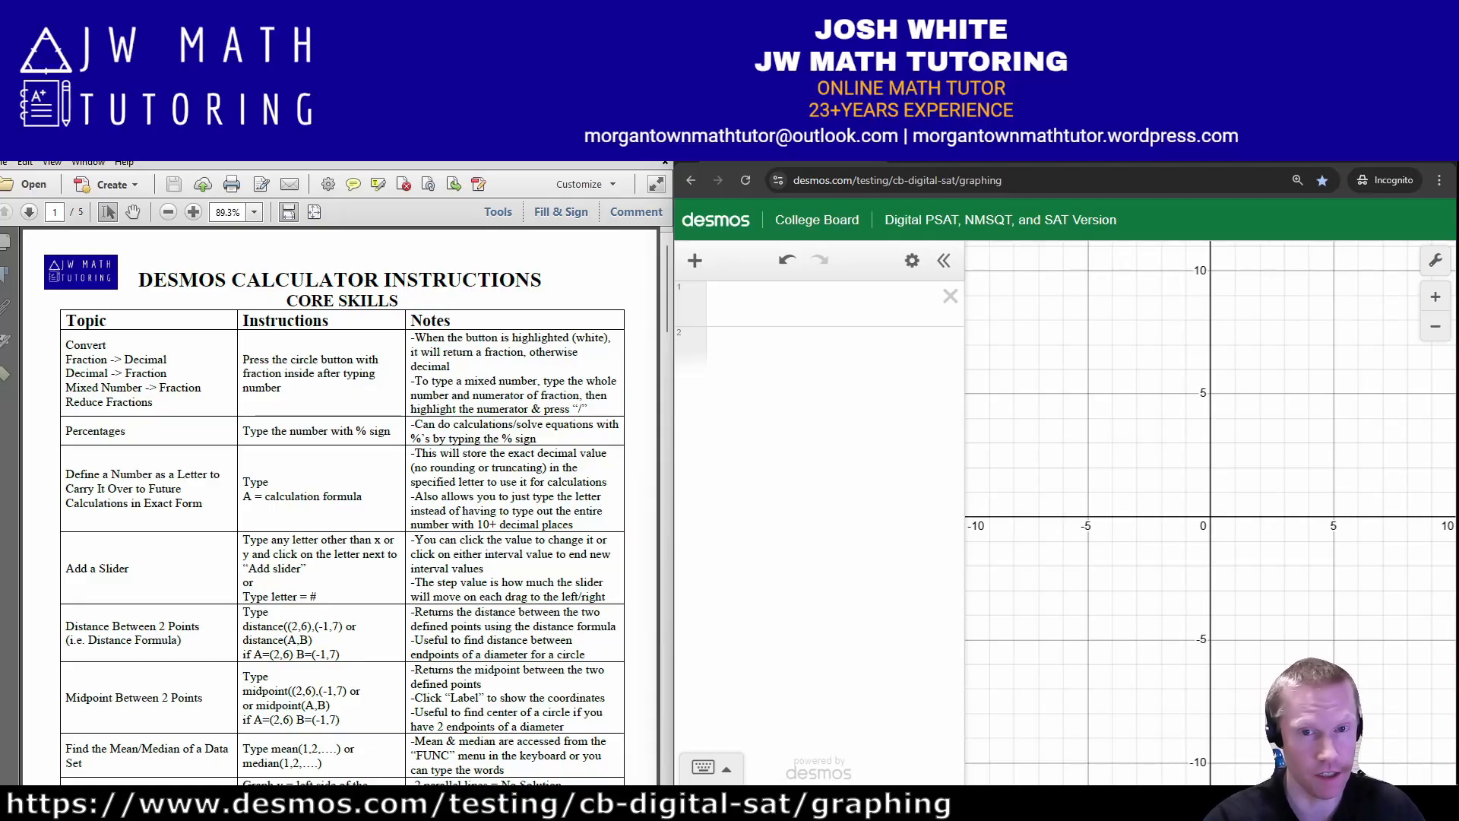
{"action": "left_click", "coordinate": [720, 304]}
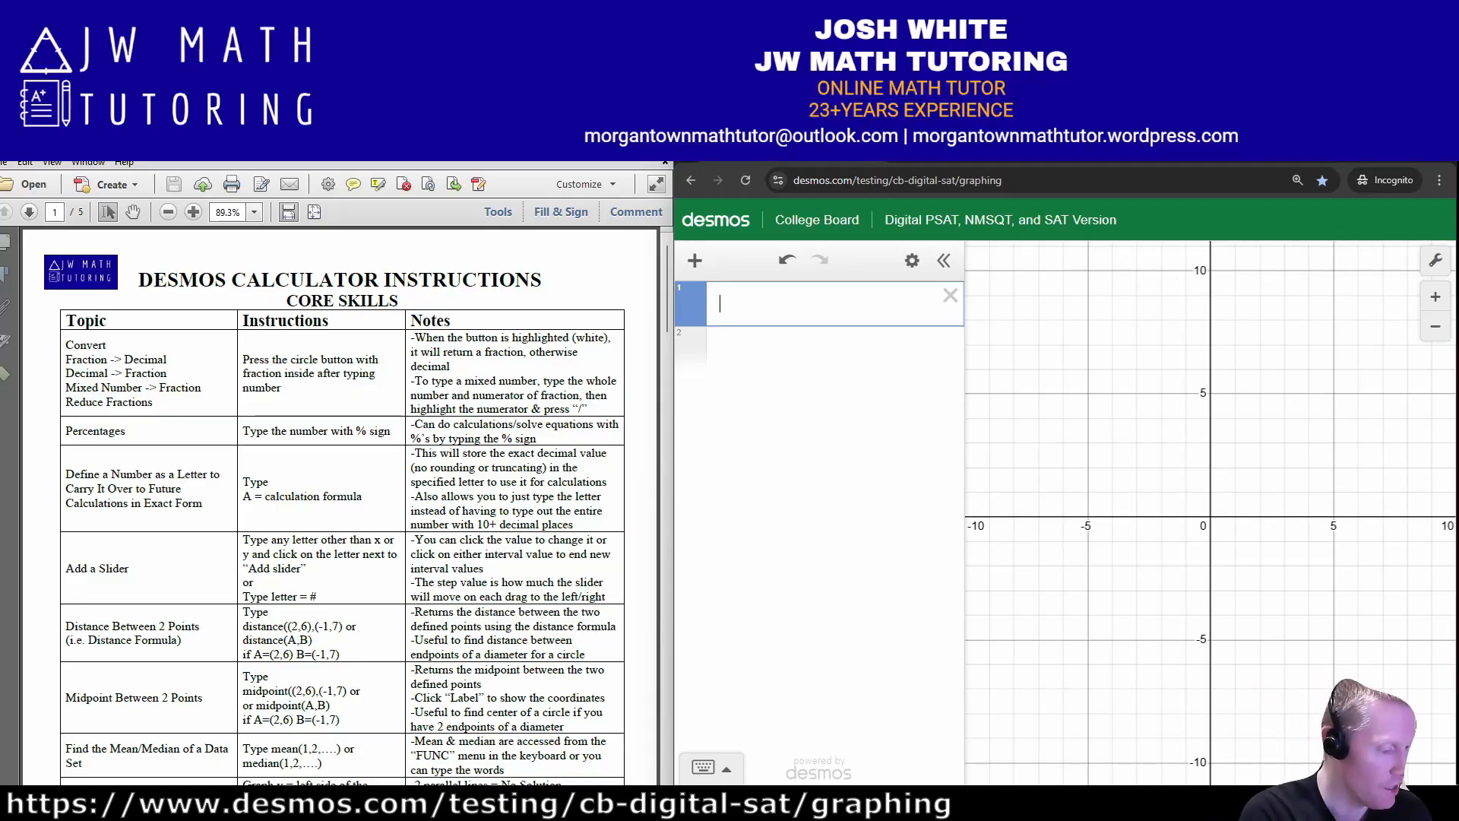
{"action": "type", "text": "60% of"}
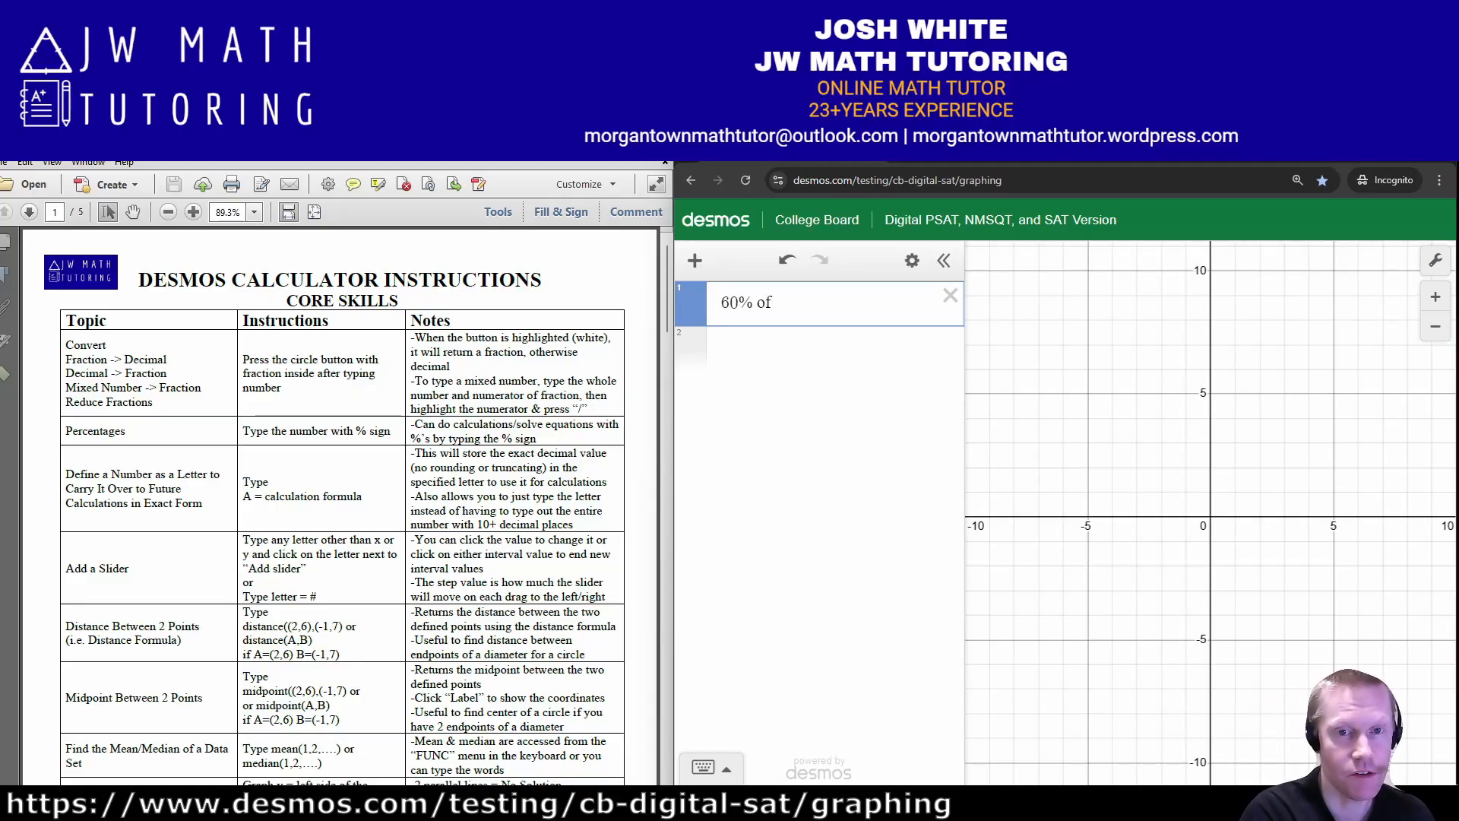
{"action": "type", "text": " 36"}
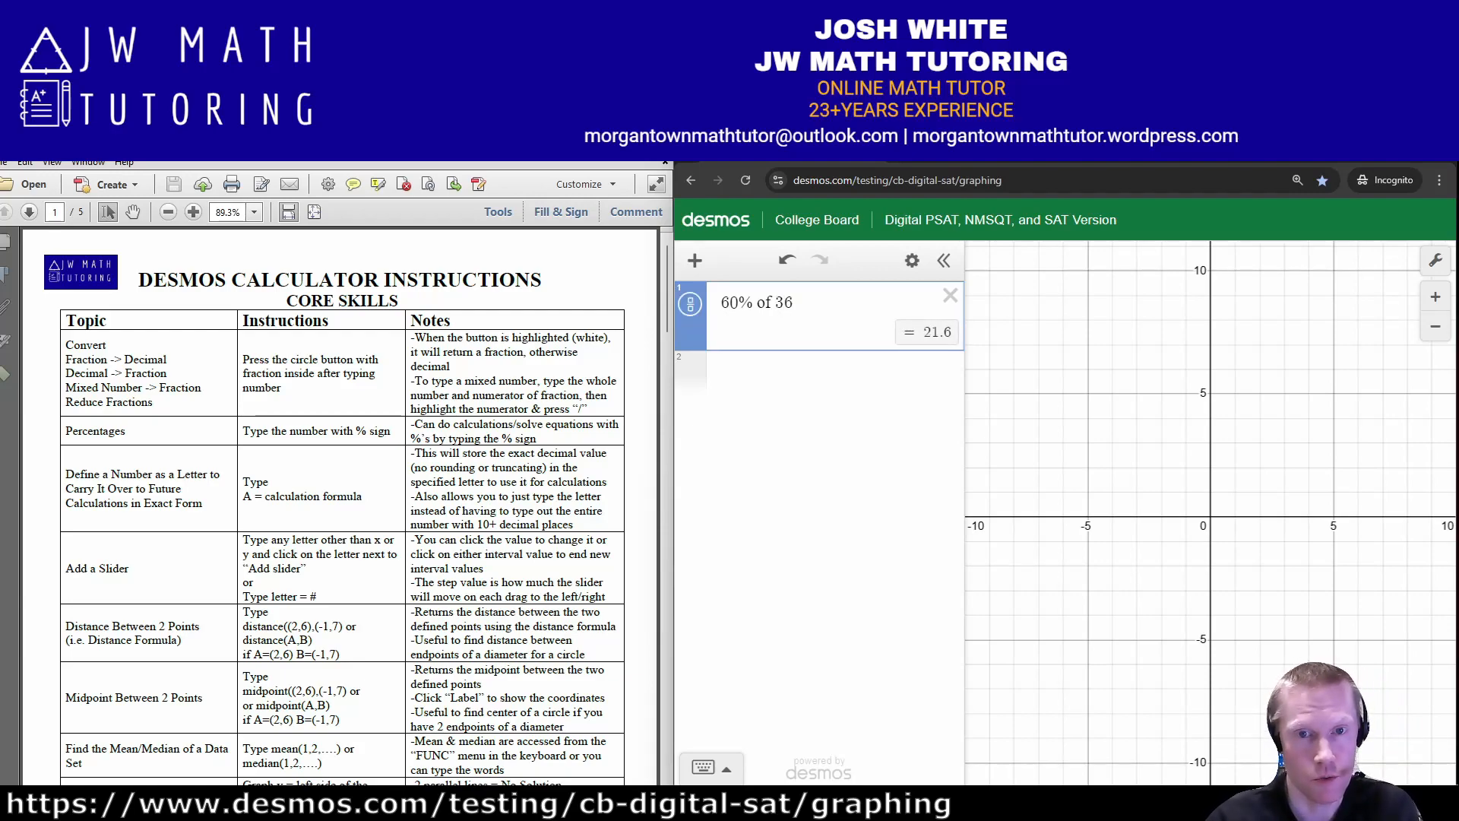
- Replace the percentage calculation with the equation x% of 50 = 35
{"action": "key", "text": "shift+Left"}
{"action": "key", "text": "shift+Left"}
{"action": "key", "text": "shift+Left"}
{"action": "key", "text": "shift+Left"}
{"action": "key", "text": "shift+Left"}
{"action": "key", "text": "shift+Left"}
{"action": "key", "text": "shift+Left"}
{"action": "key", "text": "shift+Left"}
{"action": "key", "text": "shift+Left"}
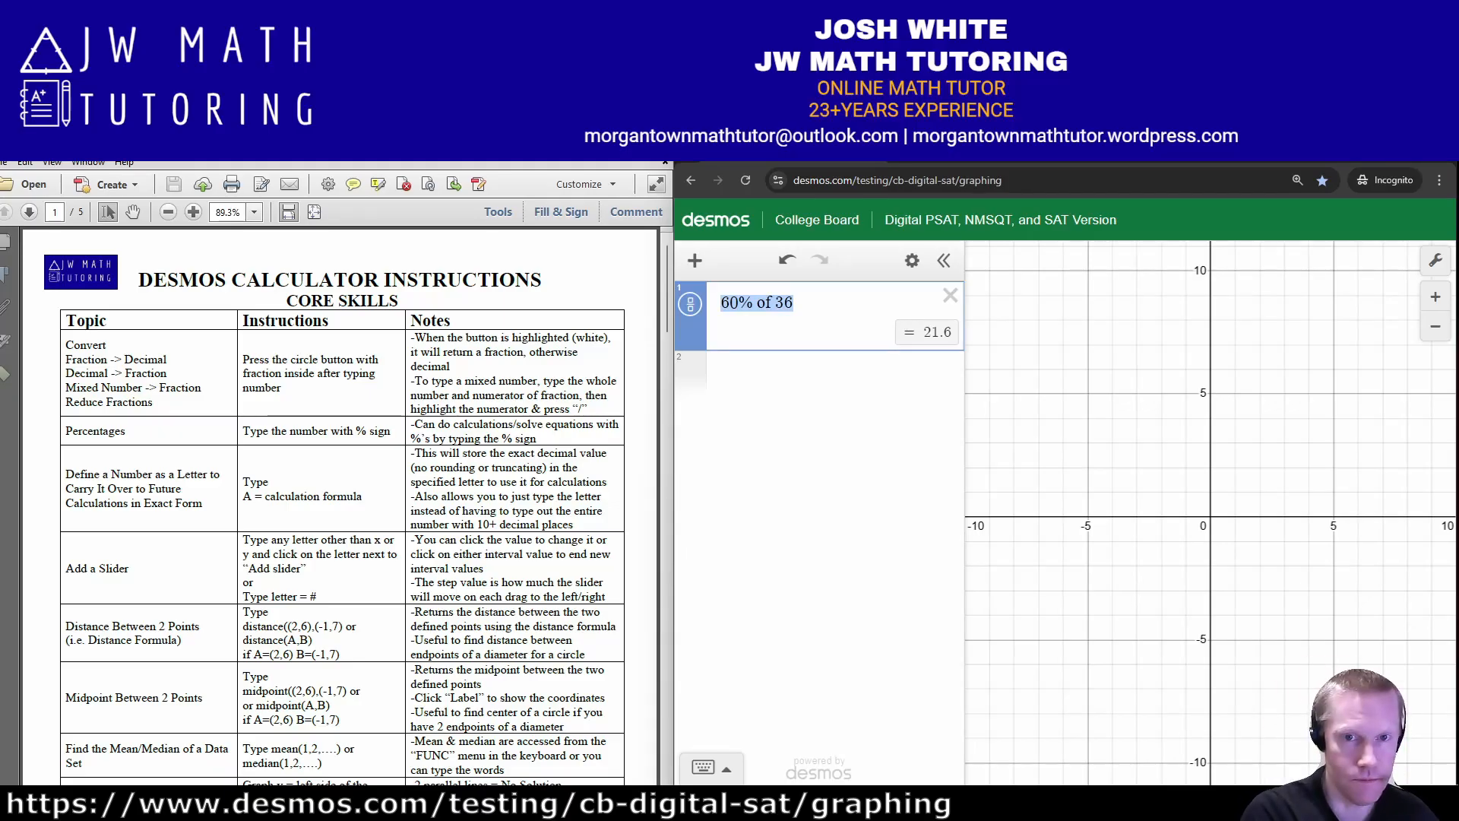
{"action": "type", "text": "x^"}
{"action": "key", "text": "BackSpace"}
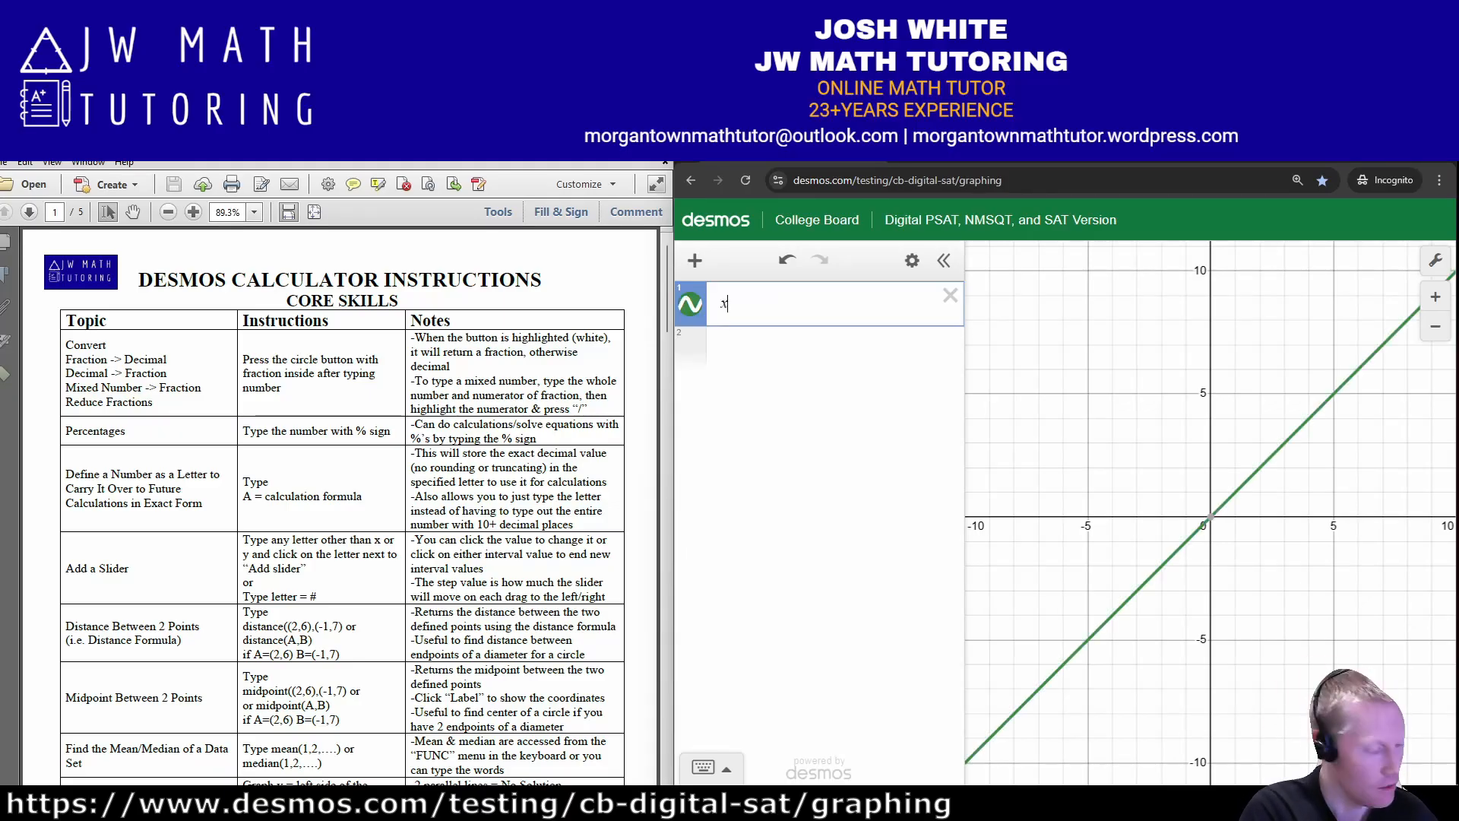
{"action": "type", "text": "% of "}
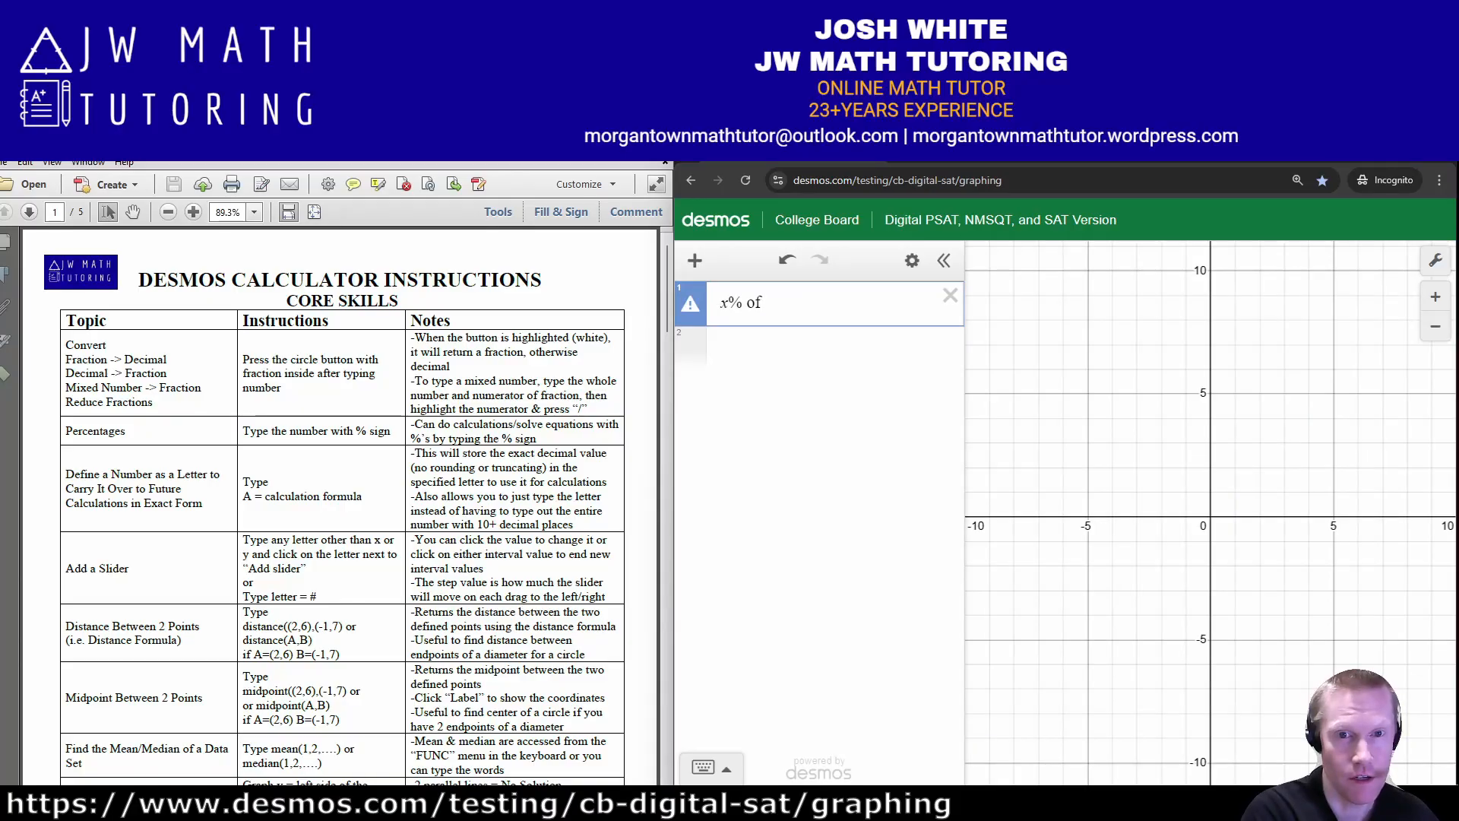
{"action": "type", "text": "50 = "}
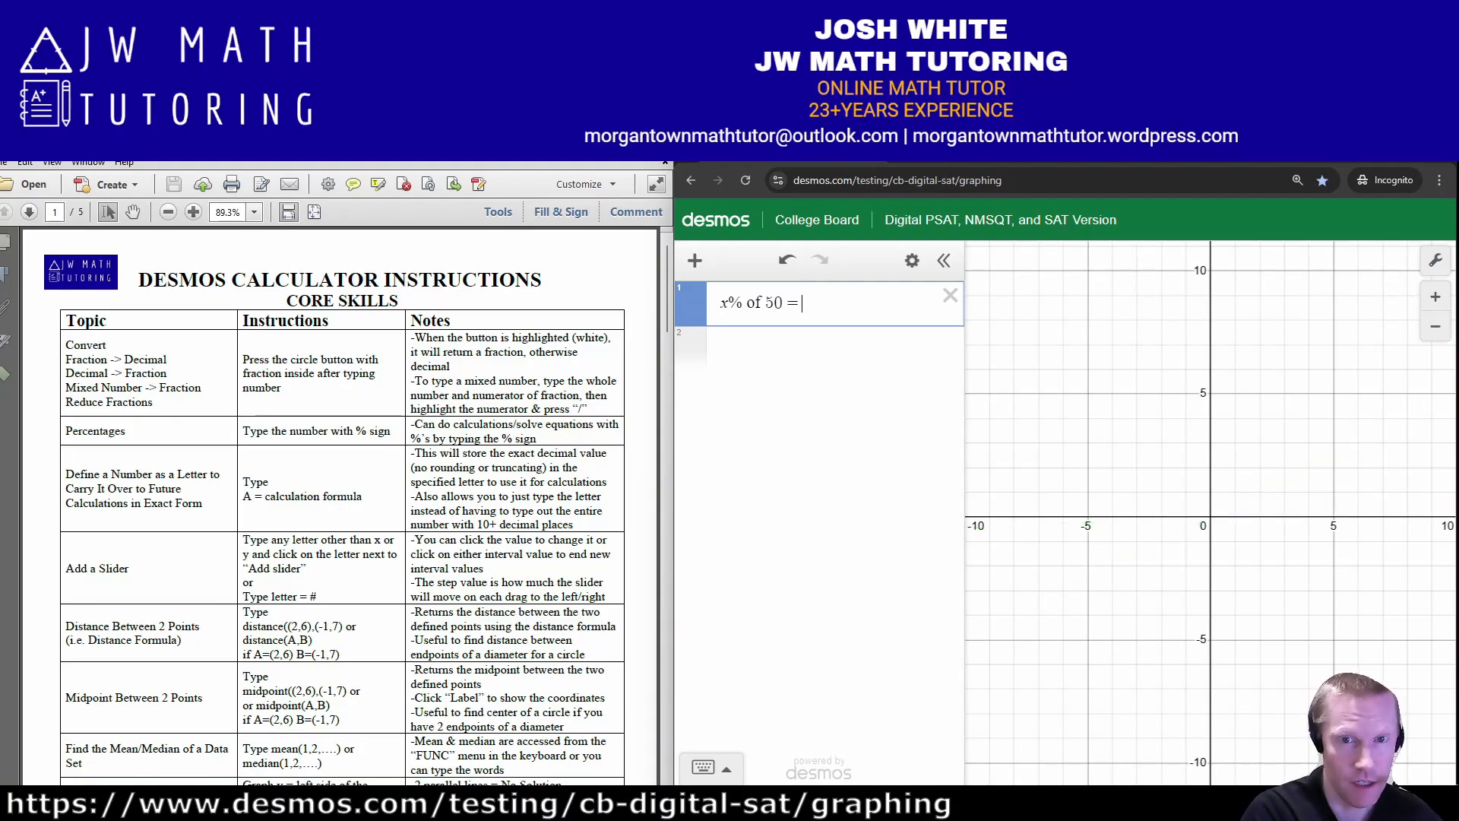
{"action": "type", "text": "35"}
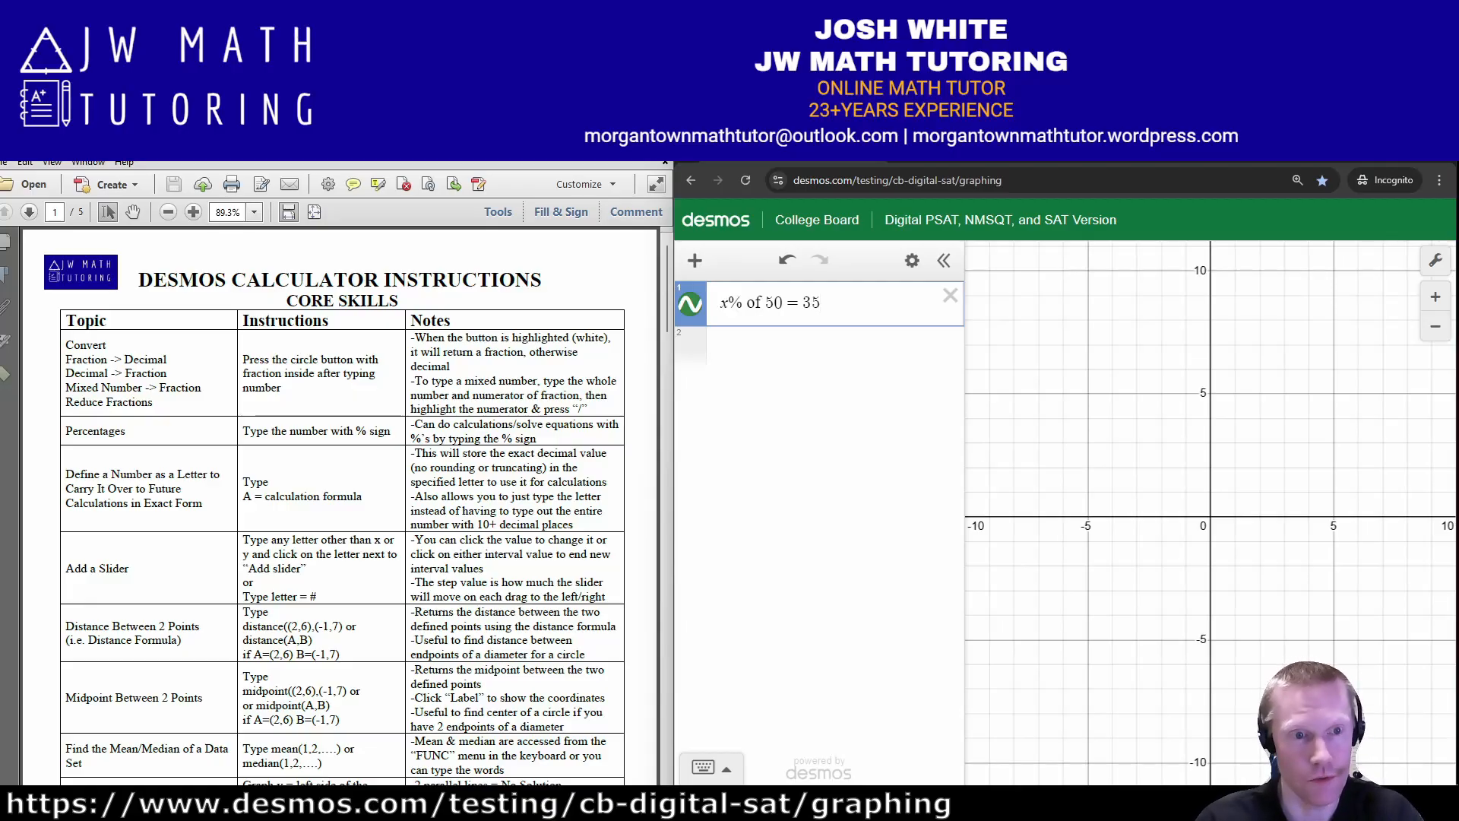
- Find the equation's vertical line on the graph and show the coordinates of its x-intercept
{"action": "left_click_drag", "start_coordinate": [1369, 456], "coordinate": [985, 452]}
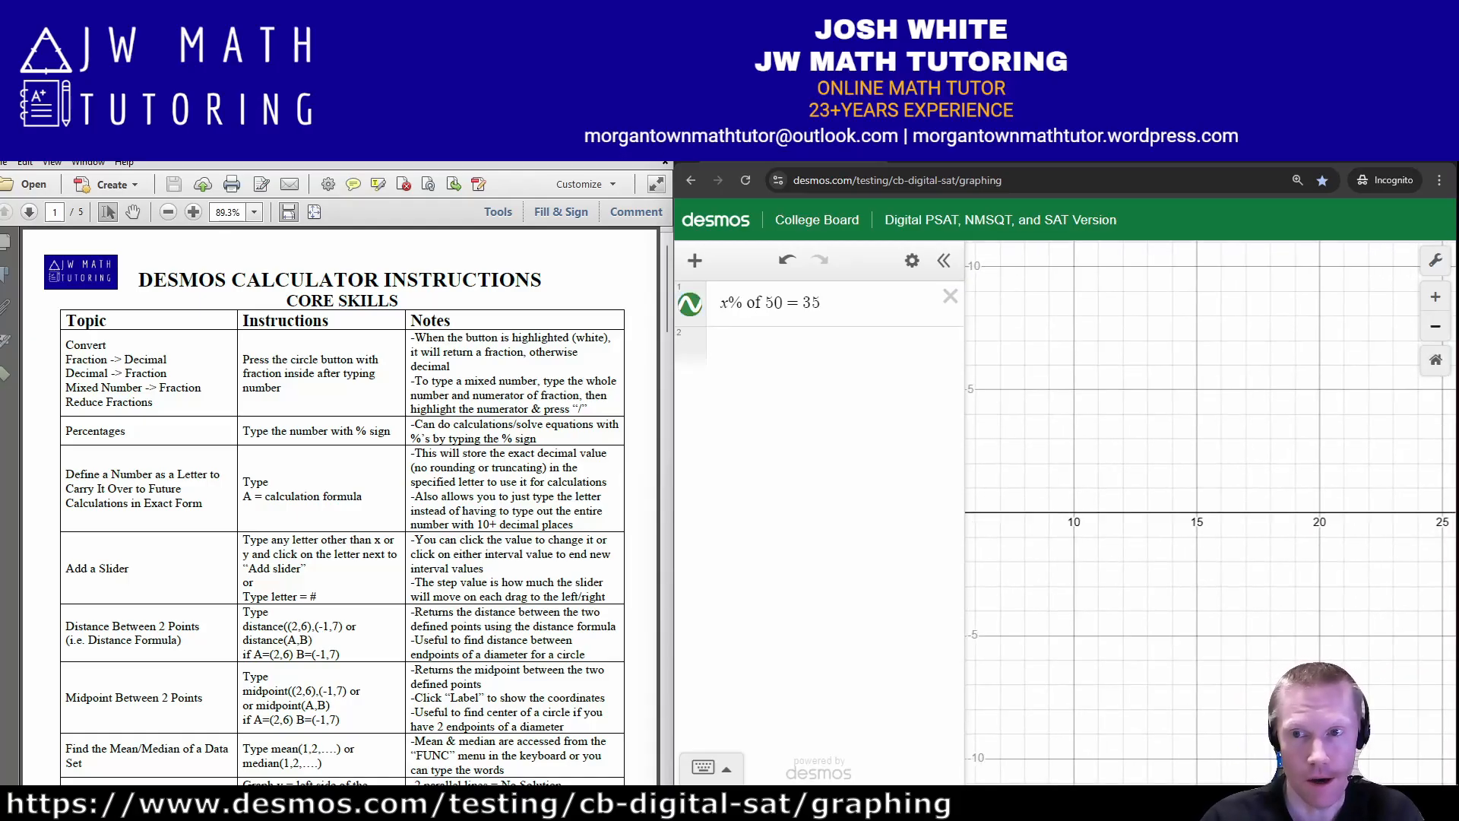
{"action": "left_click", "coordinate": [1436, 327]}
{"action": "left_click", "coordinate": [1436, 327]}
{"action": "left_click", "coordinate": [1436, 327]}
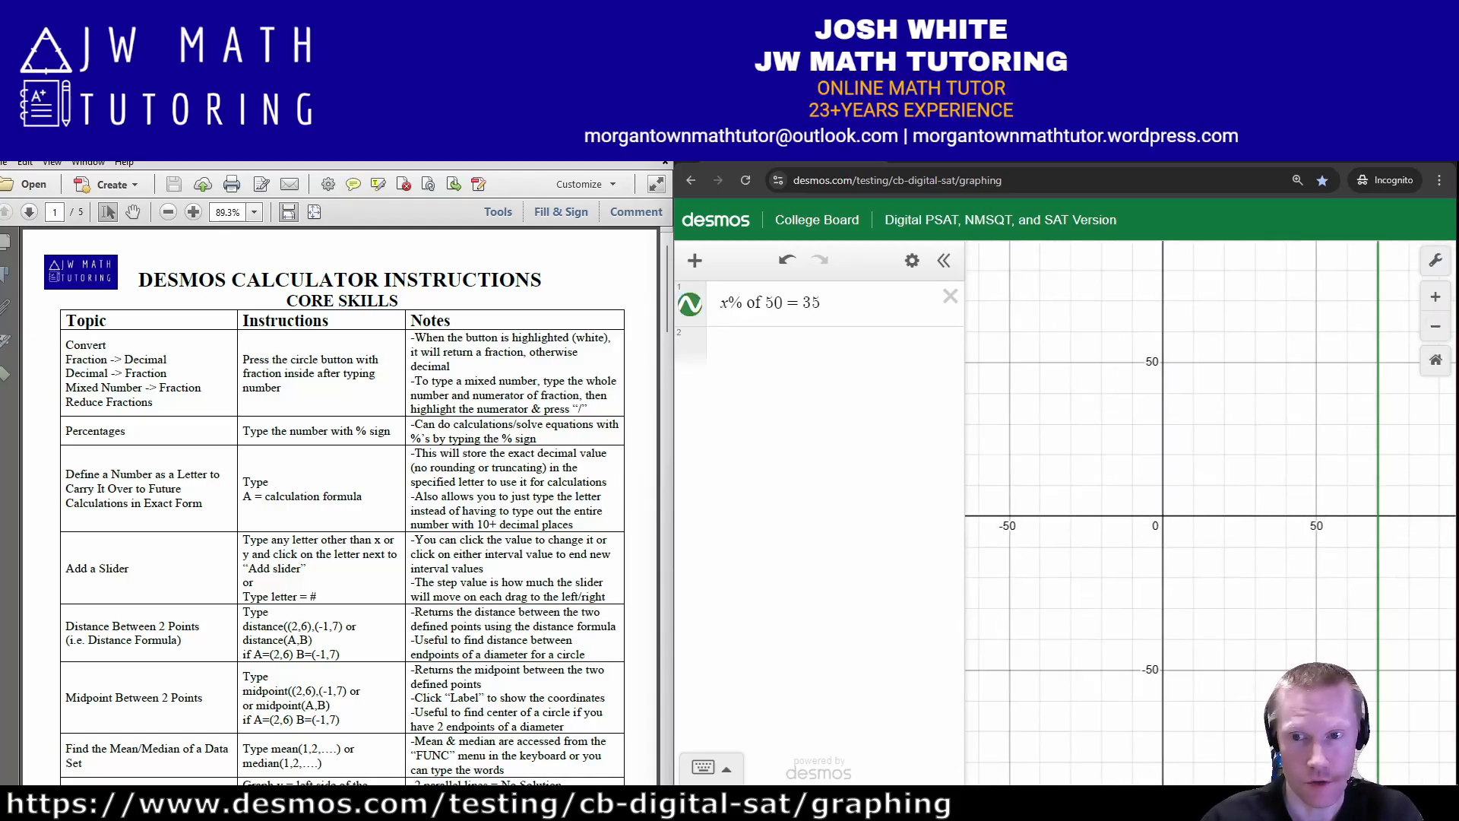
{"action": "left_click", "coordinate": [1379, 515]}
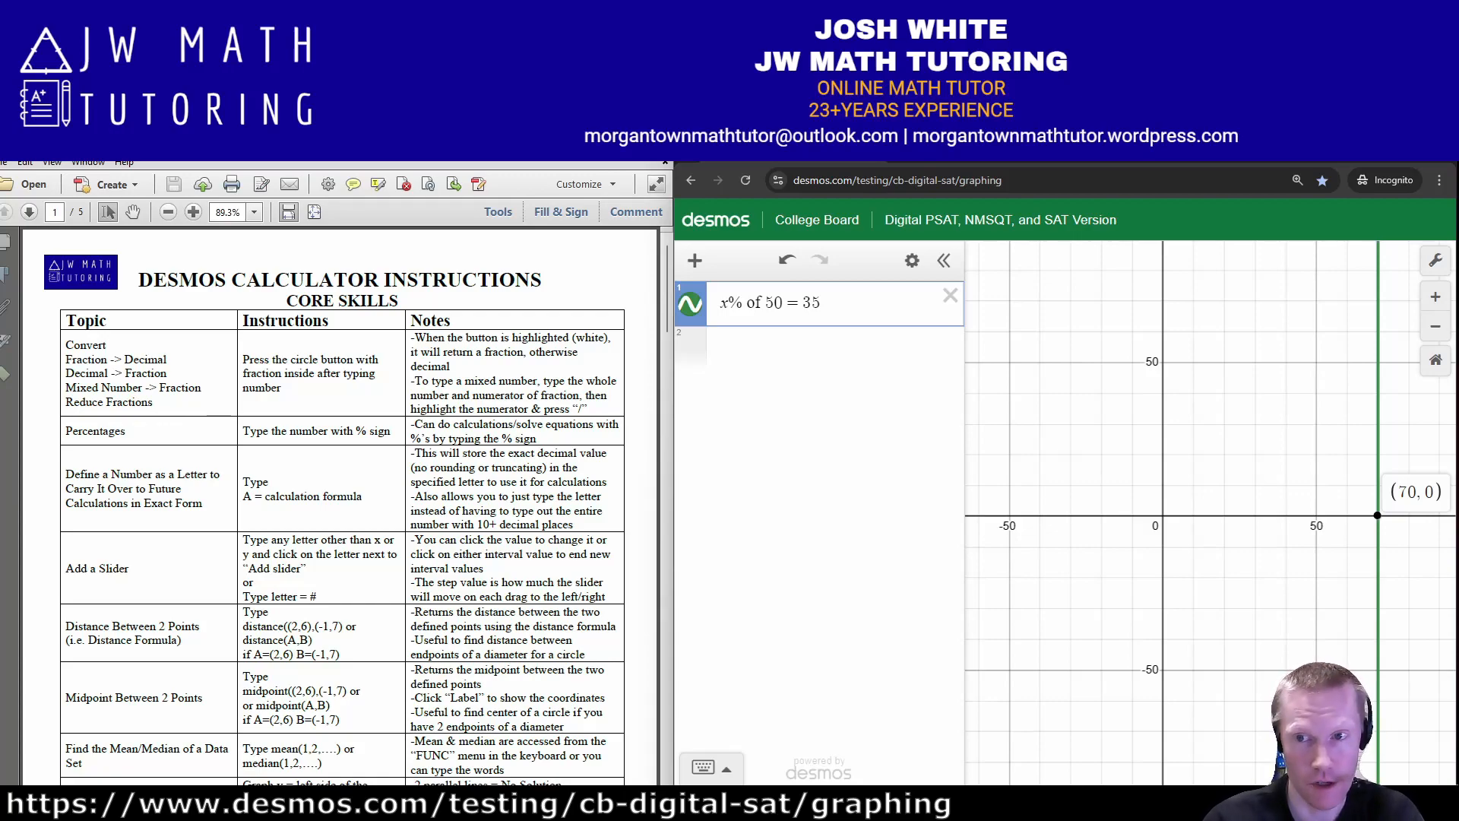
- Delete the percentage equation and restore the default graph view
{"action": "left_click", "coordinate": [951, 296]}
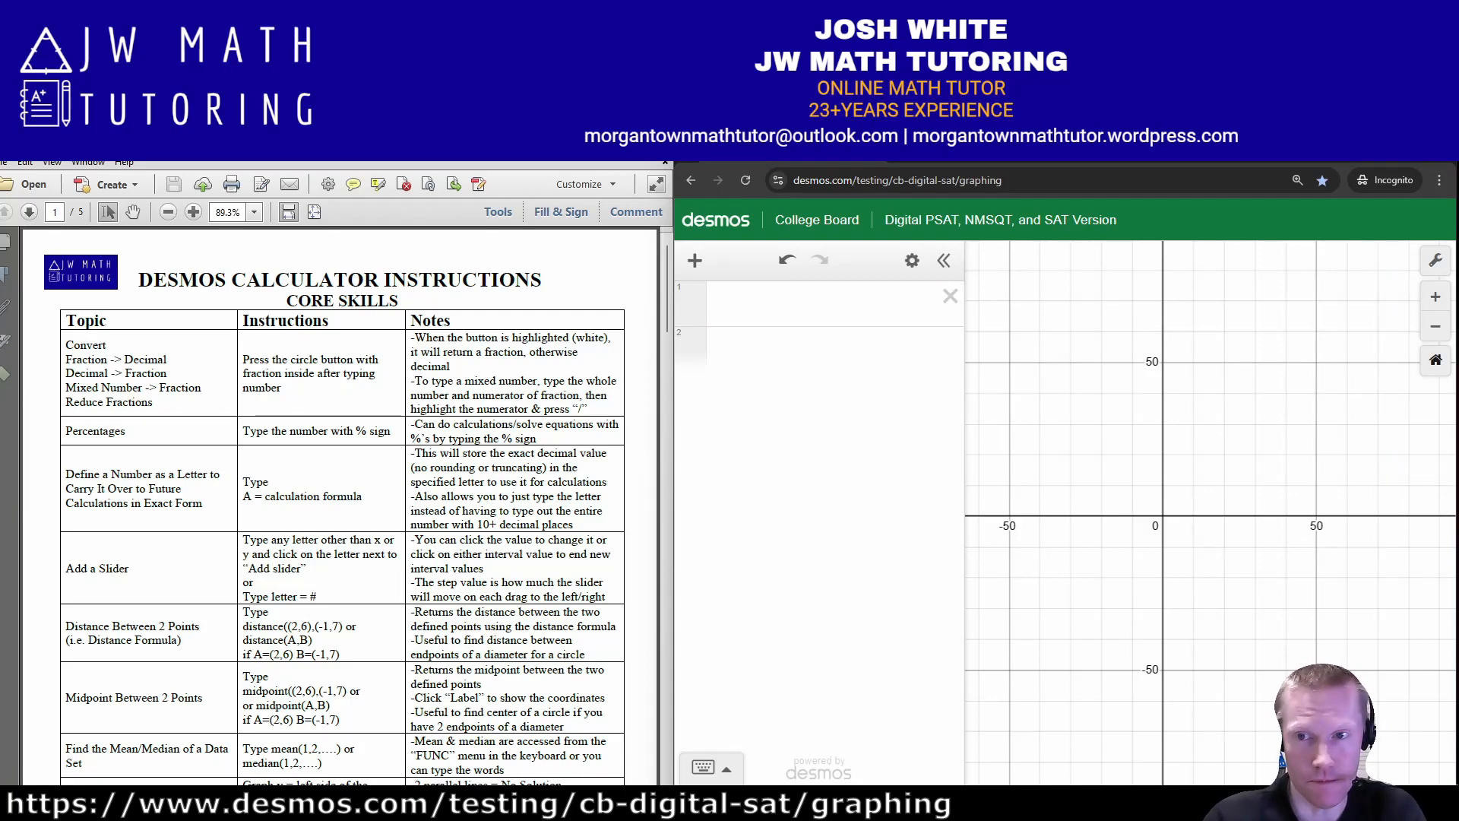
{"action": "left_click", "coordinate": [1436, 359]}
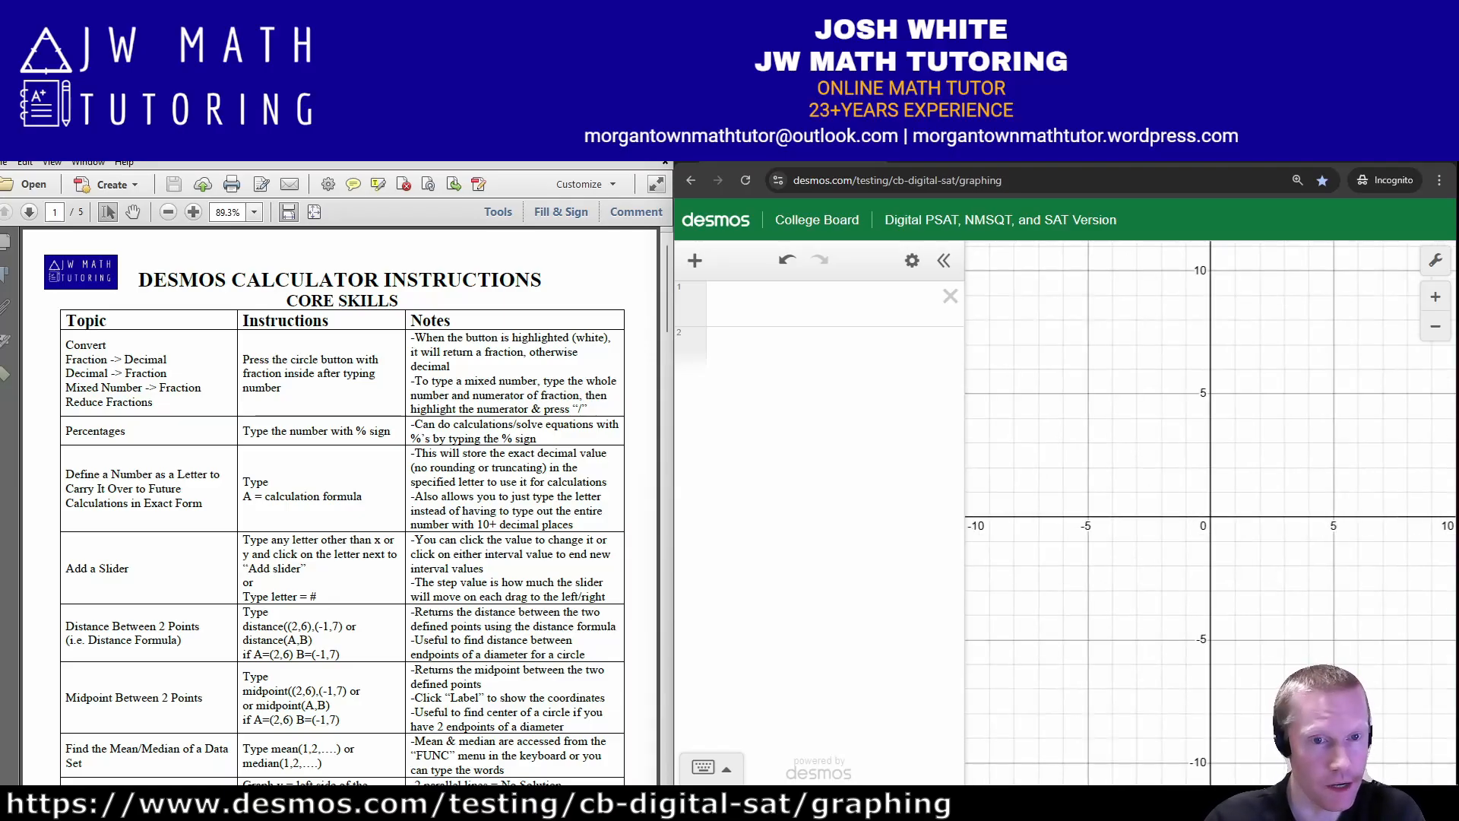
{"action": "left_click_drag", "start_coordinate": [412, 425], "coordinate": [577, 454]}
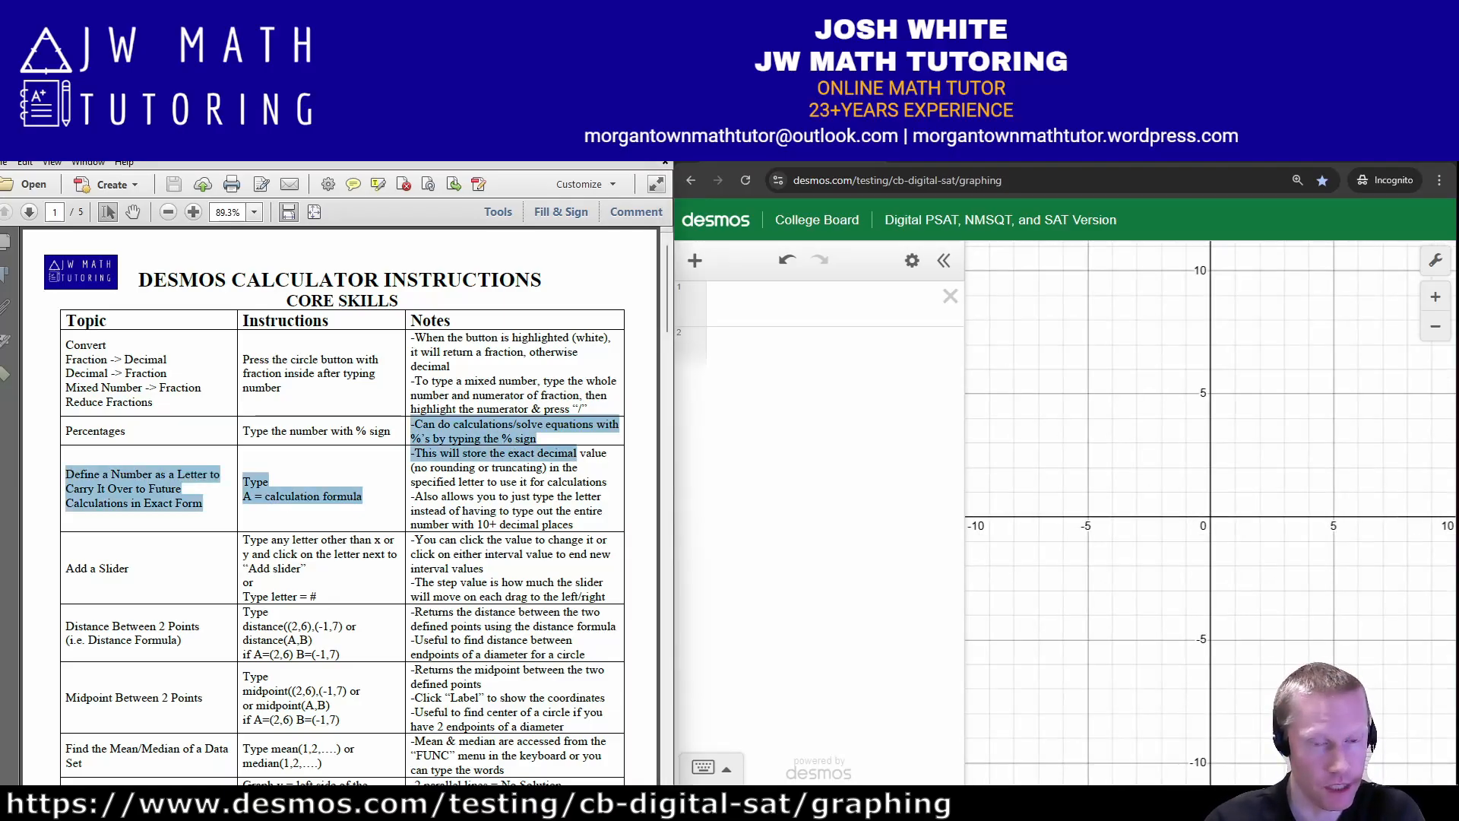
{"action": "left_click", "coordinate": [577, 456]}
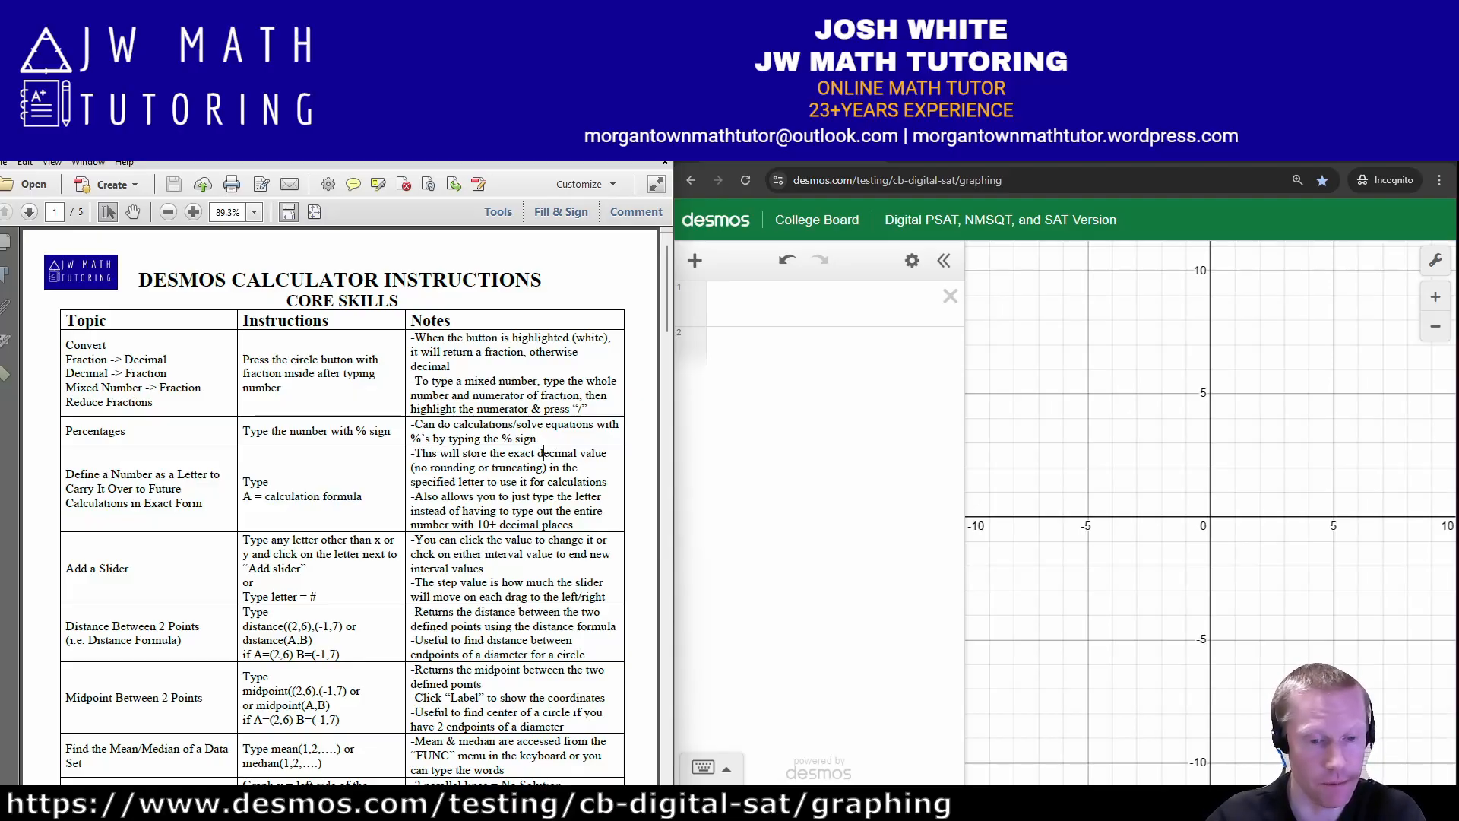
- Calculate √(21² − 14²) in the first expression and store the result as a
{"action": "left_click", "coordinate": [798, 304]}
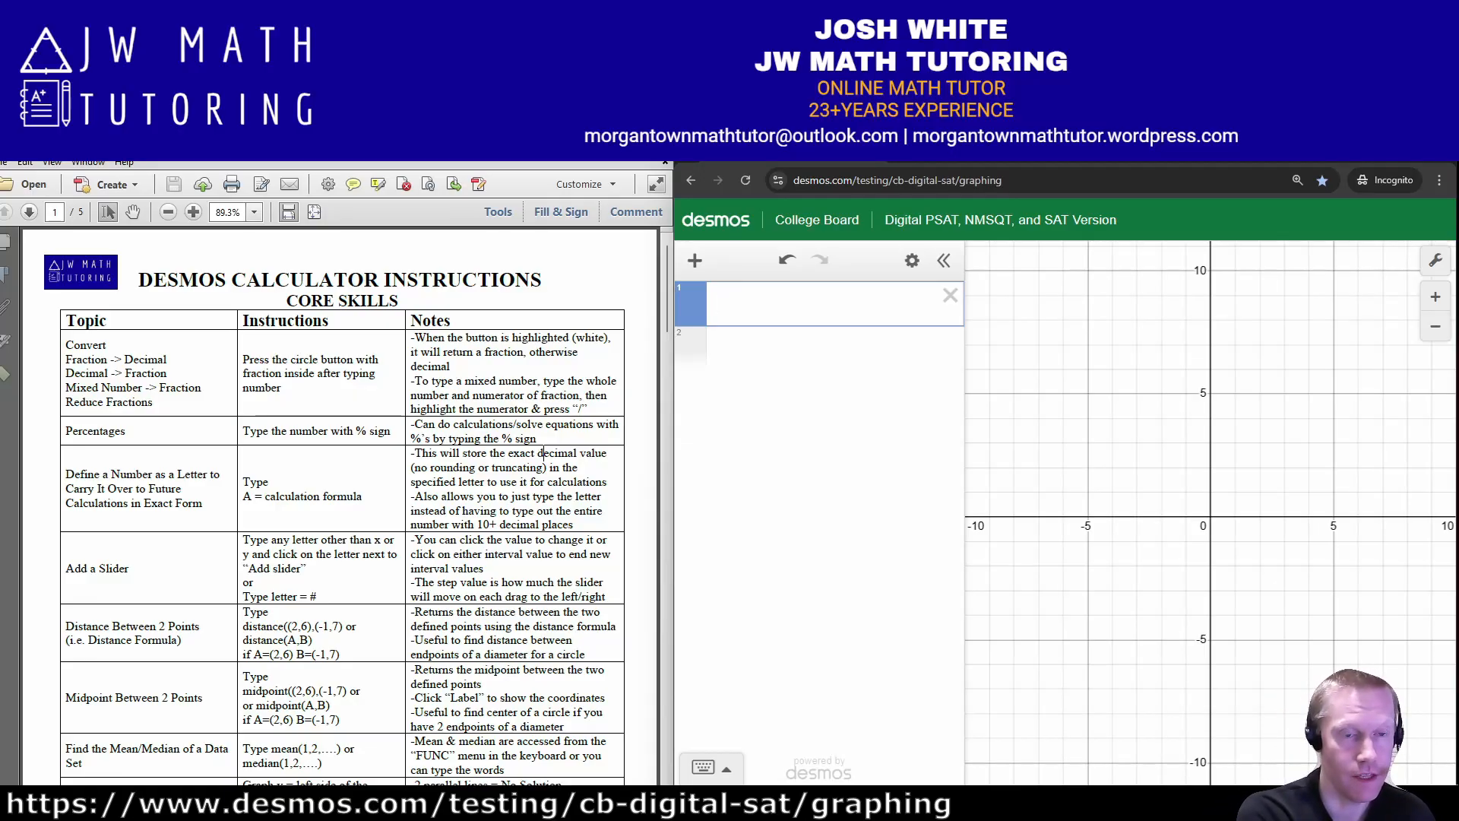
{"action": "type", "text": "sqrt"}
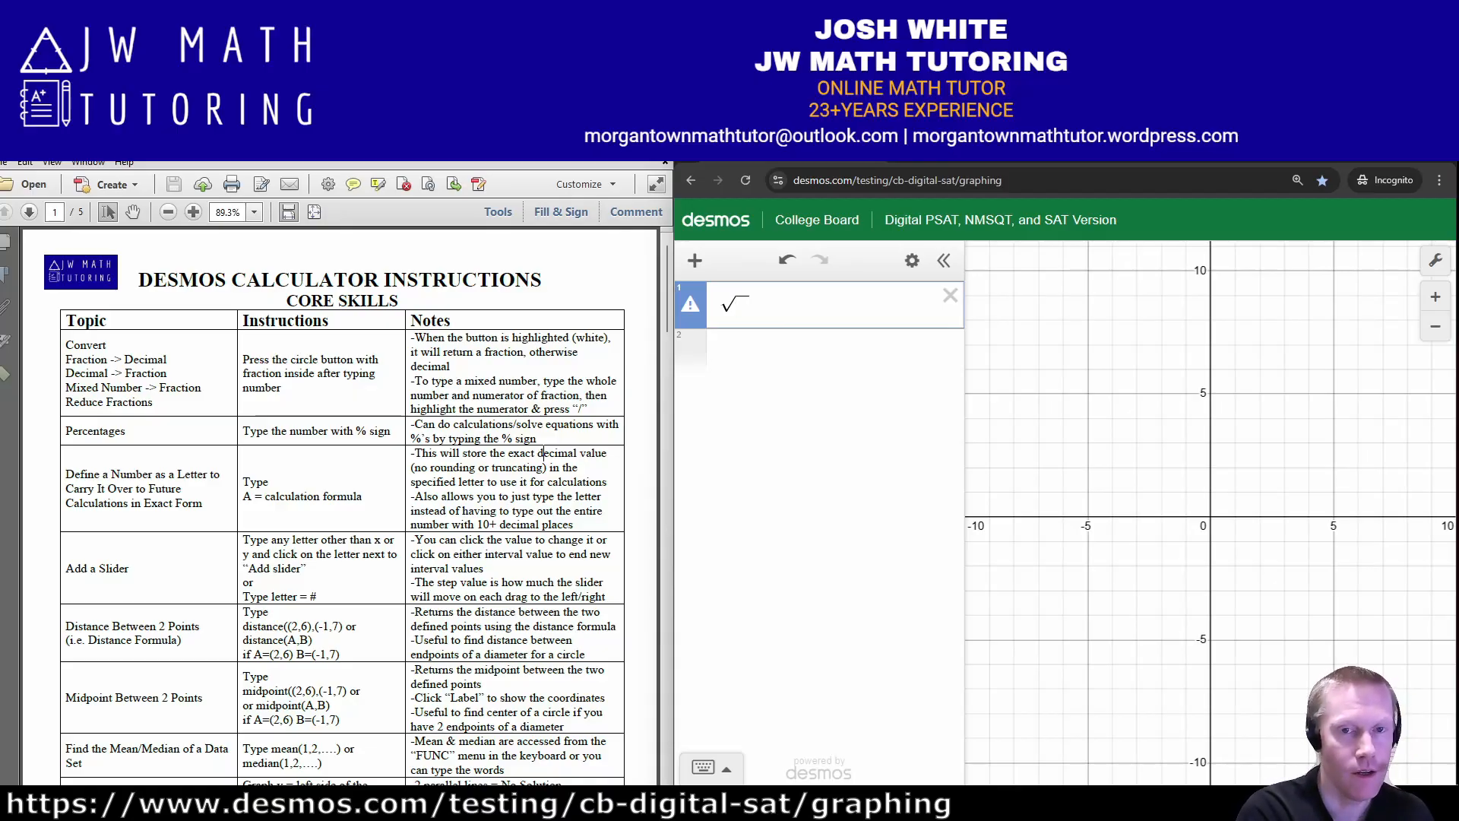
{"action": "type", "text": "21^2"}
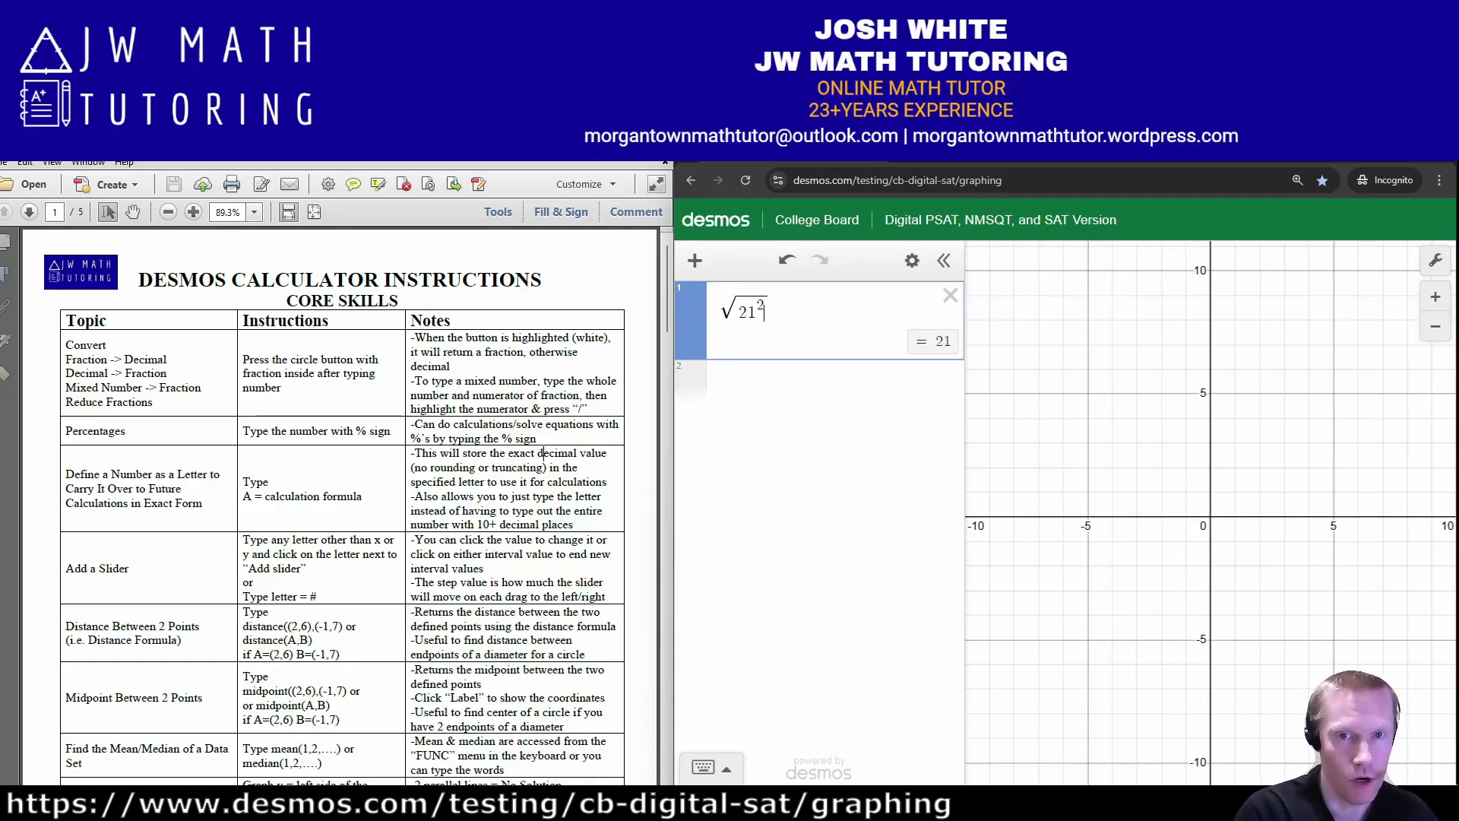
{"action": "key", "text": "Right"}
{"action": "type", "text": "-"}
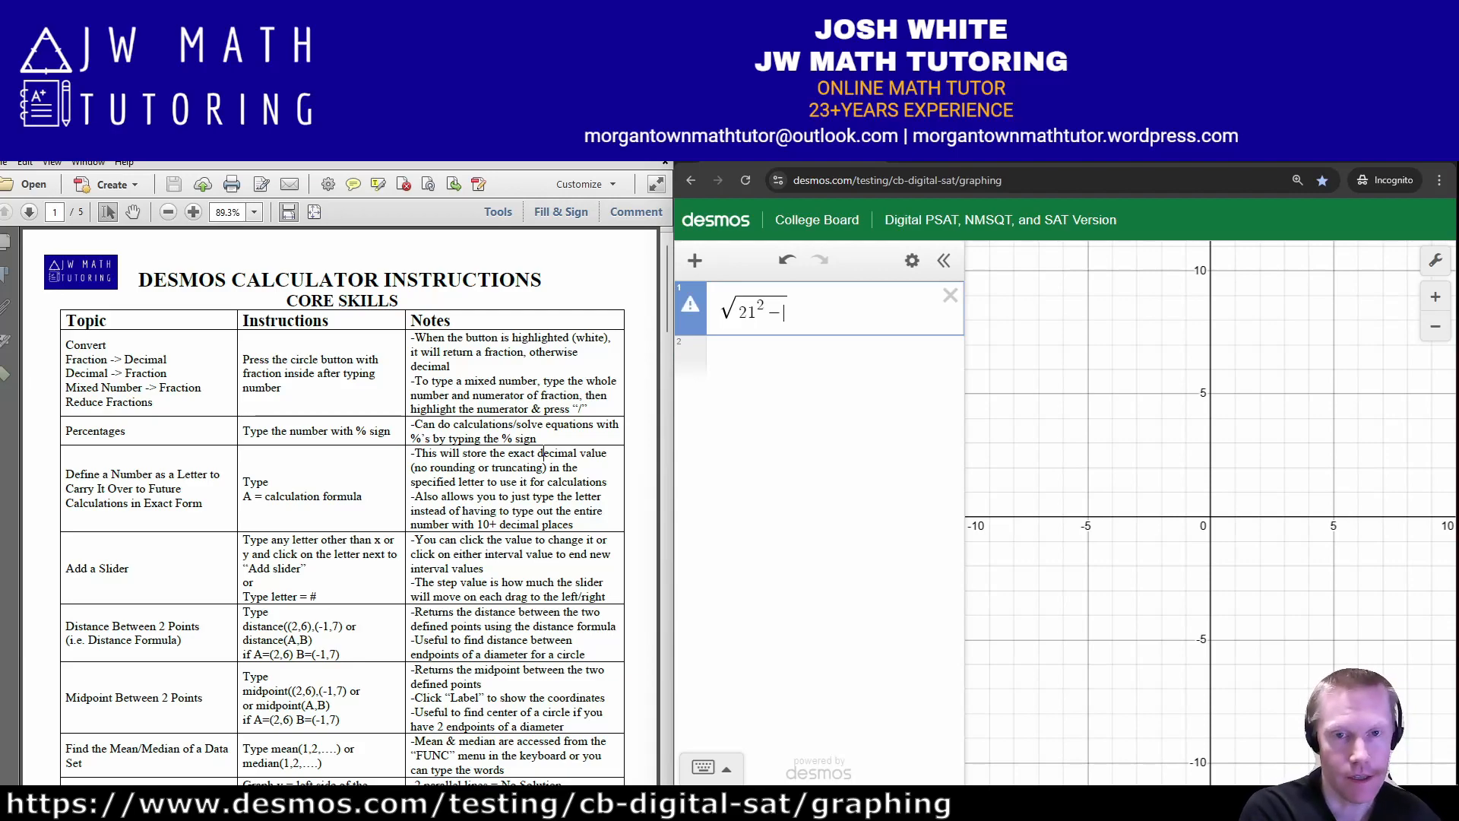
{"action": "type", "text": "14"}
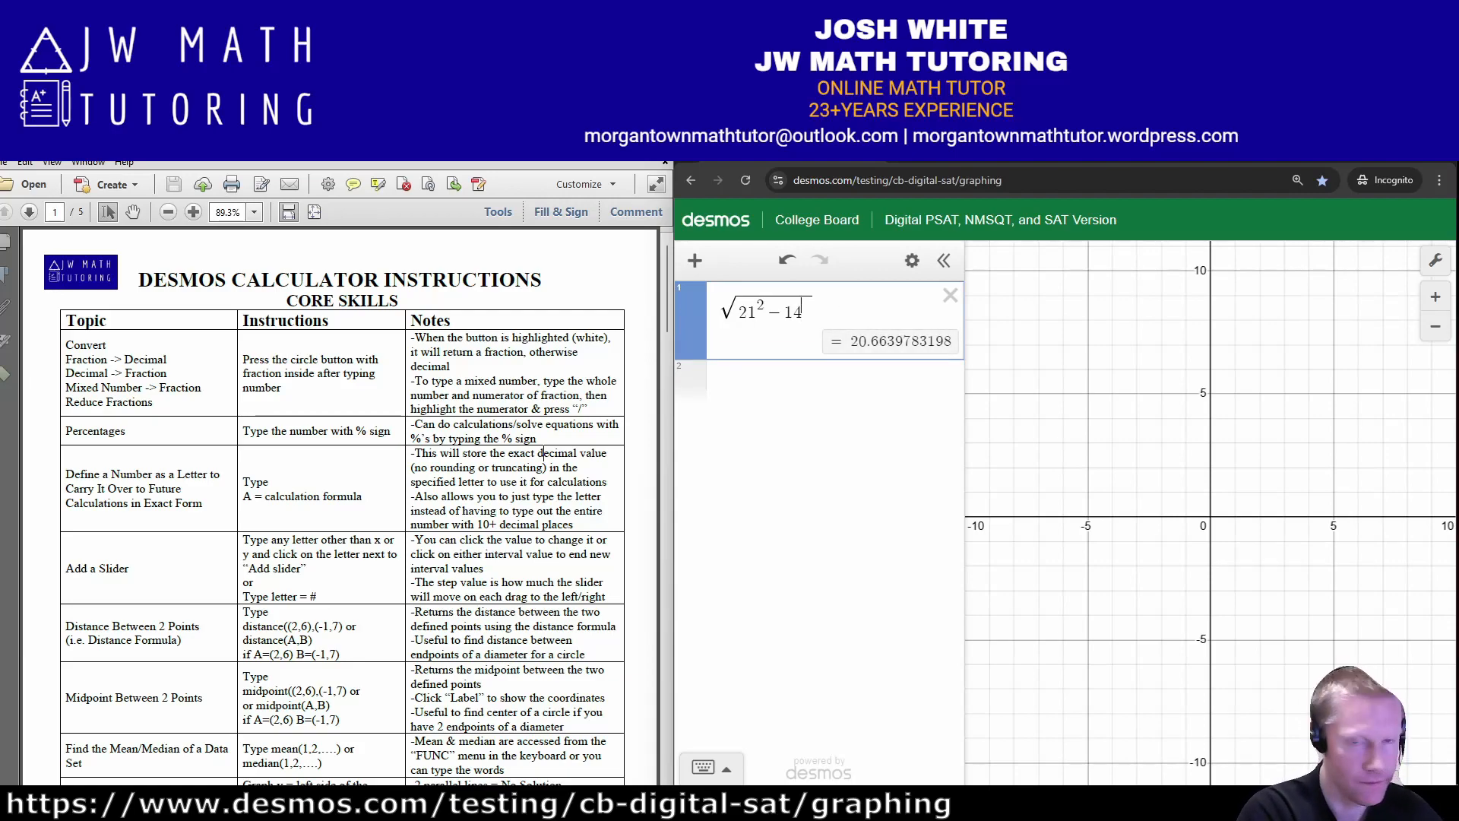
{"action": "type", "text": "^2"}
{"action": "key", "text": "Right"}
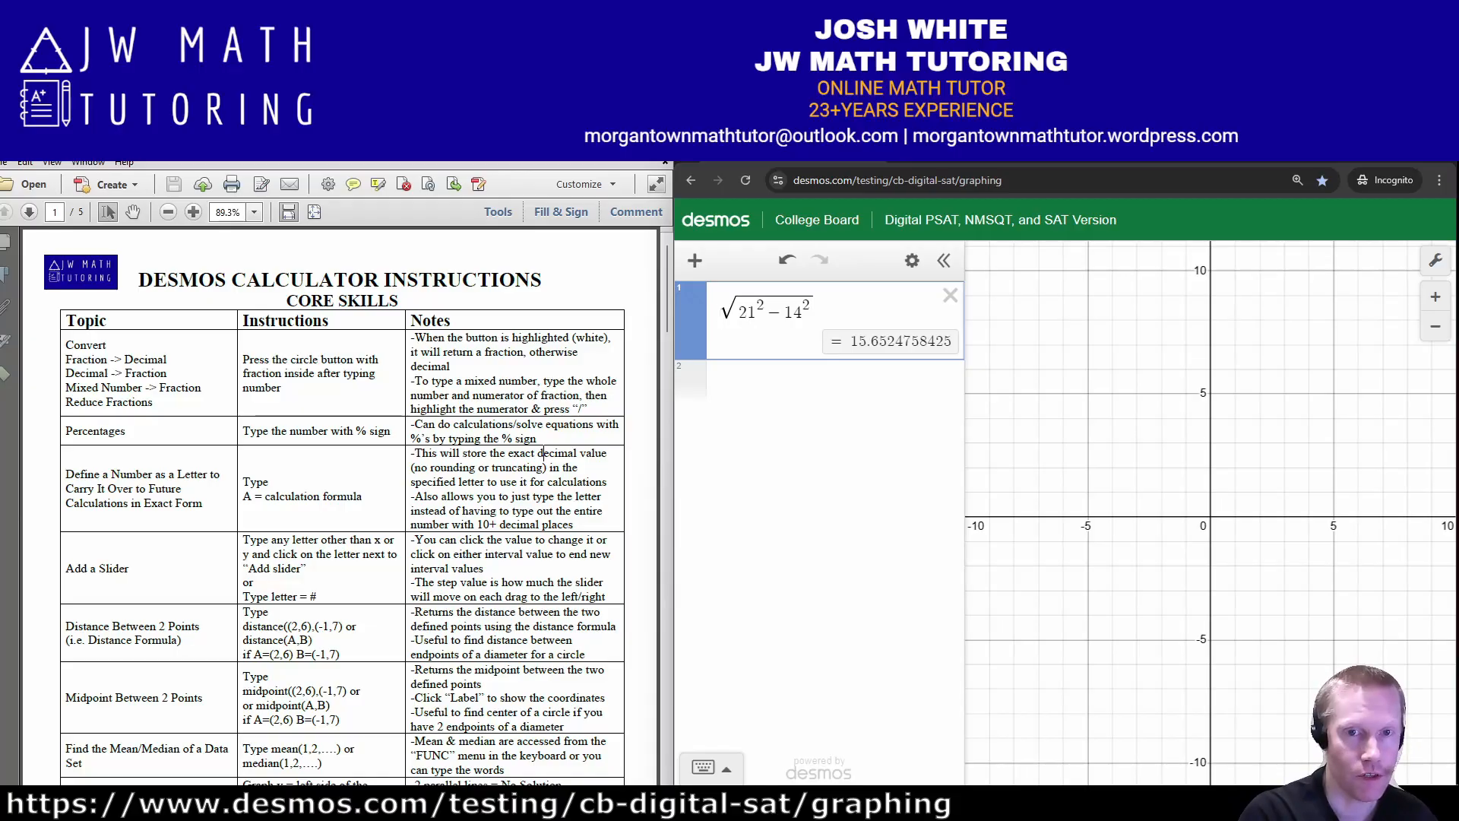
{"action": "type", "text": "a="}
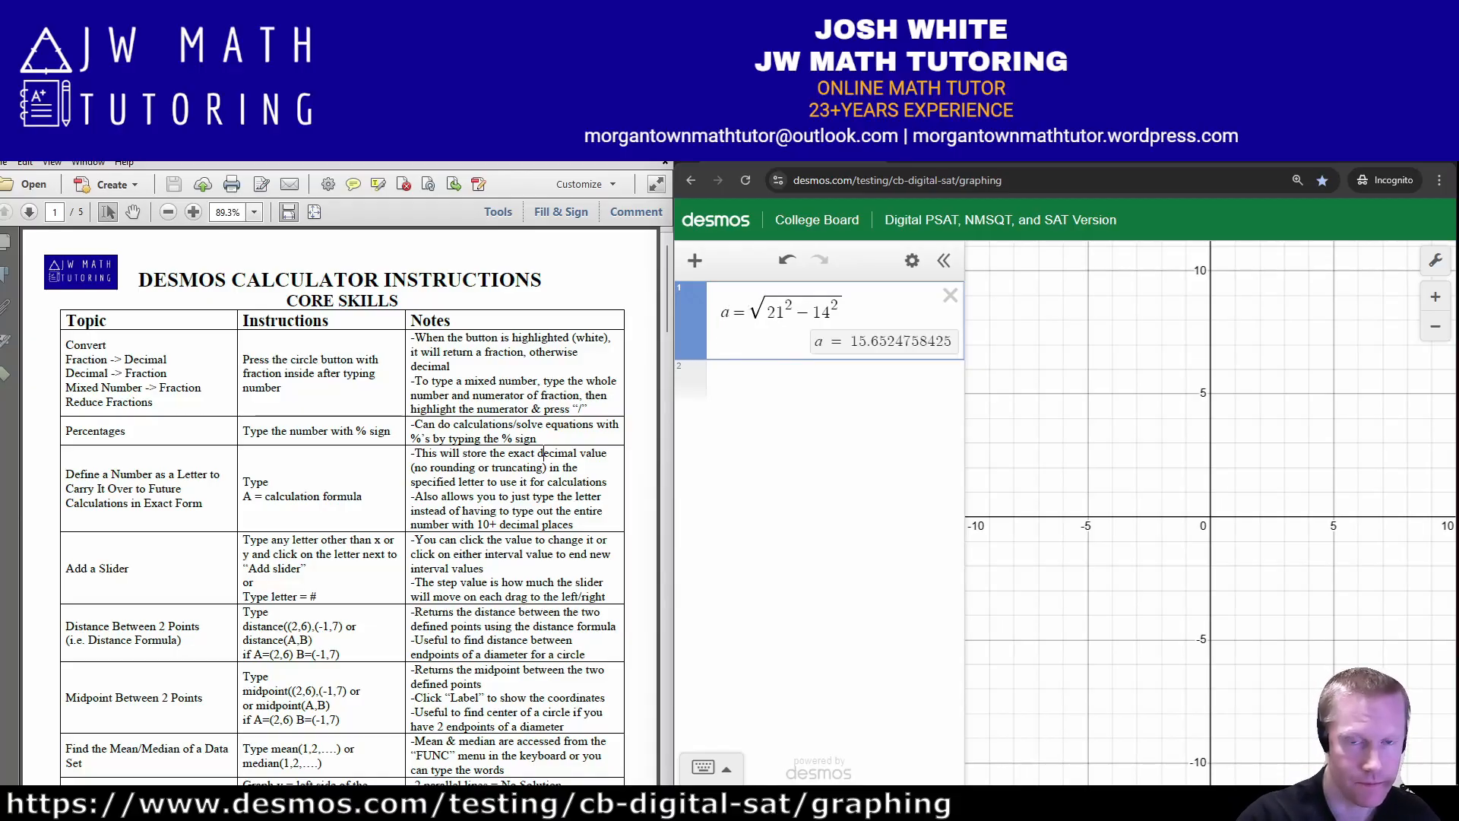
- Calculate a√3 + 50 in the second expression, using the stored value of a
{"action": "key", "text": "Return"}
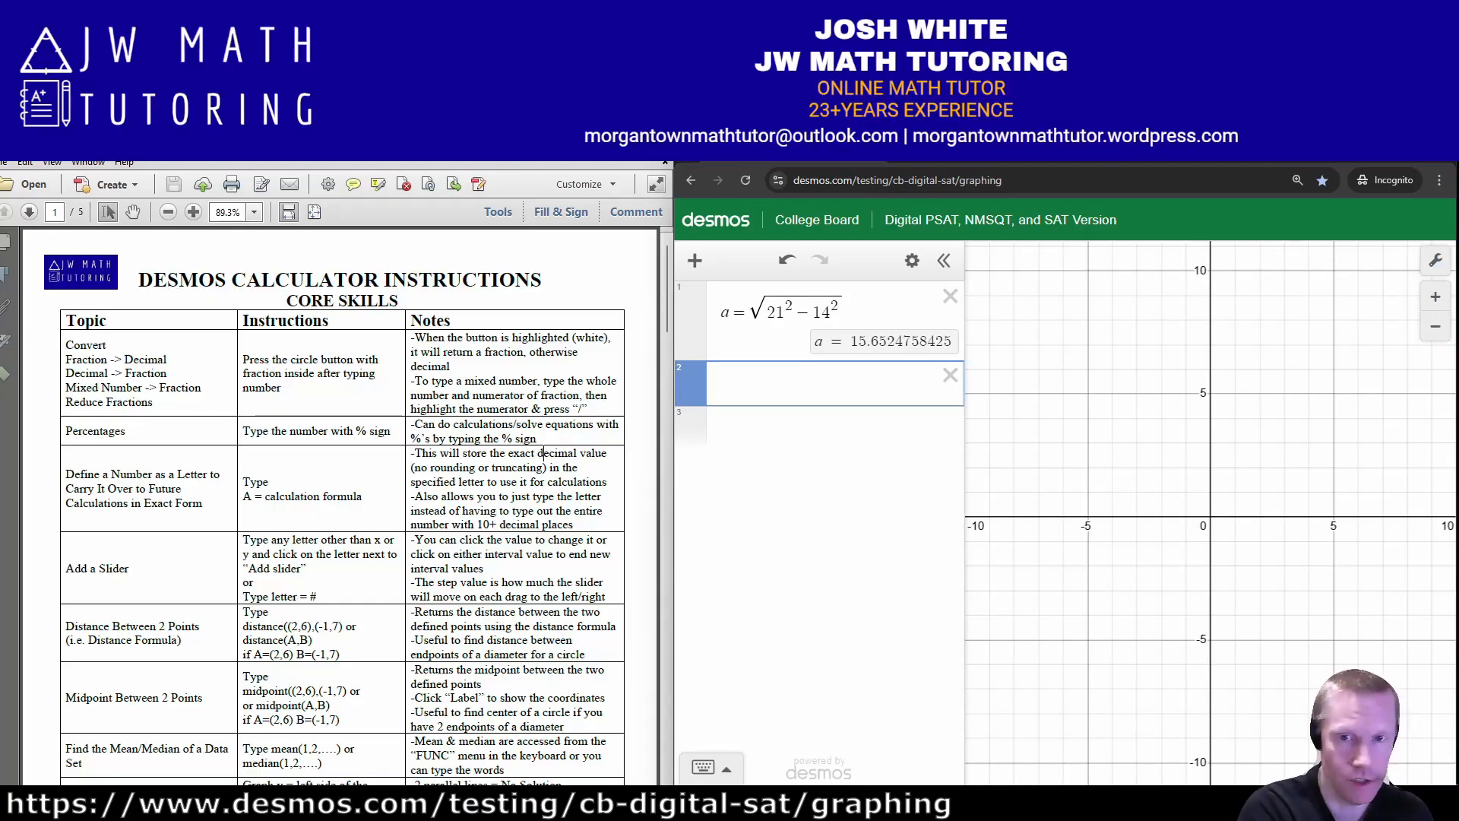
{"action": "type", "text": "a"}
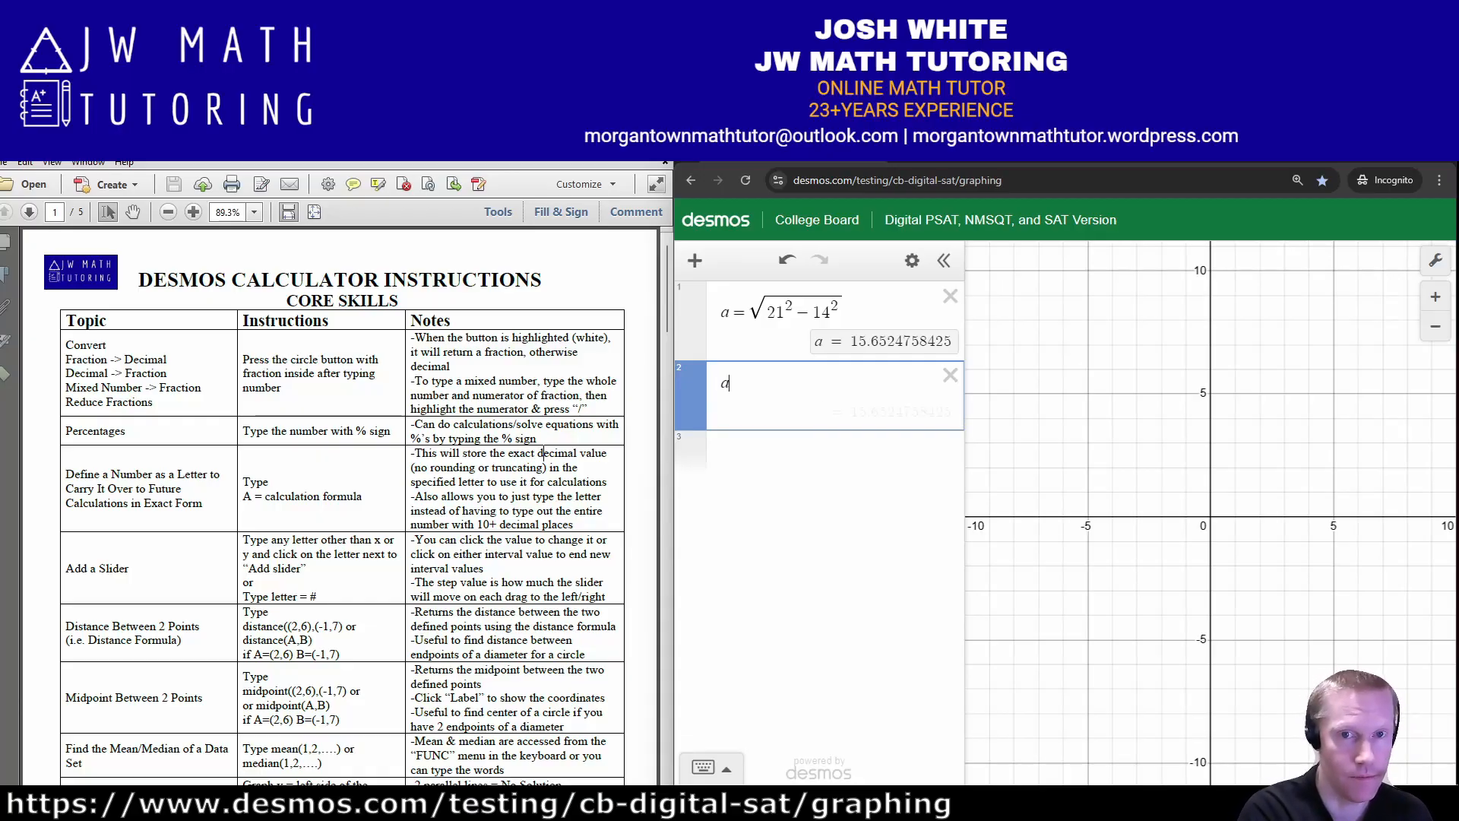
{"action": "type", "text": "squrt"}
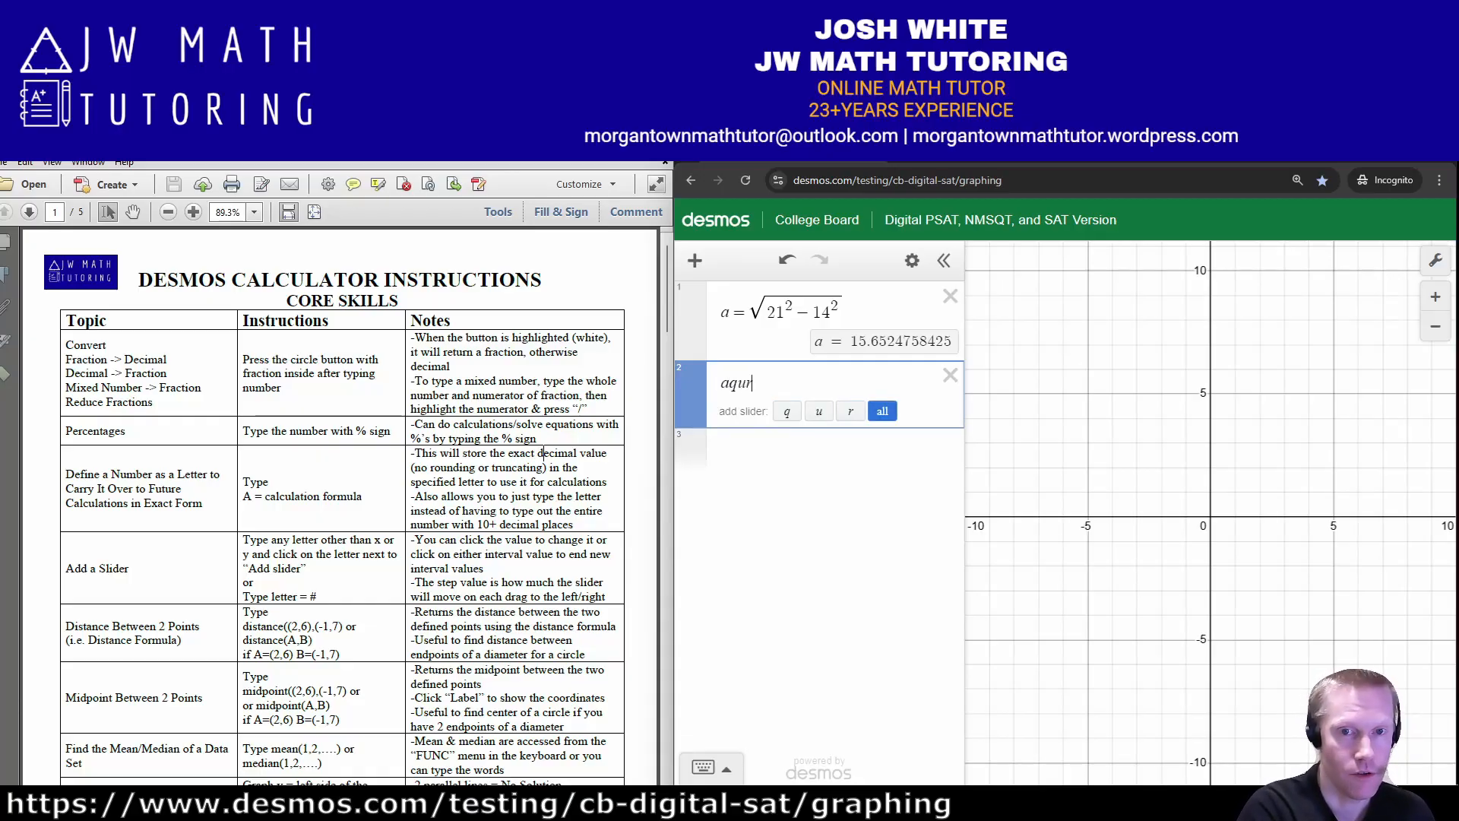
{"action": "key", "text": "BackSpace"}
{"action": "key", "text": "BackSpace"}
{"action": "key", "text": "BackSpace"}
{"action": "type", "text": "rt3"}
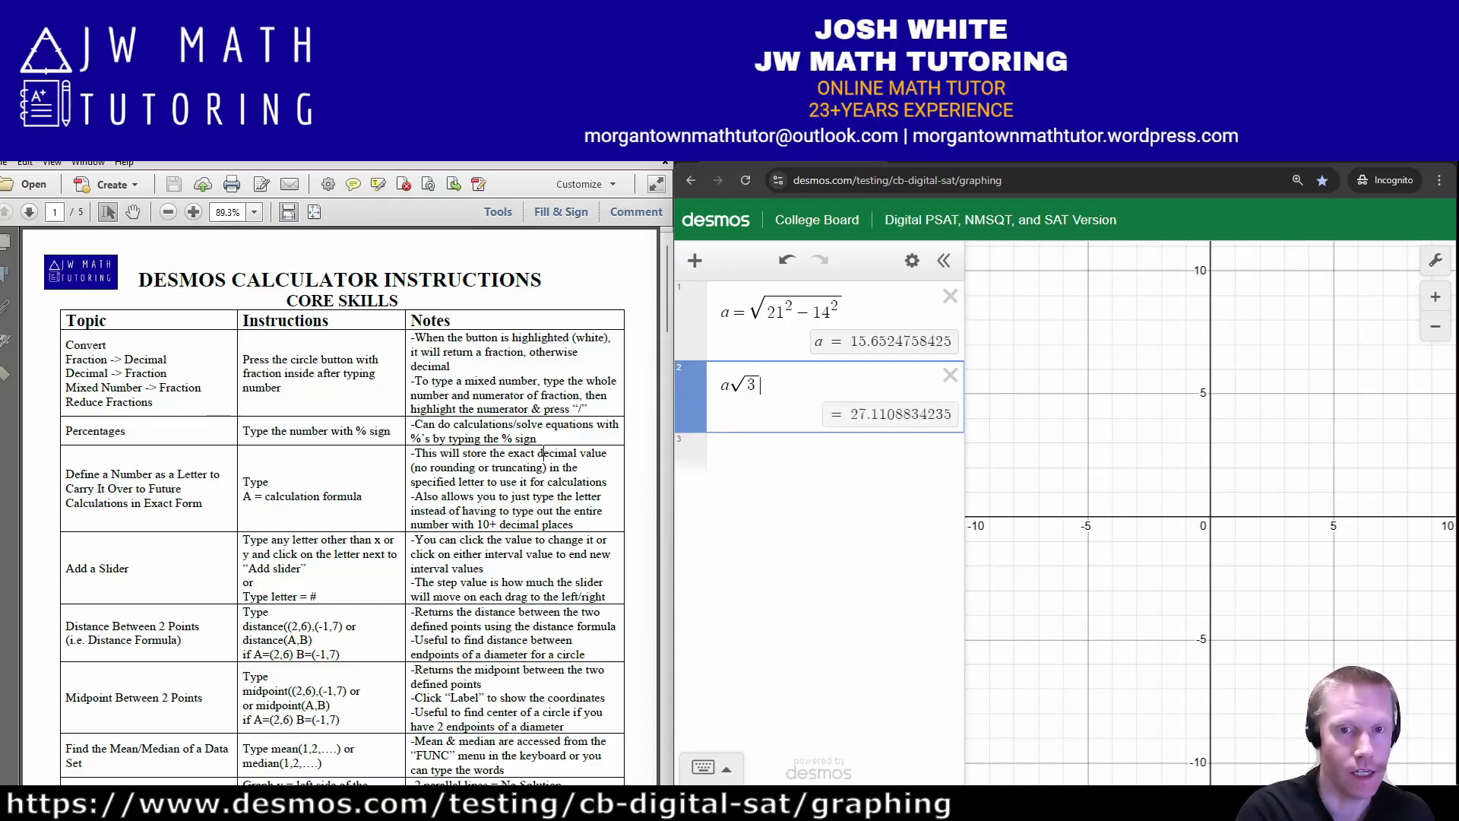
{"action": "type", "text": "+"}
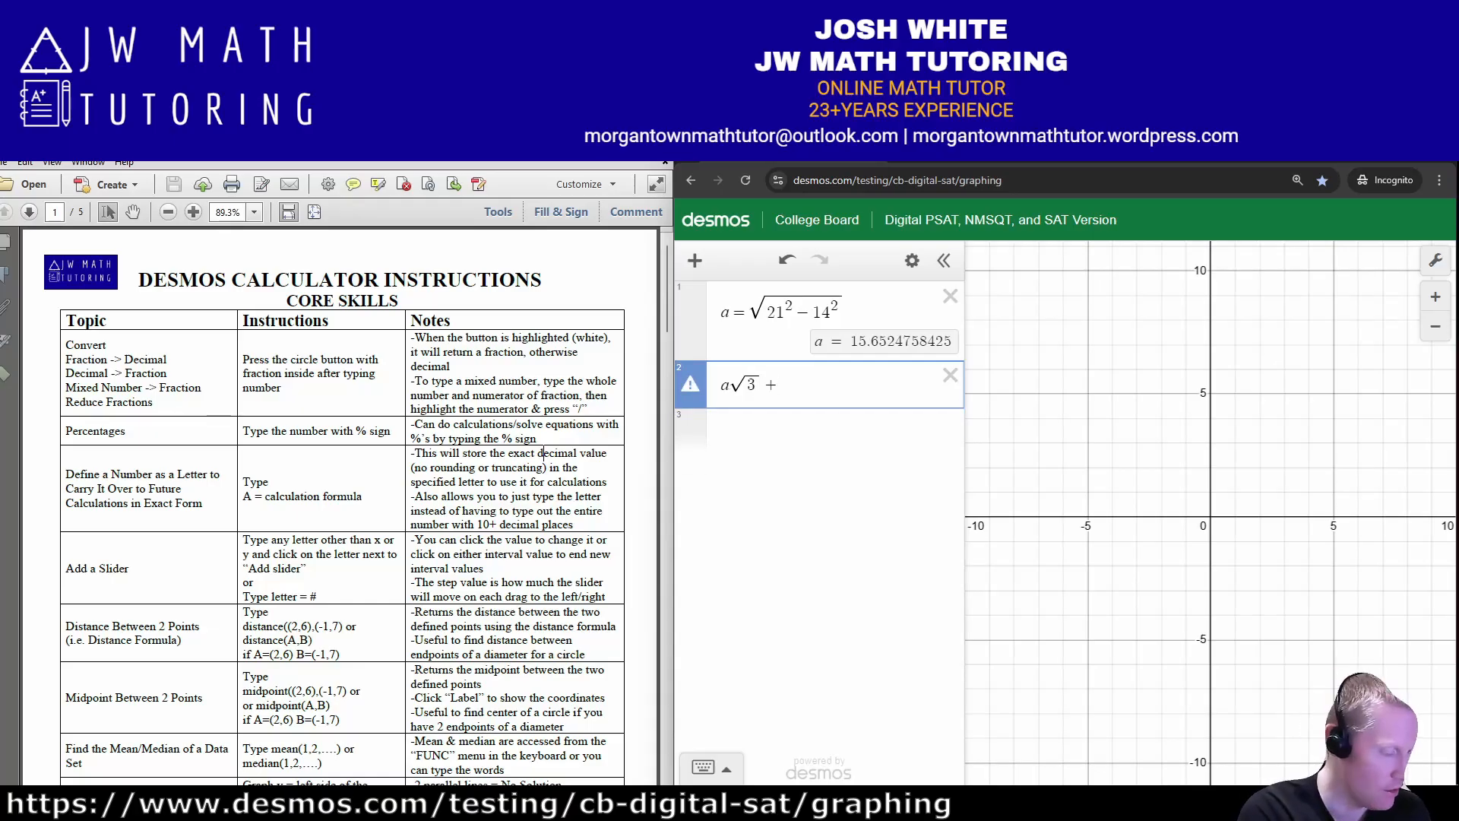
{"action": "type", "text": "50"}
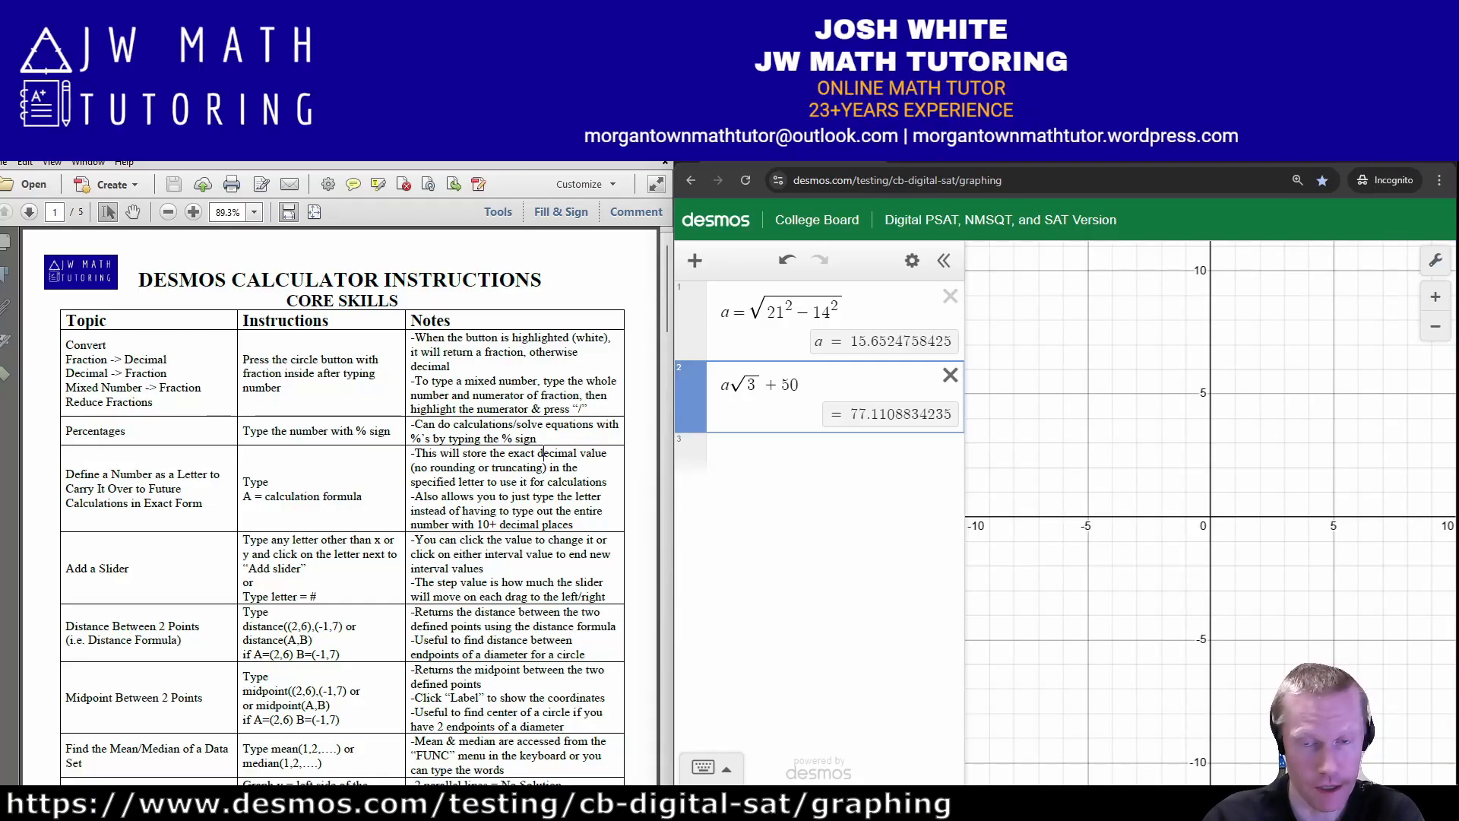
- Delete both expressions and calculate the inverse cosine of 24/25 in the empty first expression
{"action": "left_click", "coordinate": [951, 375]}
{"action": "left_click", "coordinate": [950, 295]}
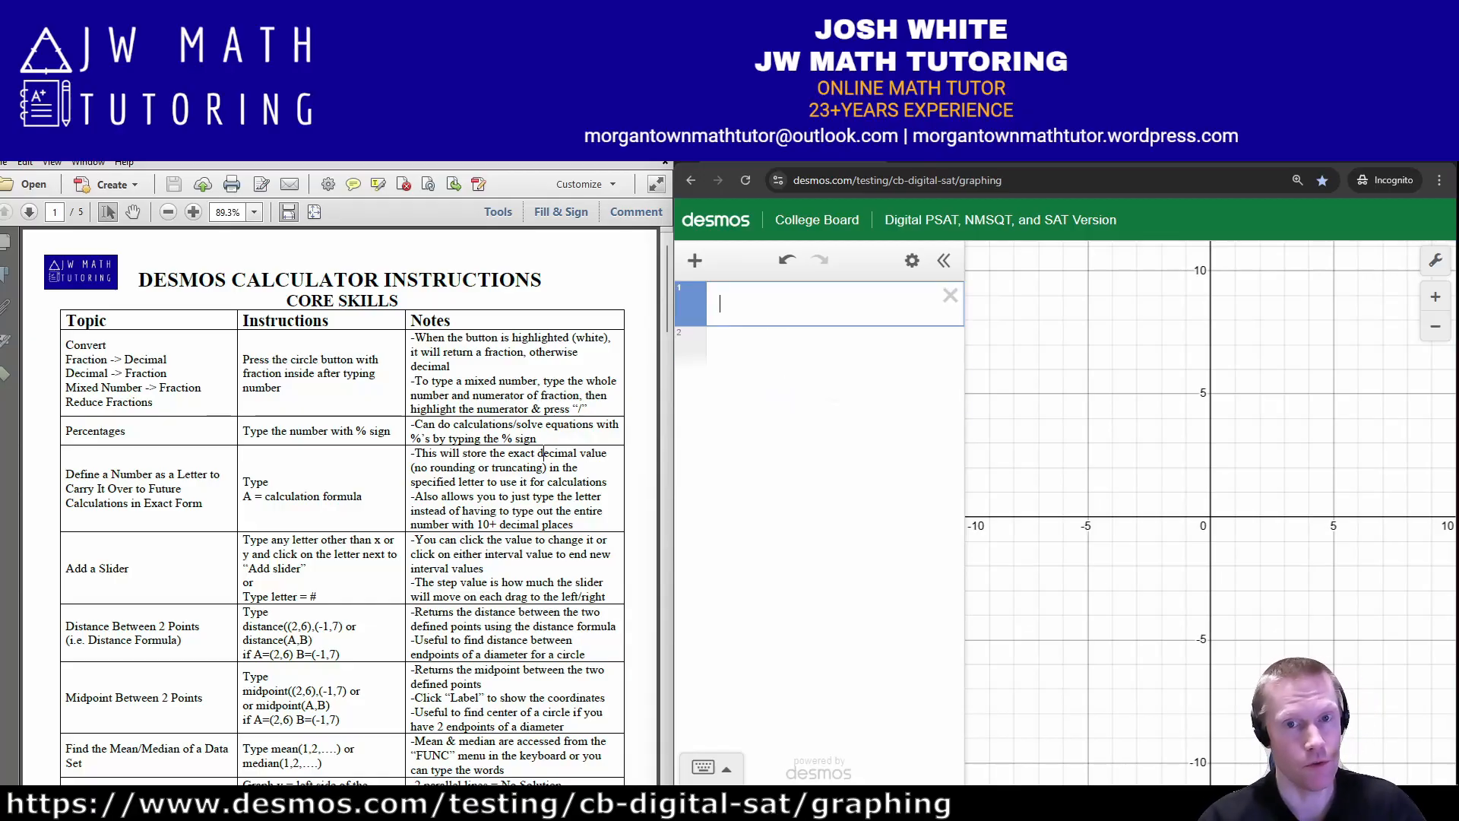
{"action": "type", "text": "co"}
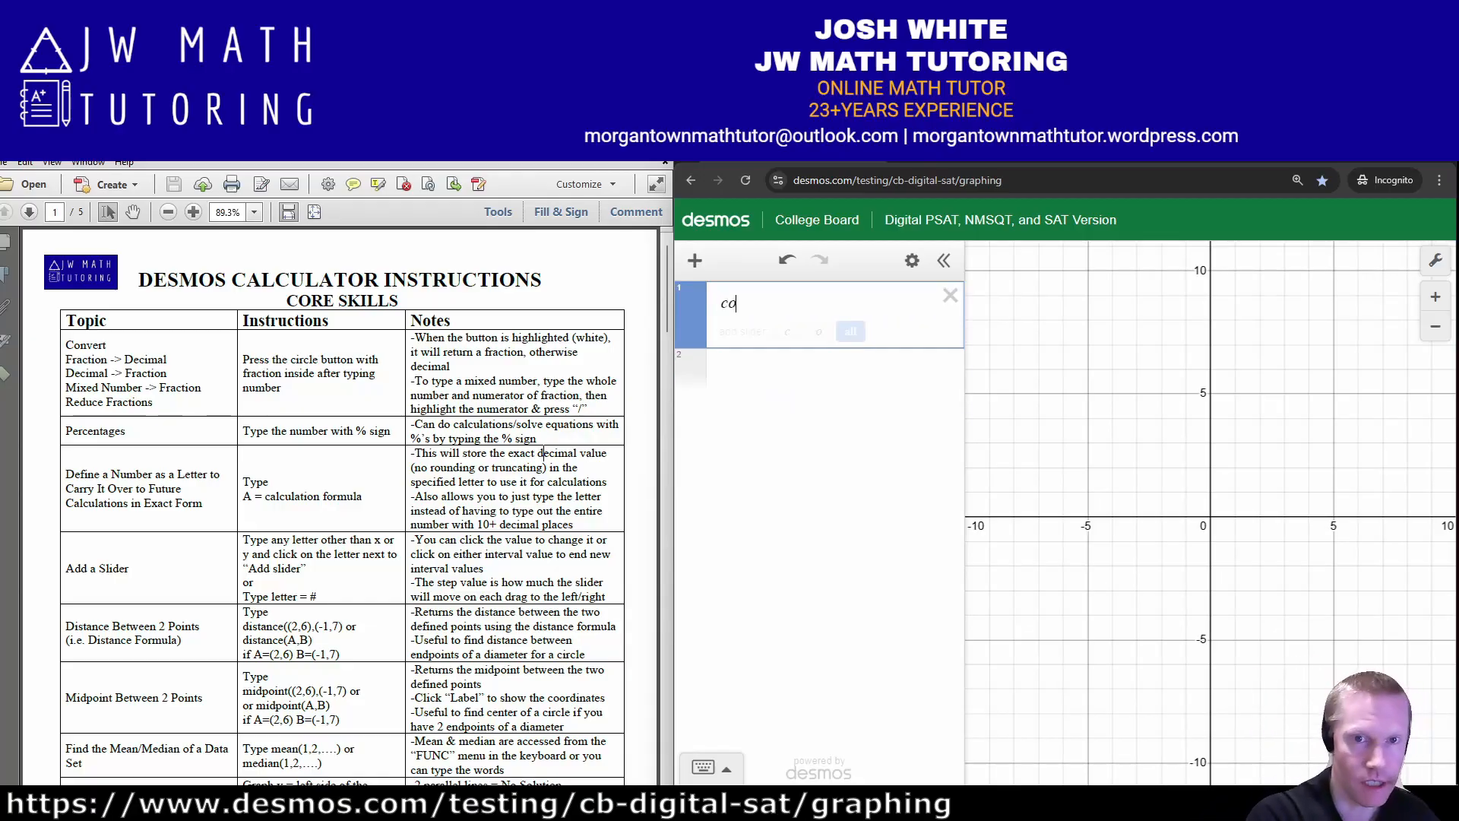
{"action": "type", "text": "s"}
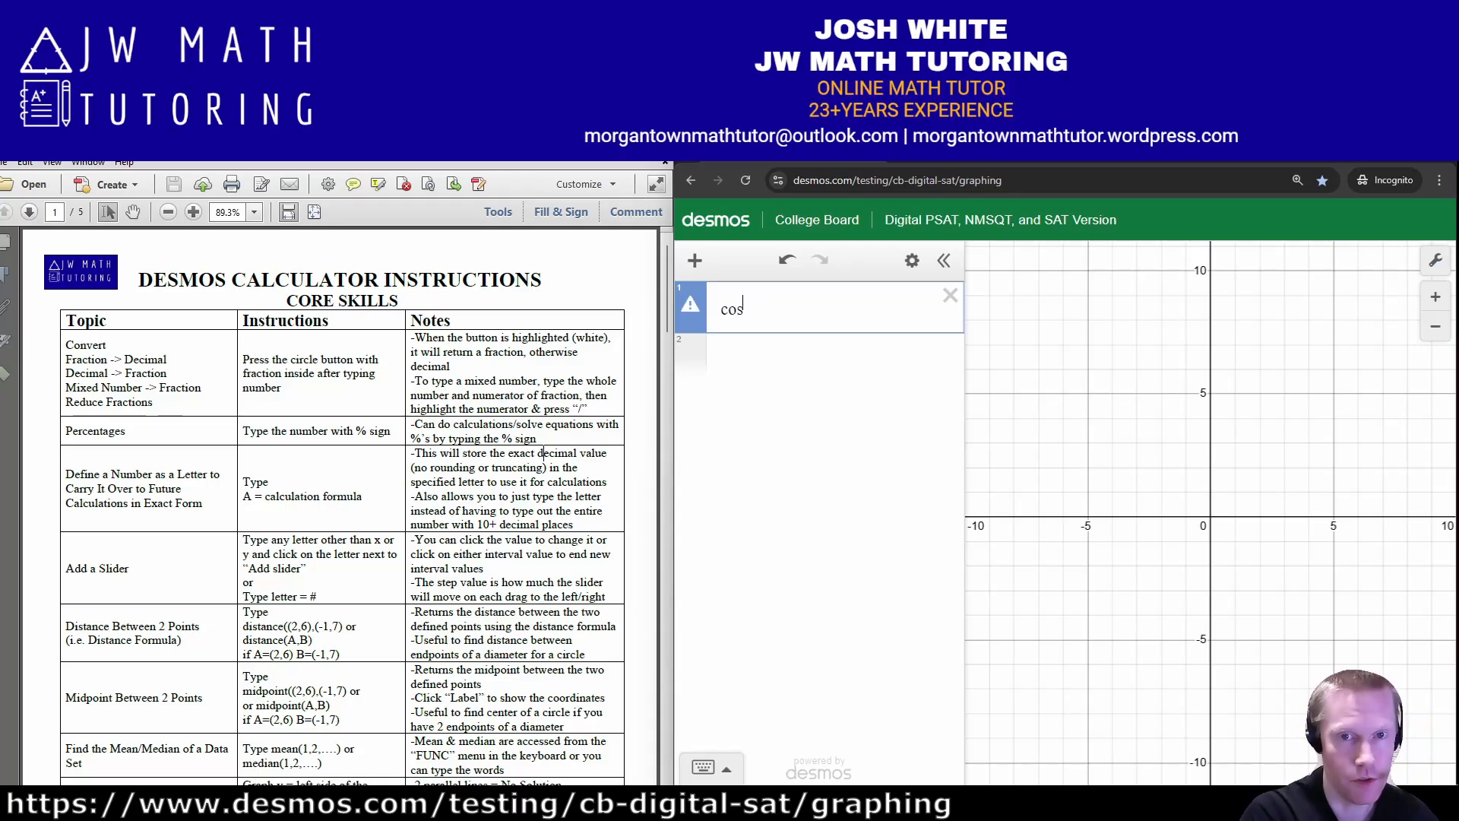
{"action": "type", "text": "^-1("}
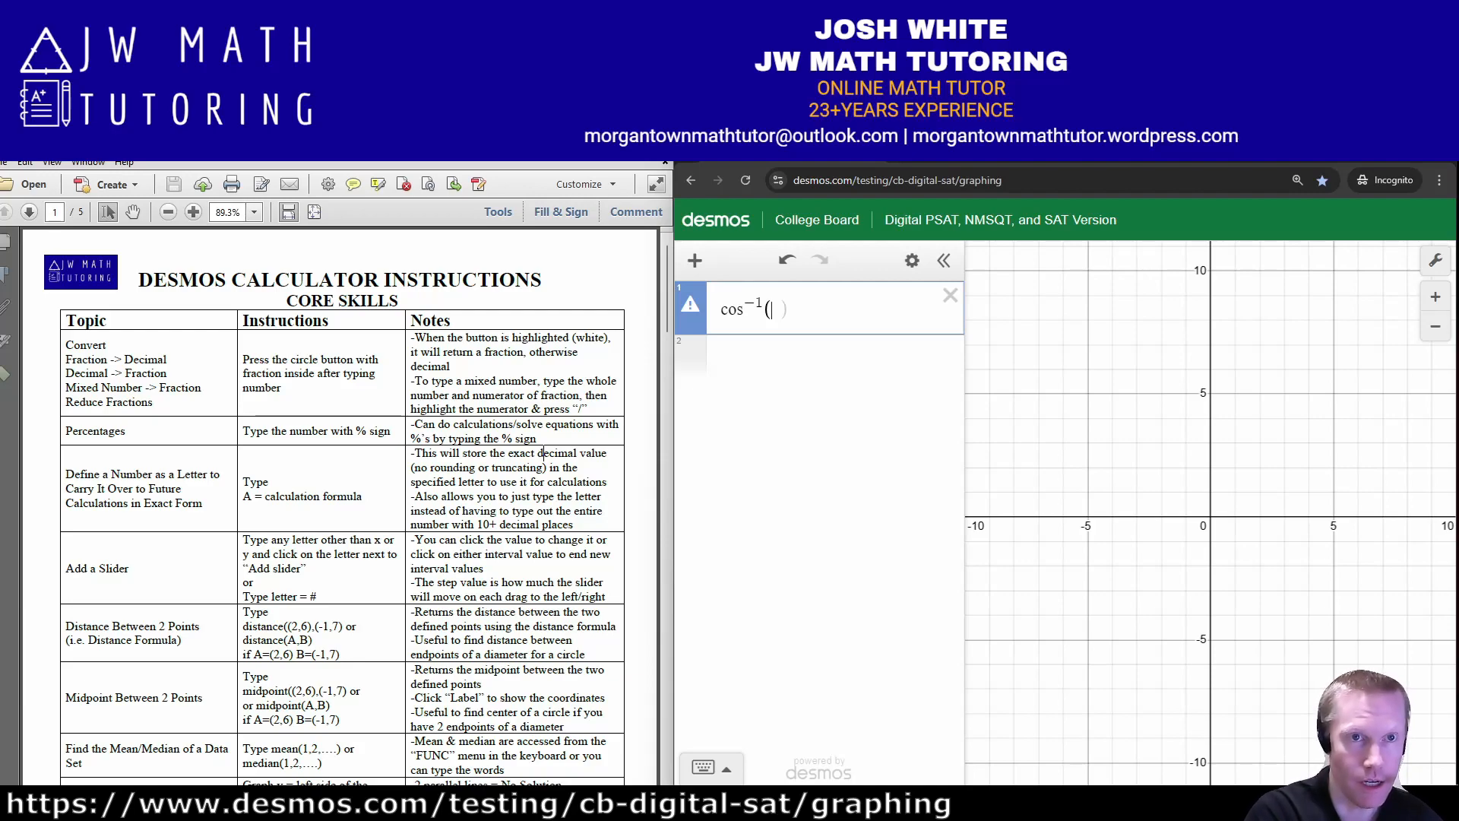
{"action": "type", "text": "24/25"}
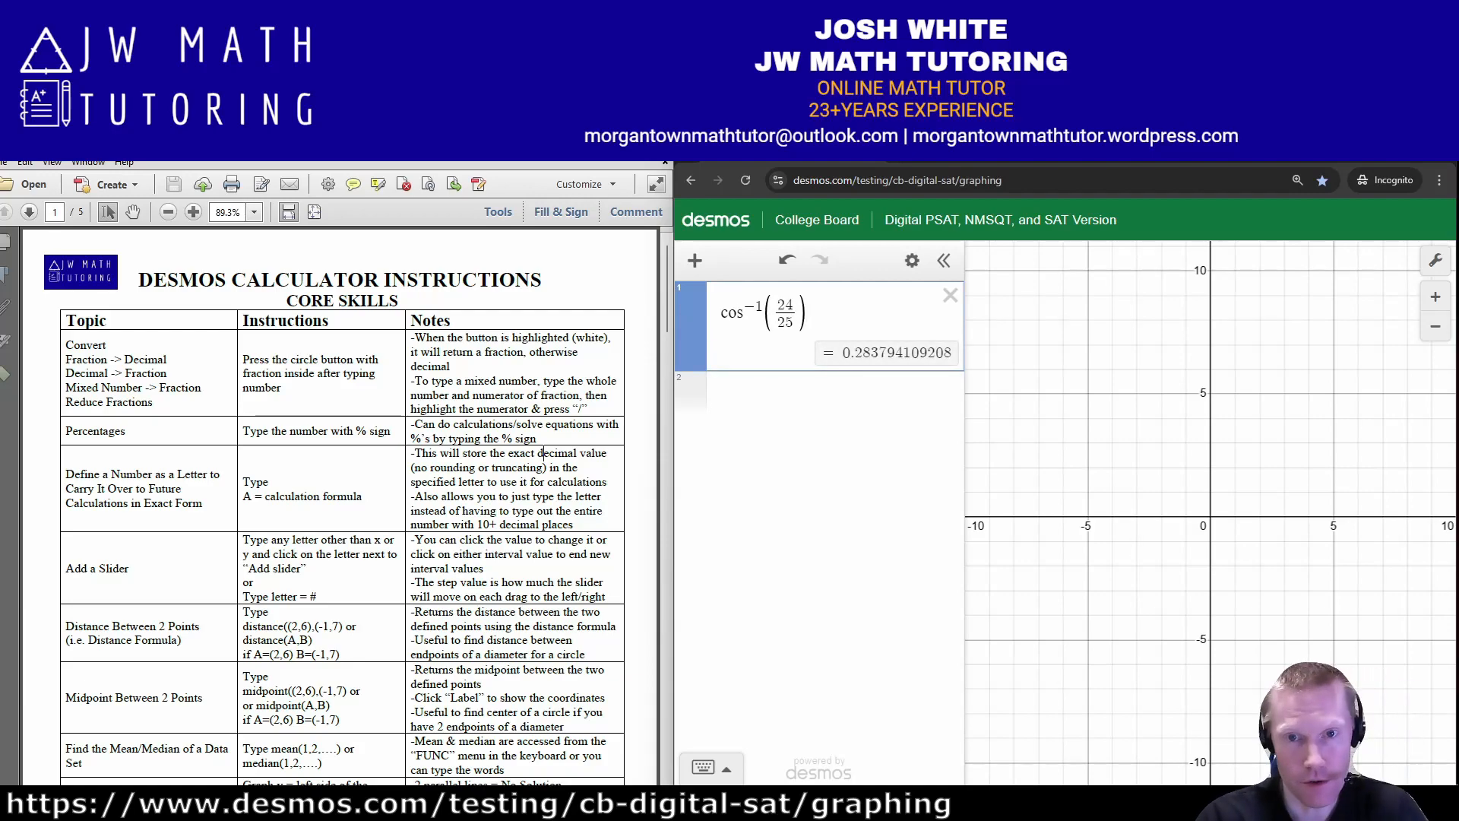
- Switch the calculator's angle unit to degrees and close the graph settings
{"action": "left_click", "coordinate": [1436, 260]}
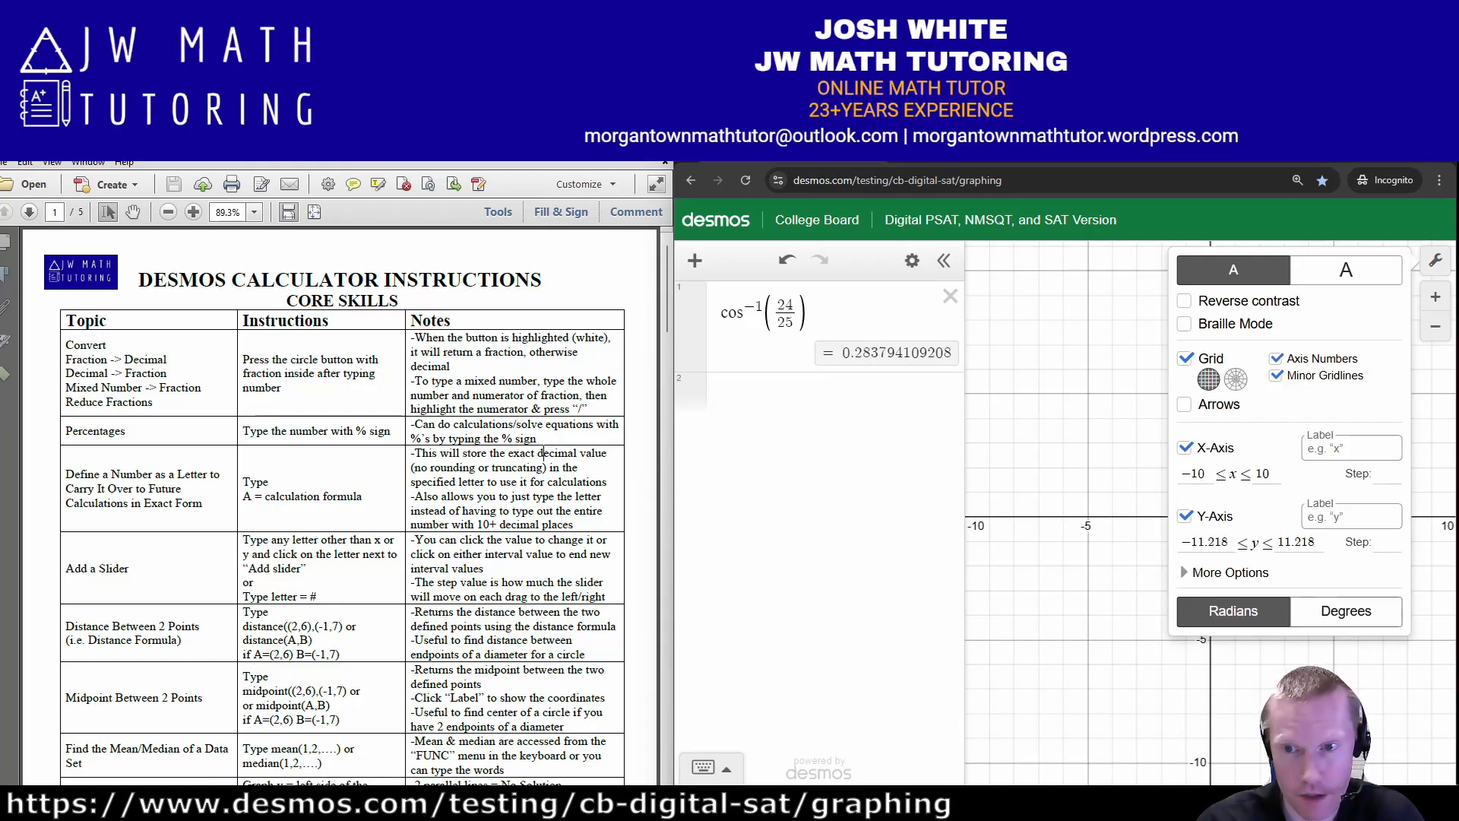
{"action": "left_click", "coordinate": [1346, 611]}
{"action": "left_click", "coordinate": [790, 393]}
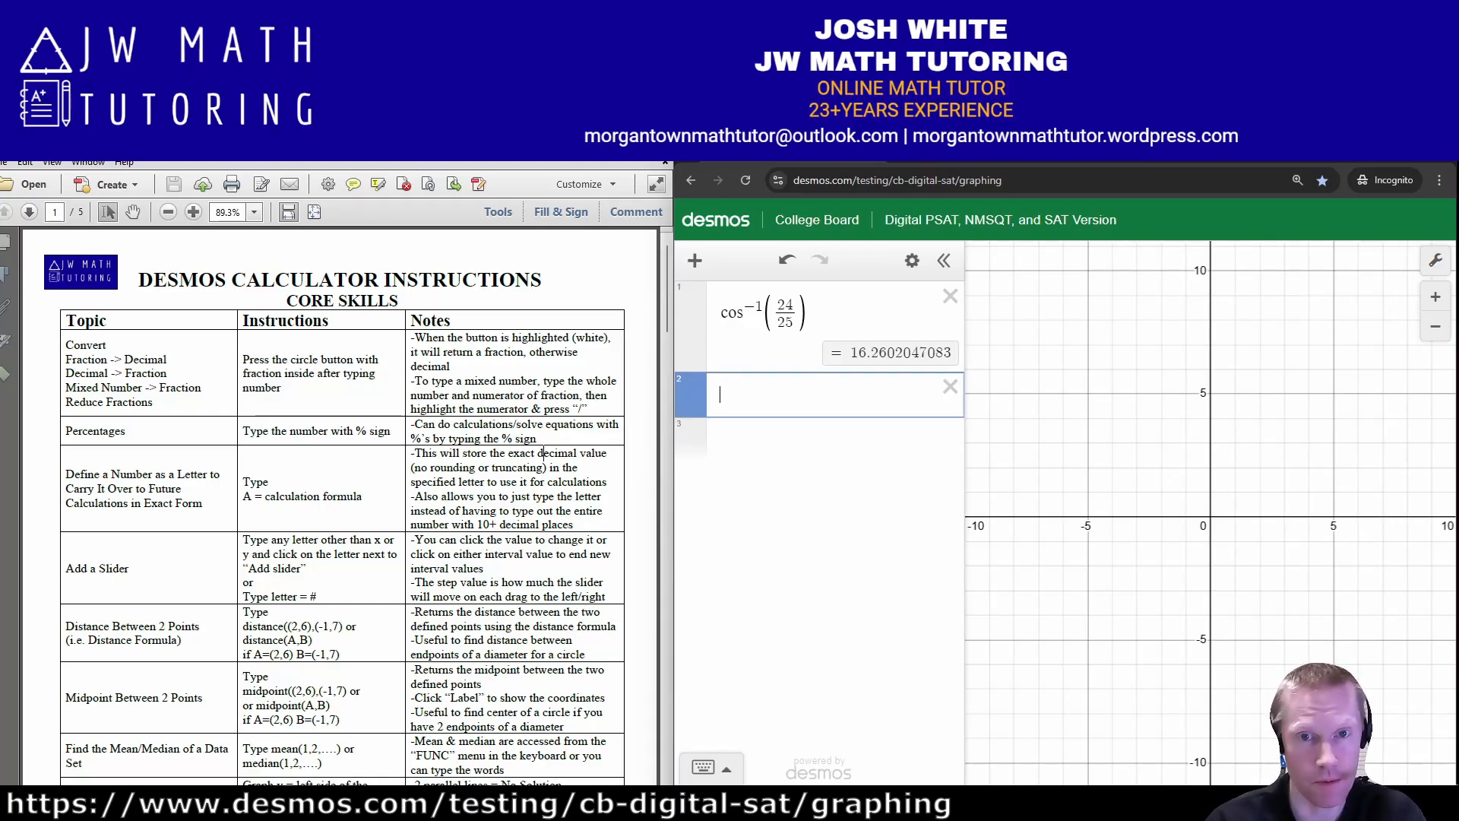
- Store the inverse cosine as A and calculate 90 − A in the second expression
{"action": "left_click", "coordinate": [720, 313]}
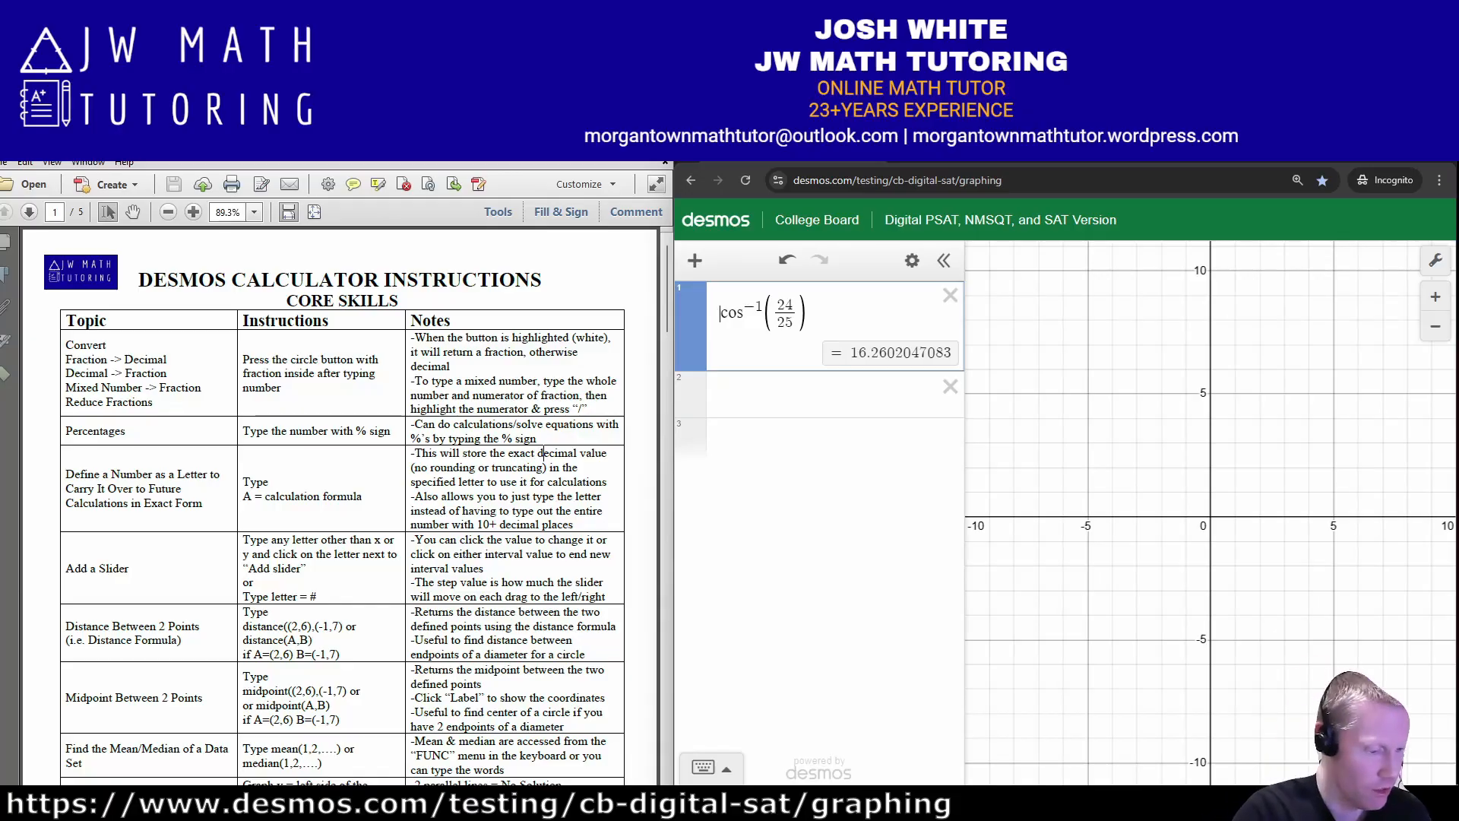
{"action": "type", "text": "A ="}
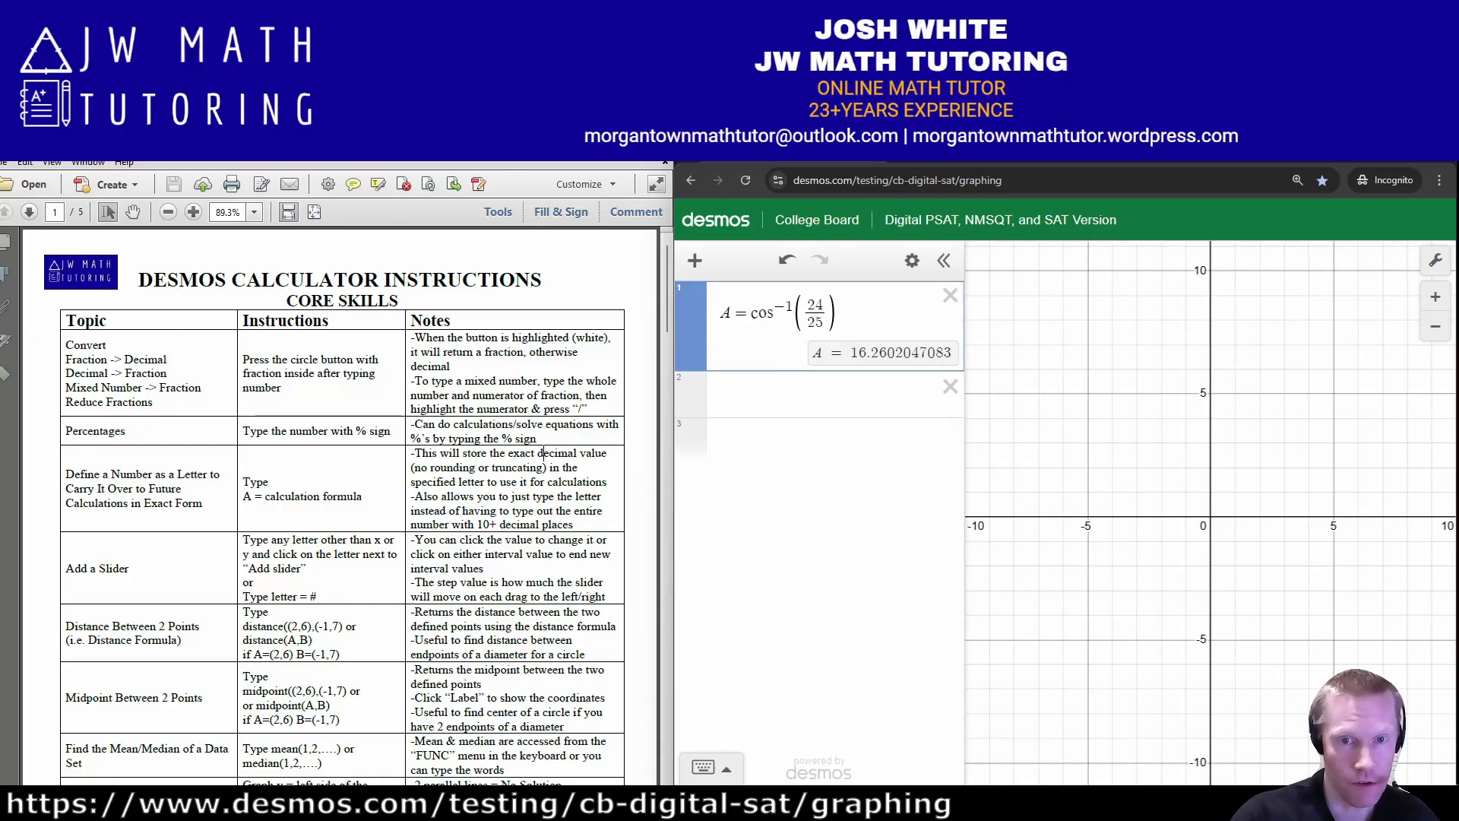
{"action": "key", "text": "Return"}
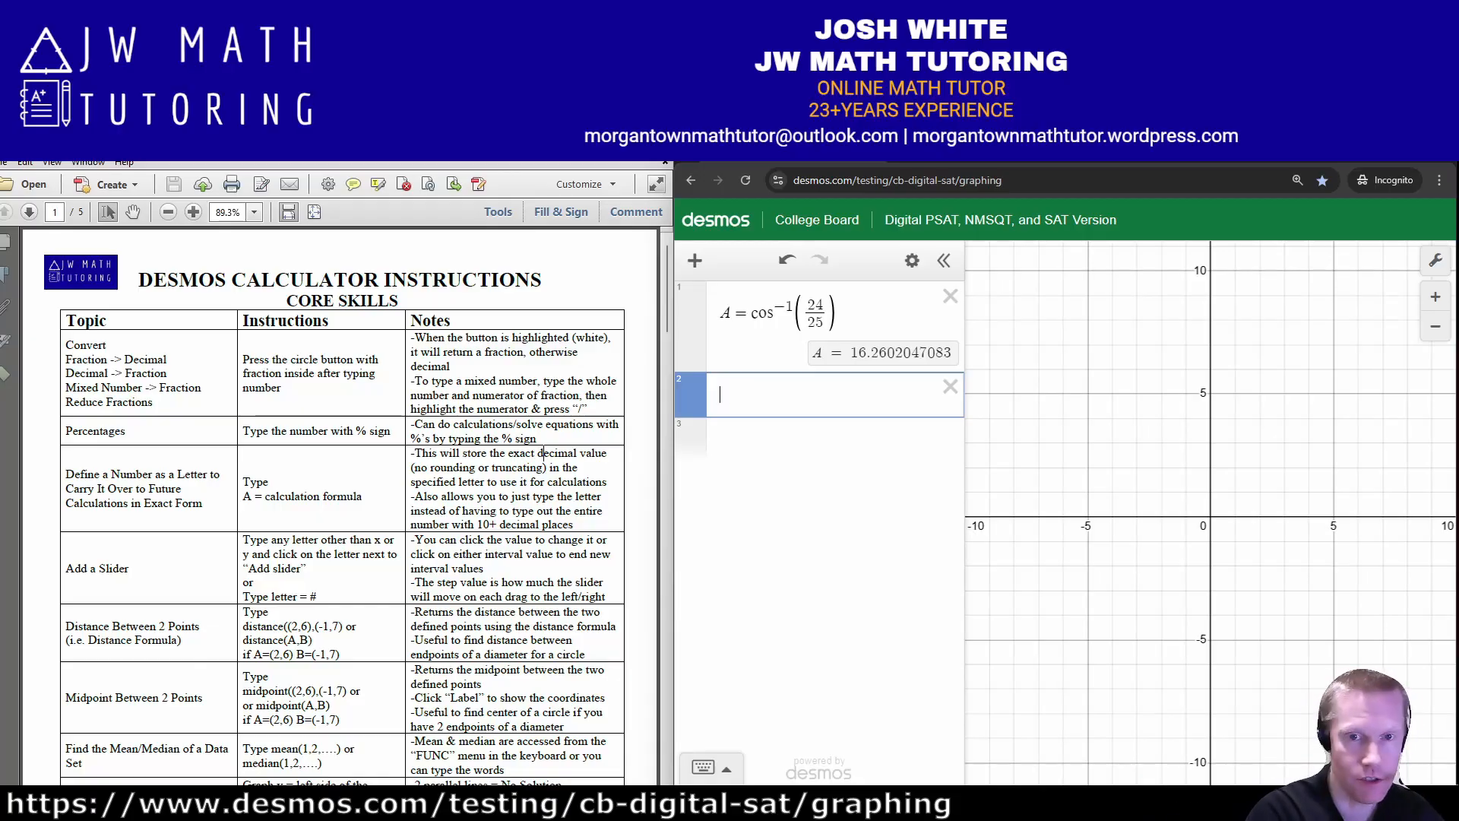
{"action": "type", "text": "90-A"}
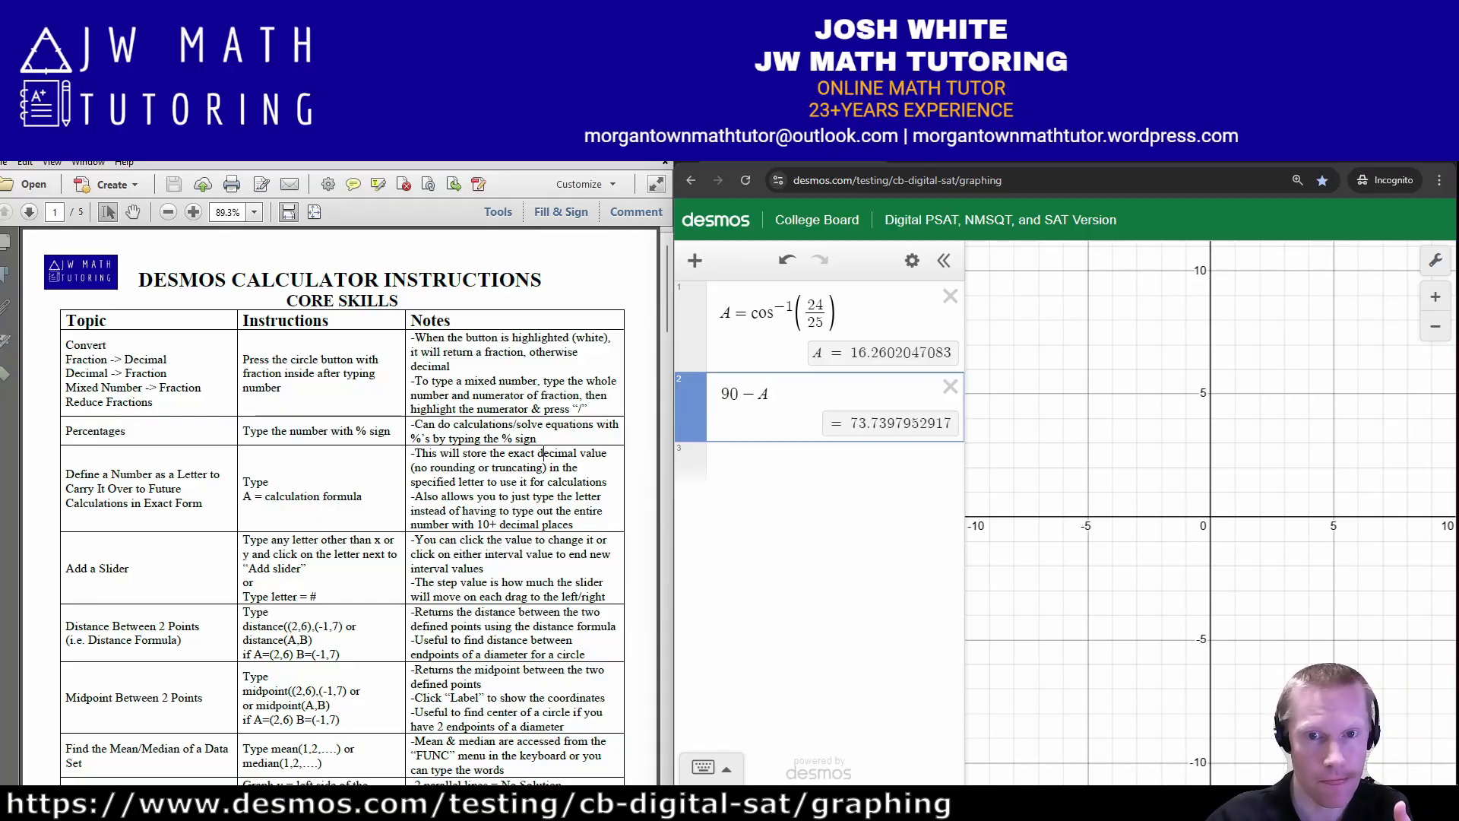
{"action": "key", "text": "Return"}
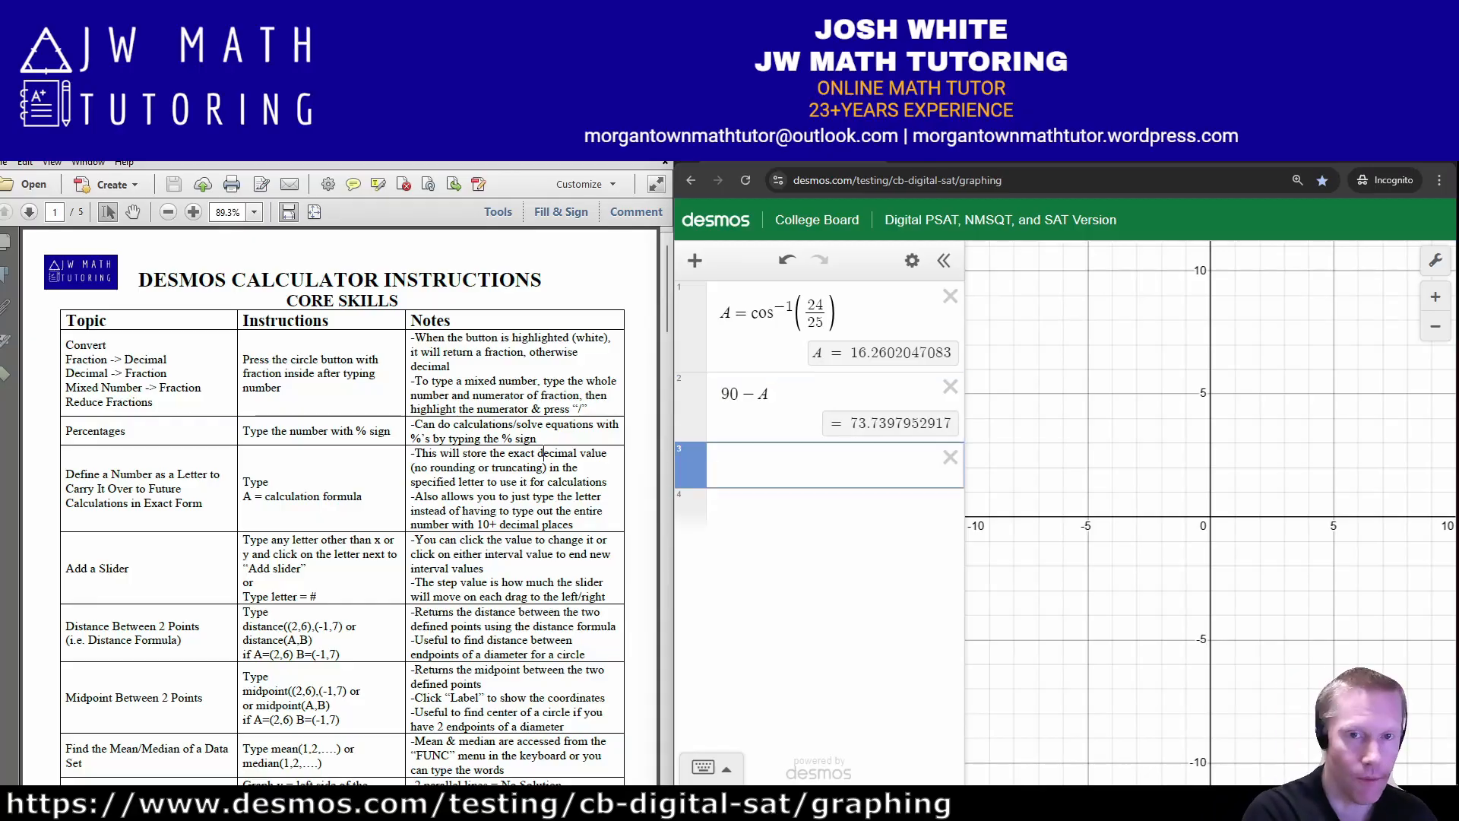
- Store 90 − A as B and calculate sin B in the third expression
{"action": "type", "text": "sin"}
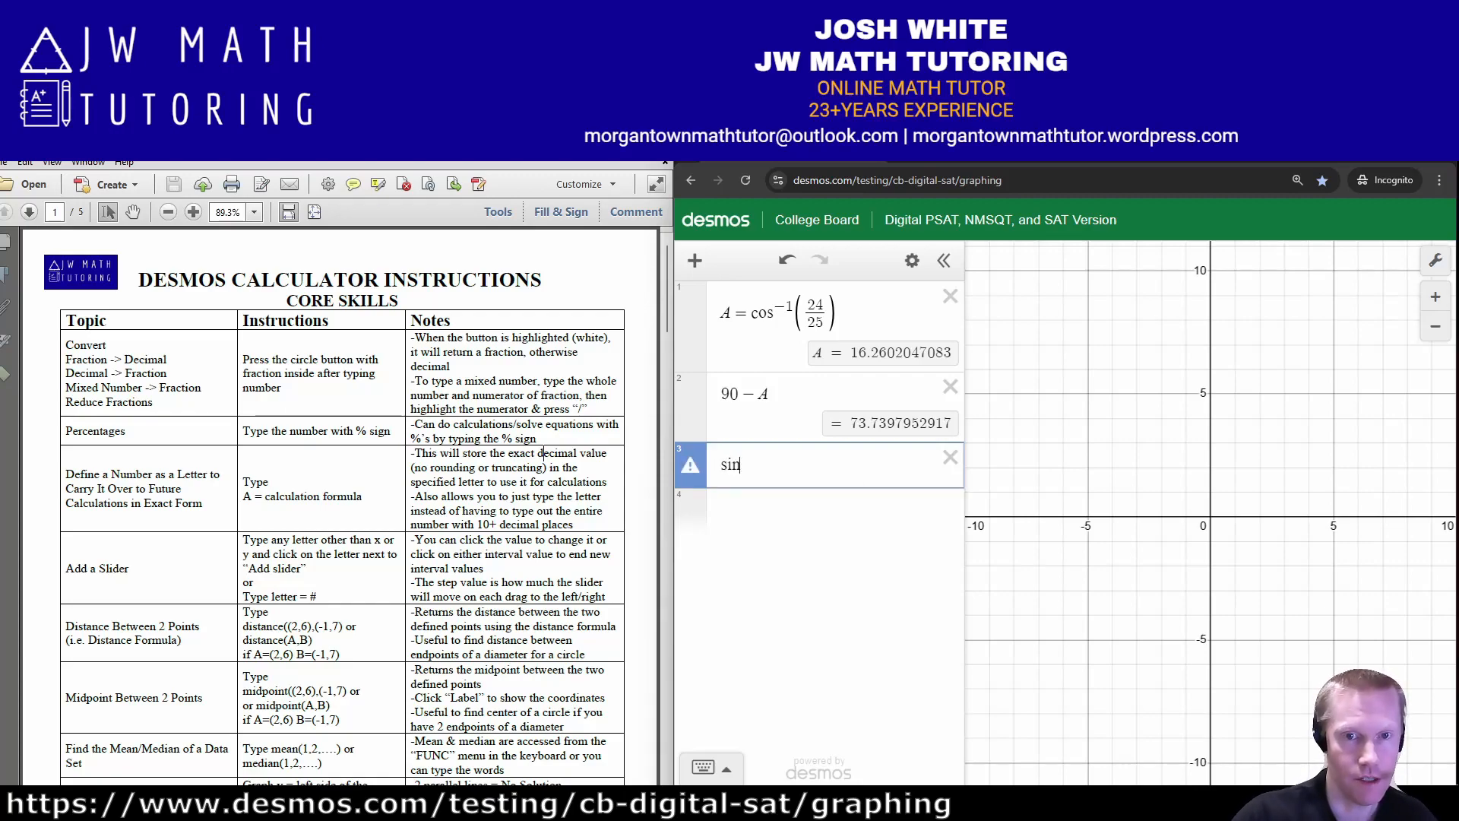
{"action": "key", "text": "Up"}
{"action": "key", "text": "Home"}
{"action": "type", "text": "B="}
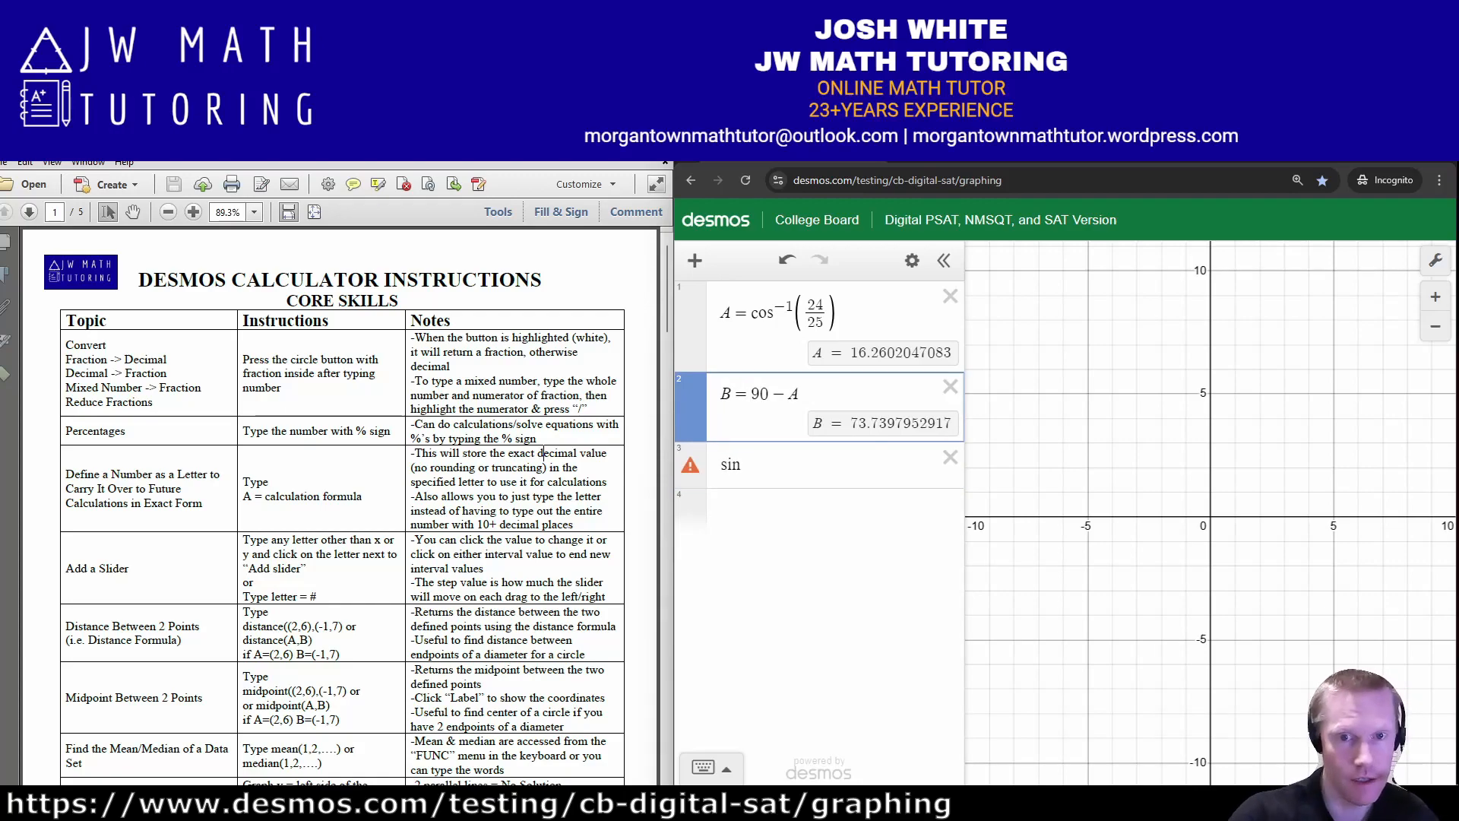
{"action": "key", "text": "Down"}
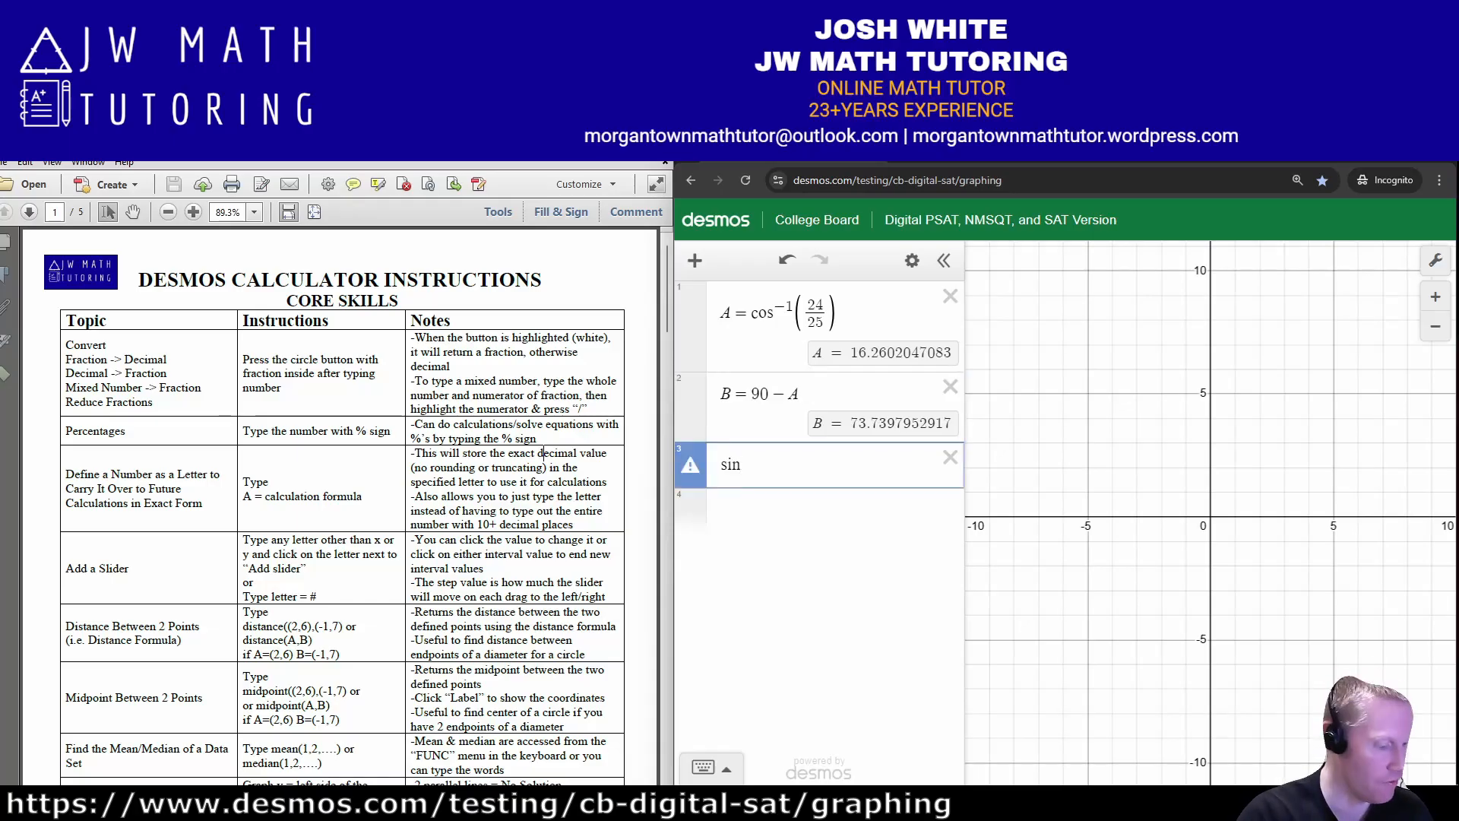
{"action": "type", "text": "B"}
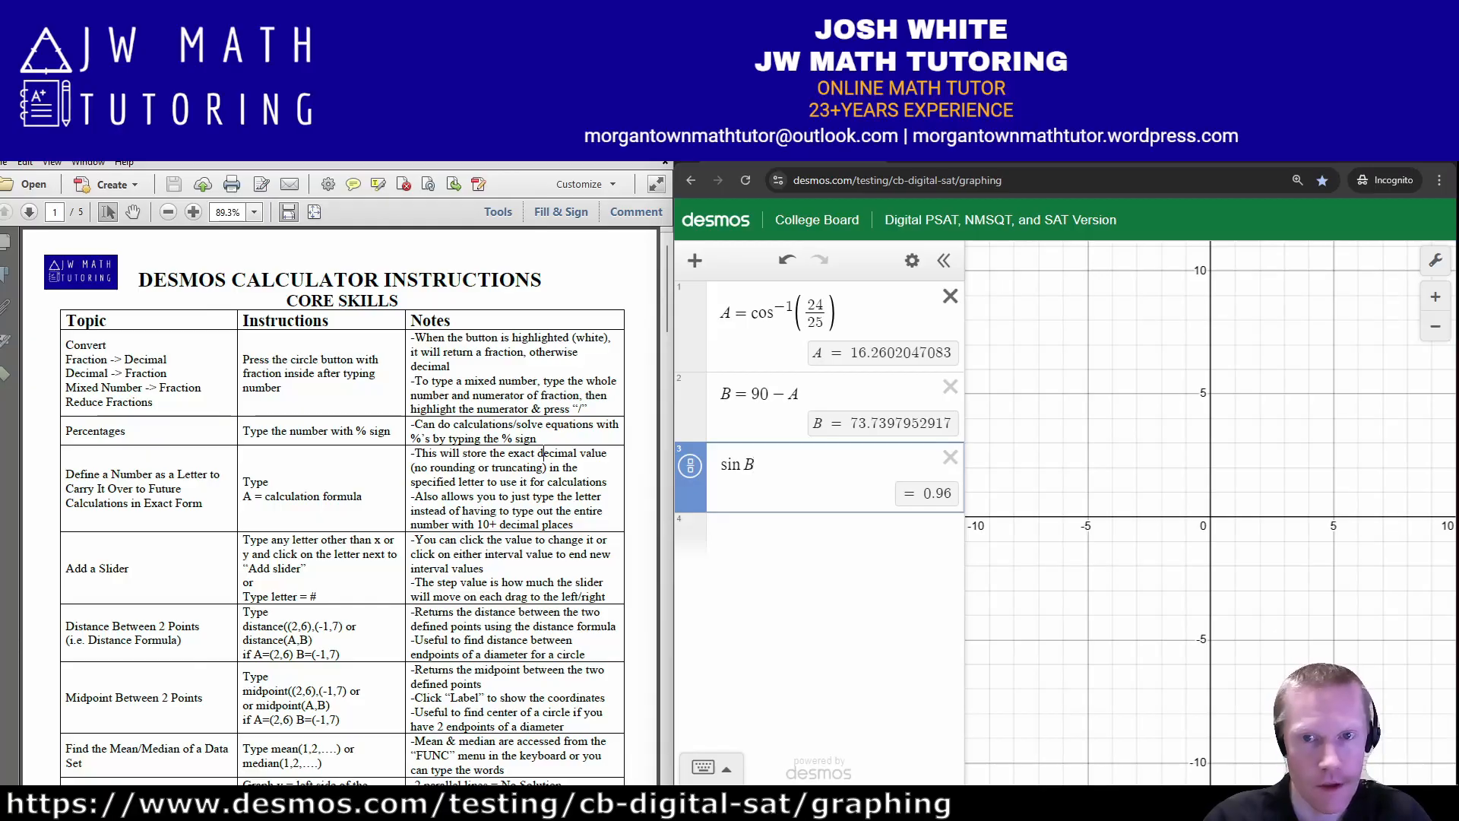
- Delete all three trigonometry expressions to leave an empty expression list
{"action": "left_click", "coordinate": [950, 296]}
{"action": "left_click", "coordinate": [950, 341]}
{"action": "left_click", "coordinate": [950, 296]}
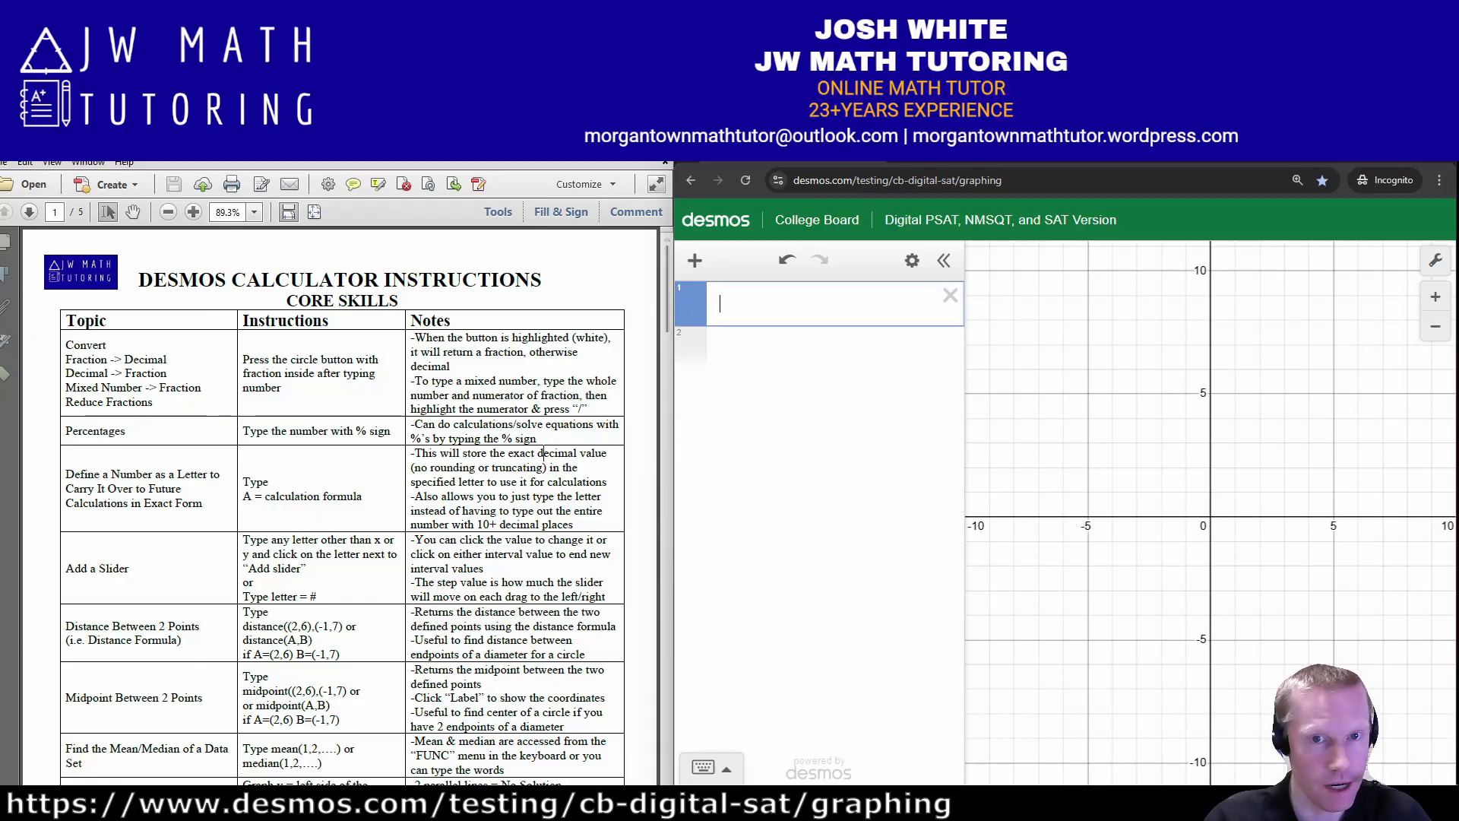
- Enter the line y = 2x + b in the first expression and add a slider for b
{"action": "scroll", "coordinate": [544, 453], "scroll_direction": "down", "scroll_amount": 1}
{"action": "scroll", "coordinate": [543, 291], "scroll_direction": "down", "scroll_amount": 5}
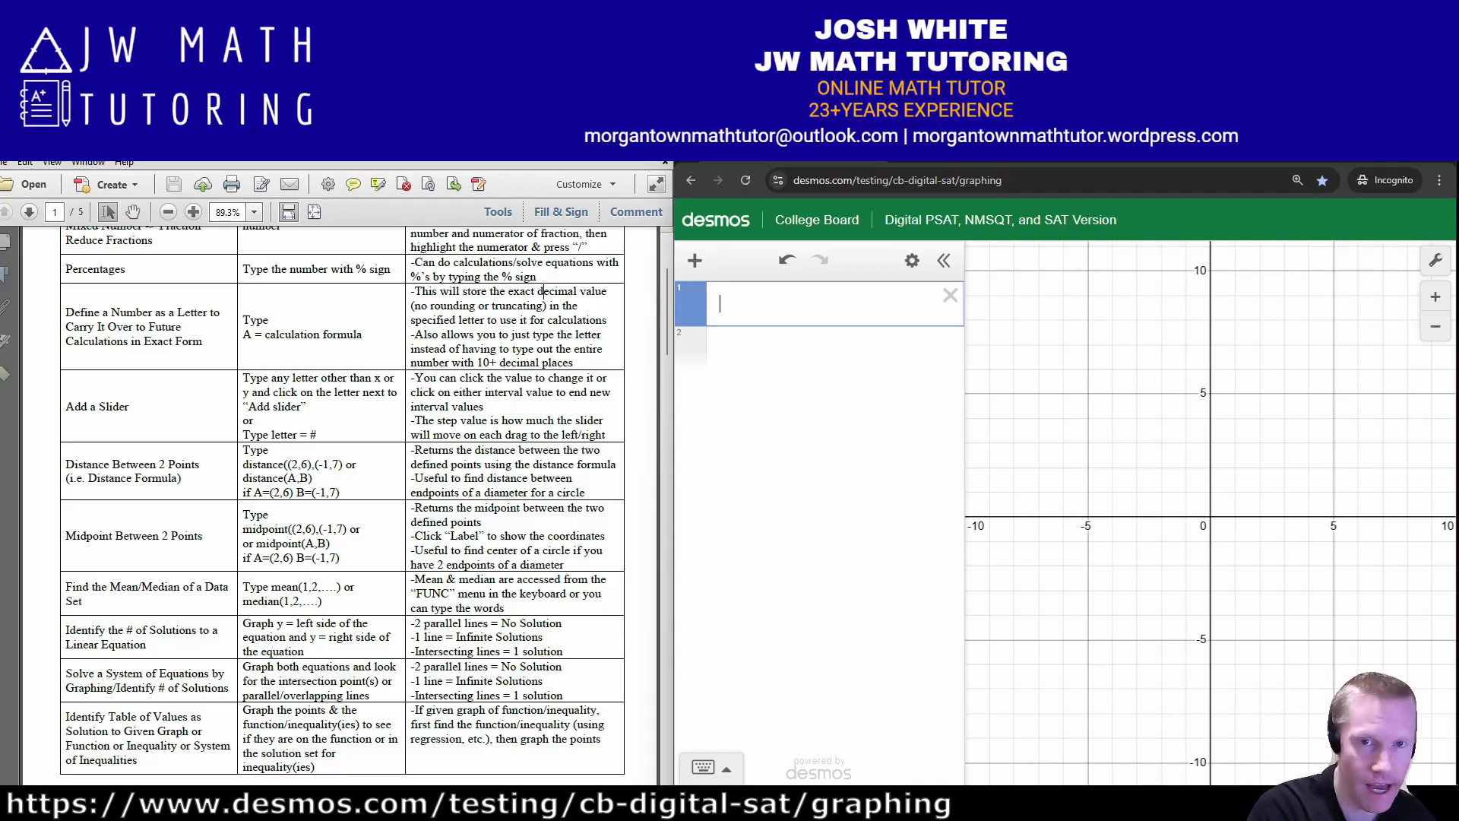
{"action": "type", "text": "y=2x+b"}
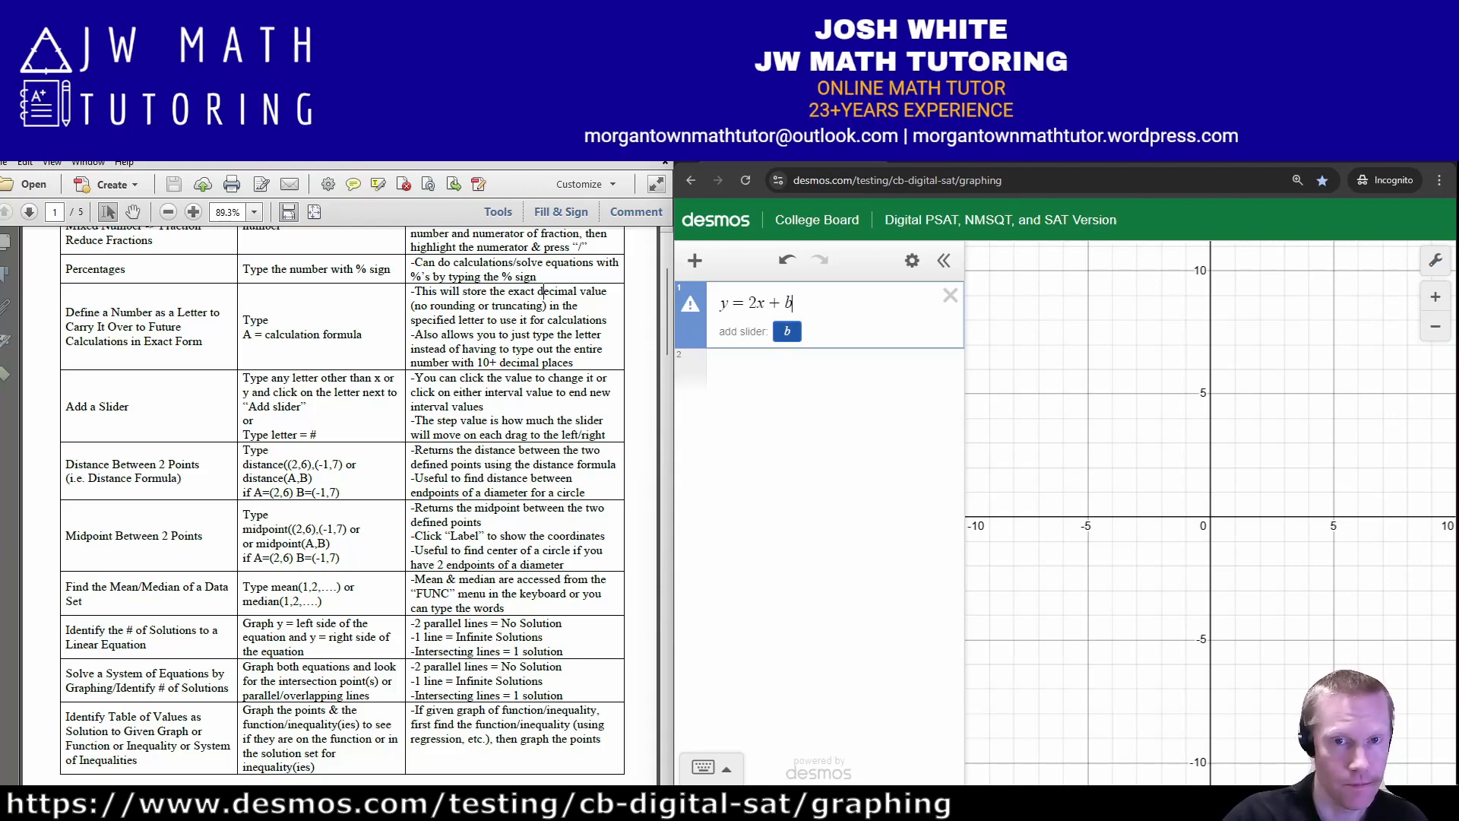
{"action": "left_click", "coordinate": [786, 330]}
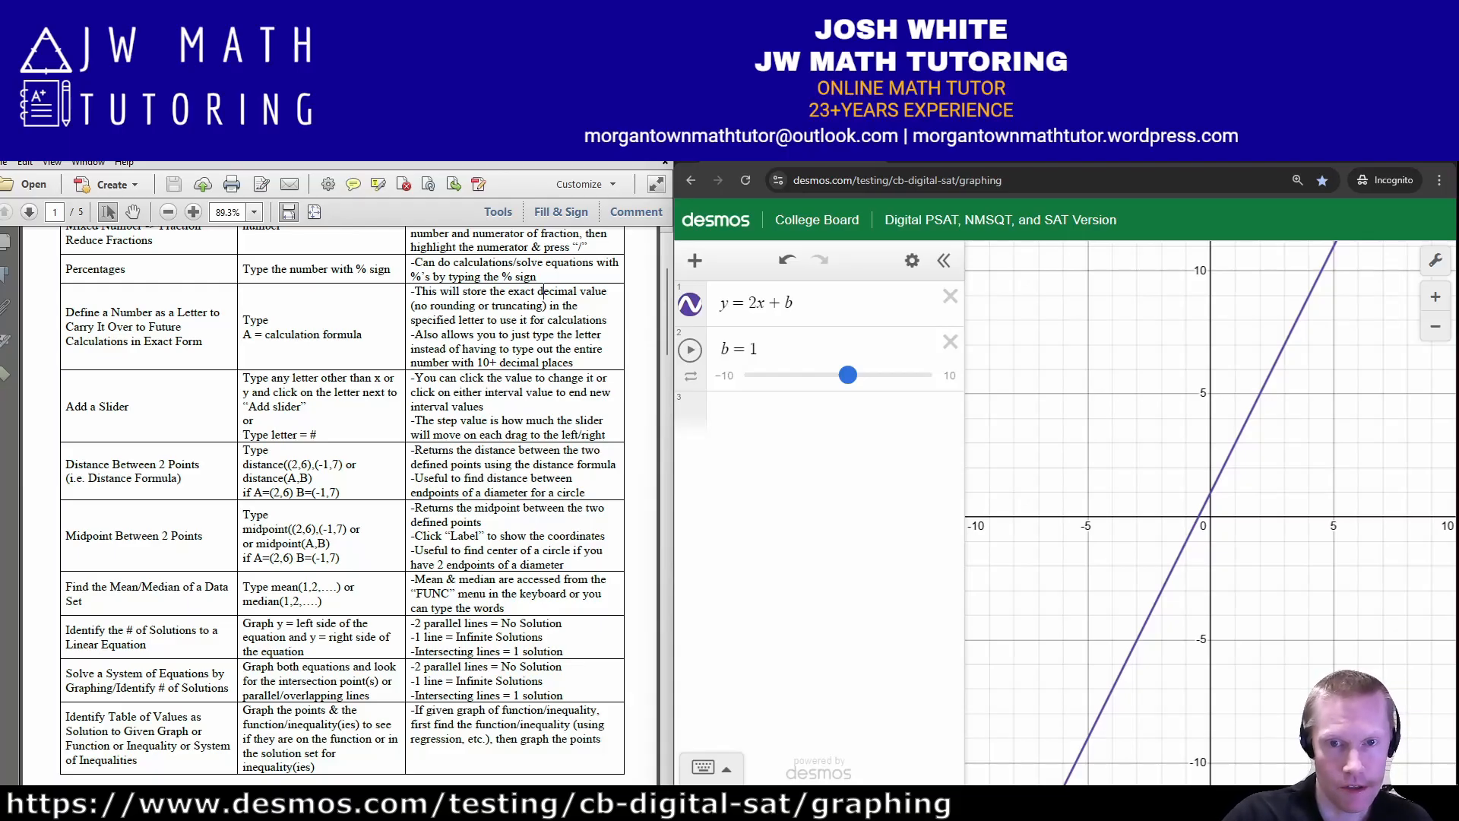
- Move the b slider to 4.9 to shift the line, and delete the slider
{"action": "left_click_drag", "start_coordinate": [848, 375], "coordinate": [884, 375]}
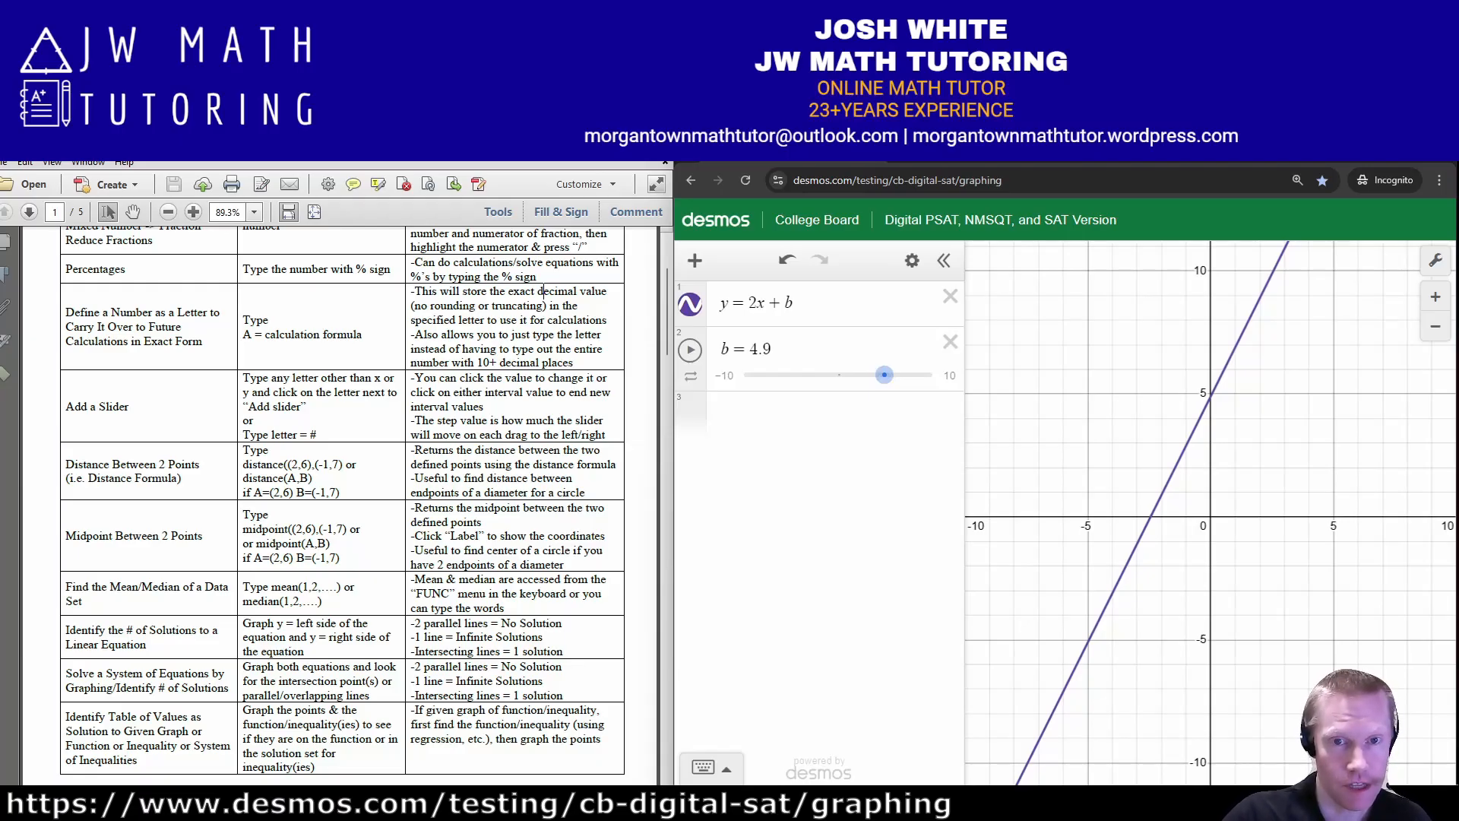
{"action": "left_click", "coordinate": [951, 342]}
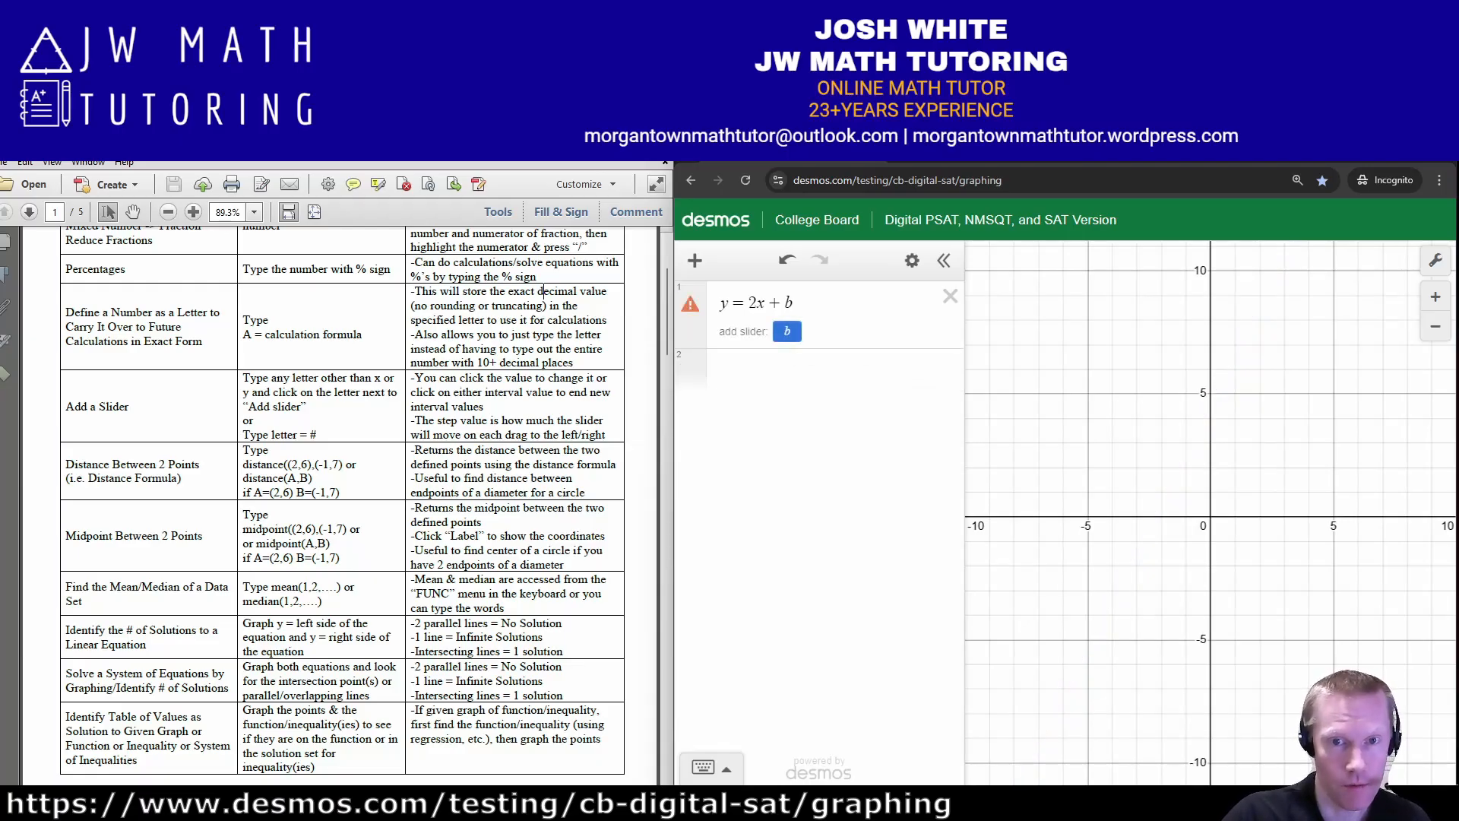
- Define b = 10 in the second expression as a slider from 10 to 30 with step 1, and move it to 20
{"action": "left_click", "coordinate": [810, 370]}
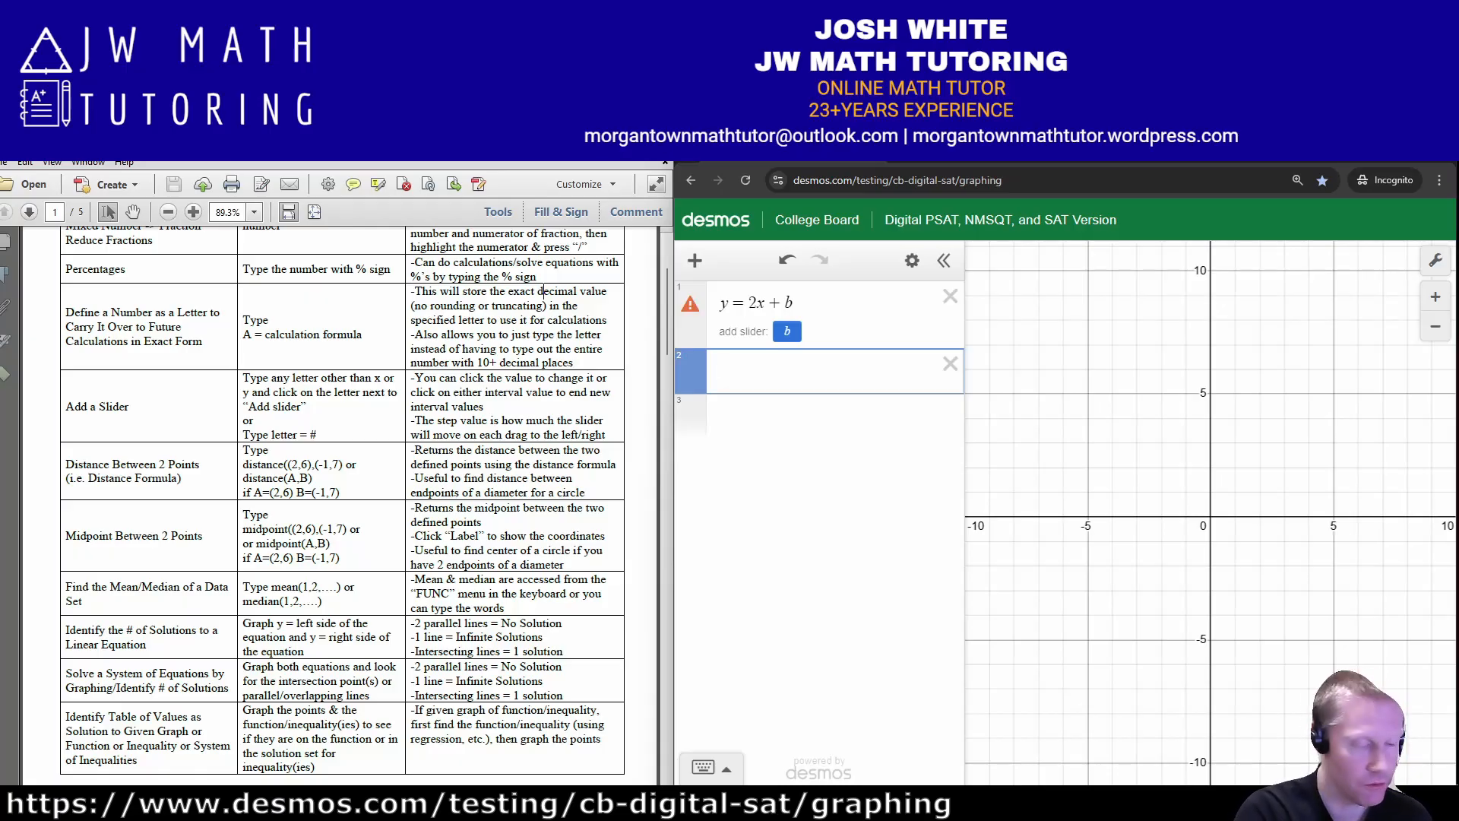
{"action": "type", "text": "b = 10"}
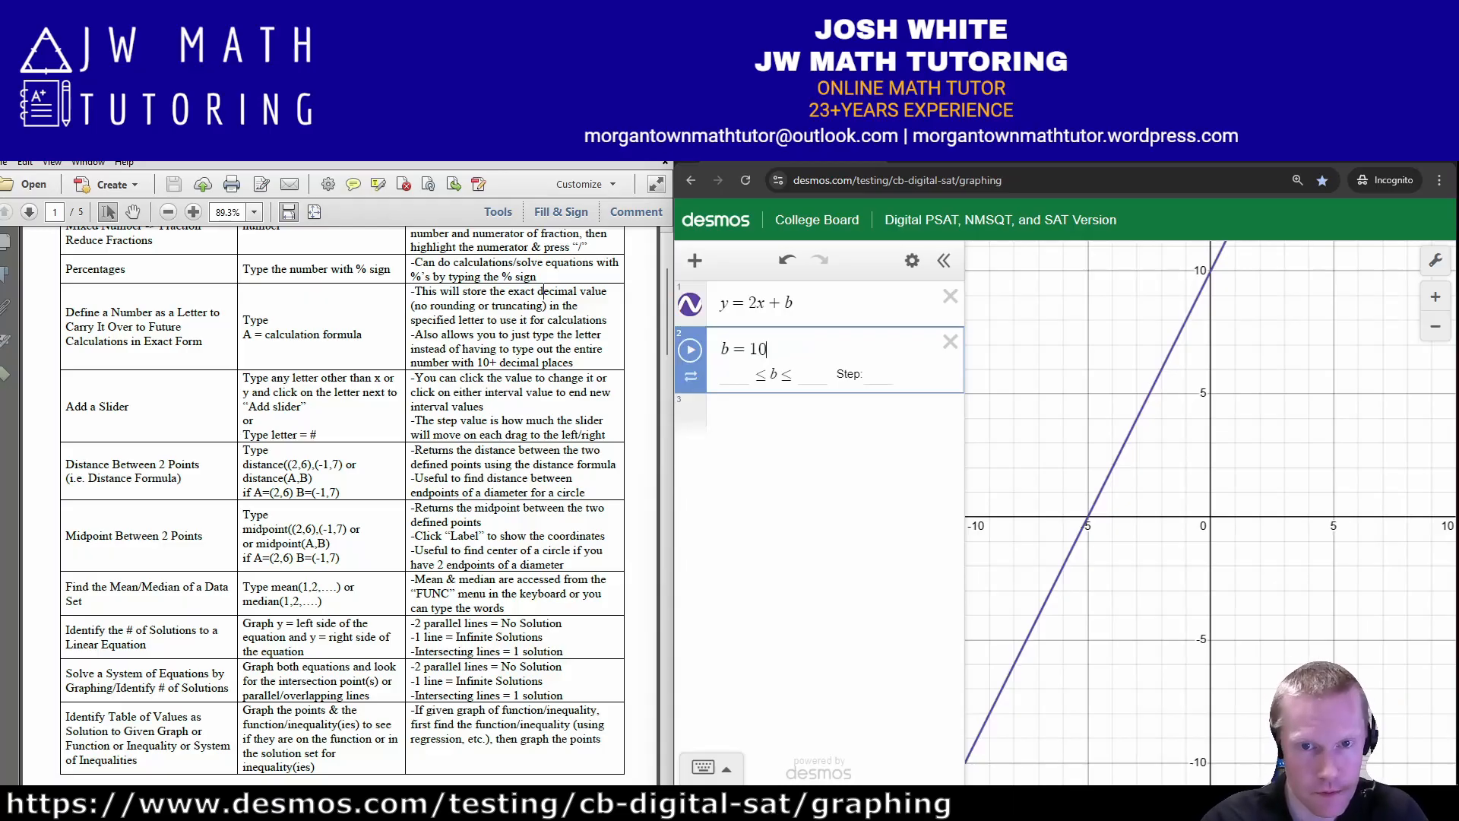
{"action": "left_click", "coordinate": [734, 375]}
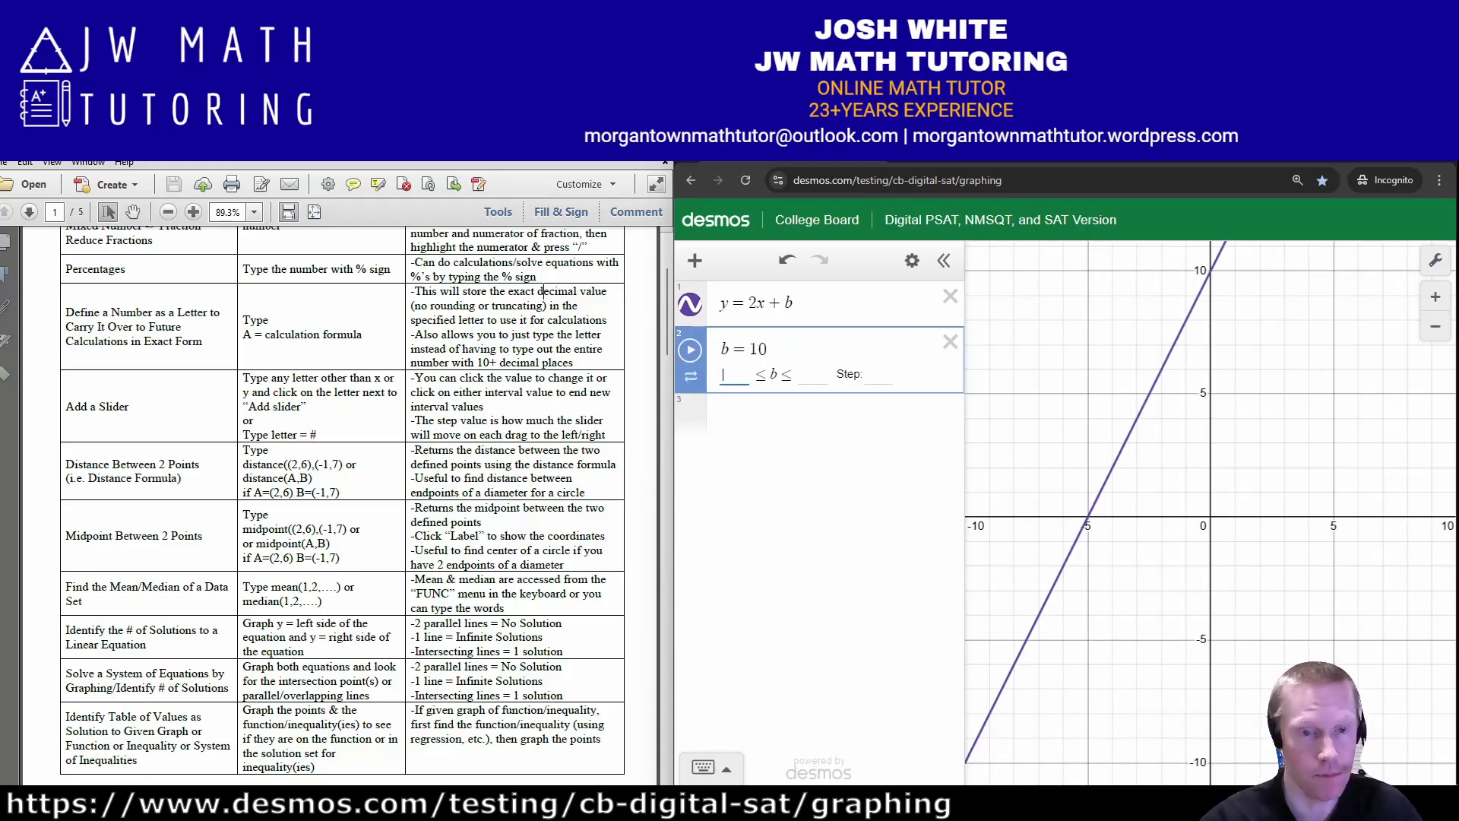
{"action": "type", "text": "10"}
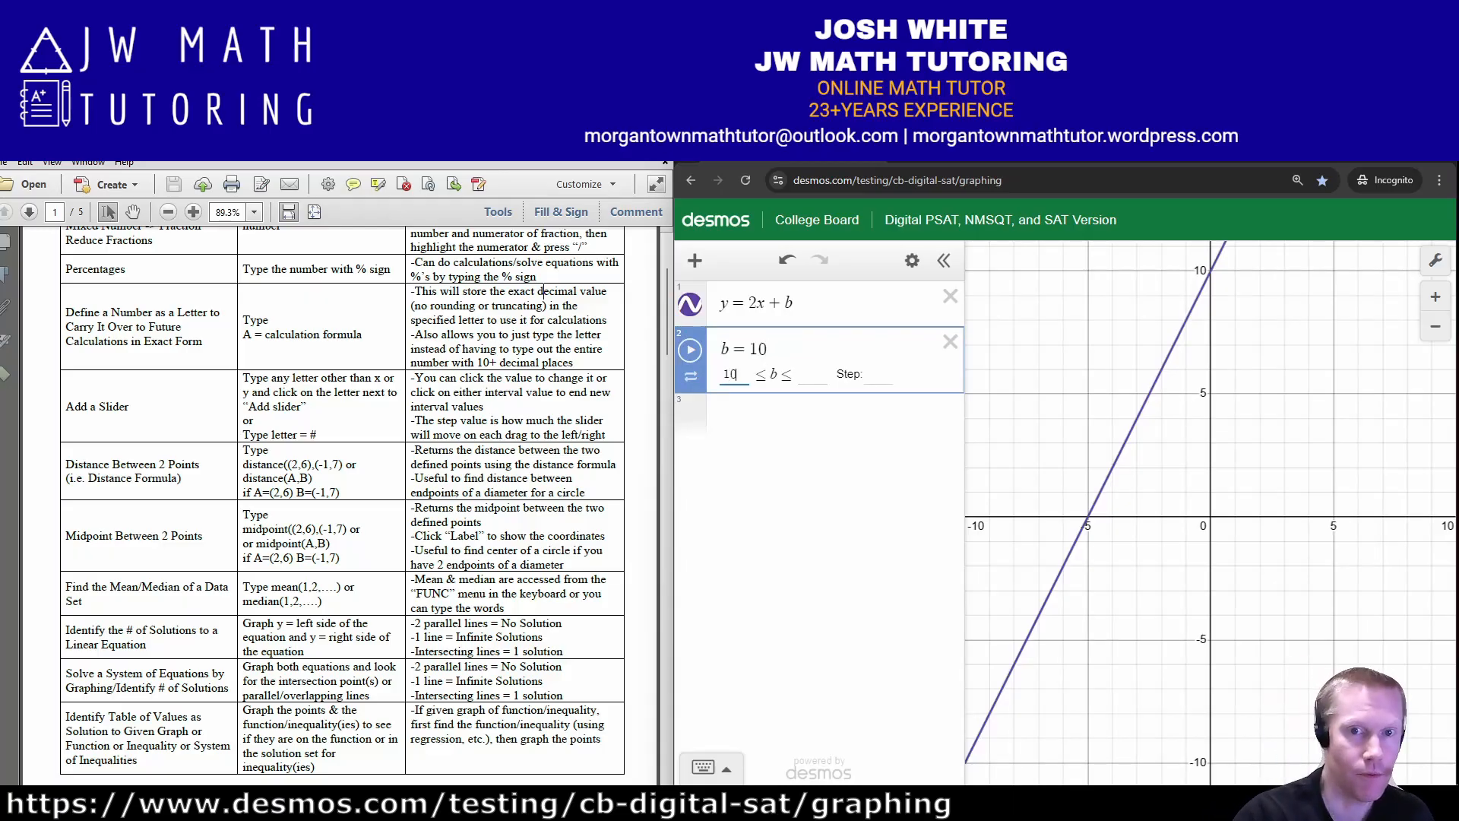
{"action": "key", "text": "Tab"}
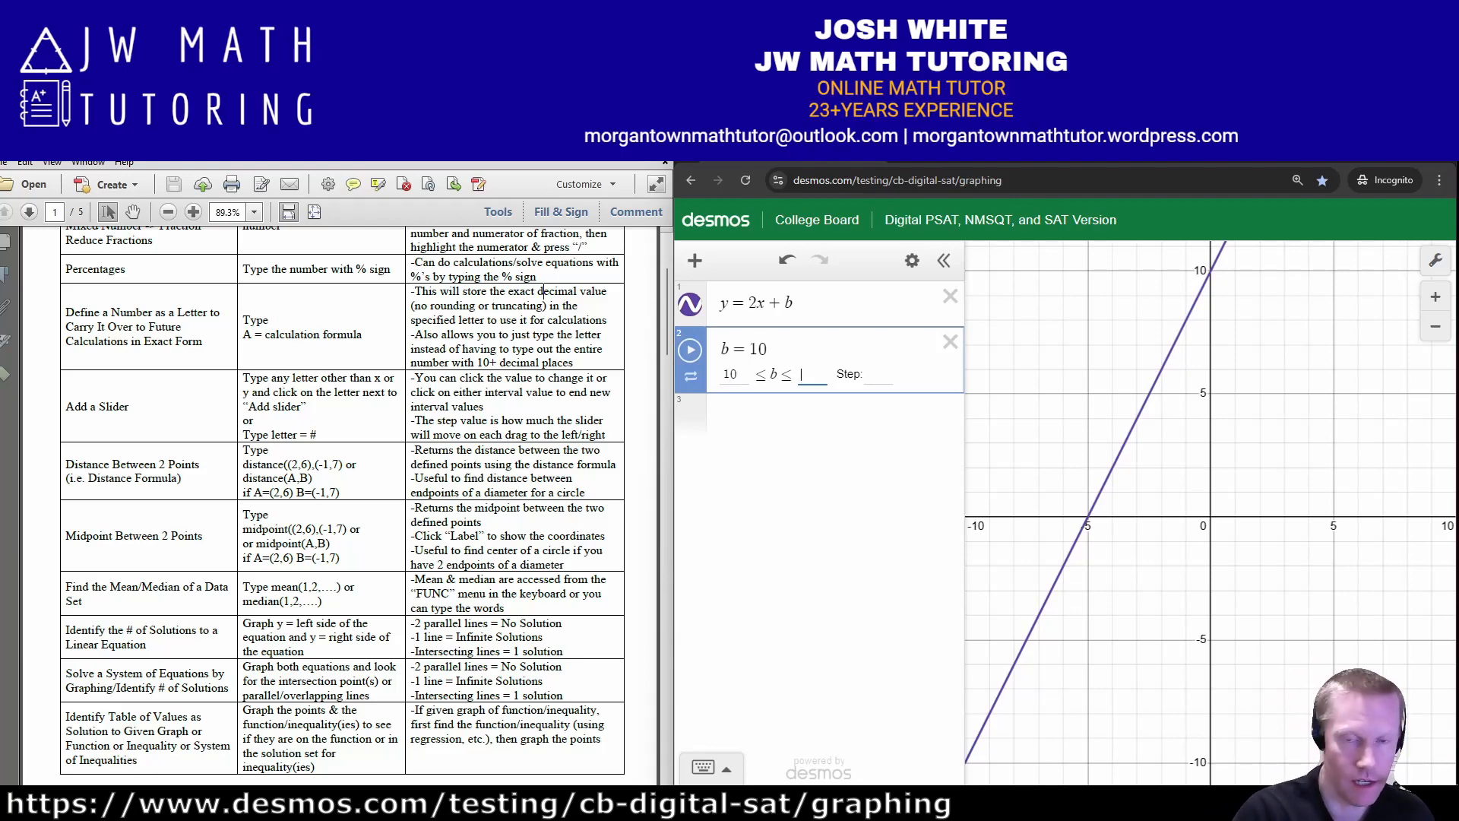
{"action": "type", "text": "30"}
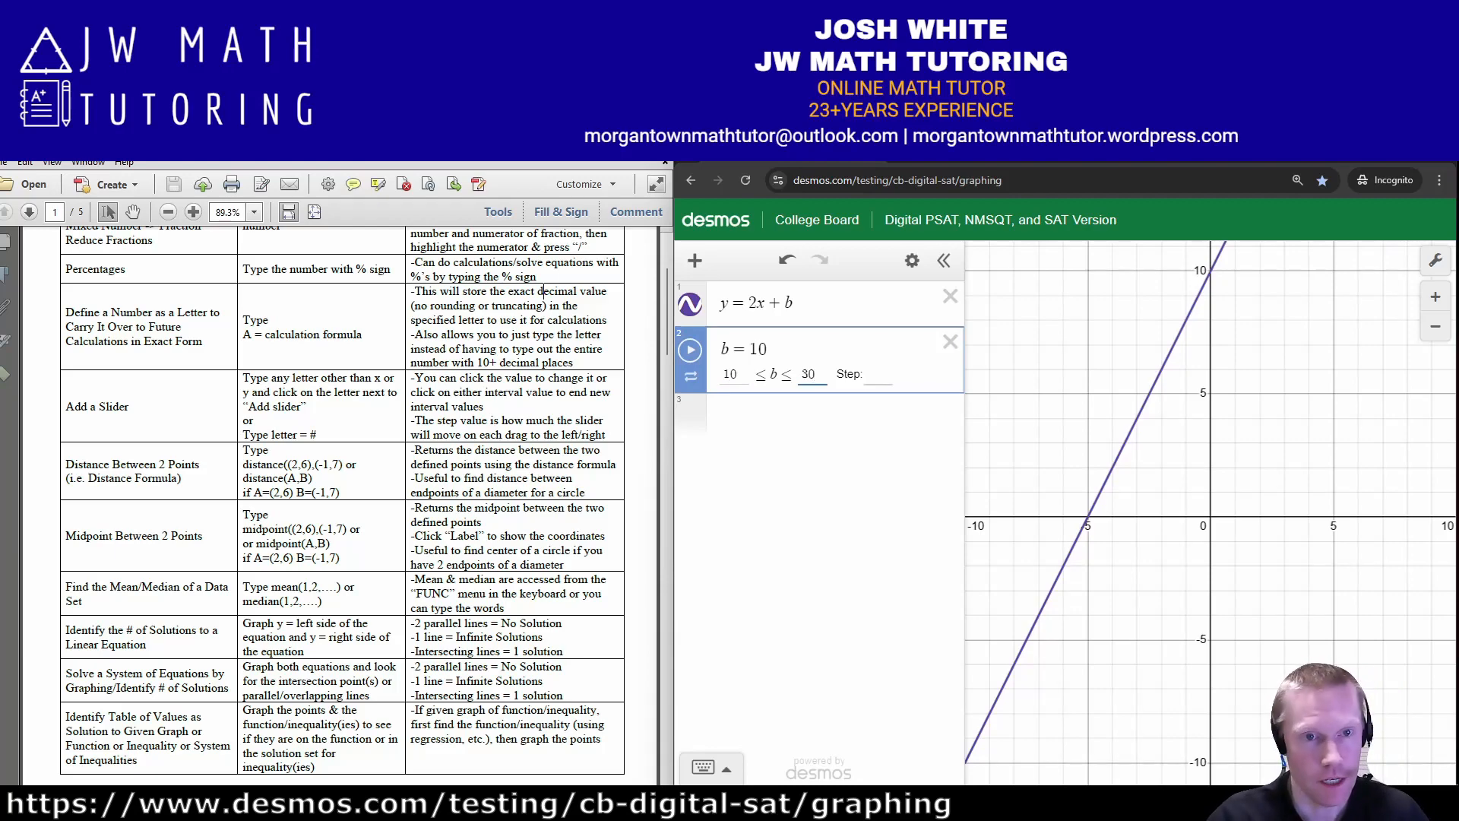
{"action": "key", "text": "Tab"}
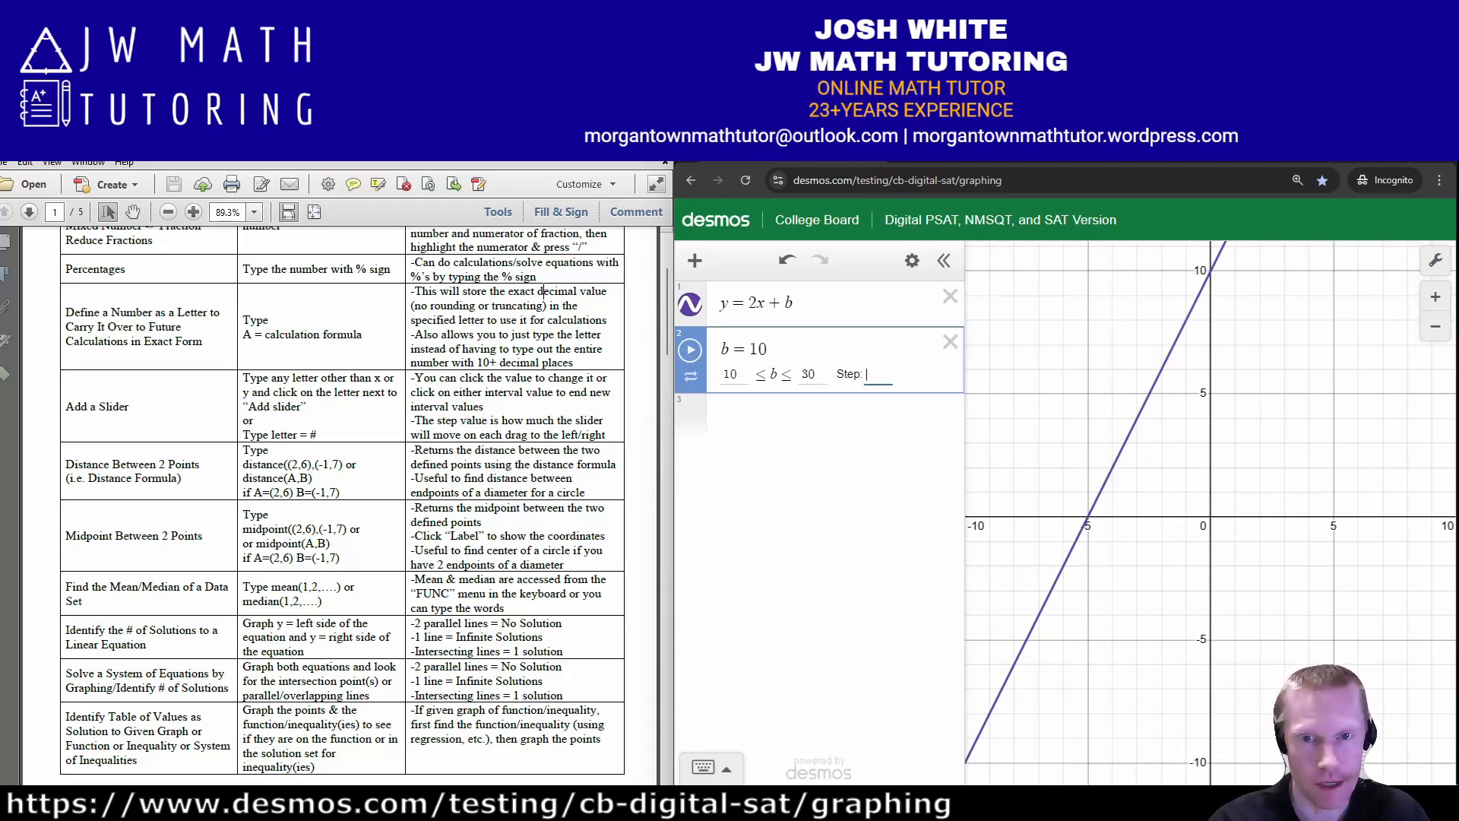
{"action": "type", "text": "1"}
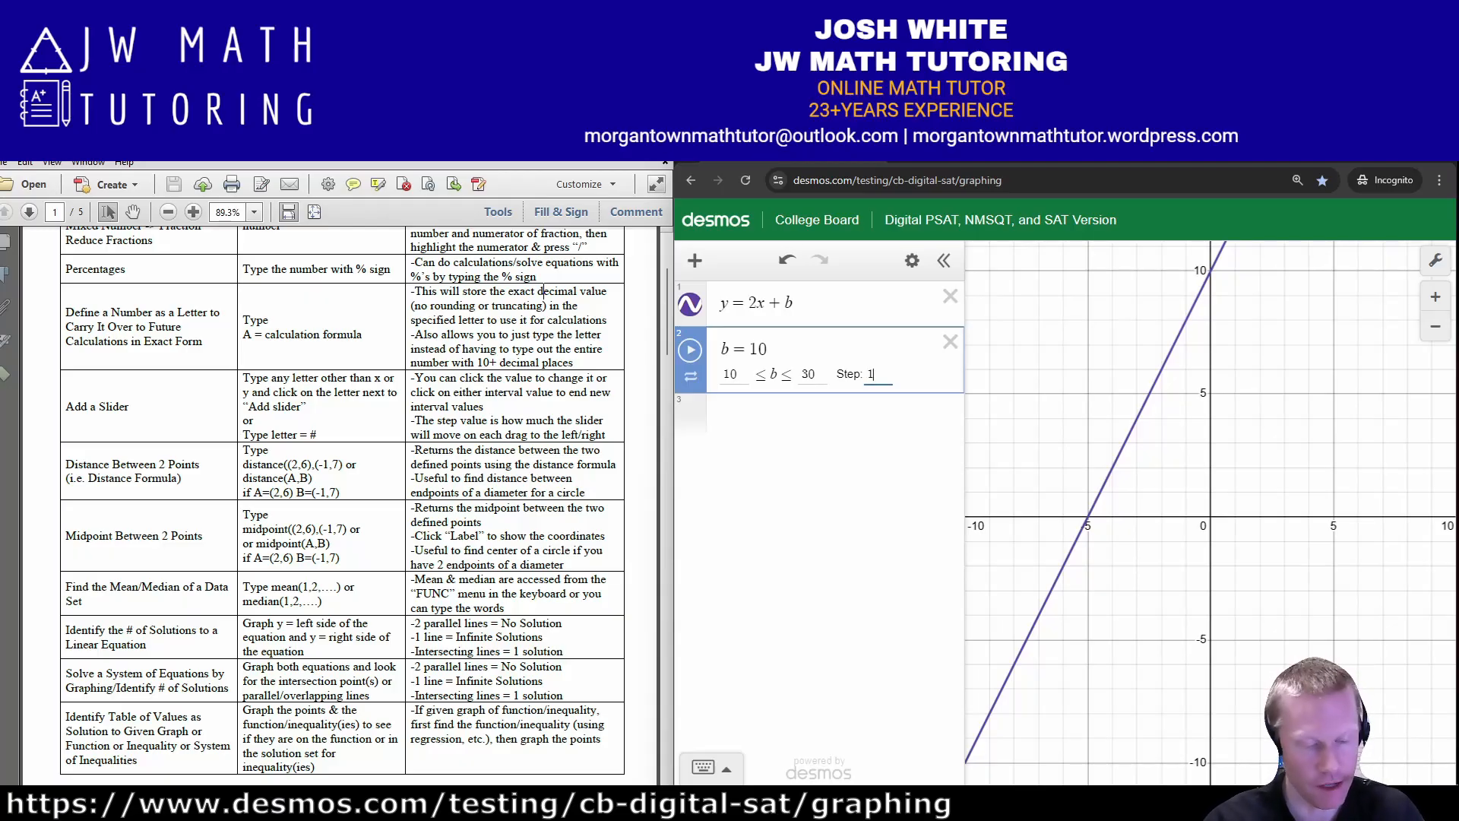
{"action": "key", "text": "Return"}
{"action": "key", "text": "Right"}
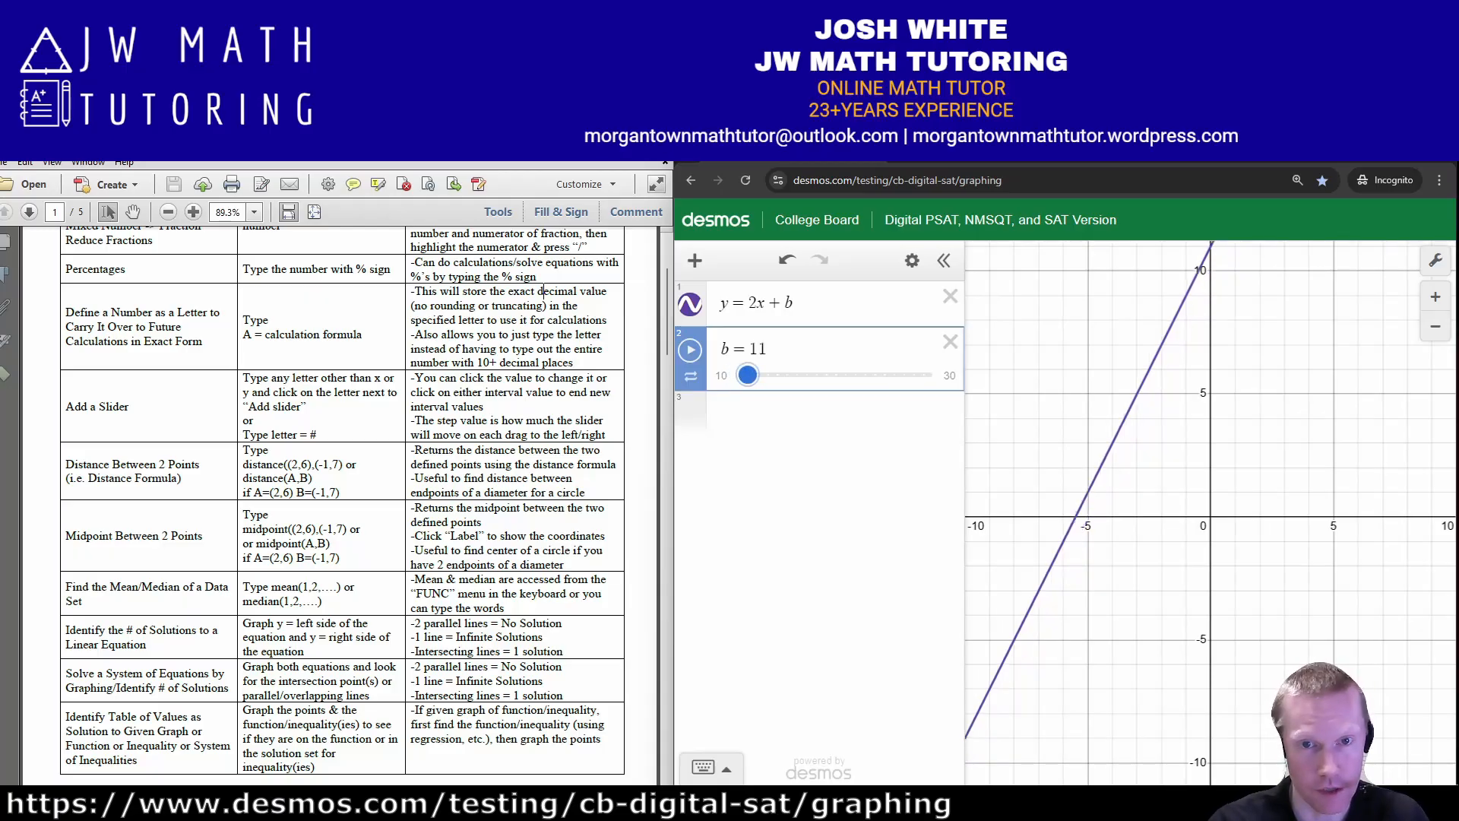
{"action": "left_click_drag", "start_coordinate": [748, 375], "coordinate": [836, 374]}
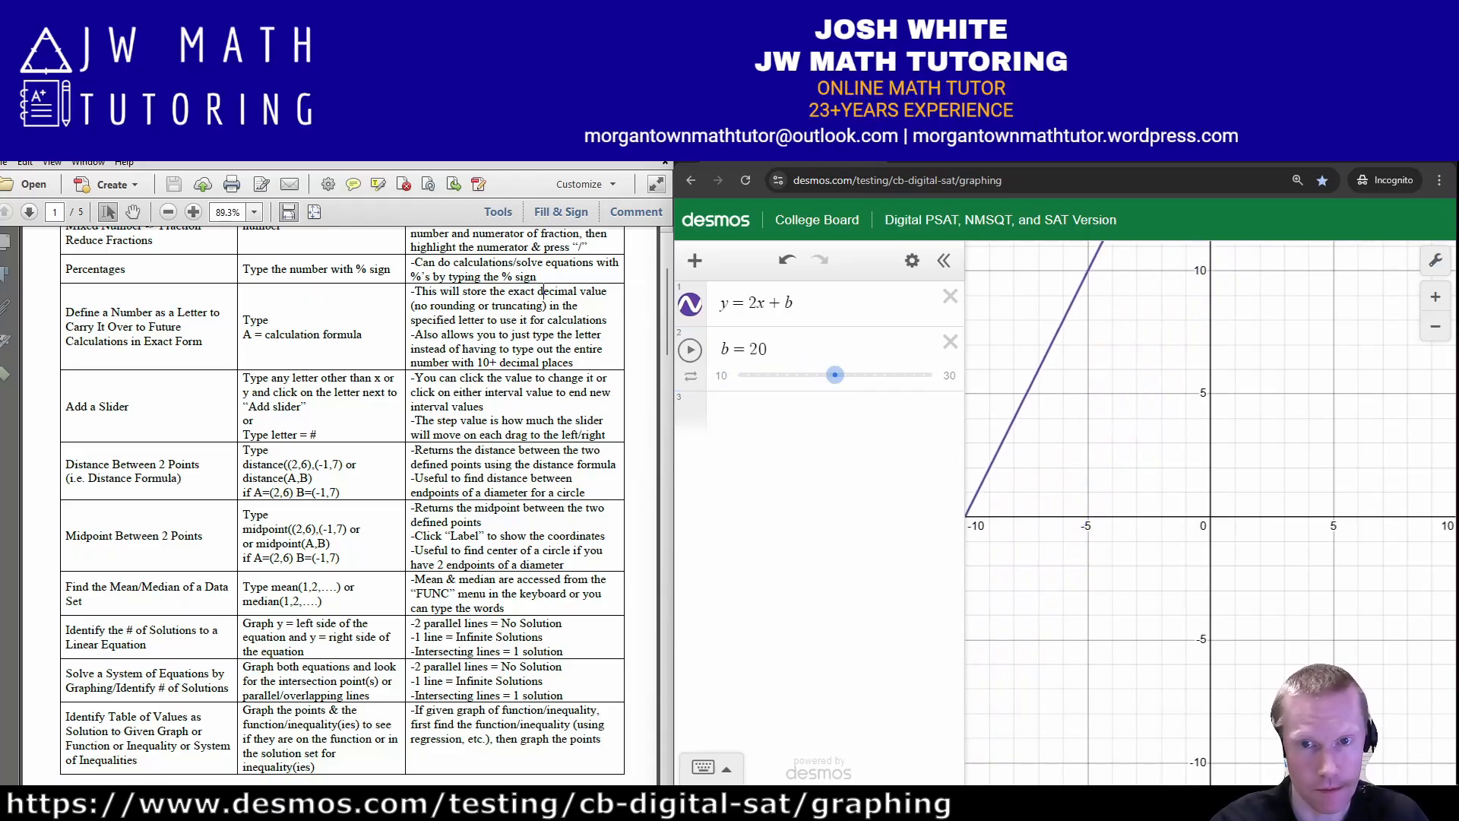
- Set the b slider's upper limit to 15 and move the slider to 11
{"action": "left_click", "coordinate": [949, 376]}
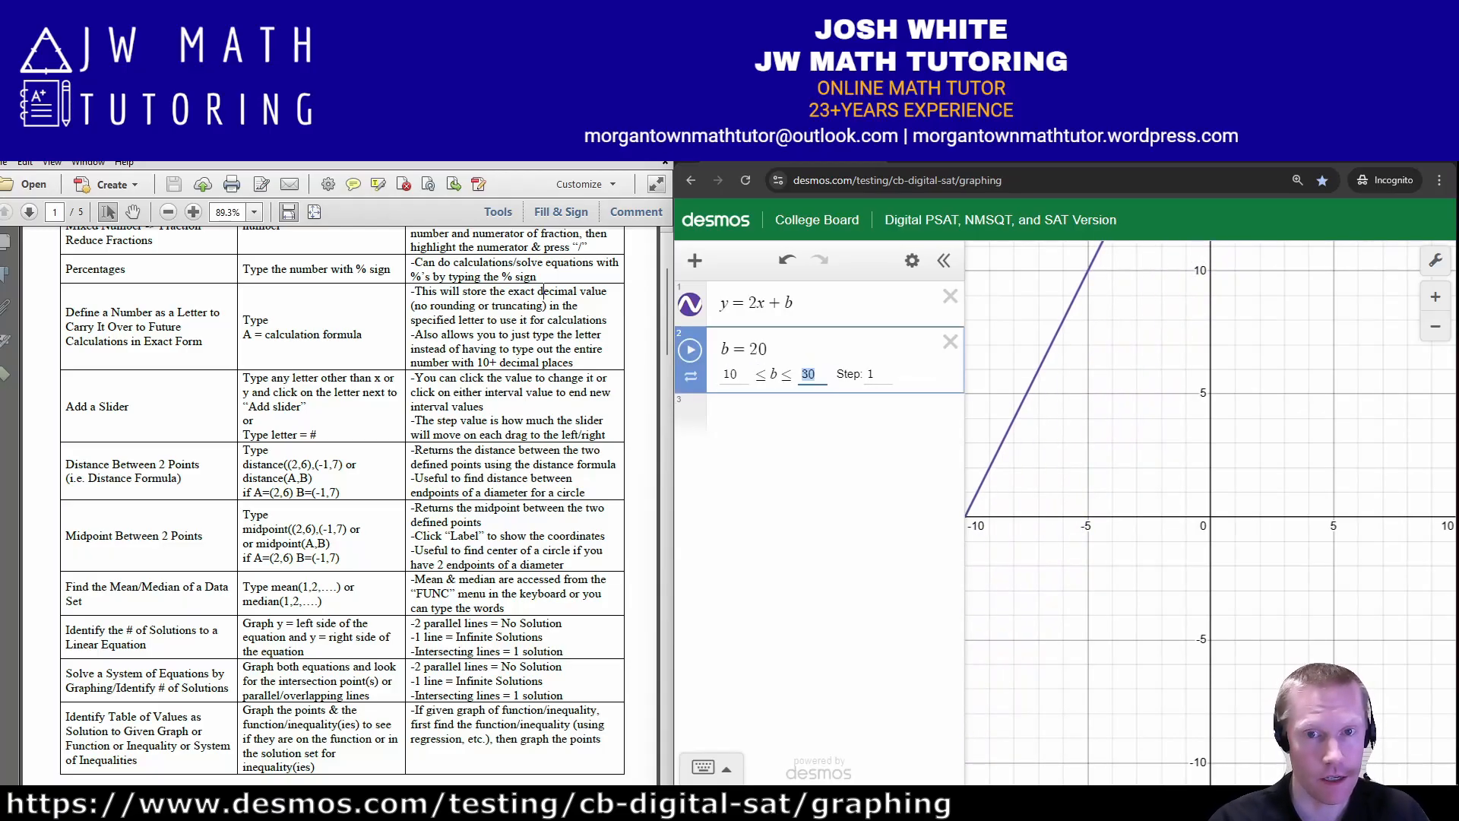
{"action": "type", "text": "15"}
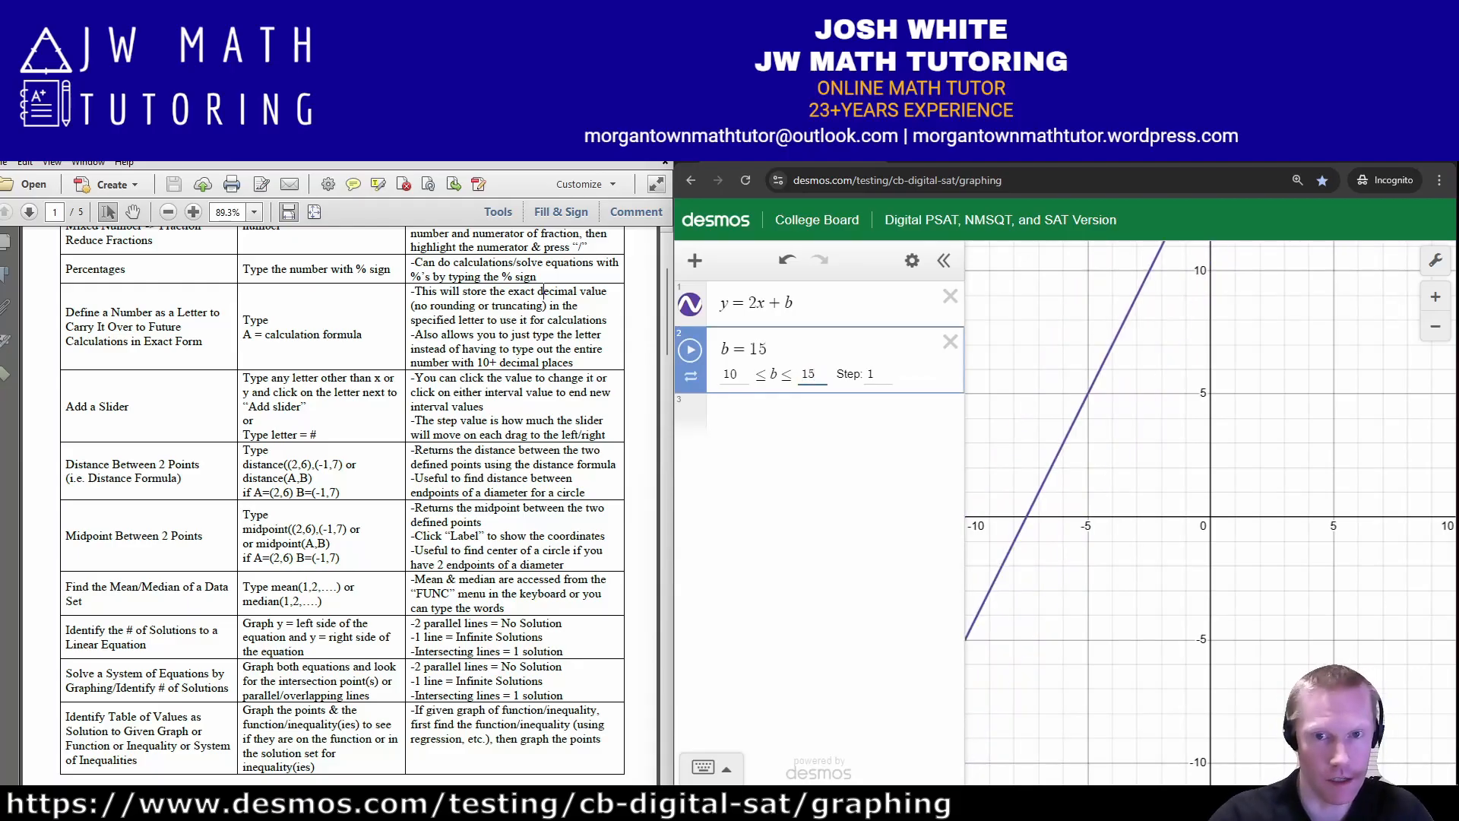
{"action": "key", "text": "Tab"}
{"action": "key", "text": "shift+Left"}
{"action": "key", "text": "Return"}
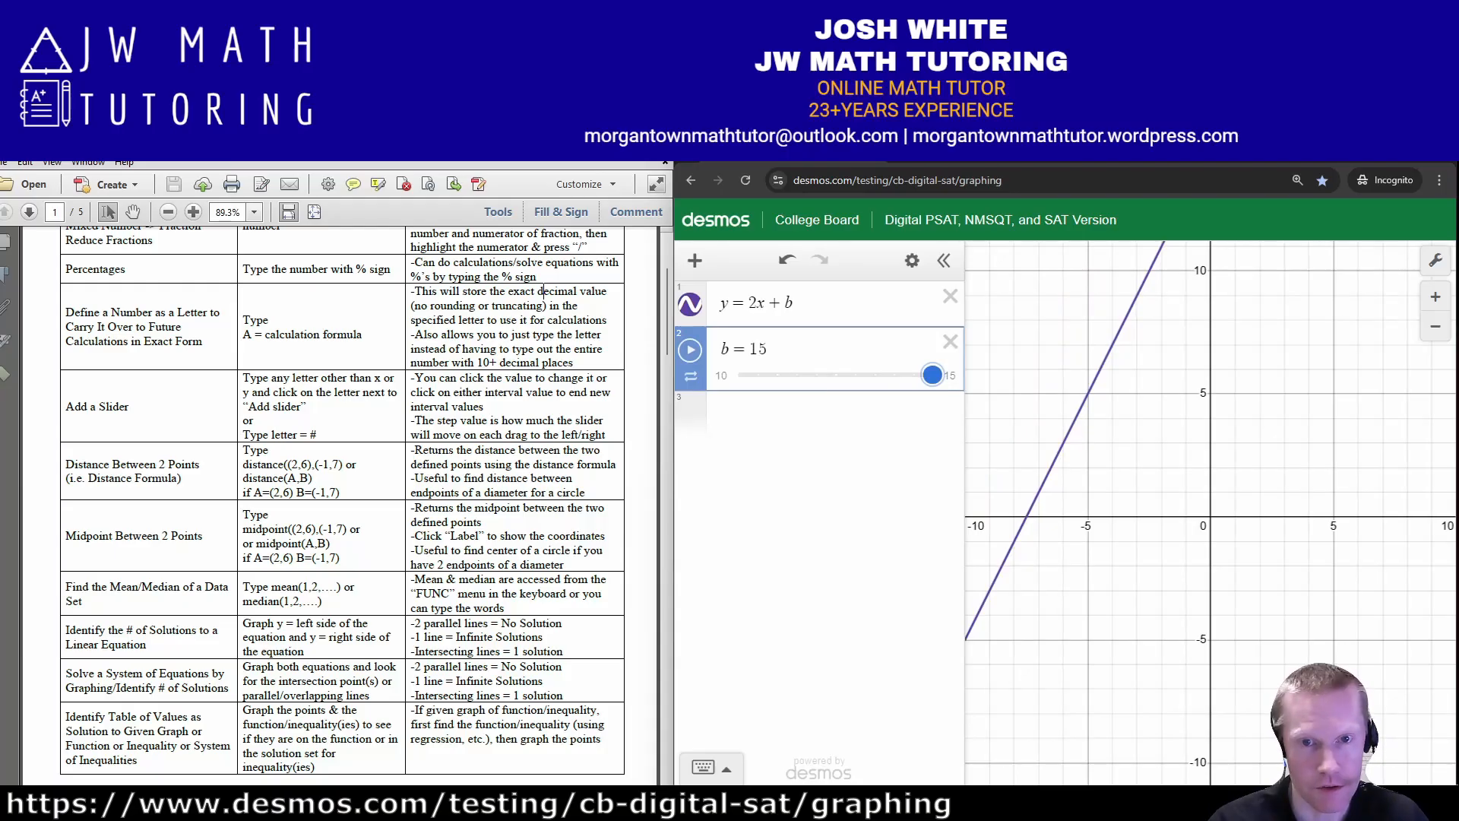
{"action": "left_click_drag", "start_coordinate": [932, 374], "coordinate": [776, 374]}
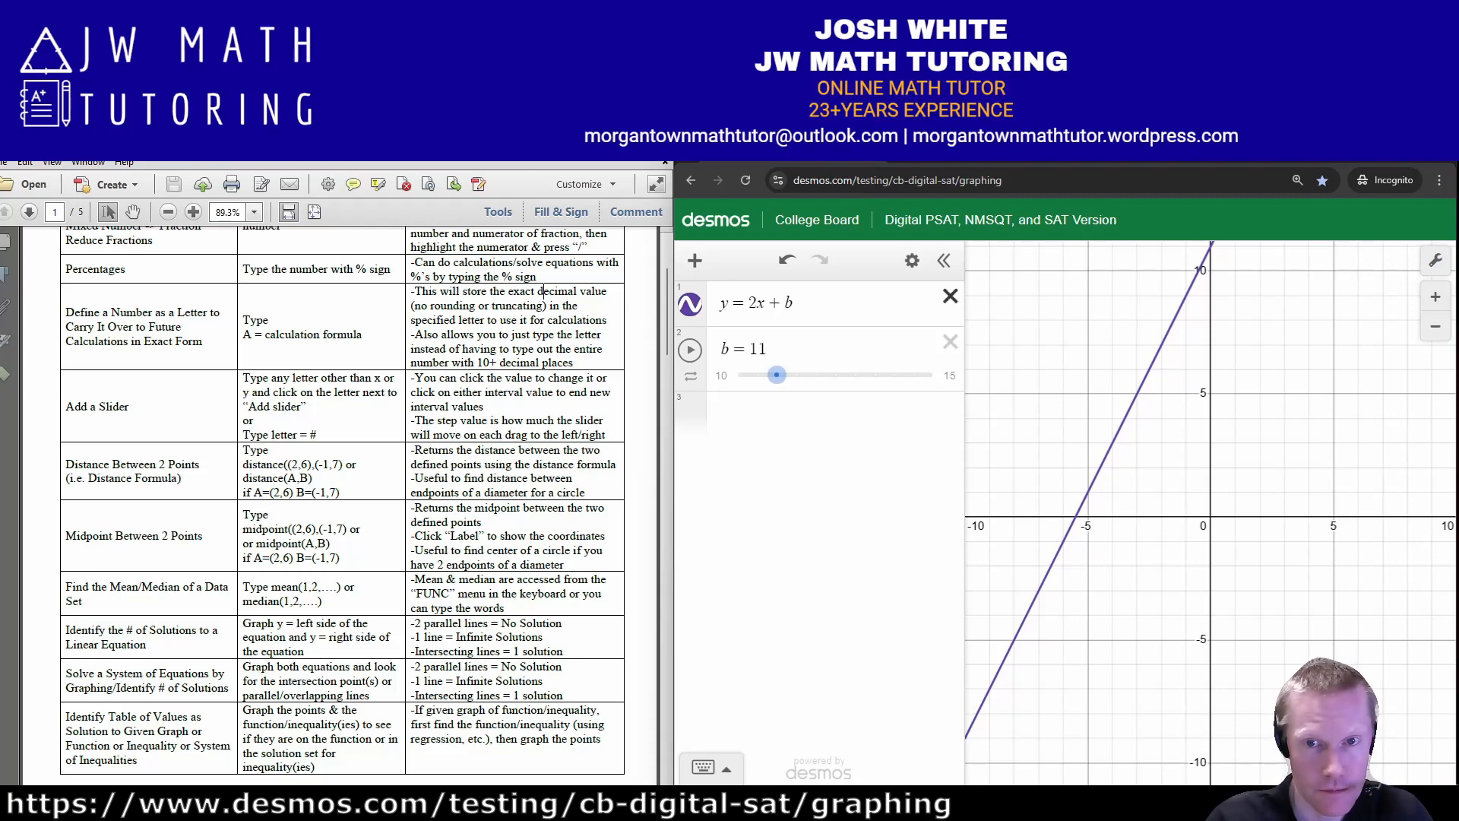
- Clear the line and slider expressions and calculate distance((2, 6), (−1, 7)) in the first expression
{"action": "left_click", "coordinate": [950, 295]}
{"action": "left_click", "coordinate": [950, 295]}
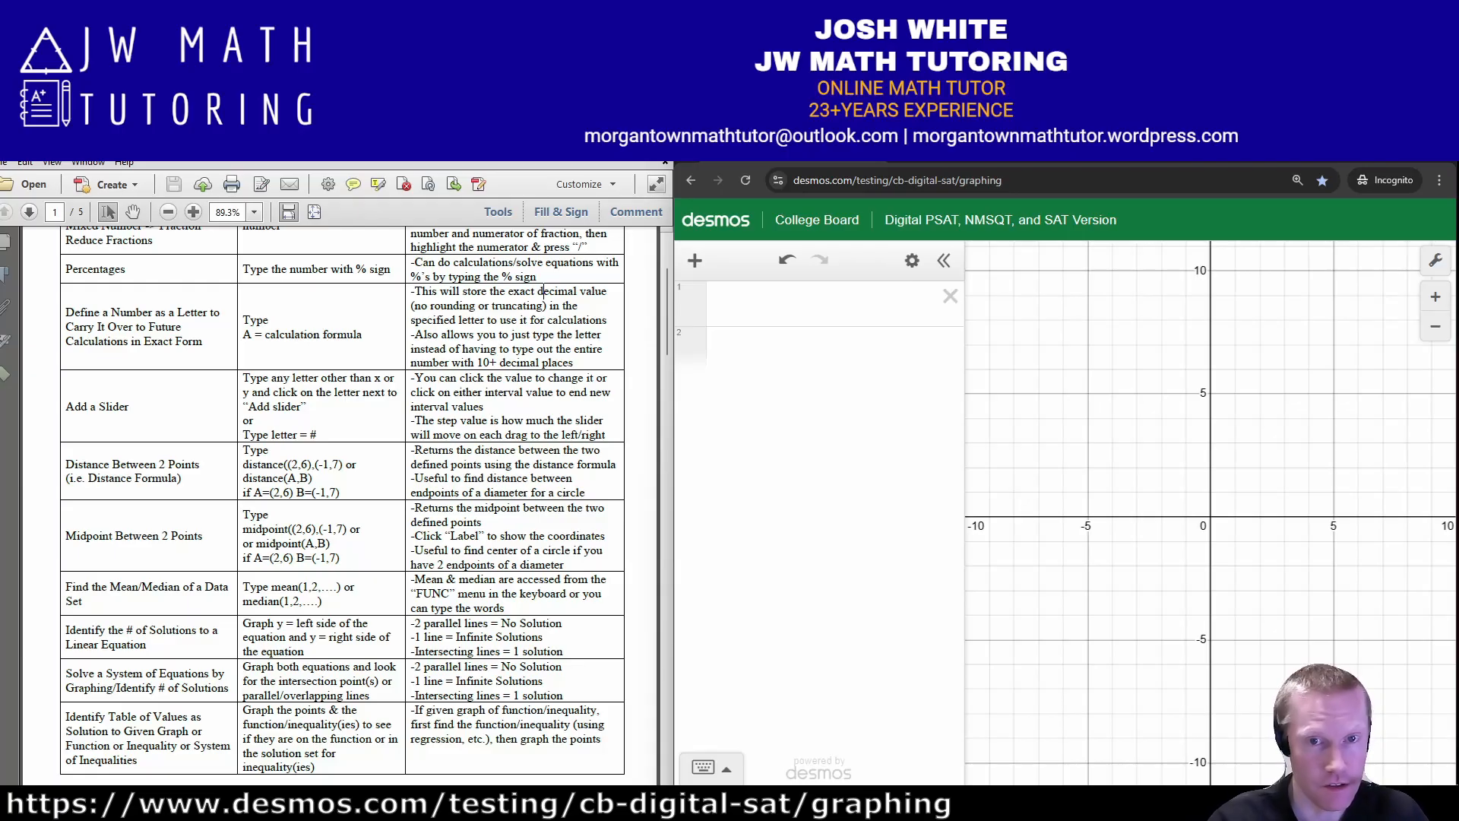
{"action": "left_click", "coordinate": [760, 304]}
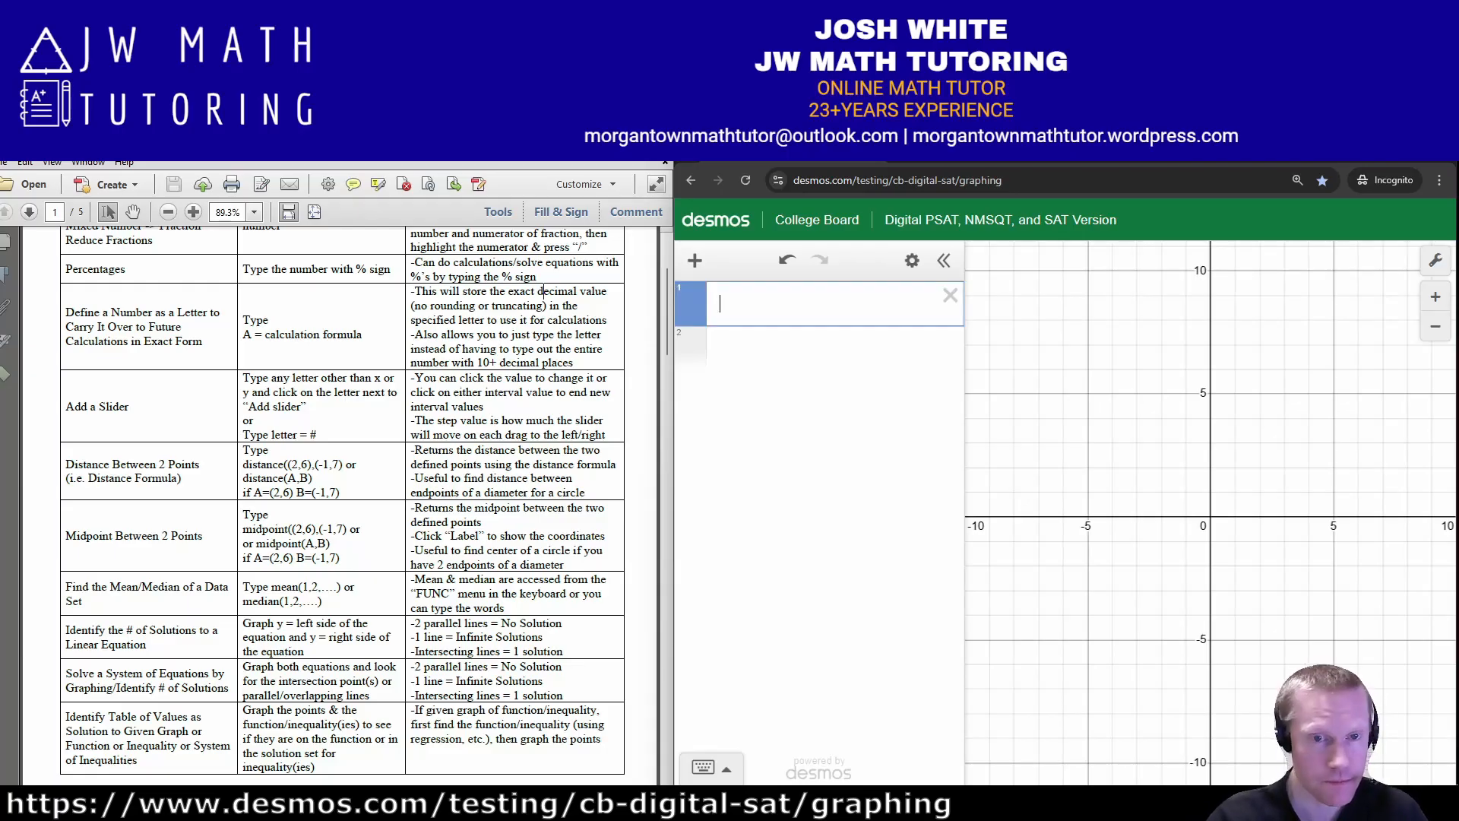
{"action": "type", "text": "distance"}
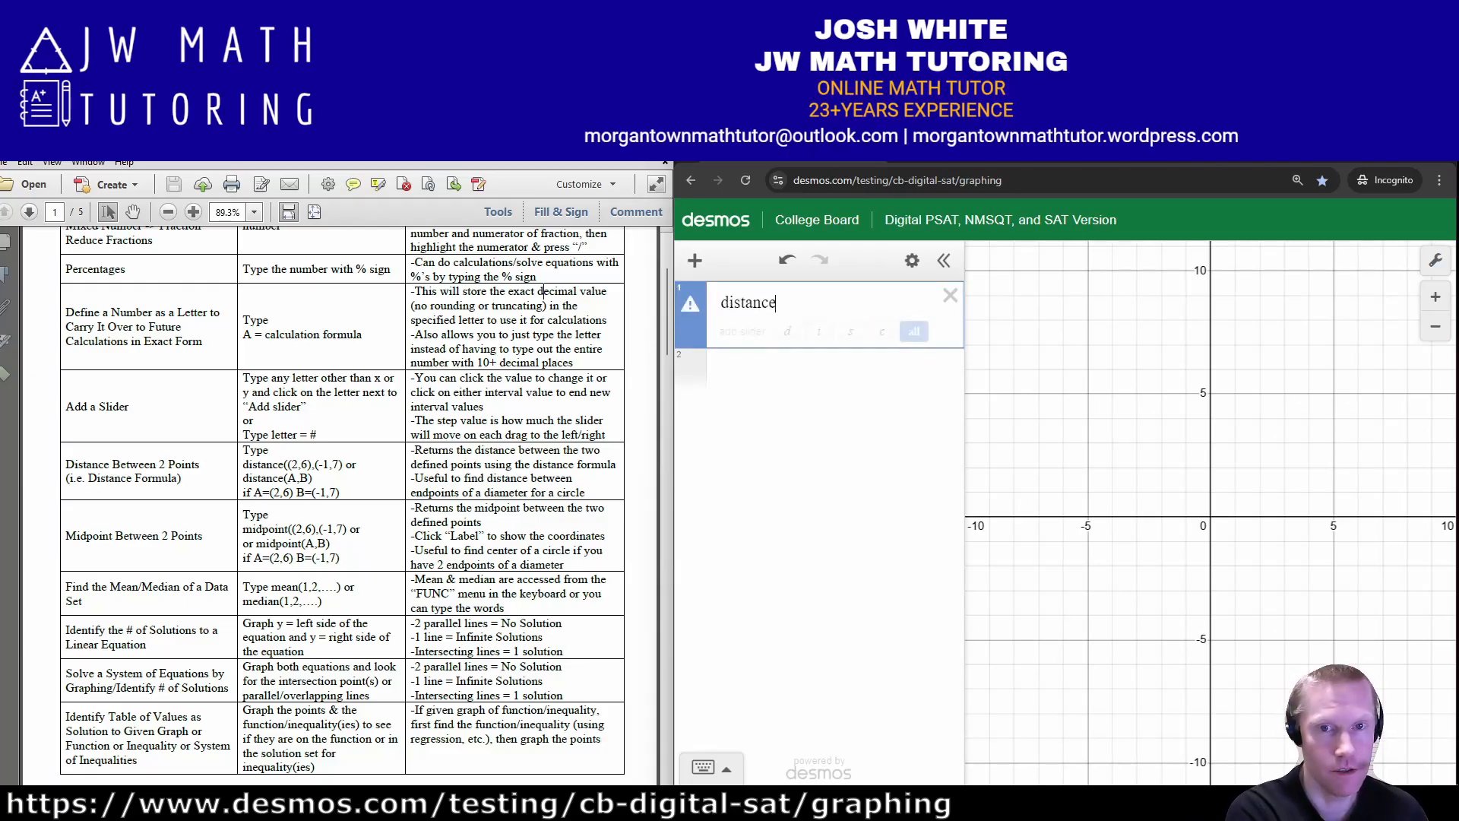
{"action": "type", "text": "(("}
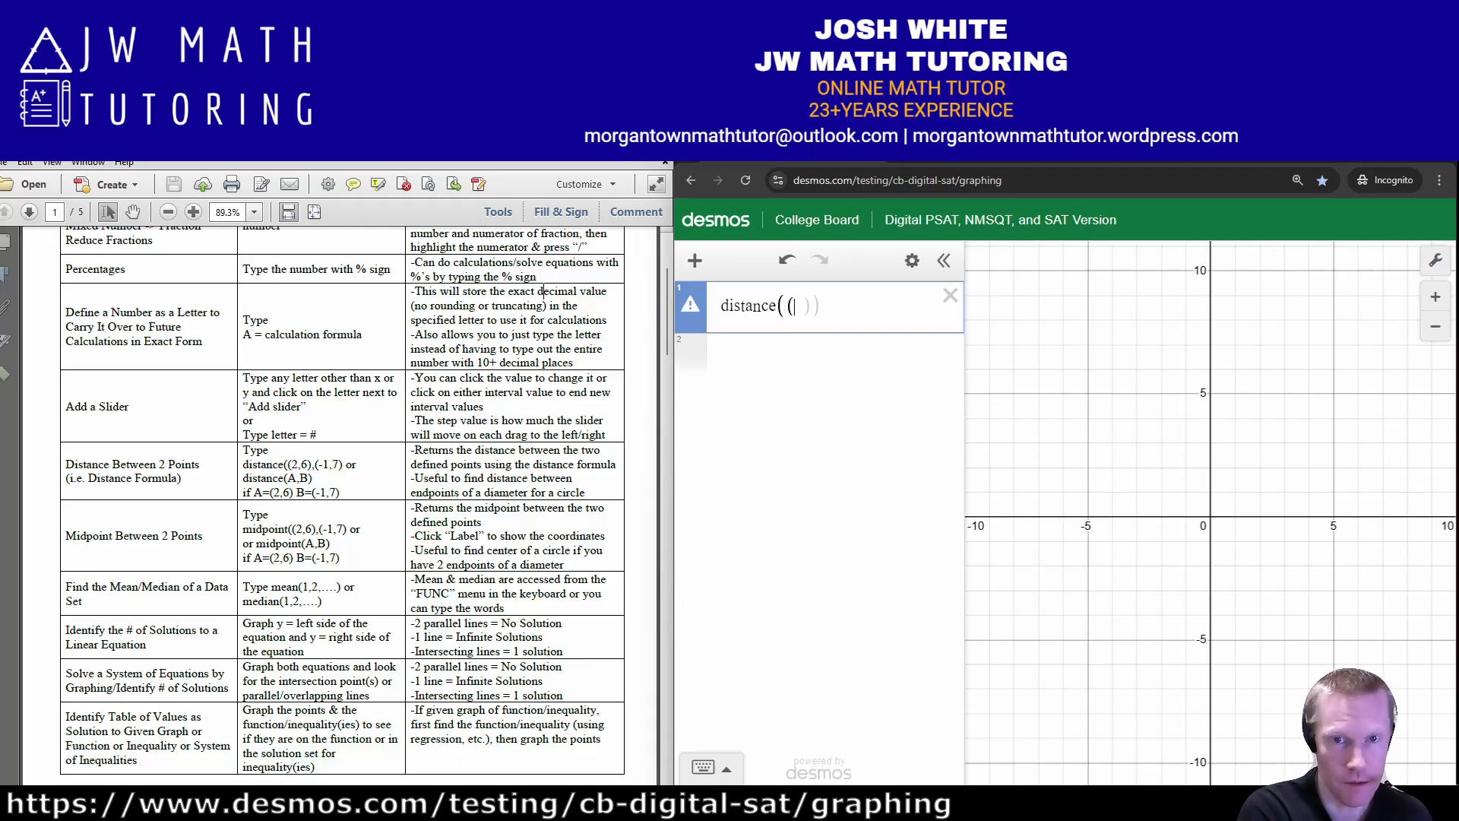
{"action": "type", "text": "2, 6),("}
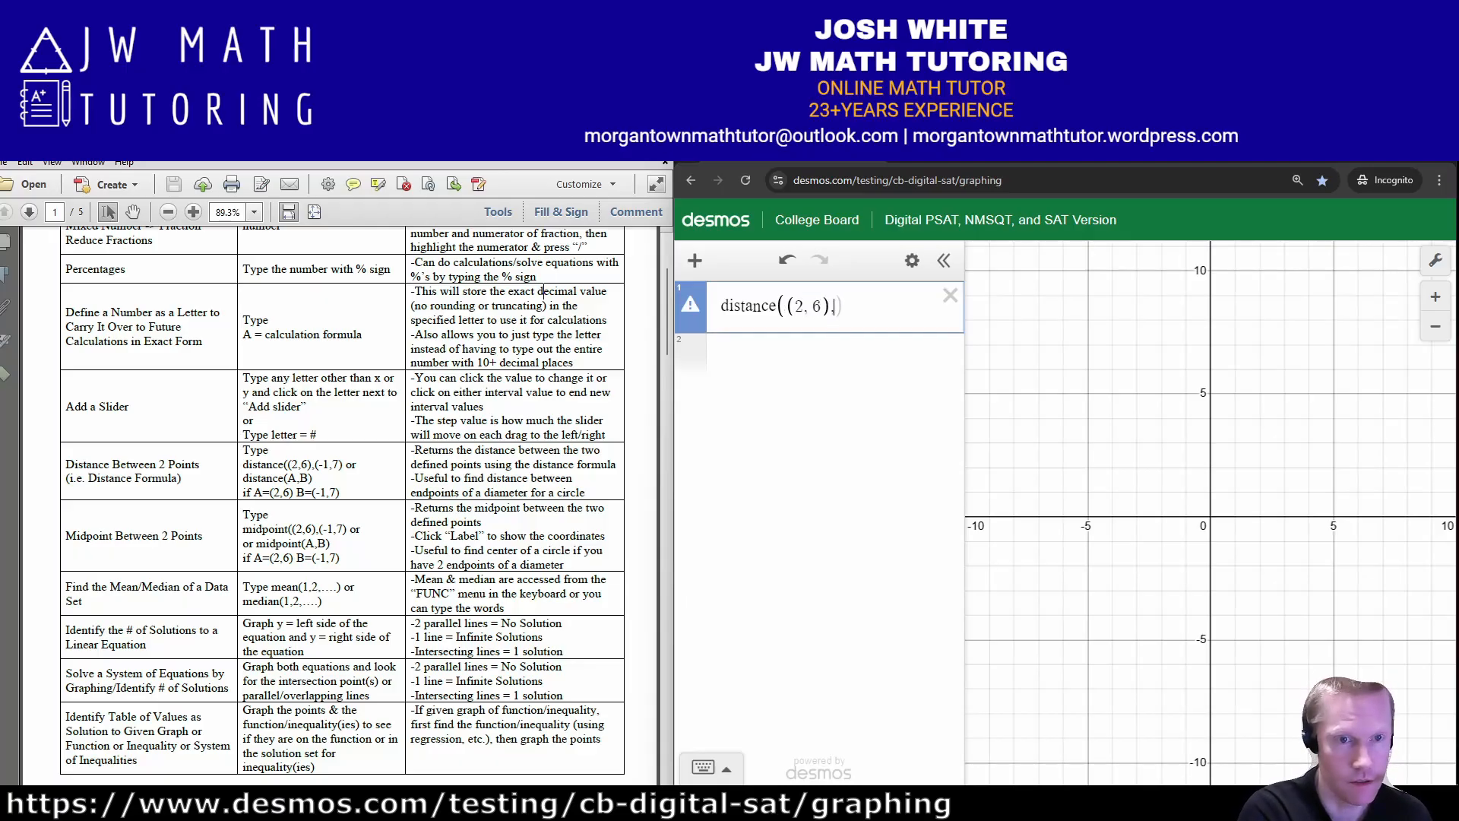
{"action": "type", "text": "-1,7))"}
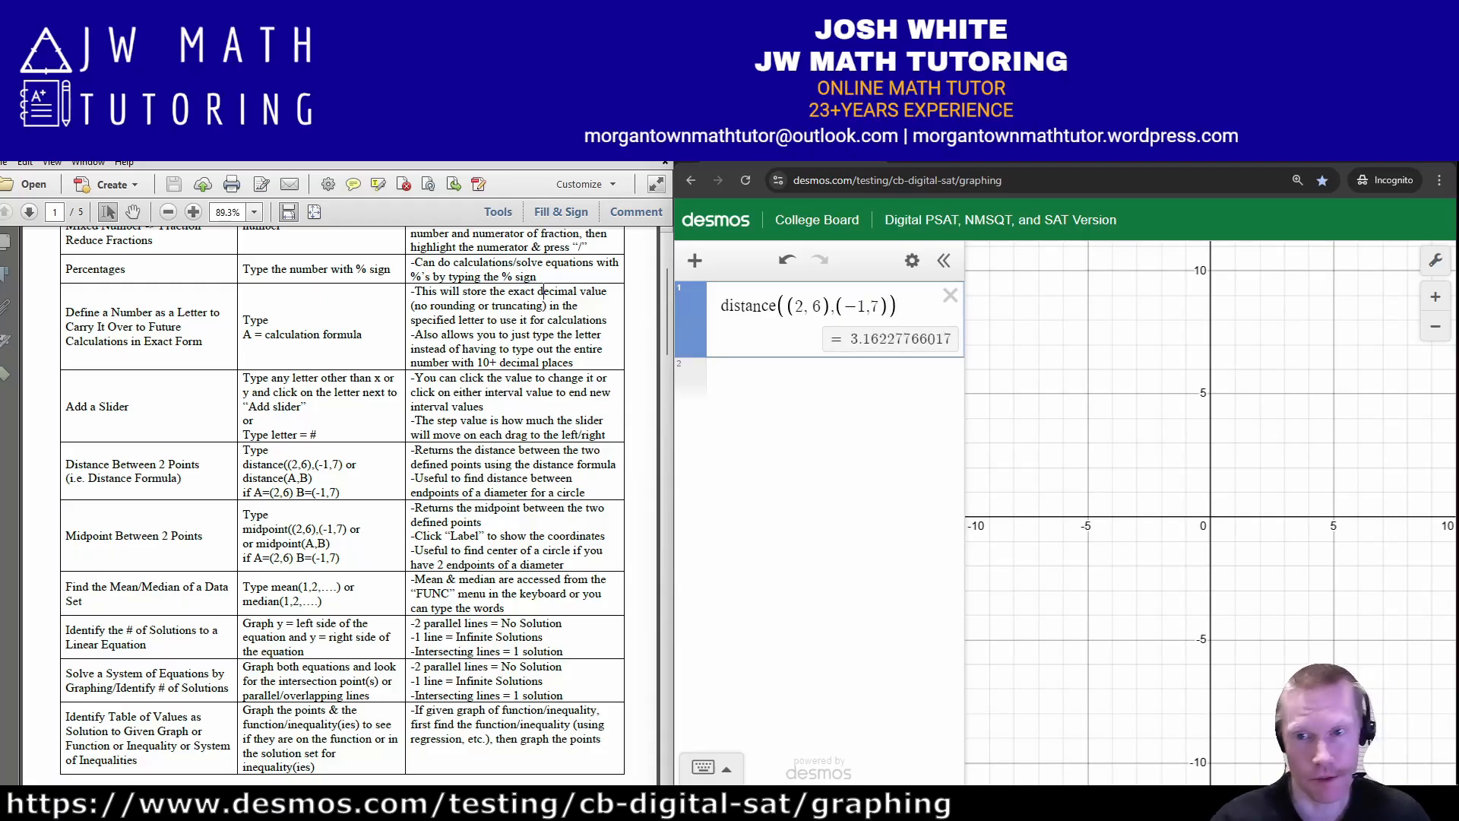
- Store the distance calculation as A, and remove the assignment again
{"action": "left_click_drag", "start_coordinate": [1247, 458], "coordinate": [1167, 446]}
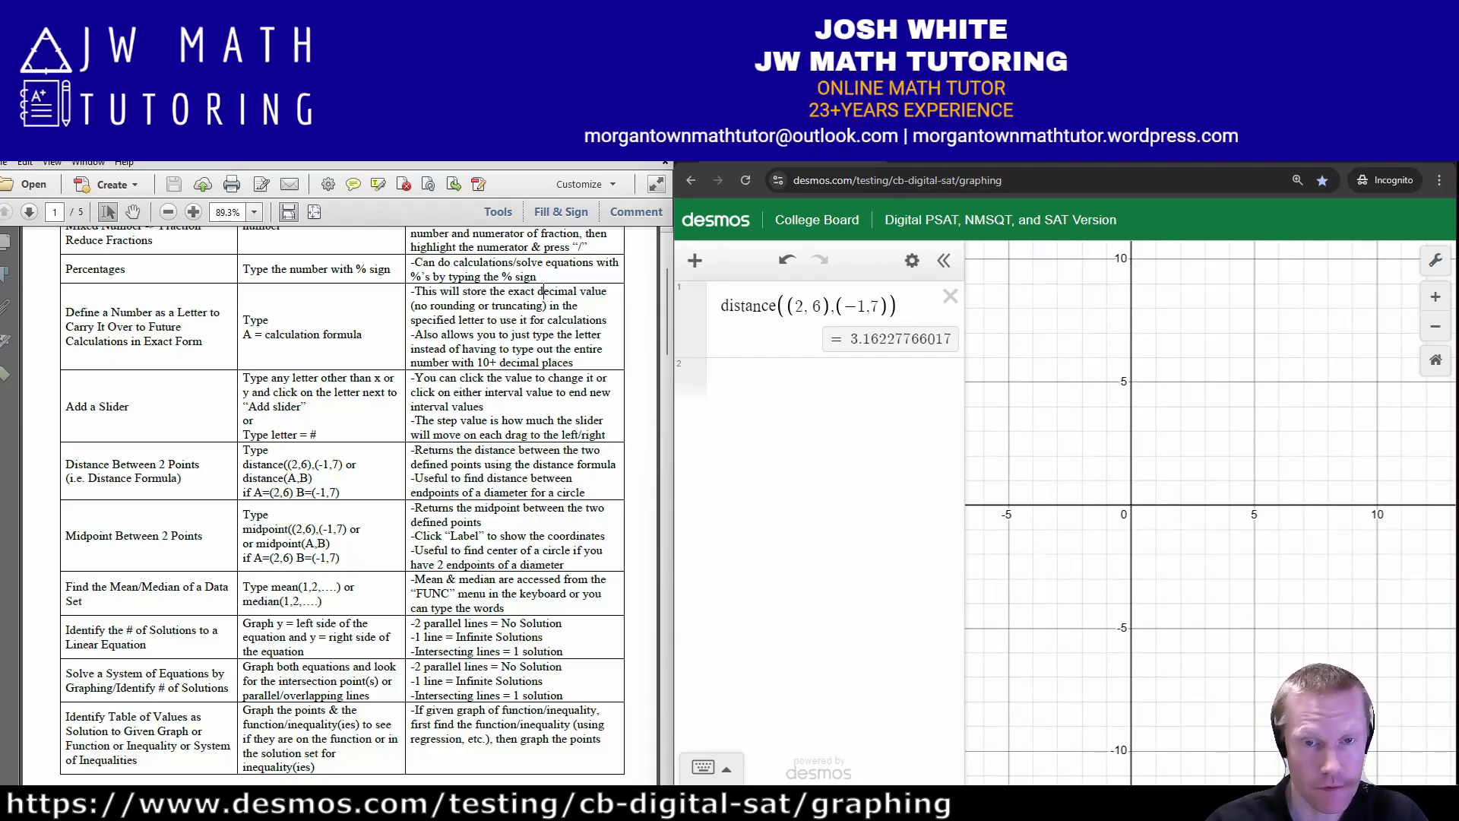
{"action": "left_click", "coordinate": [720, 306]}
{"action": "type", "text": "A="}
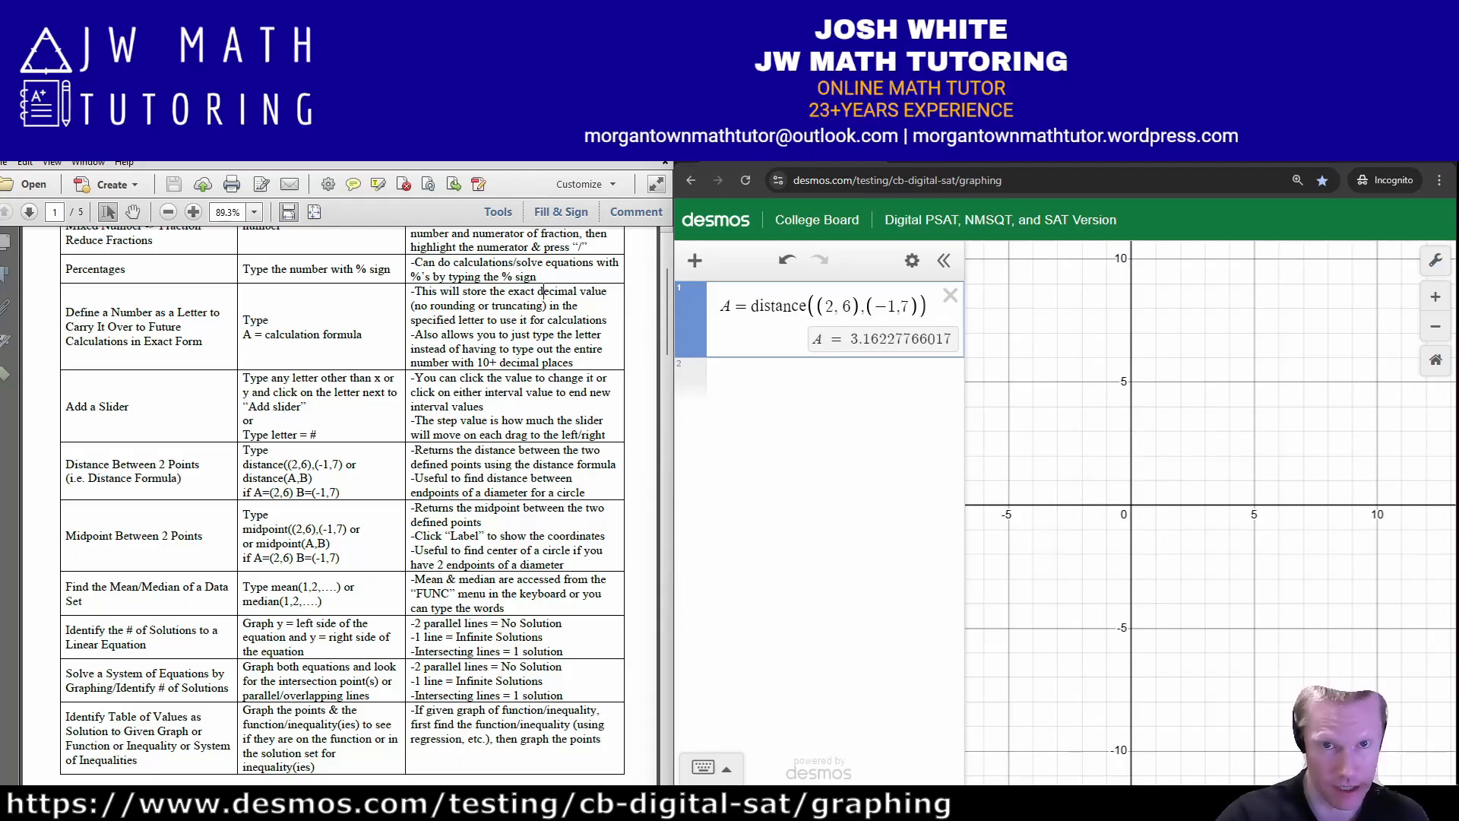
{"action": "key", "text": "shift+Left"}
{"action": "key", "text": "shift+Left"}
{"action": "key", "text": "BackSpace"}
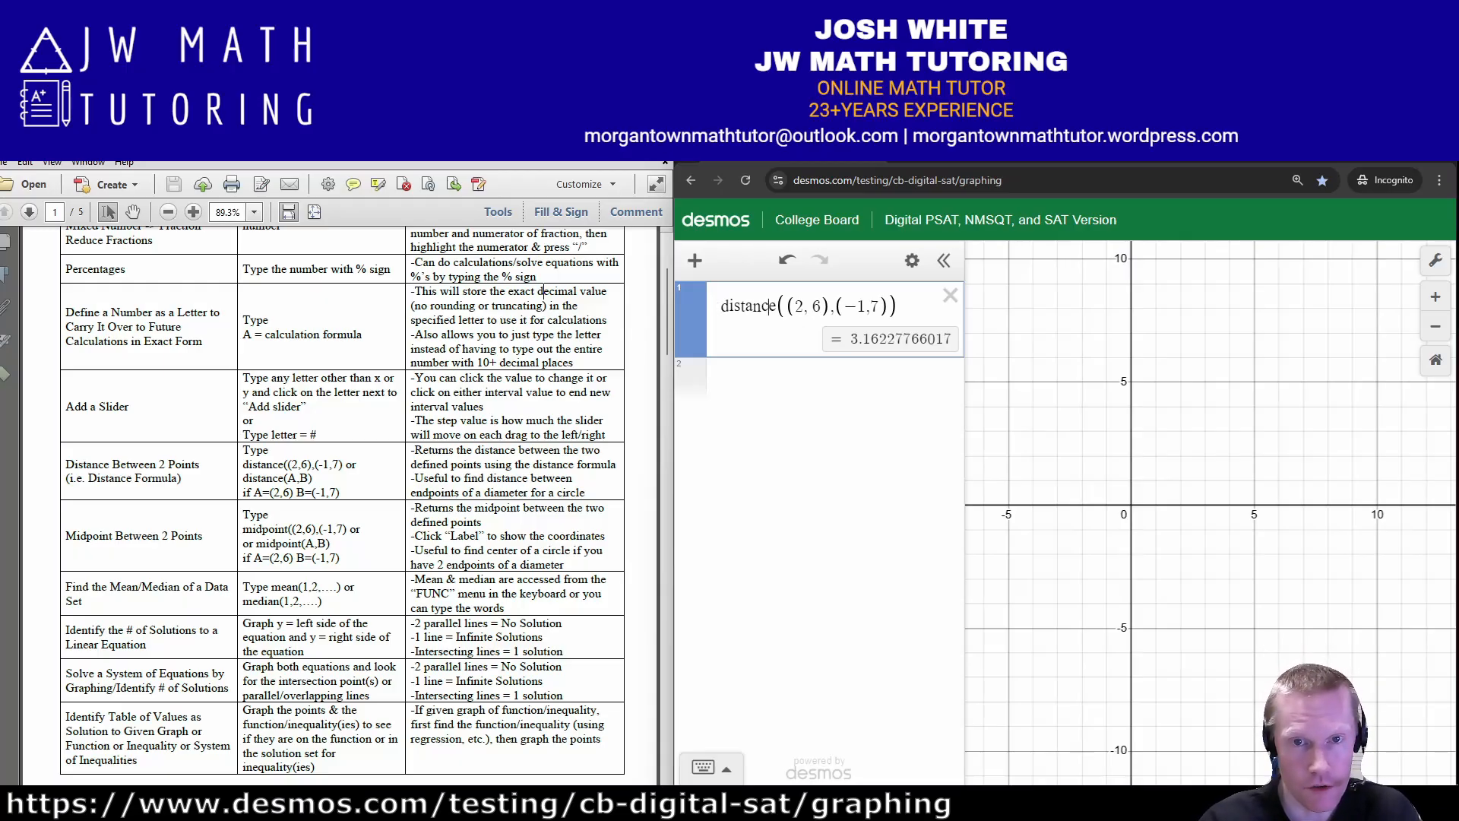
{"action": "key", "text": "shift+Right"}
{"action": "key", "text": "shift+Right"}
{"action": "key", "text": "shift+Right"}
{"action": "key", "text": "shift+Right"}
{"action": "key", "text": "shift+Right"}
{"action": "key", "text": "shift+Right"}
{"action": "key", "text": "shift+Right"}
{"action": "key", "text": "shift+Right"}
{"action": "key", "text": "shift+Right"}
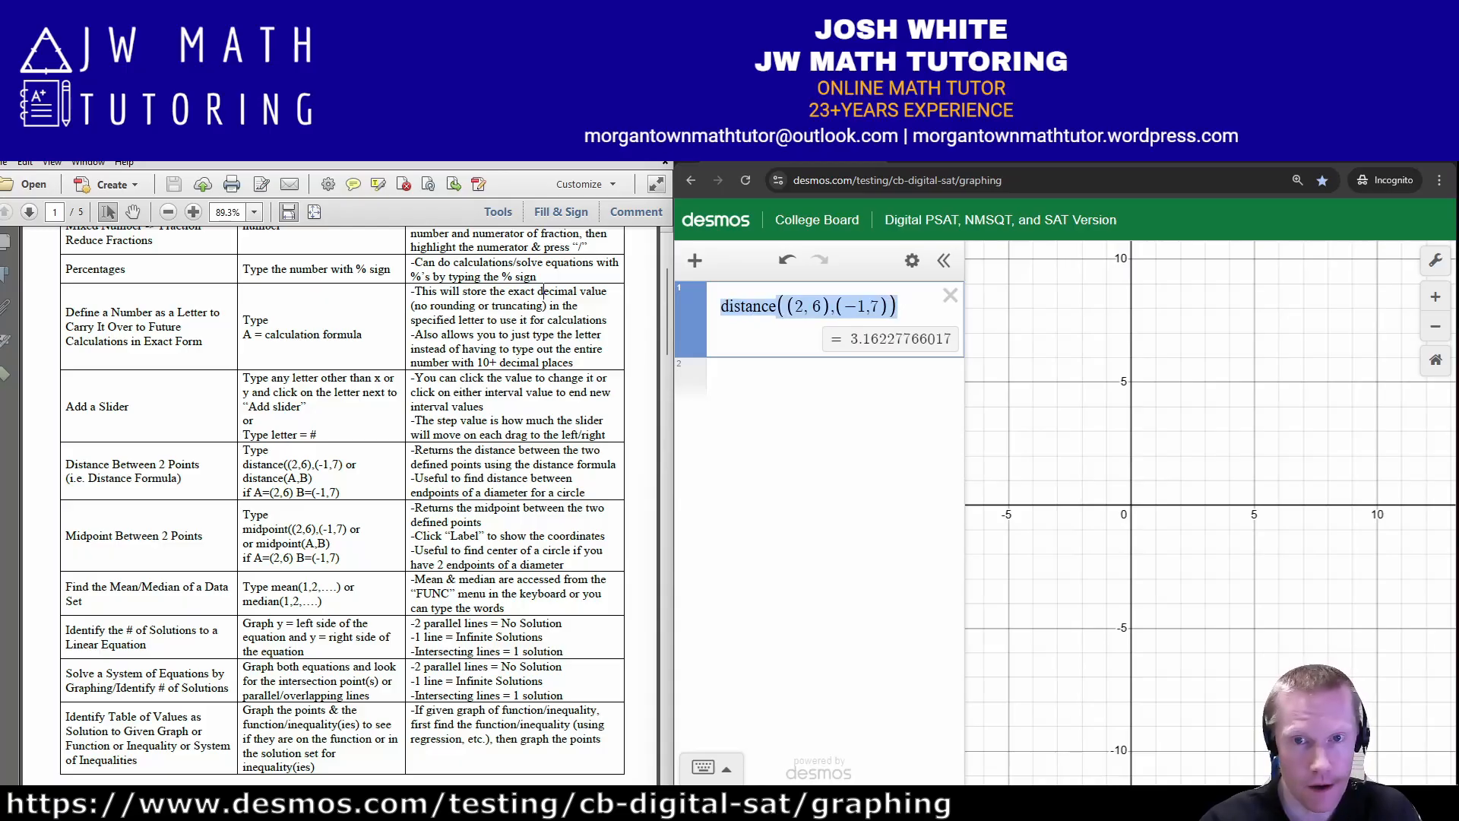
- Define the points A = (2, 6) and B = (−1, 7) in two new expressions below the distance calculation
{"action": "left_click", "coordinate": [795, 306]}
{"action": "key", "text": "Return"}
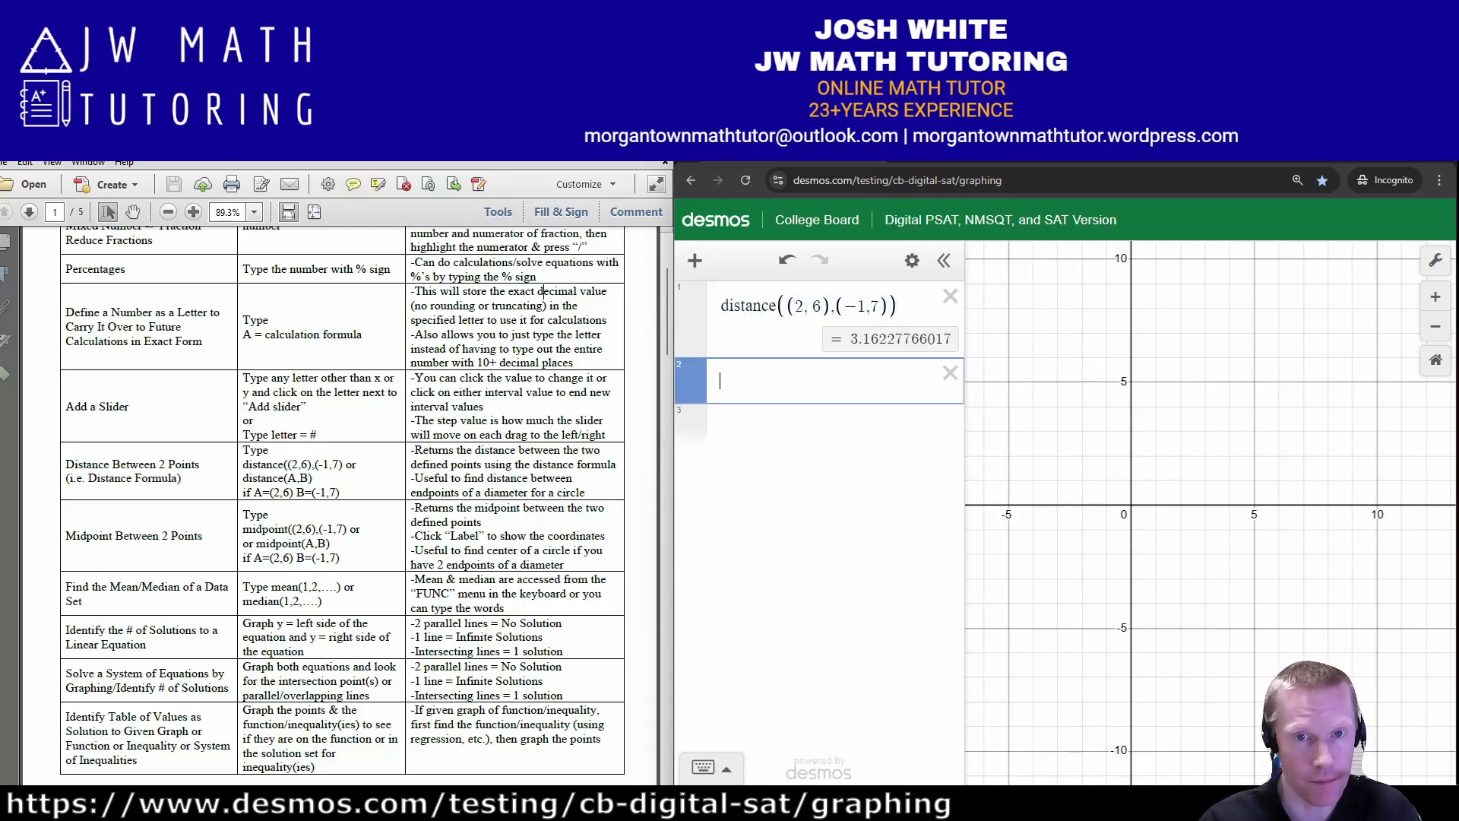
{"action": "type", "text": "A=(2,6)"}
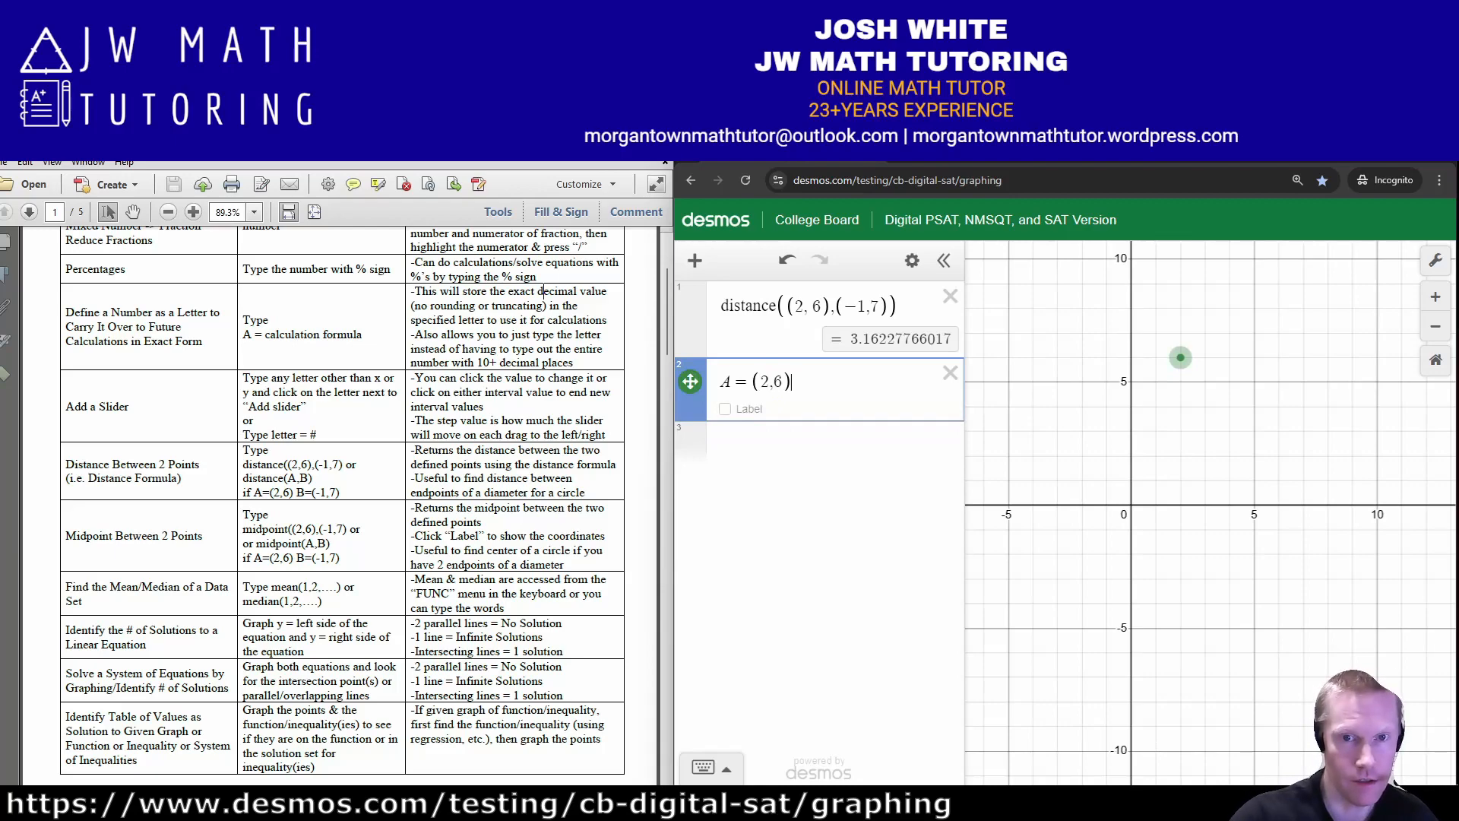
{"action": "key", "text": "Return"}
{"action": "type", "text": "B=(-"}
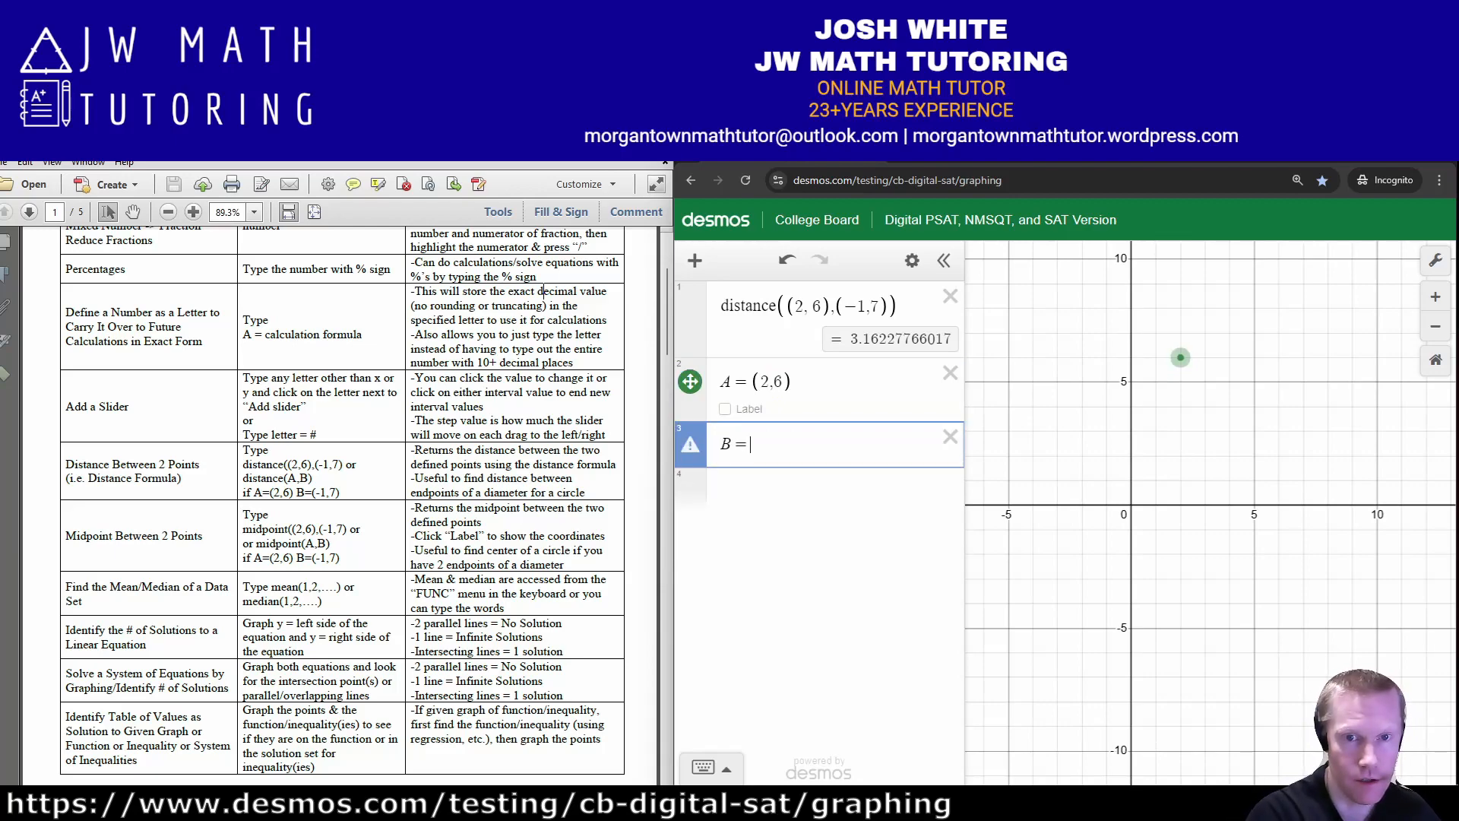
{"action": "type", "text": "1,7)"}
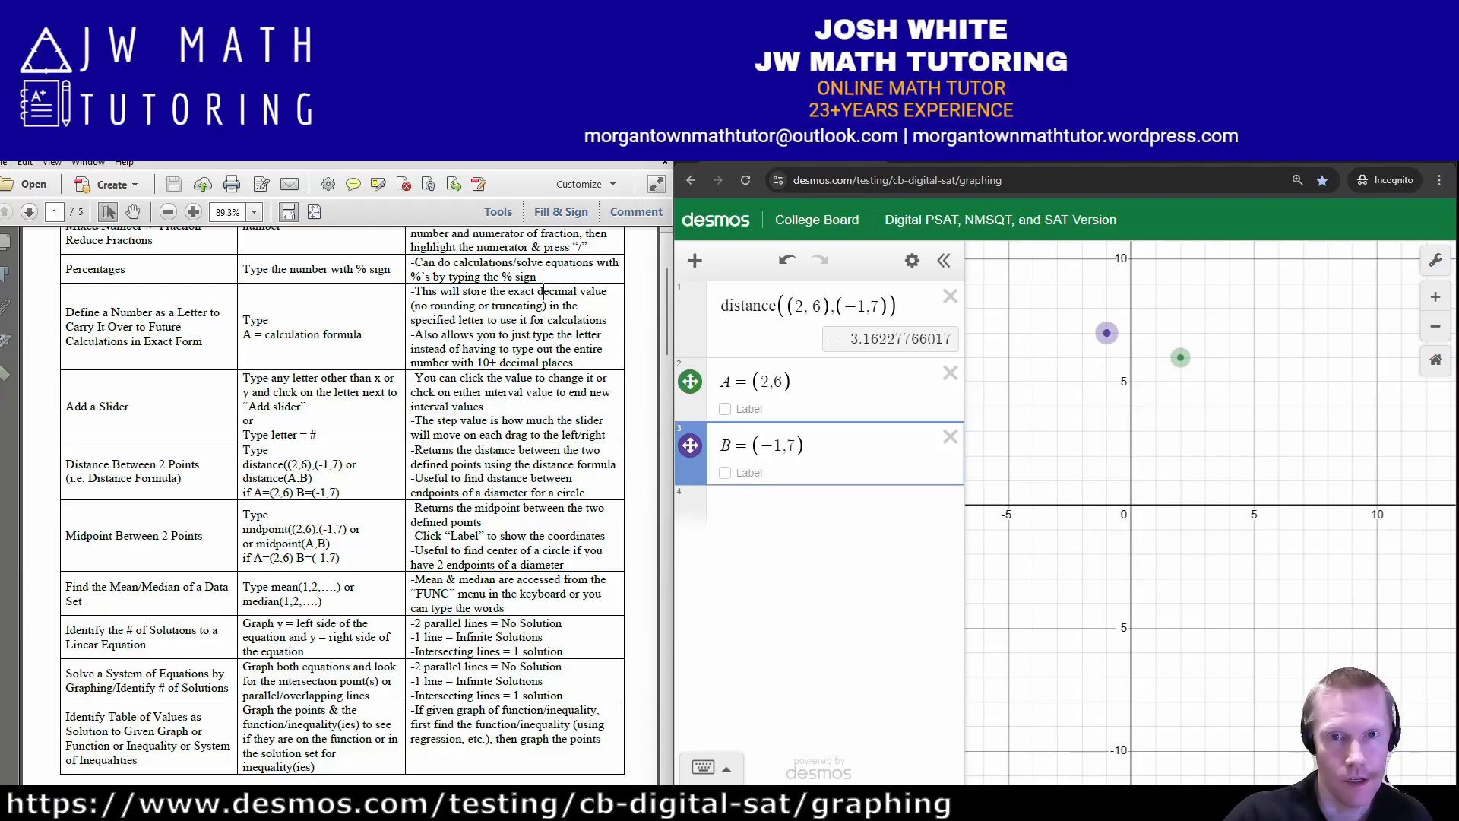
- Replace both coordinate pairs in the distance formula with the point letters A and B
{"action": "left_click_drag", "start_coordinate": [794, 307], "coordinate": [823, 306]}
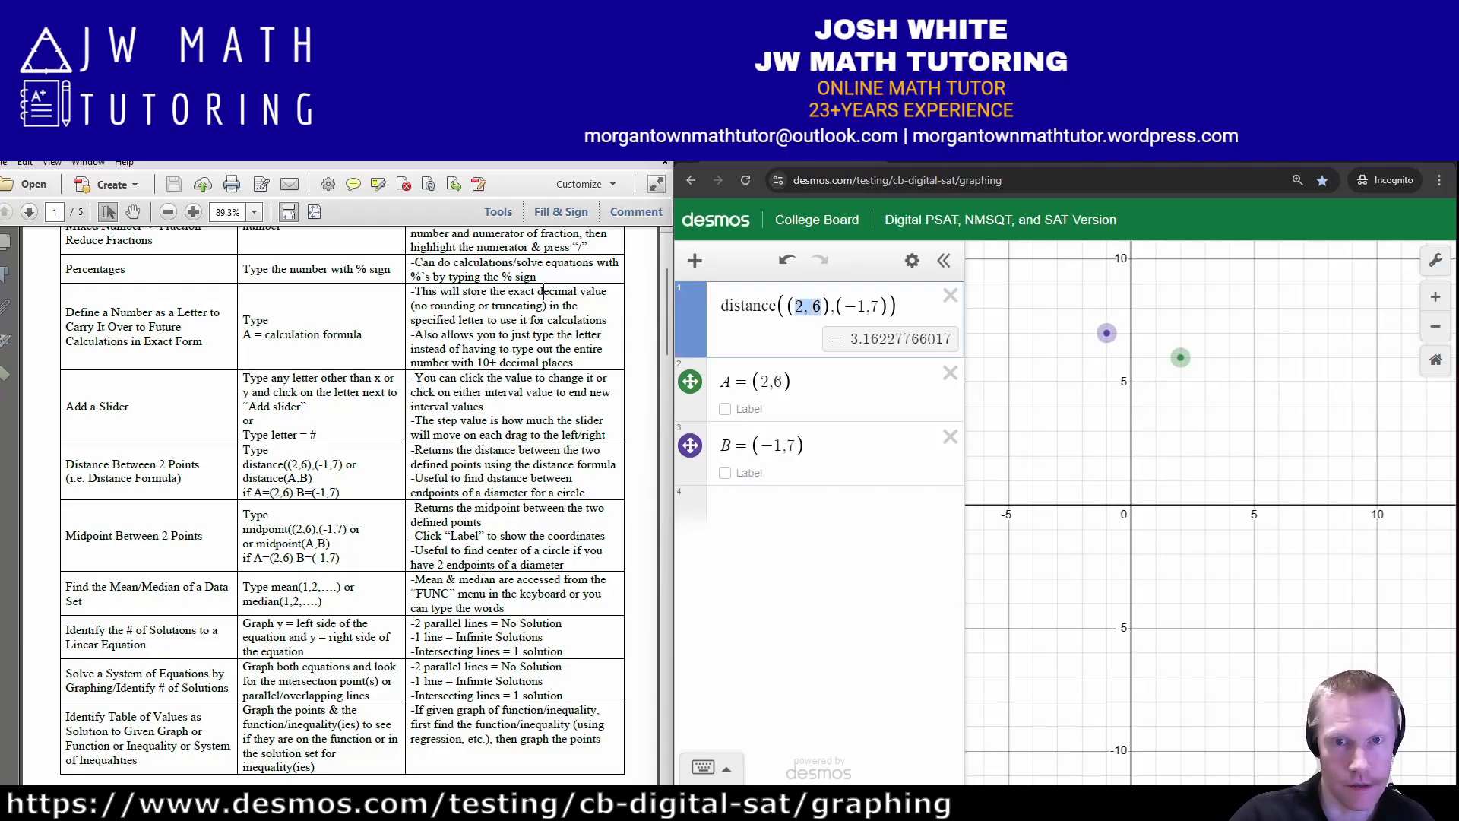
{"action": "key", "text": "BackSpace"}
{"action": "key", "text": "BackSpace"}
{"action": "type", "text": "A"}
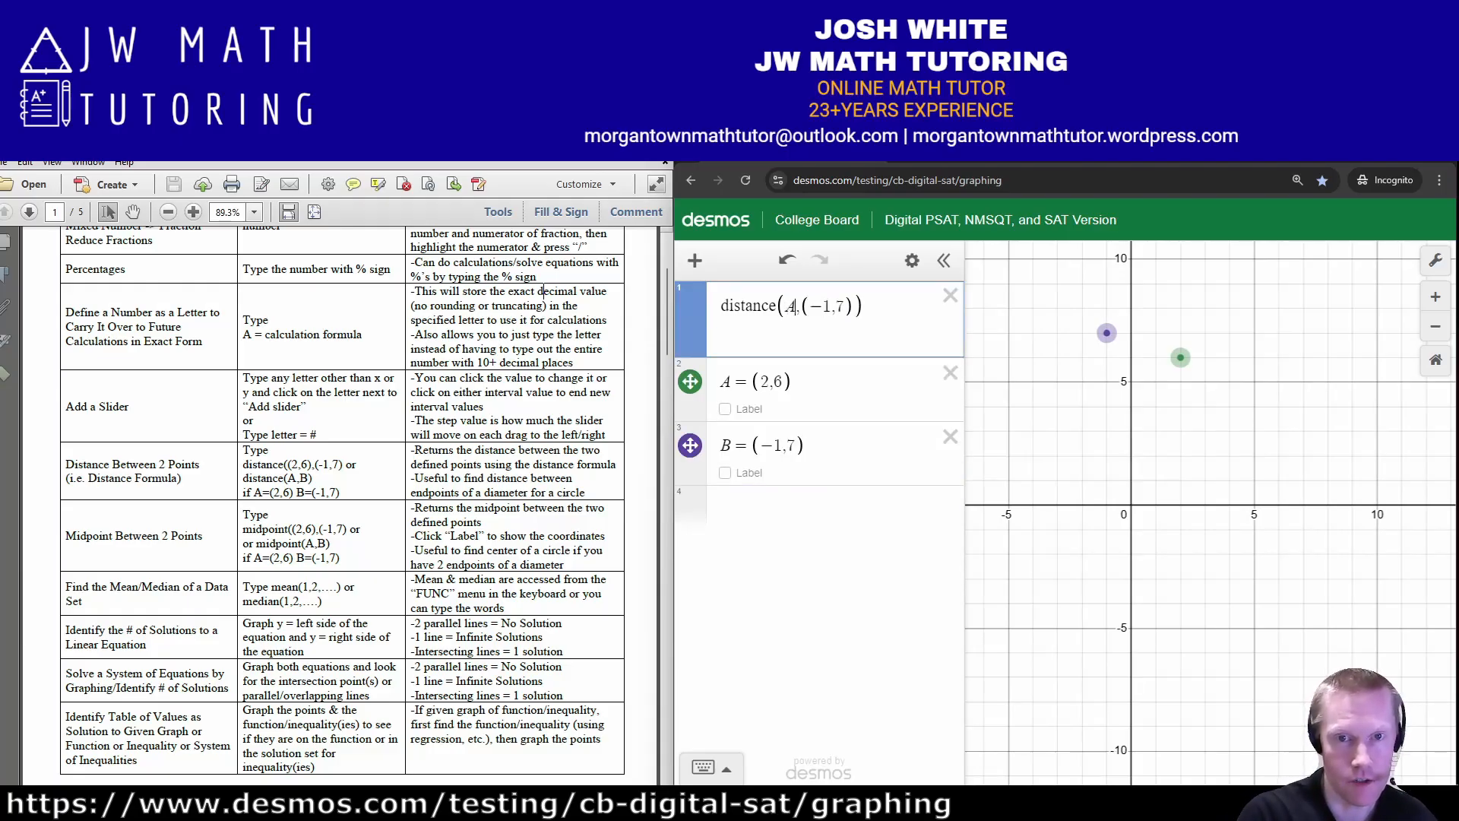
{"action": "key", "text": "Delete"}
{"action": "key", "text": "Delete"}
{"action": "key", "text": "Delete"}
{"action": "key", "text": "Delete"}
{"action": "key", "text": "Delete"}
{"action": "key", "text": "Delete"}
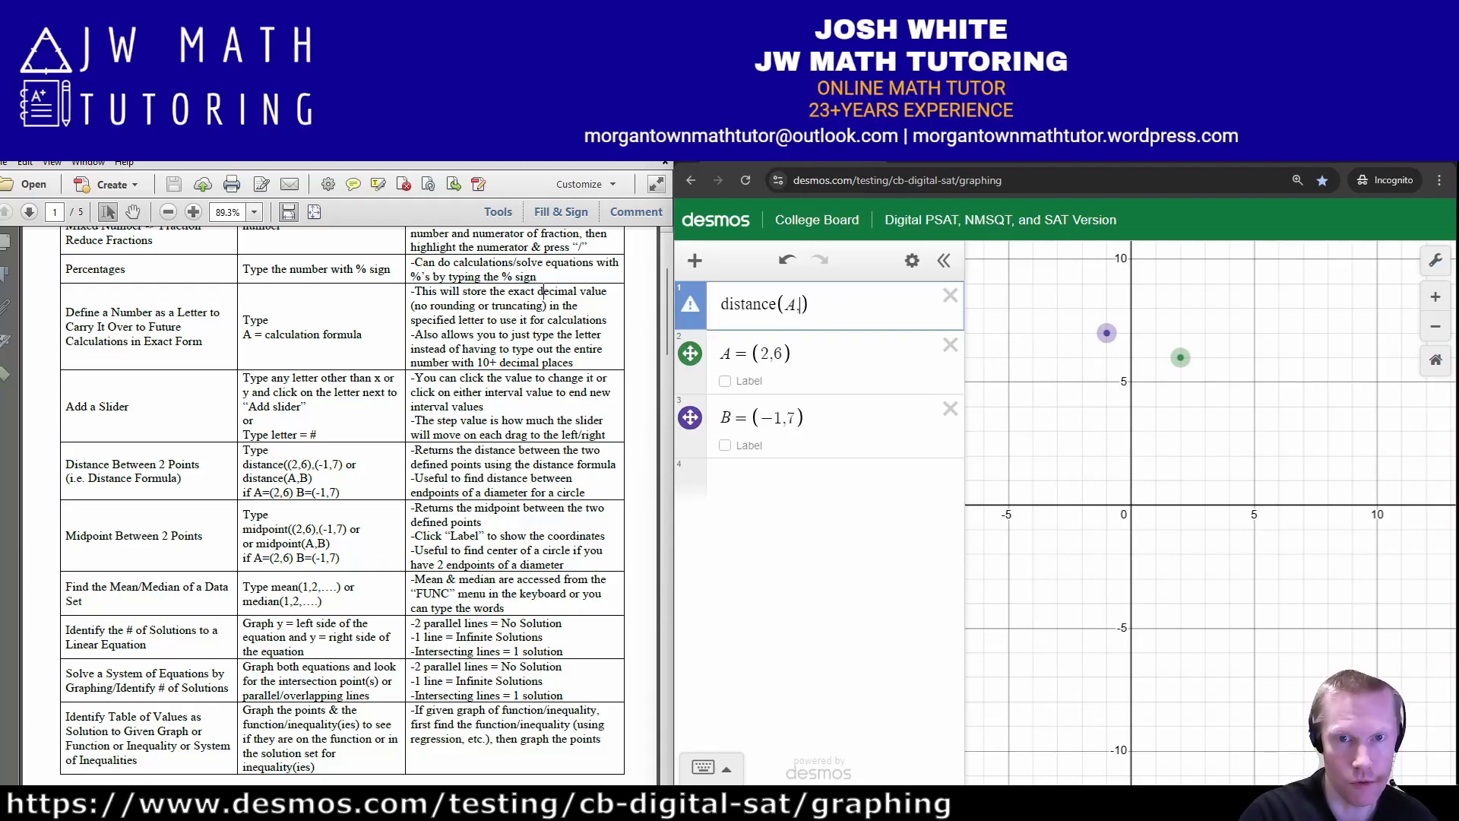
{"action": "type", "text": "B"}
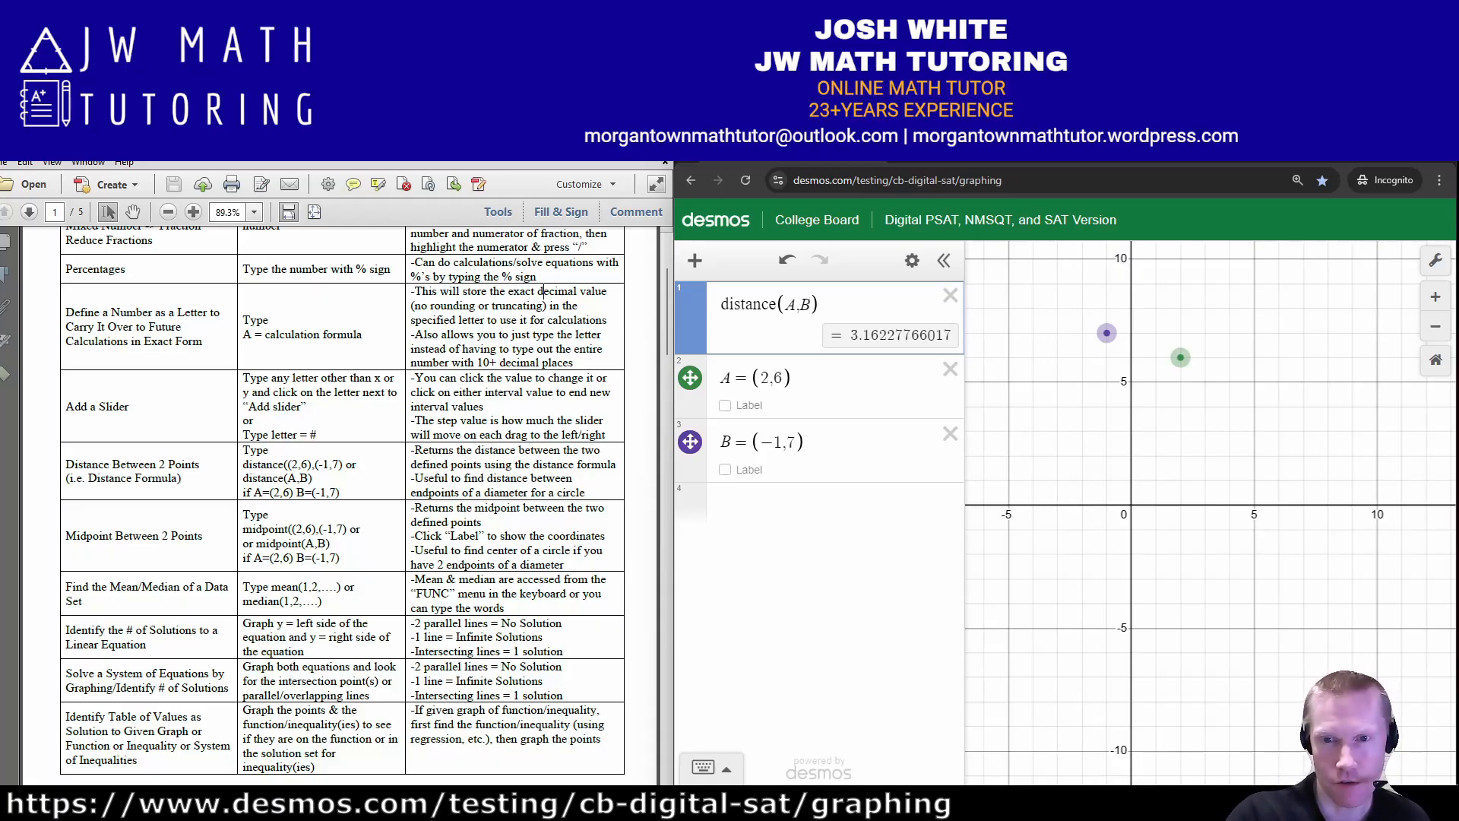
- Change the x-coordinate of point A to 4 and the x-coordinate of point B to 1
{"action": "double_click", "coordinate": [765, 379]}
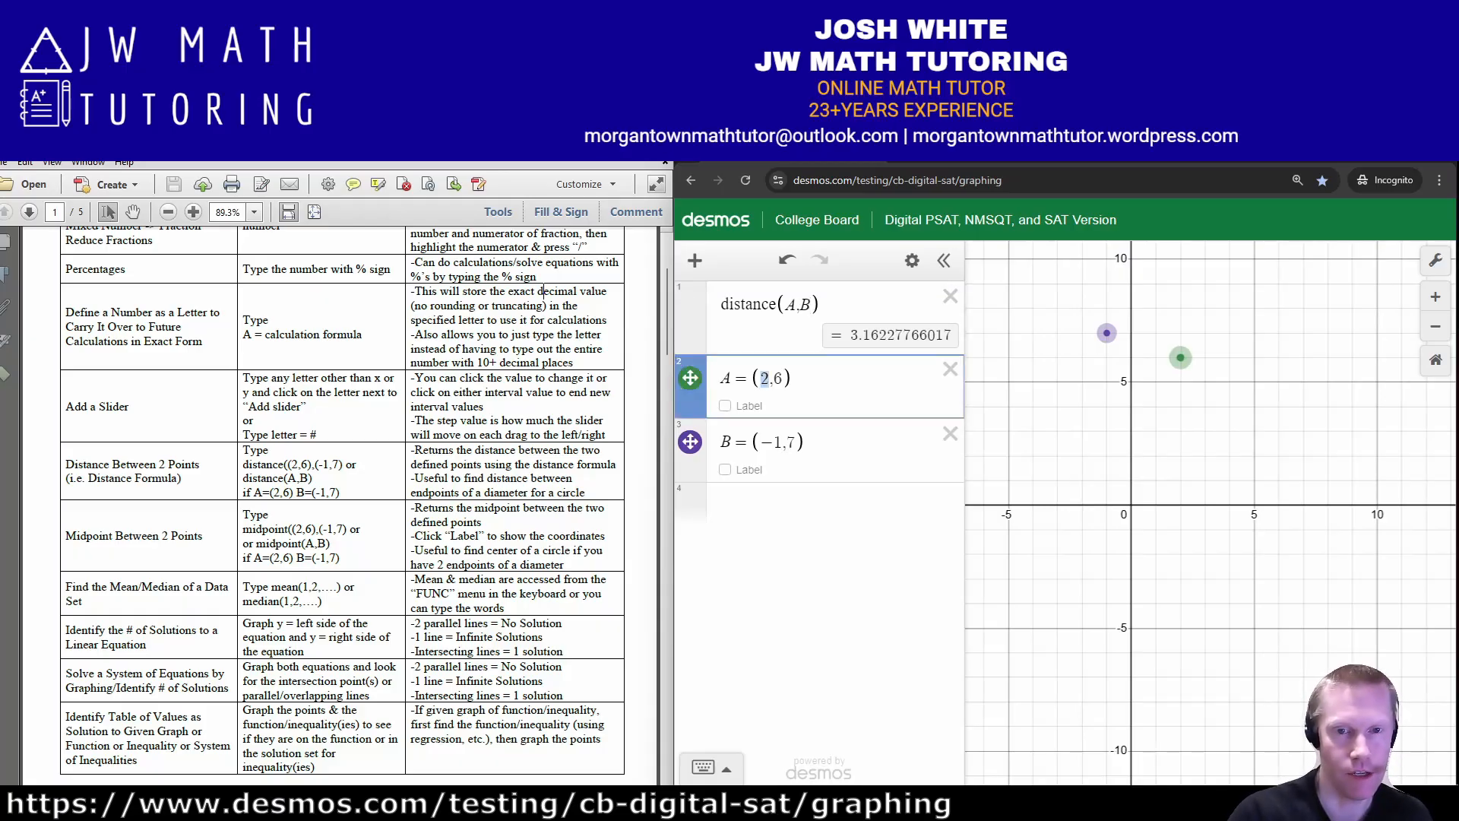
{"action": "type", "text": "4"}
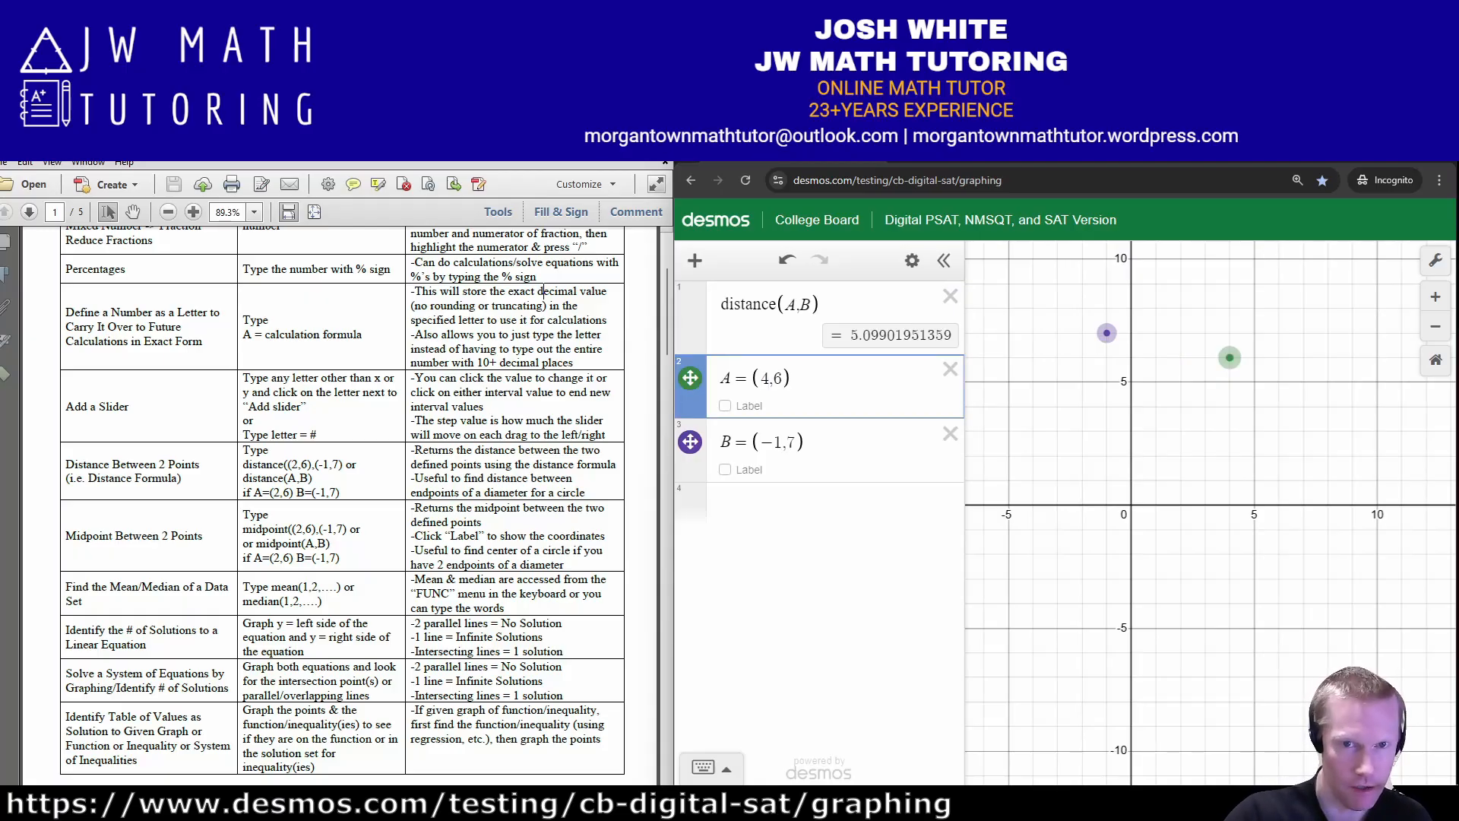
{"action": "left_click_drag", "start_coordinate": [761, 443], "coordinate": [773, 442]}
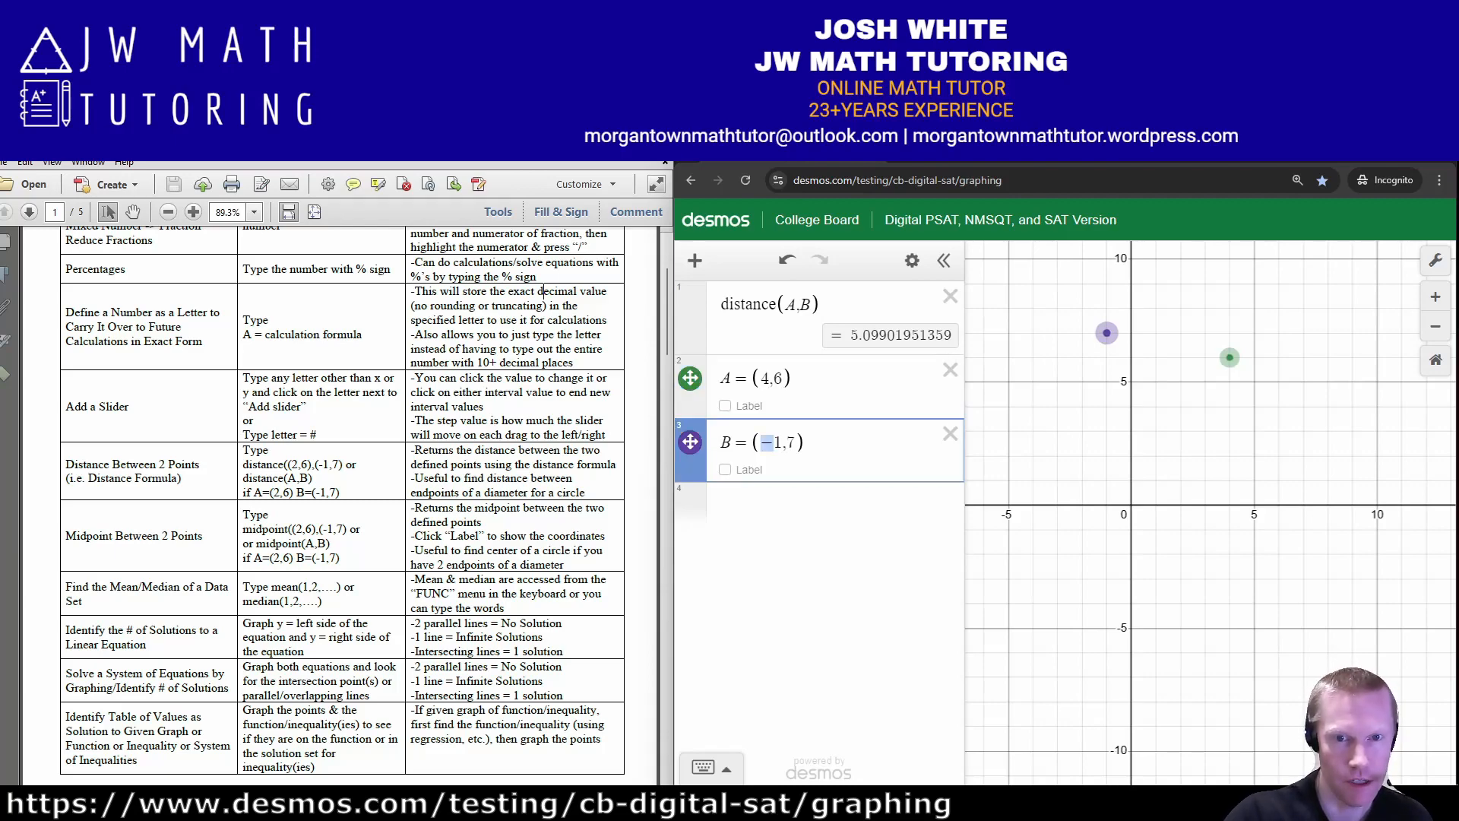
{"action": "key", "text": "BackSpace"}
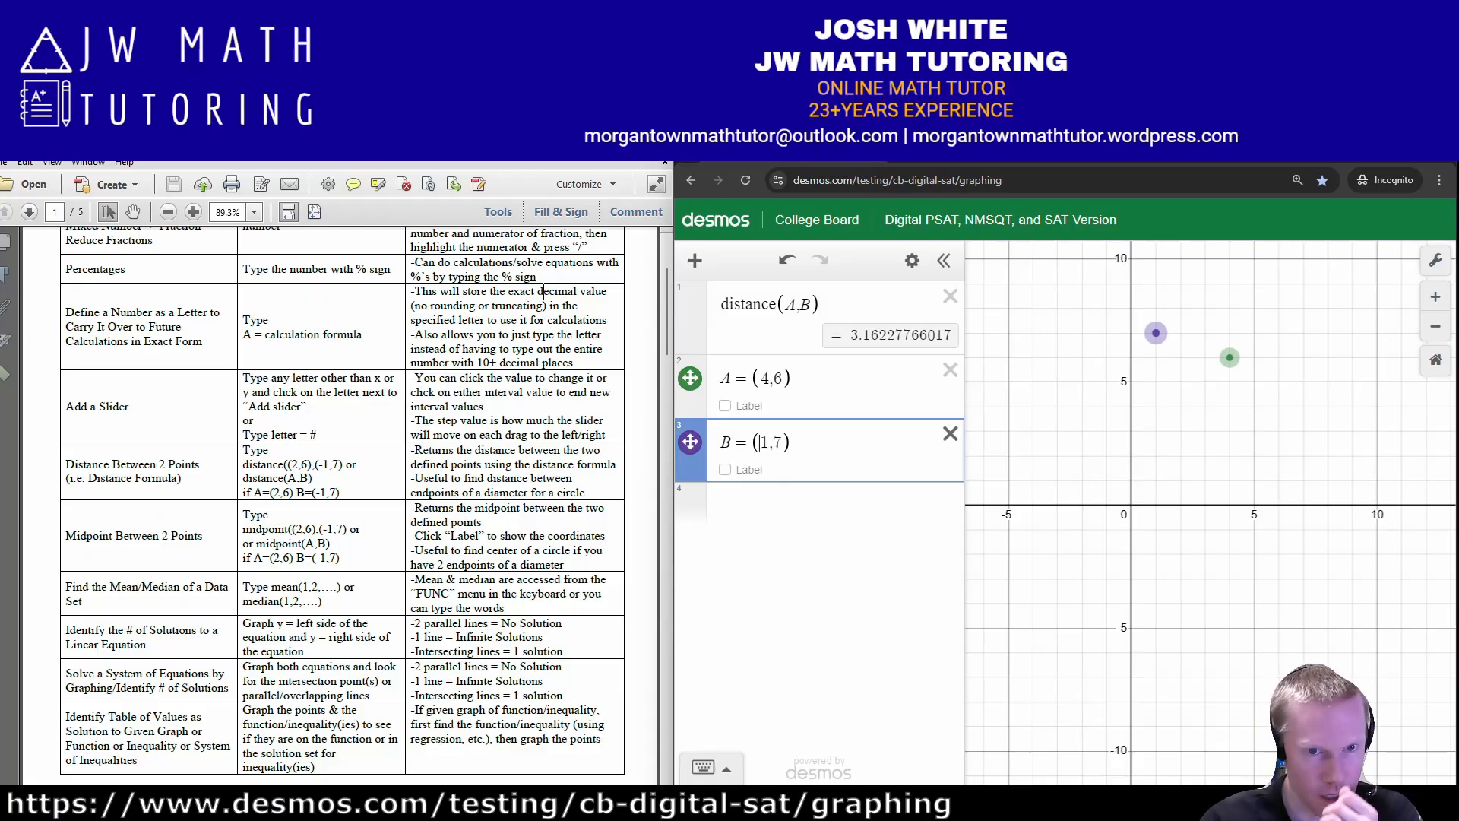
- Delete both point definitions and the distance calculation to empty the expression list
{"action": "left_click", "coordinate": [951, 435]}
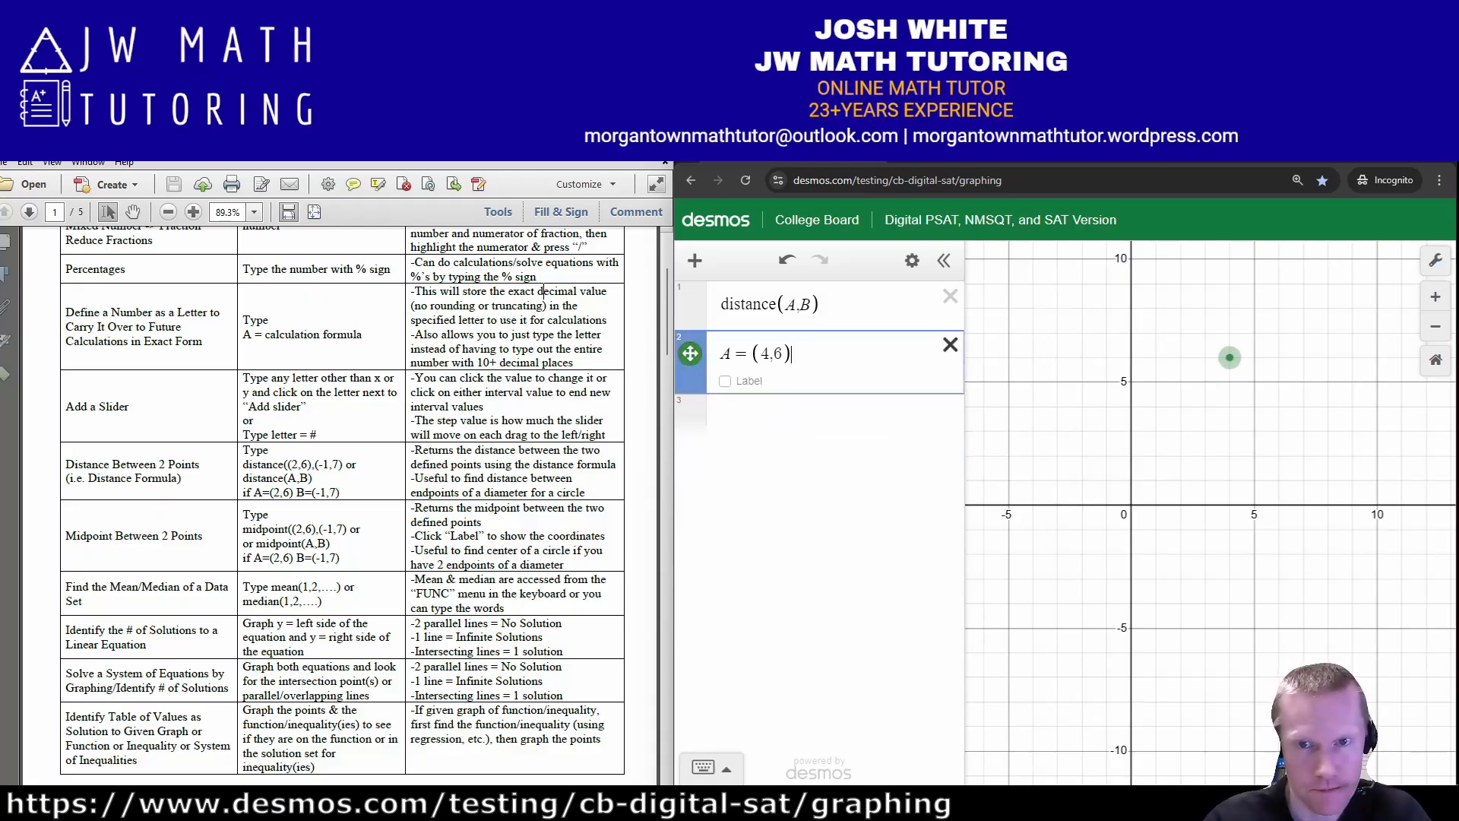
{"action": "left_click", "coordinate": [950, 344]}
{"action": "left_click", "coordinate": [950, 296]}
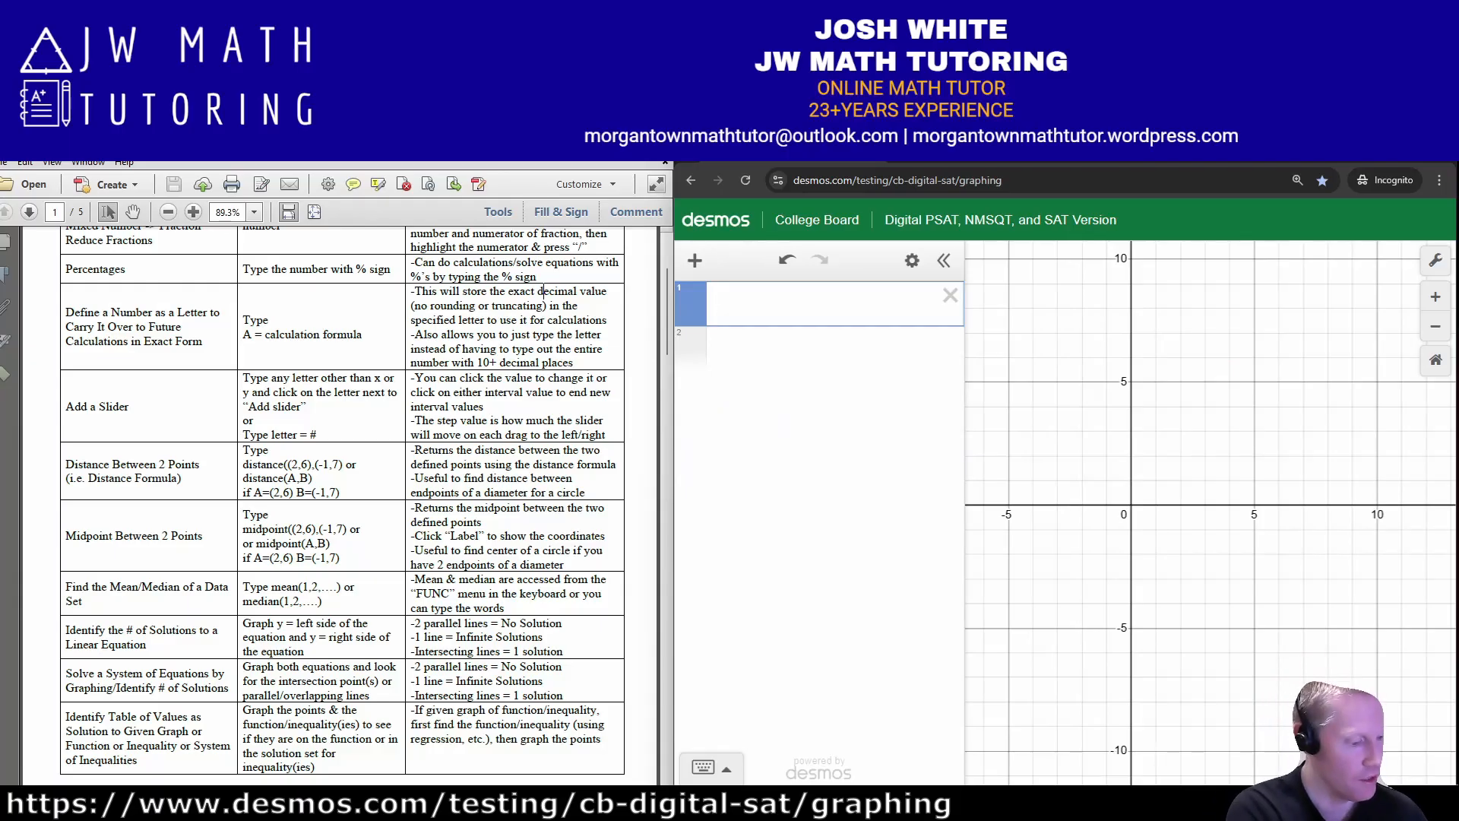
- Enter midpoint((2,6),(−1,7)) in the first expression and show the coordinate label of the plotted point
{"action": "type", "text": "midpoint("}
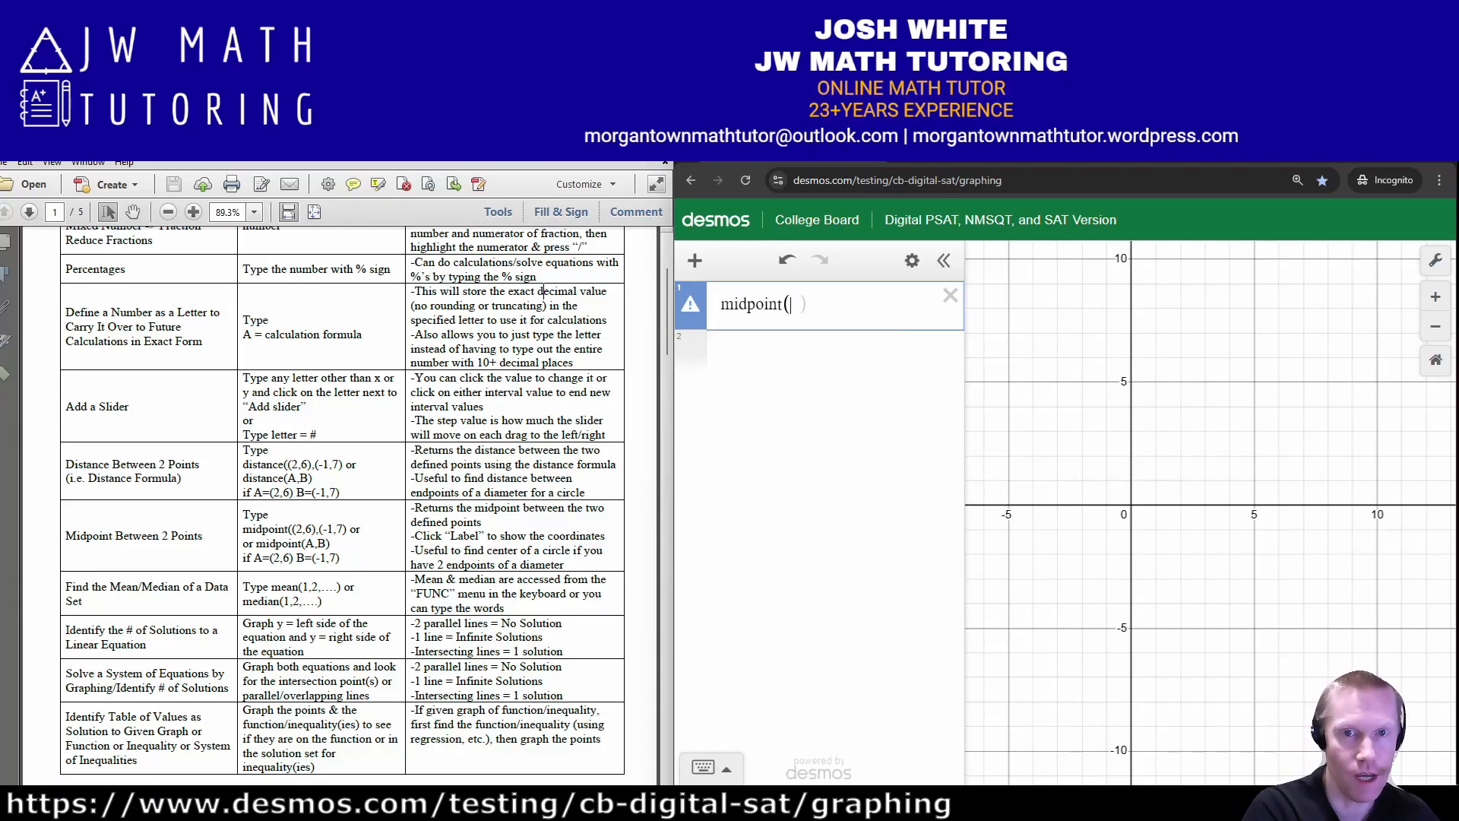
{"action": "type", "text": "(2,6),9"}
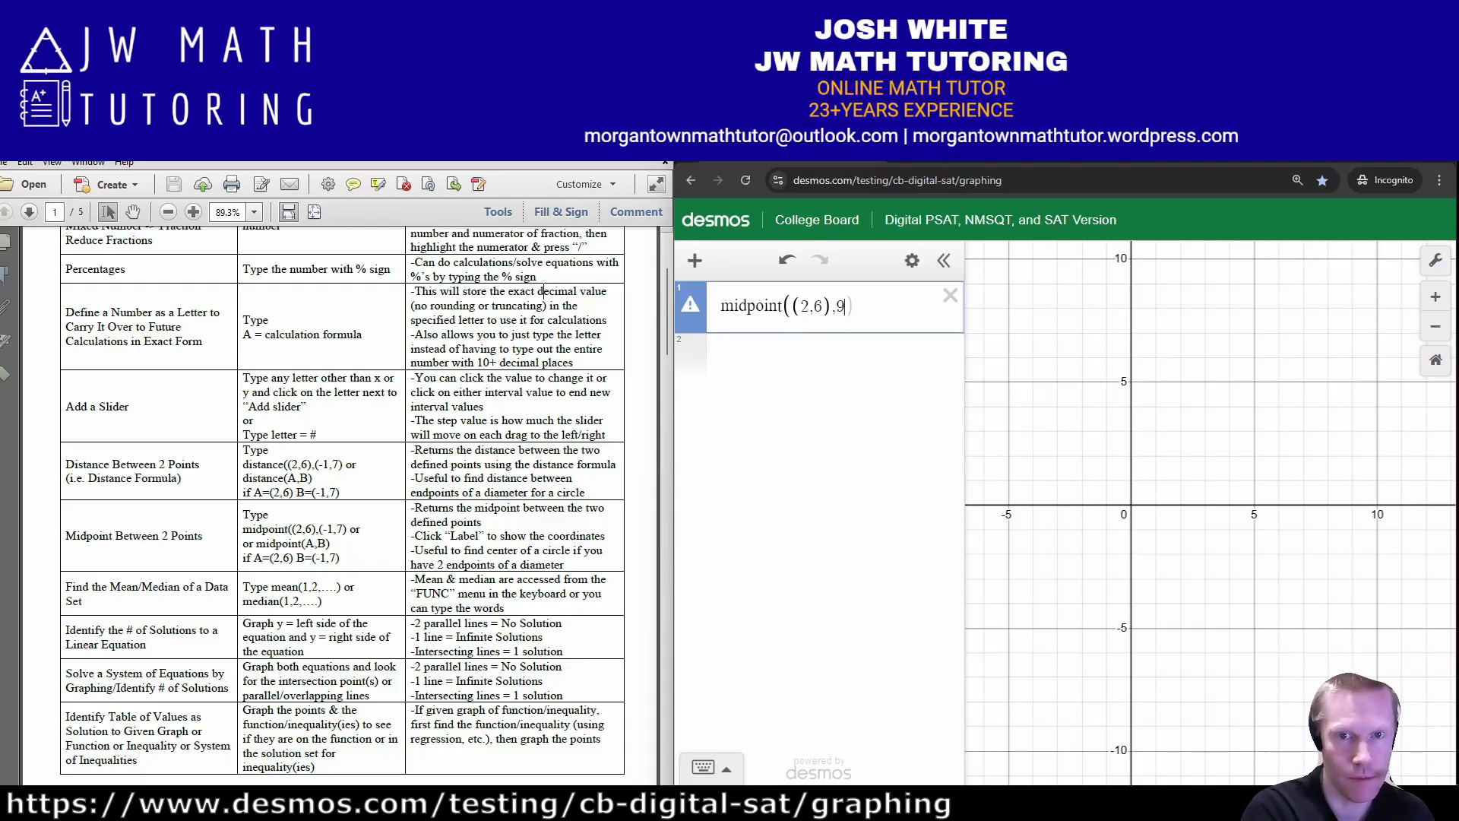
{"action": "key", "text": "BackSpace"}
{"action": "type", "text": "(-1,7)"}
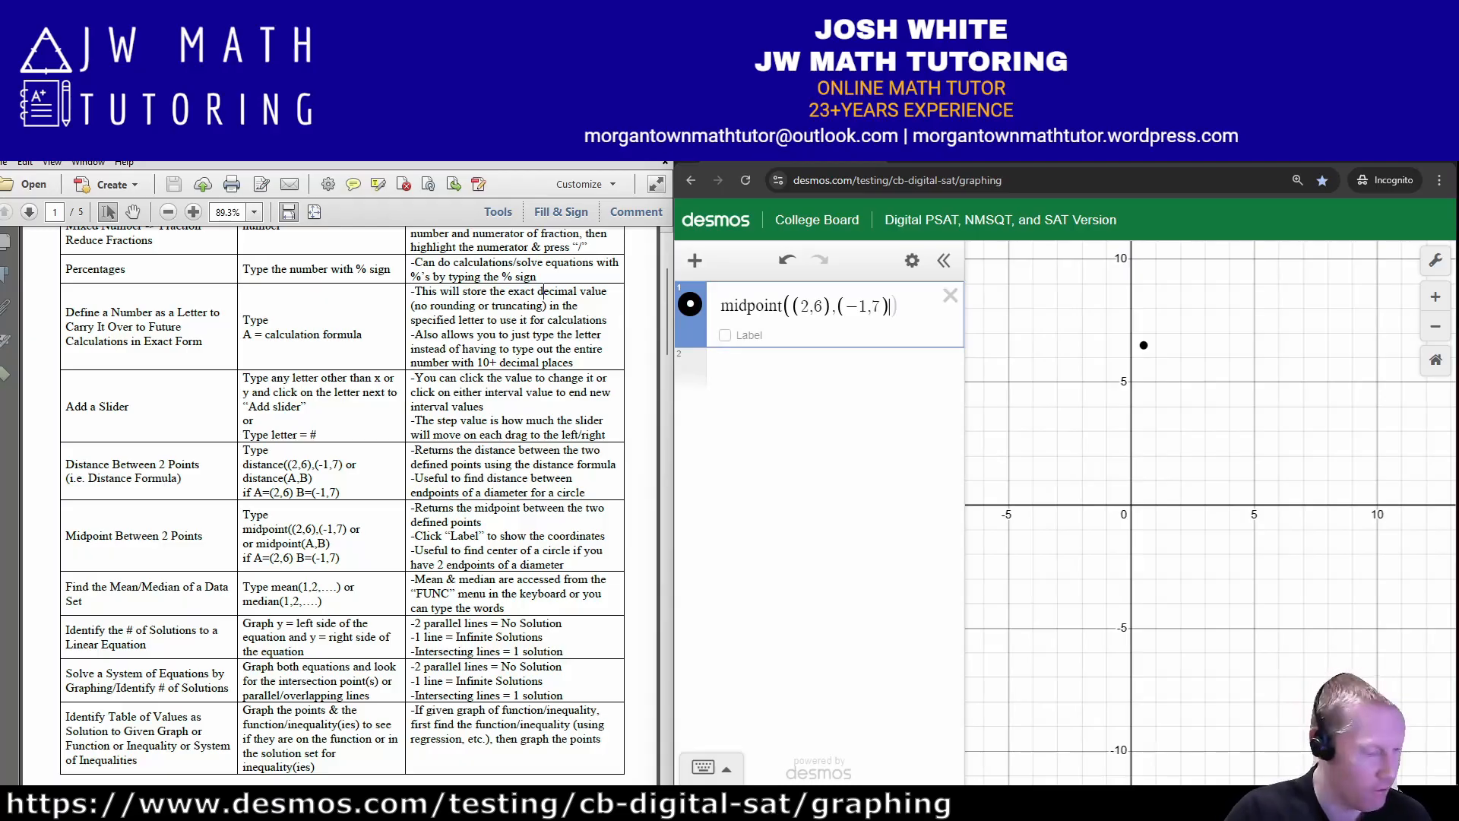
{"action": "type", "text": ")"}
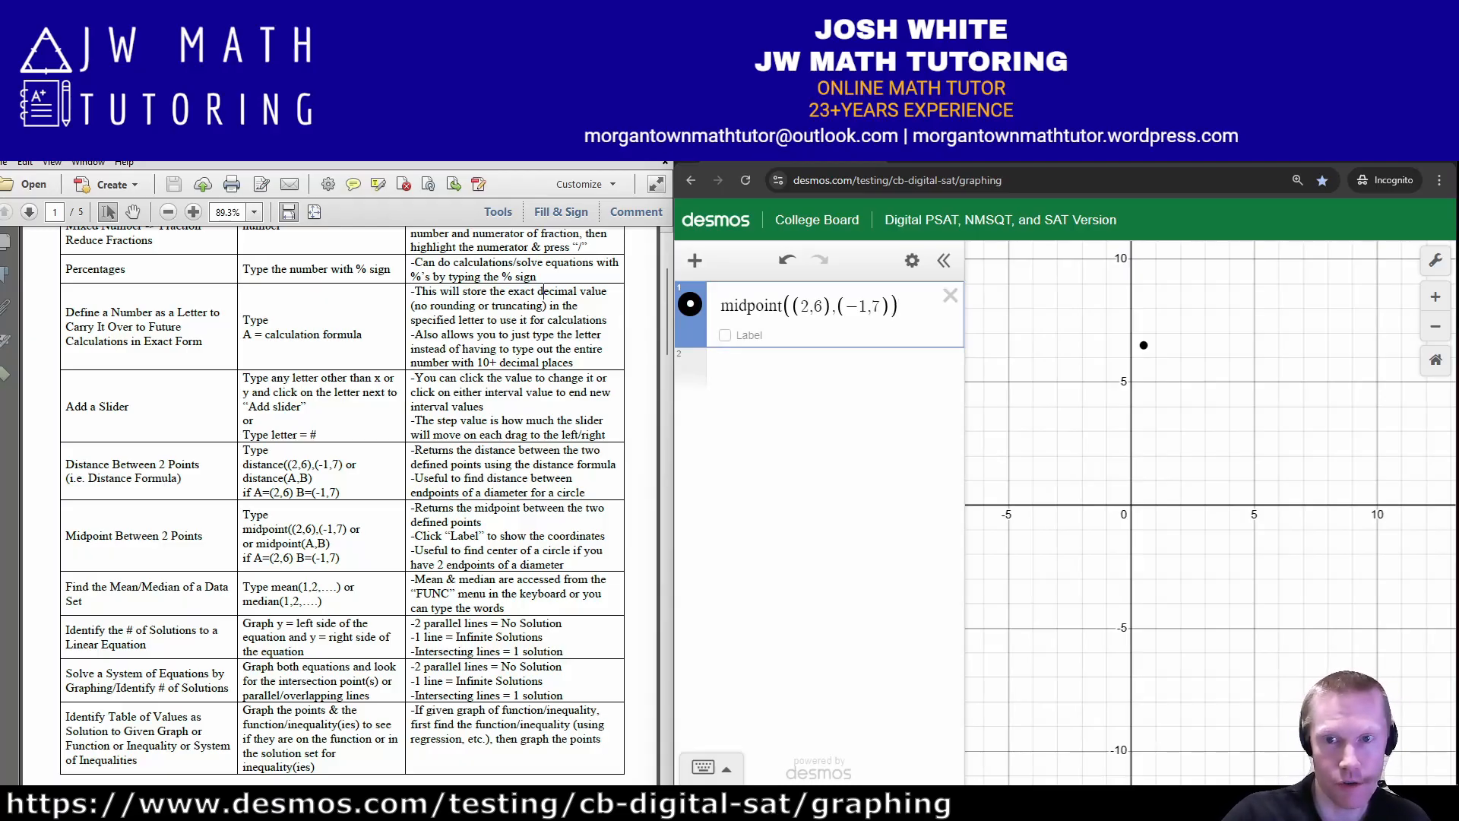
{"action": "left_click", "coordinate": [725, 335]}
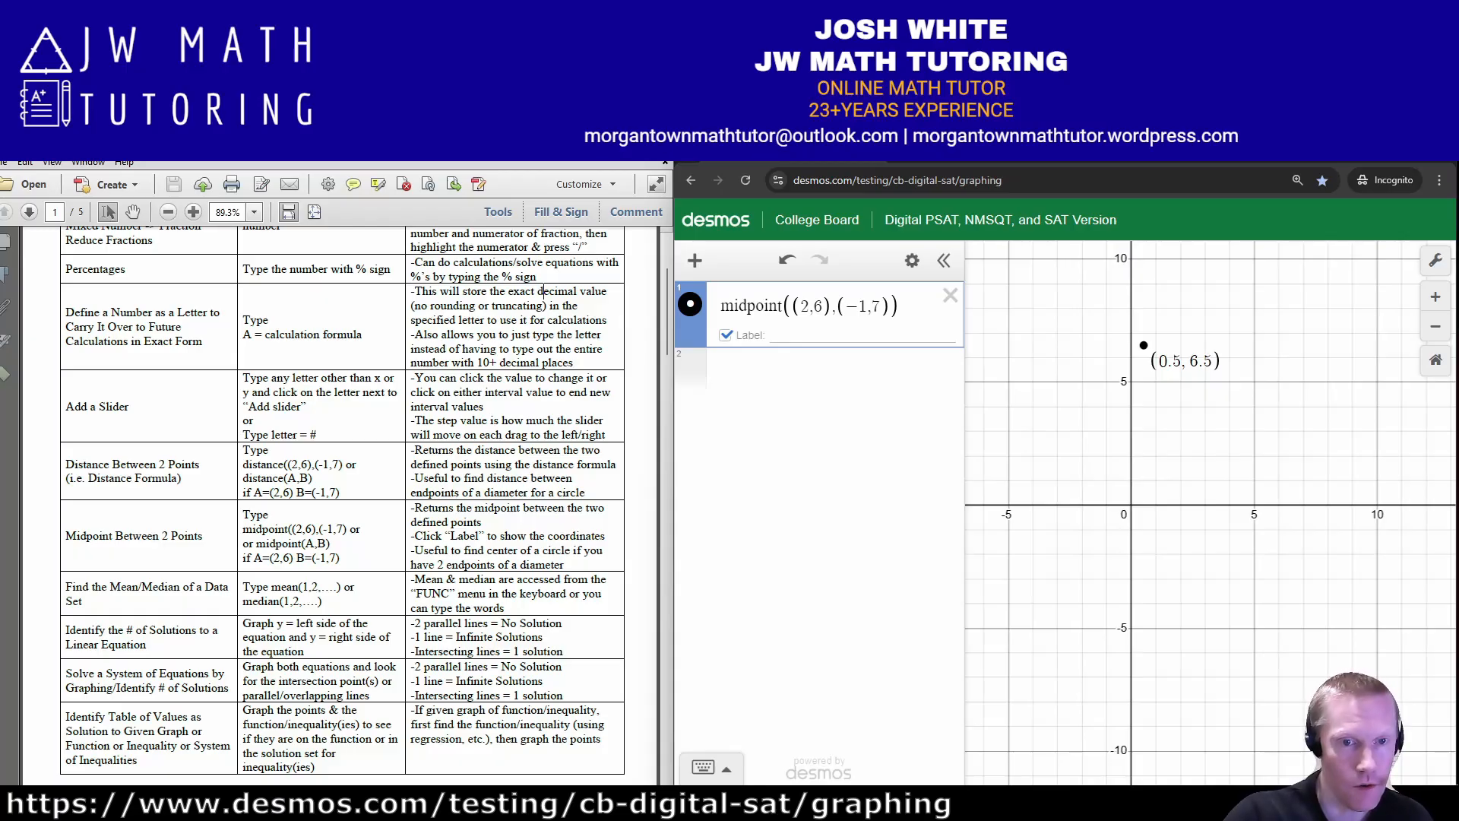
{"action": "left_click_drag", "start_coordinate": [588, 579], "coordinate": [487, 553]}
{"action": "left_click", "coordinate": [486, 553]}
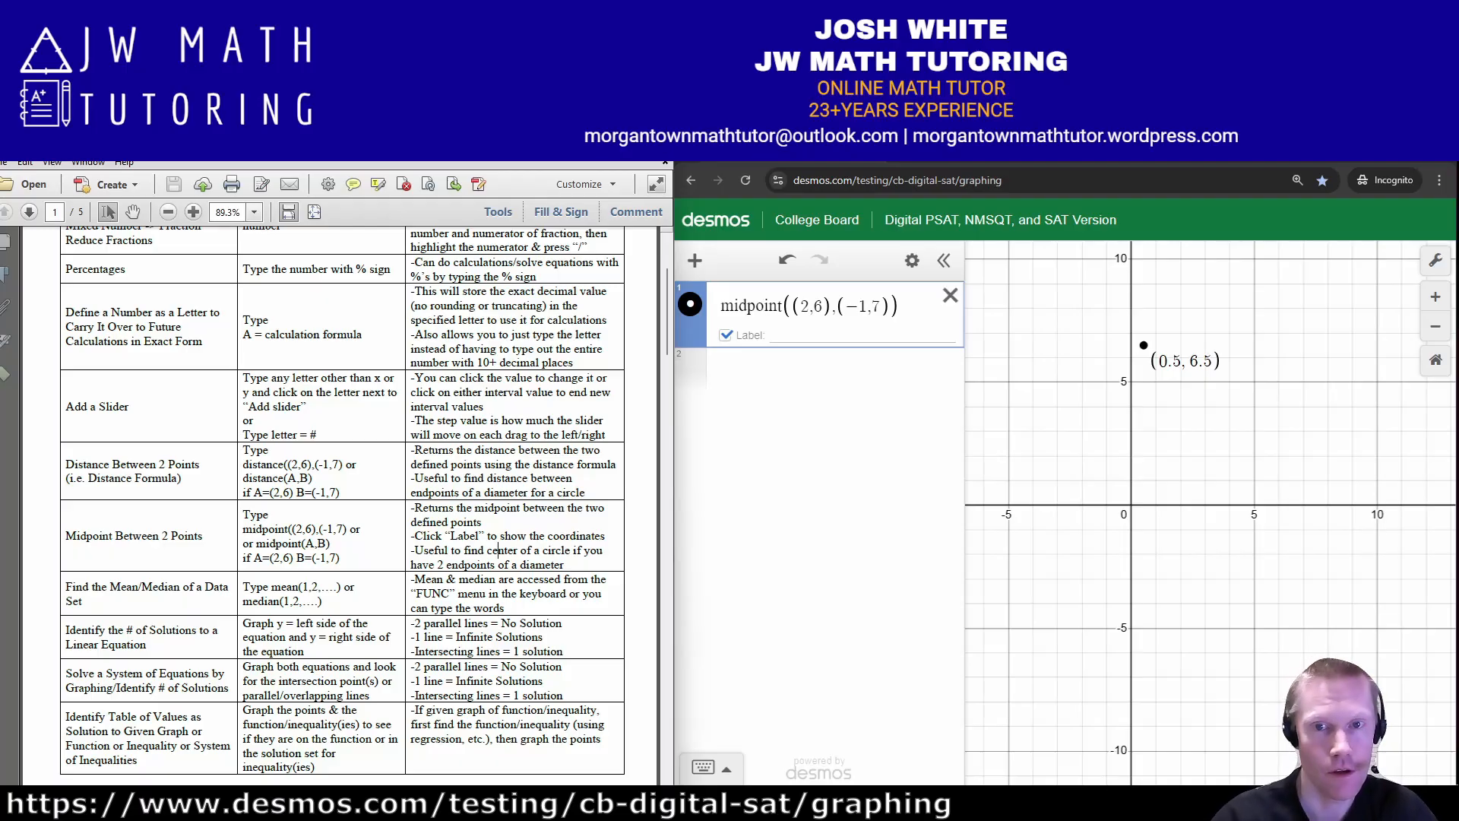
- Clear the midpoint expression and calculate mean(1,2,15,20,4,5,13,16,17) in its place
{"action": "left_click", "coordinate": [950, 296]}
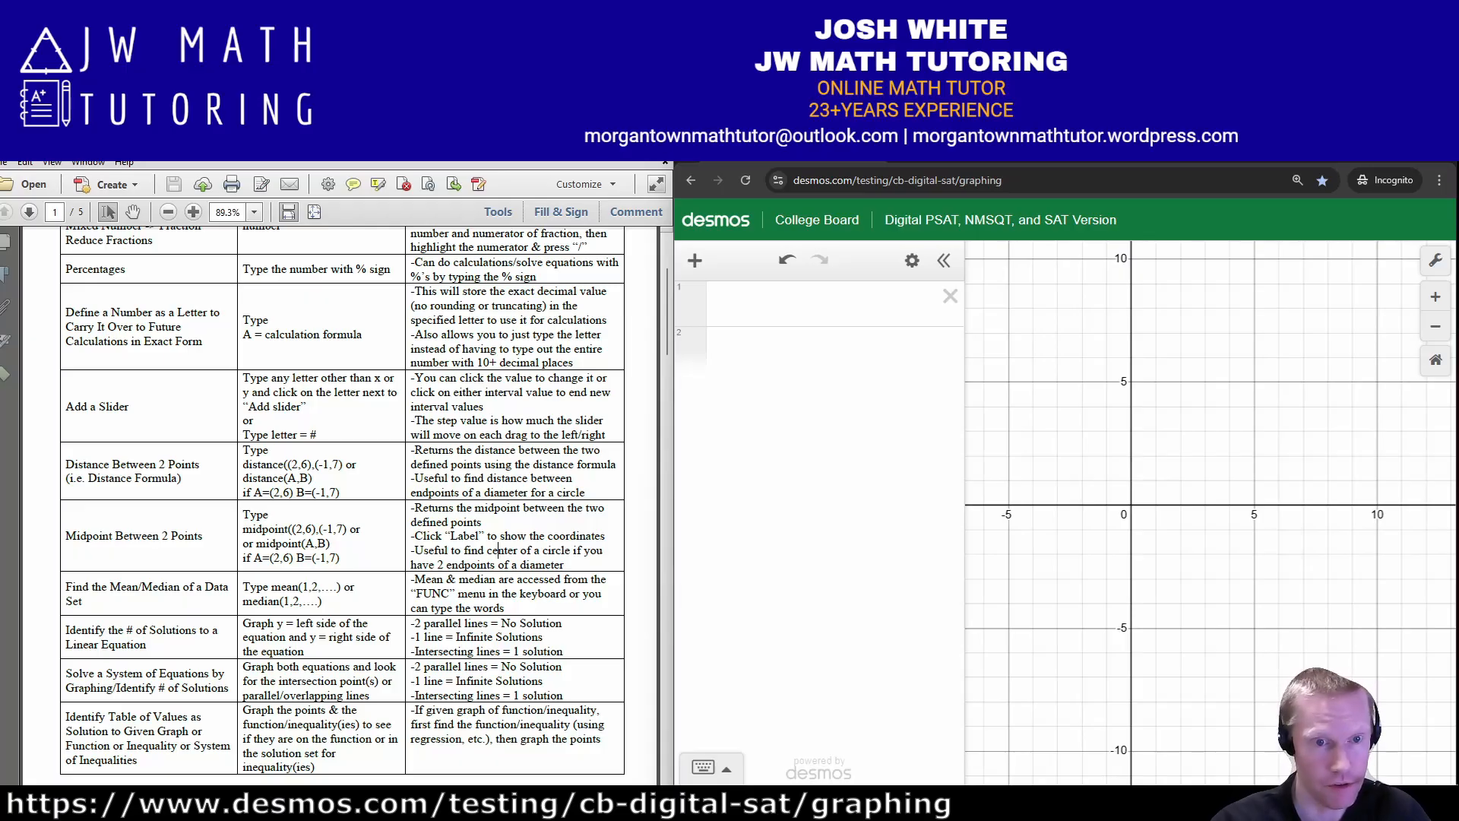
{"action": "left_click", "coordinate": [760, 304]}
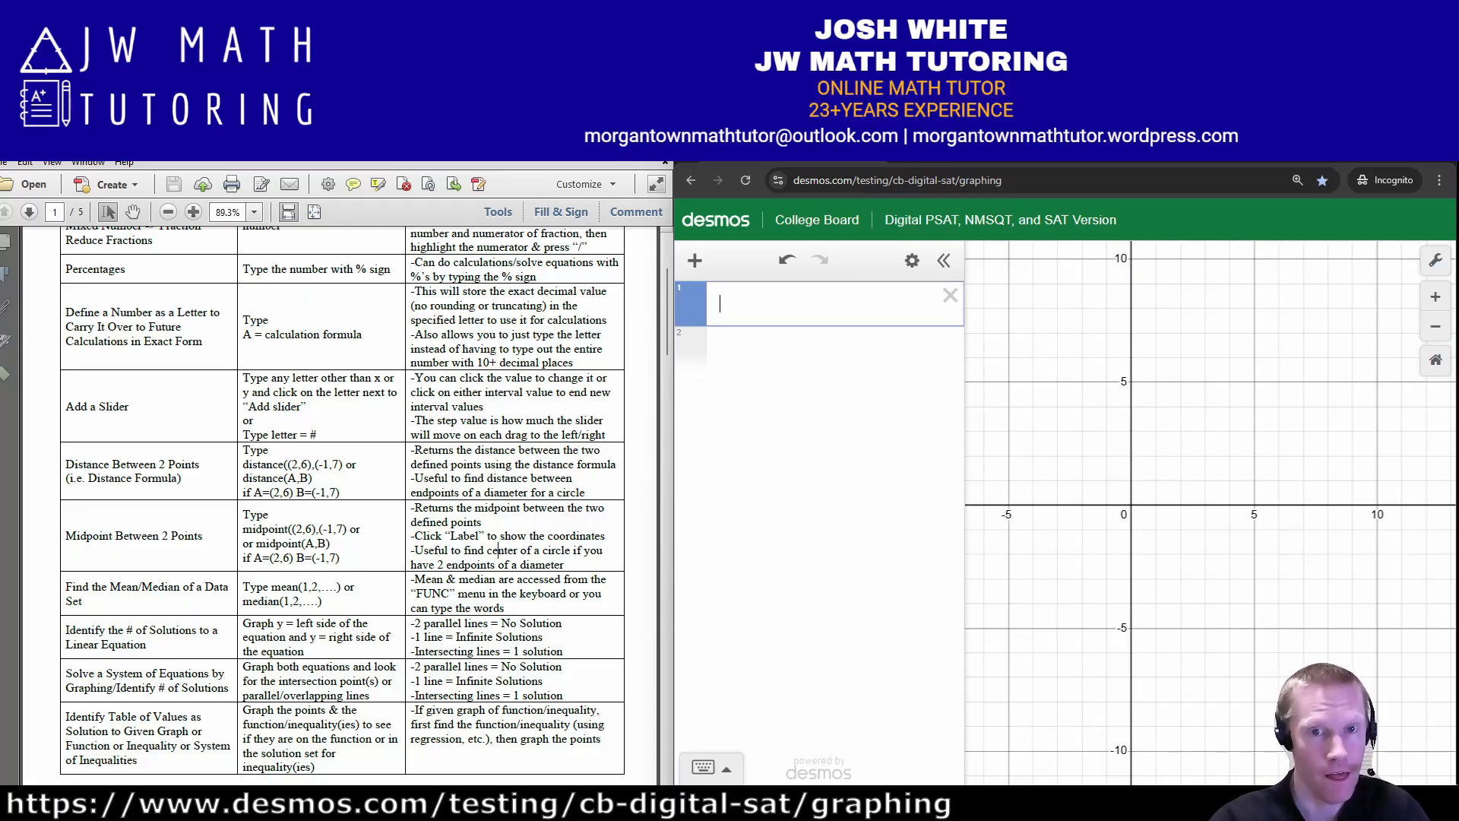
{"action": "type", "text": "mean("}
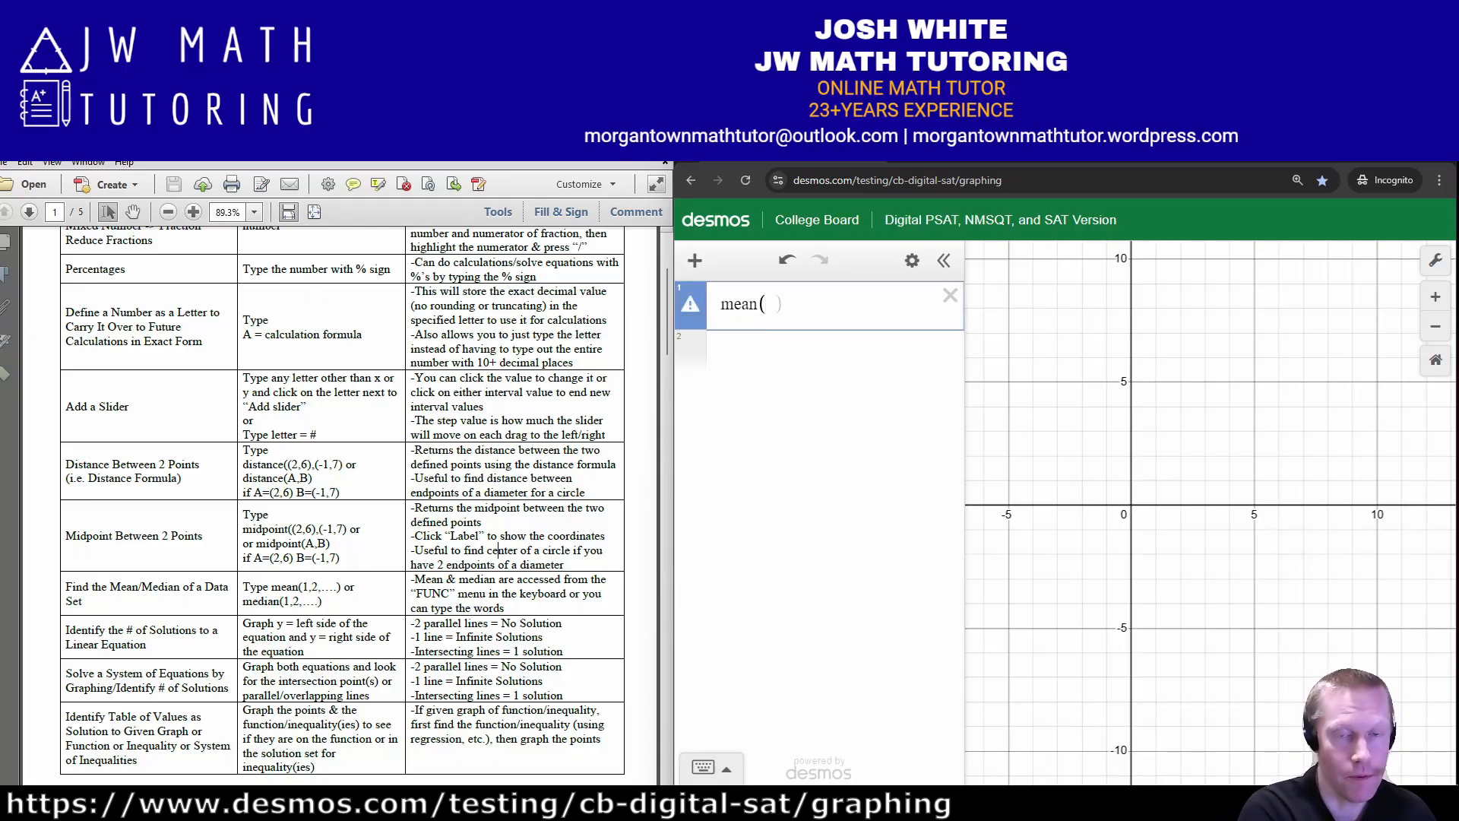
{"action": "type", "text": "1,2,15"}
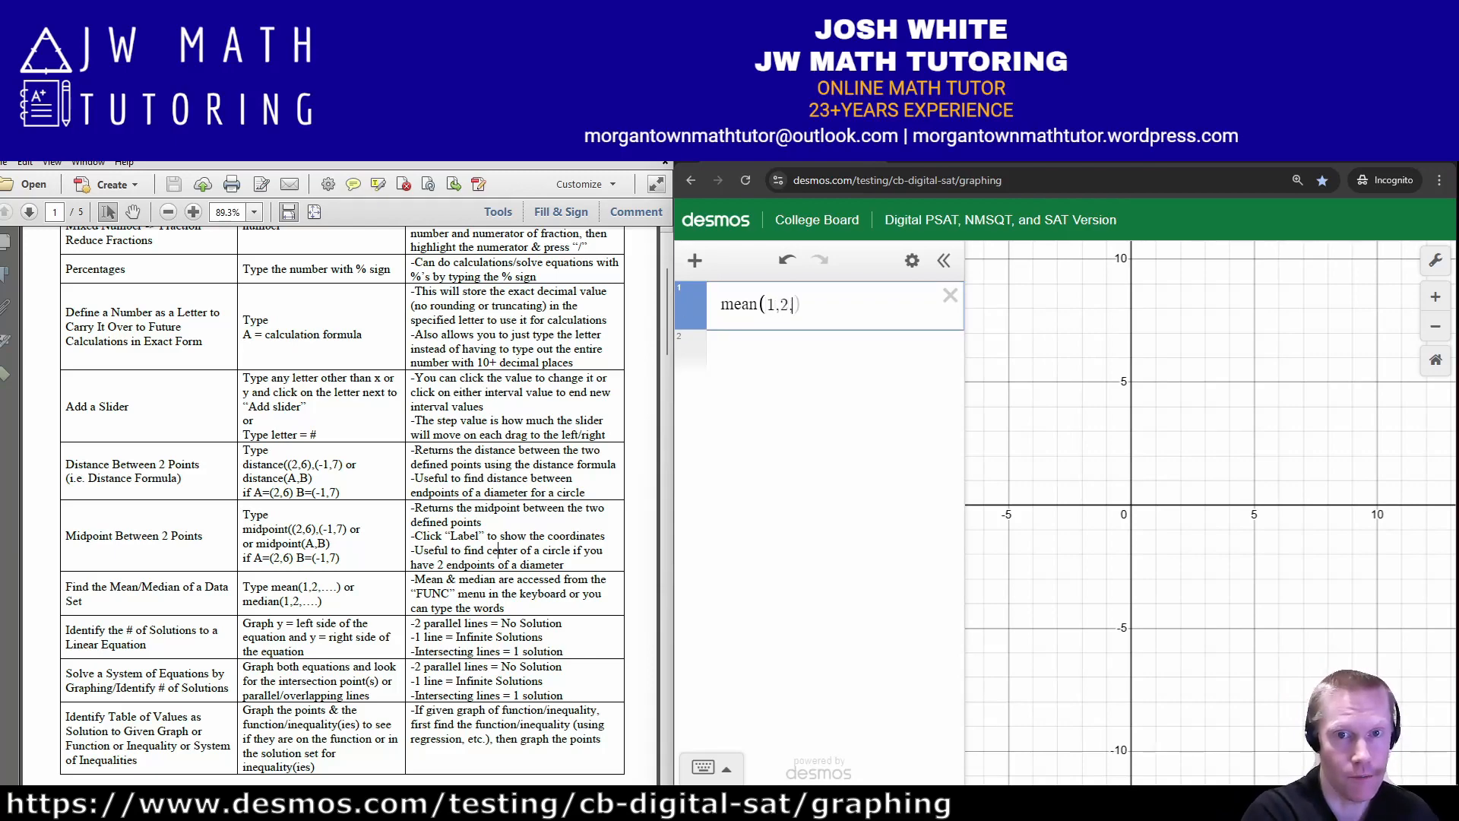
{"action": "type", "text": ",20,"}
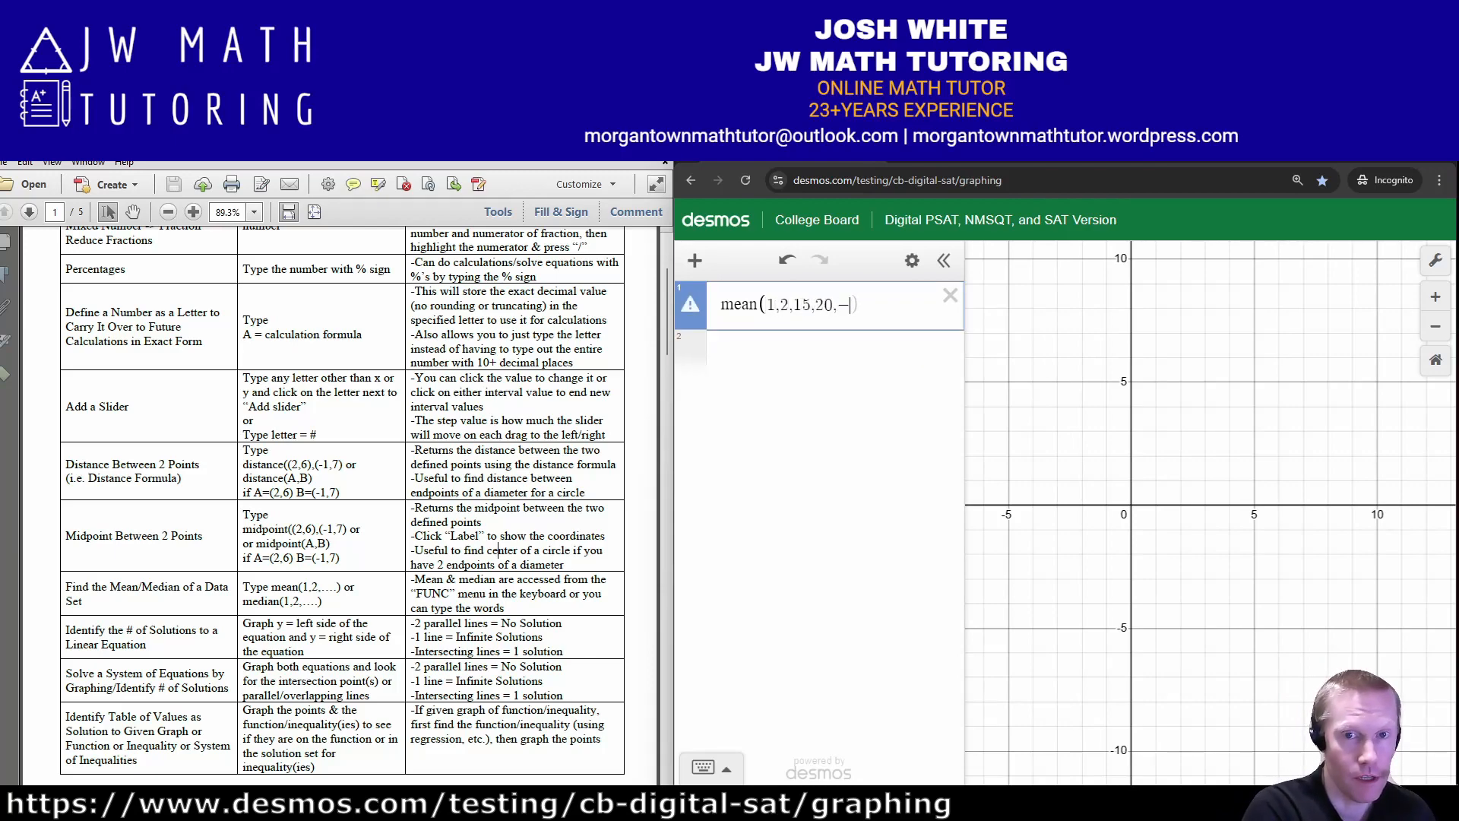
{"action": "type", "text": "4,"}
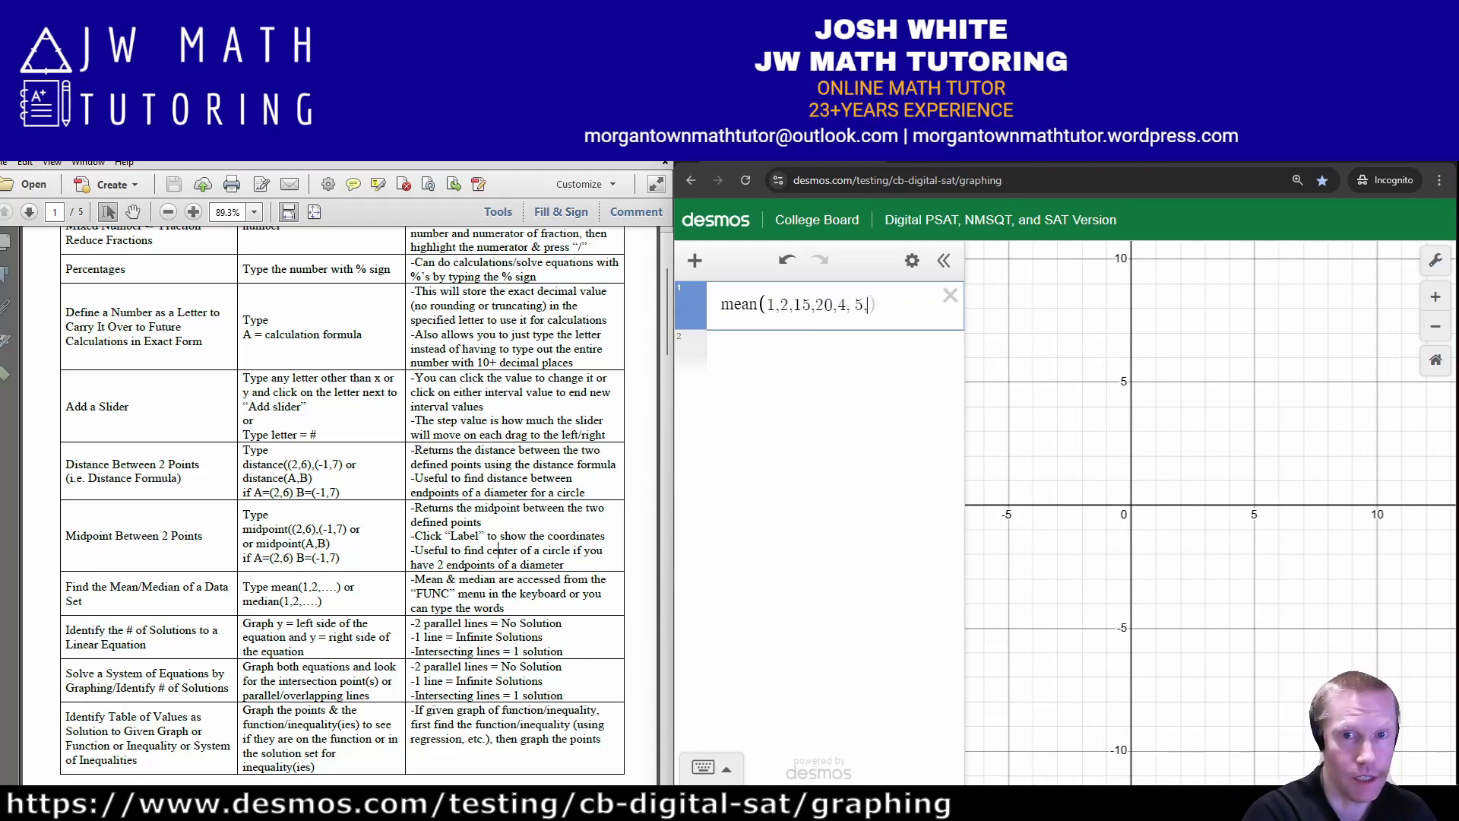
{"action": "type", "text": " 5,13,16,17)"}
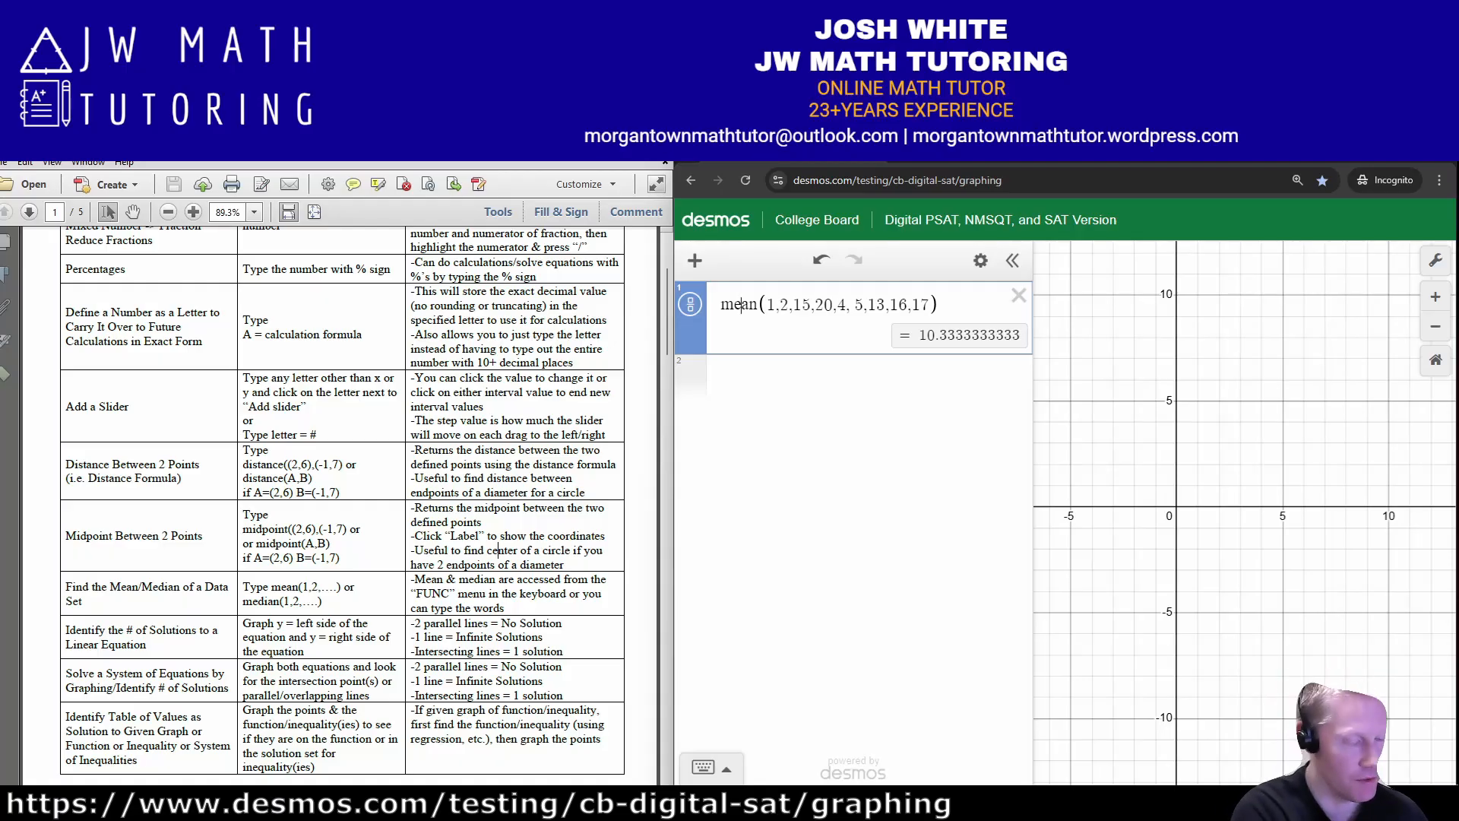
- Change the function from mean to median, keeping the same data list
{"action": "type", "text": "d"}
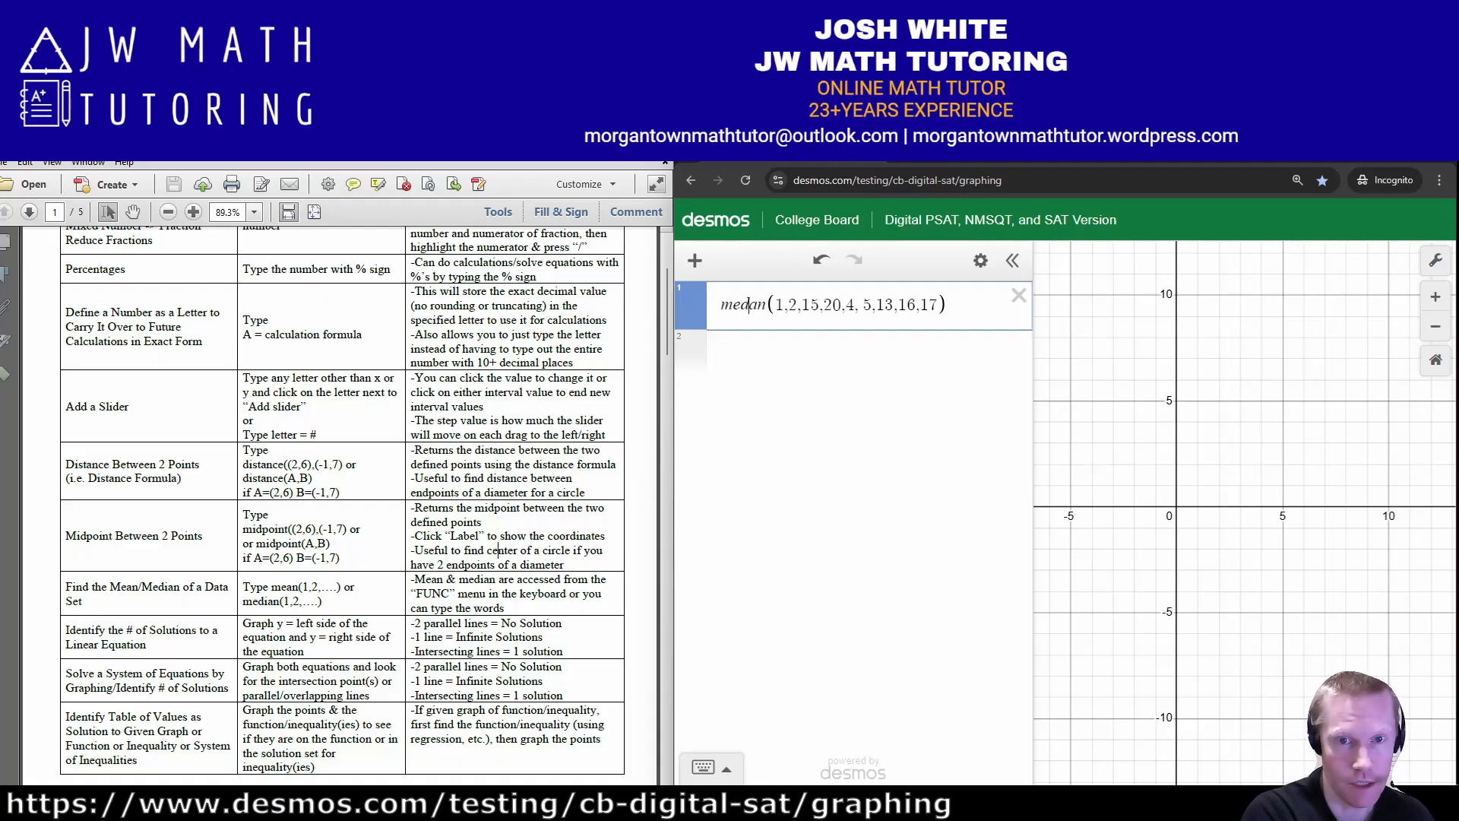
{"action": "type", "text": "i"}
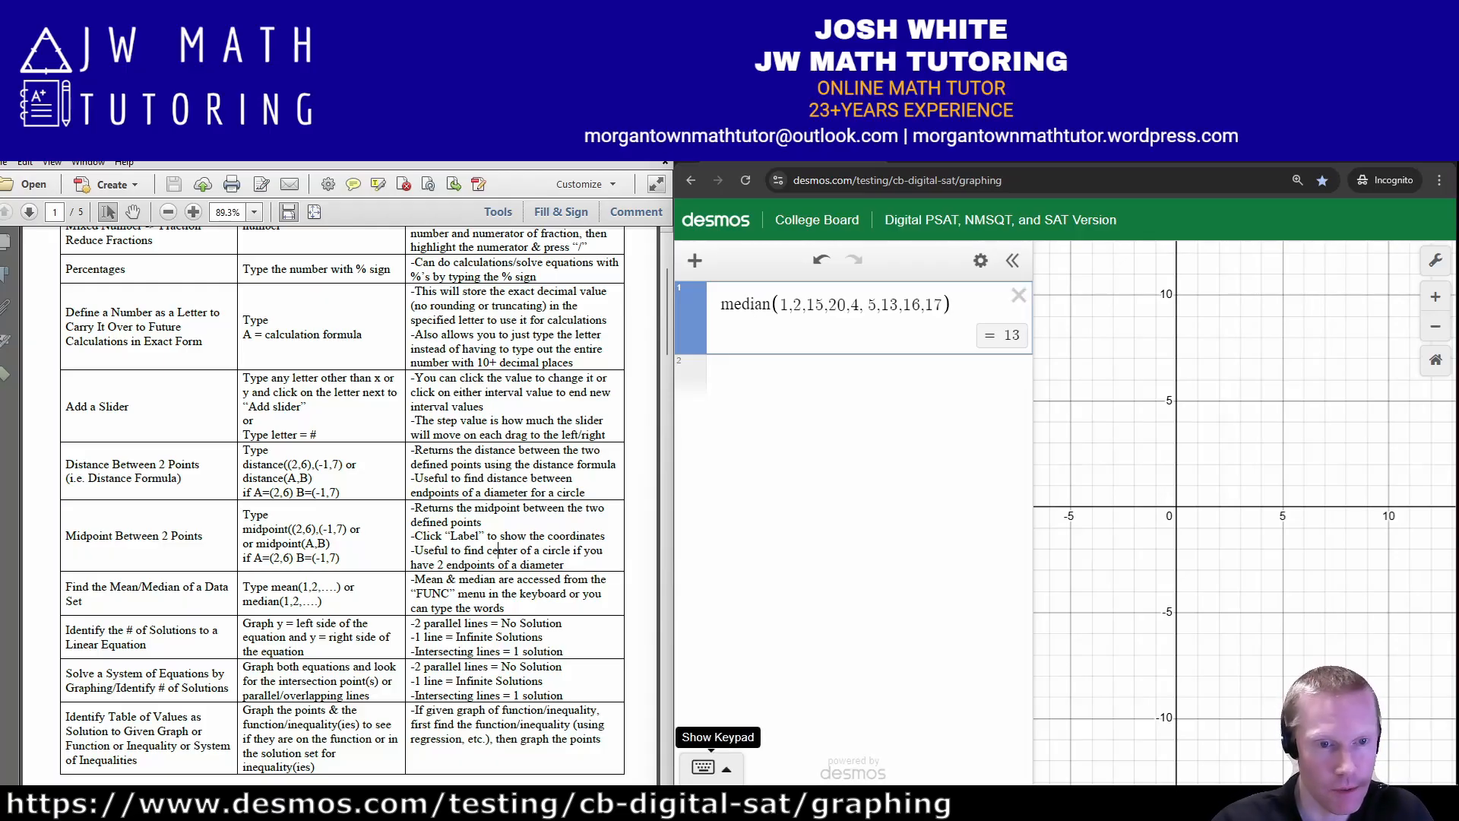
- Look through the on-screen keypad's function list for the mean and median statistics functions, and close the keypad
{"action": "left_click", "coordinate": [703, 767]}
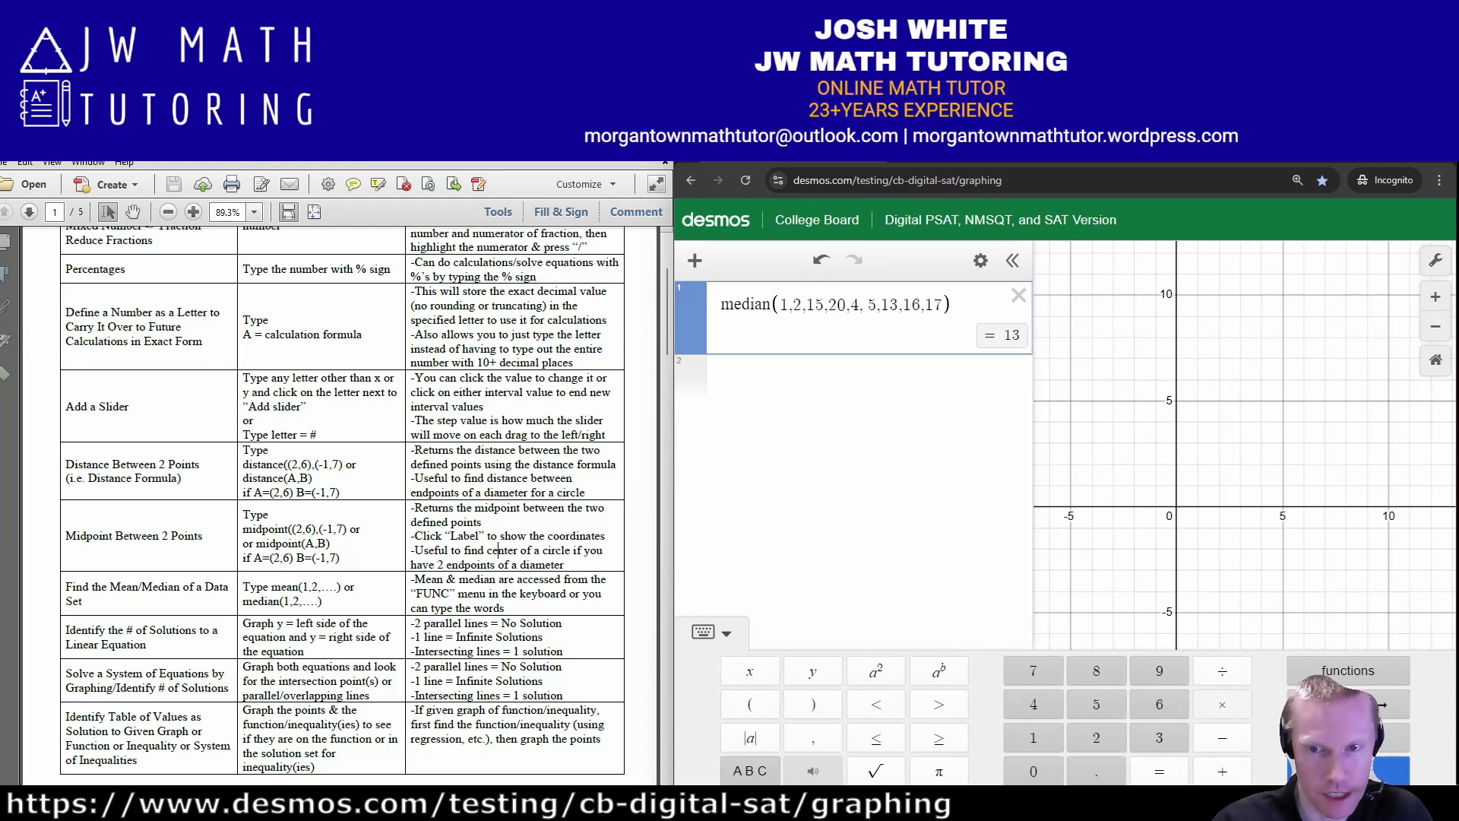
{"action": "left_click", "coordinate": [1347, 670]}
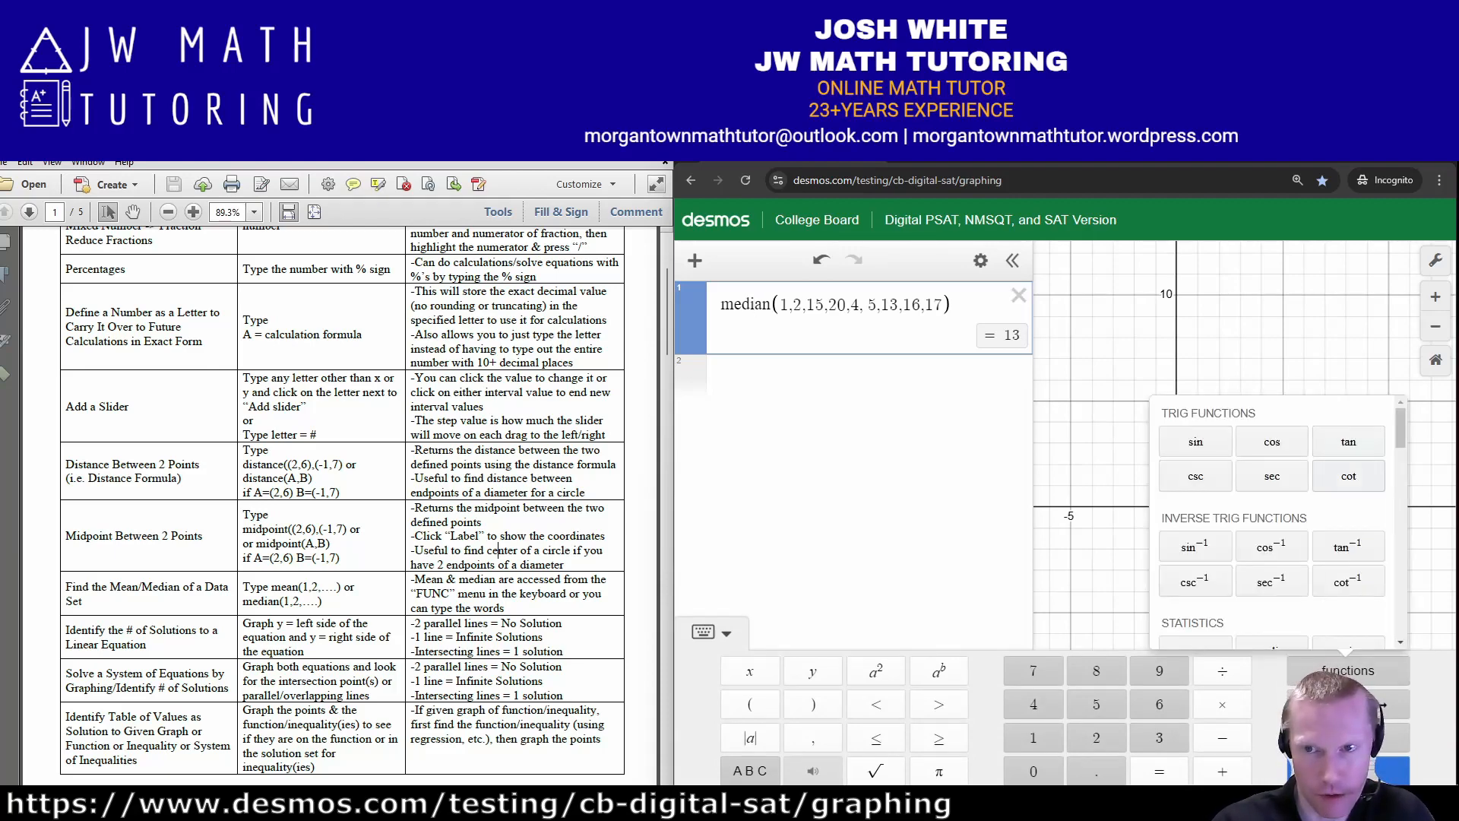
{"action": "scroll", "coordinate": [1277, 525], "scroll_direction": "down", "scroll_amount": 5}
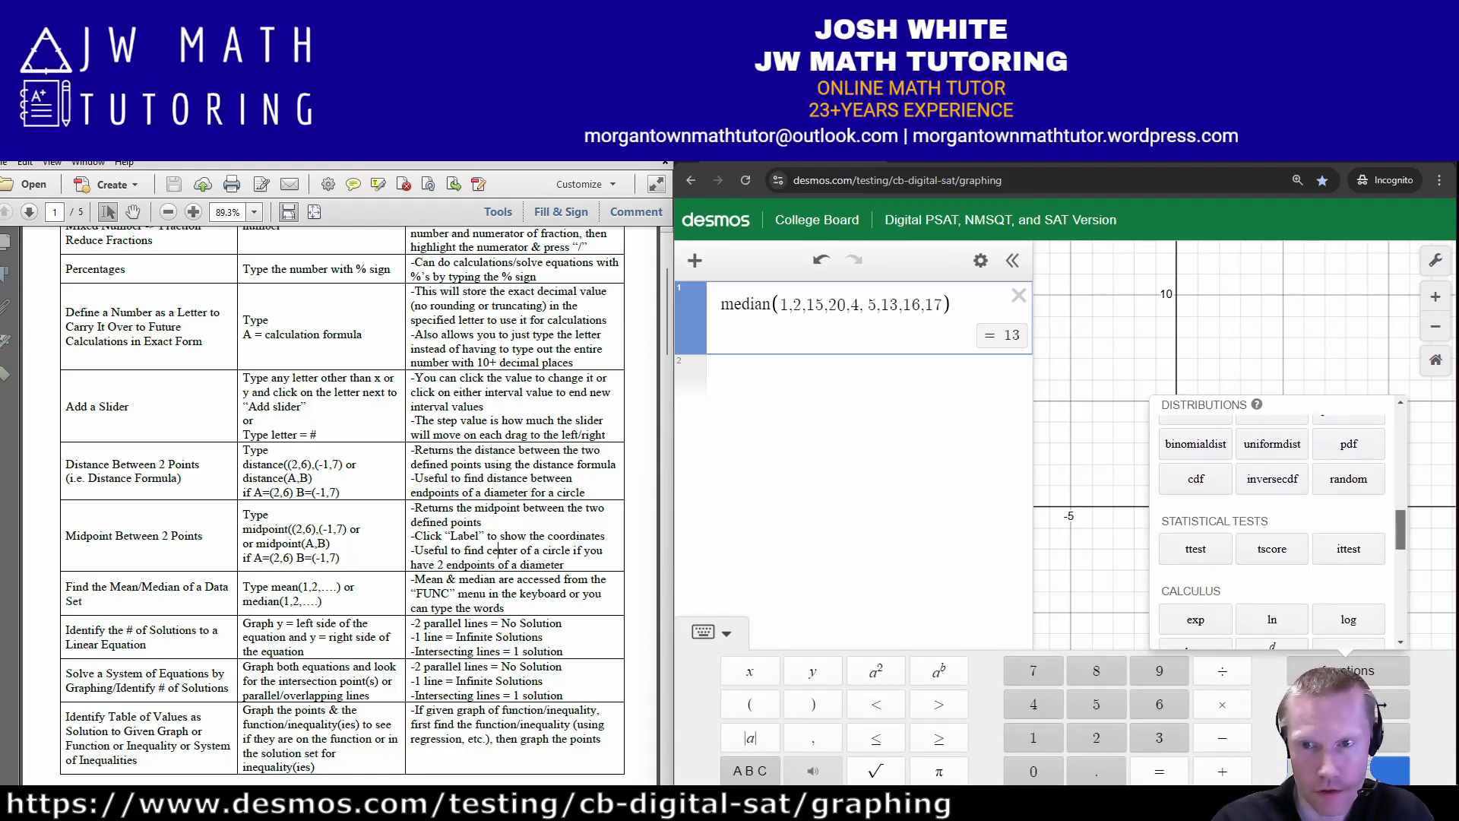
{"action": "scroll", "coordinate": [1277, 525], "scroll_direction": "down", "scroll_amount": 6}
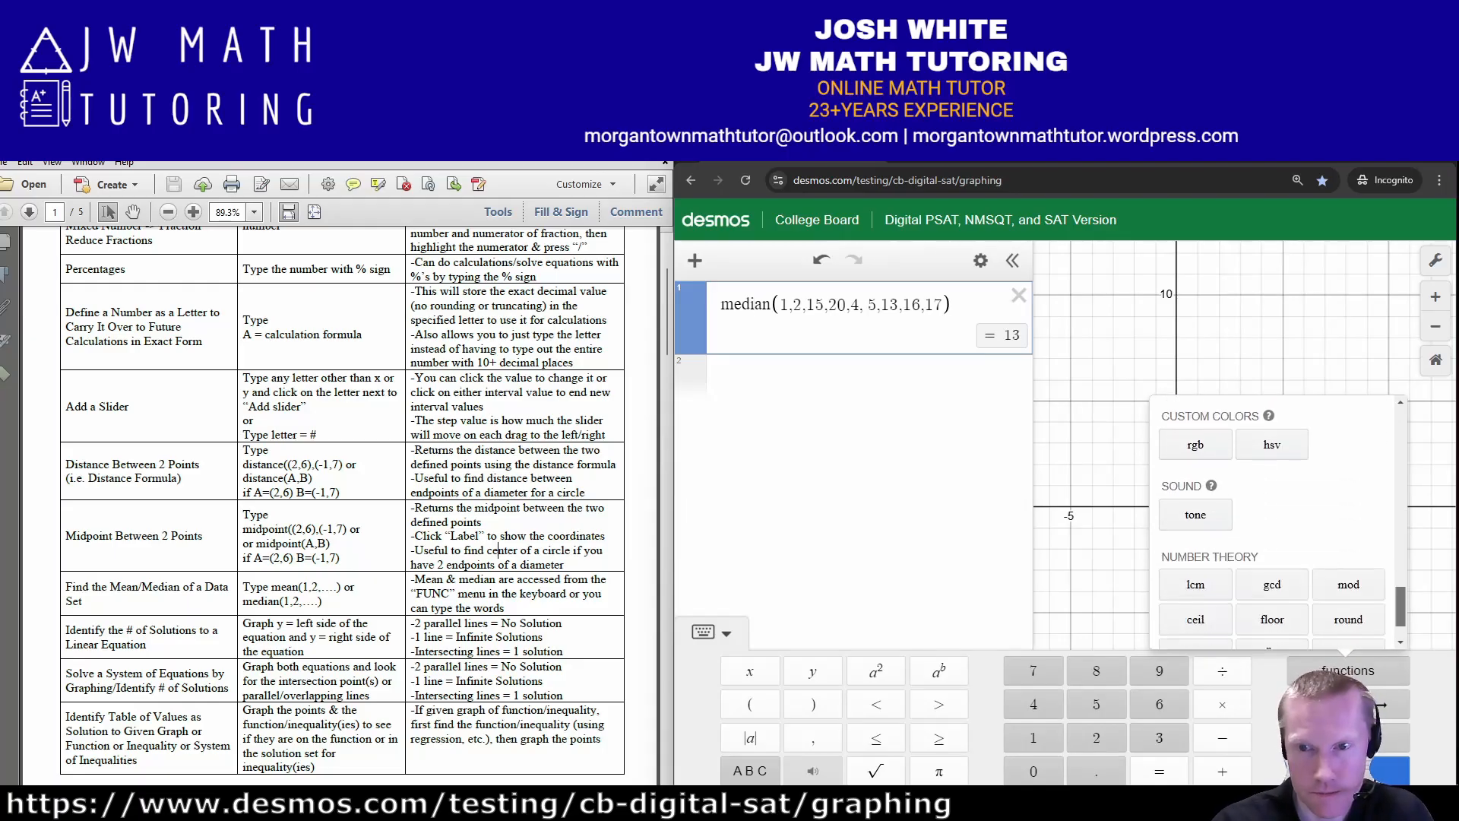
{"action": "scroll", "coordinate": [1277, 524], "scroll_direction": "up", "scroll_amount": 5}
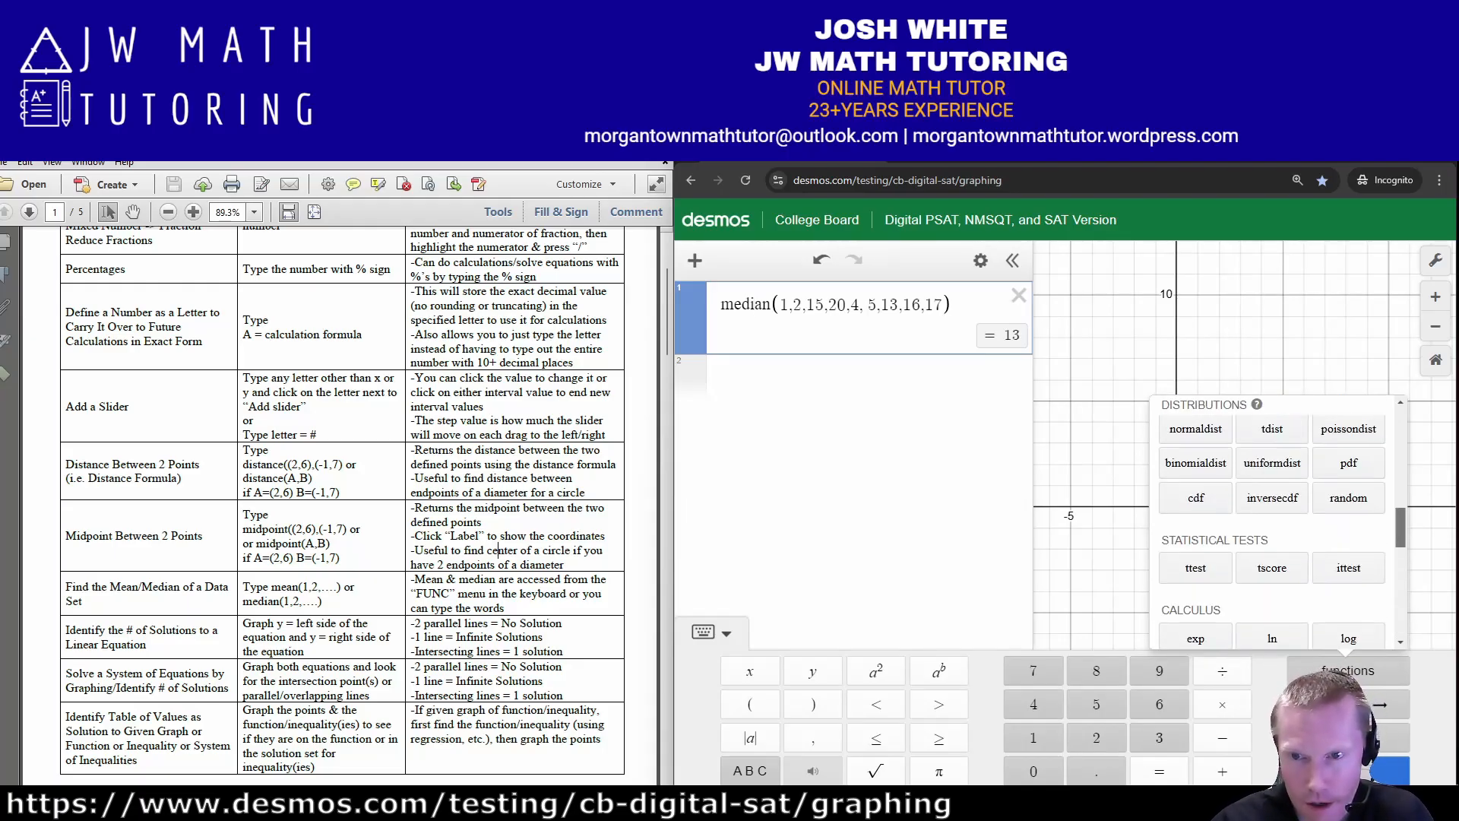
{"action": "scroll", "coordinate": [1277, 525], "scroll_direction": "up", "scroll_amount": 5}
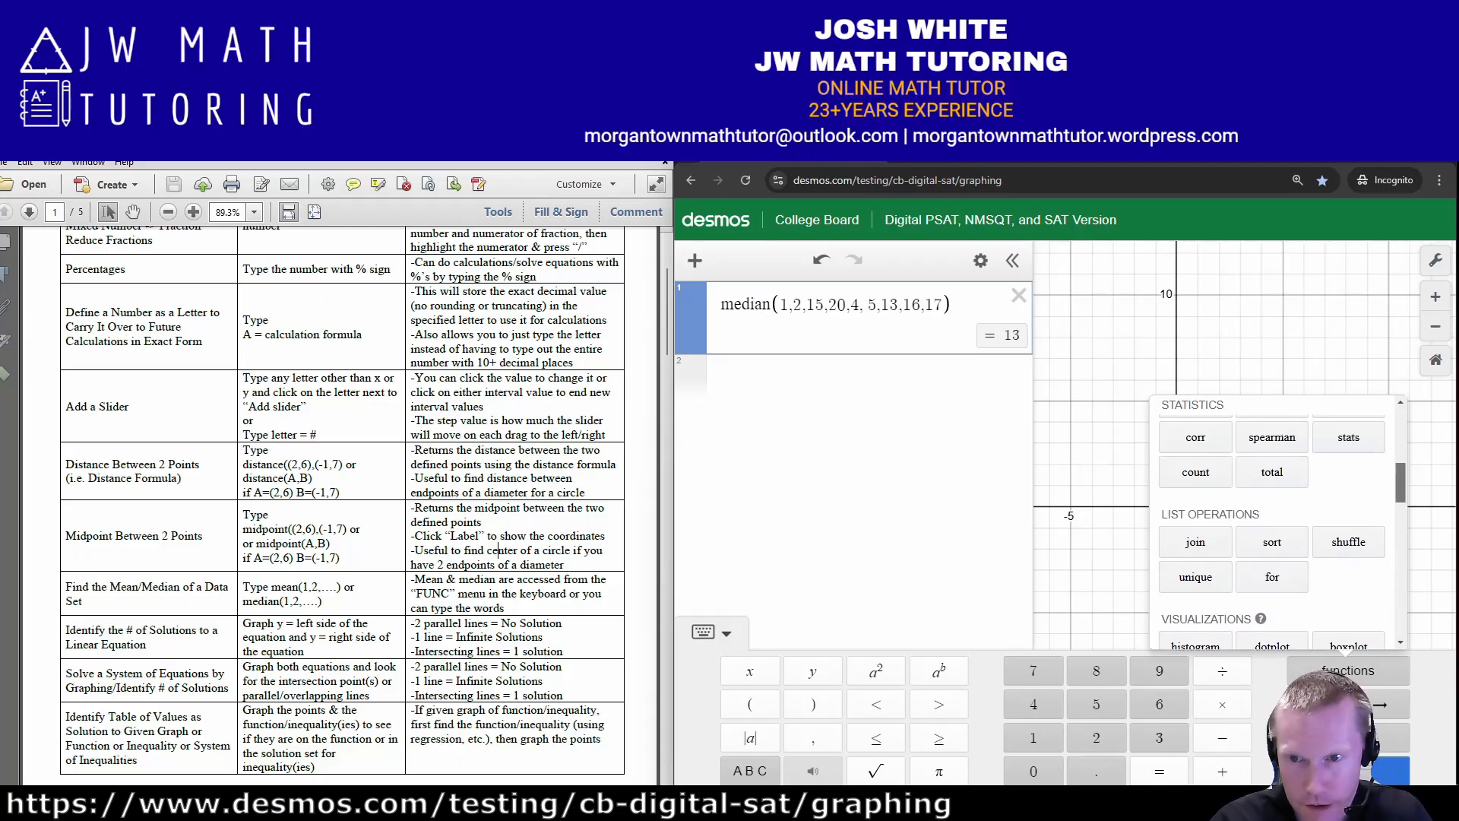
{"action": "scroll", "coordinate": [1277, 525], "scroll_direction": "up", "scroll_amount": 3}
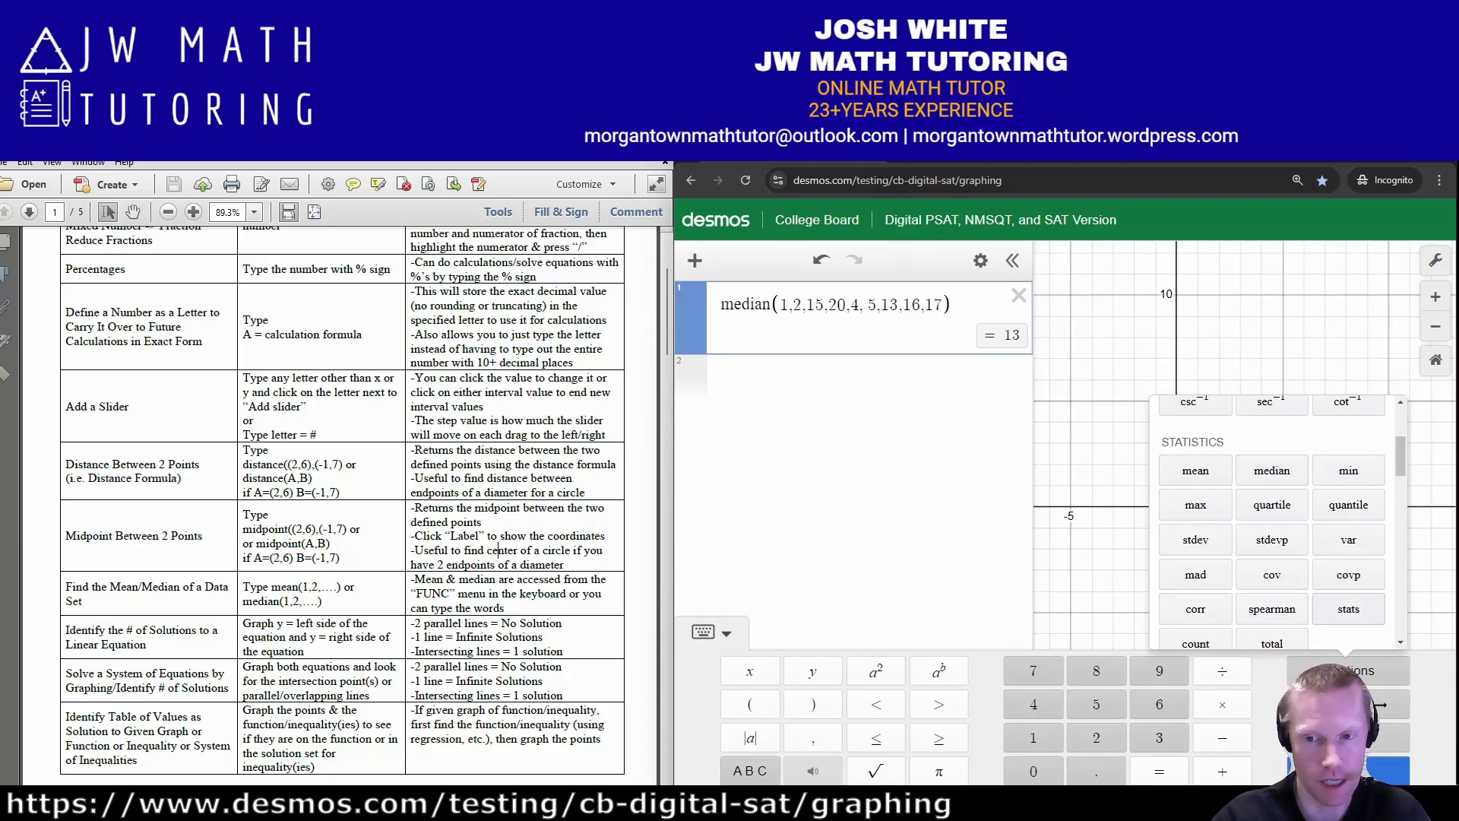
{"action": "left_click", "coordinate": [1349, 671]}
{"action": "left_click", "coordinate": [711, 632]}
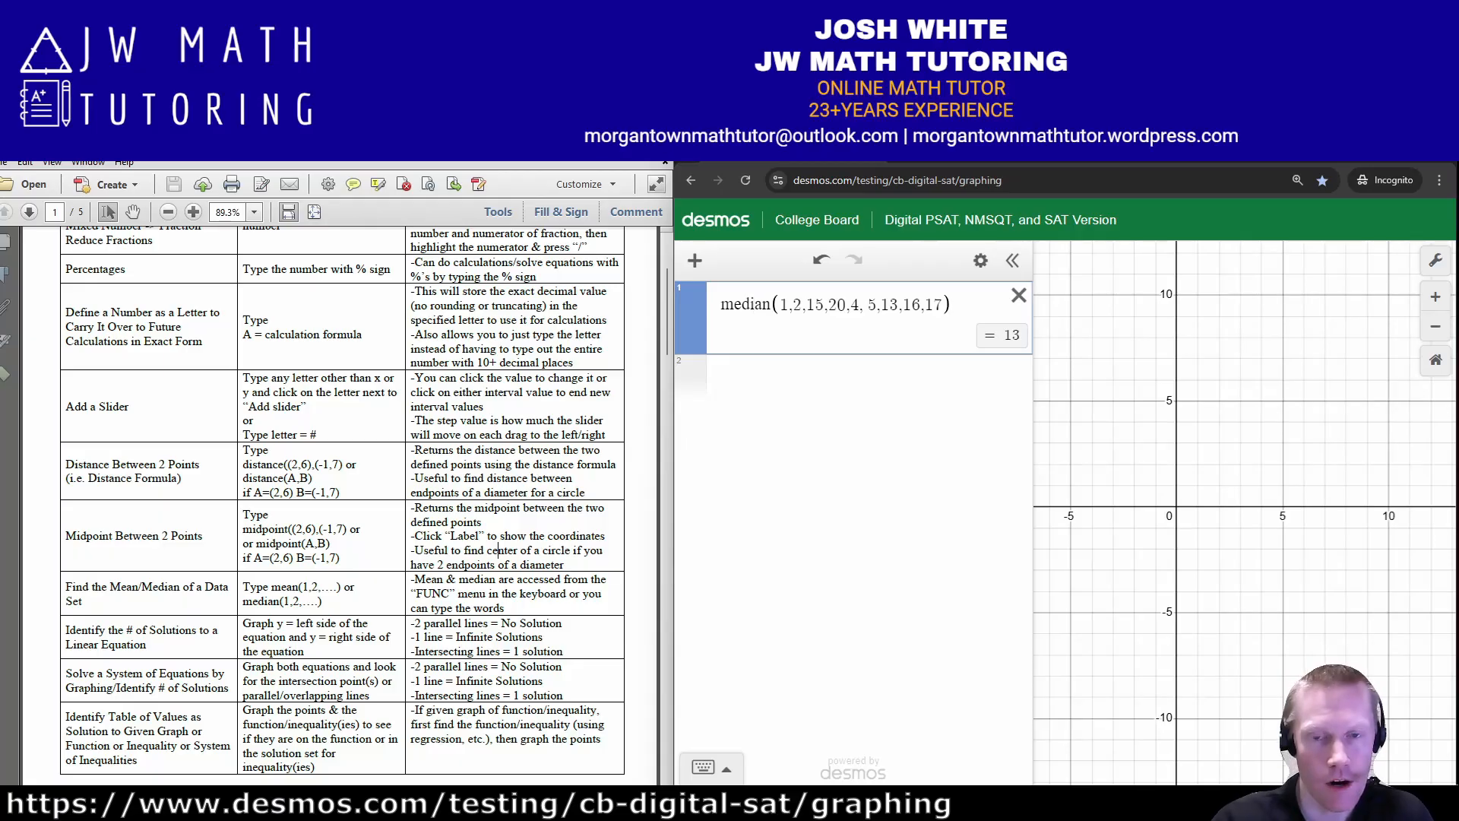
- Clear the median expression and switch from the instruction sheet to the OneNote page with the Ultimate Desmos Guide practice problems
{"action": "key", "text": "ctrl+a"}
{"action": "key", "text": "BackSpace"}
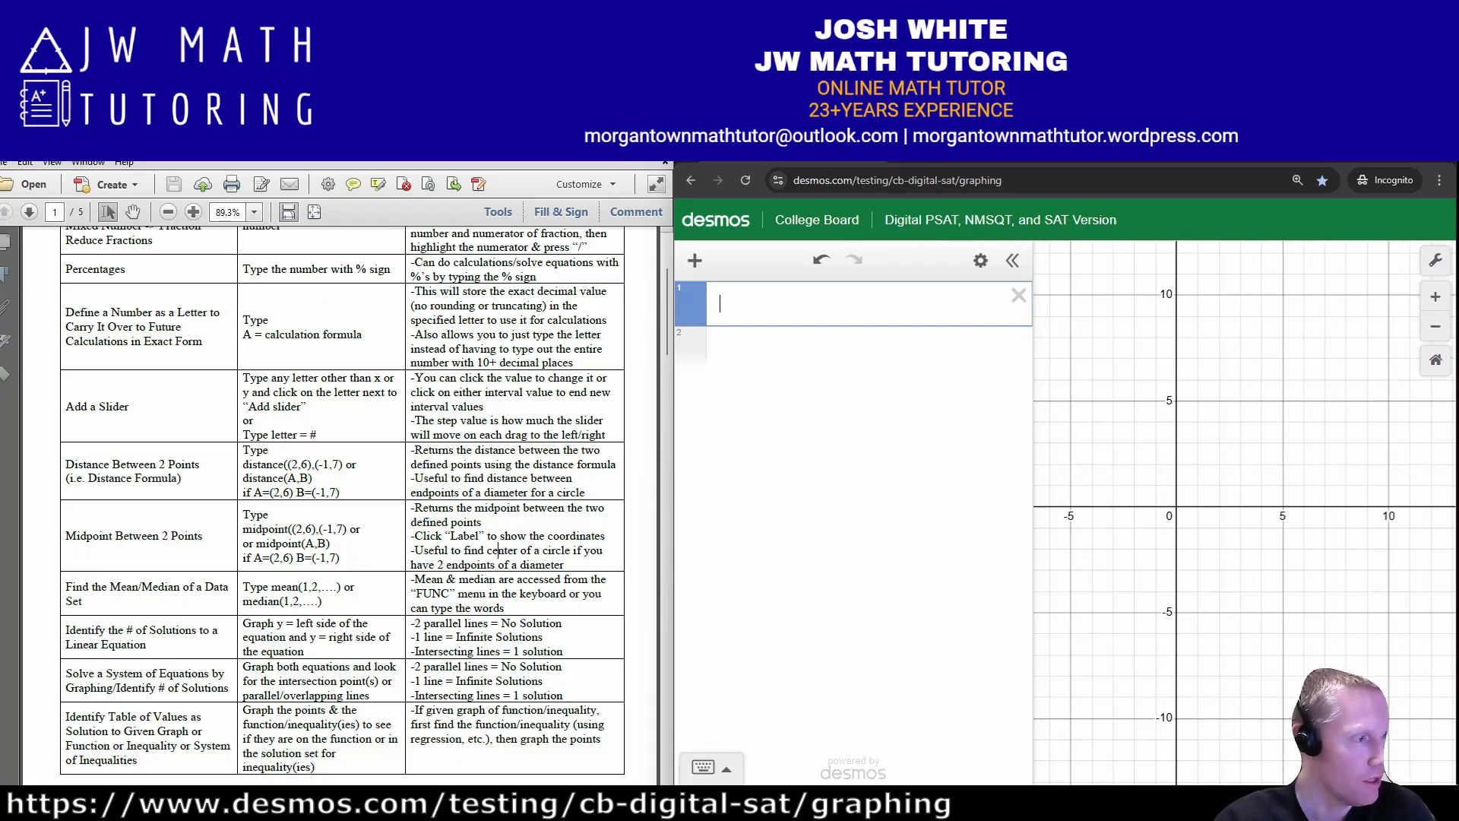
{"action": "key", "text": "alt+Tab"}
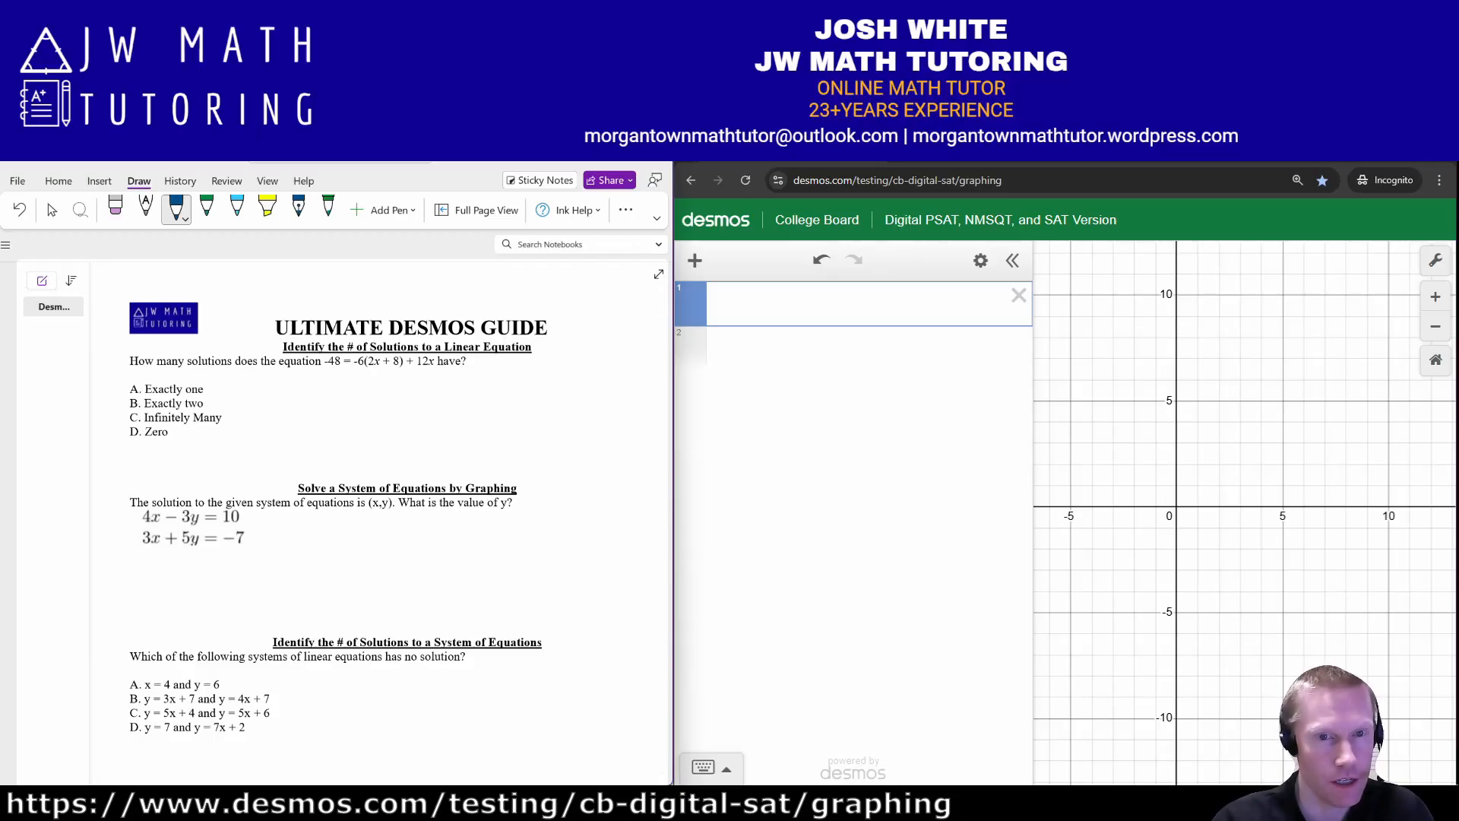
- Enter the first practice problem's equation, −48 = −6(2x+8)+12x, in the first expression
{"action": "type", "text": "-48"}
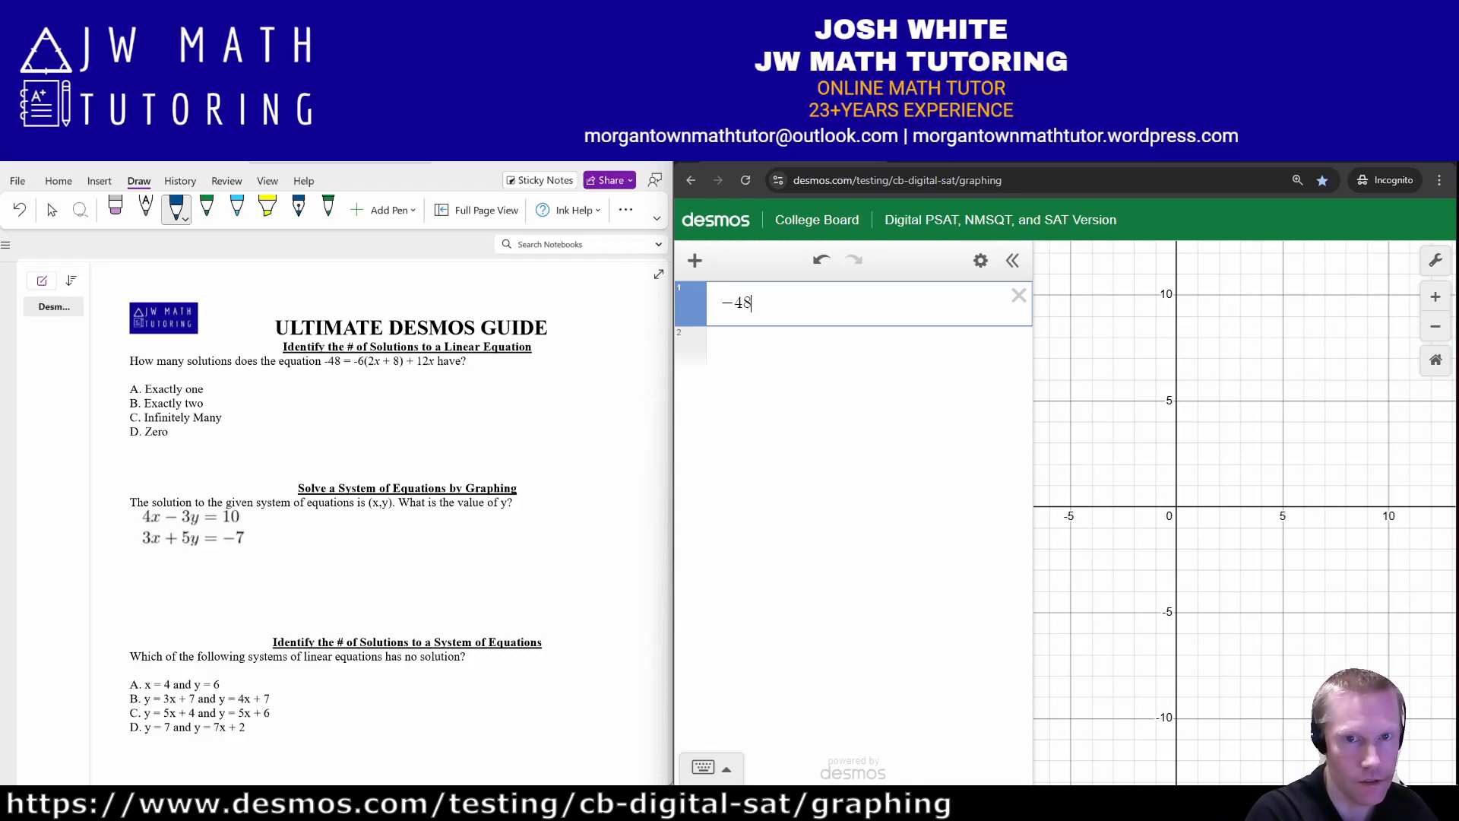
{"action": "type", "text": " = "}
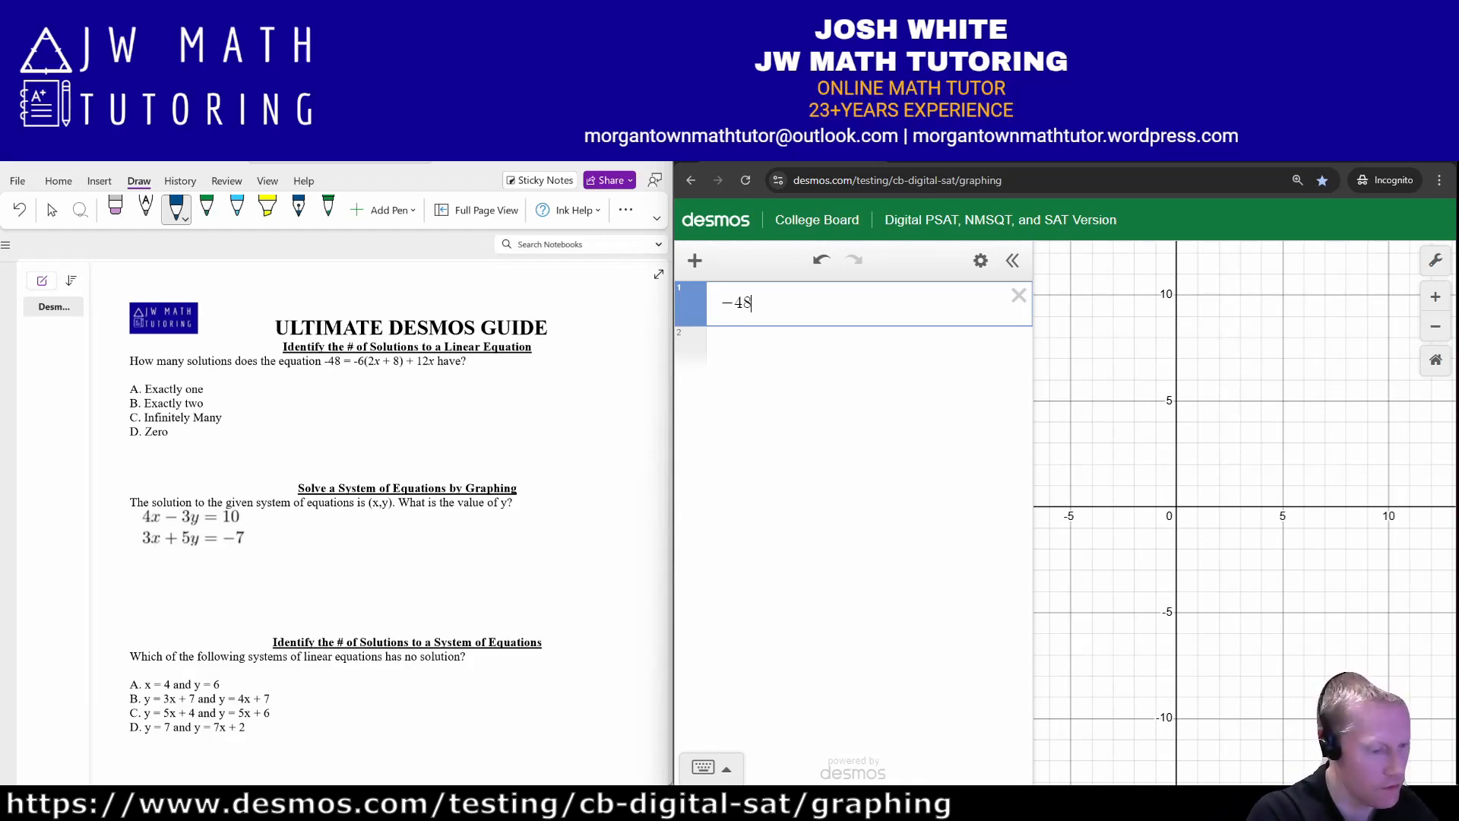
{"action": "type", "text": "-6(2x+8"}
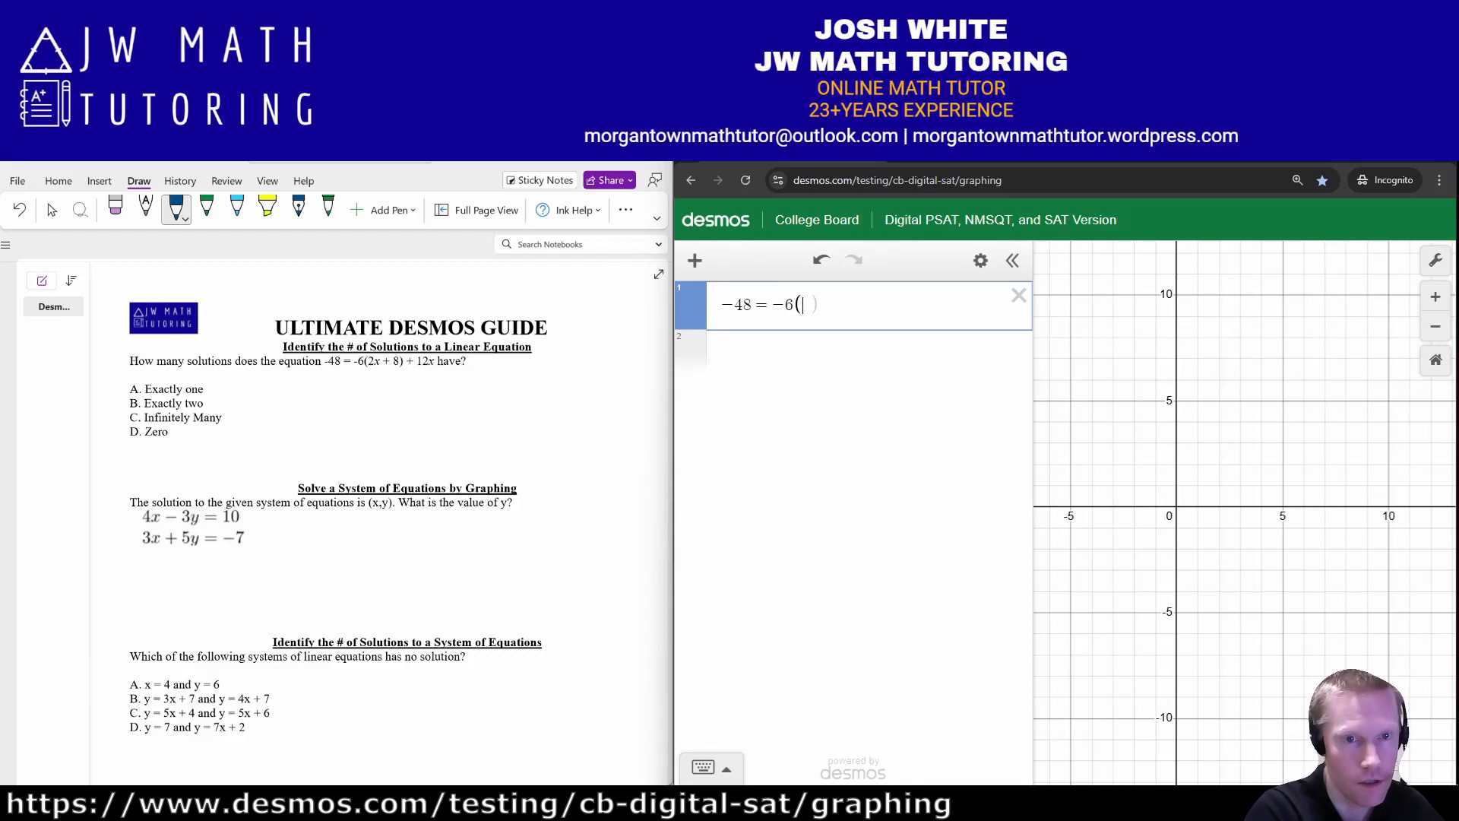
{"action": "type", "text": ")+12x"}
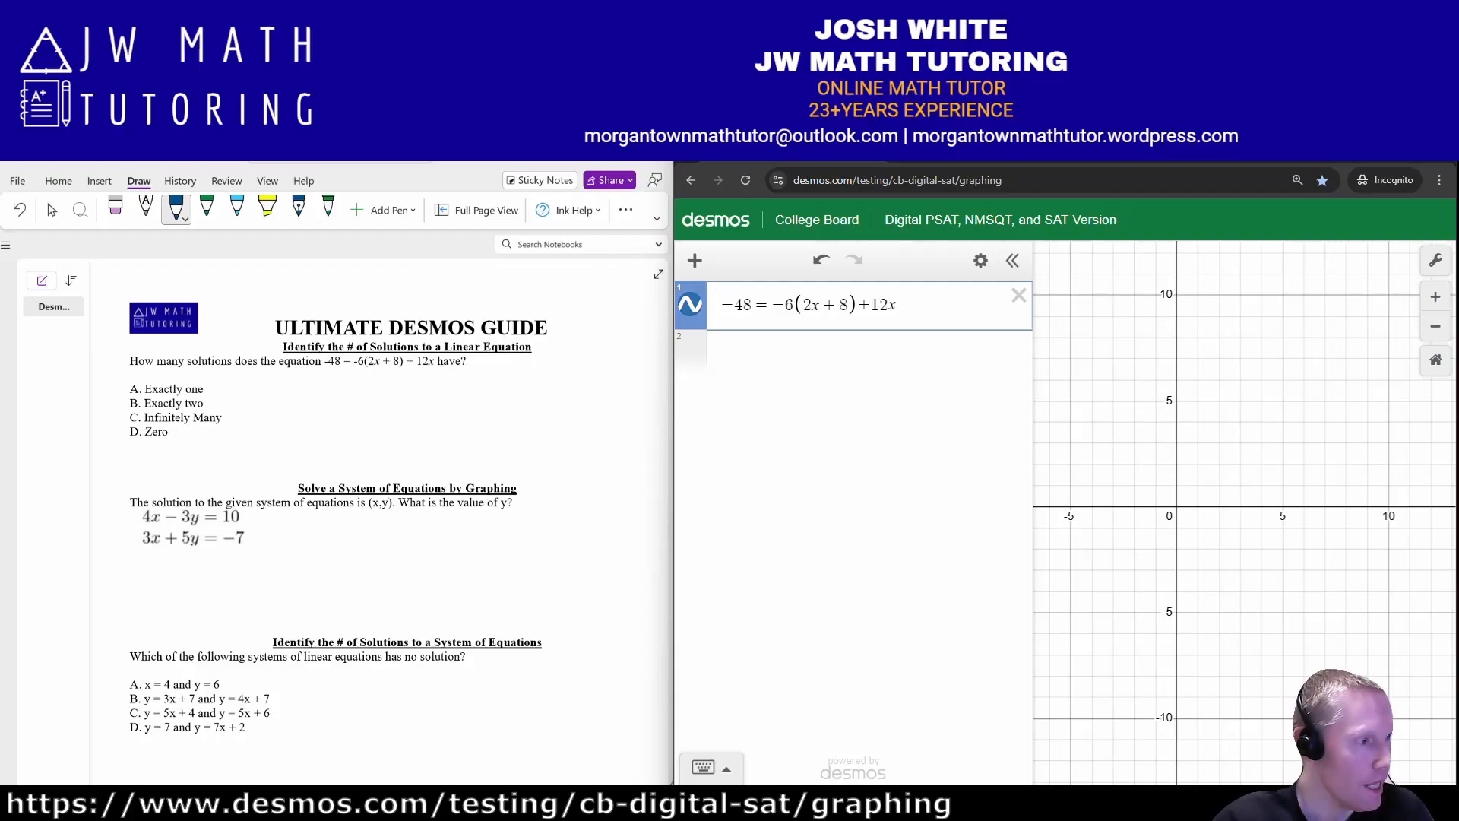
- Review the instruction sheet's method for identifying the number of solutions to a linear equation, comparing it with the practice problem and the graph
{"action": "key", "text": "alt+Tab"}
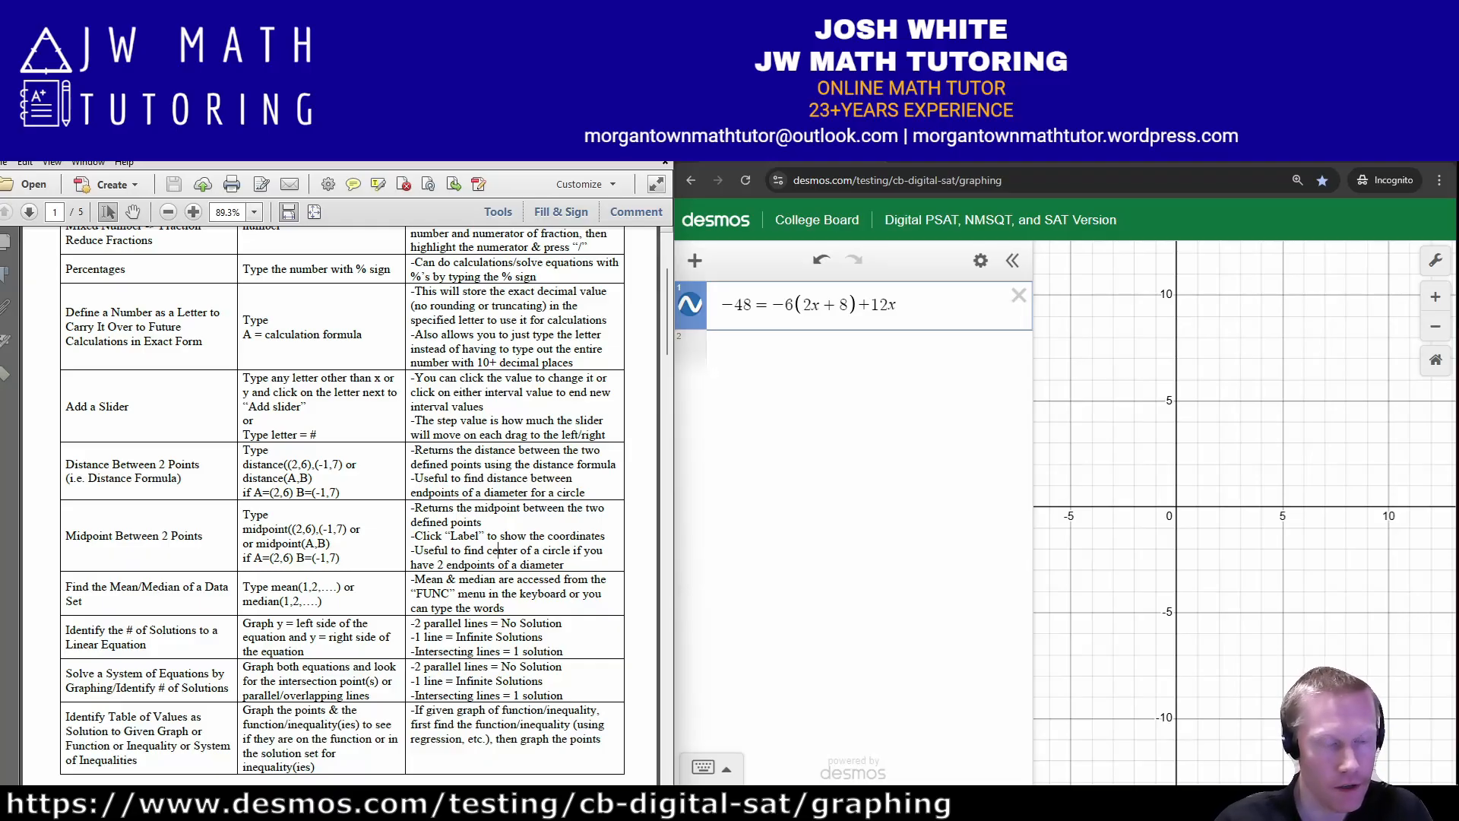
{"action": "left_click_drag", "start_coordinate": [1201, 533], "coordinate": [1269, 515]}
{"action": "left_click", "coordinate": [1436, 327]}
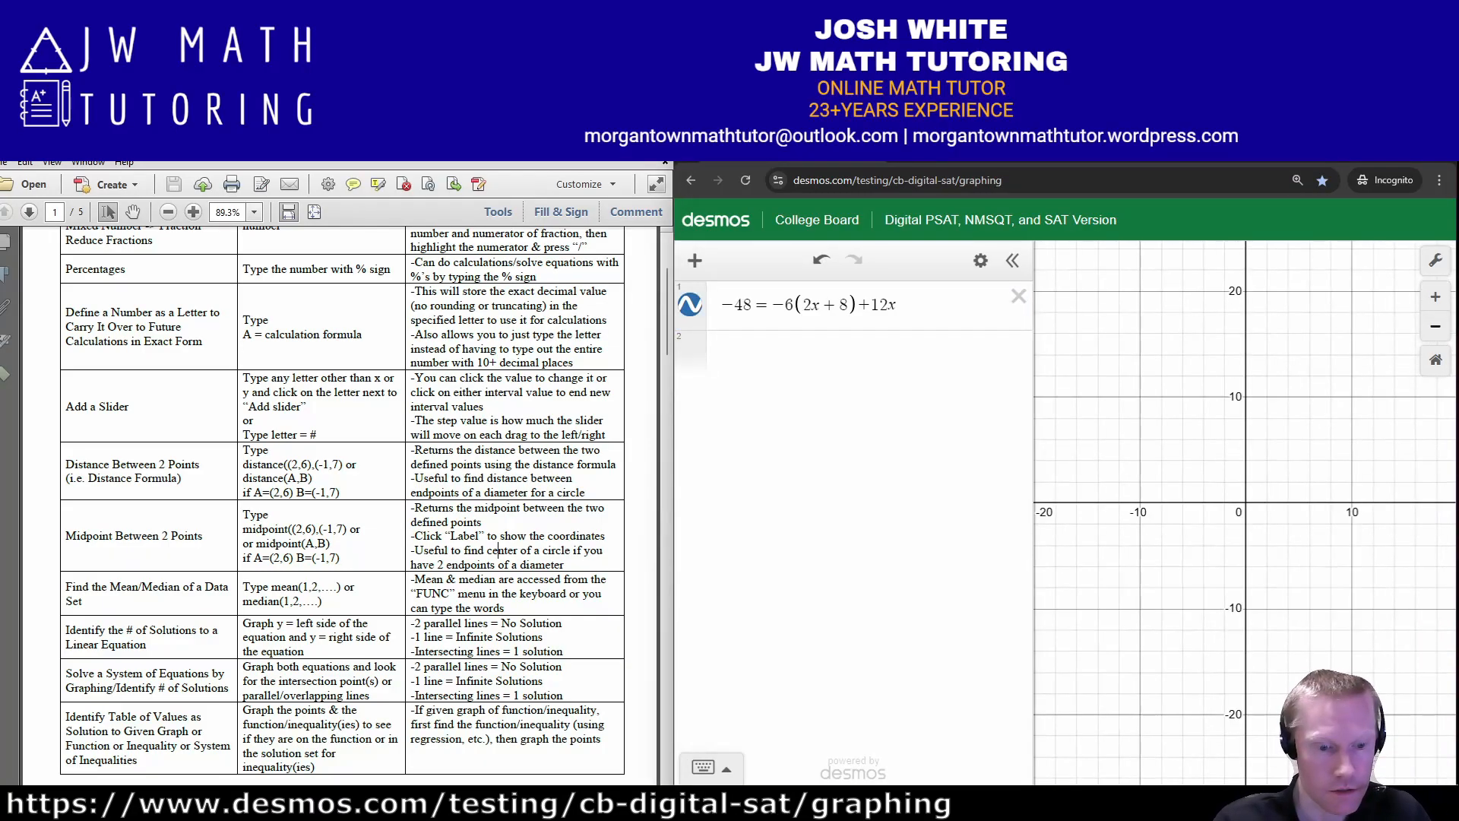
{"action": "left_click", "coordinate": [1436, 327]}
{"action": "left_click_drag", "start_coordinate": [1231, 486], "coordinate": [1236, 519]}
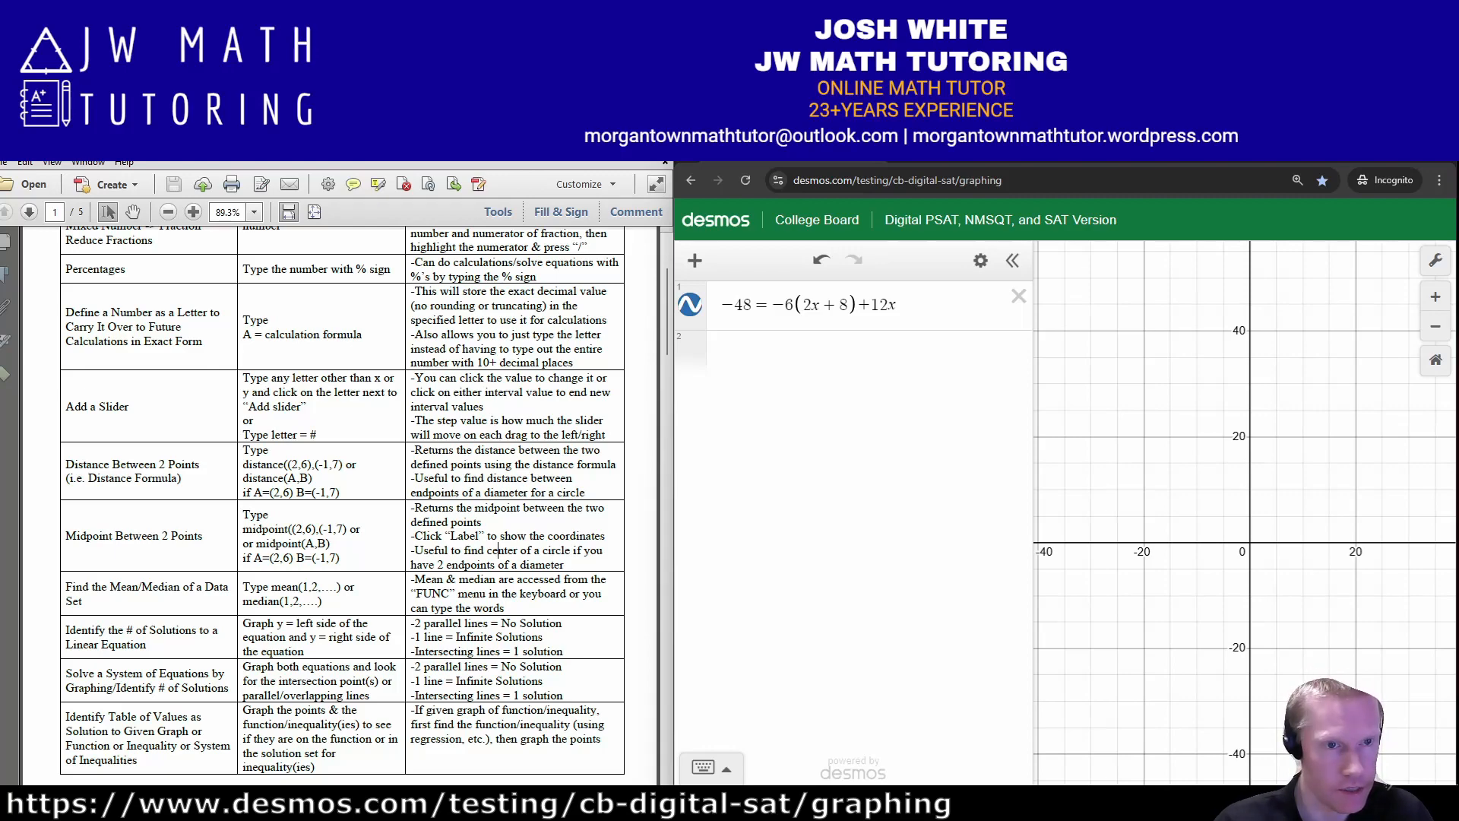
{"action": "left_click_drag", "start_coordinate": [349, 667], "coordinate": [304, 651]}
{"action": "left_click", "coordinate": [286, 638]}
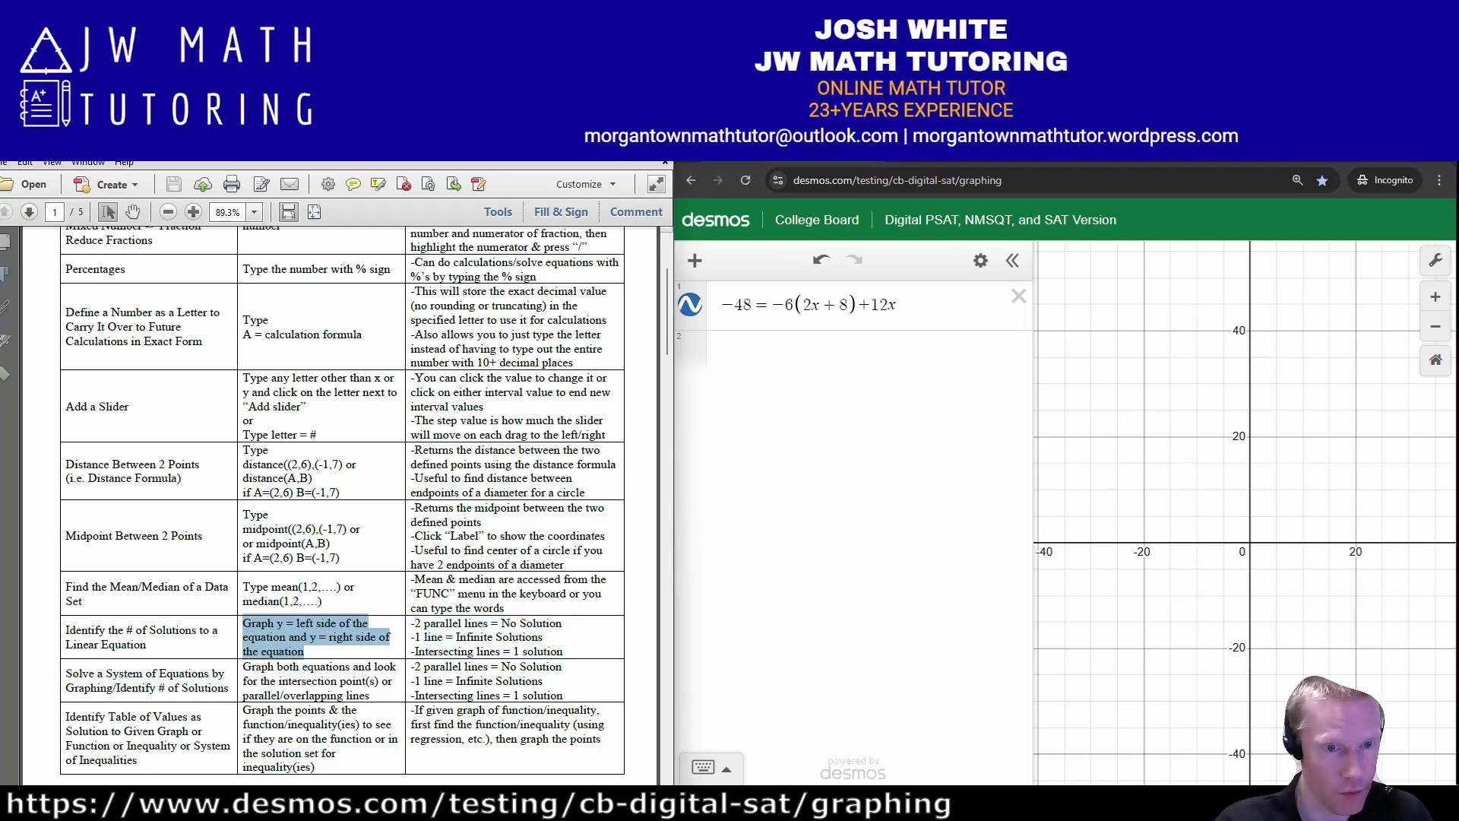
{"action": "left_click", "coordinate": [328, 637]}
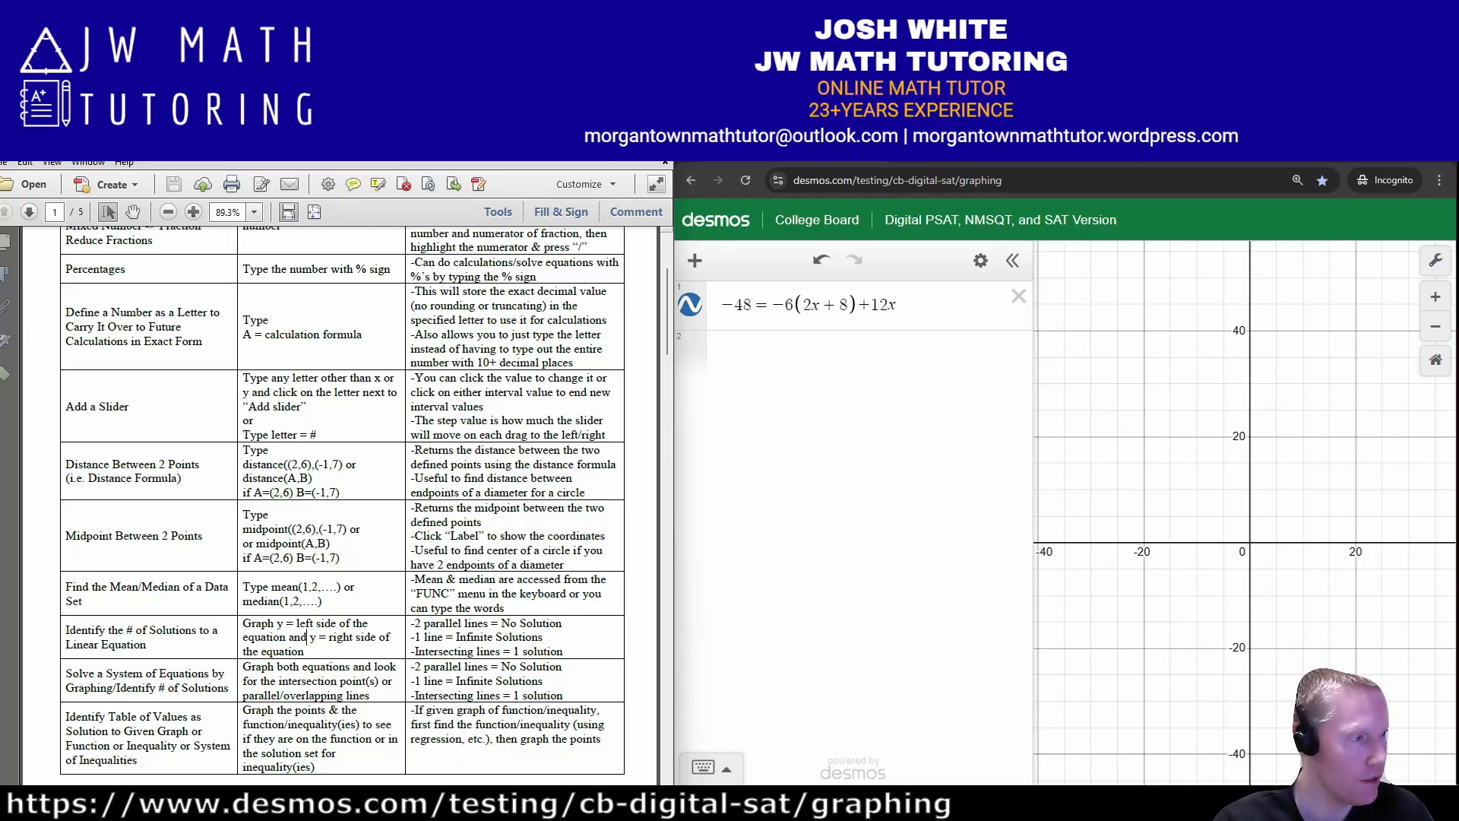
{"action": "key", "text": "alt+Tab"}
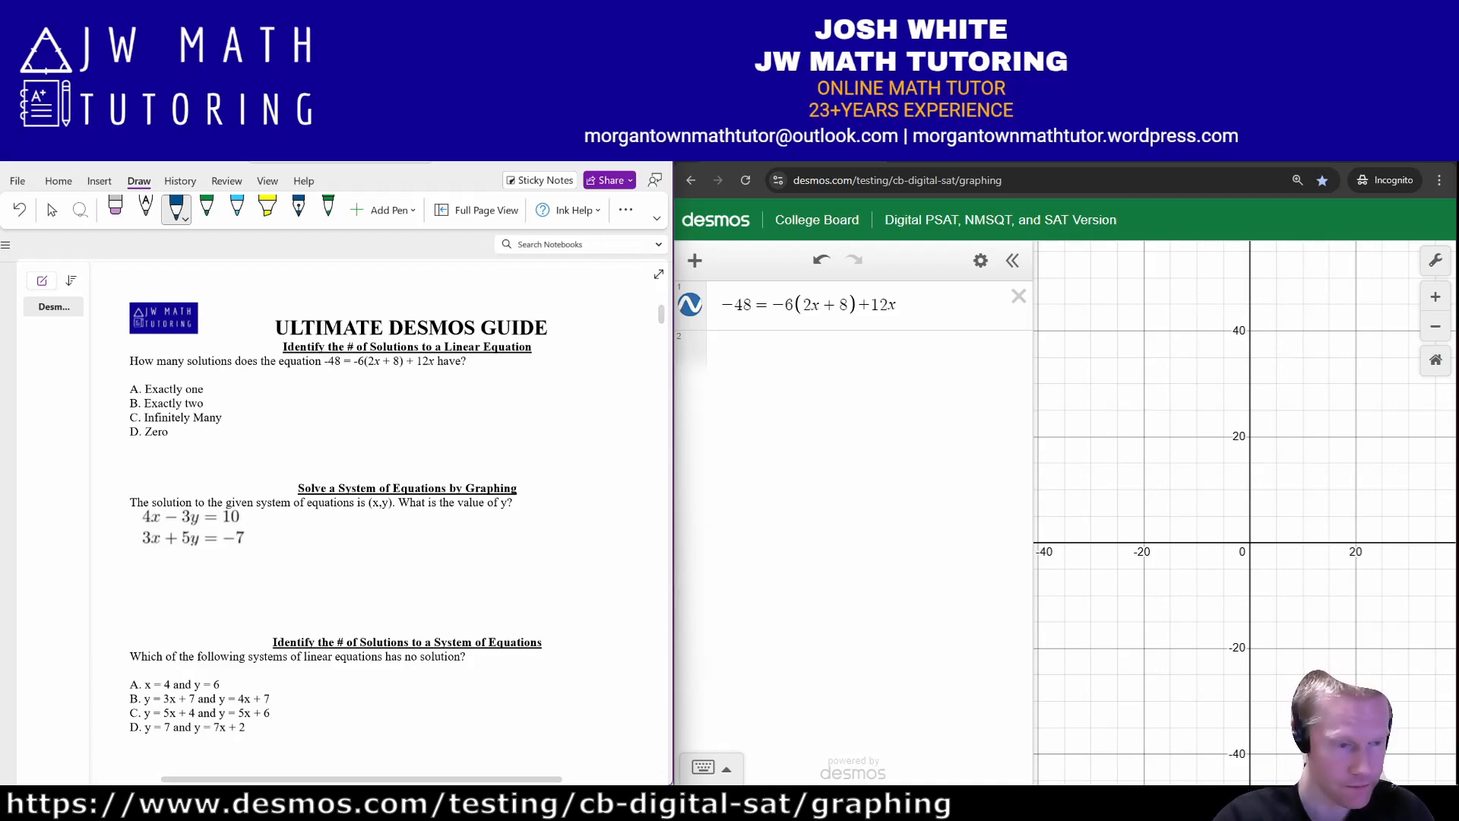
{"action": "key", "text": "alt+Tab"}
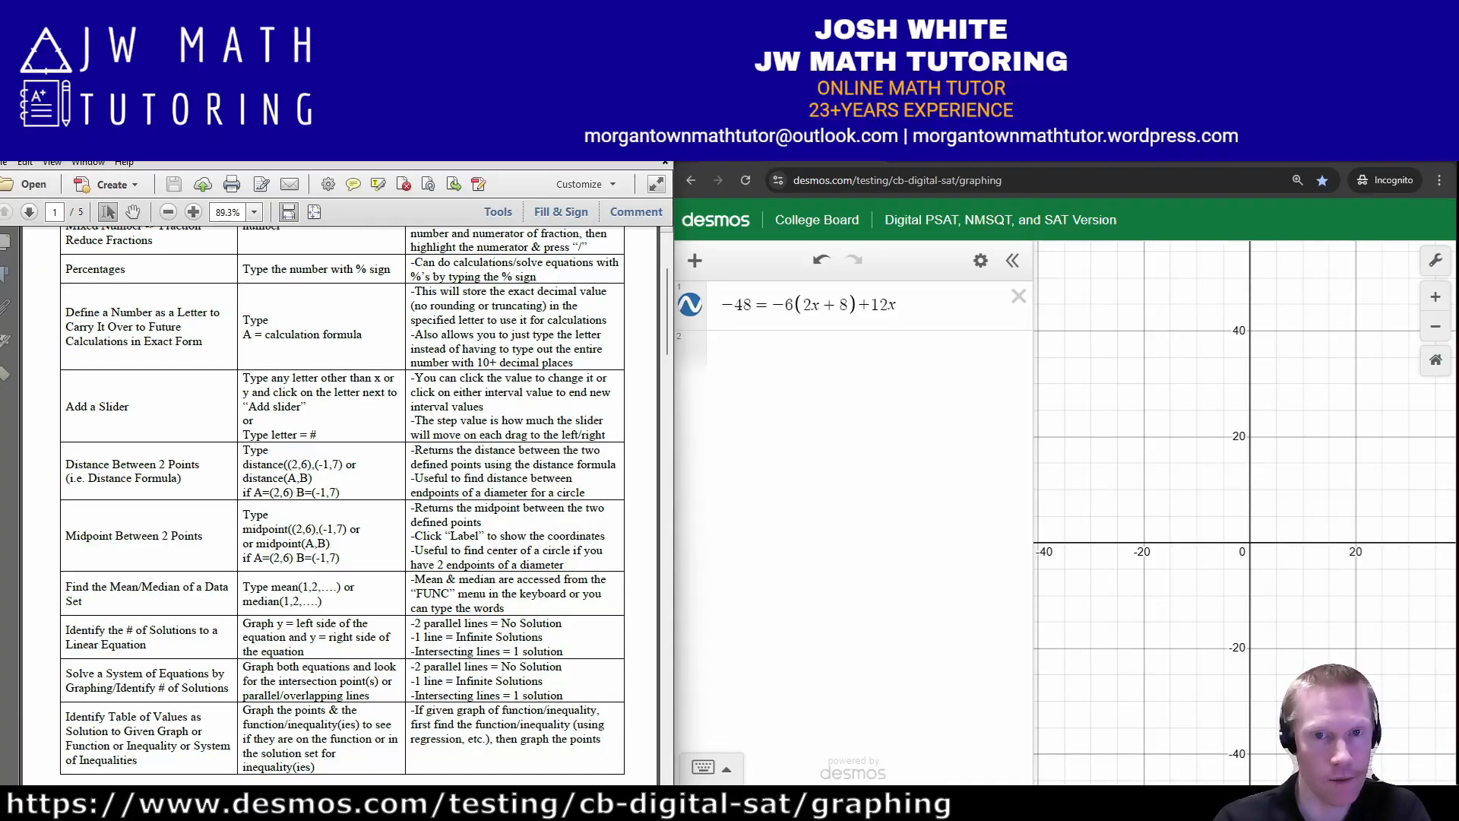
{"action": "key", "text": "alt+Tab"}
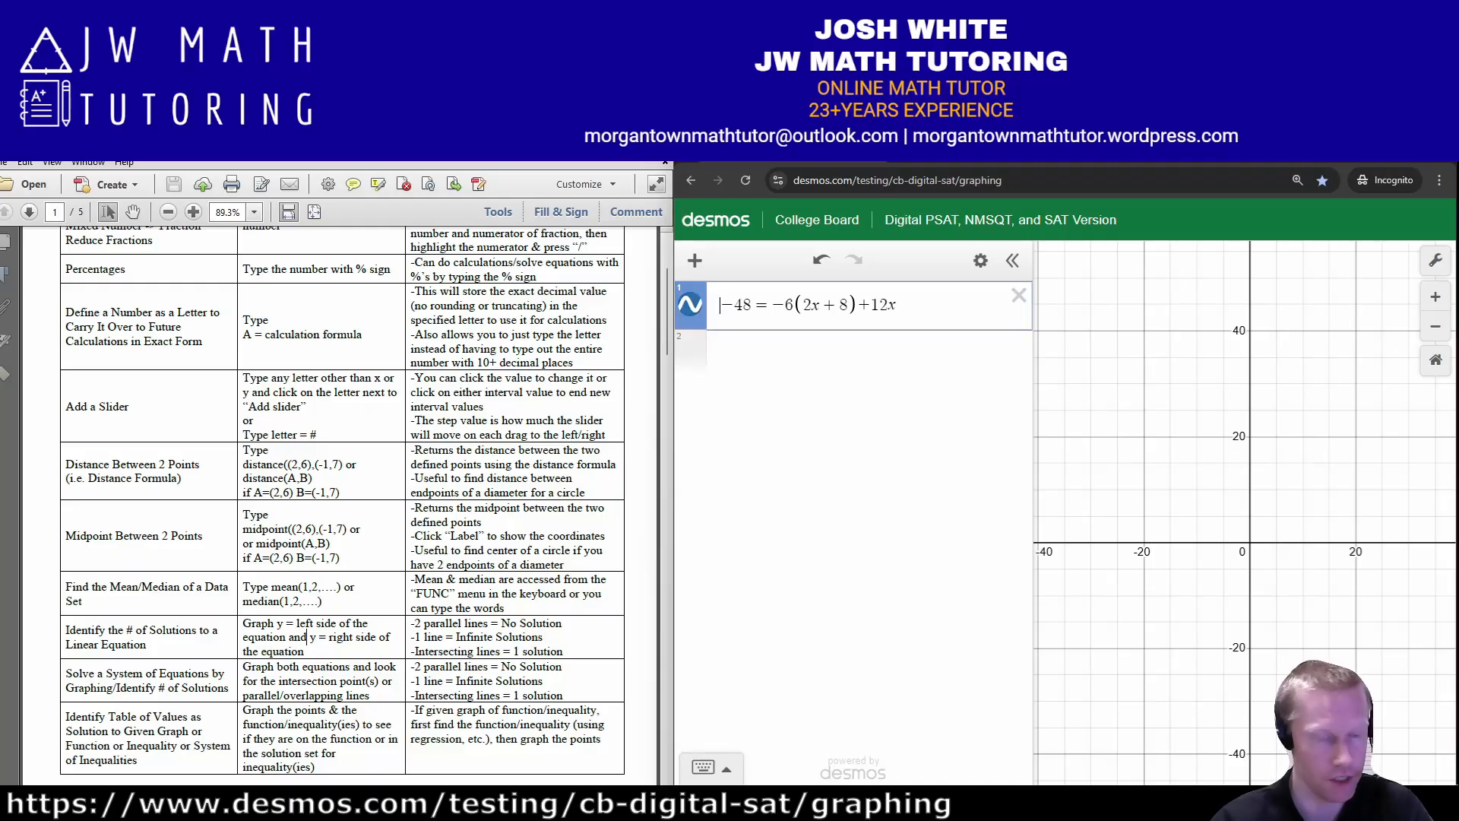
- Prefix the first expression with y = and enter the equation's right side as y = −6(2x+8)+12x in the second expression
{"action": "type", "text": "y="}
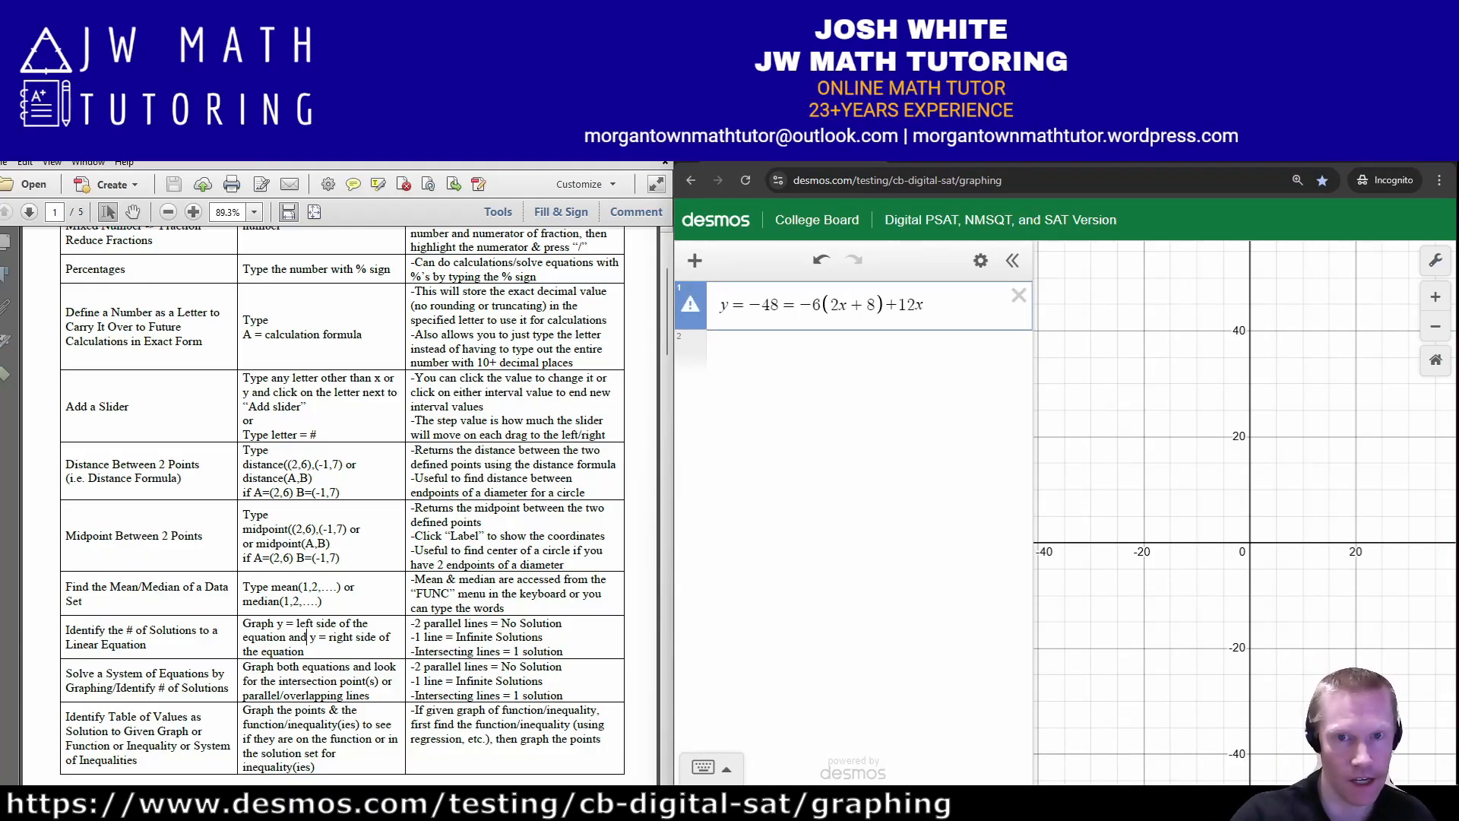
{"action": "key", "text": "Return"}
{"action": "type", "text": "y"}
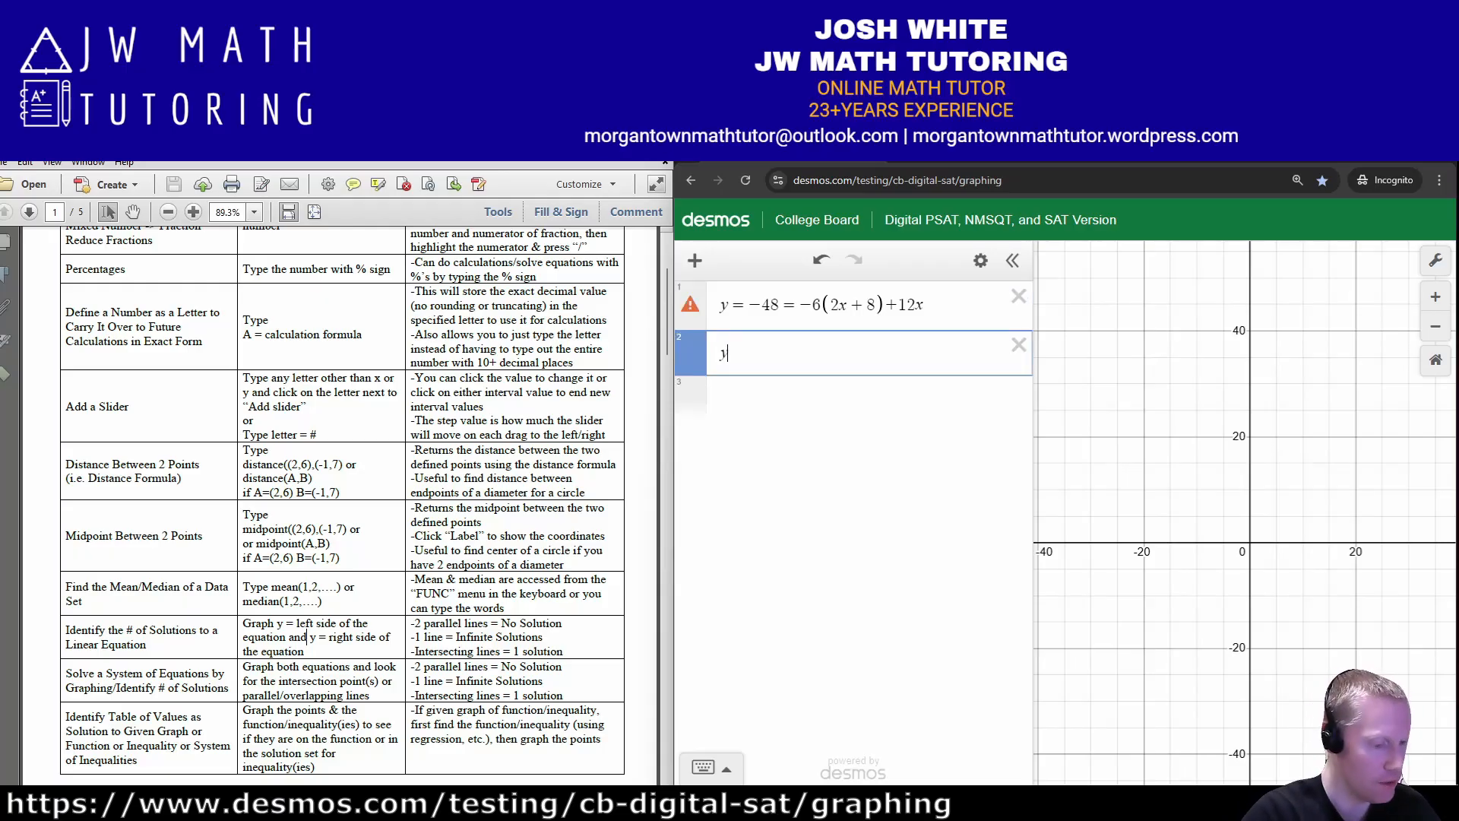
{"action": "type", "text": "=-6(2x+"}
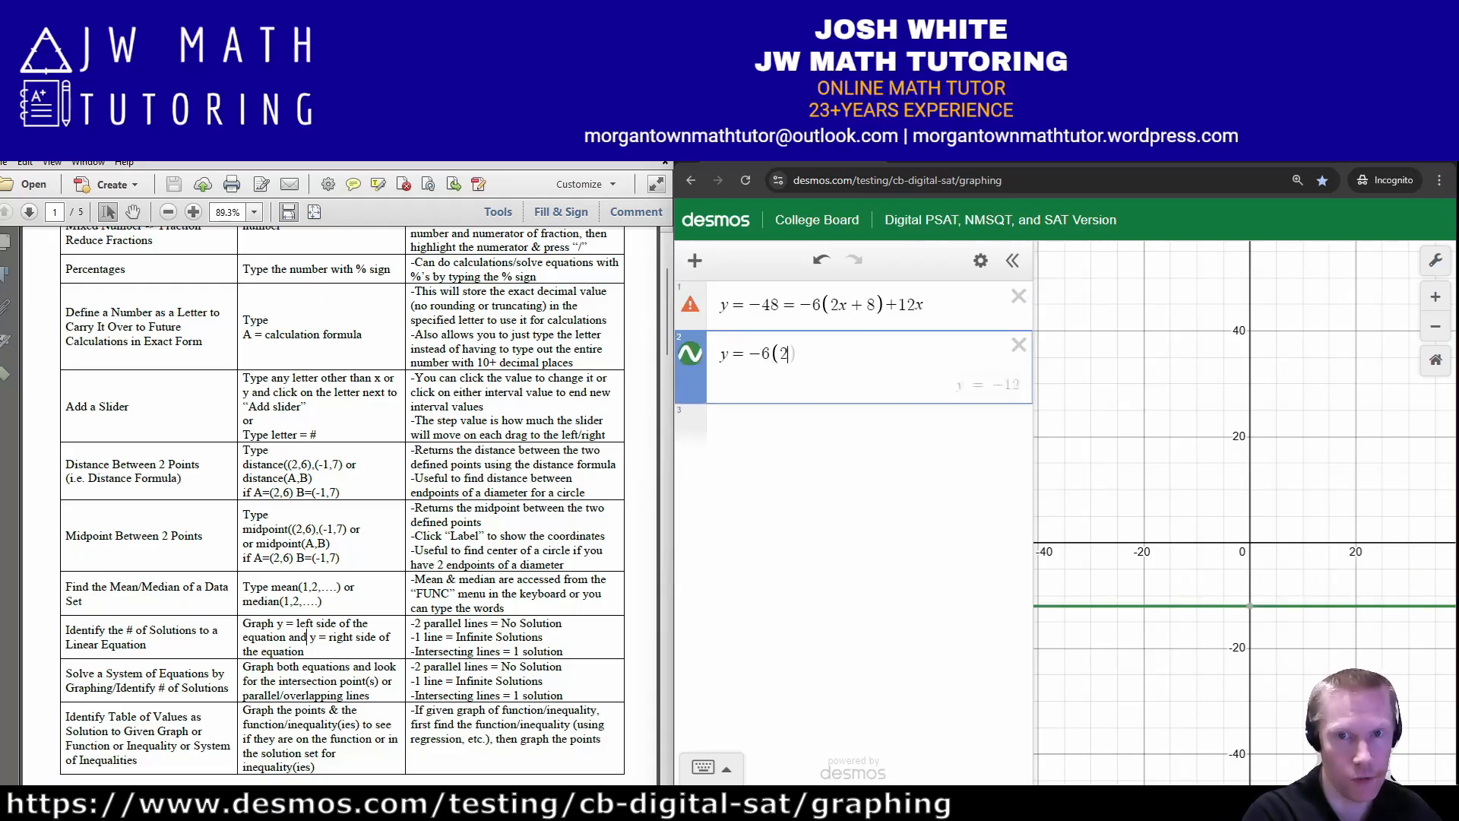
{"action": "type", "text": "8)+12x"}
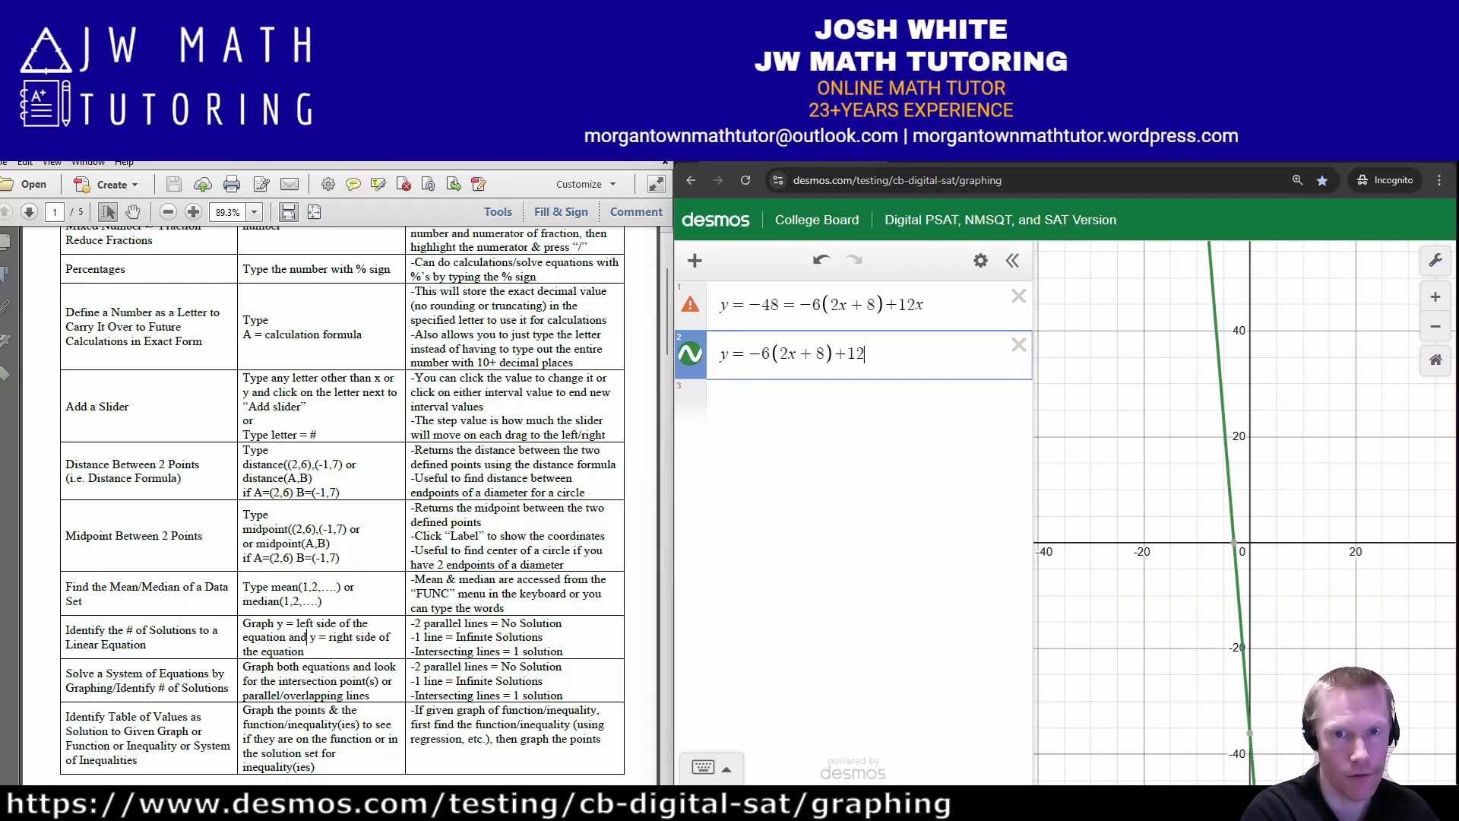
- Trim the first expression to the equation's left side only, y = −48
{"action": "key", "text": "Up"}
{"action": "key", "text": "BackSpace"}
{"action": "key", "text": "BackSpace"}
{"action": "key", "text": "BackSpace"}
{"action": "key", "text": "BackSpace"}
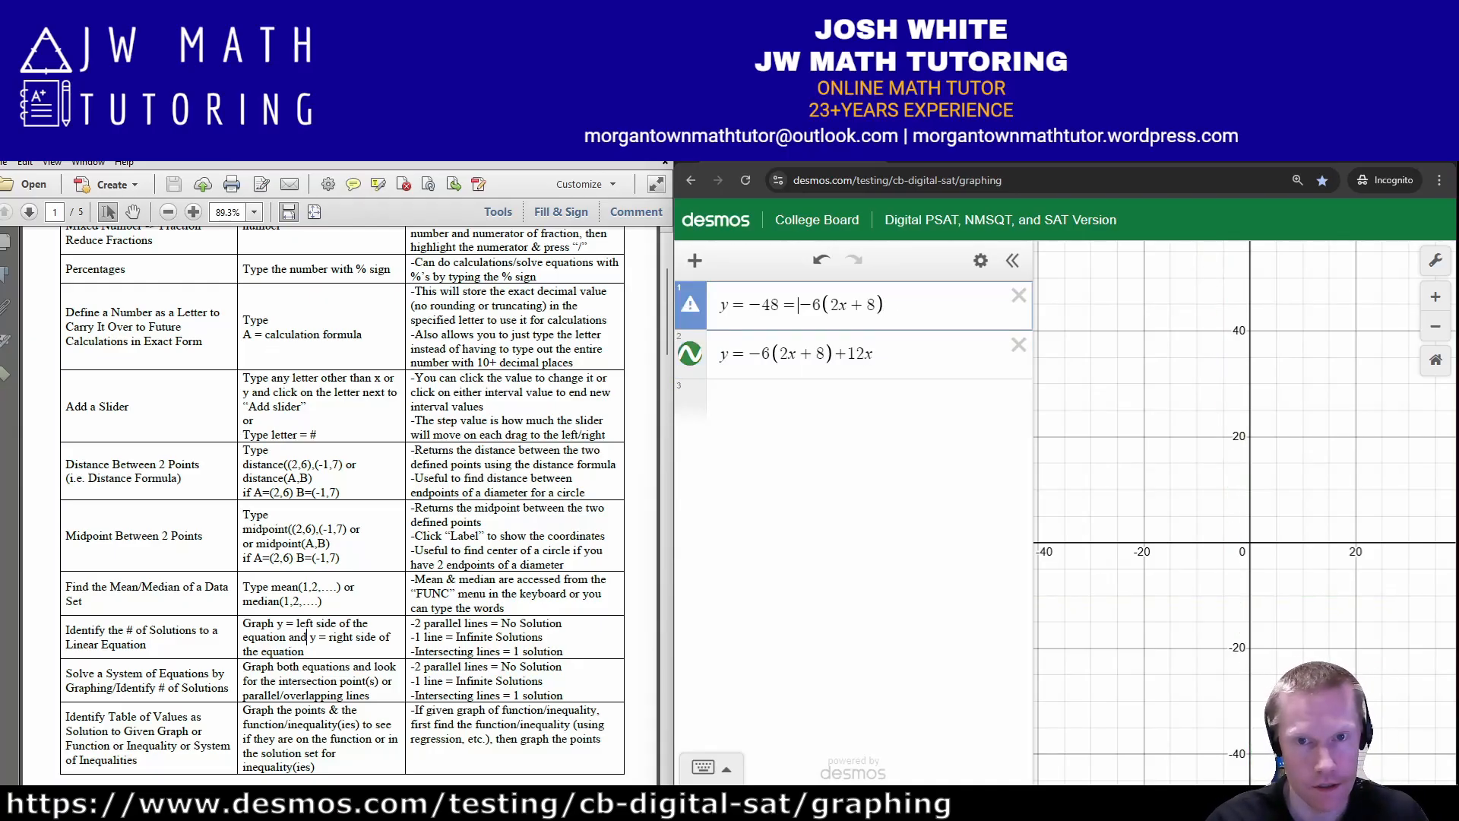
{"action": "key", "text": "shift+End"}
{"action": "key", "text": "BackSpace"}
{"action": "key", "text": "BackSpace"}
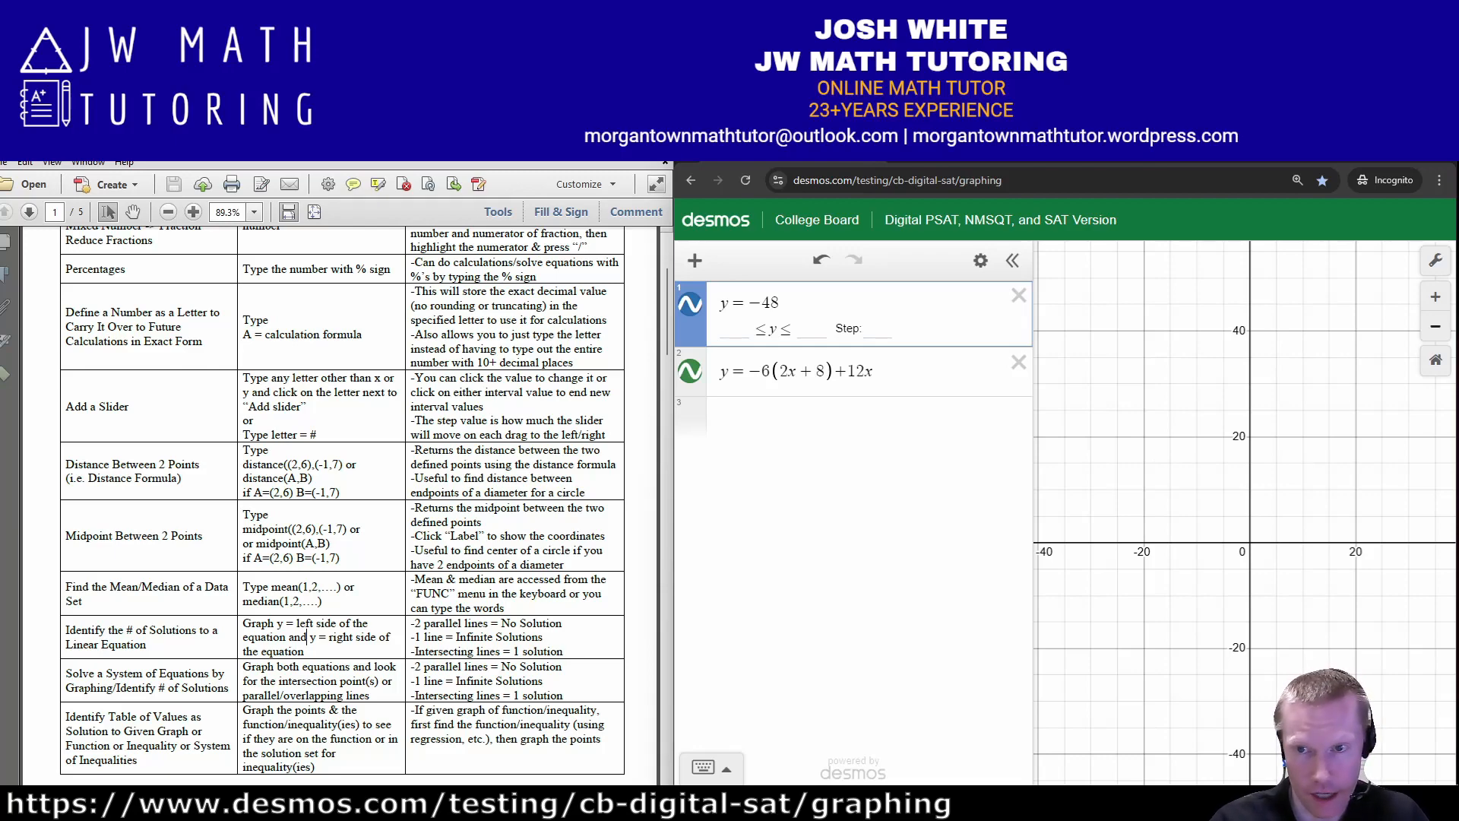
- Narrow the expression list to widen the graph area and frame the line y = −48
{"action": "left_click", "coordinate": [1435, 326]}
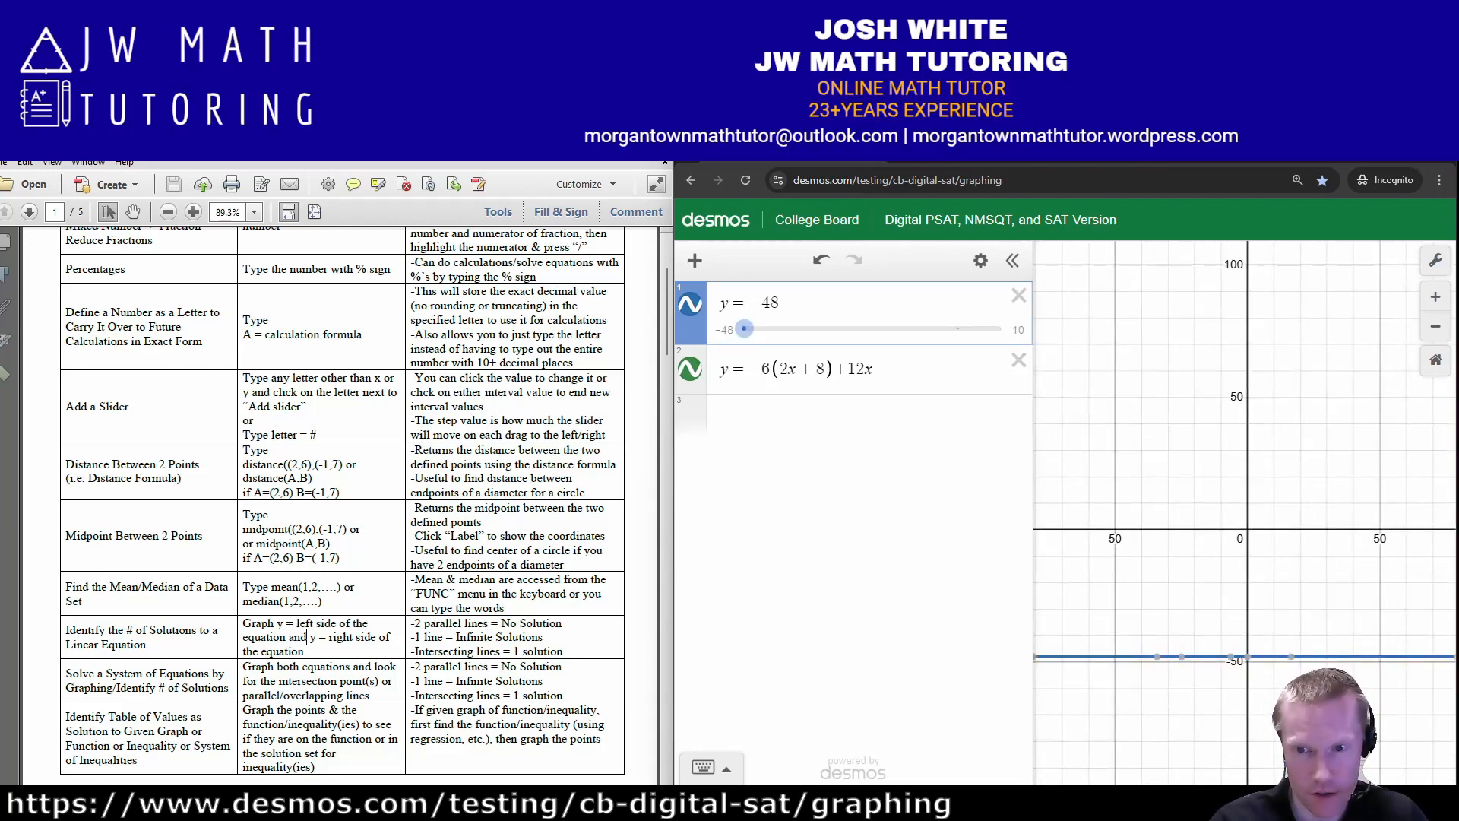
{"action": "left_click_drag", "start_coordinate": [1186, 486], "coordinate": [1215, 440]}
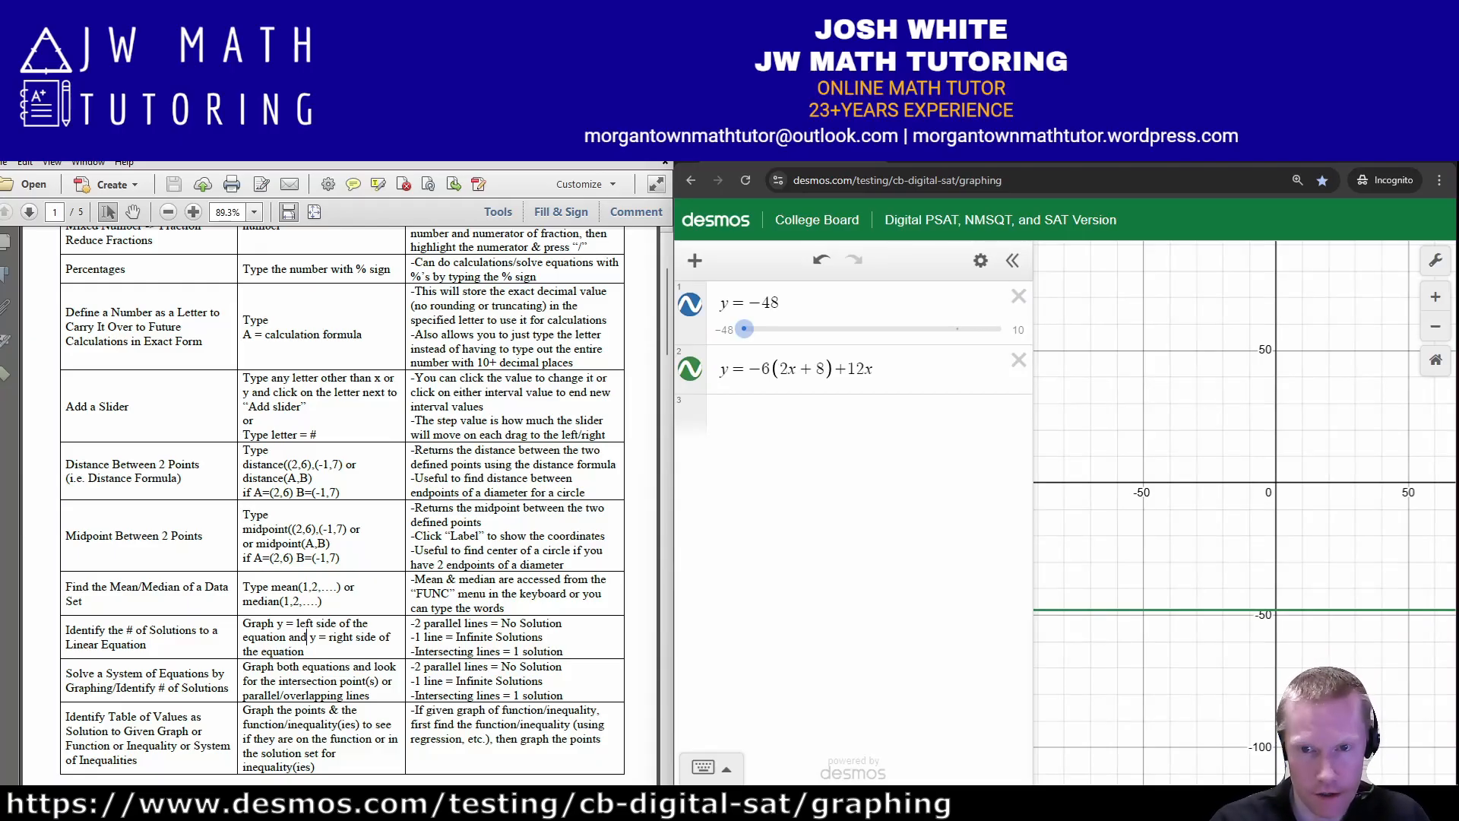
{"action": "left_click_drag", "start_coordinate": [1034, 471], "coordinate": [931, 471]}
{"action": "left_click", "coordinate": [1435, 326]}
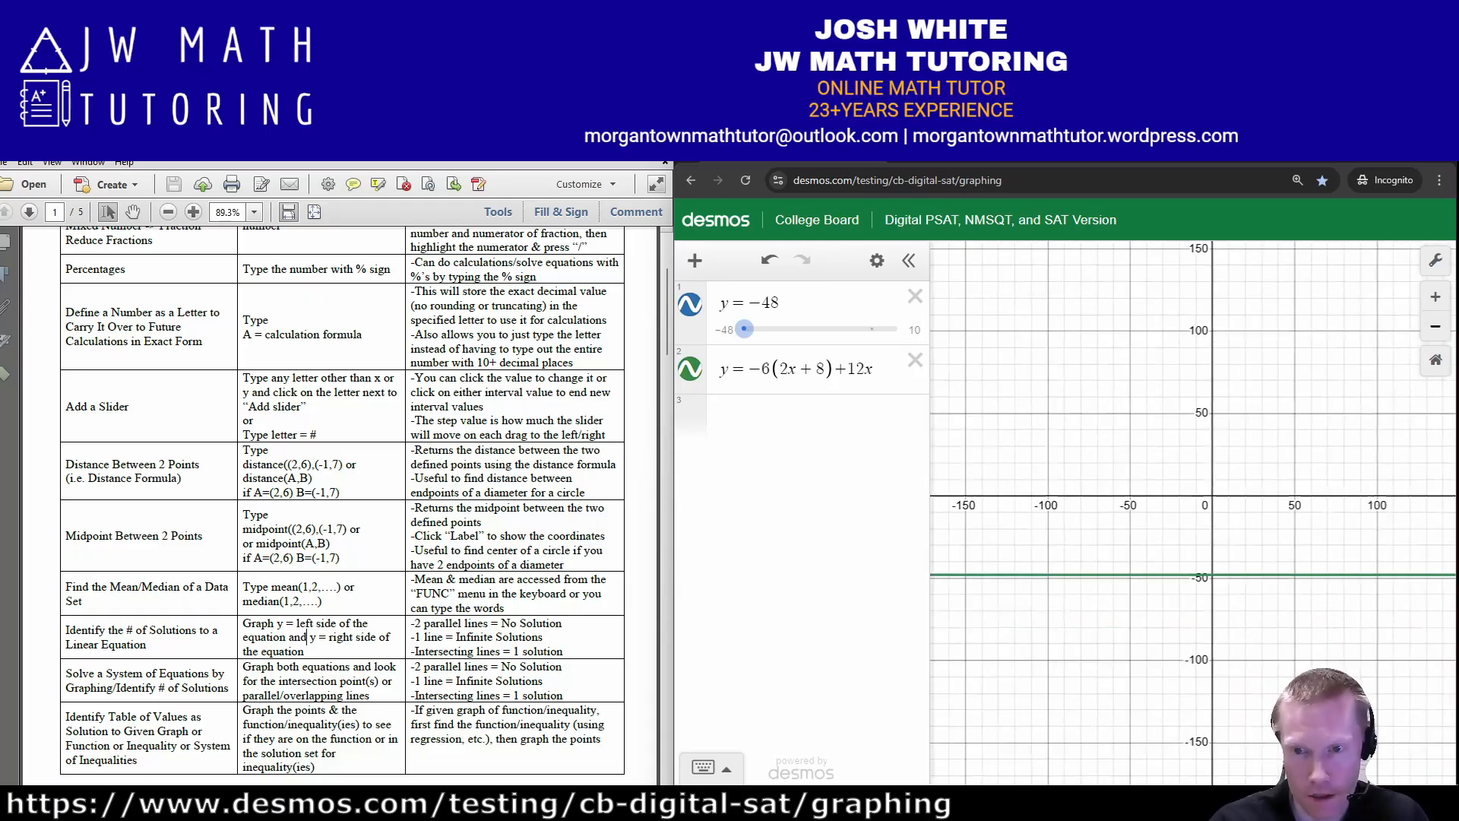
{"action": "left_click", "coordinate": [1436, 296]}
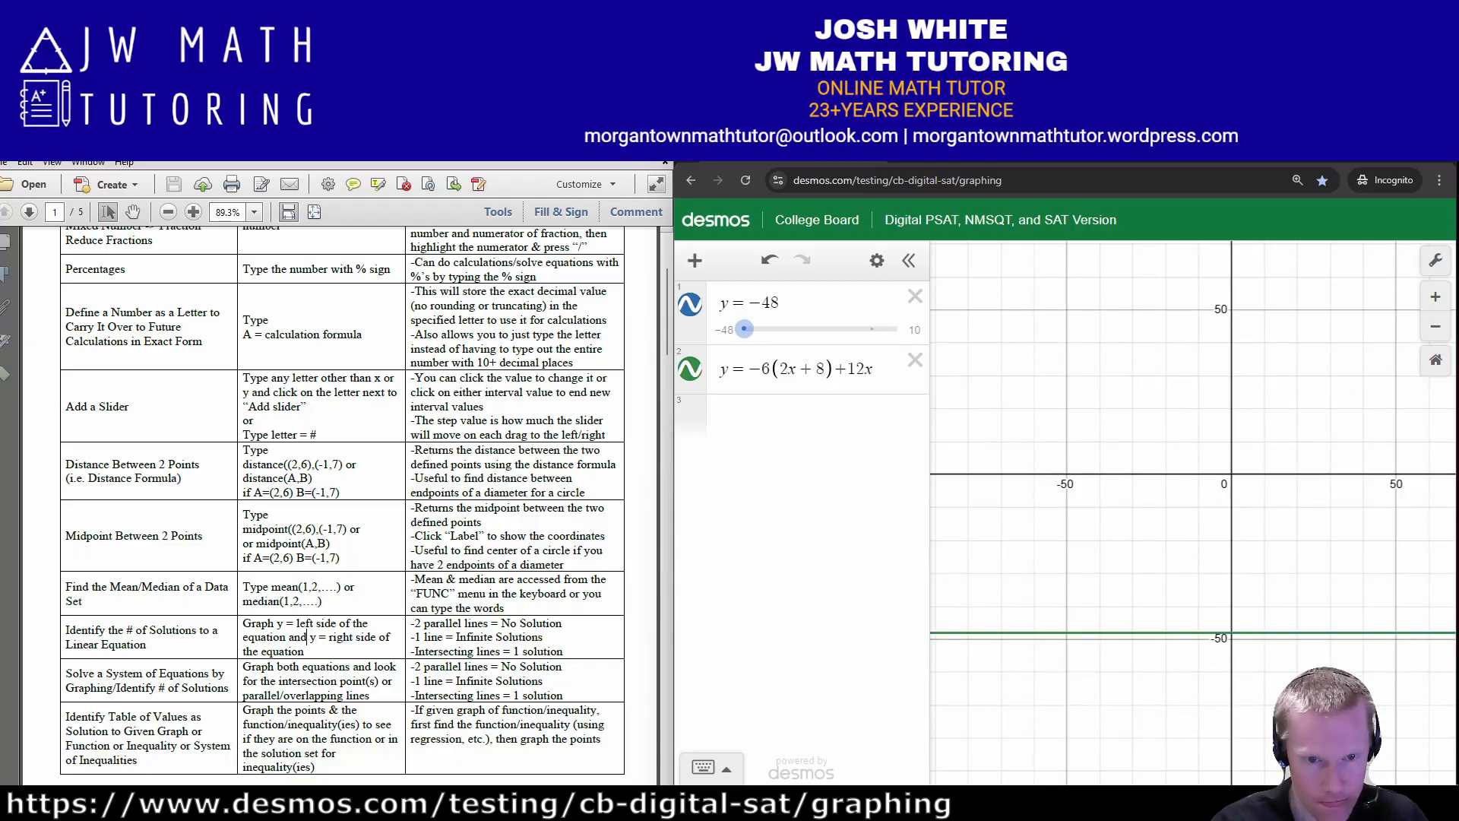
- Repeatedly hide and show the line y = −6(2x+8)+12x to check whether it coincides with y = −48
{"action": "left_click", "coordinate": [690, 369]}
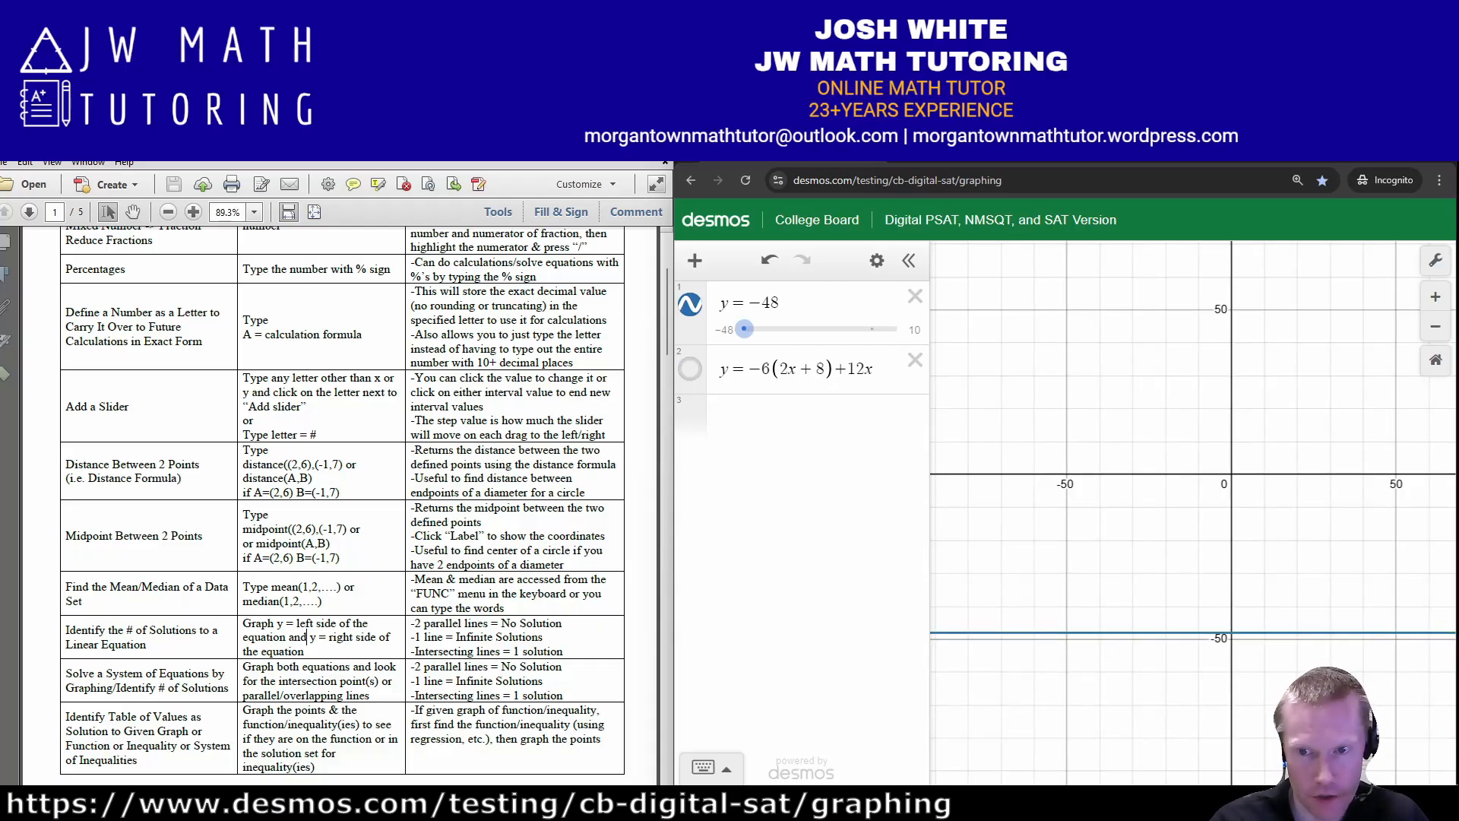
{"action": "left_click", "coordinate": [690, 369]}
{"action": "left_click", "coordinate": [690, 368]}
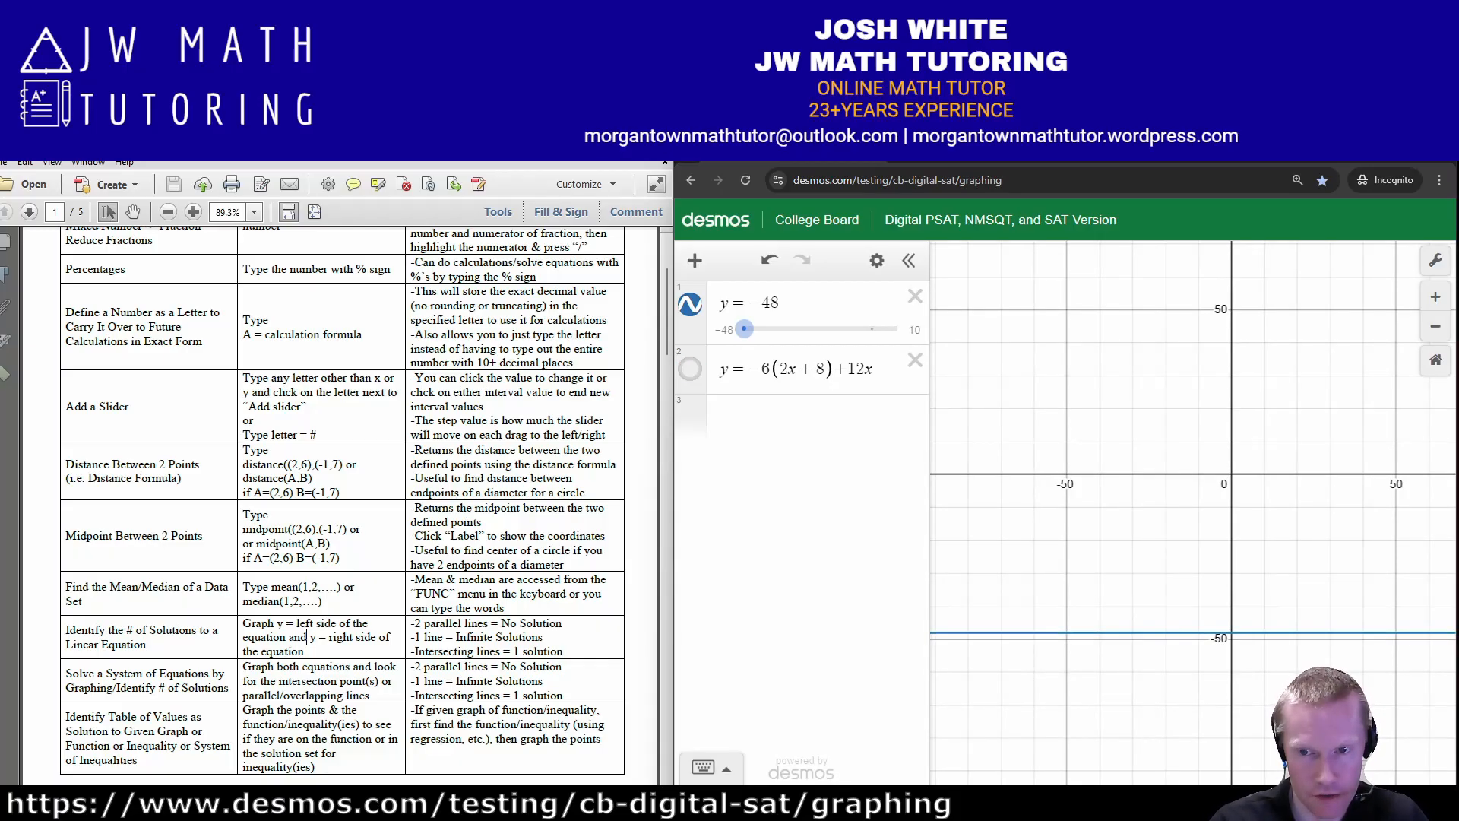
{"action": "left_click", "coordinate": [690, 368]}
{"action": "left_click", "coordinate": [691, 369]}
{"action": "left_click", "coordinate": [690, 369]}
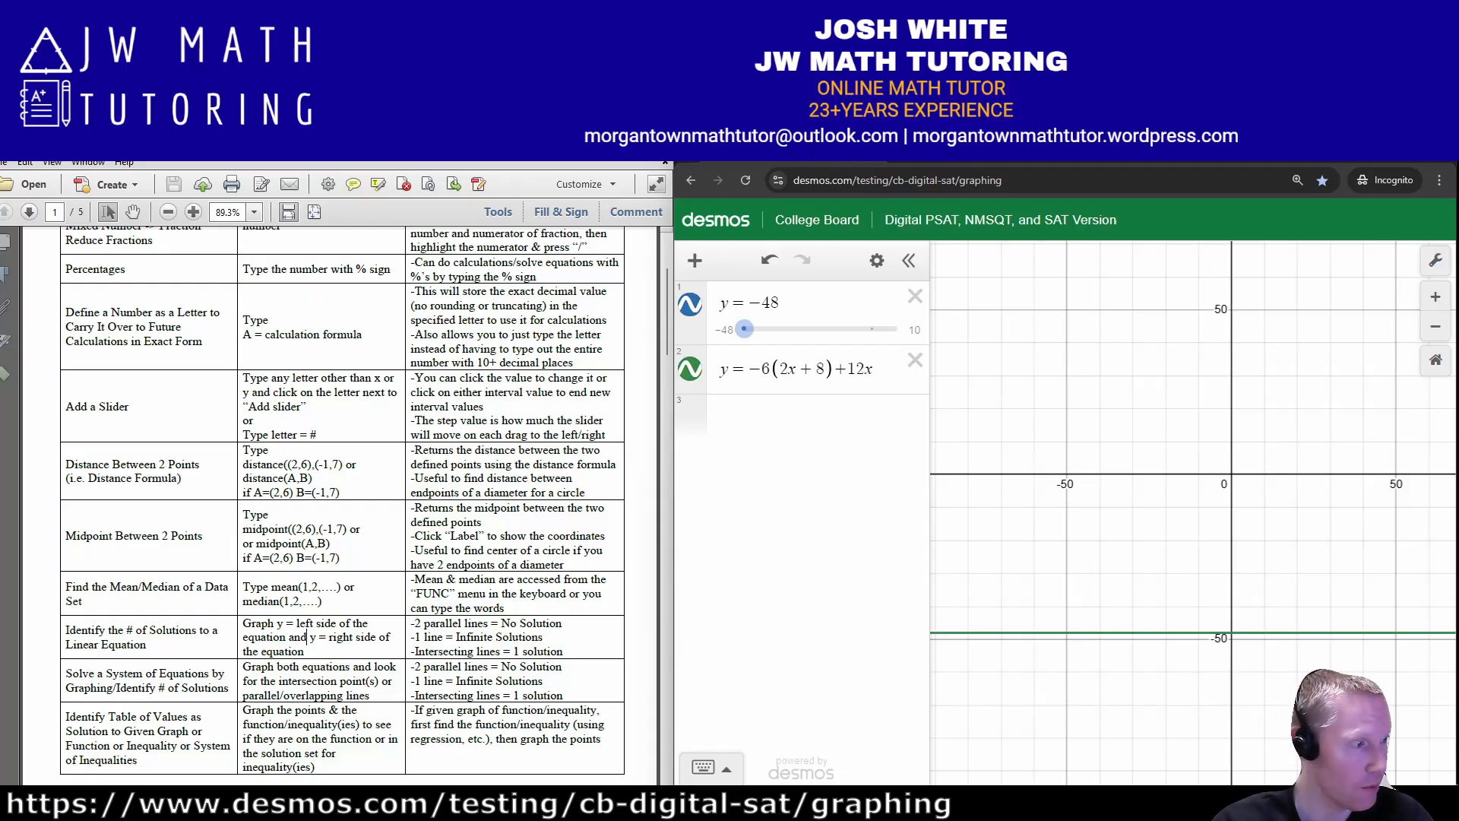
- Circle answer C, Infinitely Many, for the first problem on the OneNote page and return to the instruction sheet
{"action": "key", "text": "alt+Tab"}
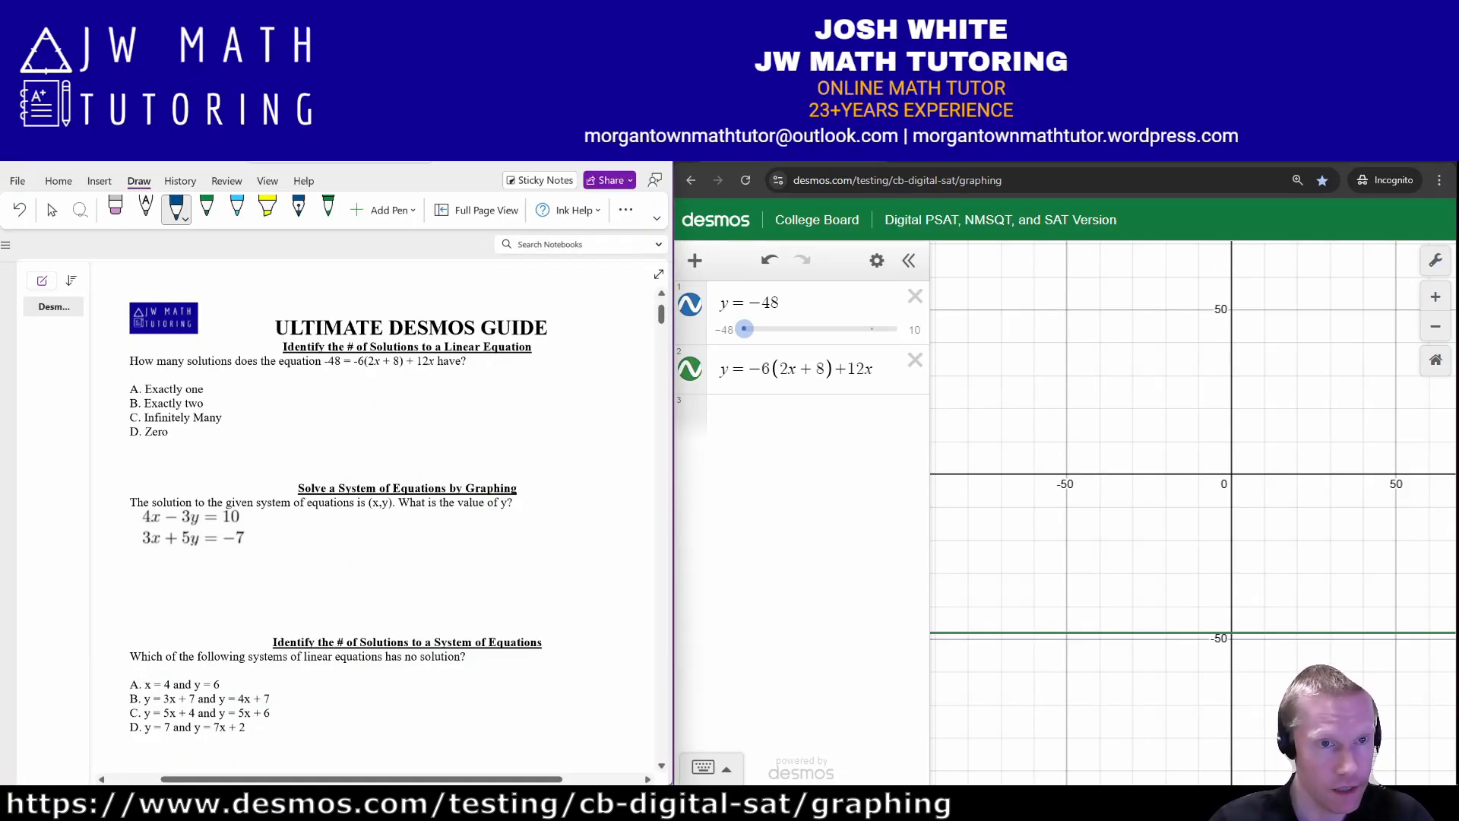
{"action": "mouse_move", "coordinate": [139, 404]}
{"action": "left_mouse_down"}
{"action": "mouse_move", "coordinate": [187, 431]}
{"action": "mouse_move", "coordinate": [228, 403]}
{"action": "mouse_move", "coordinate": [121, 399]}
{"action": "left_mouse_up"}
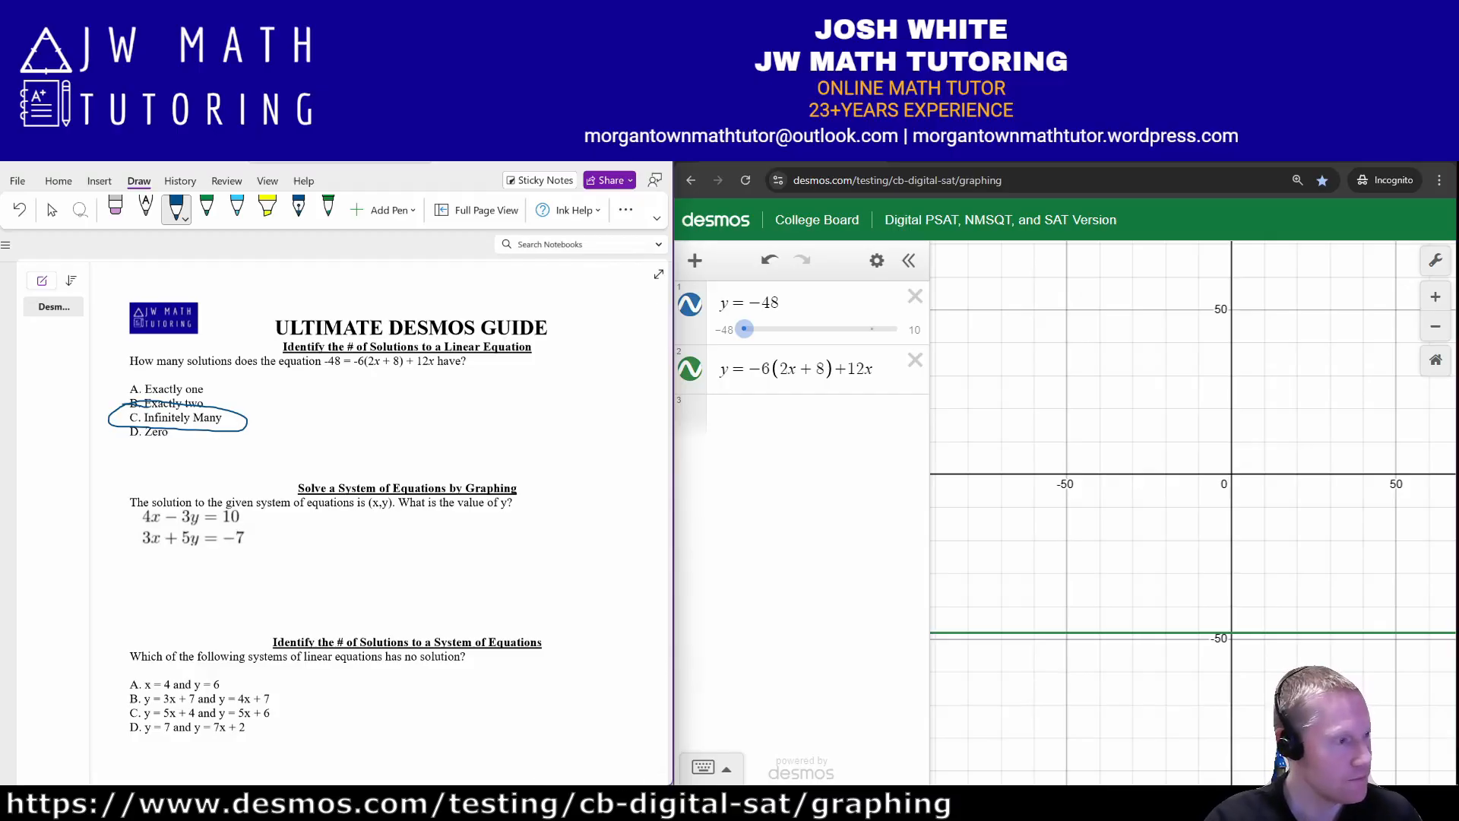
{"action": "key", "text": "alt+Tab"}
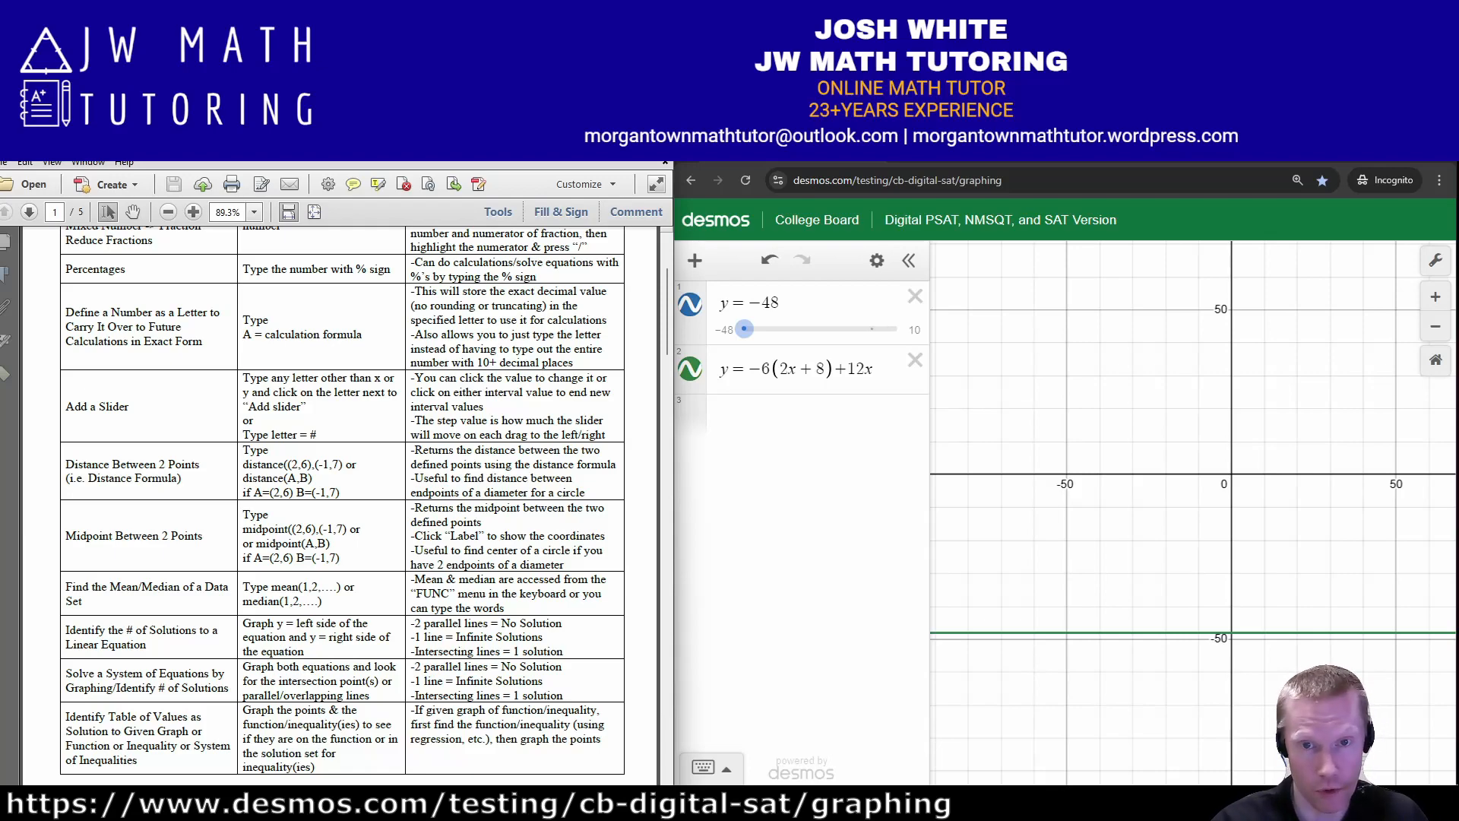
- Change the two equations to y = −40 and y = −6(x+8)+12x, and display the coordinates of their intersection
{"action": "left_click_drag", "start_coordinate": [786, 302], "coordinate": [771, 302]}
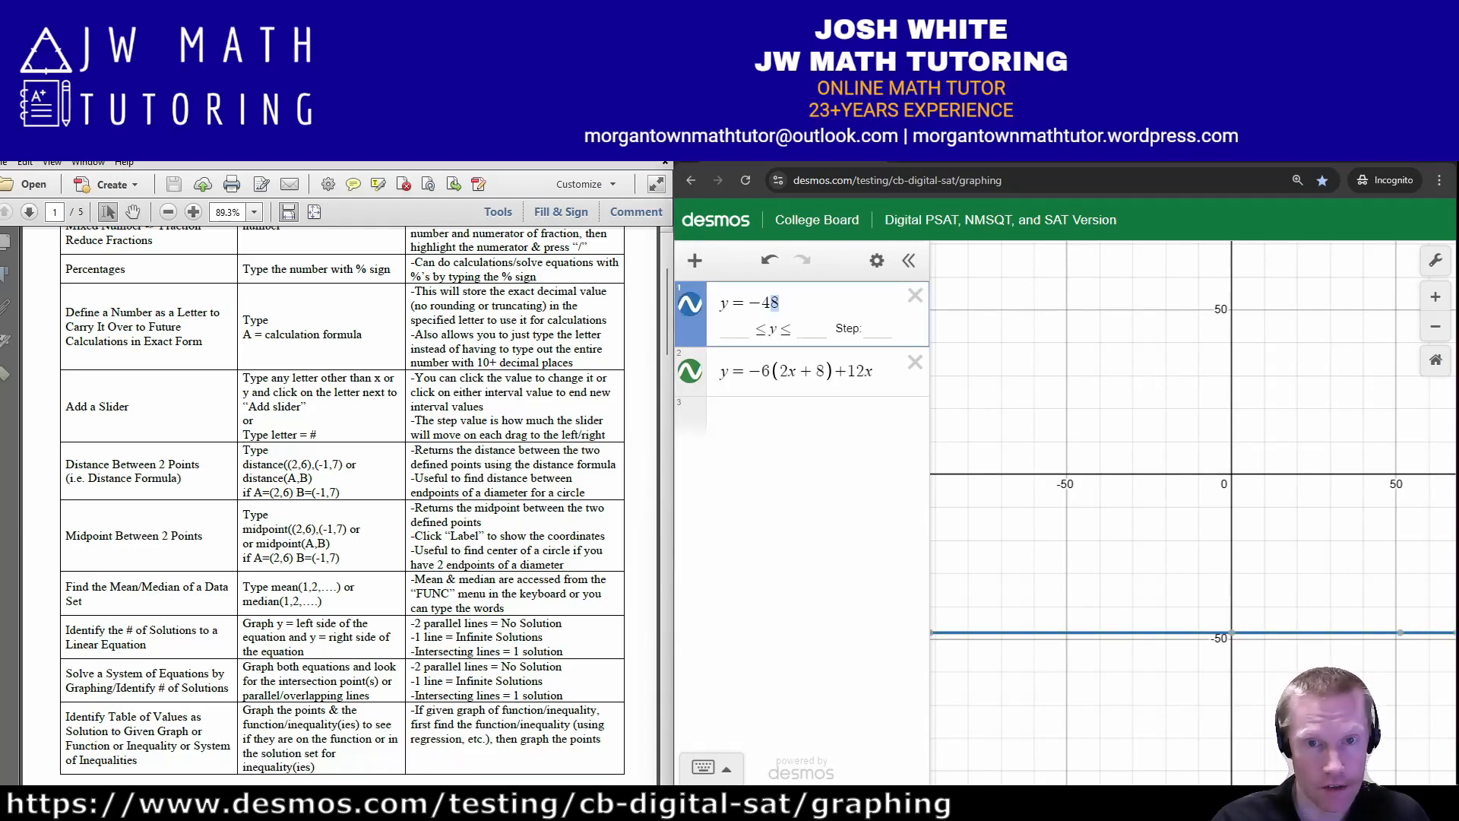
{"action": "type", "text": "0"}
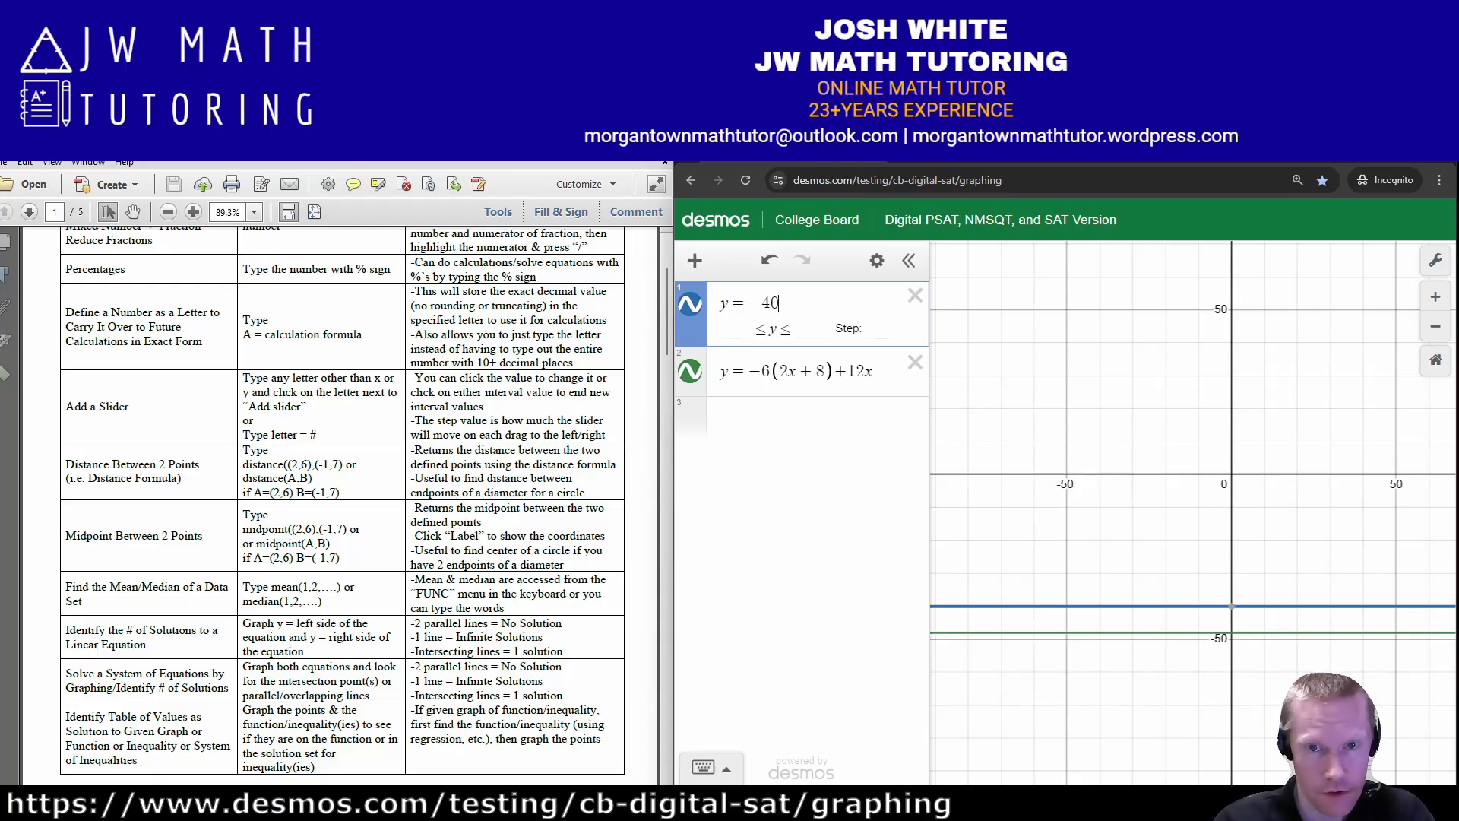
{"action": "key", "text": "Down"}
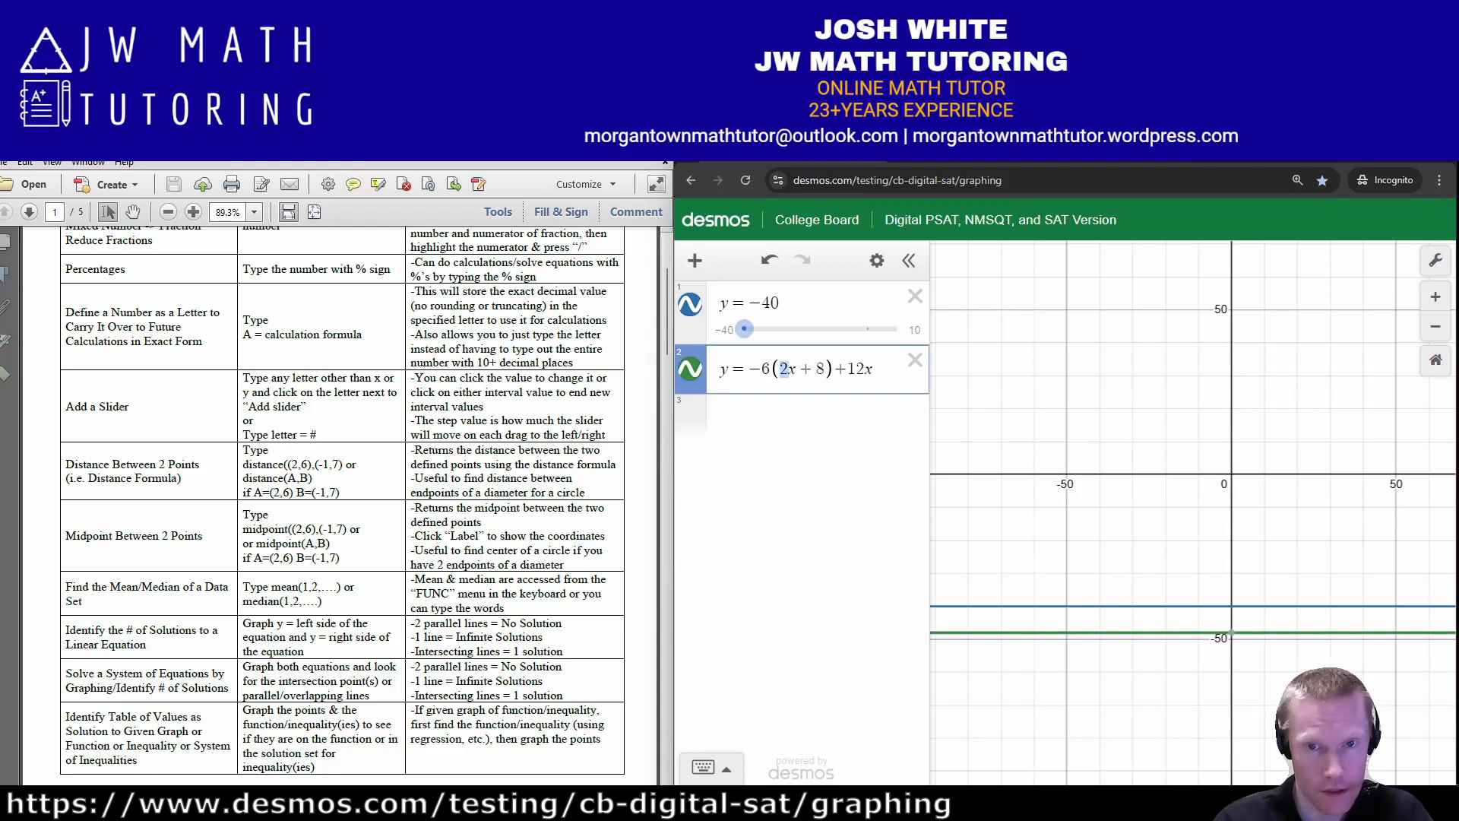
{"action": "key", "text": "BackSpace"}
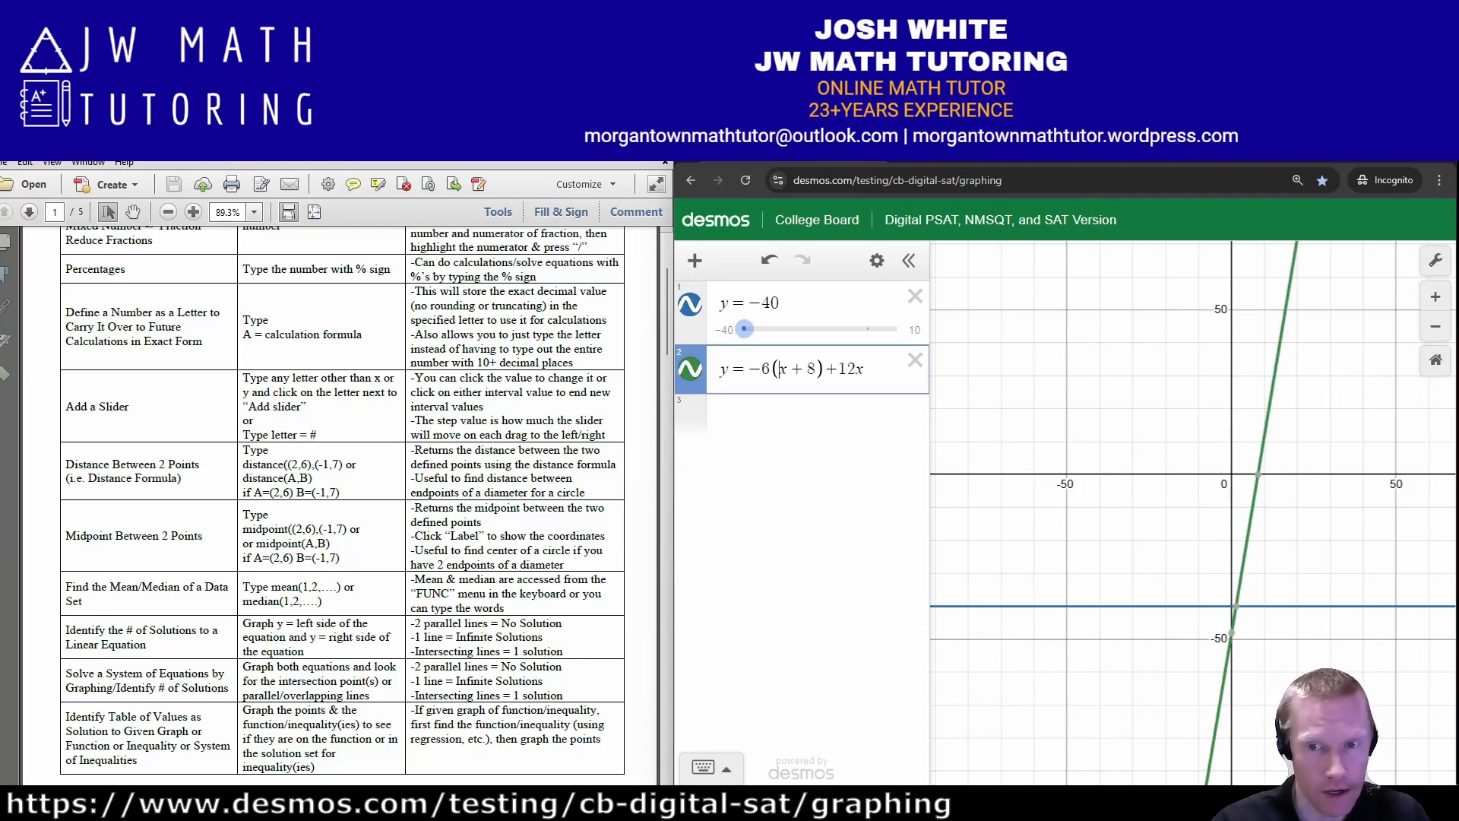
{"action": "left_click", "coordinate": [1236, 605]}
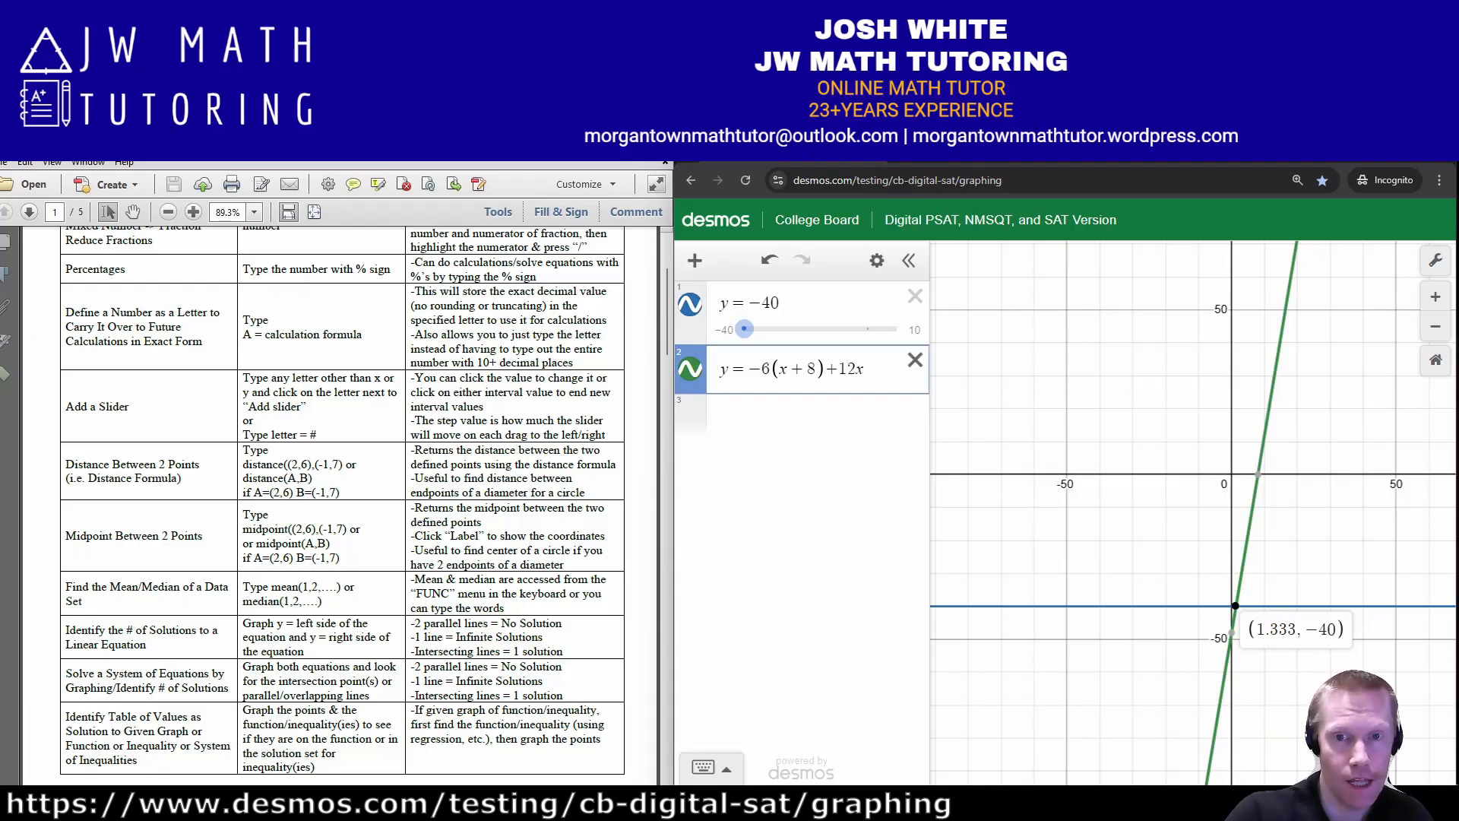
- Delete both expressions and enter y = 2x + 1 as the first equation of a new example
{"action": "left_click", "coordinate": [915, 359]}
{"action": "left_click", "coordinate": [915, 295]}
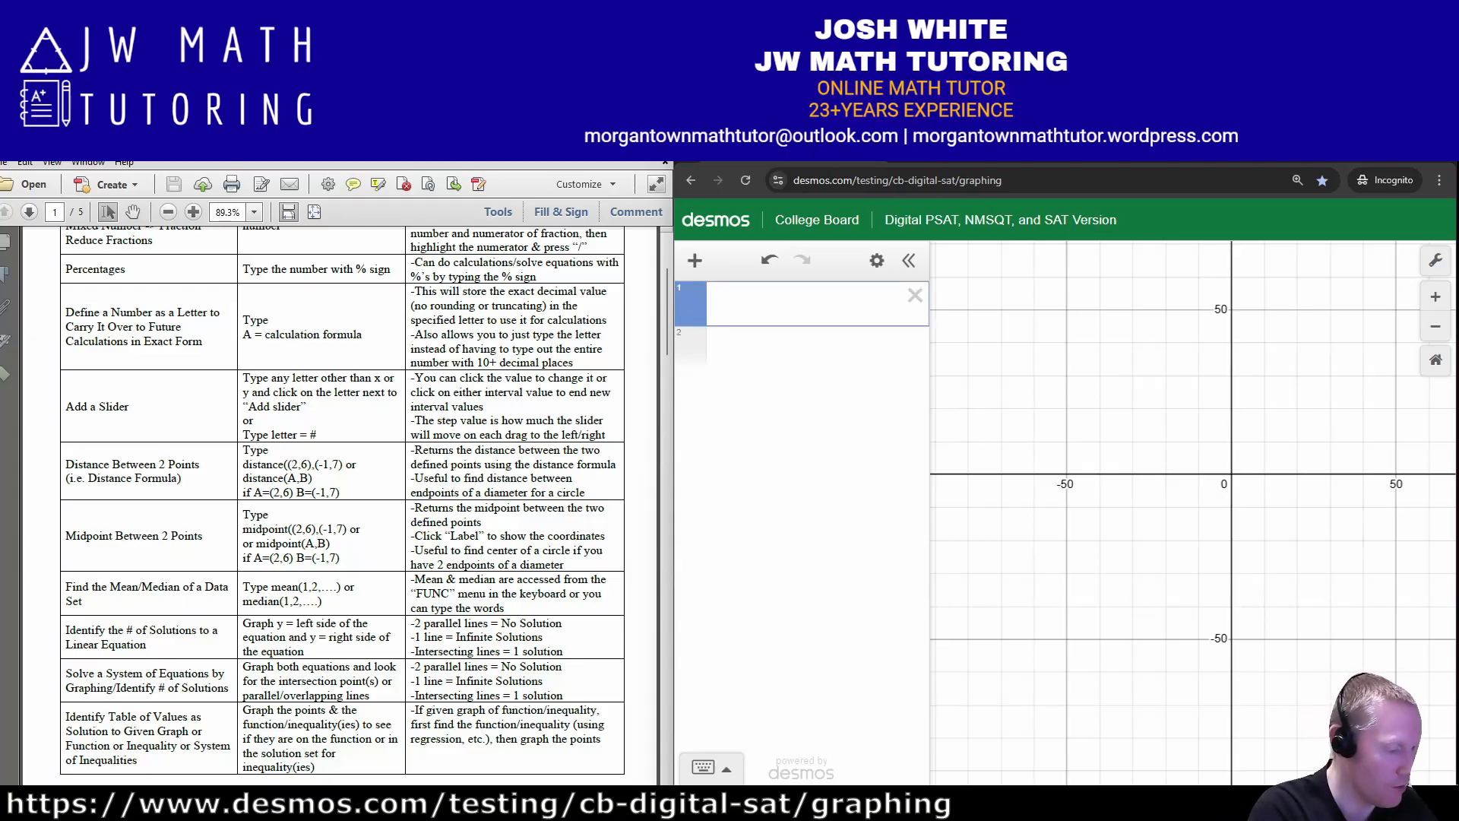
{"action": "type", "text": "y=2x+1"}
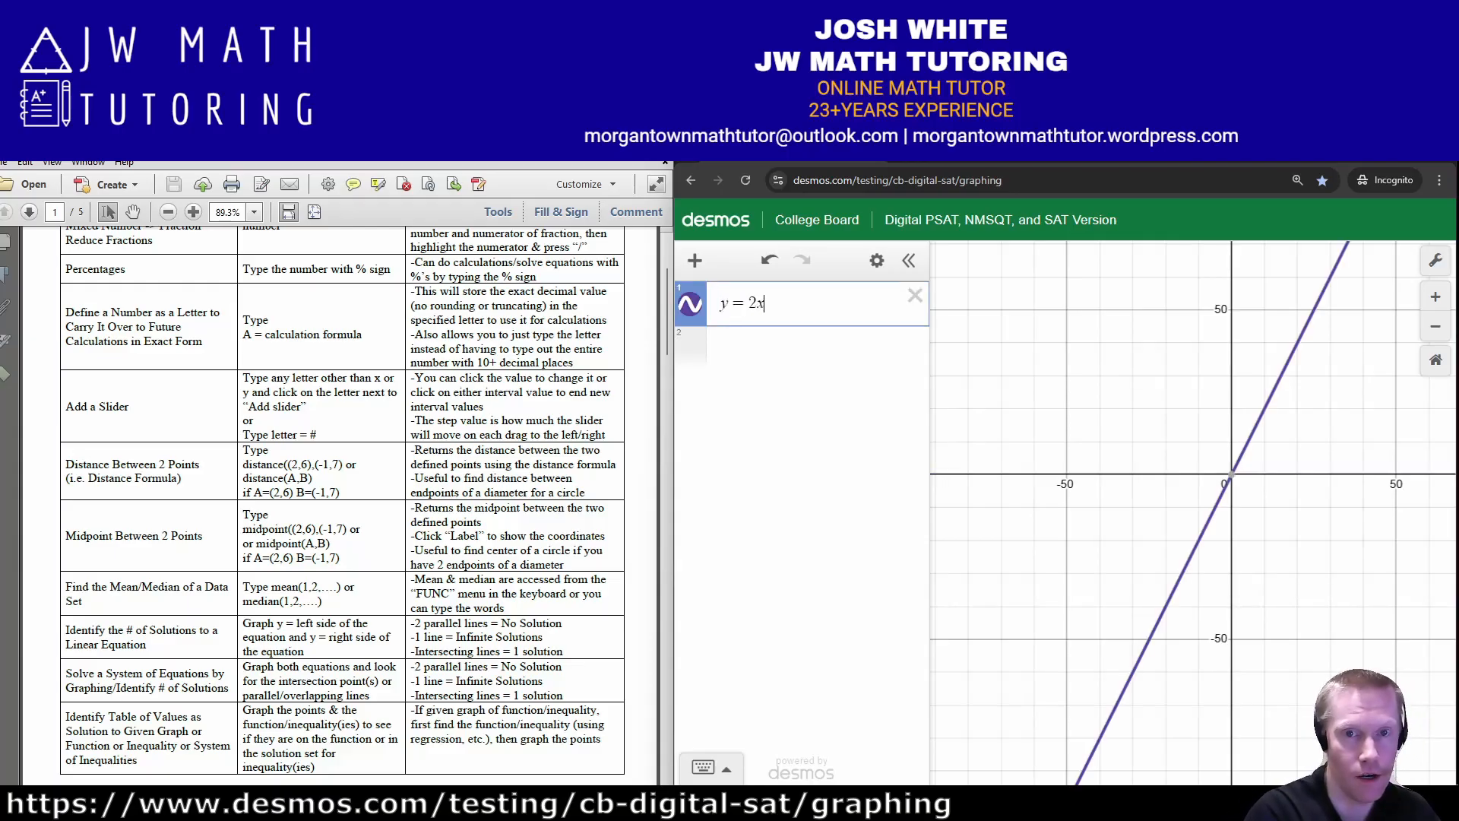
{"action": "key", "text": "Return"}
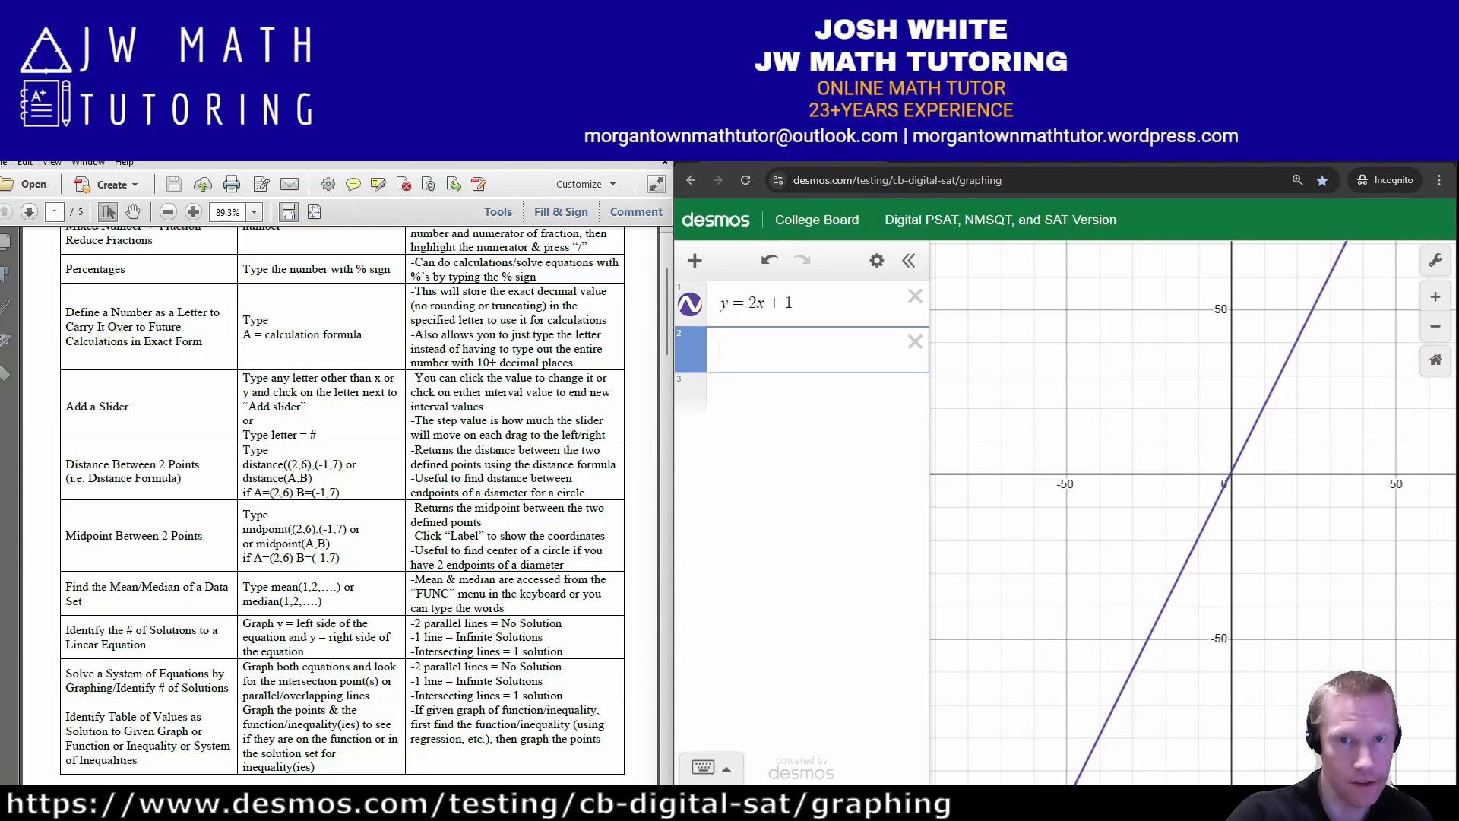
{"action": "type", "text": "2y=4"}
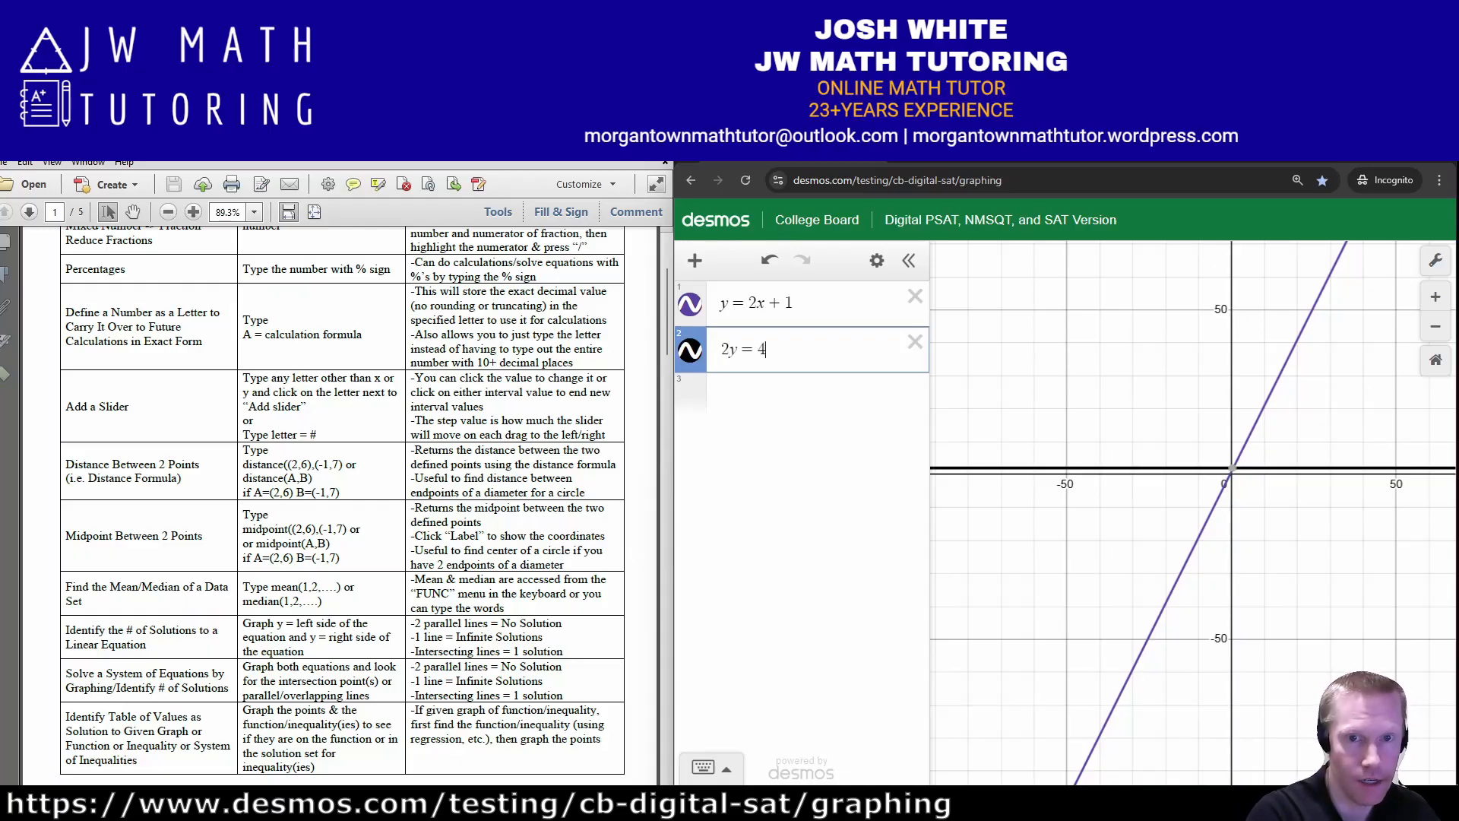
{"action": "key", "text": "BackSpace"}
{"action": "key", "text": "BackSpace"}
{"action": "key", "text": "BackSpace"}
{"action": "key", "text": "BackSpace"}
- Replace the second expression with y = 2(x + 1) and restore the default graph view to compare the two lines
{"action": "type", "text": "y "}
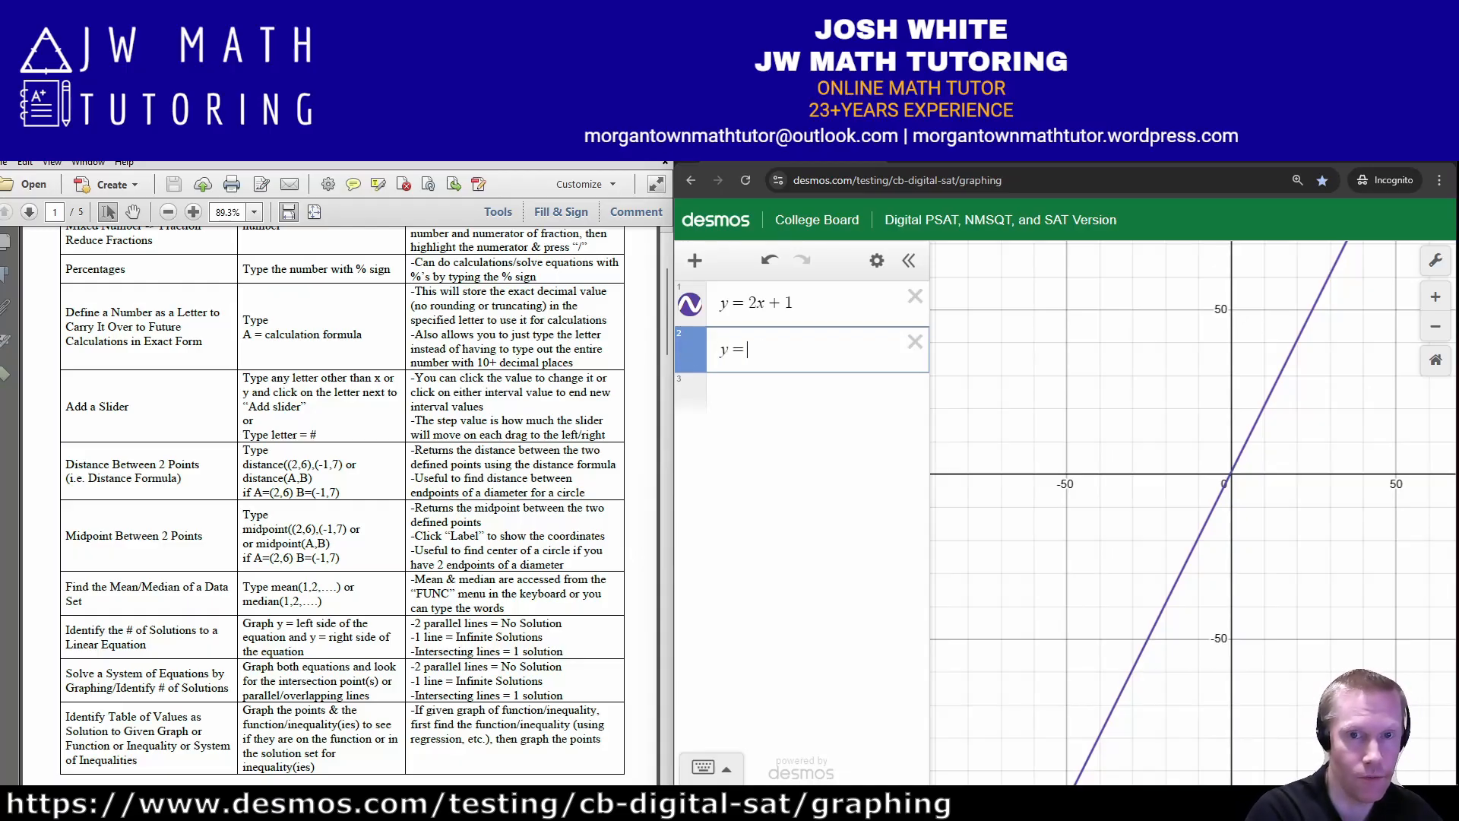
{"action": "type", "text": "= 2(x + "}
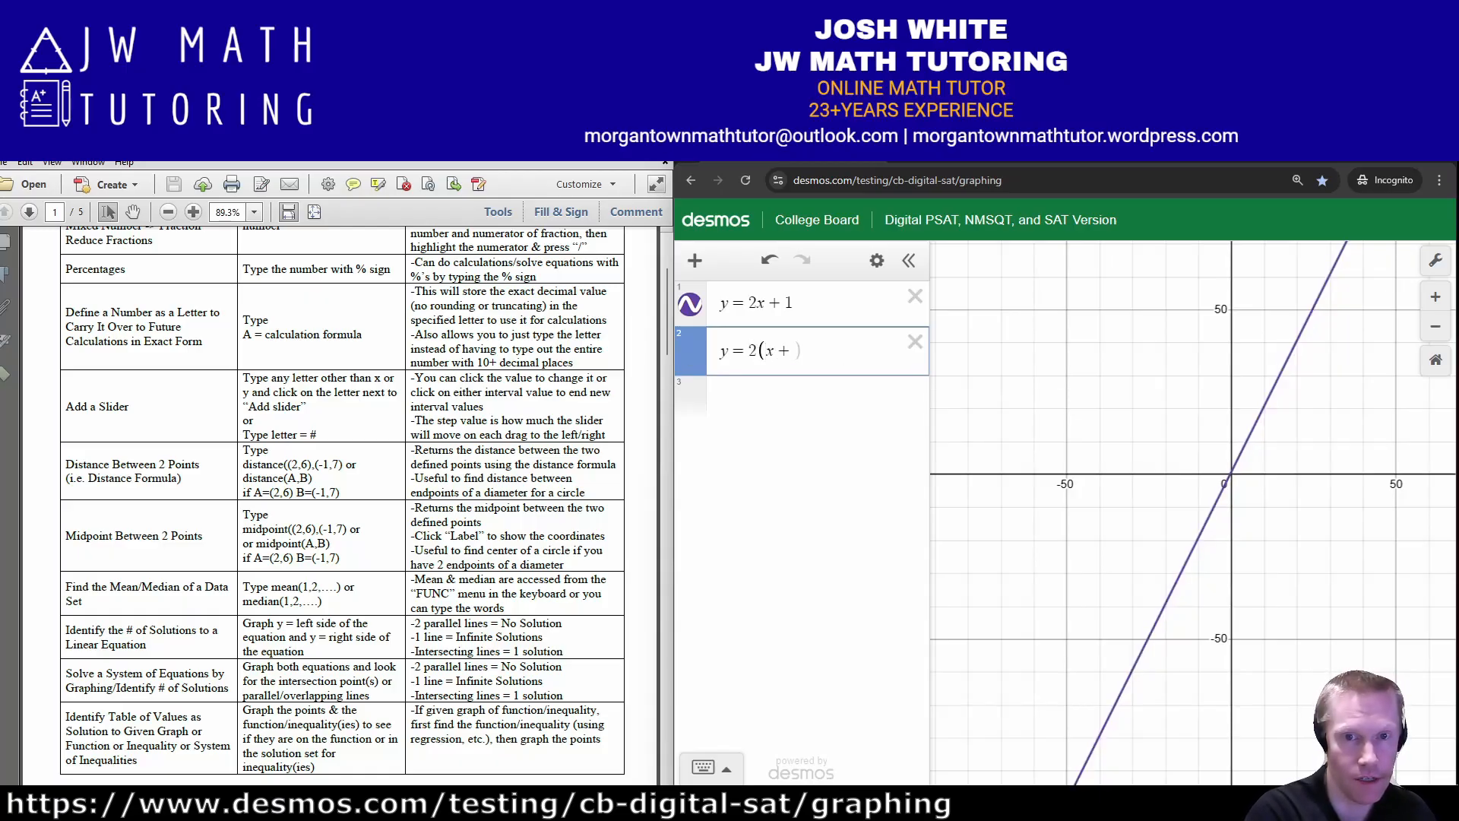
{"action": "type", "text": "1)"}
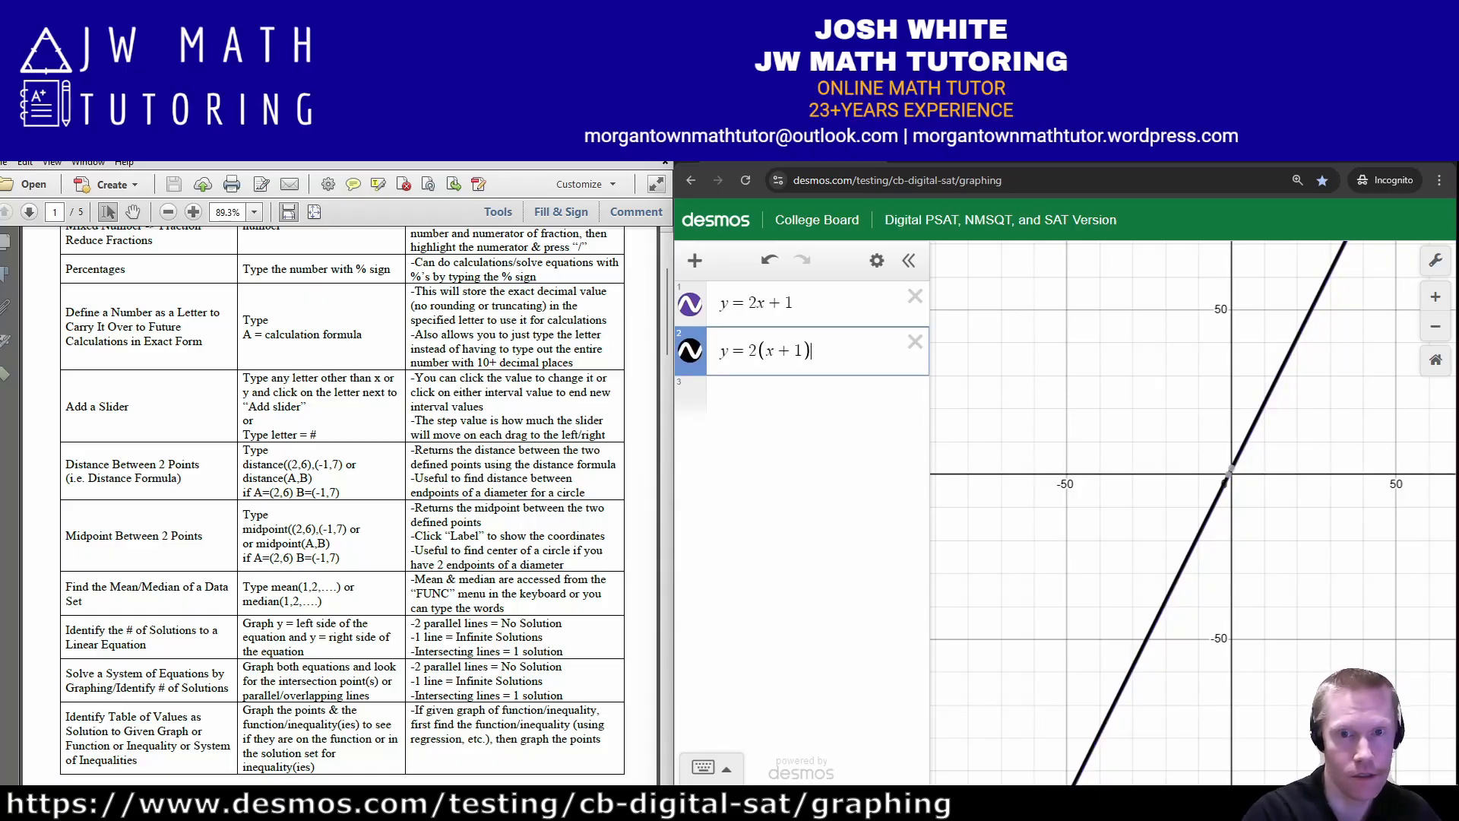
{"action": "left_click", "coordinate": [1436, 359]}
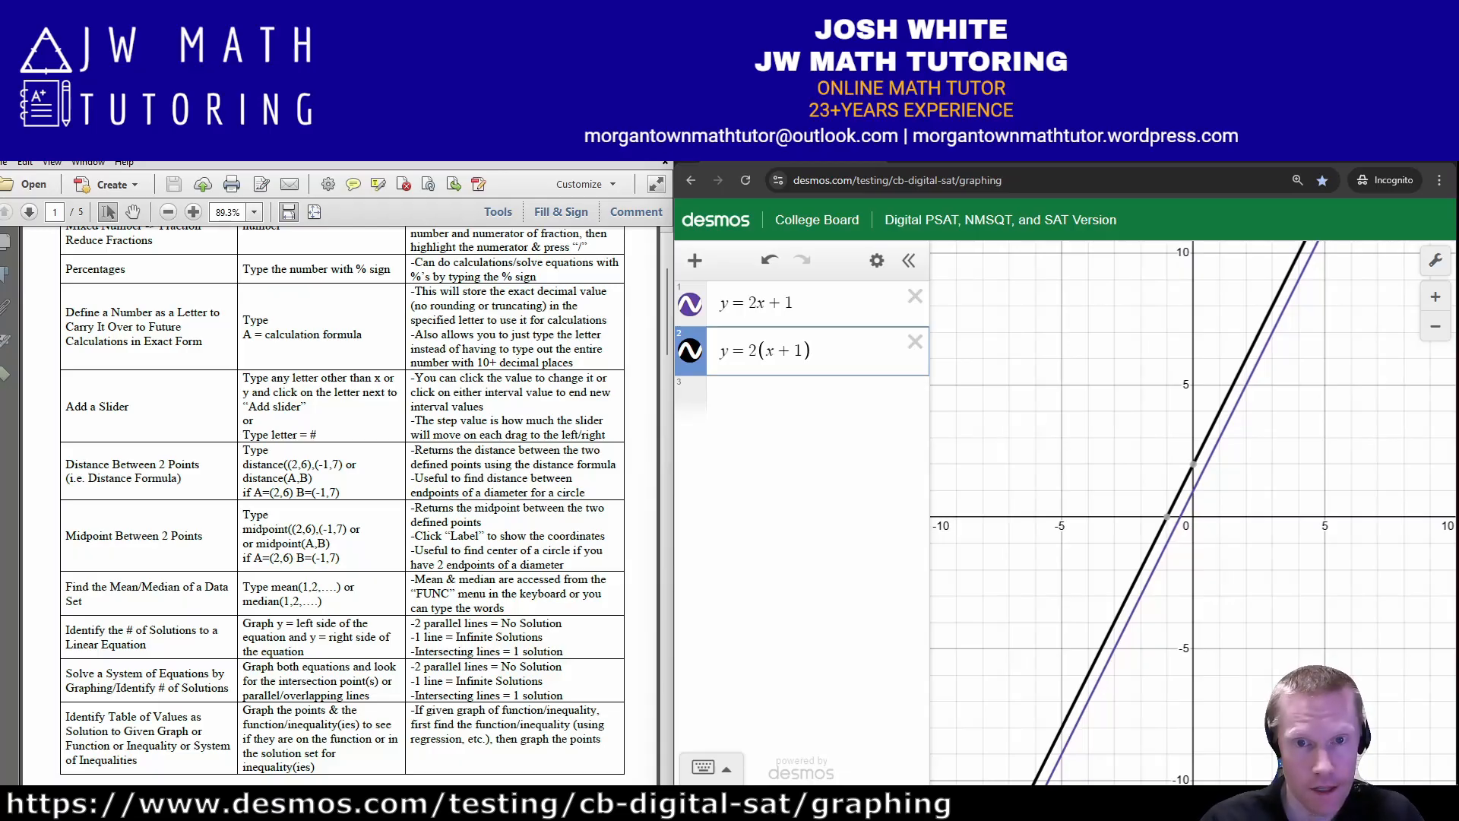
- Change the second equation to y = 2(x + .5) and toggle its line's visibility to check whether it coincides with y = 2x + 1
{"action": "key", "text": "shift+Left"}
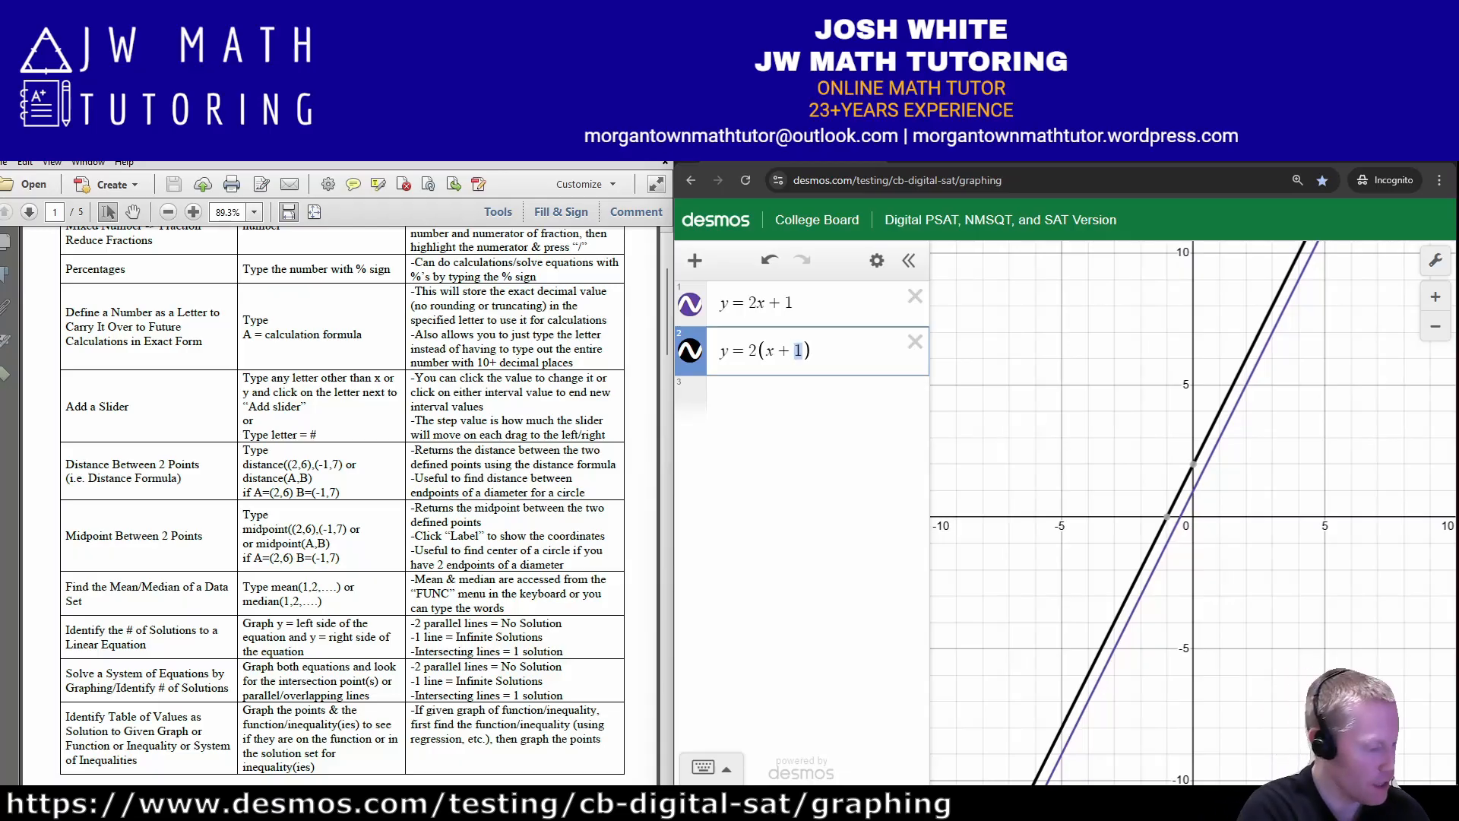
{"action": "type", "text": ".5"}
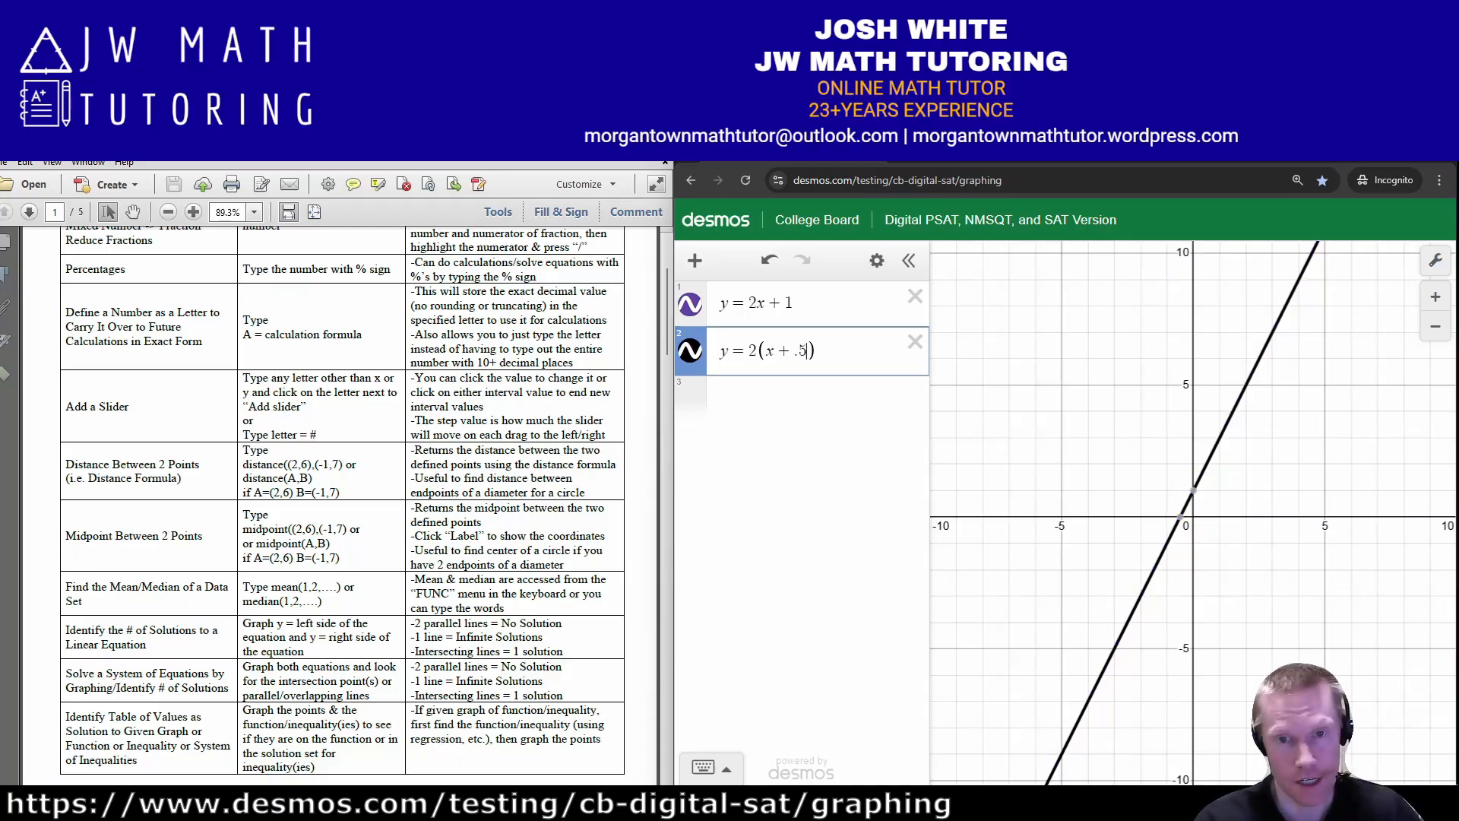
{"action": "left_click", "coordinate": [690, 351]}
{"action": "left_click", "coordinate": [690, 351]}
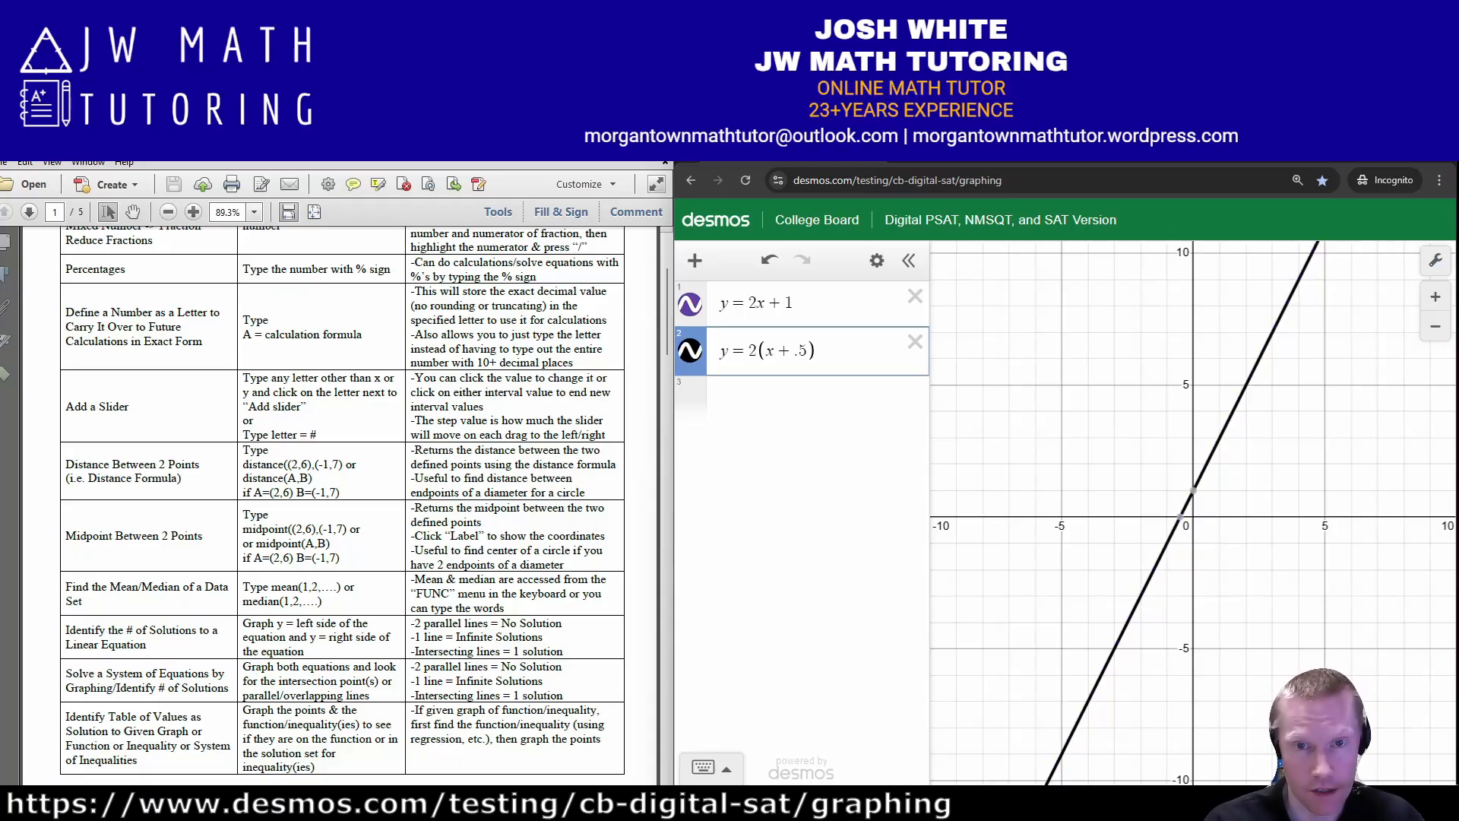
{"action": "left_click", "coordinate": [690, 351]}
{"action": "left_click", "coordinate": [690, 350]}
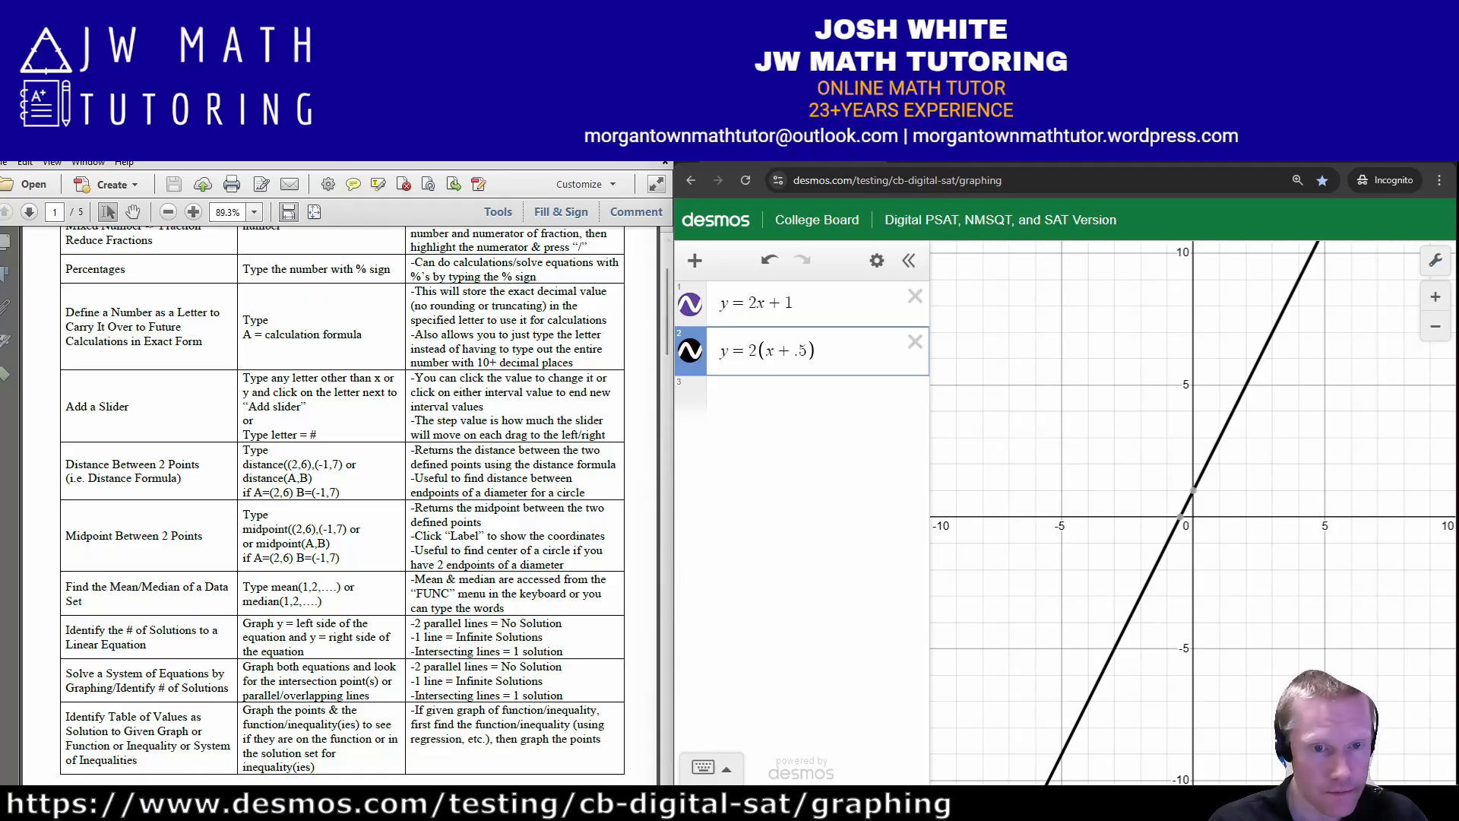
{"action": "left_click", "coordinate": [690, 350]}
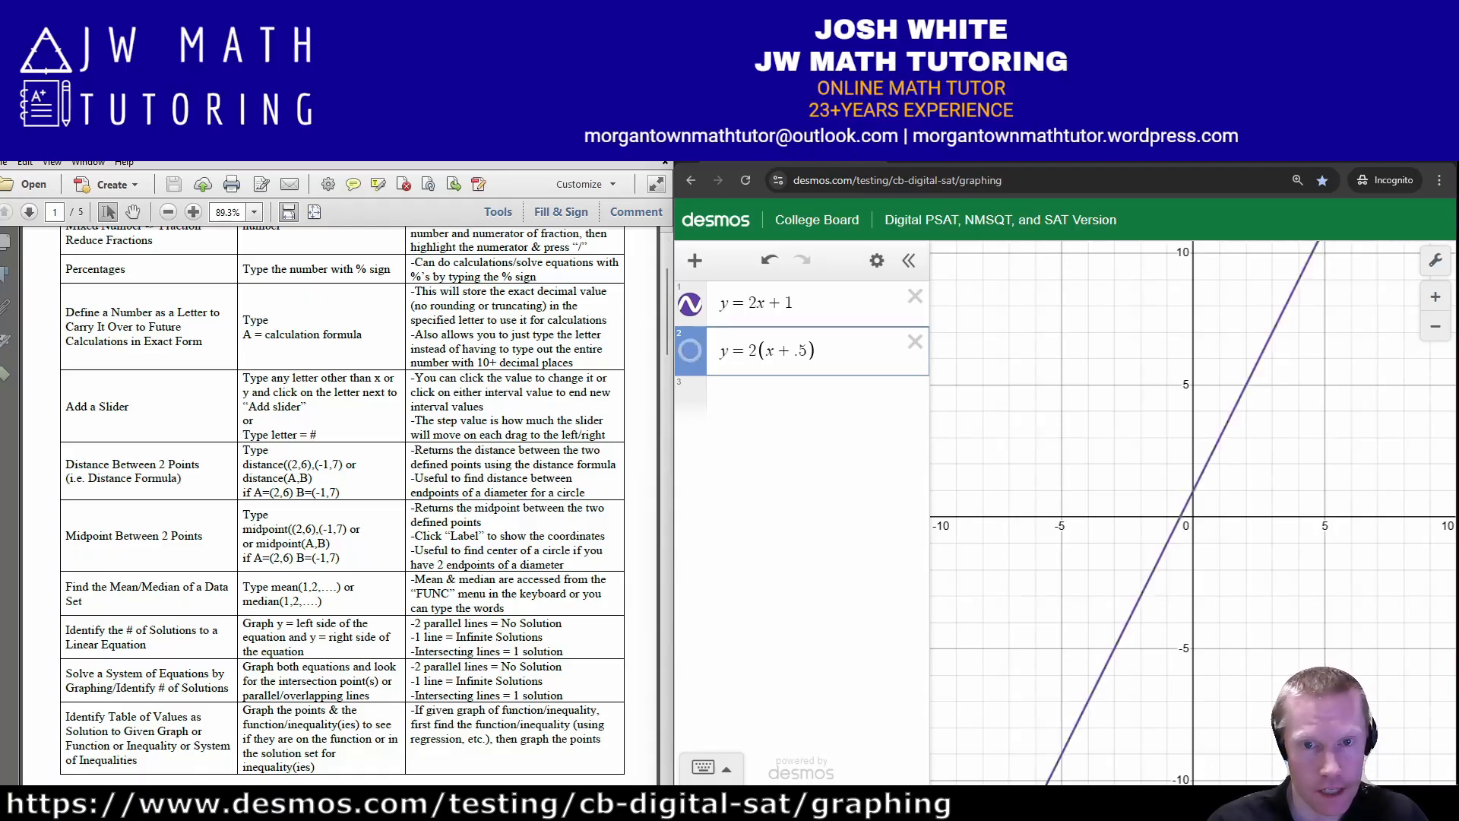
- Change the second equation to y = −2(x + 1), show its line again, and display the coordinates of the intersection
{"action": "left_click_drag", "start_coordinate": [794, 350], "coordinate": [807, 350]}
{"action": "type", "text": "1"}
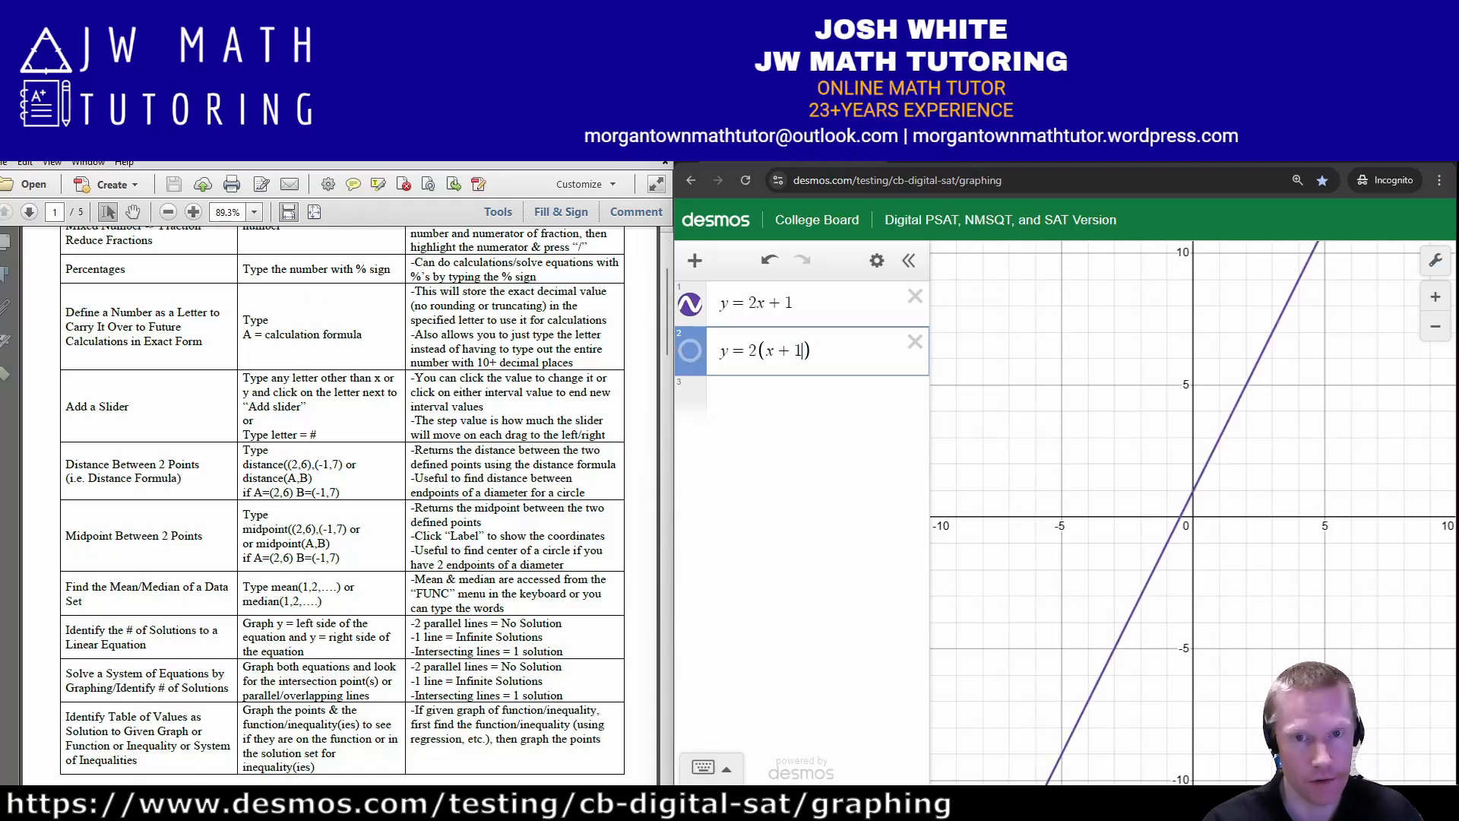
{"action": "left_click", "coordinate": [748, 351]}
{"action": "type", "text": "-"}
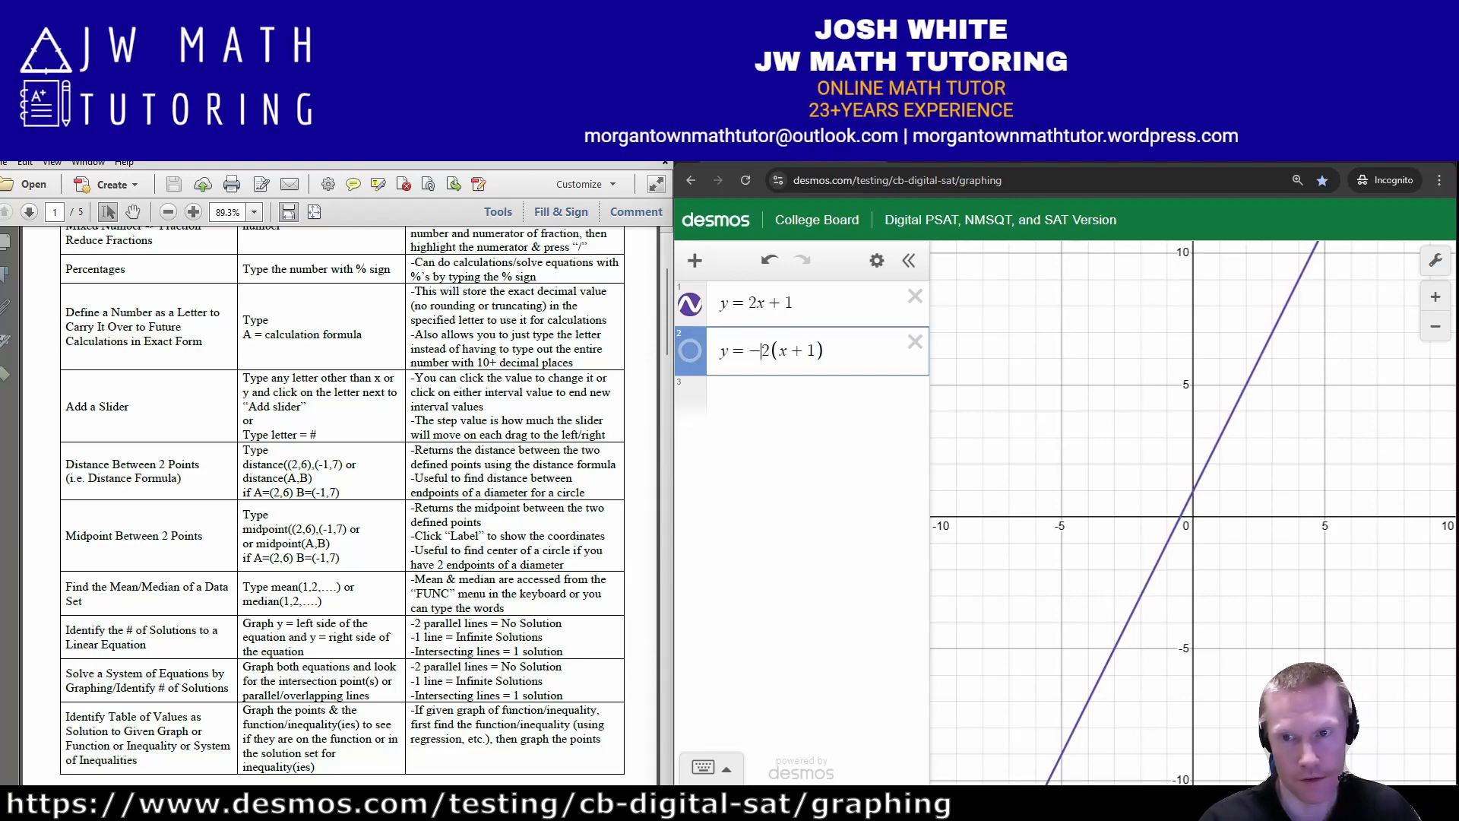
{"action": "left_click", "coordinate": [827, 350]}
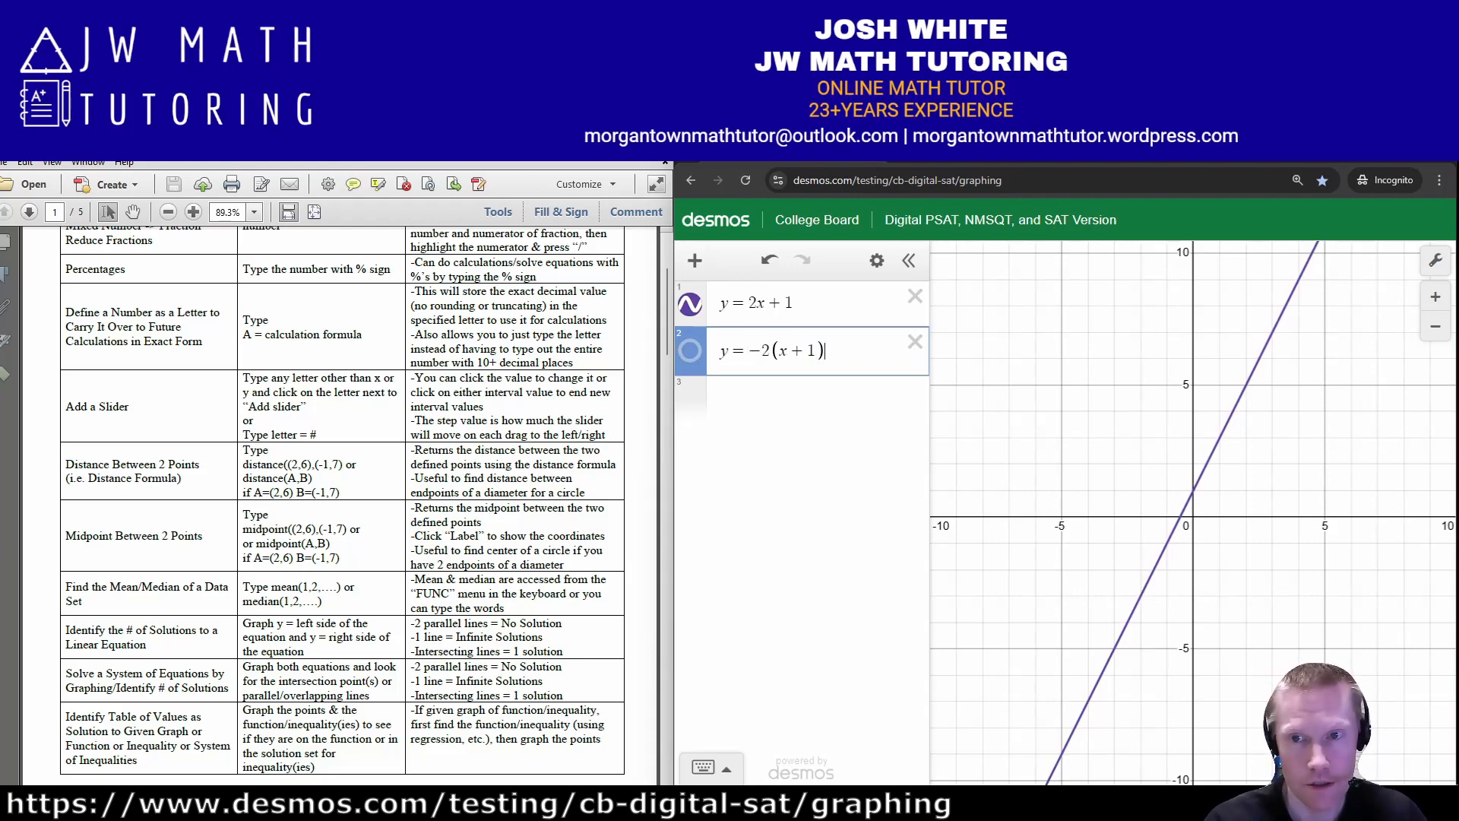
{"action": "left_click", "coordinate": [690, 350]}
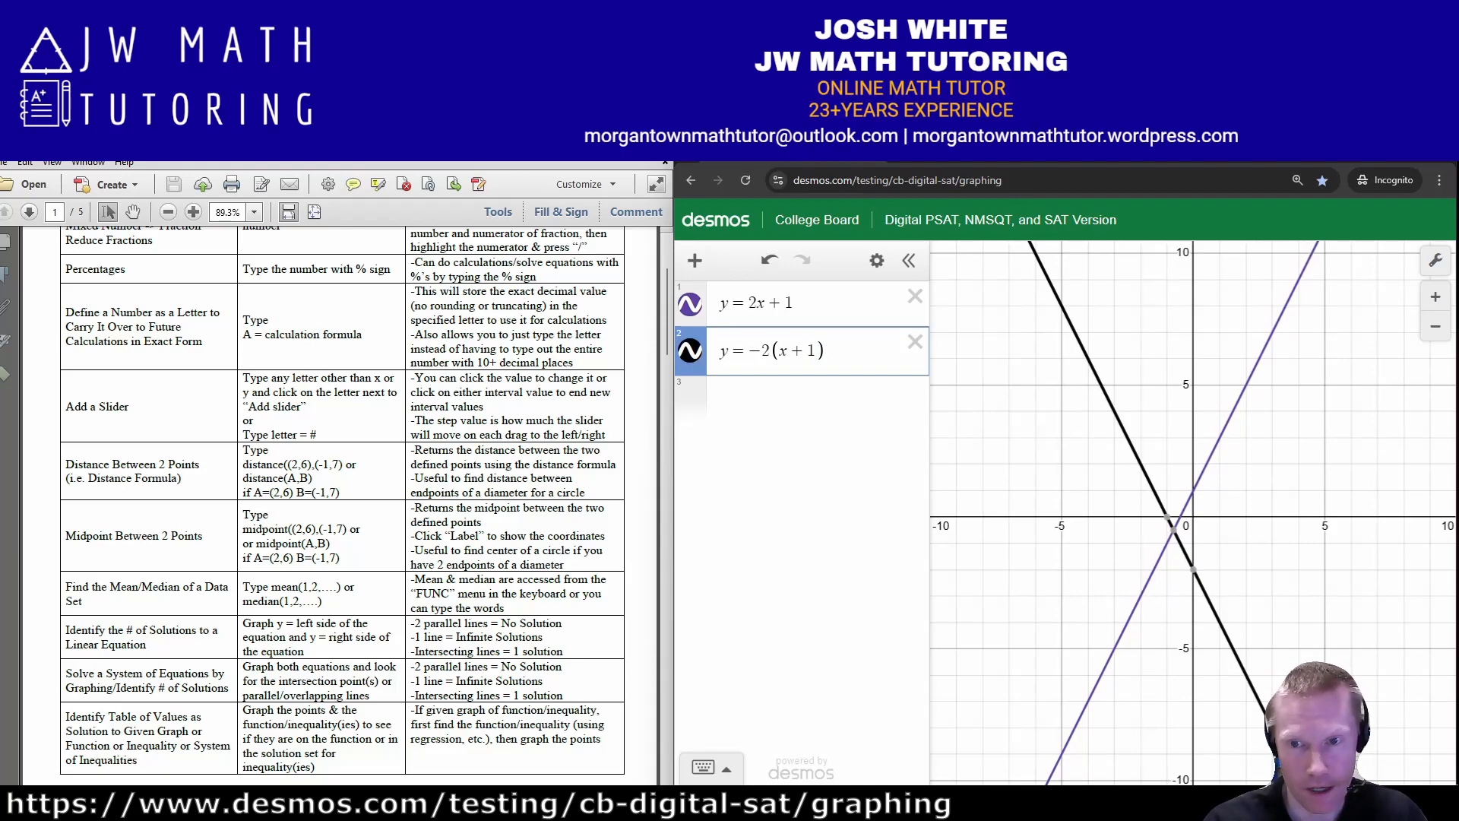
{"action": "mouse_move", "coordinate": [1174, 530]}
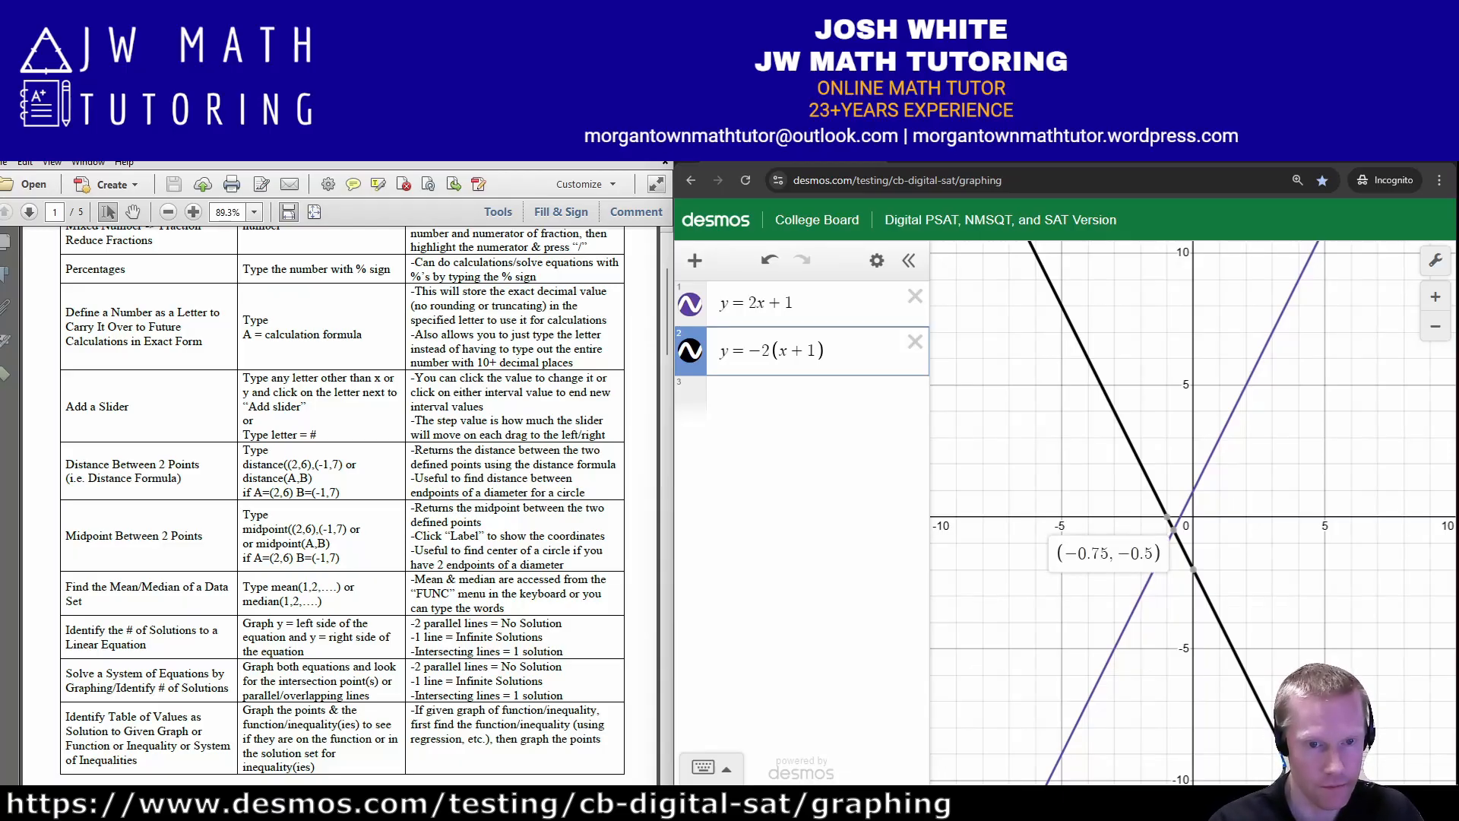
{"action": "left_click", "coordinate": [1173, 529]}
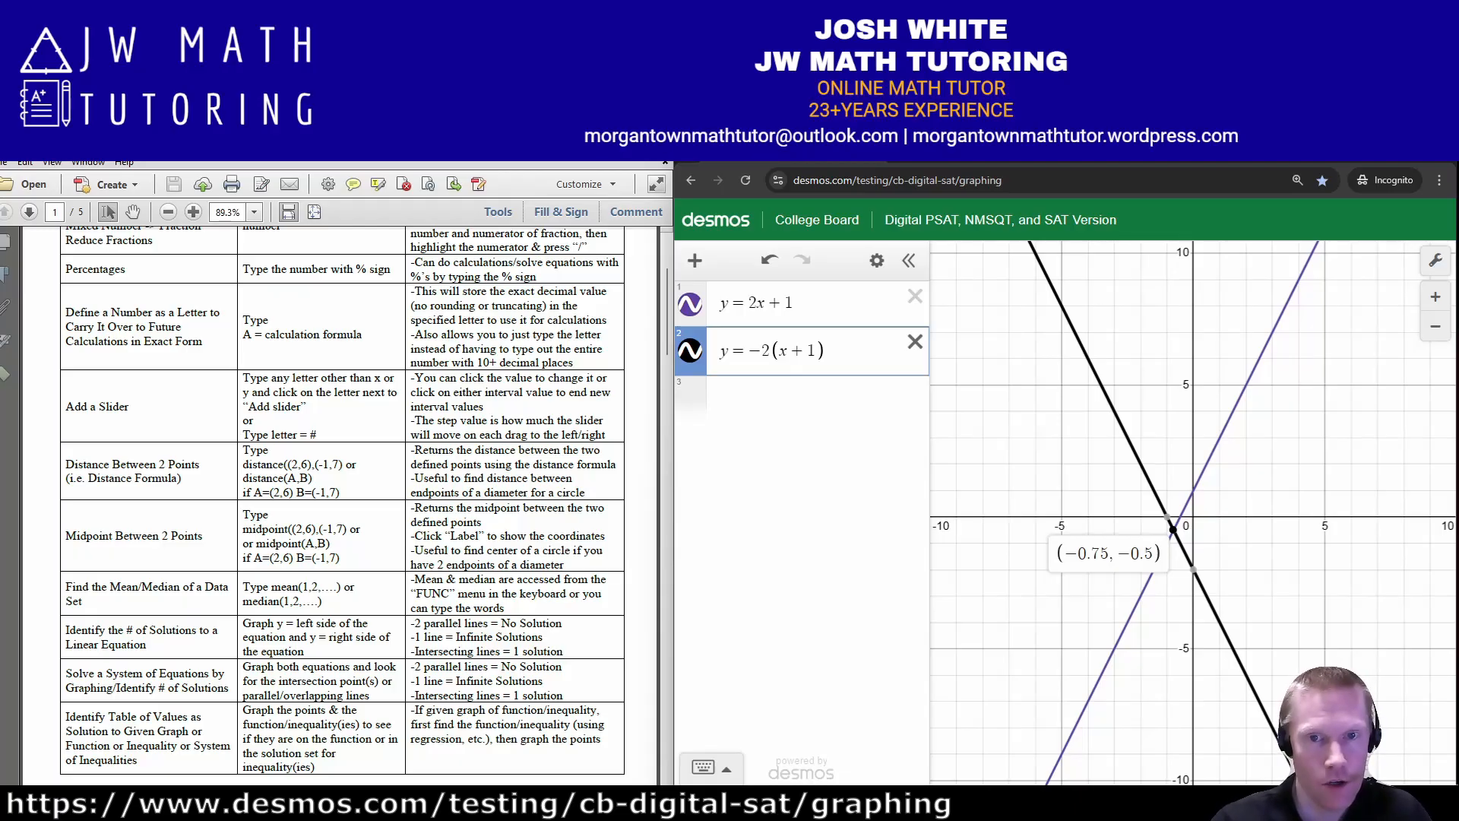
- Delete both equations and enter the first OneNote problem's full equation, −48 = −6(2x + 8) + 12x, as a single expression
{"action": "left_click", "coordinate": [915, 342]}
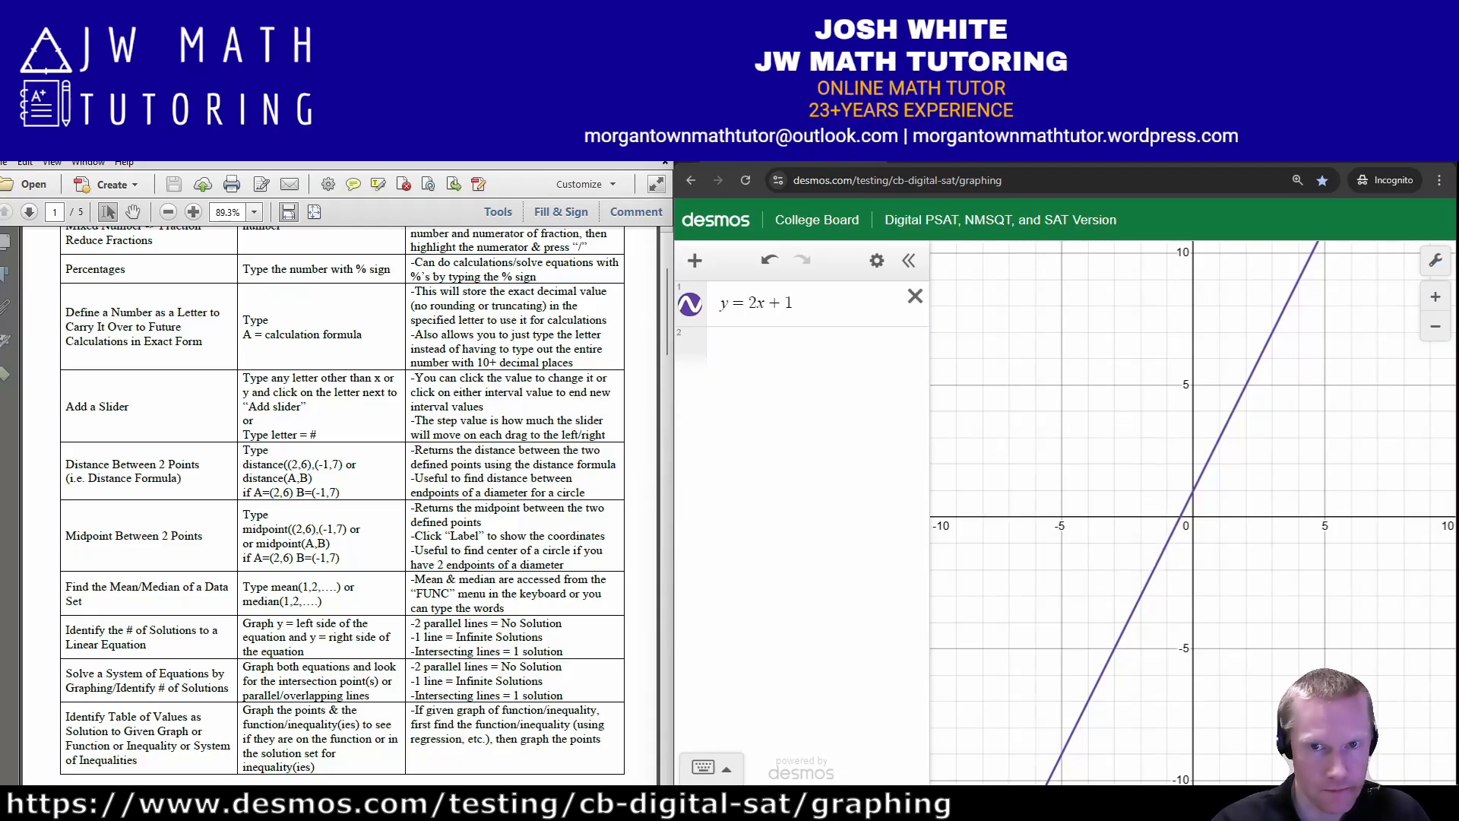
{"action": "left_click", "coordinate": [916, 296]}
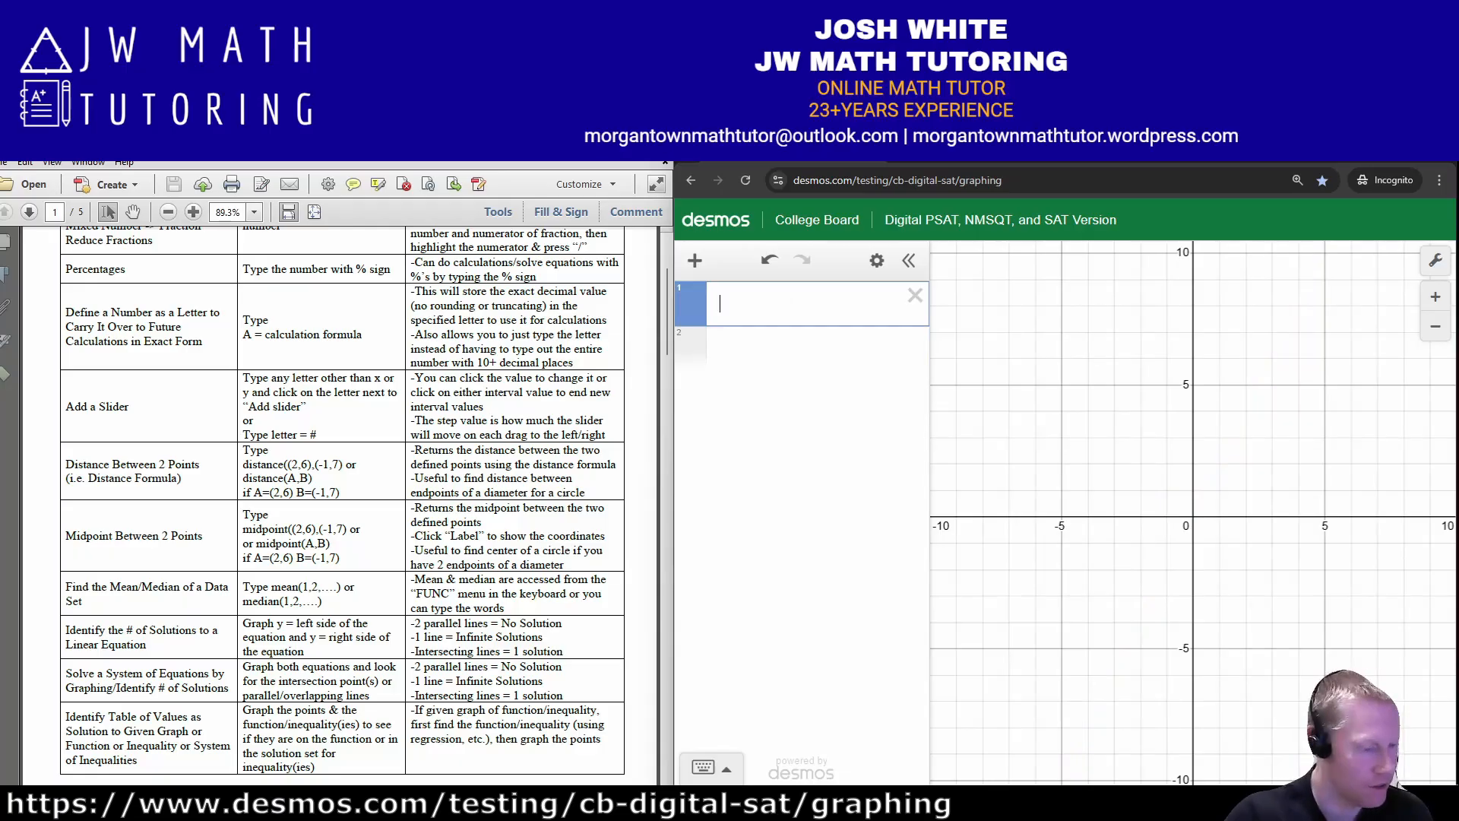
{"action": "type", "text": "-"}
{"action": "type", "text": "48 ="}
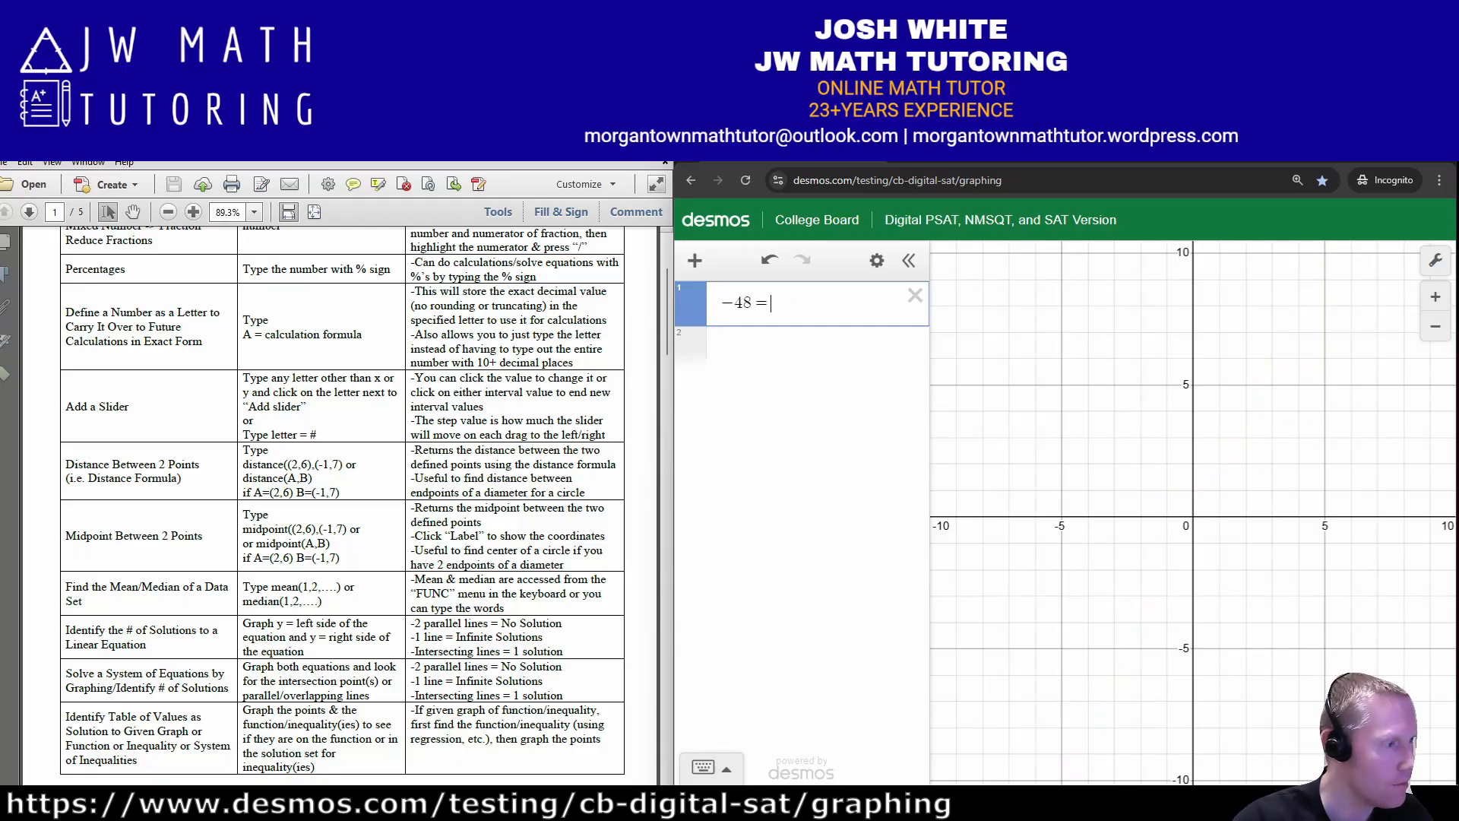
{"action": "key", "text": "alt+Tab"}
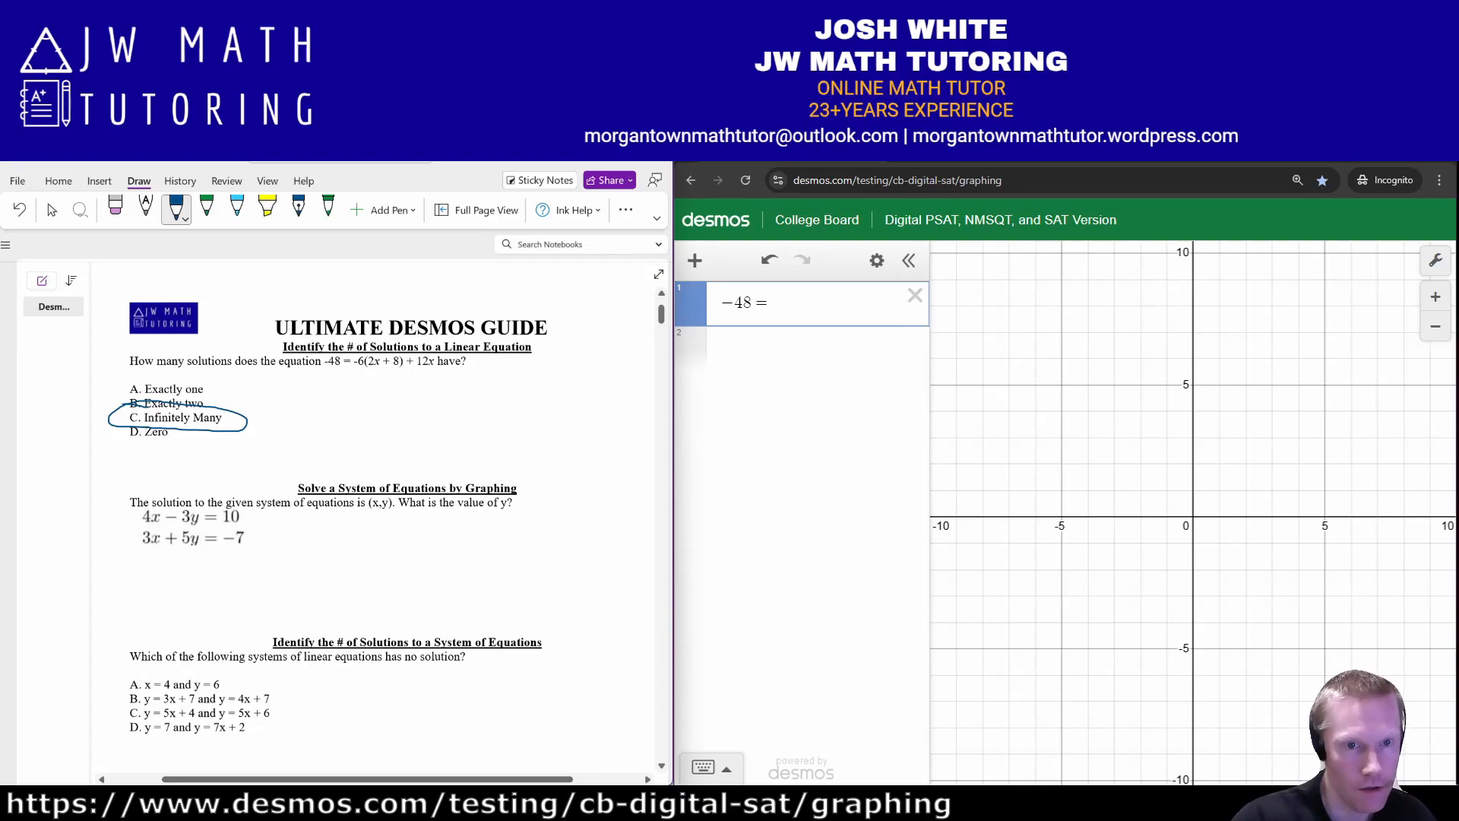
{"action": "key", "text": "alt+Tab"}
{"action": "type", "text": "-6(2x+"}
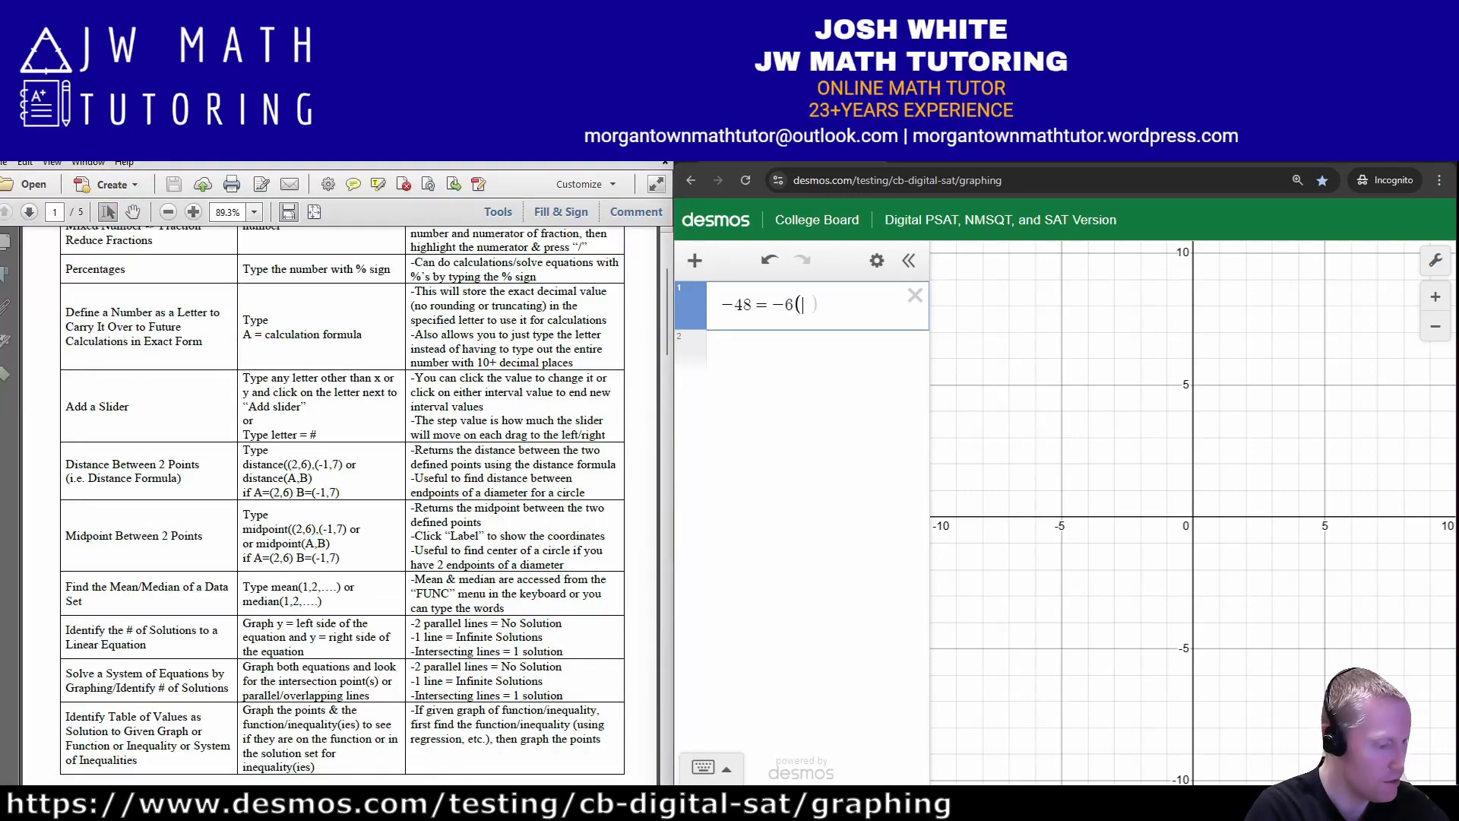
{"action": "type", "text": "8)+12"}
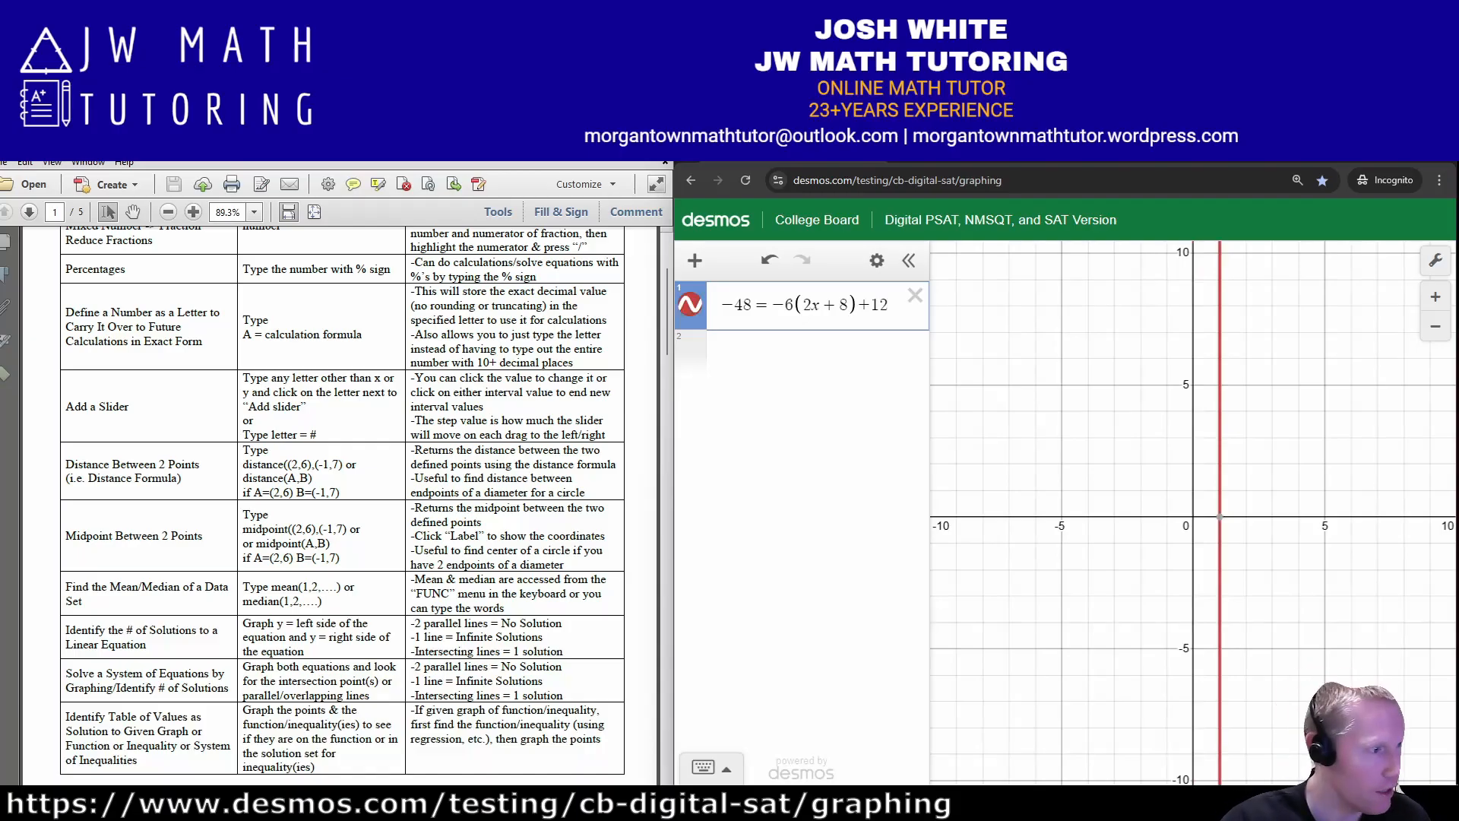
{"action": "key", "text": "alt+Tab"}
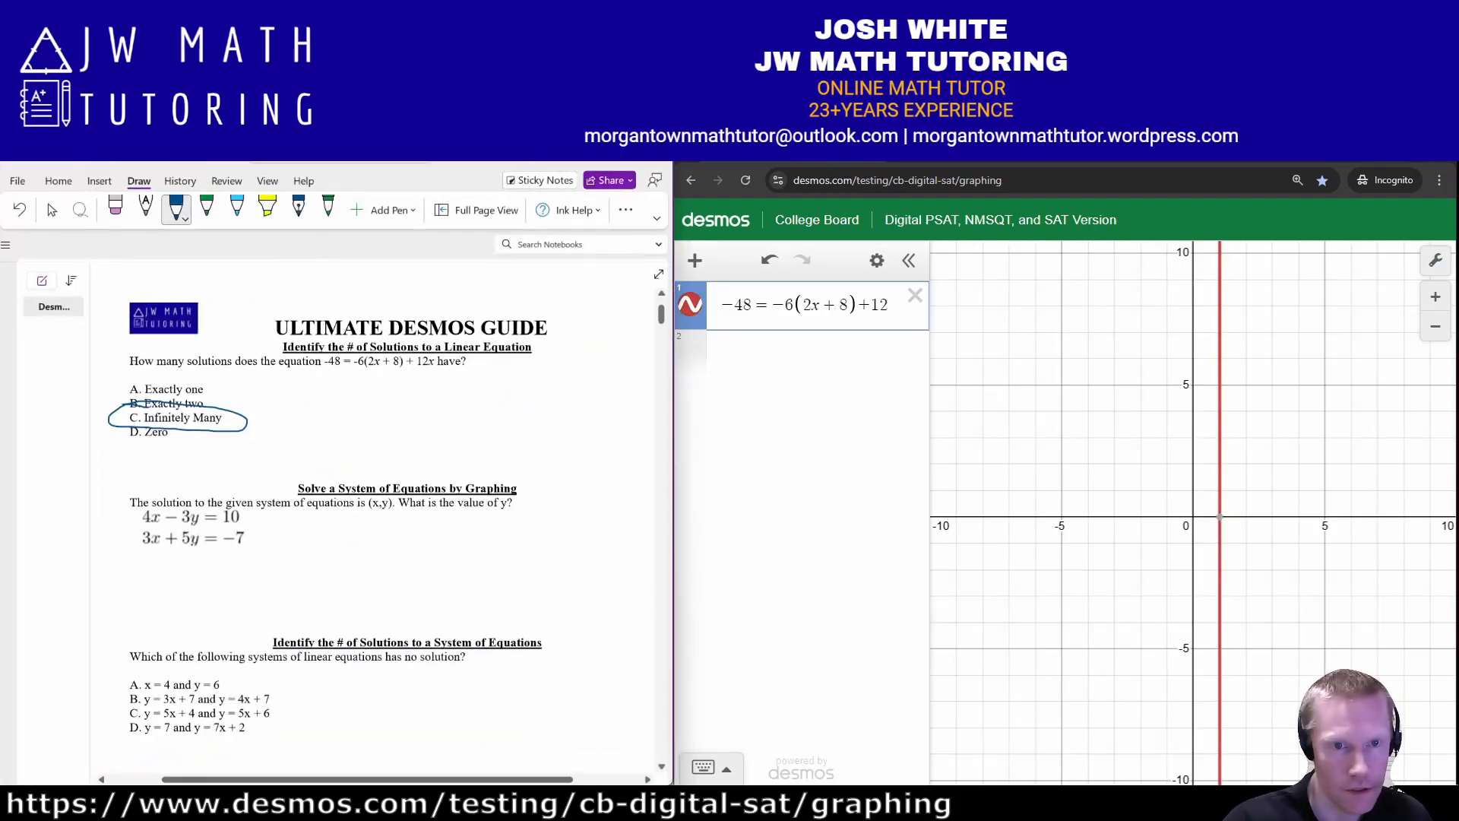
{"action": "key", "text": "alt+Tab"}
{"action": "type", "text": "x"}
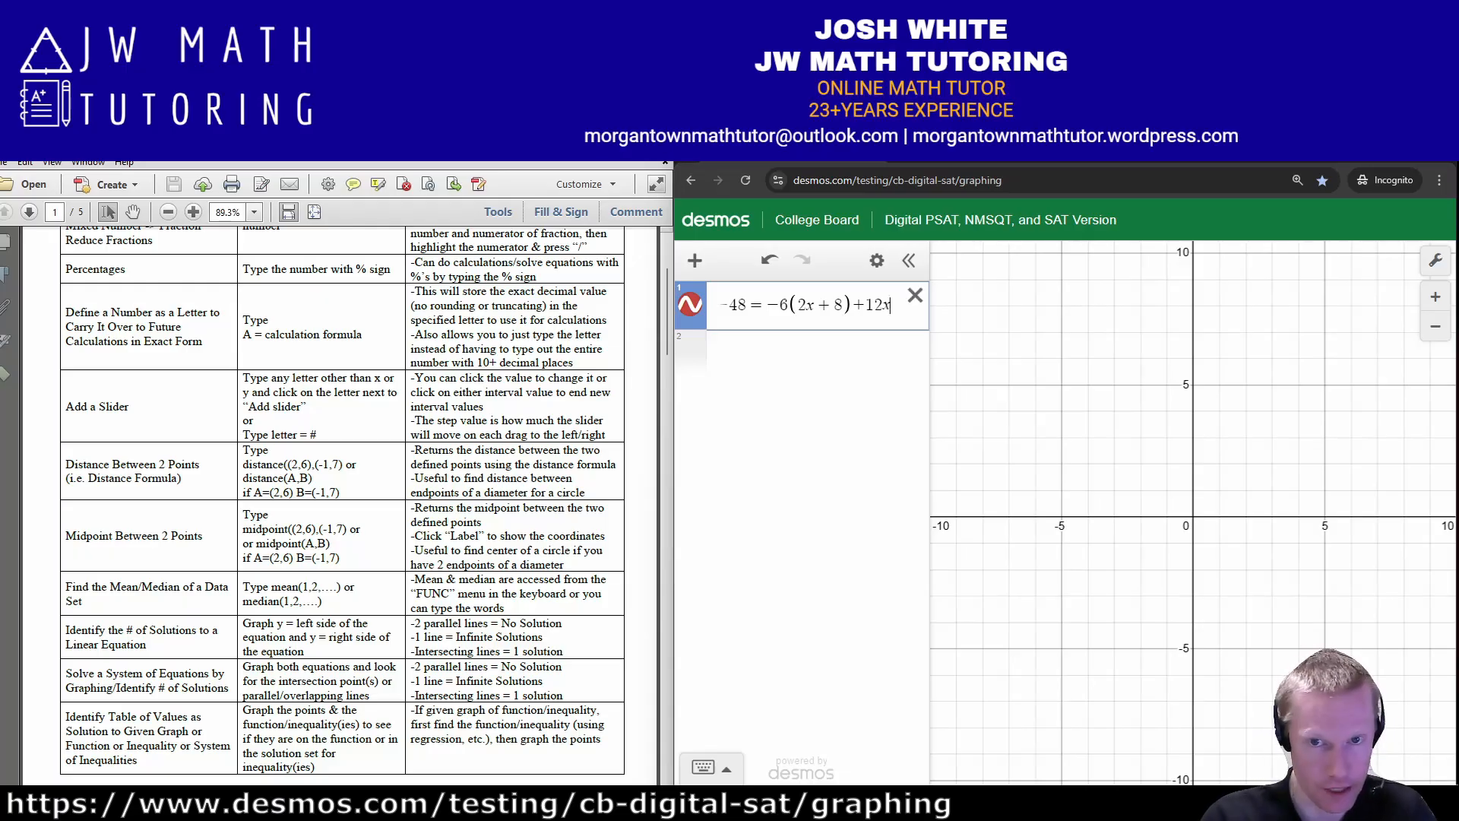
- Delete the expression and bring up the "Solve a System of Equations by Graphing" problem on the OneNote page
{"action": "left_click", "coordinate": [915, 296]}
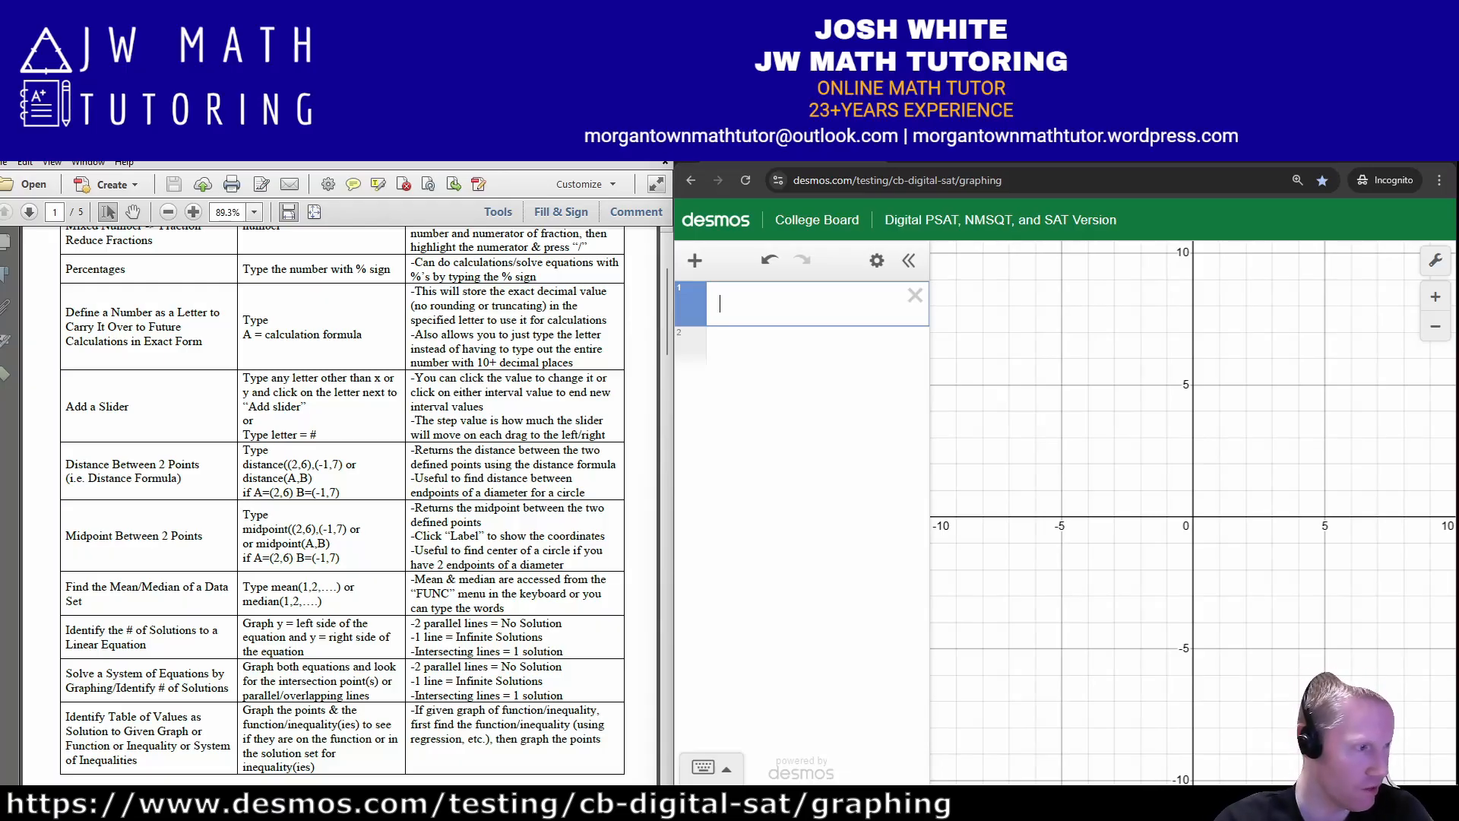
{"action": "key", "text": "alt+Tab"}
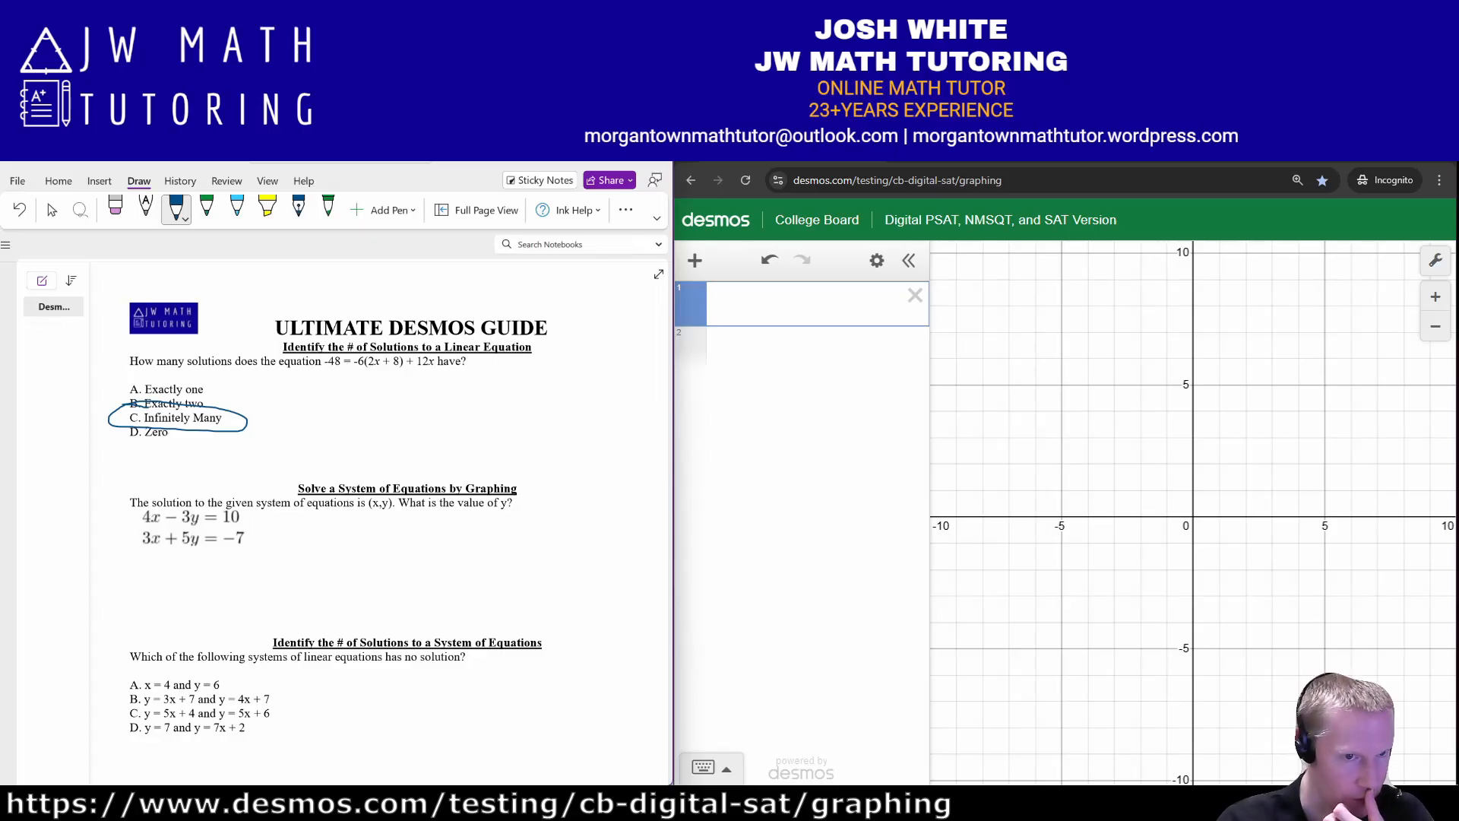
{"action": "scroll", "coordinate": [380, 517], "scroll_direction": "down", "scroll_amount": 3}
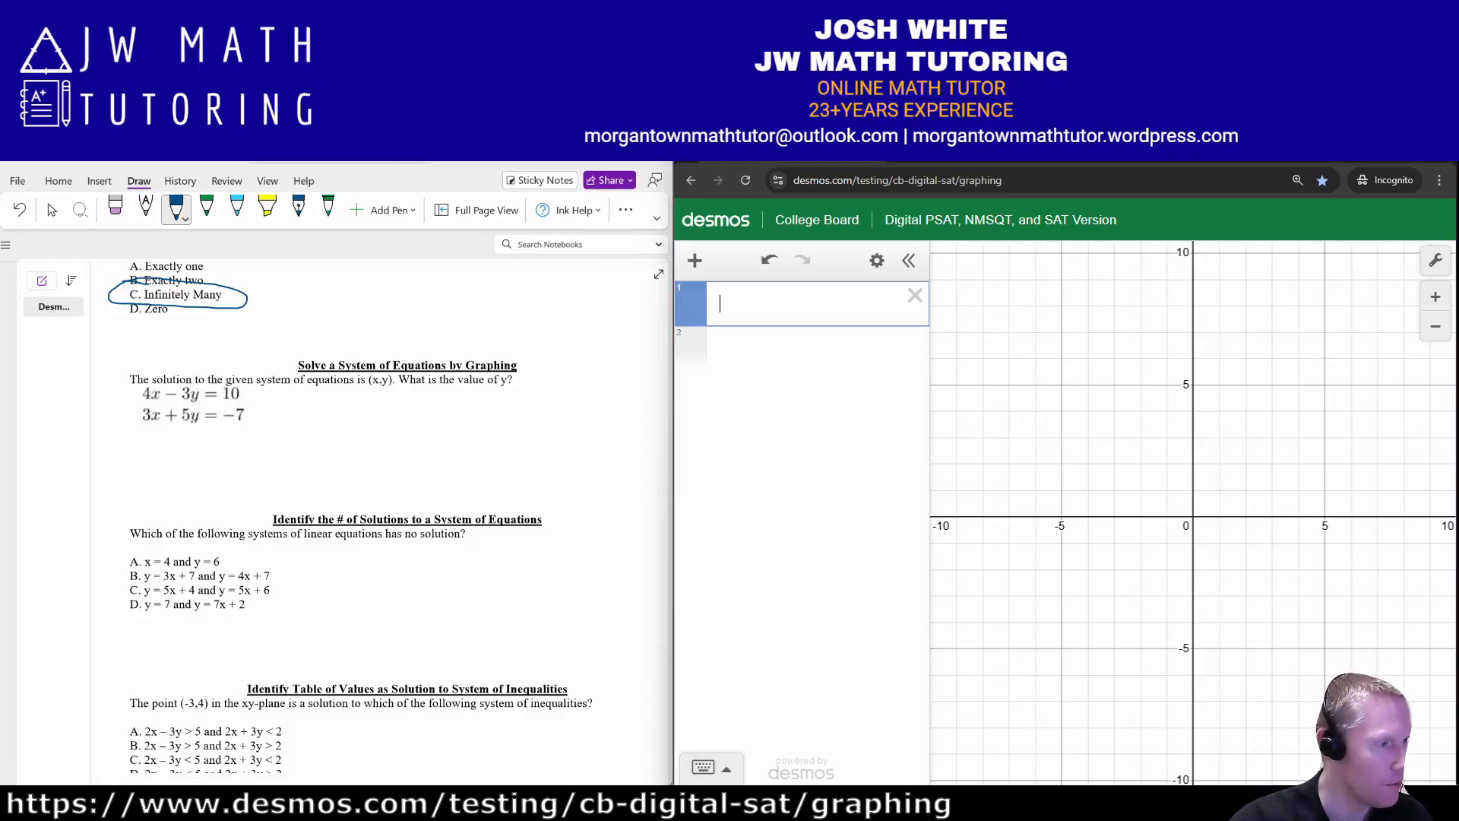
{"action": "key", "text": "alt+Tab"}
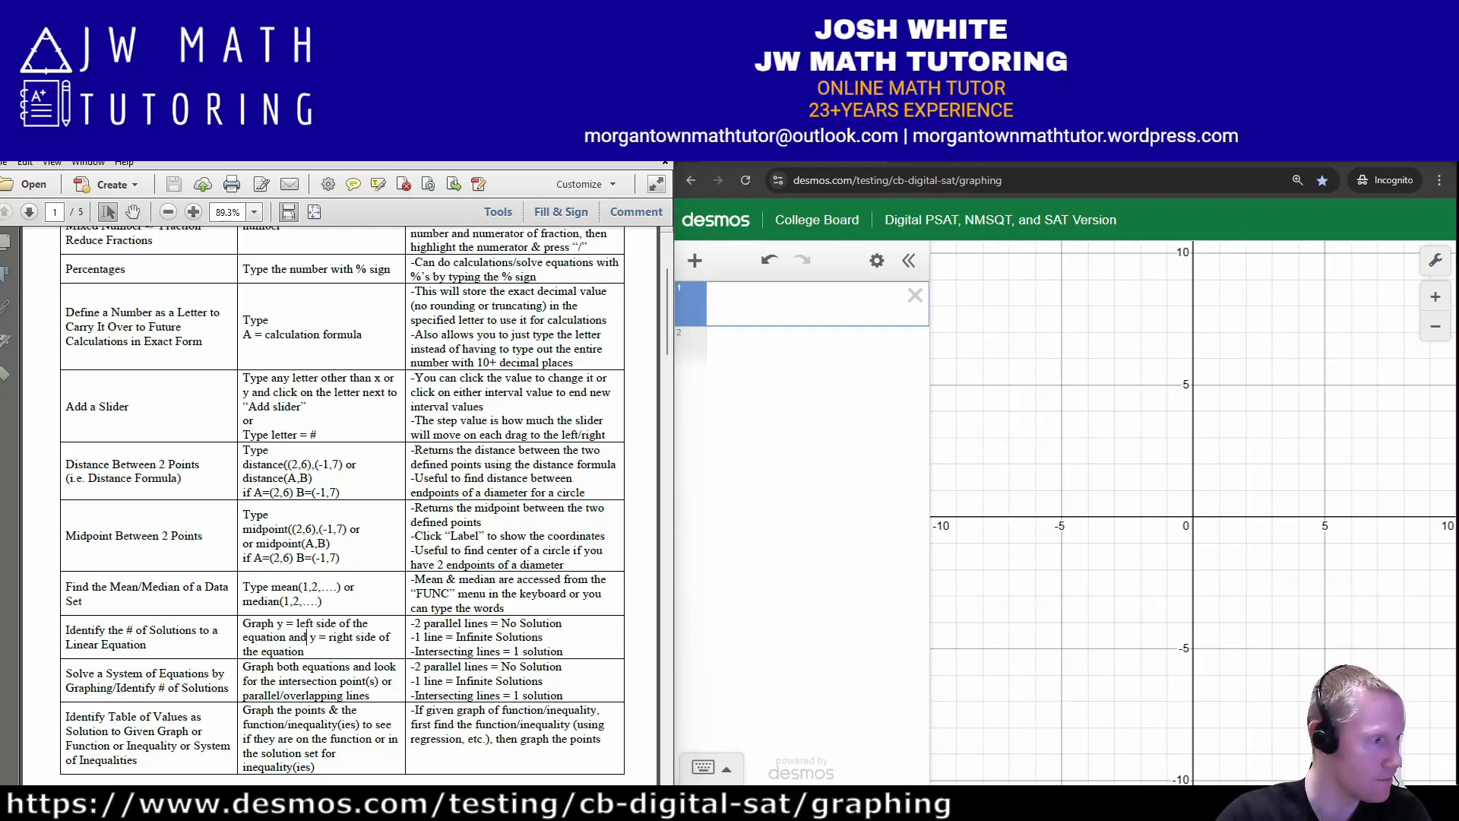
{"action": "key", "text": "alt+Tab"}
- Graph the system 4x − 3y = 10 and 3x + 5y = −7 and display the coordinates of the intersection
{"action": "left_click", "coordinate": [797, 304]}
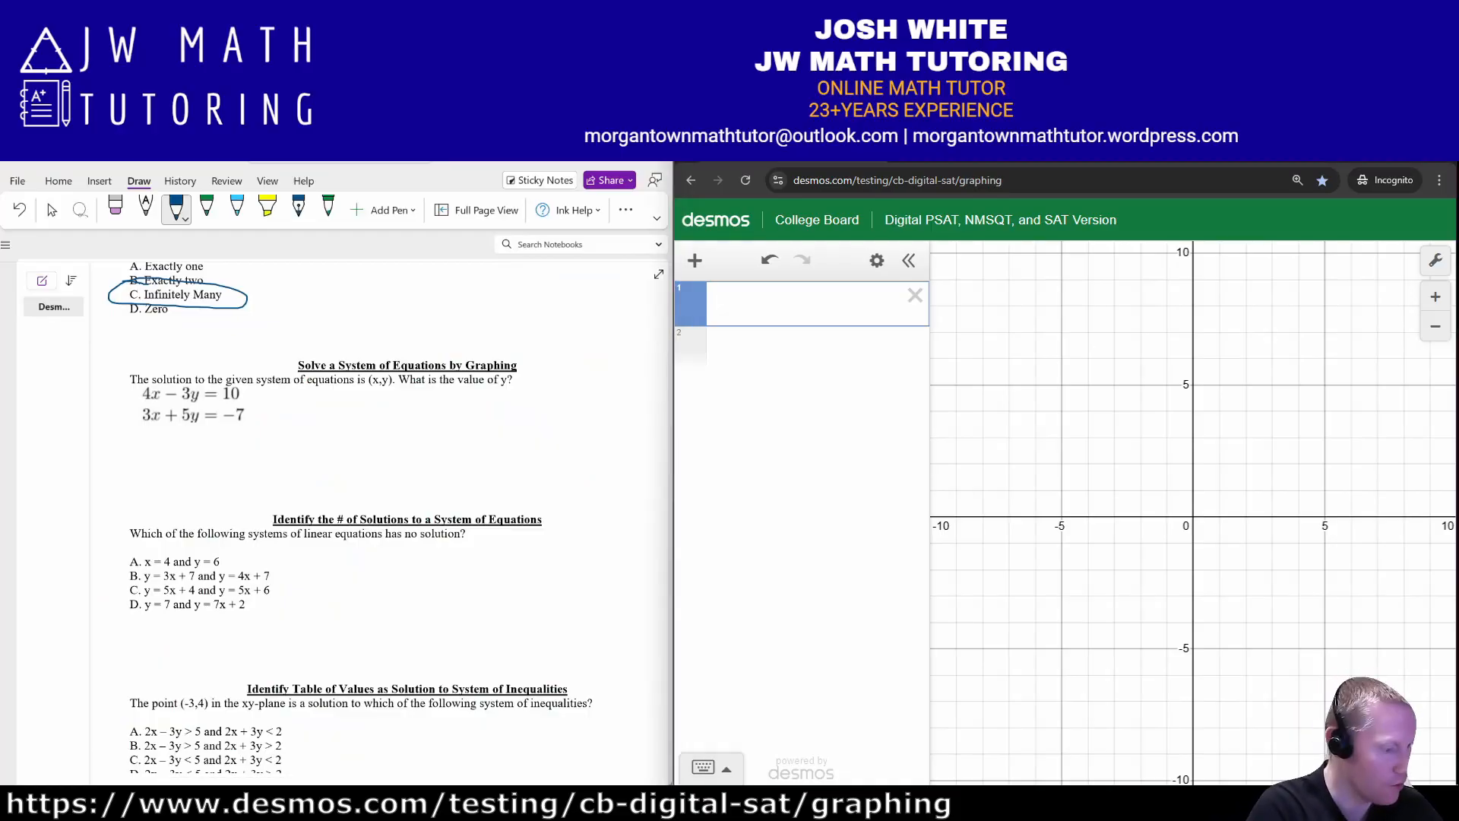
{"action": "type", "text": "4x-3y=10"}
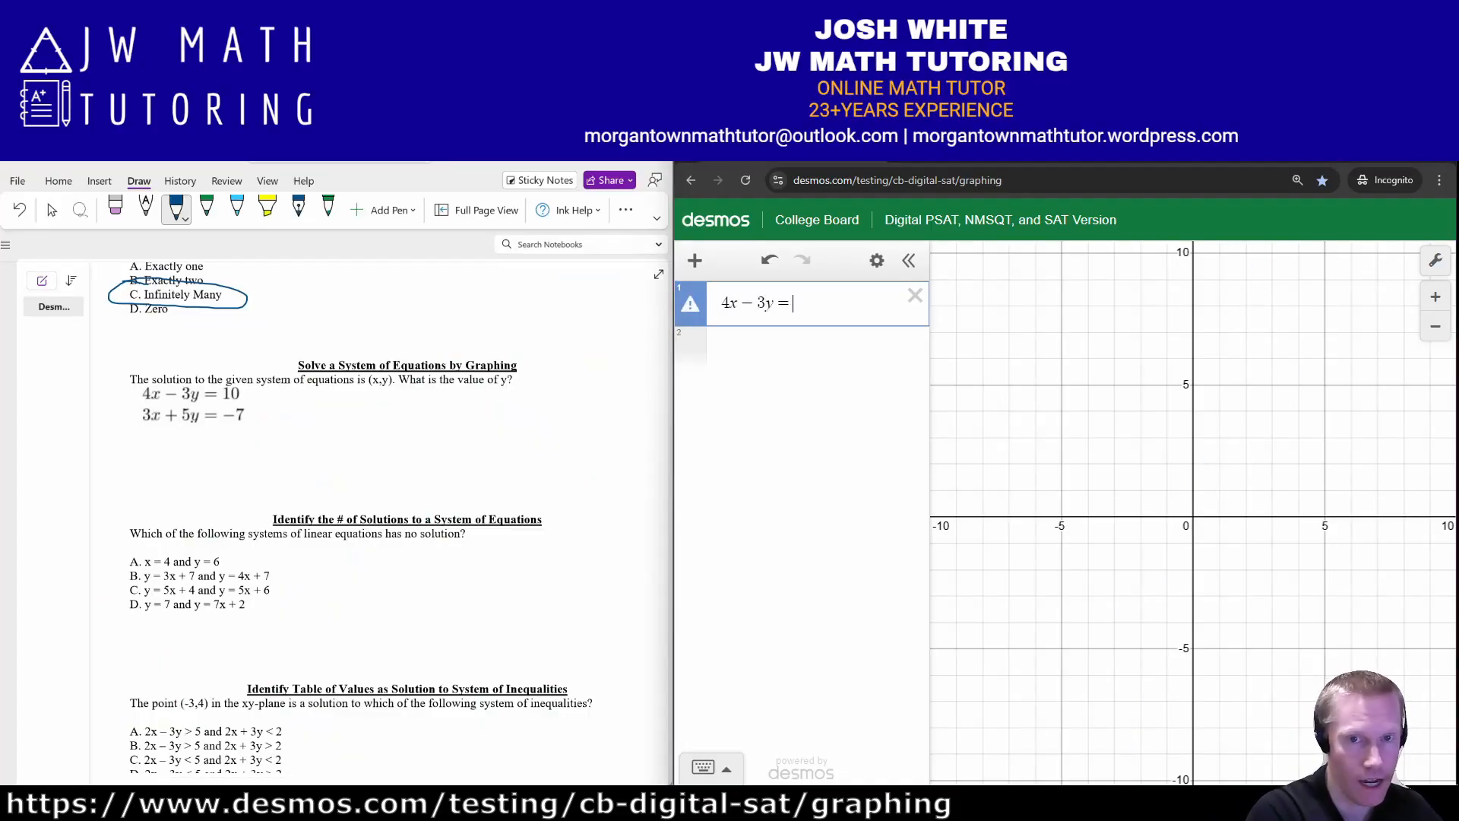
{"action": "key", "text": "Return"}
{"action": "type", "text": "3x+5y"}
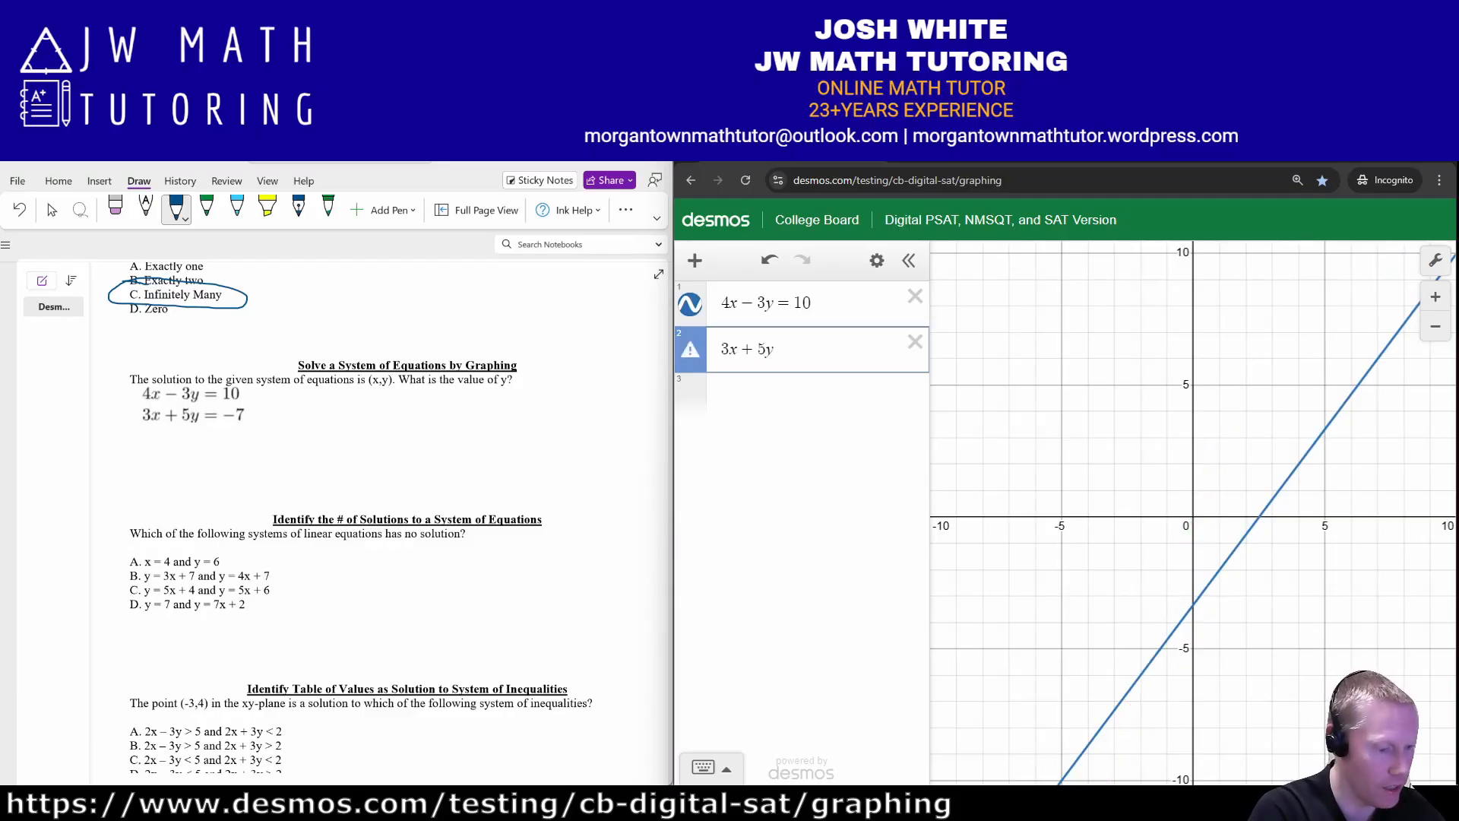
{"action": "type", "text": "=-7"}
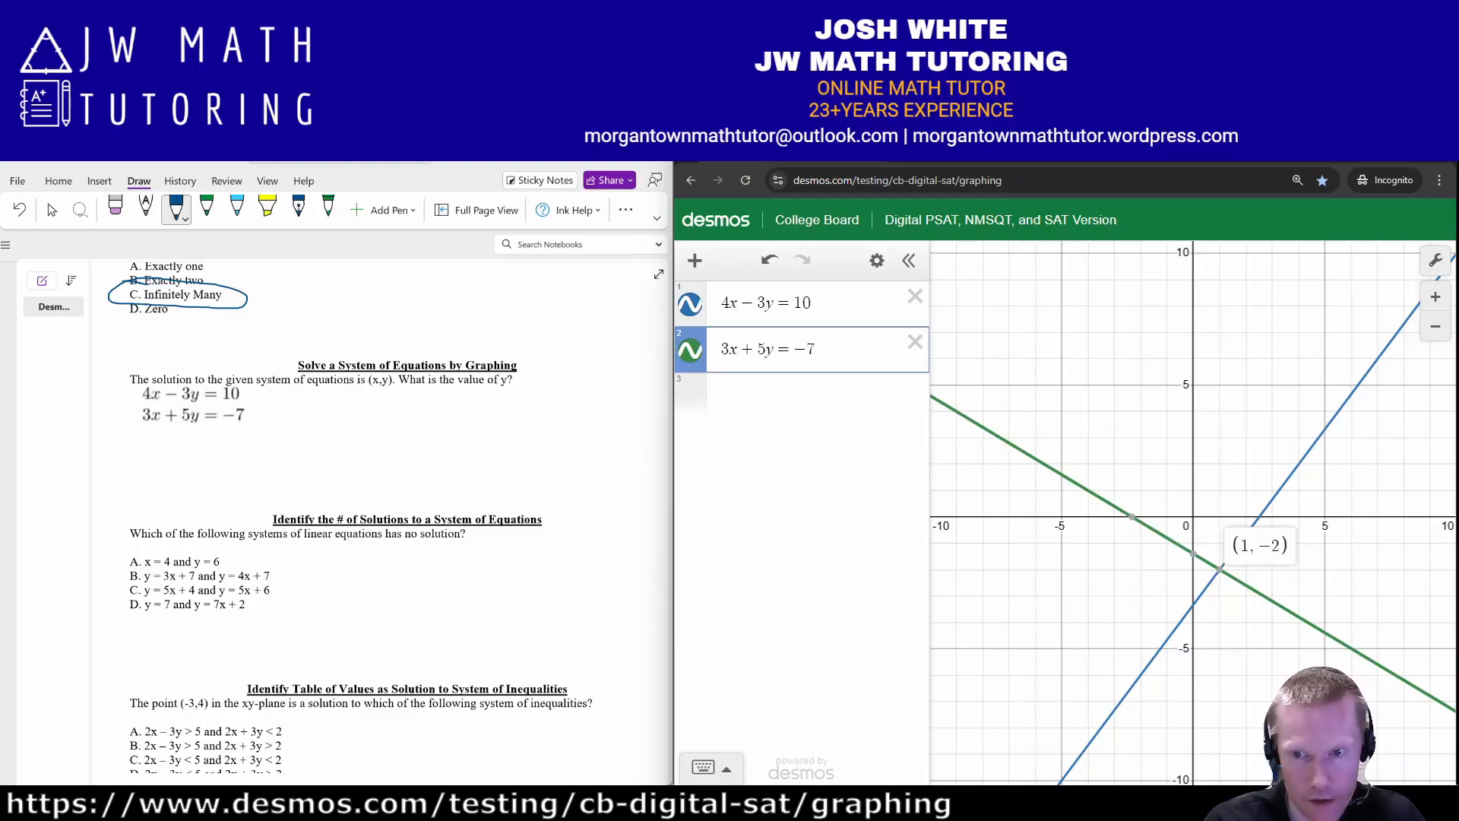
{"action": "left_click", "coordinate": [1220, 569]}
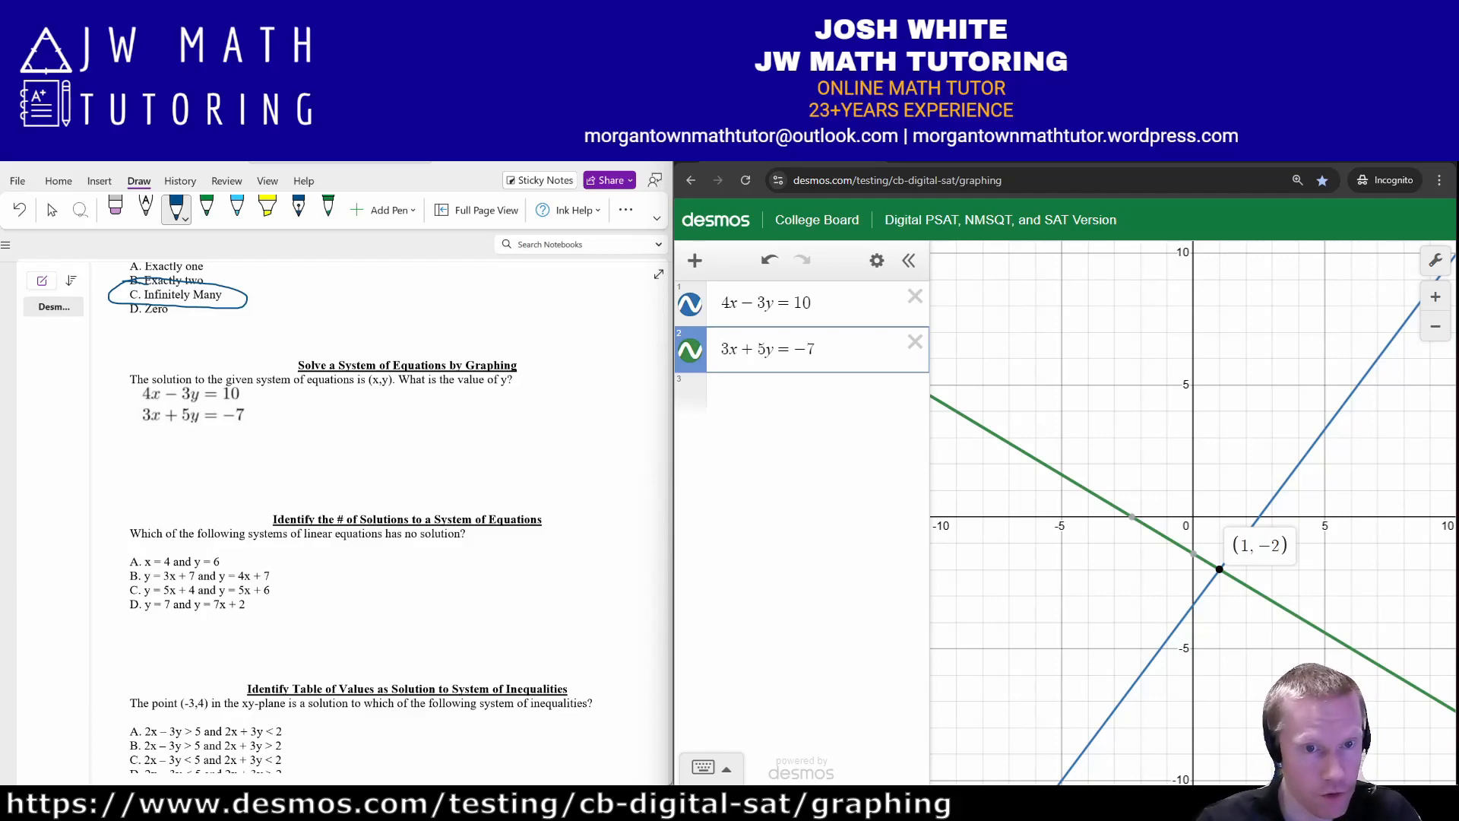
- Handwrite −2 as the answer beside the system in OneNote and go on to the problem about the number of solutions to a system
{"action": "left_click_drag", "start_coordinate": [376, 422], "coordinate": [438, 430]}
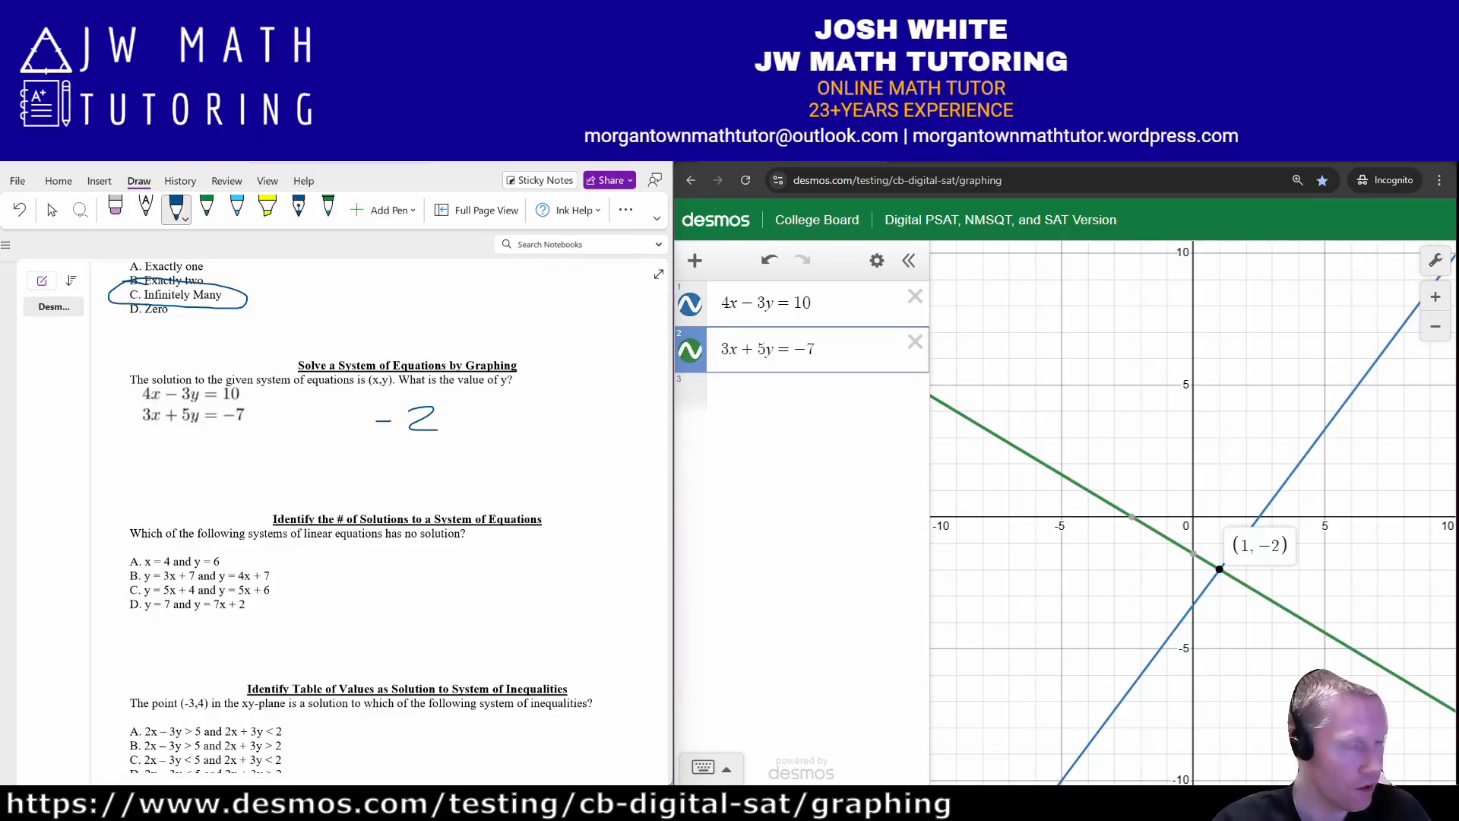
{"action": "key", "text": "alt+Tab"}
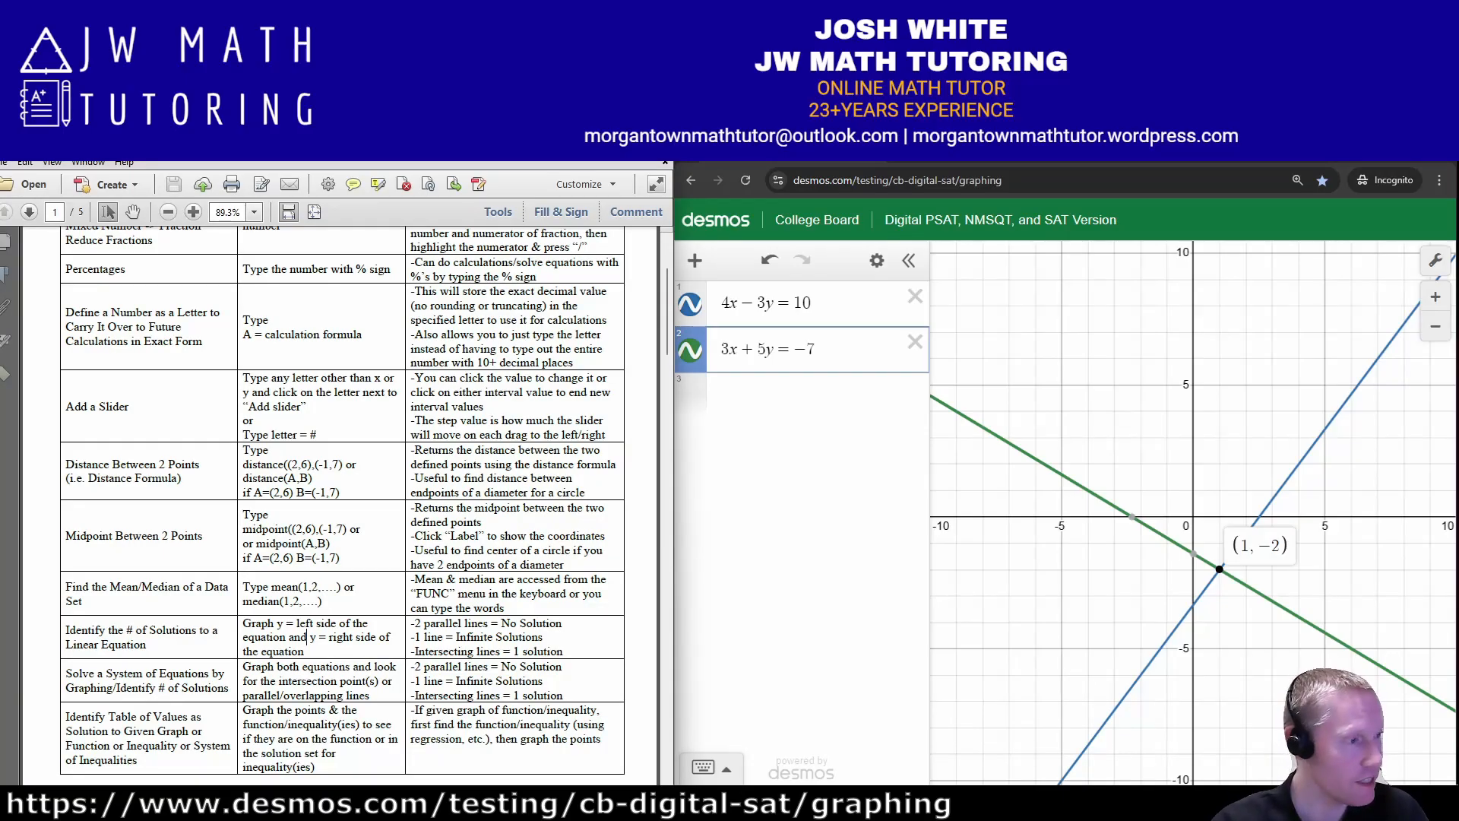
{"action": "key", "text": "alt+Tab"}
{"action": "scroll", "coordinate": [373, 494], "scroll_direction": "down", "scroll_amount": 3}
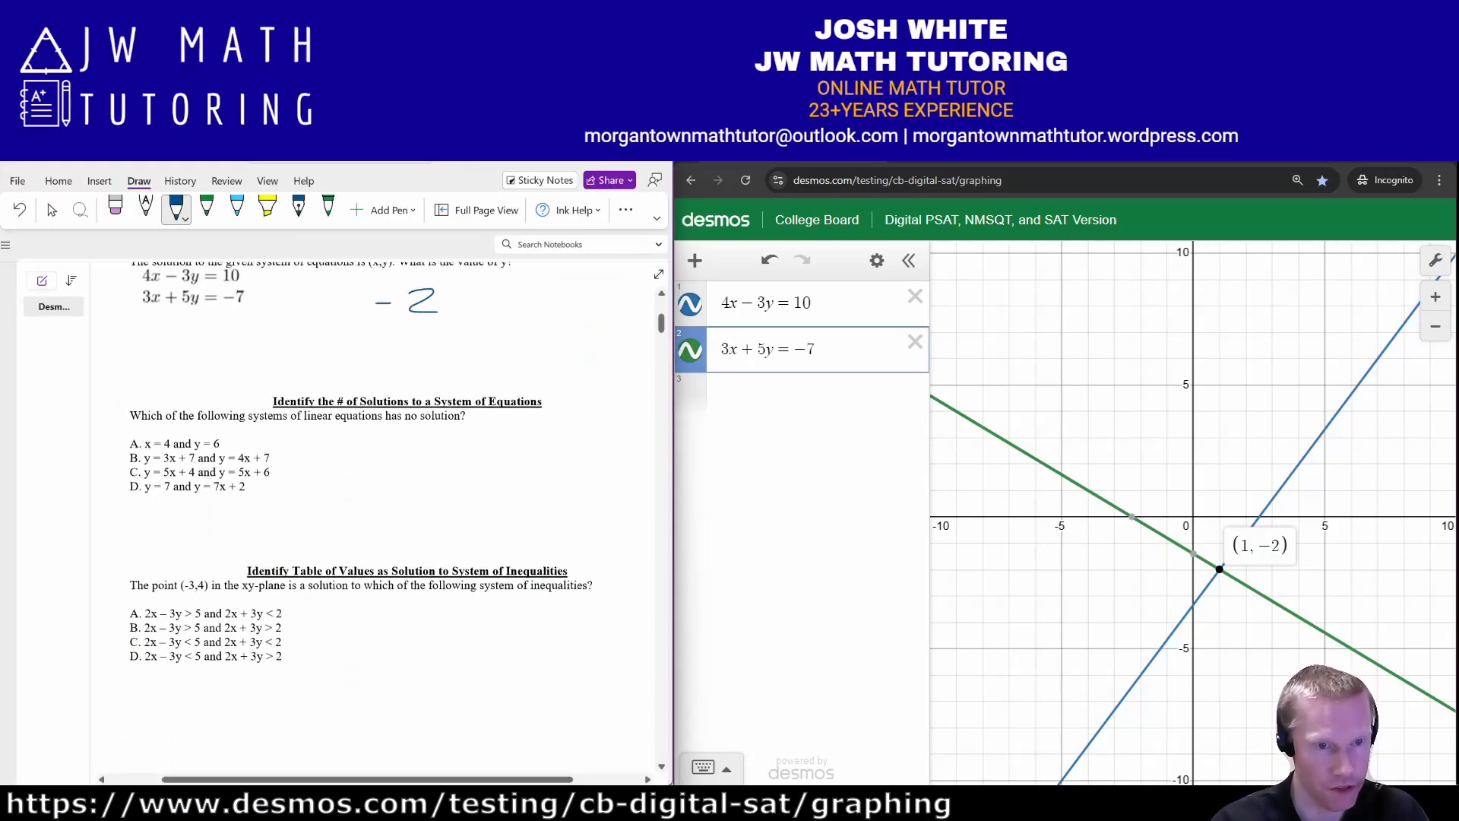
- Clear the previous system, graph option A's equations x = 4 and y = 6, and display the coordinates of their intersection
{"action": "scroll", "coordinate": [373, 494], "scroll_direction": "up", "scroll_amount": 1}
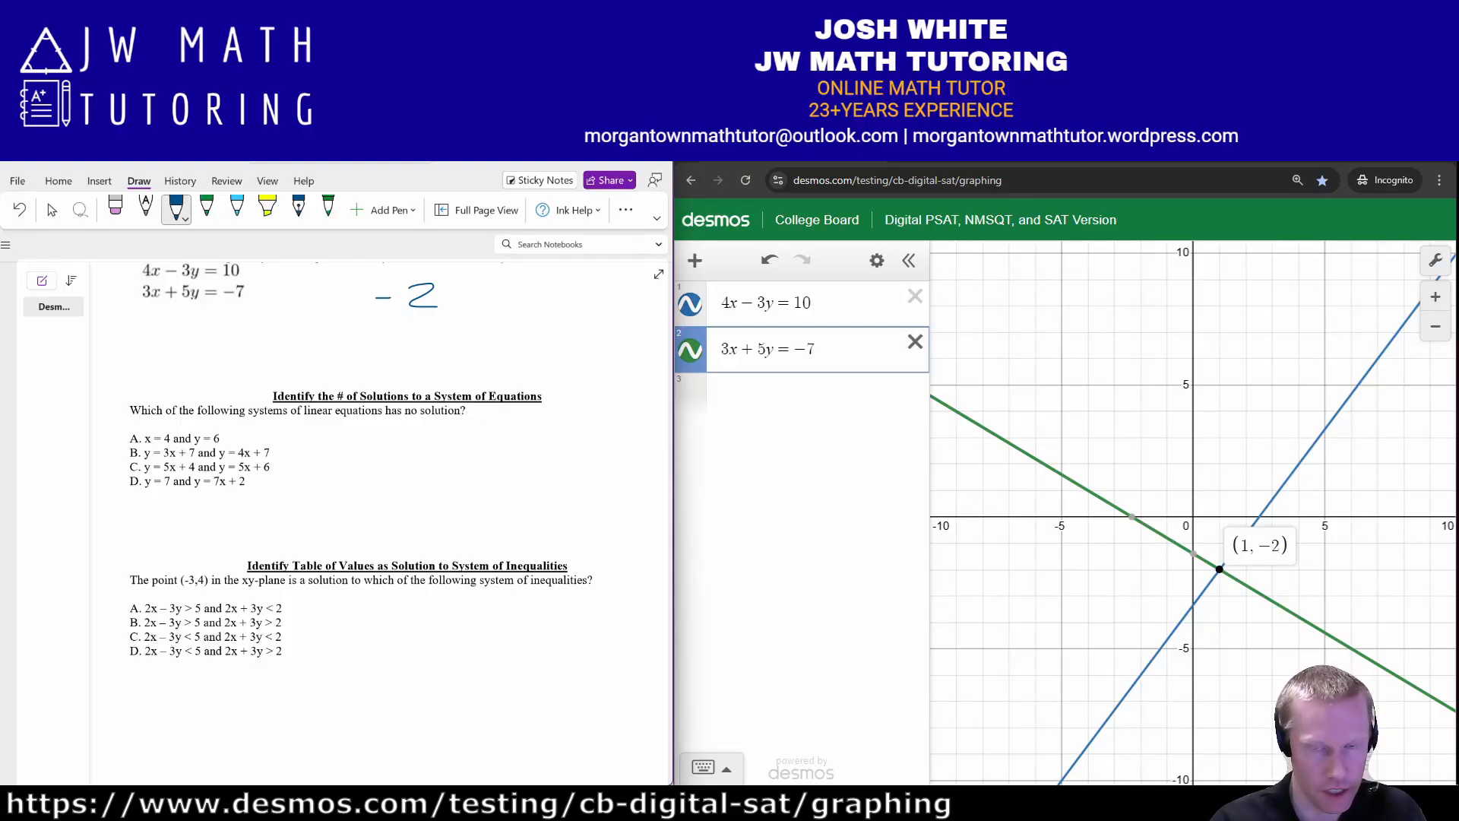
{"action": "left_click", "coordinate": [915, 341]}
{"action": "left_click", "coordinate": [915, 296]}
{"action": "left_click", "coordinate": [801, 303]}
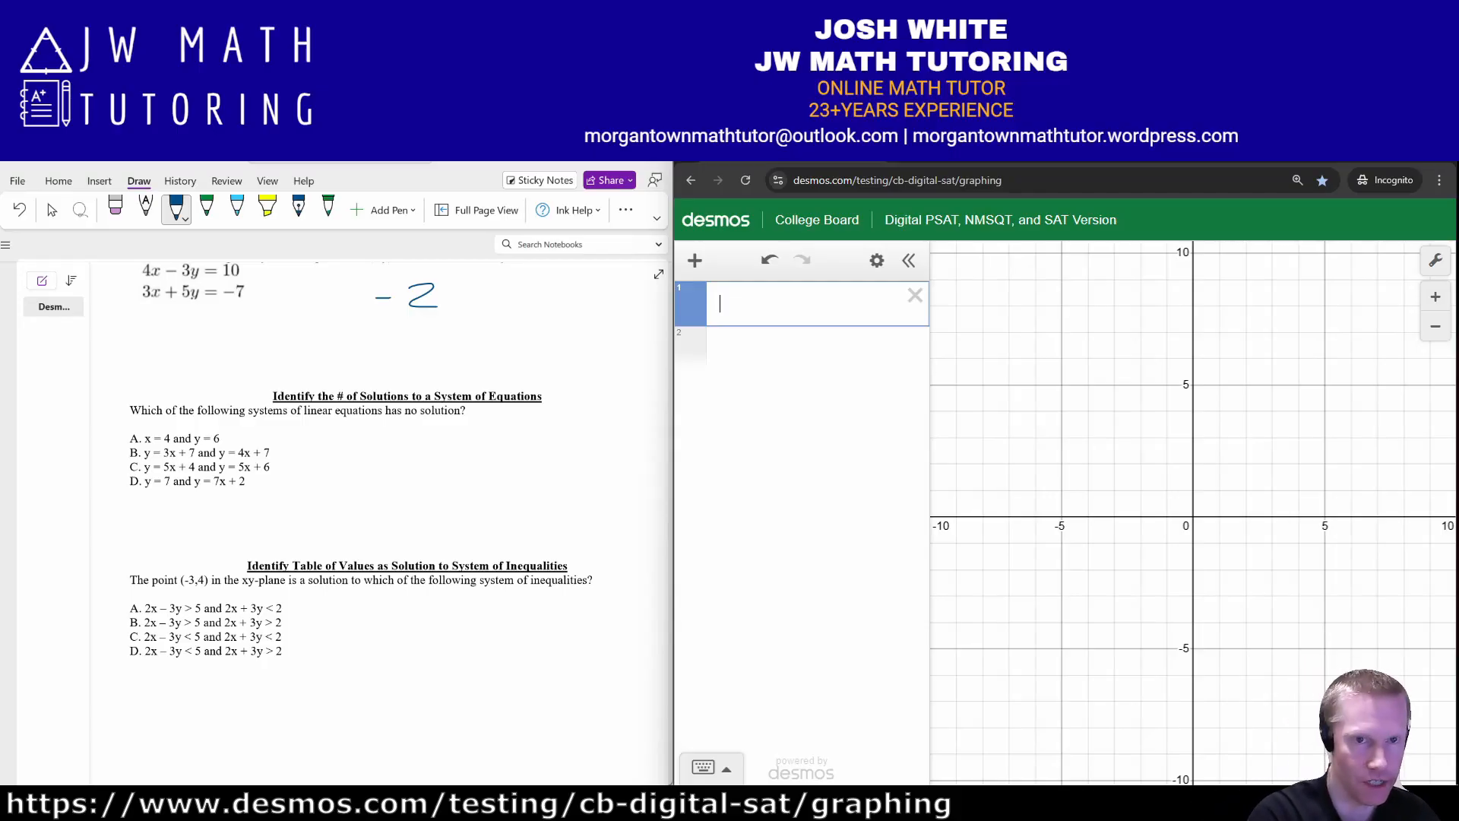
{"action": "type", "text": "x=4"}
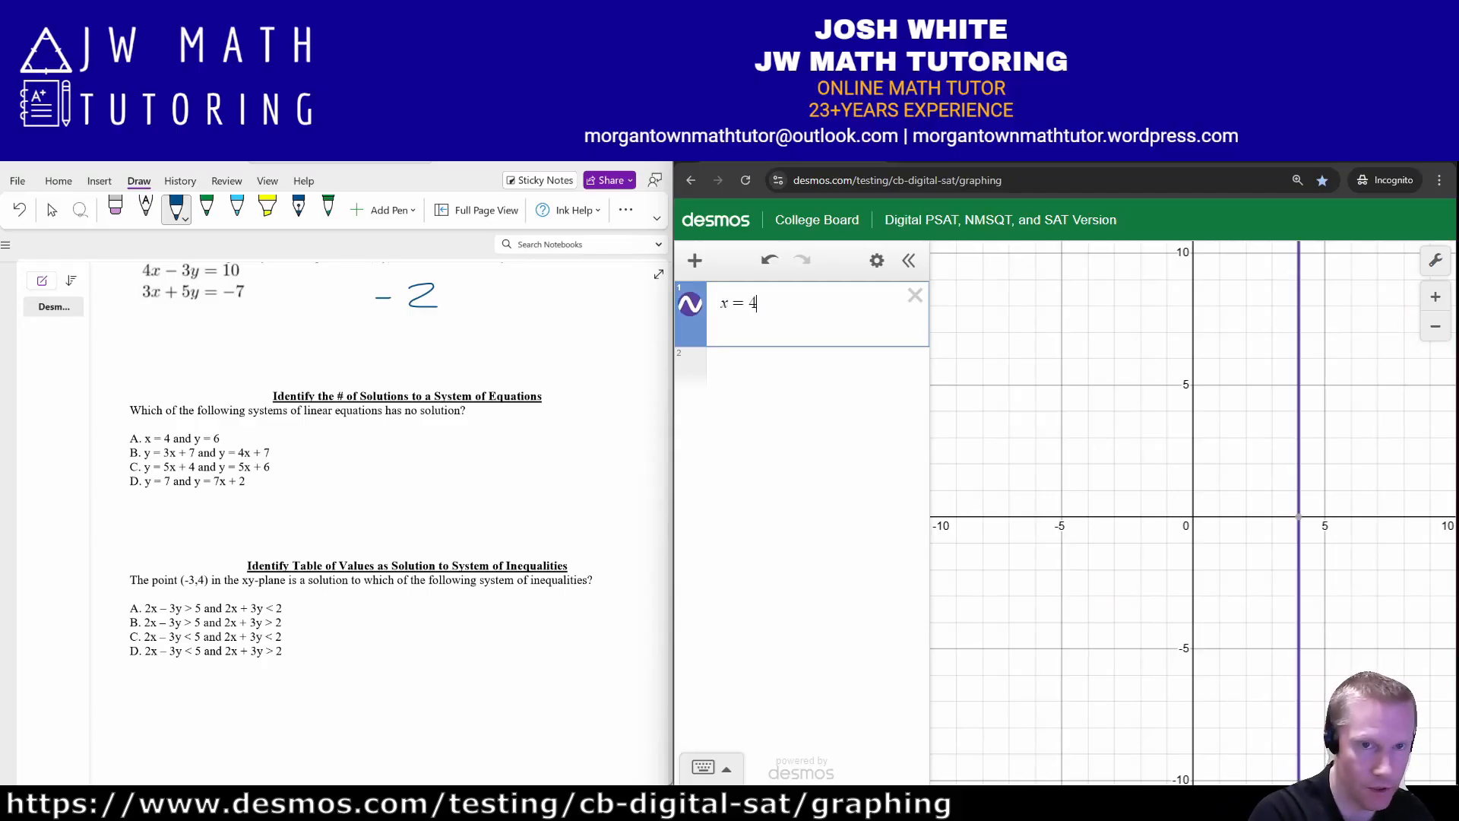
{"action": "key", "text": "Return"}
{"action": "type", "text": "y=6"}
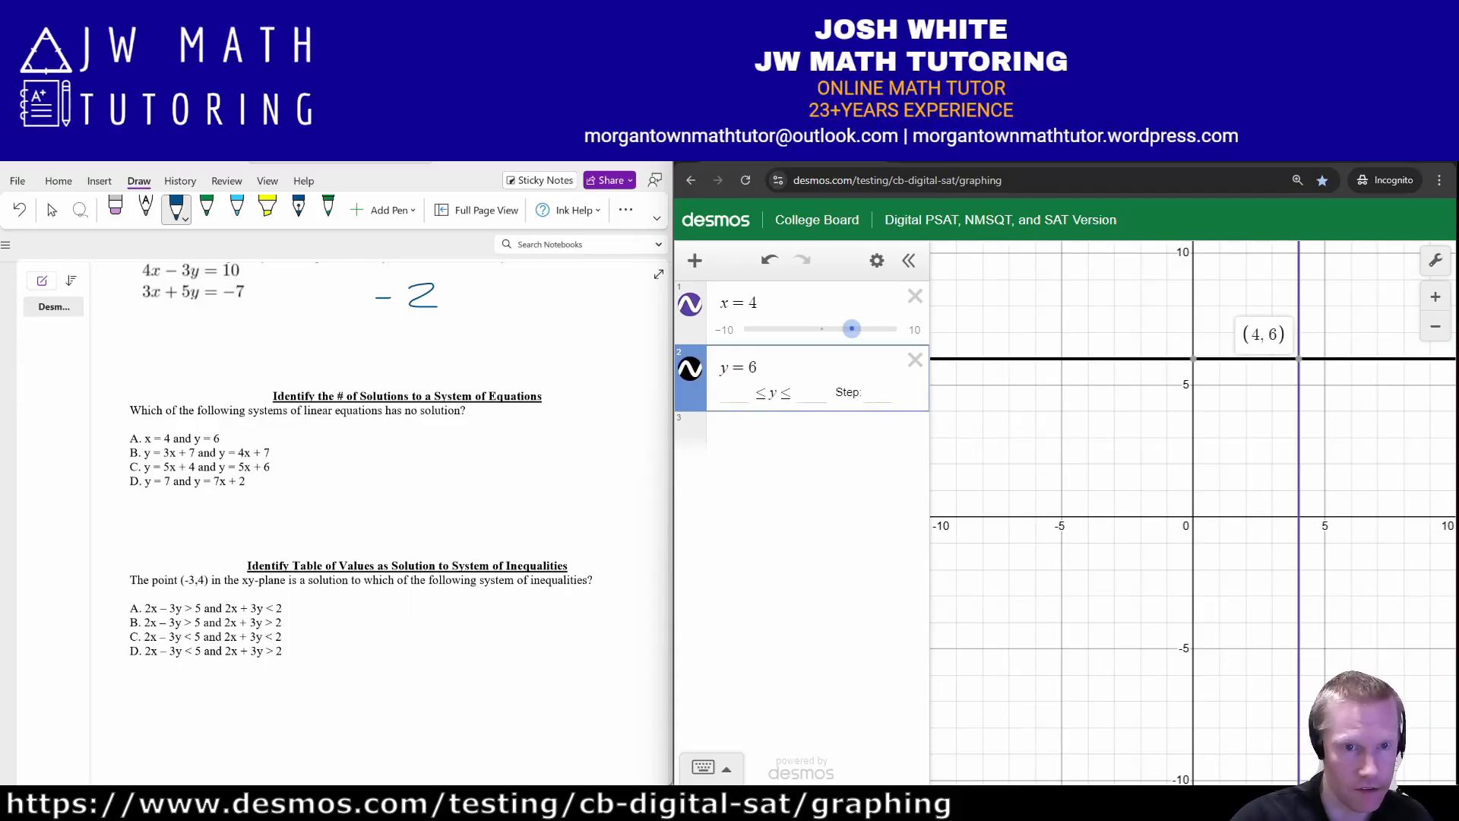
{"action": "left_click", "coordinate": [1298, 359]}
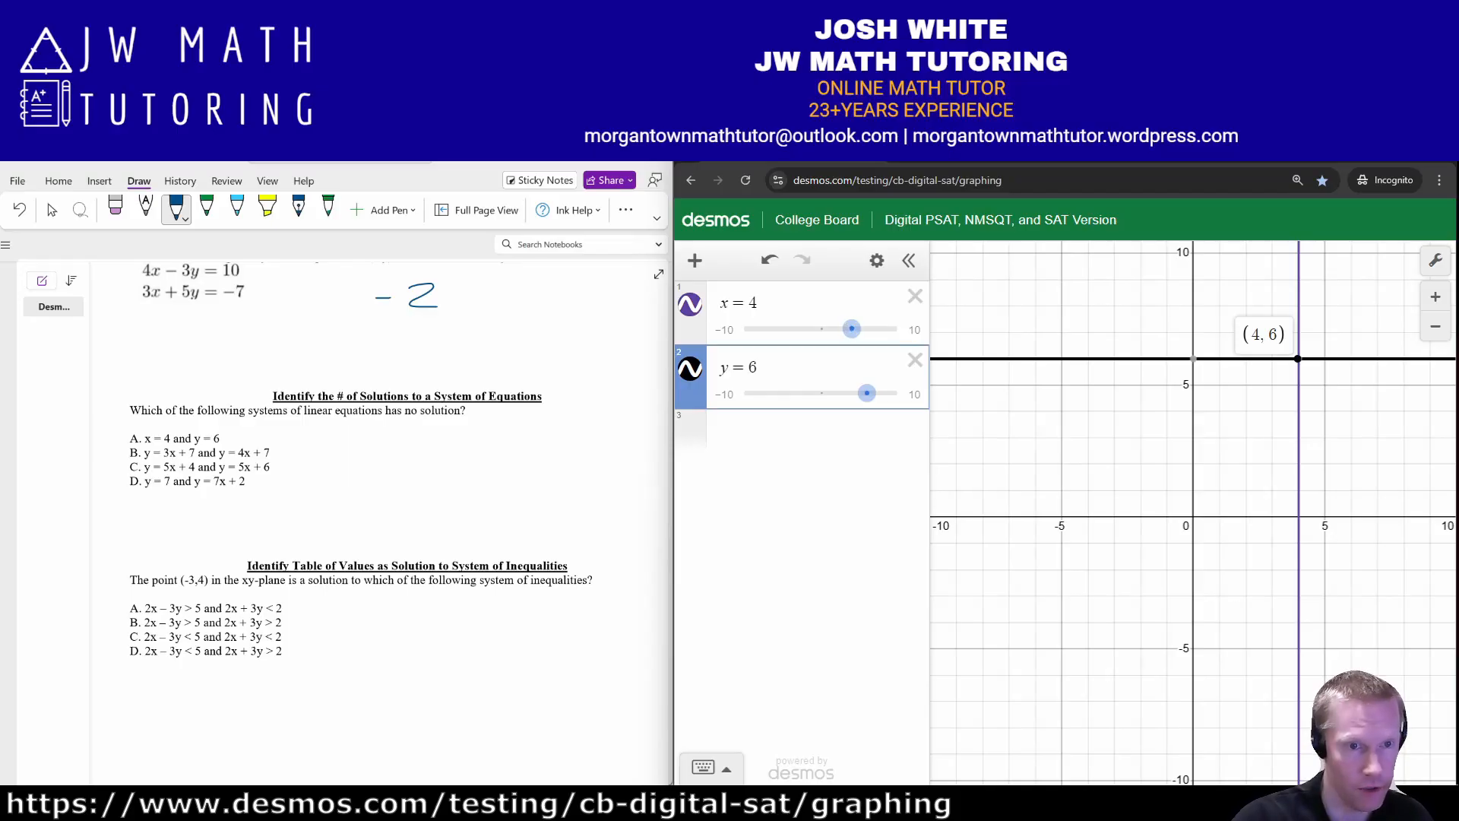
- Replace the equations with option B's y = 3x + 7 and y = 4x + 7 and display the coordinates of their intersection
{"action": "left_click_drag", "start_coordinate": [766, 303], "coordinate": [718, 303]}
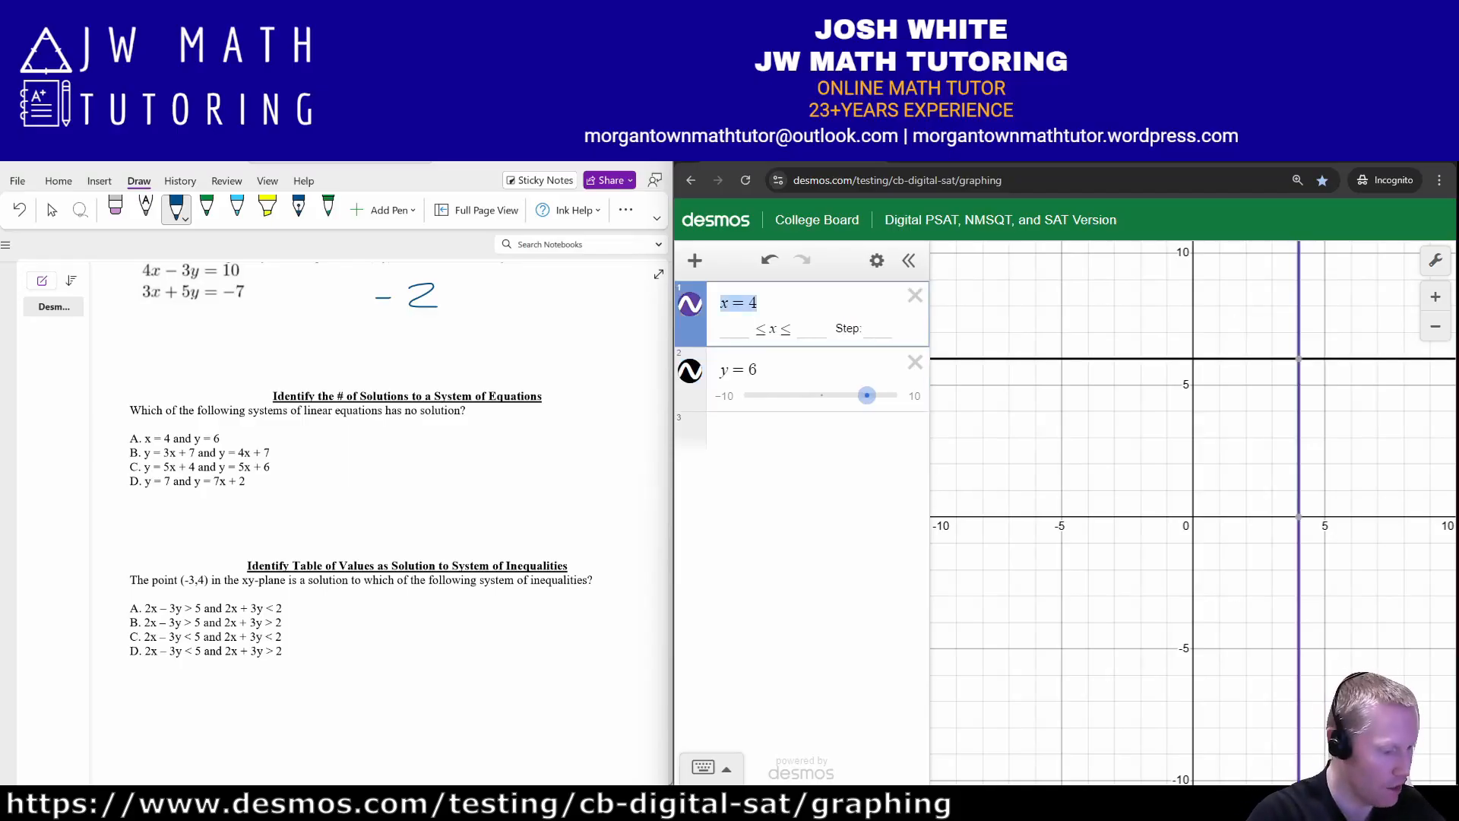
{"action": "type", "text": "y=3x+7"}
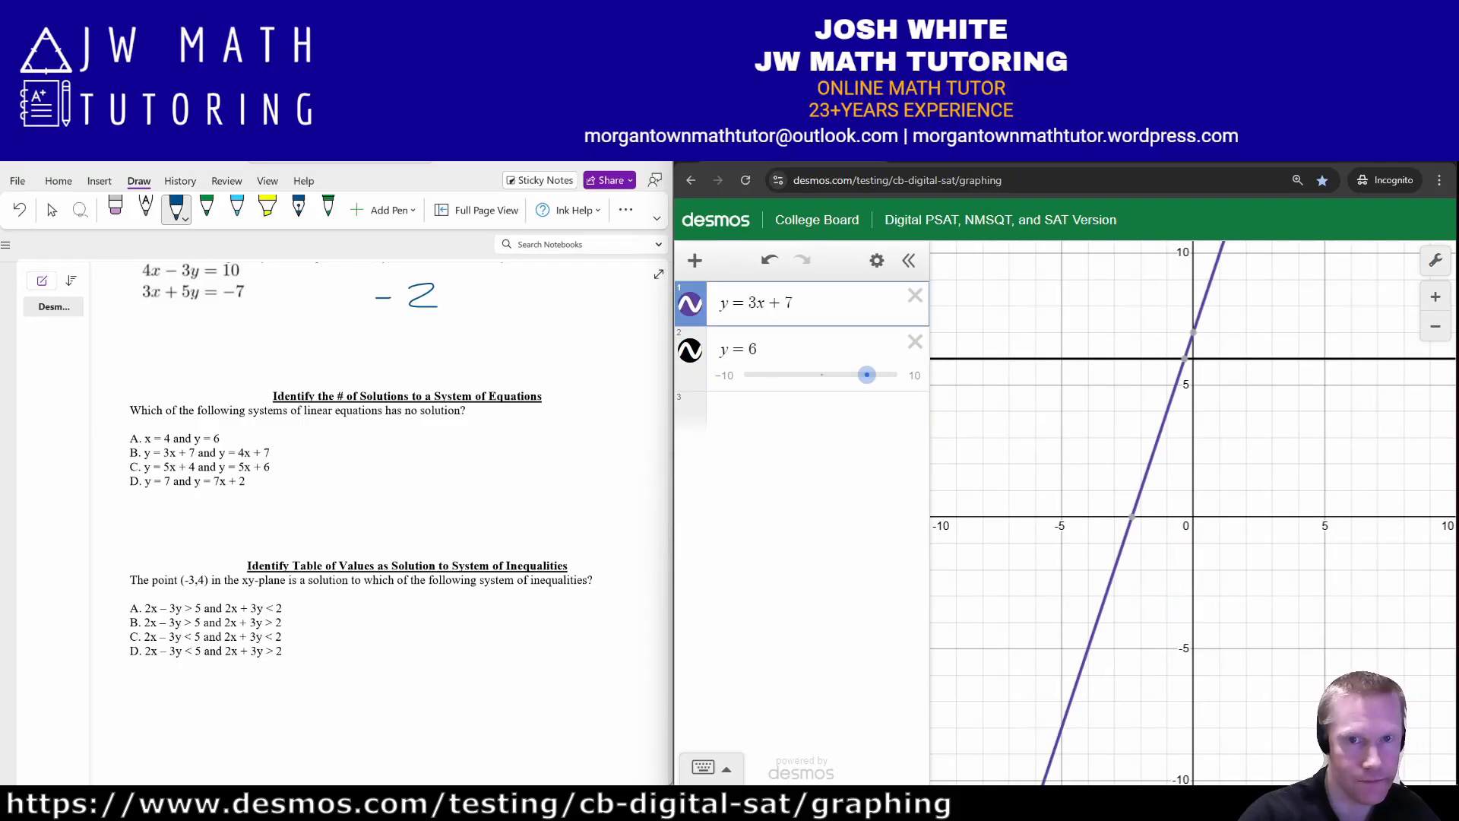
{"action": "left_click_drag", "start_coordinate": [763, 350], "coordinate": [748, 349]}
{"action": "type", "text": "4x"}
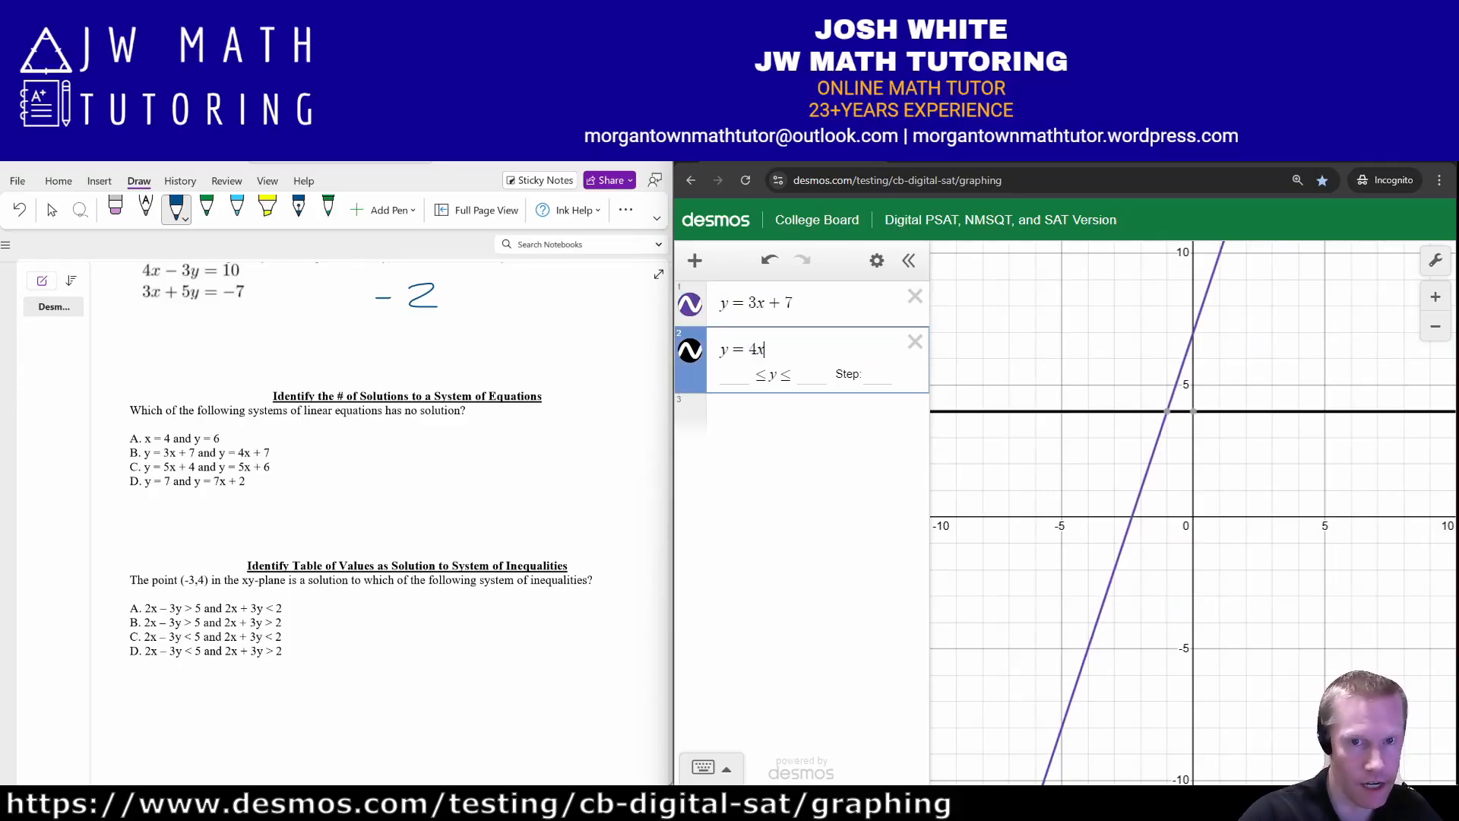
{"action": "type", "text": " + 7"}
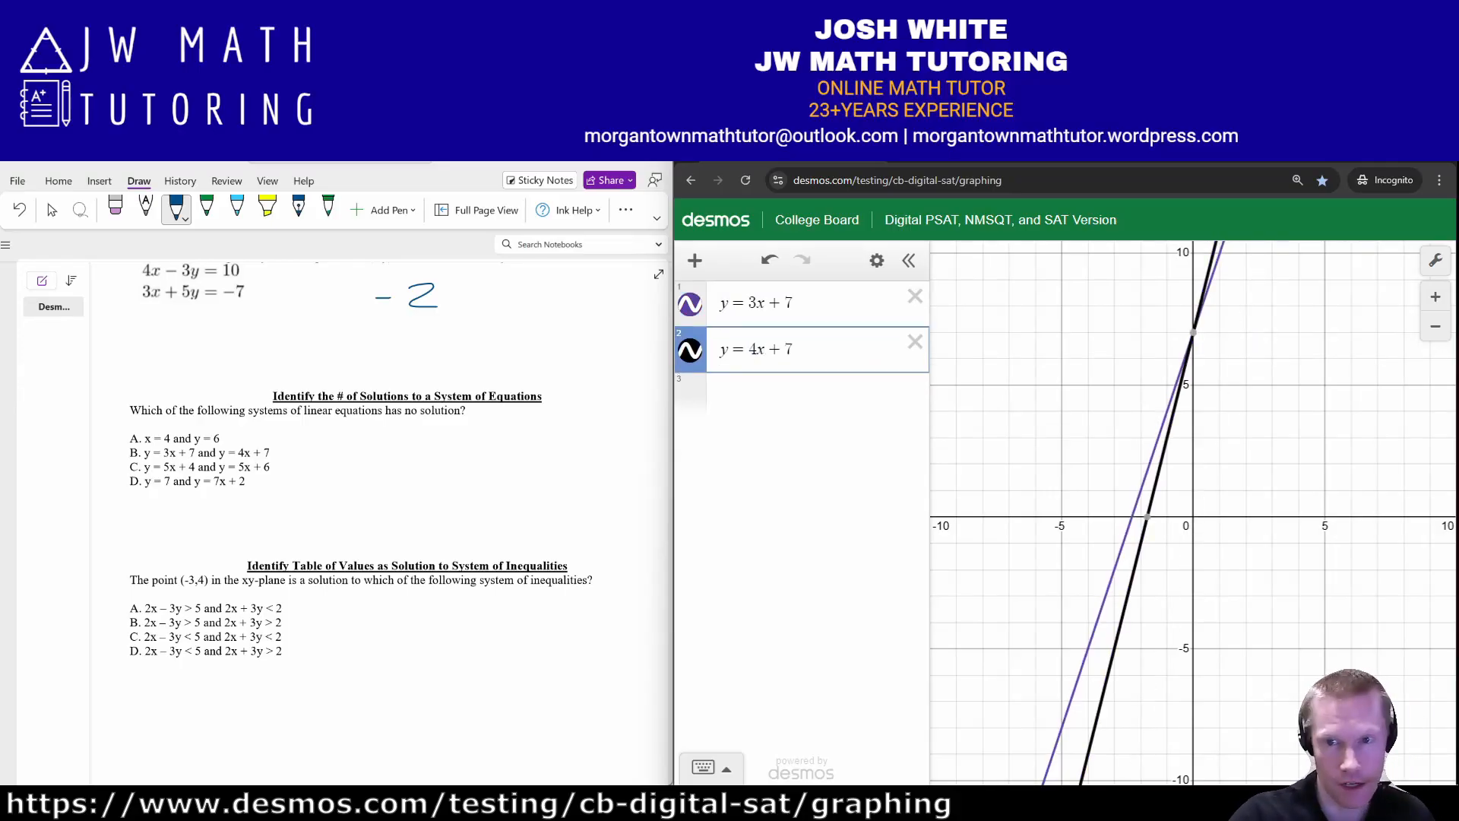
{"action": "left_click", "coordinate": [1194, 333]}
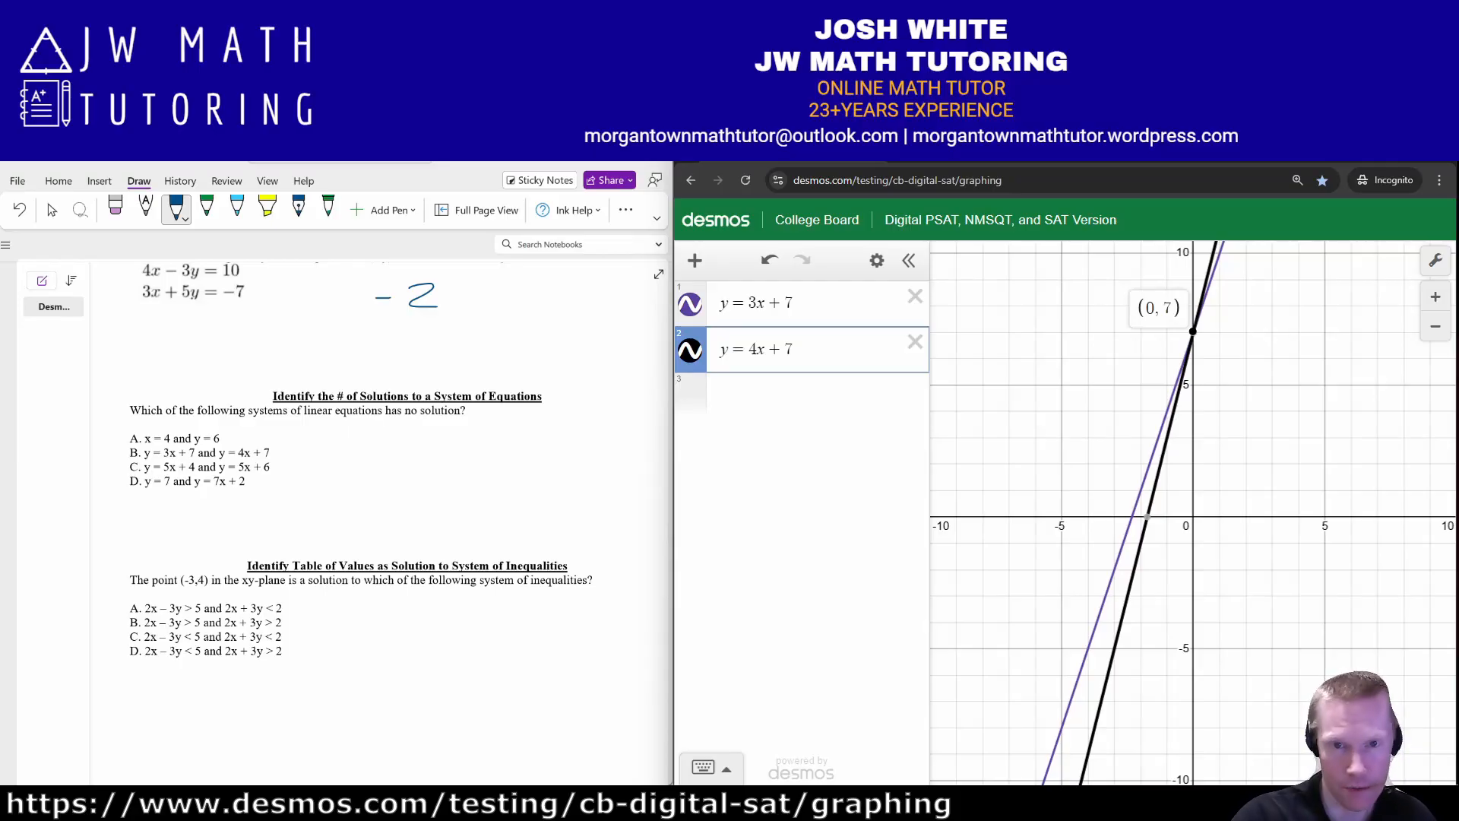
- Change the equations to option C's y = 5x + 4 and y = 5x + 6, and circle option C in OneNote
{"action": "left_click_drag", "start_coordinate": [757, 303], "coordinate": [748, 304]}
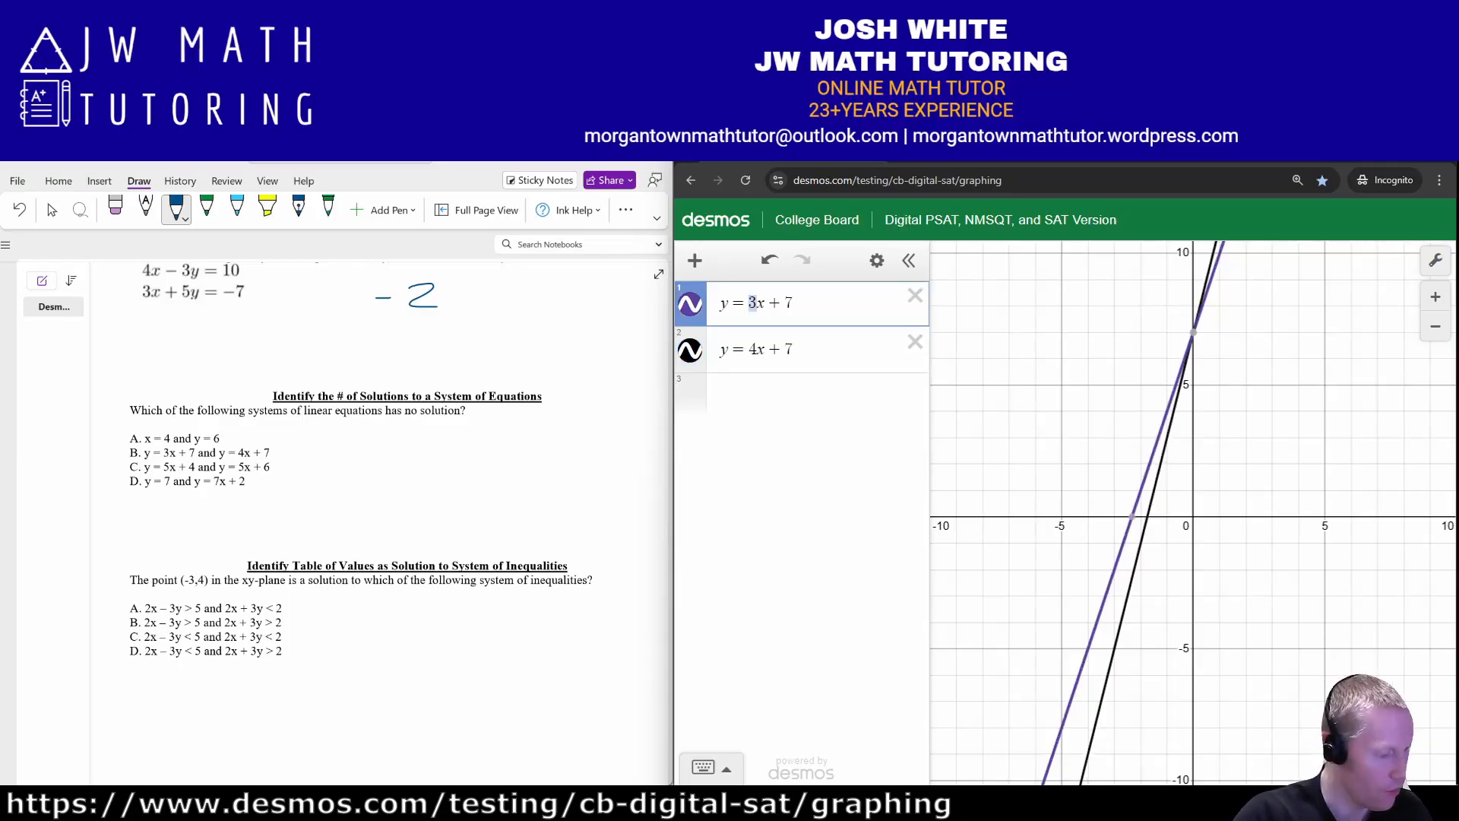
{"action": "type", "text": "5"}
{"action": "key", "text": "Delete"}
{"action": "type", "text": "4"}
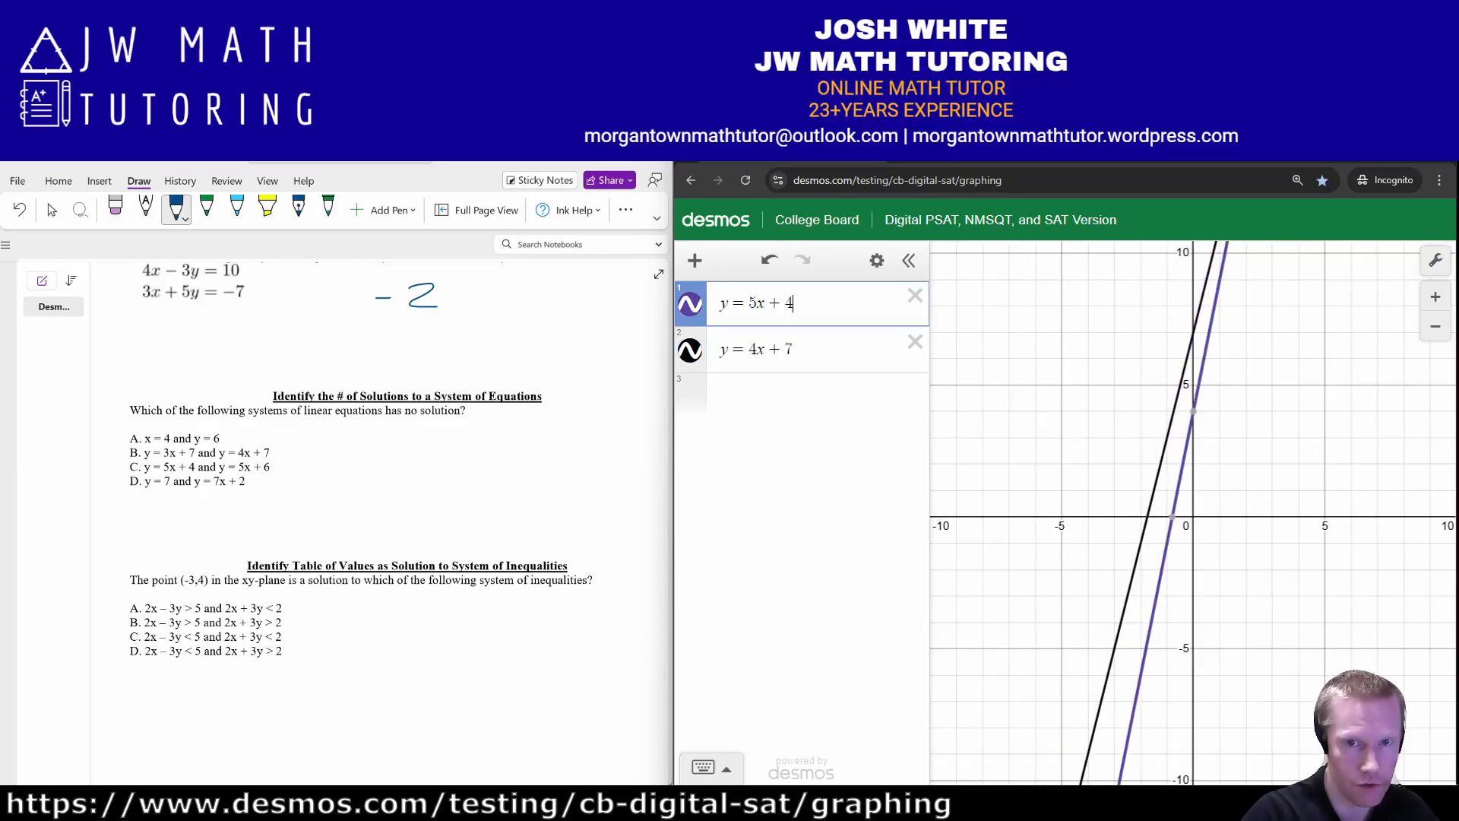
{"action": "left_click", "coordinate": [748, 349]}
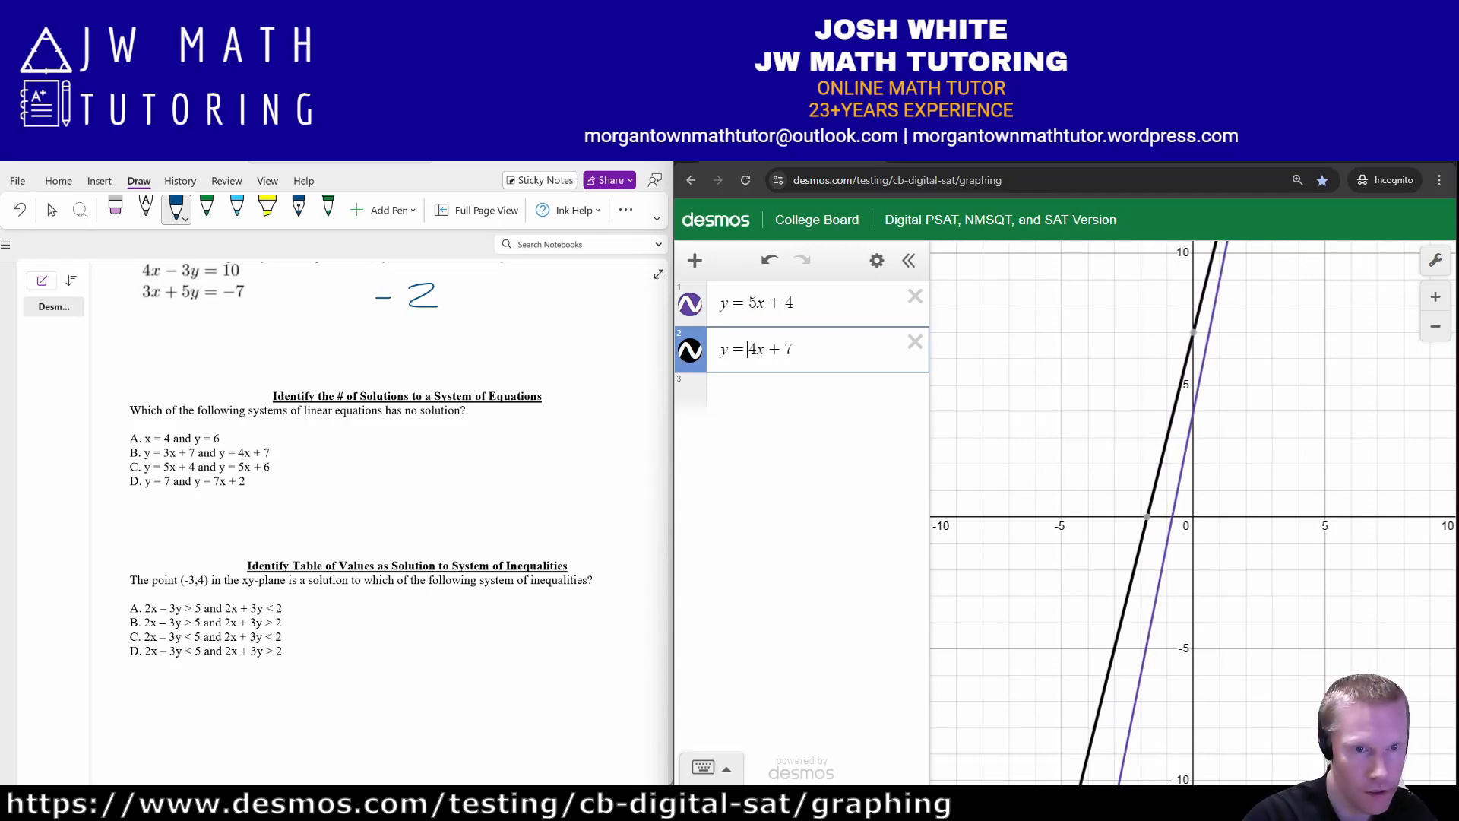
{"action": "key", "text": "Delete"}
{"action": "type", "text": "5"}
{"action": "key", "text": "BackSpace"}
{"action": "type", "text": "6"}
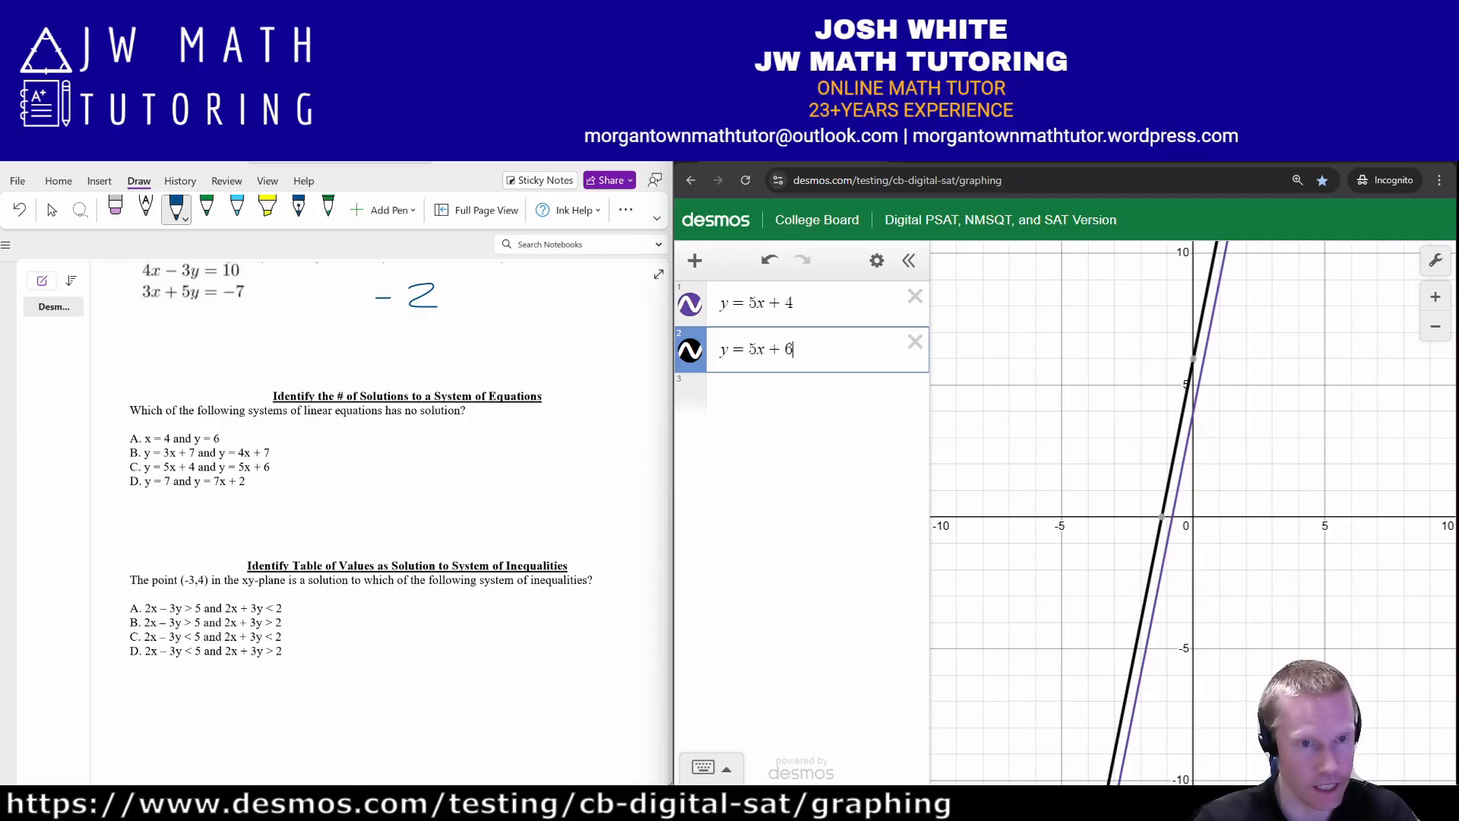
{"action": "mouse_move", "coordinate": [139, 458]}
{"action": "left_mouse_down"}
{"action": "mouse_move", "coordinate": [146, 481]}
{"action": "mouse_move", "coordinate": [237, 485]}
{"action": "mouse_move", "coordinate": [278, 461]}
{"action": "mouse_move", "coordinate": [138, 459]}
{"action": "left_mouse_up"}
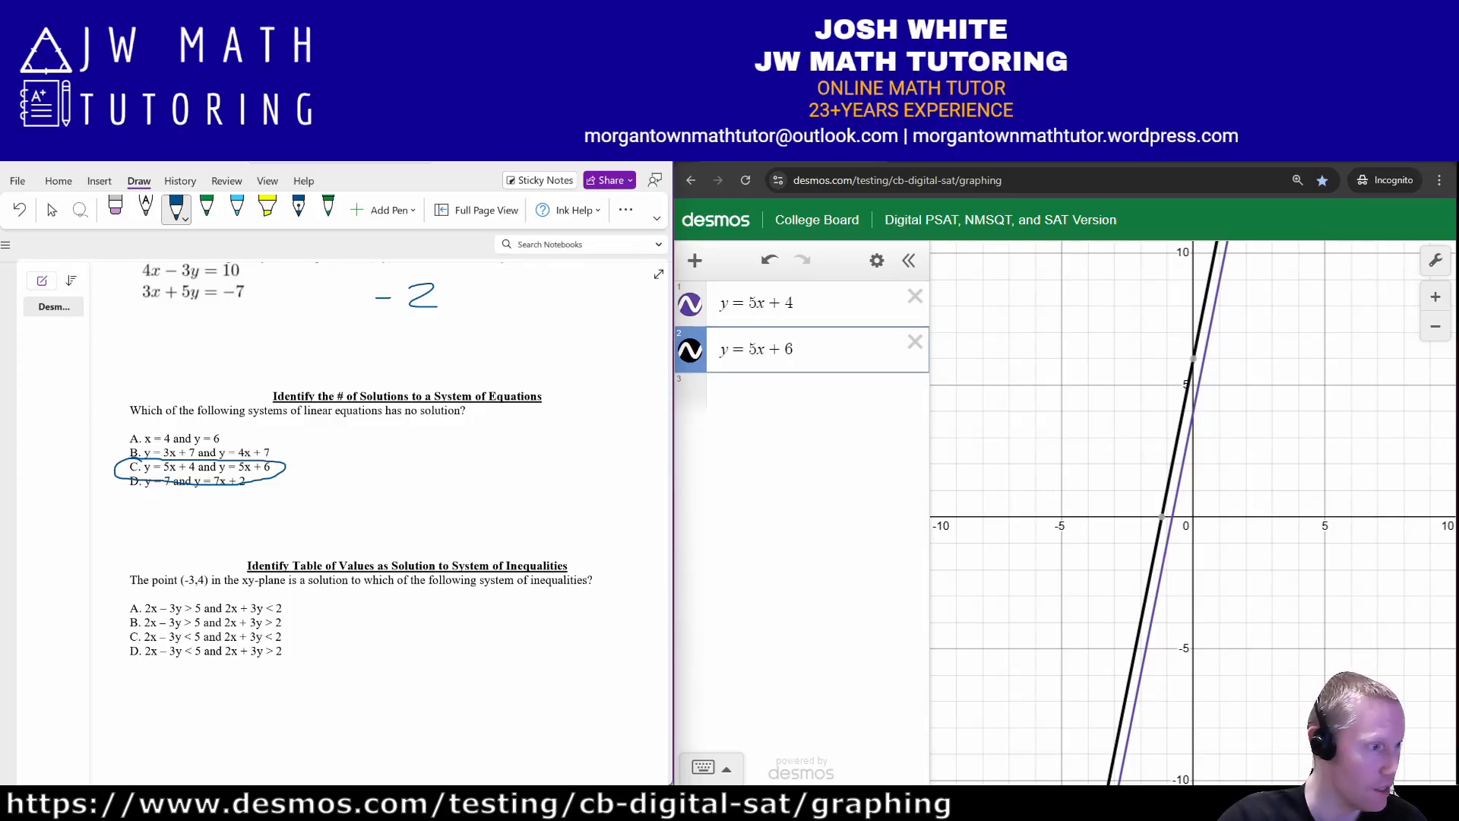
- Switch to the PDF instruction sheet and review the row on identifying a table of values as a solution to inequalities
{"action": "key", "text": "alt+Tab"}
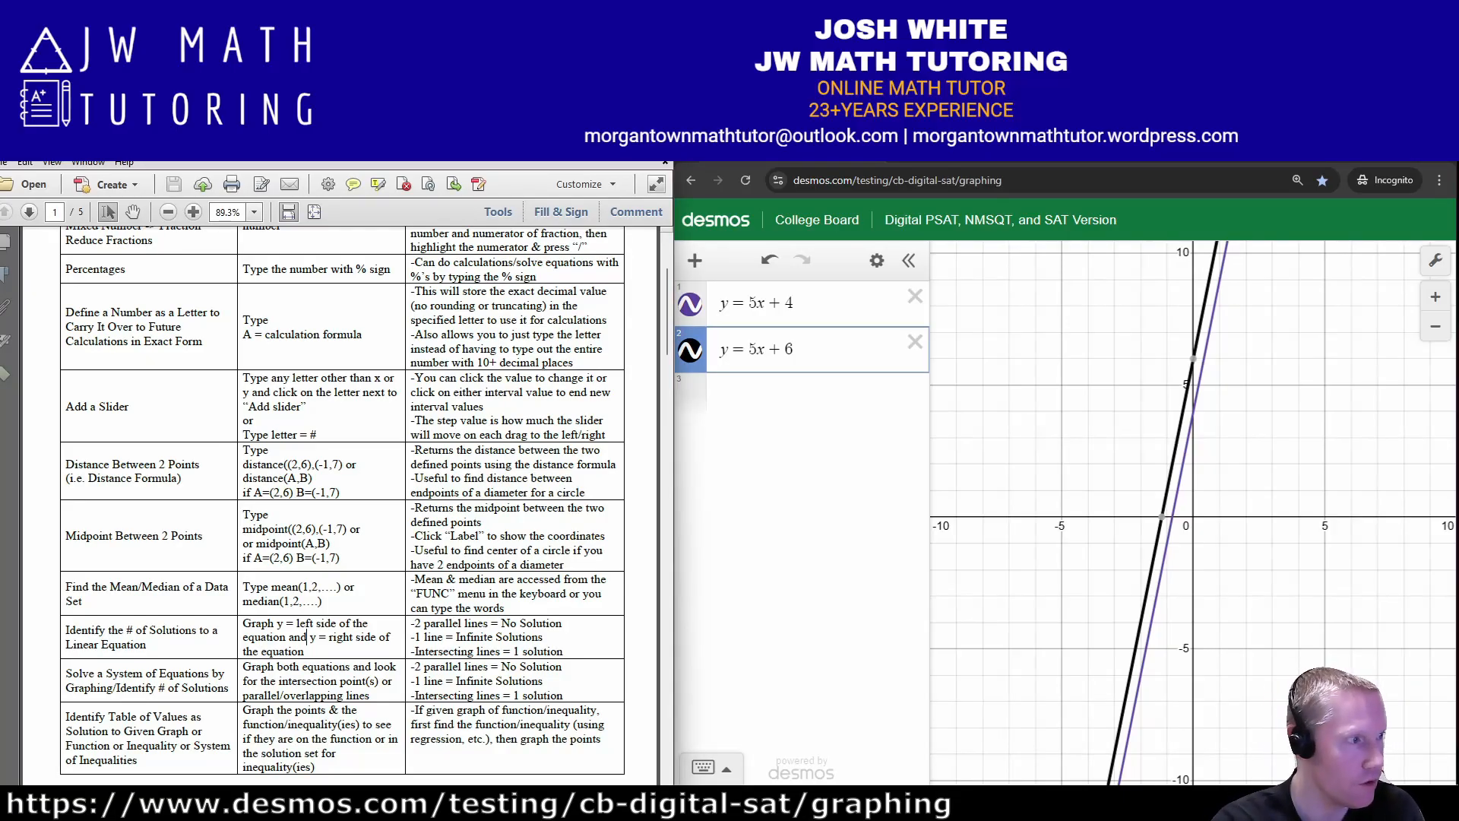
{"action": "scroll", "coordinate": [307, 637], "scroll_direction": "up", "scroll_amount": 1}
{"action": "scroll", "coordinate": [306, 674], "scroll_direction": "down", "scroll_amount": 1}
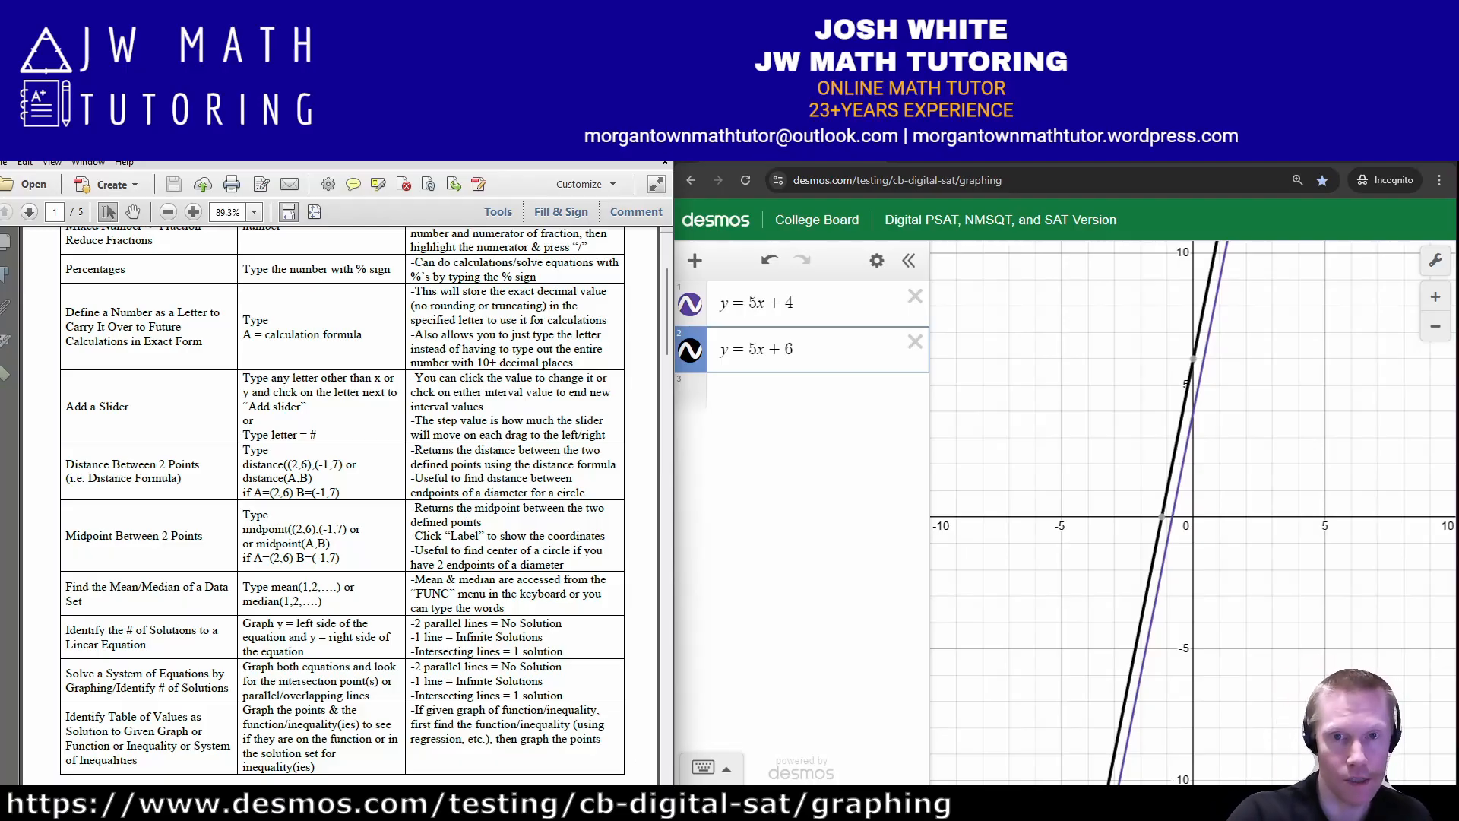
- Delete both Desmos equations and switch back to OneNote at the problem on a point solving a system of inequalities
{"action": "left_click", "coordinate": [915, 342]}
{"action": "left_click", "coordinate": [915, 296]}
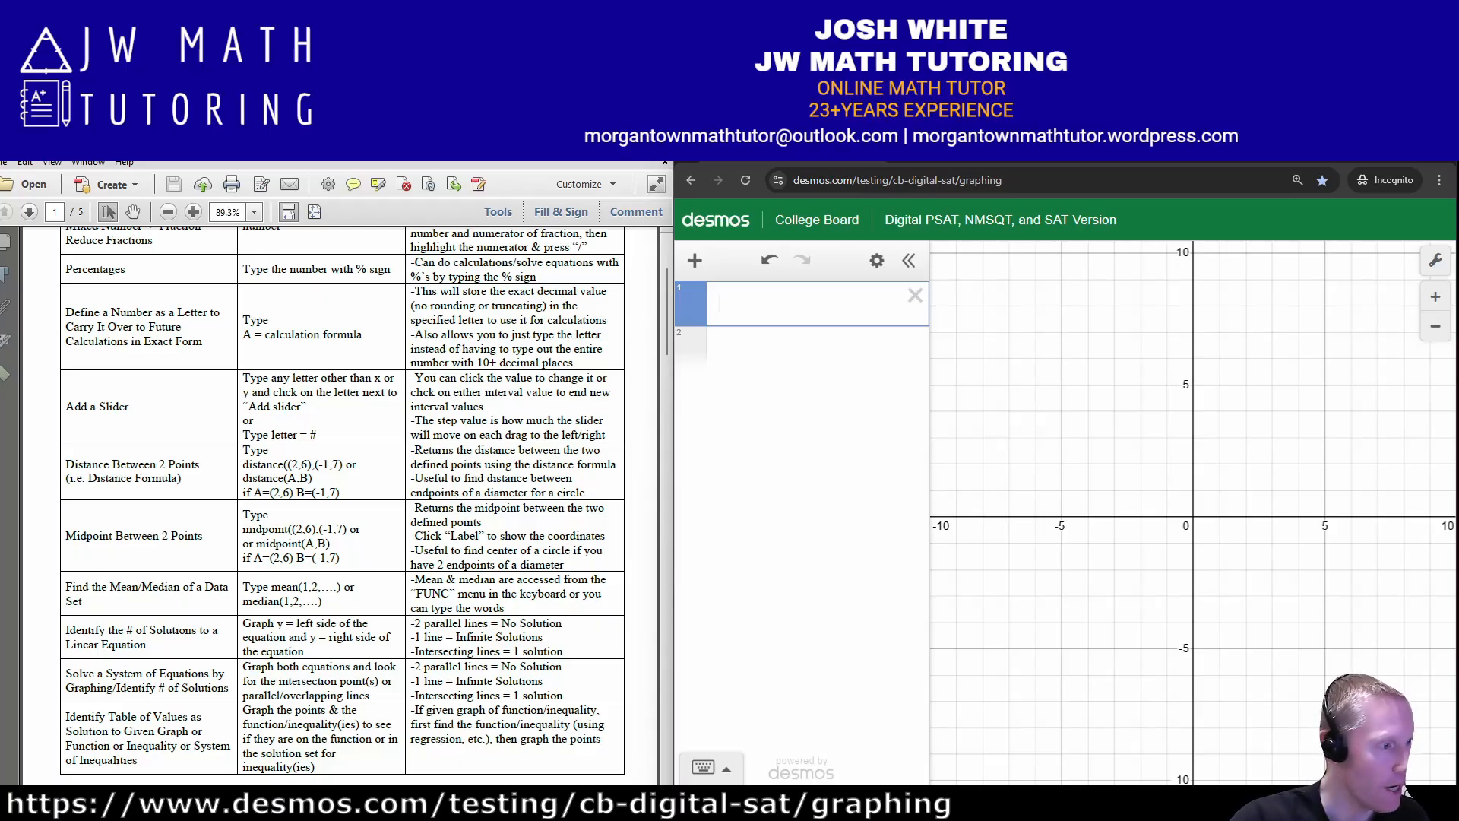
{"action": "key", "text": "alt+Tab"}
{"action": "scroll", "coordinate": [374, 525], "scroll_direction": "down", "scroll_amount": 3}
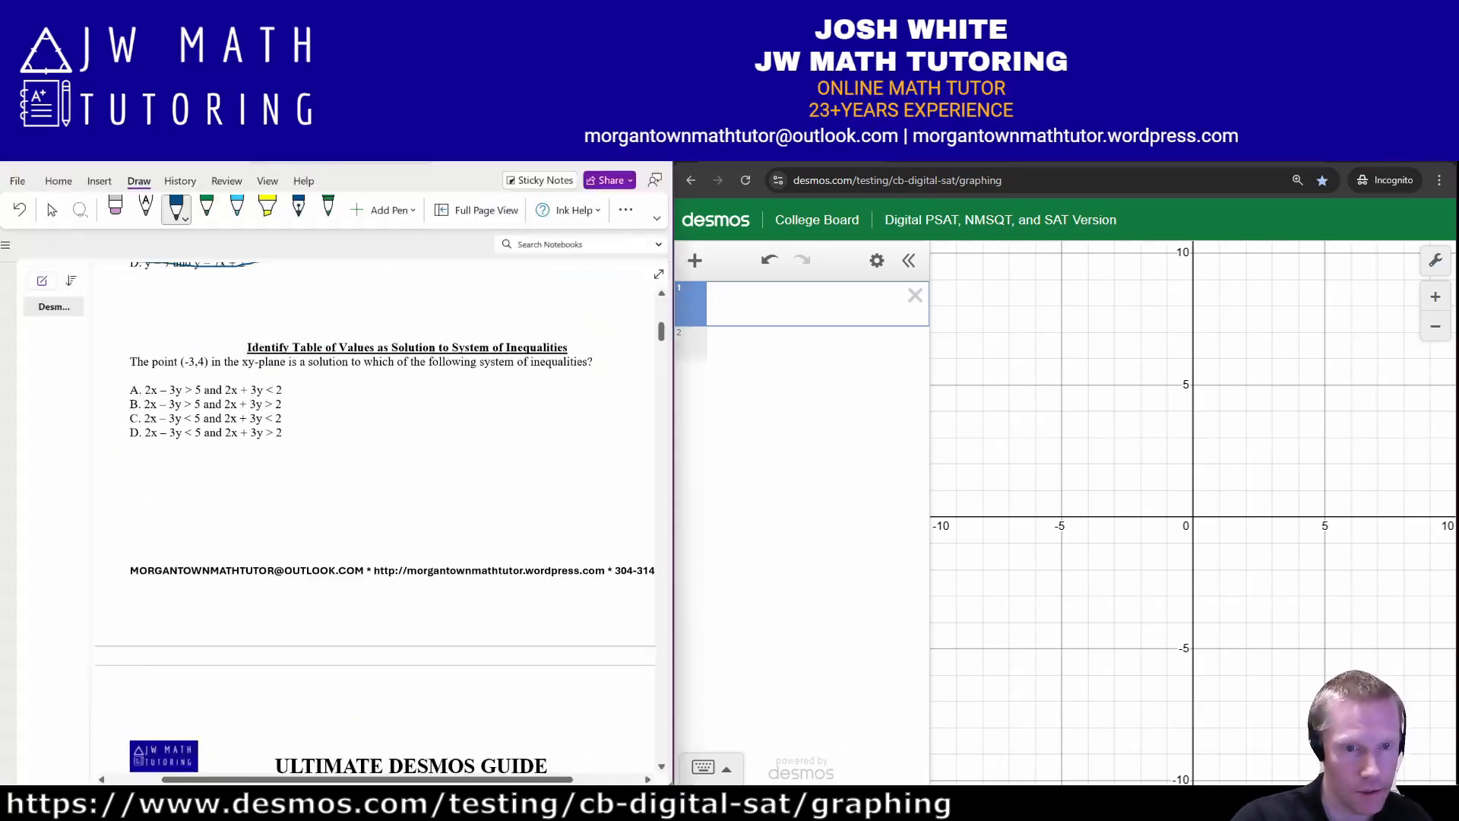
{"action": "scroll", "coordinate": [373, 524], "scroll_direction": "up", "scroll_amount": 2}
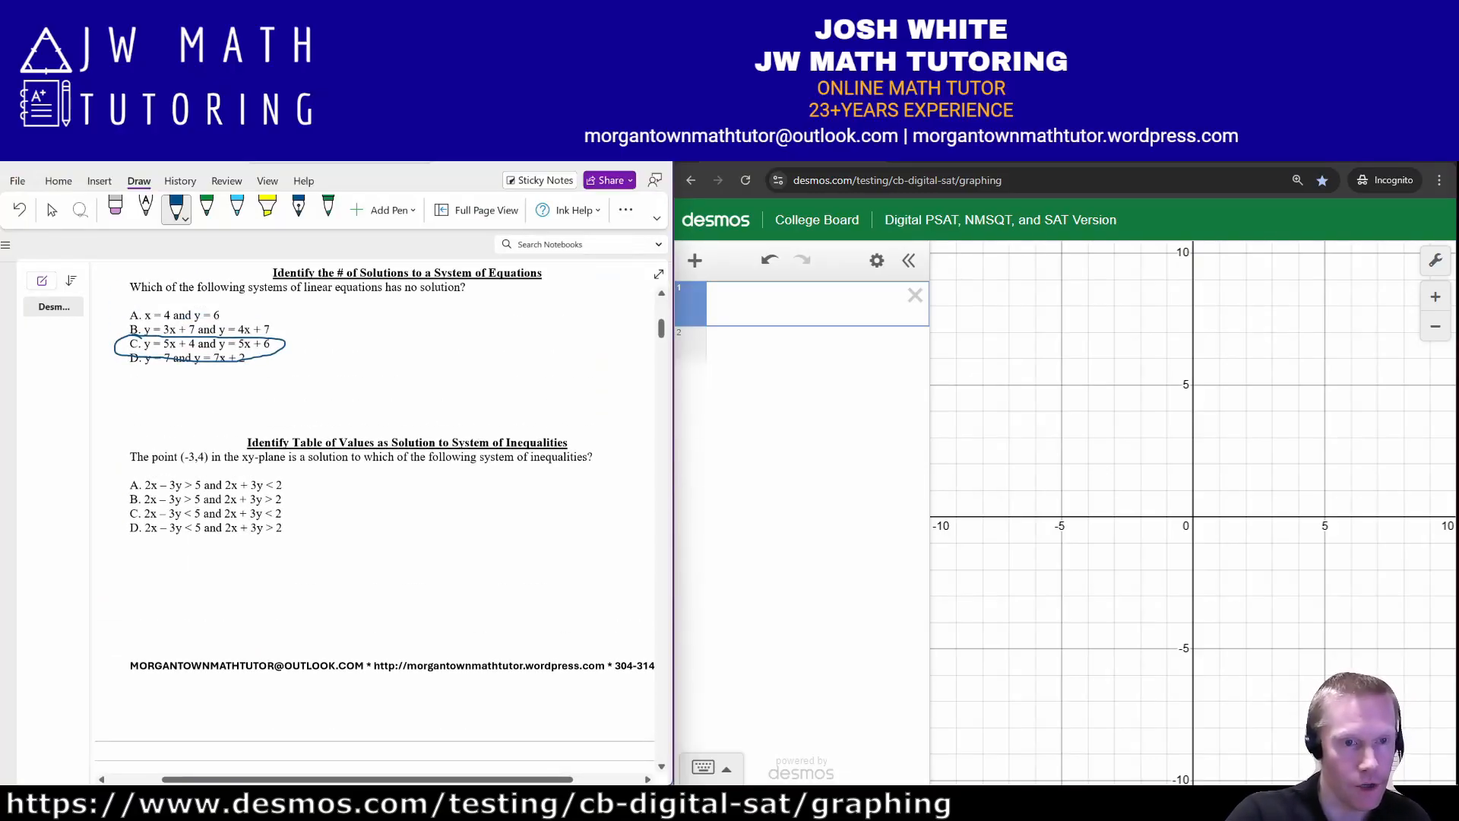
- Plot the point (−3, 4) in Desmos and turn on its coordinate label
{"action": "type", "text": "(-3,4"}
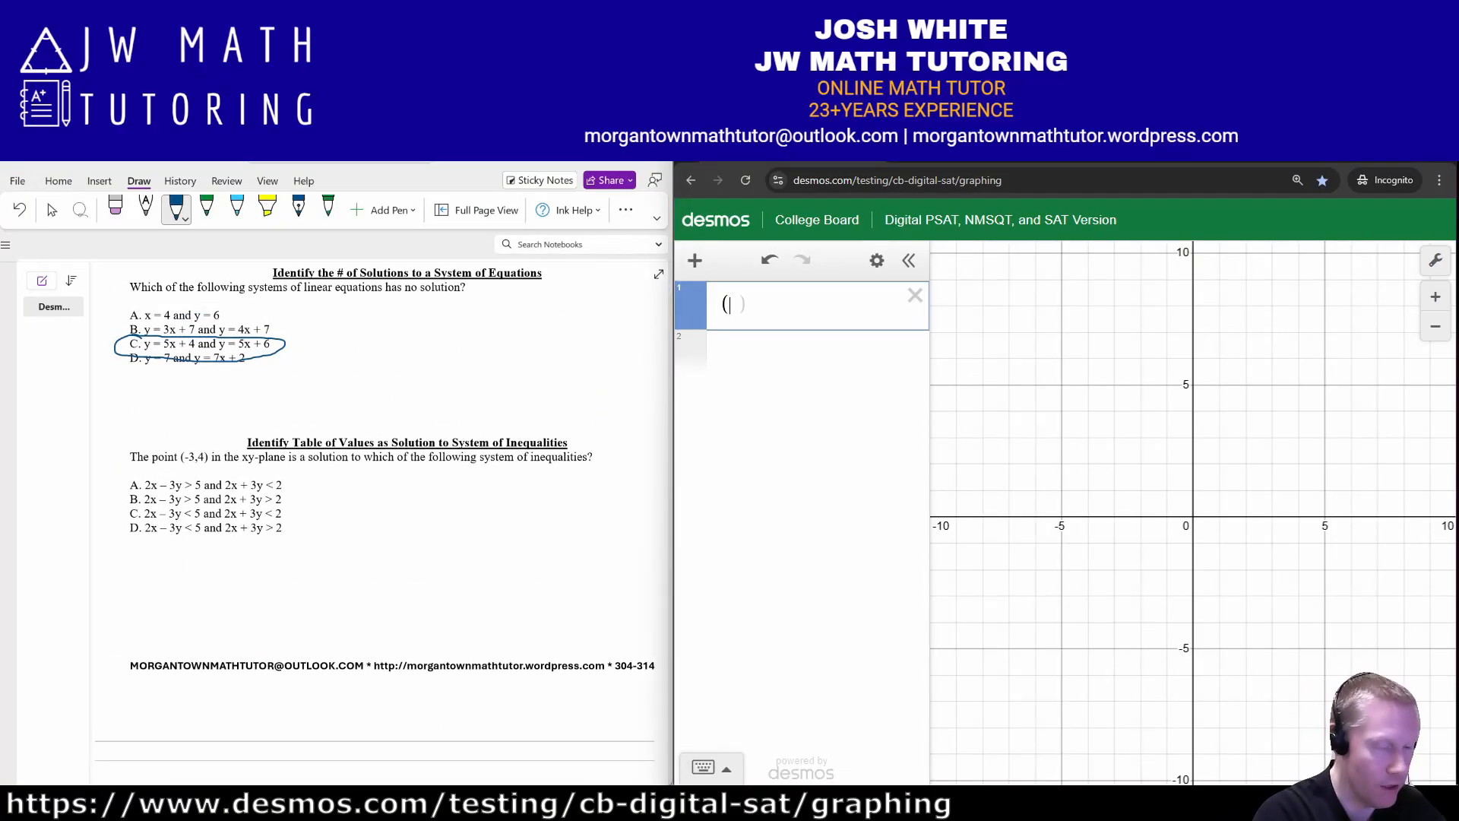
{"action": "type", "text": ")"}
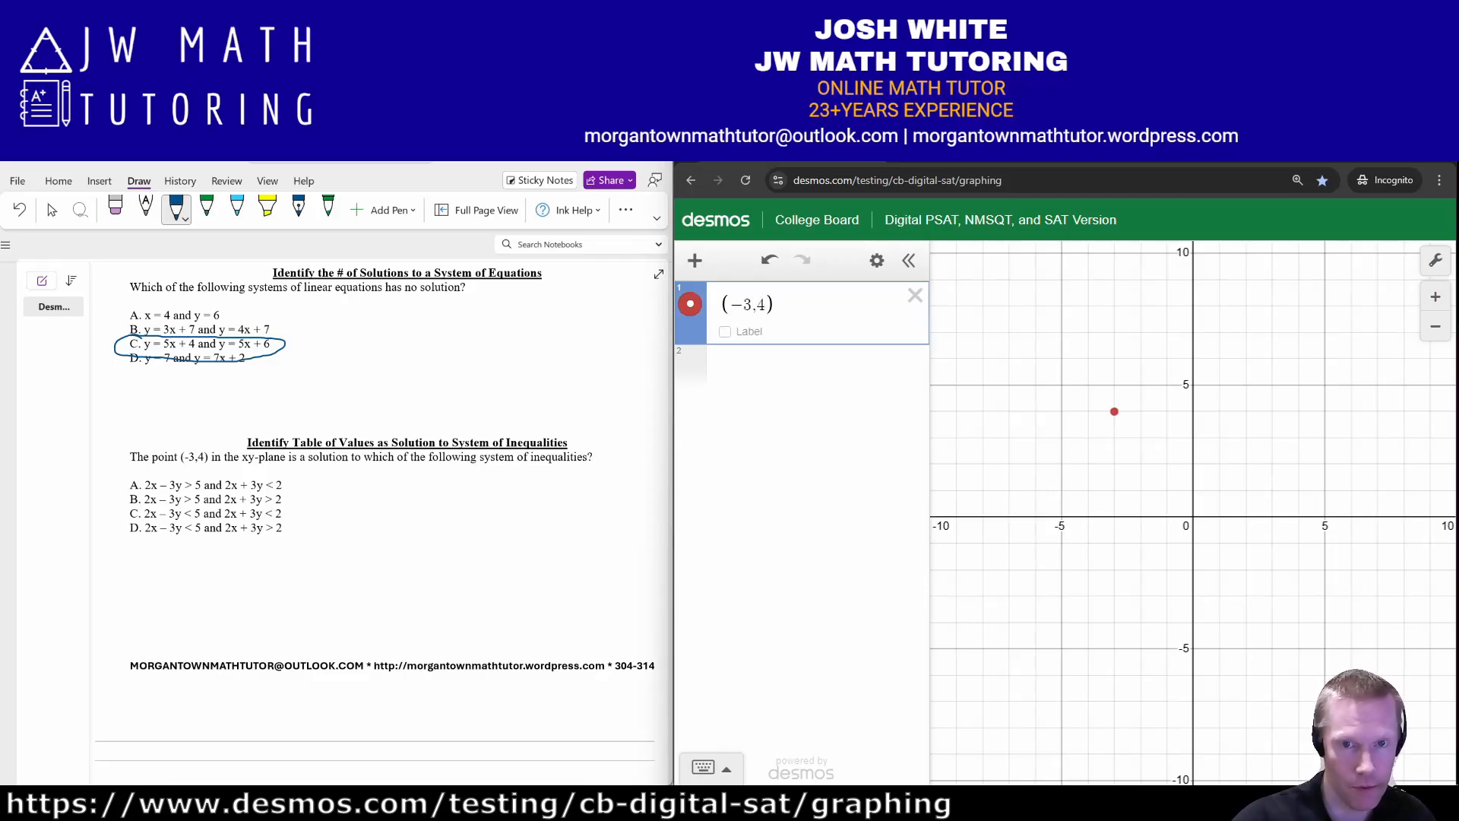
{"action": "left_click", "coordinate": [726, 331]}
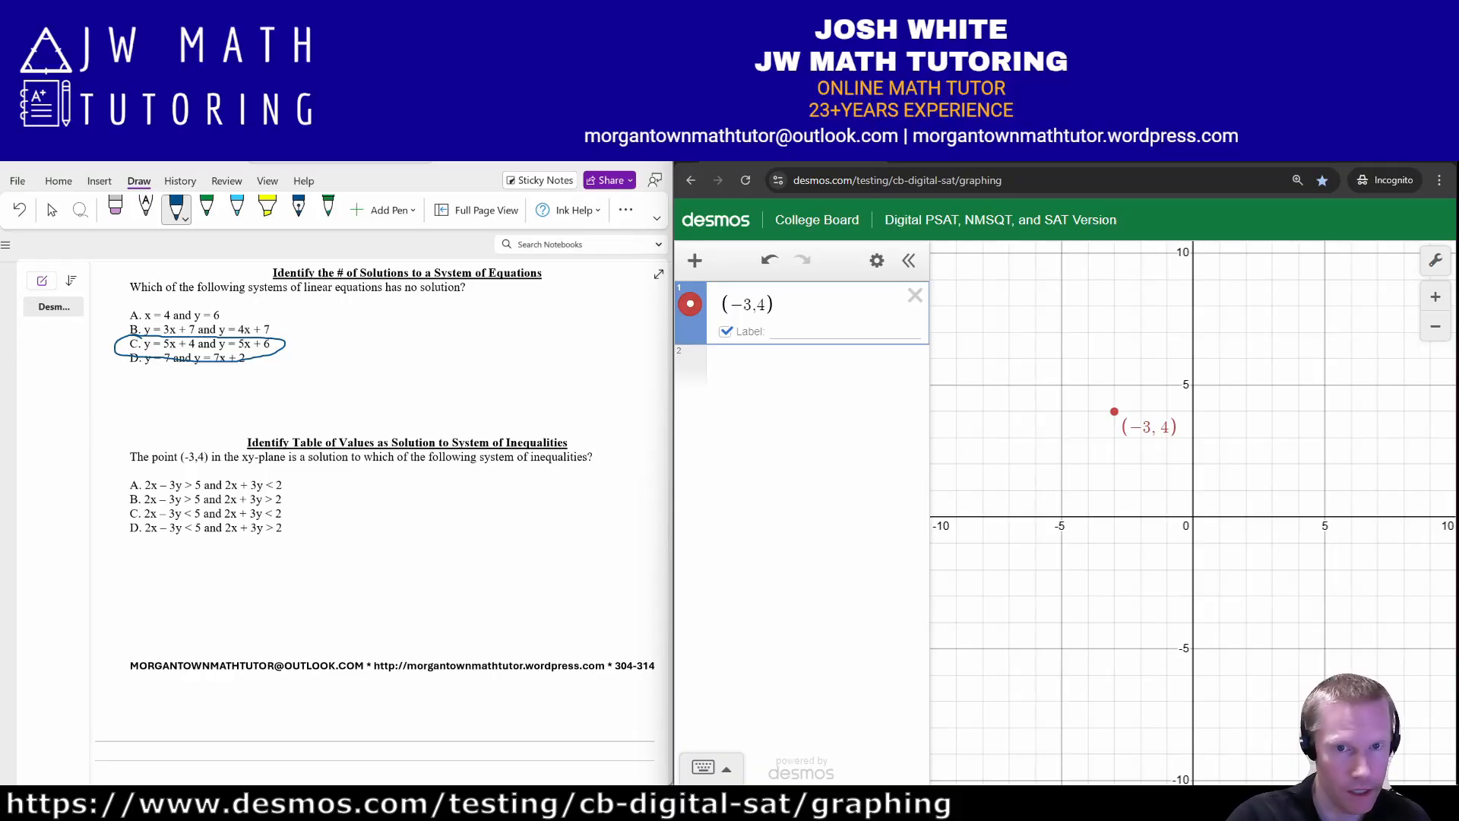
- Graph option A's inequalities 2x − 3y > 5 and 2x + 3y < 2 below the point
{"action": "left_click", "coordinate": [768, 368]}
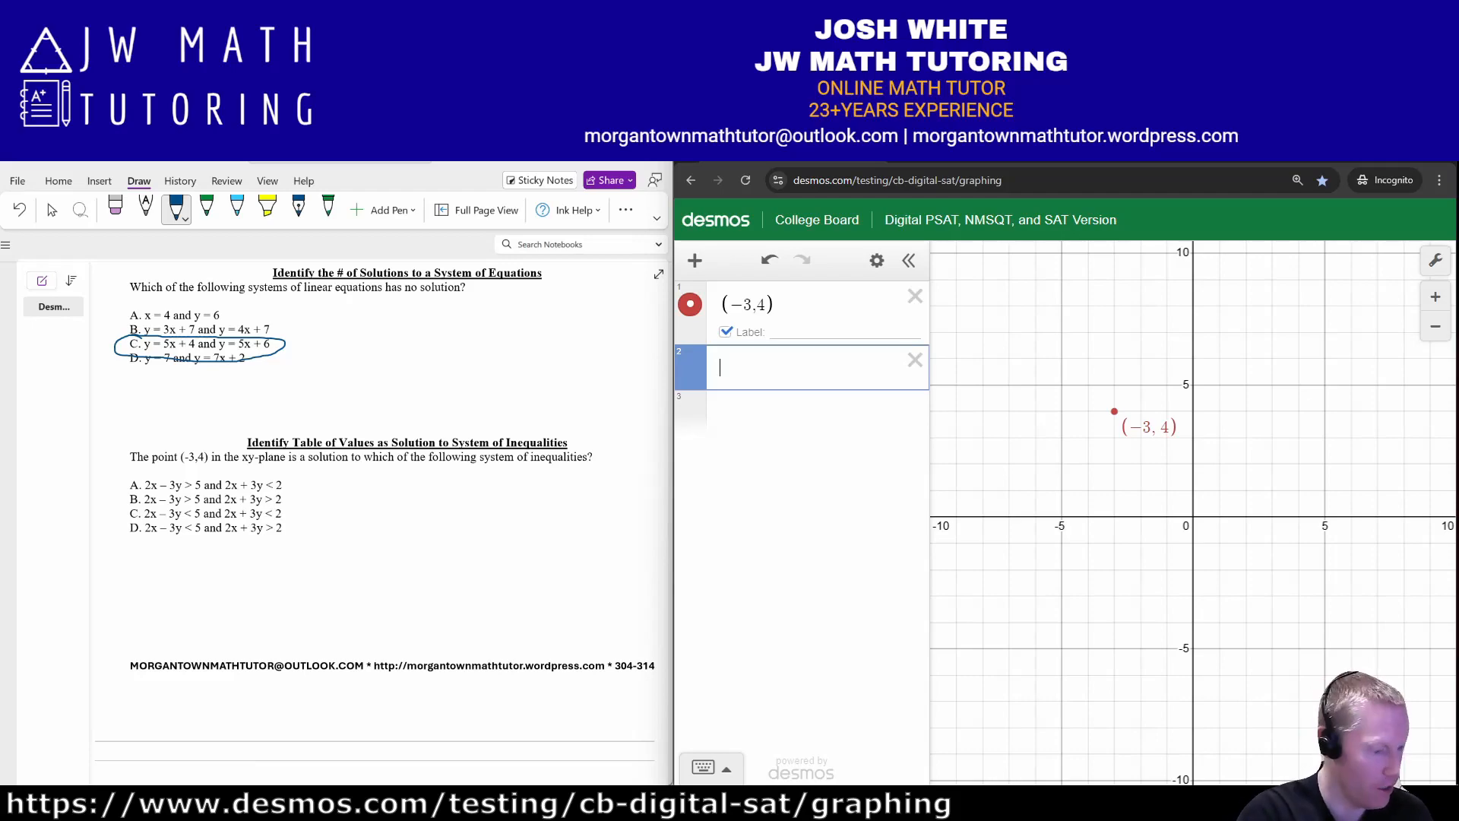
{"action": "type", "text": "2x-3y"}
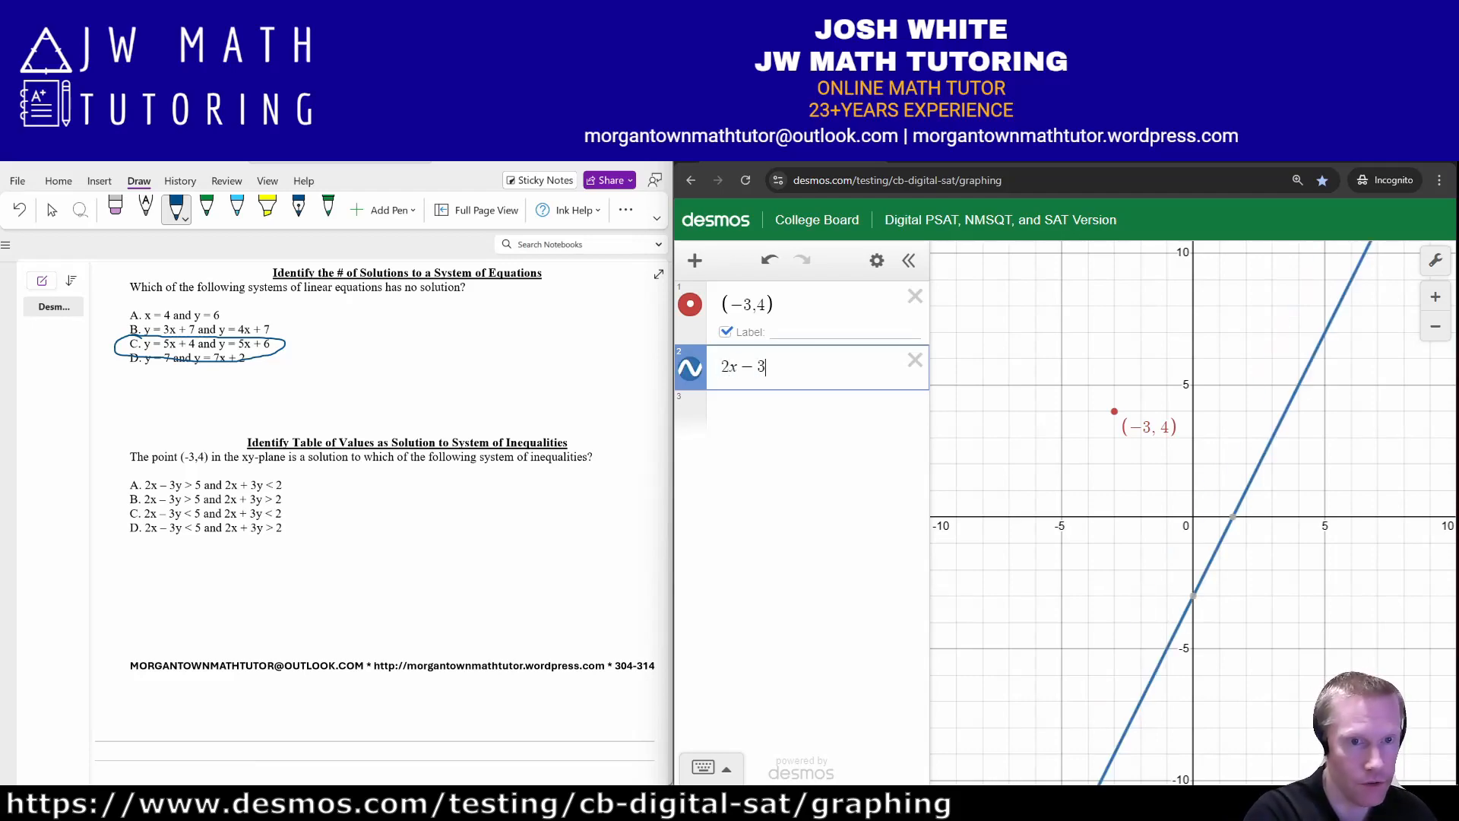
{"action": "type", "text": ">5"}
{"action": "key", "text": "Return"}
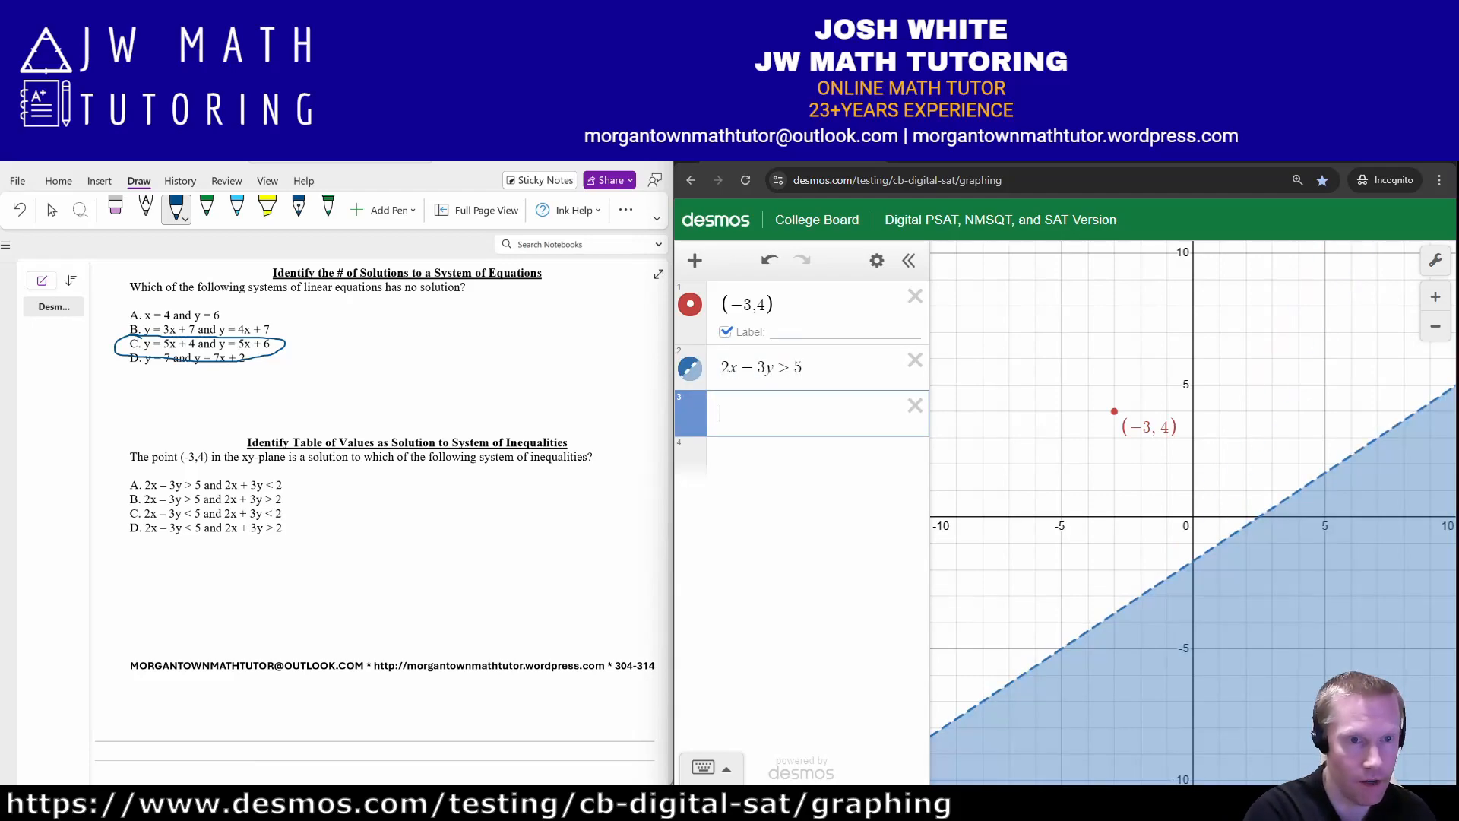
{"action": "type", "text": "2x+"}
{"action": "key", "text": "BackSpace"}
{"action": "key", "text": "BackSpace"}
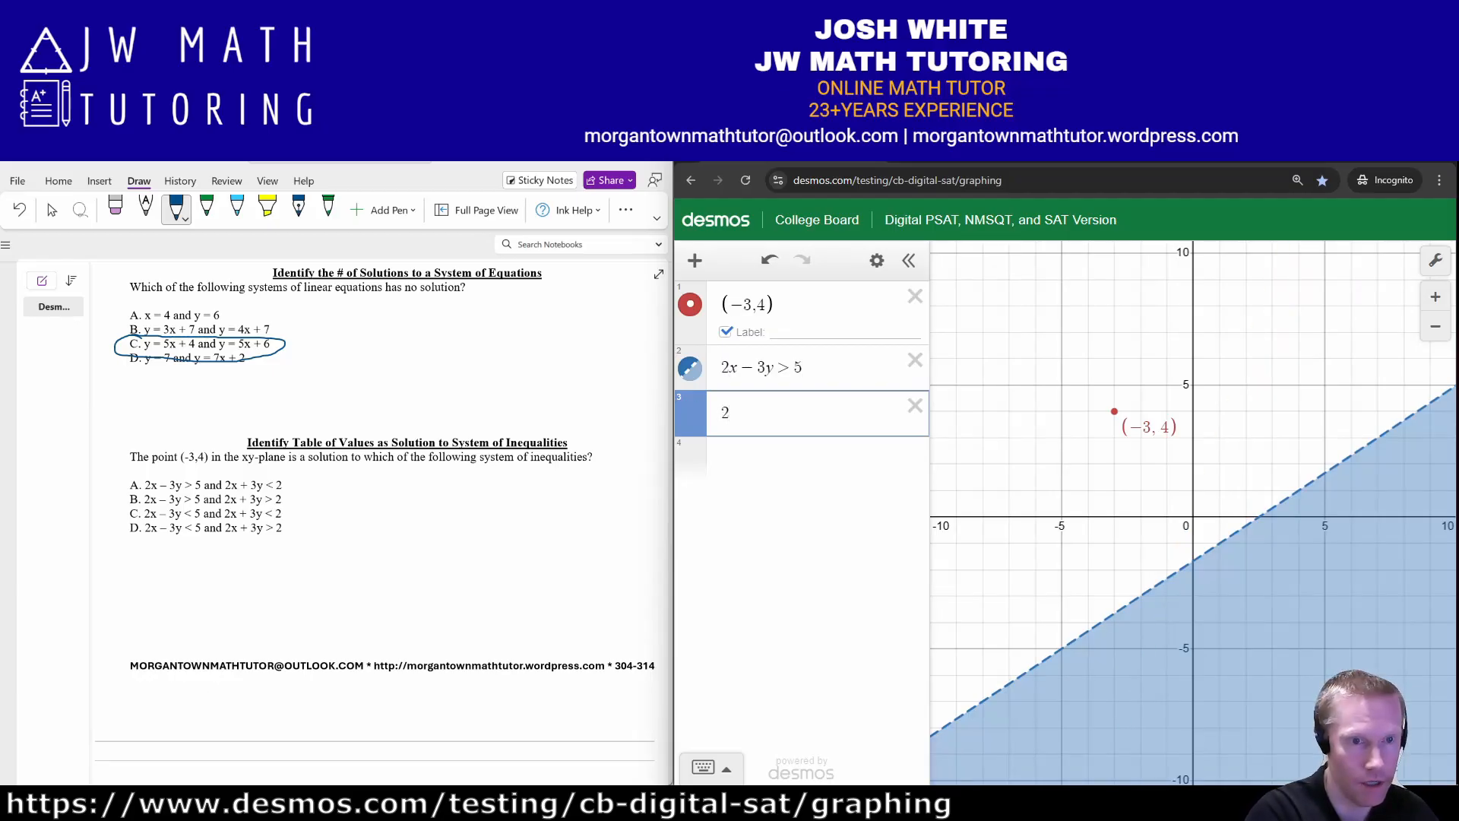
{"action": "type", "text": "x + 3y "}
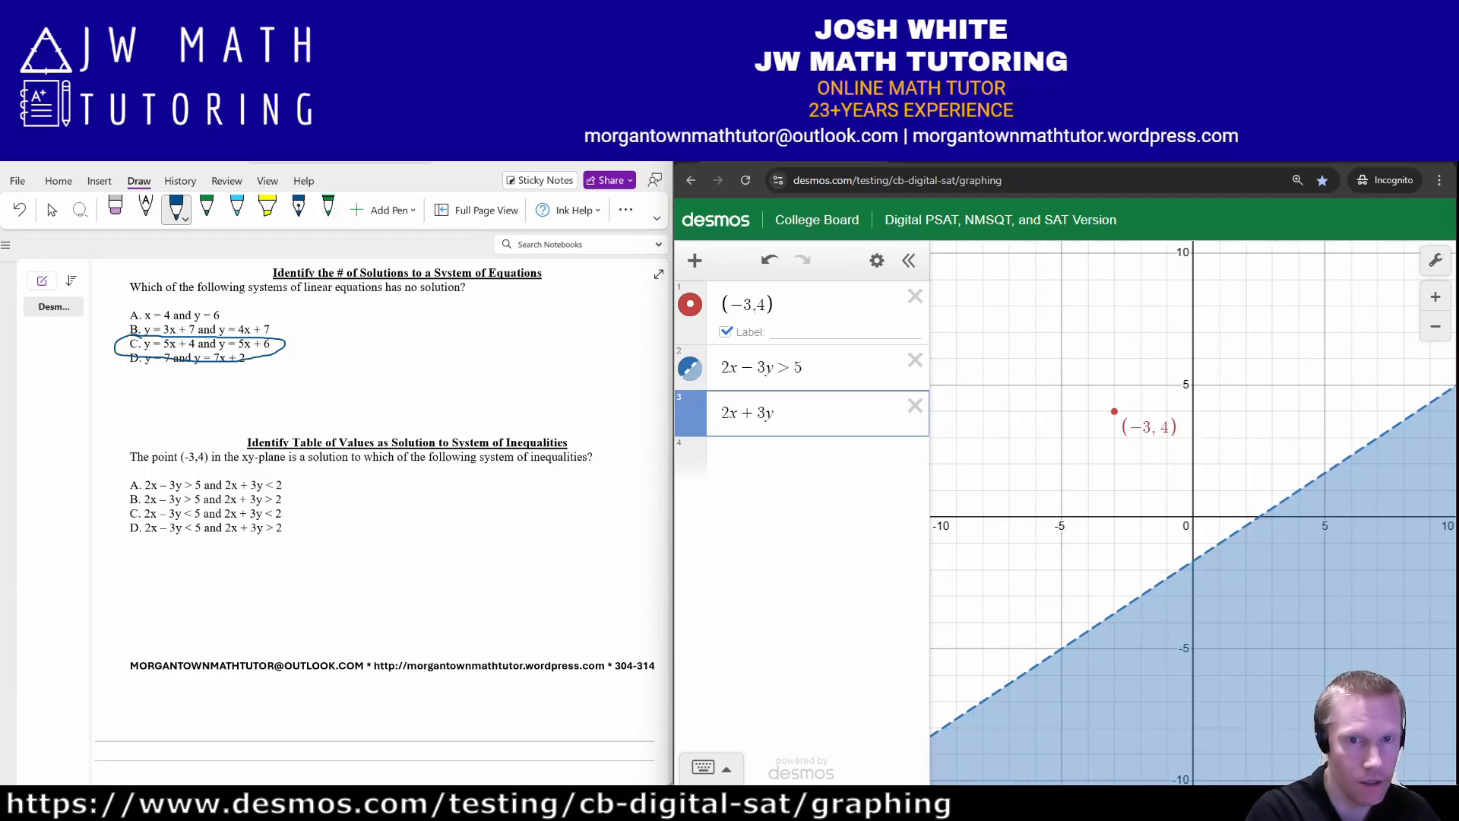
{"action": "type", "text": "< 2"}
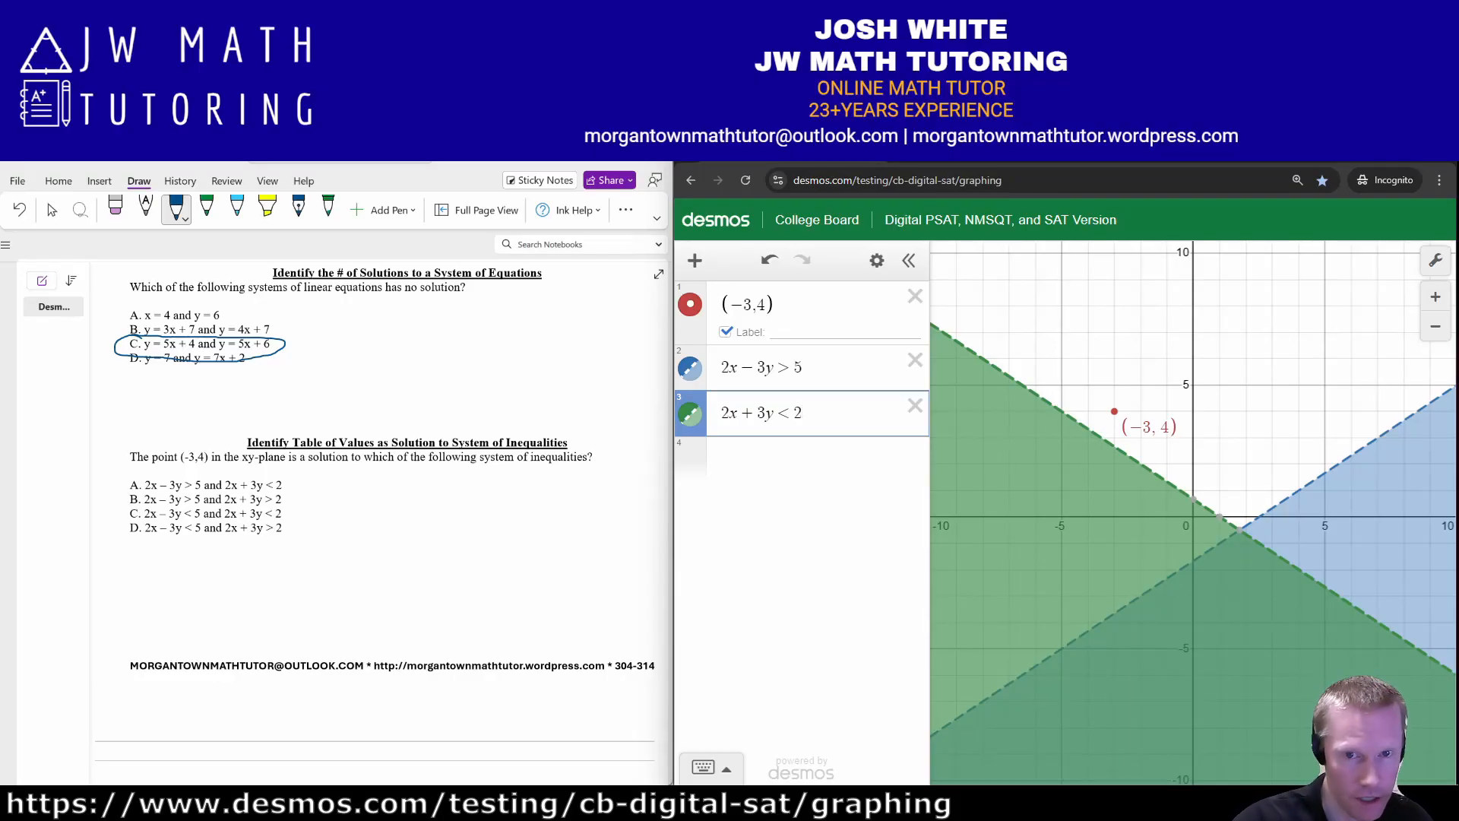
- Change the second inequality to 2x + 3y > 2 for option B, and cross out options A and B in OneNote
{"action": "key", "text": "BackSpace"}
{"action": "type", "text": ">"}
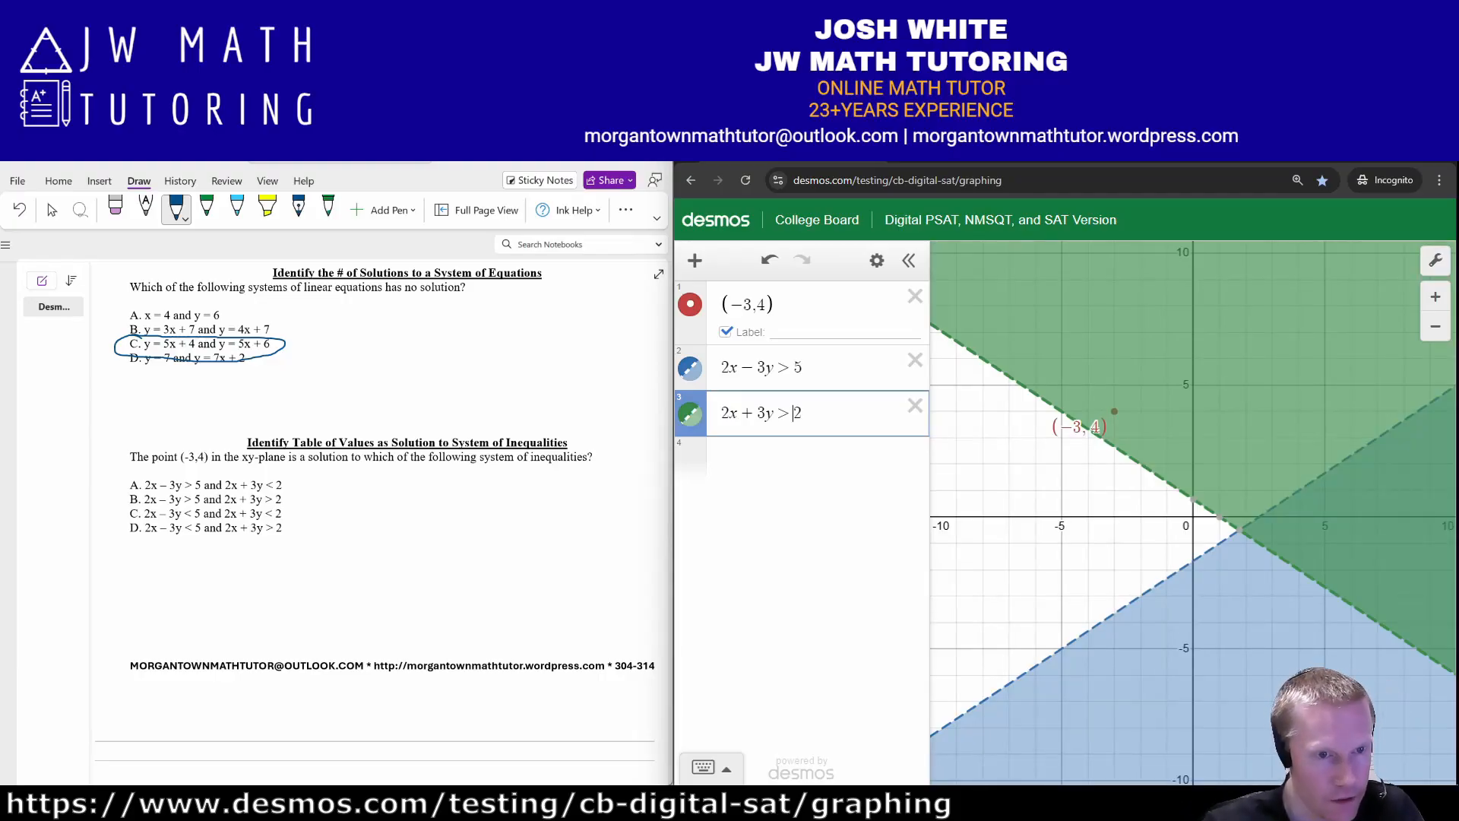
{"action": "mouse_move", "coordinate": [119, 495]}
{"action": "left_mouse_down"}
{"action": "mouse_move", "coordinate": [158, 480]}
{"action": "mouse_move", "coordinate": [169, 491]}
{"action": "left_mouse_up"}
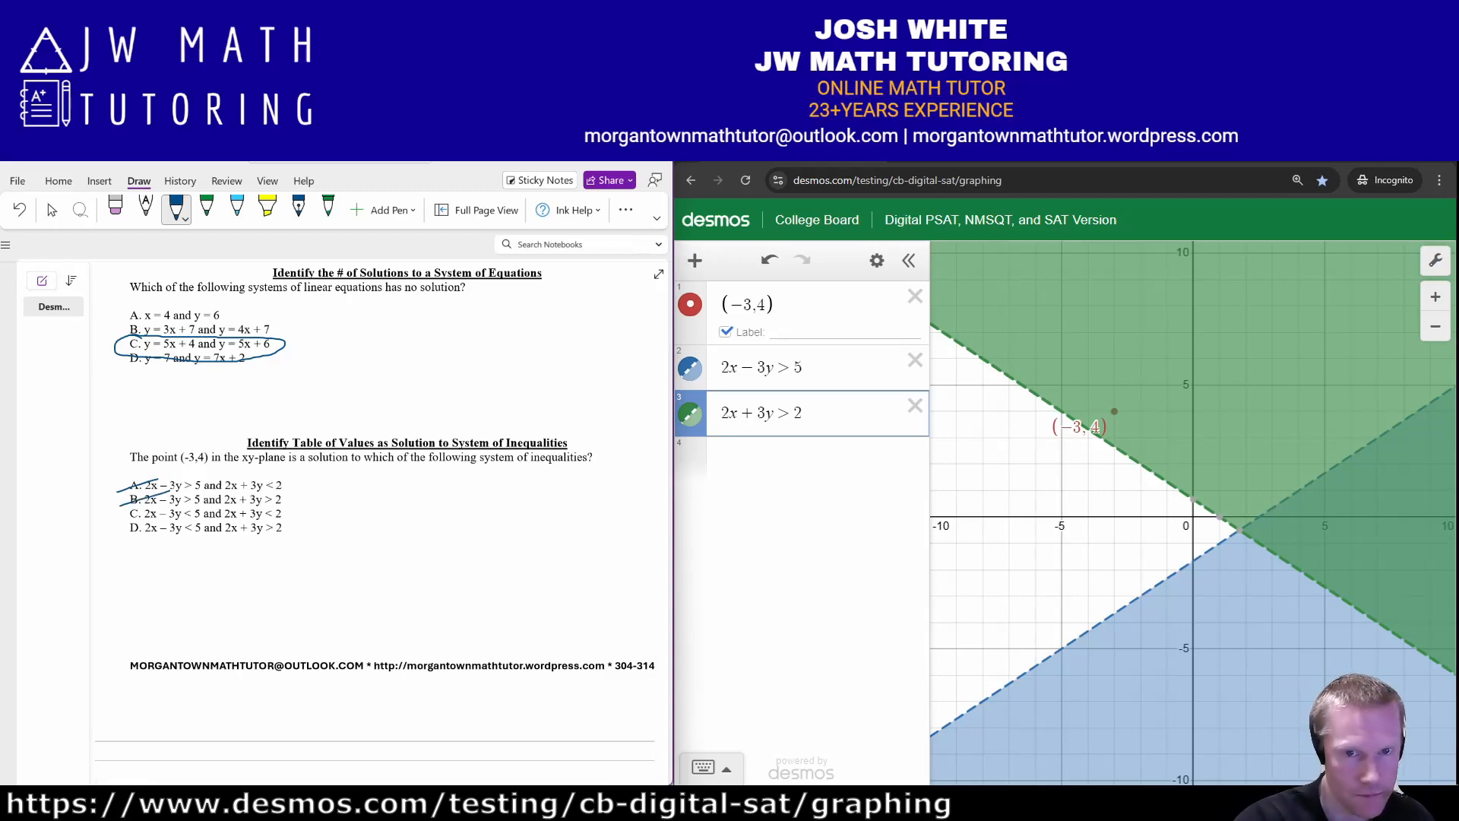
- Change the inequalities to option C's 2x − 3y < 5 and 2x + 3y < 2
{"action": "left_click", "coordinate": [793, 367]}
{"action": "key", "text": "BackSpace"}
{"action": "type", "text": "<"}
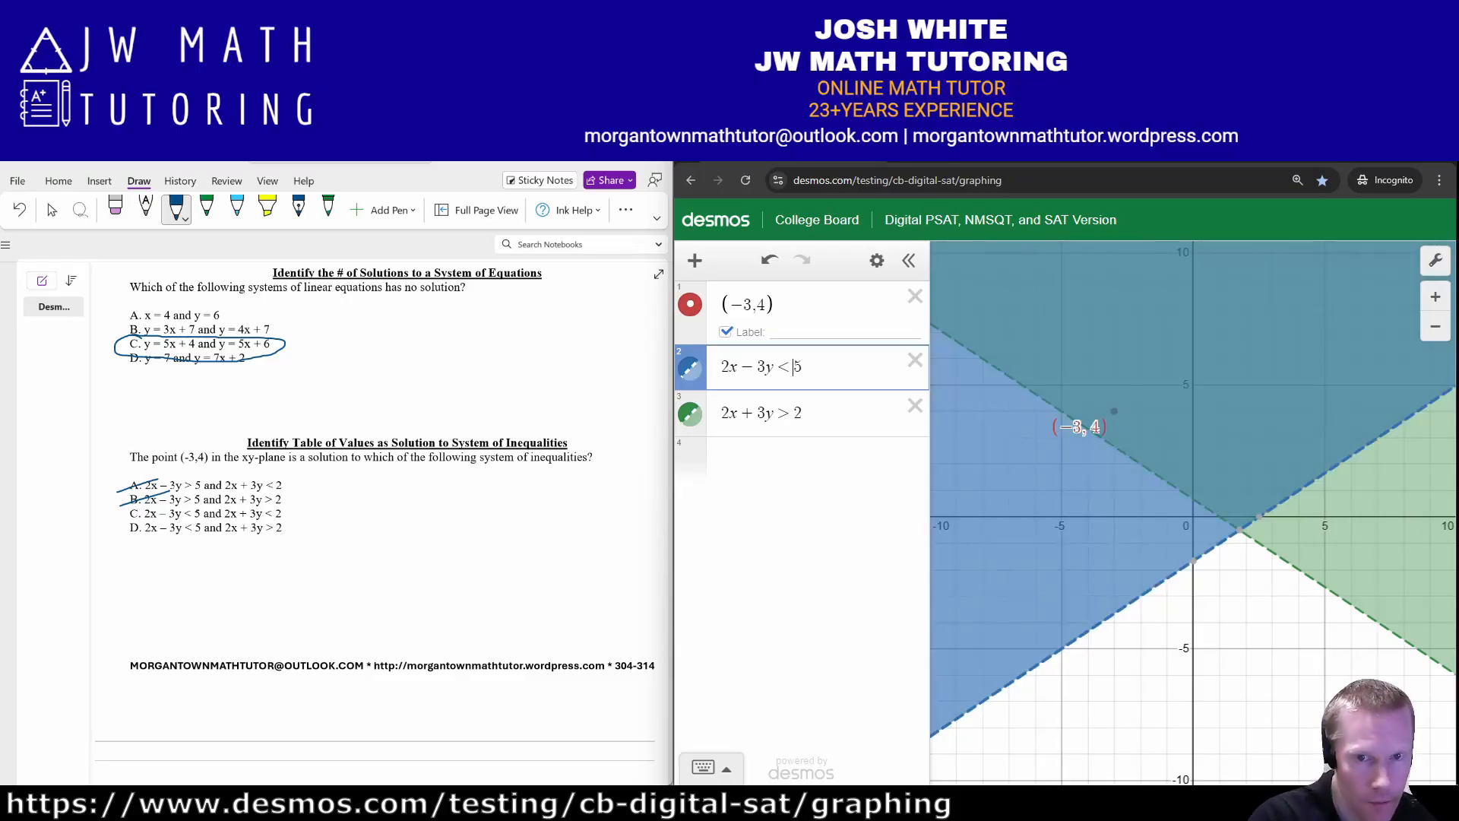
{"action": "left_click", "coordinate": [804, 413]}
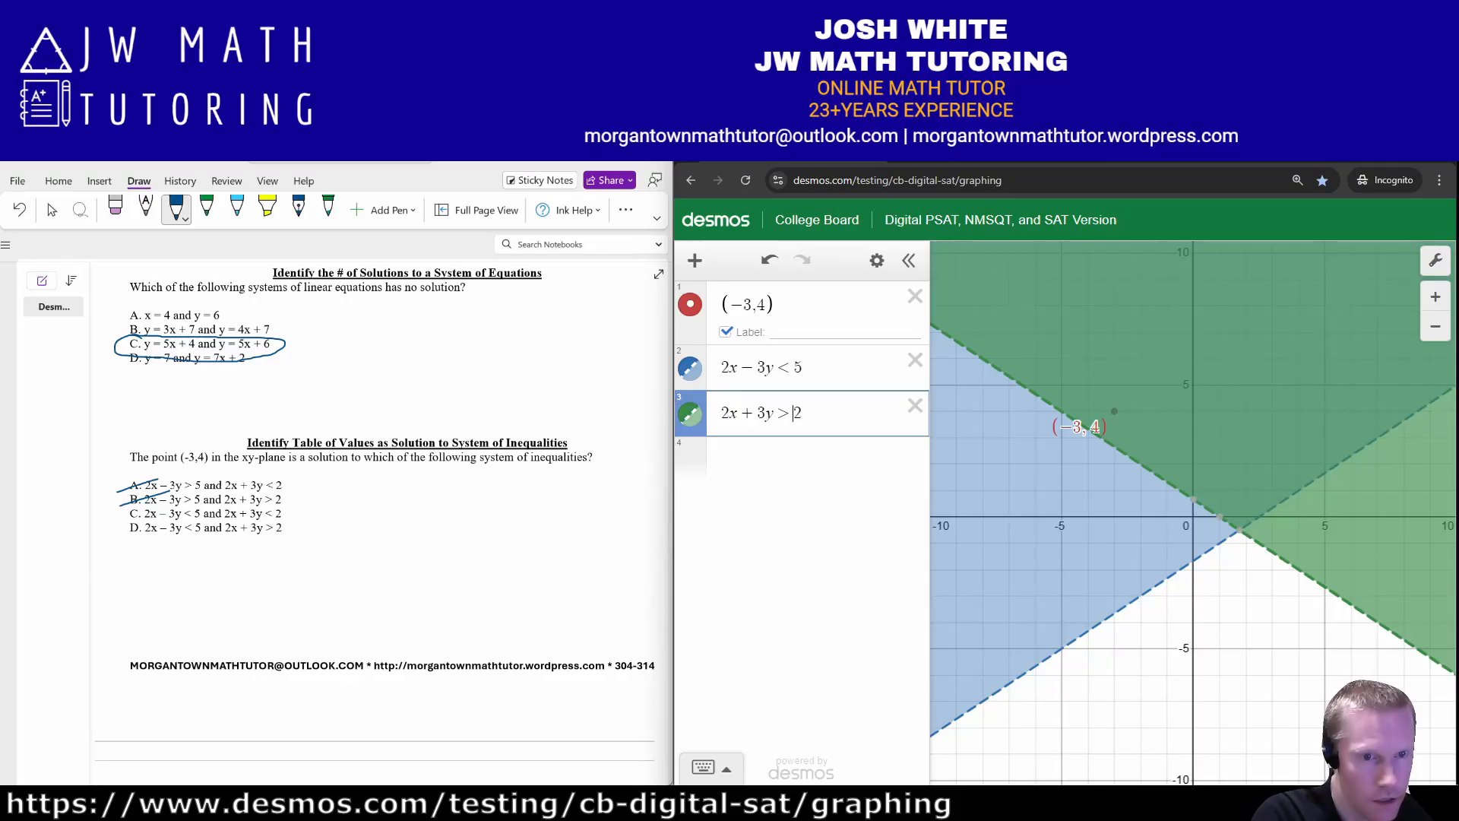
{"action": "key", "text": "BackSpace"}
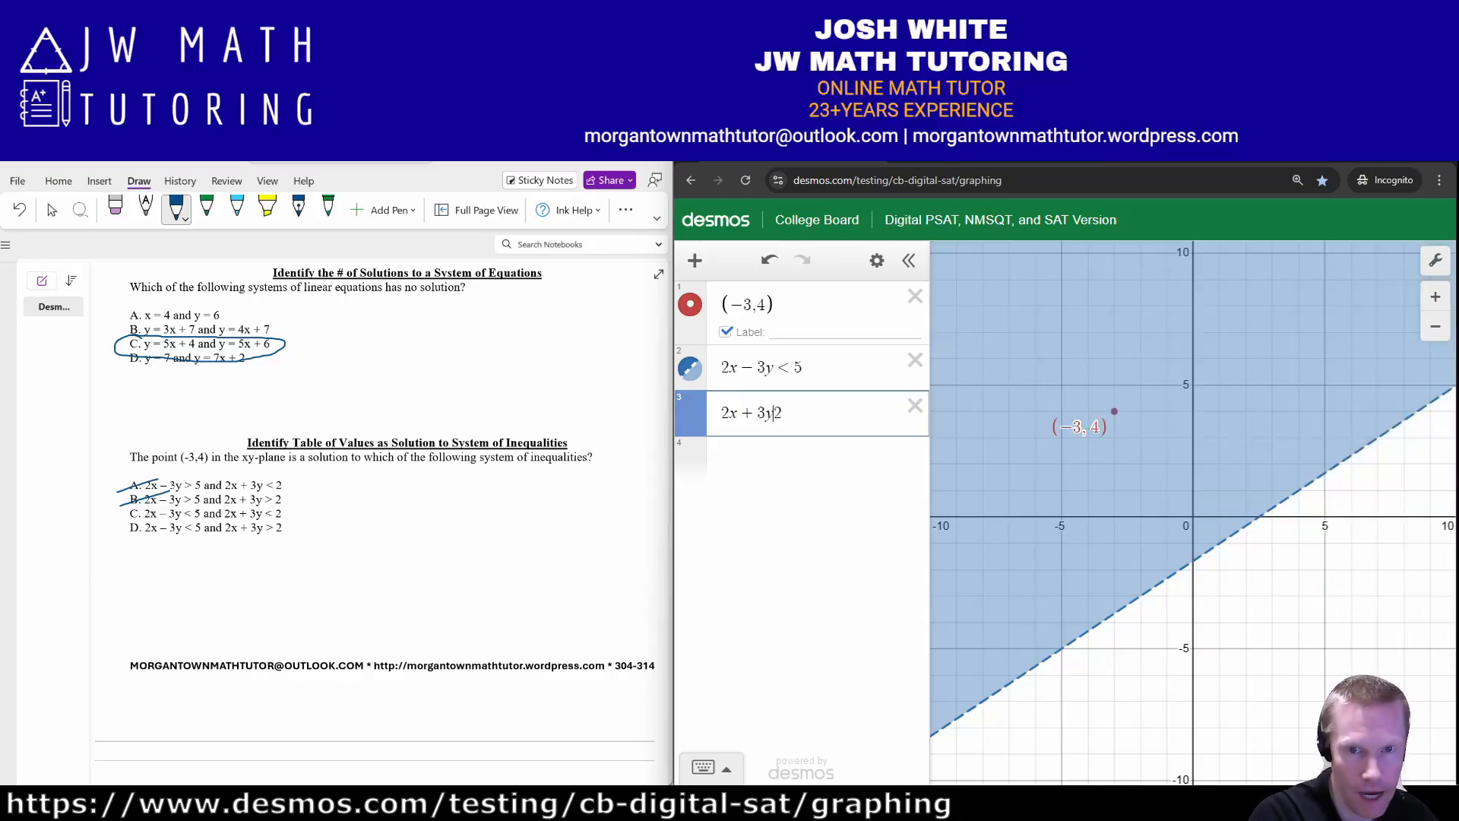
{"action": "type", "text": "<"}
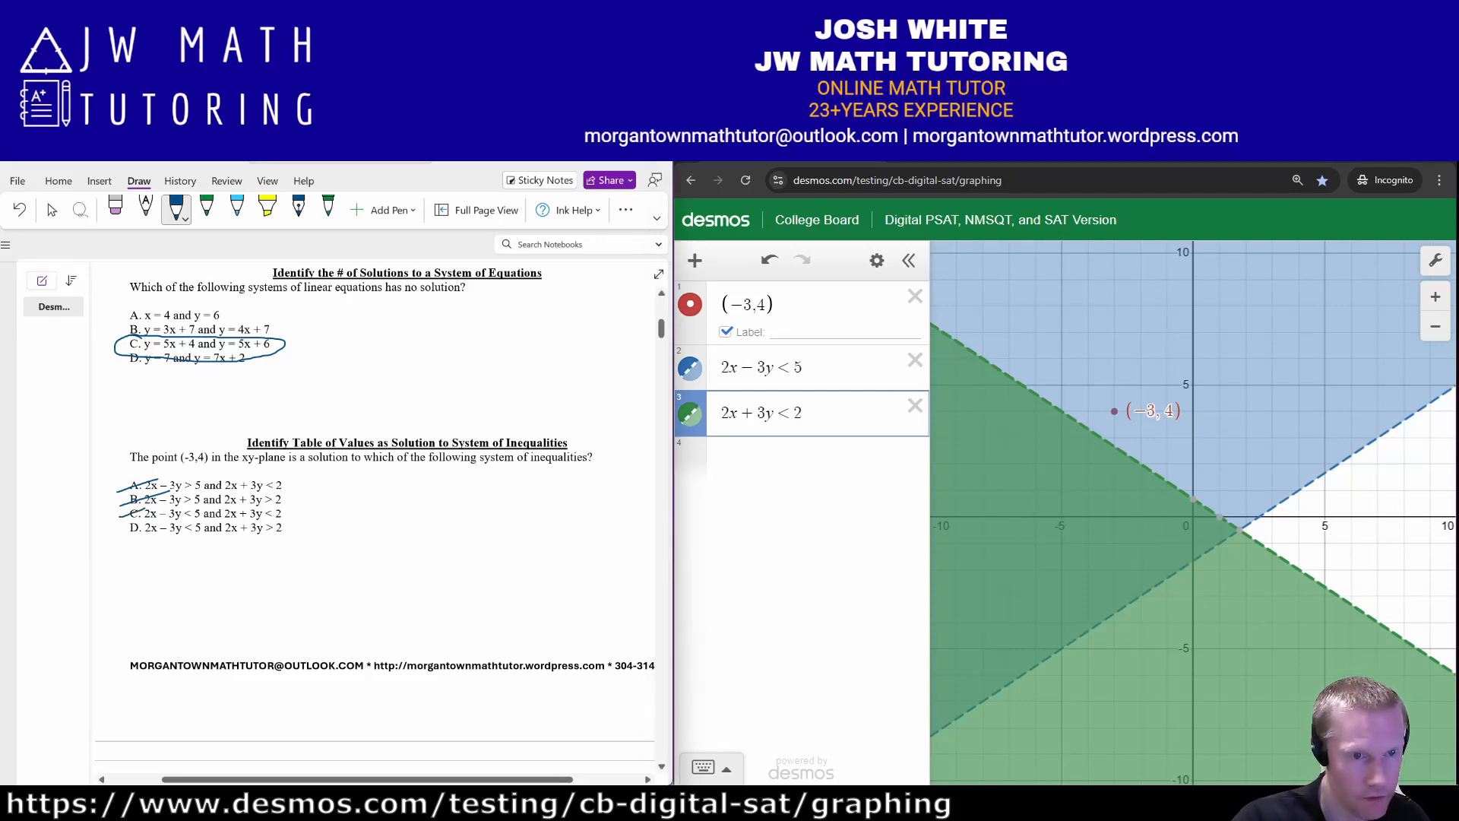
- Change the second inequality to 2x + 3y > 2 for option D, and circle option D in OneNote
{"action": "left_click", "coordinate": [793, 367]}
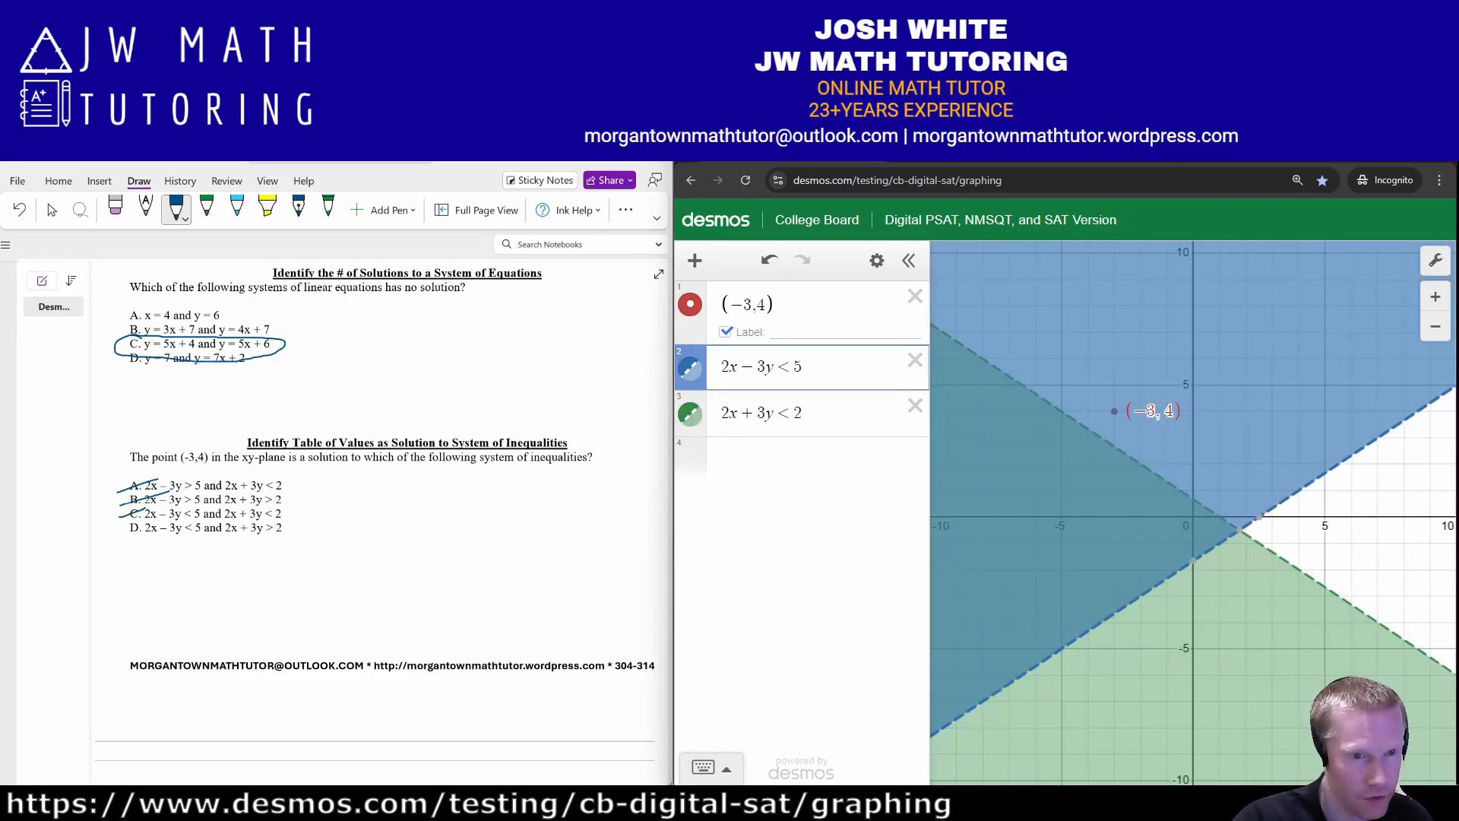
{"action": "left_click", "coordinate": [794, 413]}
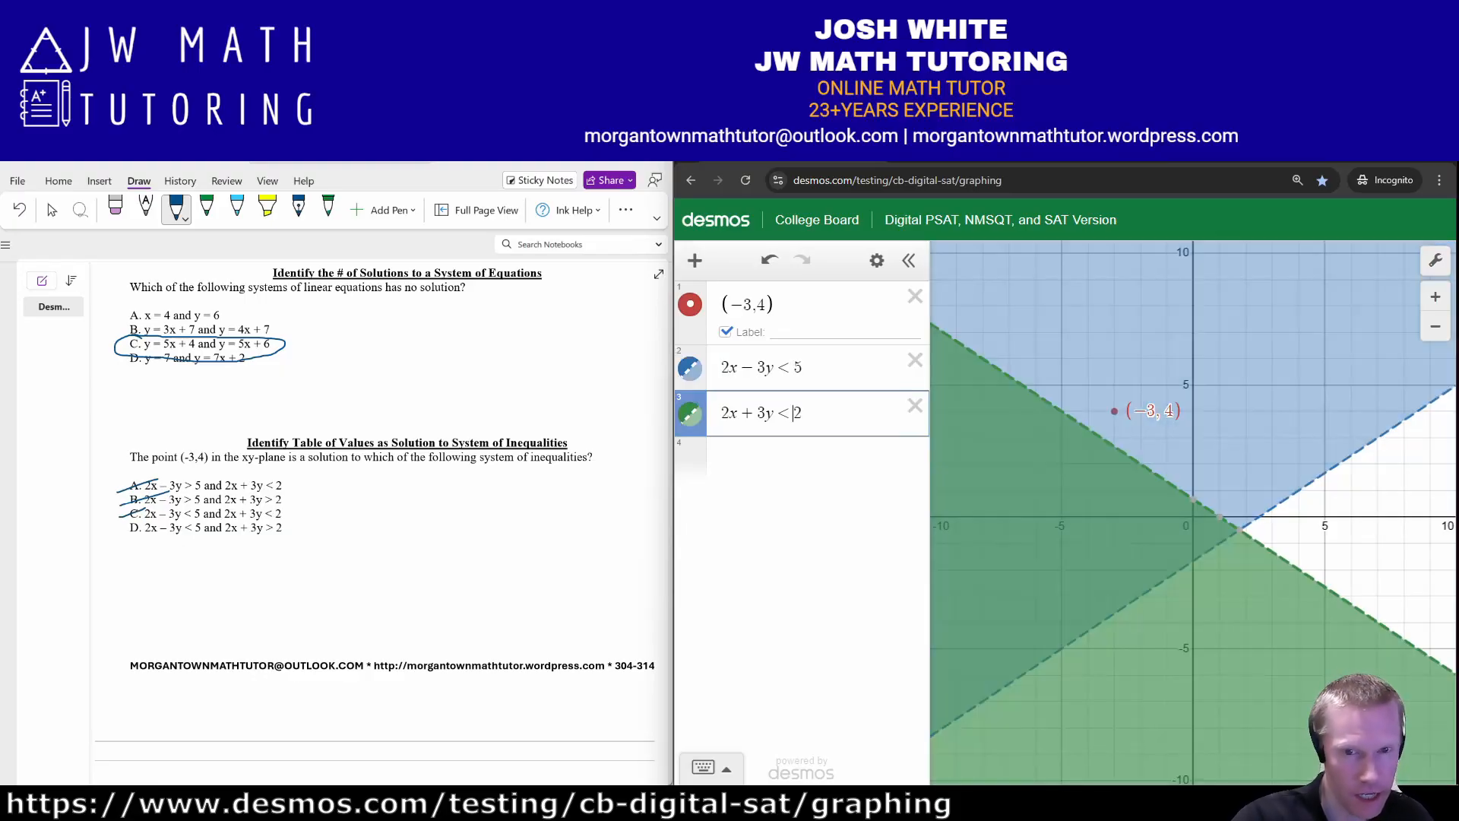
{"action": "key", "text": "BackSpace"}
{"action": "type", "text": ">"}
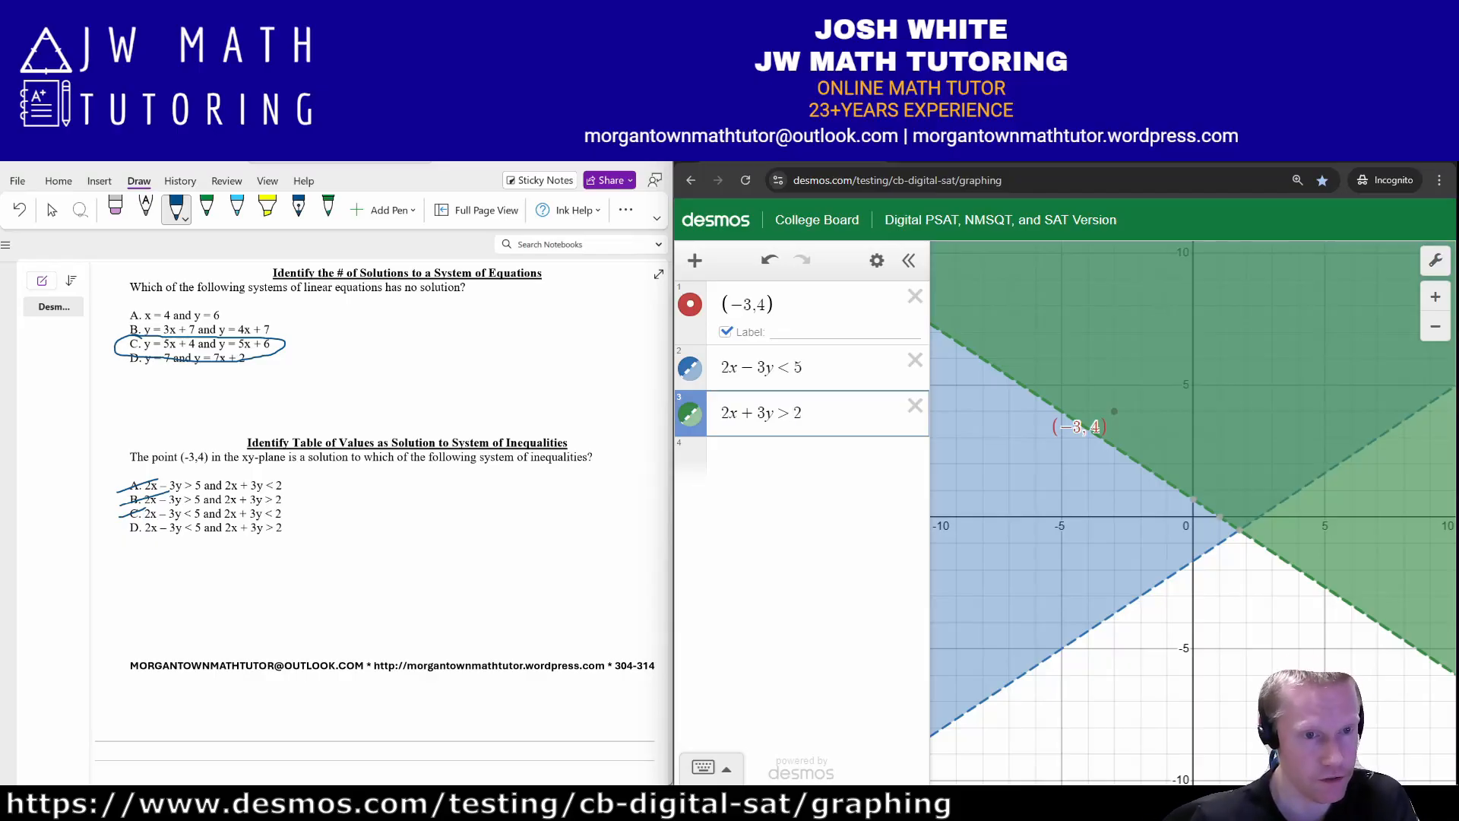
{"action": "mouse_move", "coordinate": [114, 523]}
{"action": "left_mouse_down"}
{"action": "mouse_move", "coordinate": [253, 552]}
{"action": "mouse_move", "coordinate": [196, 517]}
{"action": "mouse_move", "coordinate": [112, 514]}
{"action": "left_mouse_up"}
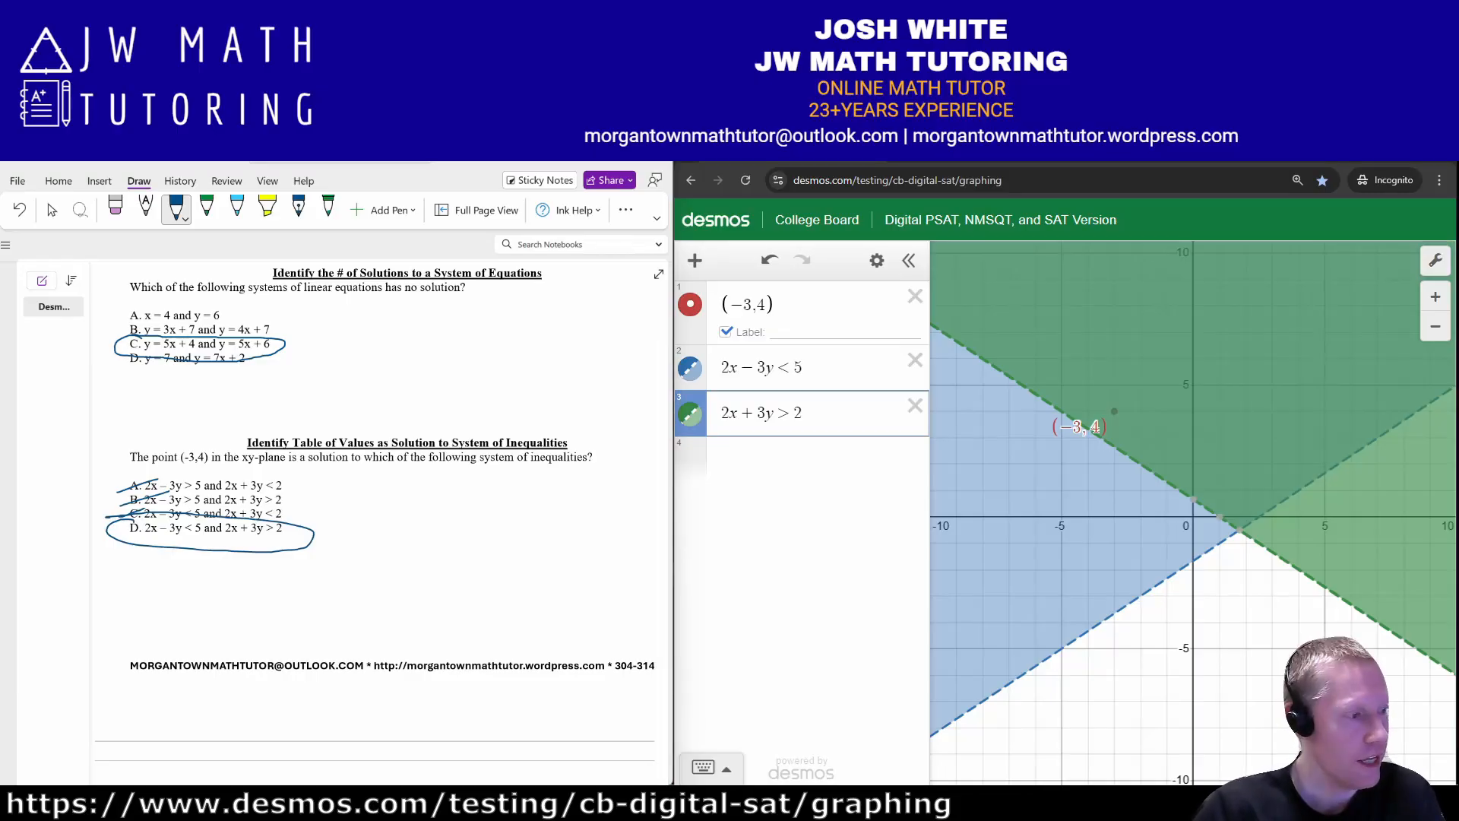
- Clear all Desmos expressions and graph −x² + 4 for the table-of-values problem on the next OneNote page
{"action": "key", "text": "alt+Tab"}
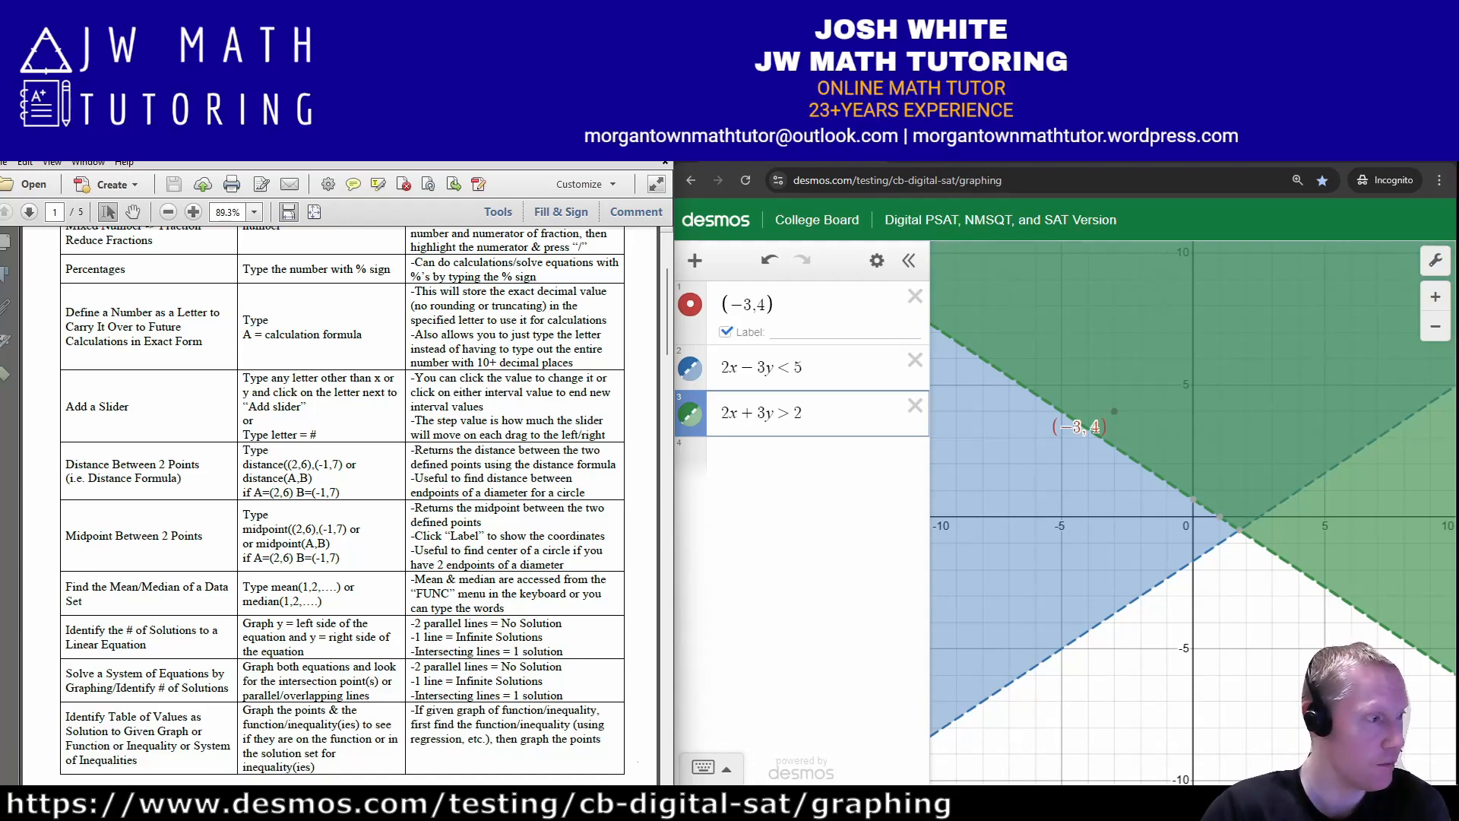
{"action": "key", "text": "alt+Tab"}
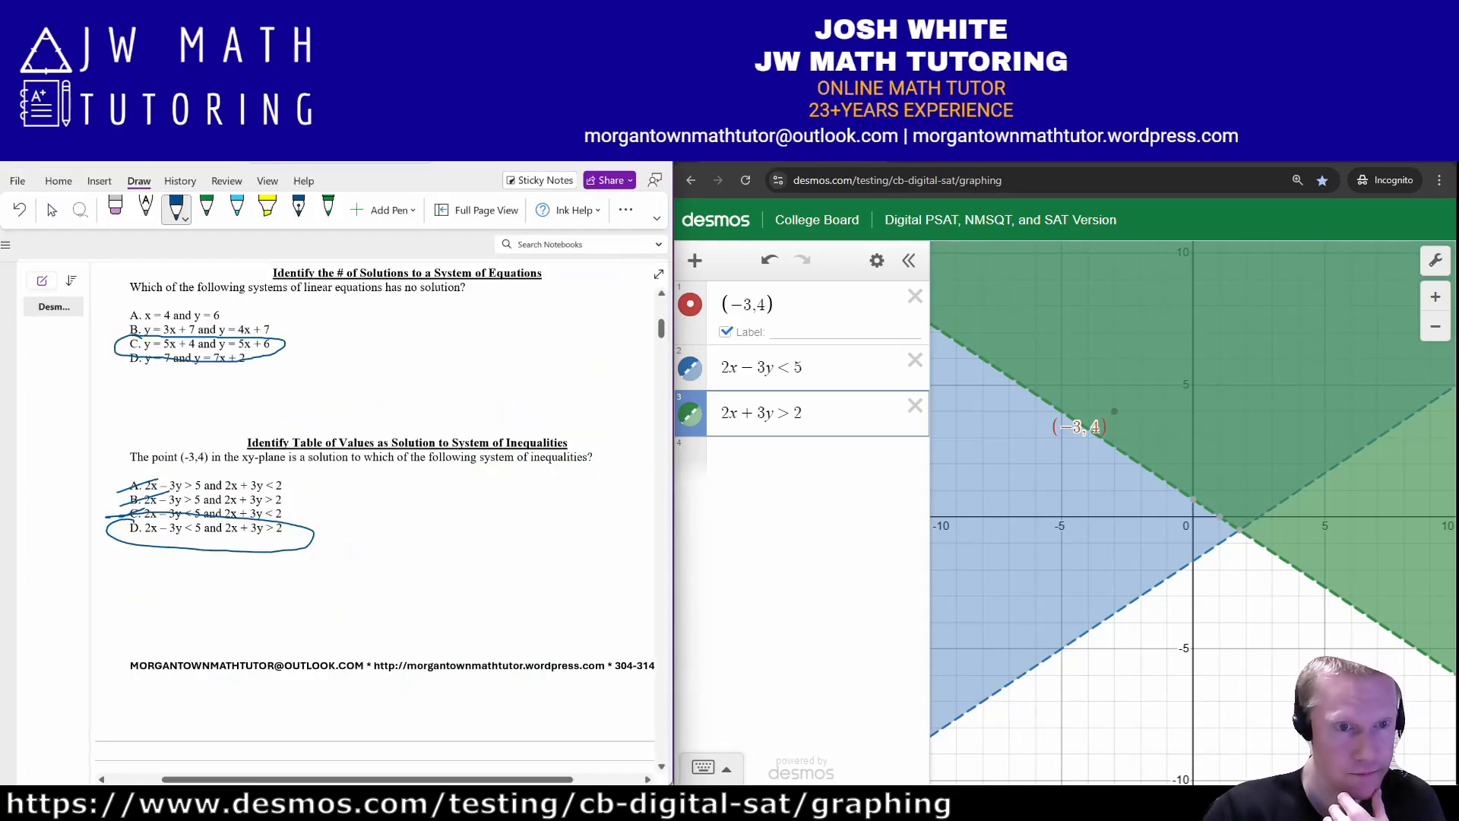
{"action": "scroll", "coordinate": [376, 517], "scroll_direction": "down", "scroll_amount": 10}
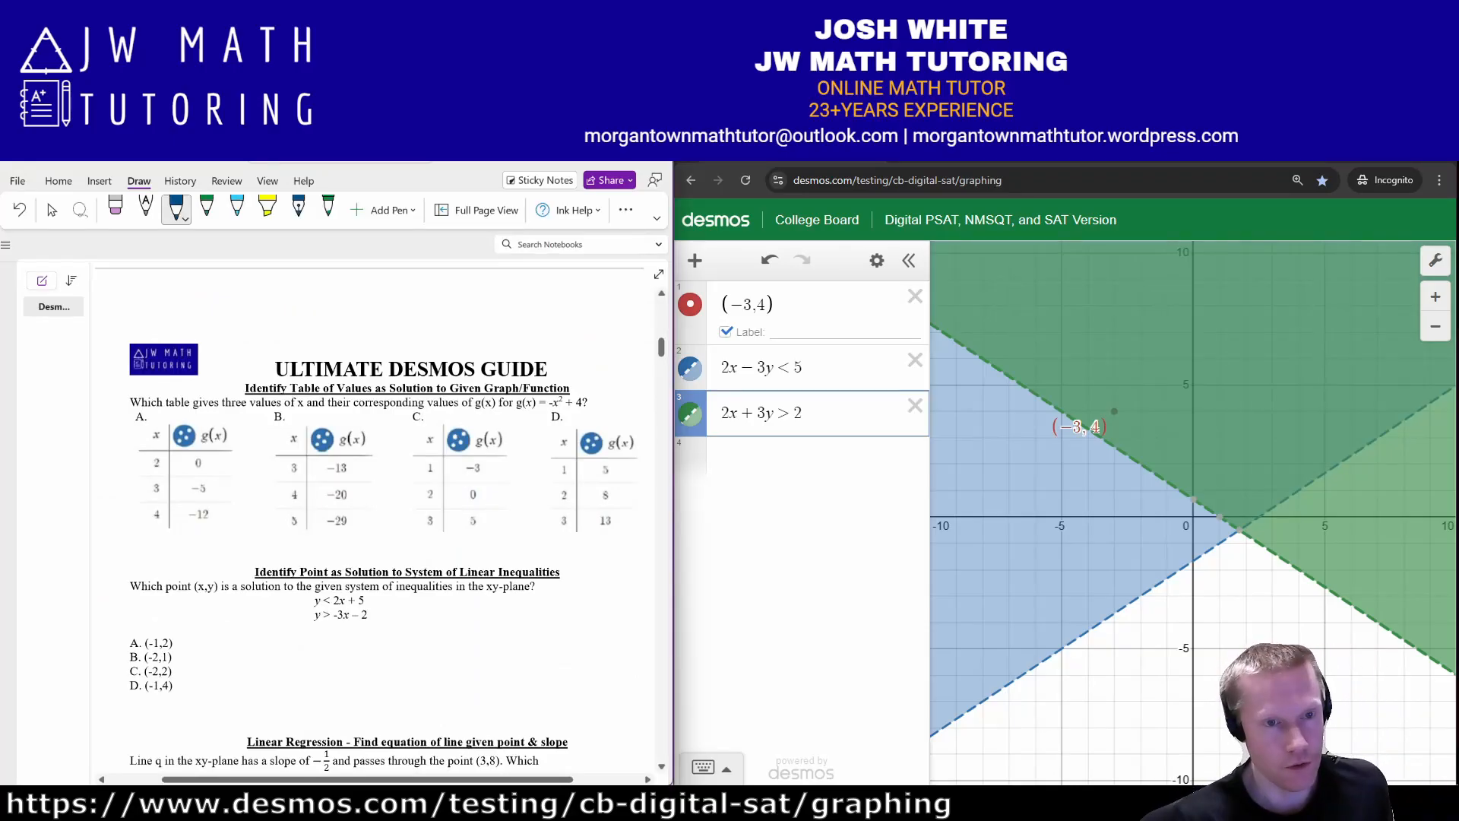
{"action": "left_click", "coordinate": [915, 405]}
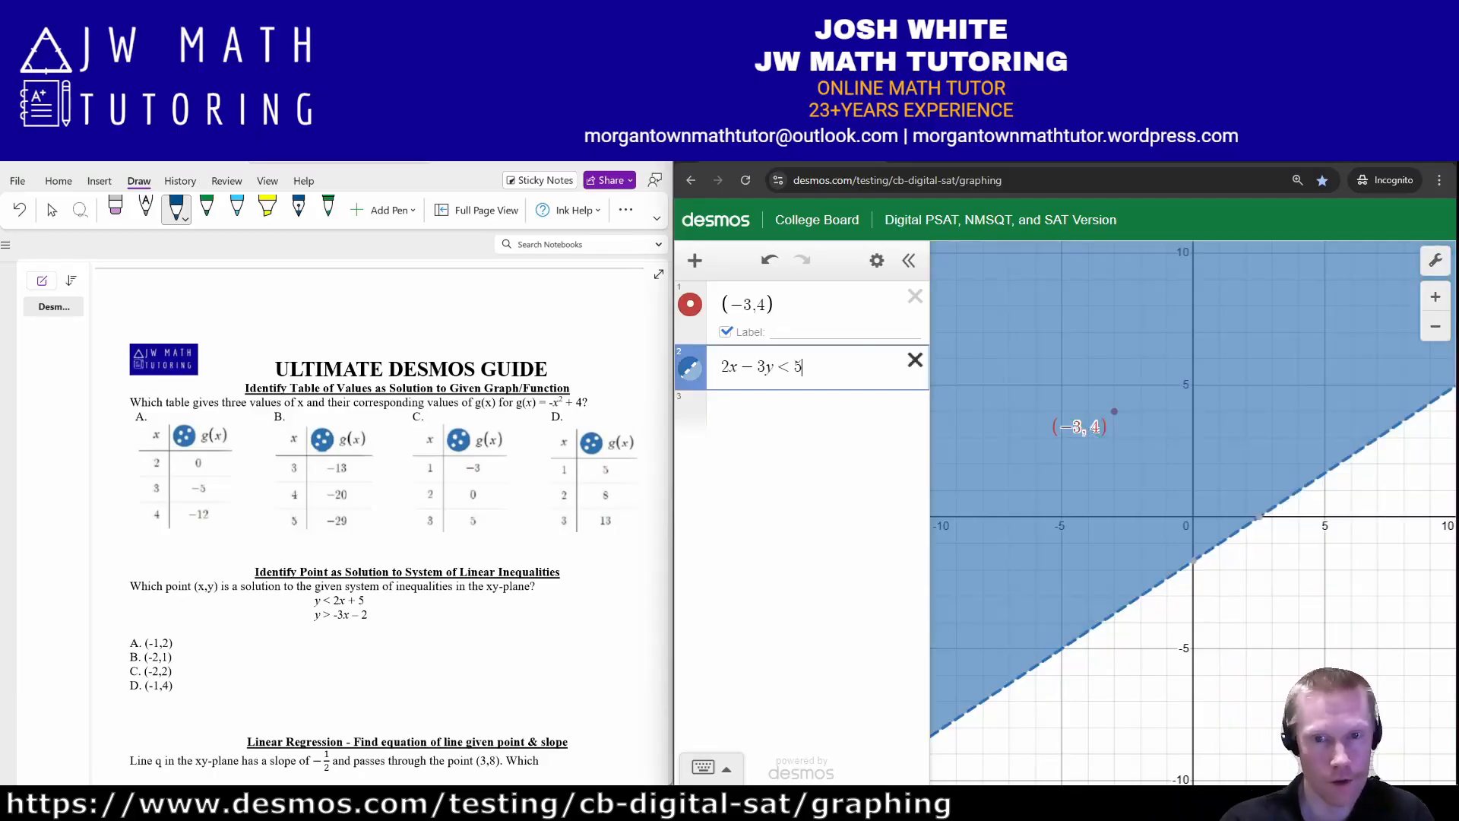
{"action": "left_click", "coordinate": [915, 360]}
{"action": "left_click", "coordinate": [916, 295]}
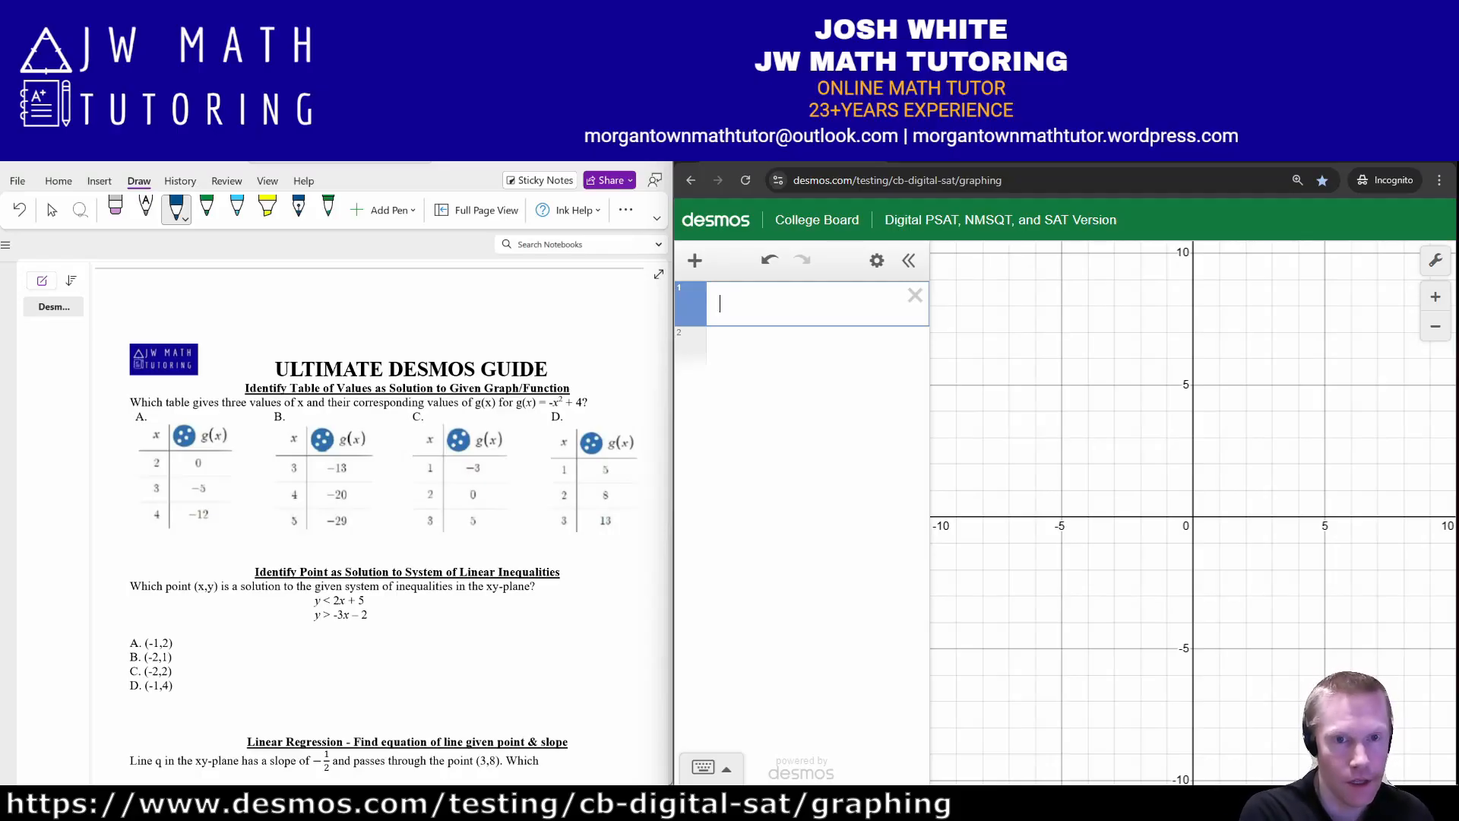
{"action": "type", "text": "-x^2+4"}
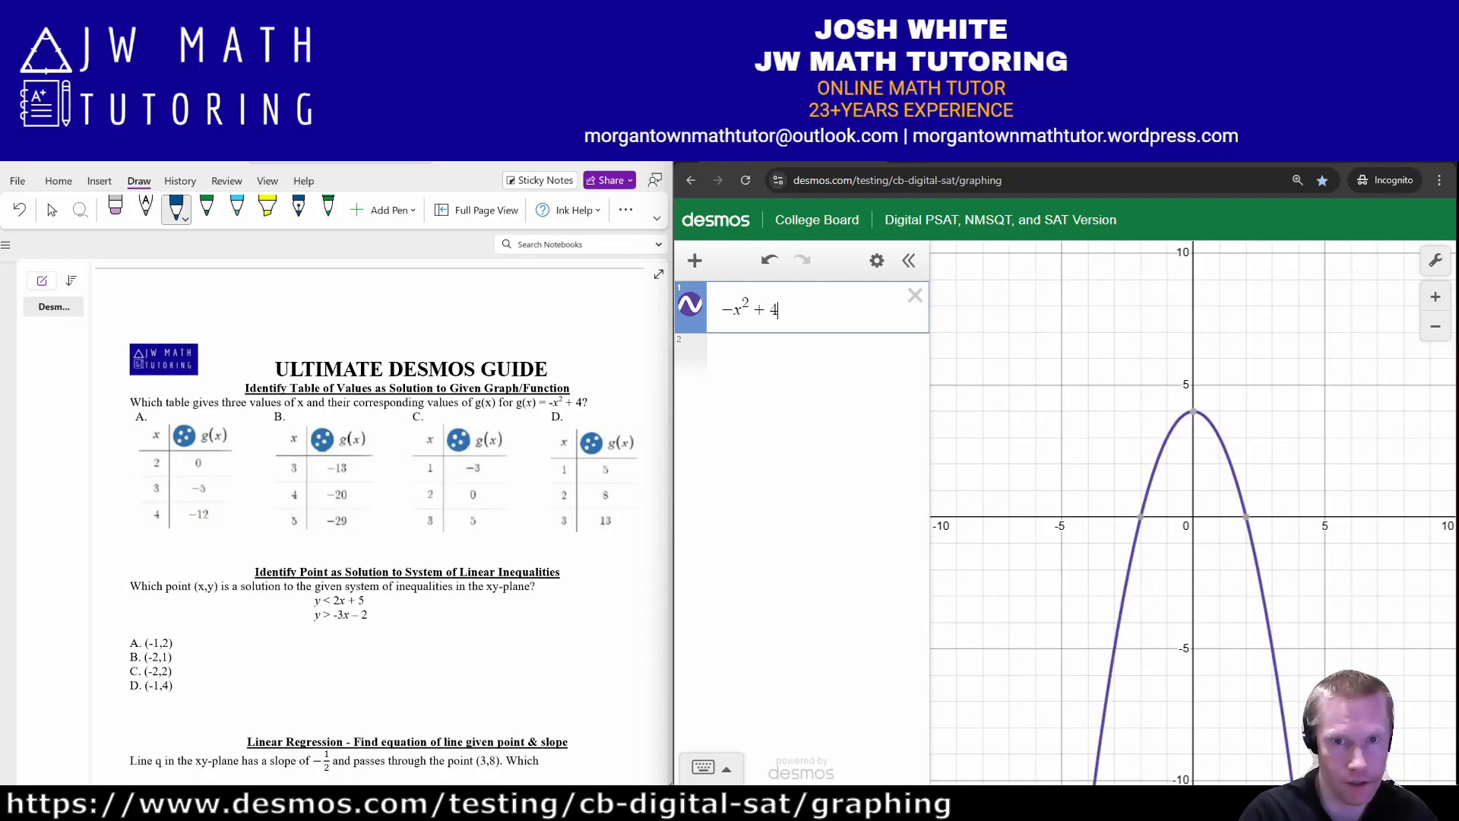
{"action": "key", "text": "Return"}
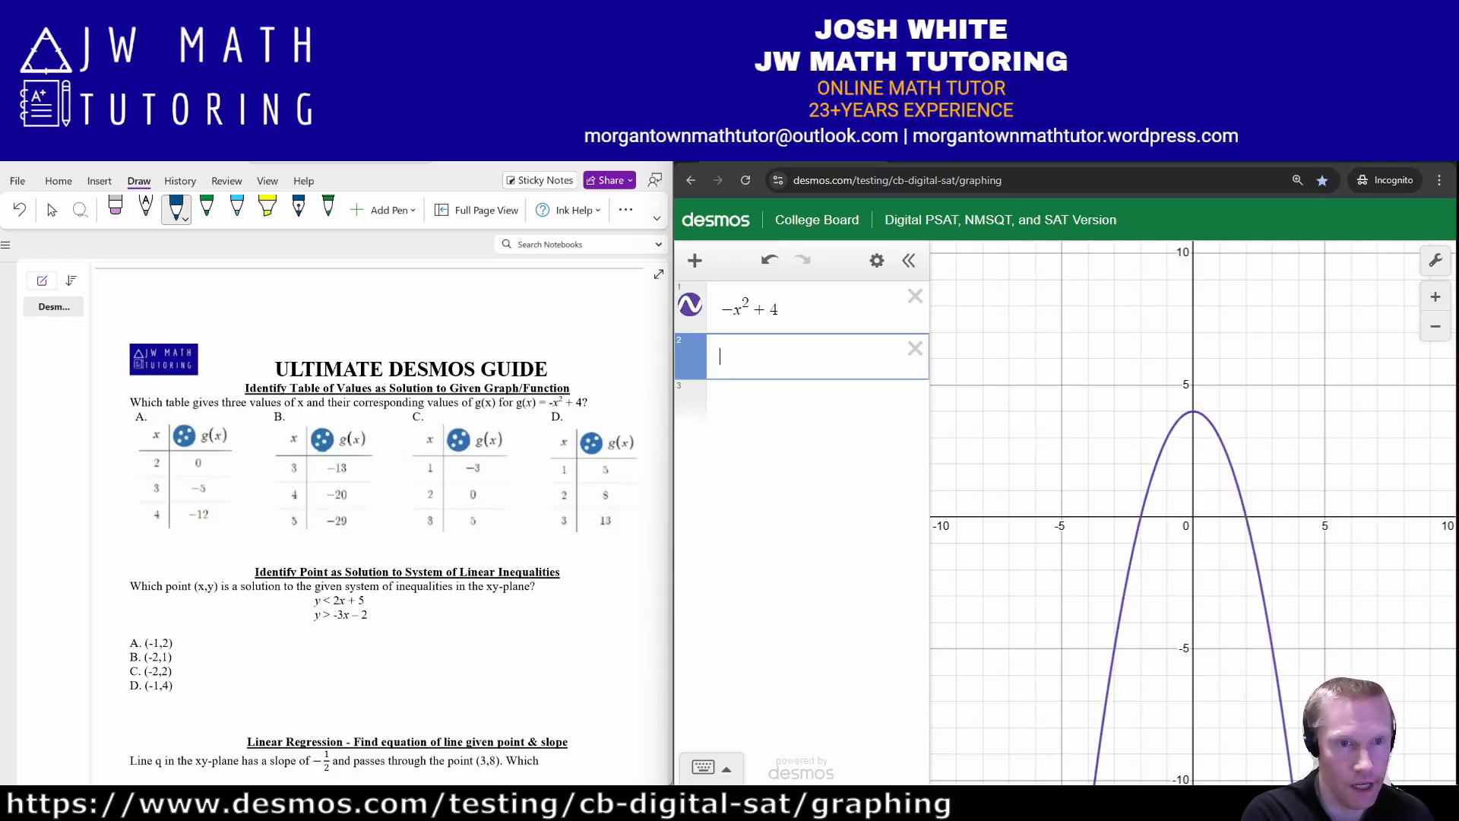
- Plot table A's points (2, 0), (3, −5) and (4, −12) on the parabola's graph, and circle table A in OneNote
{"action": "type", "text": "(2,0)"}
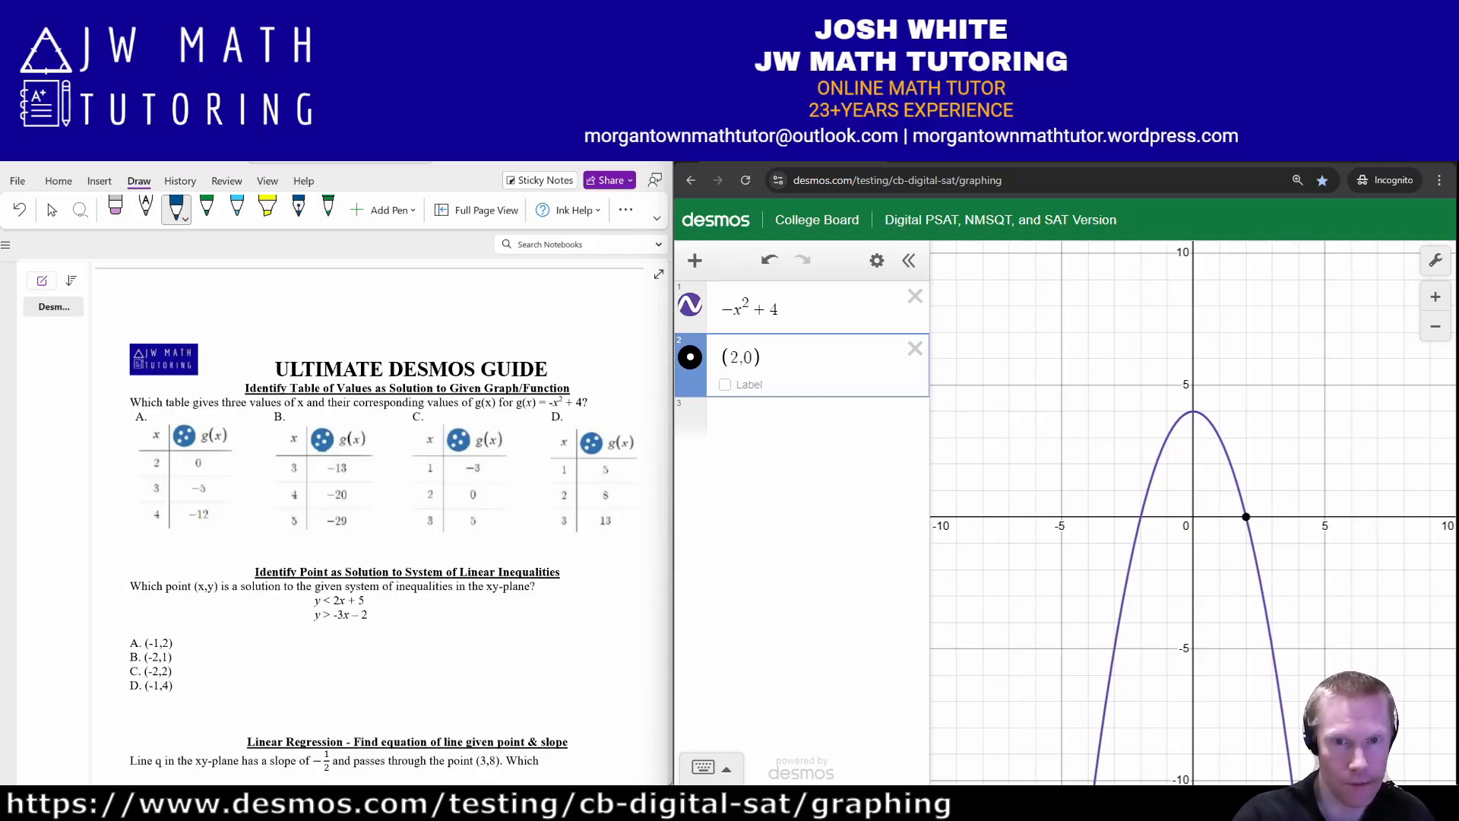
{"action": "key", "text": "Return"}
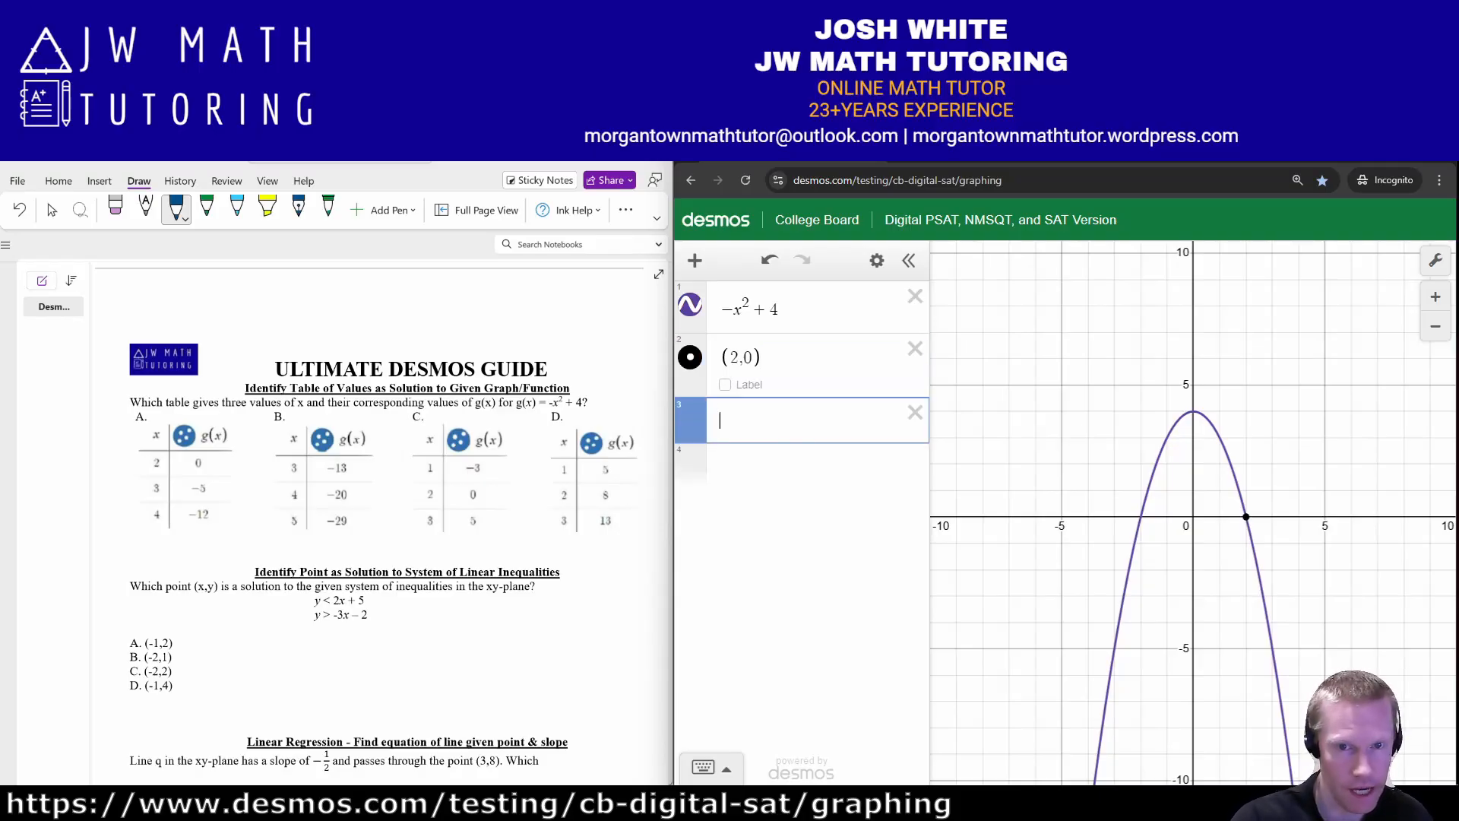
{"action": "type", "text": "(3,-5)"}
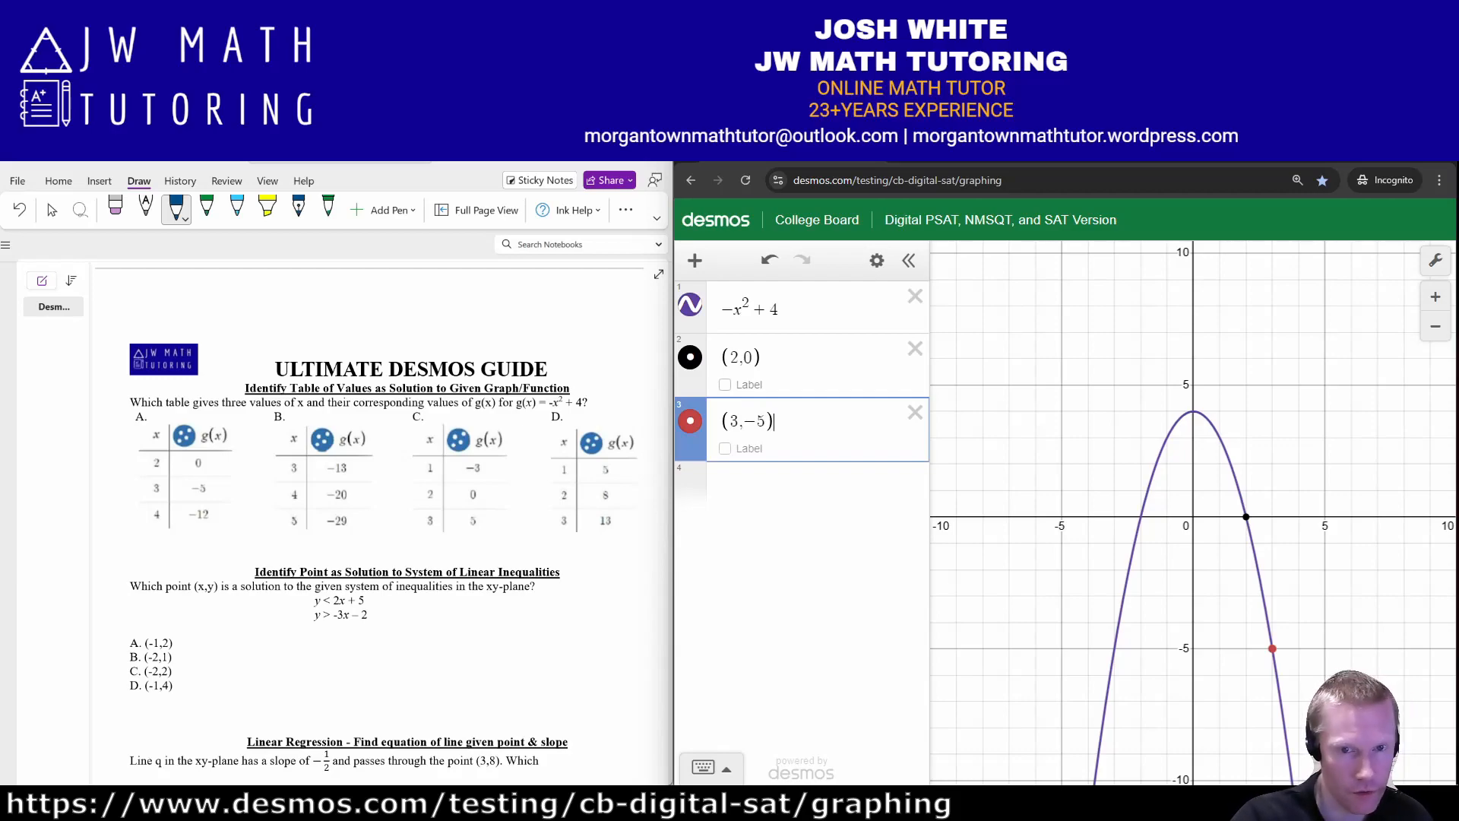
{"action": "key", "text": "Return"}
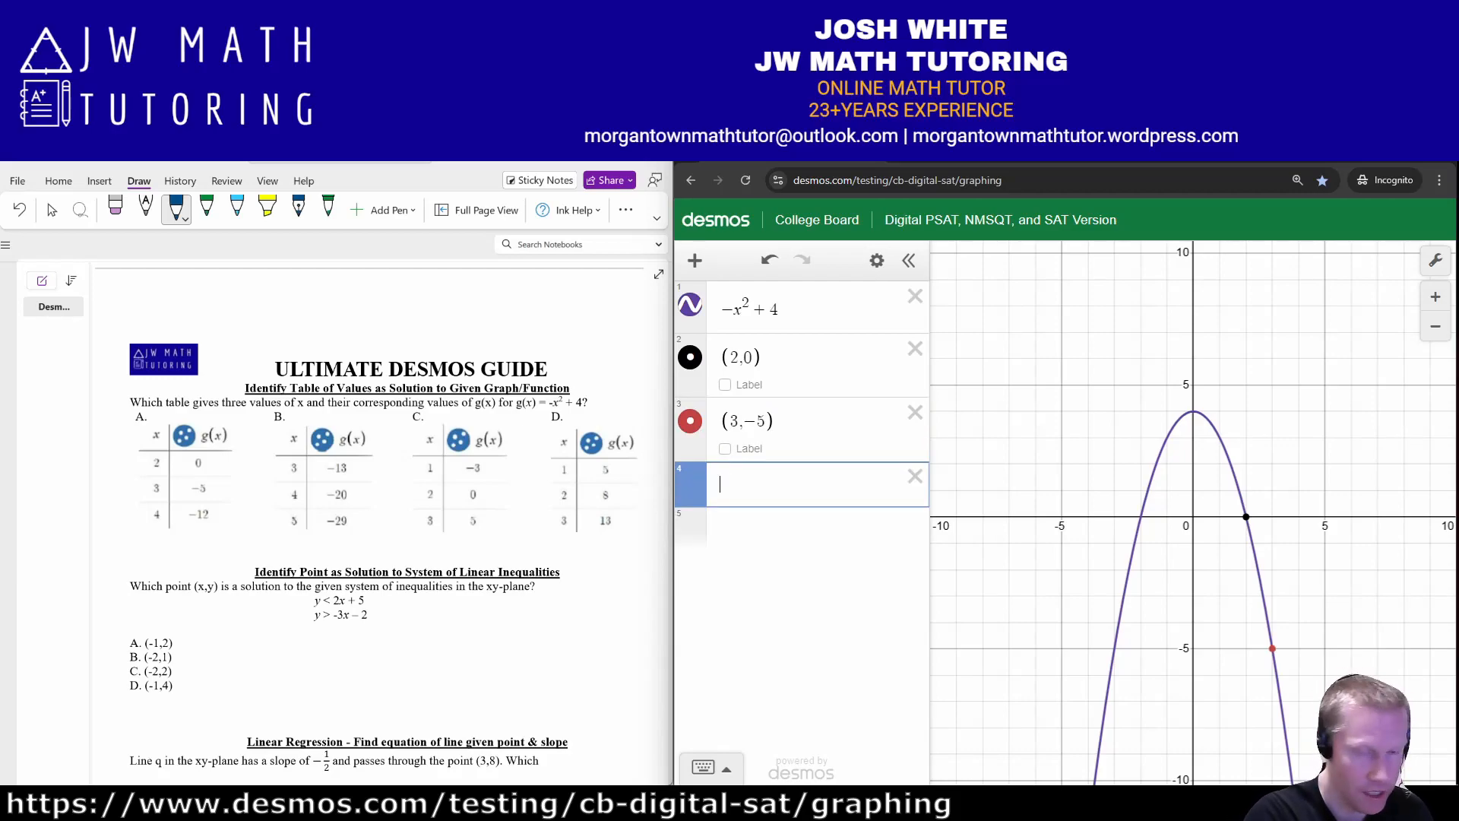
{"action": "type", "text": "(4,-12)"}
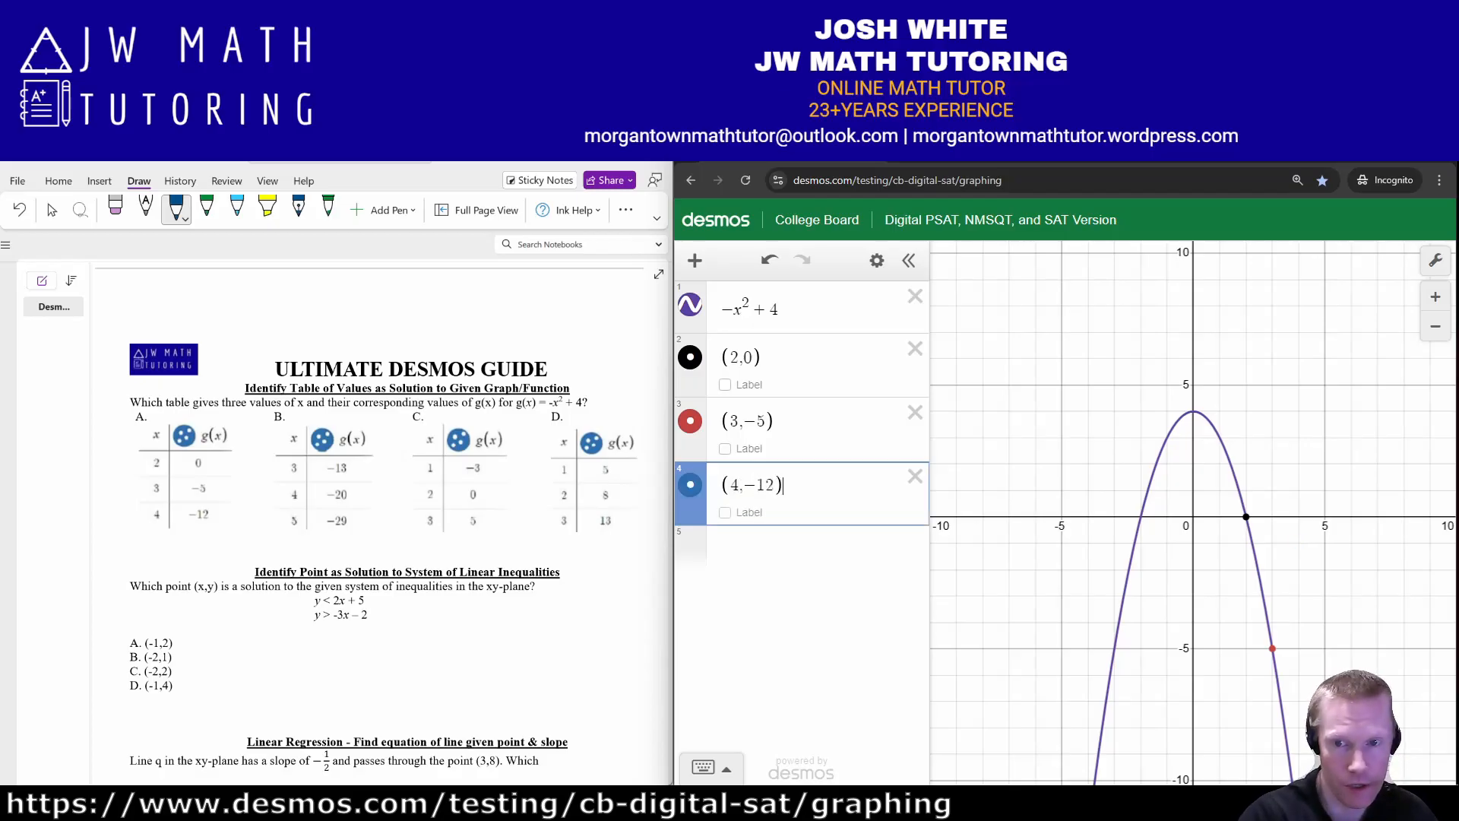
{"action": "left_click_drag", "start_coordinate": [1155, 593], "coordinate": [1110, 464]}
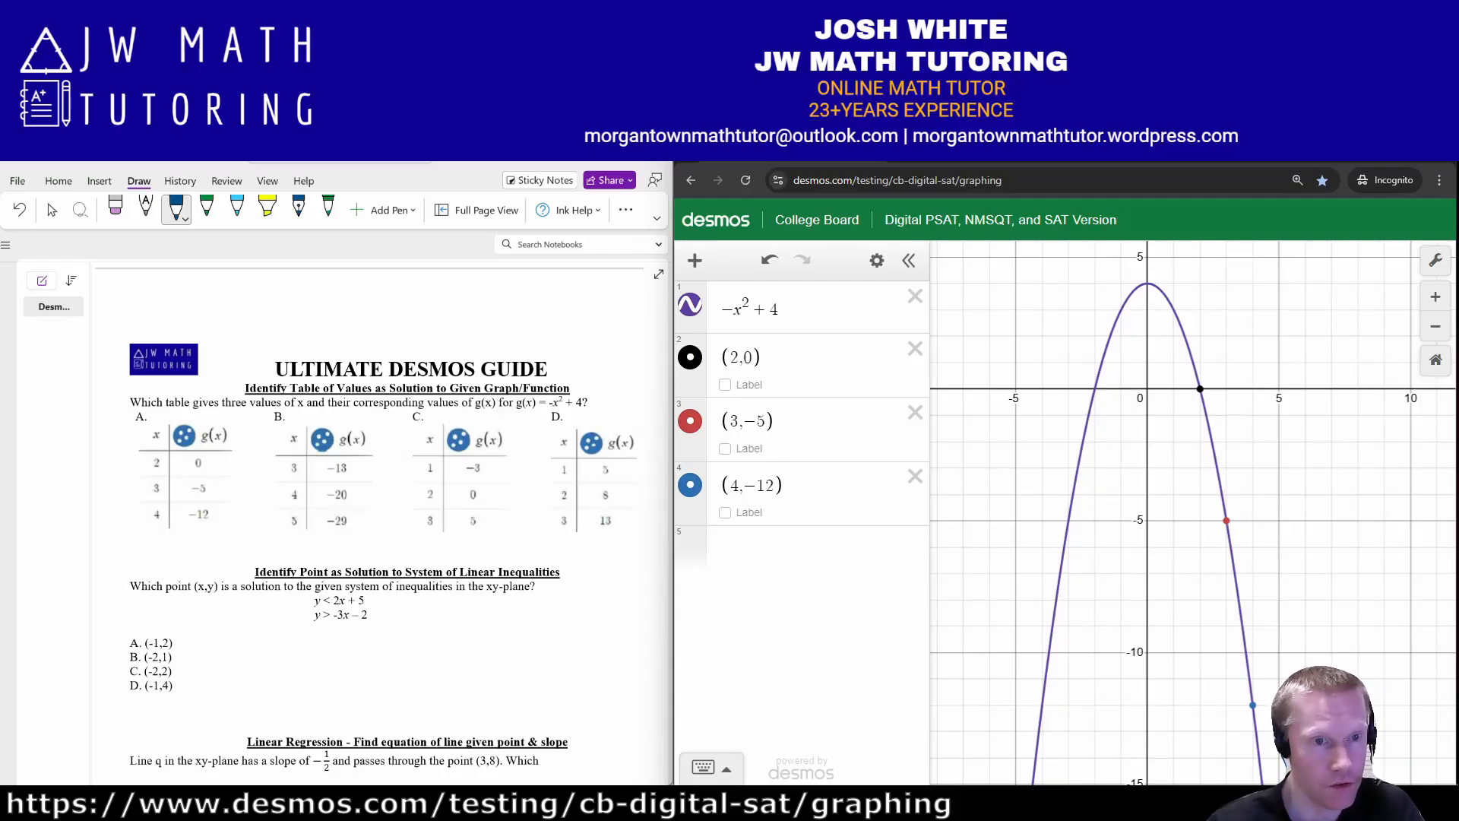
{"action": "mouse_move", "coordinate": [236, 414]}
{"action": "left_mouse_down"}
{"action": "mouse_move", "coordinate": [173, 397]}
{"action": "mouse_move", "coordinate": [101, 479]}
{"action": "mouse_move", "coordinate": [219, 552]}
{"action": "mouse_move", "coordinate": [260, 430]}
{"action": "mouse_move", "coordinate": [230, 416]}
{"action": "left_mouse_up"}
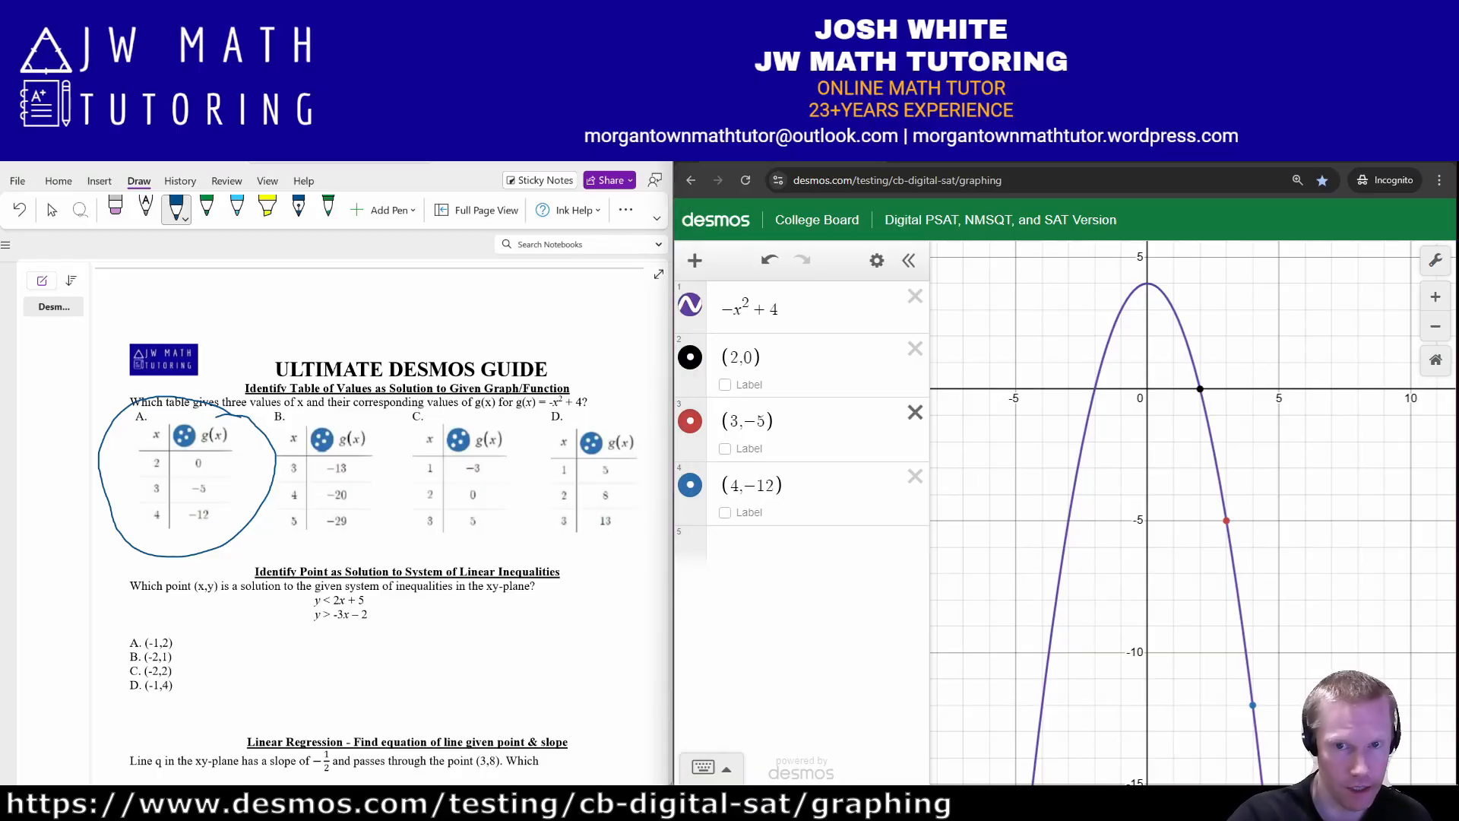
- Delete the three plotted points and plot table B's first point (3, −13)
{"action": "left_click", "coordinate": [915, 412]}
{"action": "left_click", "coordinate": [915, 412]}
{"action": "left_click", "coordinate": [915, 348]}
{"action": "left_click", "coordinate": [805, 356]}
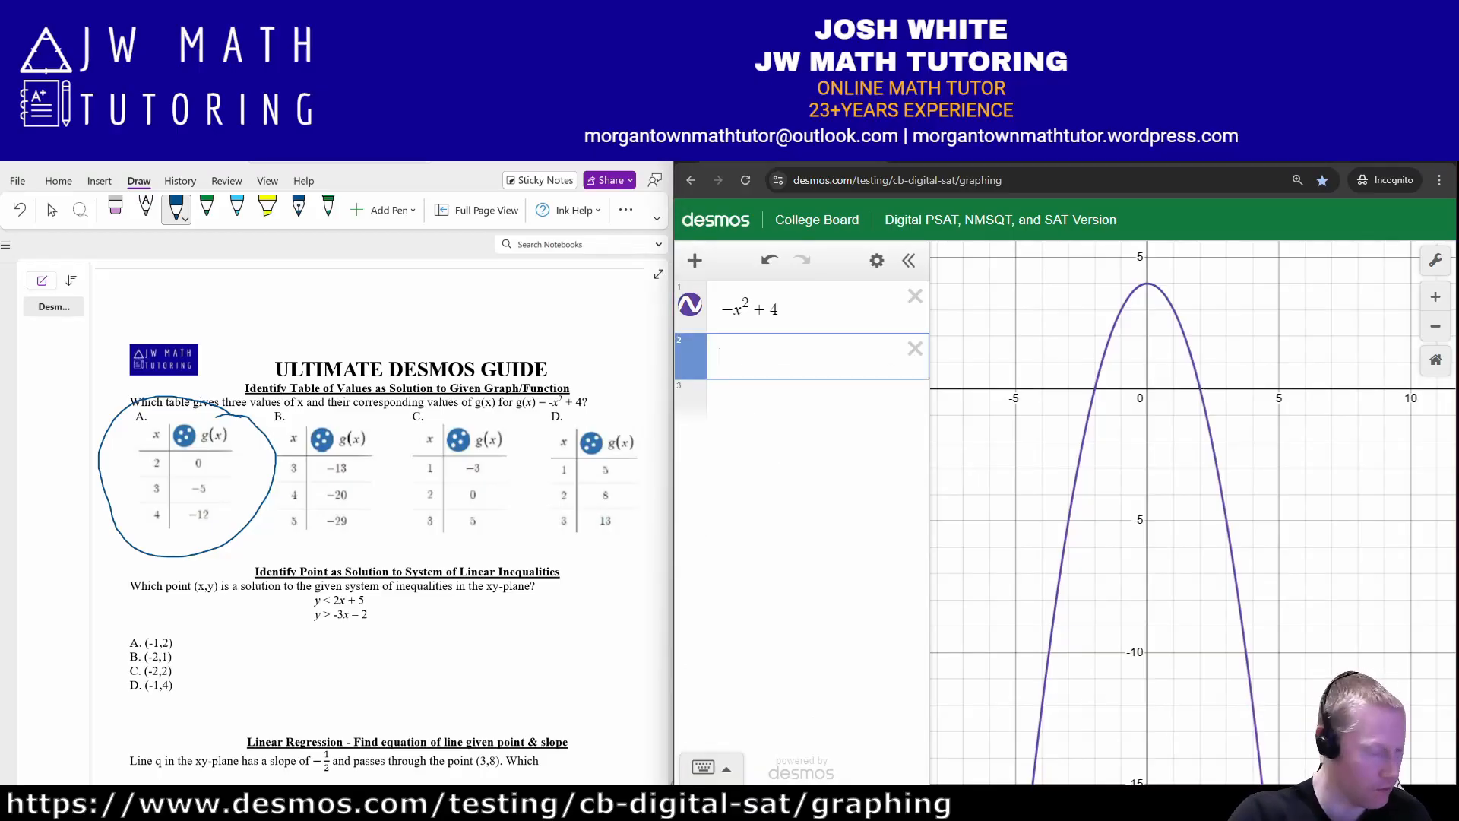
{"action": "type", "text": "(3,-13)"}
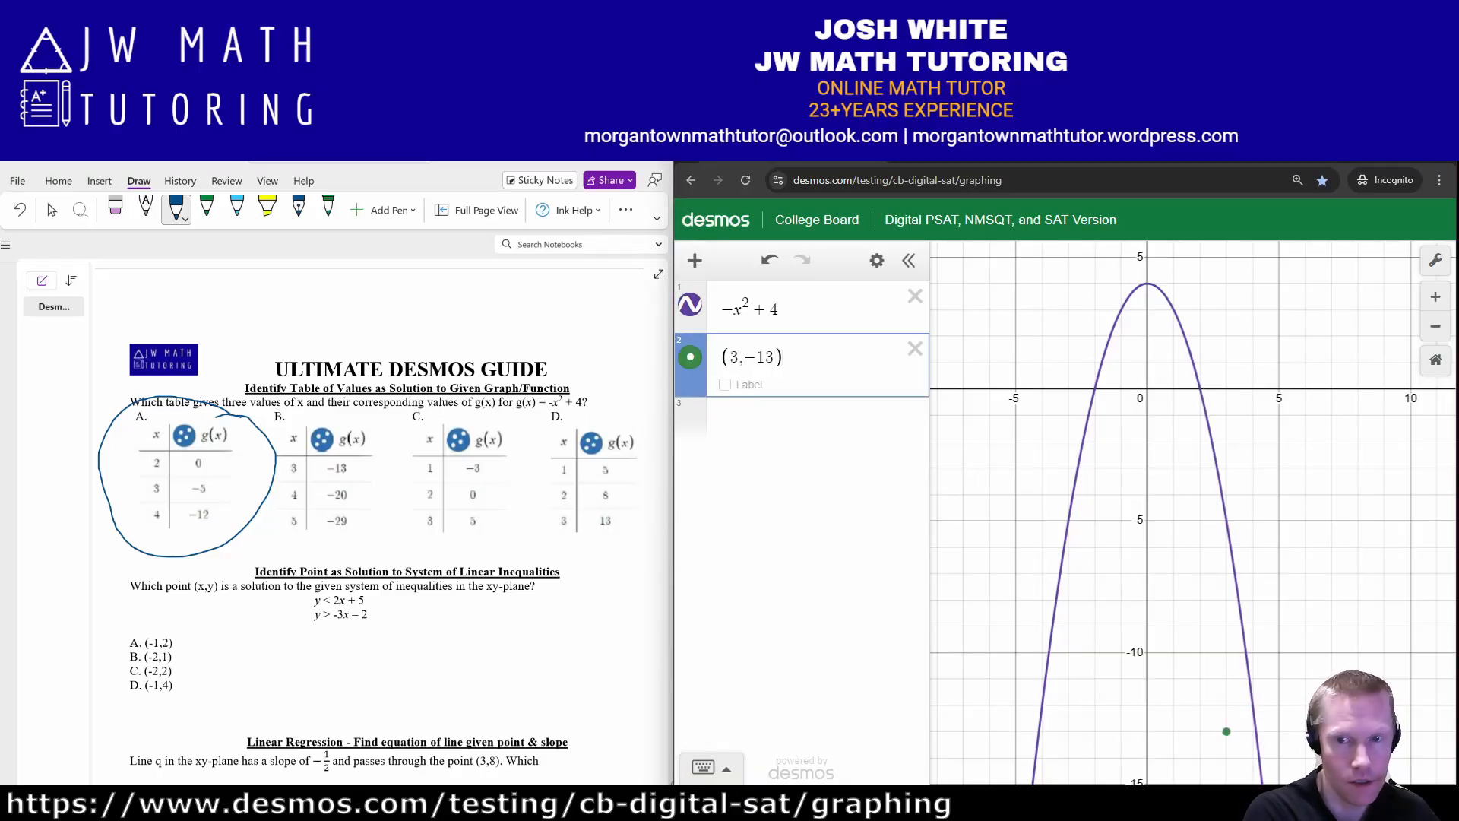
- Change the plotted point to table C's first pair (1, −3) and then to table D's first pair (1, 5)
{"action": "key", "text": "BackSpace"}
{"action": "key", "text": "BackSpace"}
{"action": "key", "text": "BackSpace"}
{"action": "key", "text": "BackSpace"}
{"action": "key", "text": "BackSpace"}
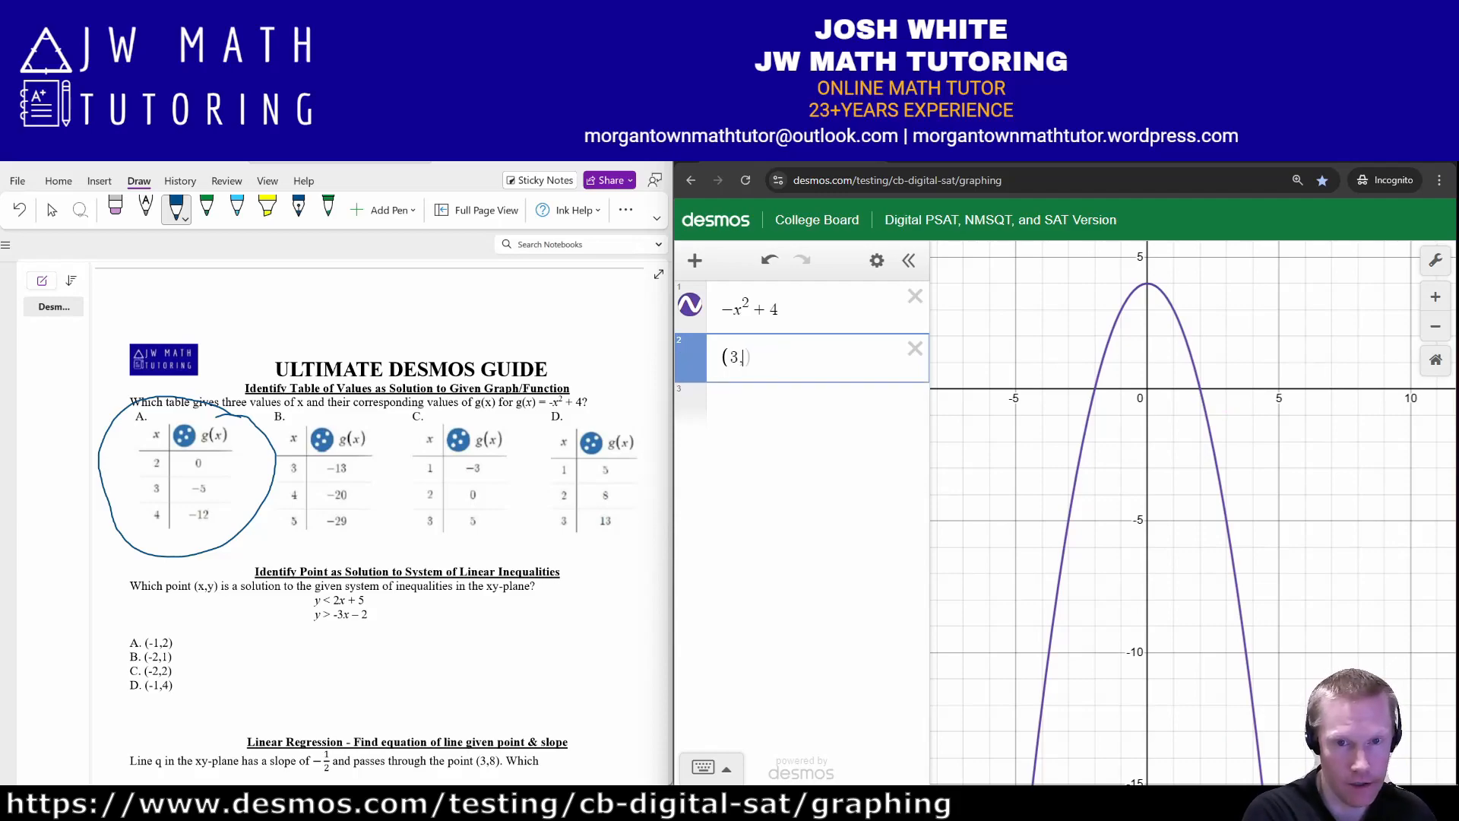
{"action": "type", "text": "1,-3)"}
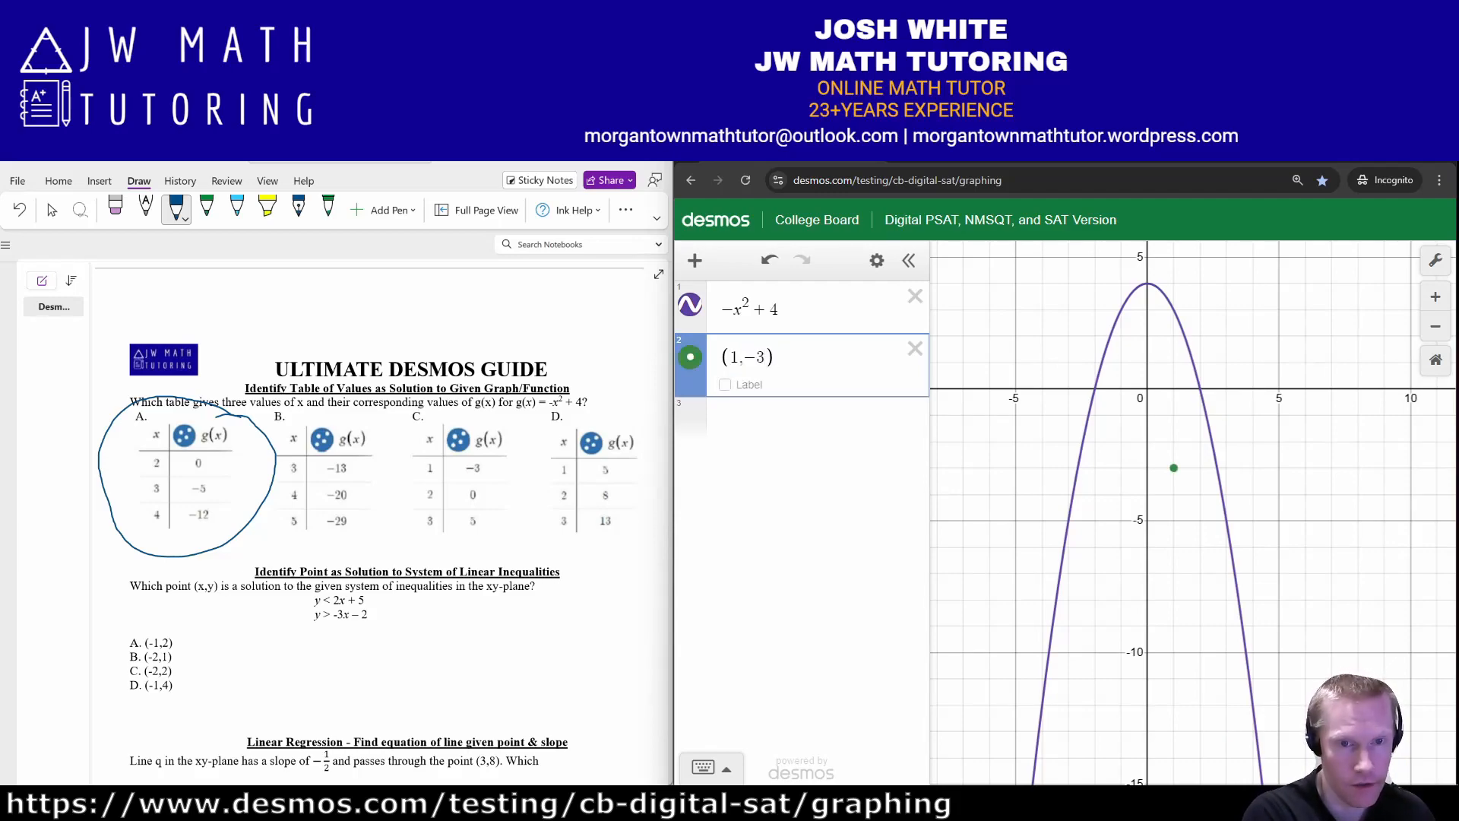
{"action": "key", "text": "BackSpace"}
{"action": "key", "text": "BackSpace"}
{"action": "key", "text": "BackSpace"}
{"action": "type", "text": "5"}
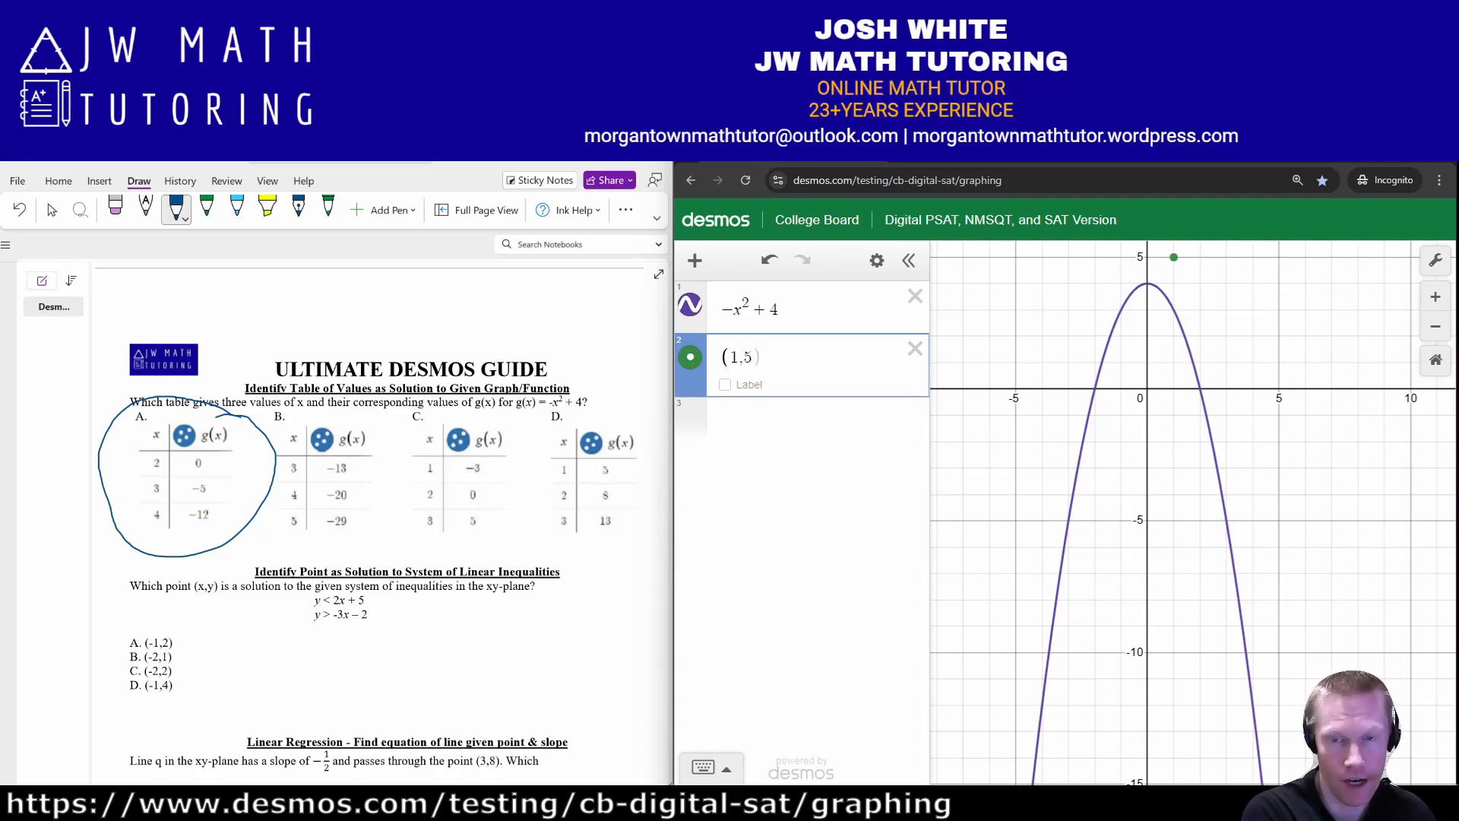
- Clear the Desmos expressions and graph the next problem's inequalities y < 2x + 5 and y > −3x − 2
{"action": "left_click", "coordinate": [915, 348]}
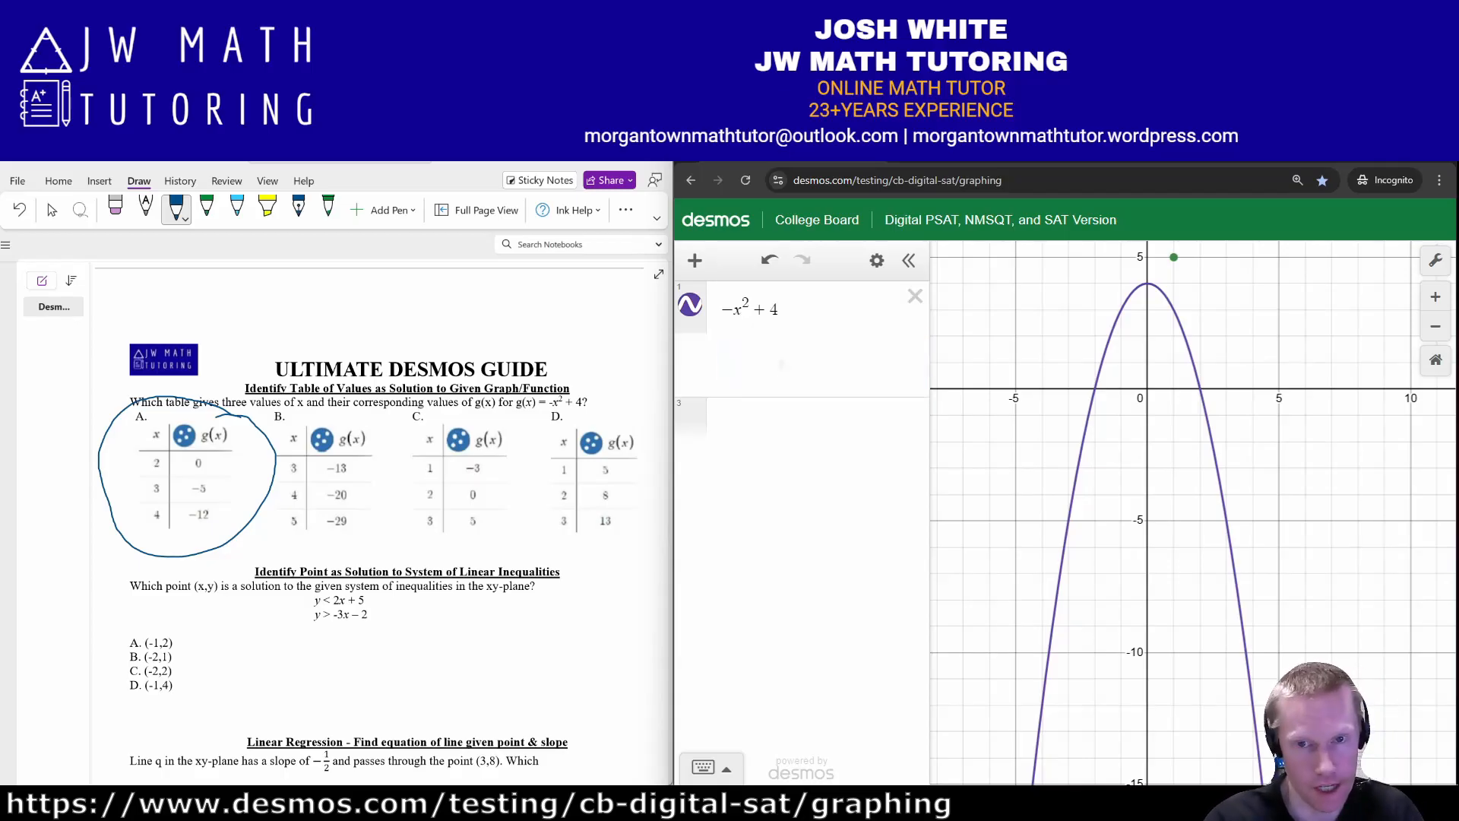
{"action": "left_click", "coordinate": [915, 295]}
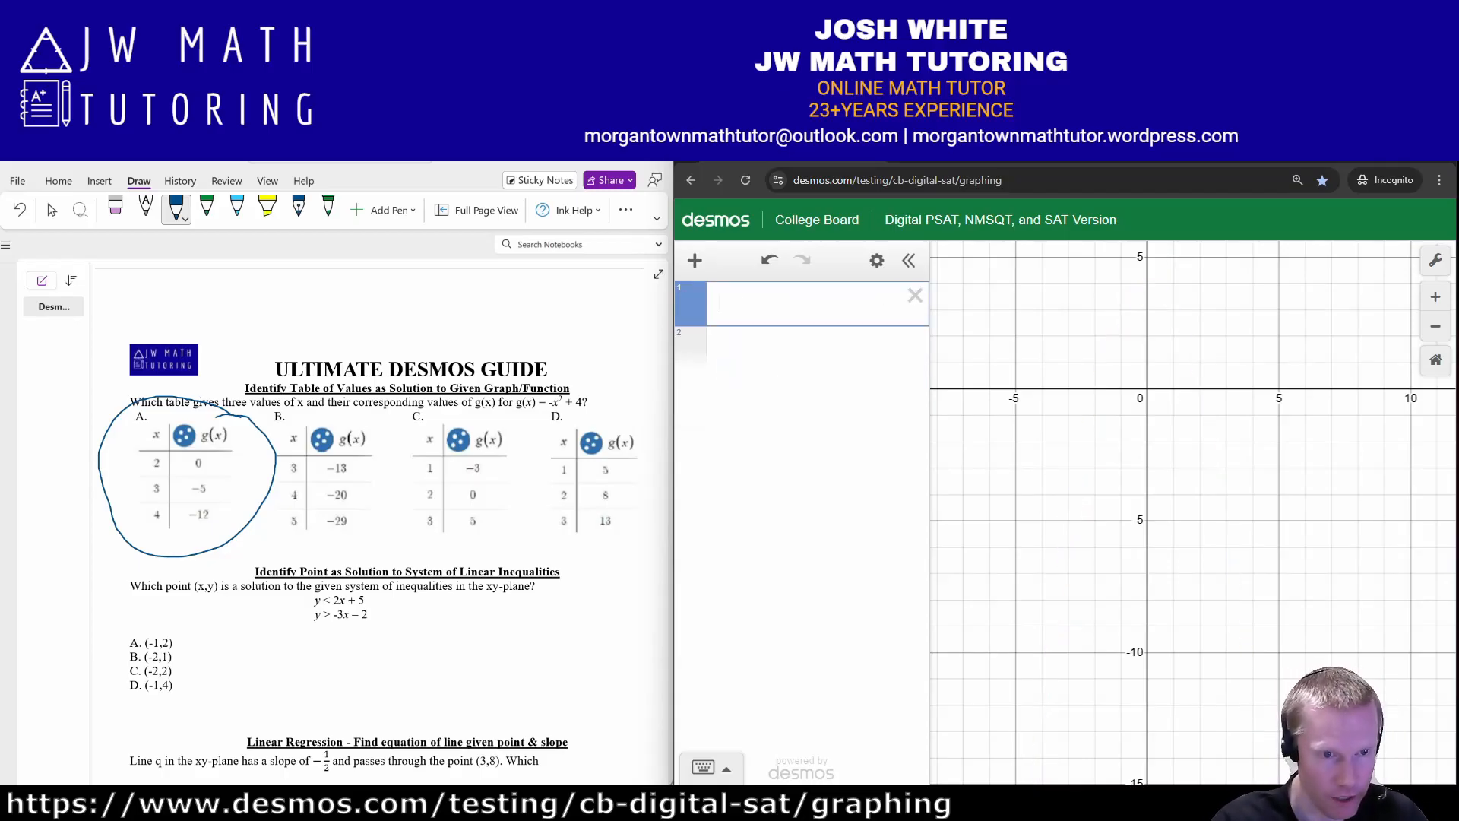
{"action": "scroll", "coordinate": [380, 524], "scroll_direction": "down", "scroll_amount": 2}
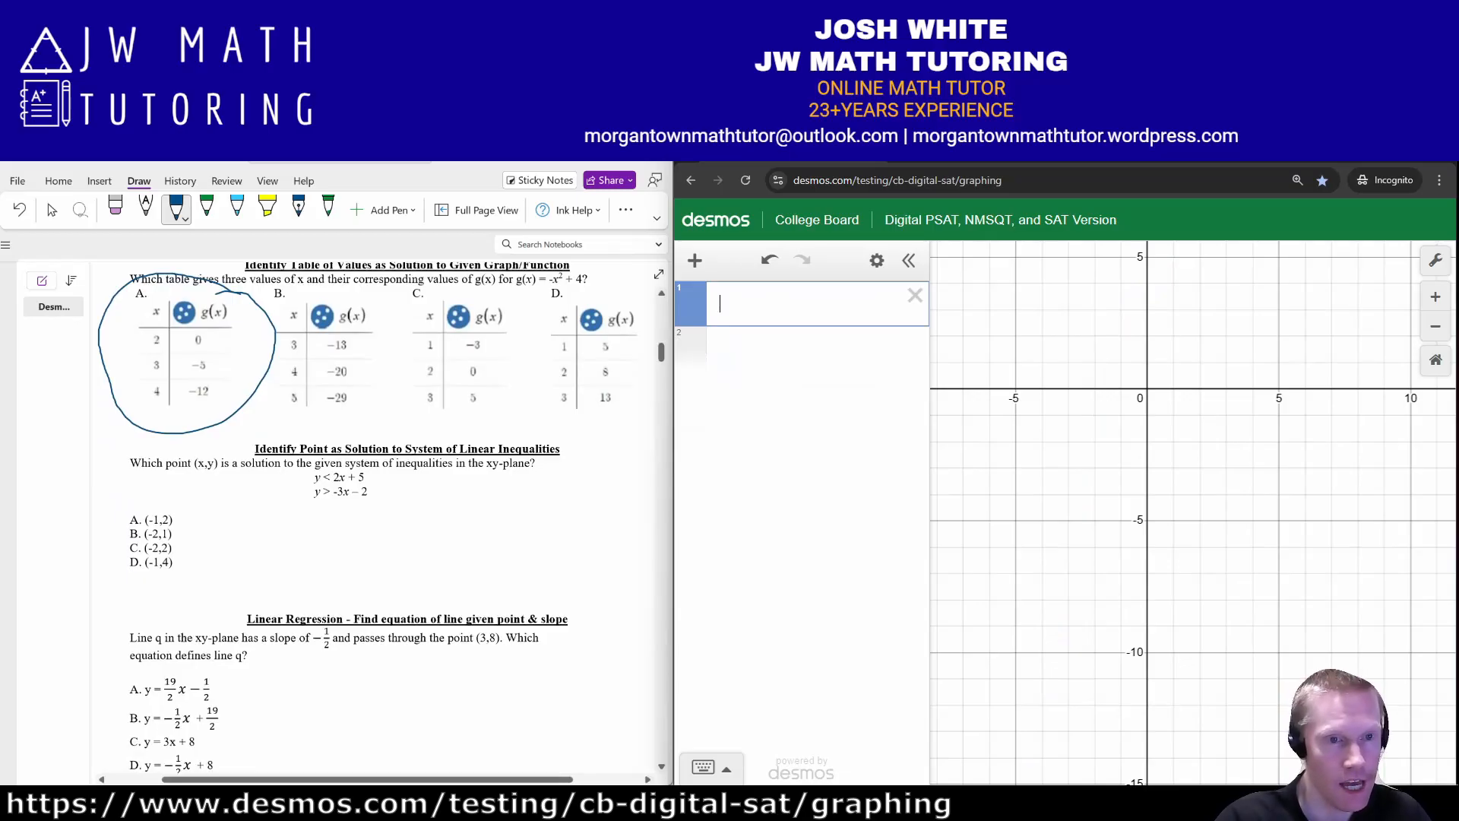
{"action": "scroll", "coordinate": [372, 516], "scroll_direction": "down", "scroll_amount": 2}
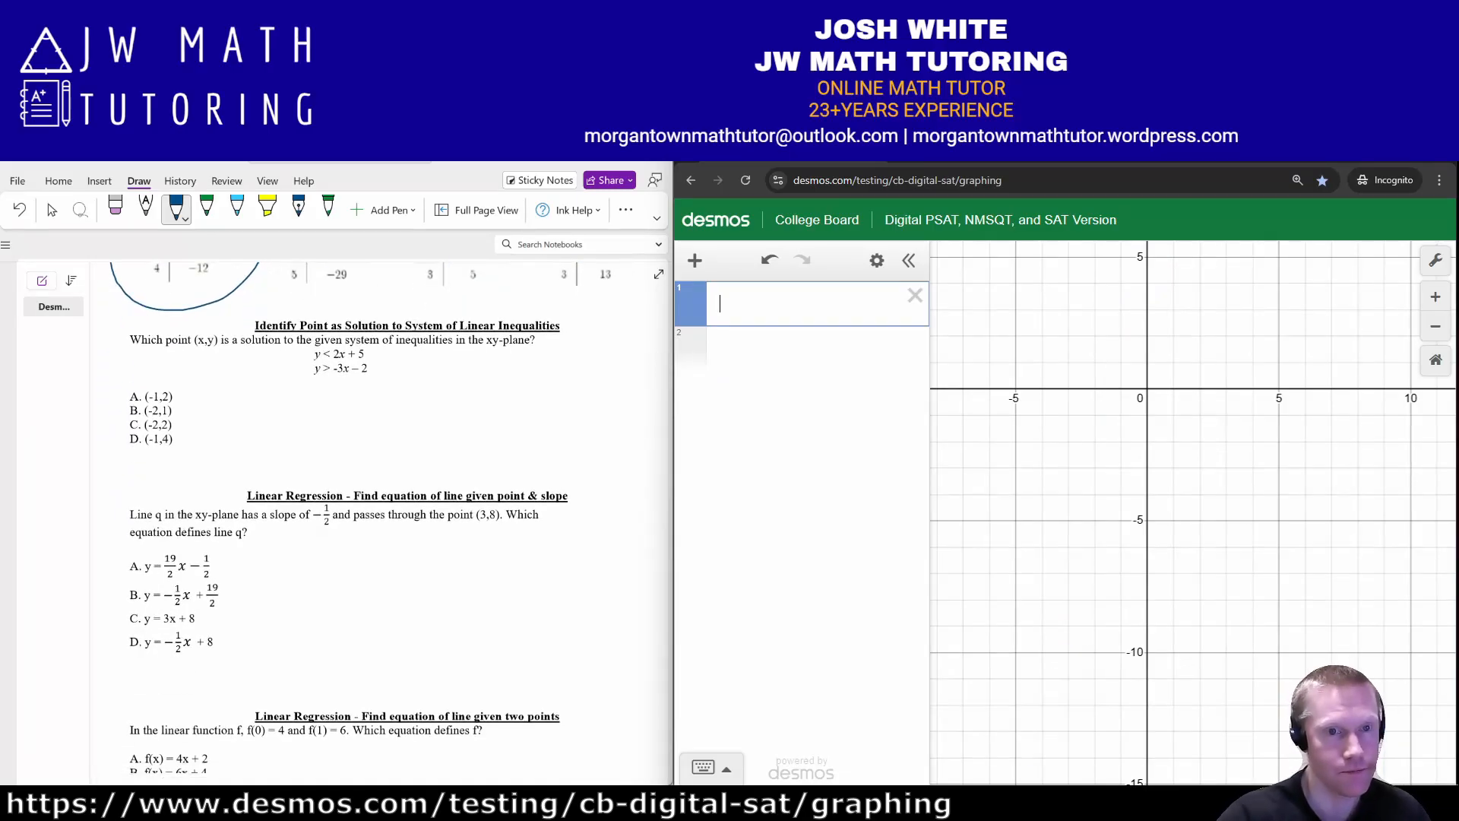
{"action": "type", "text": "y<2x+5"}
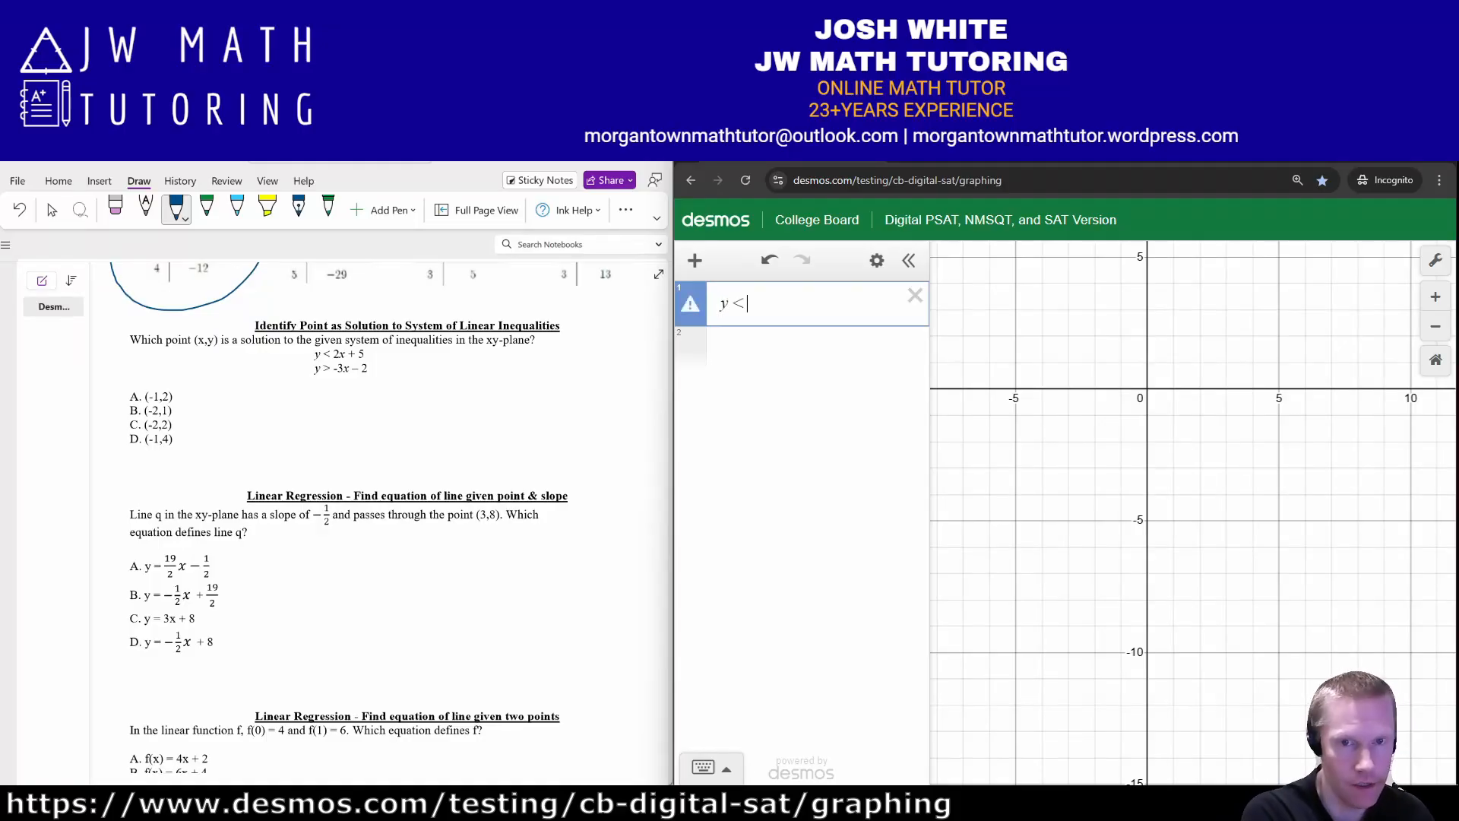
{"action": "key", "text": "Return"}
{"action": "type", "text": "y "}
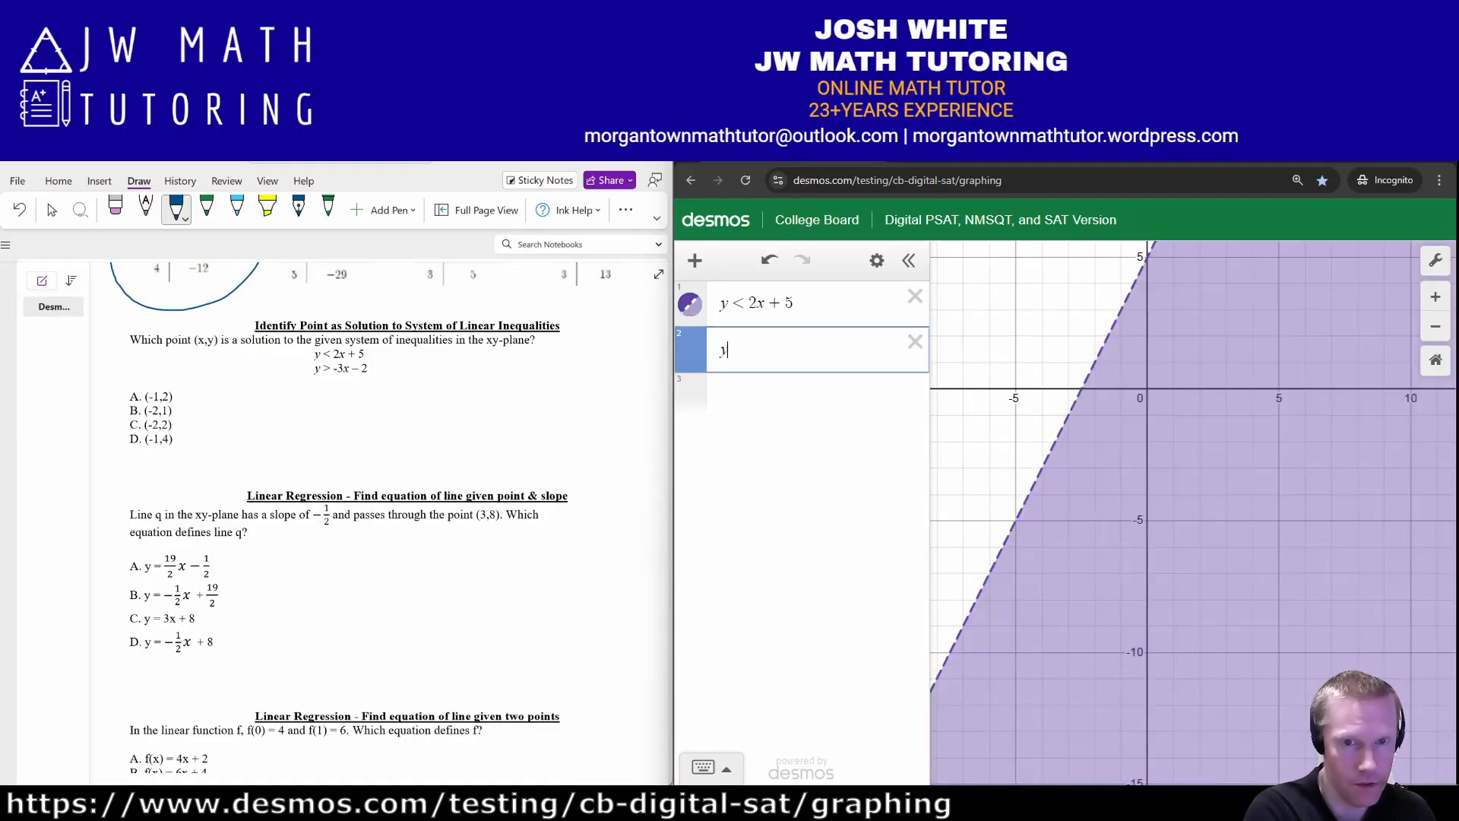
{"action": "type", "text": "<"}
{"action": "key", "text": "BackSpace"}
{"action": "type", "text": ">-3x"}
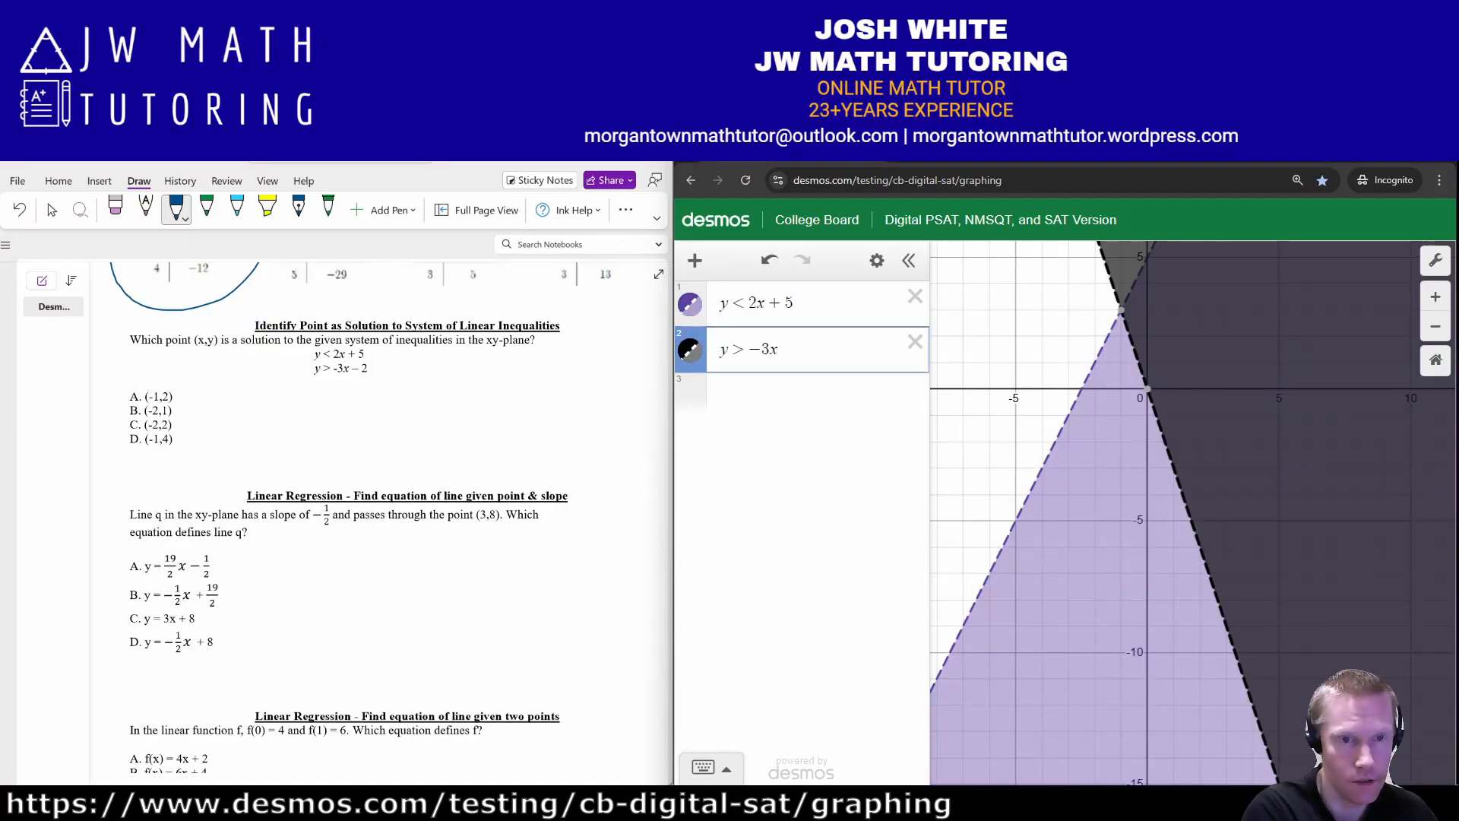
{"action": "type", "text": "-2"}
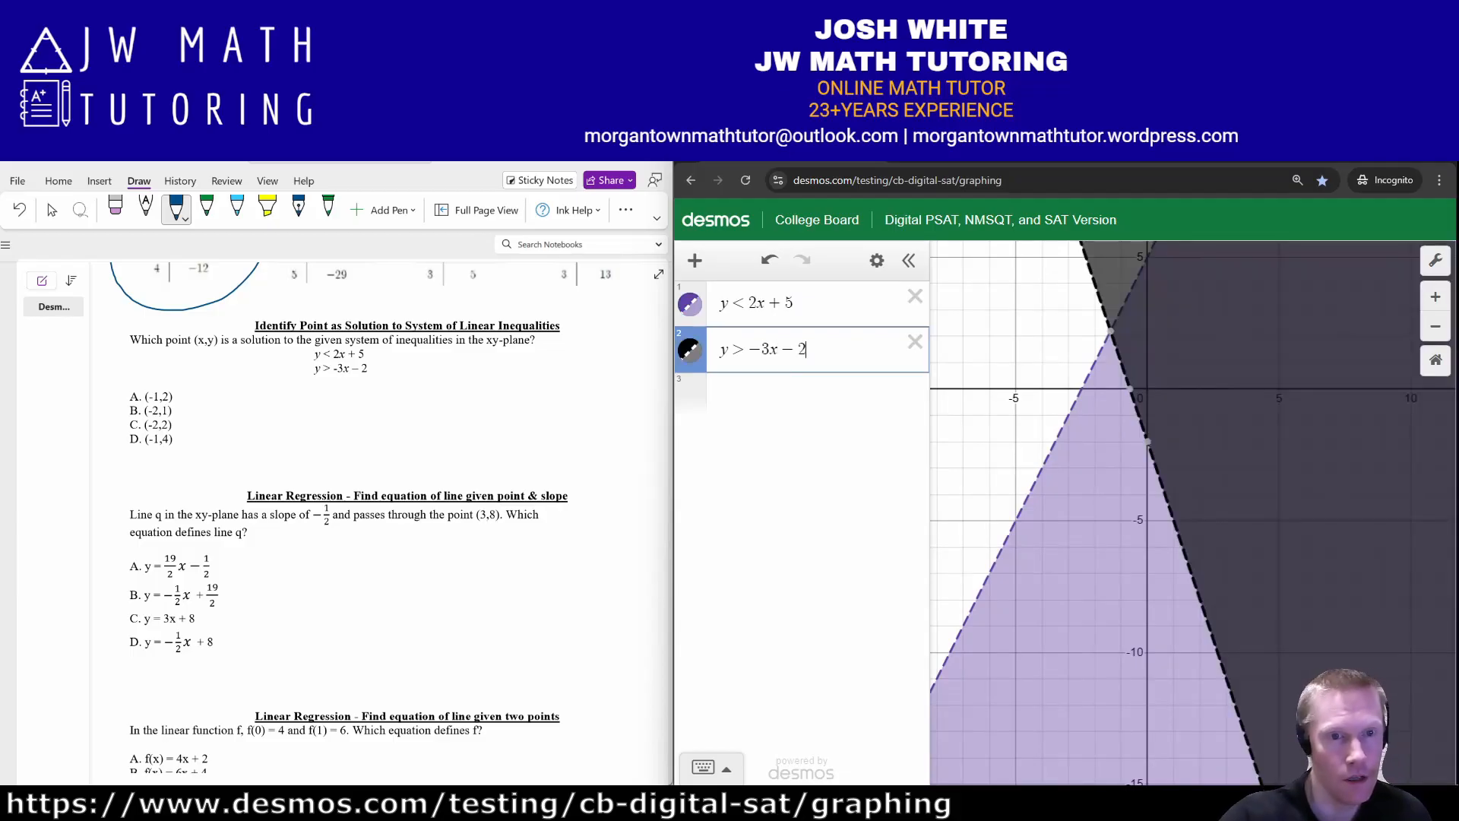
{"action": "key", "text": "Return"}
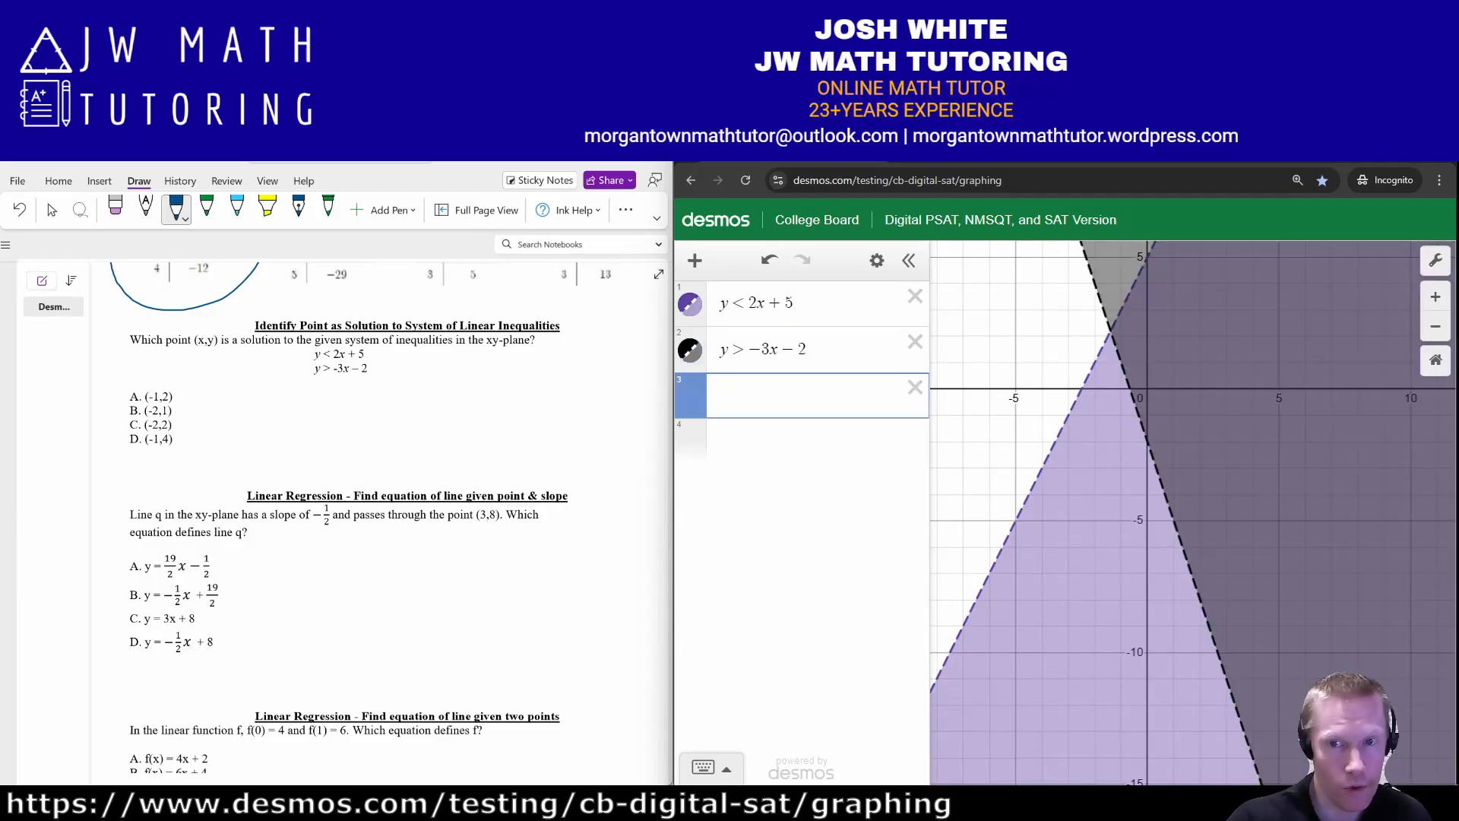
- Plot answer option A's point (−1, 2) on the graph of the two inequalities
{"action": "left_click_drag", "start_coordinate": [1095, 425], "coordinate": [1089, 623]}
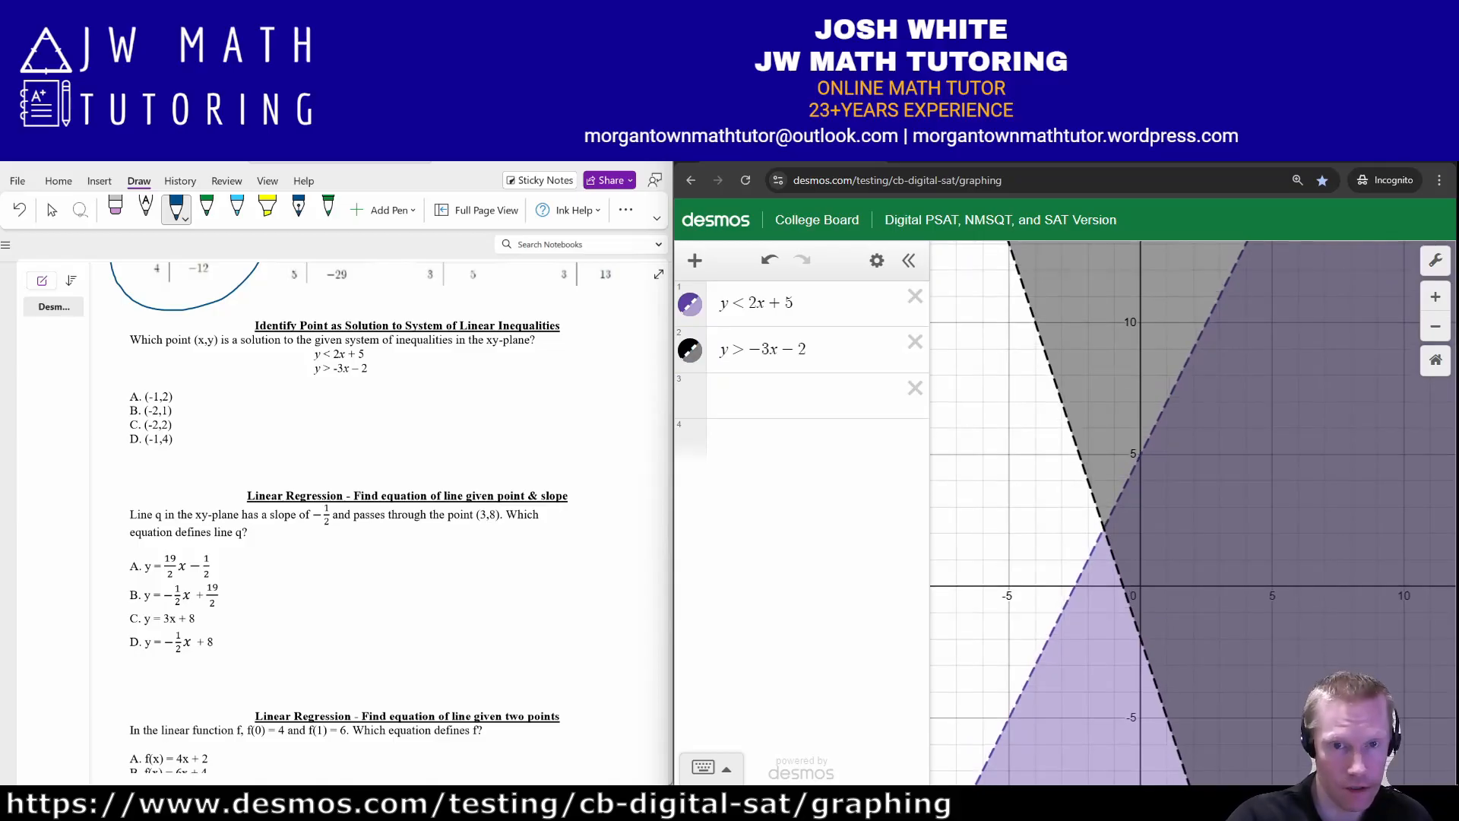
{"action": "left_click", "coordinate": [790, 396]}
{"action": "type", "text": "(-"}
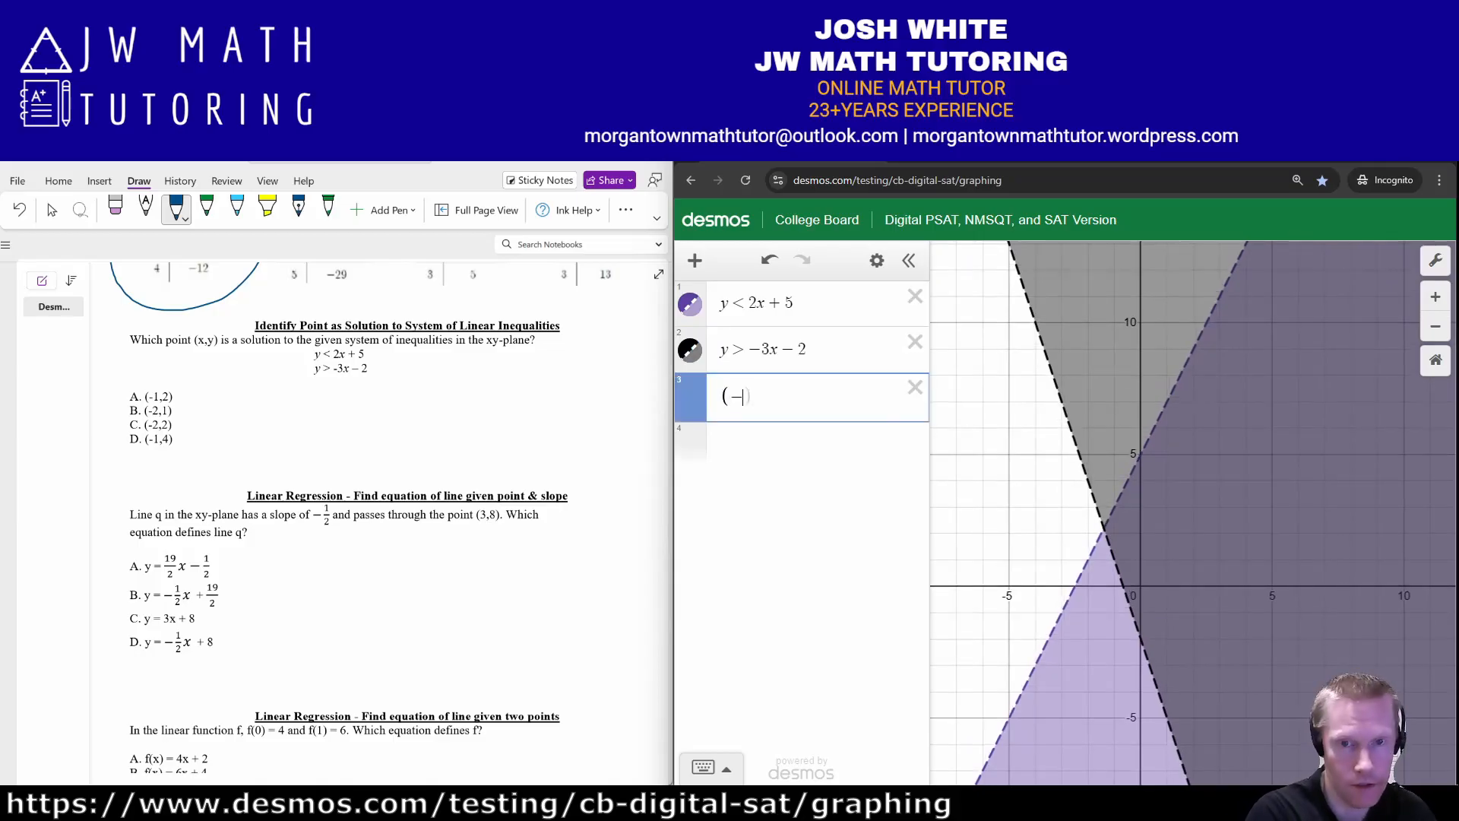
{"action": "type", "text": "1,2)"}
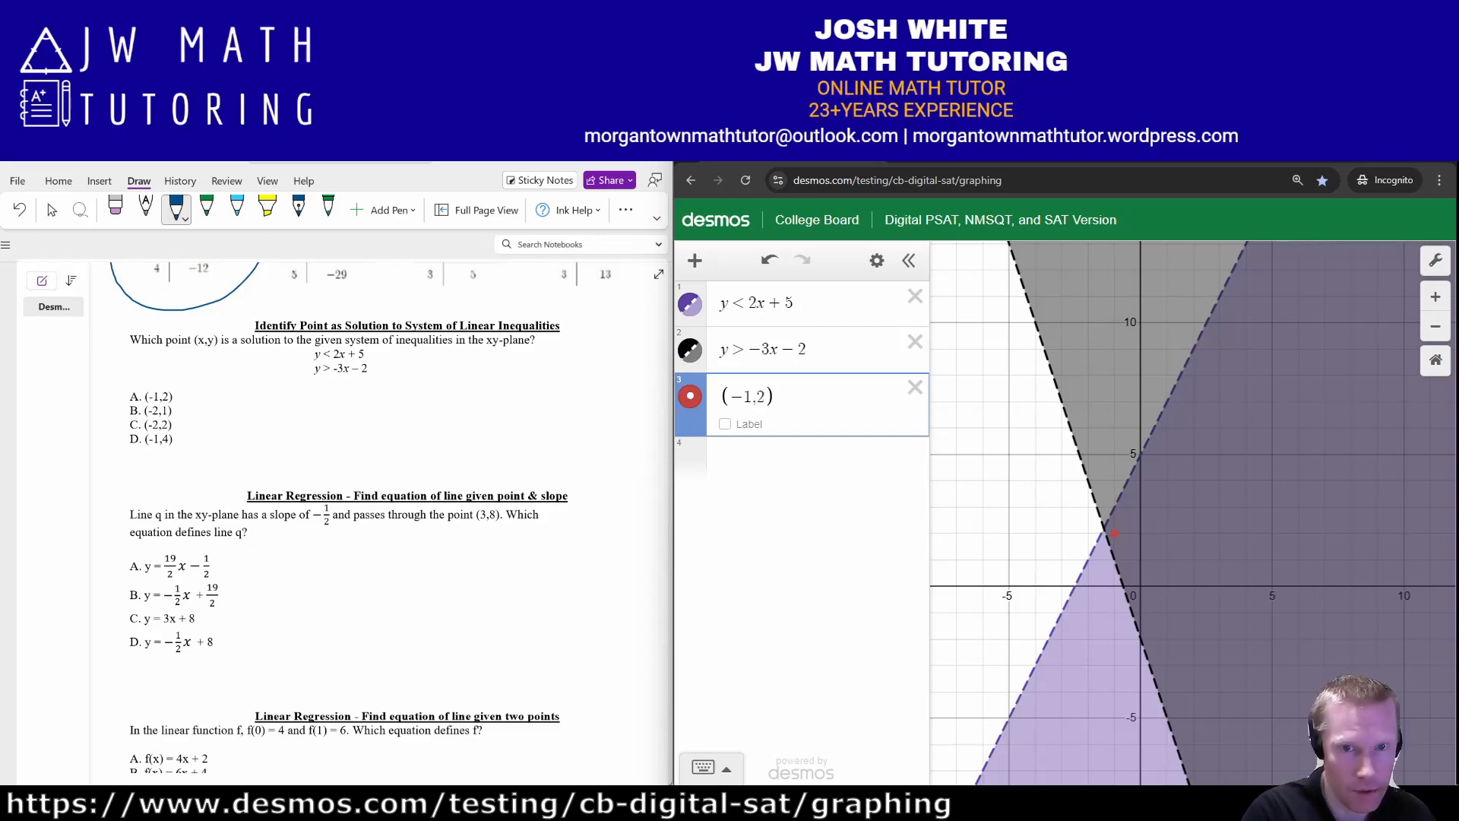
- Label the point (−1, 2) as A, and plot answer option B's point (−2, 1) with the label B
{"action": "left_click", "coordinate": [725, 423]}
{"action": "type", "text": "A"}
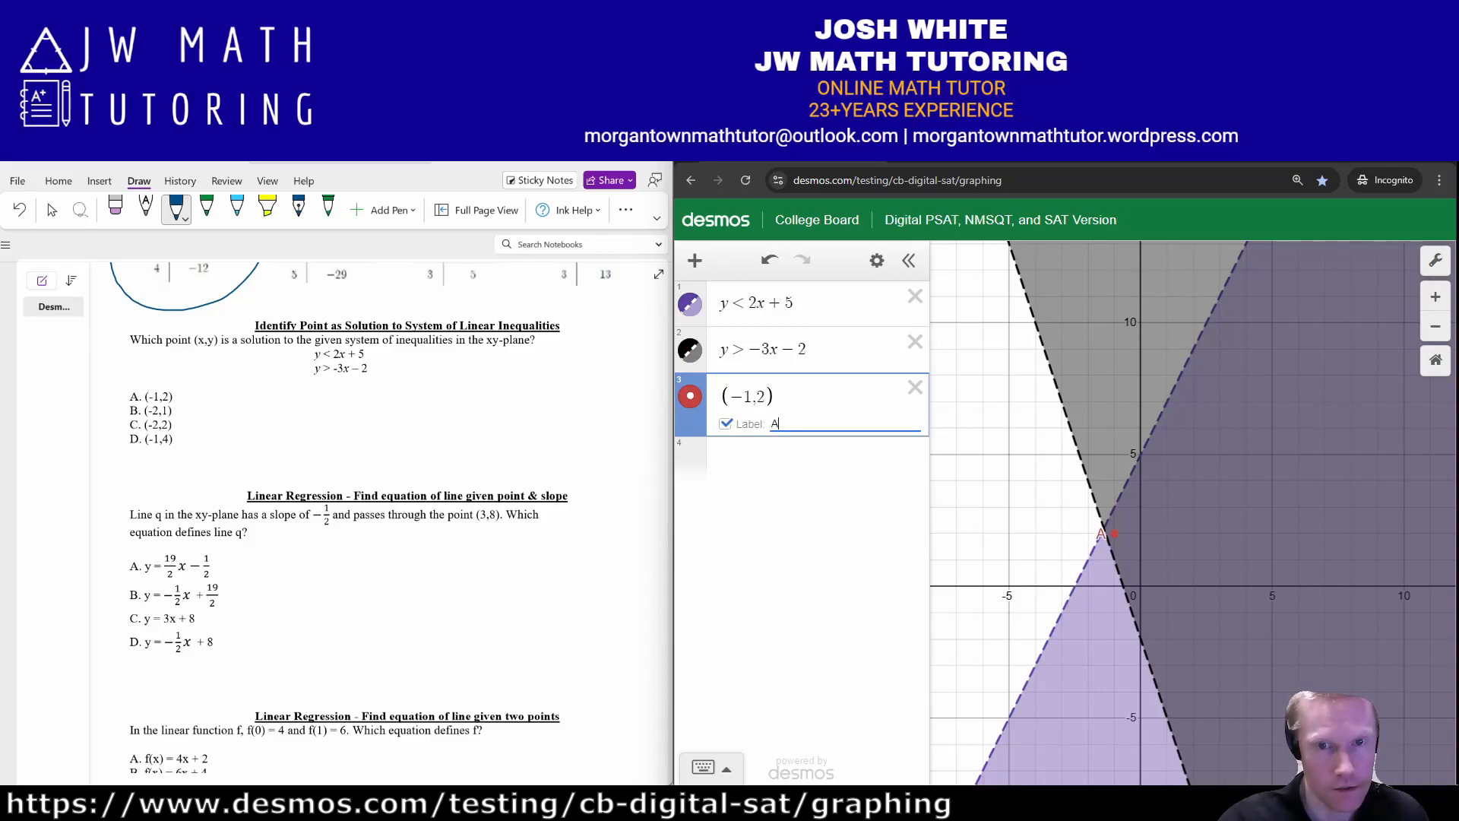
{"action": "key", "text": "Return"}
{"action": "type", "text": "(-2,1"}
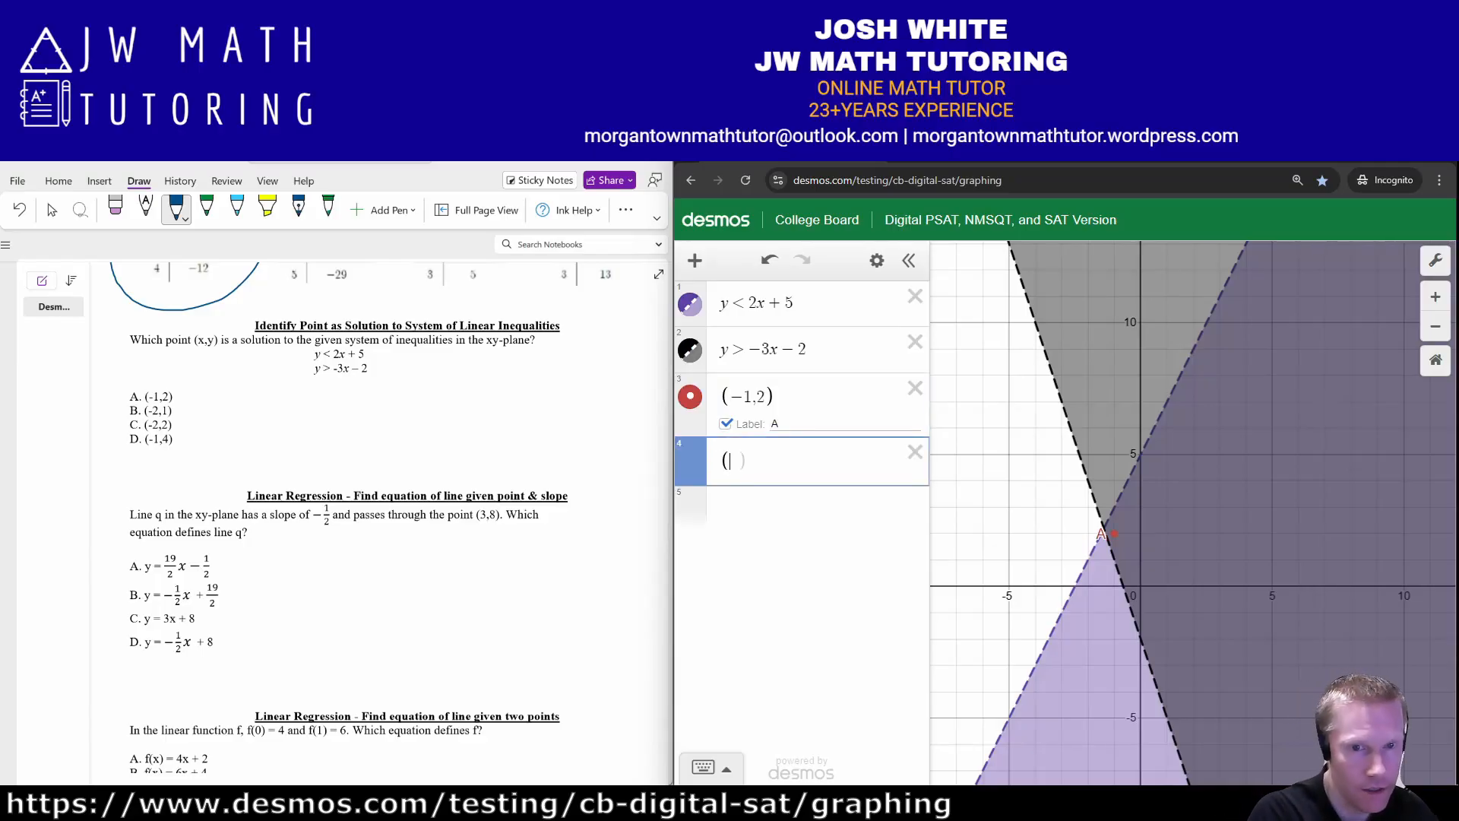
{"action": "type", "text": ")"}
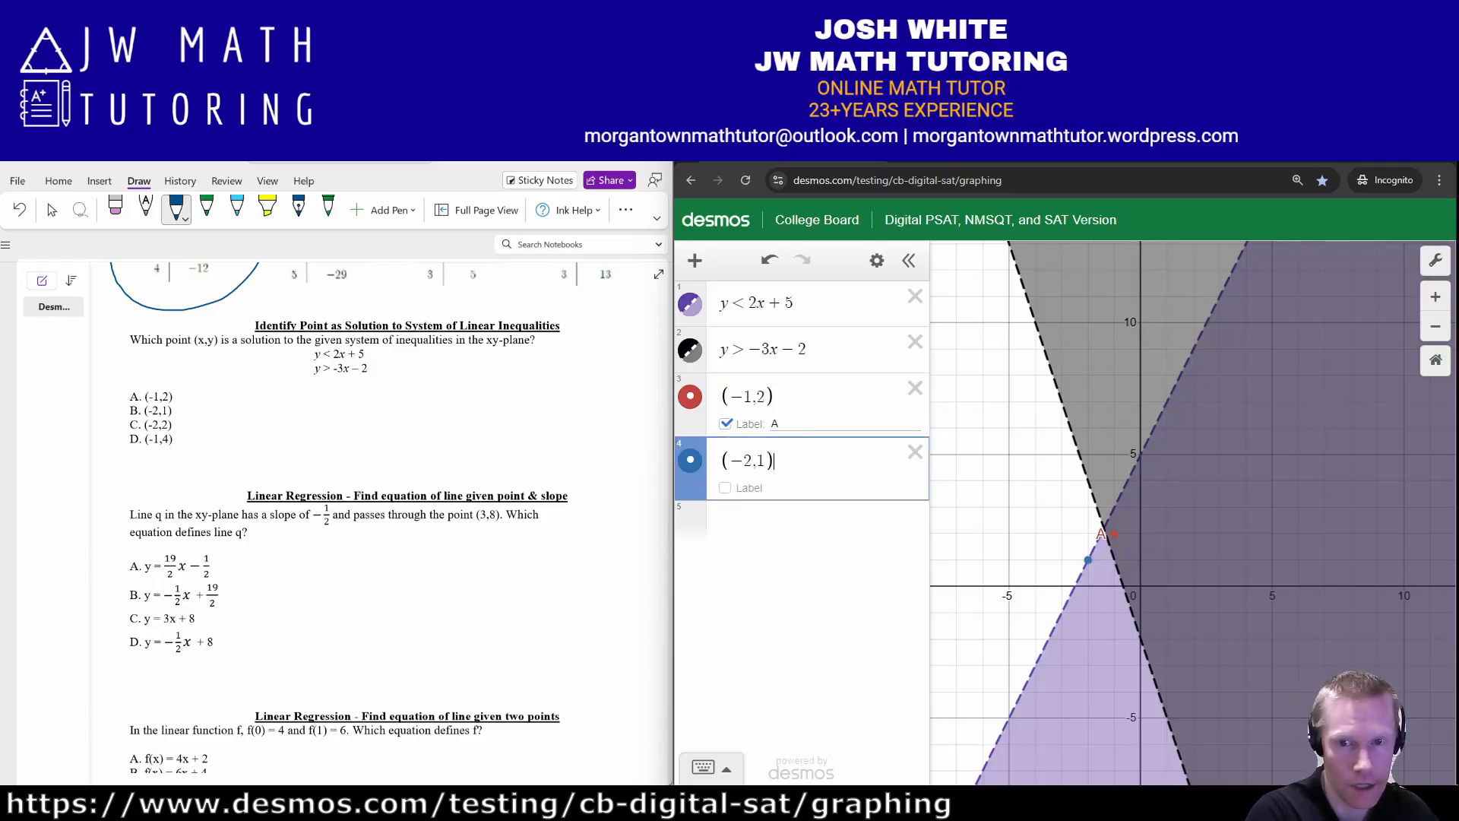
{"action": "left_click", "coordinate": [725, 488]}
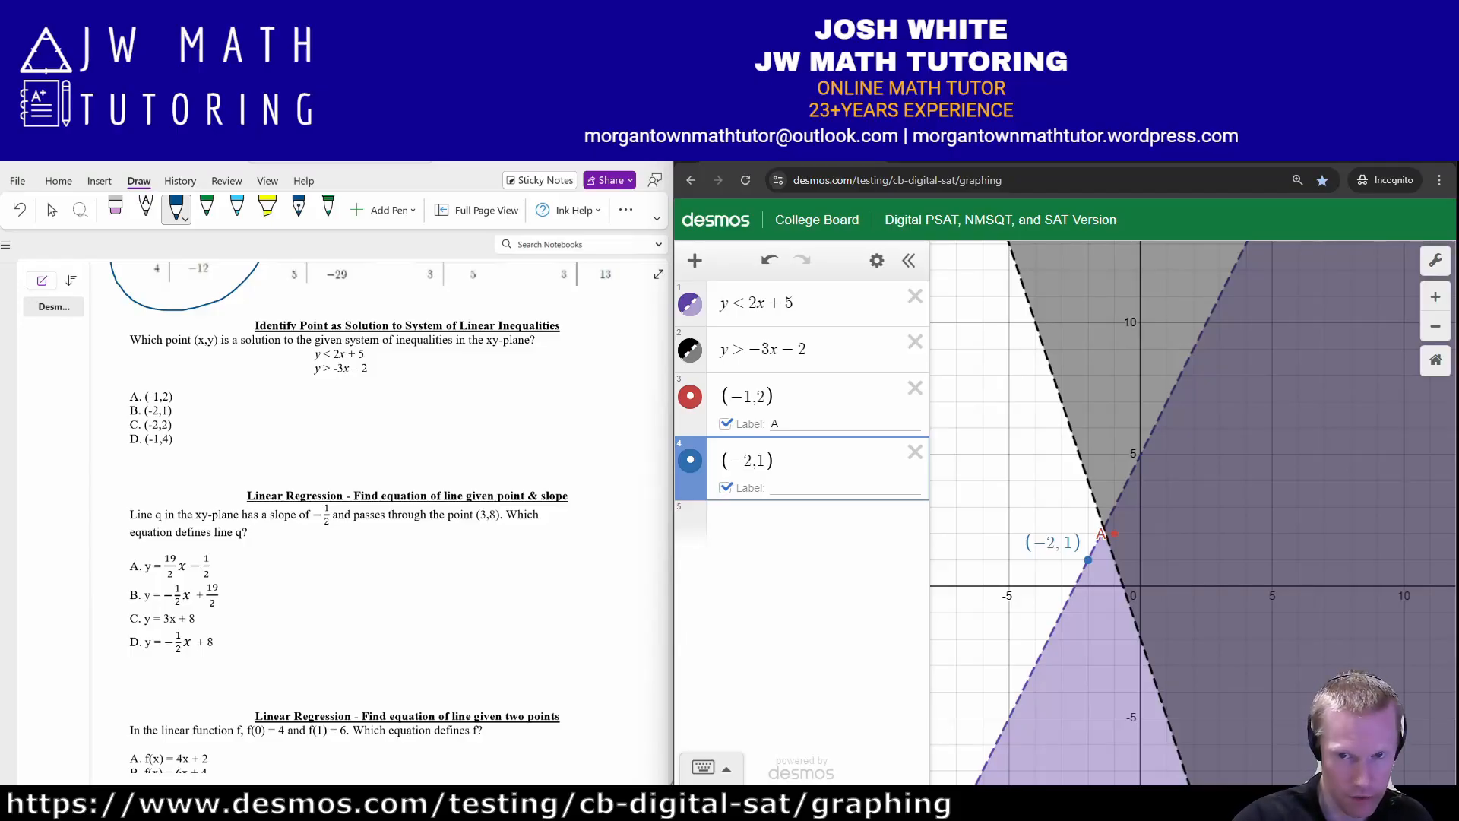
{"action": "type", "text": "B"}
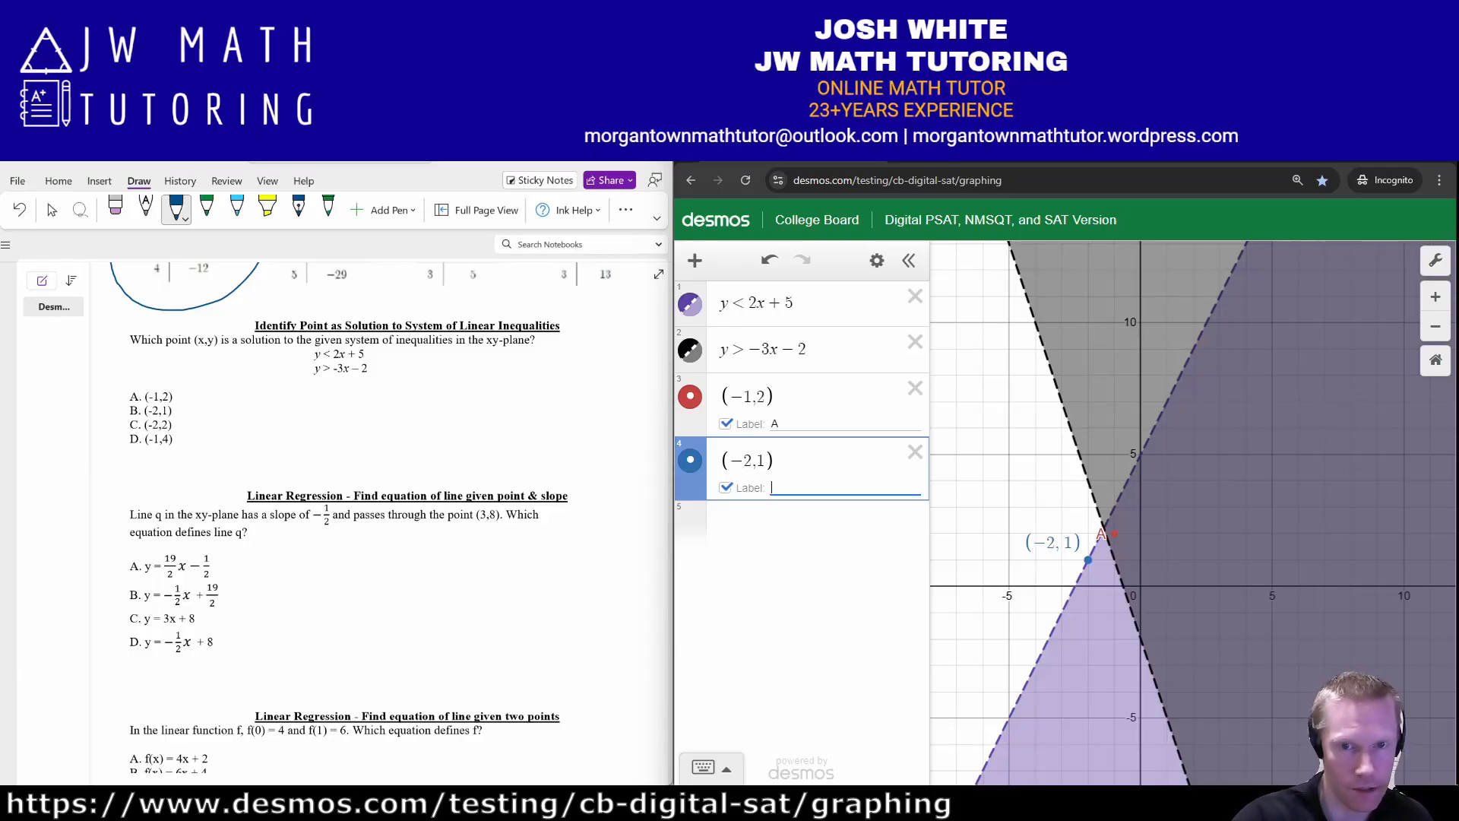
- Plot answer option C's point (−2, 2) and label it C
{"action": "key", "text": "Return"}
{"action": "type", "text": "("}
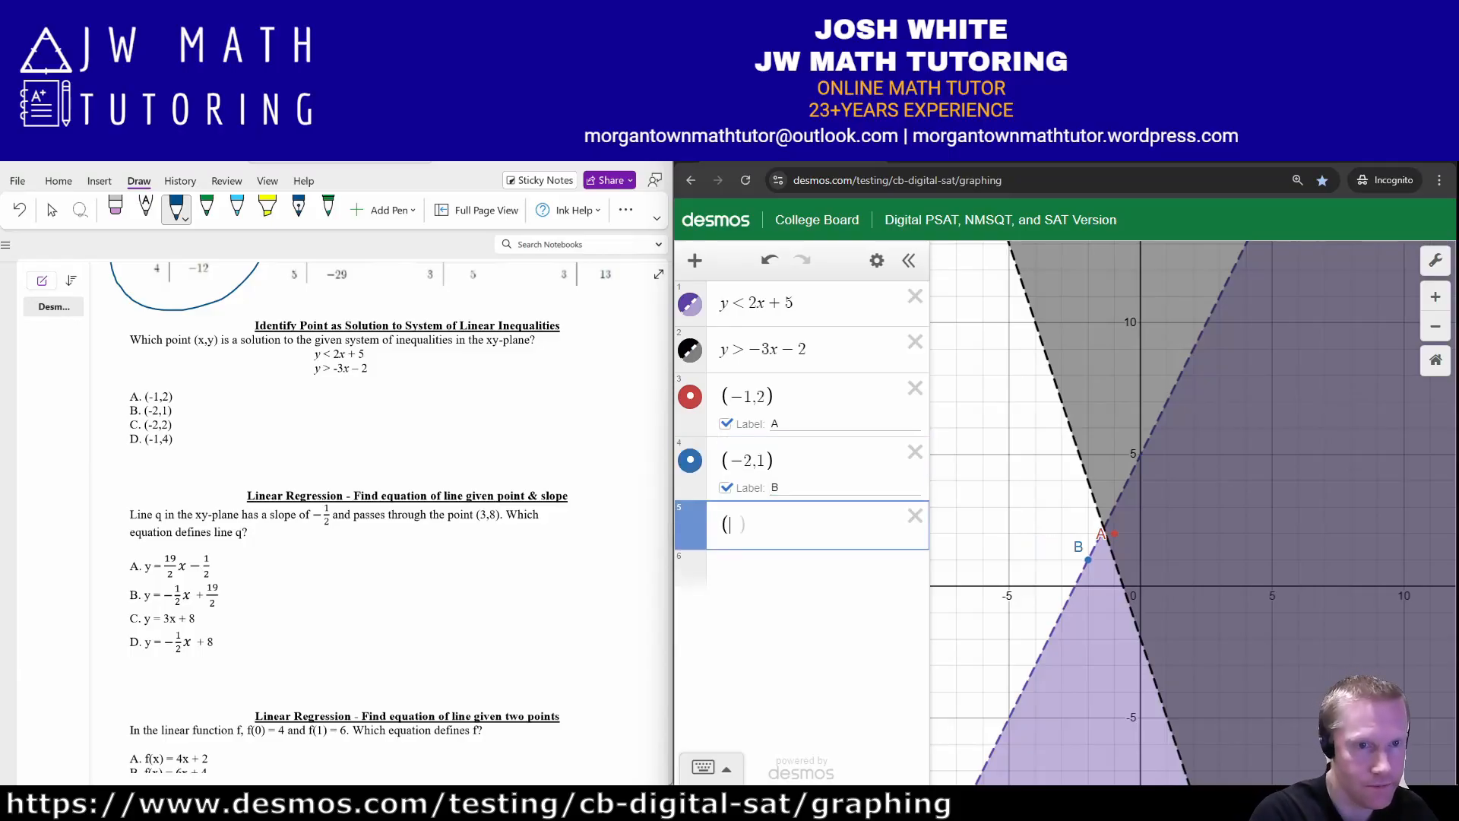
{"action": "type", "text": "-2,2)"}
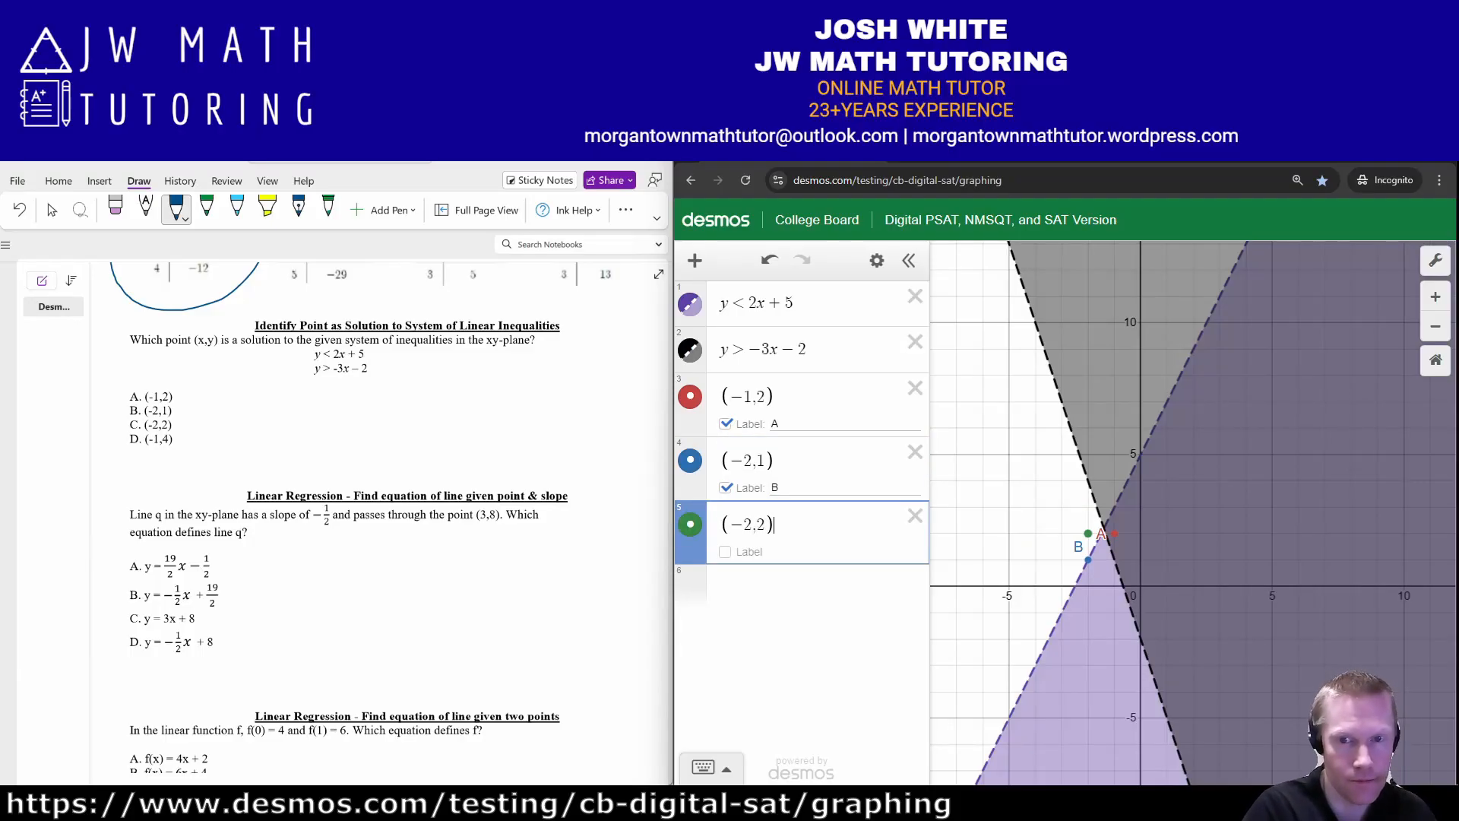
{"action": "key", "text": "Return"}
{"action": "key", "text": "Up"}
{"action": "key", "text": "Tab"}
{"action": "key", "text": "space"}
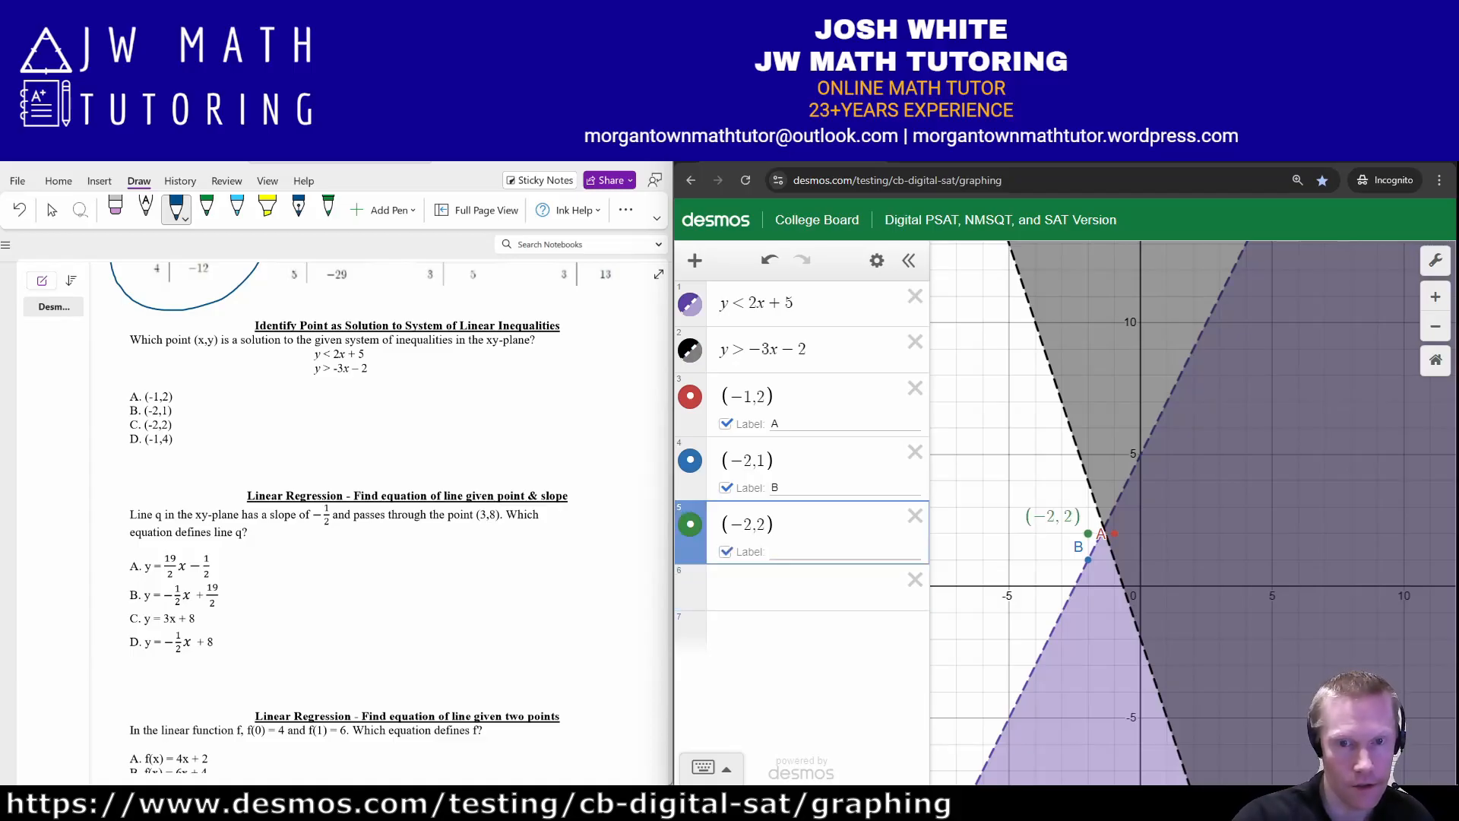
{"action": "type", "text": "C"}
{"action": "key", "text": "Return"}
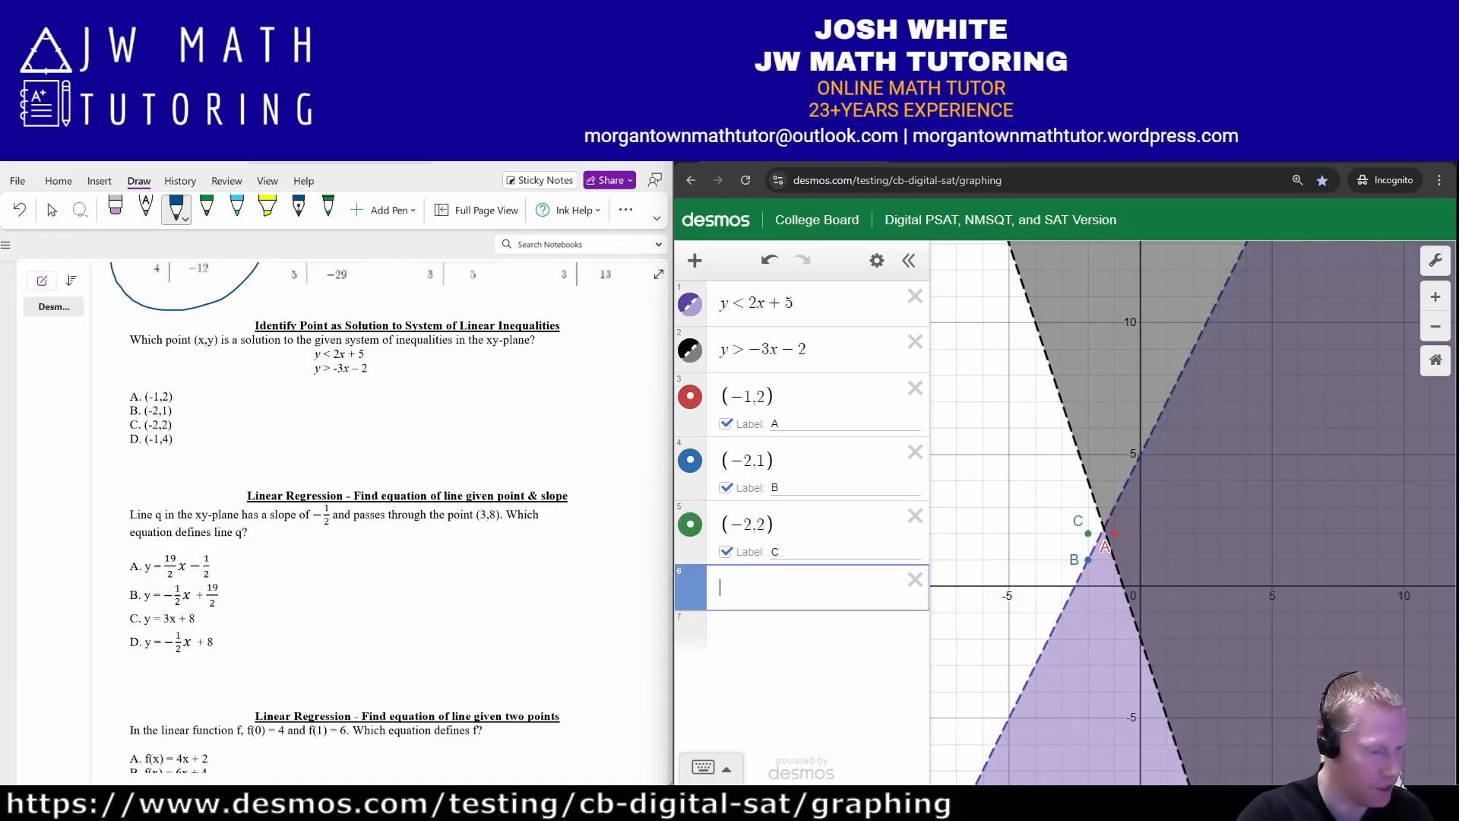
- Plot answer option D's point (−1, 4) and label it D
{"action": "type", "text": "(-1,4)"}
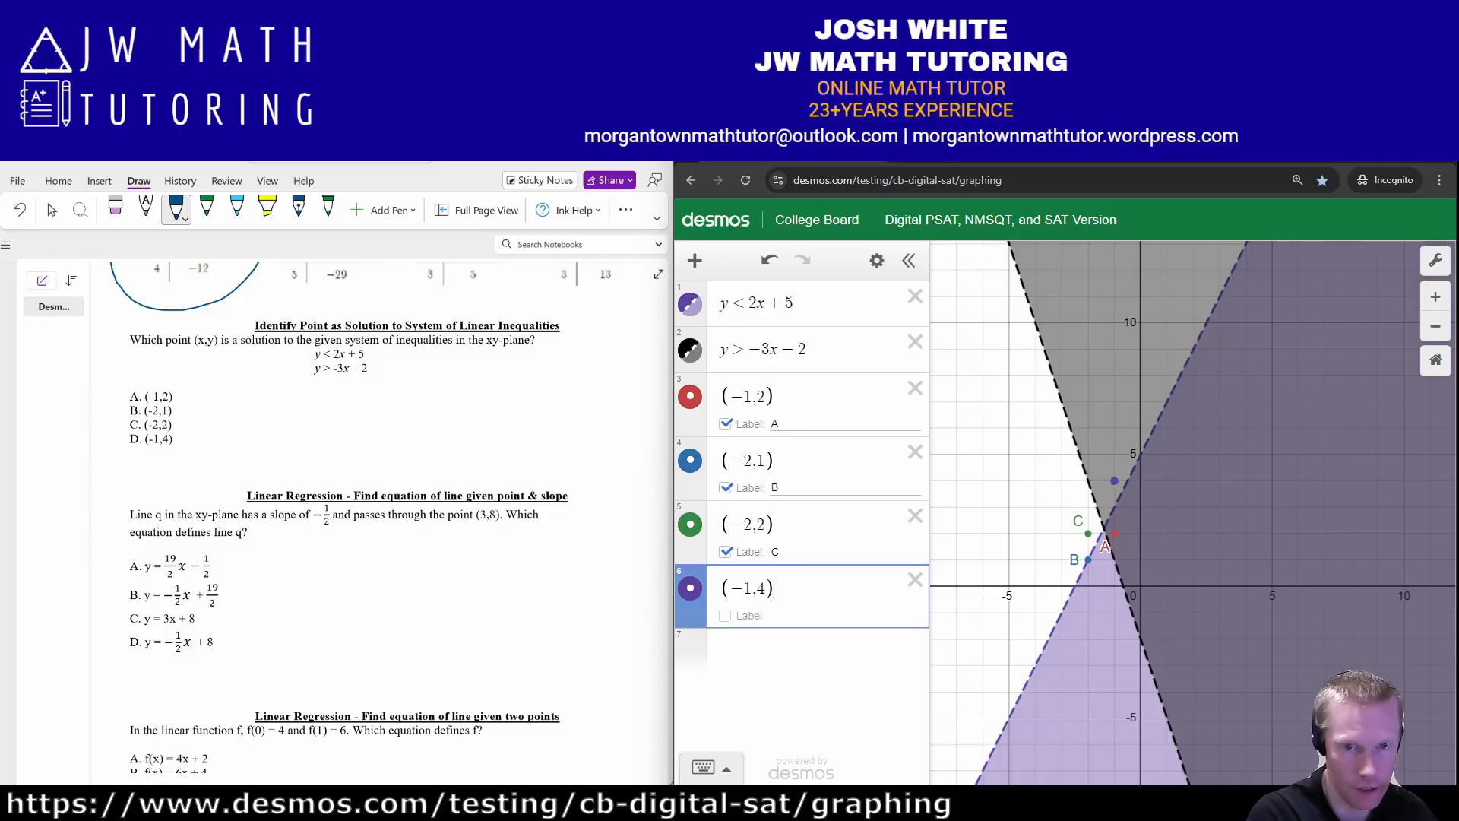
{"action": "key", "text": "Tab"}
{"action": "key", "text": "space"}
{"action": "type", "text": "D"}
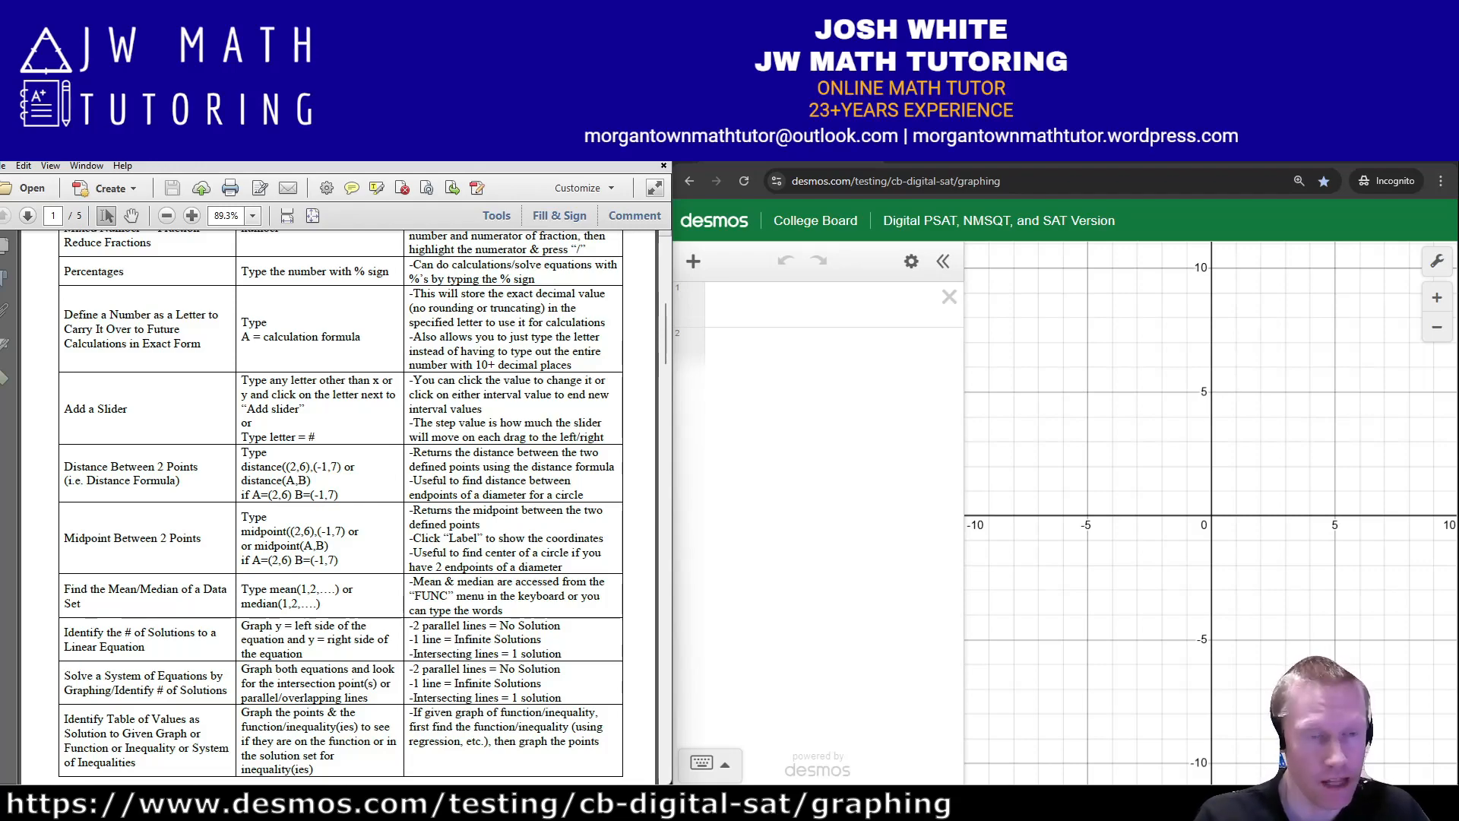
- Review the linear regression instructions on page 2 of the PDF guide and switch to the point-and-slope problem in OneNote
{"action": "scroll", "coordinate": [341, 504], "scroll_direction": "down", "scroll_amount": 2}
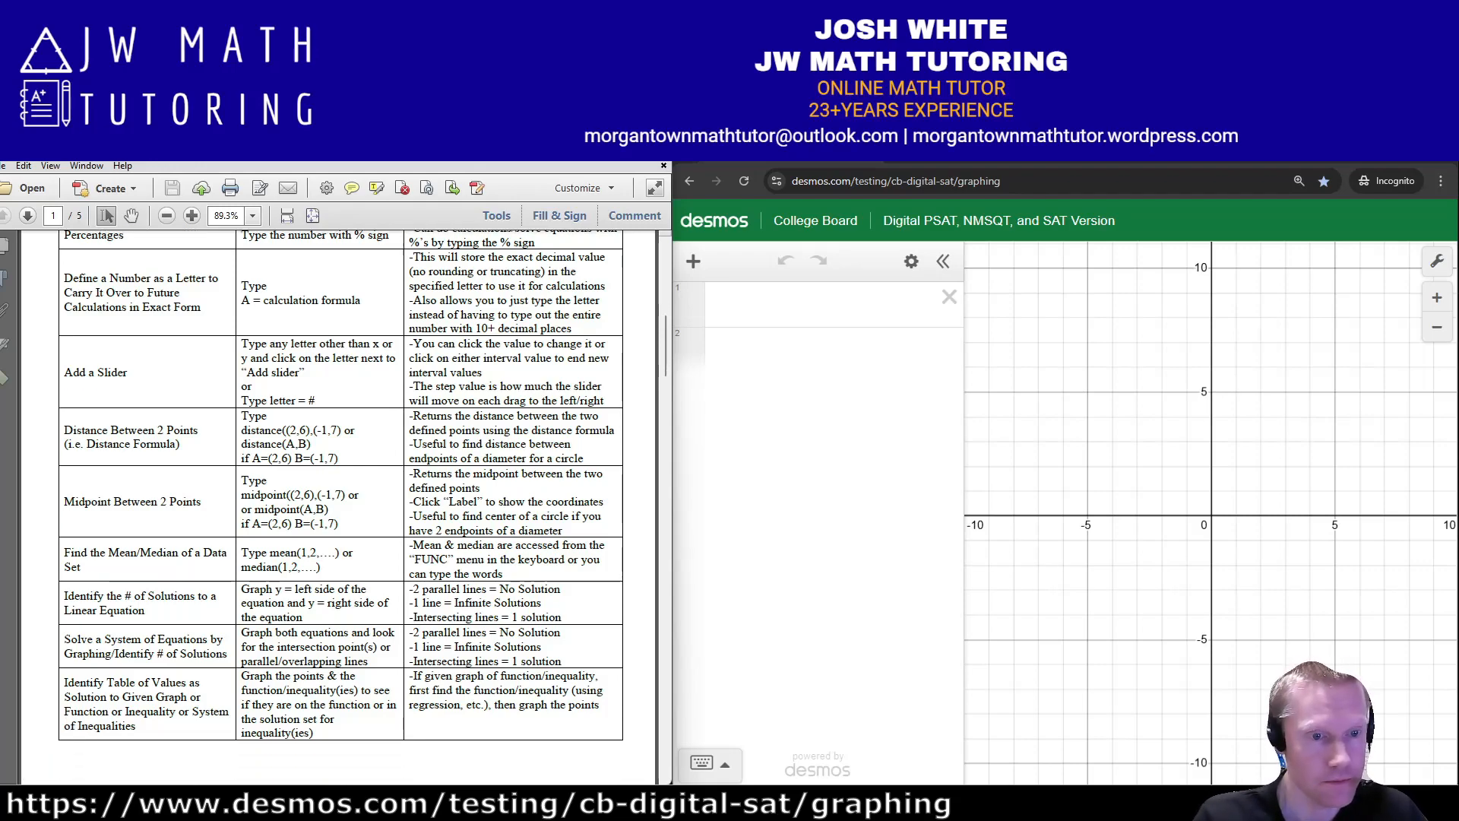
{"action": "scroll", "coordinate": [341, 504], "scroll_direction": "down", "scroll_amount": 4}
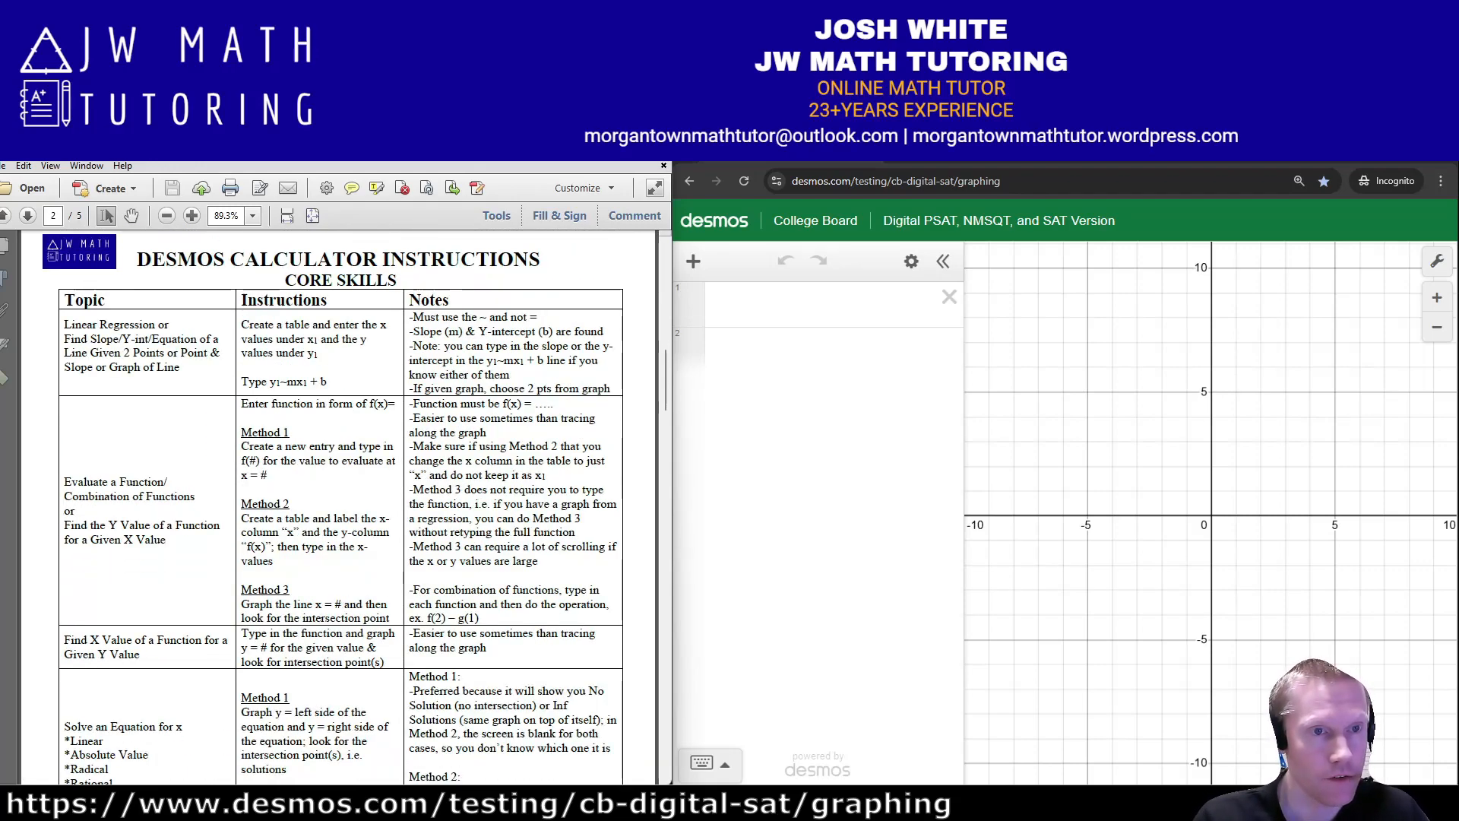
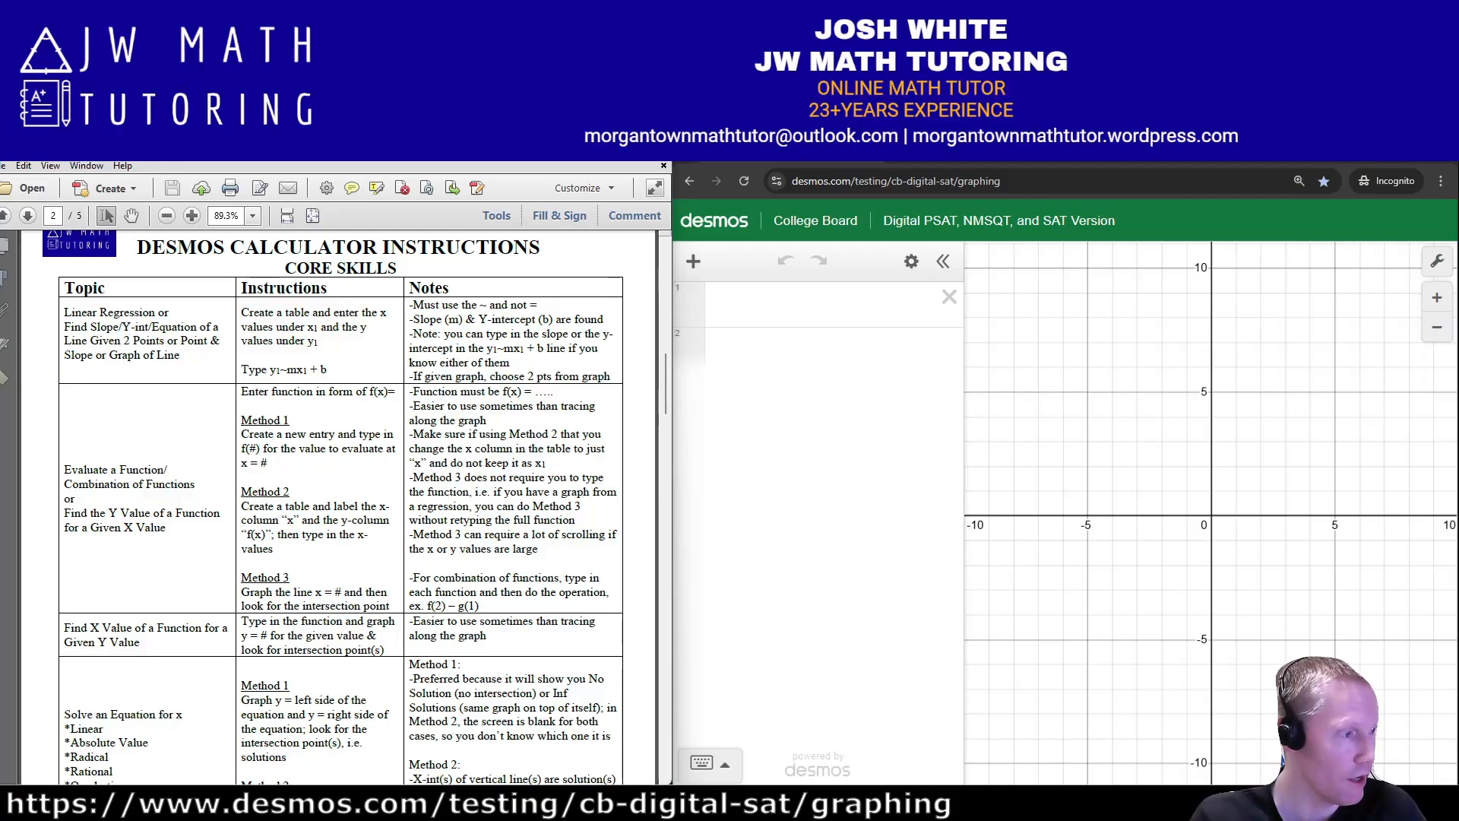
{"action": "key", "text": "alt+Tab"}
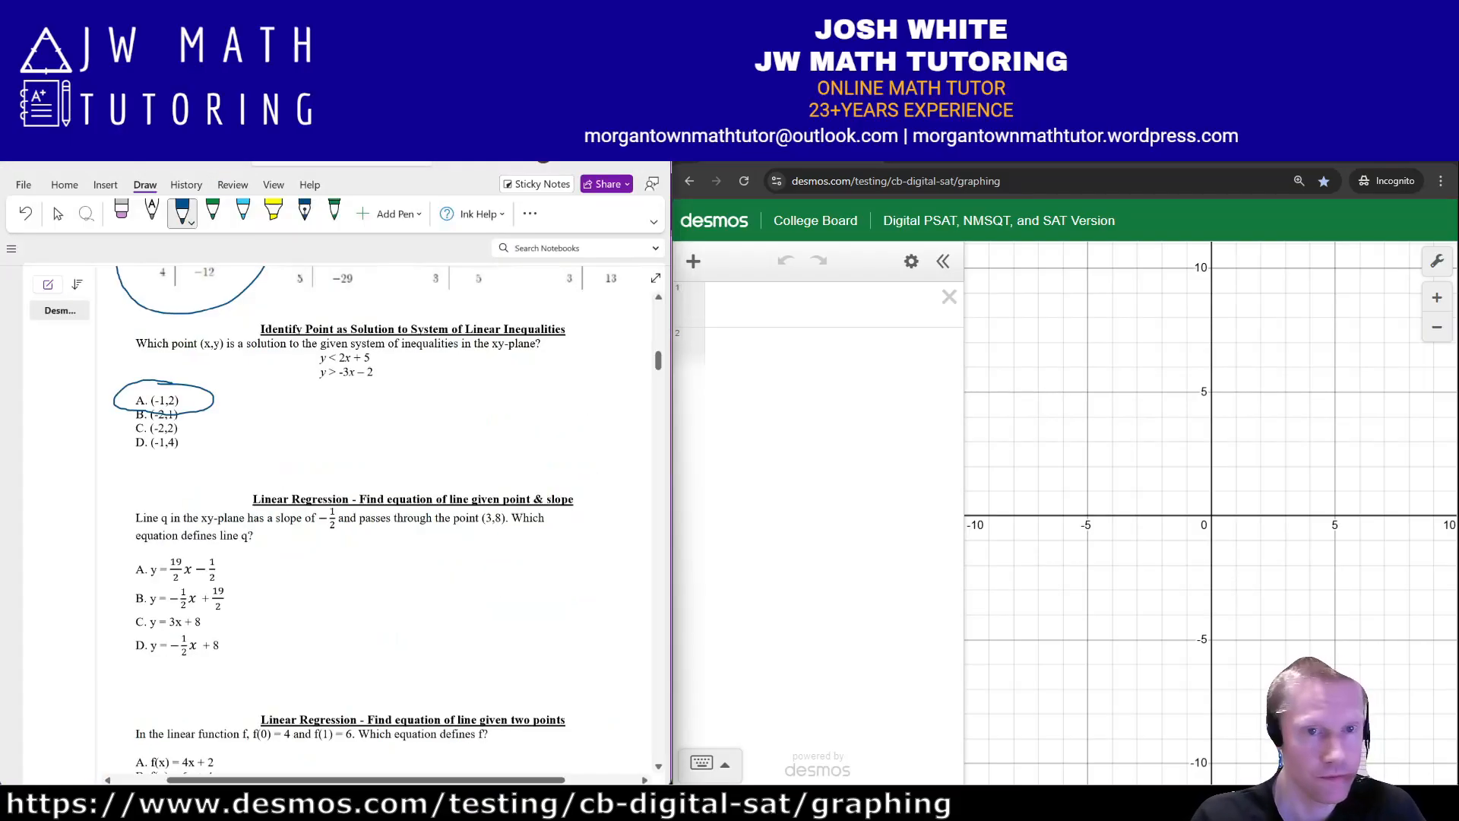
{"action": "scroll", "coordinate": [372, 517], "scroll_direction": "down", "scroll_amount": 3}
{"action": "scroll", "coordinate": [376, 520], "scroll_direction": "up", "scroll_amount": 3}
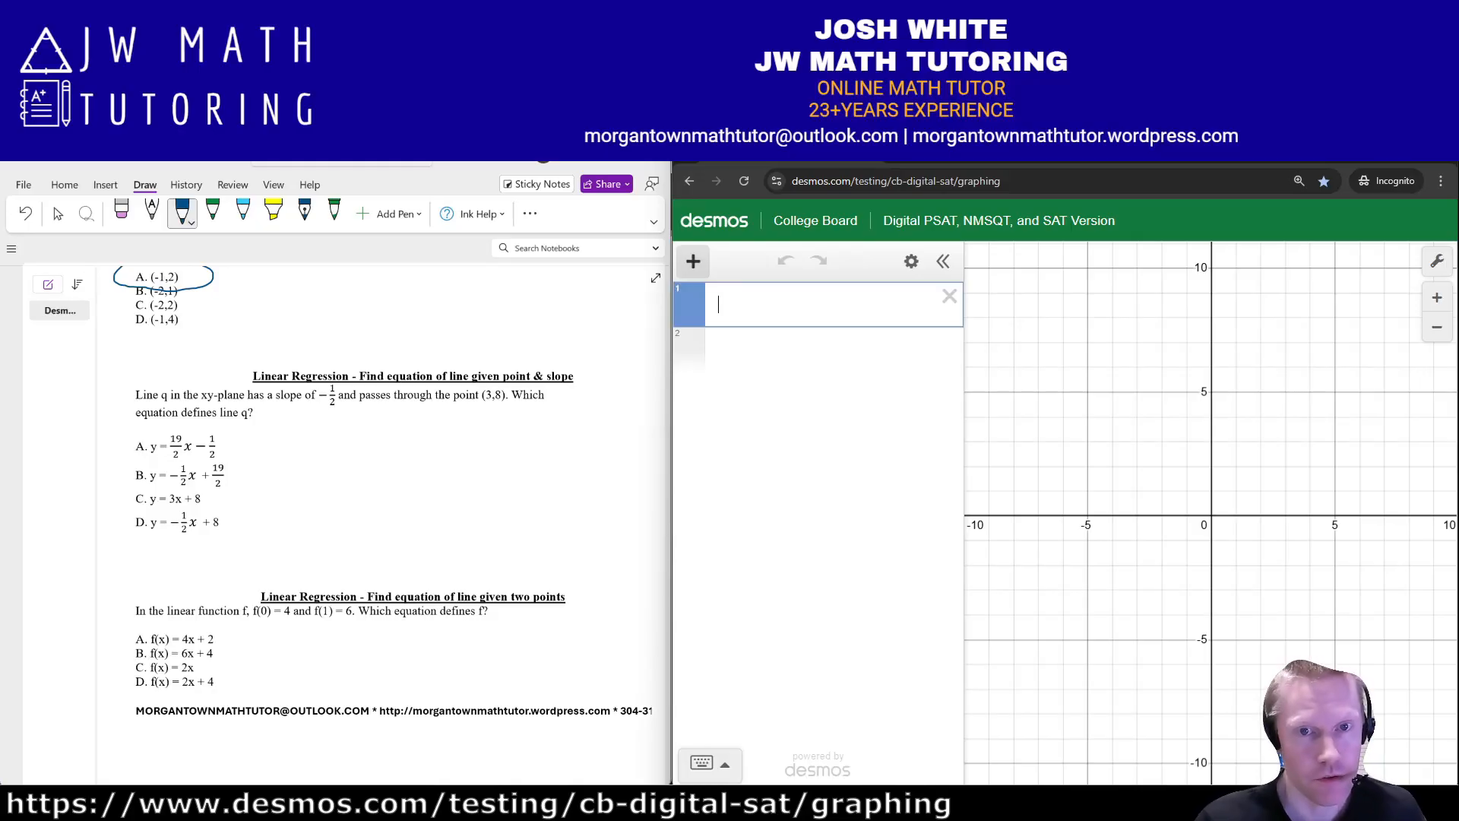
- Create a Desmos table containing the given point x₁ = 3, y₁ = 8
{"action": "left_click", "coordinate": [694, 261]}
{"action": "left_click", "coordinate": [727, 344]}
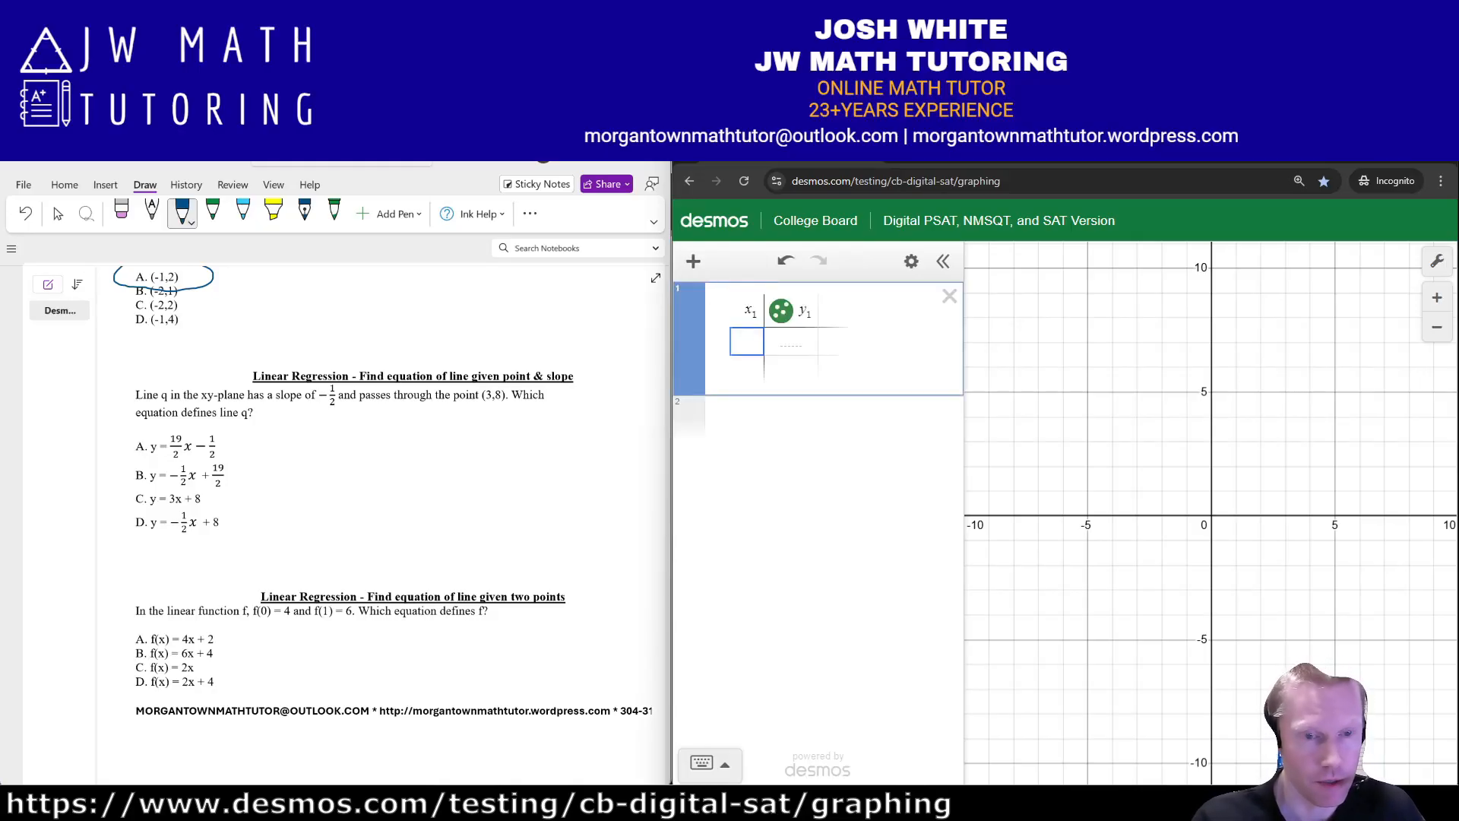
{"action": "type", "text": "3"}
{"action": "key", "text": "Tab"}
{"action": "type", "text": "8"}
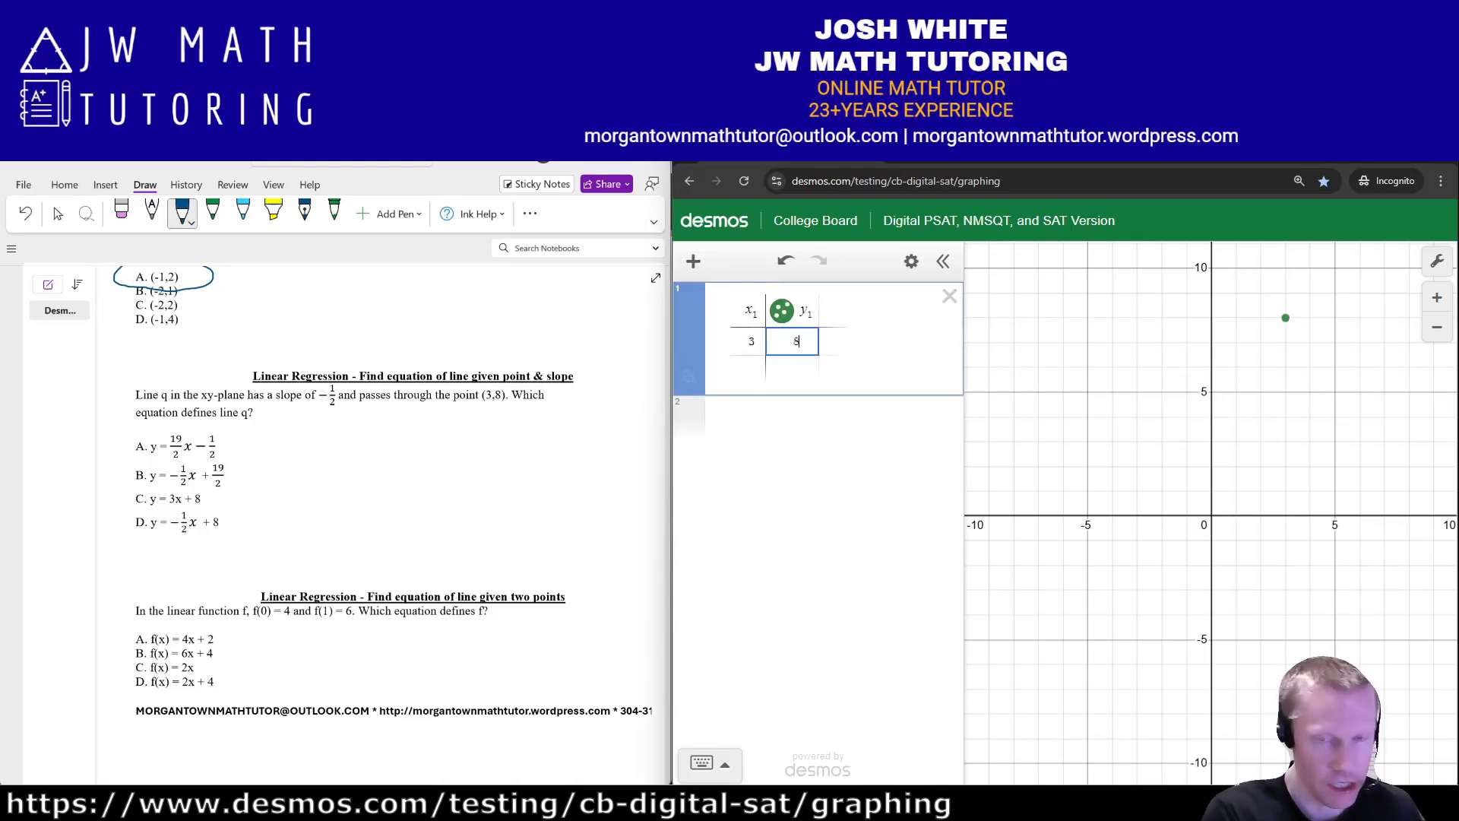
- Add the linear regression y₁ ~ mx₁ + b in a new expression below the table
{"action": "left_click", "coordinate": [760, 418]}
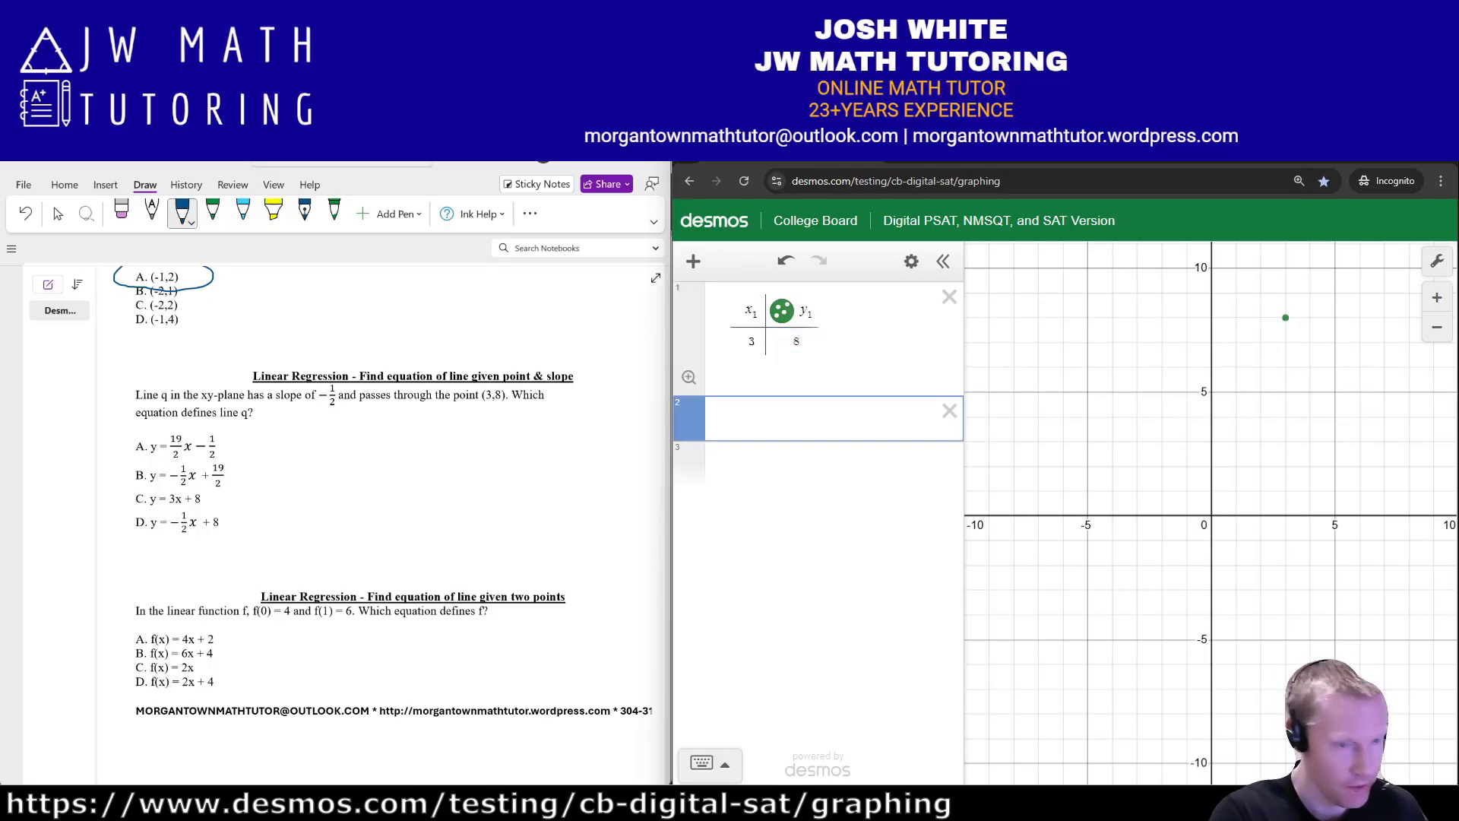
{"action": "type", "text": "y"}
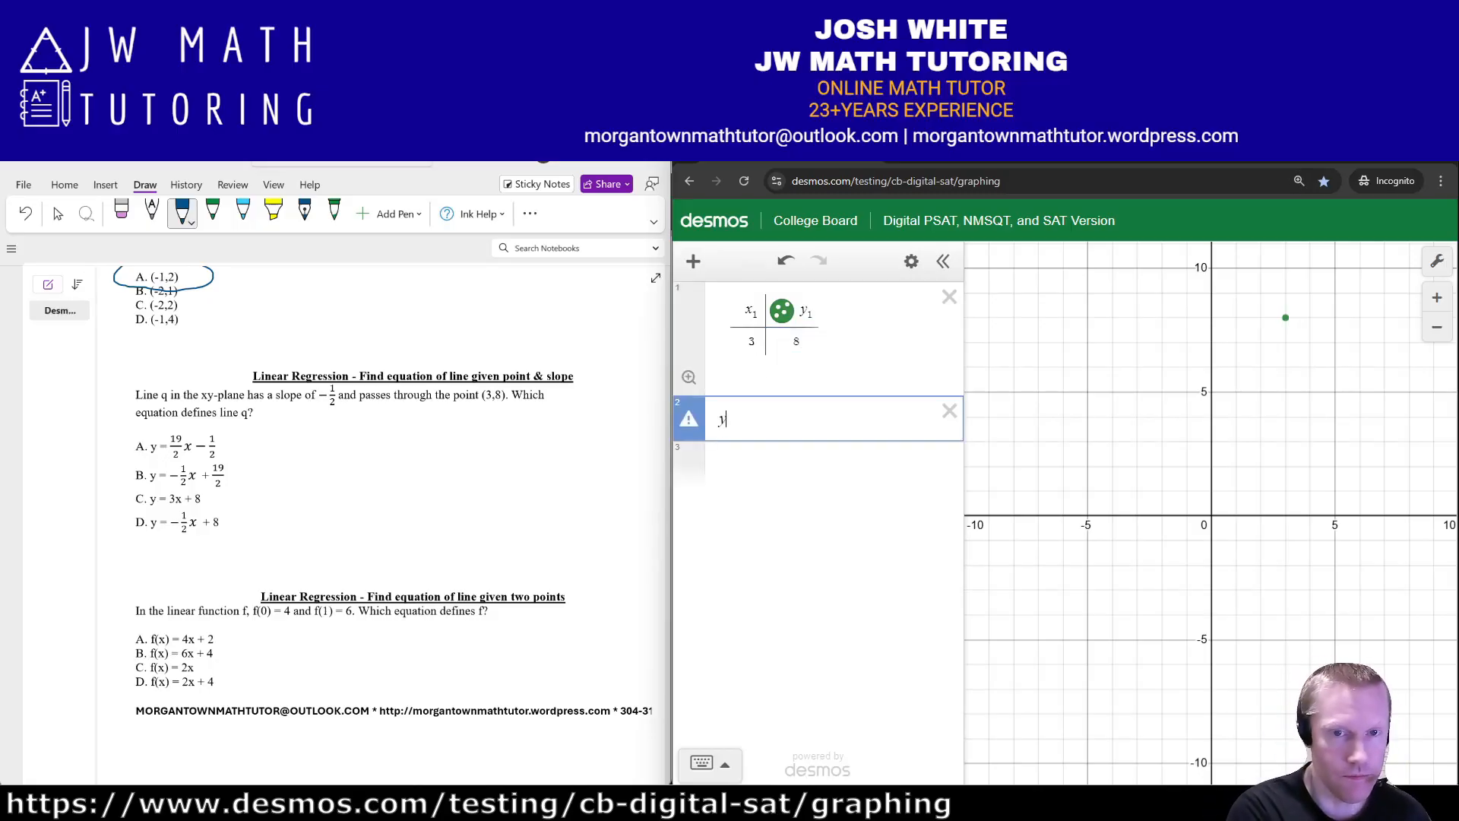
{"action": "type", "text": "1~"}
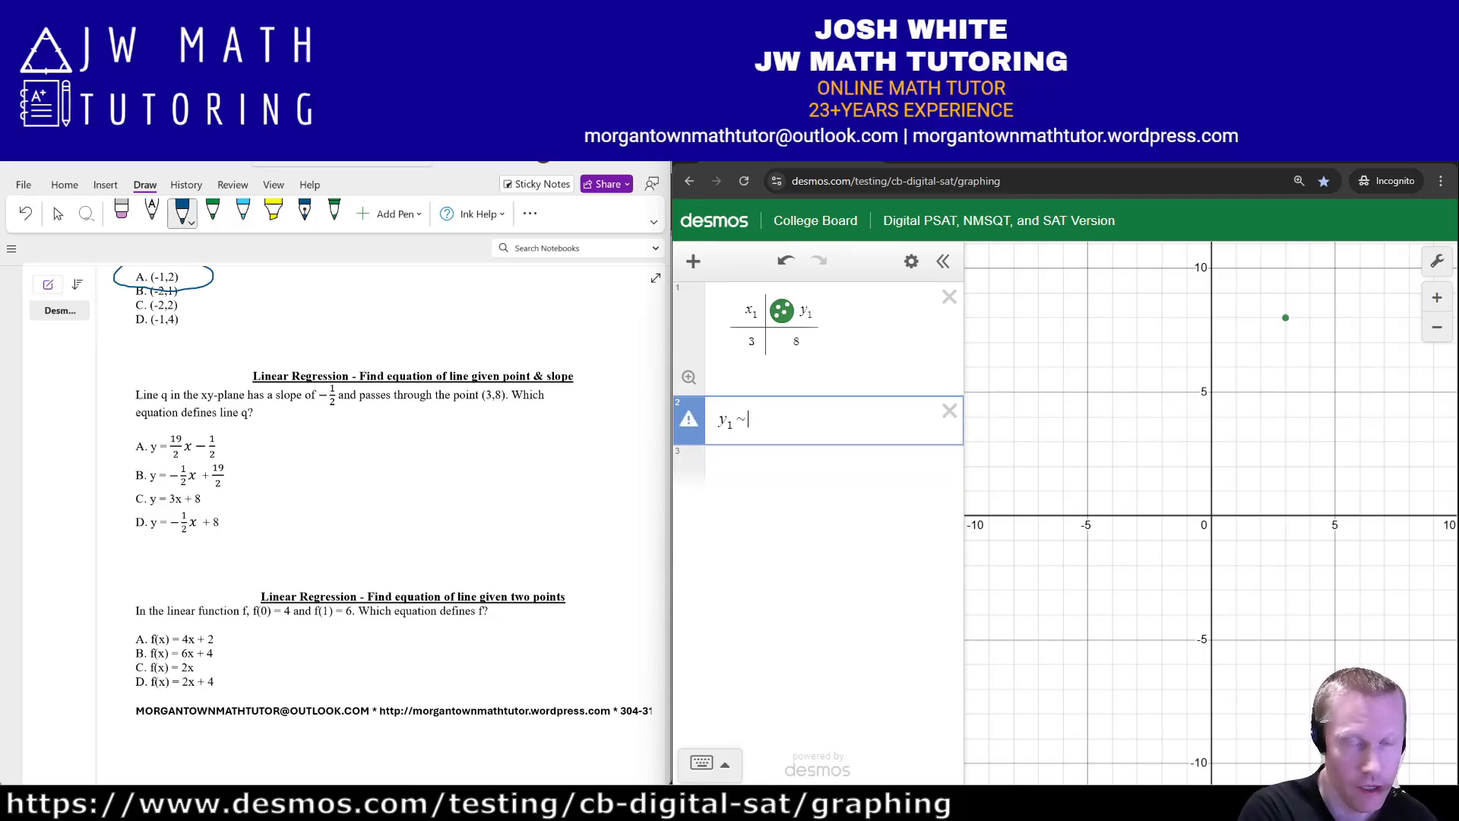
{"action": "type", "text": "mx1+b"}
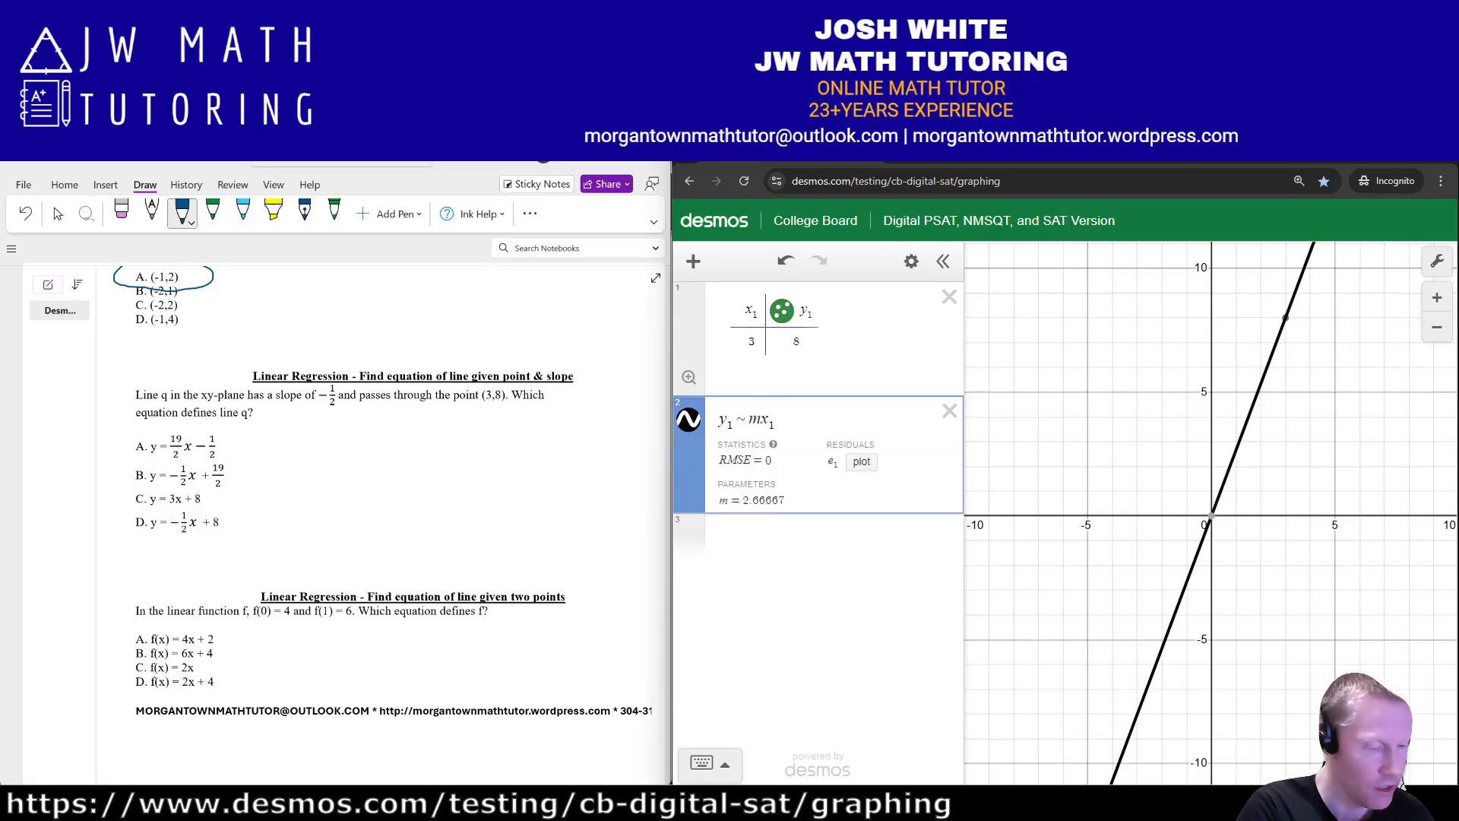
- Replace the slope m in the regression with the given slope −1/2
{"action": "key", "text": "Left"}
{"action": "key", "text": "Left"}
{"action": "key", "text": "Left"}
{"action": "key", "text": "Left"}
{"action": "key", "text": "Left"}
{"action": "key", "text": "Left"}
{"action": "key", "text": "Left"}
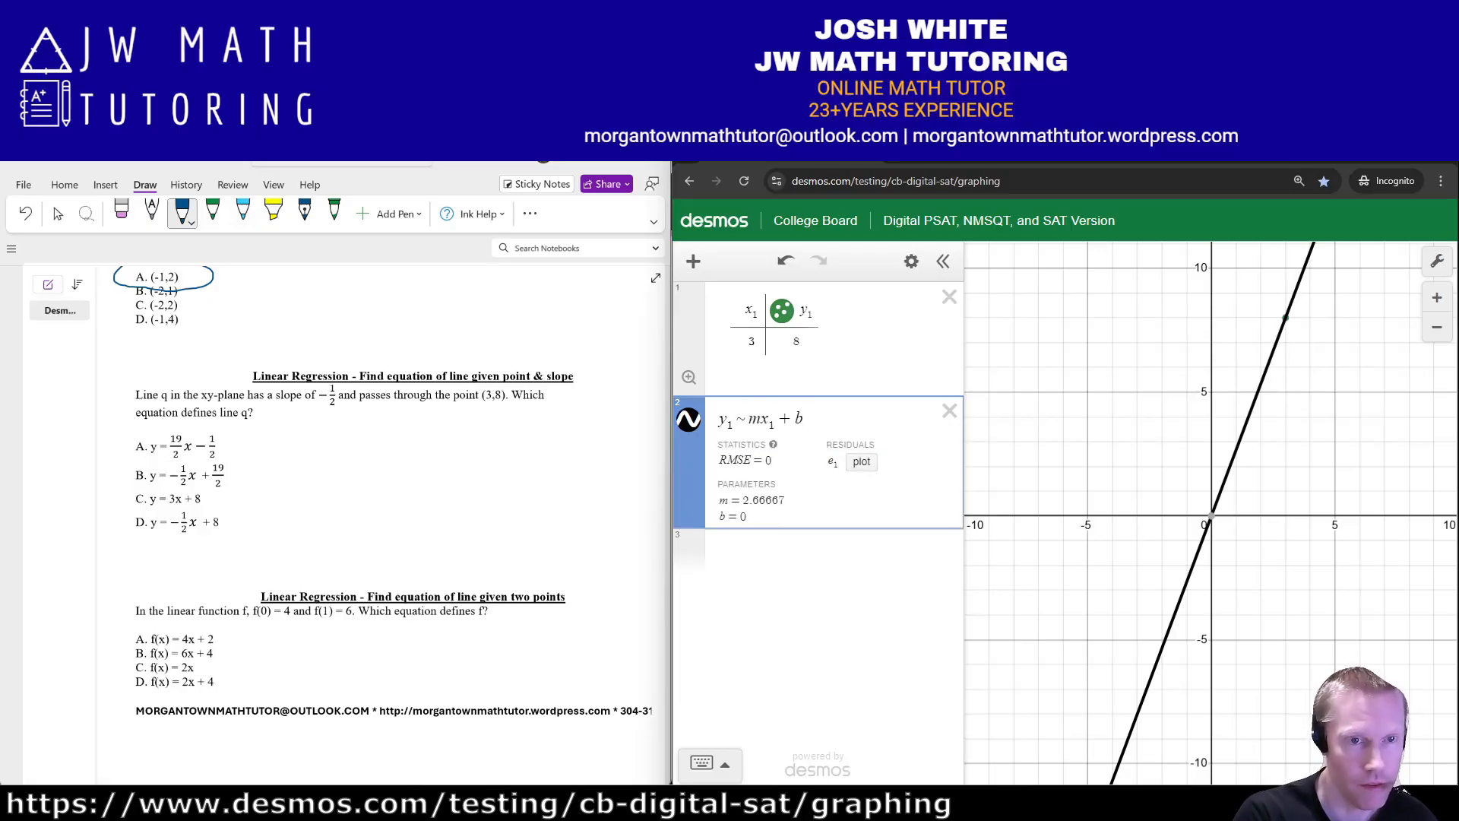
{"action": "key", "text": "Delete"}
{"action": "type", "text": "-1/2"}
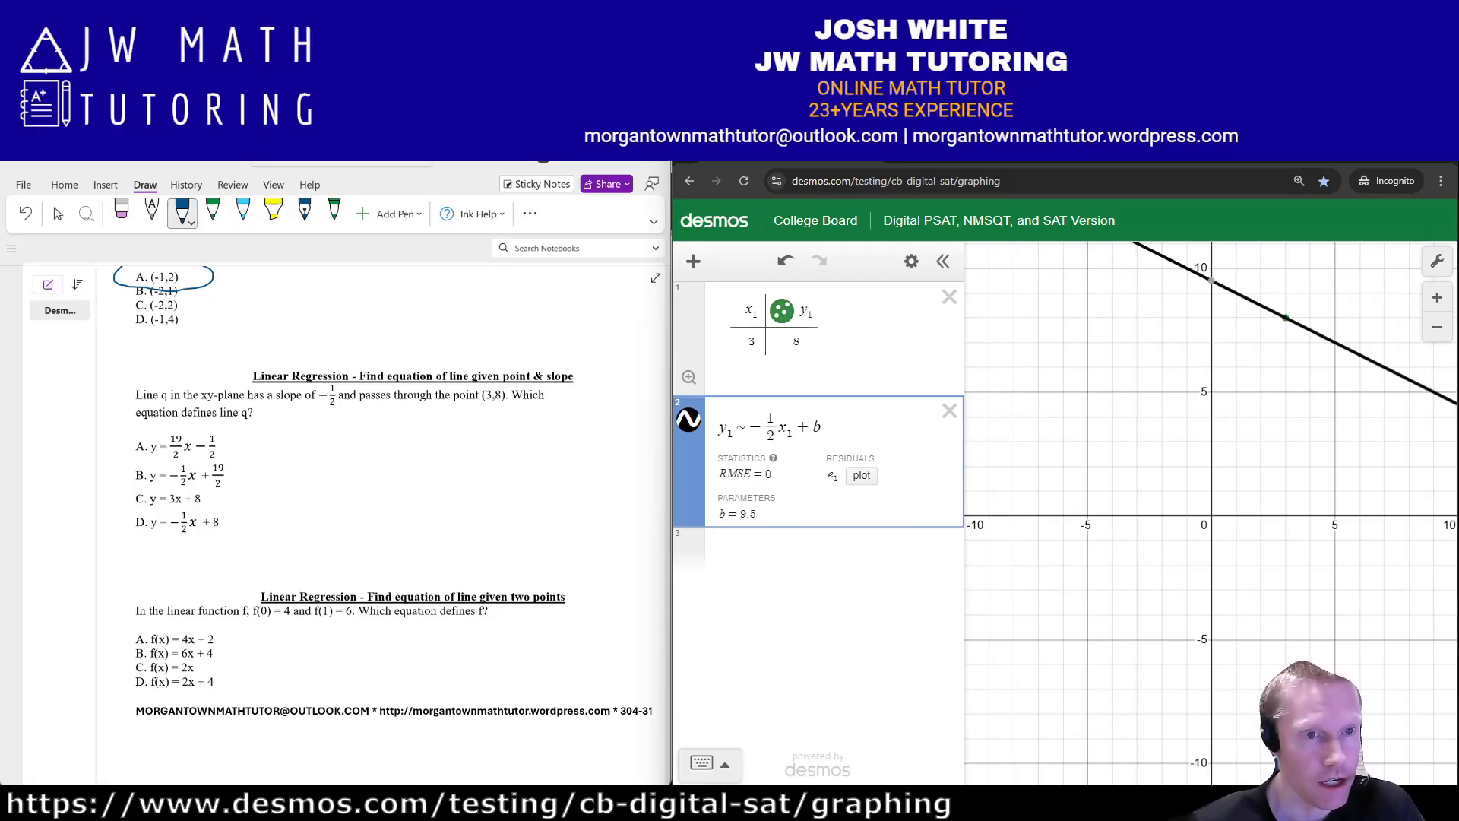
- Circle answer B in the OneNote point-and-slope problem and cross out answers A and C
{"action": "mouse_move", "coordinate": [151, 456]}
{"action": "left_mouse_down"}
{"action": "mouse_move", "coordinate": [127, 465]}
{"action": "mouse_move", "coordinate": [144, 490]}
{"action": "mouse_move", "coordinate": [204, 496]}
{"action": "mouse_move", "coordinate": [258, 465]}
{"action": "mouse_move", "coordinate": [156, 456]}
{"action": "left_mouse_up"}
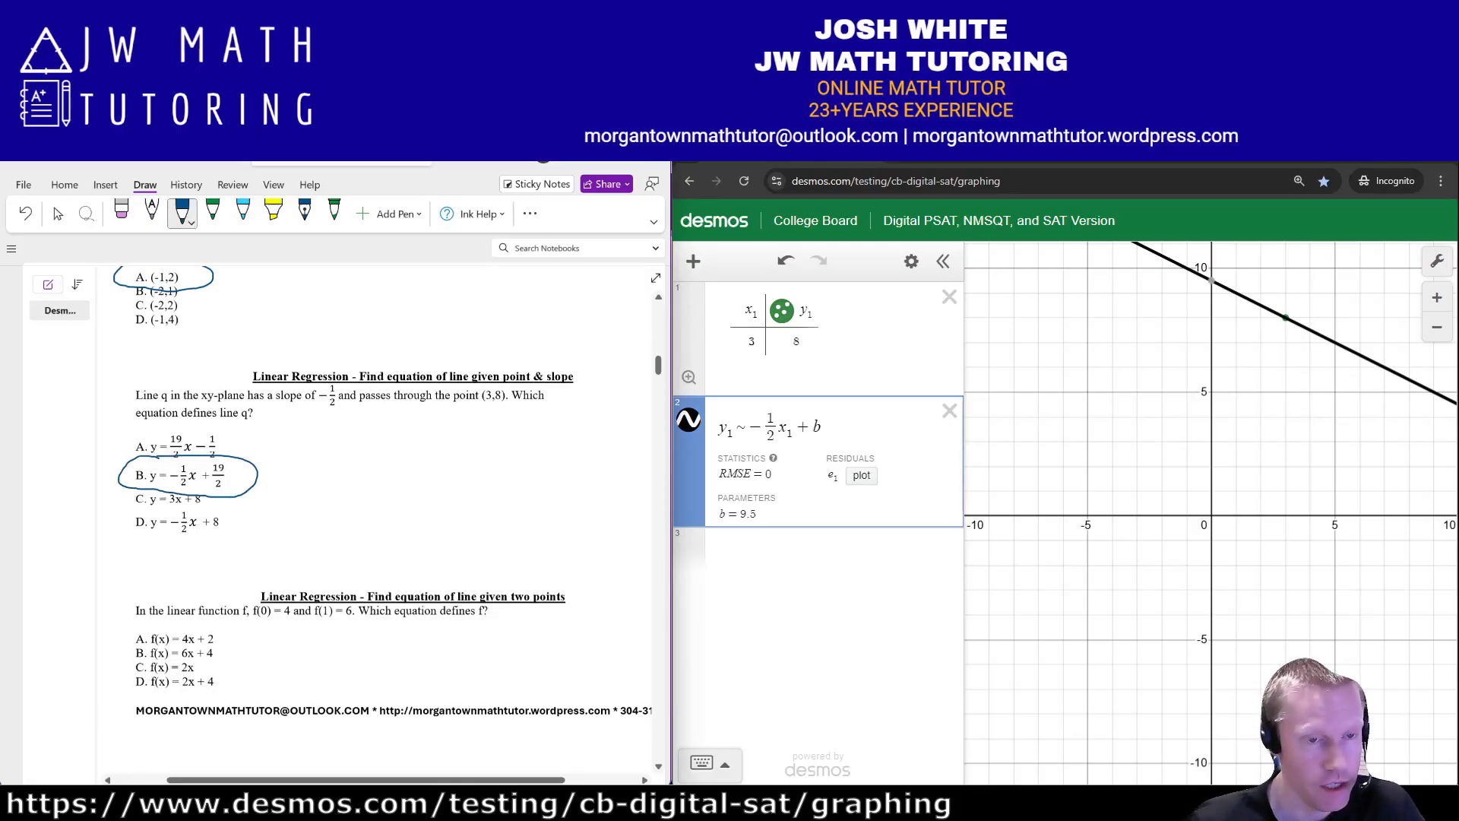
{"action": "left_click_drag", "start_coordinate": [141, 450], "coordinate": [225, 436]}
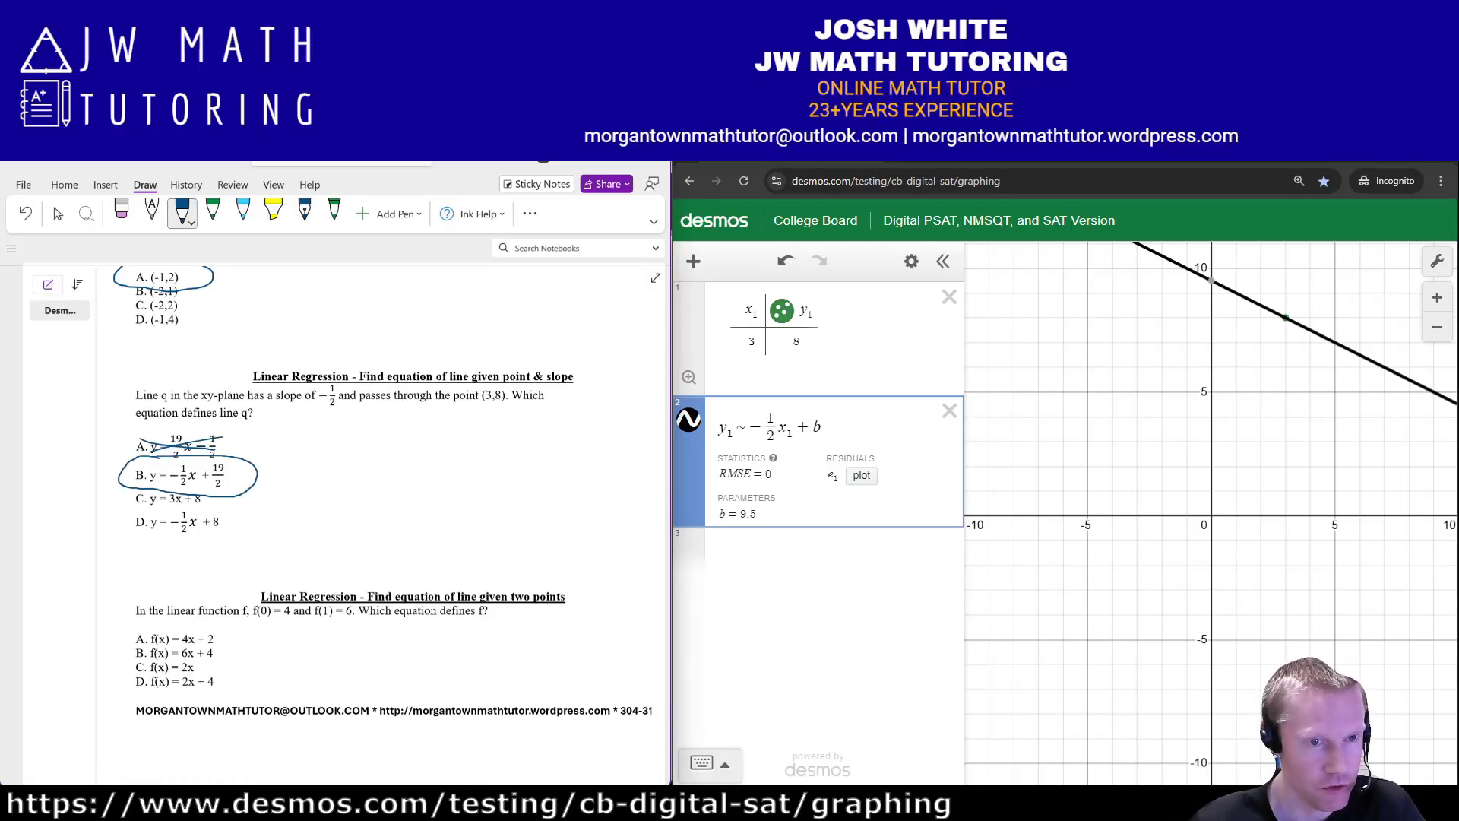
{"action": "left_click_drag", "start_coordinate": [137, 505], "coordinate": [214, 491]}
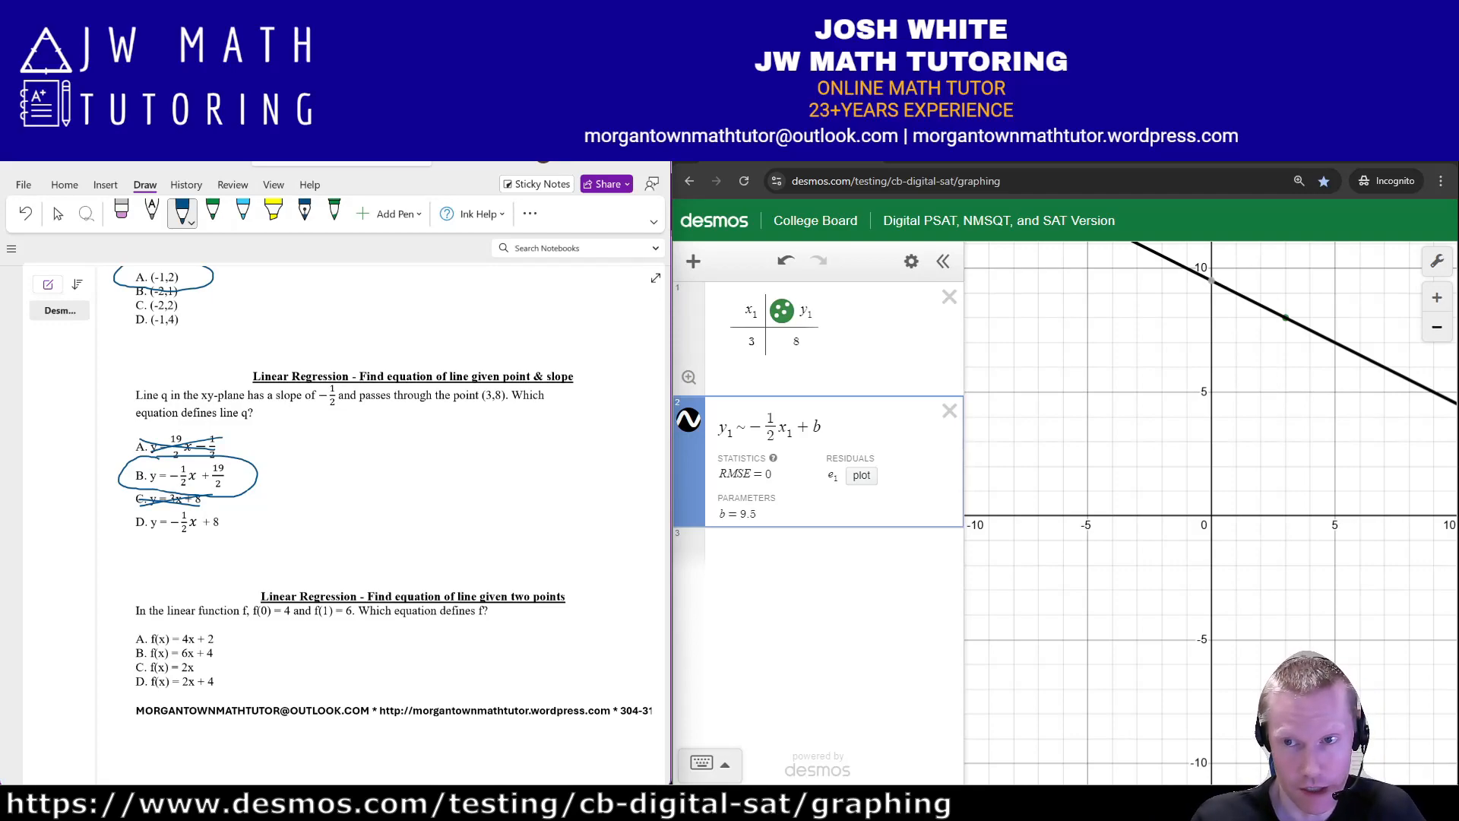
- Show the coordinates of the regression line's y-intercept and x-intercept on the graph
{"action": "left_click", "coordinate": [1437, 328]}
{"action": "left_click_drag", "start_coordinate": [1361, 449], "coordinate": [1232, 447]}
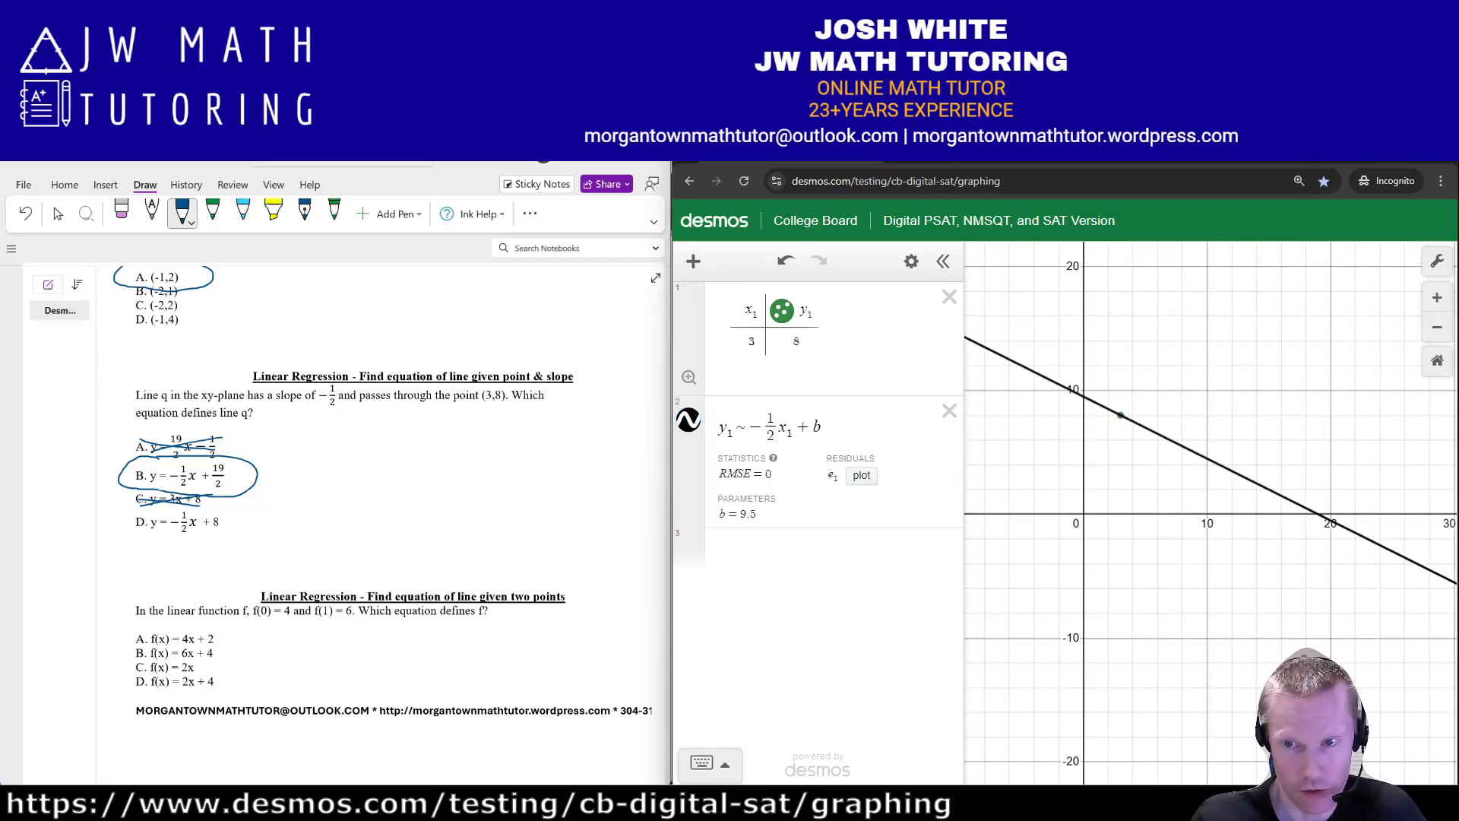
{"action": "left_click_drag", "start_coordinate": [1081, 394], "coordinate": [1083, 396]}
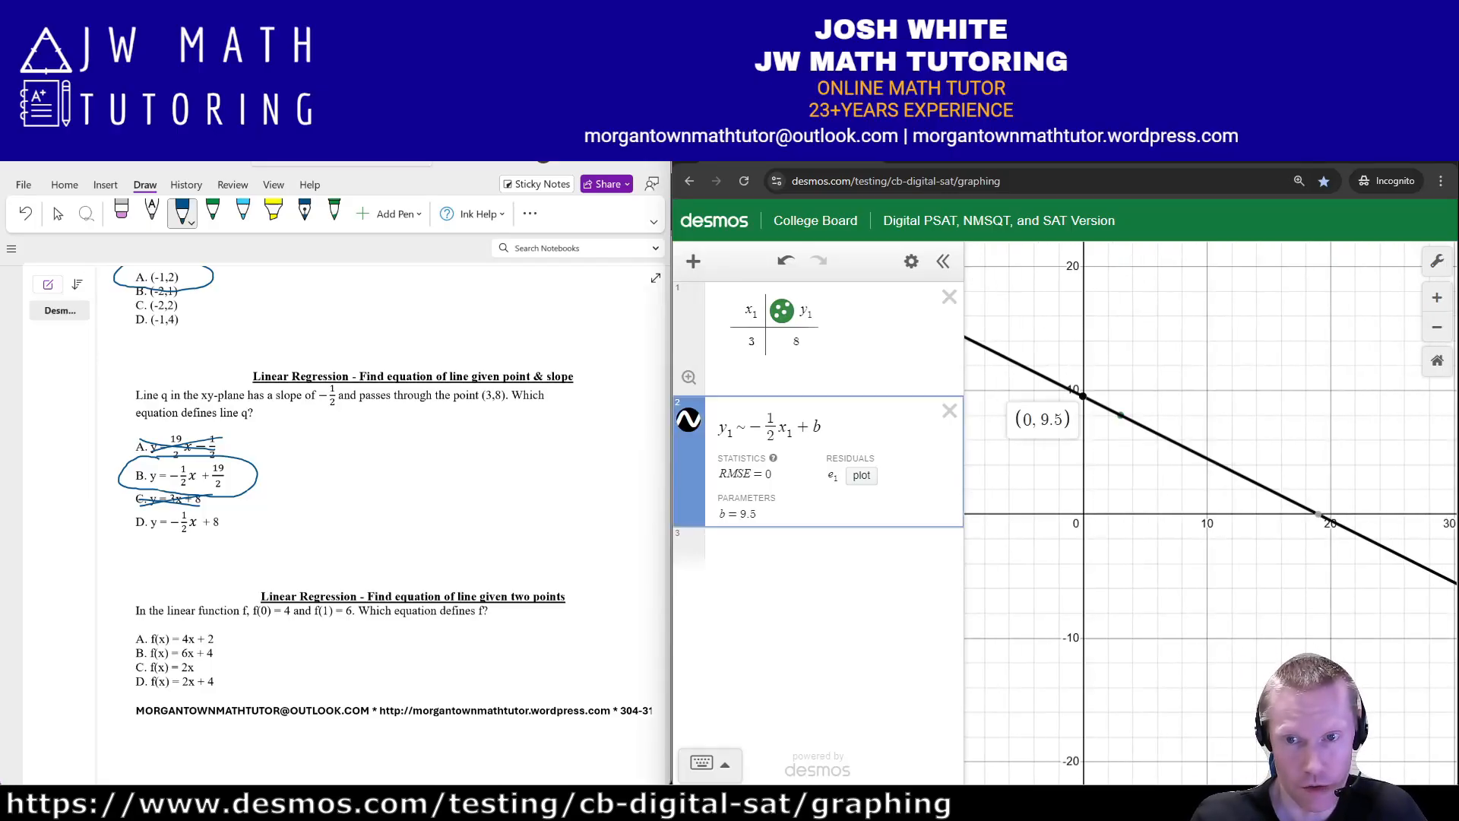
{"action": "left_click", "coordinate": [1318, 514]}
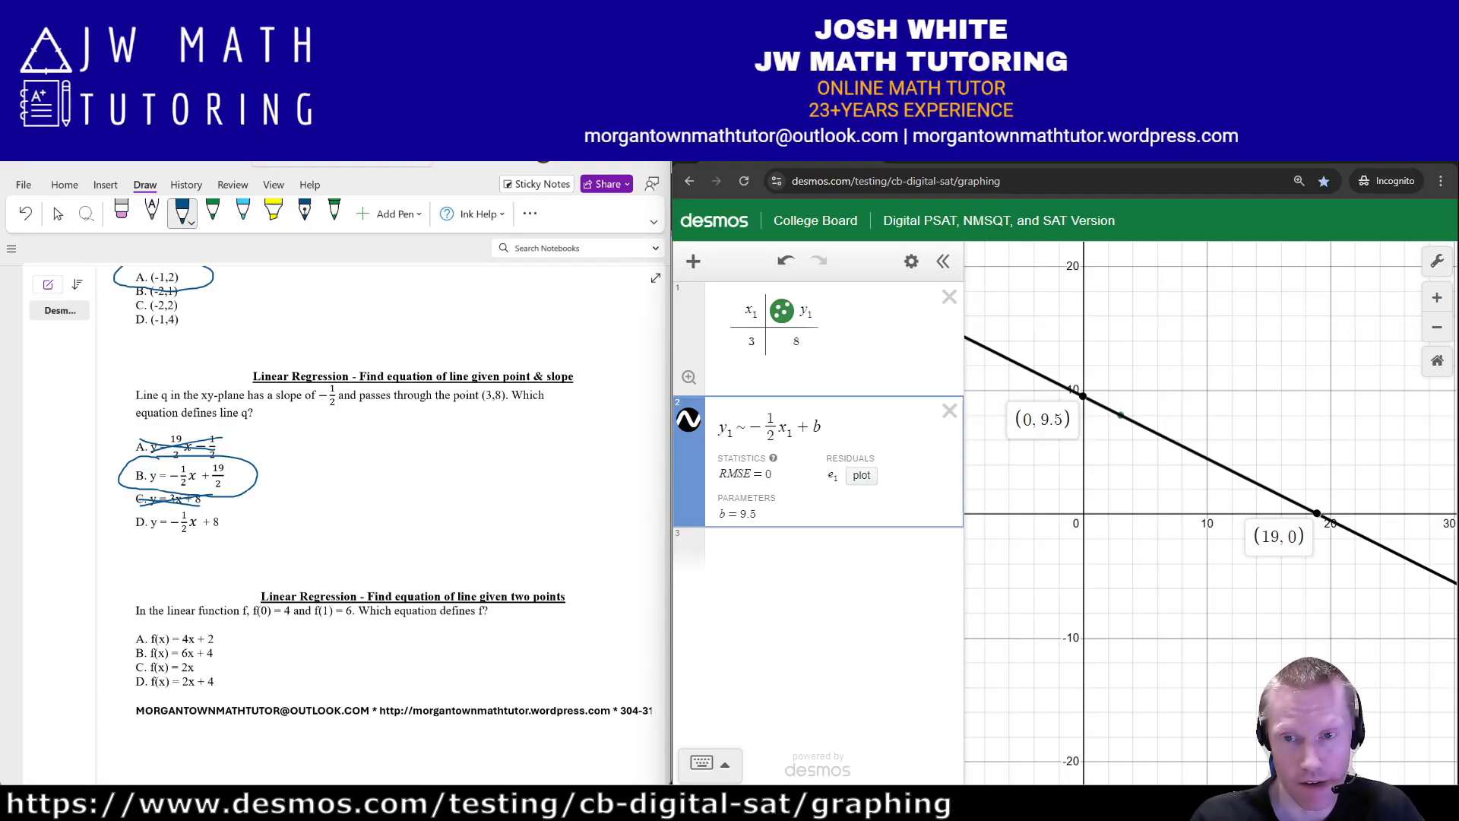
- Trace points along the regression line between its two intercepts
{"action": "left_click_drag", "start_coordinate": [1171, 439], "coordinate": [1201, 455]}
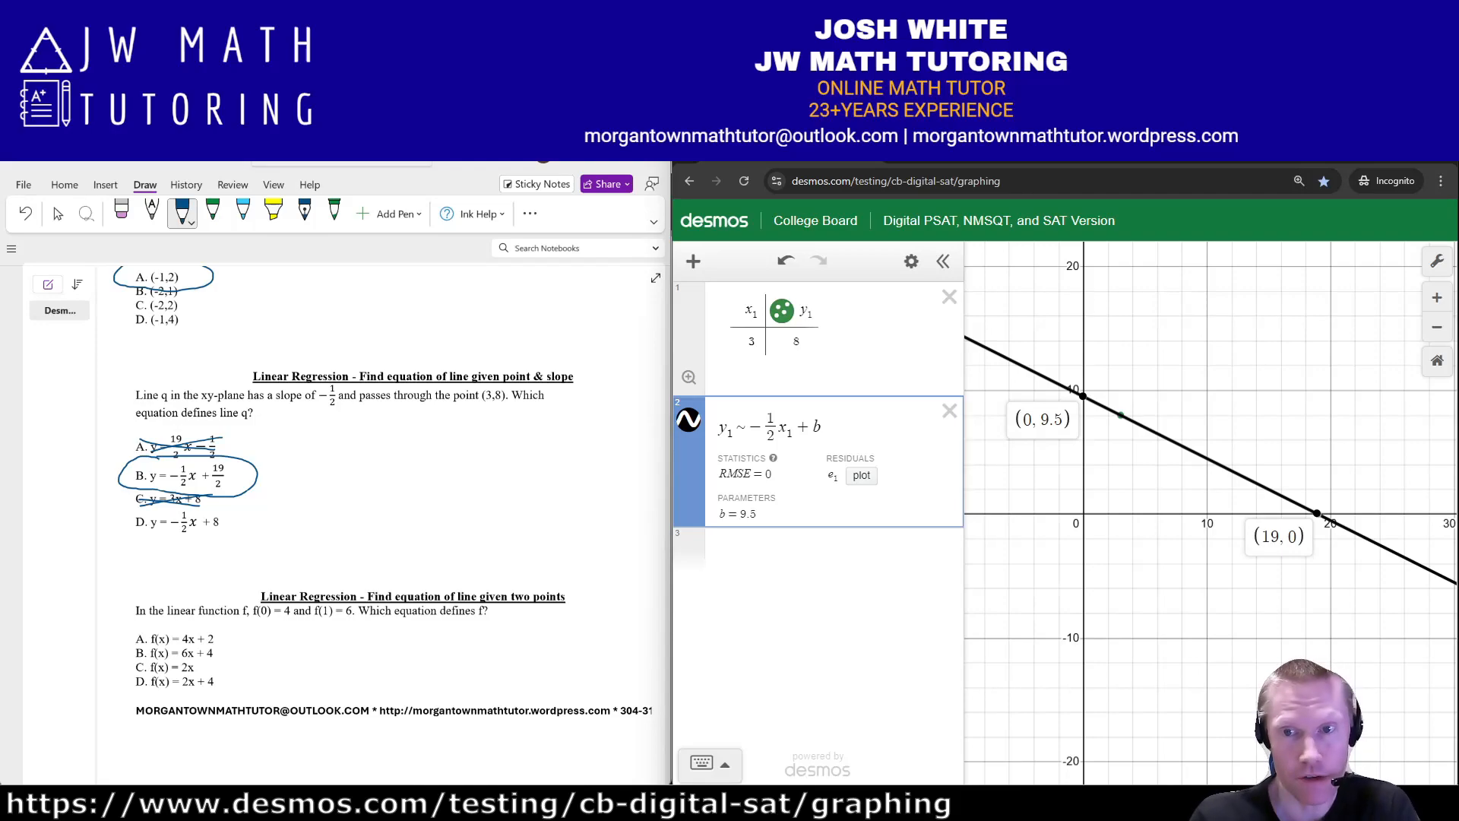
{"action": "left_click_drag", "start_coordinate": [1185, 447], "coordinate": [1133, 422]}
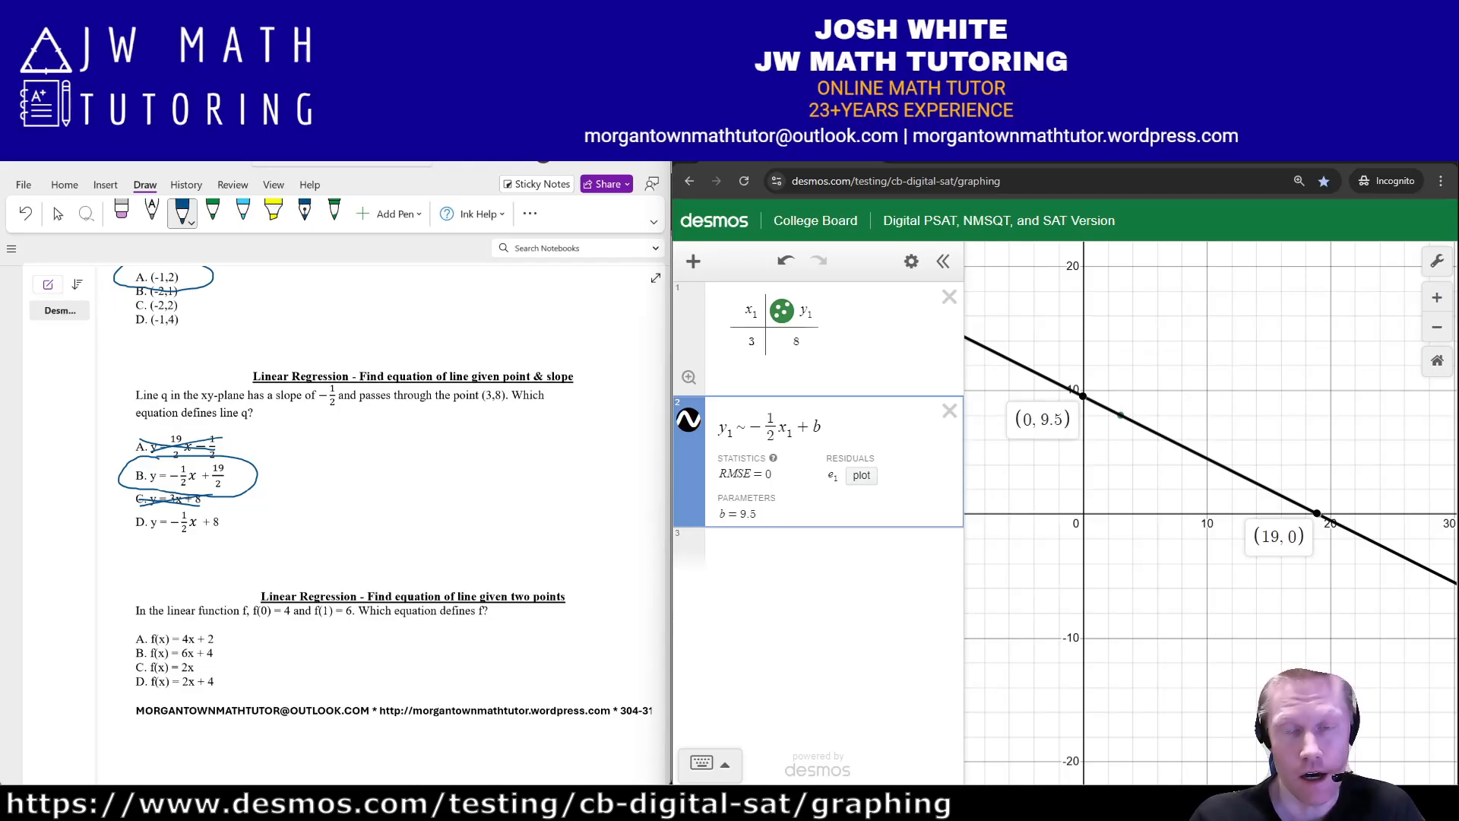
{"action": "left_click_drag", "start_coordinate": [1210, 459], "coordinate": [1220, 464]}
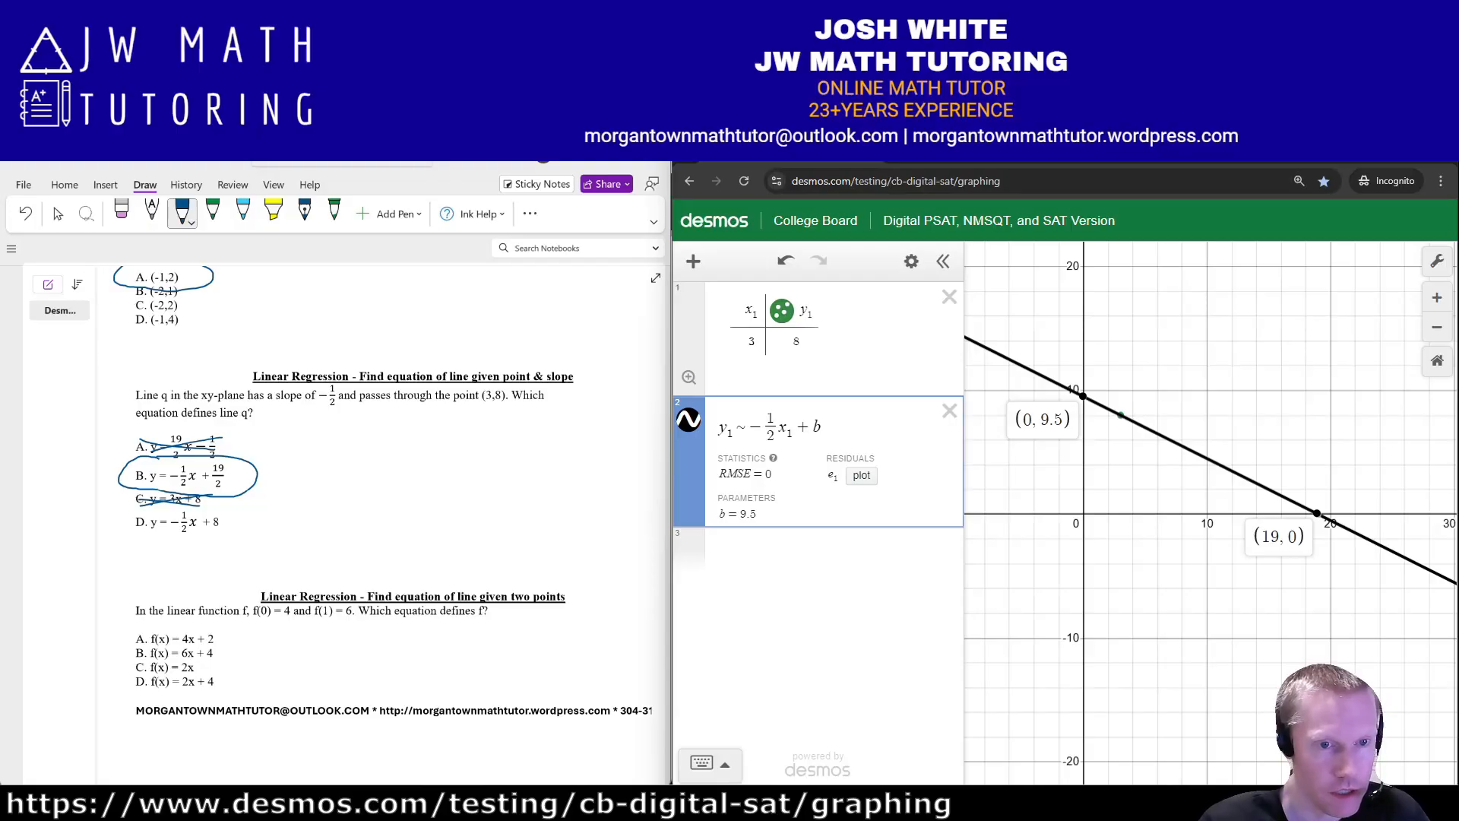
- Move on to the two-points regression problem in OneNote and delete the regression expression from Desmos, keeping the table
{"action": "scroll", "coordinate": [380, 494], "scroll_direction": "down", "scroll_amount": 2}
{"action": "scroll", "coordinate": [380, 516], "scroll_direction": "down", "scroll_amount": 2}
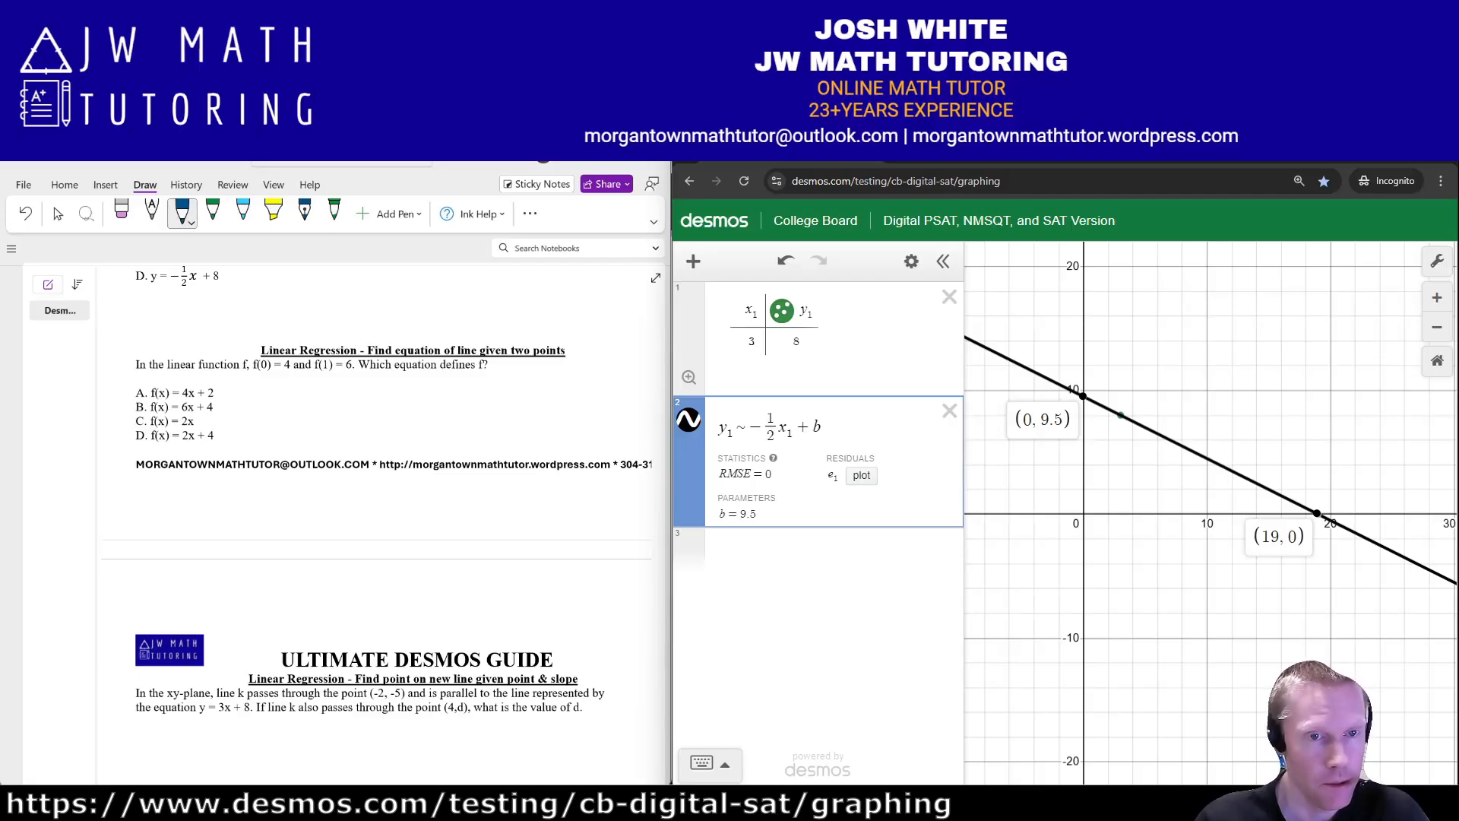
{"action": "left_click", "coordinate": [950, 411]}
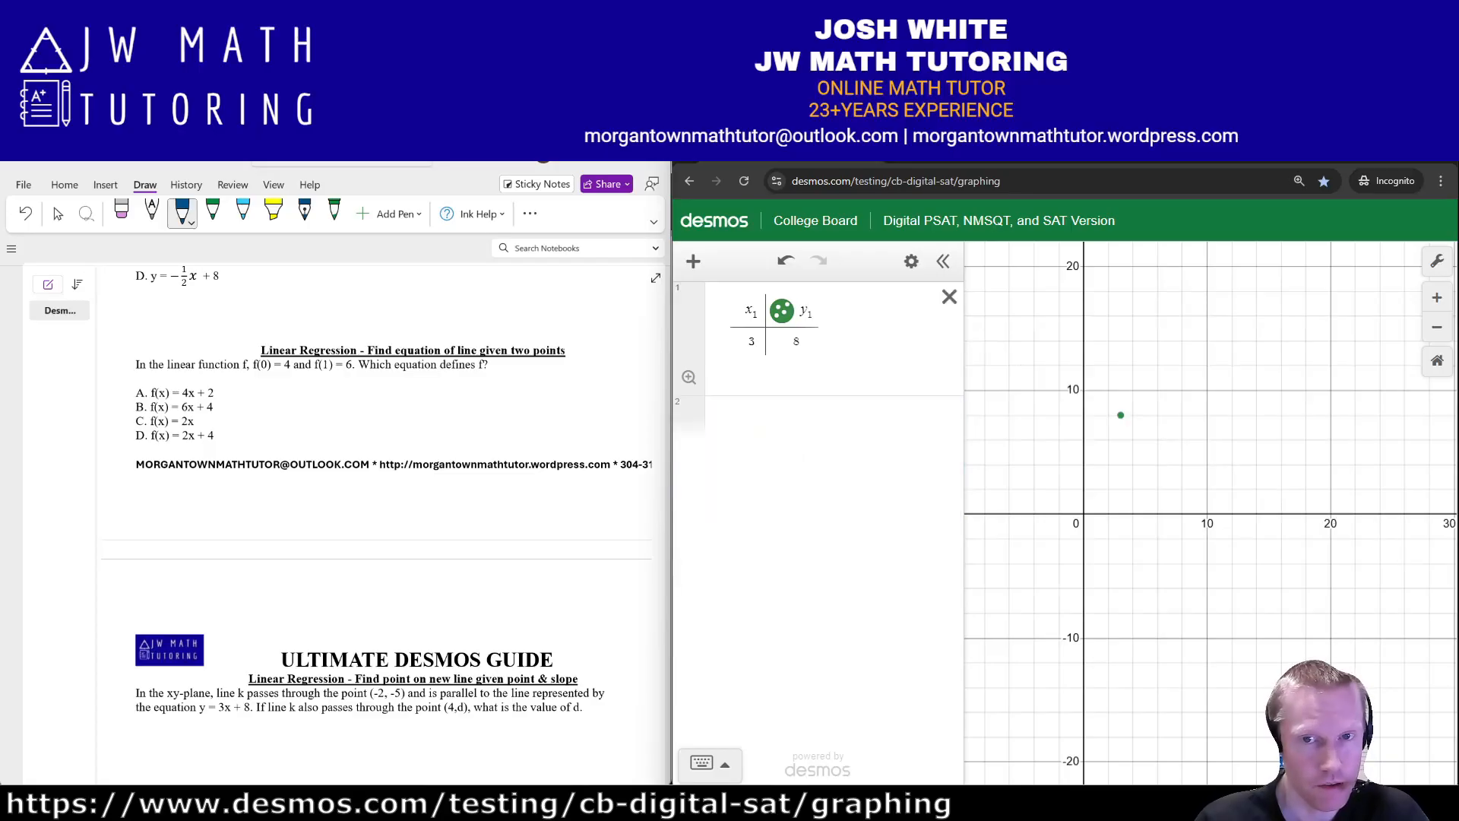
- Replace the Desmos table with a new one containing the points (0, 4) and (1, 6)
{"action": "left_click", "coordinate": [949, 297]}
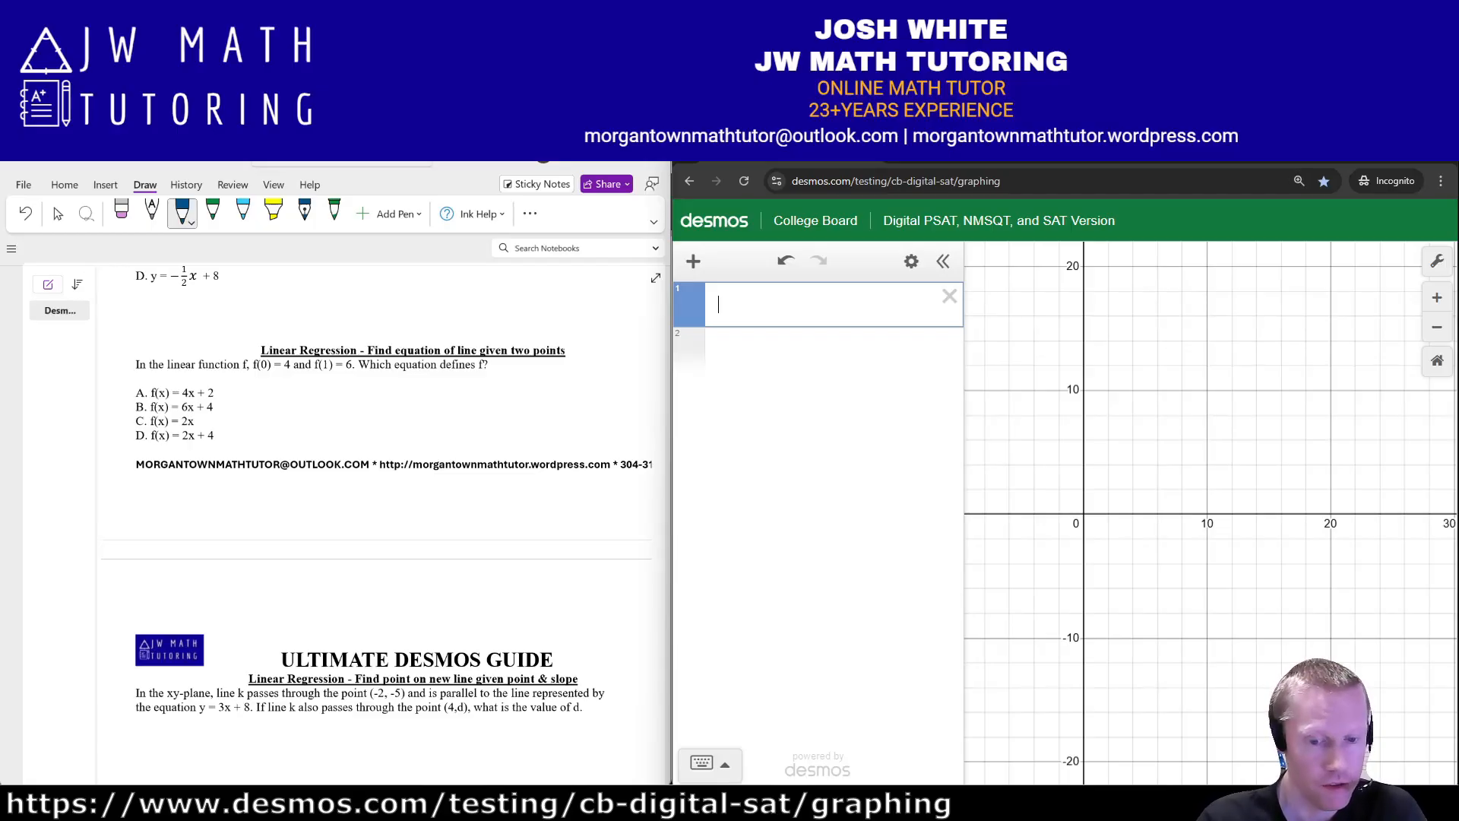
{"action": "left_click", "coordinate": [693, 260]}
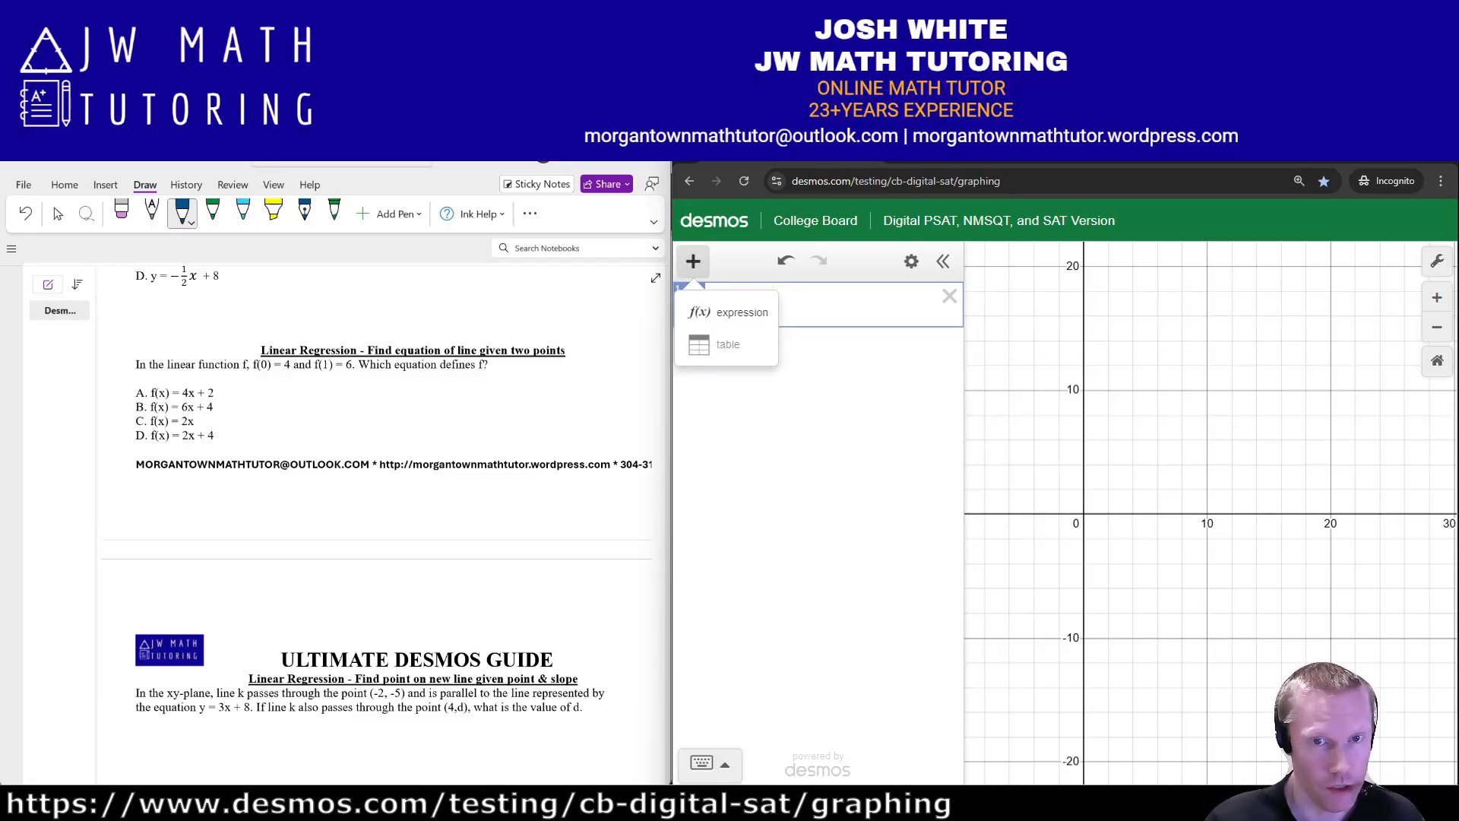
{"action": "left_click", "coordinate": [727, 344]}
{"action": "type", "text": "0"}
{"action": "key", "text": "Tab"}
{"action": "type", "text": "4"}
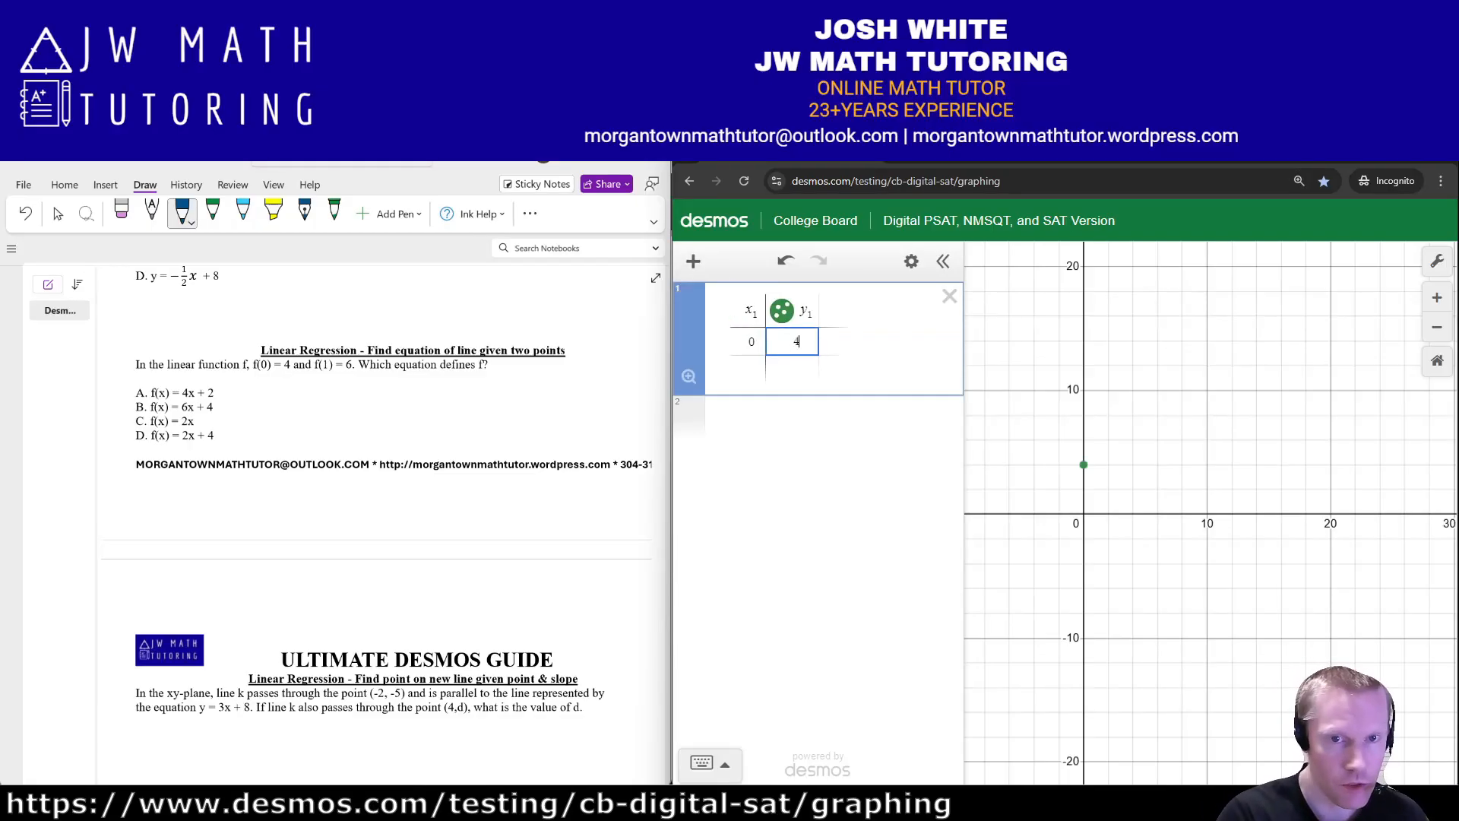
{"action": "key", "text": "Return"}
{"action": "key", "text": "Left"}
{"action": "type", "text": "1"}
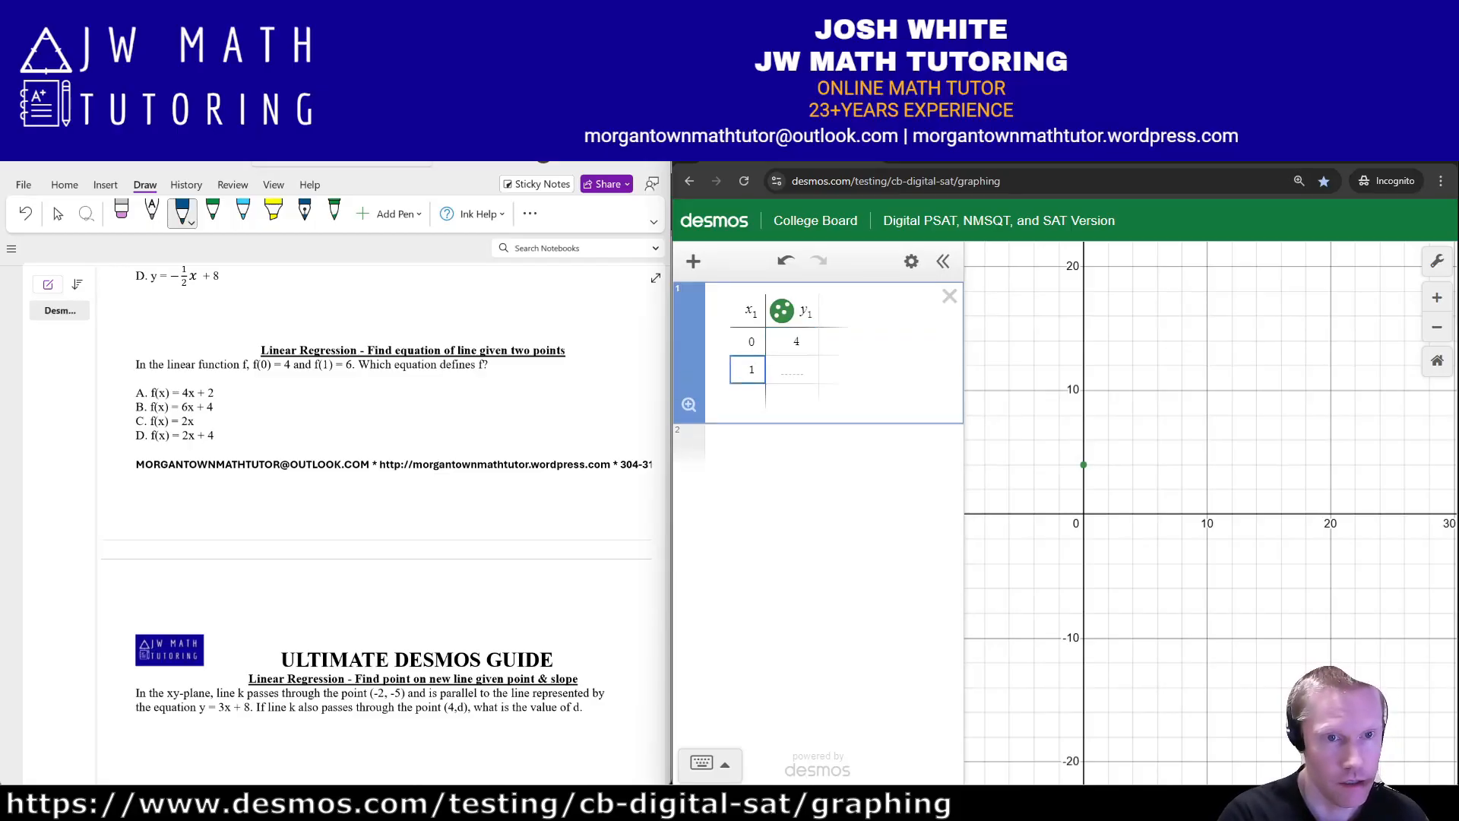
{"action": "key", "text": "Tab"}
{"action": "type", "text": "6"}
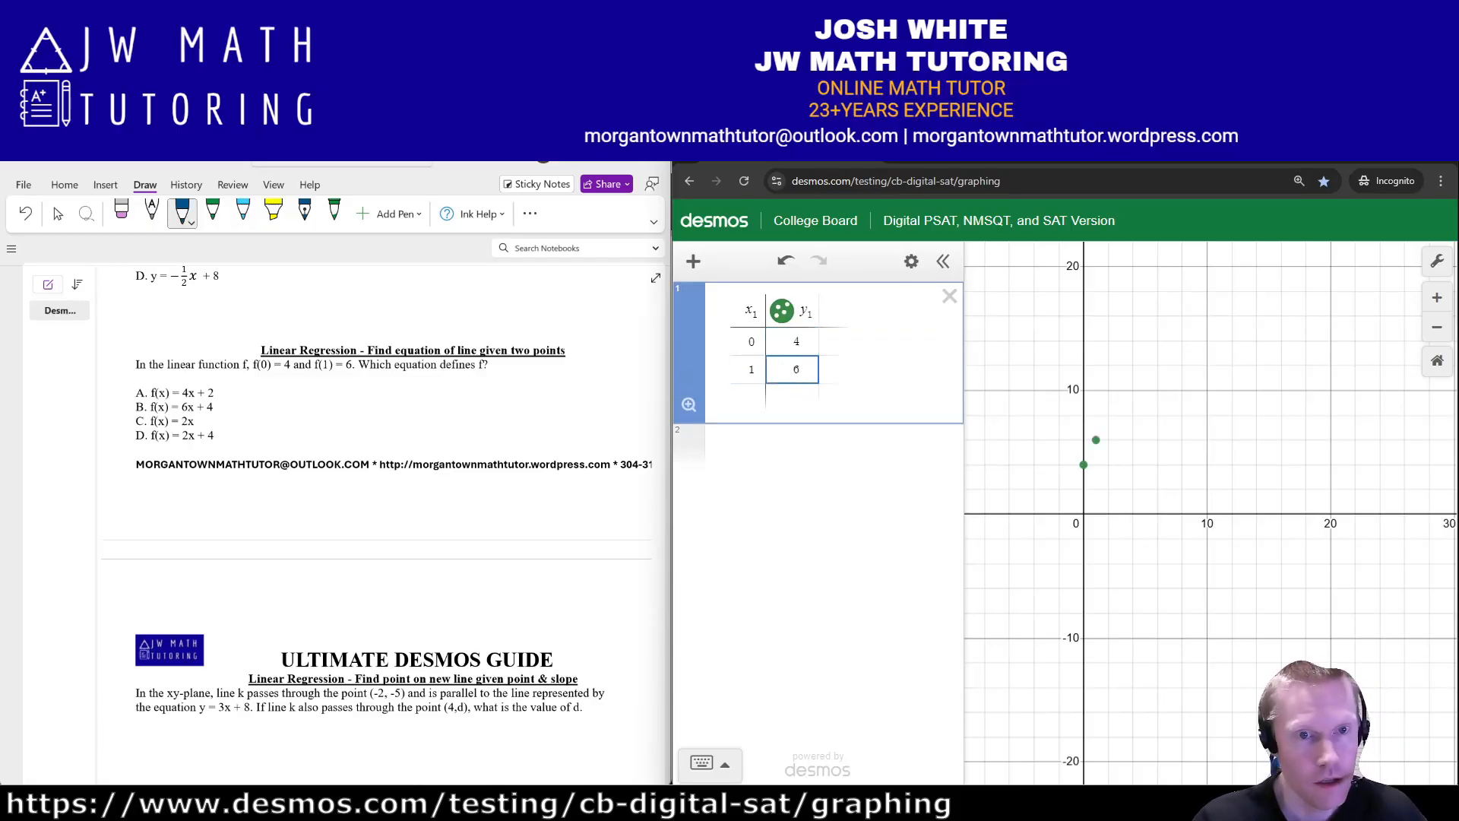
- Enter the linear regression y1 ~ mx1 + b below the two-point table
{"action": "left_click", "coordinate": [760, 447]}
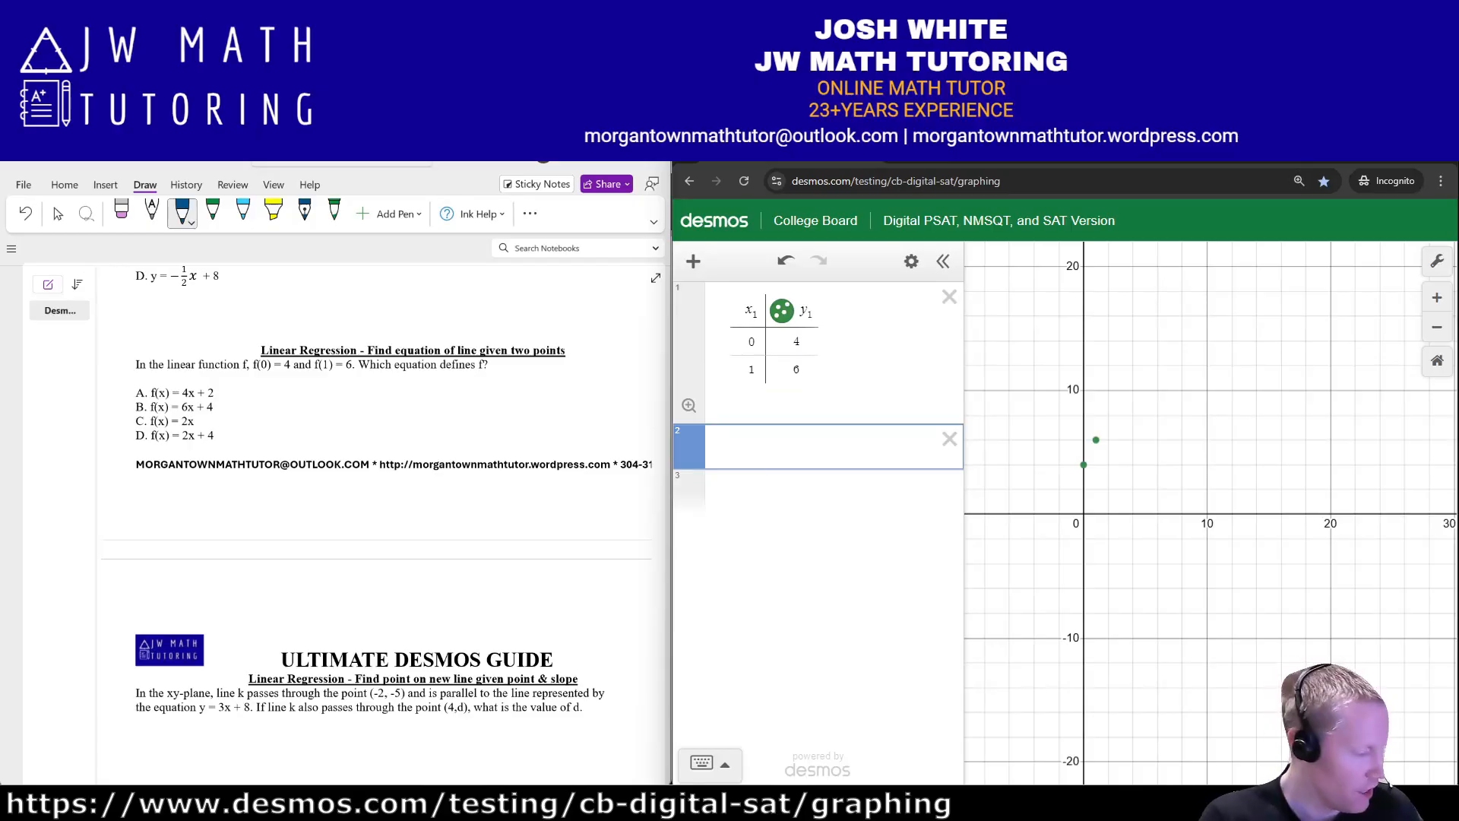
{"action": "type", "text": "y1~mx"}
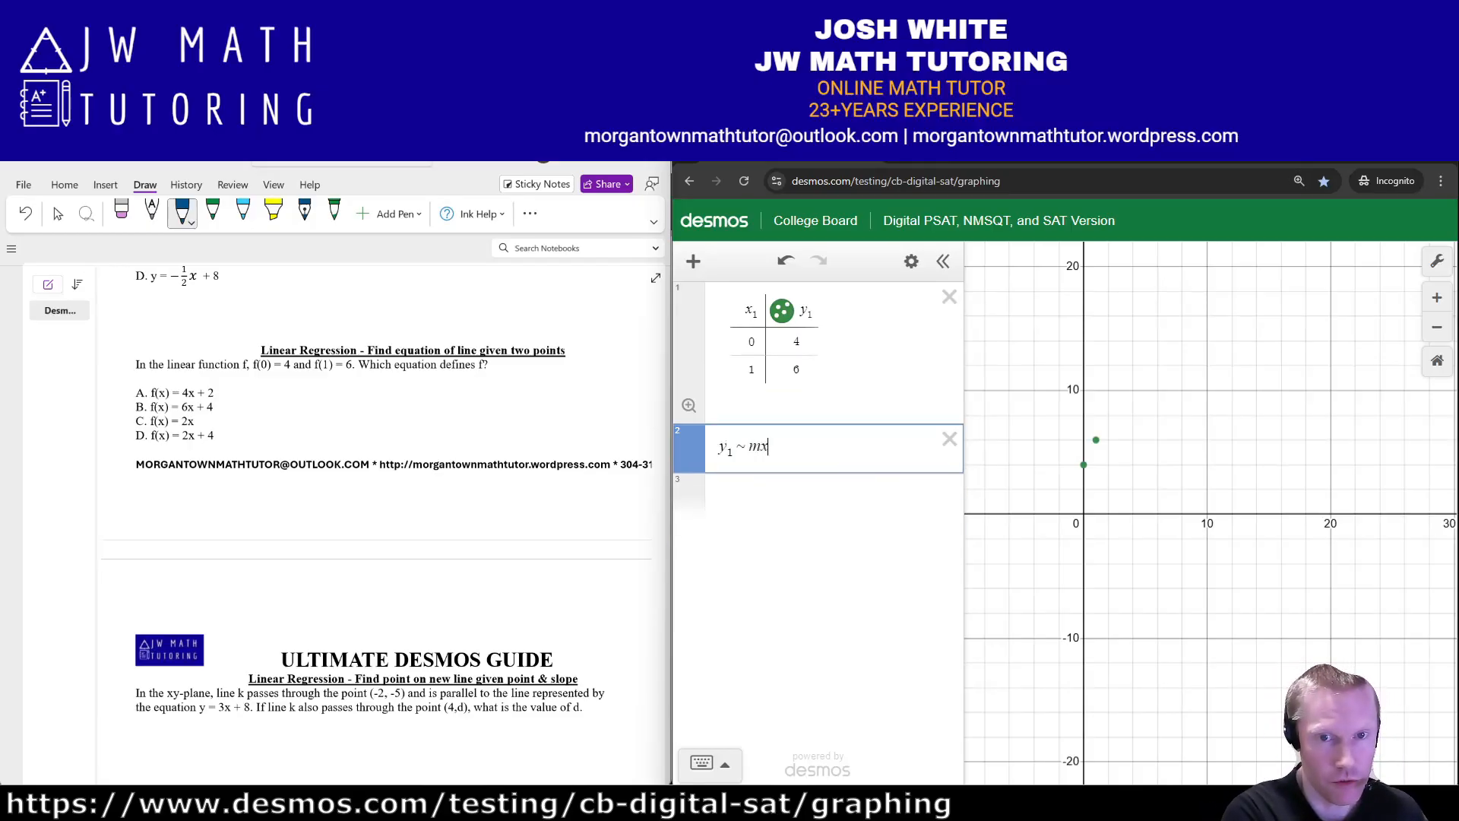
{"action": "type", "text": "1+b"}
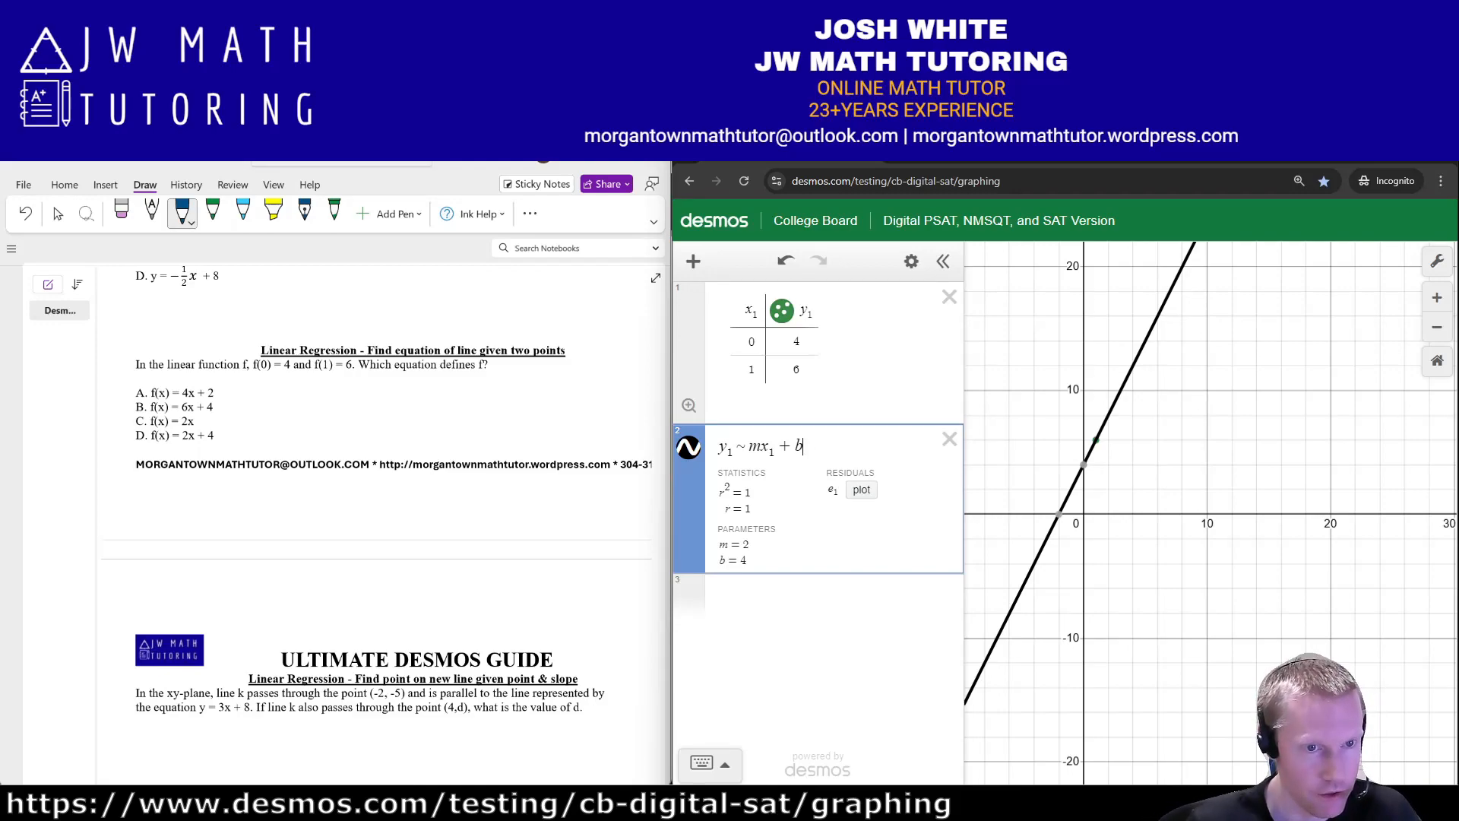
- Circle answer D in the OneNote two-points problem and cross out answers A and C
{"action": "mouse_move", "coordinate": [144, 427]}
{"action": "left_mouse_down"}
{"action": "mouse_move", "coordinate": [125, 430]}
{"action": "mouse_move", "coordinate": [207, 447]}
{"action": "mouse_move", "coordinate": [204, 431]}
{"action": "mouse_move", "coordinate": [161, 431]}
{"action": "left_mouse_up"}
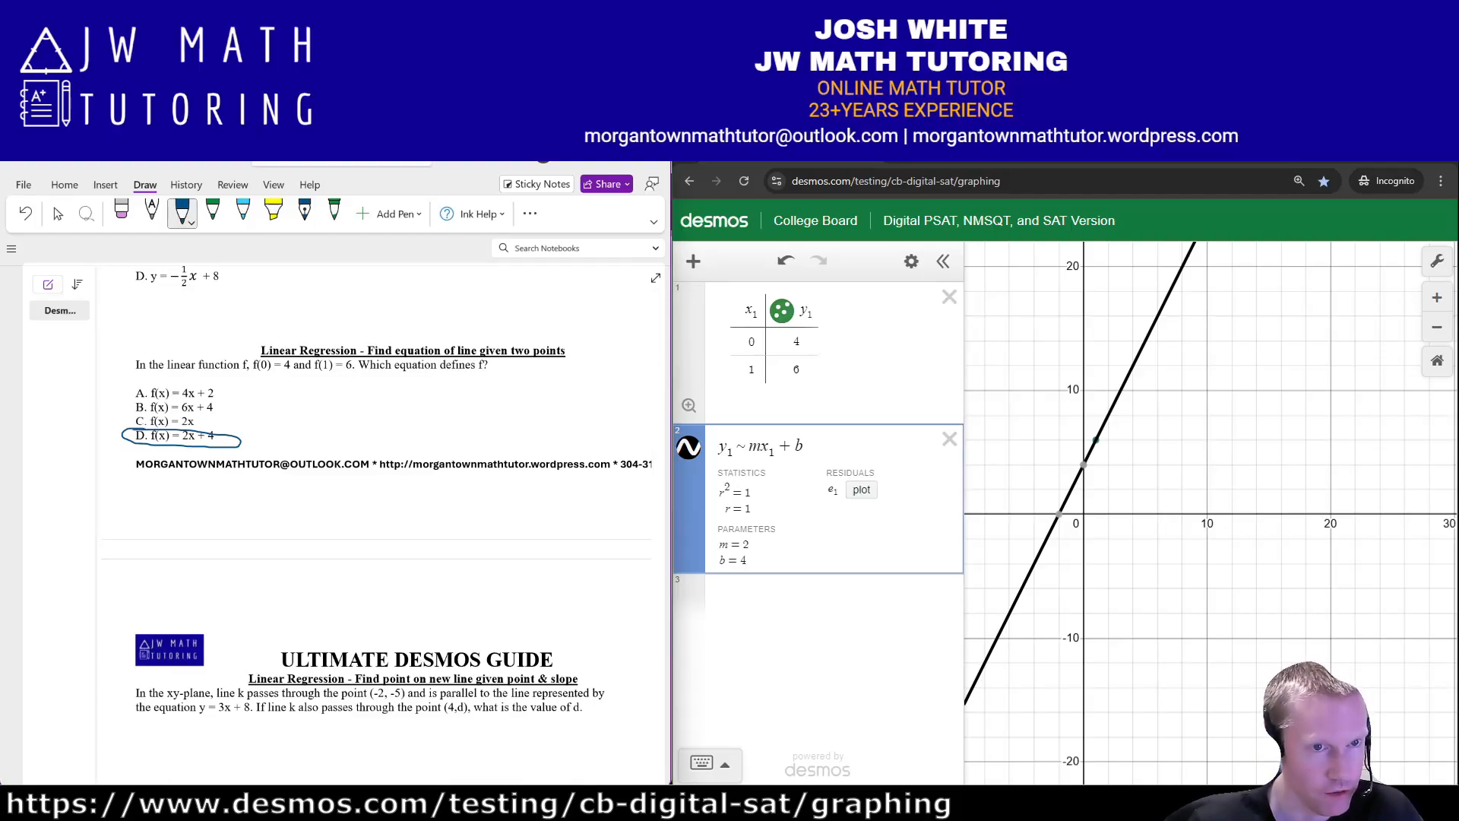
{"action": "left_click_drag", "start_coordinate": [135, 392], "coordinate": [206, 391]}
{"action": "mouse_move", "coordinate": [137, 423]}
{"action": "left_mouse_down"}
{"action": "mouse_move", "coordinate": [187, 420]}
{"action": "mouse_move", "coordinate": [222, 393]}
{"action": "left_mouse_up"}
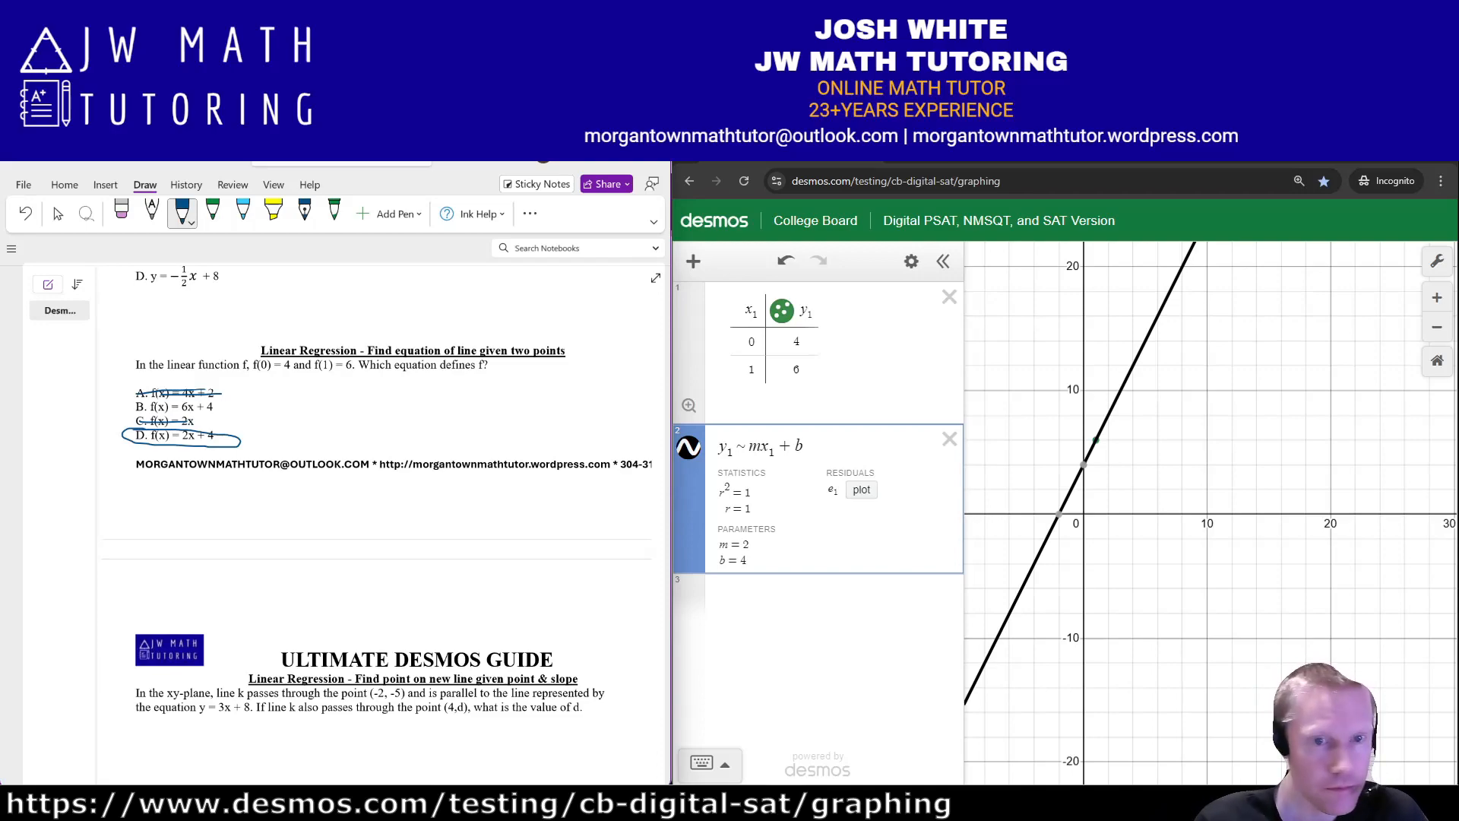
- Move on to the parallel-line problem in OneNote and replace the Desmos expressions with a new table containing the point (-2, -5)
{"action": "scroll", "coordinate": [377, 525], "scroll_direction": "down", "scroll_amount": 3}
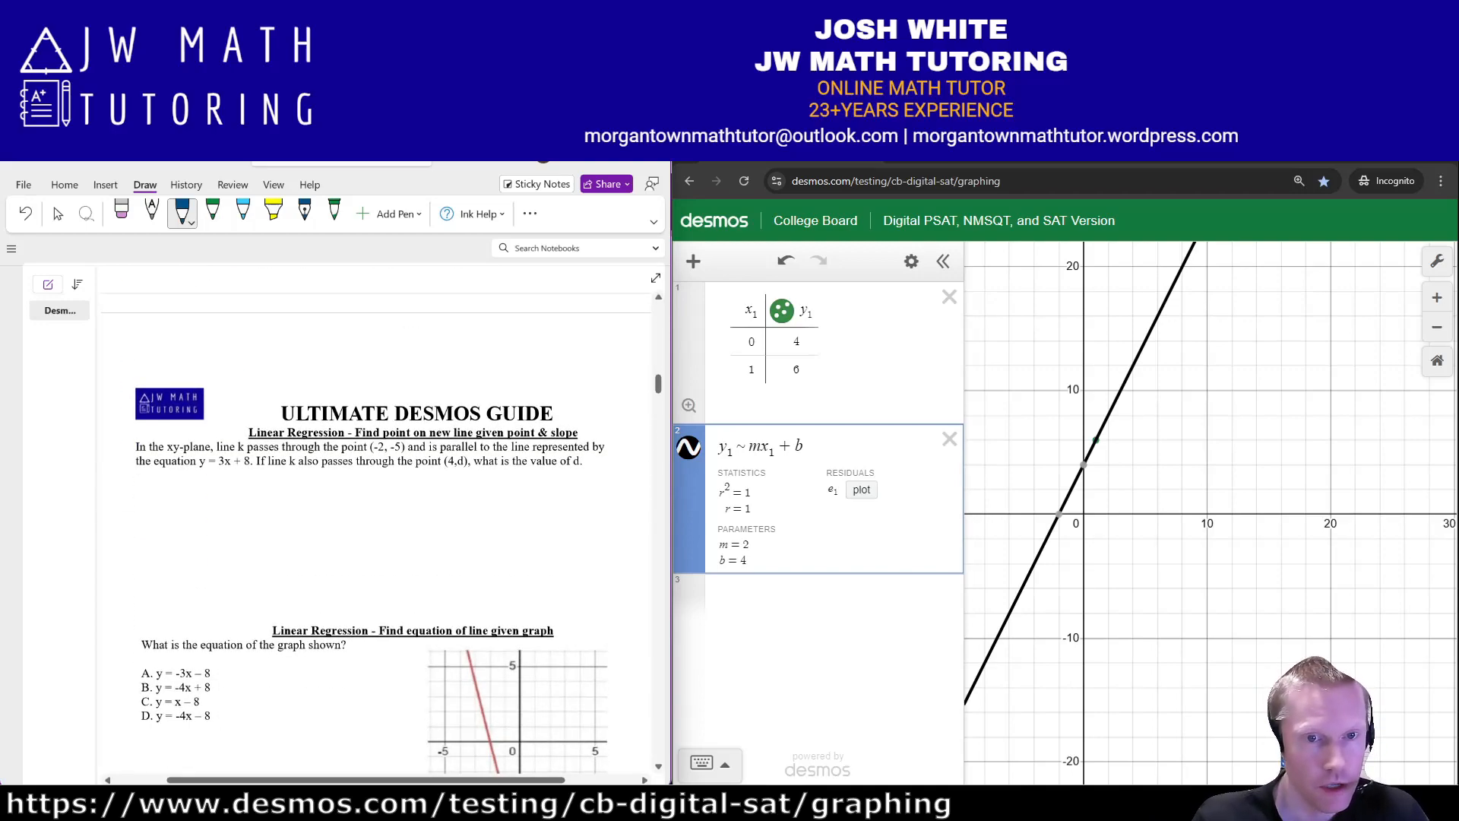
{"action": "scroll", "coordinate": [372, 520], "scroll_direction": "down", "scroll_amount": 3}
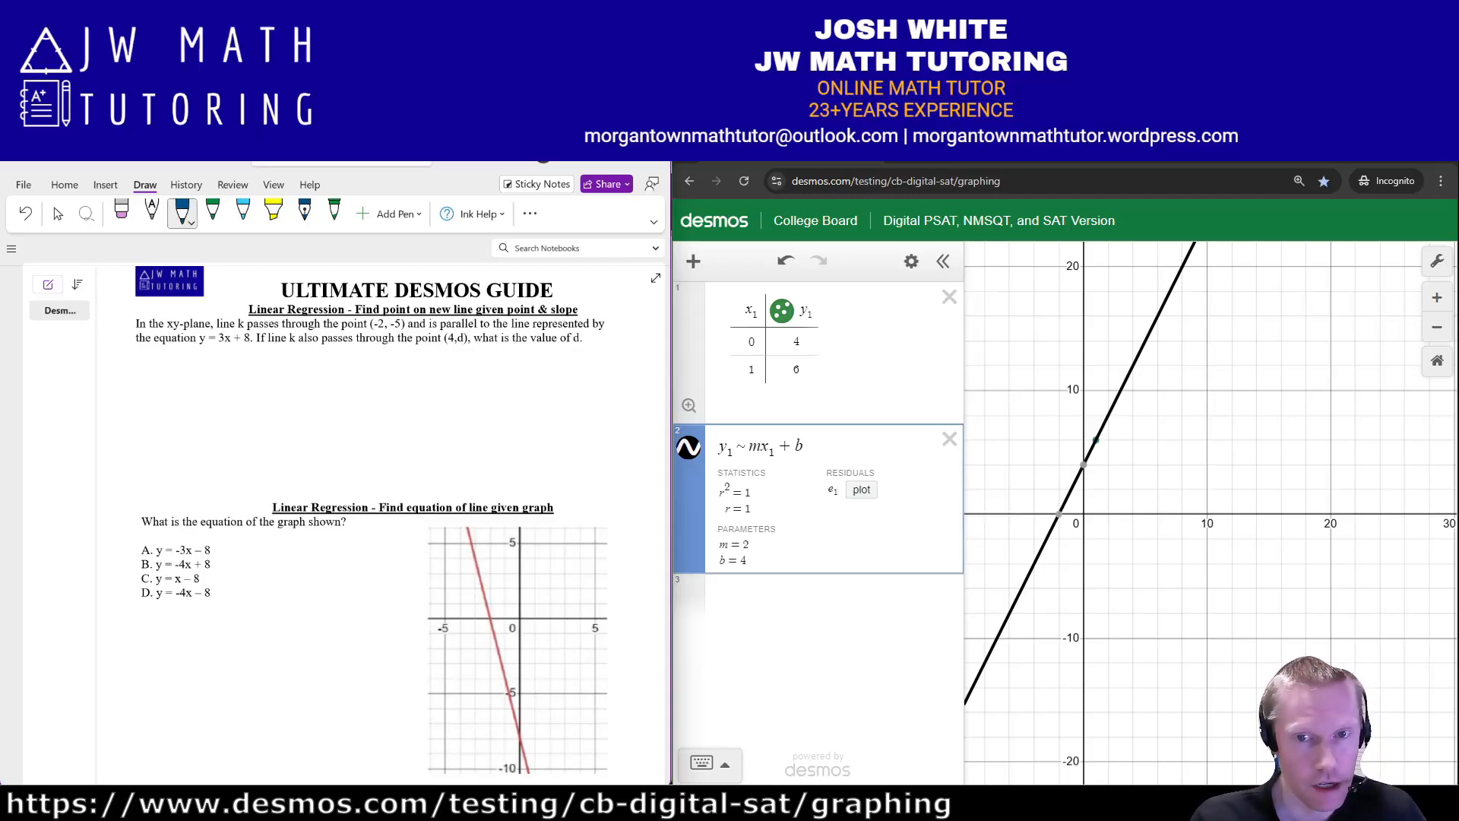
{"action": "left_click", "coordinate": [949, 439]}
{"action": "left_click", "coordinate": [950, 296]}
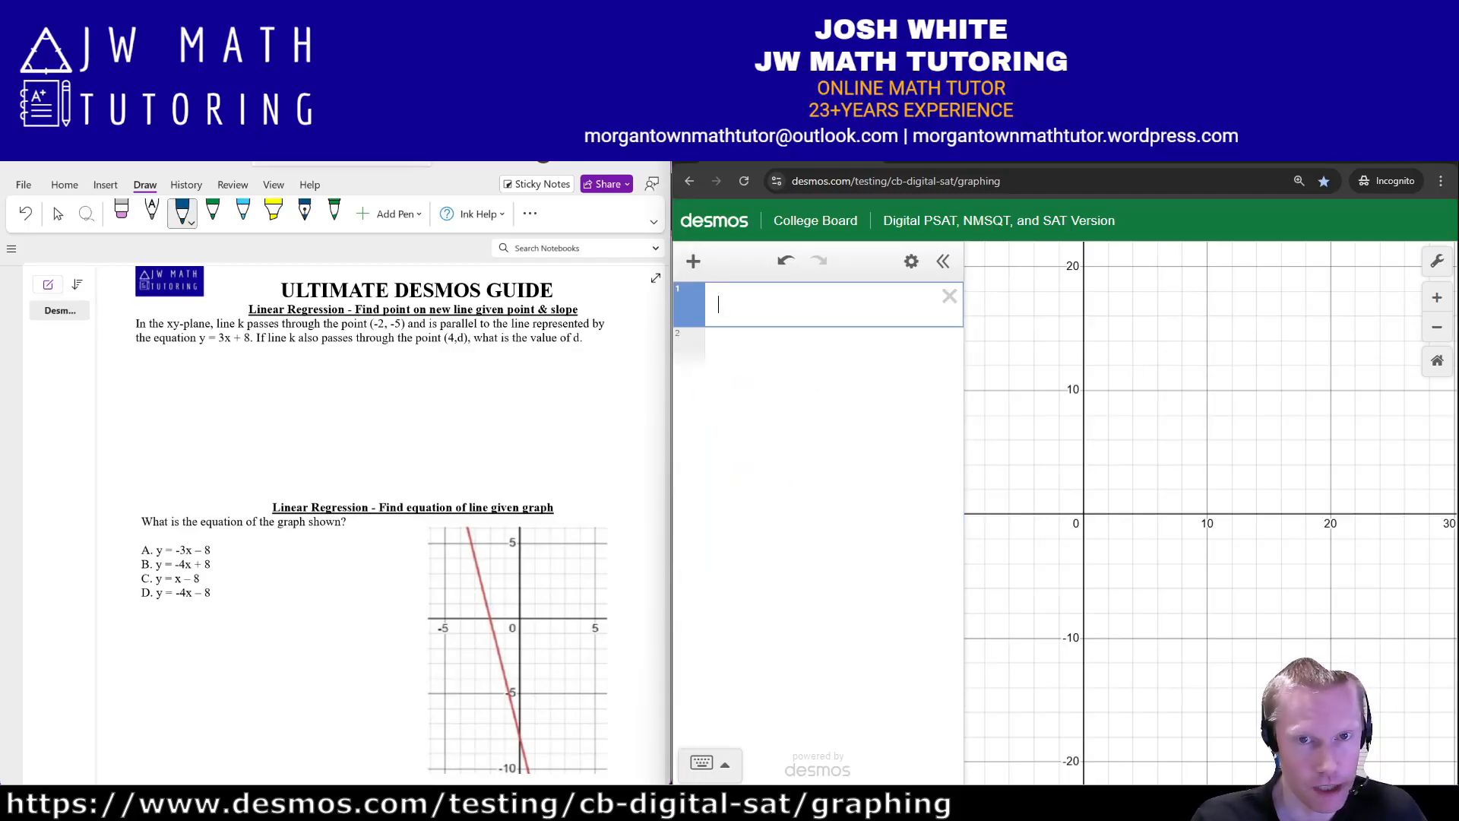
{"action": "left_click", "coordinate": [693, 261]}
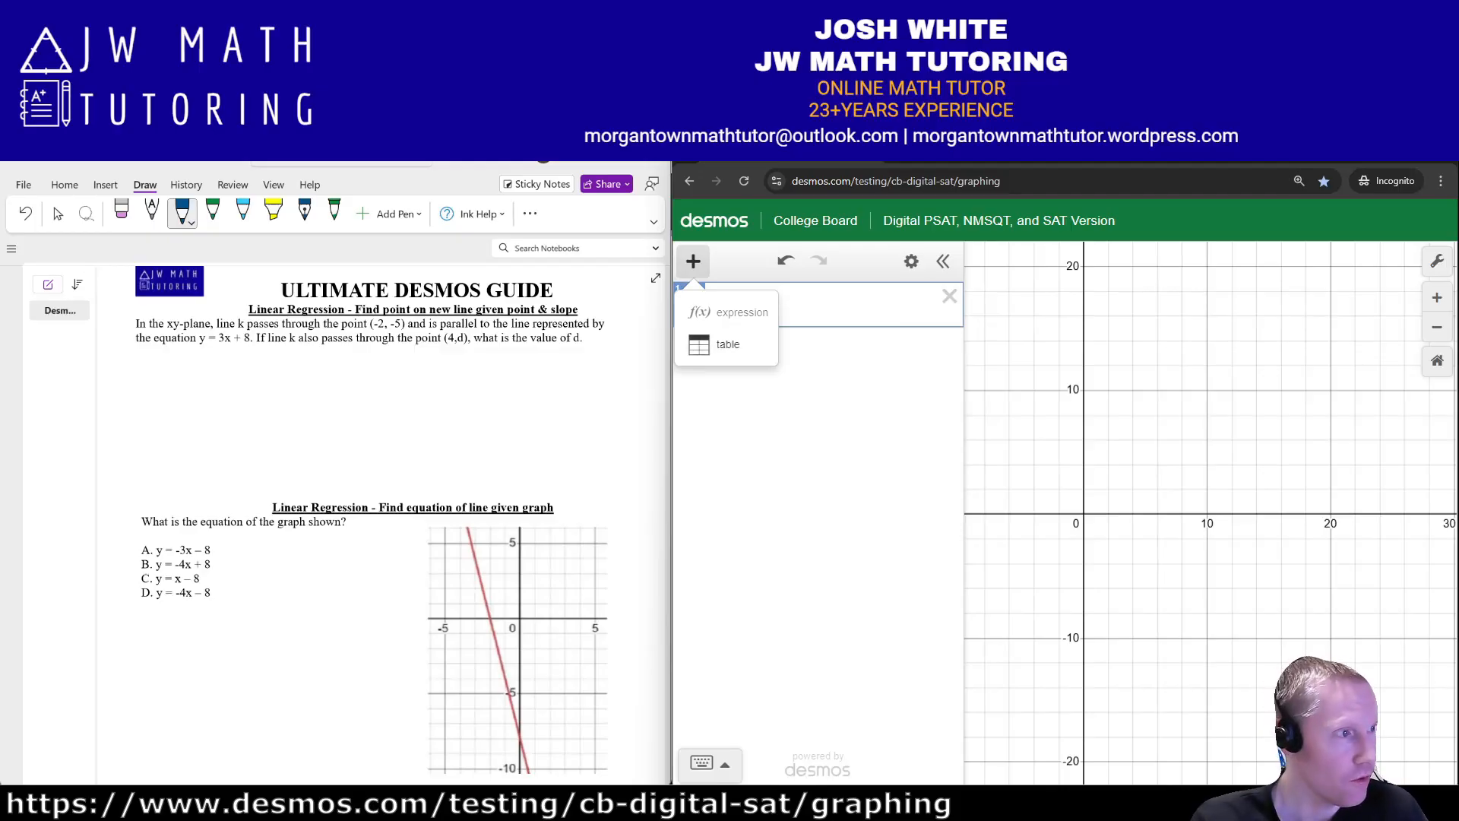
{"action": "left_click", "coordinate": [720, 344]}
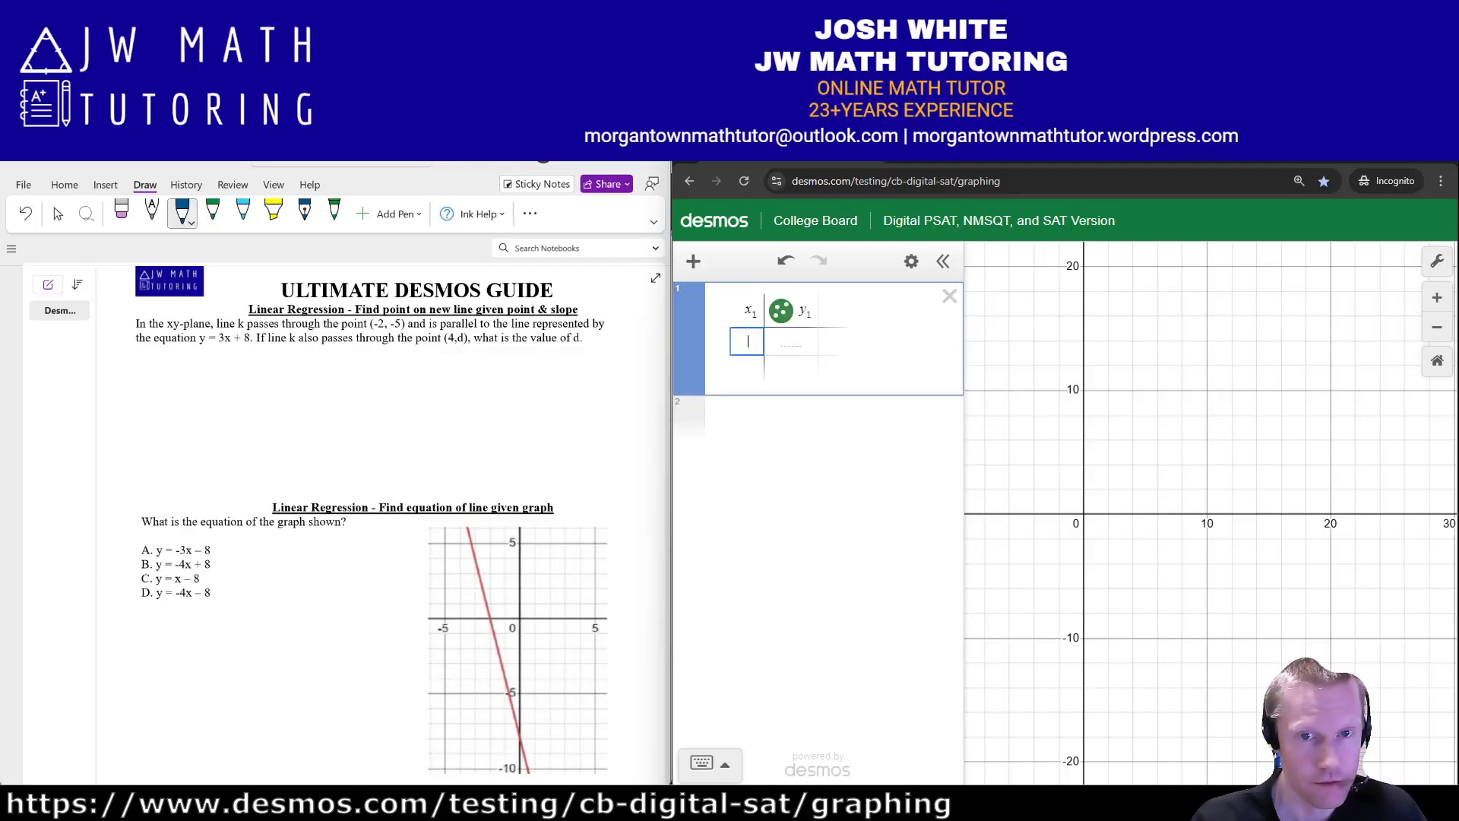
{"action": "type", "text": "-2"}
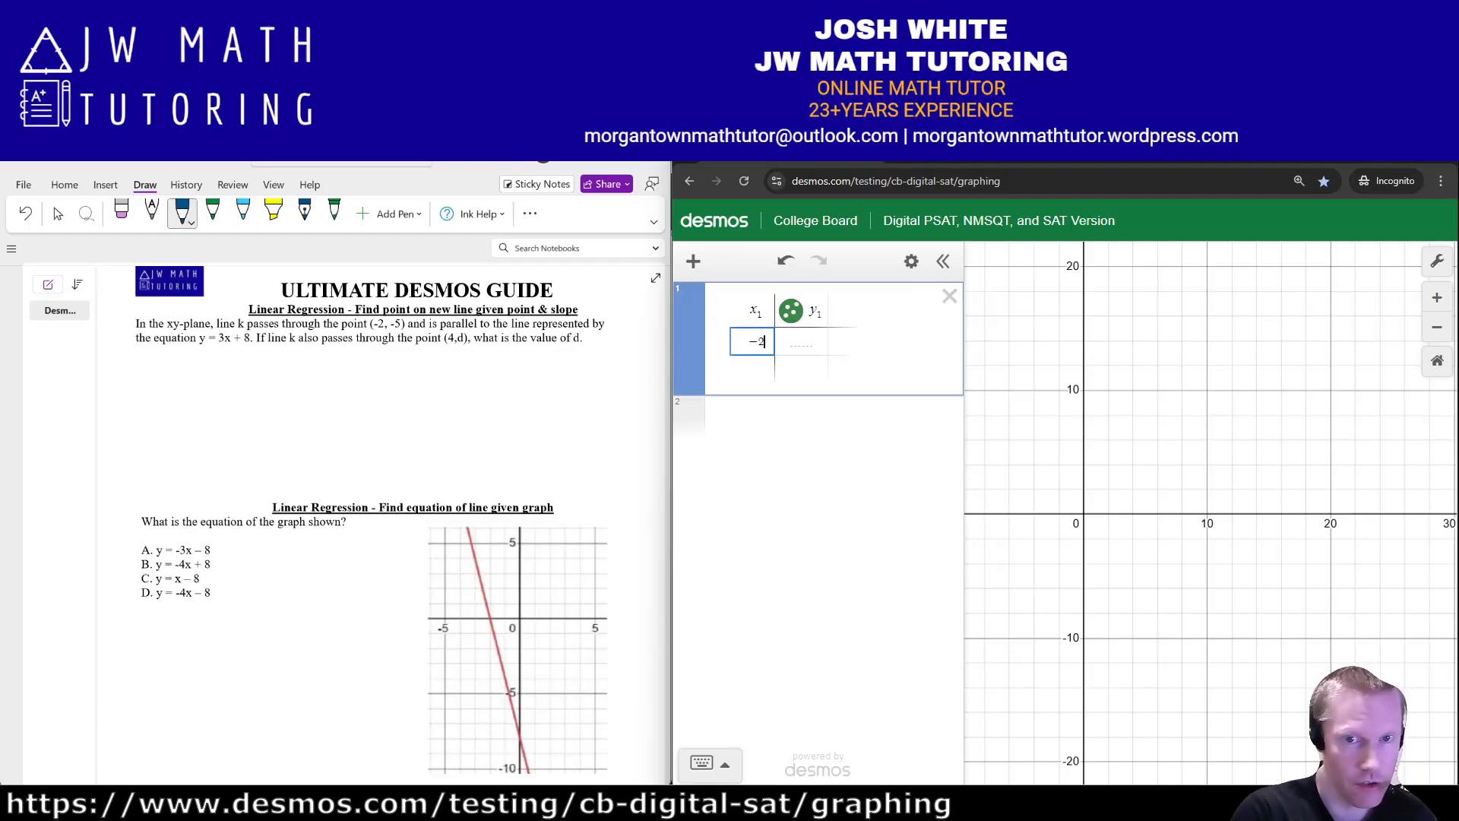
{"action": "key", "text": "Tab"}
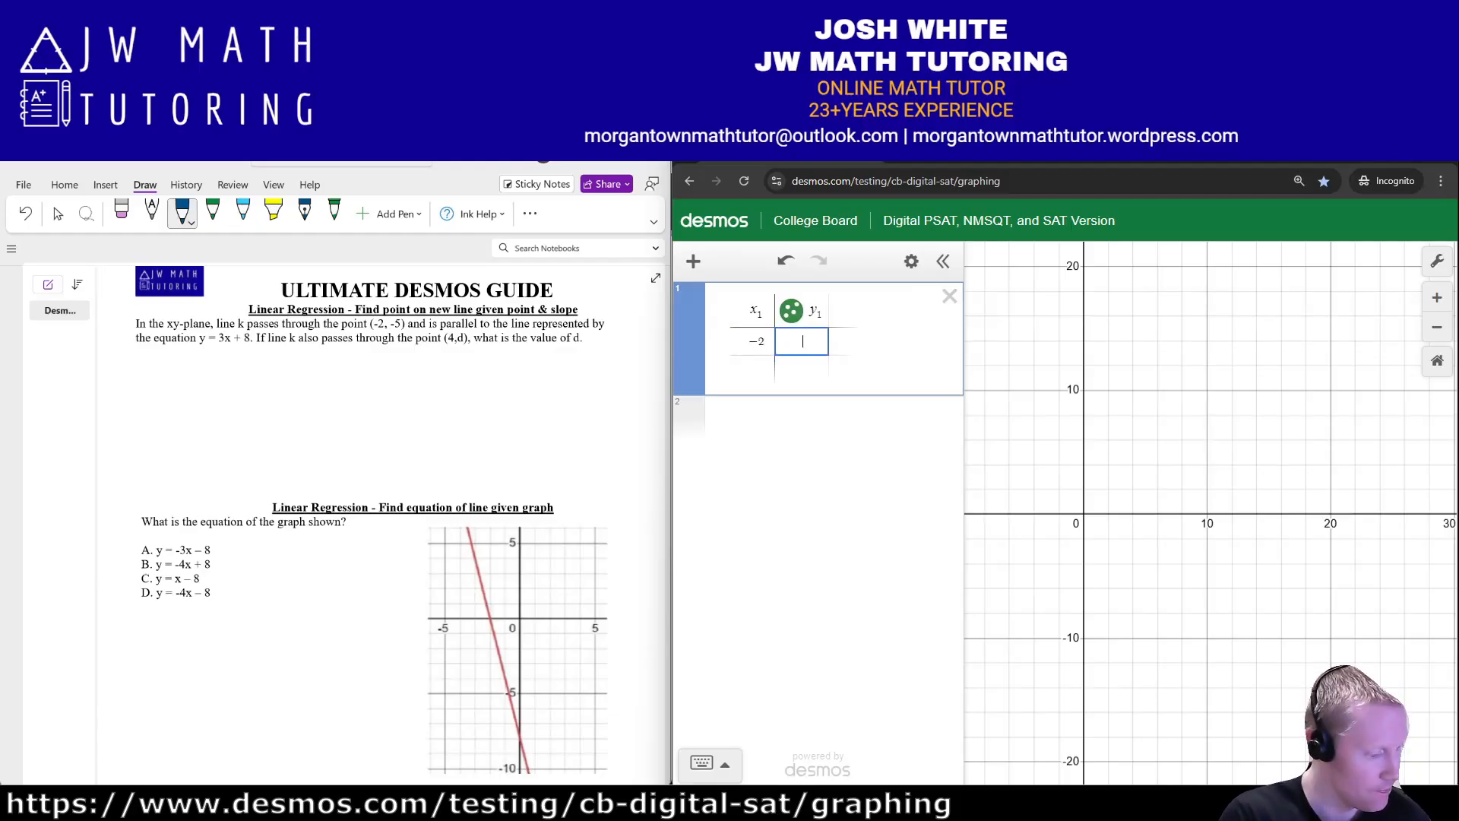
{"action": "type", "text": "-5"}
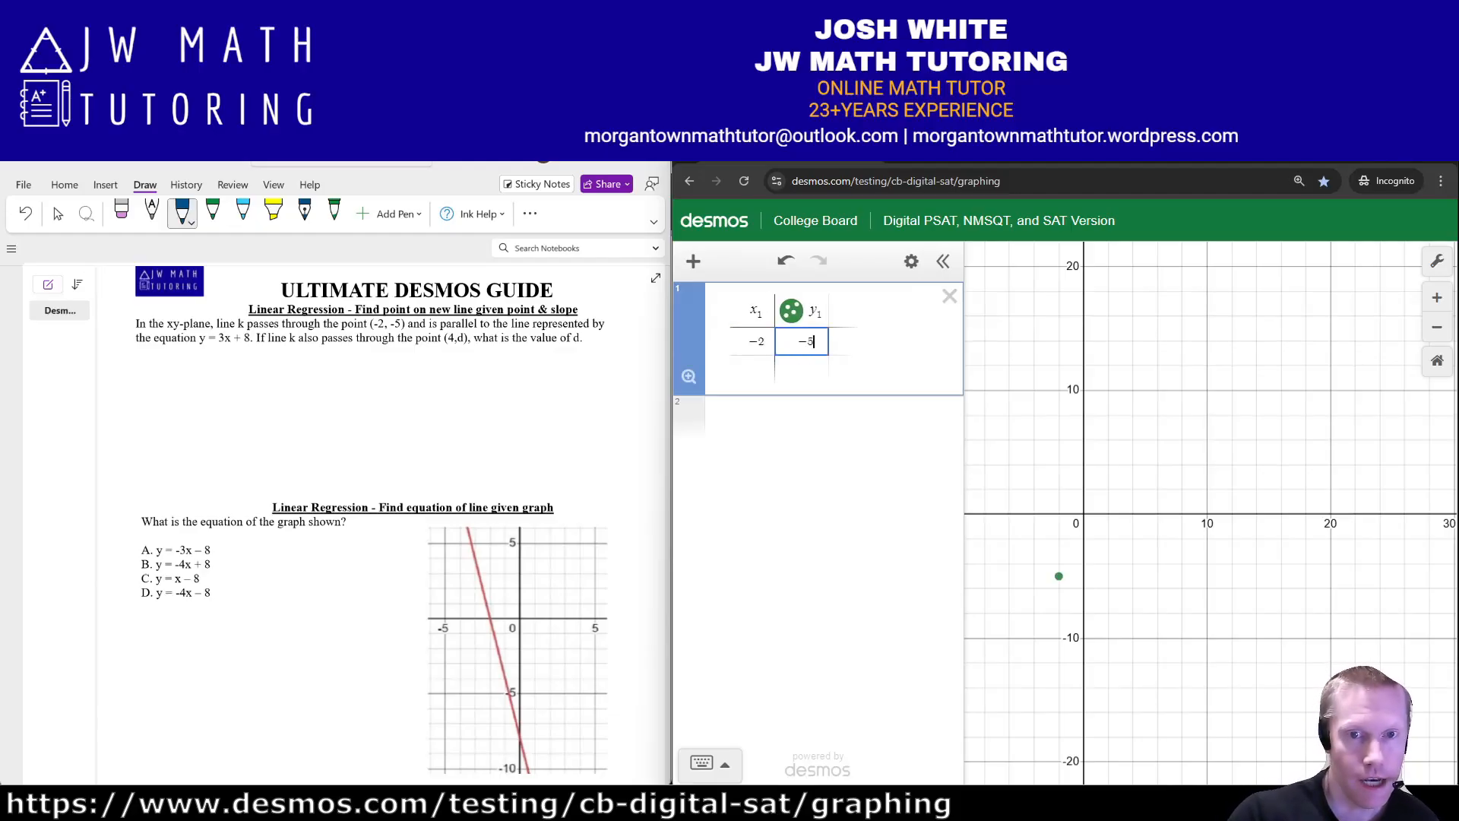
- Enter the regression y1 ~ 3x1 + b in Desmos, highlighting the slope 3 in the OneNote problem's equation in yellow
{"action": "left_click", "coordinate": [760, 418]}
{"action": "type", "text": "y1~"}
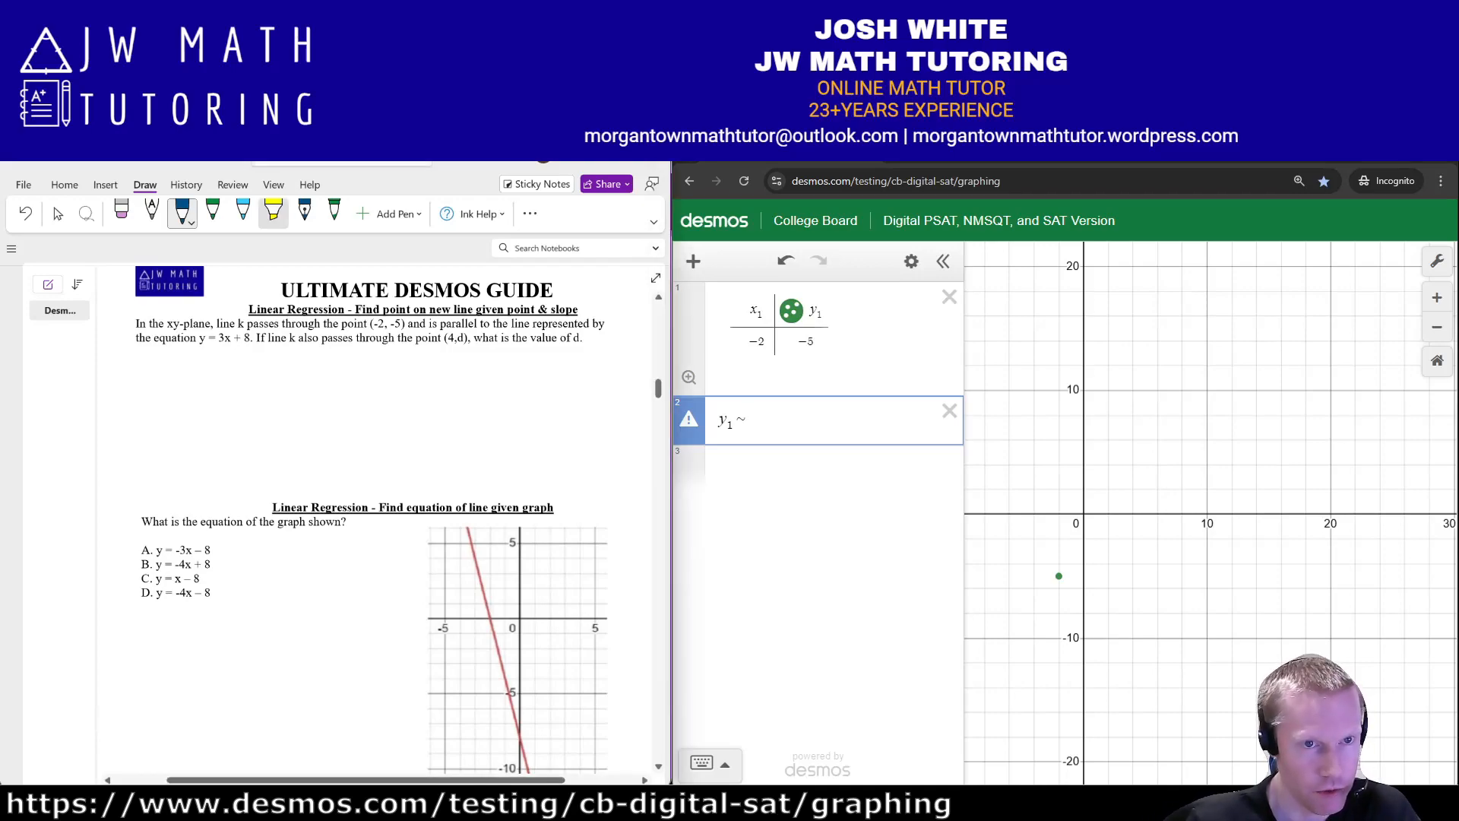
{"action": "left_click", "coordinate": [274, 213]}
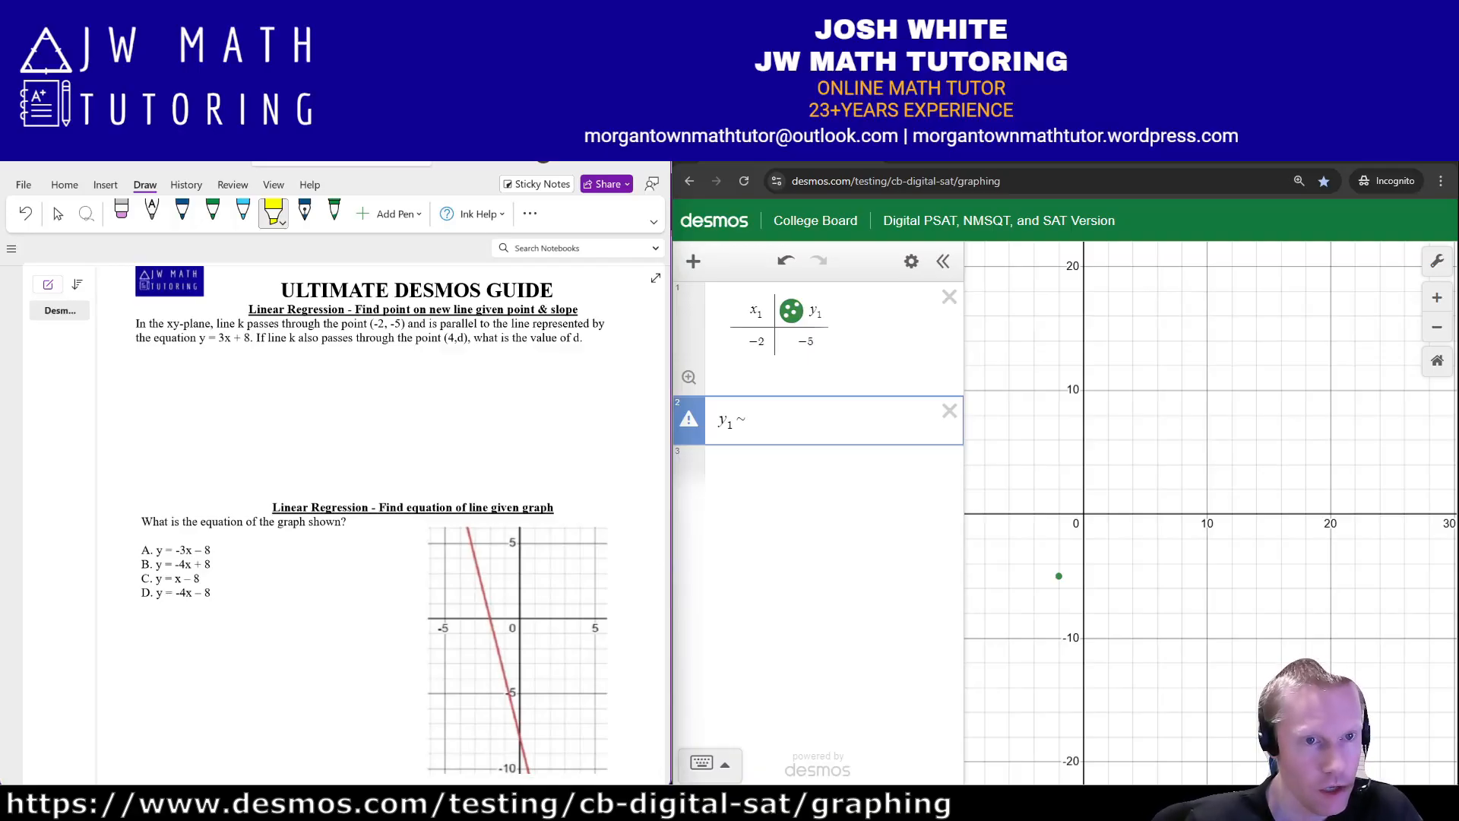
{"action": "left_click_drag", "start_coordinate": [225, 335], "coordinate": [219, 335]}
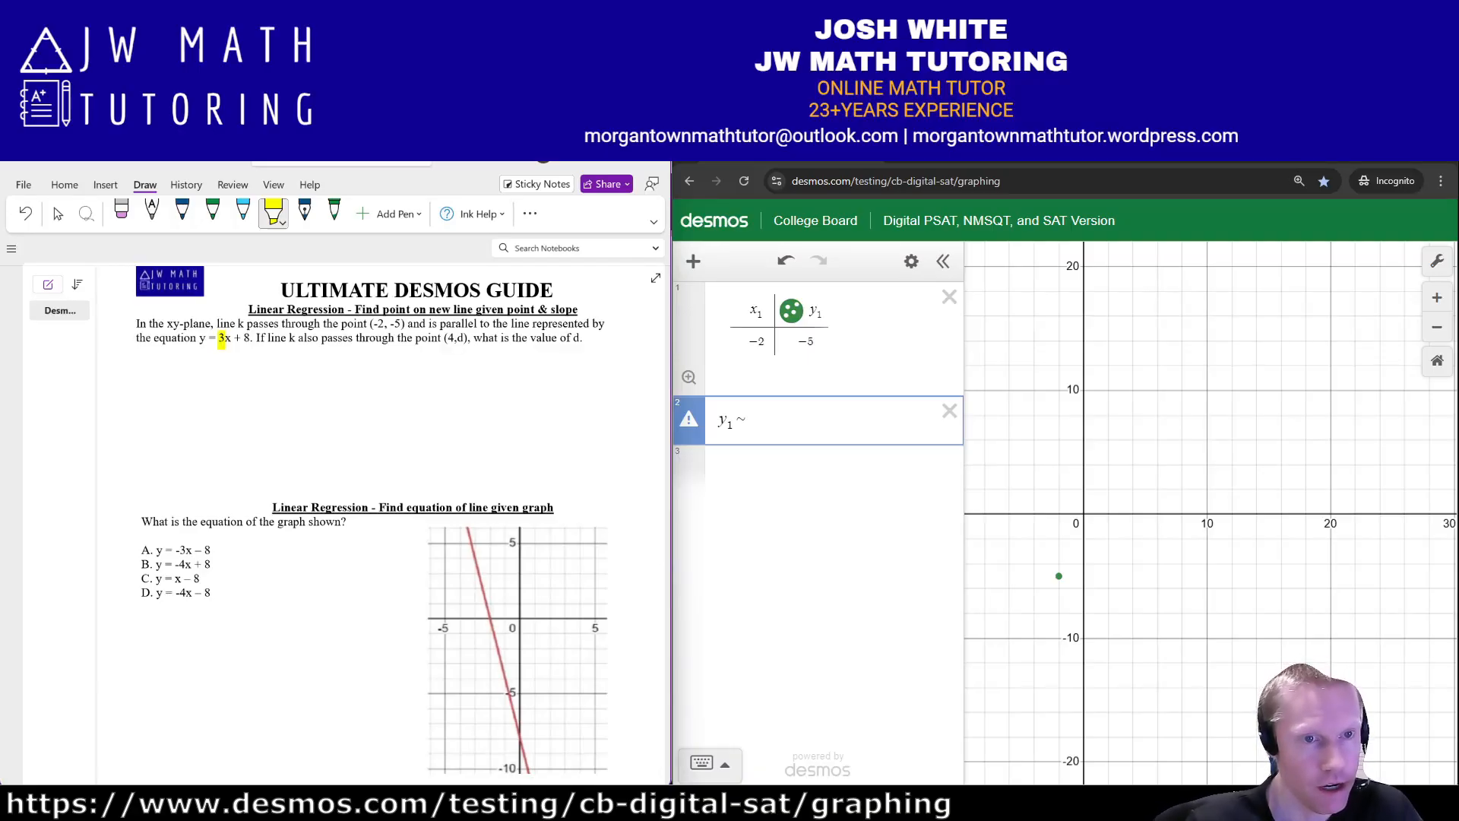
{"action": "left_click", "coordinate": [182, 212]}
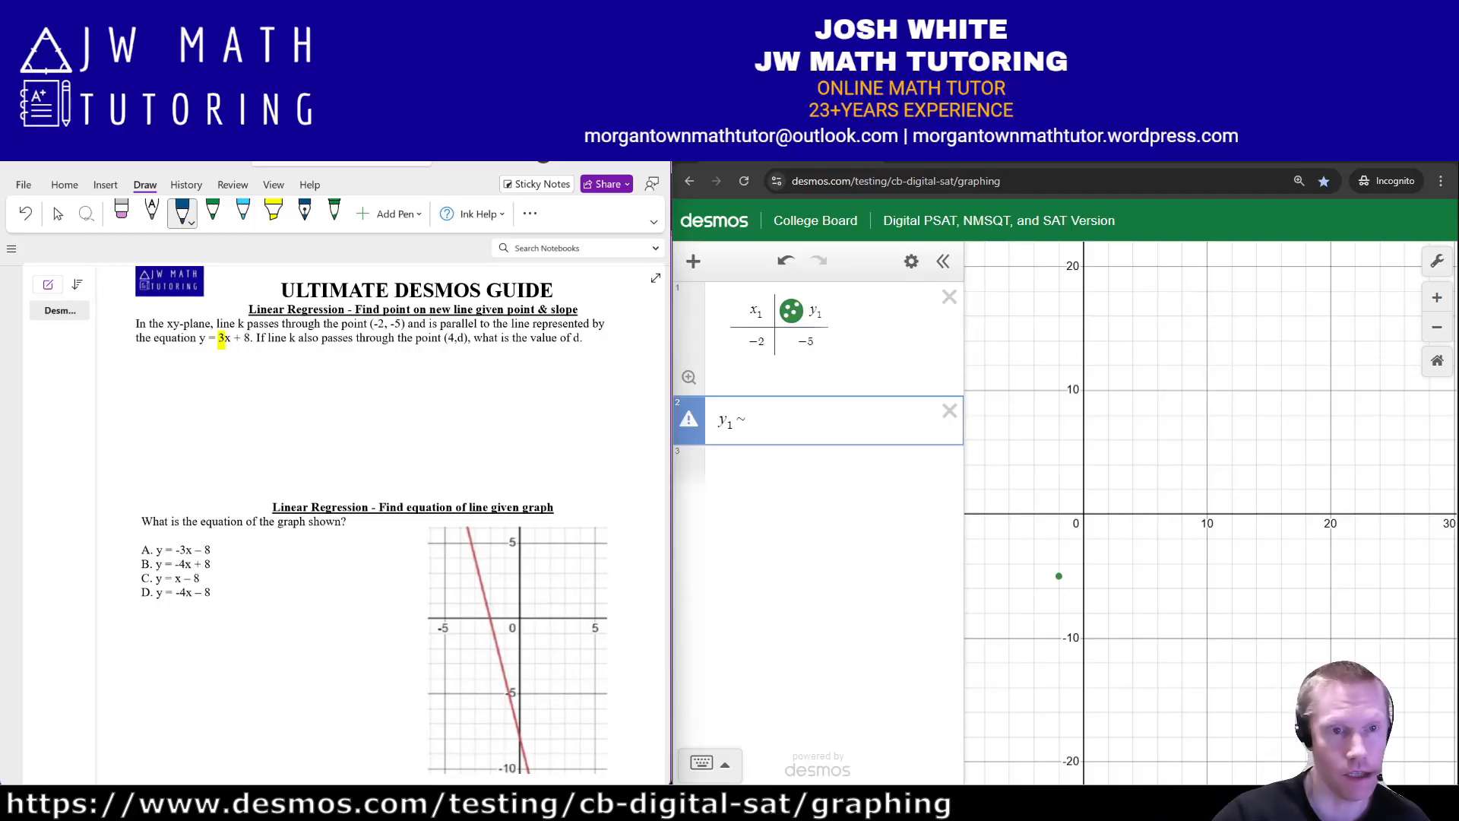
{"action": "type", "text": "3x_"}
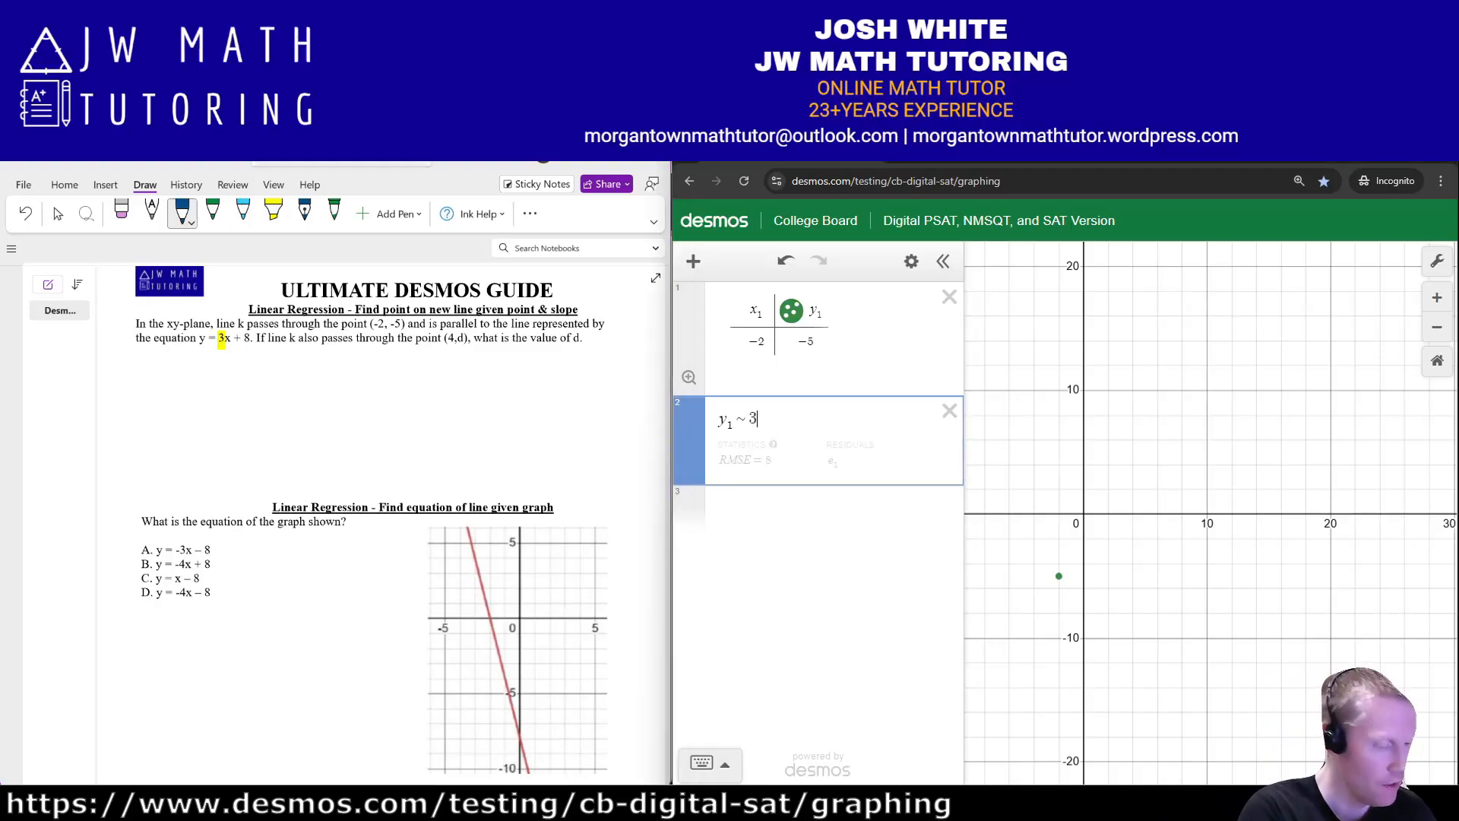
{"action": "type", "text": "1"}
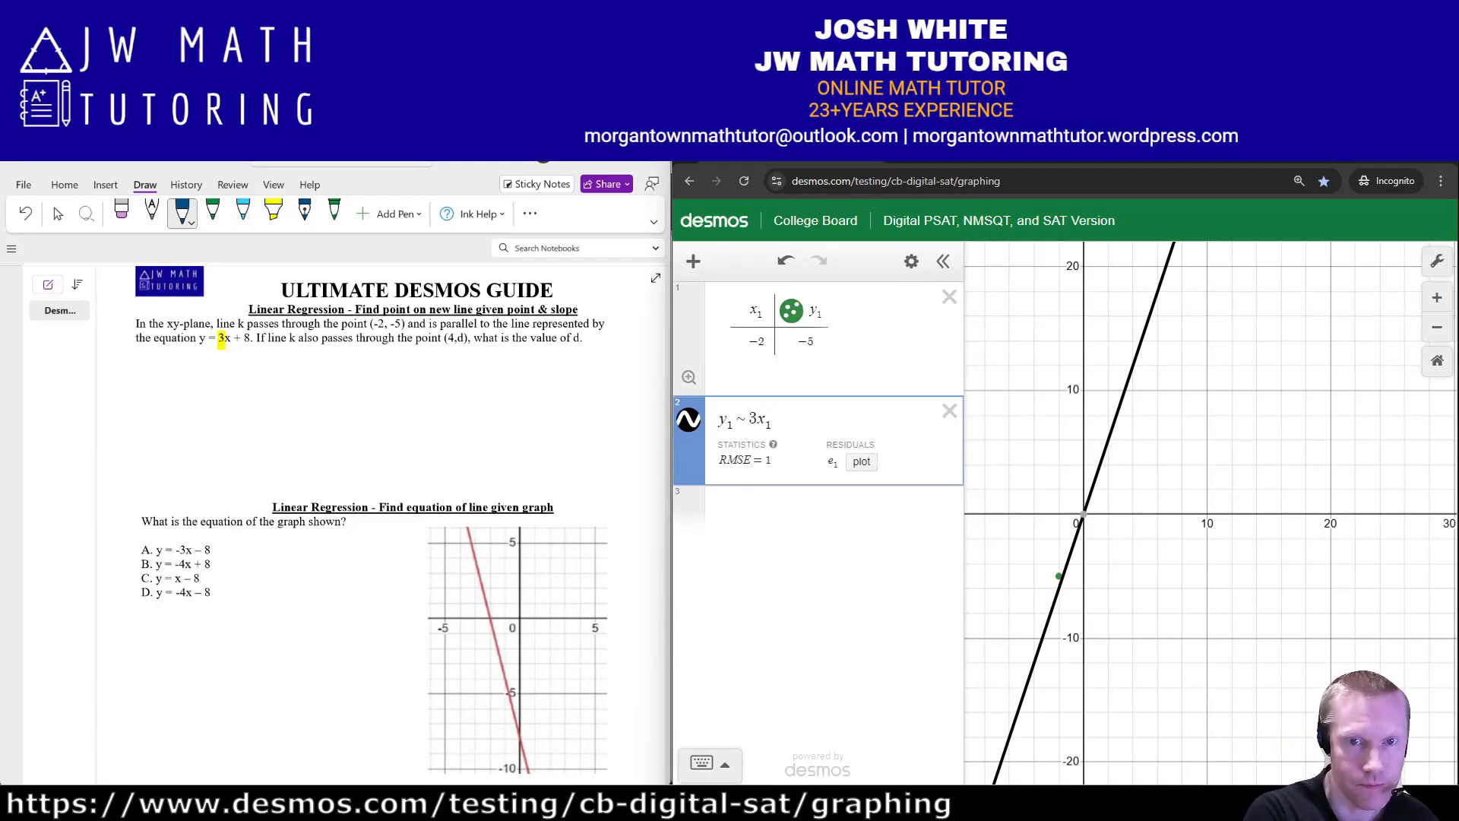
{"action": "type", "text": "+b"}
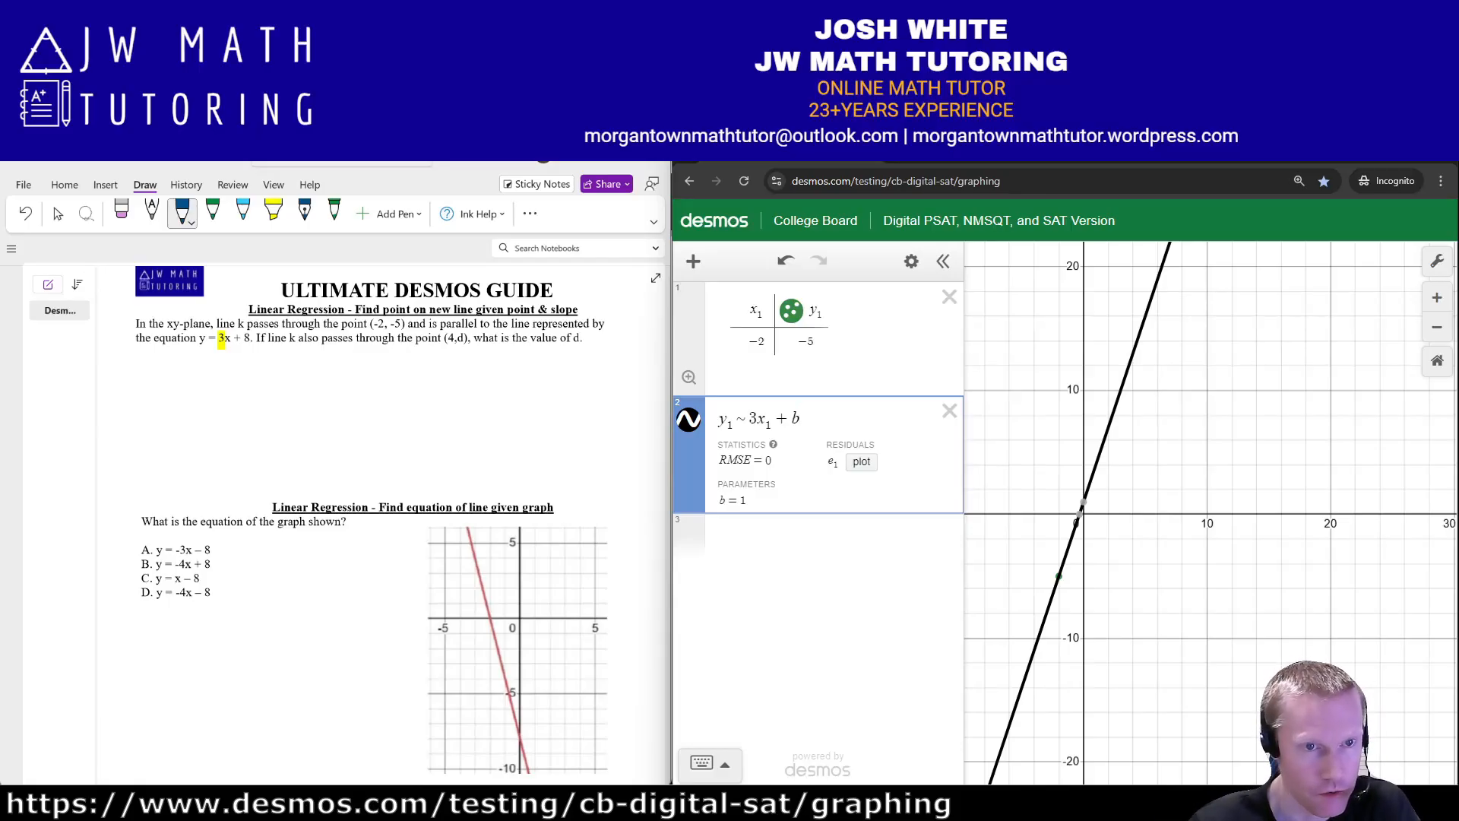
- Handwrite the line equation y = 3x + 1 beneath the parallel-line problem in OneNote
{"action": "mouse_move", "coordinate": [273, 357]}
{"action": "left_mouse_down"}
{"action": "mouse_move", "coordinate": [260, 375]}
{"action": "mouse_move", "coordinate": [297, 359]}
{"action": "left_mouse_up"}
{"action": "left_click_drag", "start_coordinate": [282, 366], "coordinate": [303, 364]}
{"action": "mouse_move", "coordinate": [310, 354]}
{"action": "left_mouse_down"}
{"action": "mouse_move", "coordinate": [326, 354]}
{"action": "mouse_move", "coordinate": [310, 368]}
{"action": "left_mouse_up"}
{"action": "left_click_drag", "start_coordinate": [337, 361], "coordinate": [359, 370]}
{"action": "mouse_move", "coordinate": [354, 359]}
{"action": "left_mouse_down"}
{"action": "mouse_move", "coordinate": [338, 373]}
{"action": "mouse_move", "coordinate": [378, 364]}
{"action": "left_mouse_up"}
{"action": "mouse_move", "coordinate": [371, 356]}
{"action": "left_mouse_down"}
{"action": "mouse_move", "coordinate": [372, 372]}
{"action": "mouse_move", "coordinate": [399, 371]}
{"action": "mouse_move", "coordinate": [307, 369]}
{"action": "left_mouse_up"}
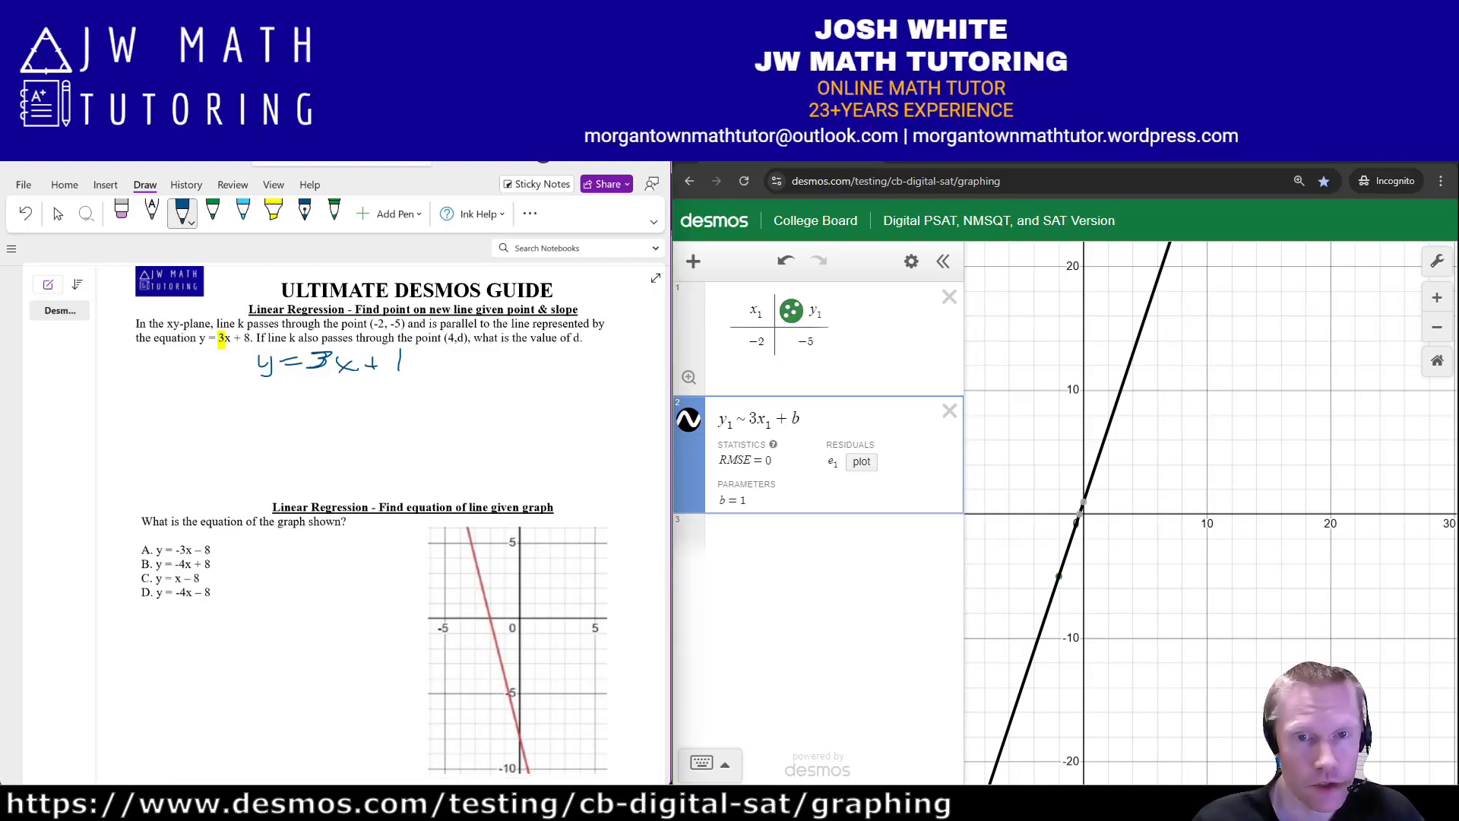
- Evaluate 3(4)+1 in Desmos and handwrite 13 in a box as the answer in OneNote
{"action": "left_click", "coordinate": [820, 536]}
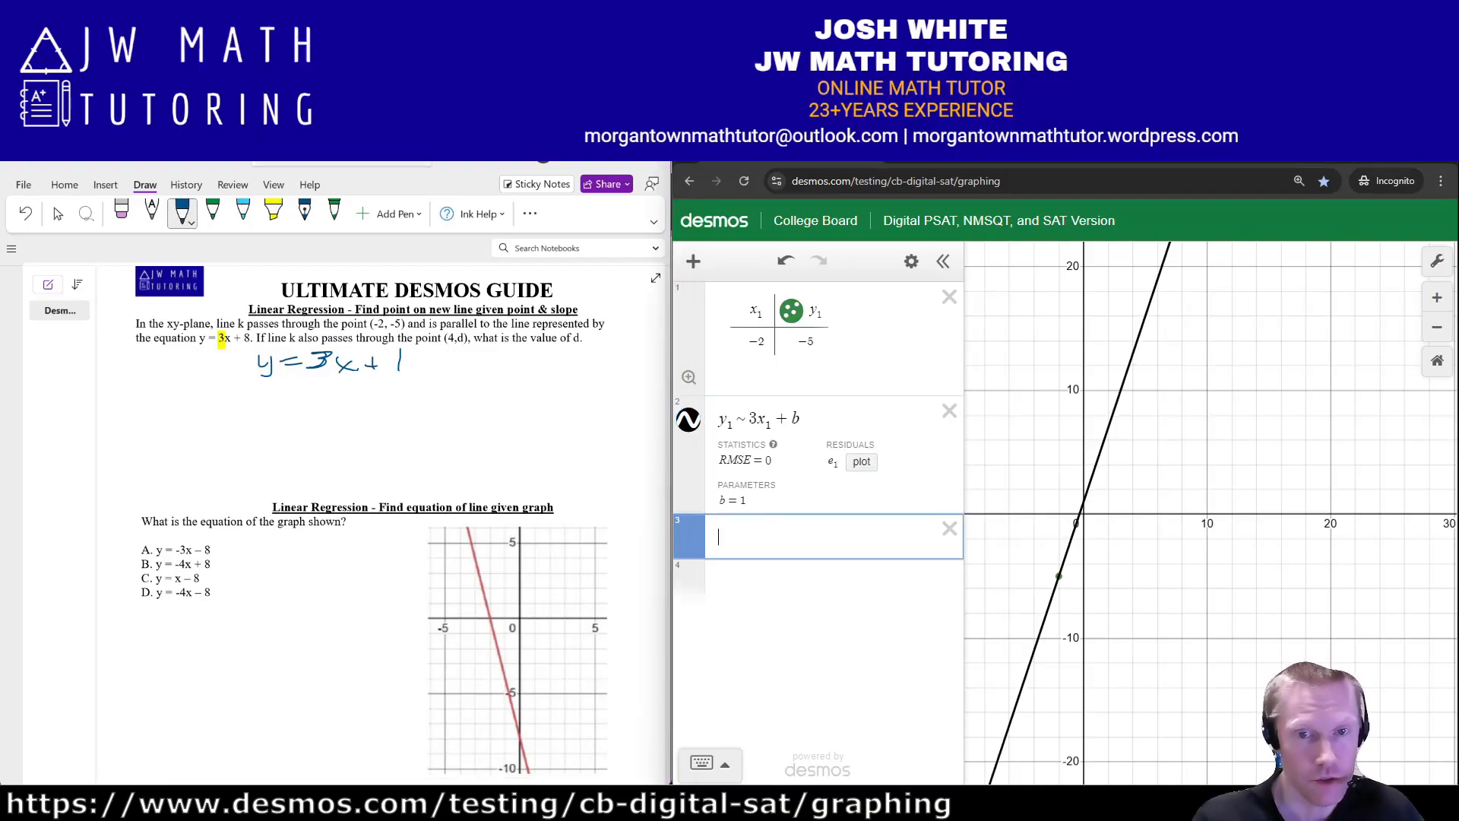
{"action": "type", "text": "3(4)+1"}
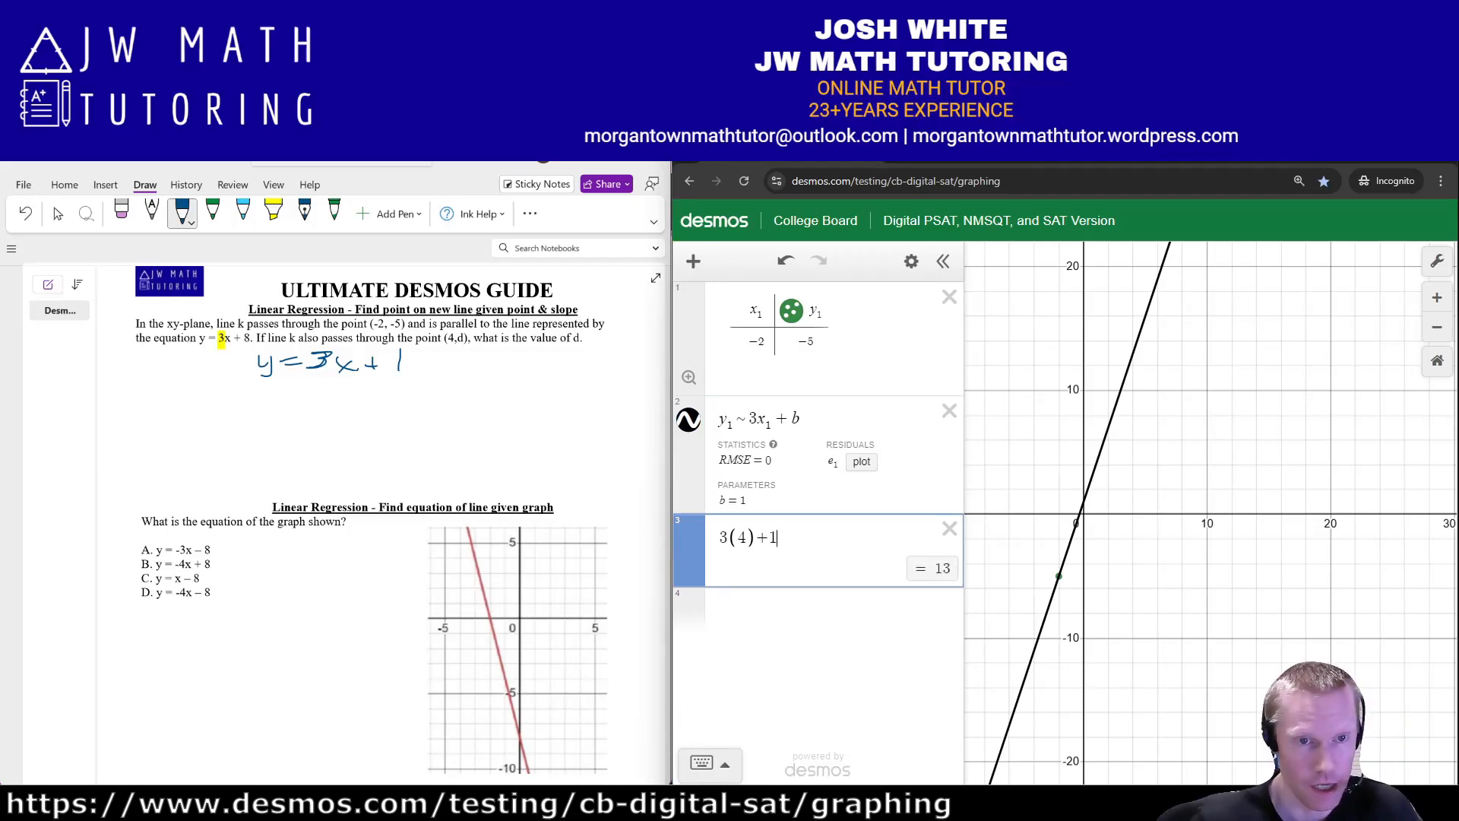
{"action": "left_click_drag", "start_coordinate": [315, 402], "coordinate": [316, 431]}
{"action": "mouse_move", "coordinate": [328, 405]}
{"action": "left_mouse_down"}
{"action": "mouse_move", "coordinate": [349, 403]}
{"action": "mouse_move", "coordinate": [331, 425]}
{"action": "mouse_move", "coordinate": [351, 437]}
{"action": "mouse_move", "coordinate": [292, 443]}
{"action": "left_mouse_up"}
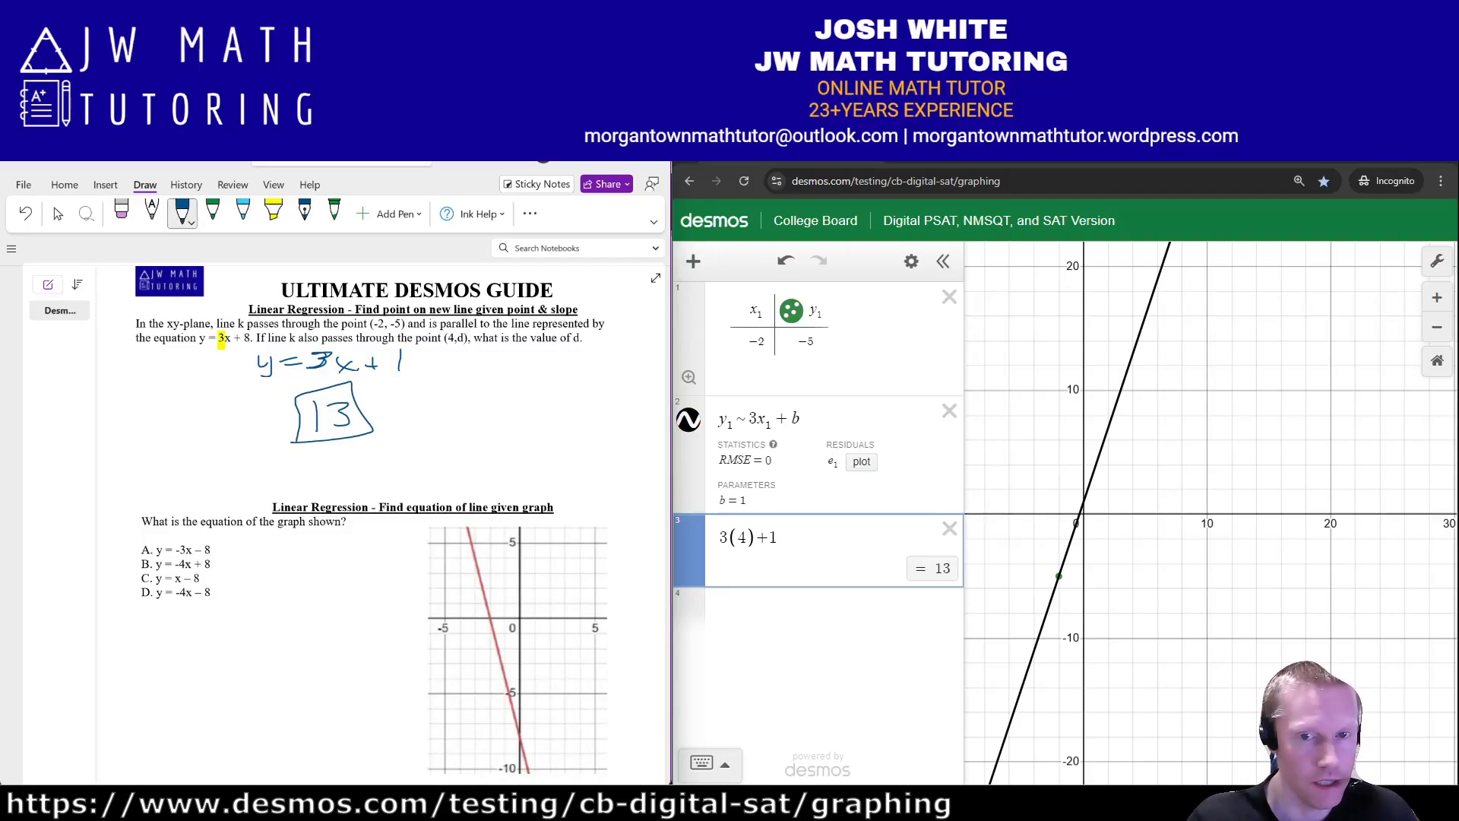
- Replace the 3(4)+1 calculation with the line x = 4 and show the coordinates where it crosses the regression line
{"action": "left_click", "coordinate": [949, 528]}
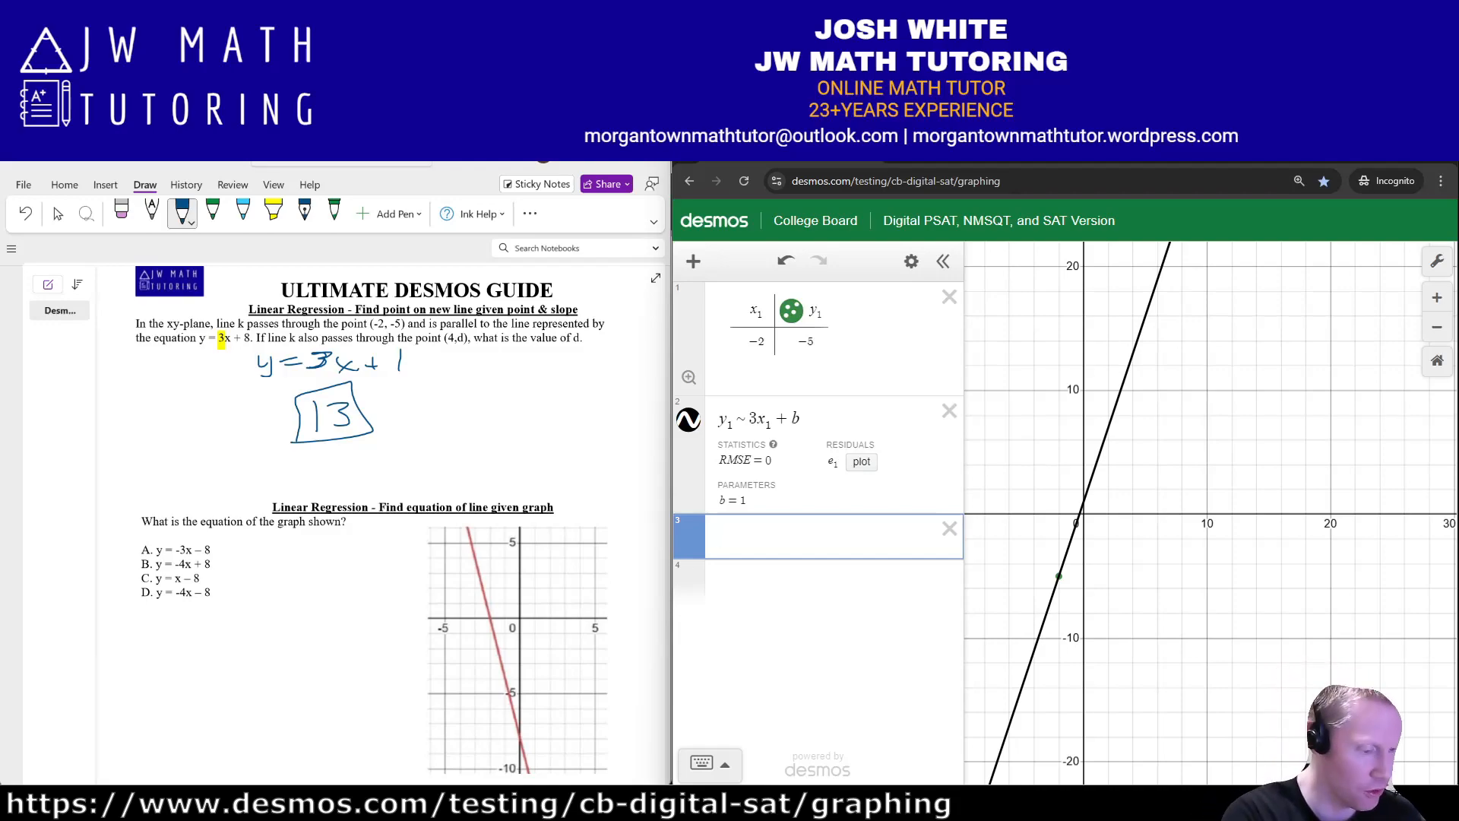
{"action": "type", "text": "x=4"}
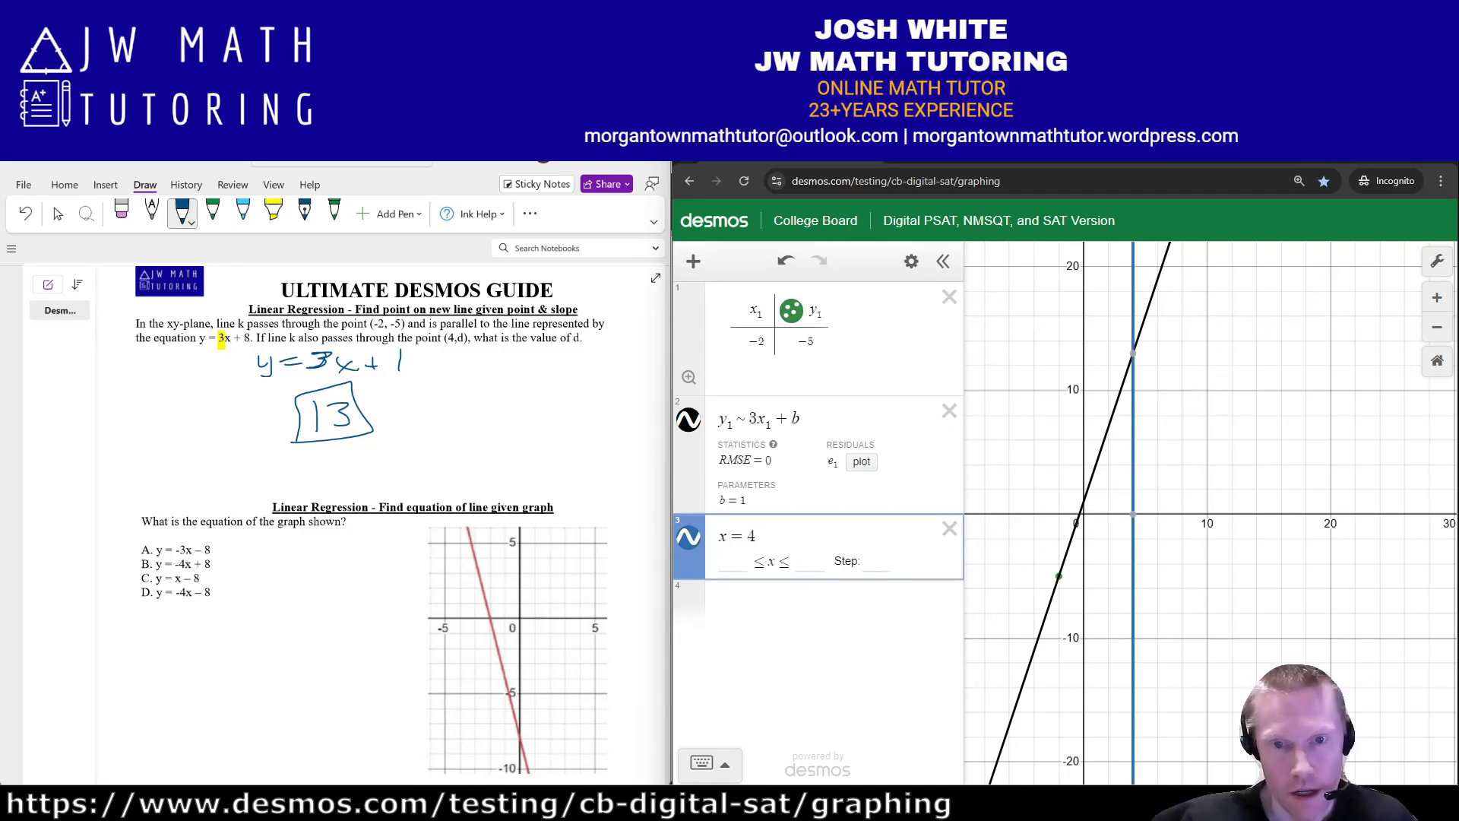
{"action": "left_click", "coordinate": [1133, 353]}
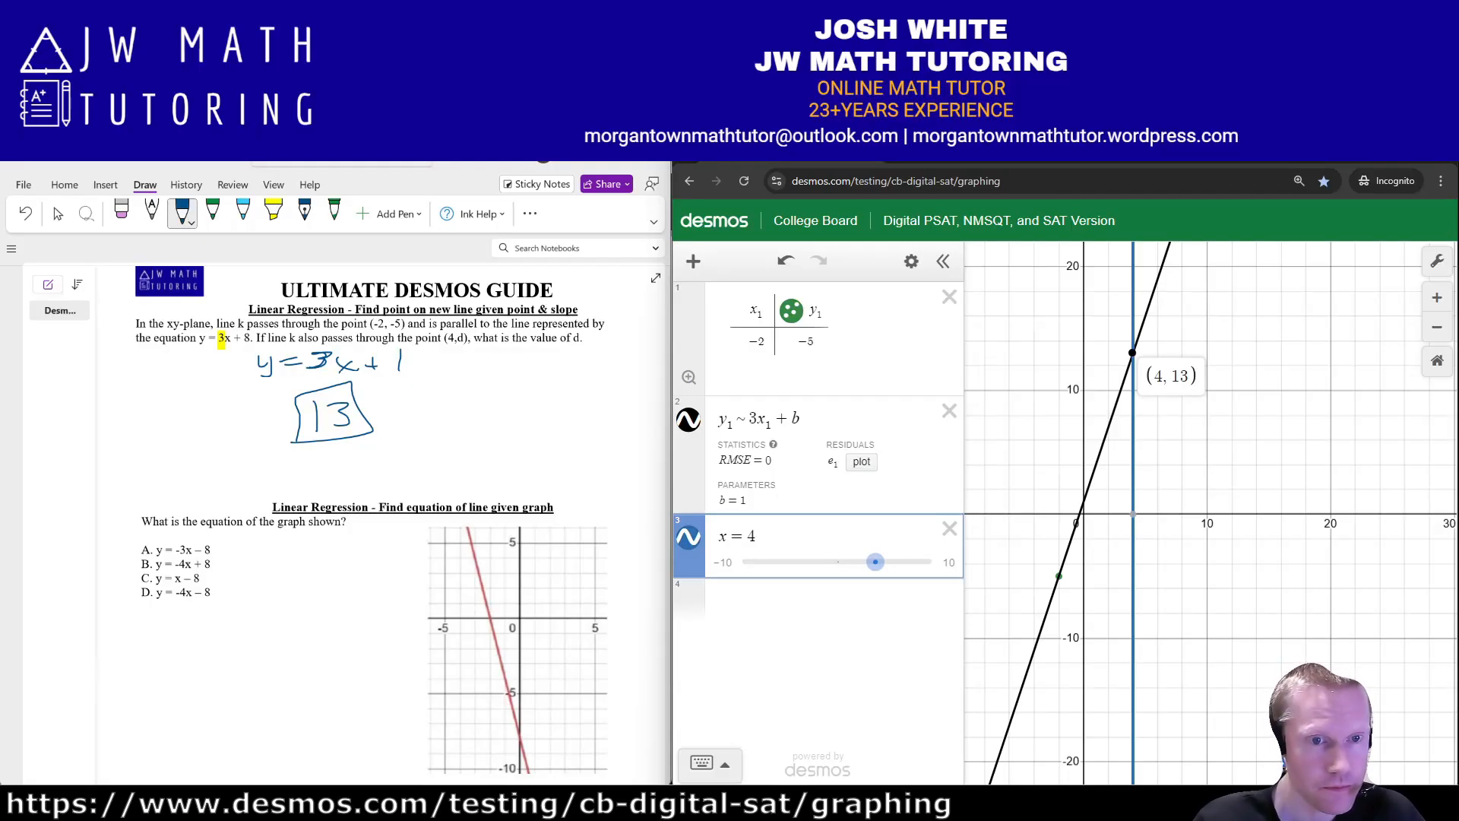
- Move on to the equation-from-graph problem in OneNote and delete the x = 4 expression from Desmos
{"action": "scroll", "coordinate": [380, 517], "scroll_direction": "down", "scroll_amount": 3}
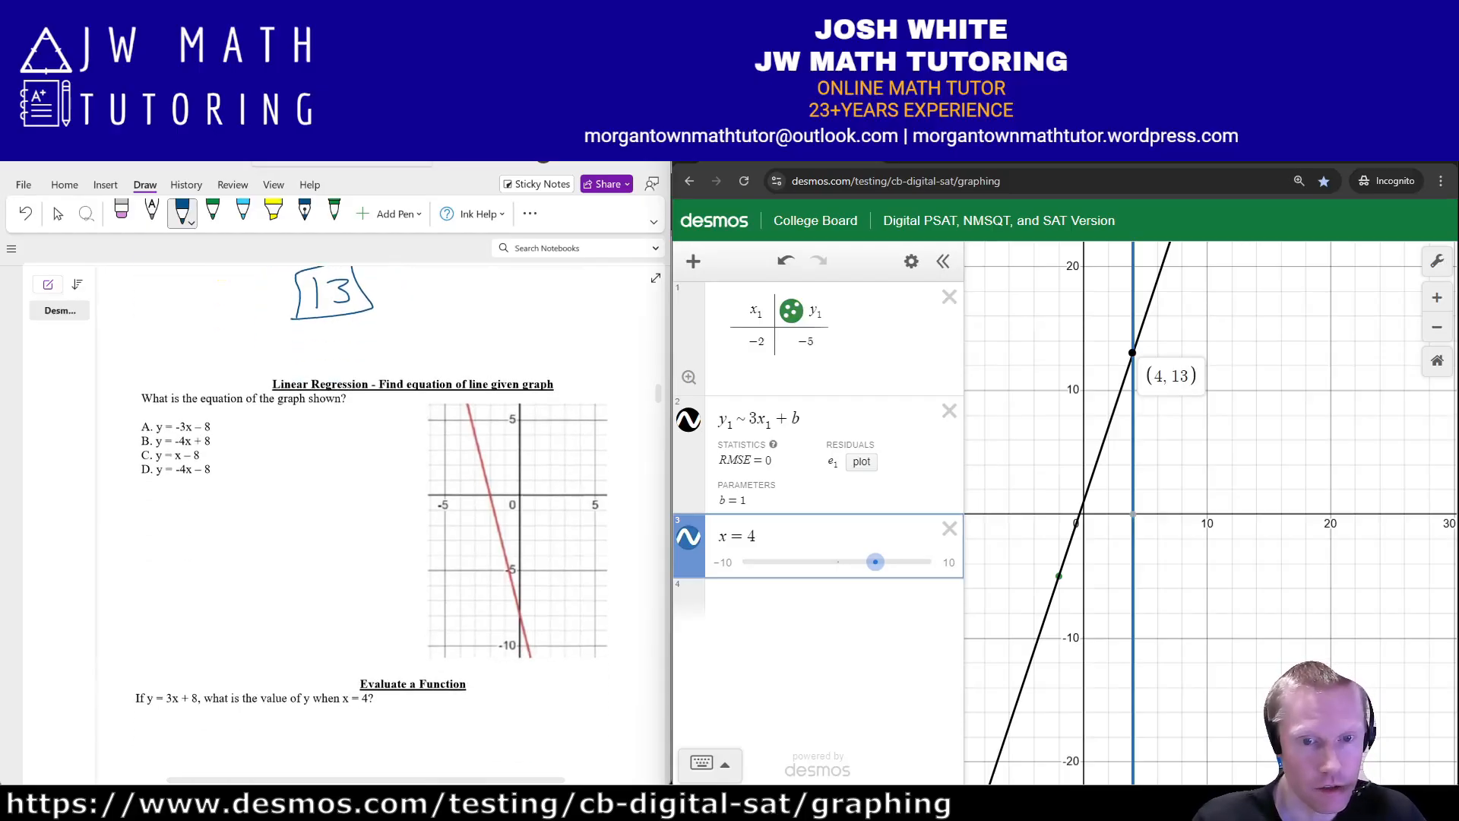
{"action": "scroll", "coordinate": [380, 517], "scroll_direction": "down", "scroll_amount": 2}
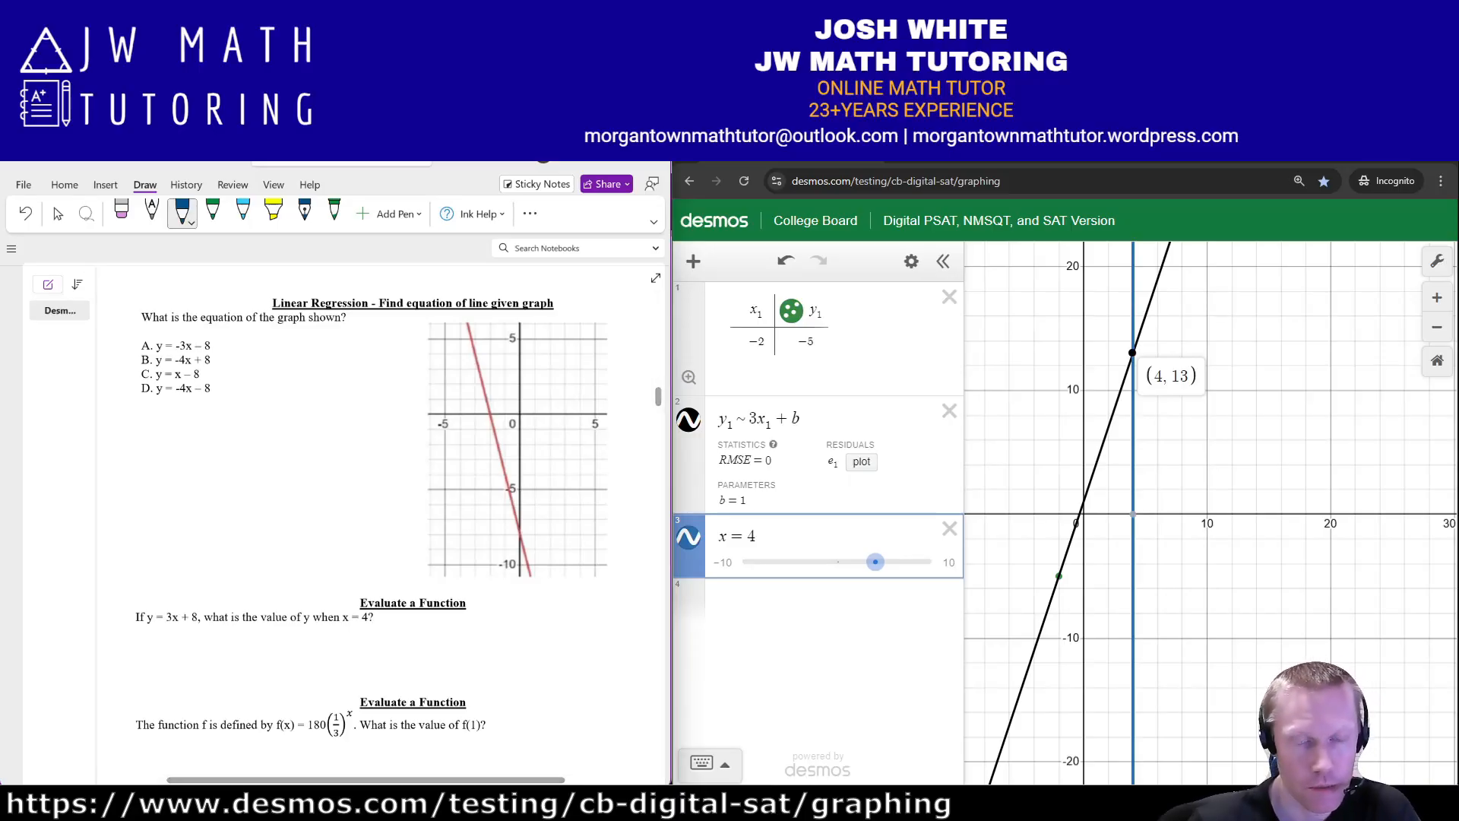
{"action": "left_click", "coordinate": [950, 529]}
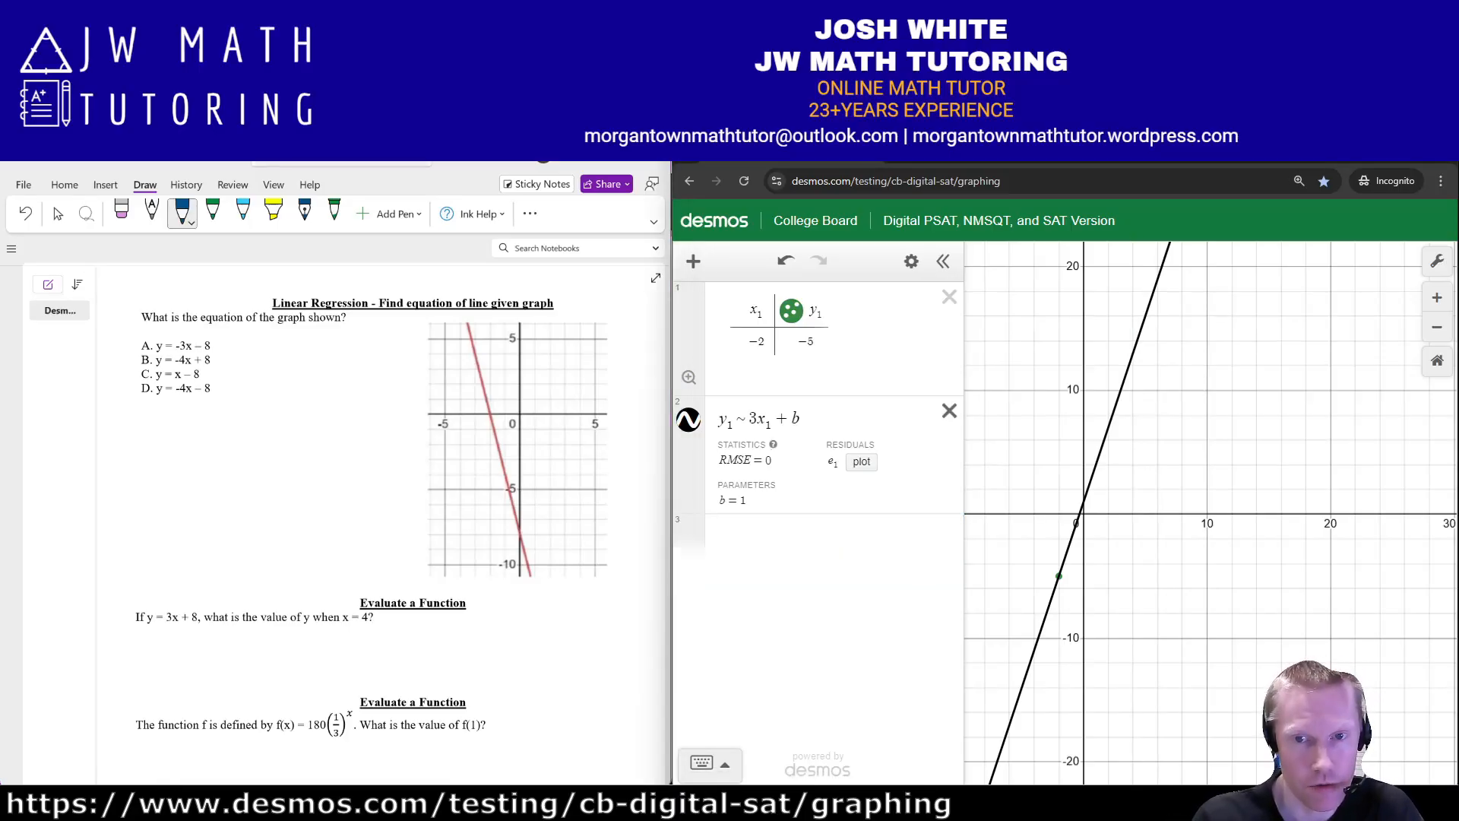
- Delete the previous regression and its data table from Desmos, and add a new empty table
{"action": "left_click", "coordinate": [949, 411]}
{"action": "left_click", "coordinate": [949, 297]}
{"action": "left_click", "coordinate": [693, 261]}
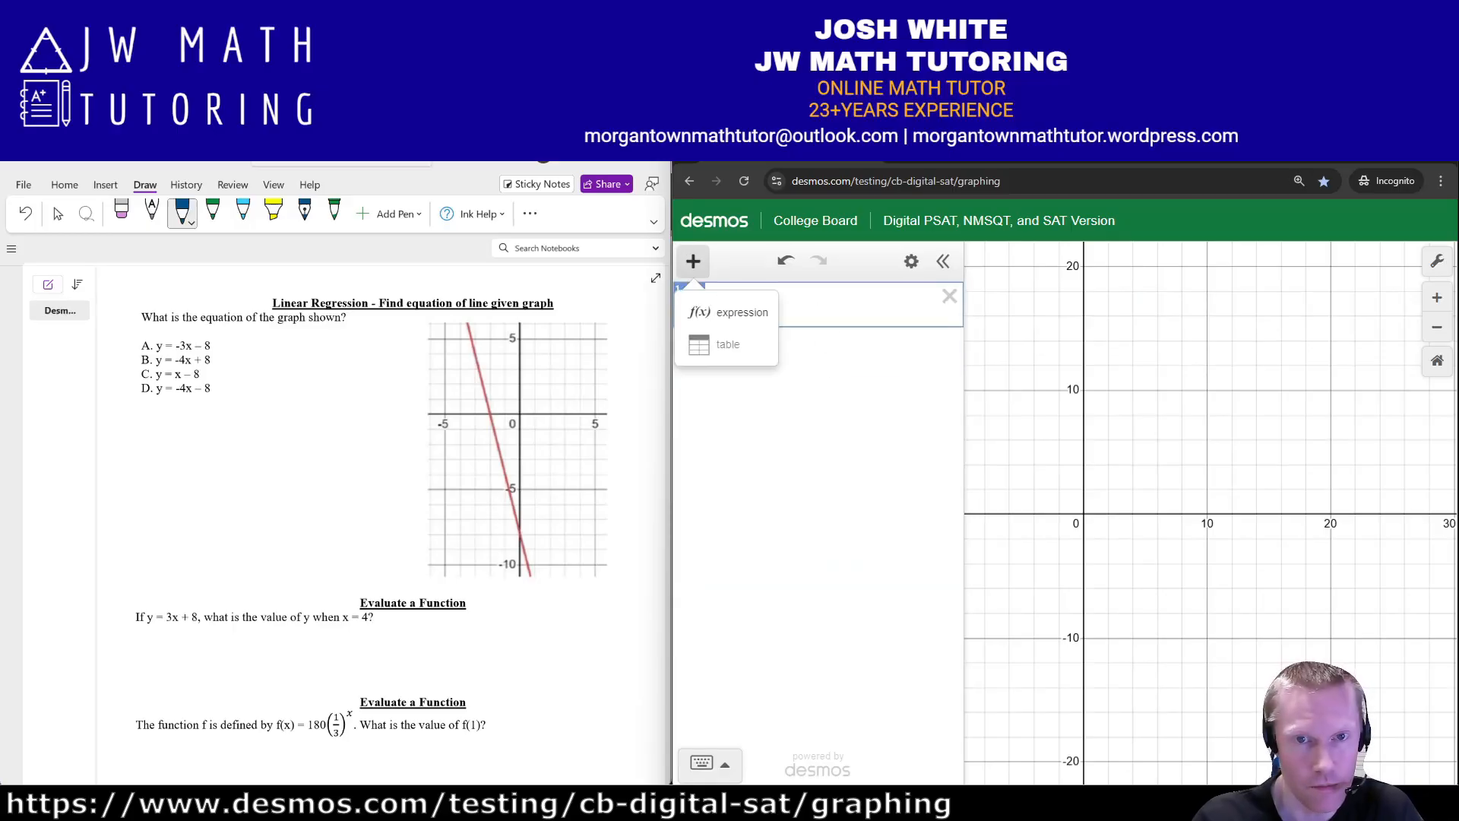
{"action": "left_click", "coordinate": [718, 339]}
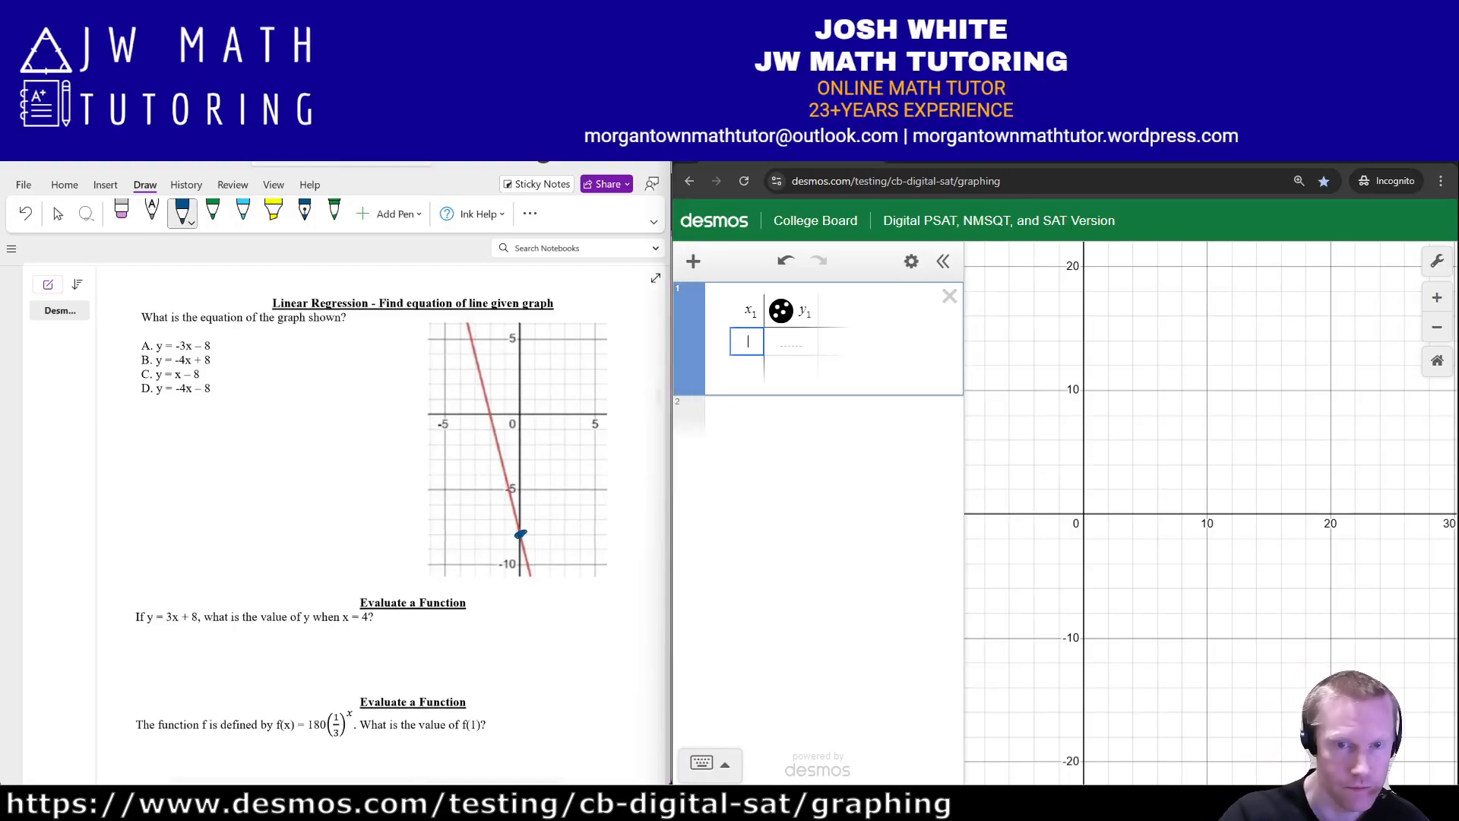
- Enter the graph's points (0, -8) and (-2, 0) in the table
{"action": "type", "text": "0"}
{"action": "key", "text": "Tab"}
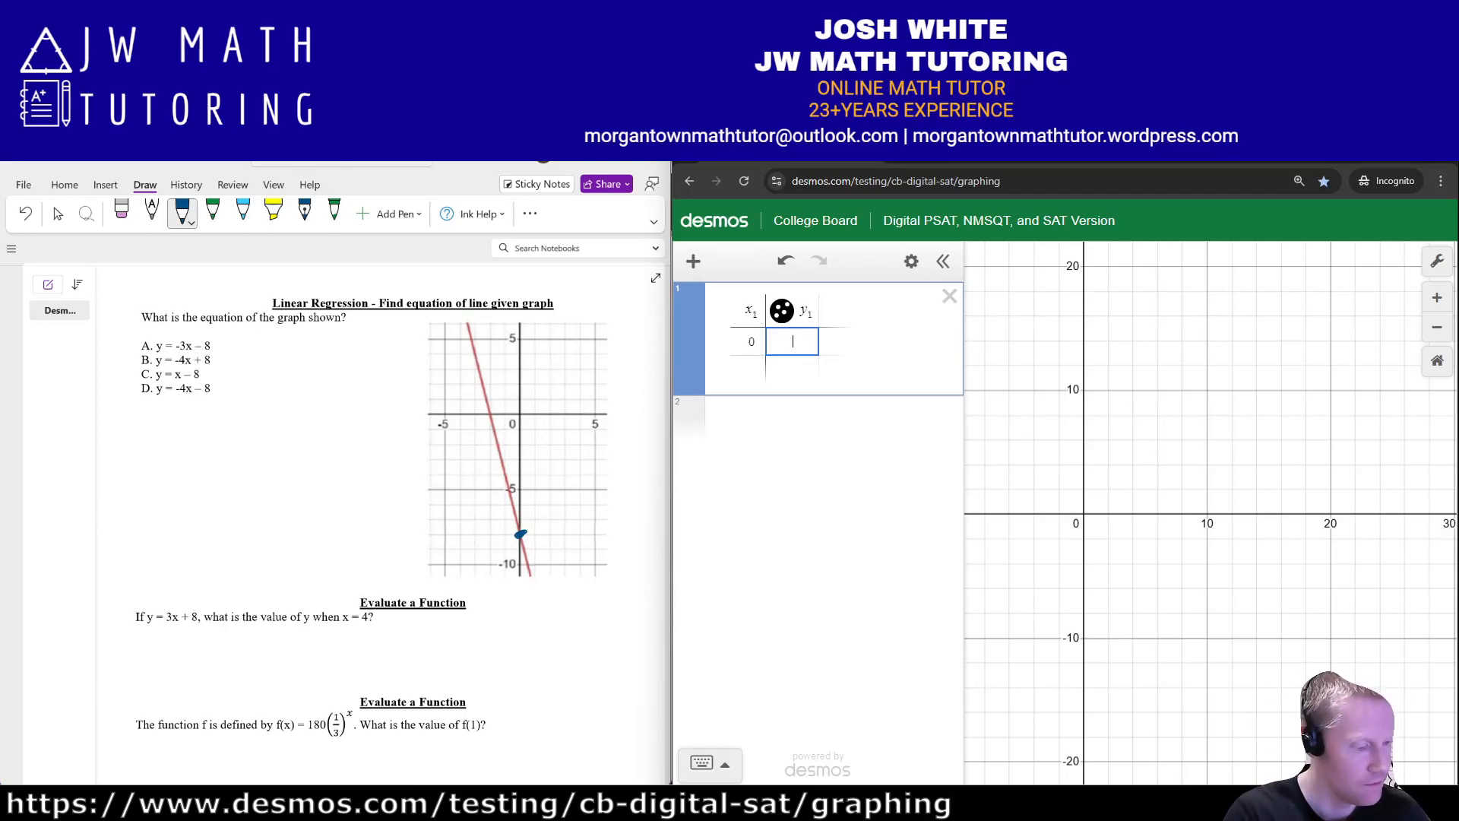
{"action": "type", "text": "-8"}
{"action": "key", "text": "Return"}
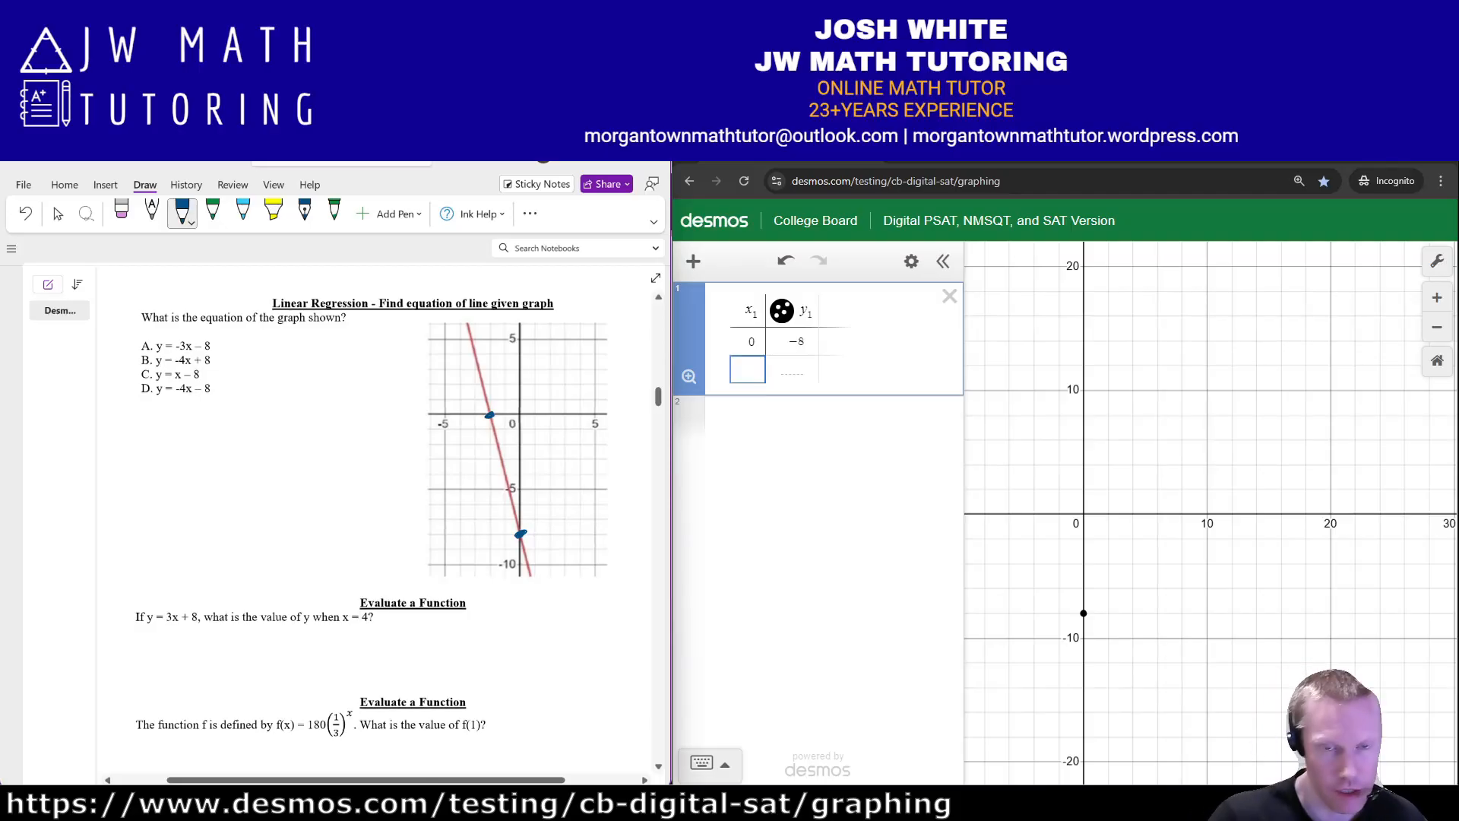
{"action": "type", "text": "-"}
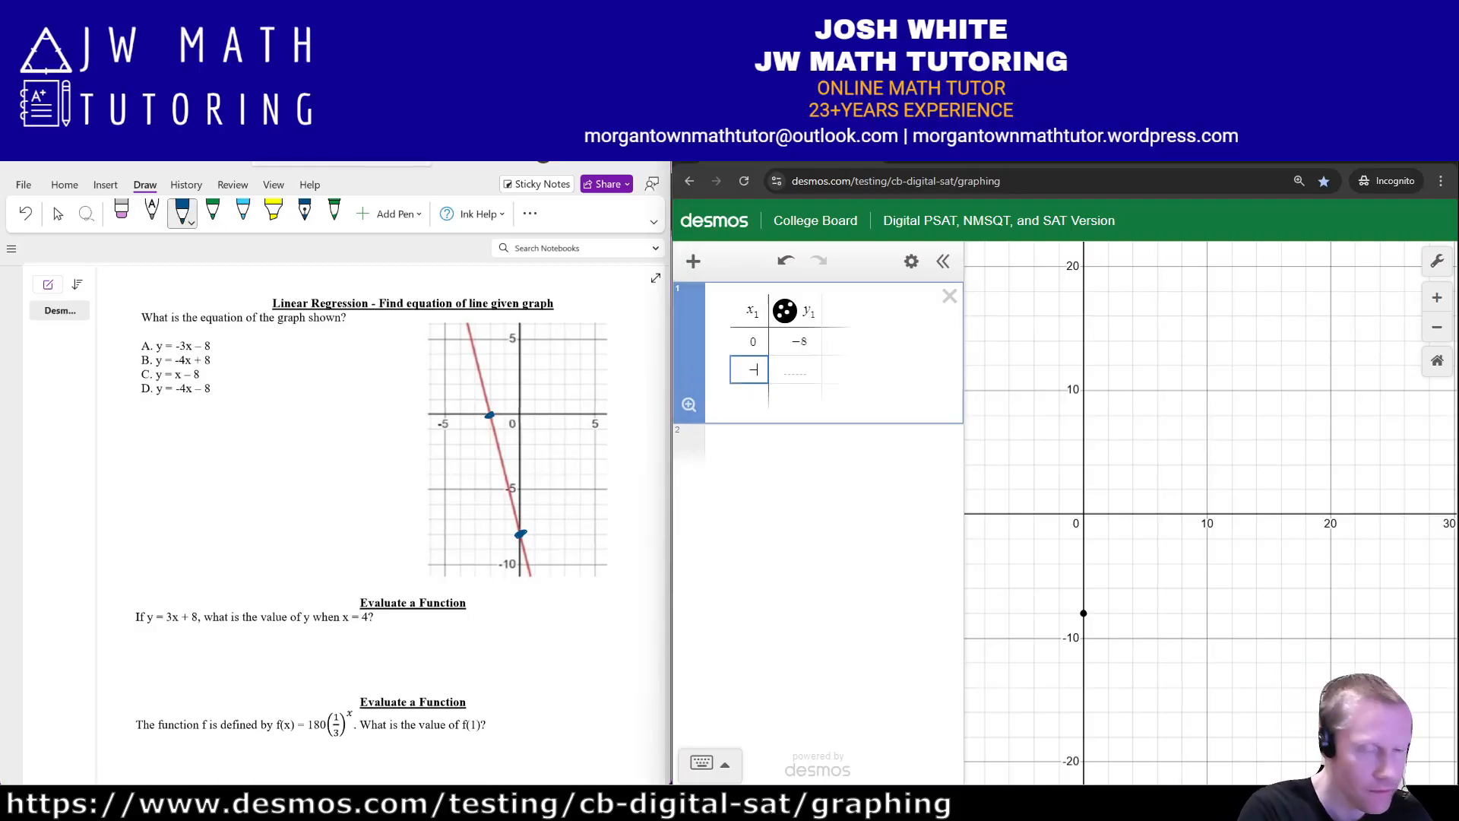
{"action": "type", "text": "2"}
{"action": "key", "text": "Tab"}
{"action": "type", "text": "0"}
- Fit the regression y₁ ~ mx₁ + b to the points and circle answer D, y = -4x – 8, in OneNote
{"action": "left_click", "coordinate": [798, 447]}
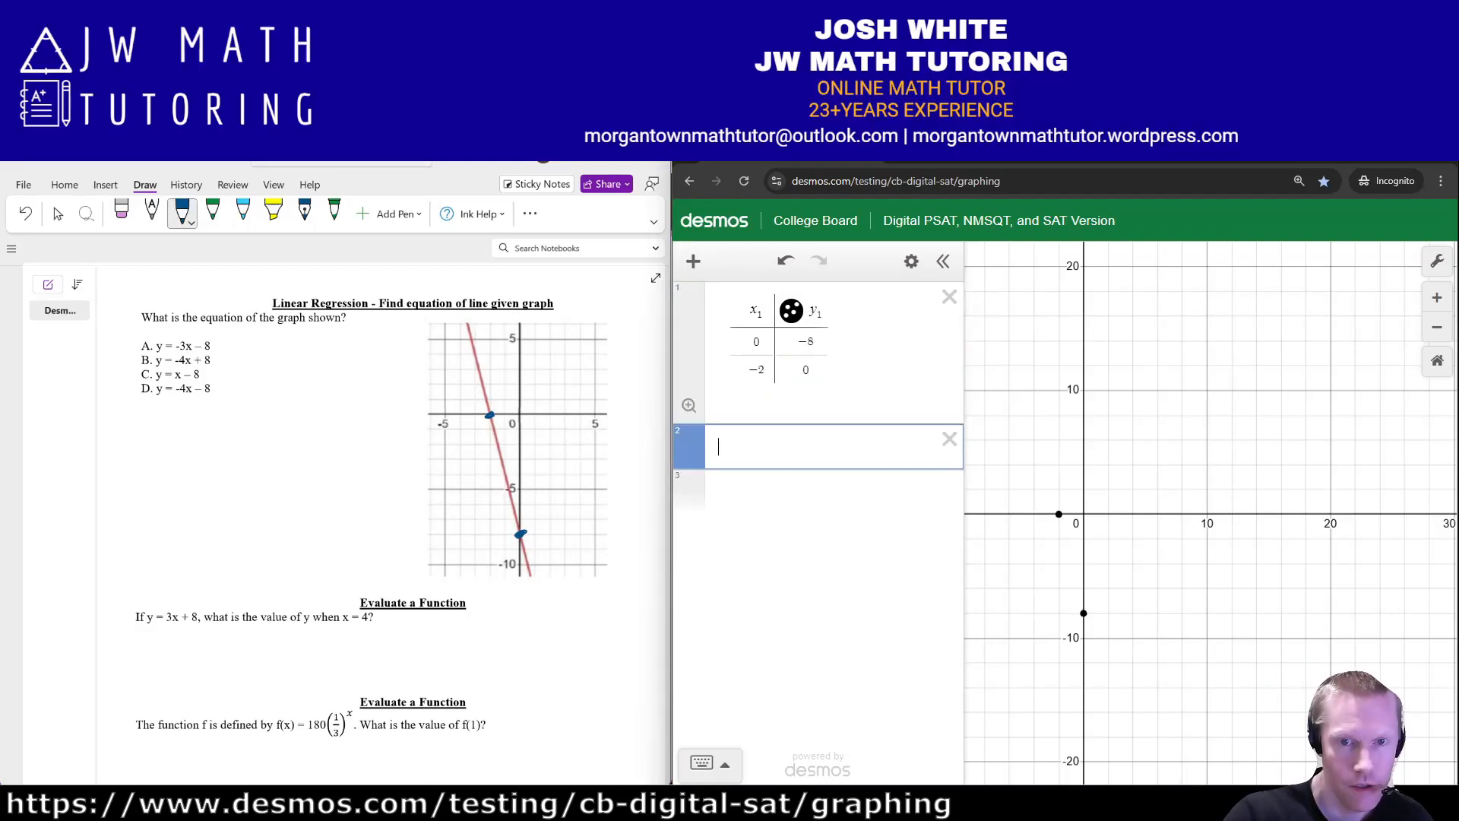
{"action": "type", "text": "y_1~mx_1+b"}
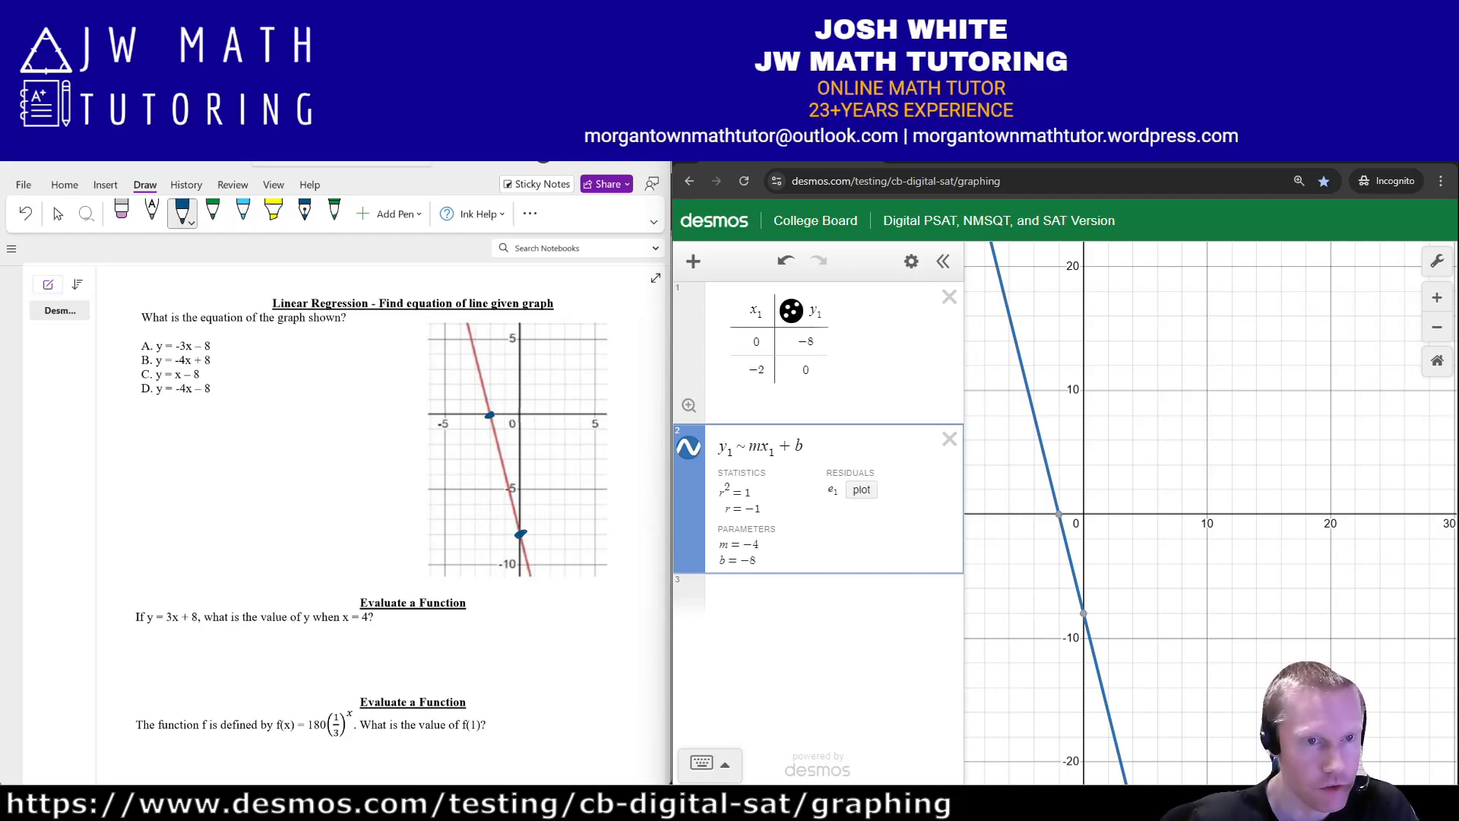
{"action": "mouse_move", "coordinate": [146, 379]}
{"action": "left_mouse_down"}
{"action": "mouse_move", "coordinate": [162, 403]}
{"action": "mouse_move", "coordinate": [225, 390]}
{"action": "mouse_move", "coordinate": [143, 380]}
{"action": "left_mouse_up"}
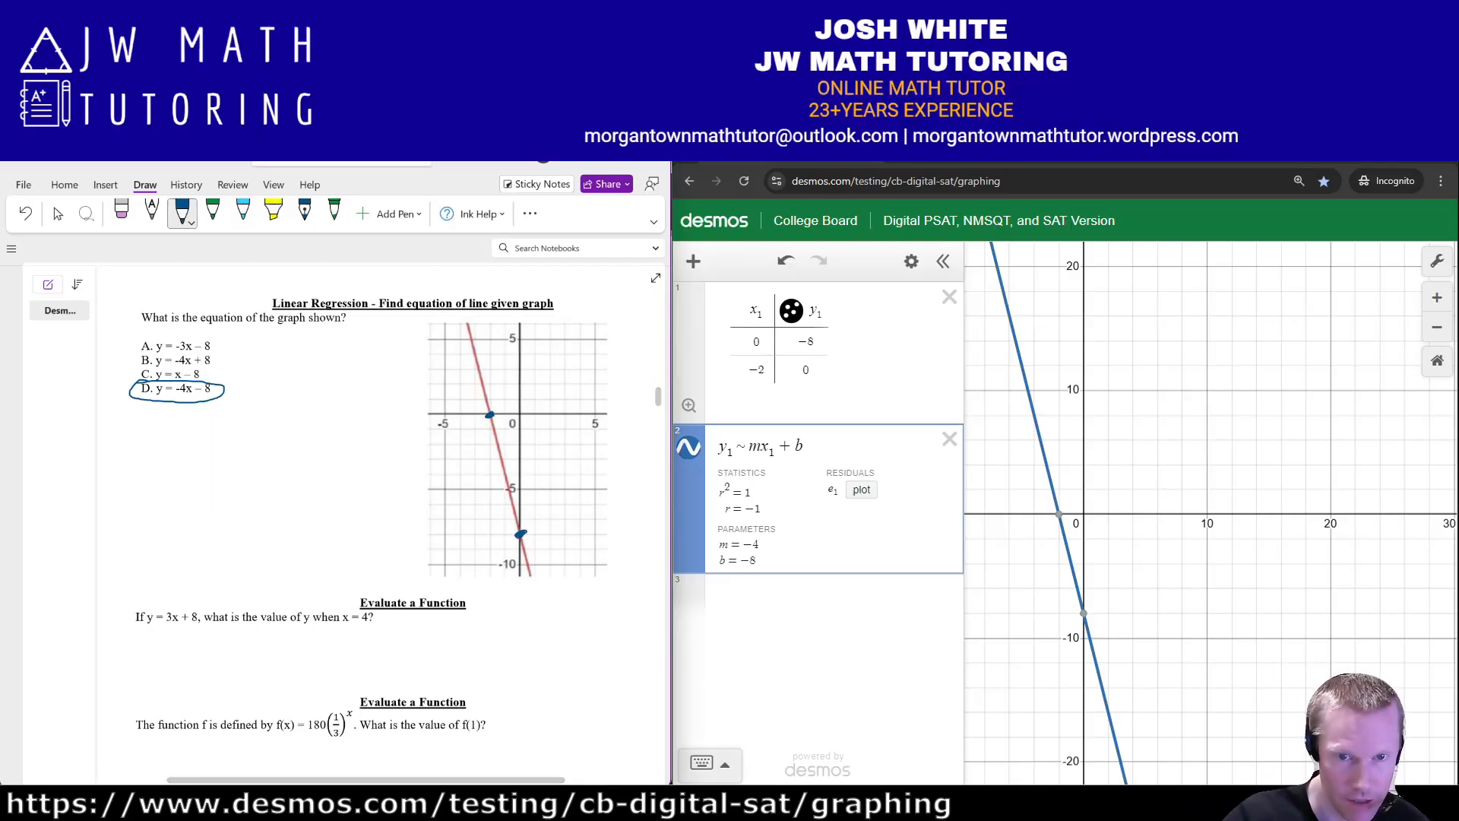
- Bring both intercepts of the regression line into closer view in Desmos to compare it with the OneNote graph
{"action": "left_click", "coordinate": [798, 597]}
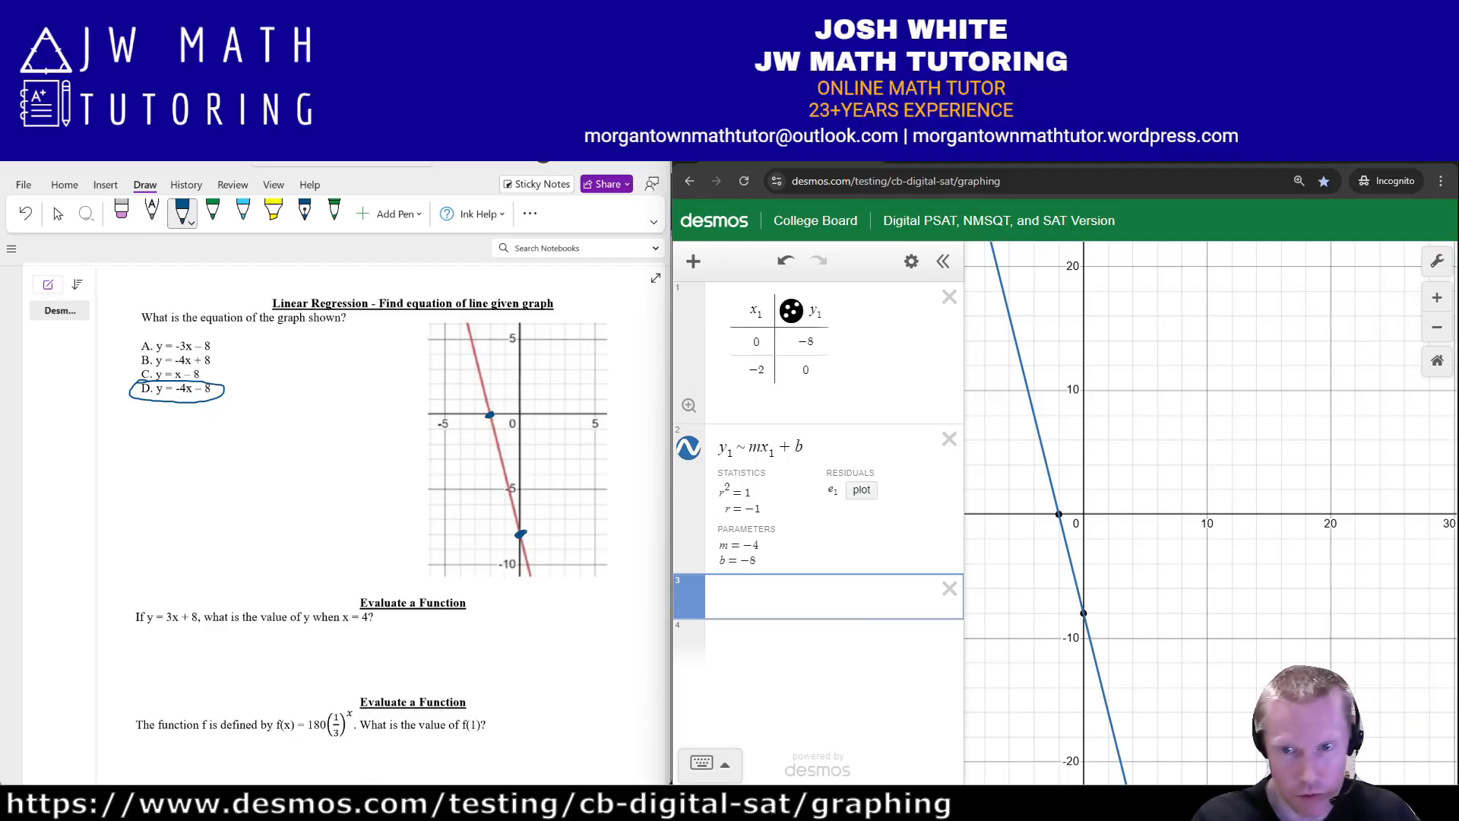
{"action": "key", "text": "BackSpace"}
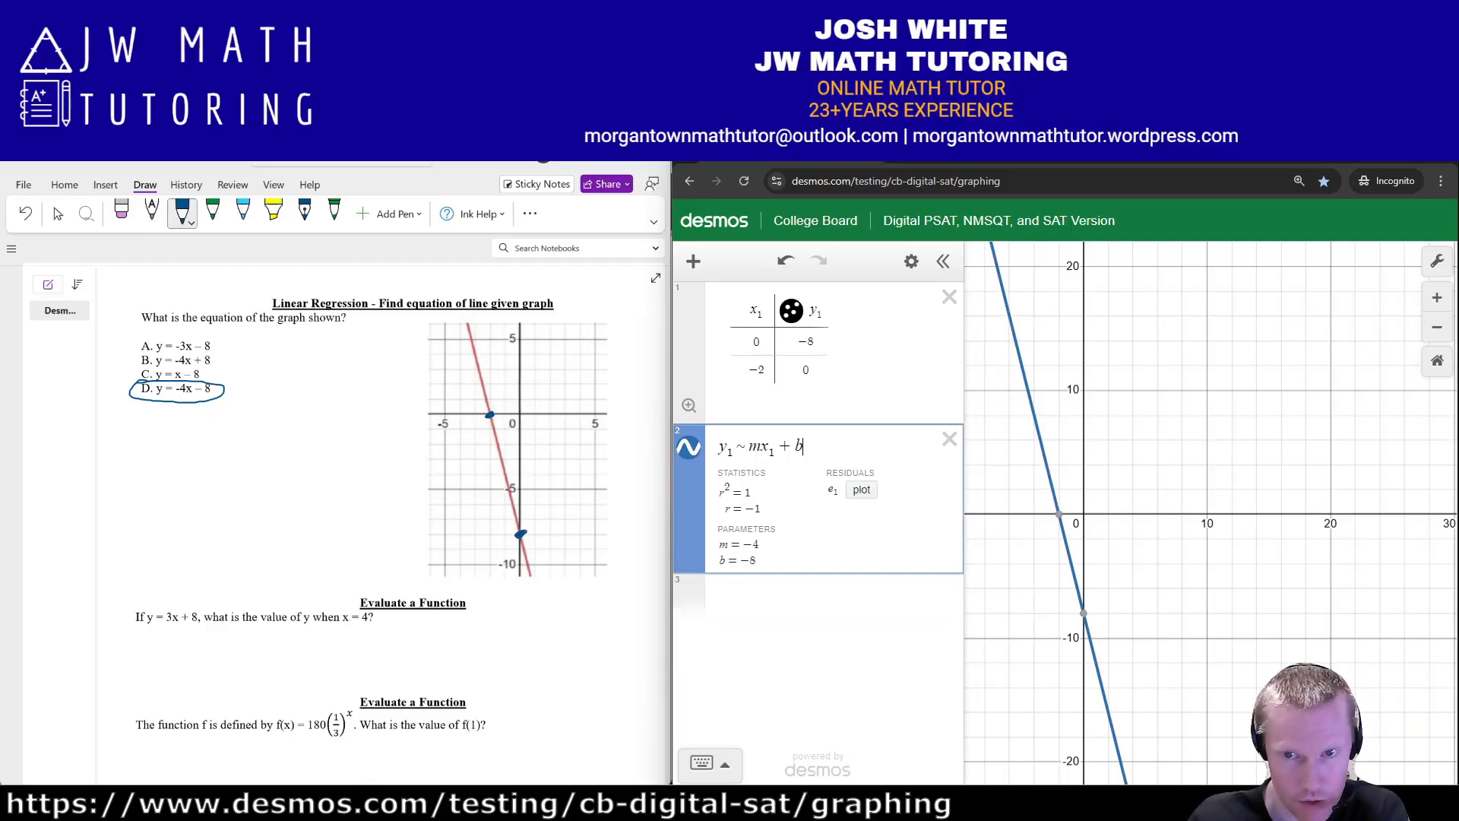
{"action": "left_click", "coordinate": [1437, 298]}
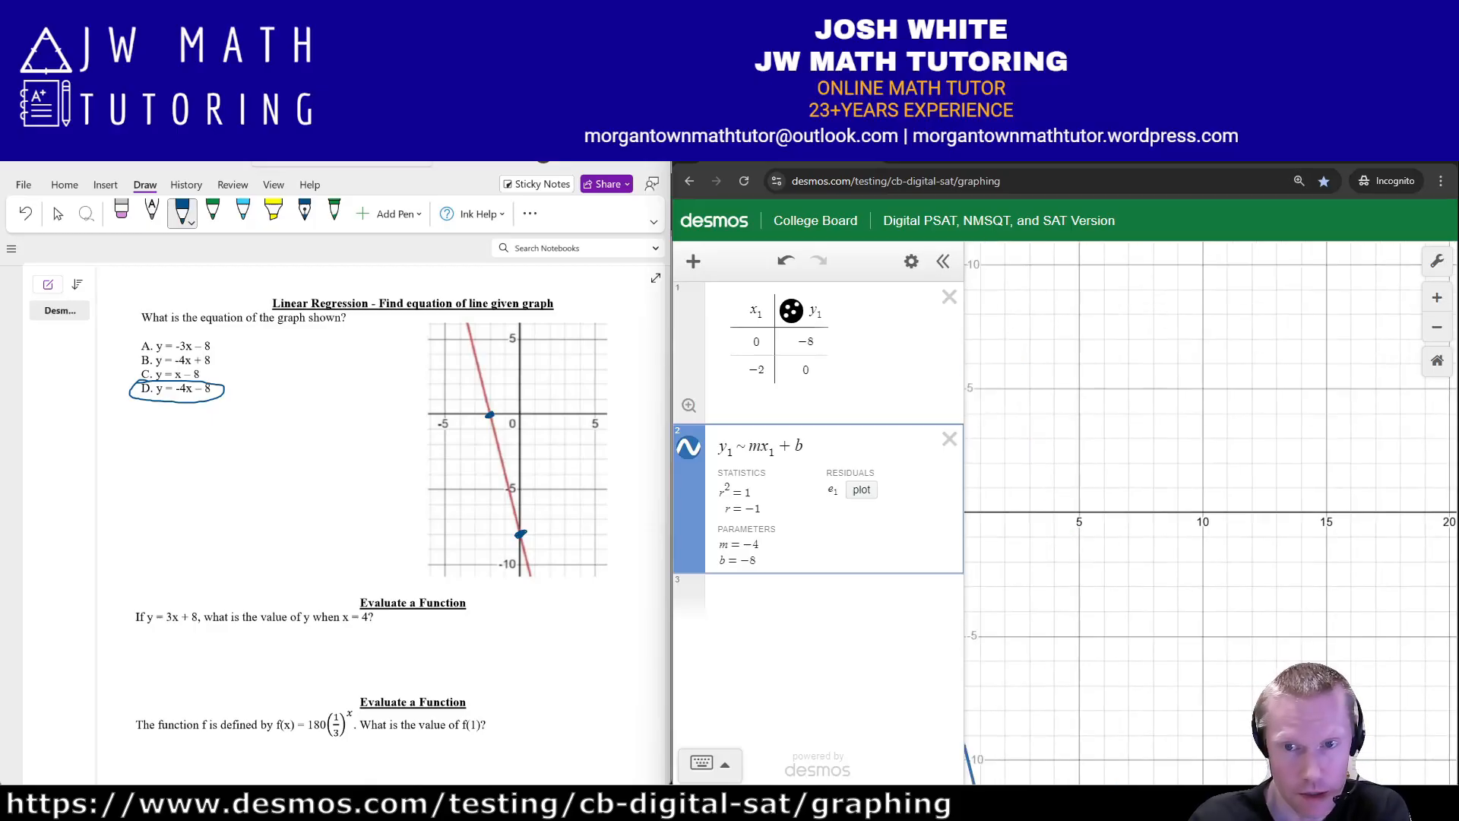
{"action": "left_click_drag", "start_coordinate": [1072, 524], "coordinate": [1275, 415]}
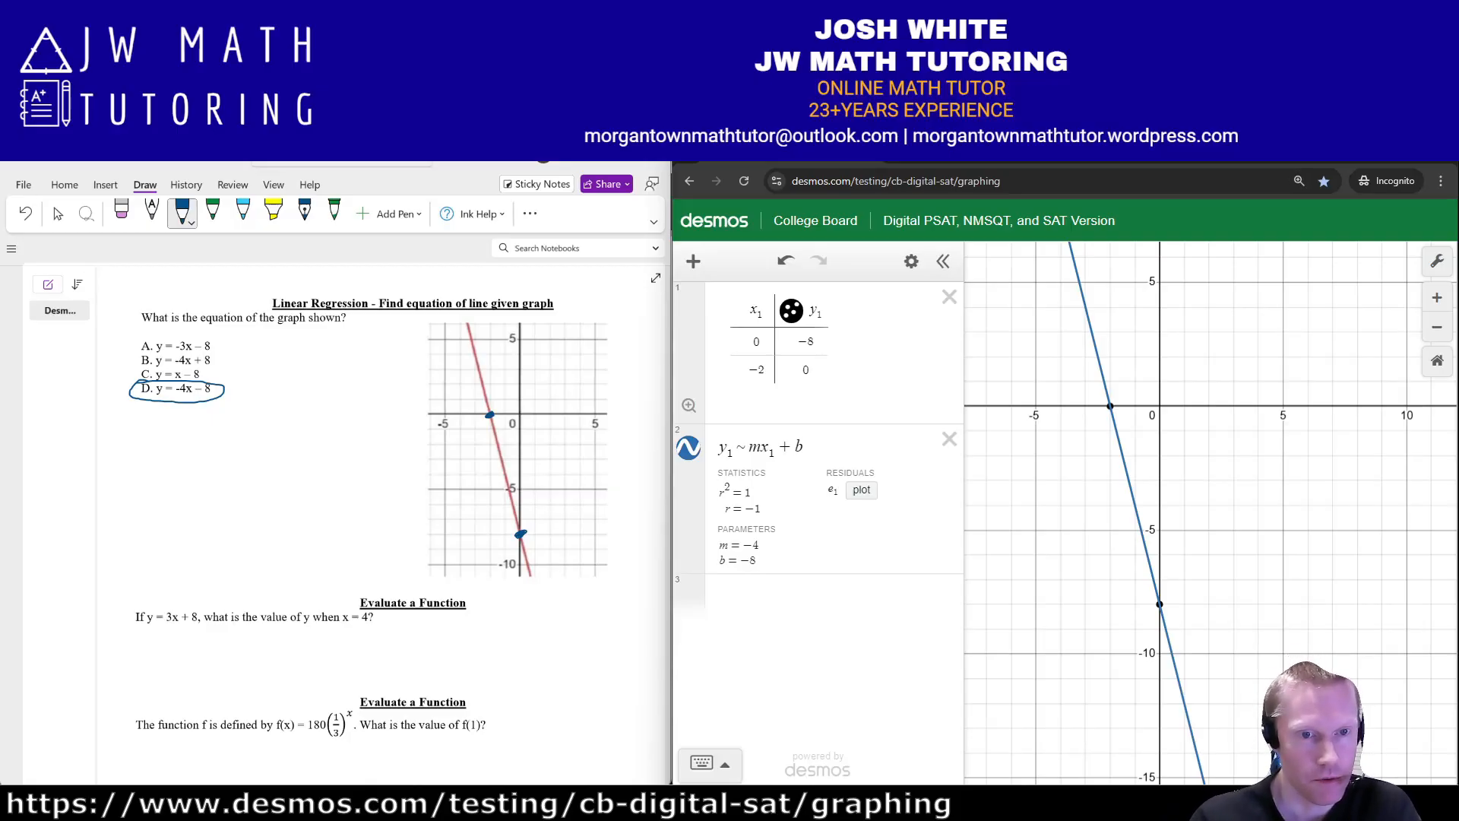
- Move on to the Evaluate a Function problems in OneNote and delete the regression and its table from Desmos
{"action": "scroll", "coordinate": [380, 525], "scroll_direction": "up", "scroll_amount": 5}
{"action": "scroll", "coordinate": [373, 532], "scroll_direction": "down", "scroll_amount": 2}
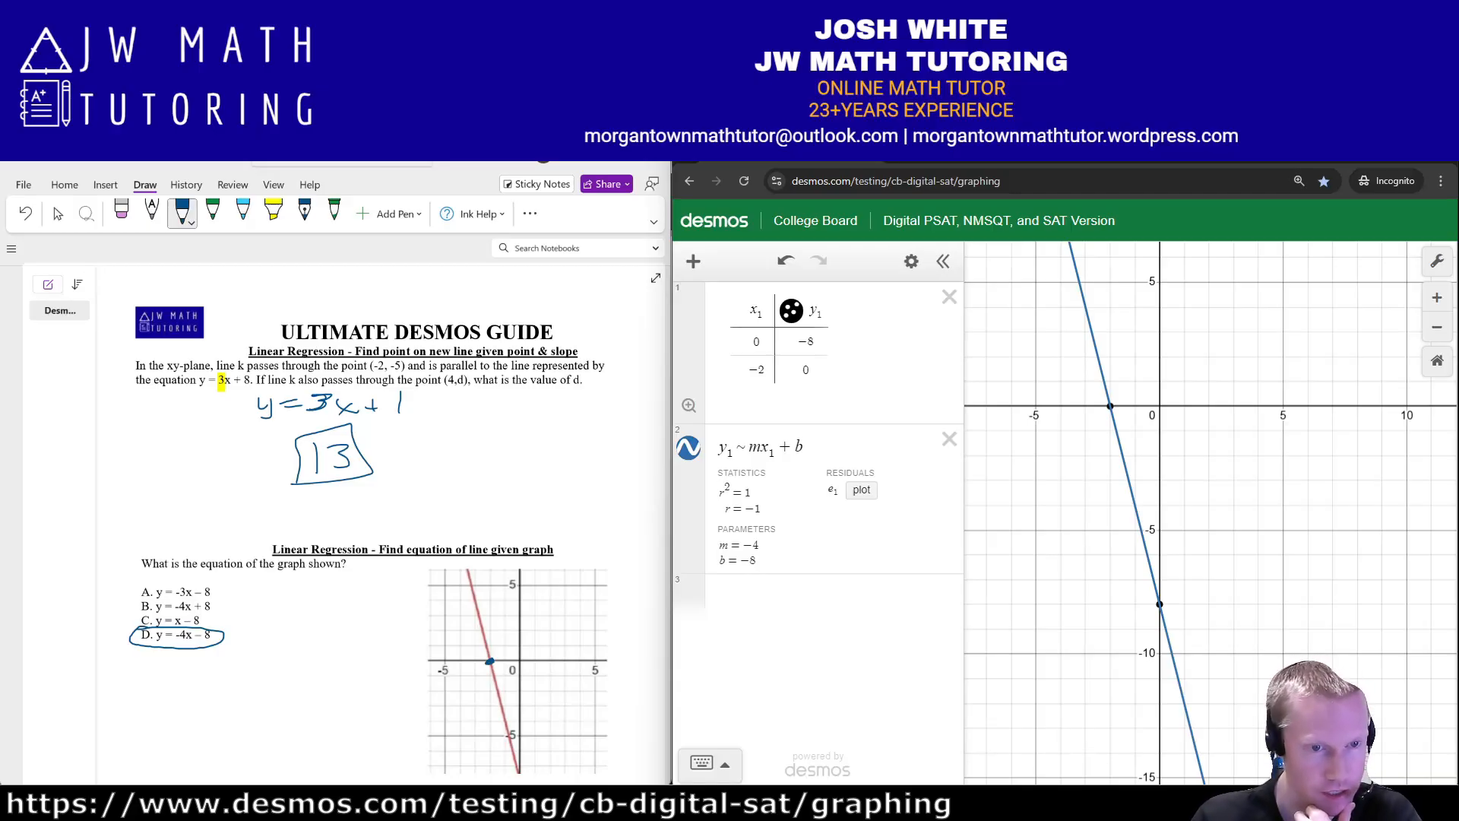
{"action": "scroll", "coordinate": [372, 524], "scroll_direction": "down", "scroll_amount": 3}
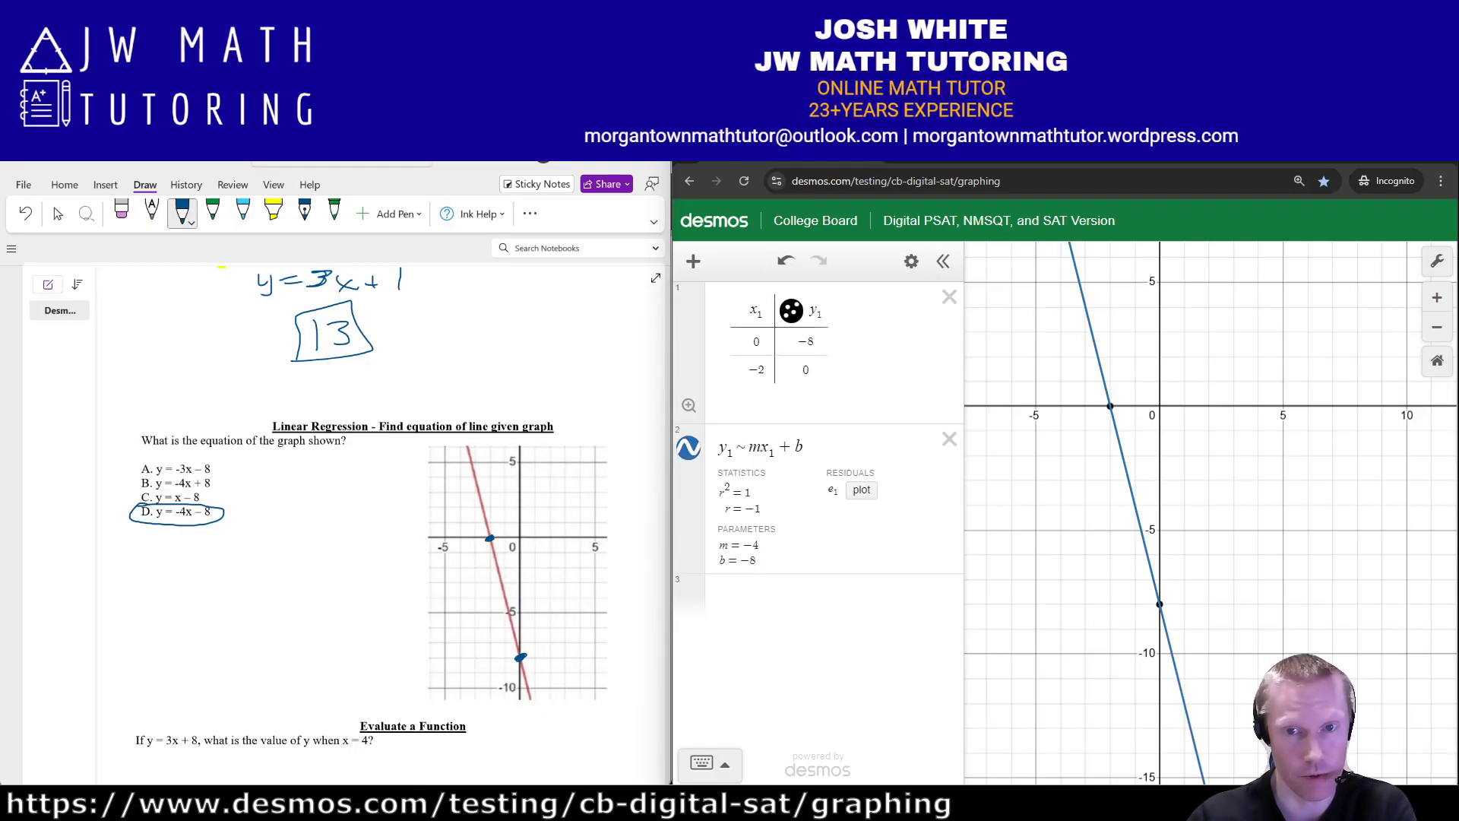
{"action": "scroll", "coordinate": [376, 524], "scroll_direction": "down", "scroll_amount": 5}
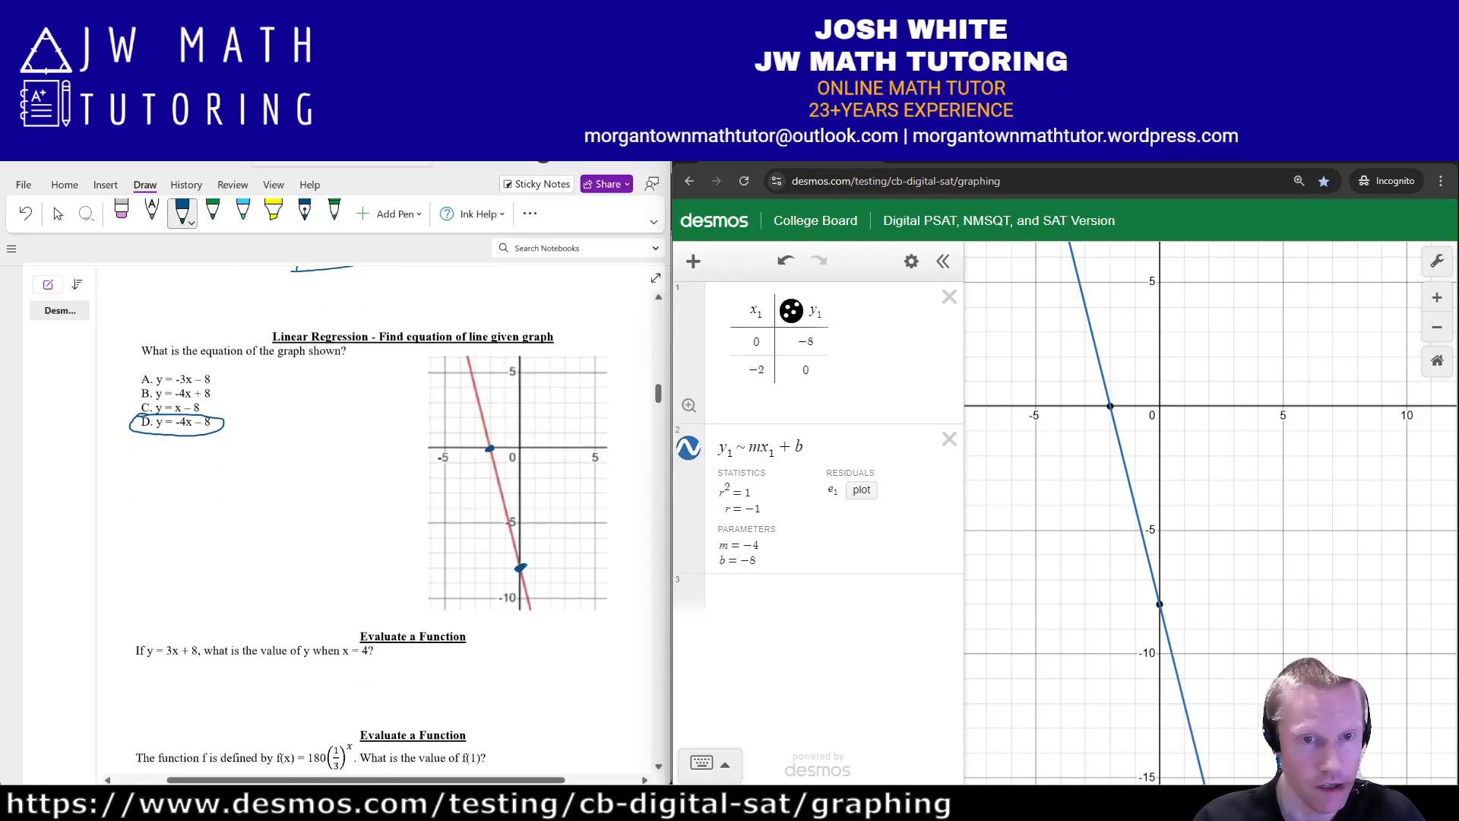
{"action": "left_click", "coordinate": [949, 439]}
{"action": "left_click", "coordinate": [950, 296]}
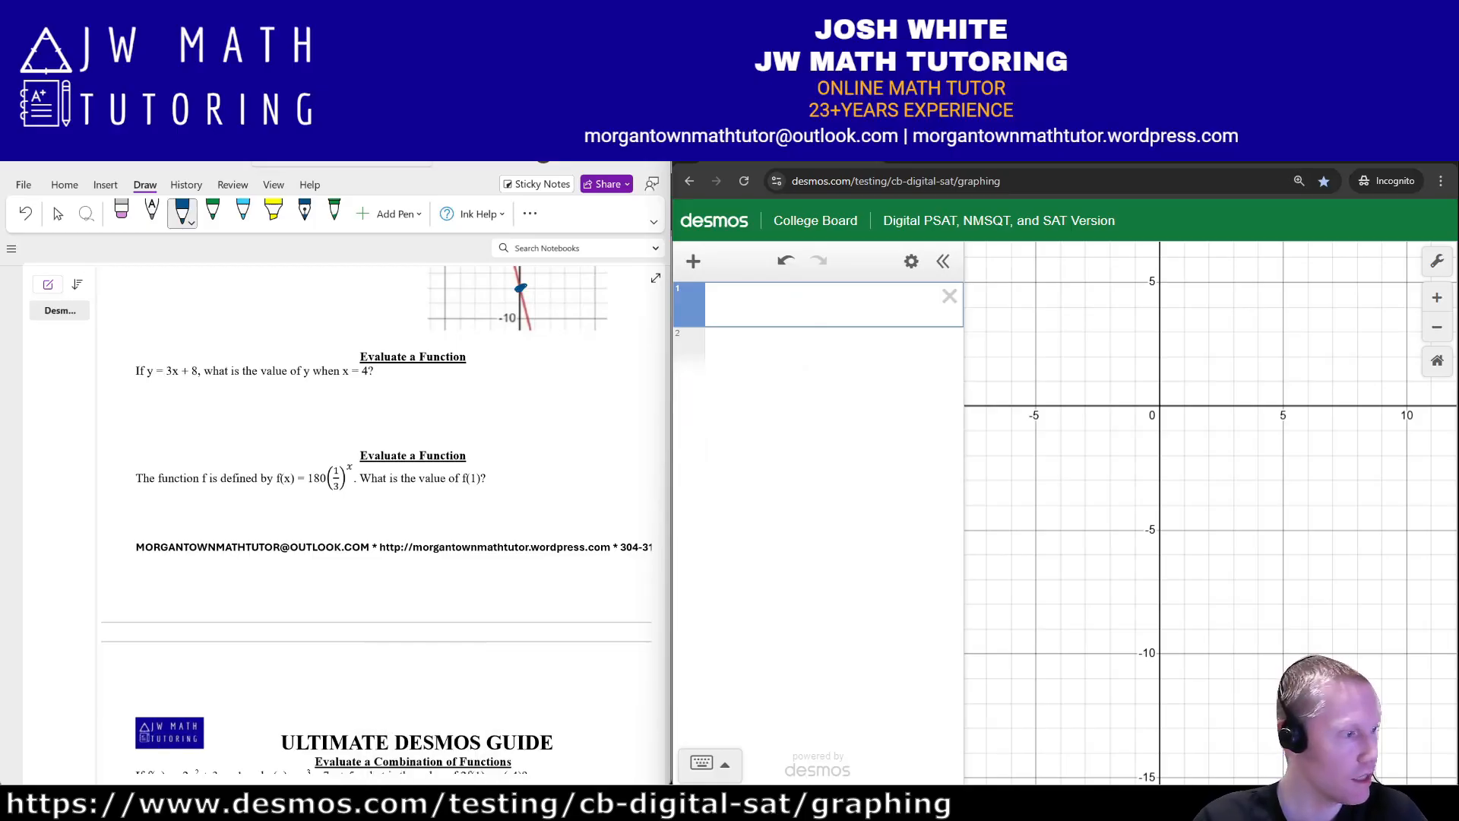
- Switch to the Evaluate a Function section of the PDF calculator instructions and define f(x) = x² − 4 in Desmos
{"action": "key", "text": "alt+Tab"}
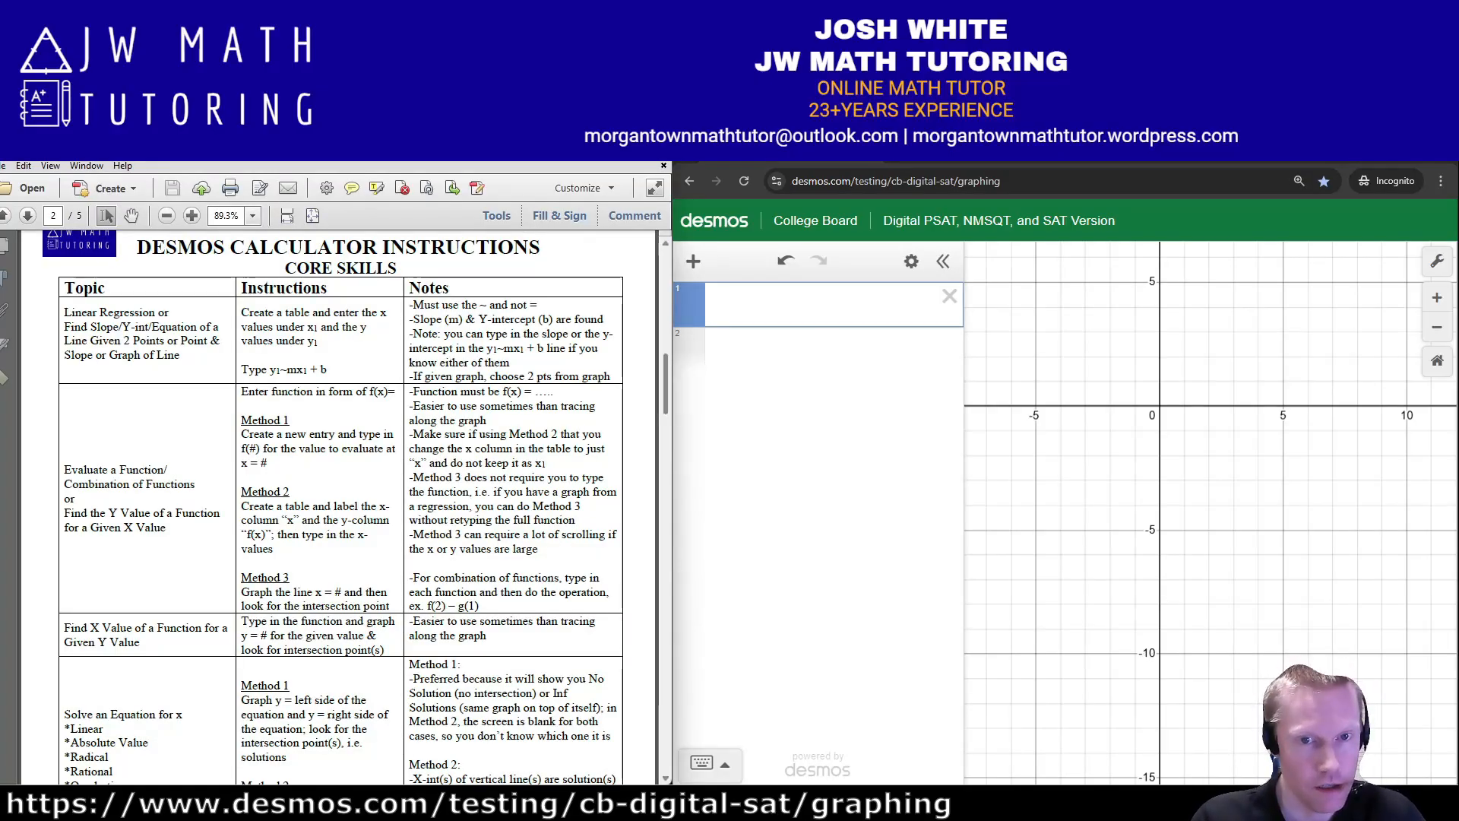
{"action": "left_click_drag", "start_coordinate": [666, 385], "coordinate": [666, 430]}
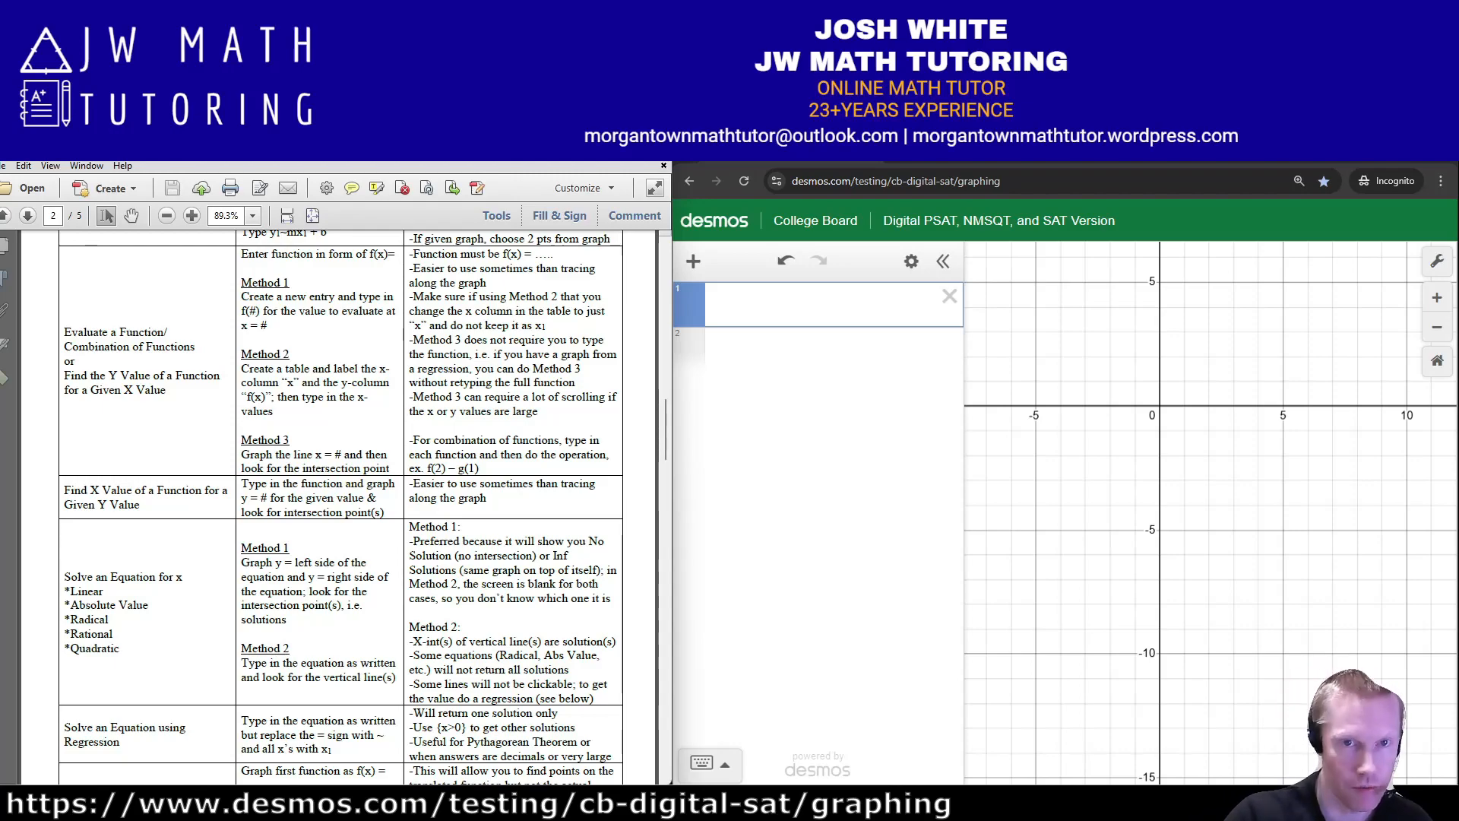
{"action": "type", "text": "f(x)"}
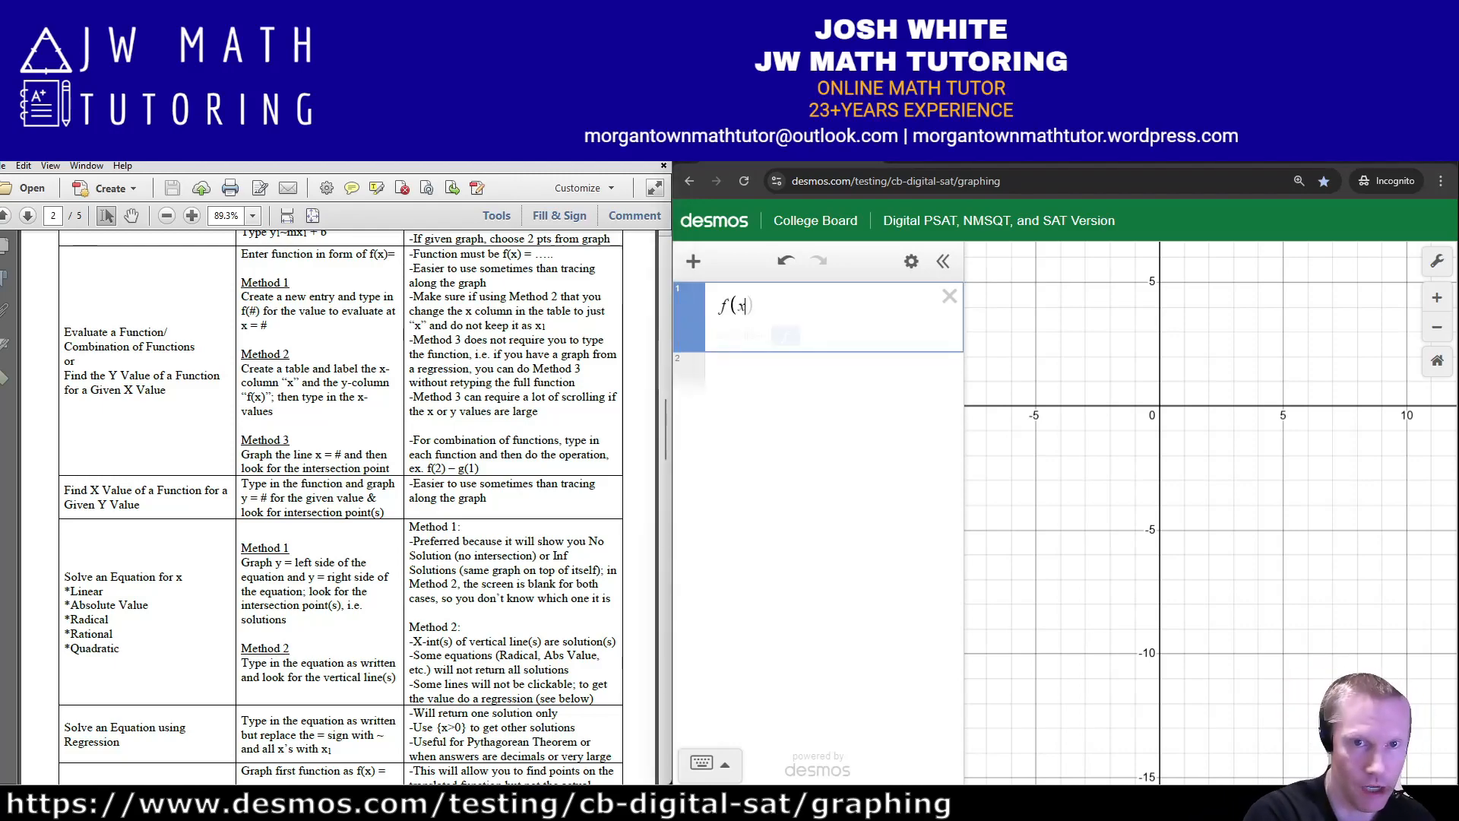
{"action": "type", "text": "=x^2"}
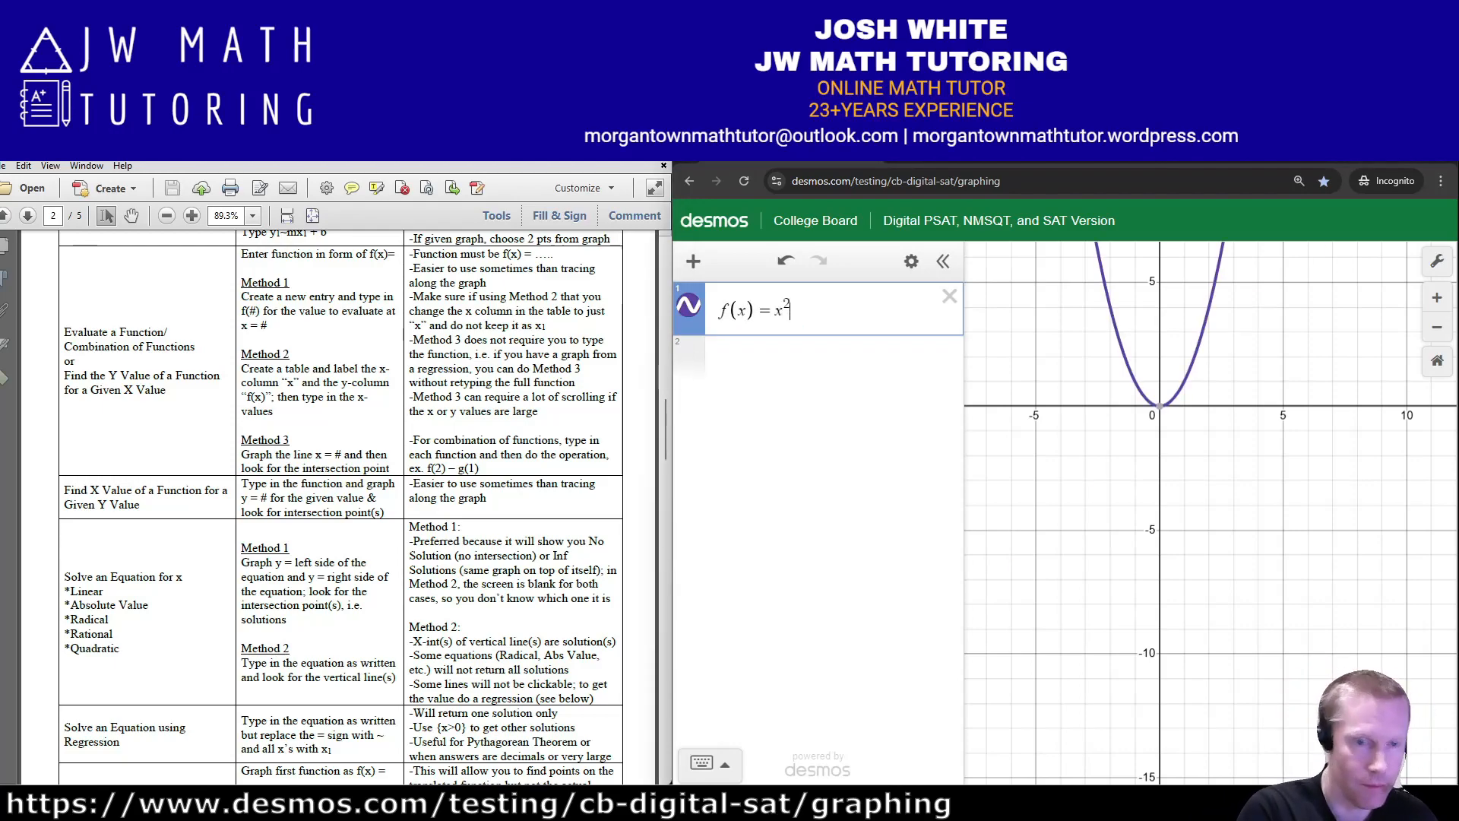
{"action": "key", "text": "Right"}
{"action": "type", "text": "-4"}
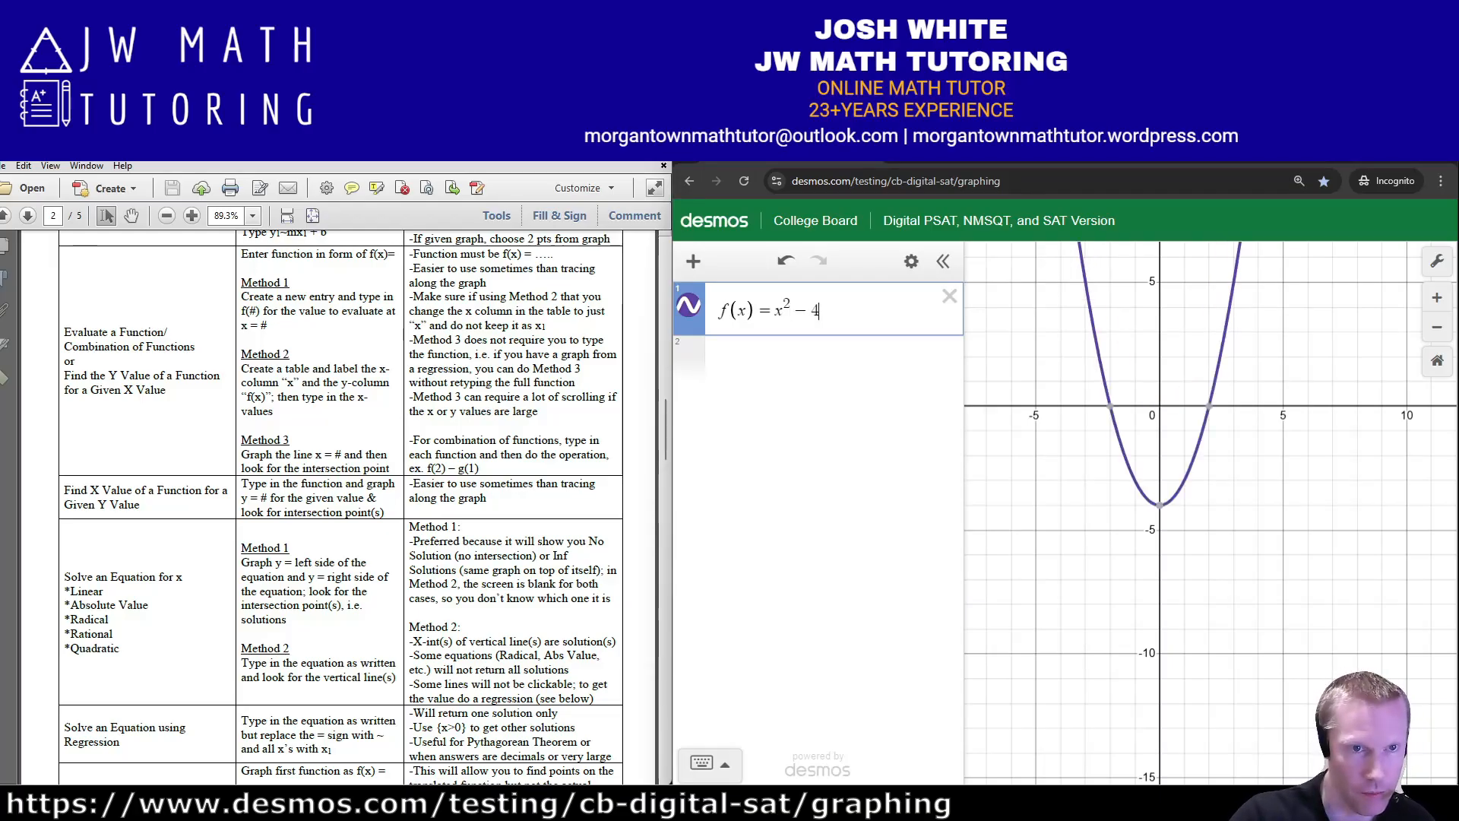
{"action": "key", "text": "Return"}
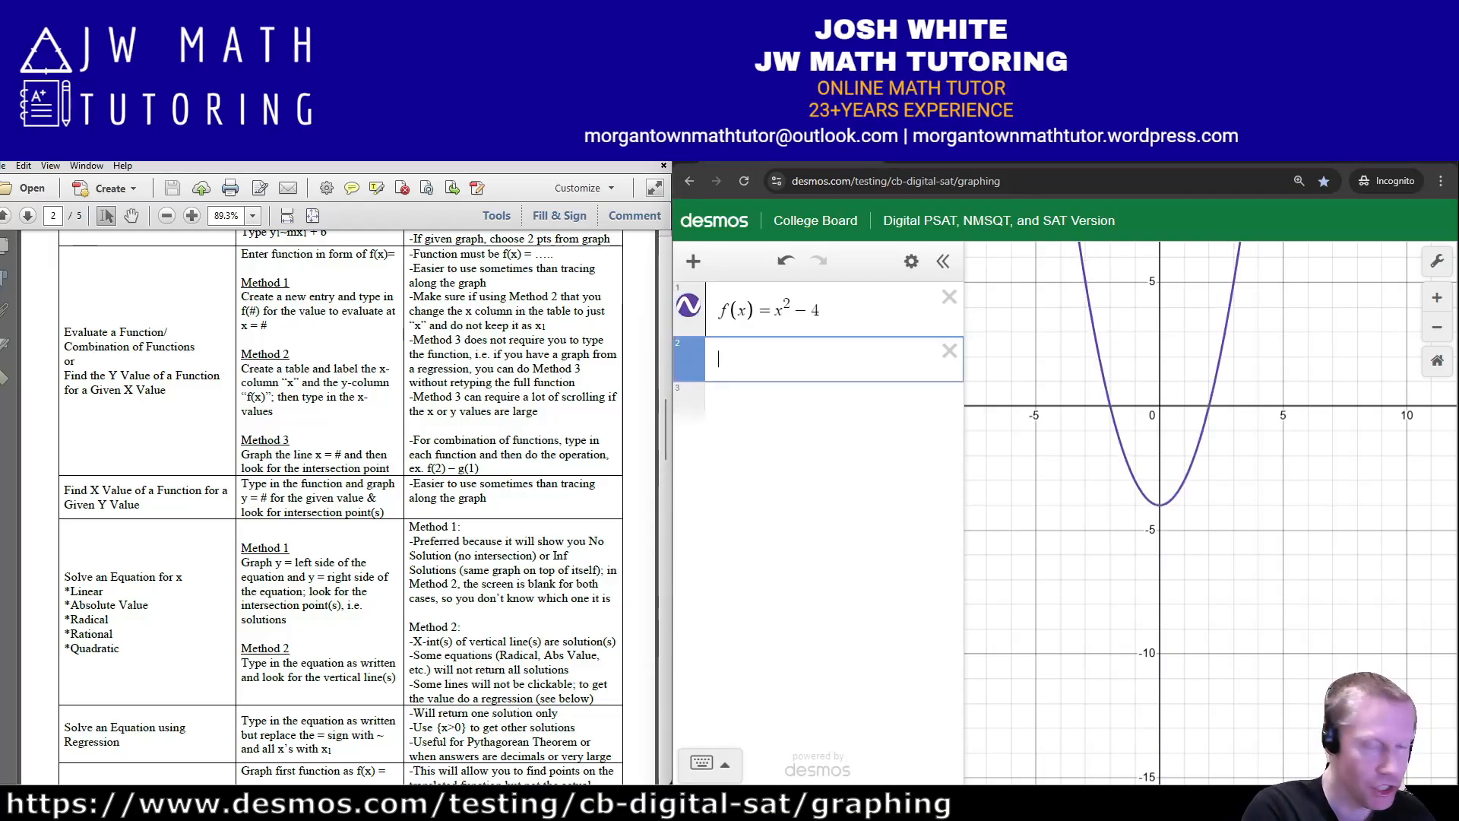
- Evaluate f(-4) and f(-1) in one new expression, and delete that expression
{"action": "type", "text": "f(-4)"}
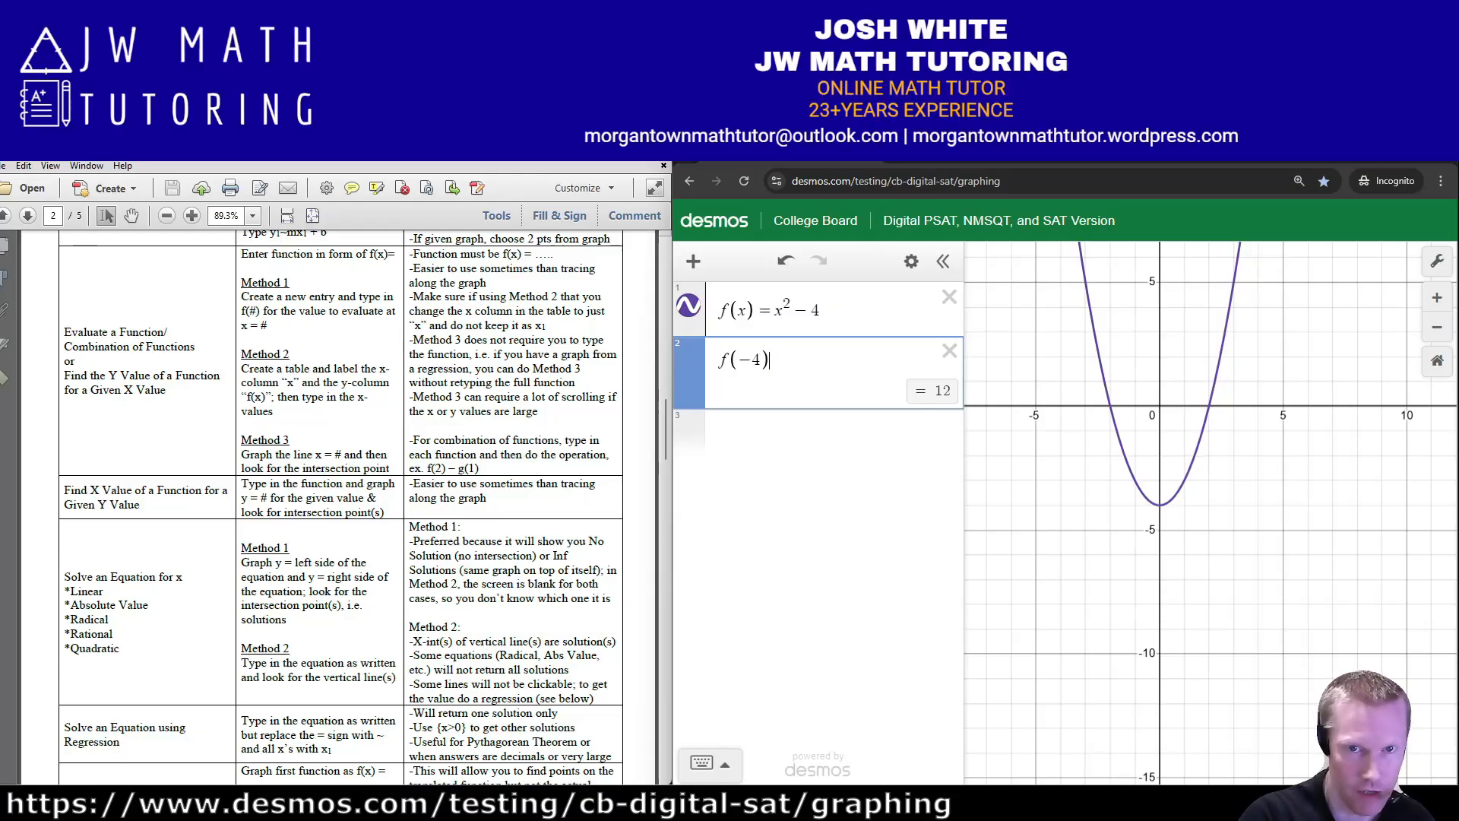
{"action": "key", "text": "BackSpace"}
{"action": "type", "text": "1"}
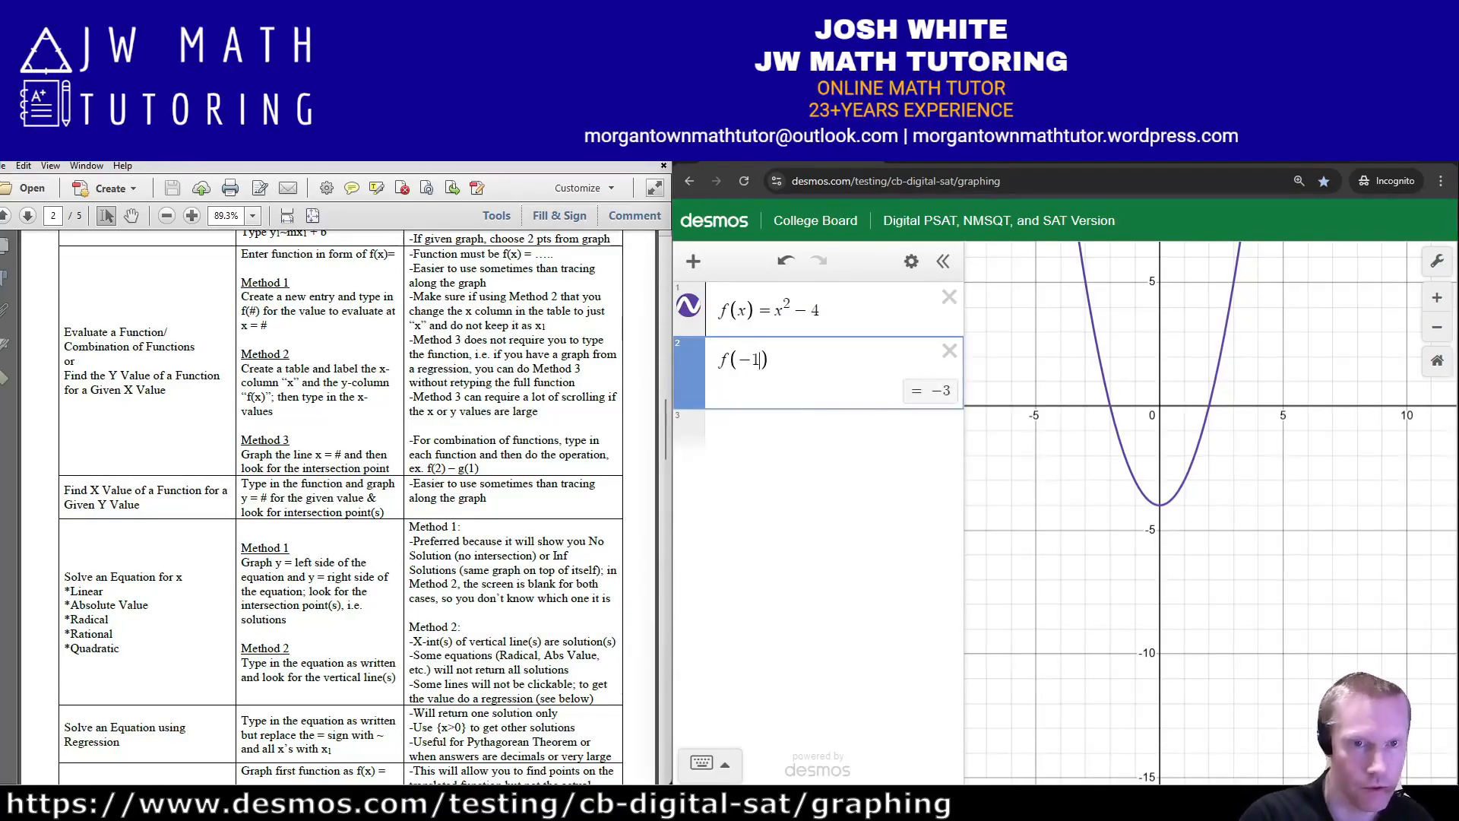
{"action": "left_click", "coordinate": [949, 352]}
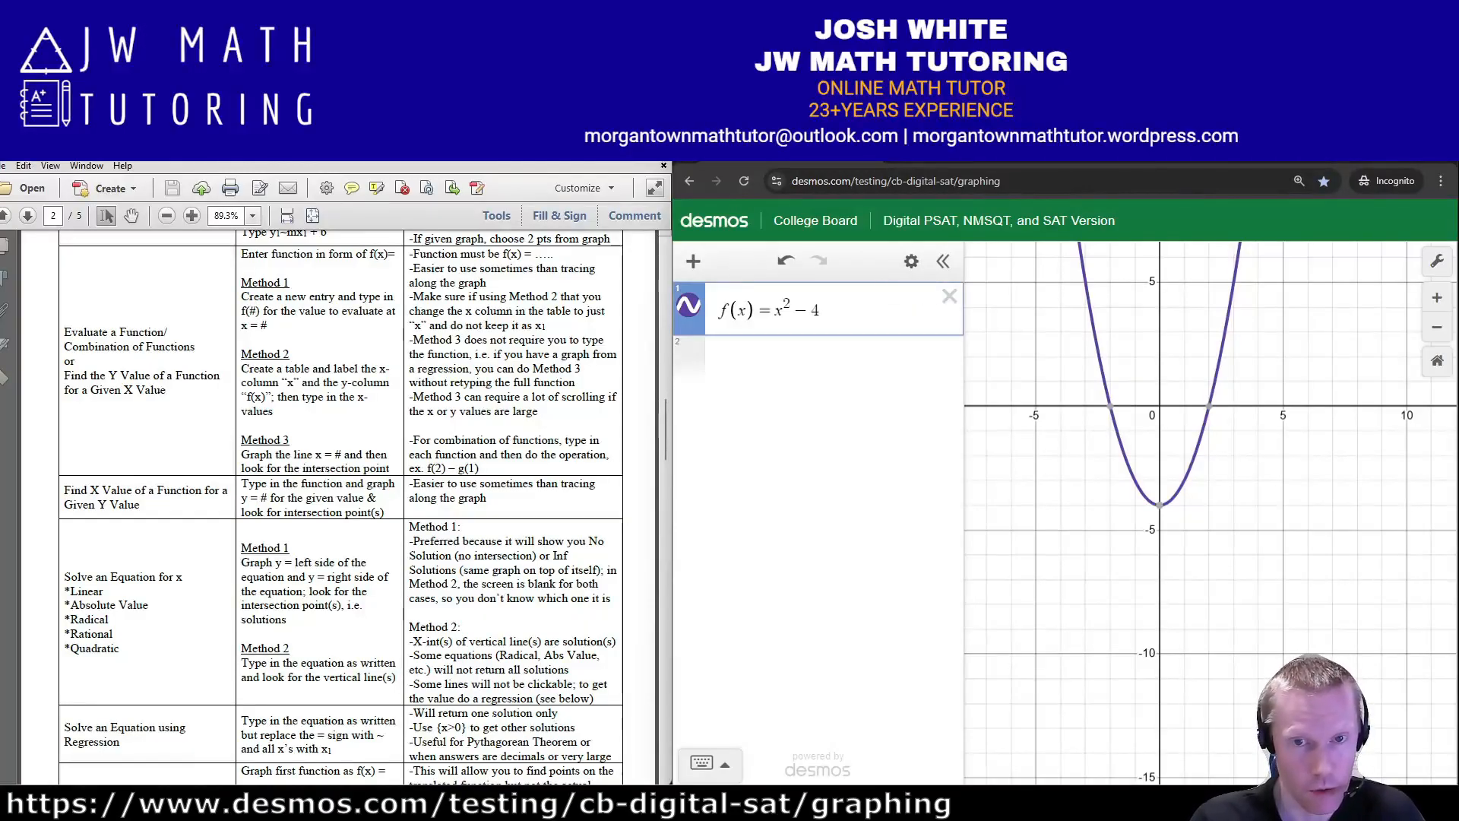
- Create a table from f(x) = x² − 4 and set its x-values to 7, 8, 9, 10 and 11
{"action": "left_click", "coordinate": [911, 261]}
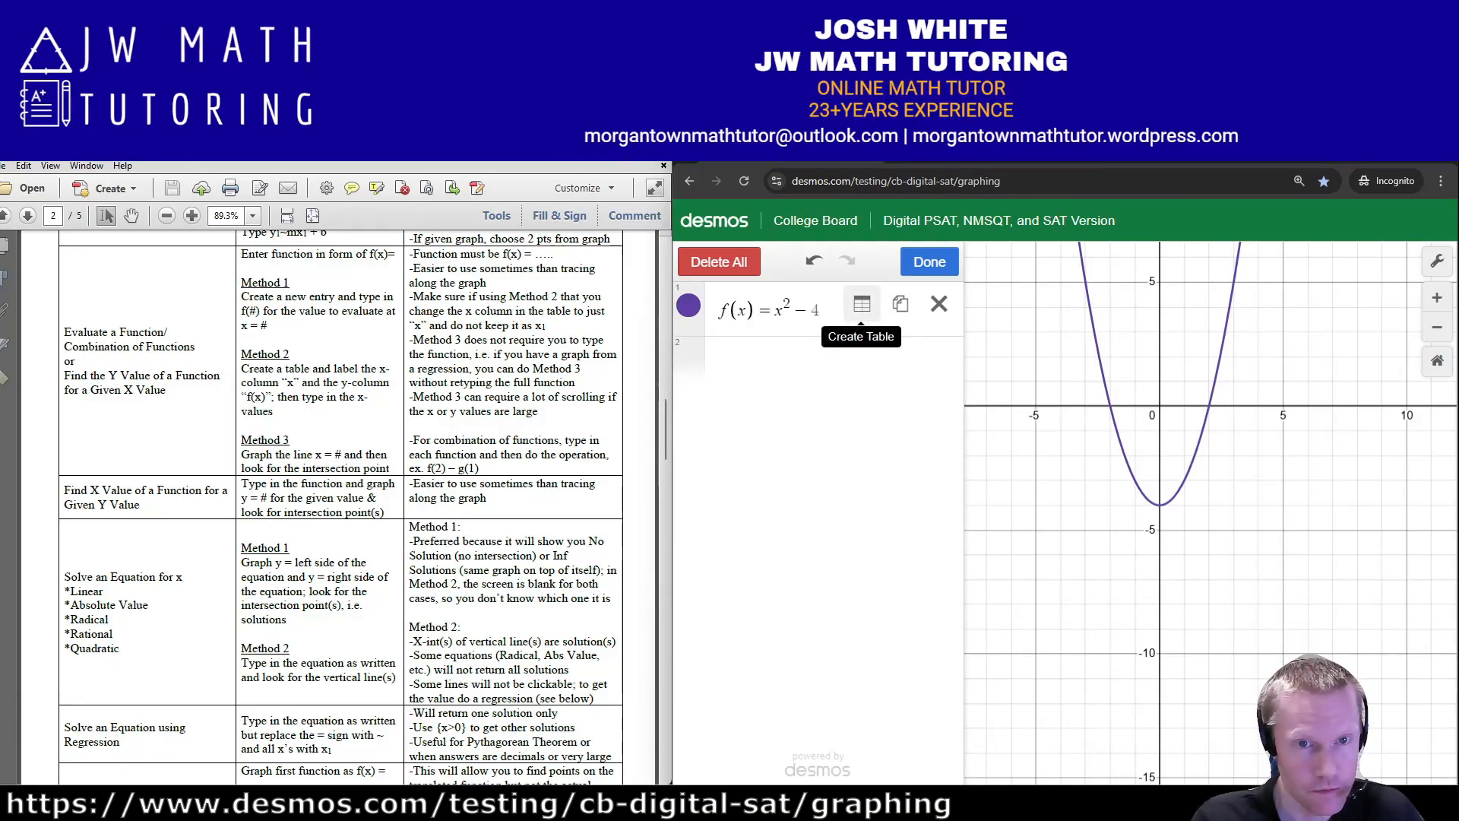
{"action": "left_click", "coordinate": [862, 304]}
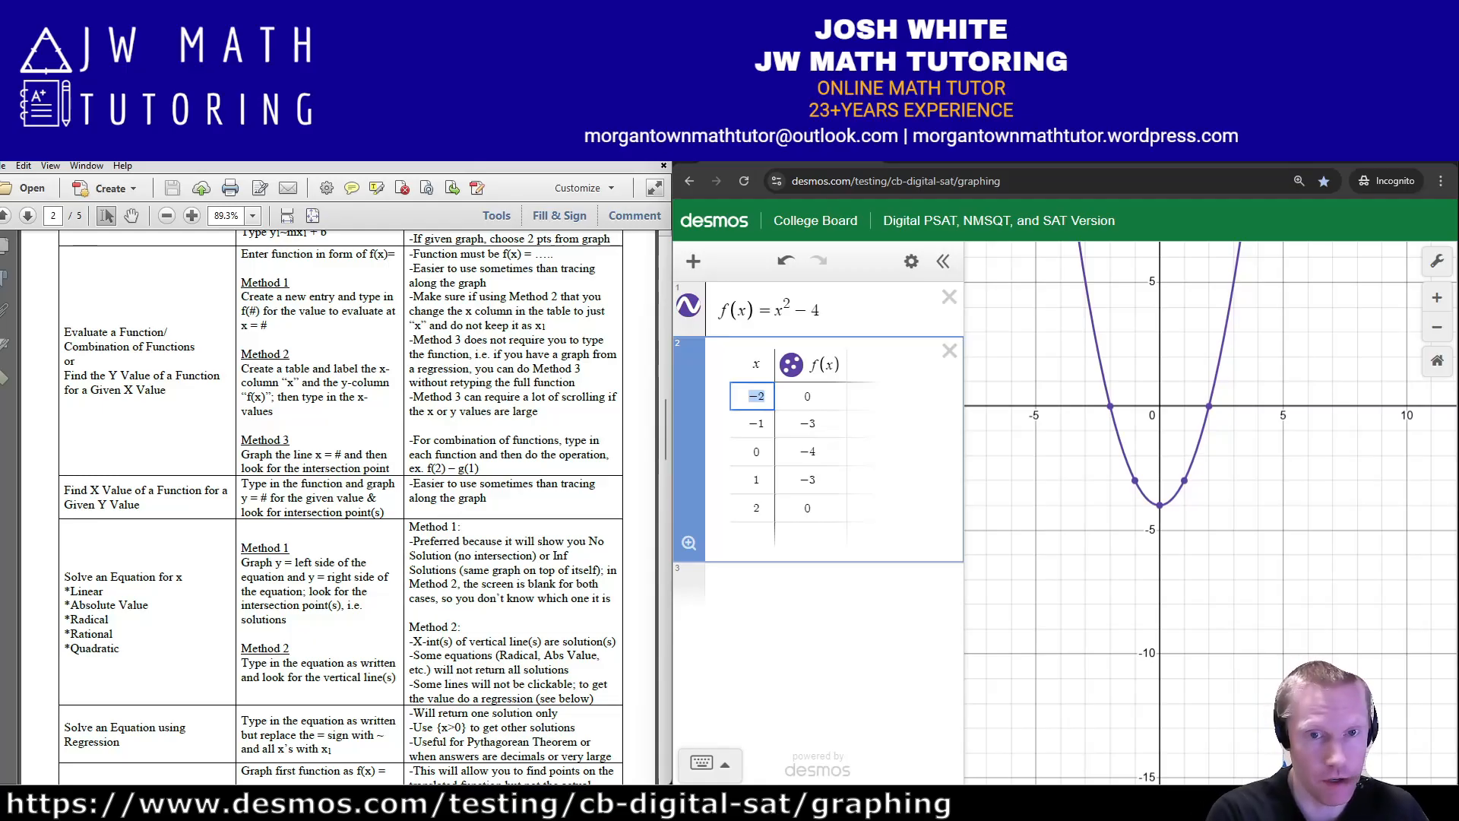
{"action": "type", "text": "7"}
{"action": "key", "text": "Return"}
{"action": "type", "text": "8"}
{"action": "key", "text": "Return"}
{"action": "type", "text": "9"}
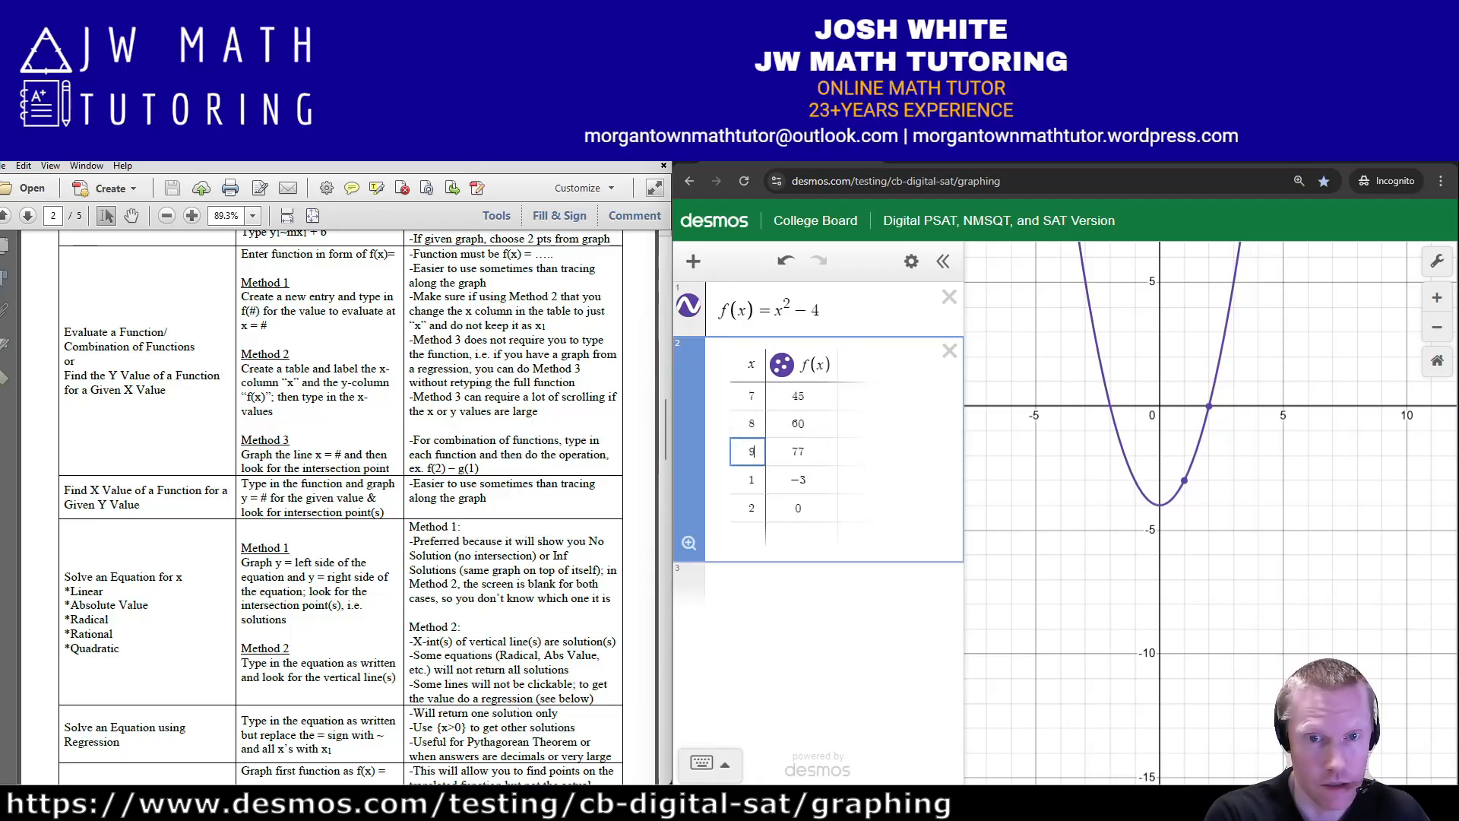
{"action": "key", "text": "Return"}
{"action": "type", "text": "10"}
{"action": "key", "text": "Return"}
{"action": "type", "text": "11"}
- Change the table's first three x-values to 6, 7 and 8 and its last x-value to 12
{"action": "key", "text": "Up"}
{"action": "key", "text": "Up"}
{"action": "key", "text": "Up"}
{"action": "key", "text": "Up"}
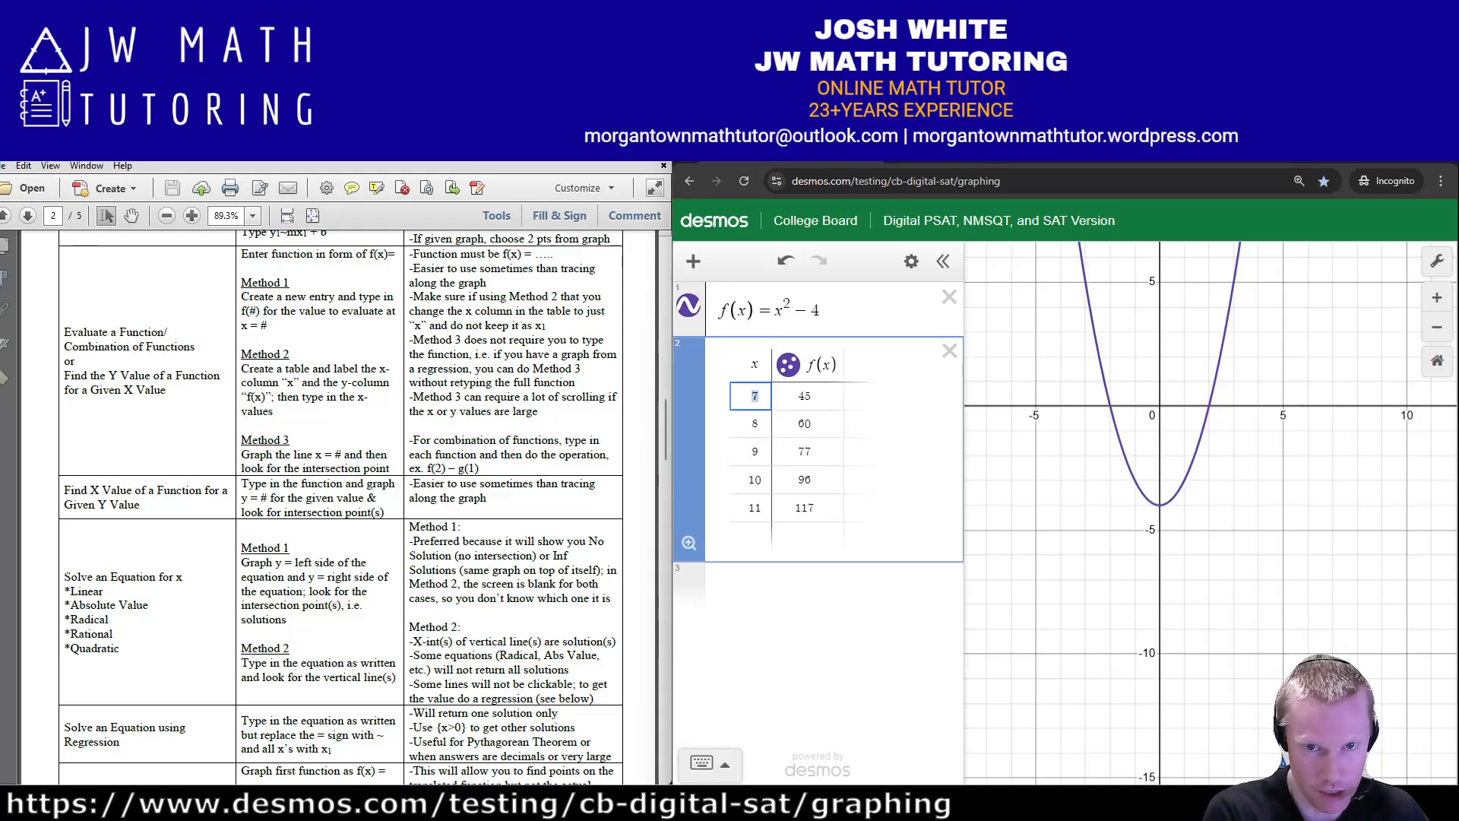
{"action": "type", "text": "6"}
{"action": "key", "text": "Down"}
{"action": "type", "text": "7"}
{"action": "key", "text": "Down"}
{"action": "type", "text": "8"}
{"action": "key", "text": "Down"}
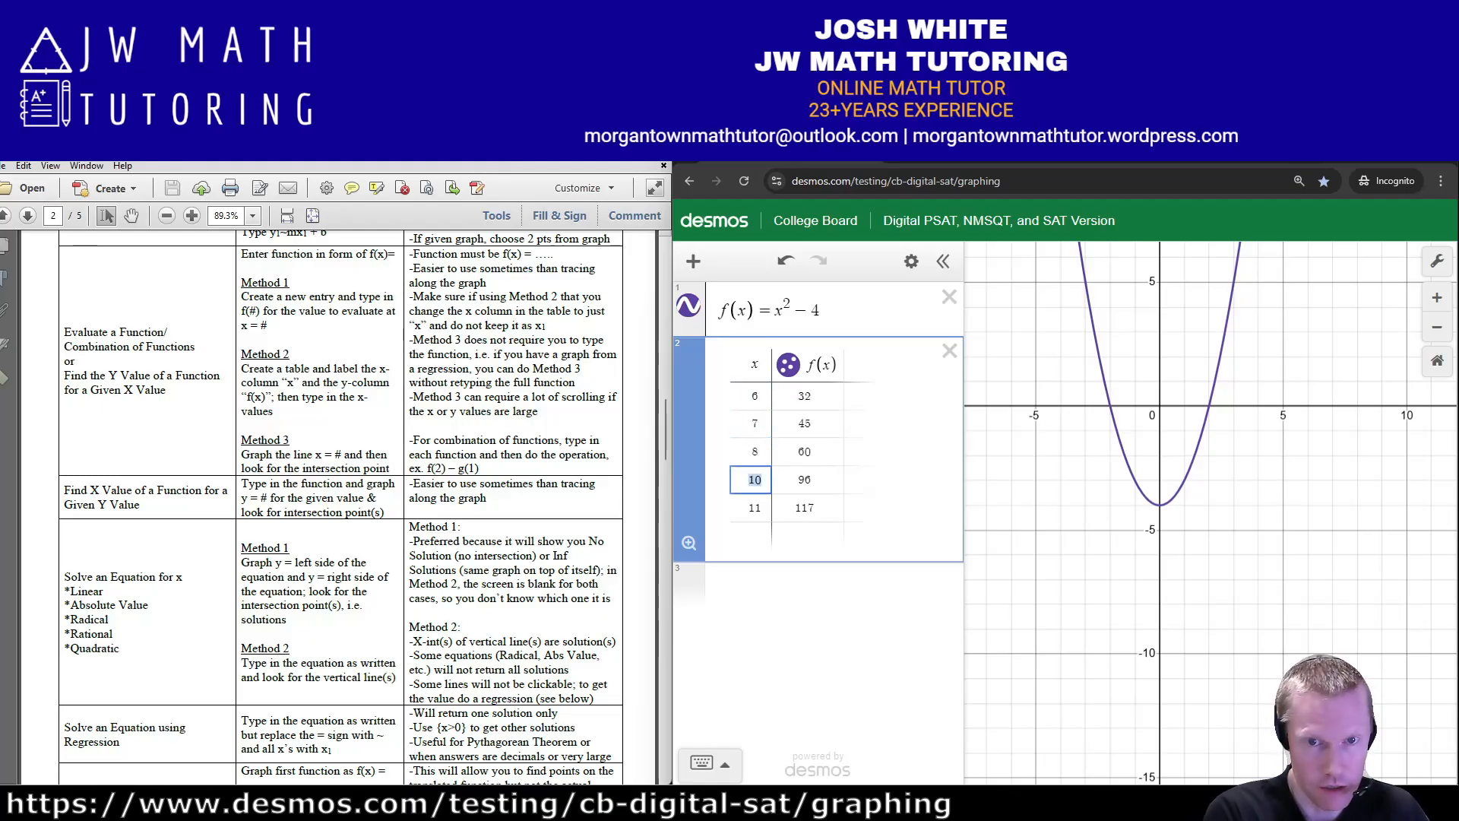
{"action": "key", "text": "Down"}
{"action": "type", "text": "12"}
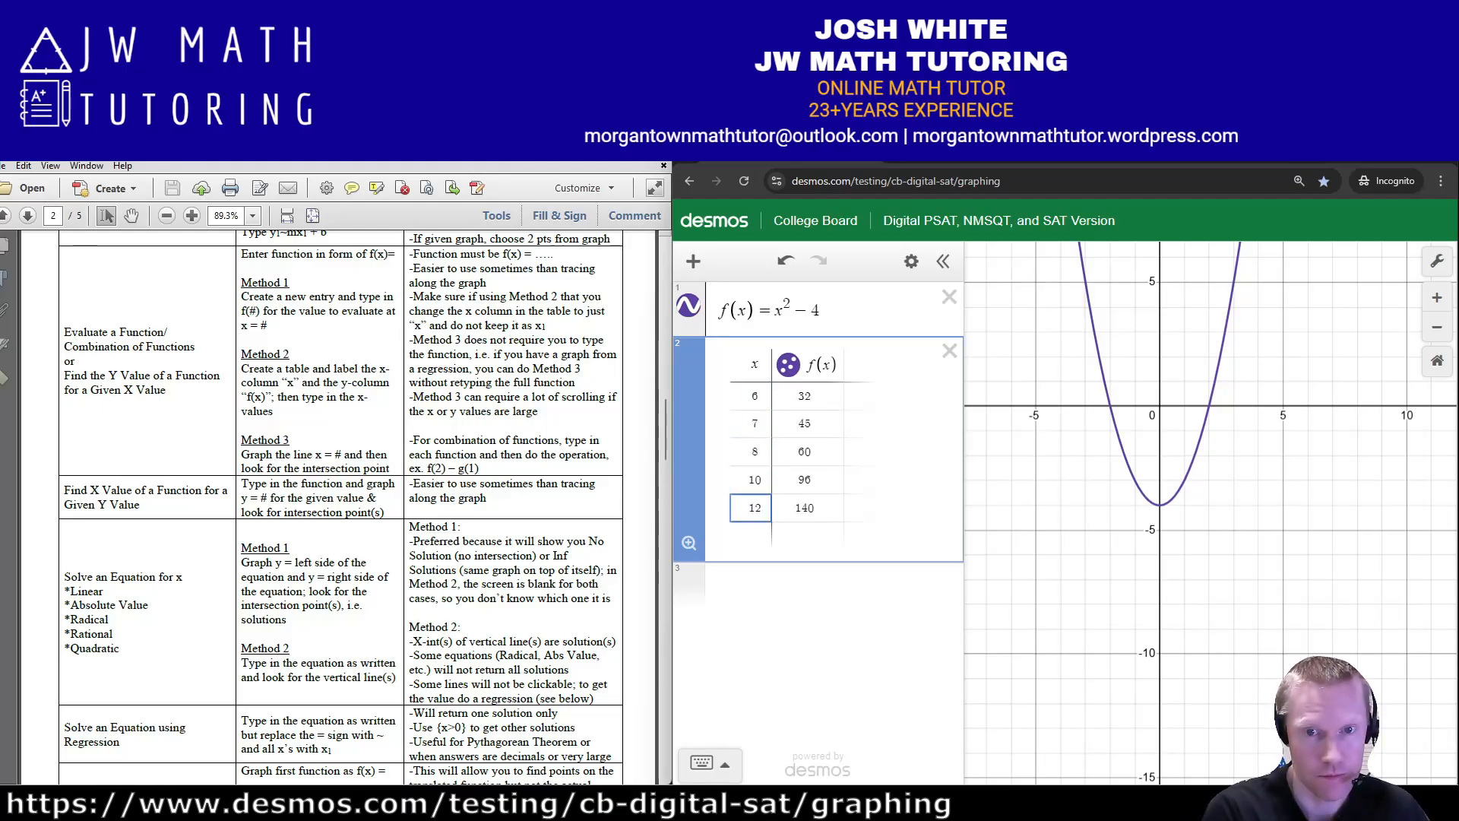
{"action": "key", "text": "Up"}
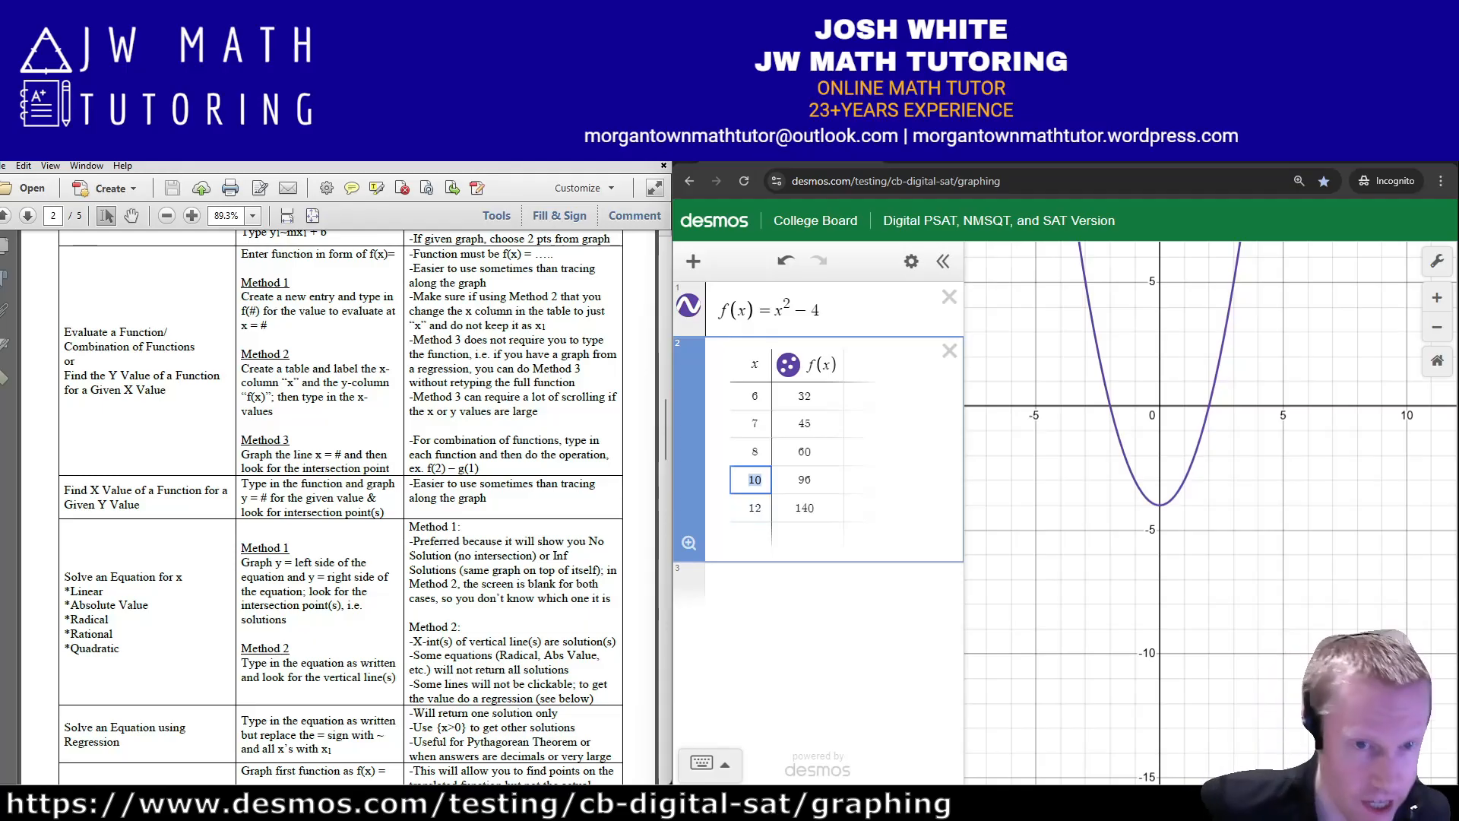
- Show the function's Create Table option again and delete the table of values
{"action": "left_click", "coordinate": [912, 260]}
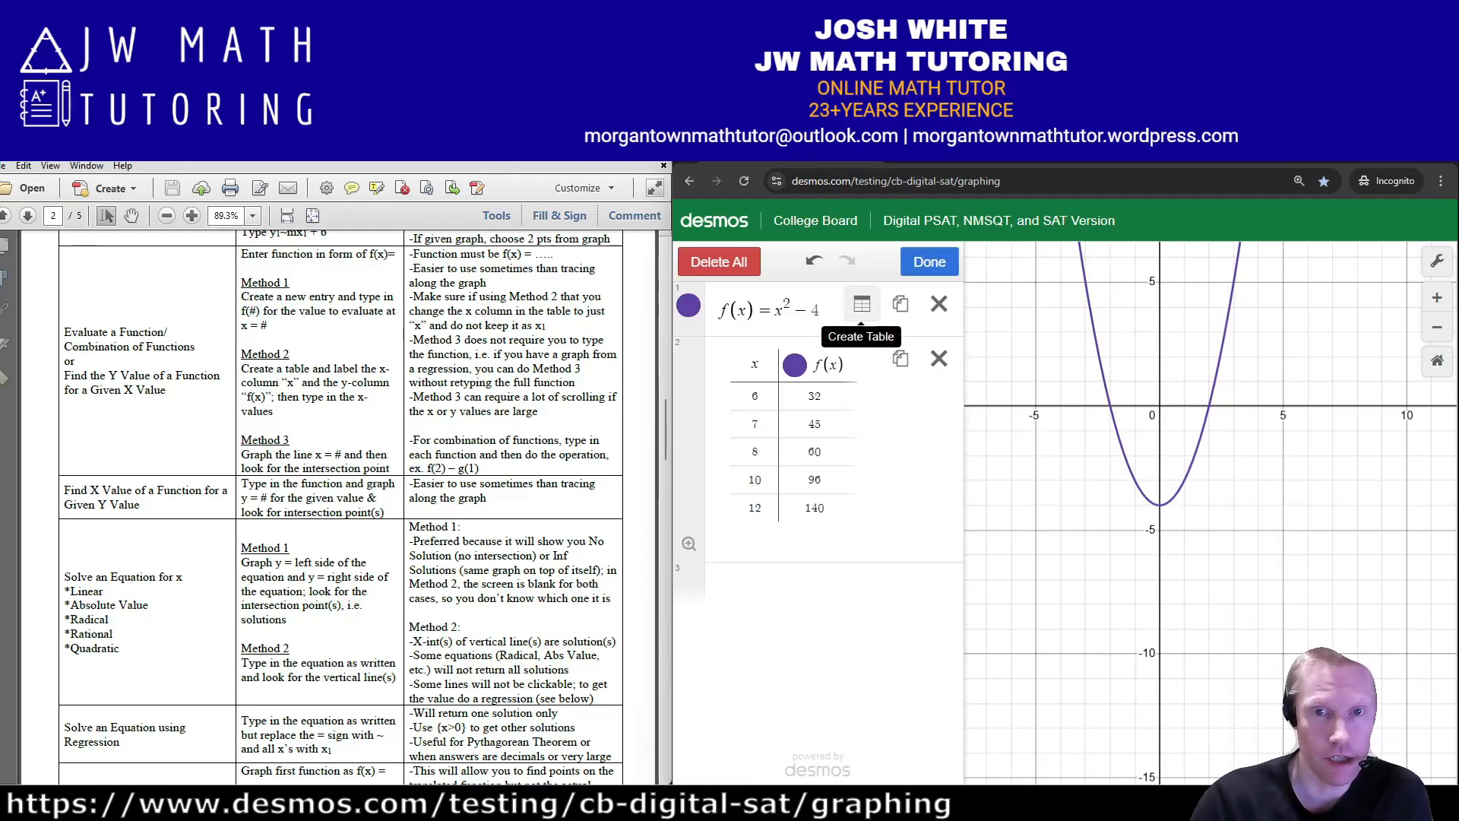
{"action": "left_click", "coordinate": [929, 261]}
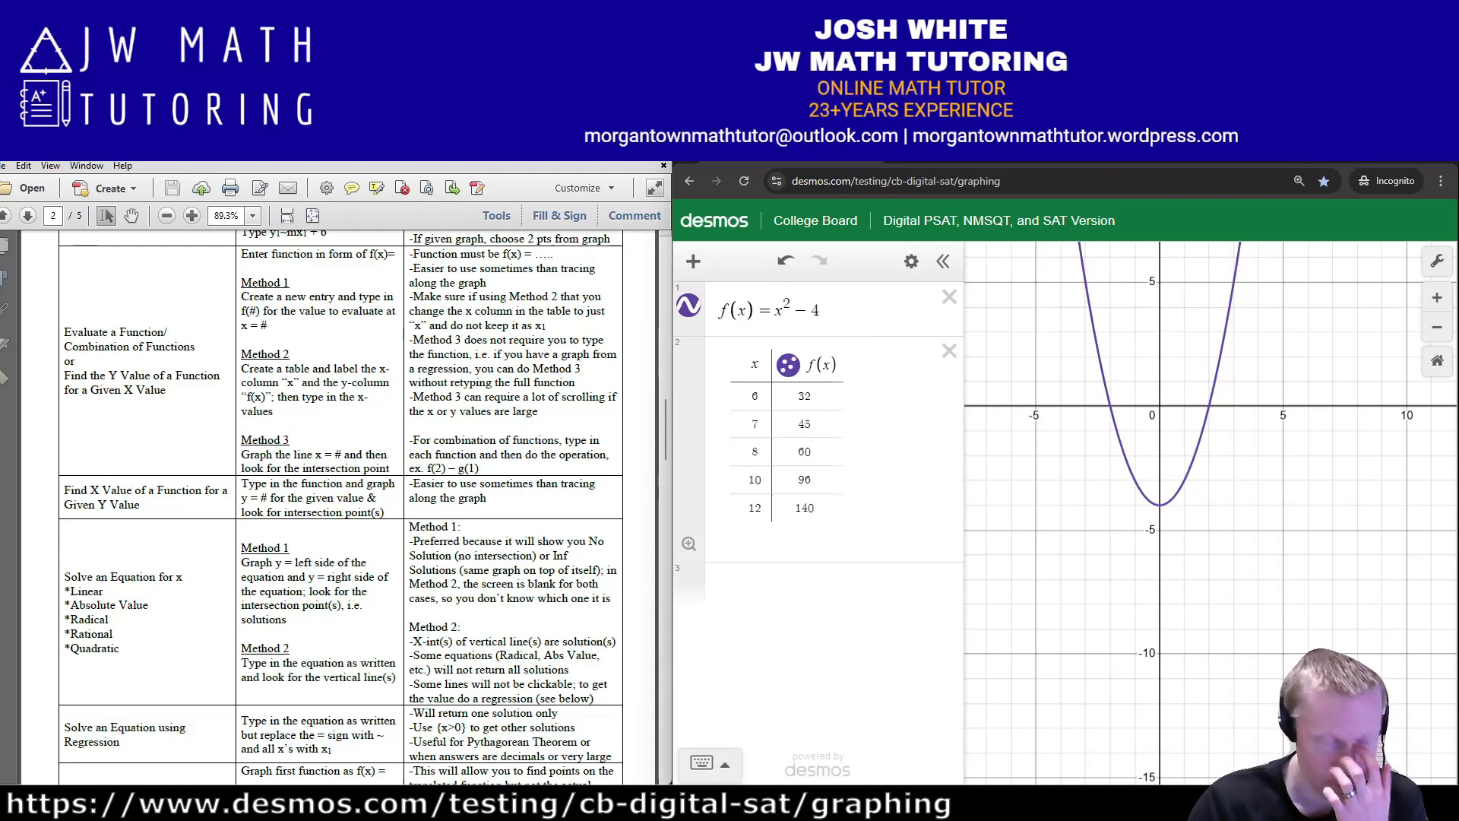
{"action": "left_click", "coordinate": [949, 350]}
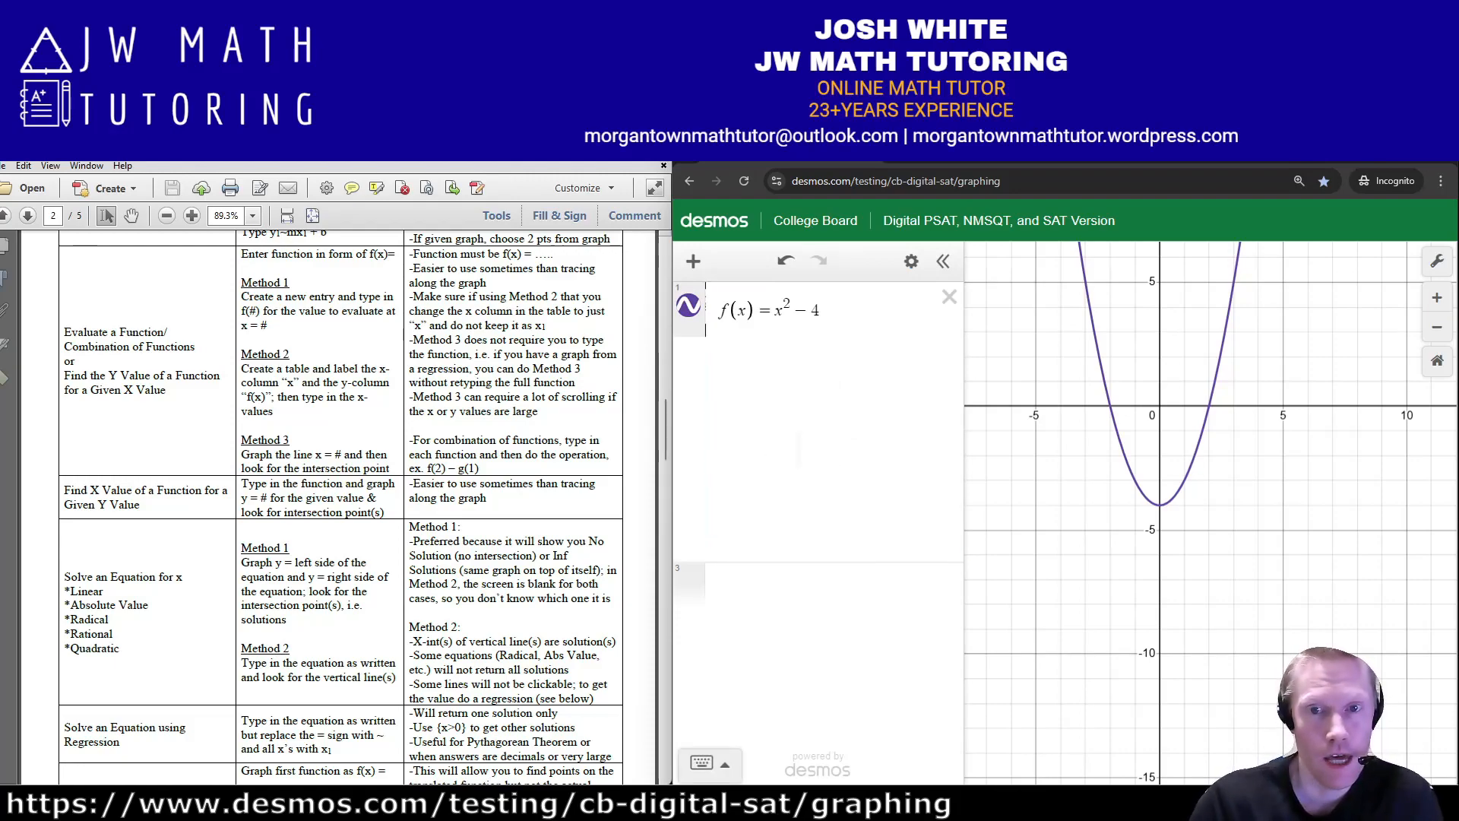
- Graph the vertical line x = -2 and label its intersection point with the parabola
{"action": "key", "text": "Return"}
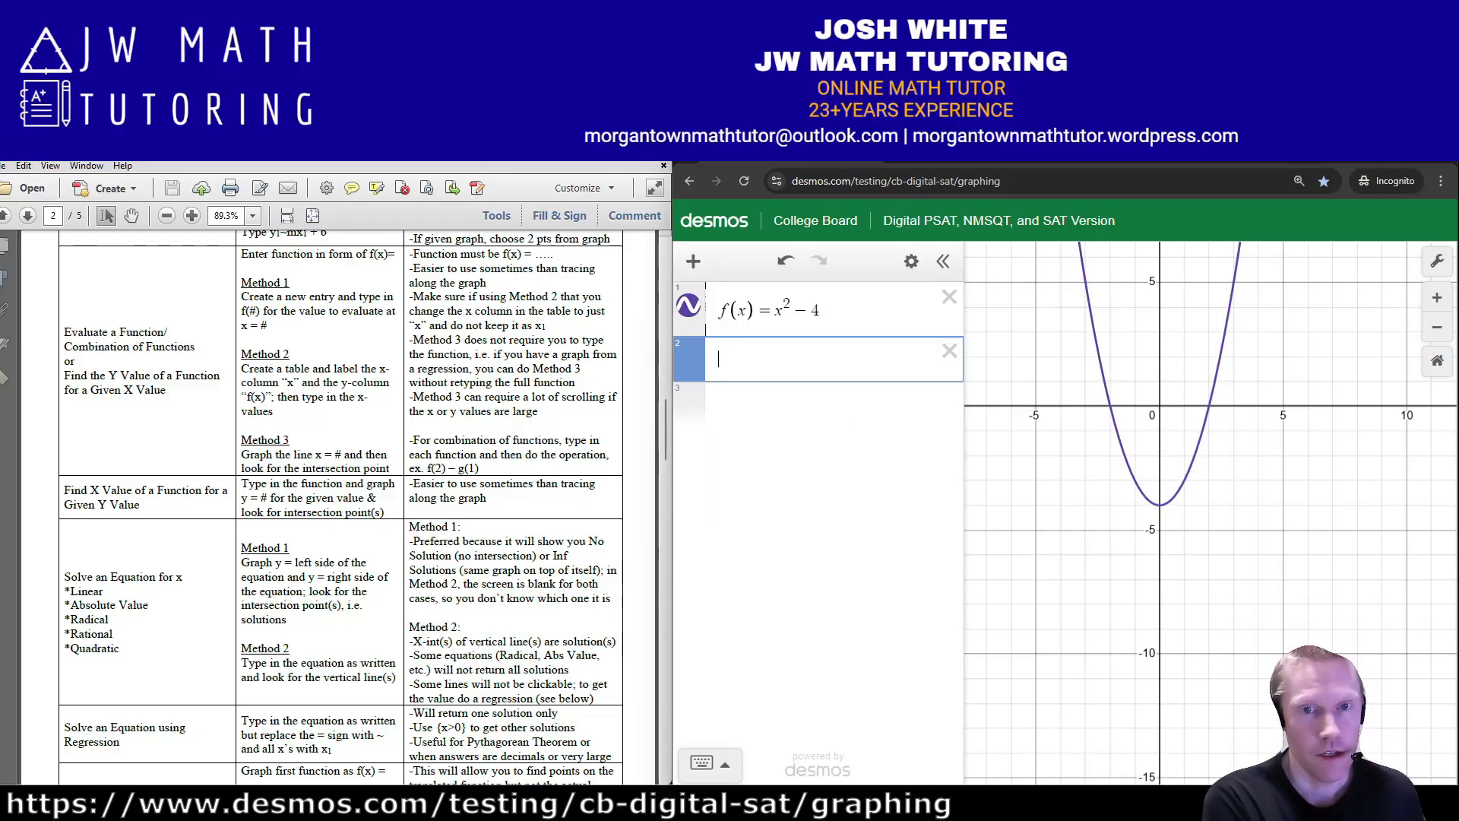
{"action": "type", "text": "x="}
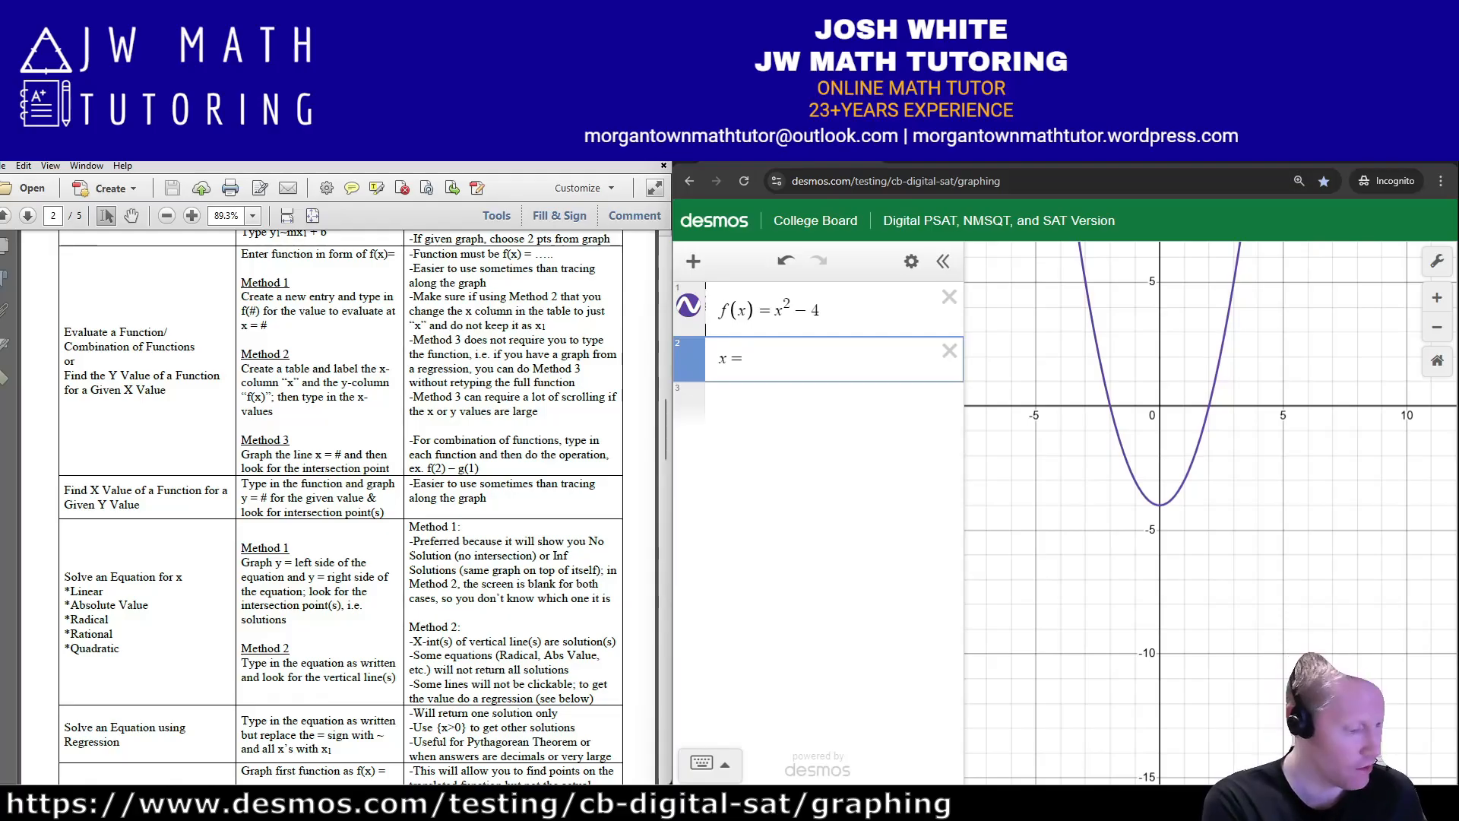
{"action": "type", "text": "-2"}
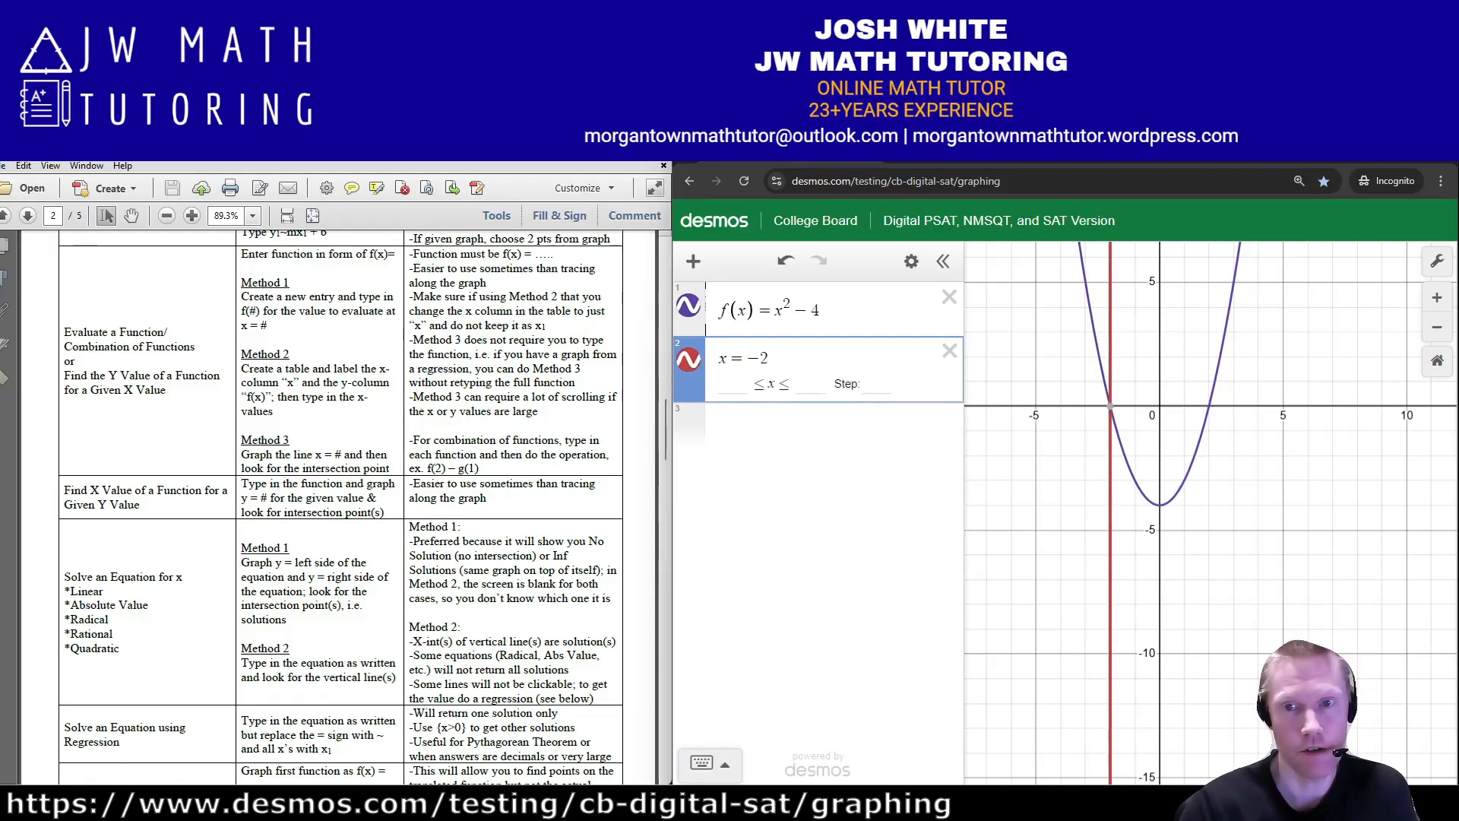
{"action": "left_click", "coordinate": [1111, 406]}
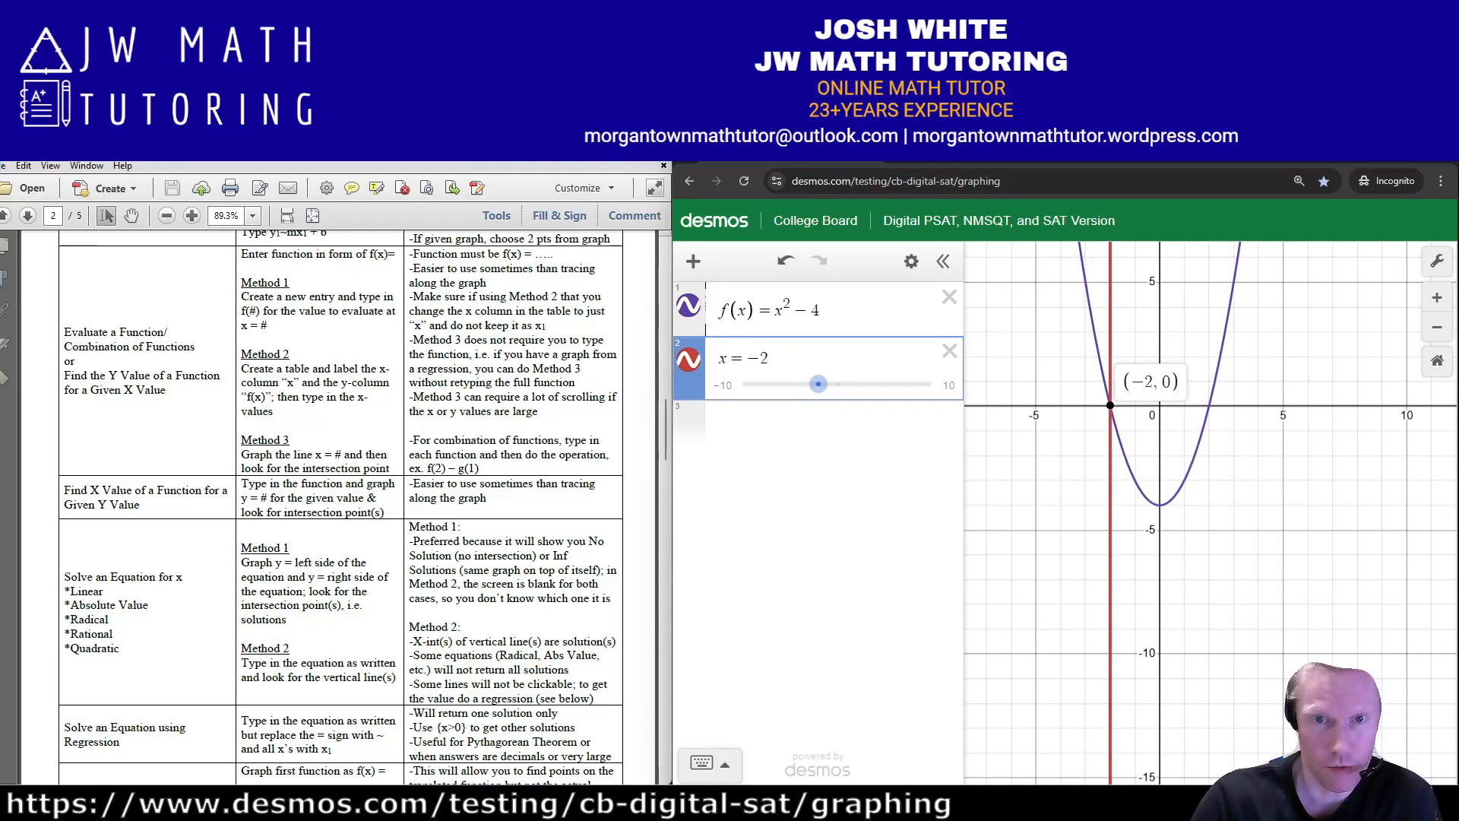
- Evaluate f(-2) in a new expression below the line x = -2
{"action": "left_click", "coordinate": [806, 423]}
{"action": "type", "text": "f(-21"}
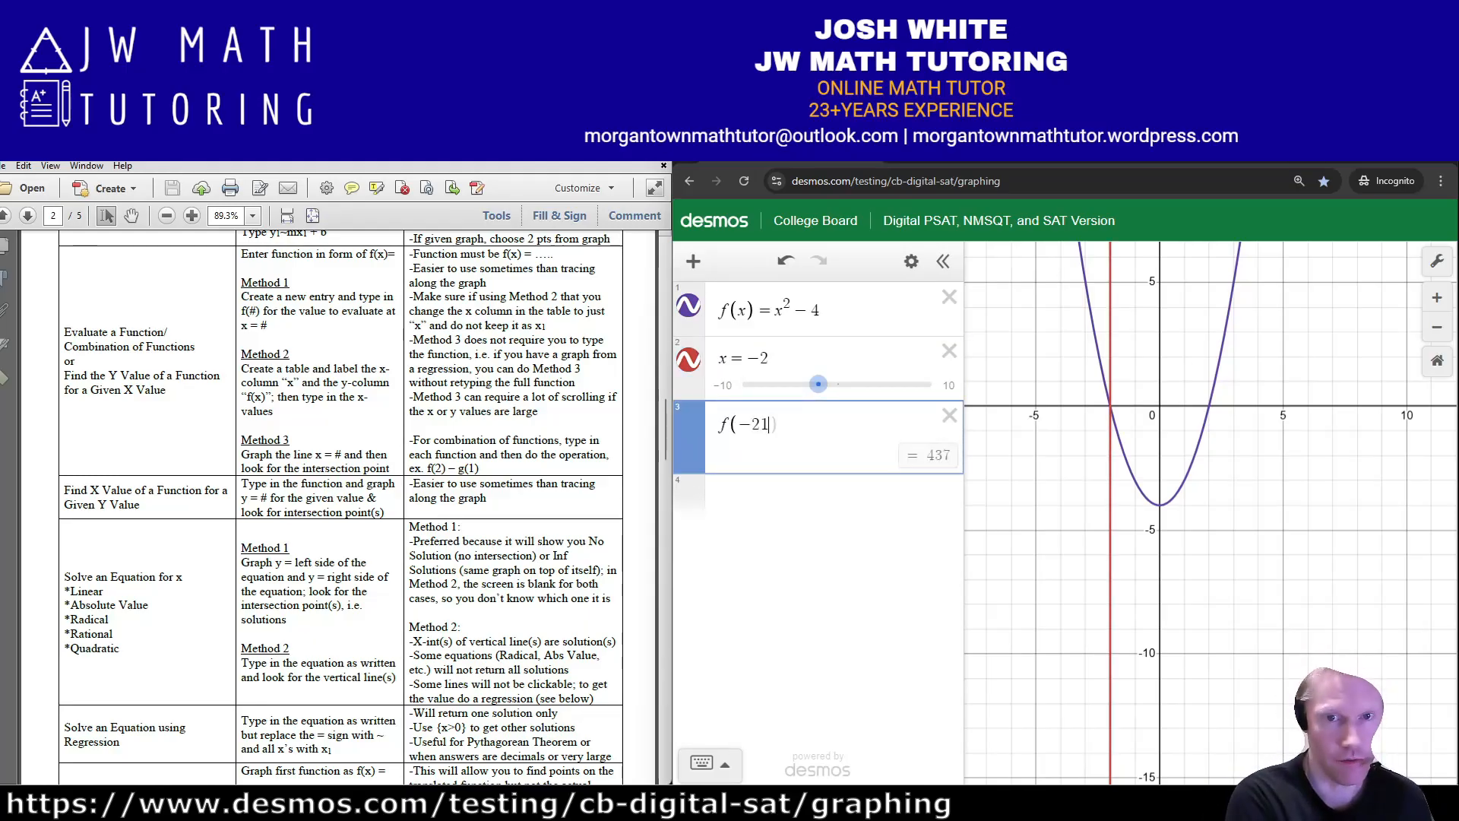
{"action": "key", "text": "BackSpace"}
{"action": "type", "text": ")"}
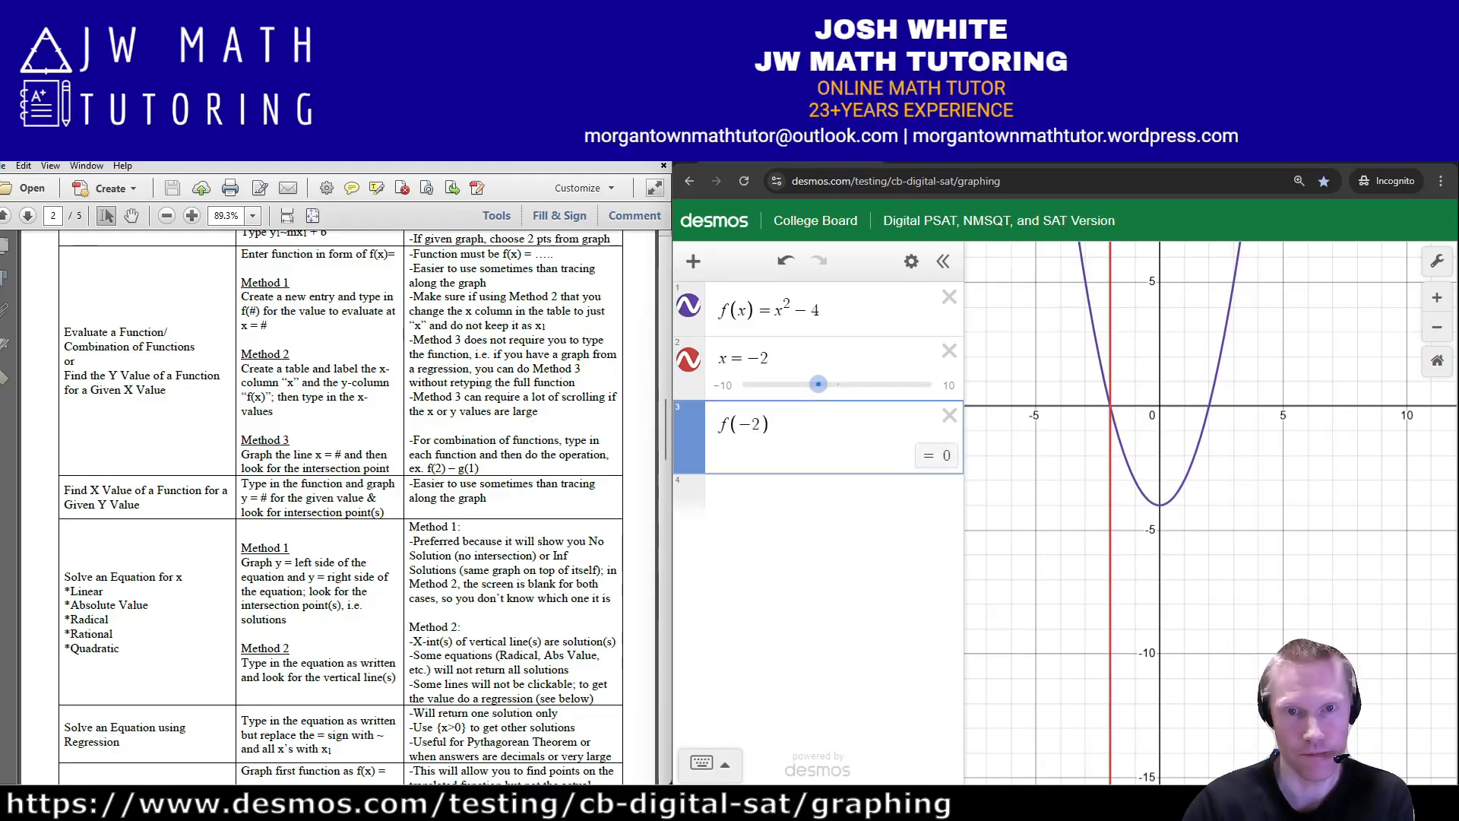
- Delete the f(-2) expression and clear the x = -2 entry, keeping only the definition of f(x)
{"action": "left_click", "coordinate": [949, 415]}
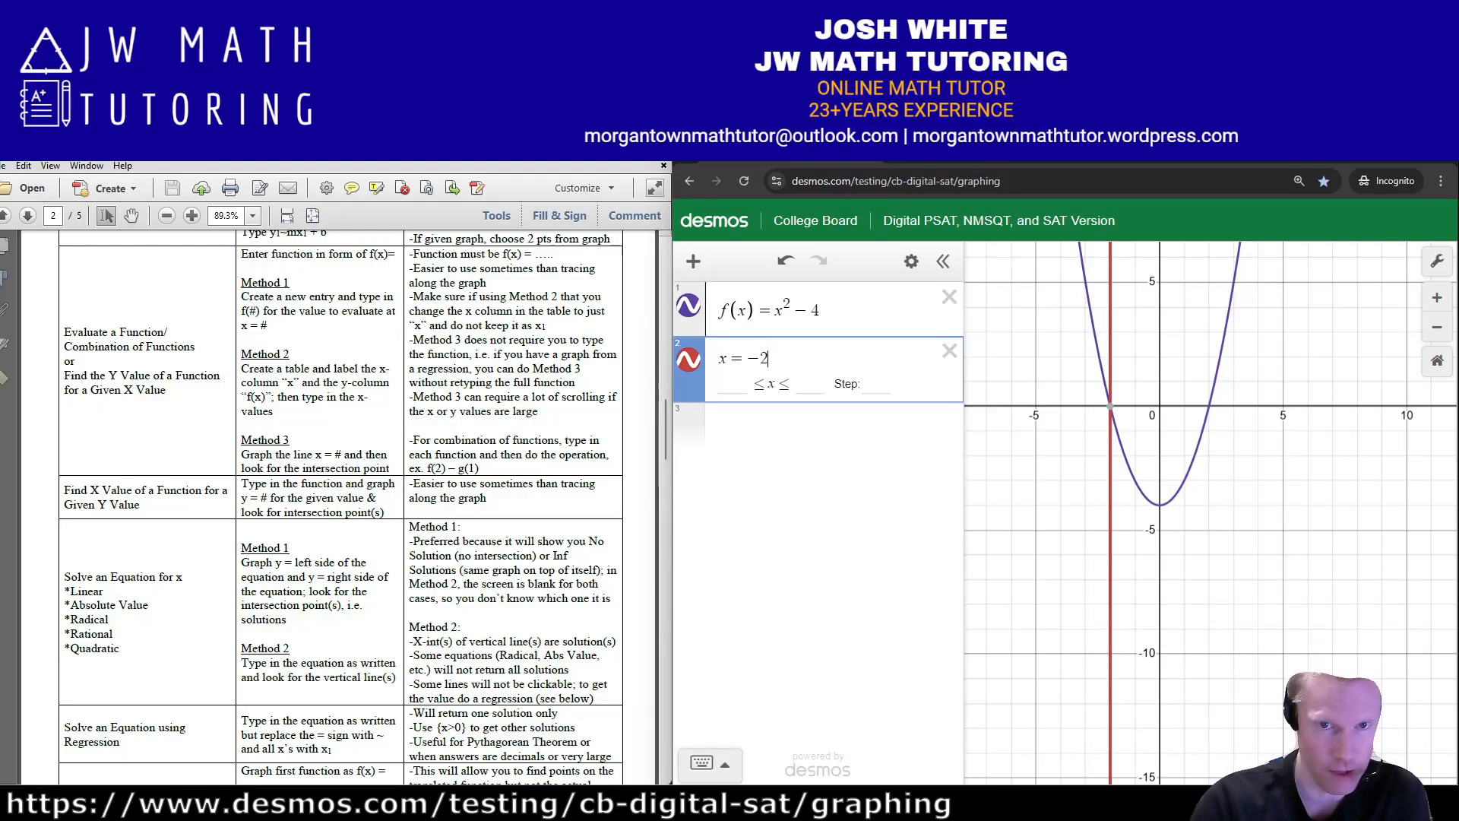
{"action": "key", "text": "BackSpace"}
{"action": "key", "text": "BackSpace"}
{"action": "key", "text": "BackSpace"}
{"action": "key", "text": "BackSpace"}
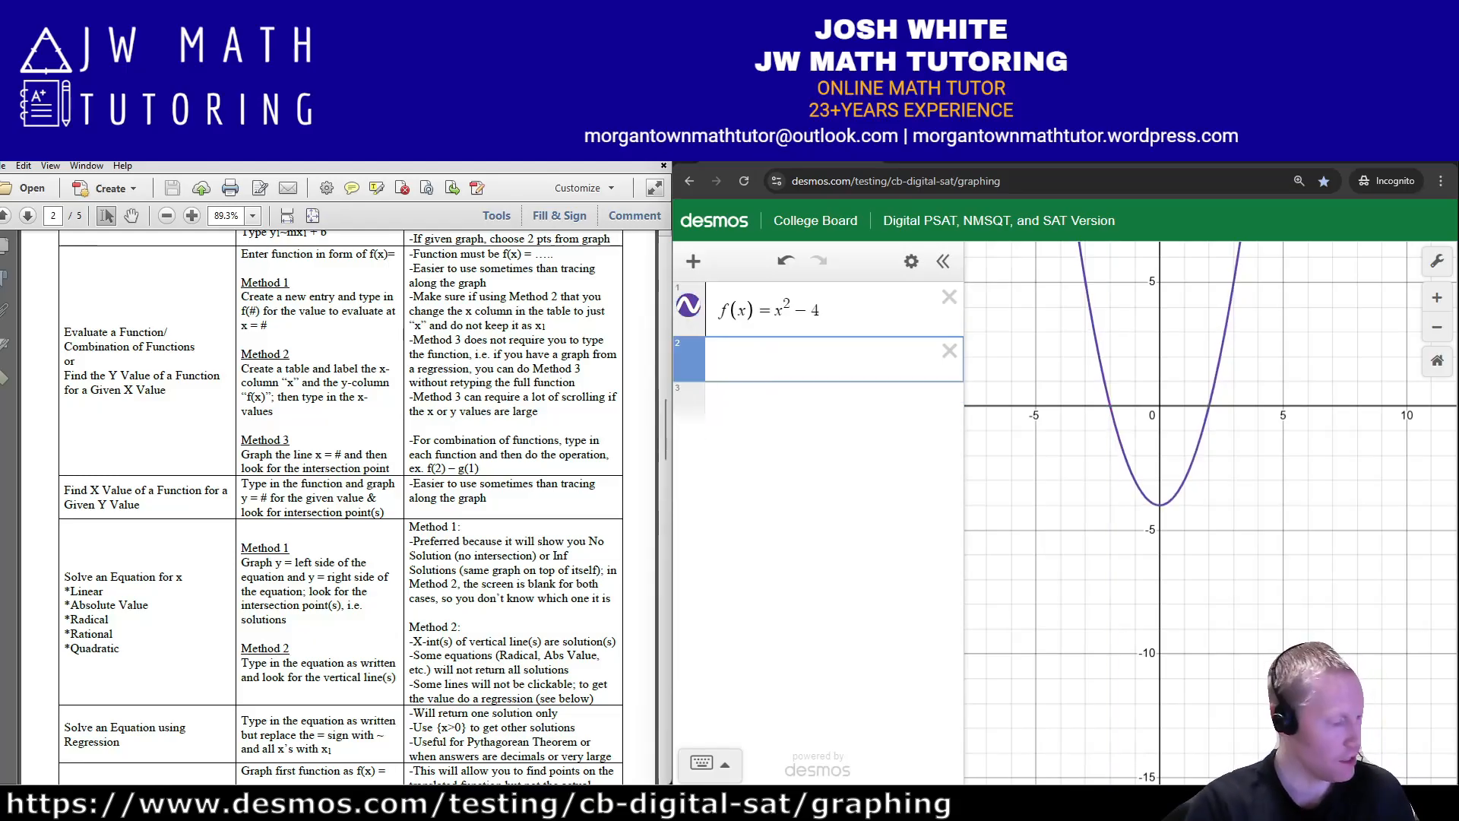
- Evaluate the combination f(2) - 2f(4) in the empty entry and remove that entry
{"action": "type", "text": "f(2)-2f"}
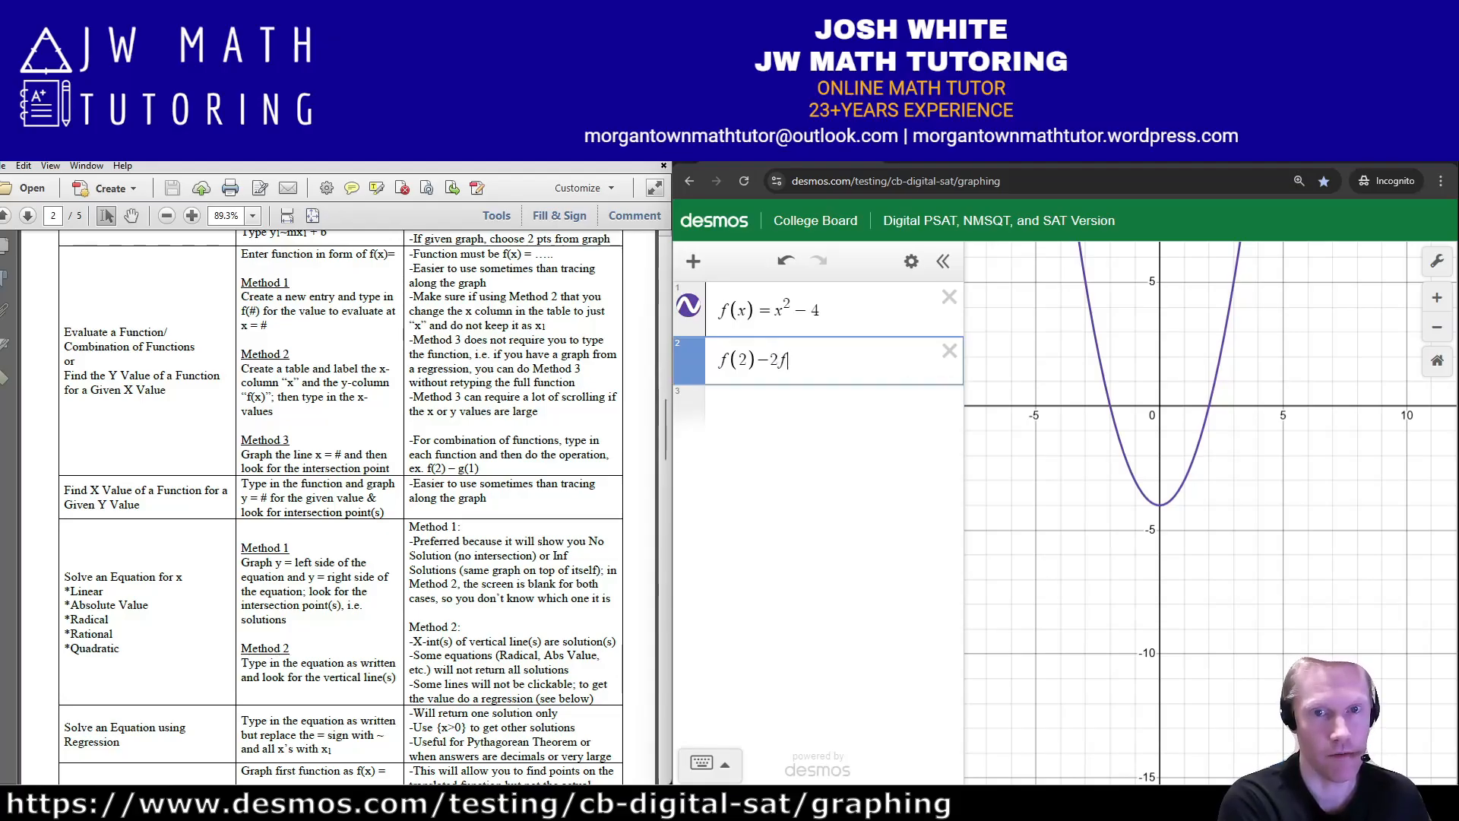
{"action": "type", "text": "(4)"}
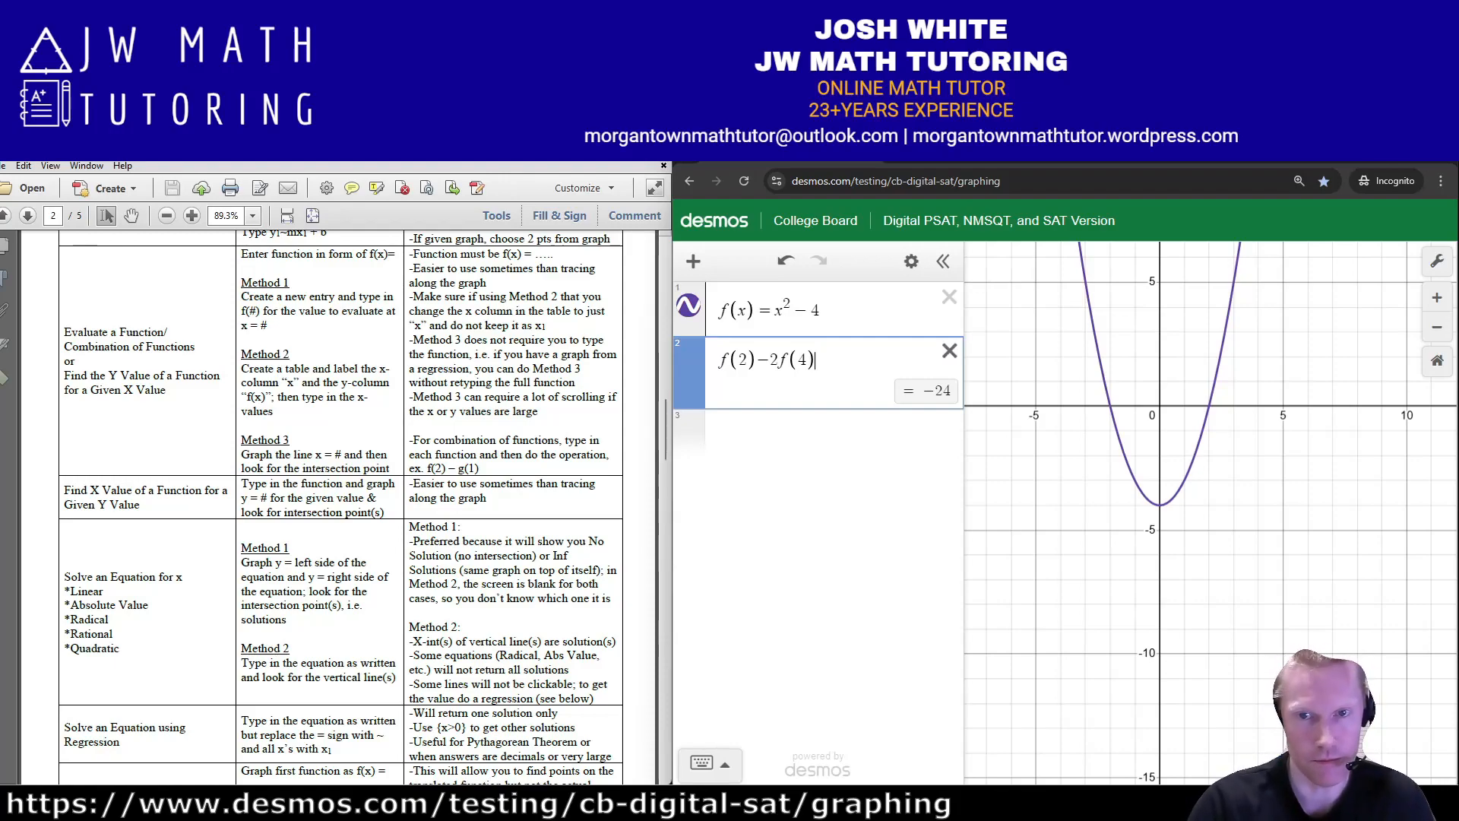
{"action": "key", "text": "ctrl+a"}
{"action": "key", "text": "BackSpace"}
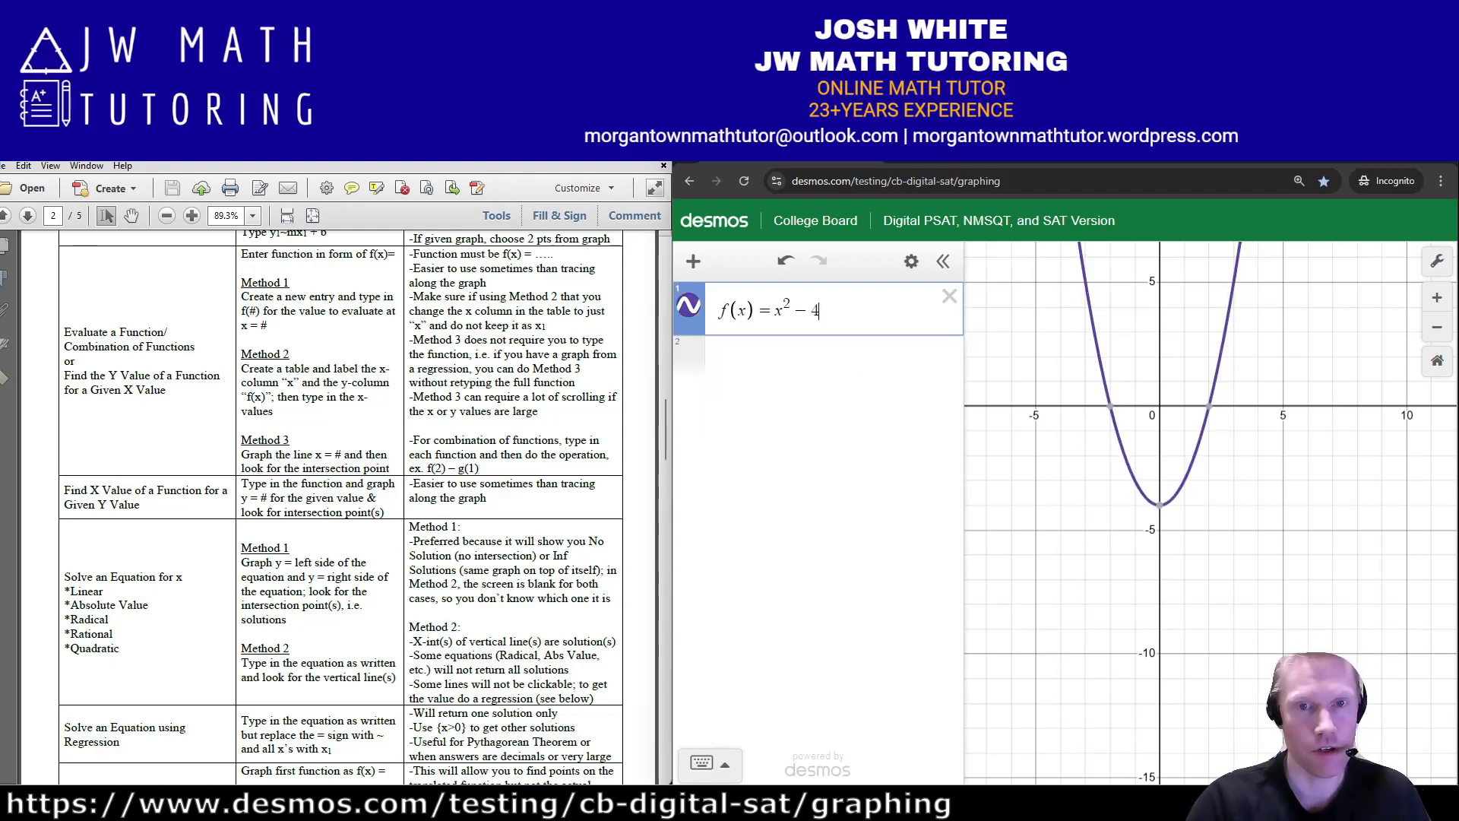
- Define a second function g(x) = 3x - 7 below f(x)
{"action": "type", "text": "g(x)="}
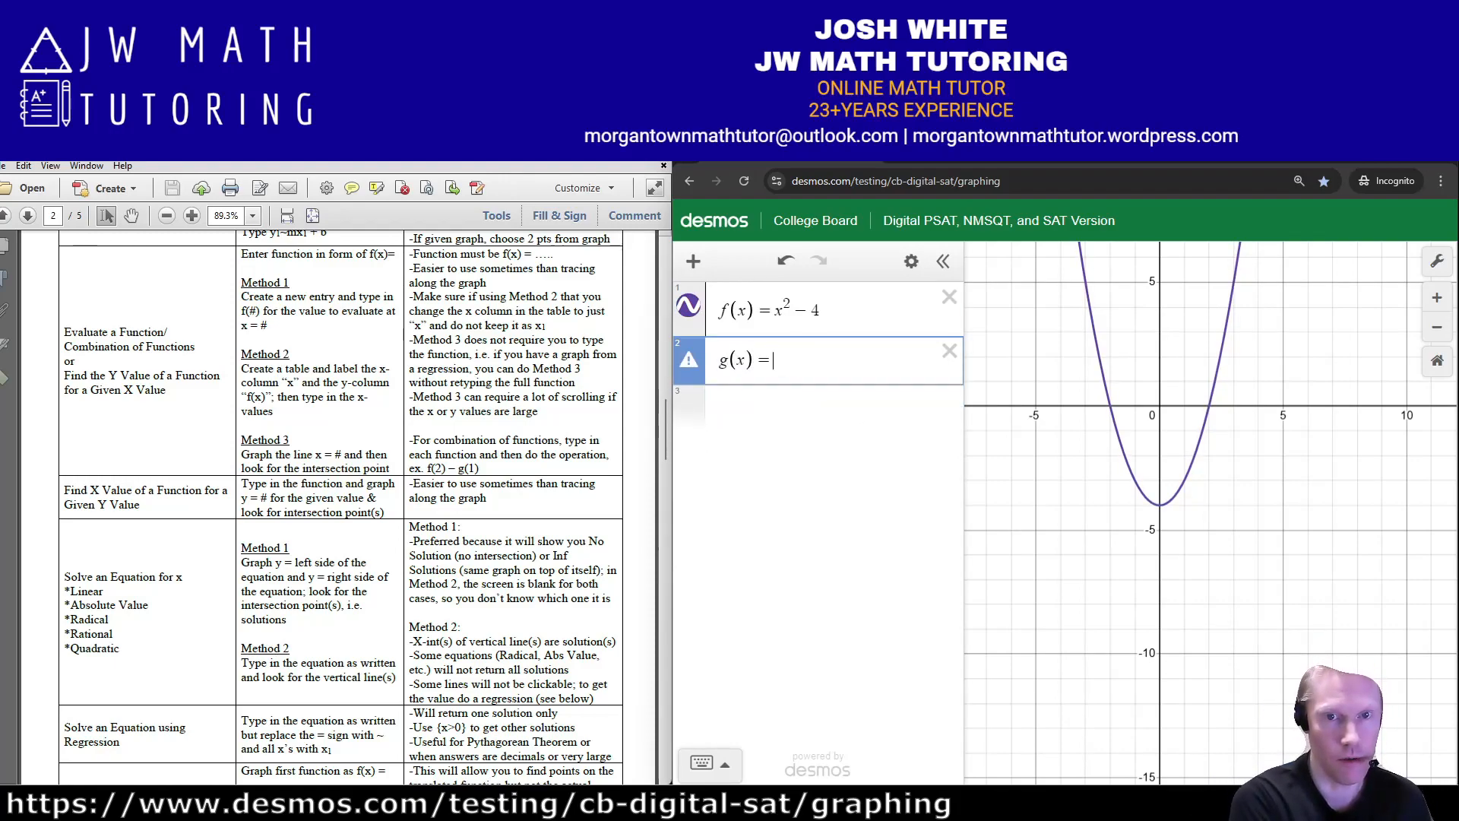
{"action": "type", "text": "x"}
{"action": "key", "text": "BackSpace"}
{"action": "type", "text": "3x="}
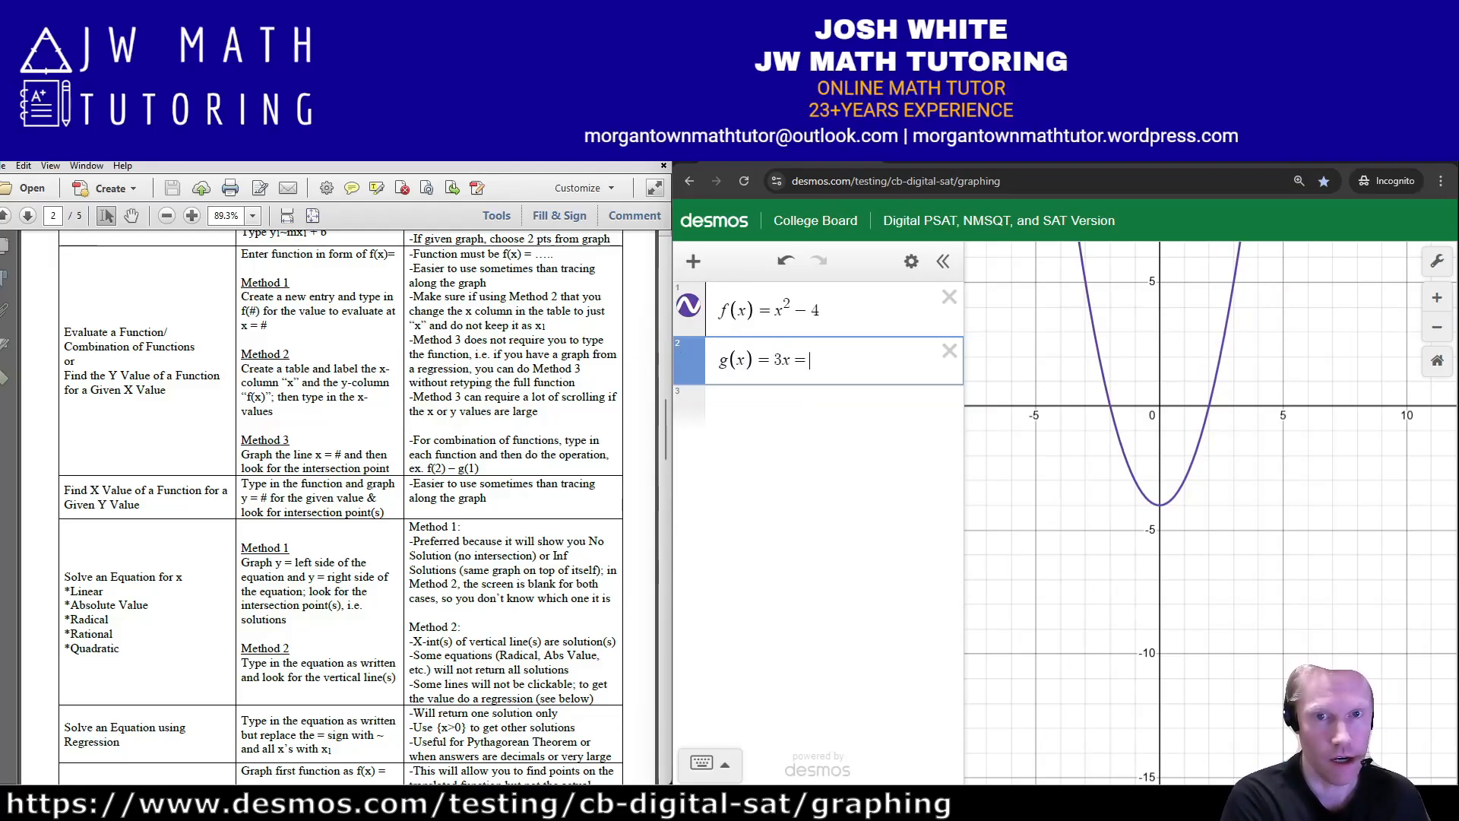
{"action": "key", "text": "BackSpace"}
{"action": "type", "text": "− 7"}
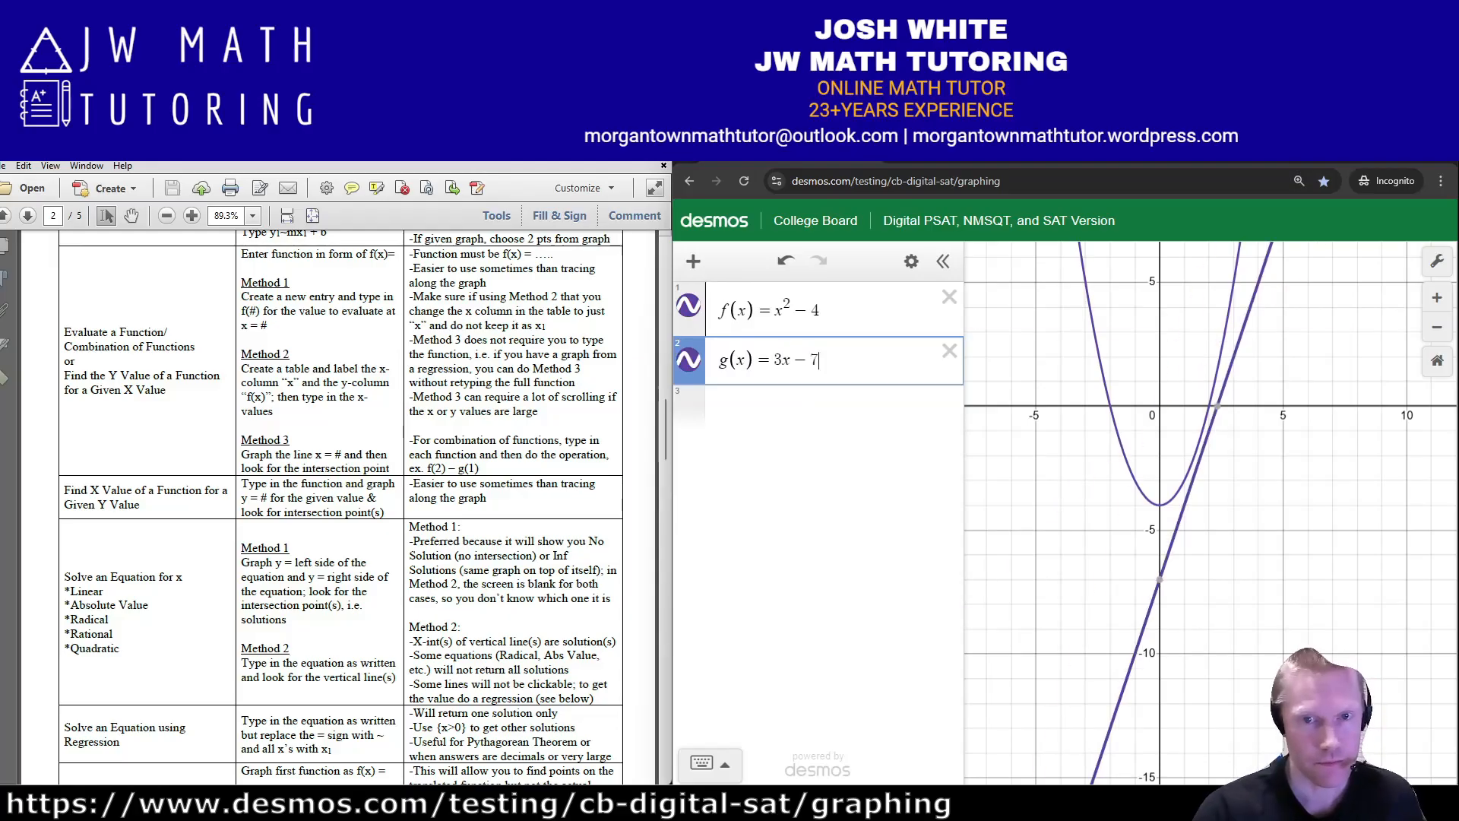
- Evaluate the combination f(-1) + g(-7) in a new expression
{"action": "key", "text": "Return"}
{"action": "type", "text": "f(-1)+"}
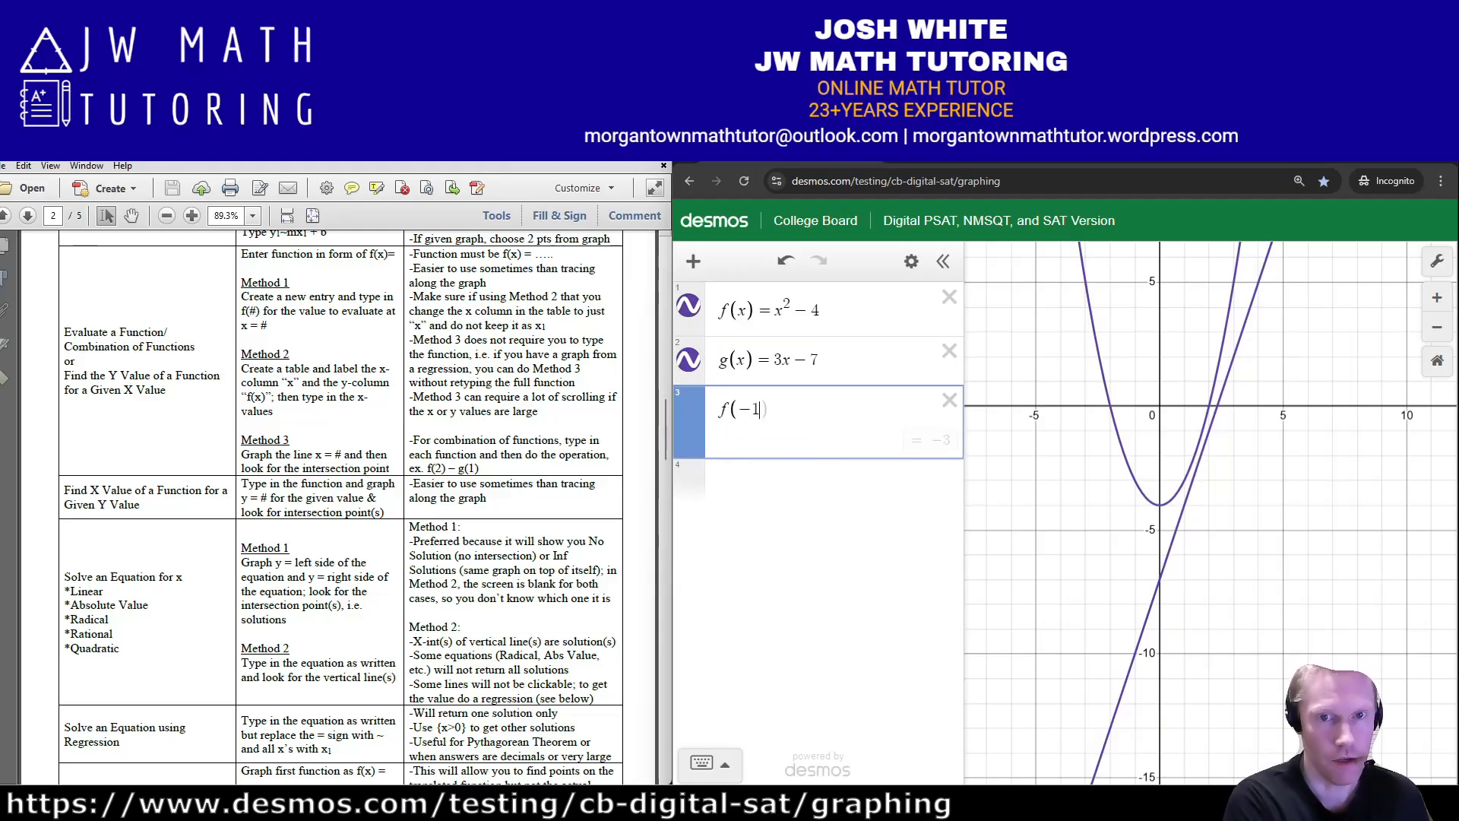
{"action": "type", "text": "g(-7)"}
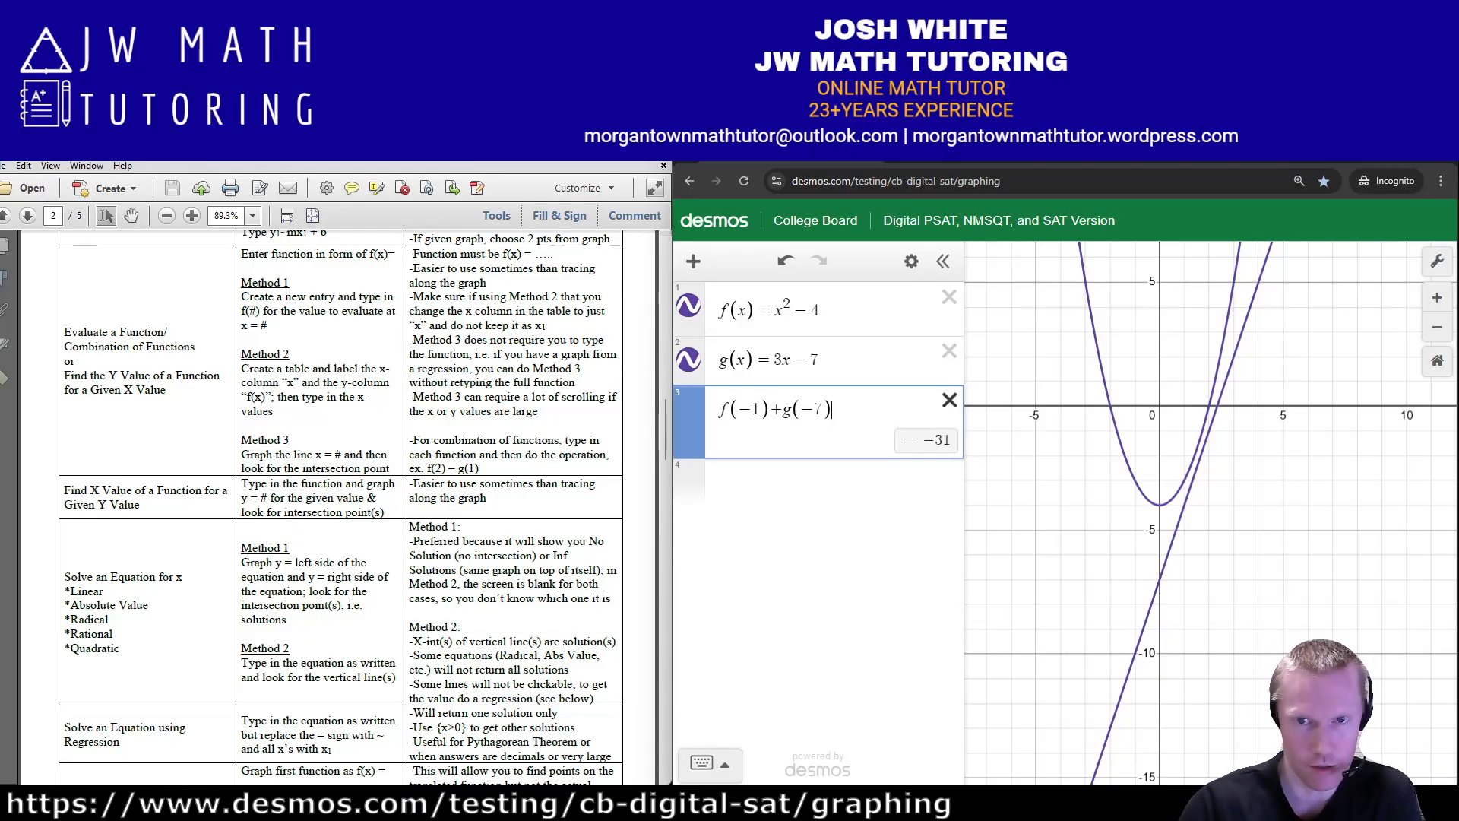
- Delete all three expressions, including both function definitions, to empty the expression list
{"action": "left_click", "coordinate": [949, 400]}
{"action": "left_click", "coordinate": [950, 351]}
{"action": "left_click", "coordinate": [949, 297]}
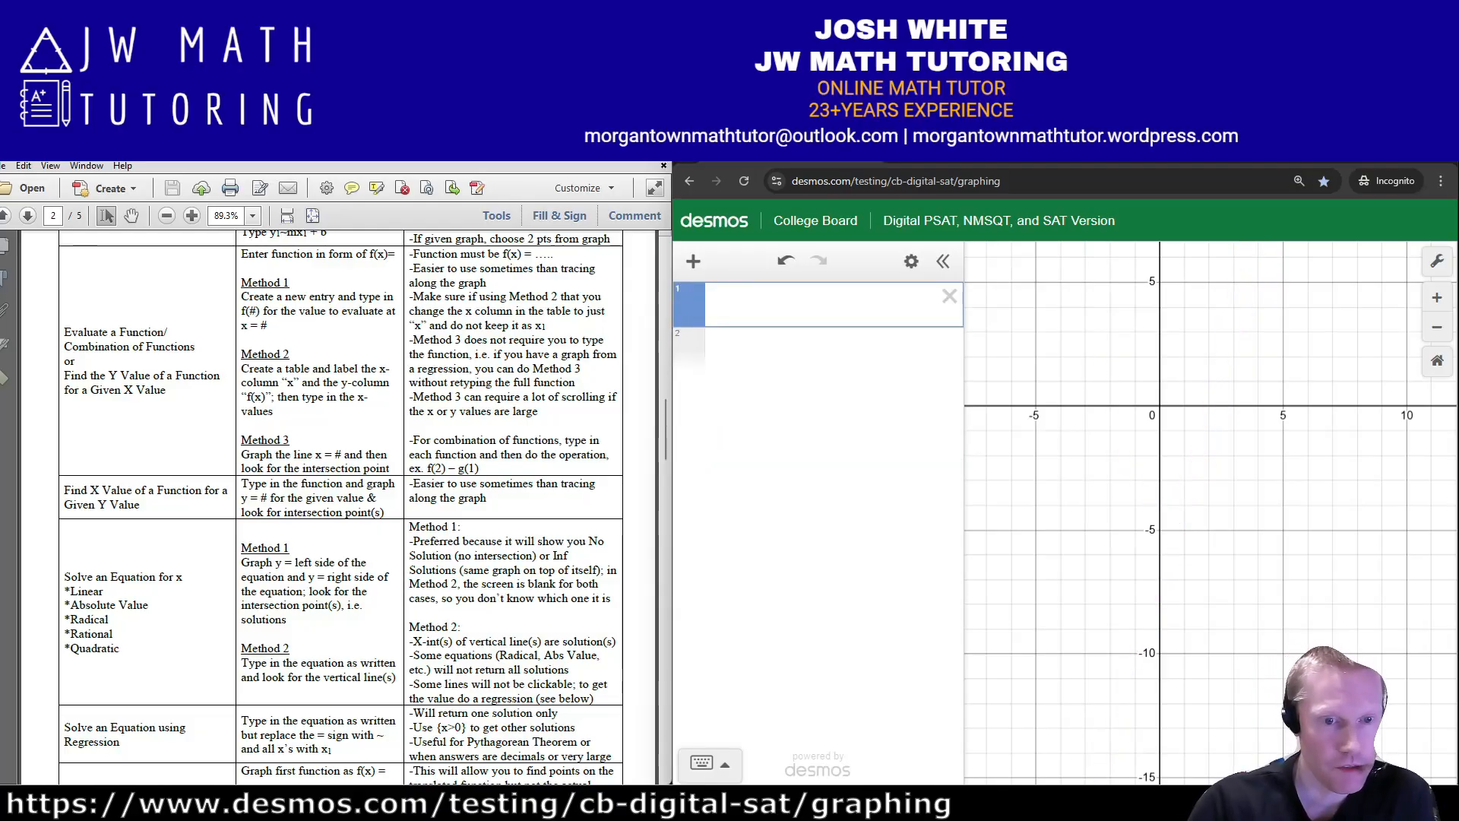
- Switch from the PDF guide to the OneNote notebook with the Evaluate a Function practice problems
{"action": "left_click", "coordinate": [422, 803]}
{"action": "mouse_move", "coordinate": [458, 803]}
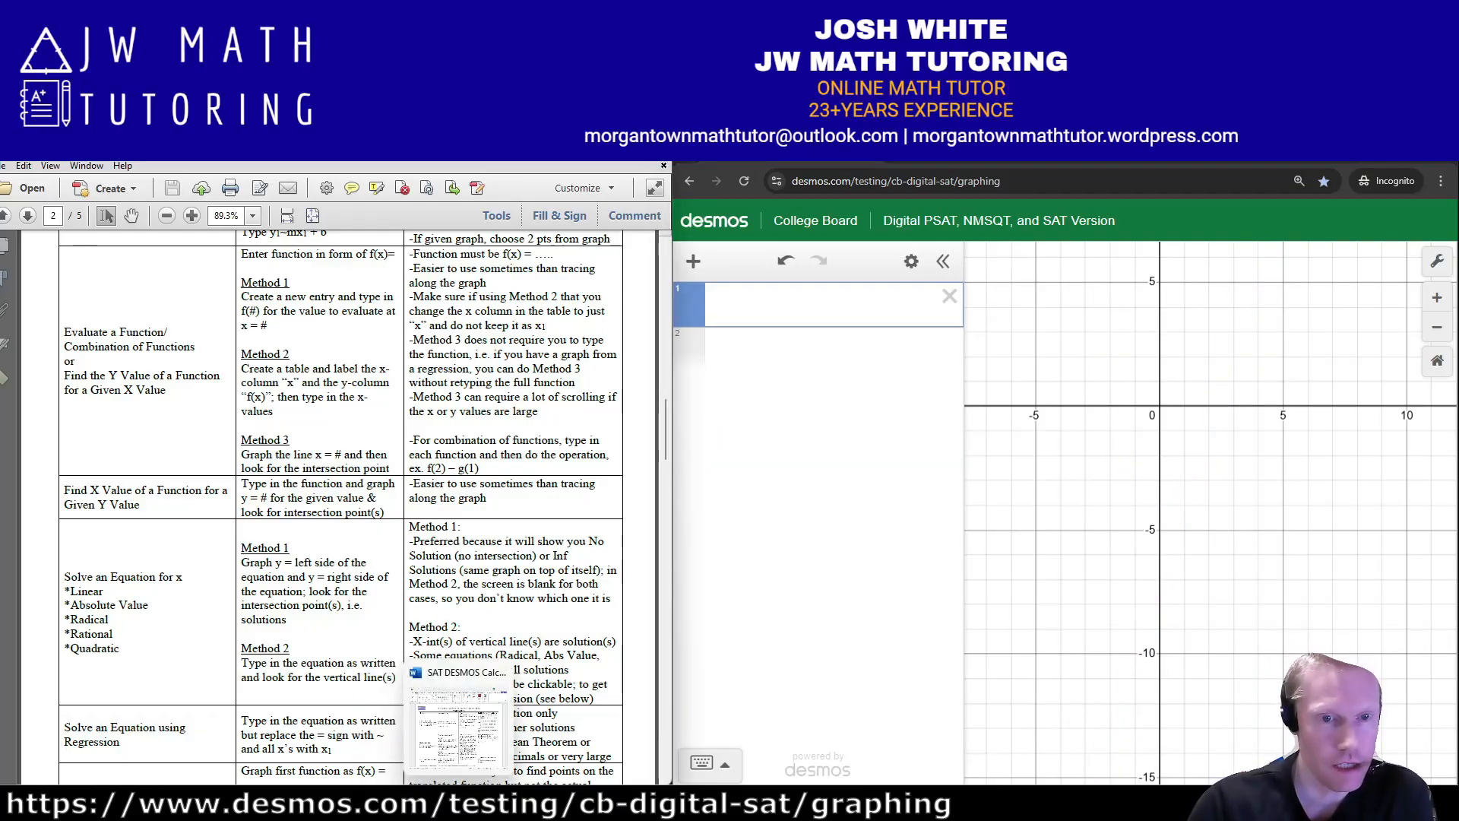
{"action": "left_click", "coordinate": [258, 803]}
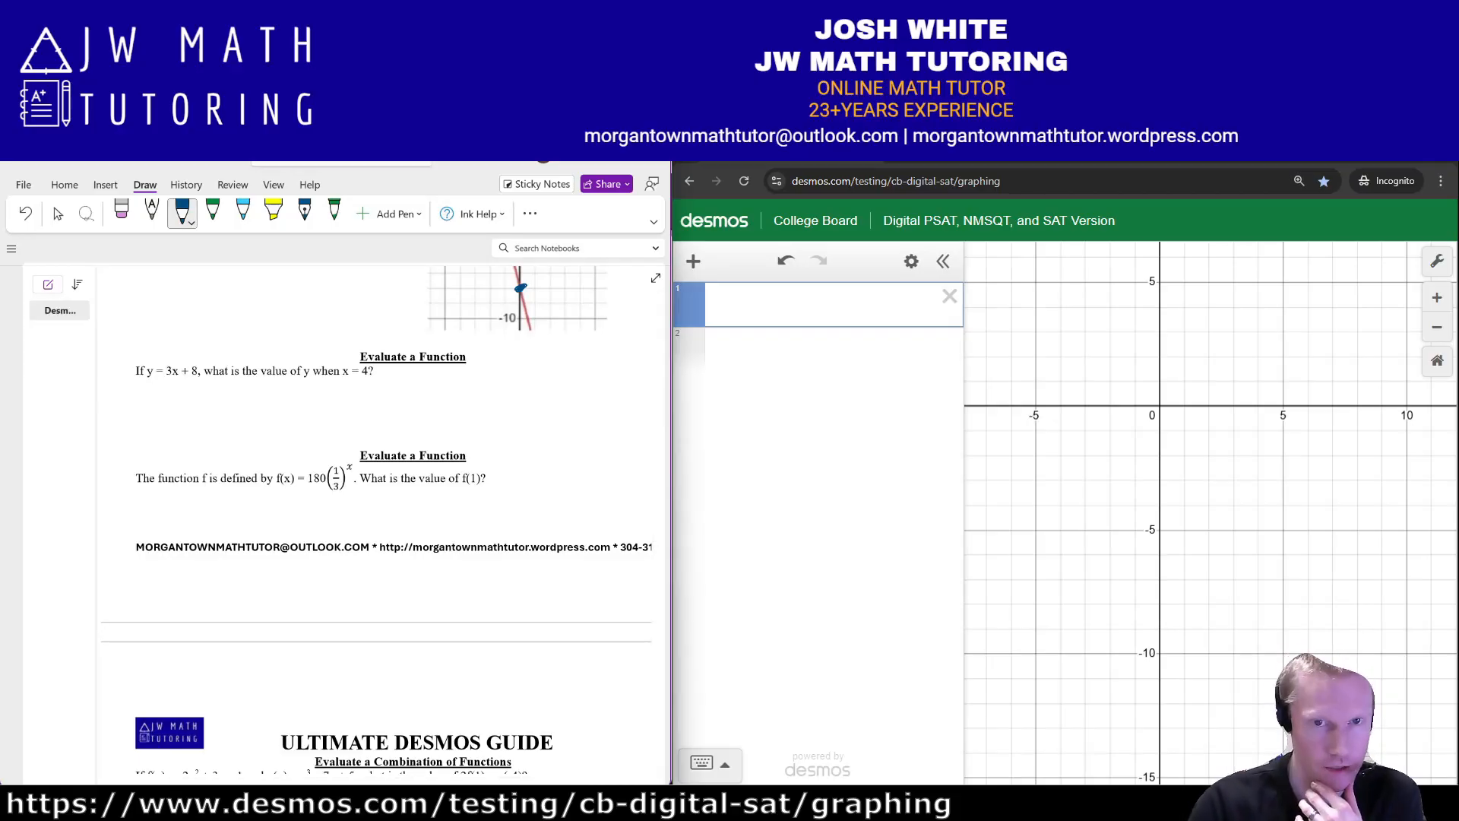
- Define f(x) = 3x + 8 in Desmos and evaluate f(4) in a second expression
{"action": "type", "text": "f"}
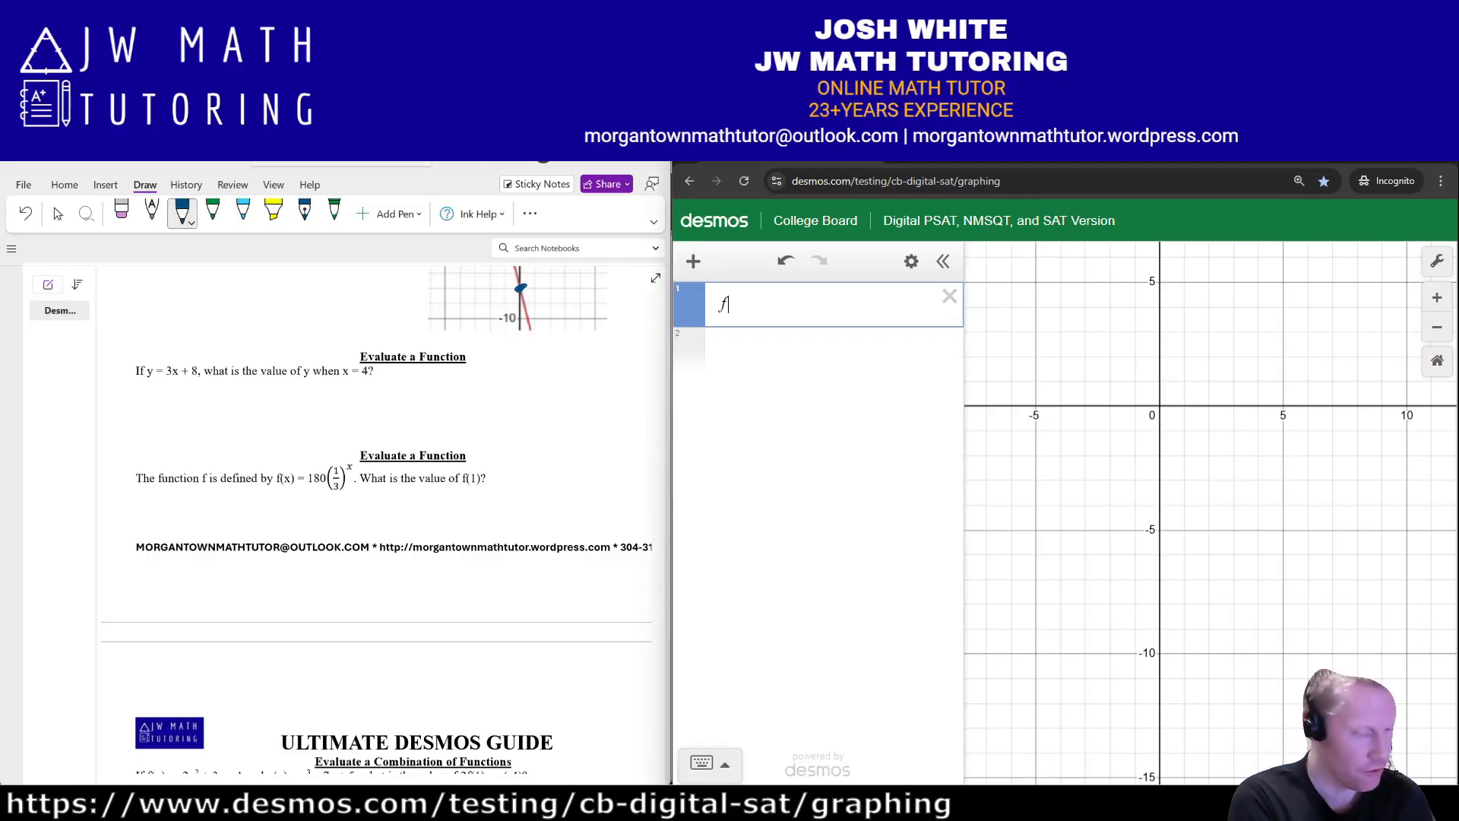
{"action": "type", "text": "(x)=3x+"}
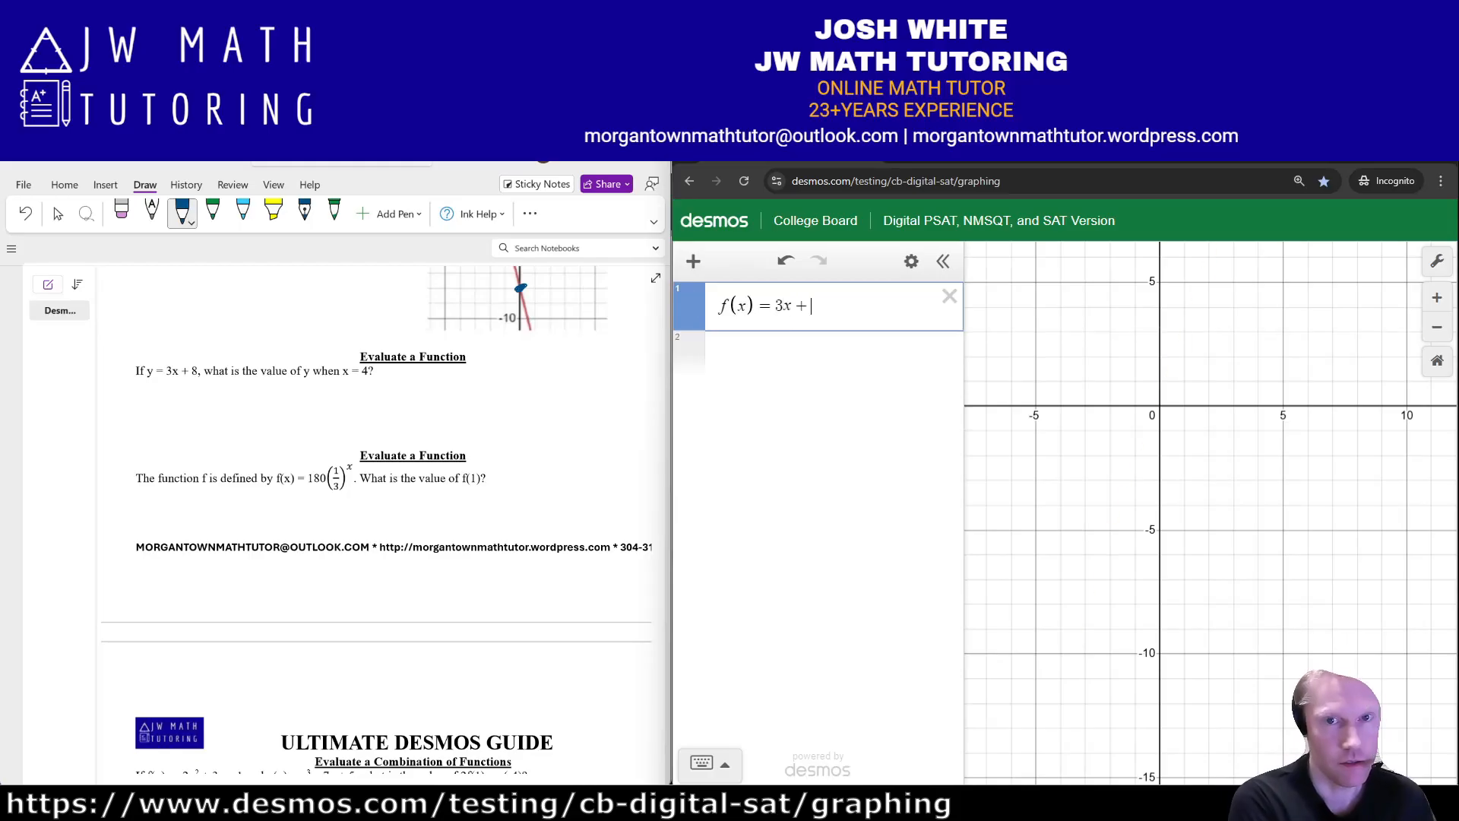
{"action": "type", "text": "8"}
{"action": "key", "text": "Return"}
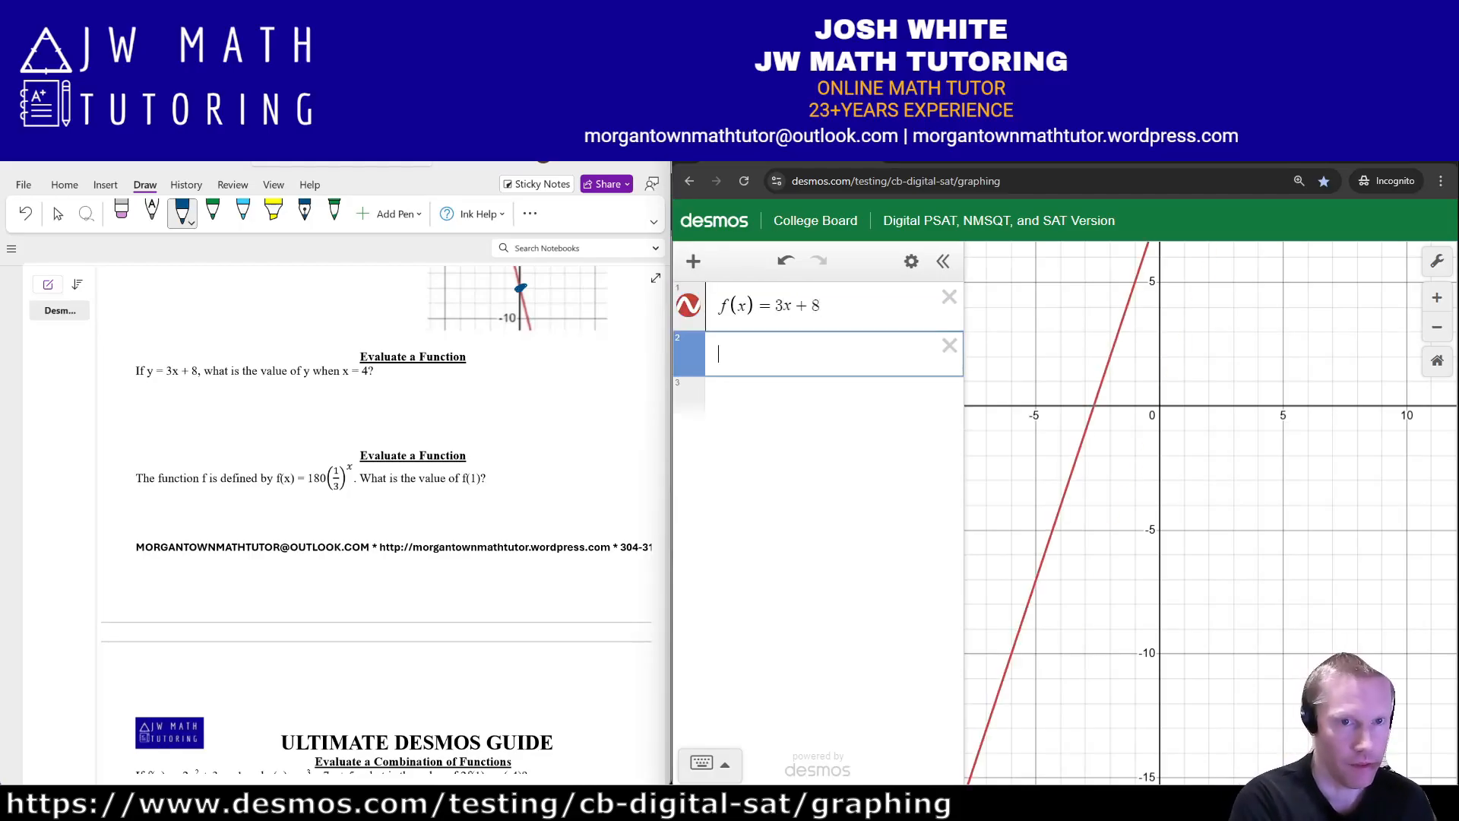
{"action": "type", "text": "f(4)"}
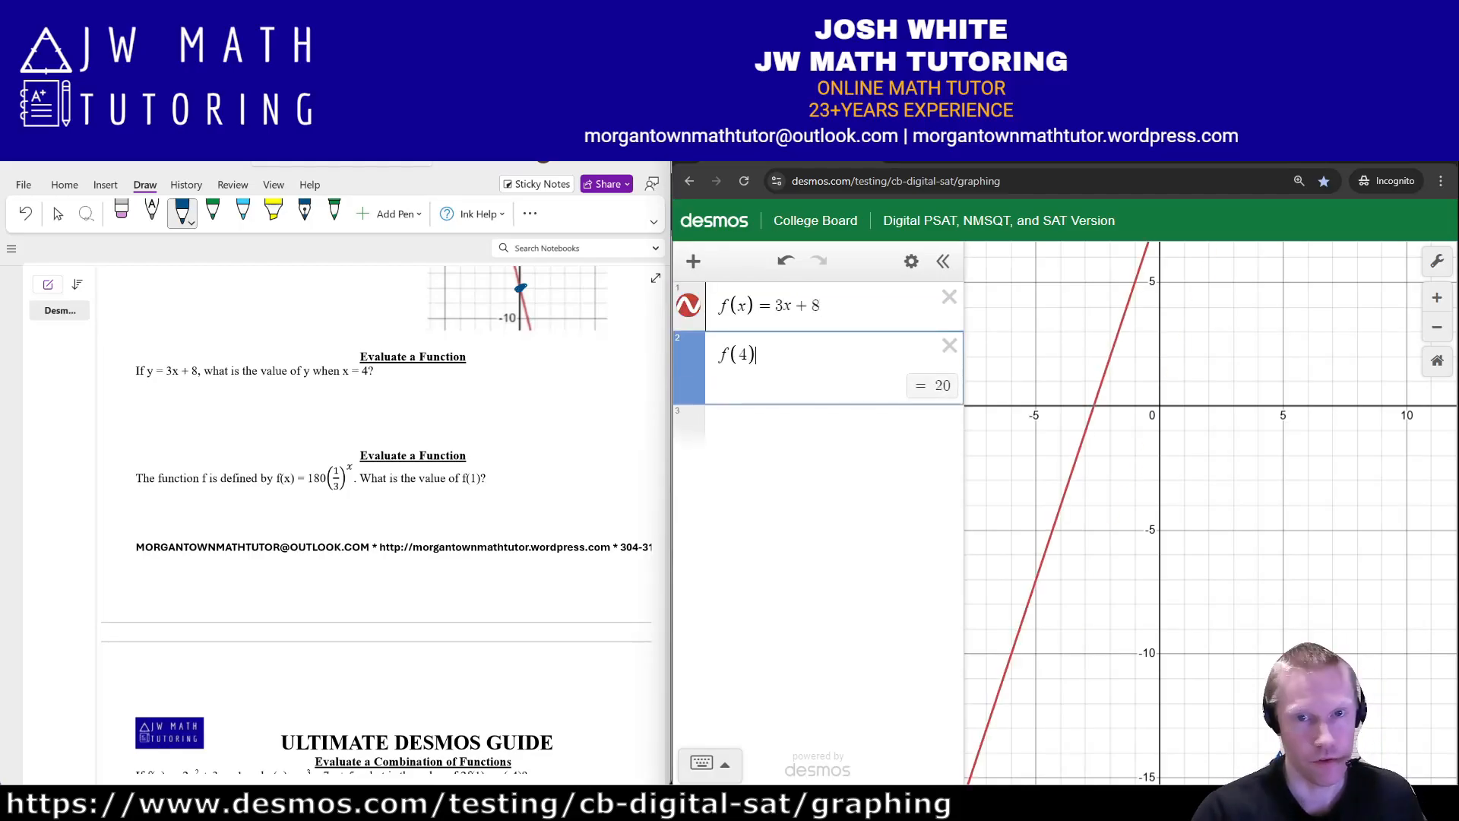
- Replace the f(4) expression with a table of f(x) and set its first x value to 4
{"action": "key", "text": "ctrl+a"}
{"action": "key", "text": "BackSpace"}
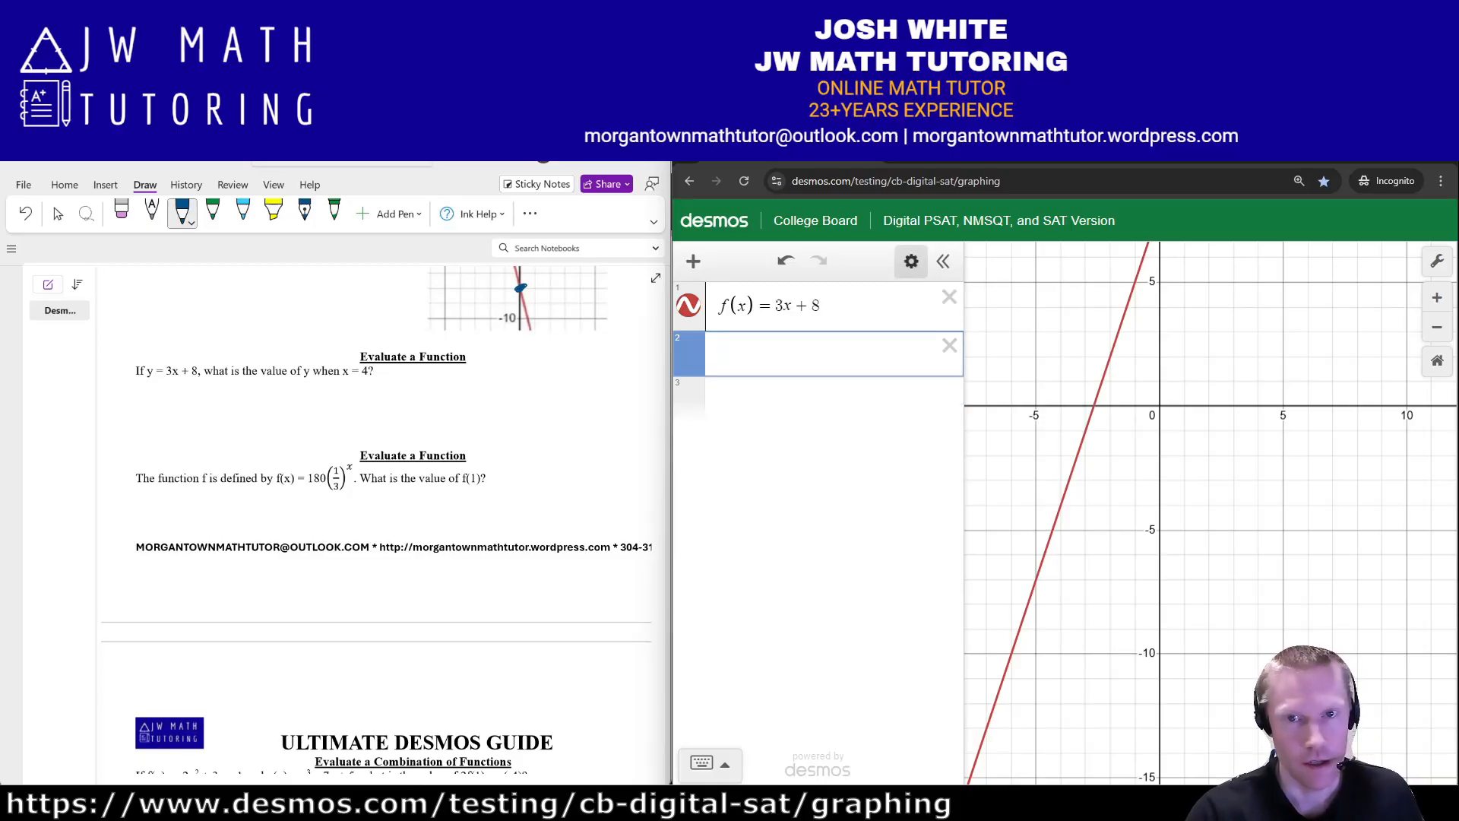
{"action": "left_click", "coordinate": [912, 261]}
{"action": "left_click", "coordinate": [862, 304]}
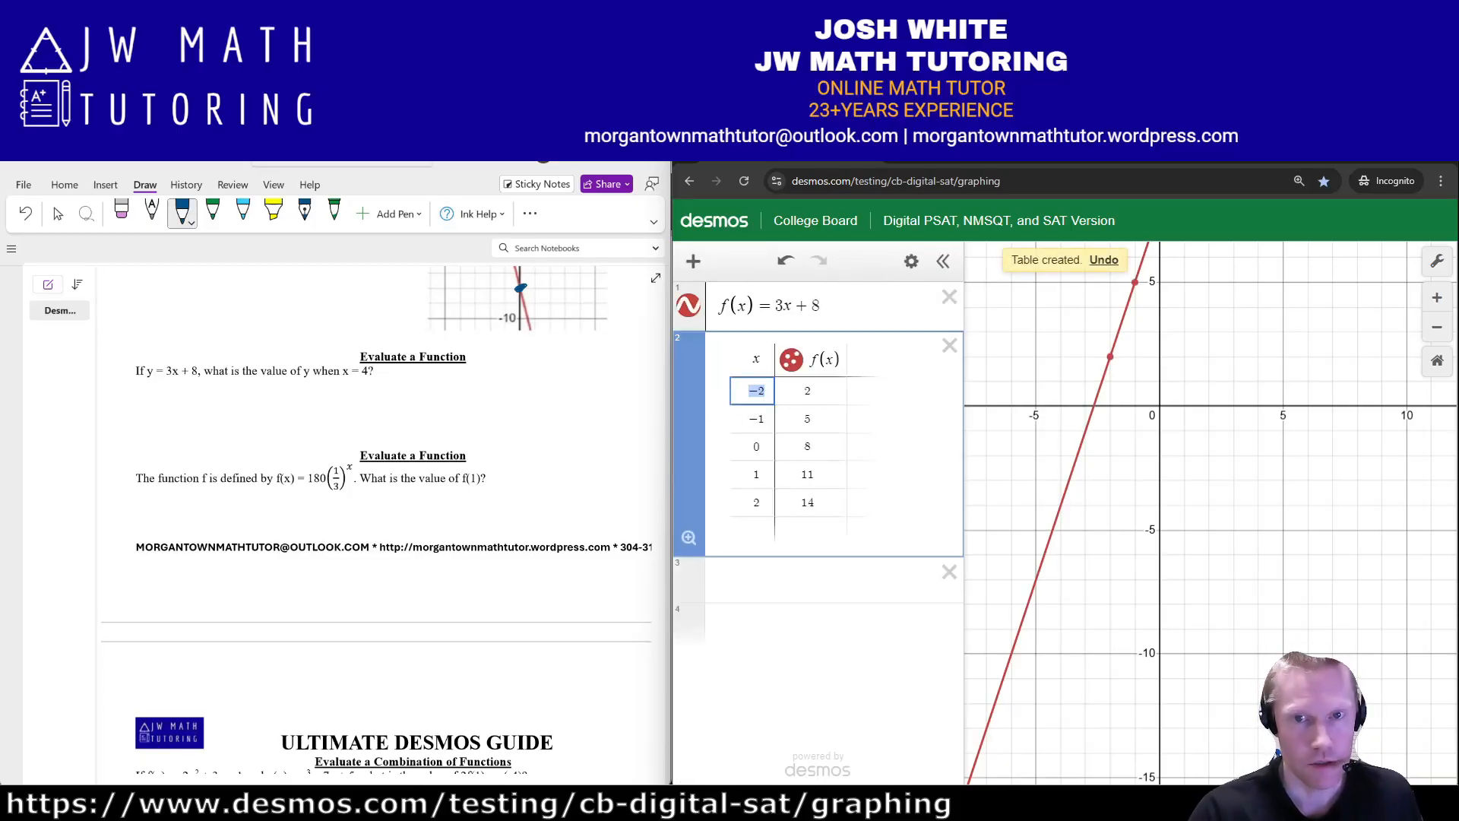
{"action": "type", "text": "4"}
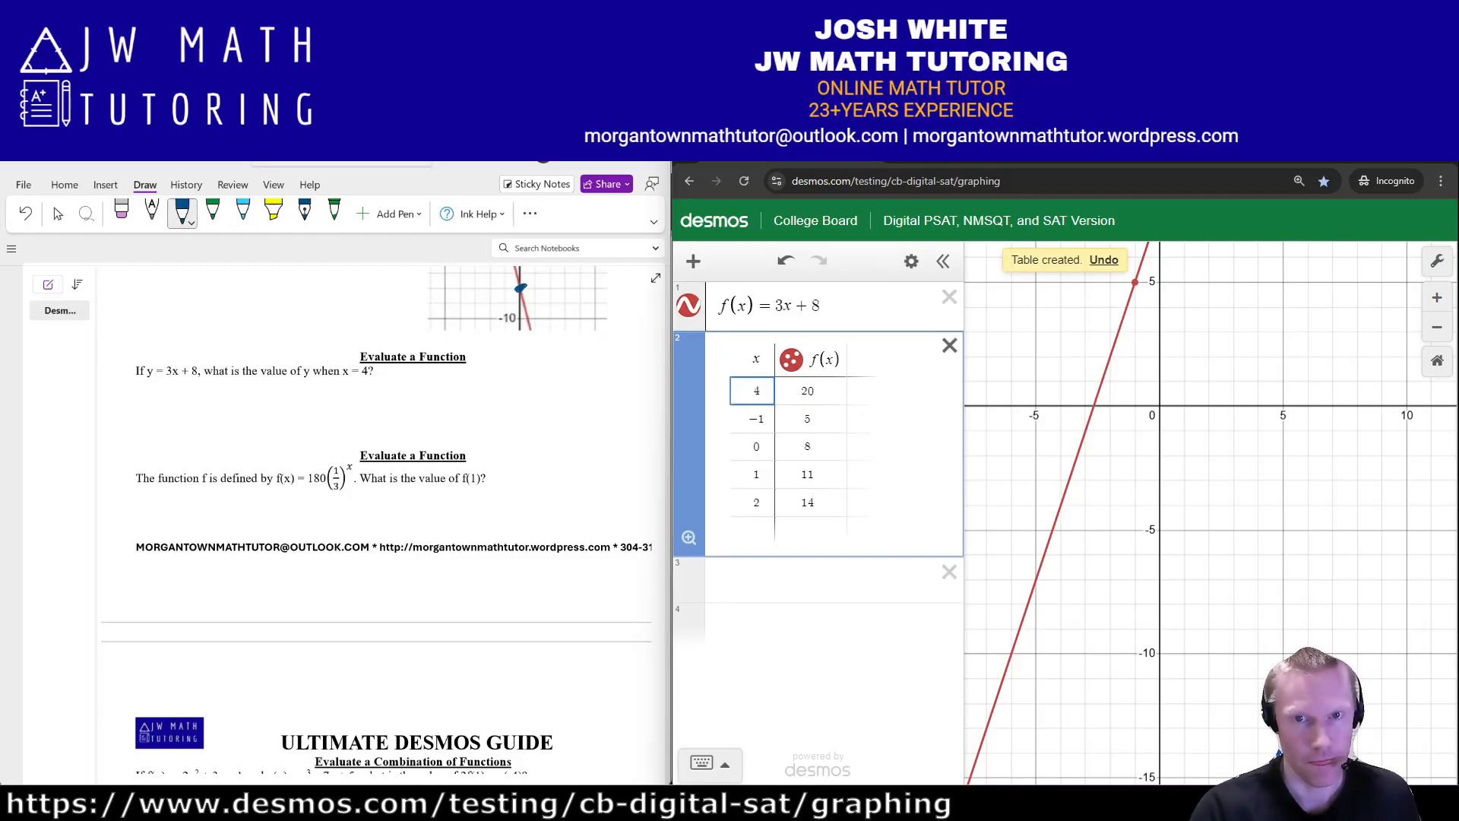
- Replace the table with the vertical line x = 4
{"action": "left_click", "coordinate": [950, 345]}
{"action": "left_click", "coordinate": [828, 353]}
{"action": "type", "text": "x=4"}
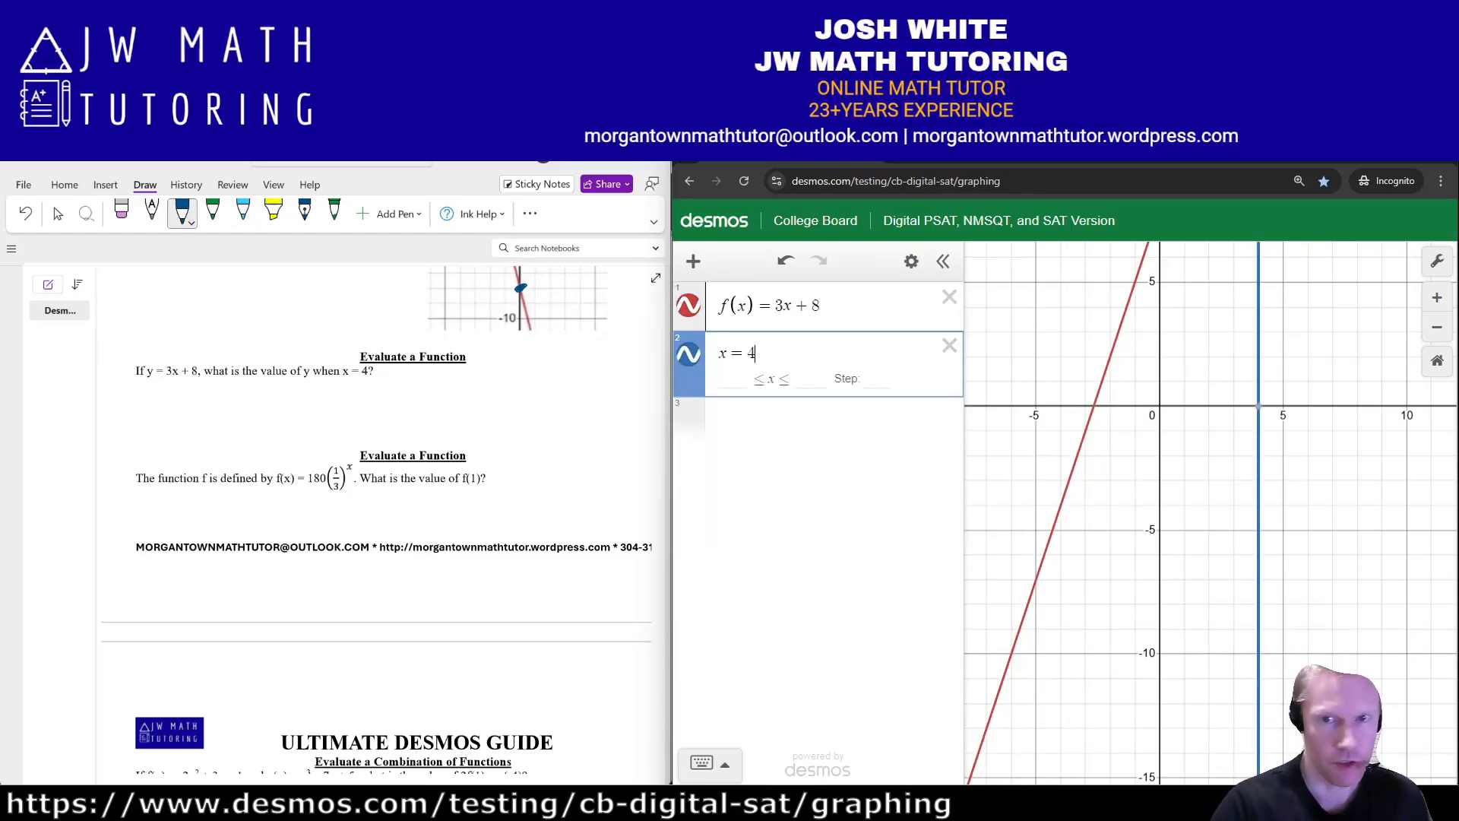
- Label the intersection of x = 4 with f(x) on the graph and handwrite the answer 20 beside the y = 3x + 8 question
{"action": "left_click", "coordinate": [1258, 394]}
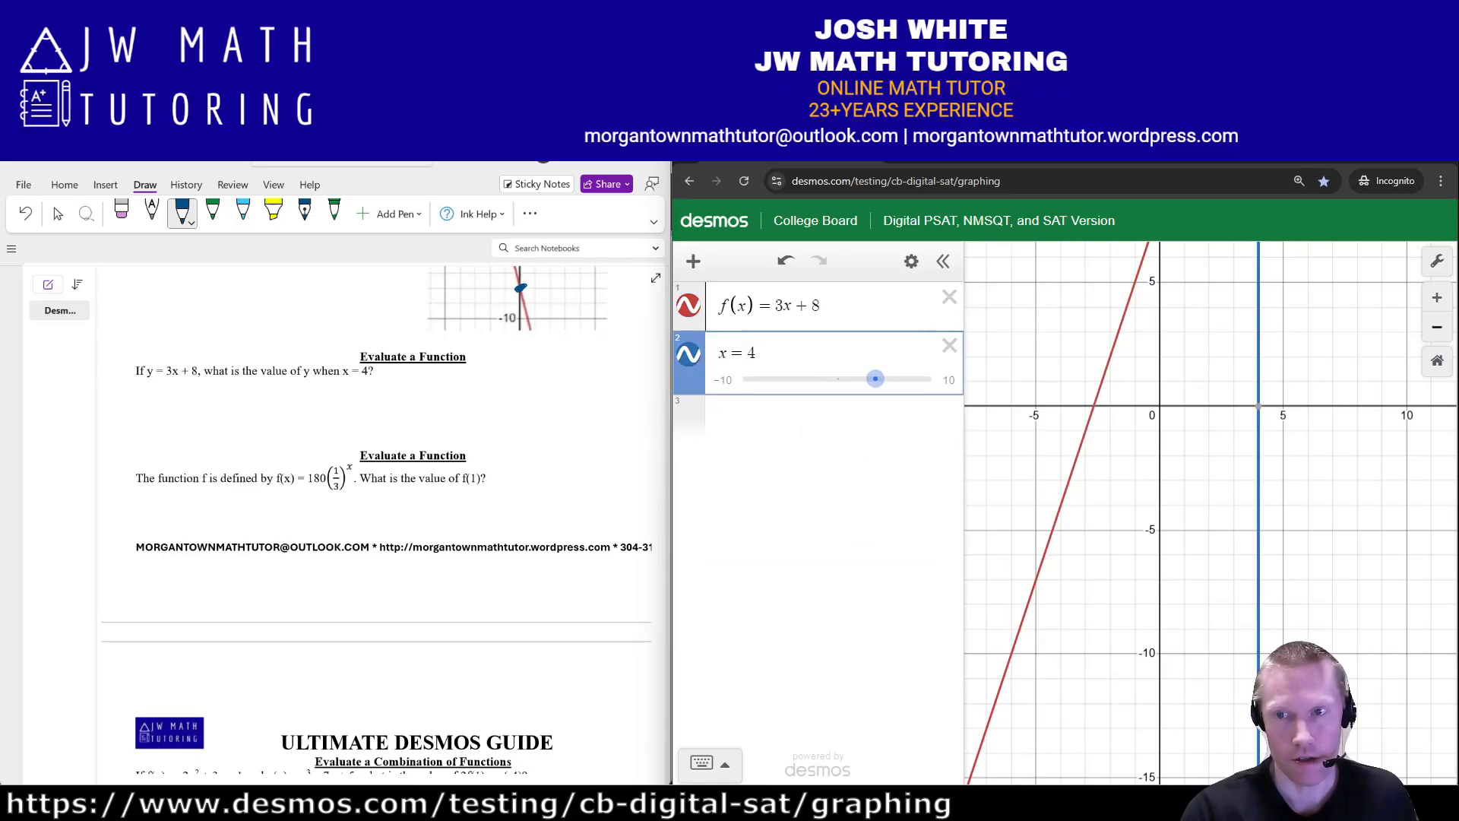
{"action": "left_click", "coordinate": [1437, 328]}
{"action": "left_click_drag", "start_coordinate": [1317, 342], "coordinate": [1293, 578]}
{"action": "left_click", "coordinate": [1211, 447]}
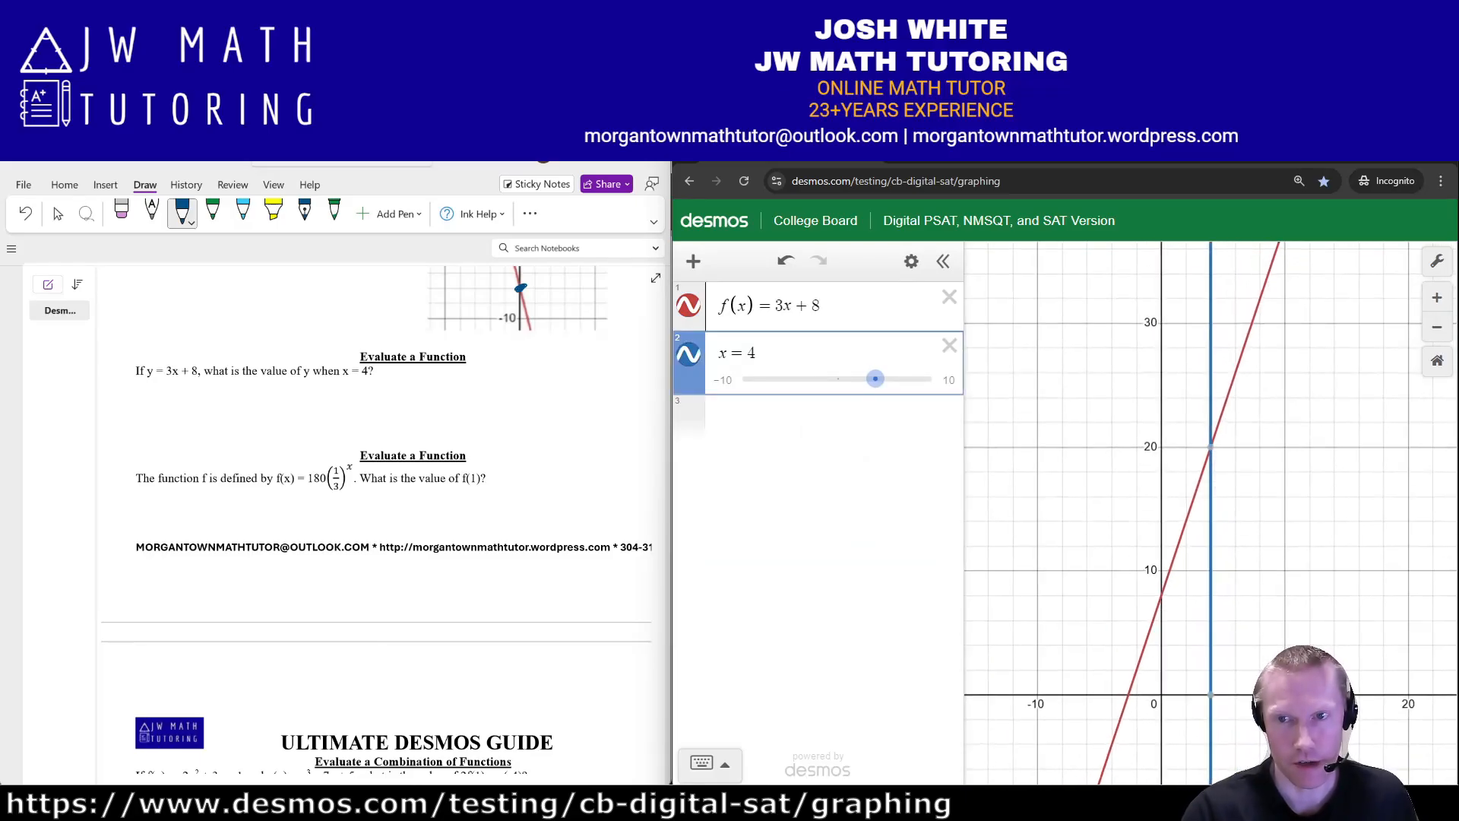
{"action": "left_click", "coordinate": [1211, 447]}
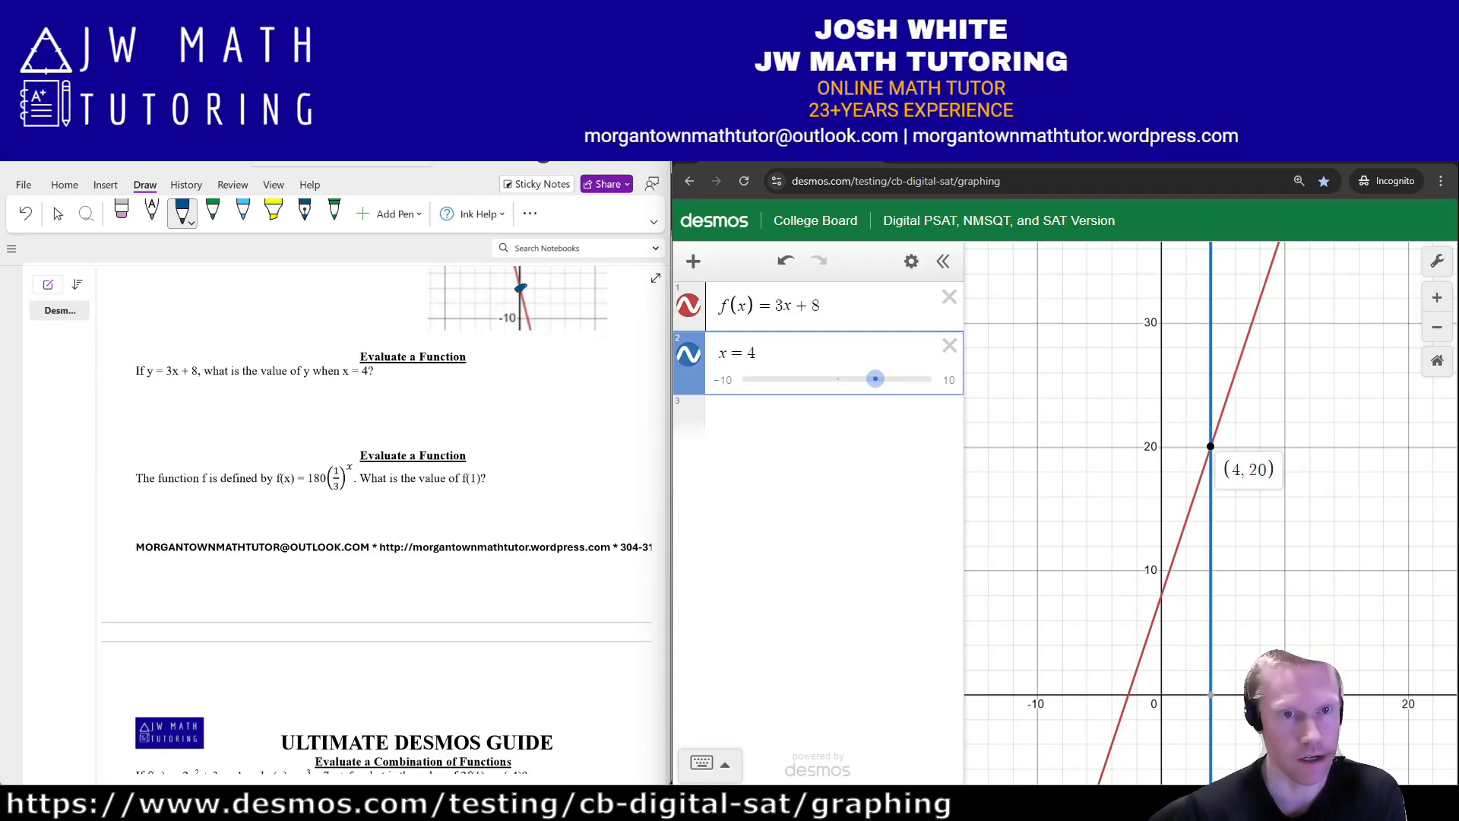
{"action": "mouse_move", "coordinate": [409, 380]}
{"action": "left_mouse_down"}
{"action": "mouse_move", "coordinate": [431, 408]}
{"action": "mouse_move", "coordinate": [477, 378]}
{"action": "left_mouse_up"}
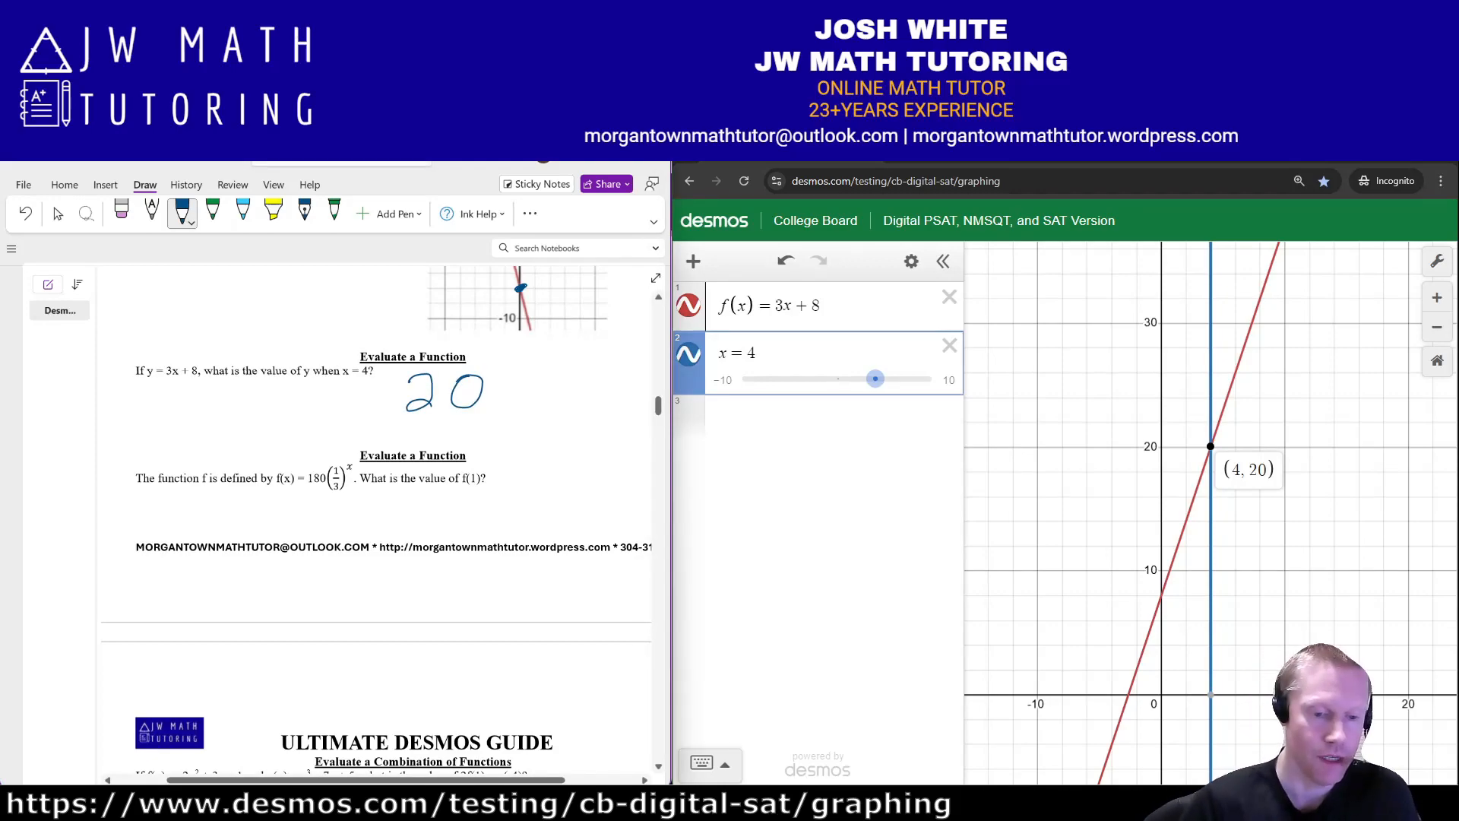
- Clear the existing expressions and define f(x) = 180(1/3)^x for the second Evaluate a Function question
{"action": "scroll", "coordinate": [380, 525], "scroll_direction": "down", "scroll_amount": 3}
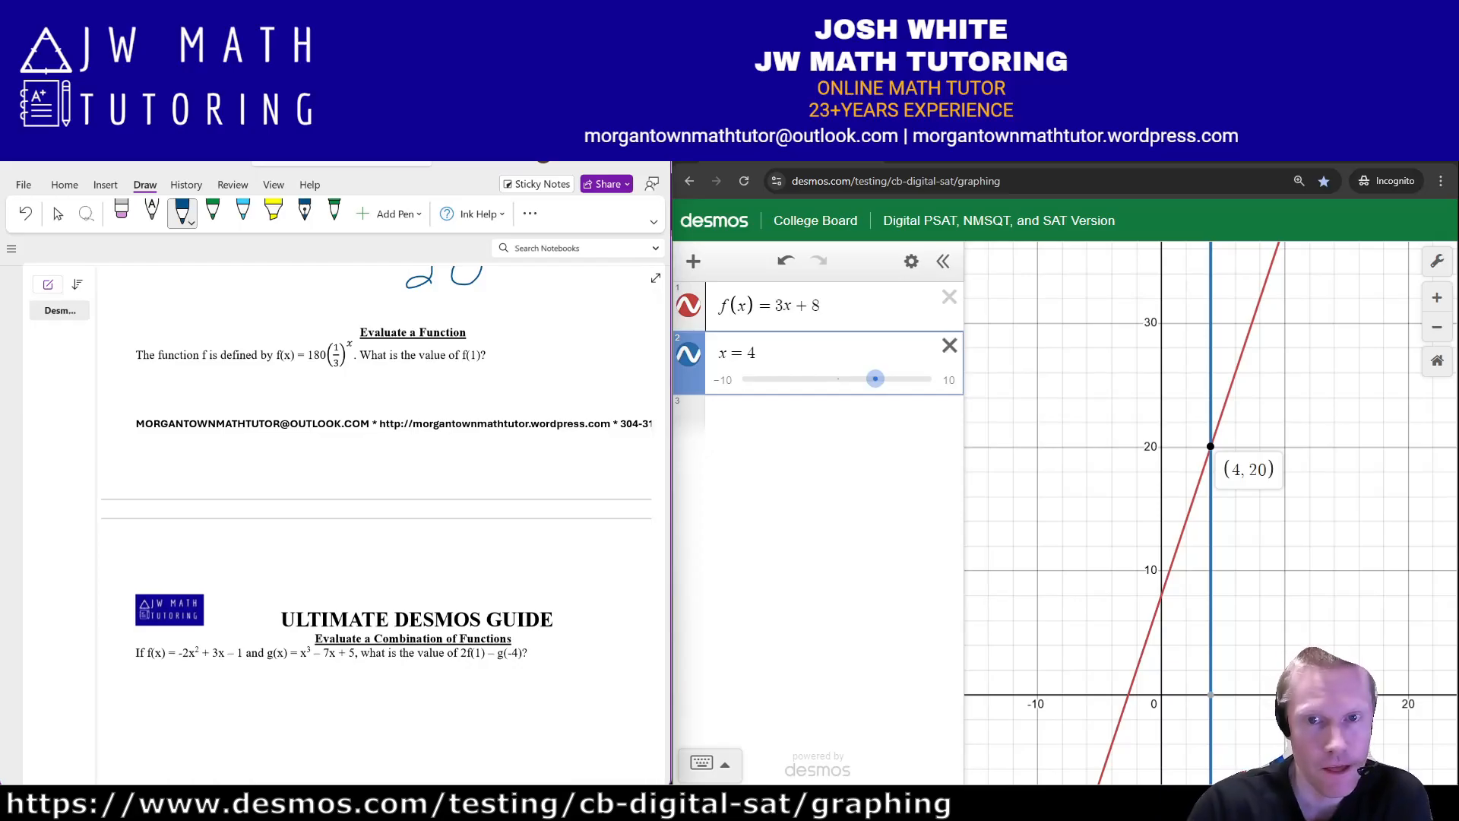
{"action": "left_click", "coordinate": [949, 345]}
{"action": "left_click", "coordinate": [950, 297]}
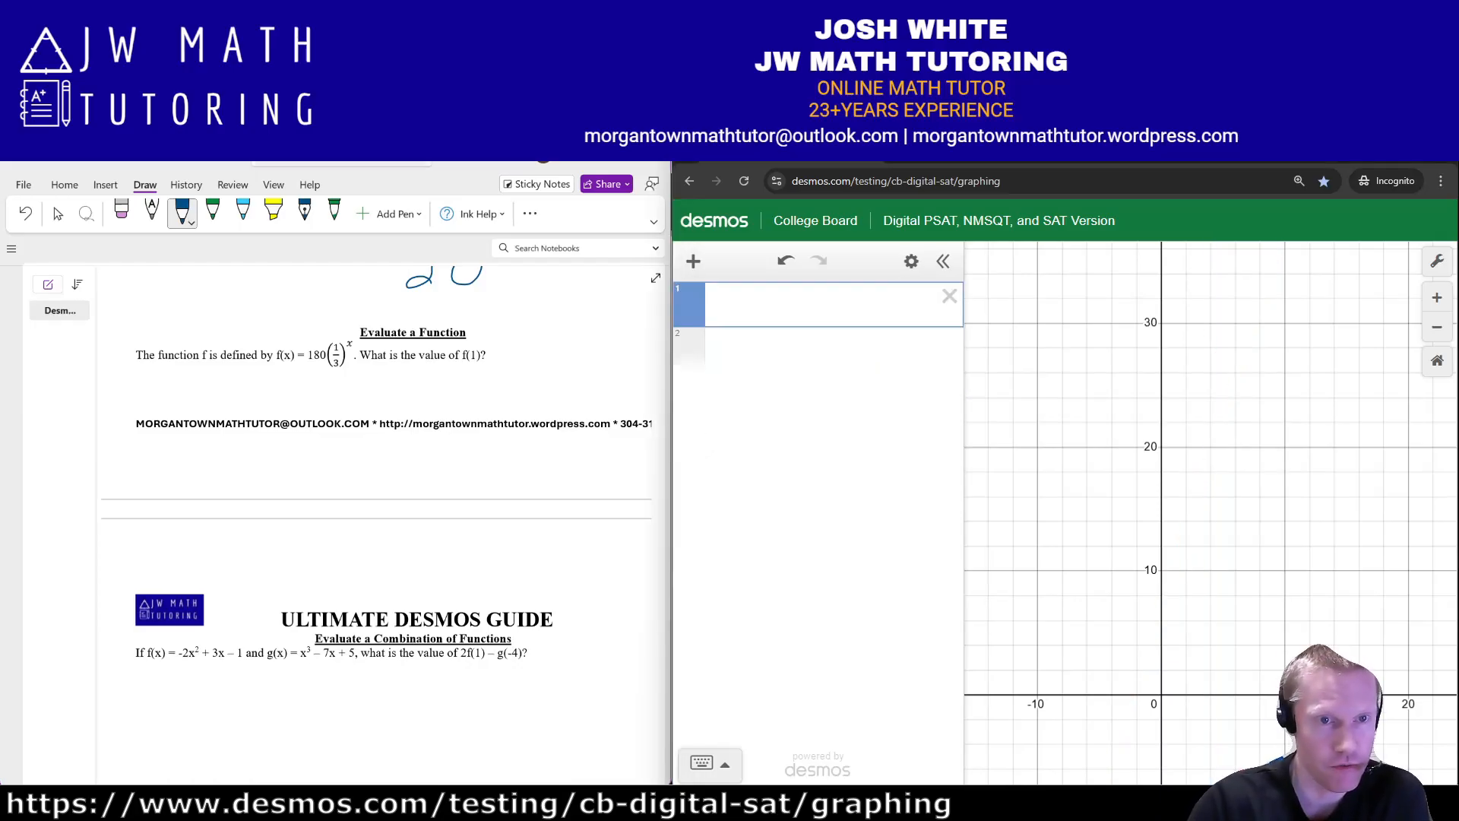
{"action": "type", "text": "f(x)="}
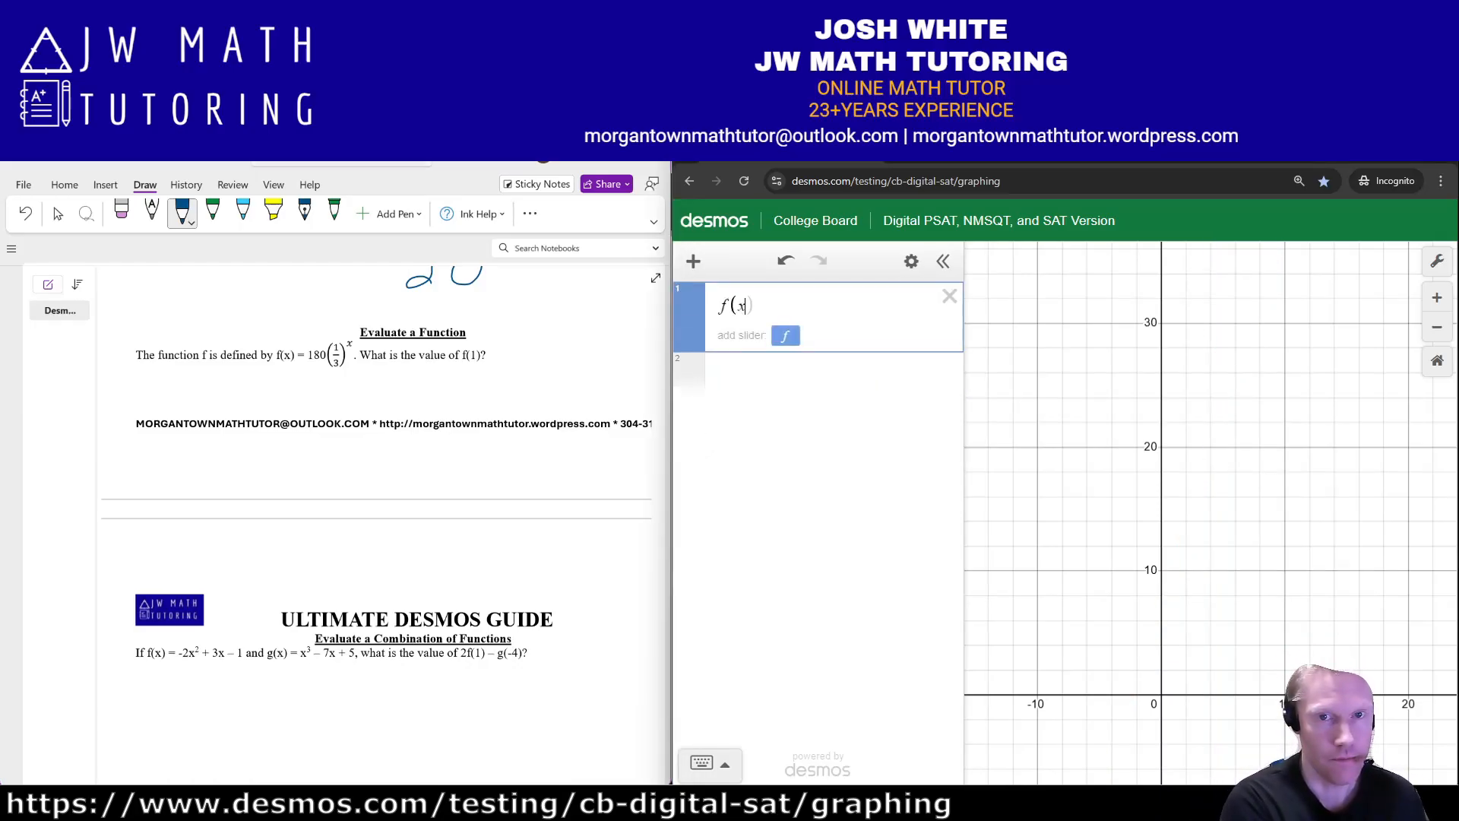
{"action": "type", "text": "180(1/"}
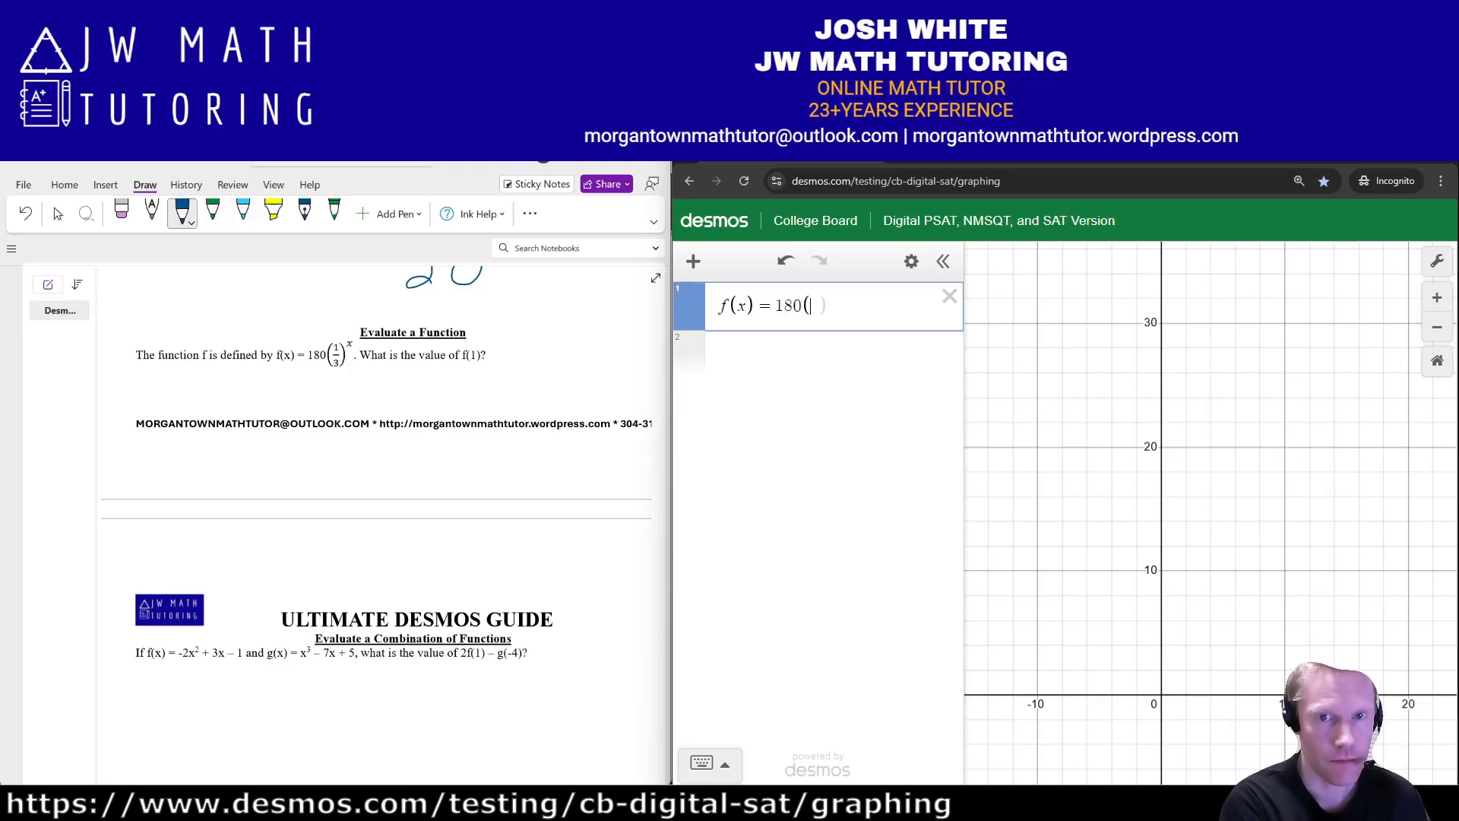
{"action": "type", "text": "3"}
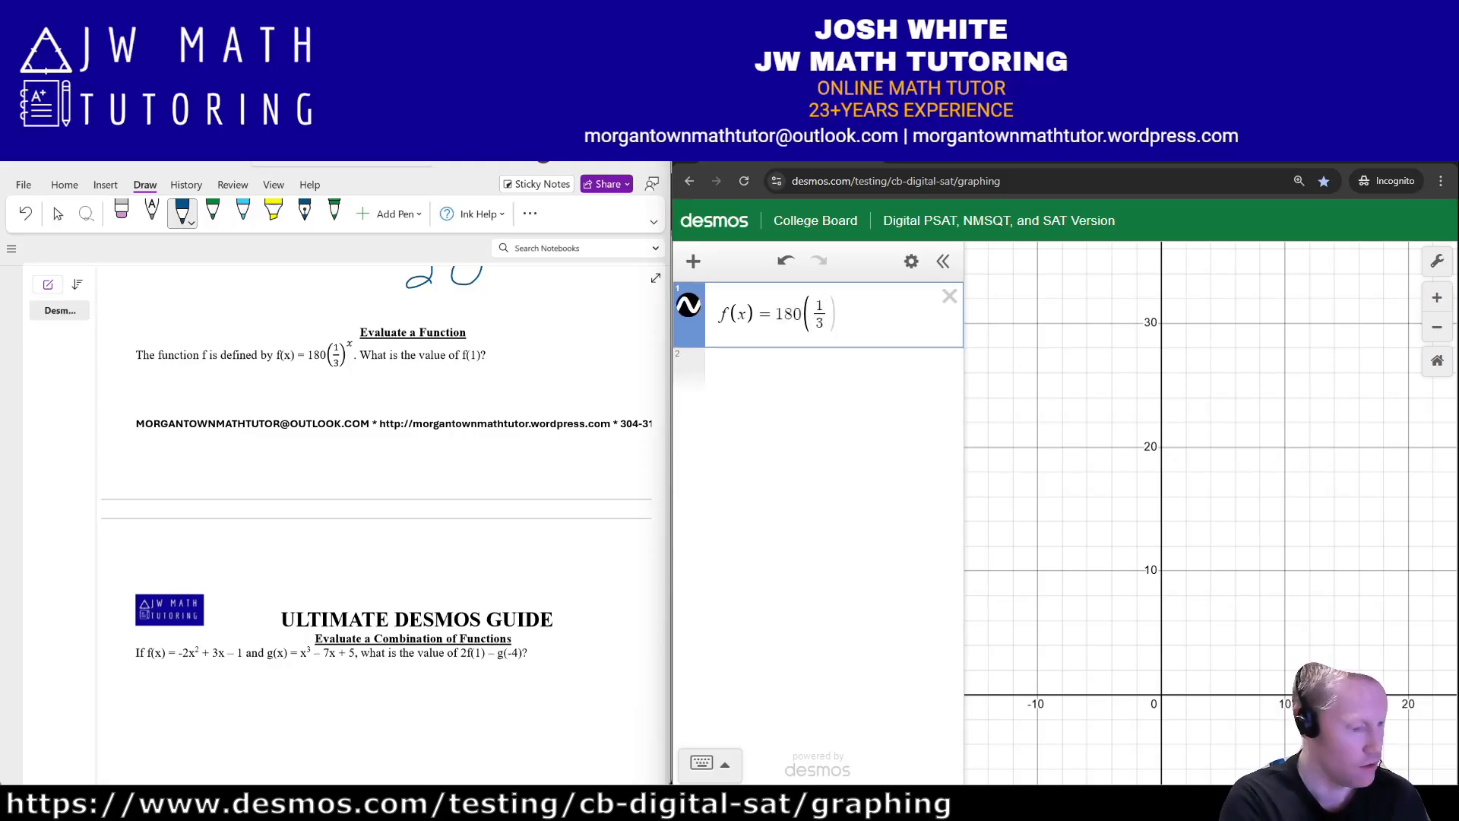
{"action": "type", "text": ")^x"}
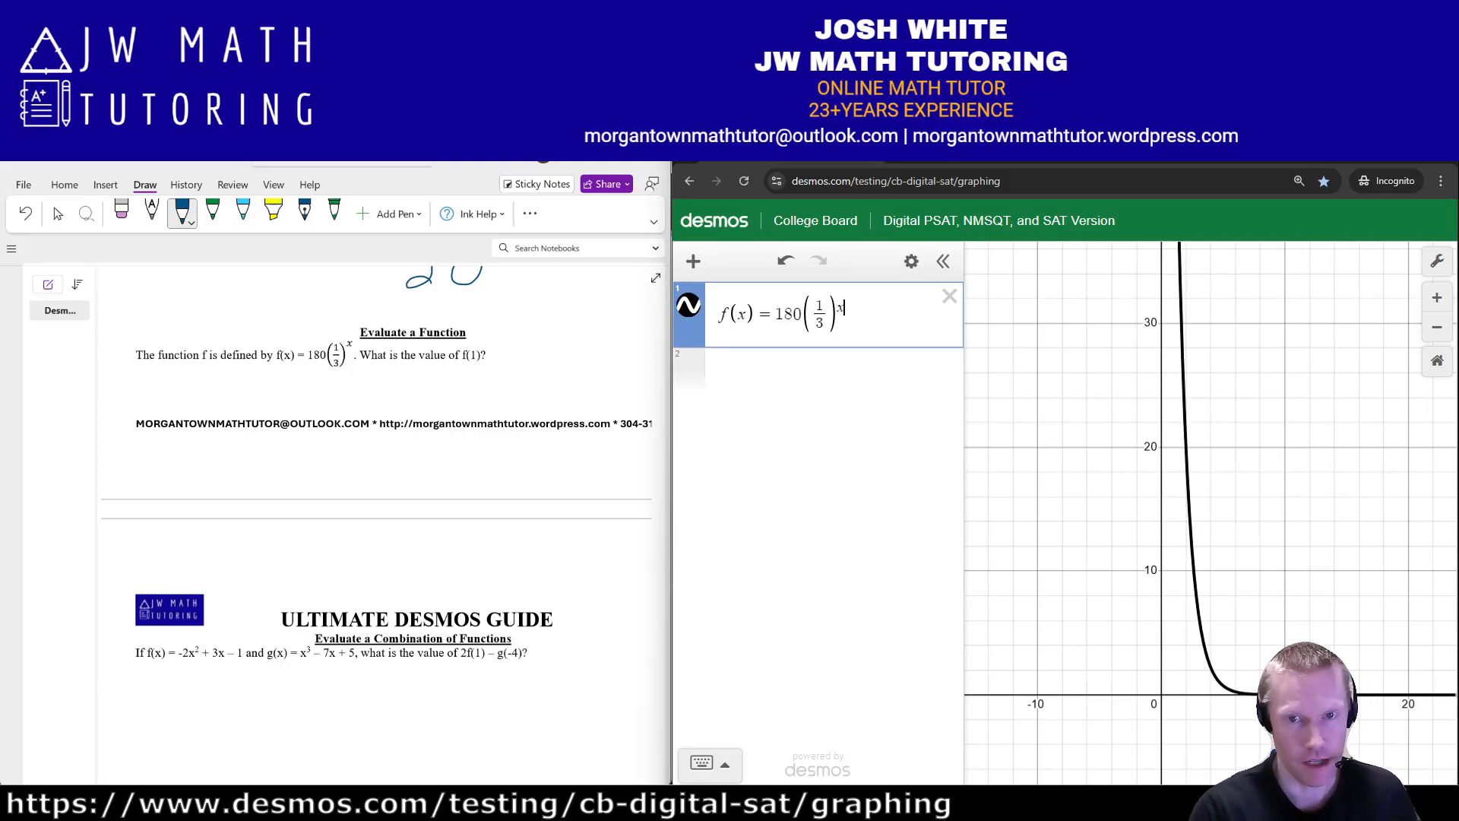
{"action": "key", "text": "Return"}
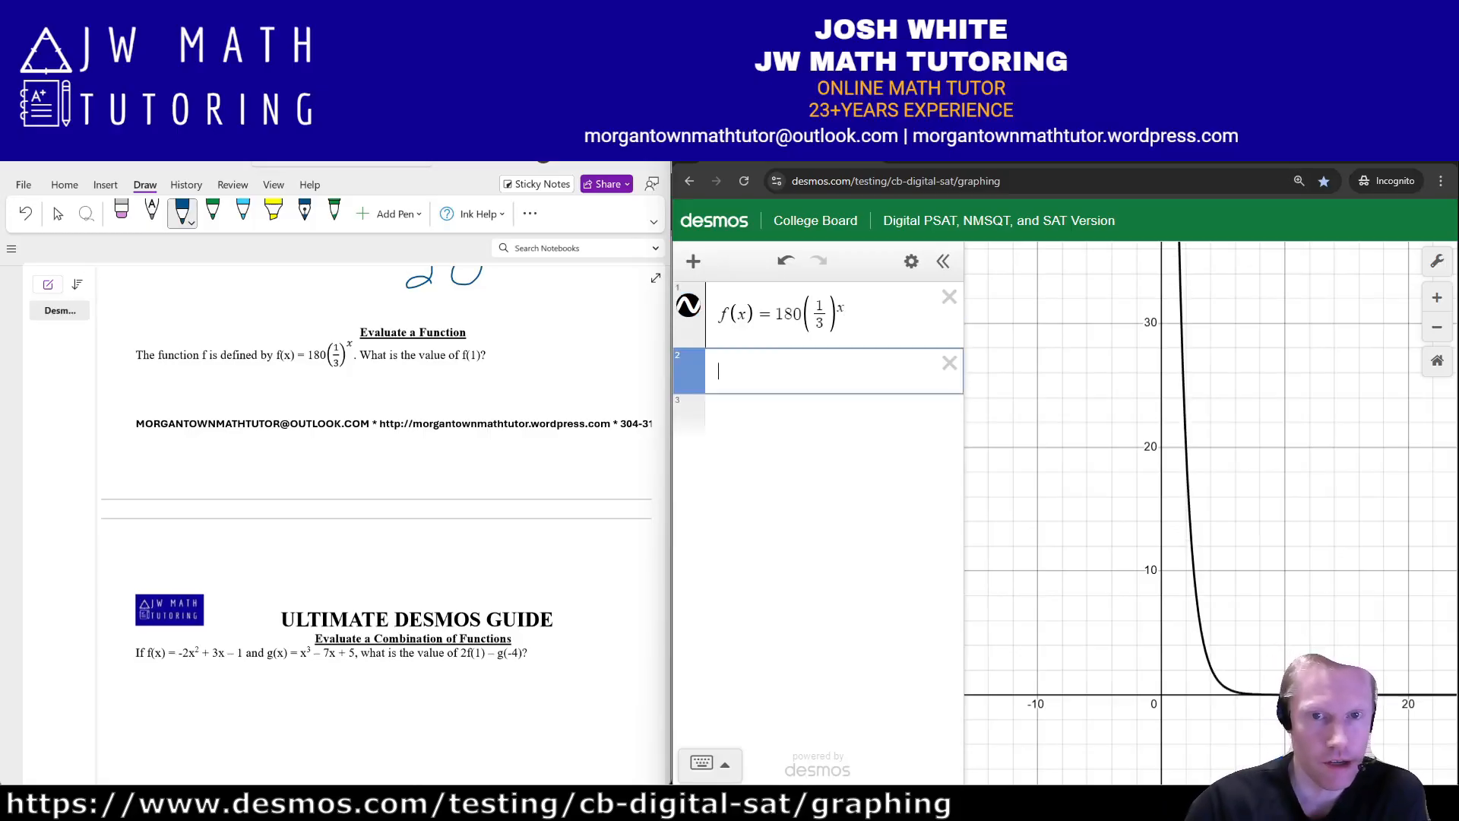
- Evaluate f(1) in a second expression and handwrite the answer 60 beside the exponential function question
{"action": "type", "text": "f(1)"}
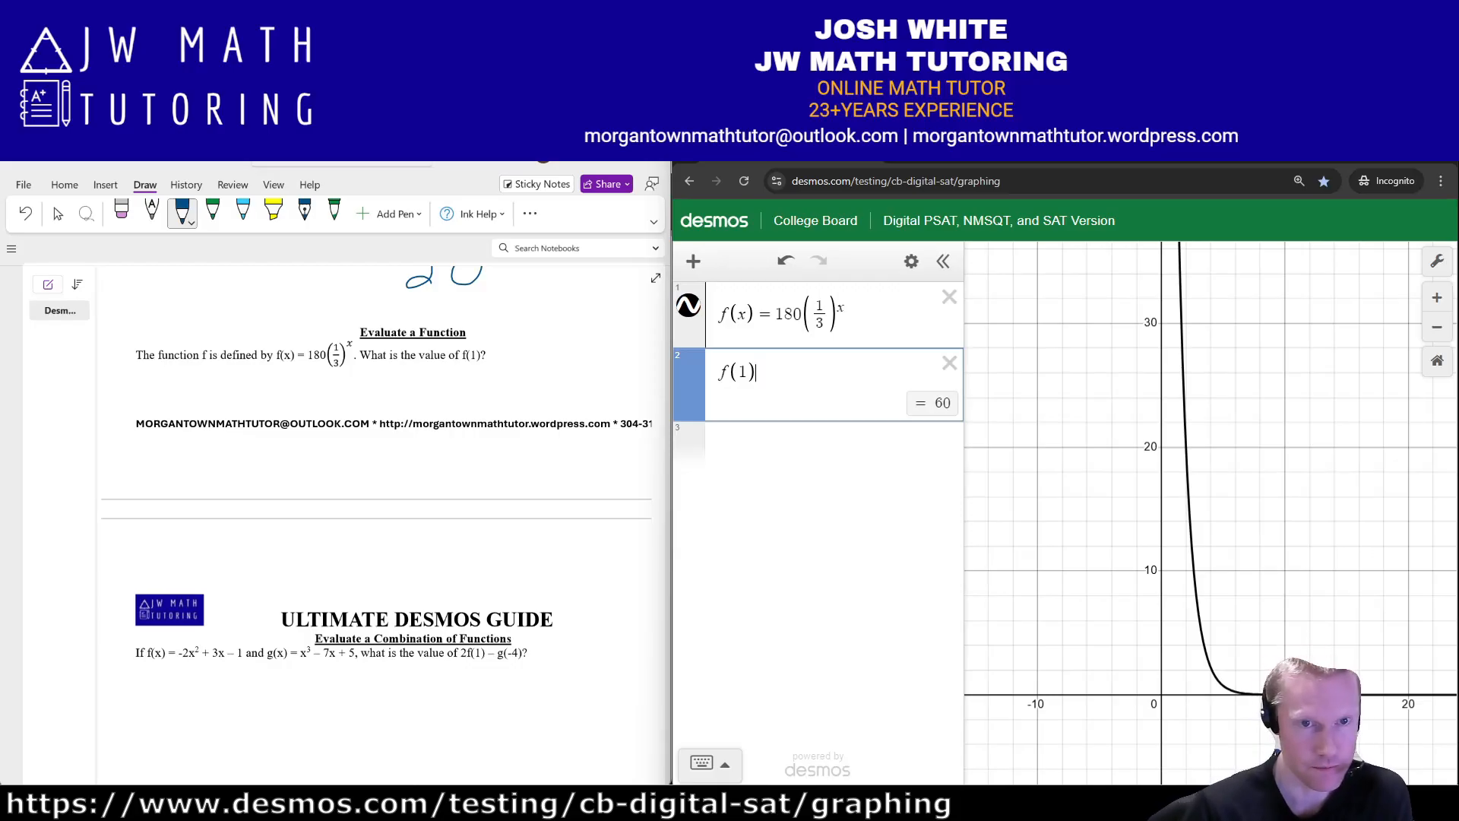
{"action": "left_click_drag", "start_coordinate": [530, 351], "coordinate": [521, 389]}
{"action": "mouse_move", "coordinate": [567, 372]}
{"action": "left_mouse_down"}
{"action": "mouse_move", "coordinate": [585, 390]}
{"action": "mouse_move", "coordinate": [577, 372]}
{"action": "left_mouse_up"}
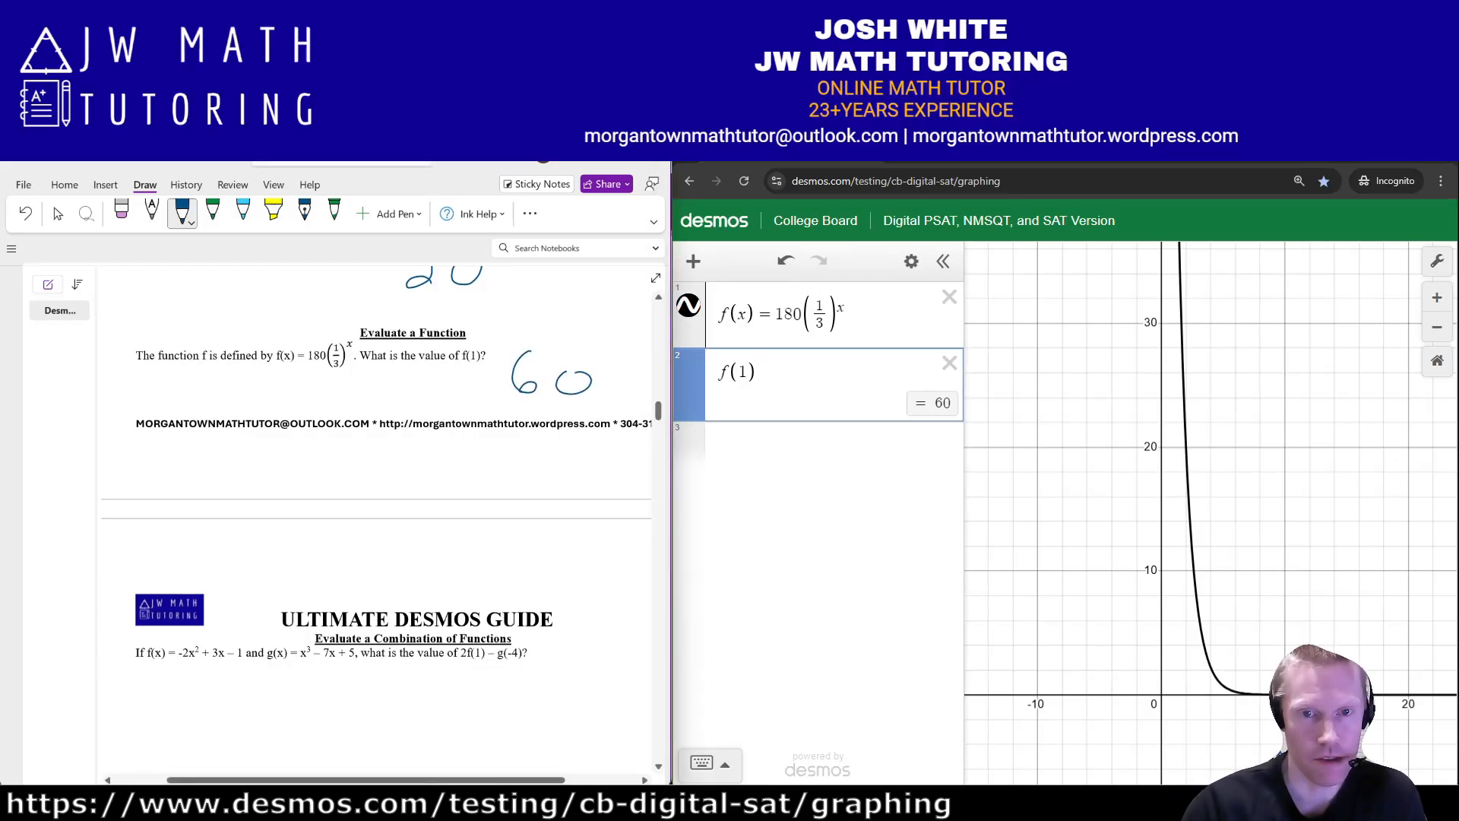
- Graph the vertical line x = 1 and label its intersection with f(x) on the graph
{"action": "left_click", "coordinate": [797, 445]}
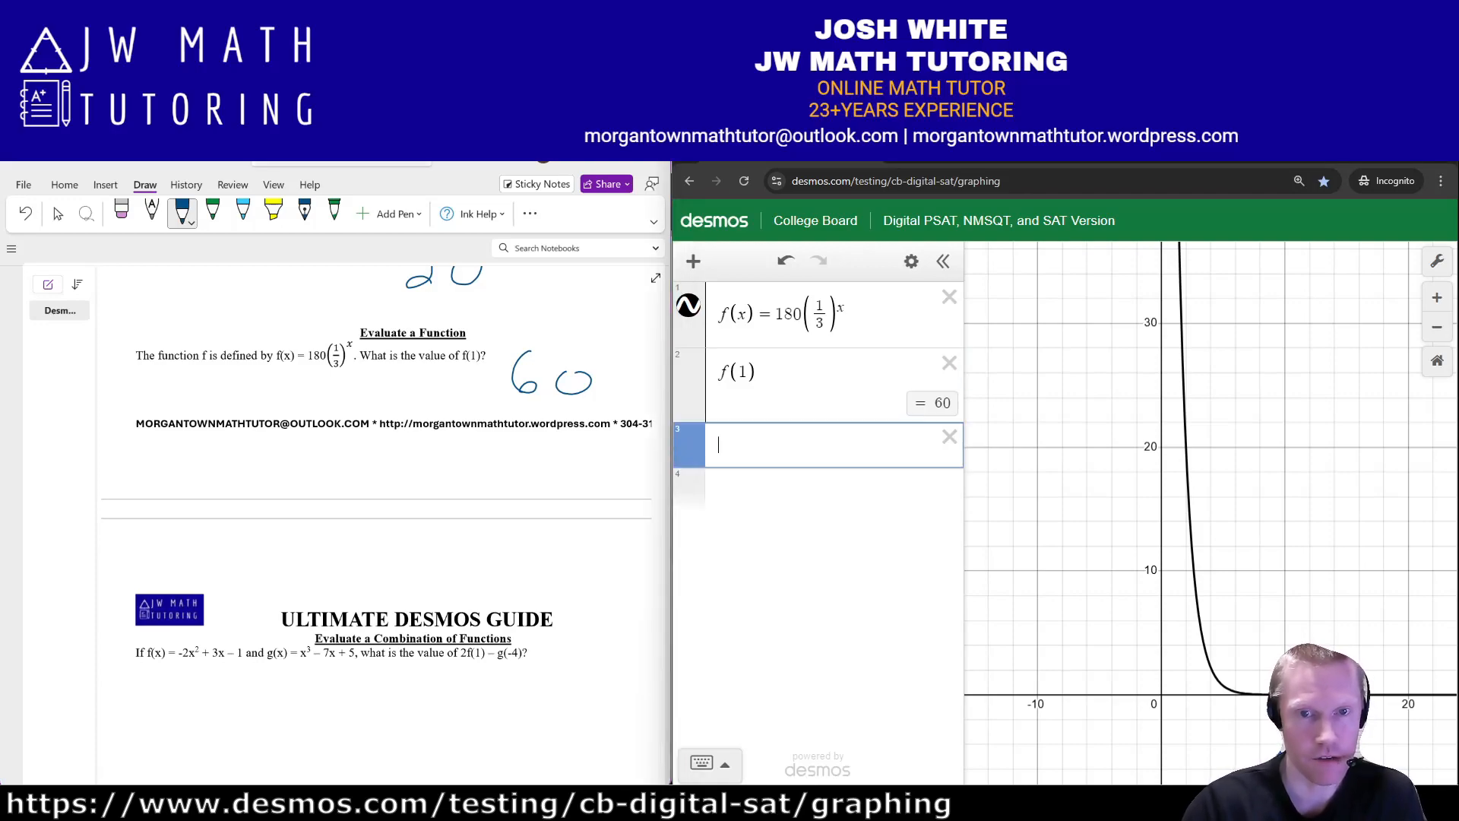
{"action": "type", "text": "x=1"}
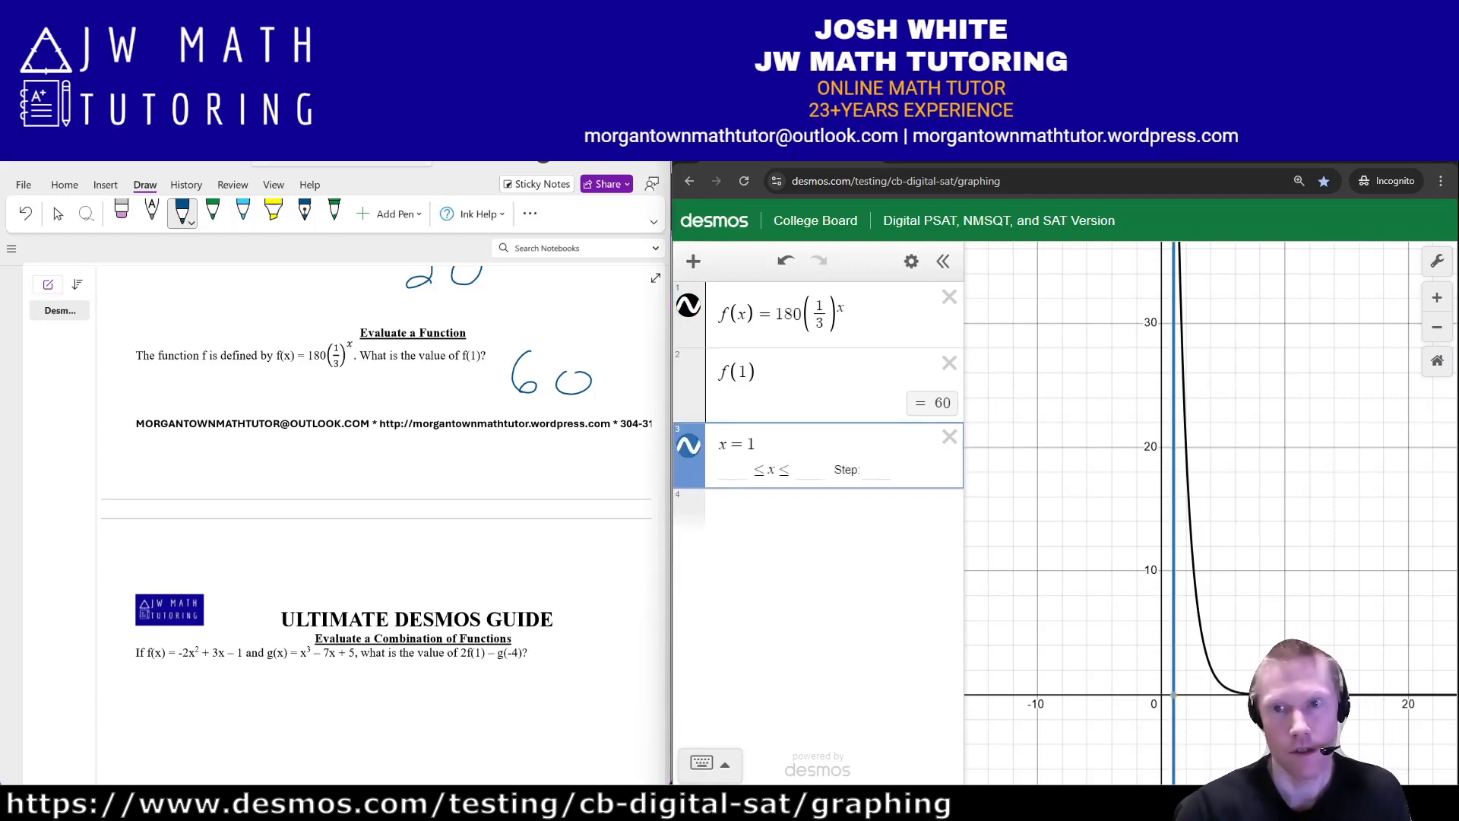
{"action": "left_click_drag", "start_coordinate": [1216, 304], "coordinate": [1210, 769]}
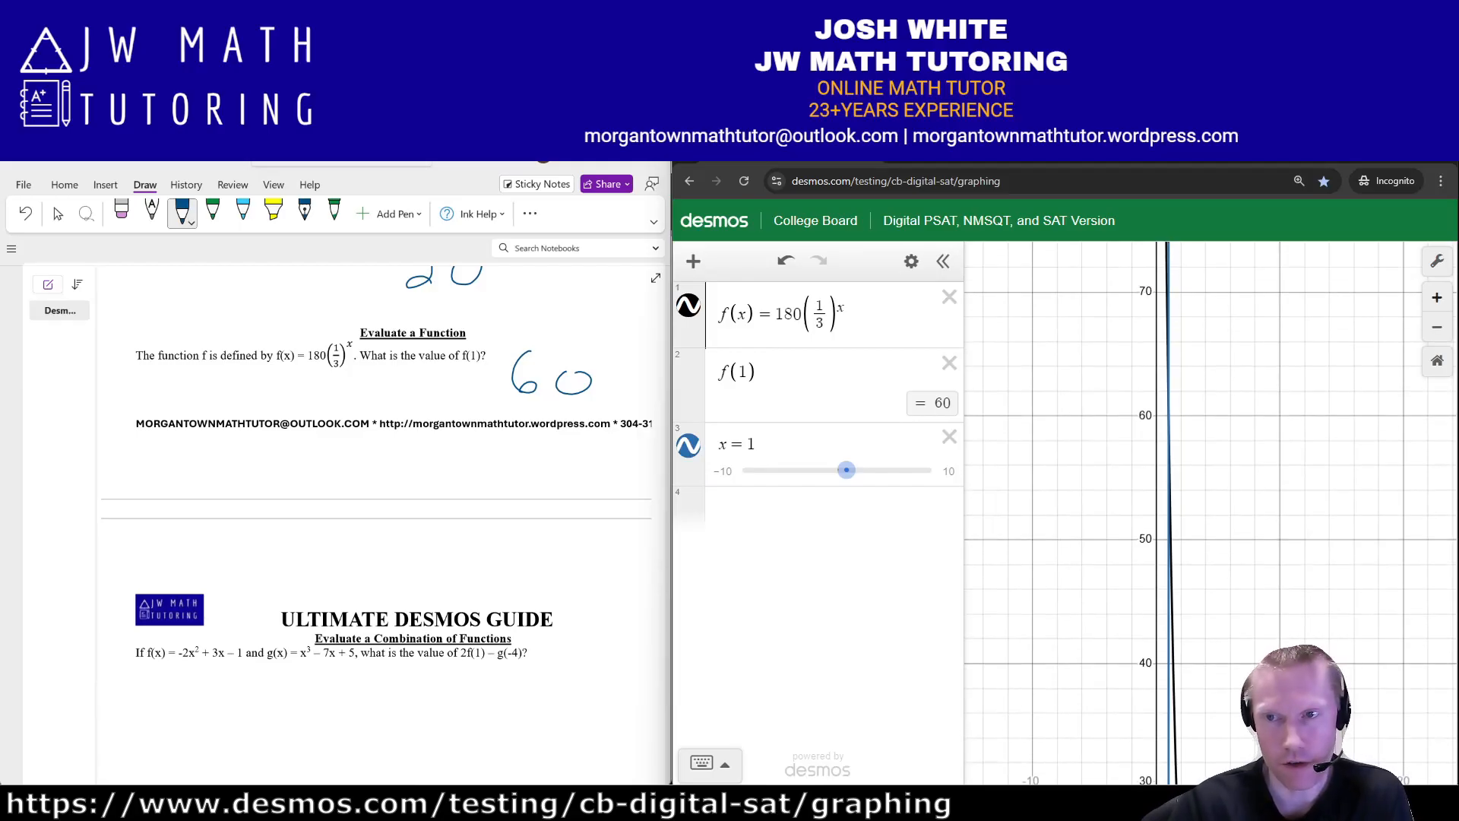
{"action": "left_click", "coordinate": [1436, 297]}
{"action": "left_click_drag", "start_coordinate": [1216, 380], "coordinate": [1215, 450]}
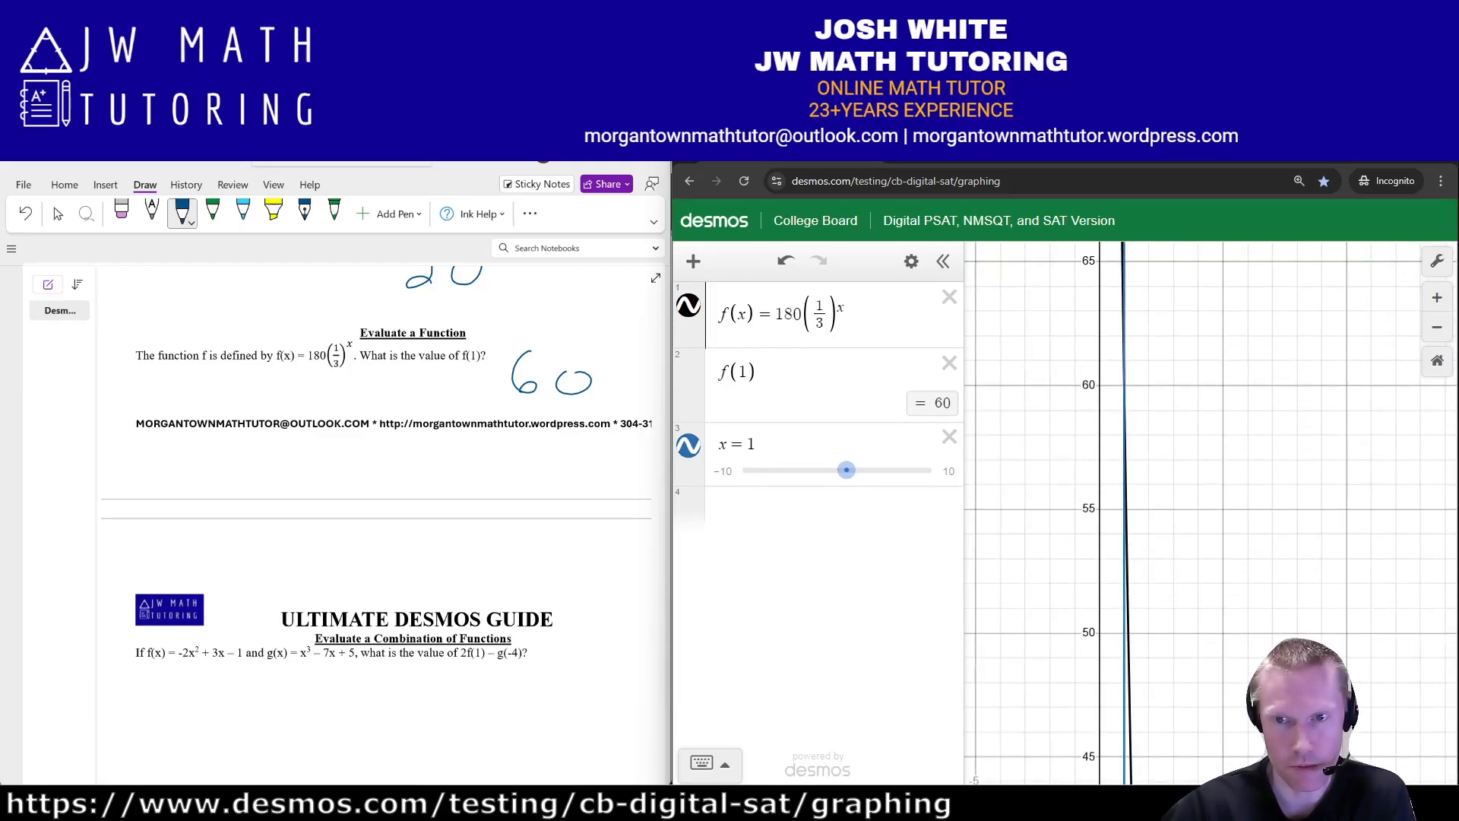
{"action": "left_click", "coordinate": [1125, 384]}
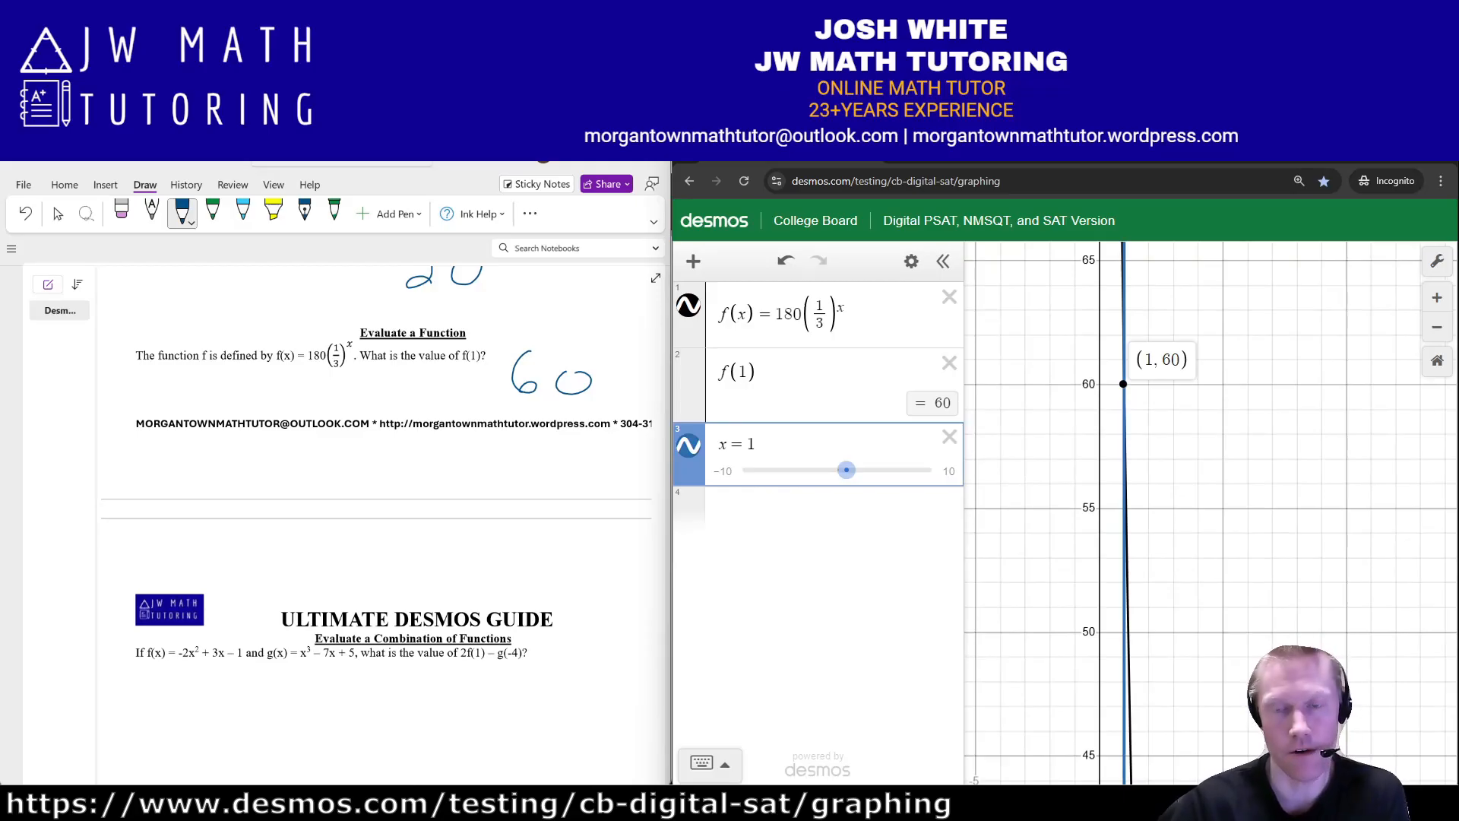
{"action": "left_click", "coordinate": [1216, 384]}
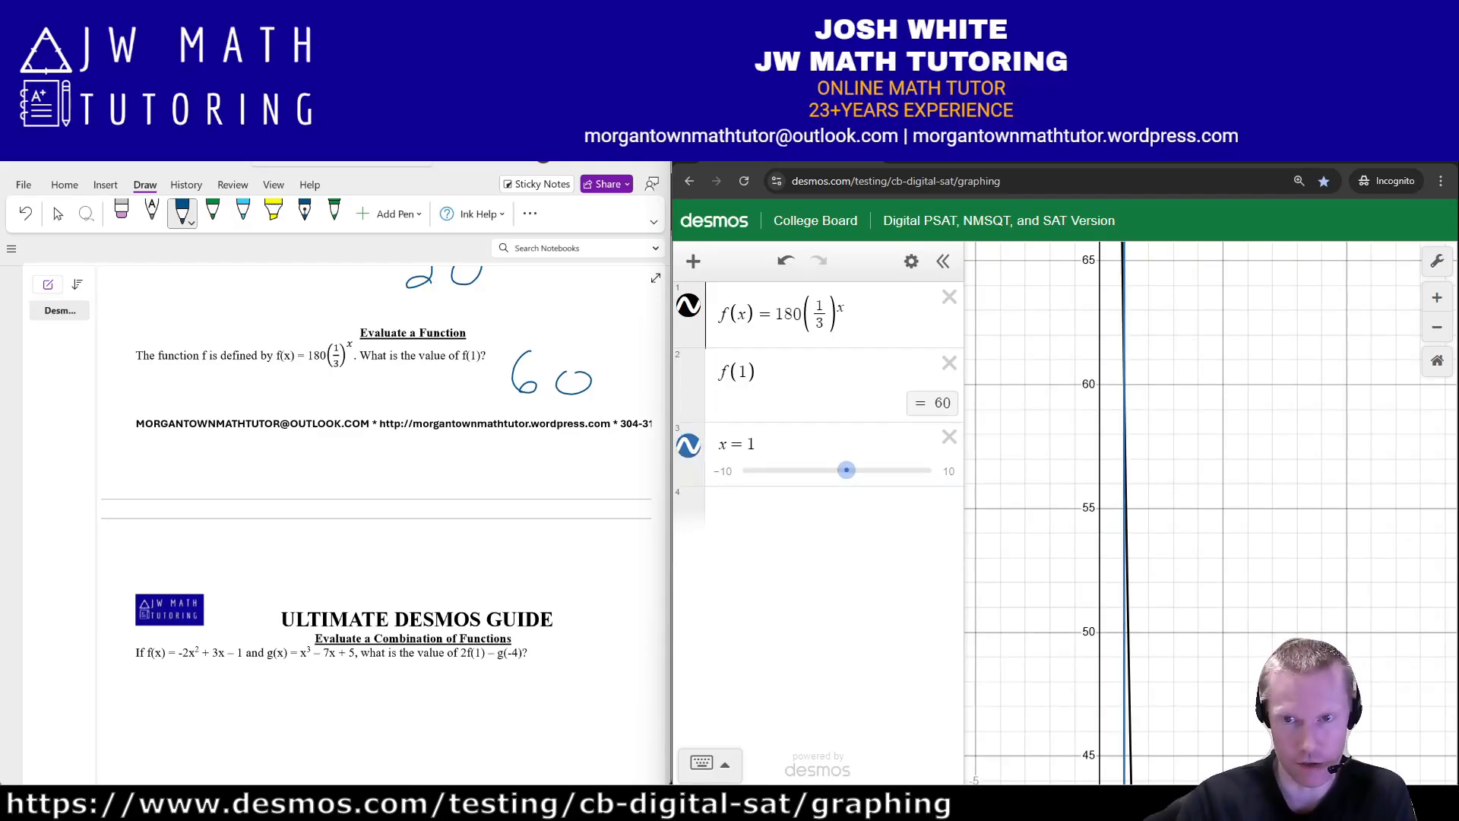
{"action": "scroll", "coordinate": [1142, 339], "scroll_direction": "up", "scroll_amount": 5}
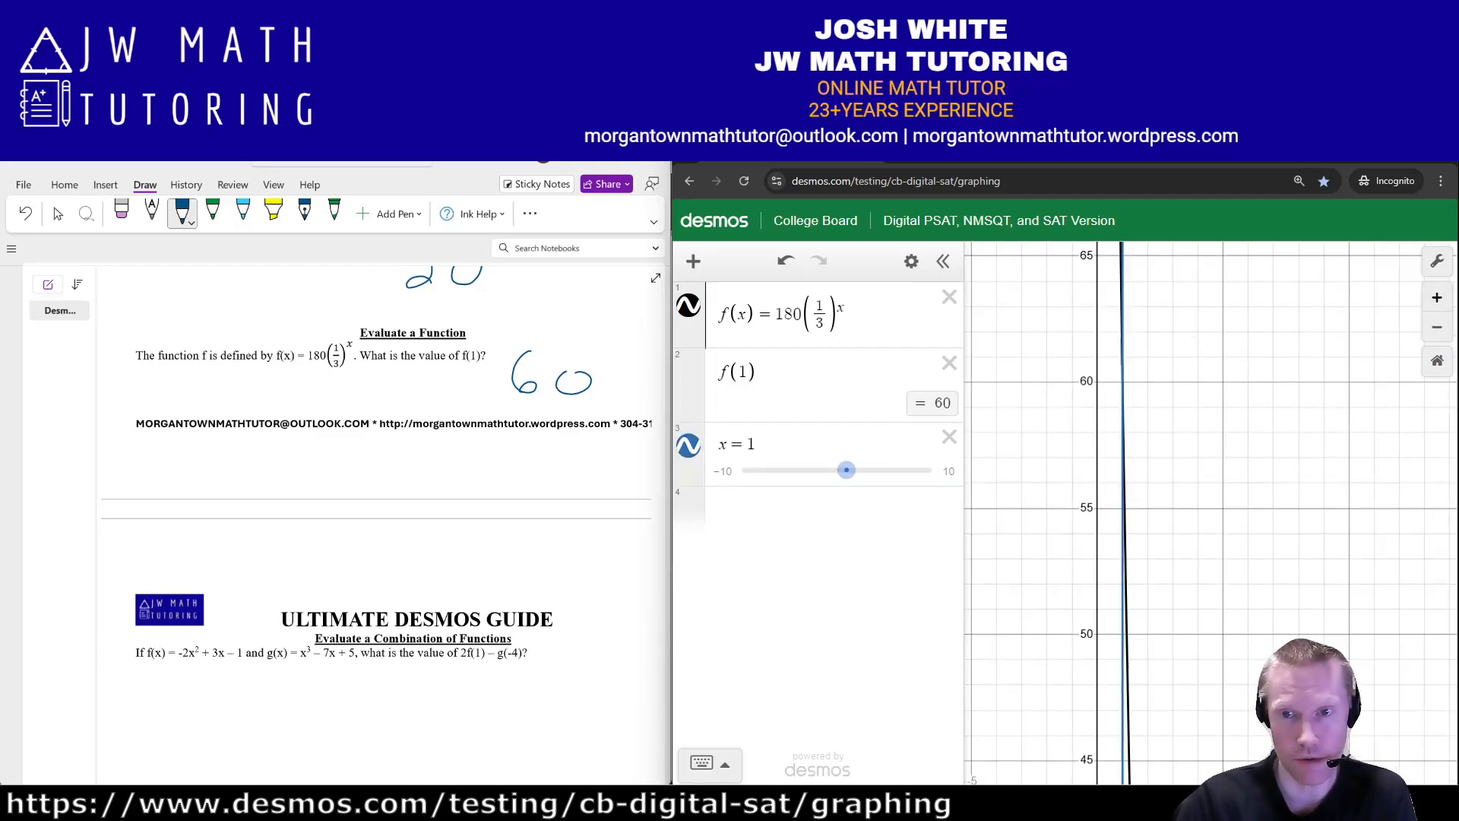
{"action": "left_click_drag", "start_coordinate": [1185, 426], "coordinate": [1185, 415]}
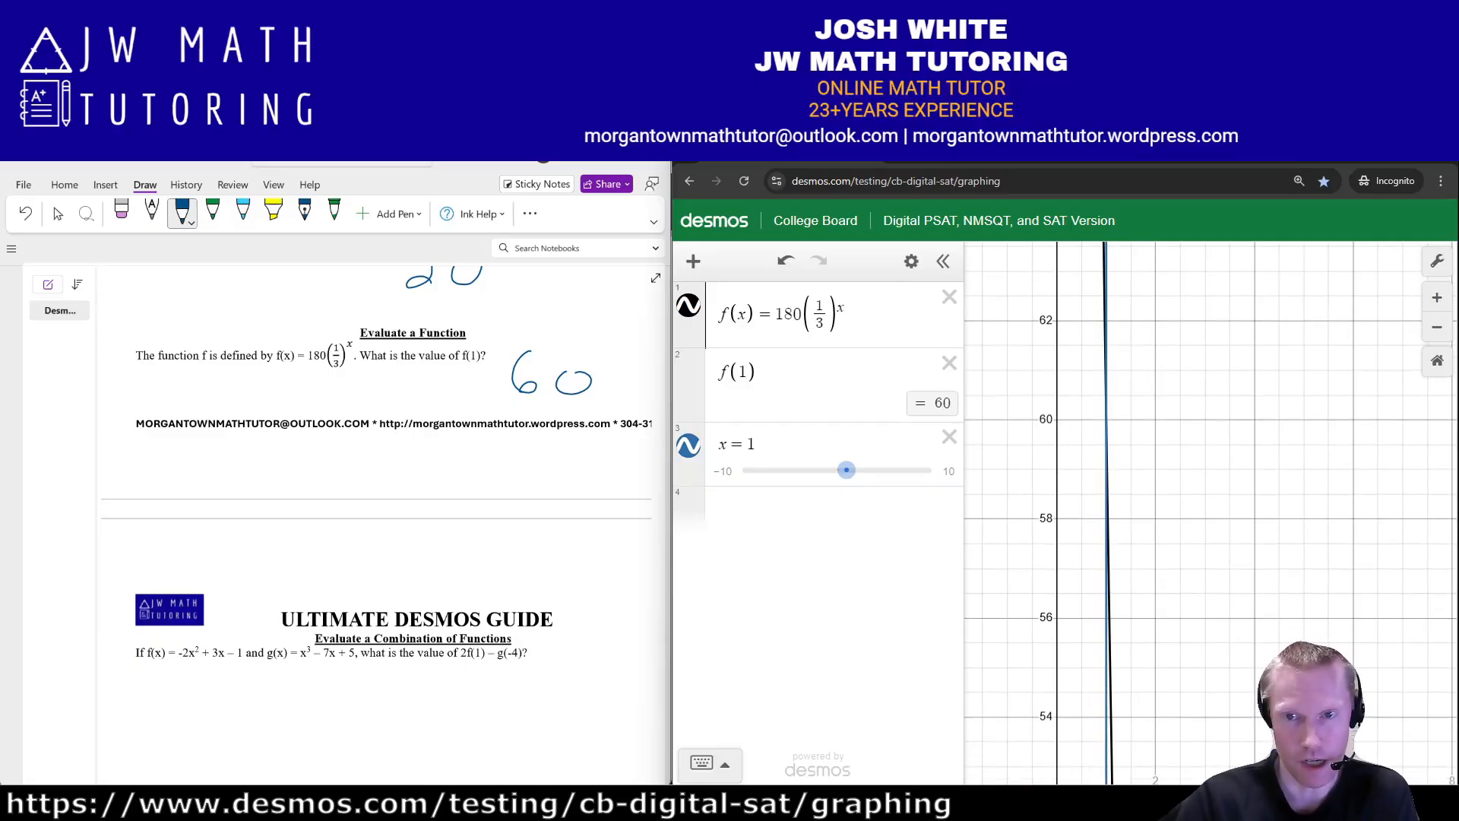
{"action": "left_click", "coordinate": [1106, 419]}
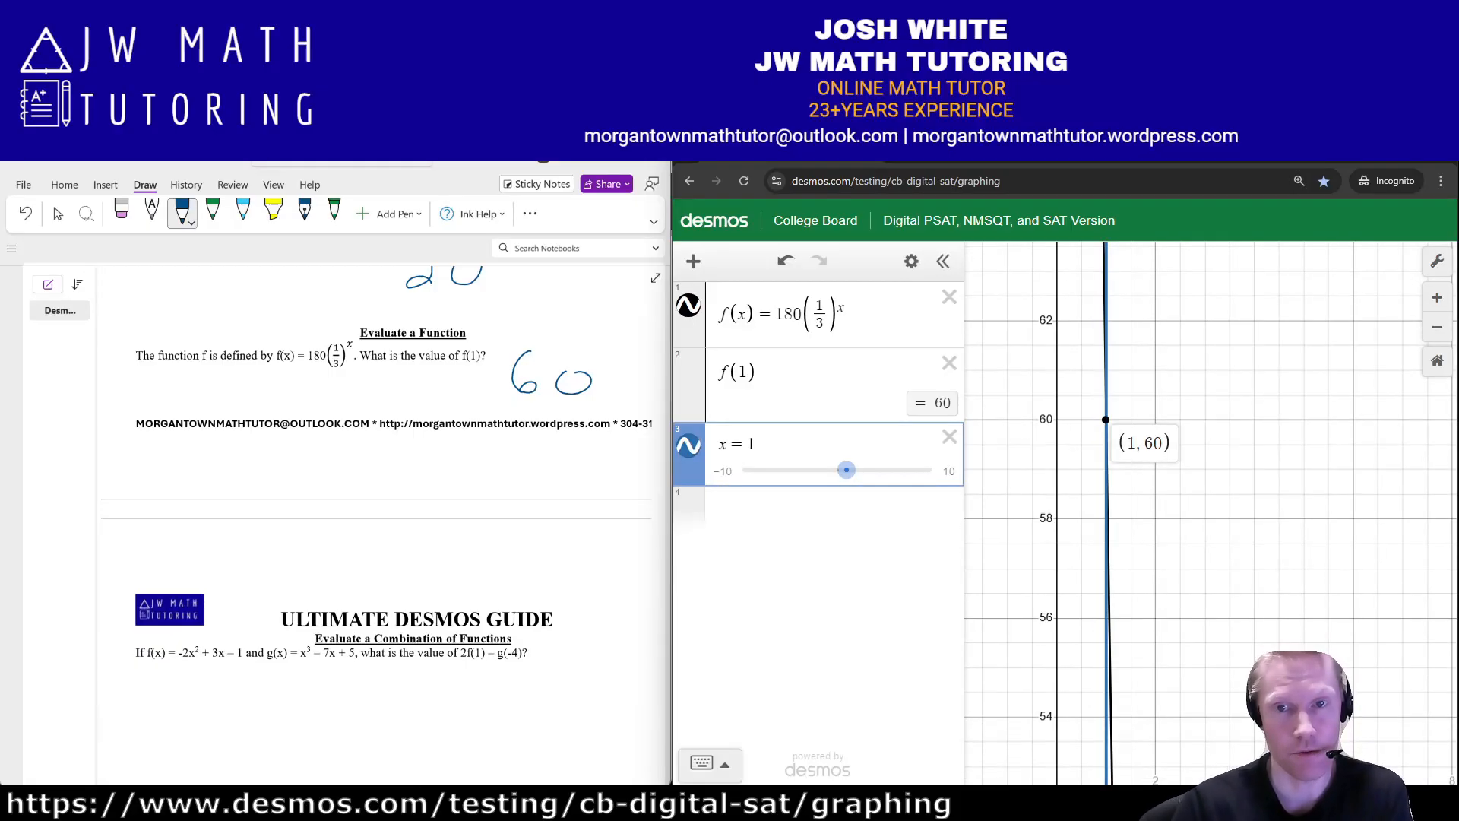
- Clear all expressions and define f(x) = -2x^2 + 3x - 1 for the Evaluate a Combination of Functions question
{"action": "left_click", "coordinate": [1438, 360]}
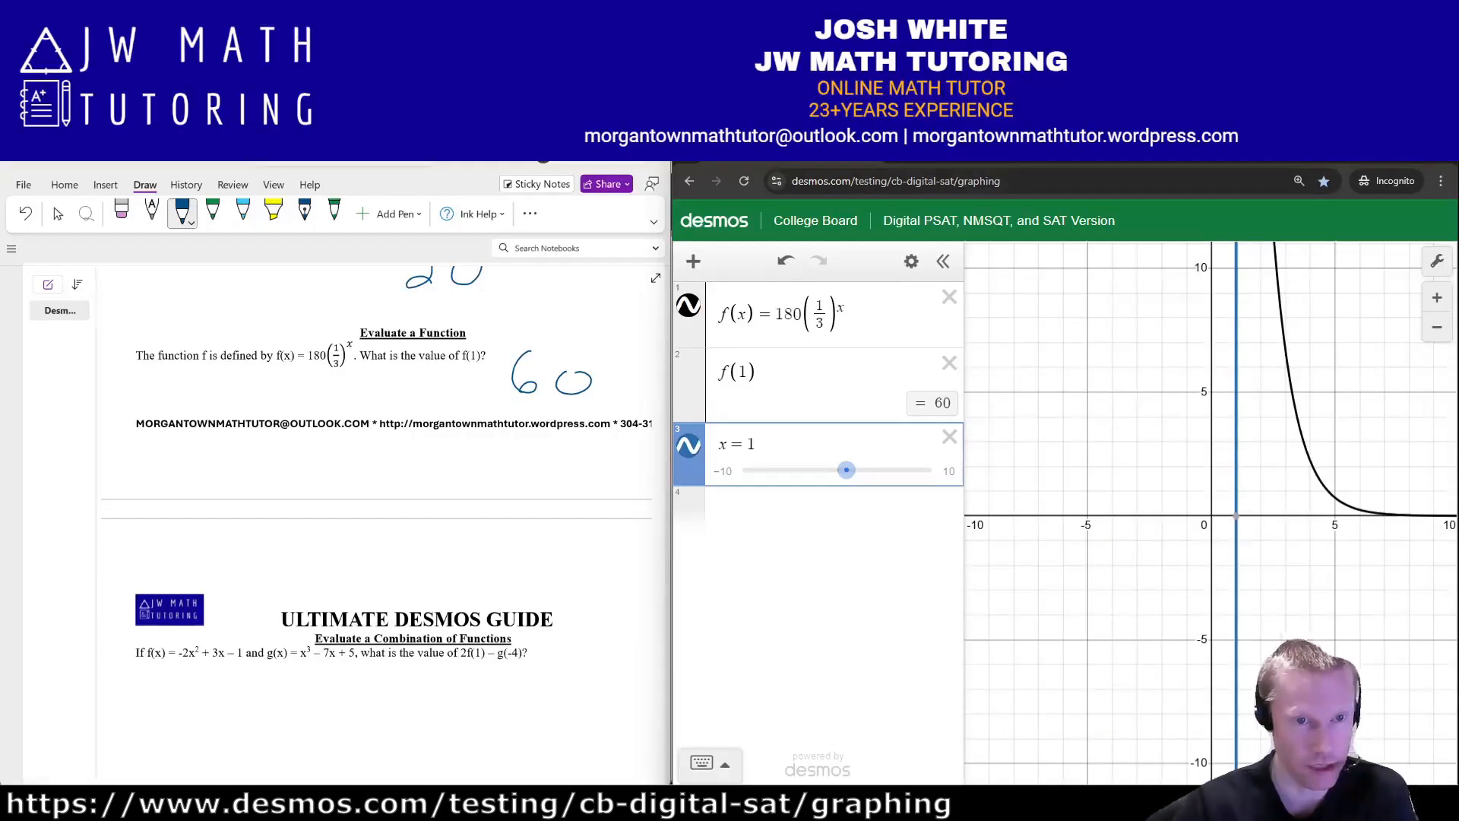
{"action": "scroll", "coordinate": [376, 524], "scroll_direction": "down", "scroll_amount": 3}
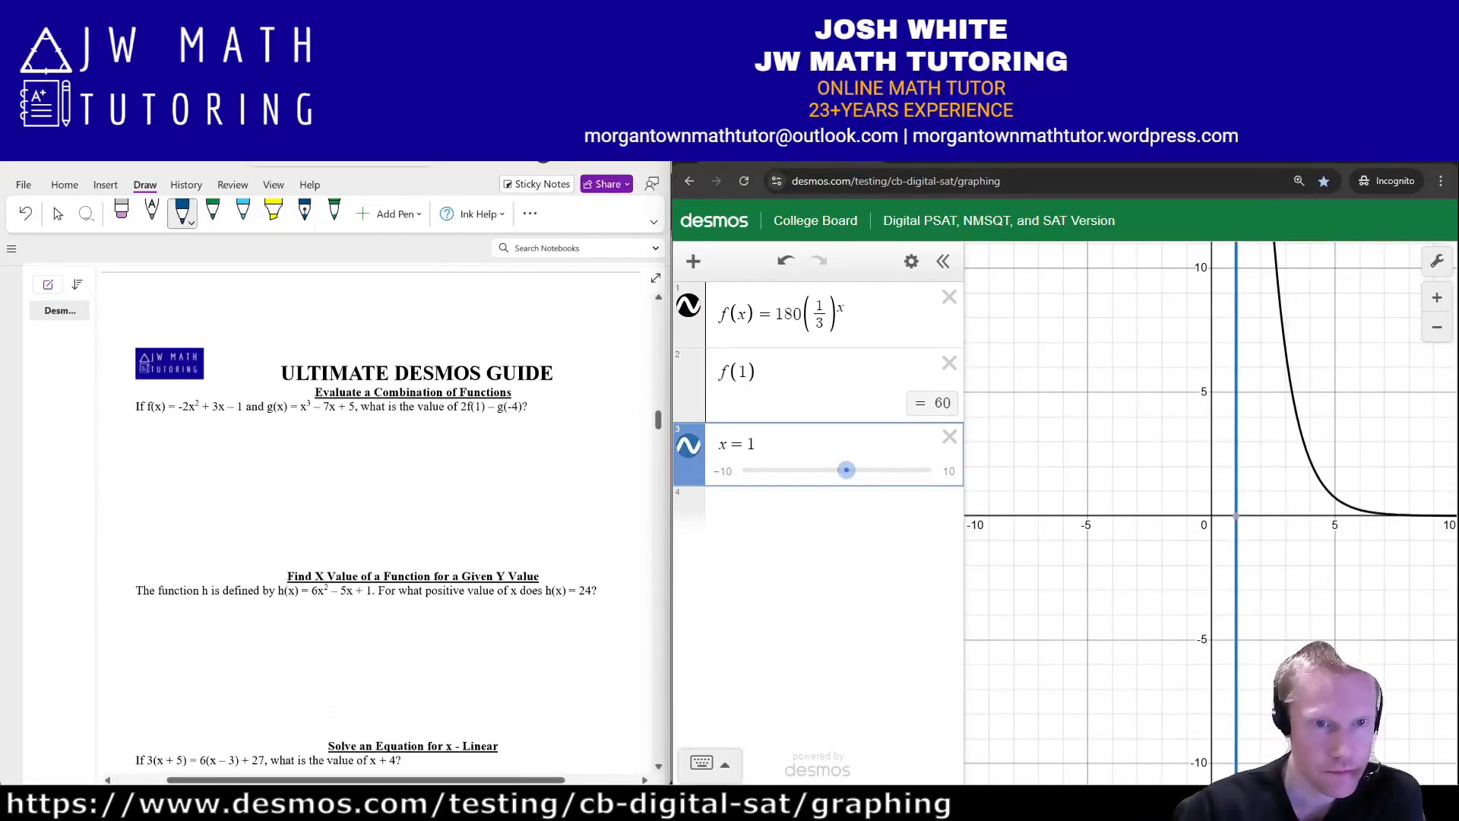
{"action": "left_click", "coordinate": [950, 437]}
{"action": "left_click", "coordinate": [949, 362]}
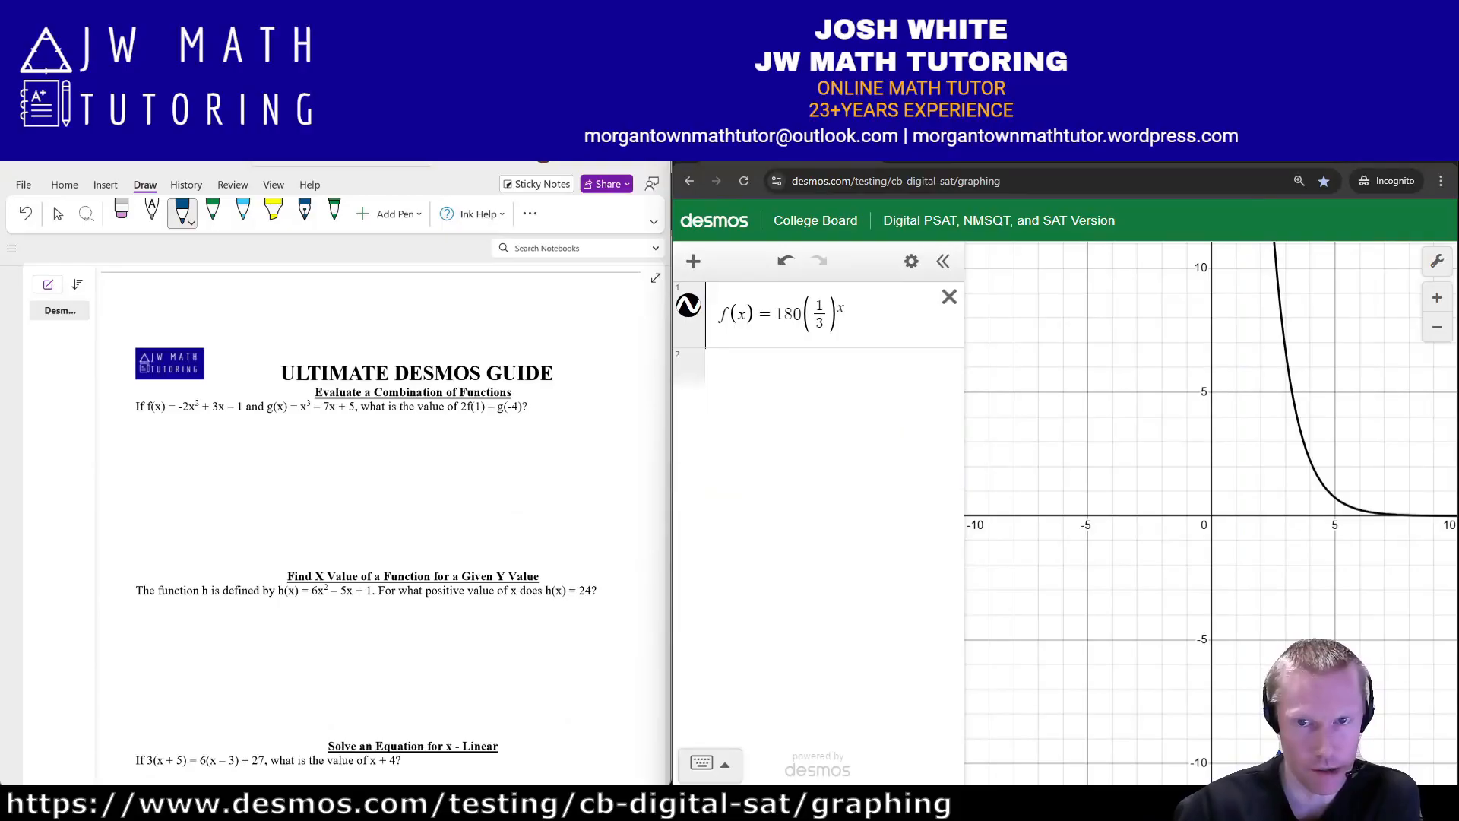
{"action": "left_click", "coordinate": [950, 296]}
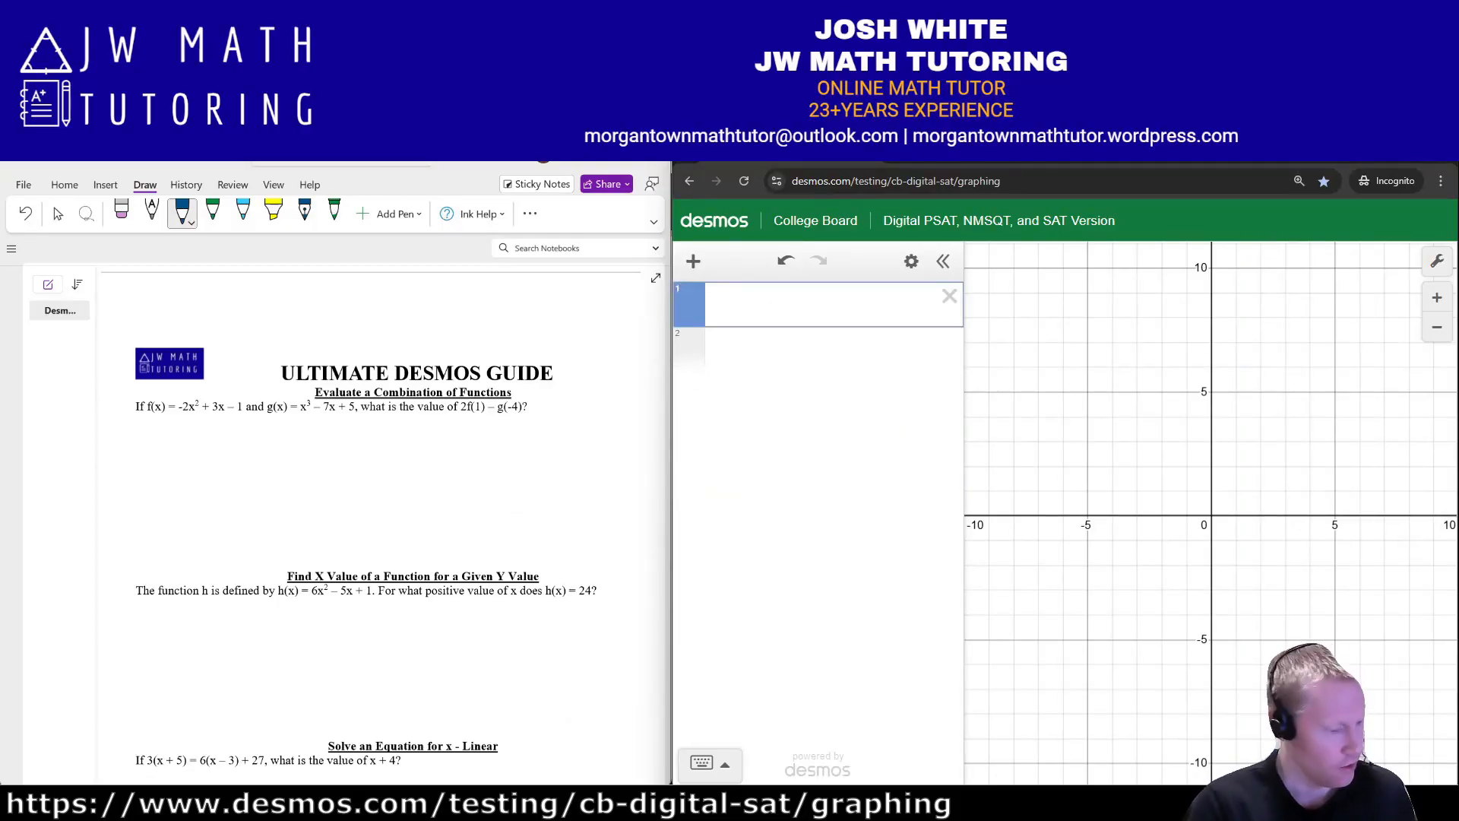
{"action": "type", "text": "f(x)"}
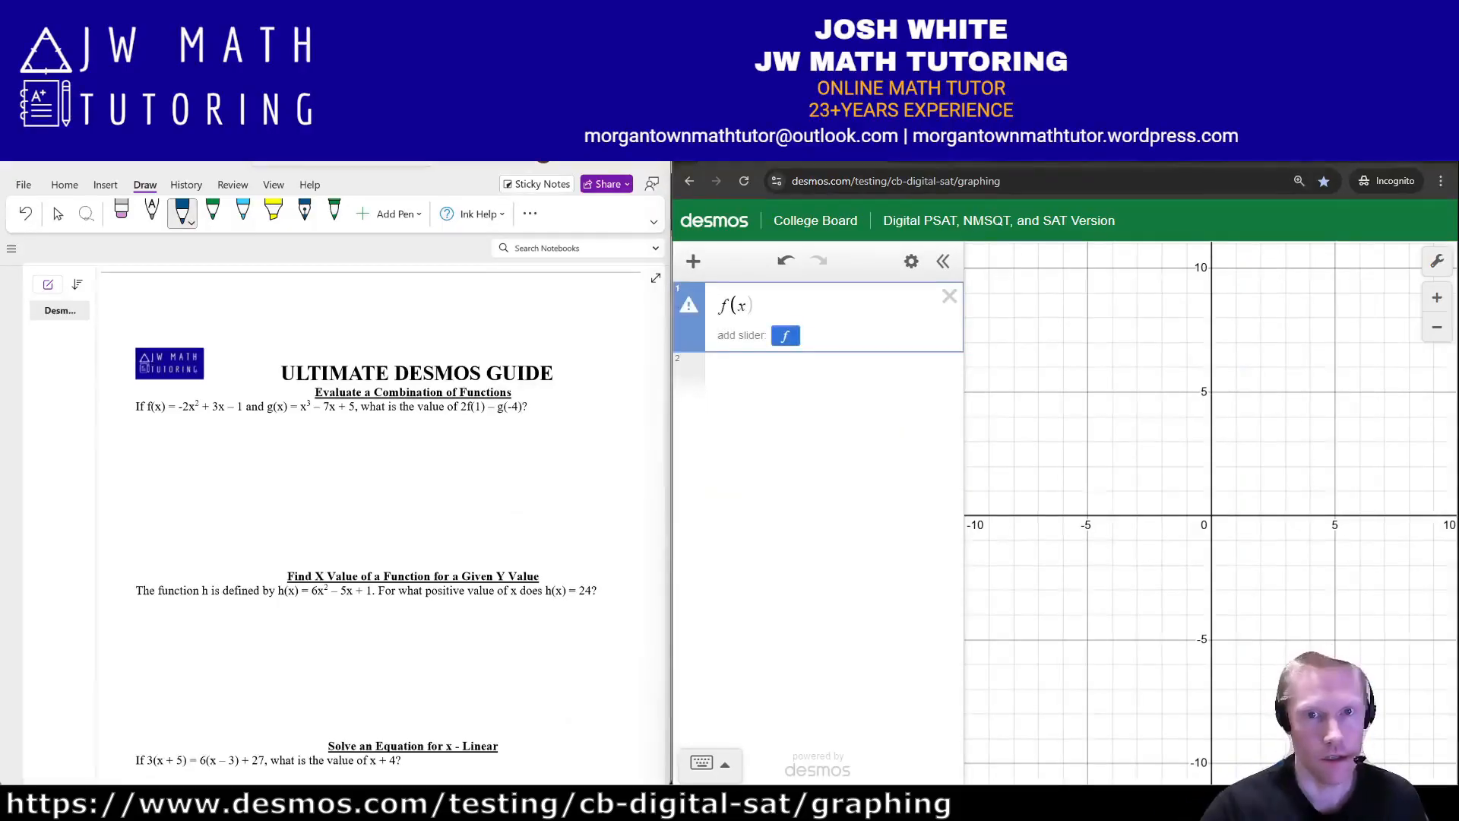
{"action": "type", "text": "="}
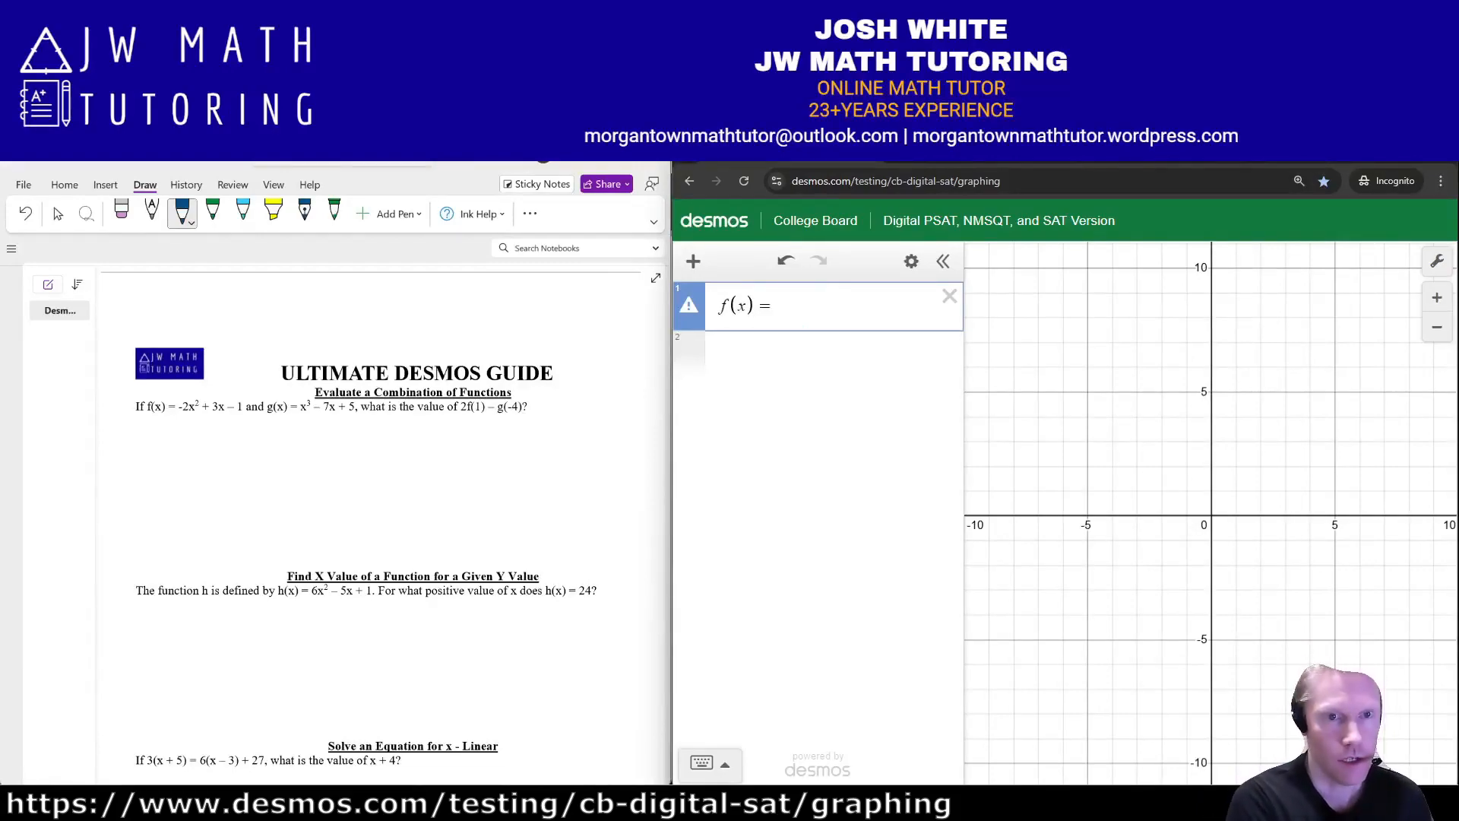
{"action": "type", "text": "-2x^2"}
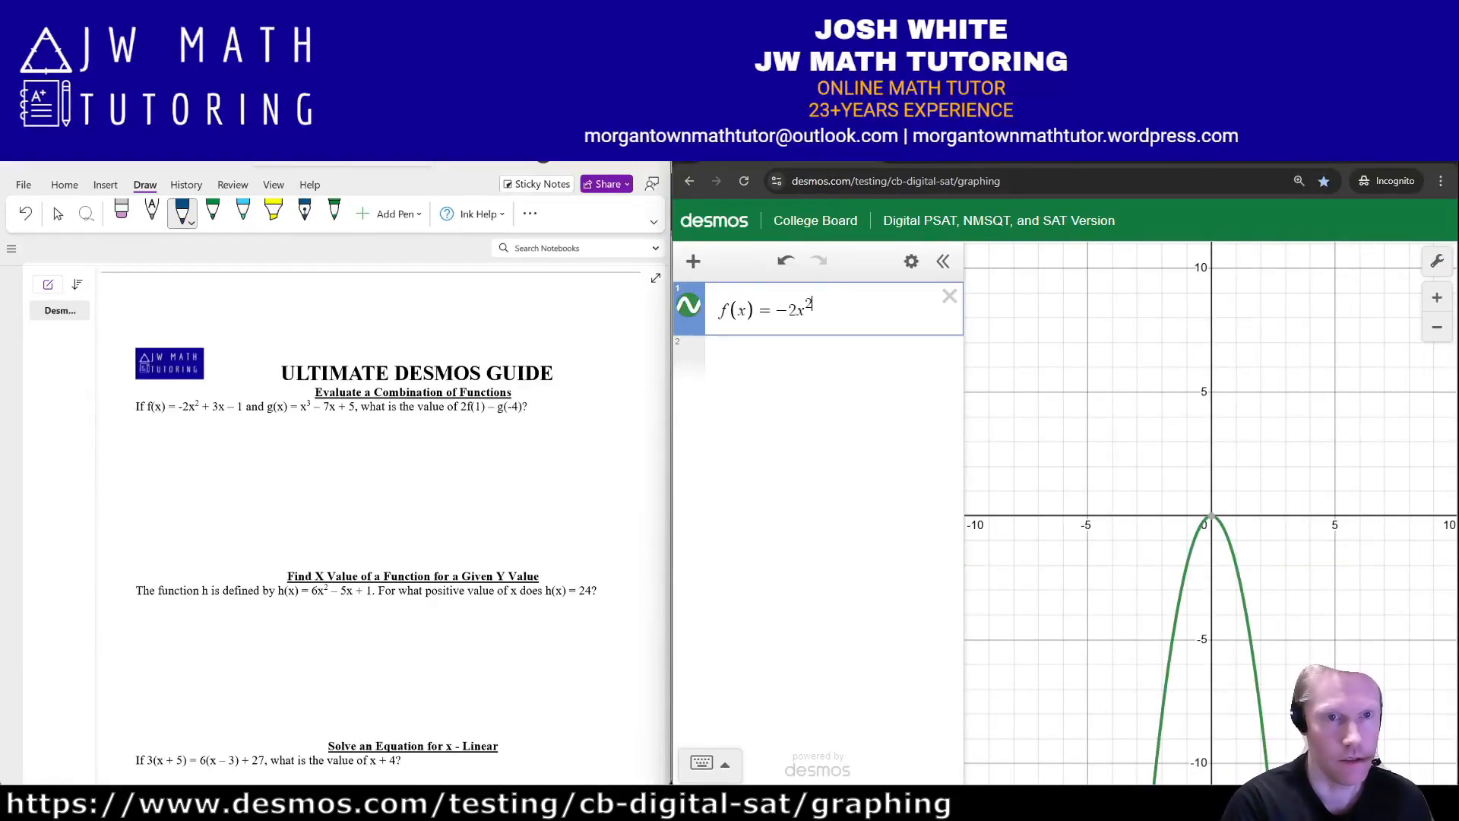
{"action": "type", "text": "+3x"}
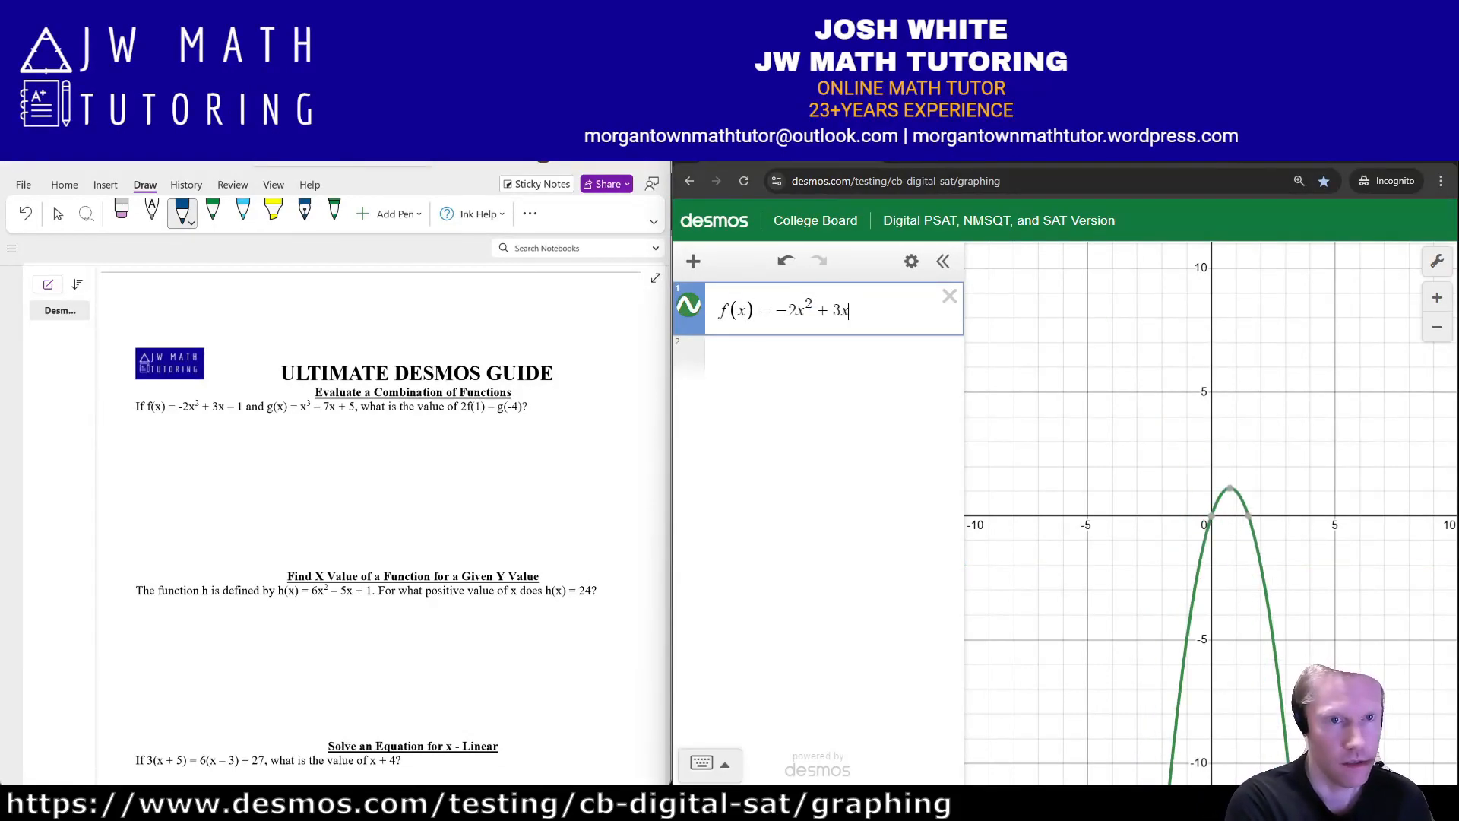
{"action": "type", "text": "-1"}
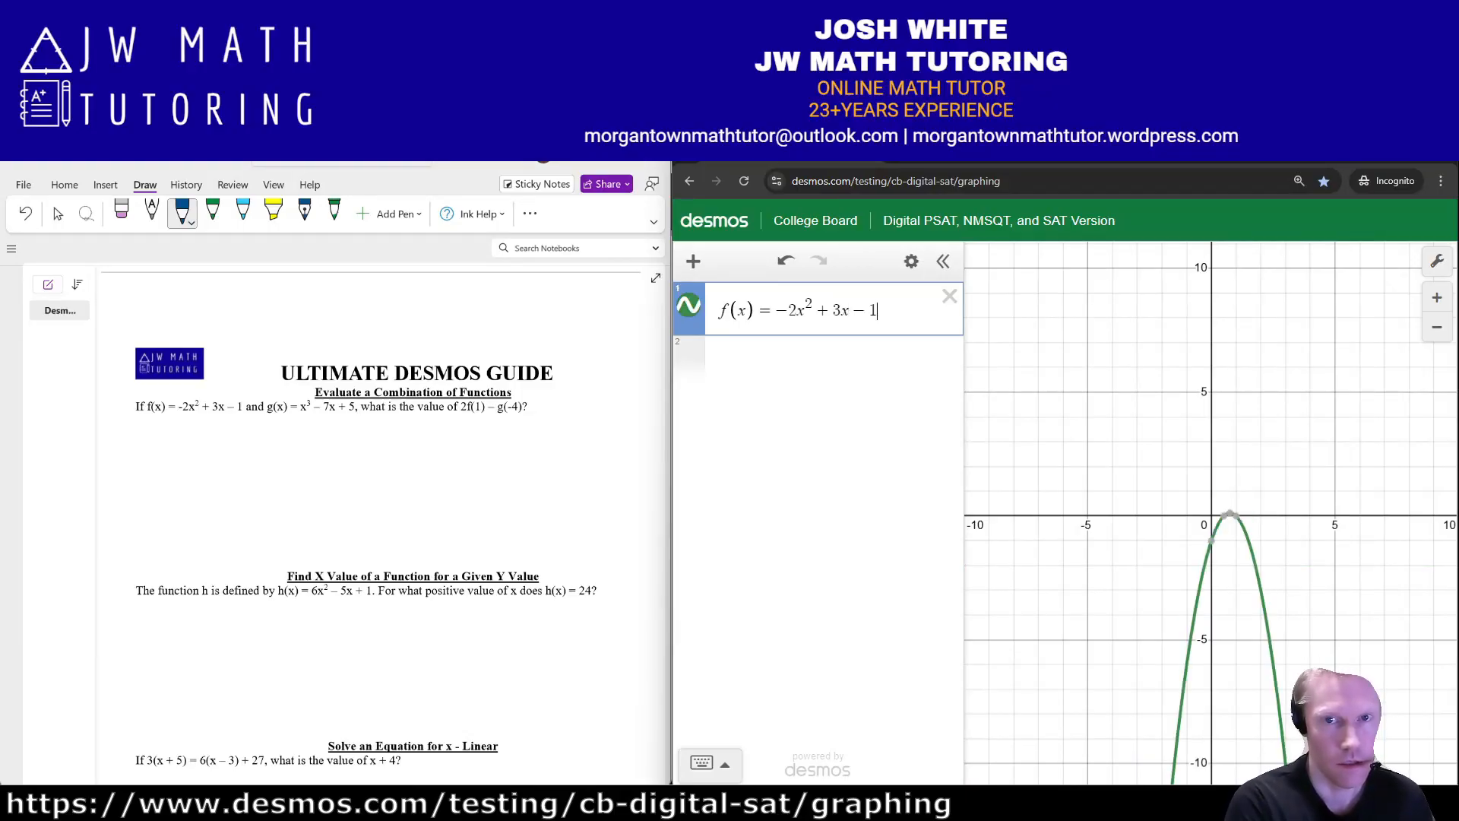
{"action": "key", "text": "Return"}
- Define g(x) = x^3 - 7x + 5 as the second expression
{"action": "type", "text": "g(x)"}
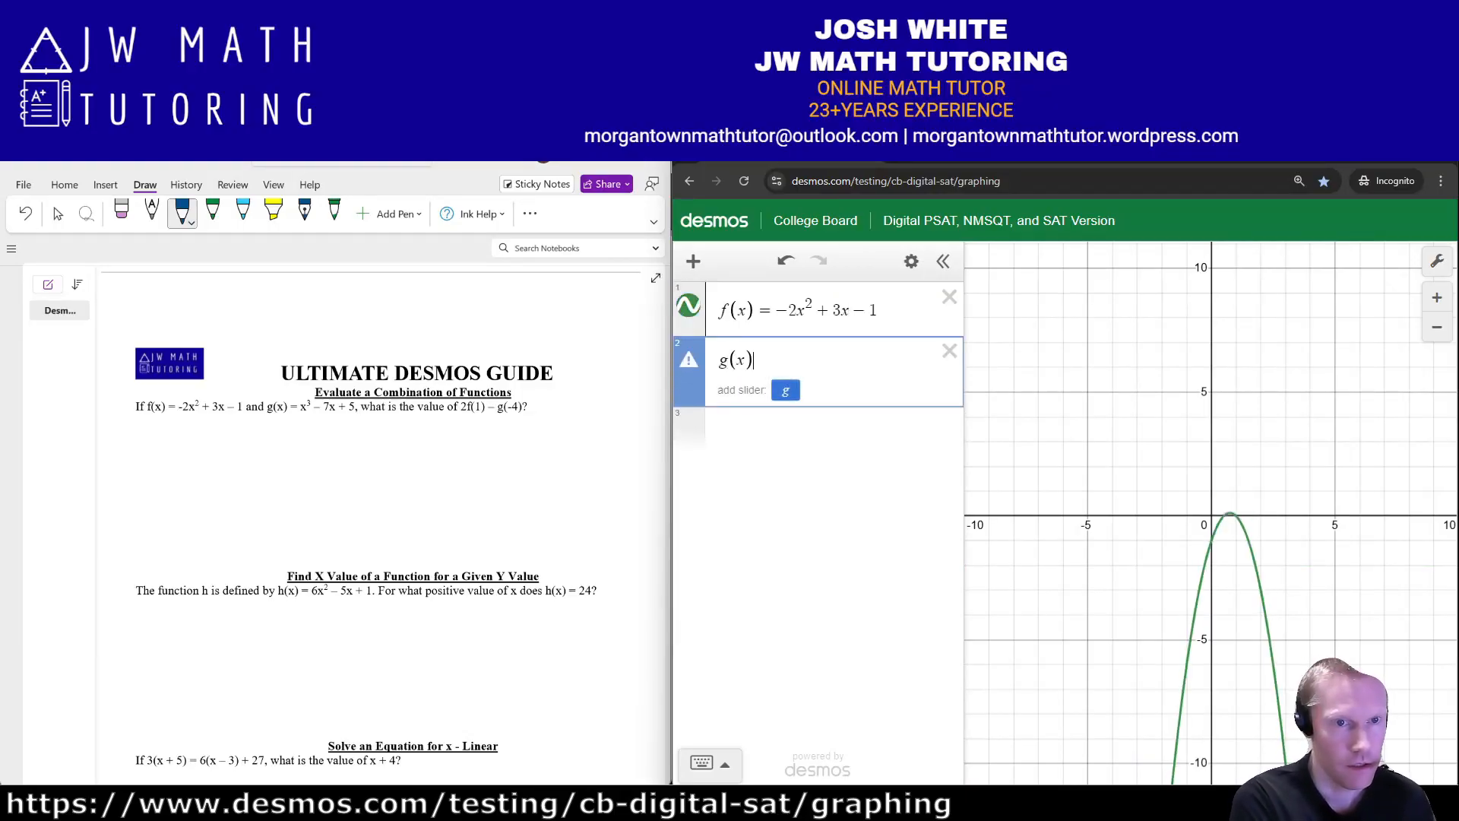
{"action": "type", "text": "=x^3"}
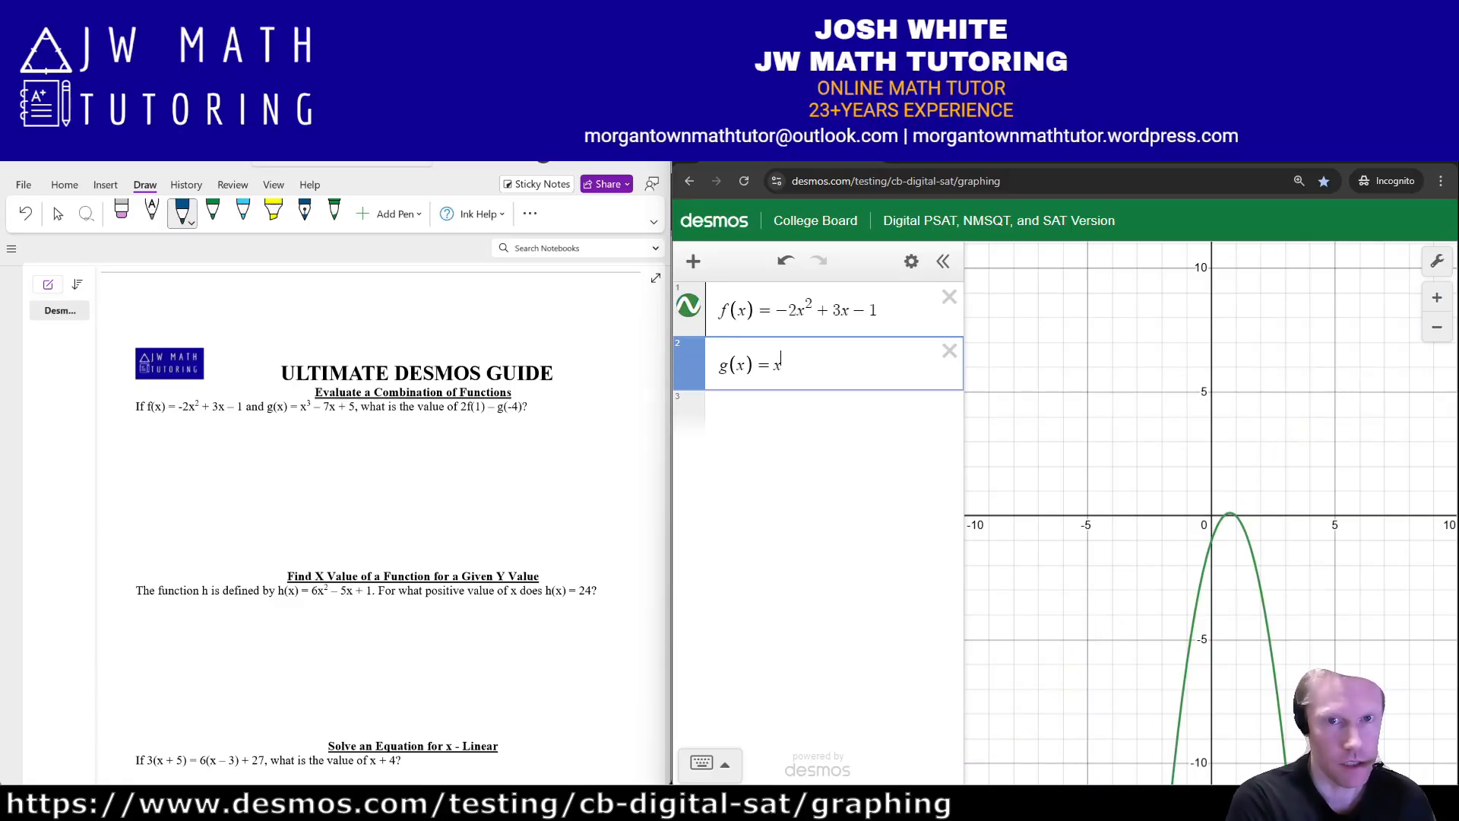
{"action": "type", "text": "-7x+"}
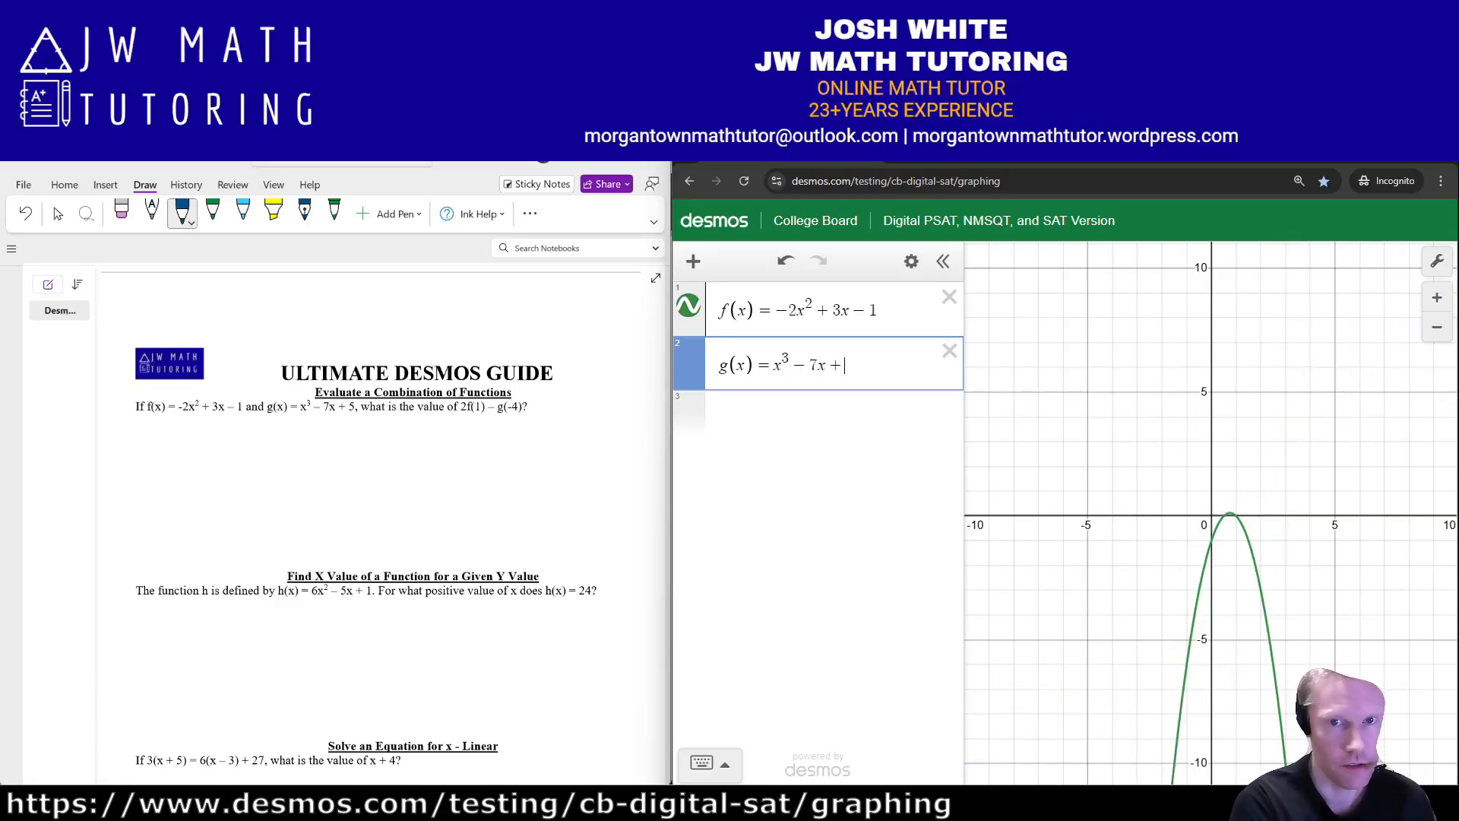
{"action": "type", "text": "5"}
{"action": "key", "text": "Return"}
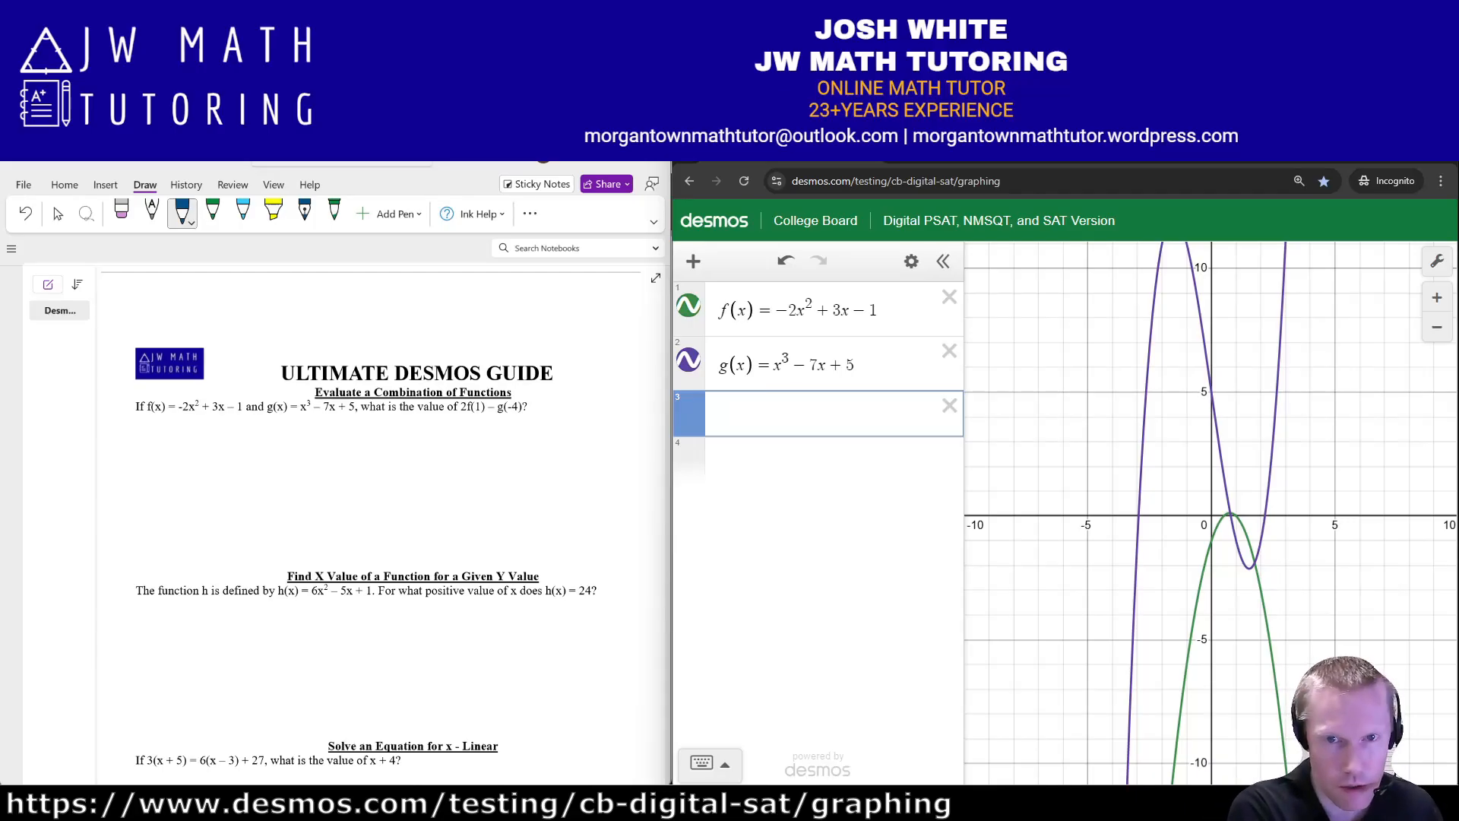
- Evaluate 2f(1) - g(-4) in a third expression and handwrite the answer 31 under the combination of functions question
{"action": "type", "text": "2"}
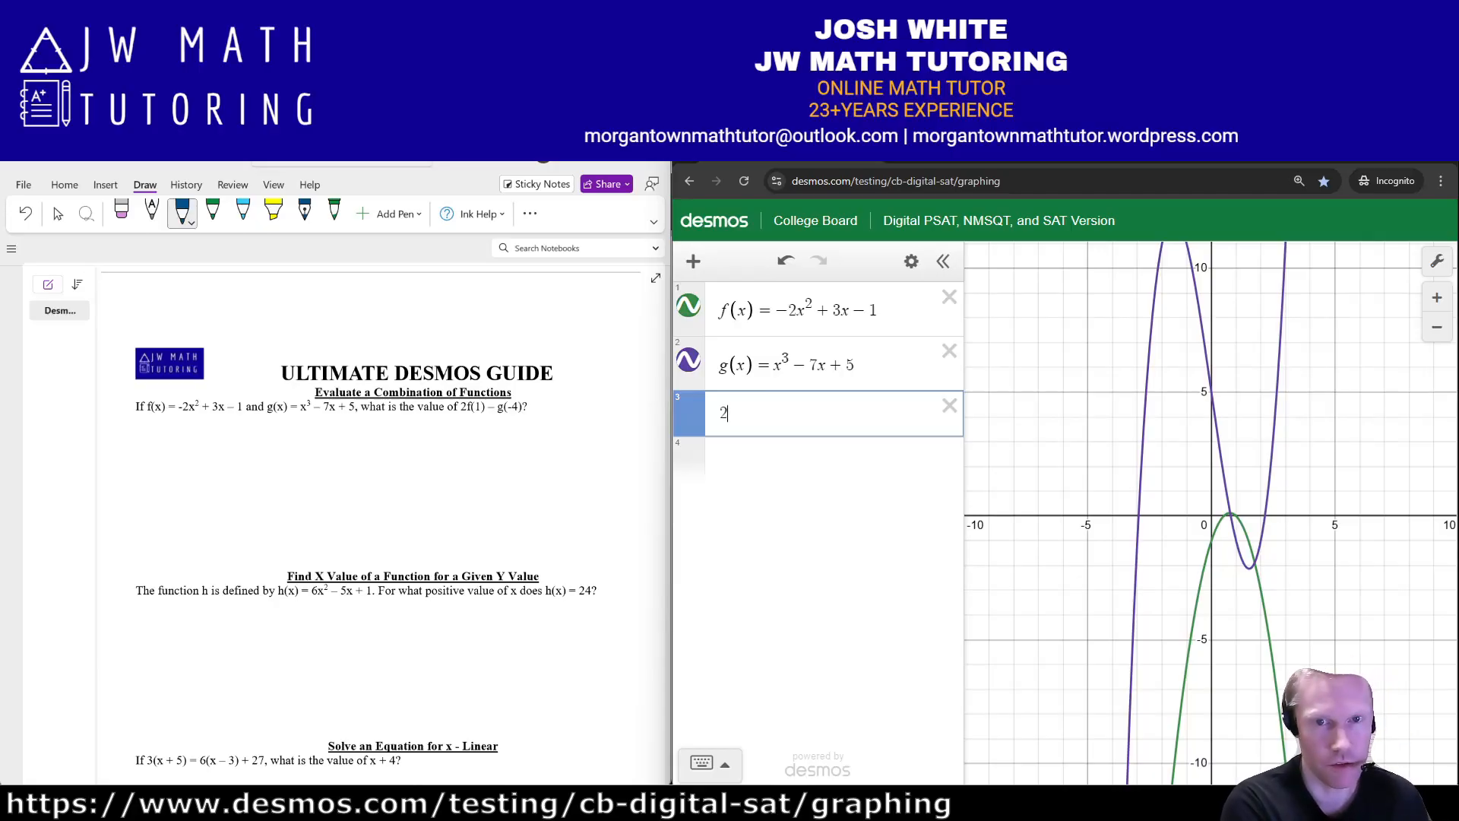
{"action": "type", "text": "f(1)"}
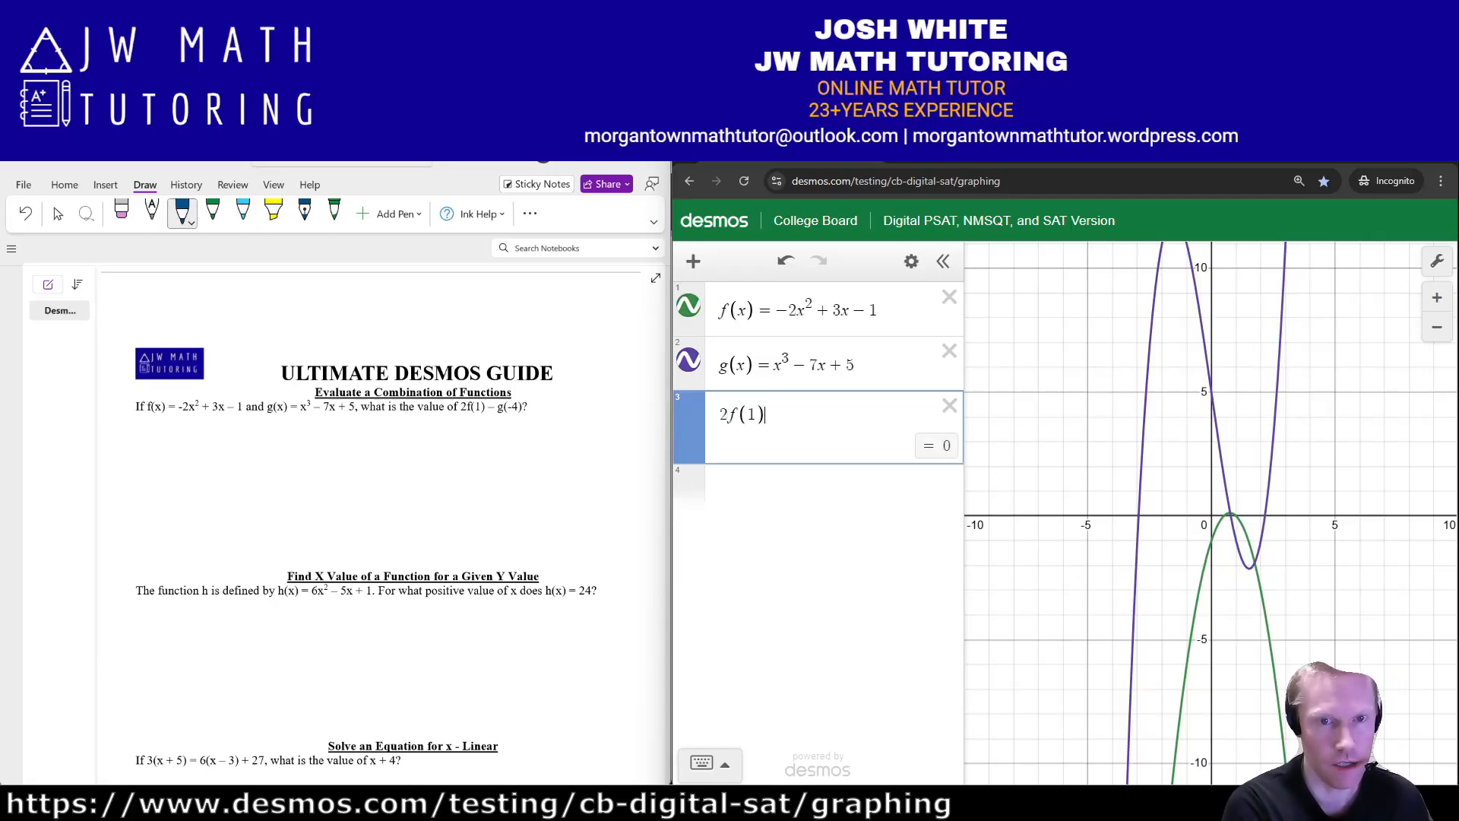
{"action": "type", "text": "-g(-4)"}
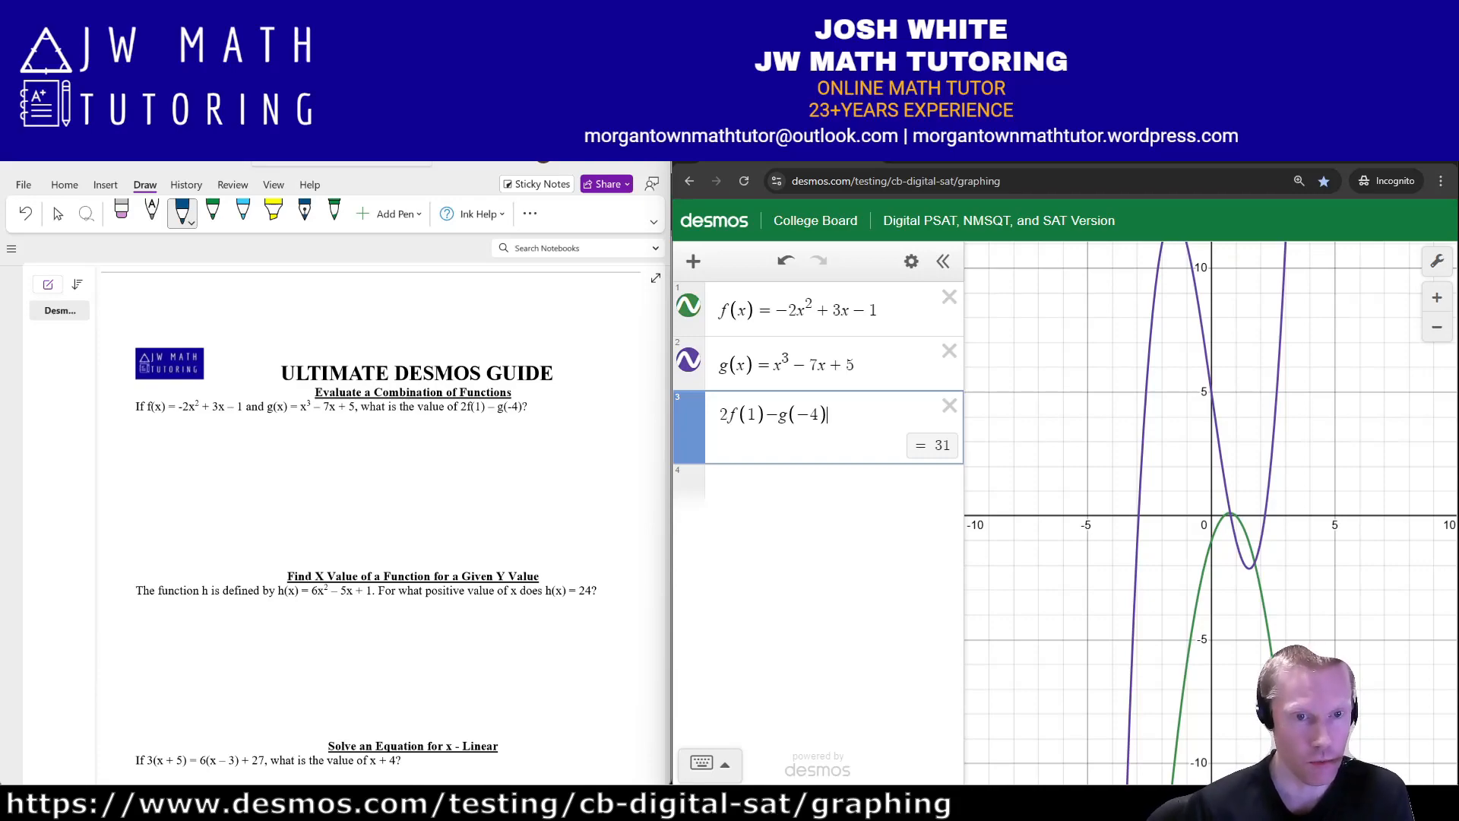
{"action": "left_click_drag", "start_coordinate": [367, 434], "coordinate": [364, 463]}
{"action": "left_click_drag", "start_coordinate": [424, 434], "coordinate": [424, 454]}
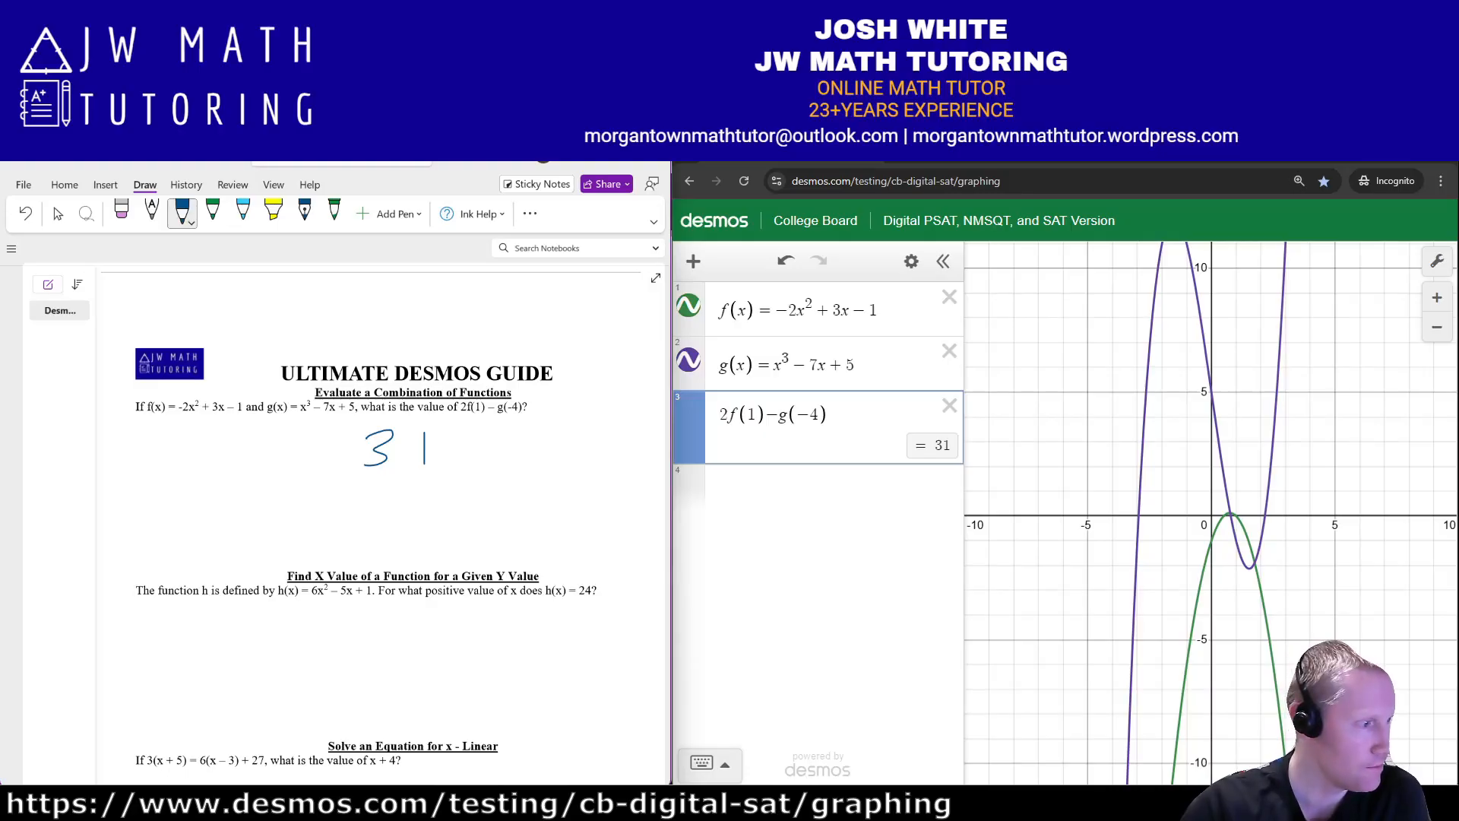
- Switch to the PDF guide and examine the row on finding the x value of a function for a given y value
{"action": "key", "text": "alt+Tab"}
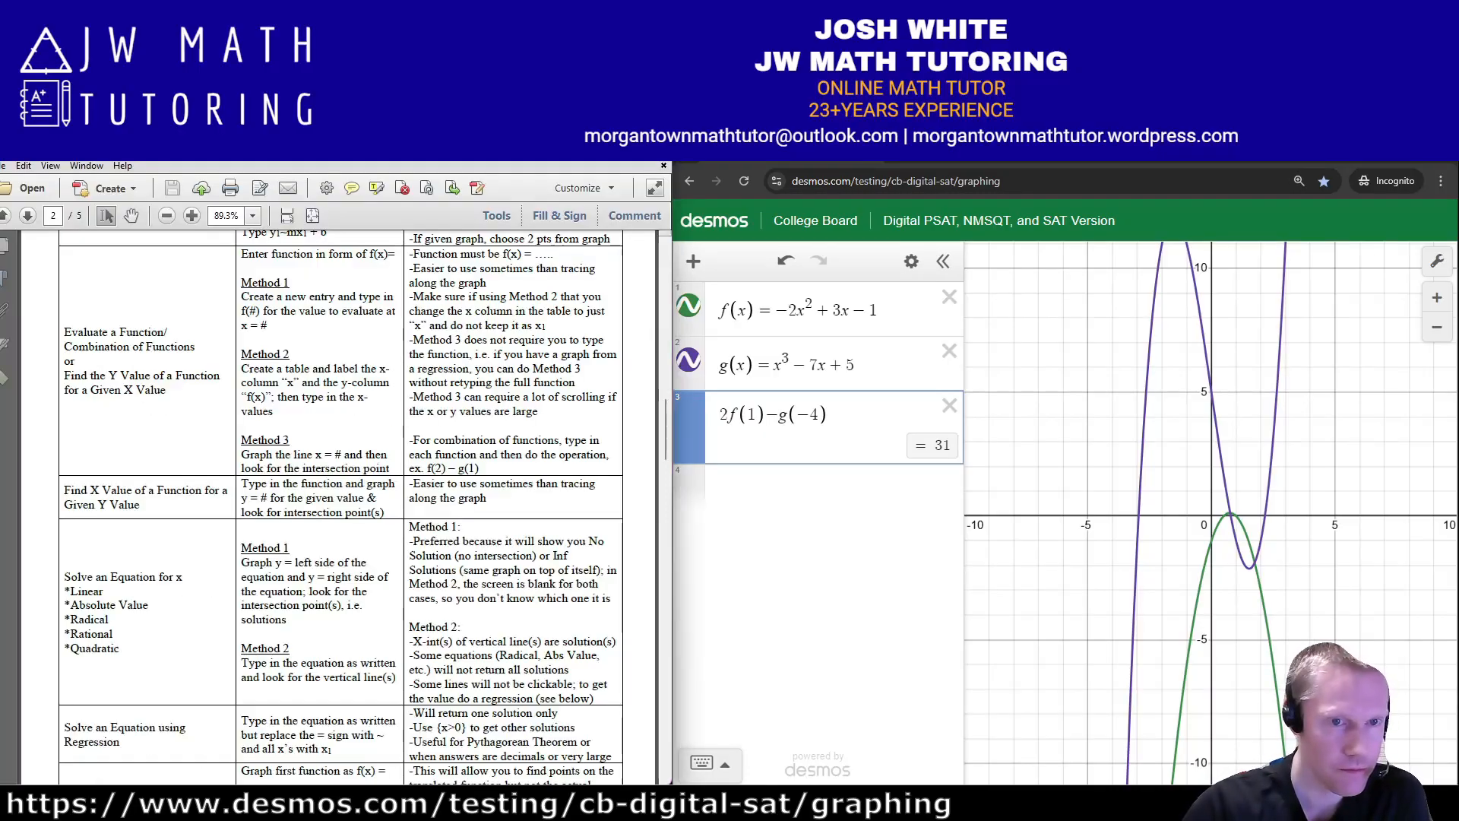
{"action": "scroll", "coordinate": [340, 506], "scroll_direction": "down", "scroll_amount": 3}
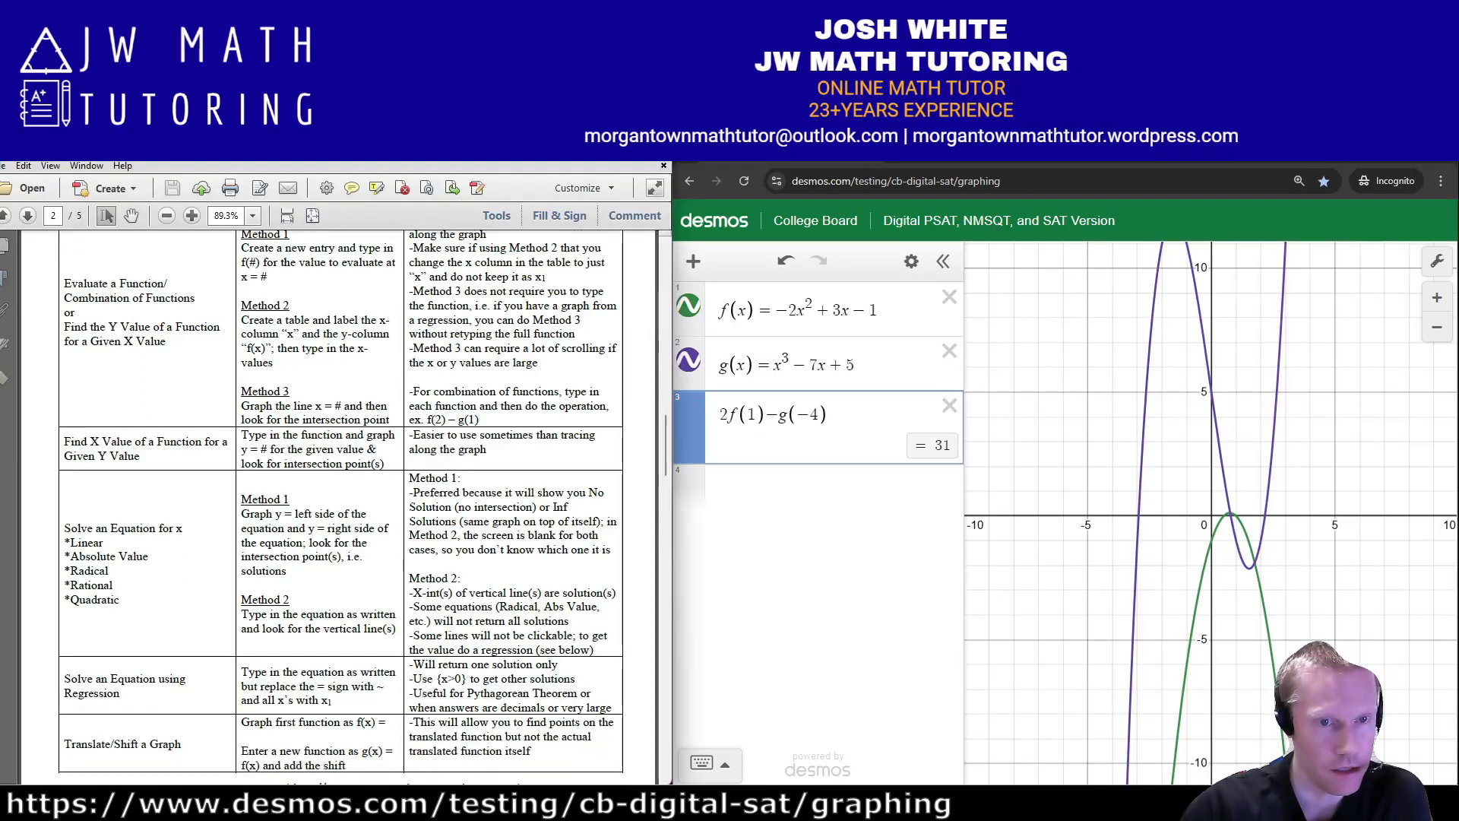
{"action": "scroll", "coordinate": [341, 506], "scroll_direction": "down", "scroll_amount": 1}
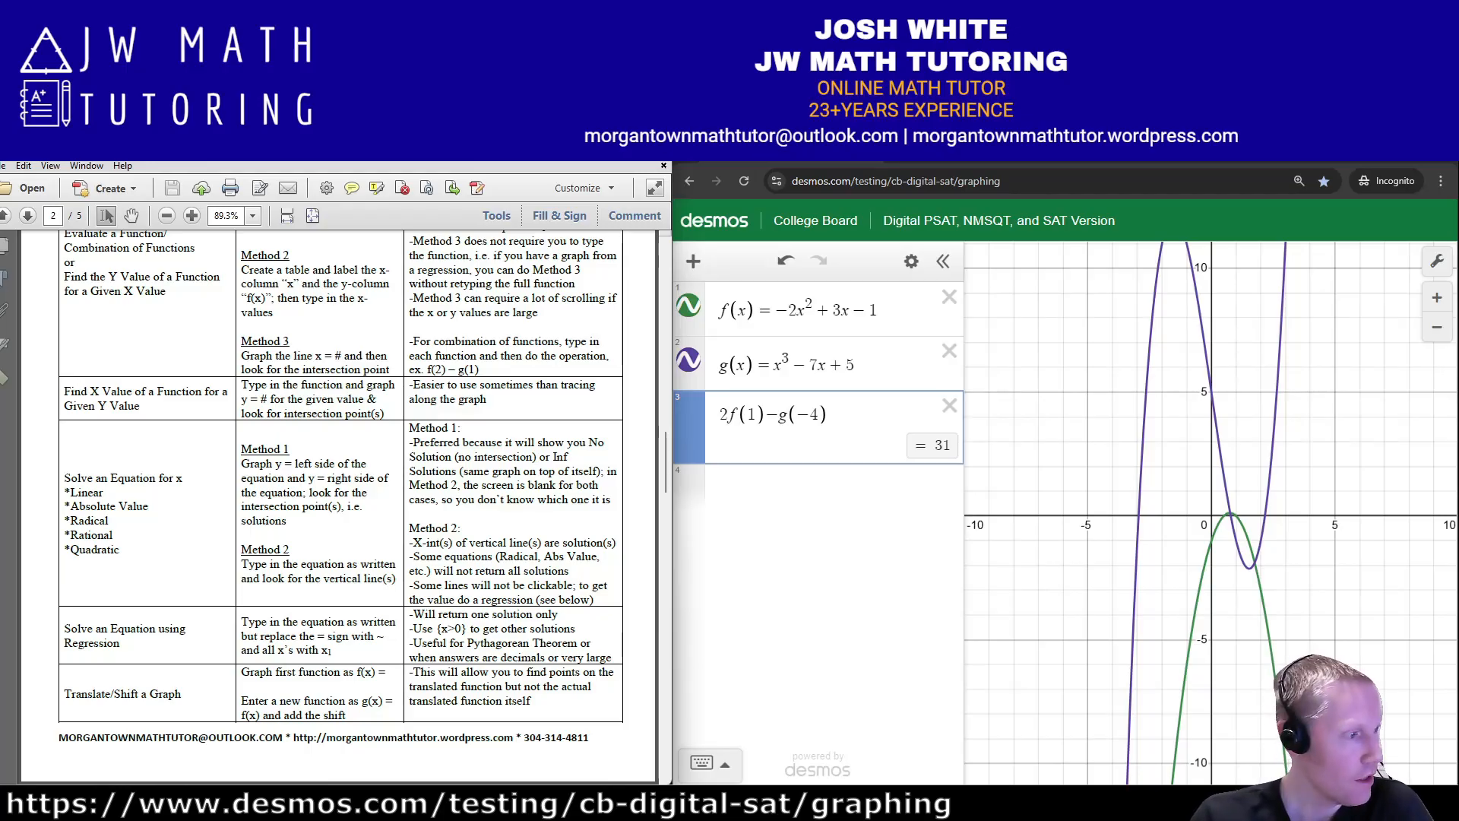
- Return to the notebook's Find X Value question, clear all Desmos expressions and graph 6x^2 - 5x + 1
{"action": "key", "text": "alt+Tab"}
{"action": "scroll", "coordinate": [380, 517], "scroll_direction": "down", "scroll_amount": 3}
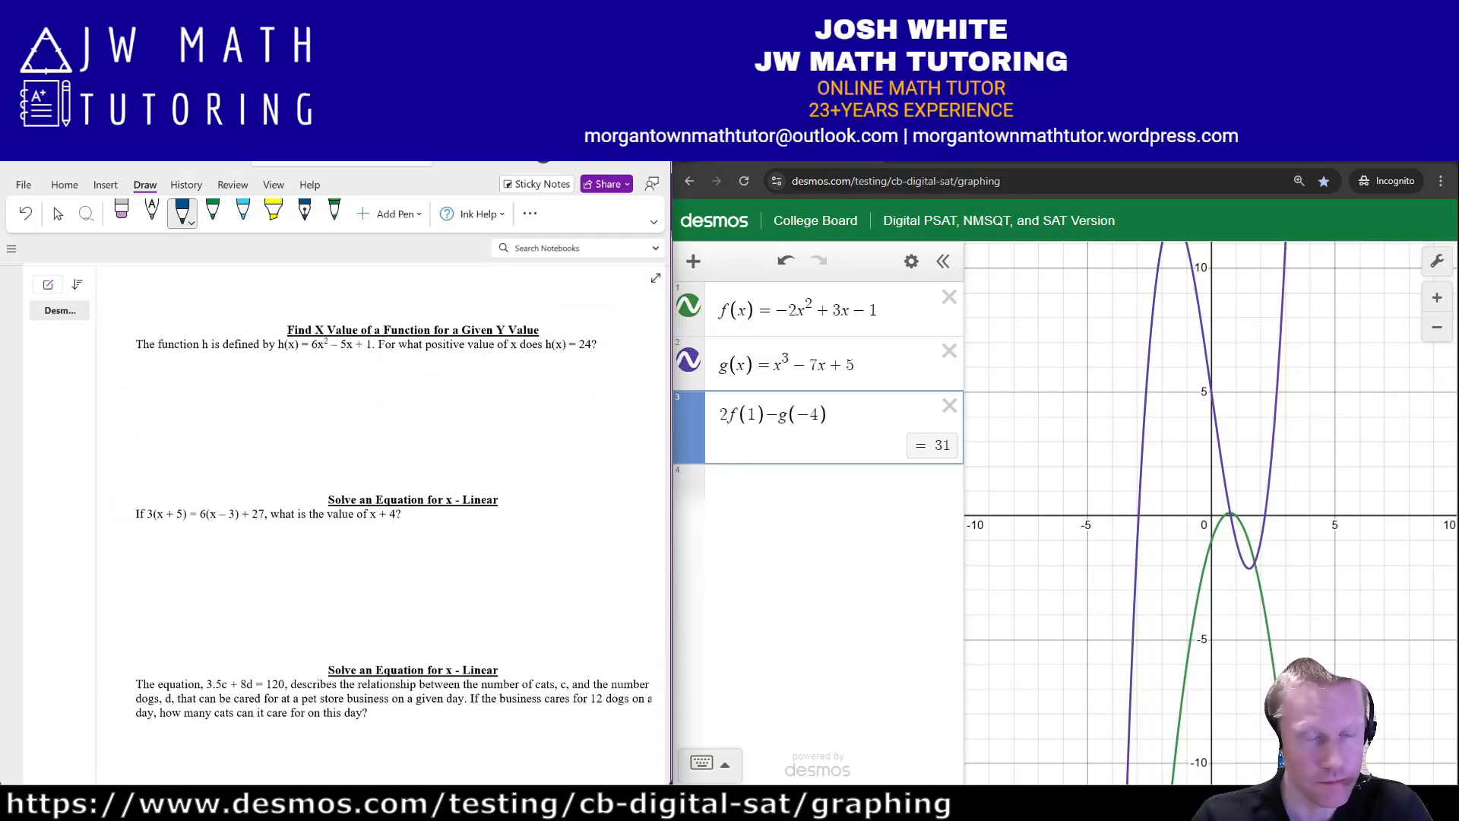
{"action": "left_click", "coordinate": [949, 296]}
{"action": "left_click", "coordinate": [949, 296]}
{"action": "left_click", "coordinate": [949, 297]}
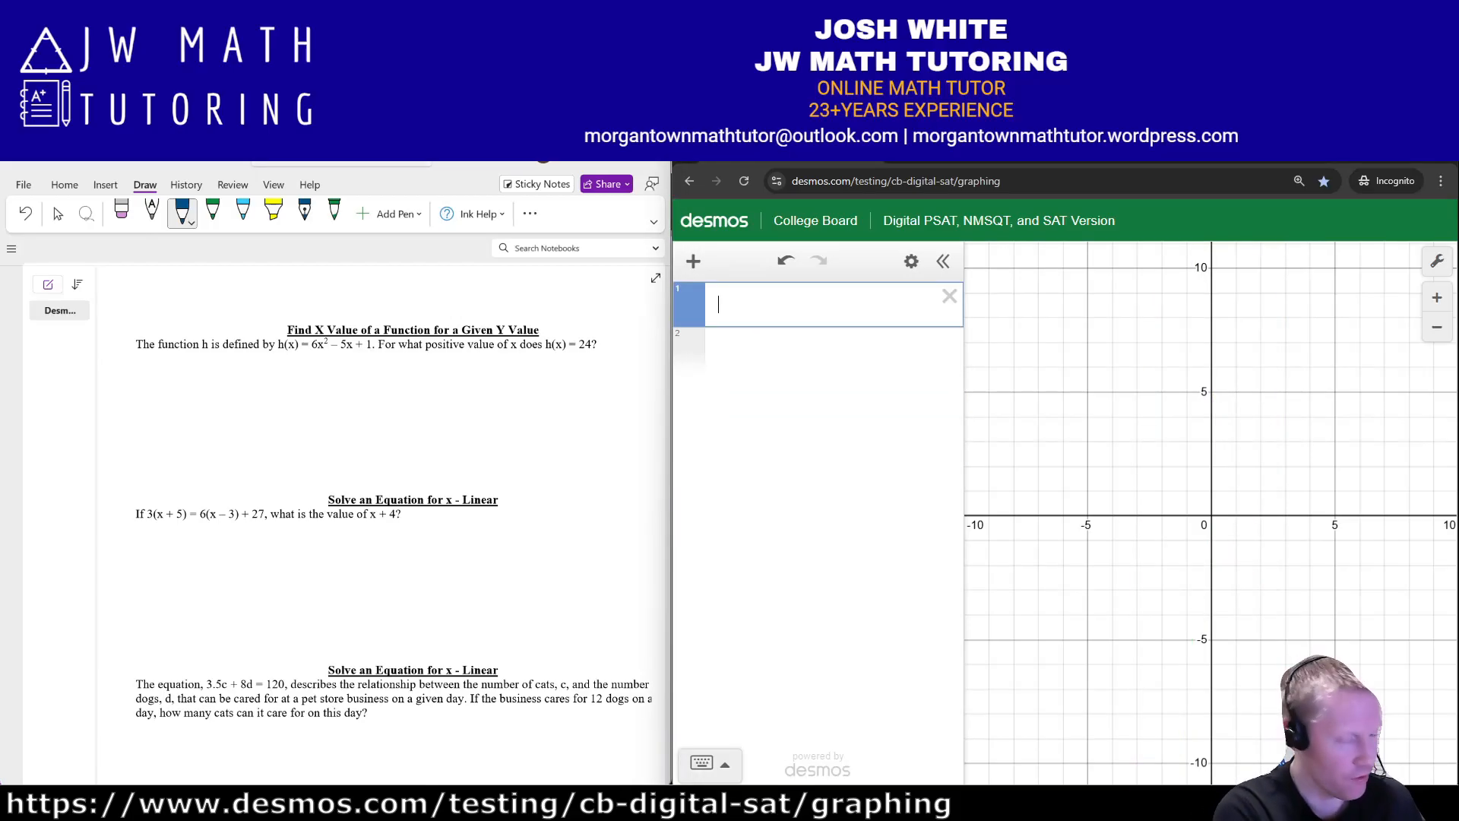
{"action": "type", "text": "6x^2"}
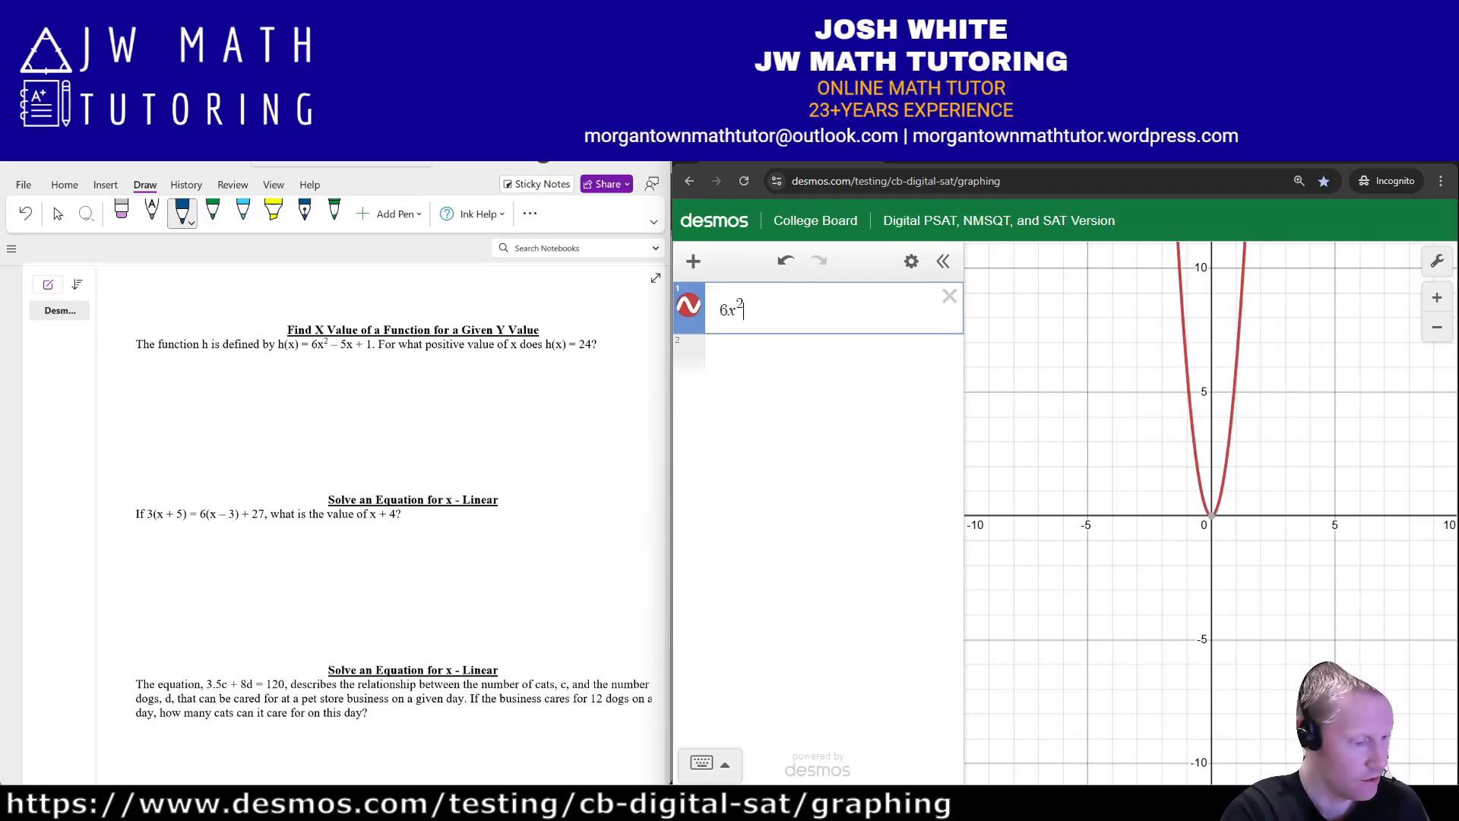
{"action": "key", "text": "Right"}
{"action": "type", "text": "-5x+1"}
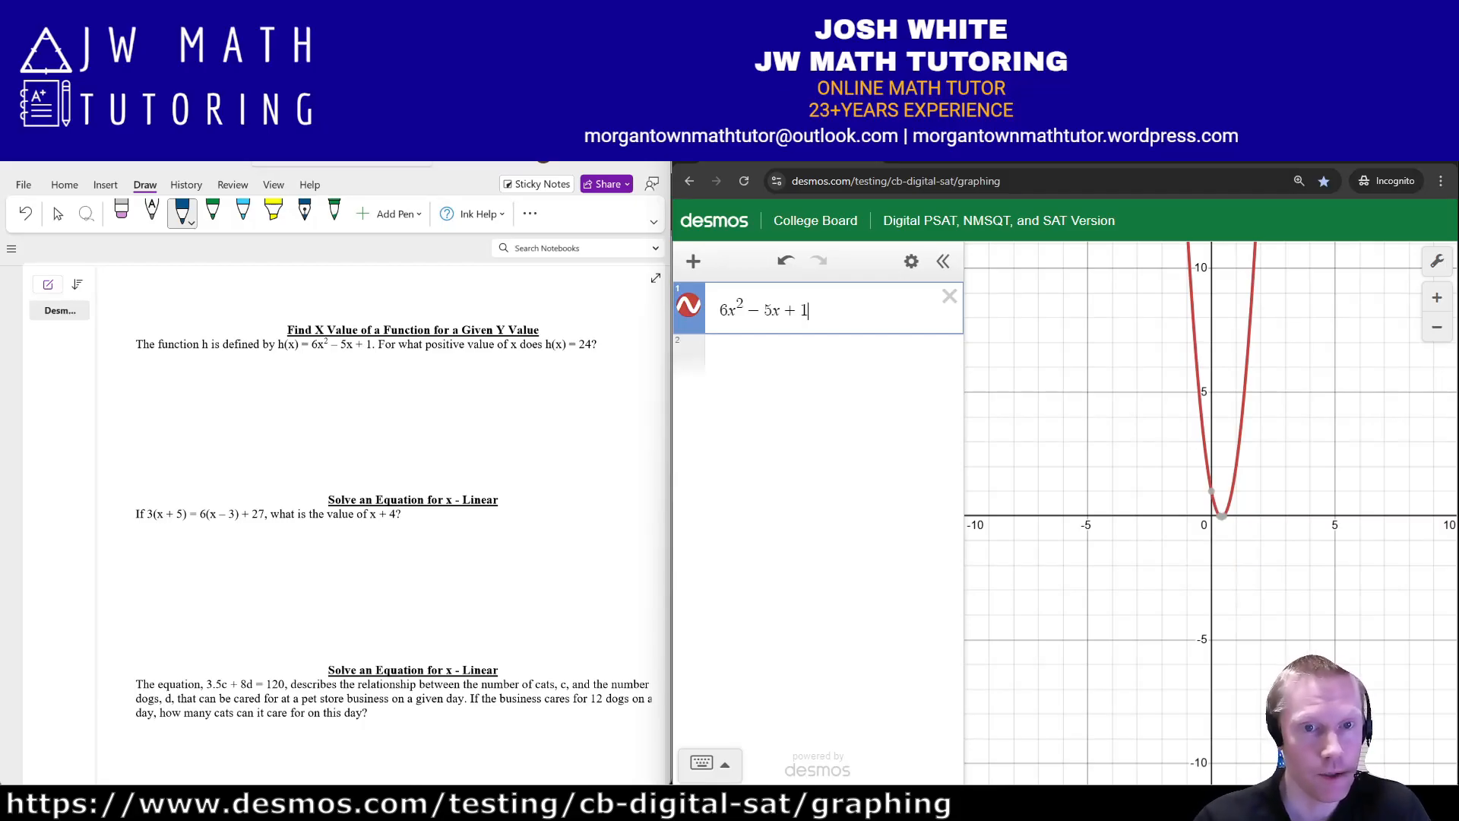
- Graph the horizontal line y = 24 and label both of its intersections with the parabola
{"action": "key", "text": "Return"}
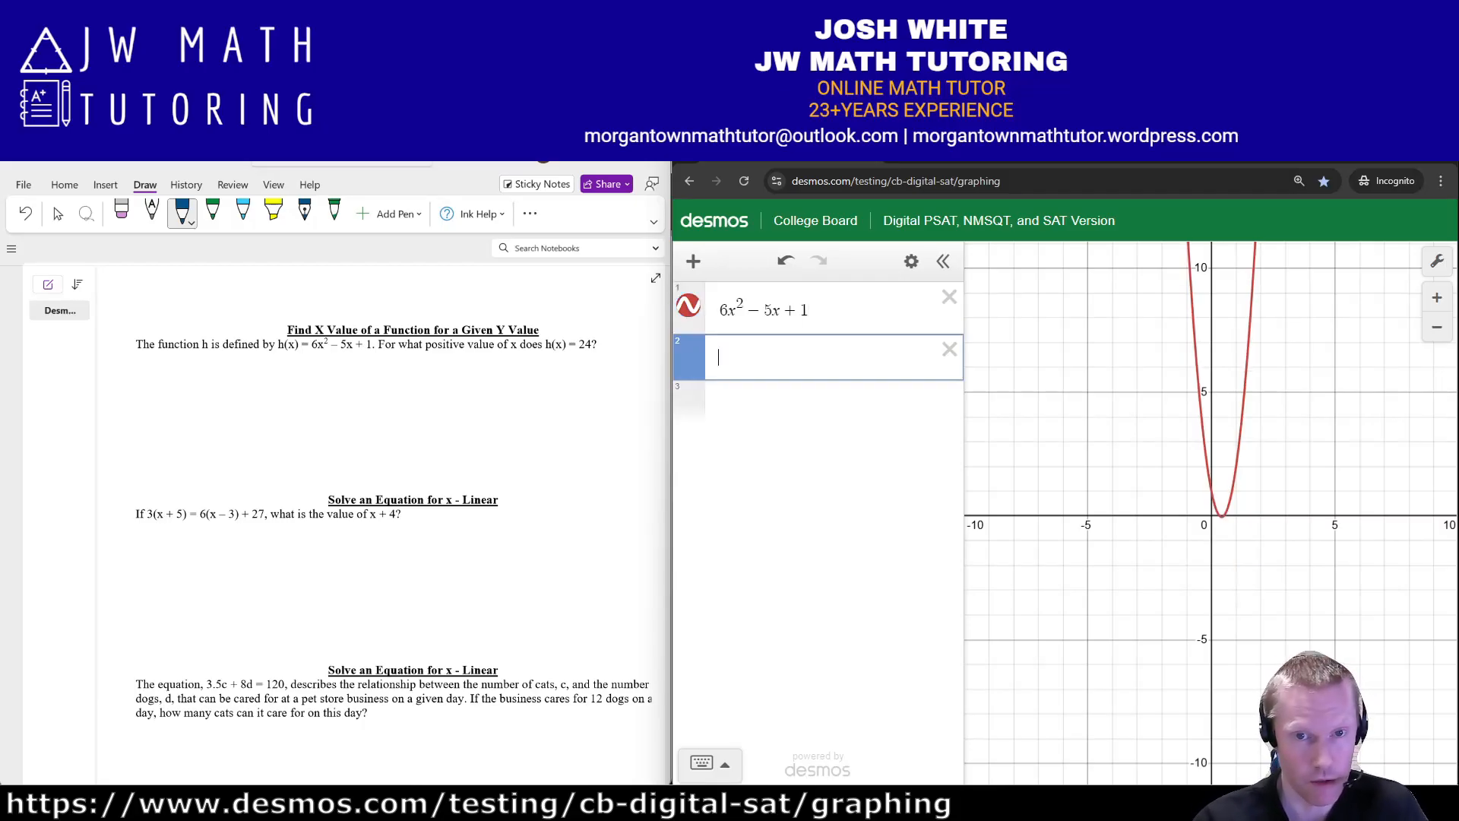
{"action": "type", "text": "y=24"}
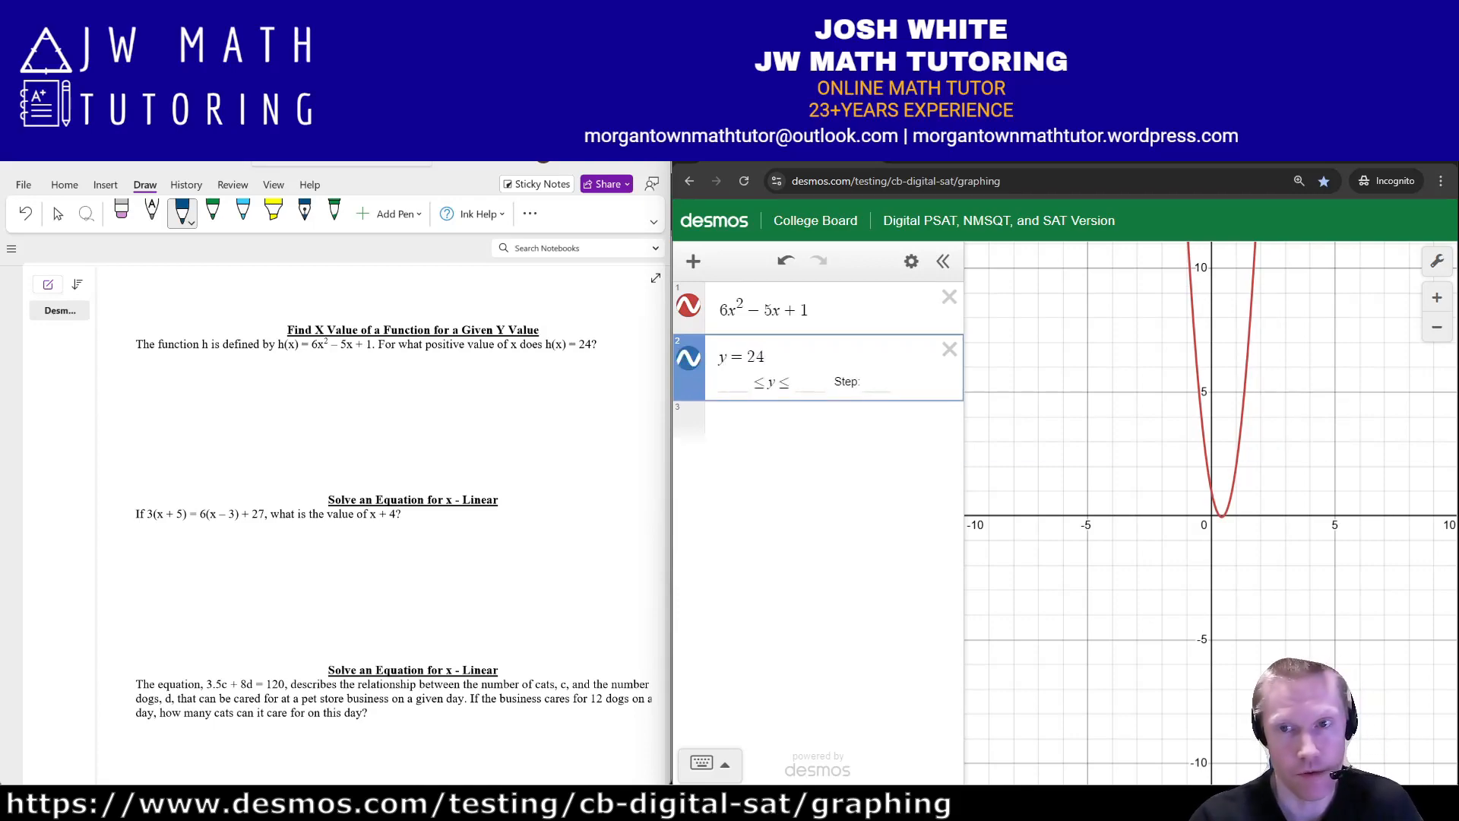
{"action": "left_click_drag", "start_coordinate": [1125, 349], "coordinate": [1113, 691]}
{"action": "scroll", "coordinate": [1087, 718], "scroll_direction": "down", "scroll_amount": 5}
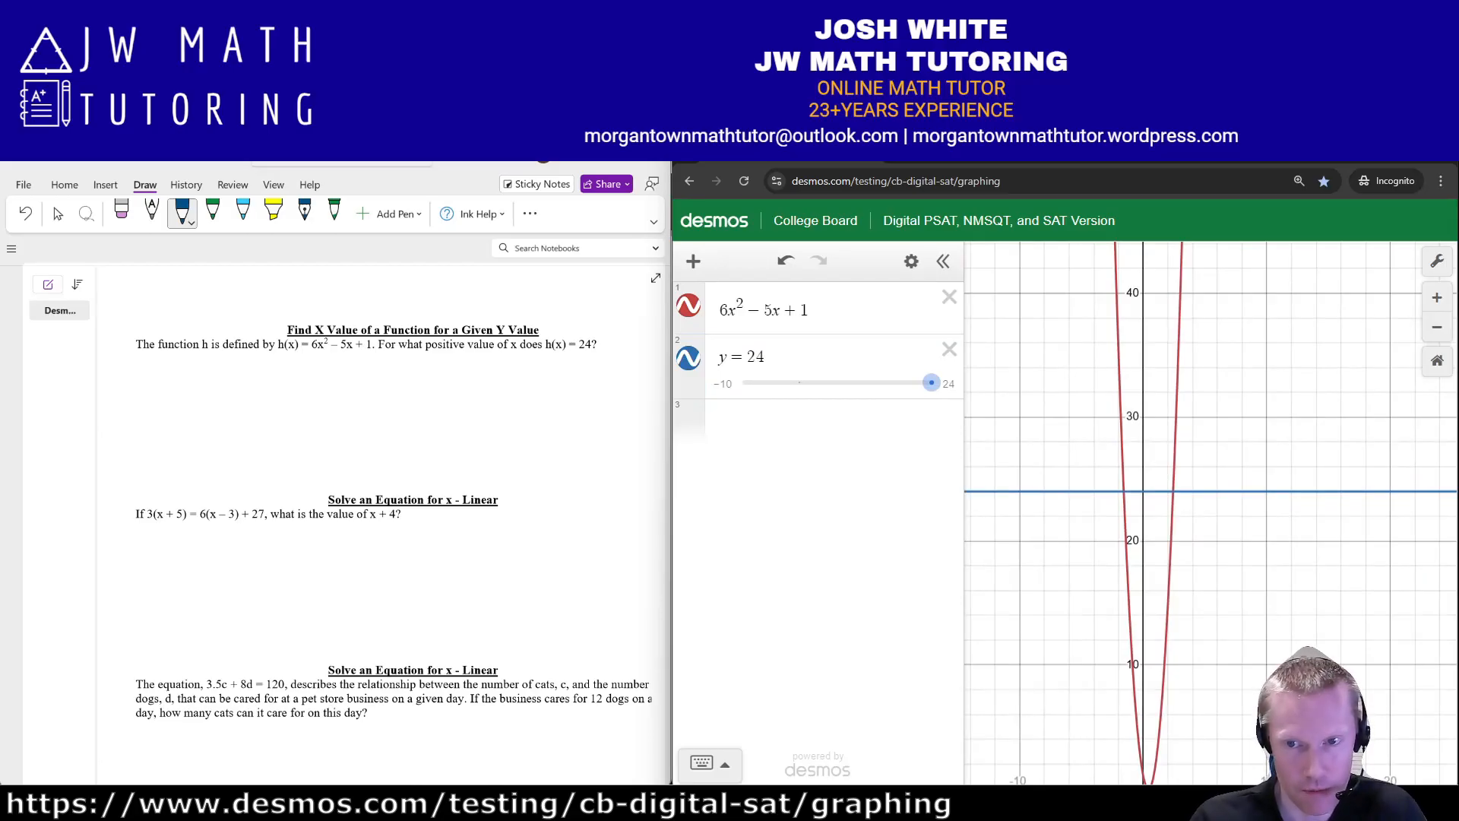
{"action": "left_click", "coordinate": [1174, 492]}
{"action": "left_click", "coordinate": [1123, 491]}
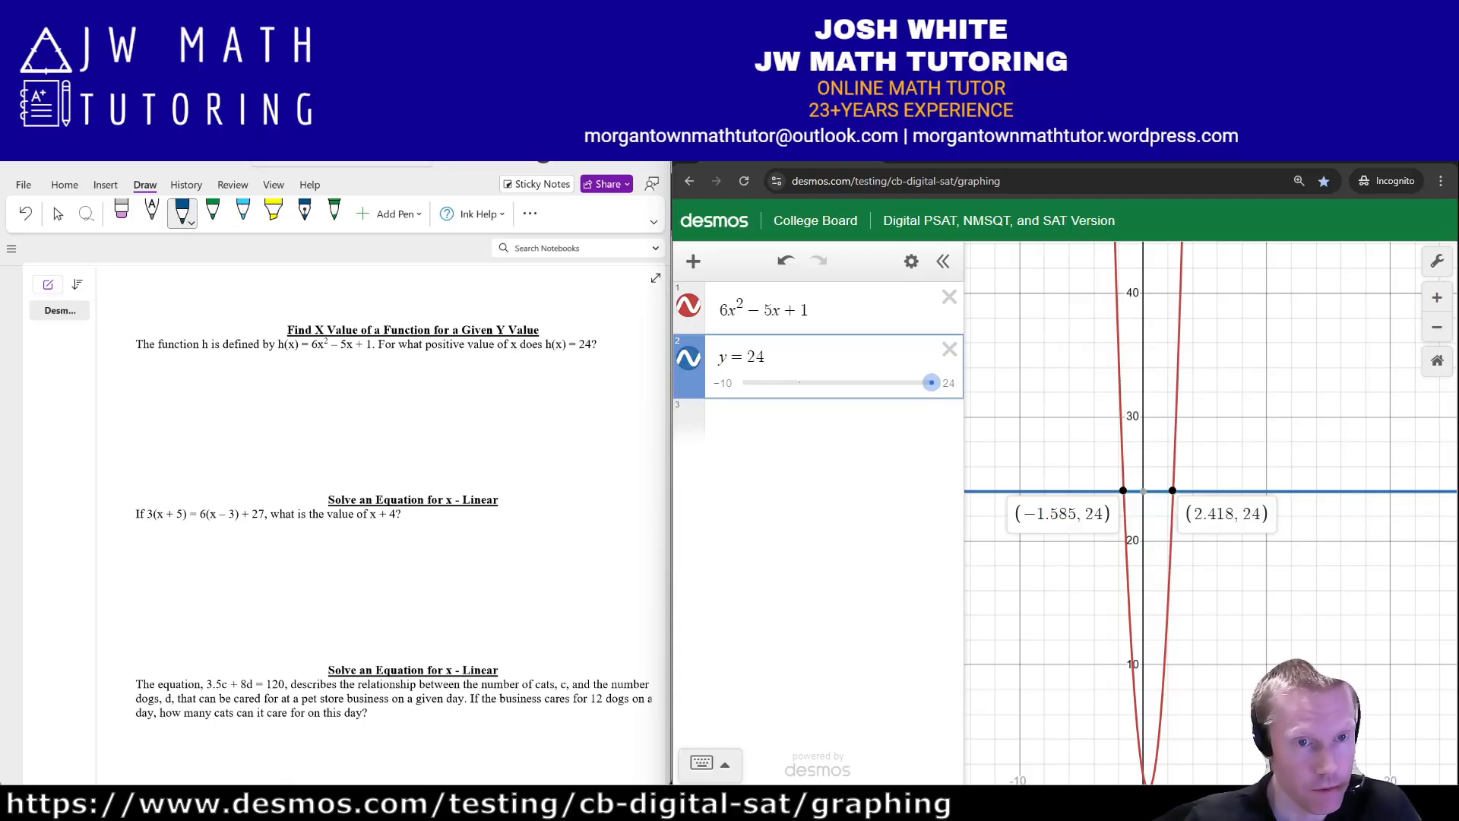
- Handwrite (2.418, 24) under the Find X Value question and draw a box around 2.418
{"action": "mouse_move", "coordinate": [306, 372]}
{"action": "left_mouse_down"}
{"action": "mouse_move", "coordinate": [334, 405]}
{"action": "mouse_move", "coordinate": [383, 388]}
{"action": "mouse_move", "coordinate": [371, 406]}
{"action": "left_mouse_up"}
{"action": "left_click_drag", "start_coordinate": [397, 372], "coordinate": [394, 401]}
{"action": "left_click_drag", "start_coordinate": [421, 372], "coordinate": [412, 422]}
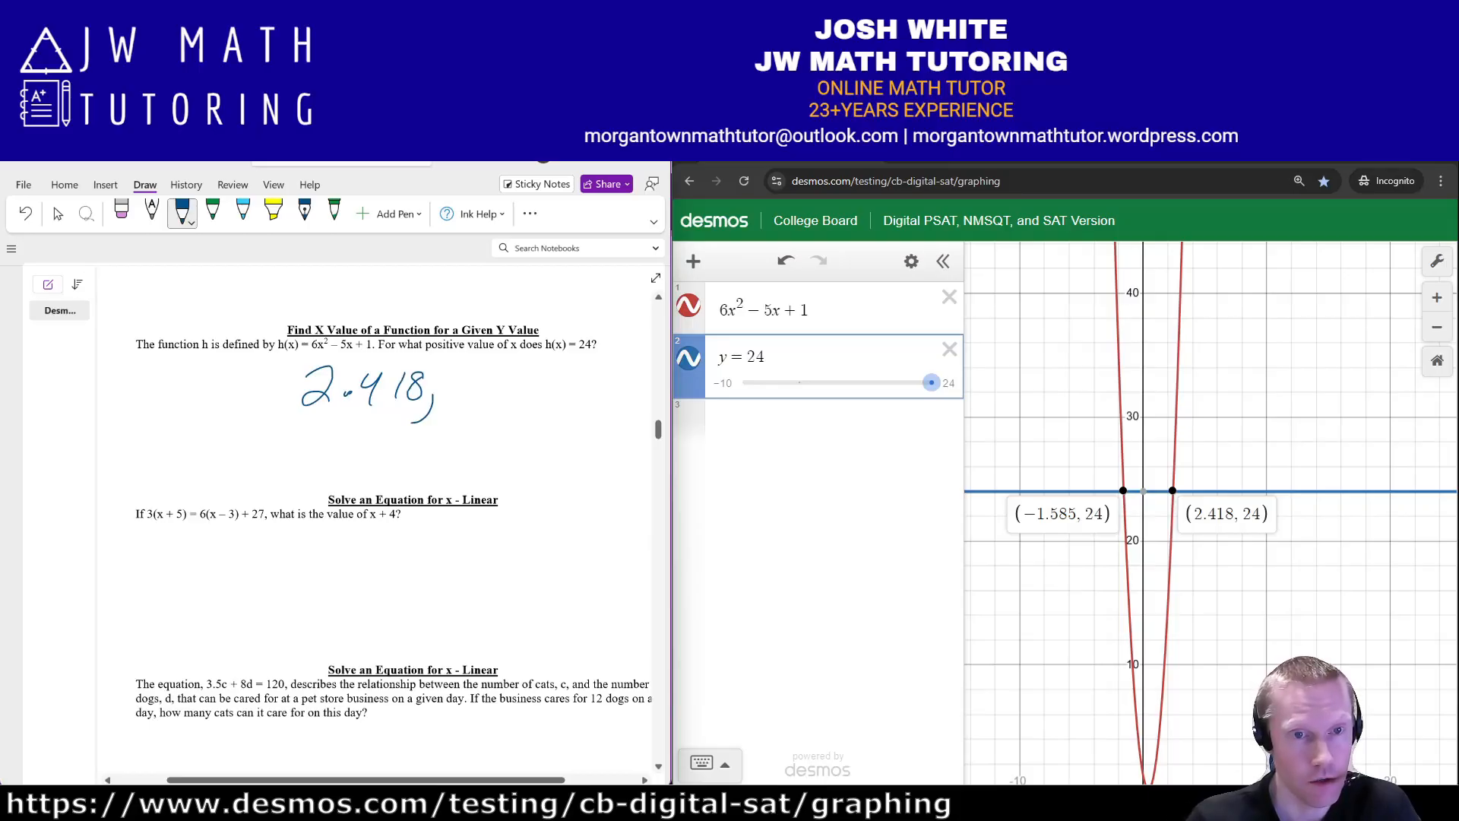
{"action": "mouse_move", "coordinate": [455, 378]}
{"action": "left_mouse_down"}
{"action": "mouse_move", "coordinate": [474, 403]}
{"action": "mouse_move", "coordinate": [503, 396]}
{"action": "left_mouse_up"}
{"action": "left_click_drag", "start_coordinate": [498, 378], "coordinate": [500, 410]}
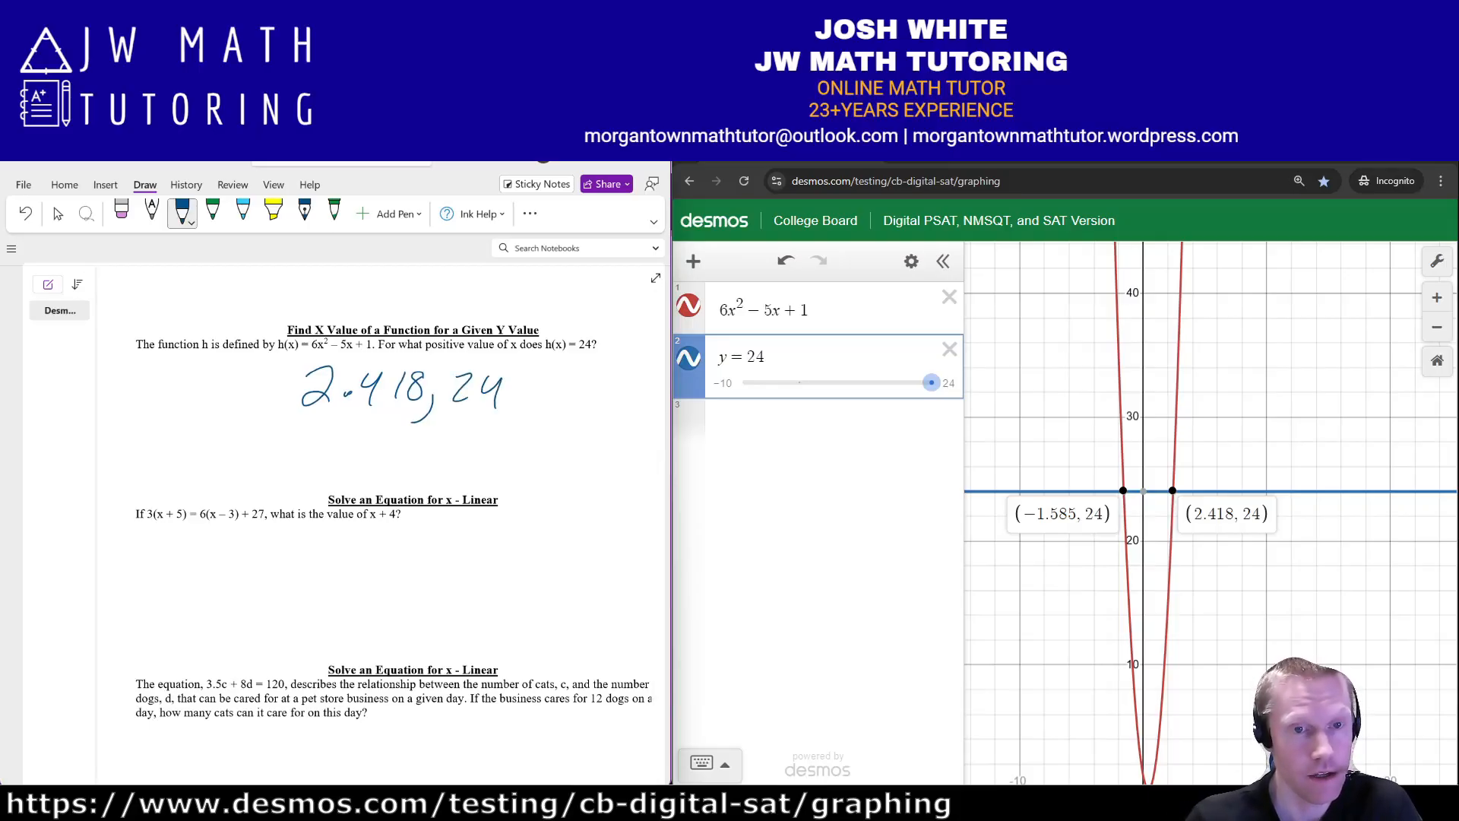
{"action": "left_click_drag", "start_coordinate": [513, 361], "coordinate": [506, 417]}
{"action": "left_click_drag", "start_coordinate": [295, 363], "coordinate": [286, 417]}
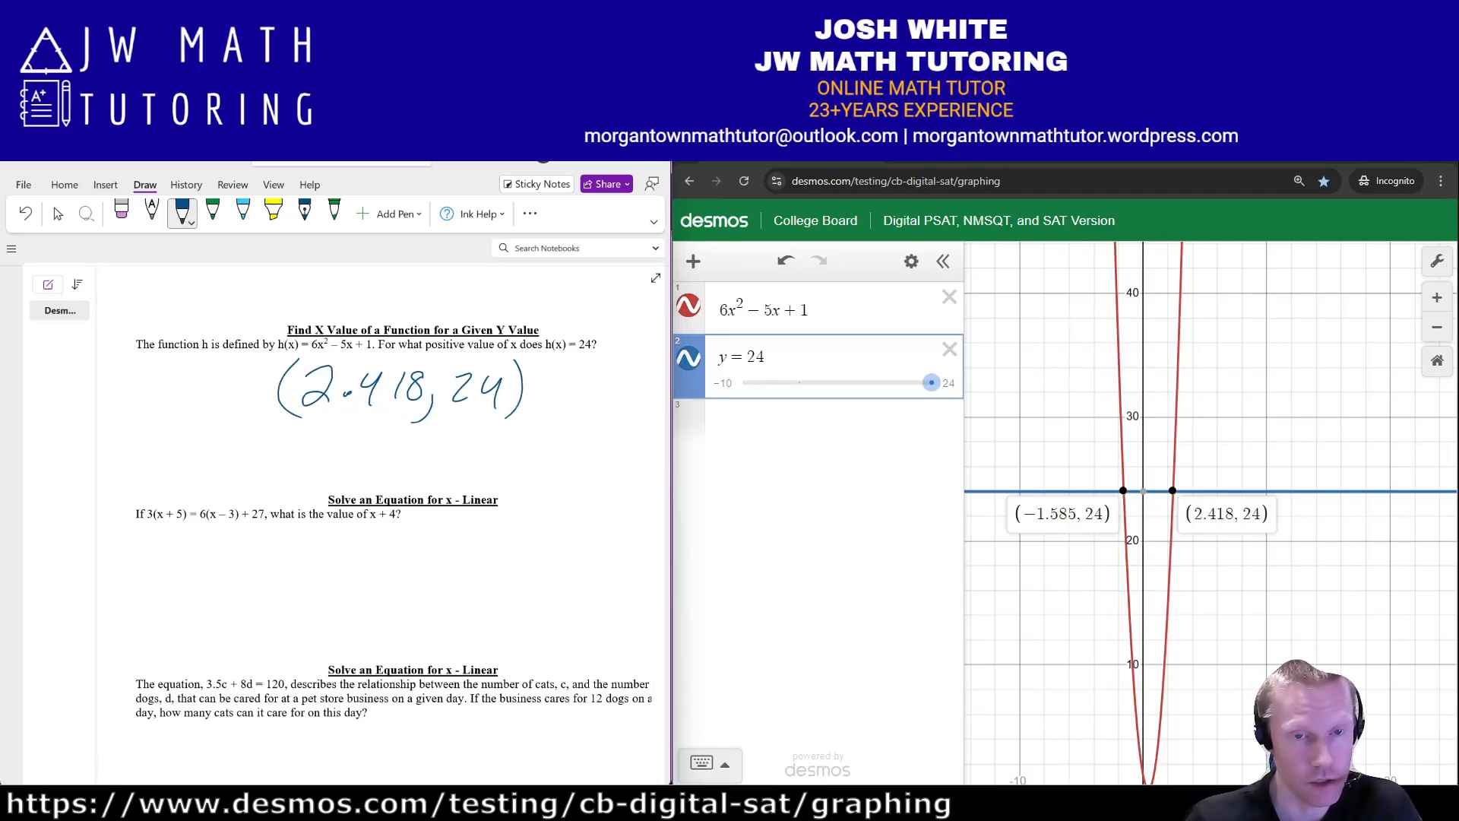
{"action": "mouse_move", "coordinate": [294, 360]}
{"action": "left_mouse_down"}
{"action": "mouse_move", "coordinate": [415, 433]}
{"action": "mouse_move", "coordinate": [333, 353]}
{"action": "left_mouse_up"}
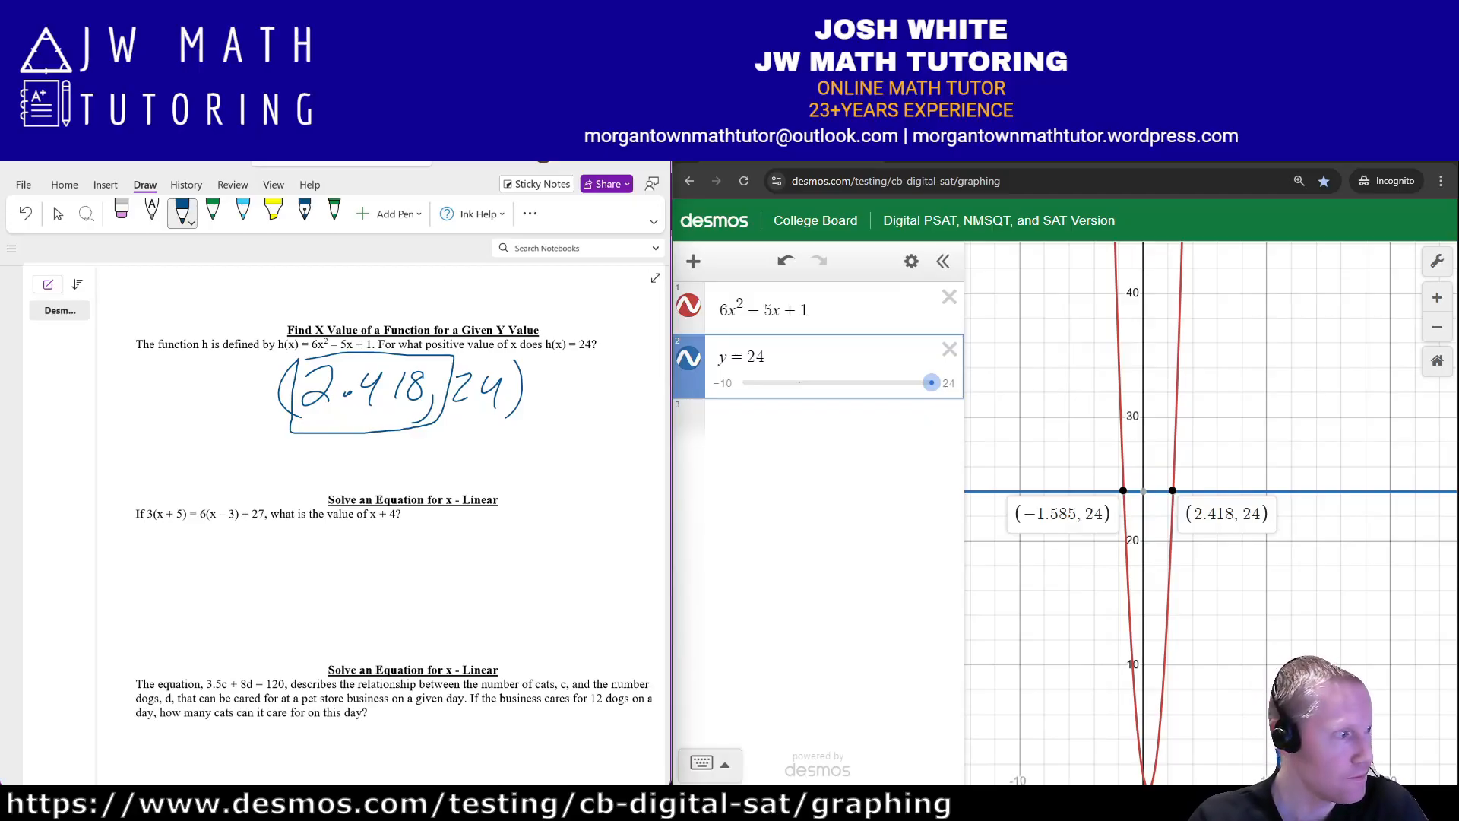
- Switch to the PDF guide's Solve an Equation for x section, clear both Desmos expressions and restore the default graph view
{"action": "key", "text": "alt+Tab"}
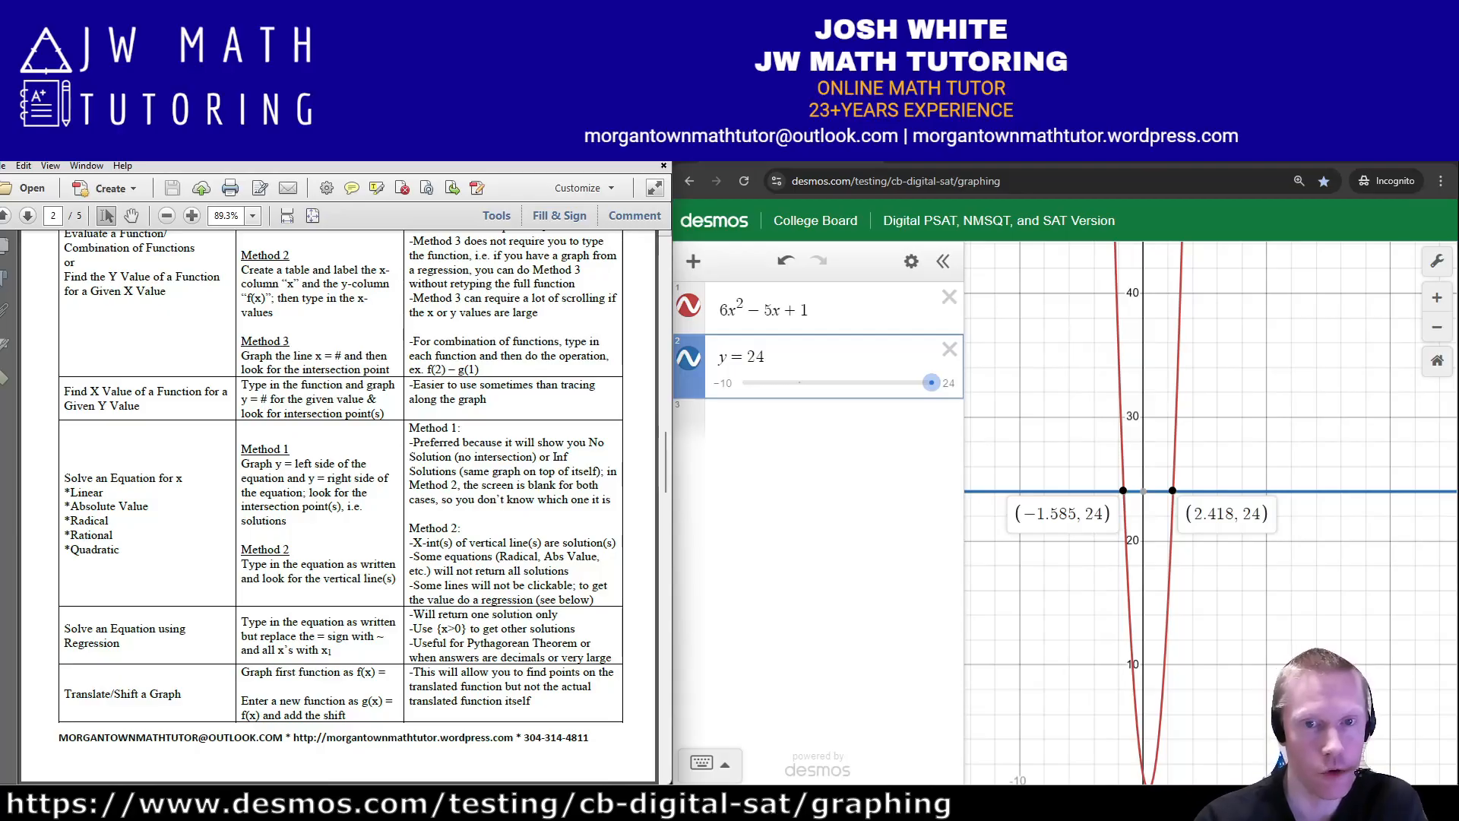
{"action": "left_click", "coordinate": [949, 349]}
{"action": "left_click", "coordinate": [949, 297]}
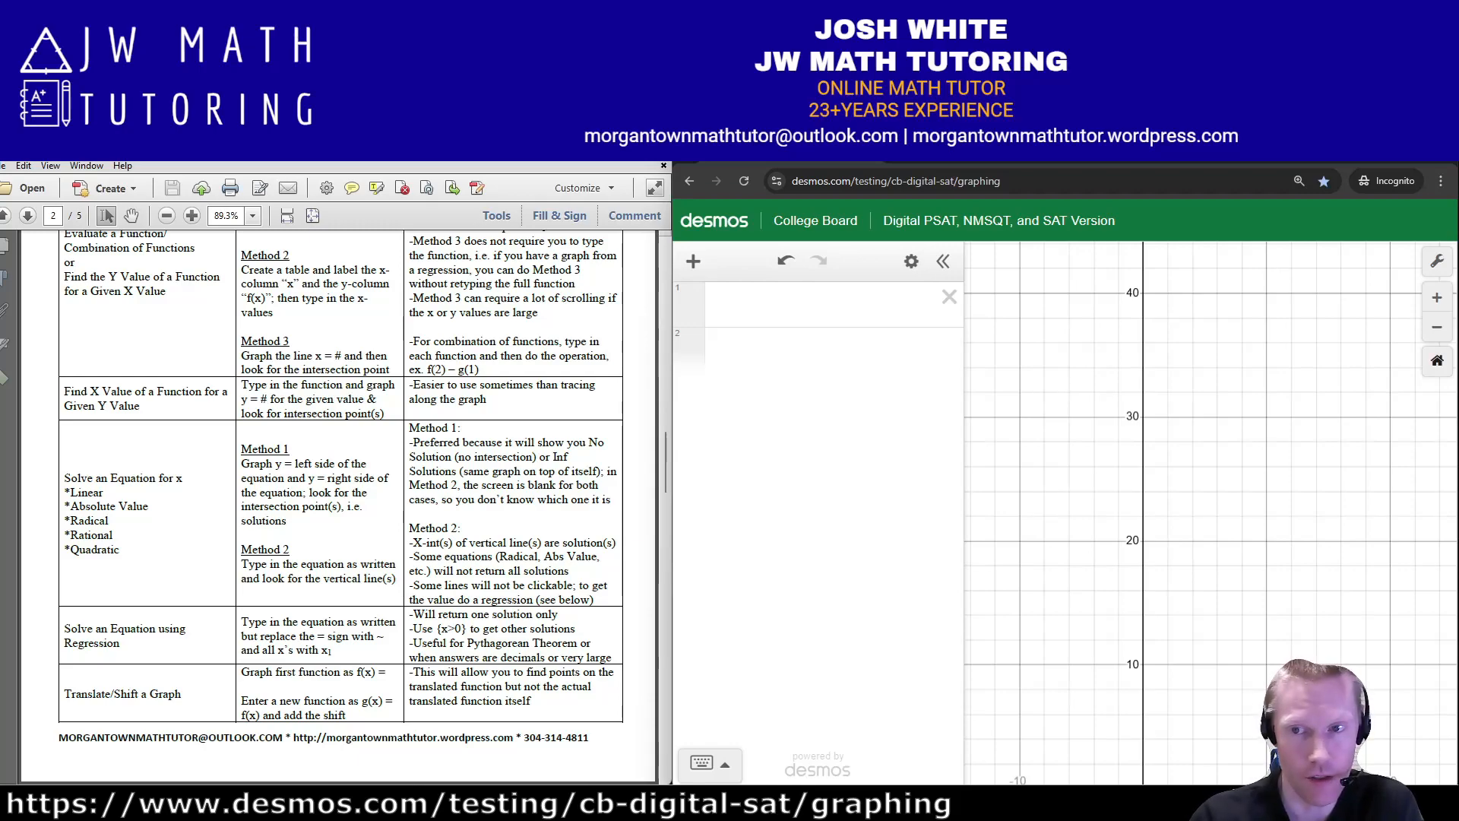
{"action": "left_click", "coordinate": [1438, 360]}
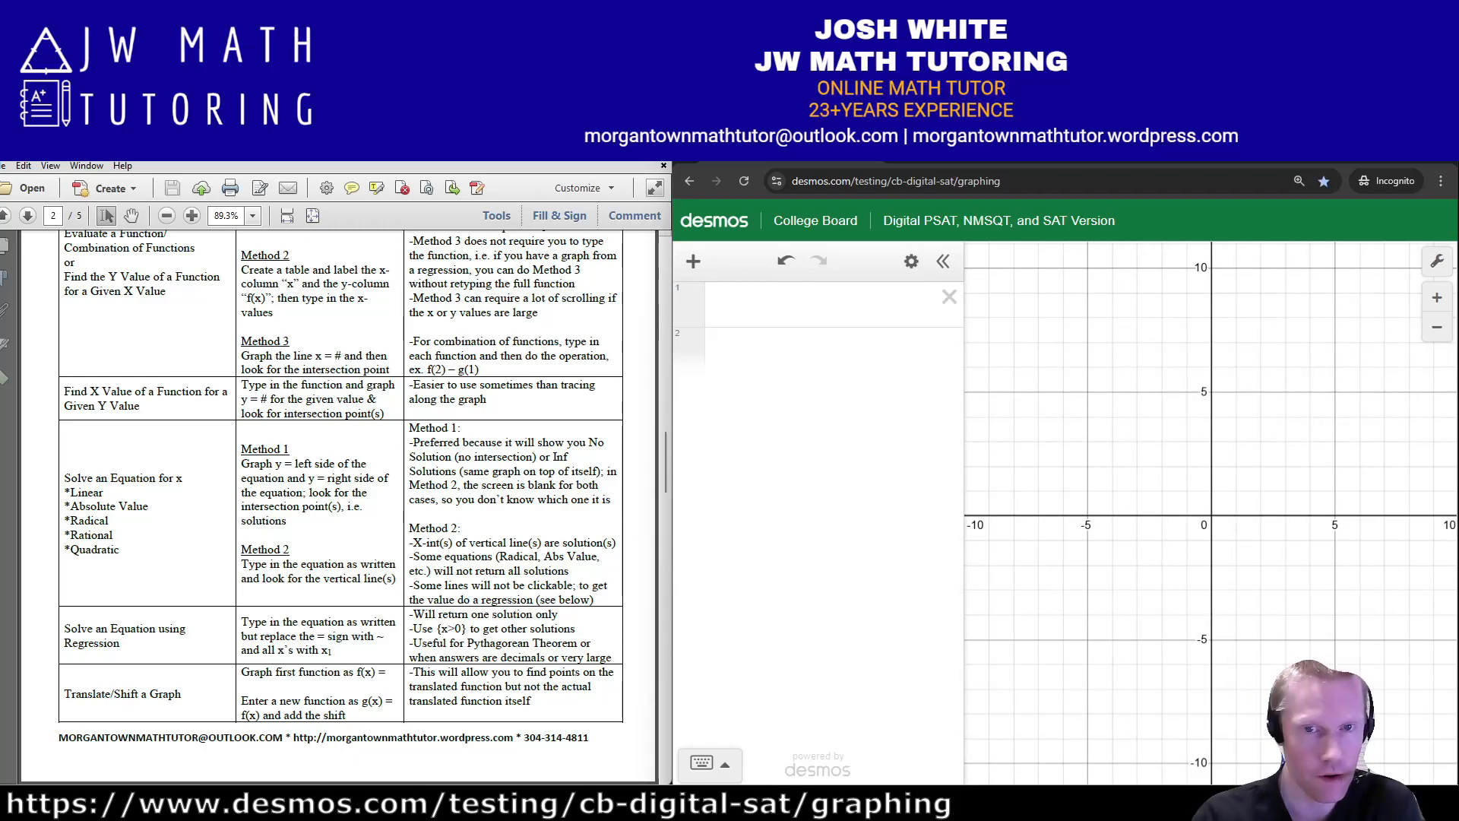
- Enter the example equation 2x + 5 = 3x - 5 and label the x-intercept of its vertical line
{"action": "left_click", "coordinate": [818, 304]}
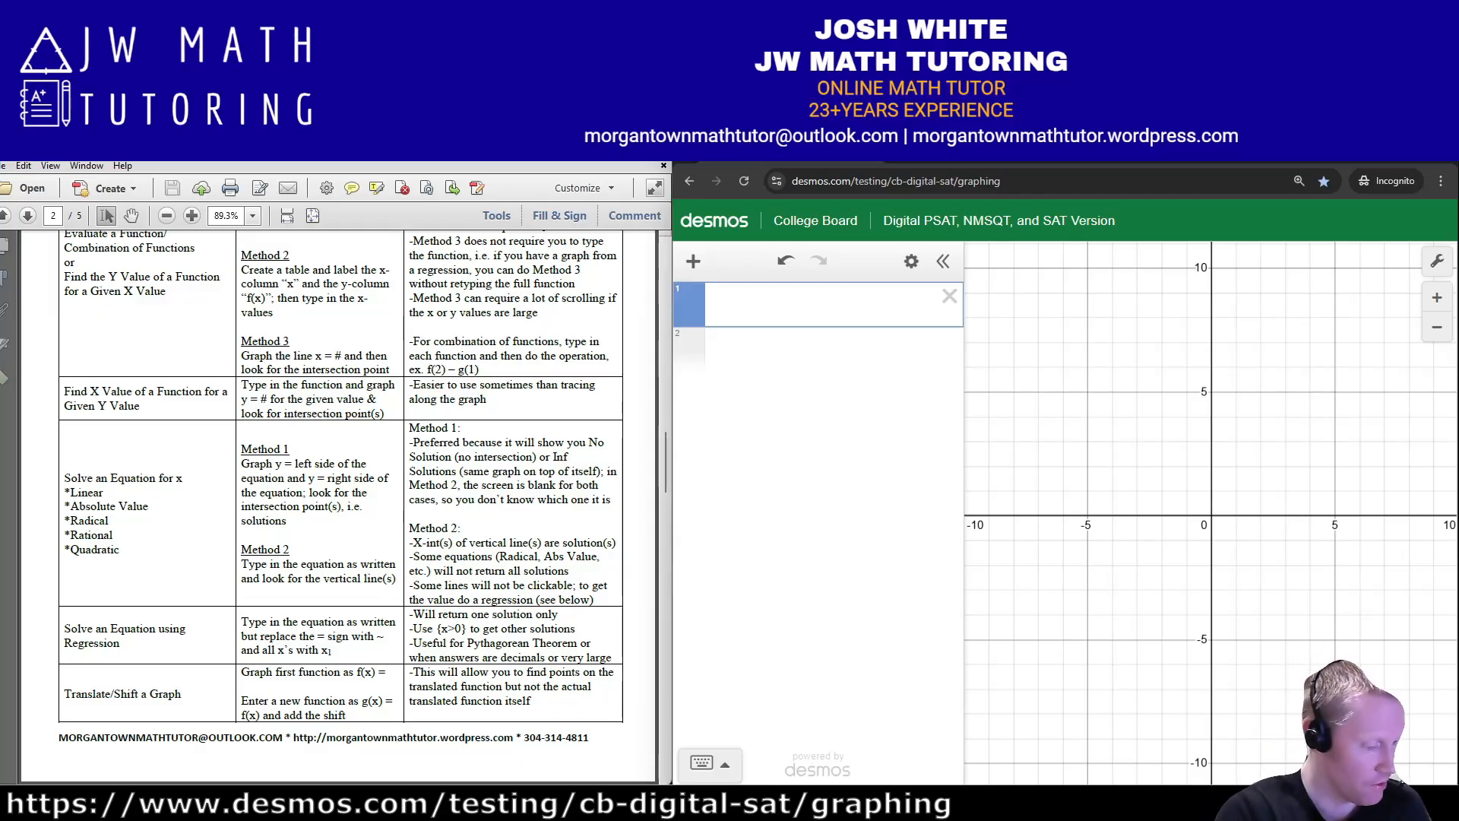
{"action": "type", "text": "x"}
{"action": "key", "text": "BackSpace"}
{"action": "type", "text": "2x"}
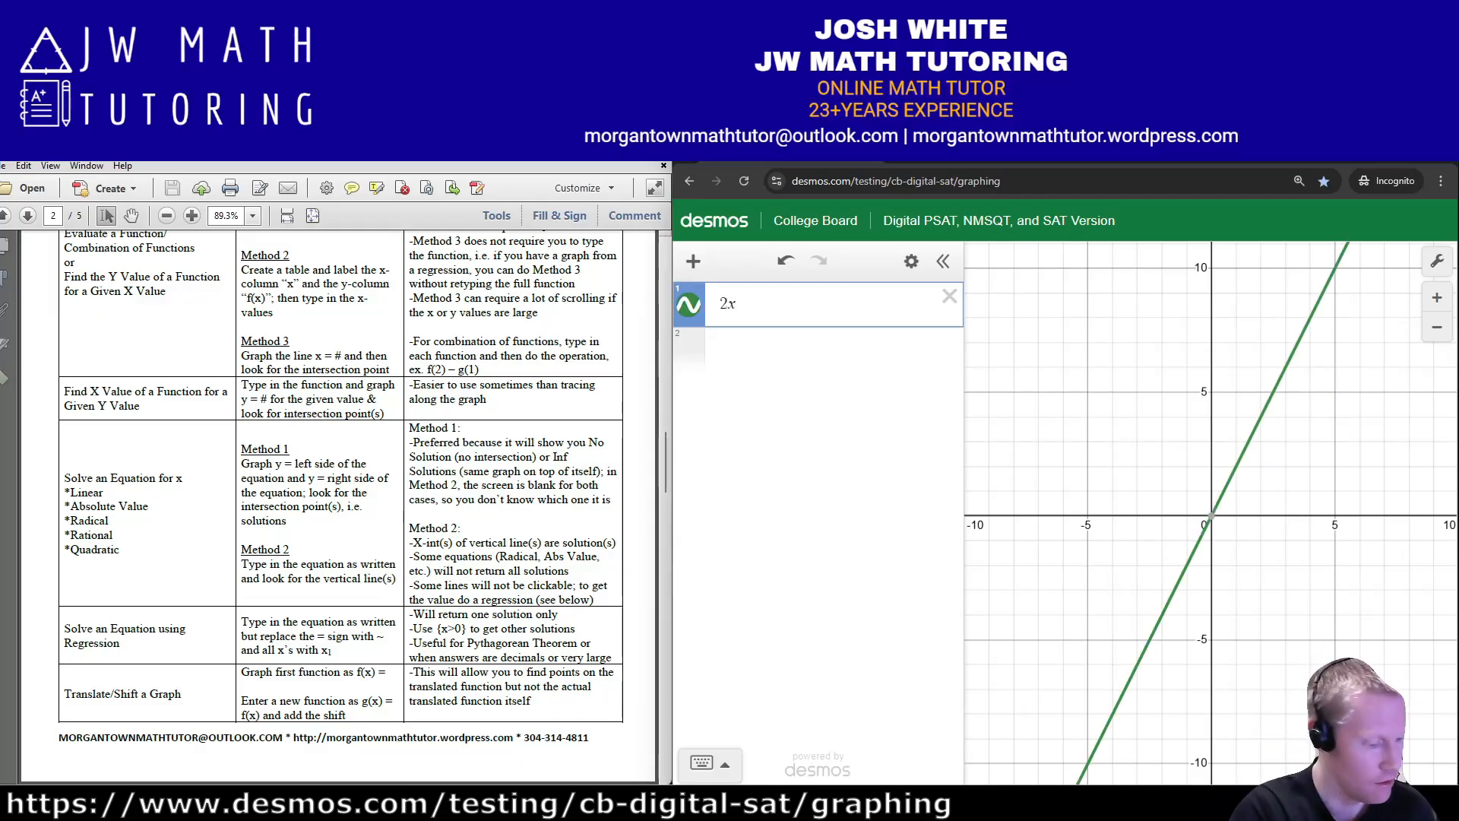
{"action": "type", "text": "+"}
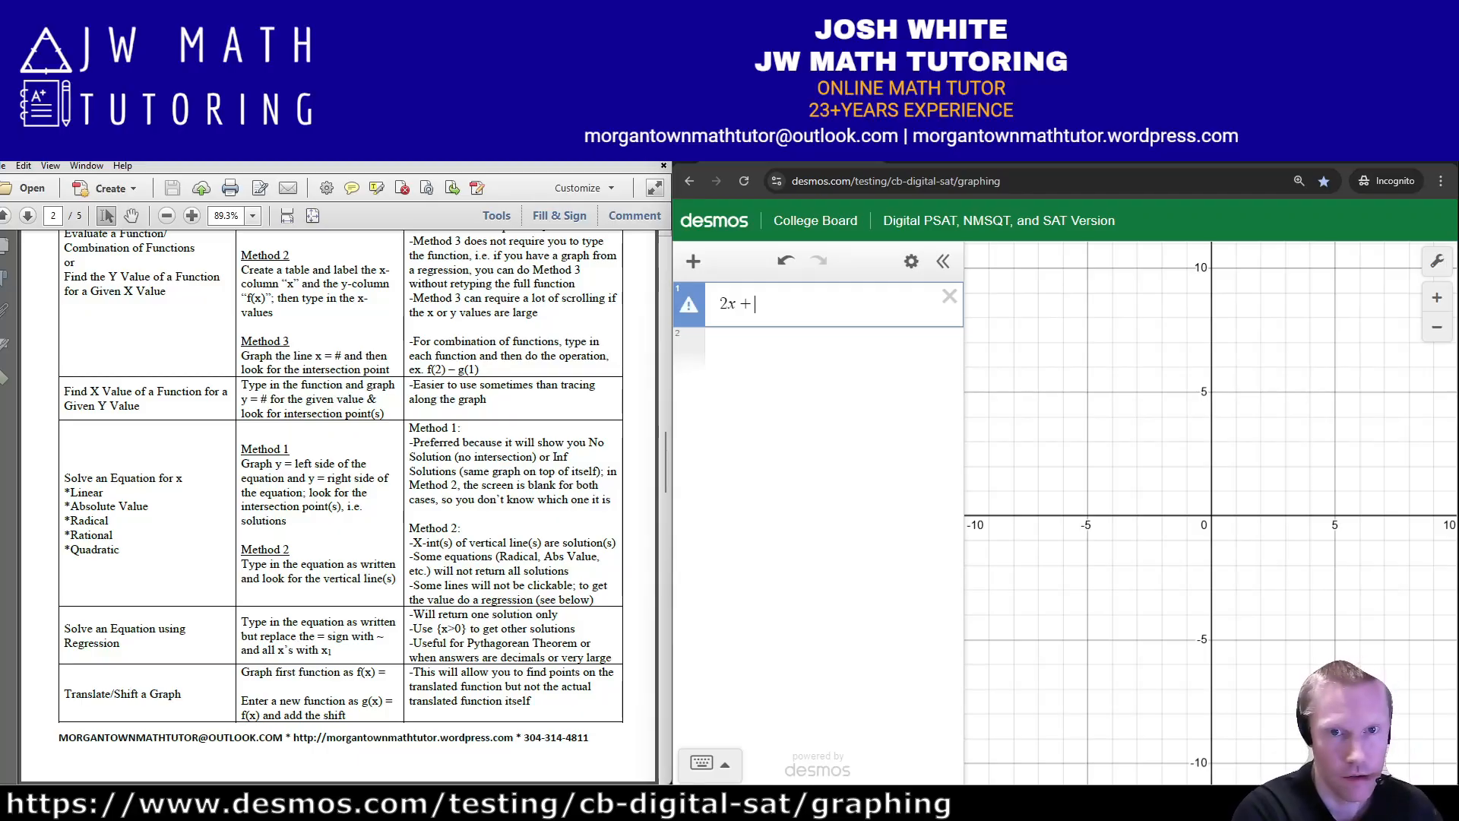
{"action": "type", "text": "5"}
{"action": "type", "text": "=3x-5"}
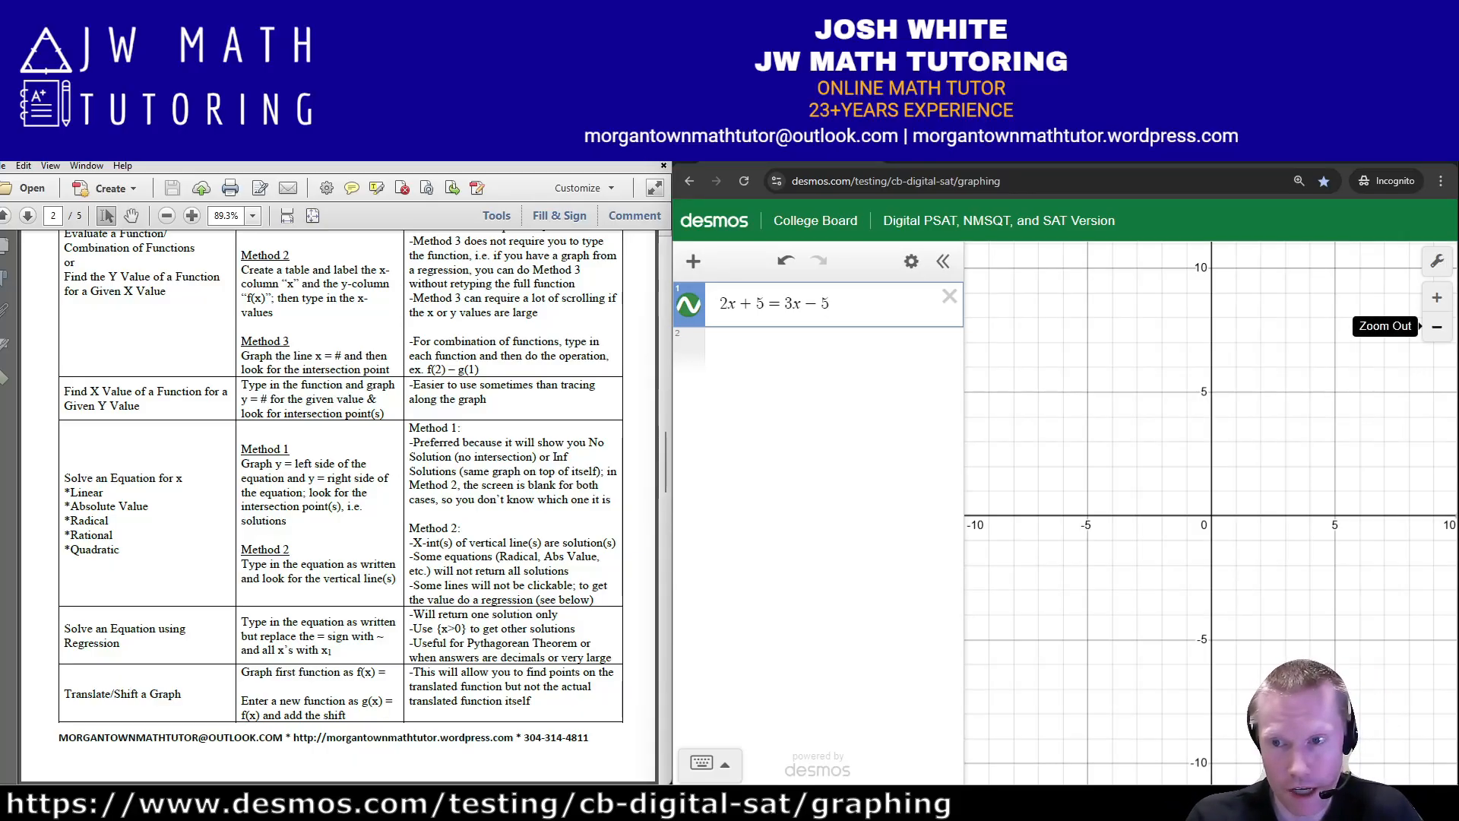
{"action": "left_click", "coordinate": [1438, 327]}
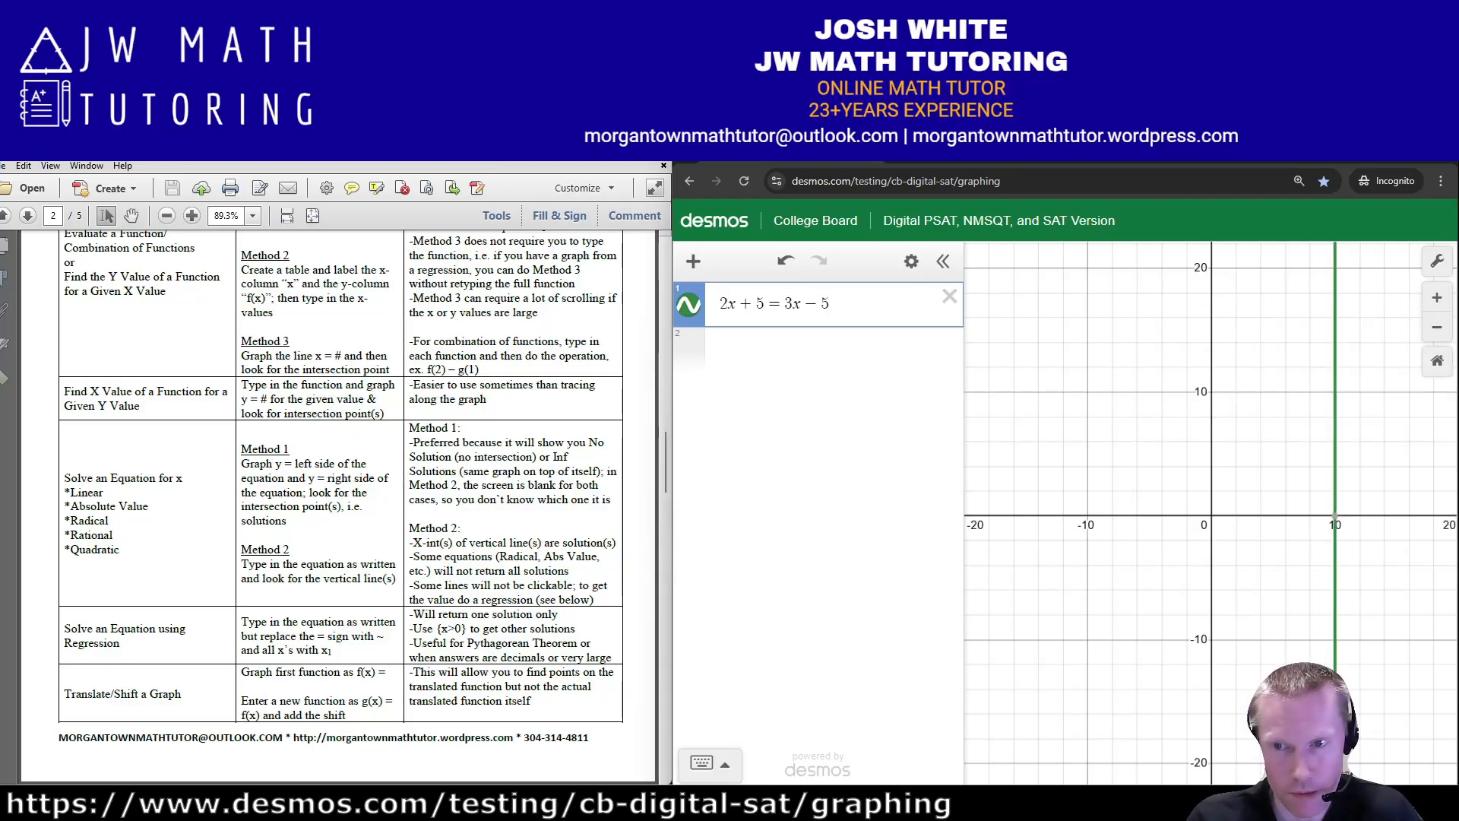
{"action": "left_click", "coordinate": [1335, 516]}
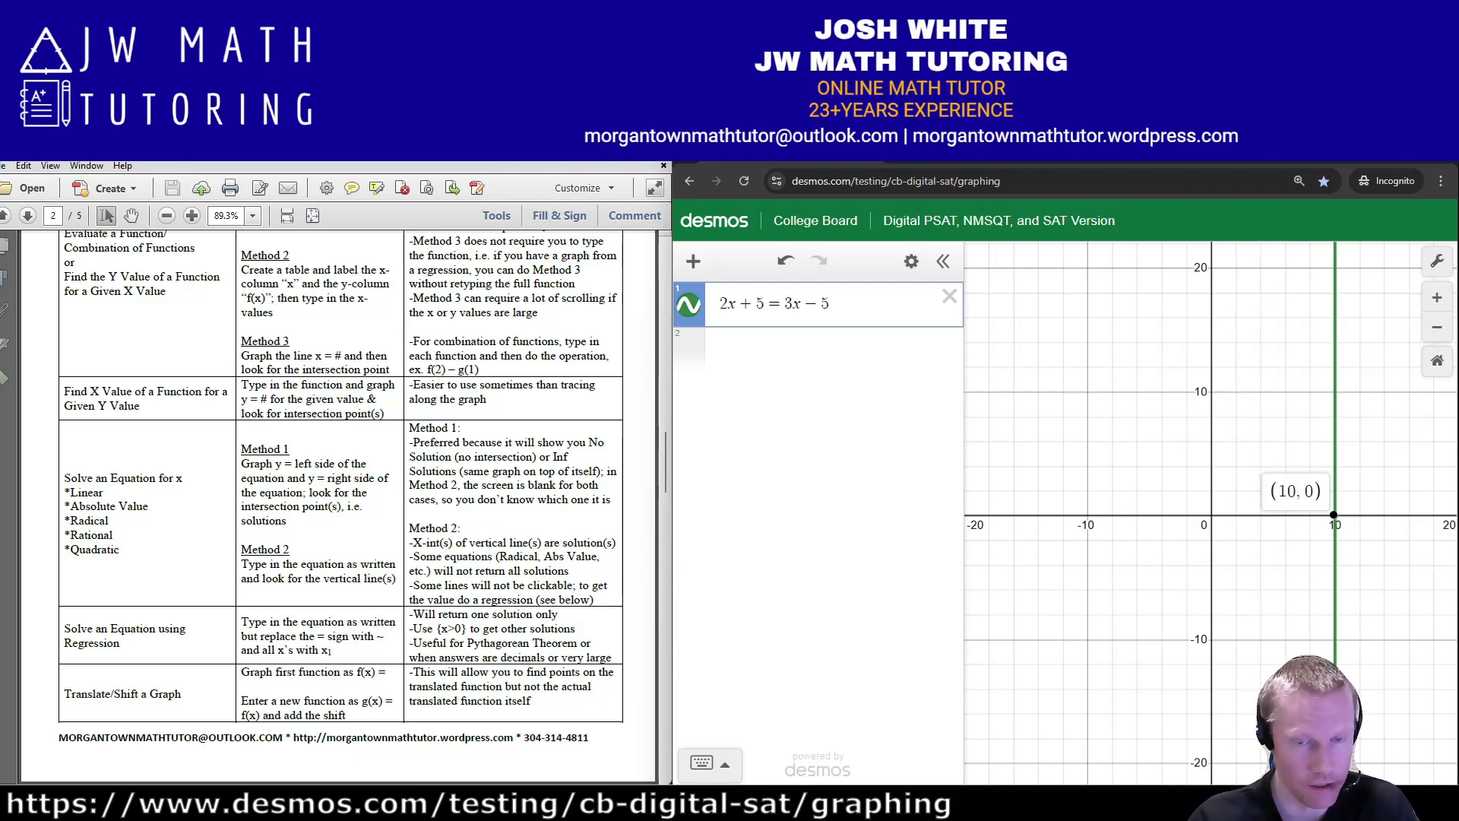
- Delete the example equation and bring up the notebook's first Solve an Equation for x - Linear question
{"action": "left_click", "coordinate": [949, 297]}
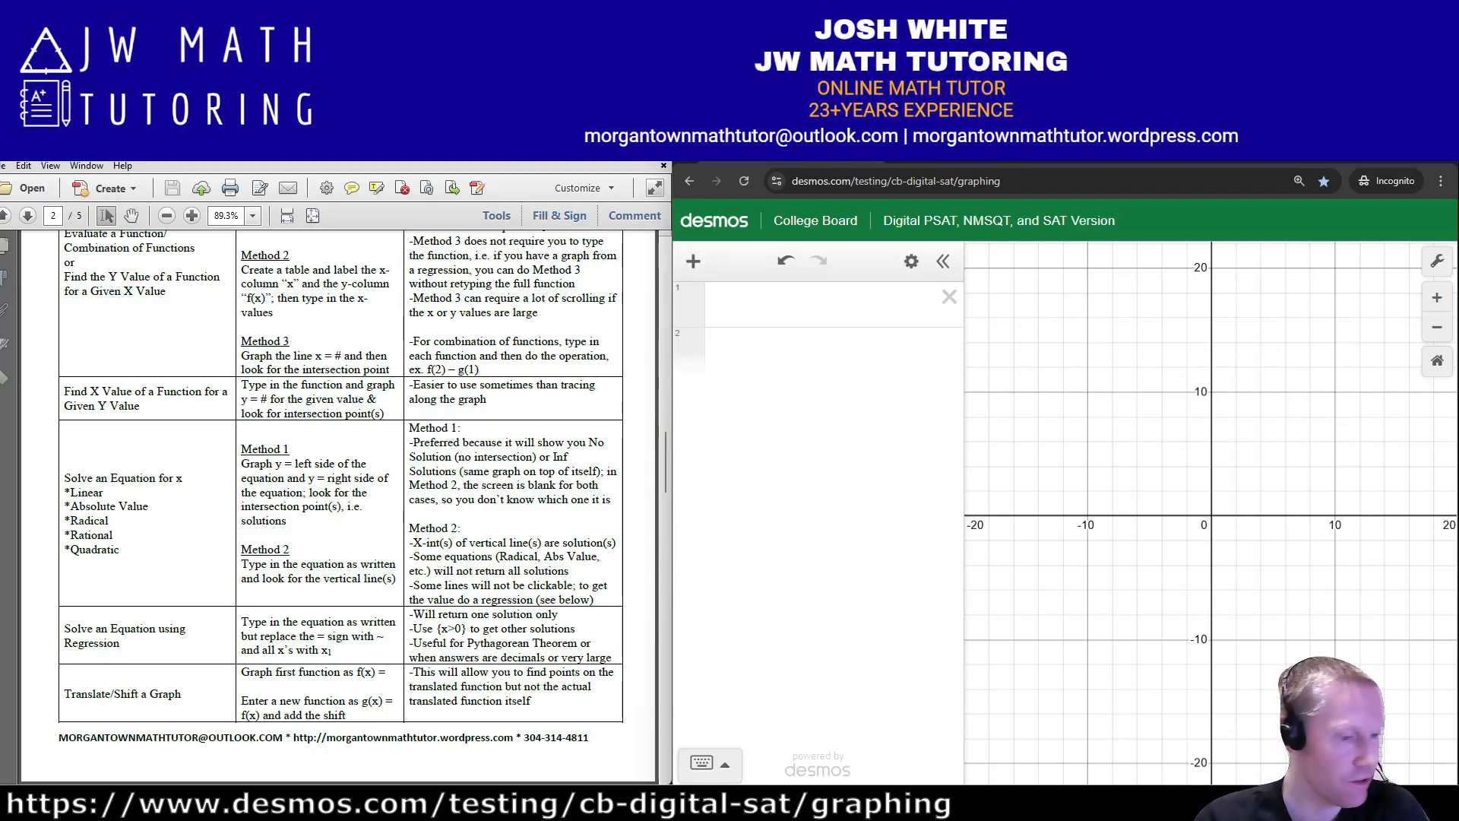
{"action": "key", "text": "alt+Tab"}
{"action": "scroll", "coordinate": [376, 494], "scroll_direction": "down", "scroll_amount": 5}
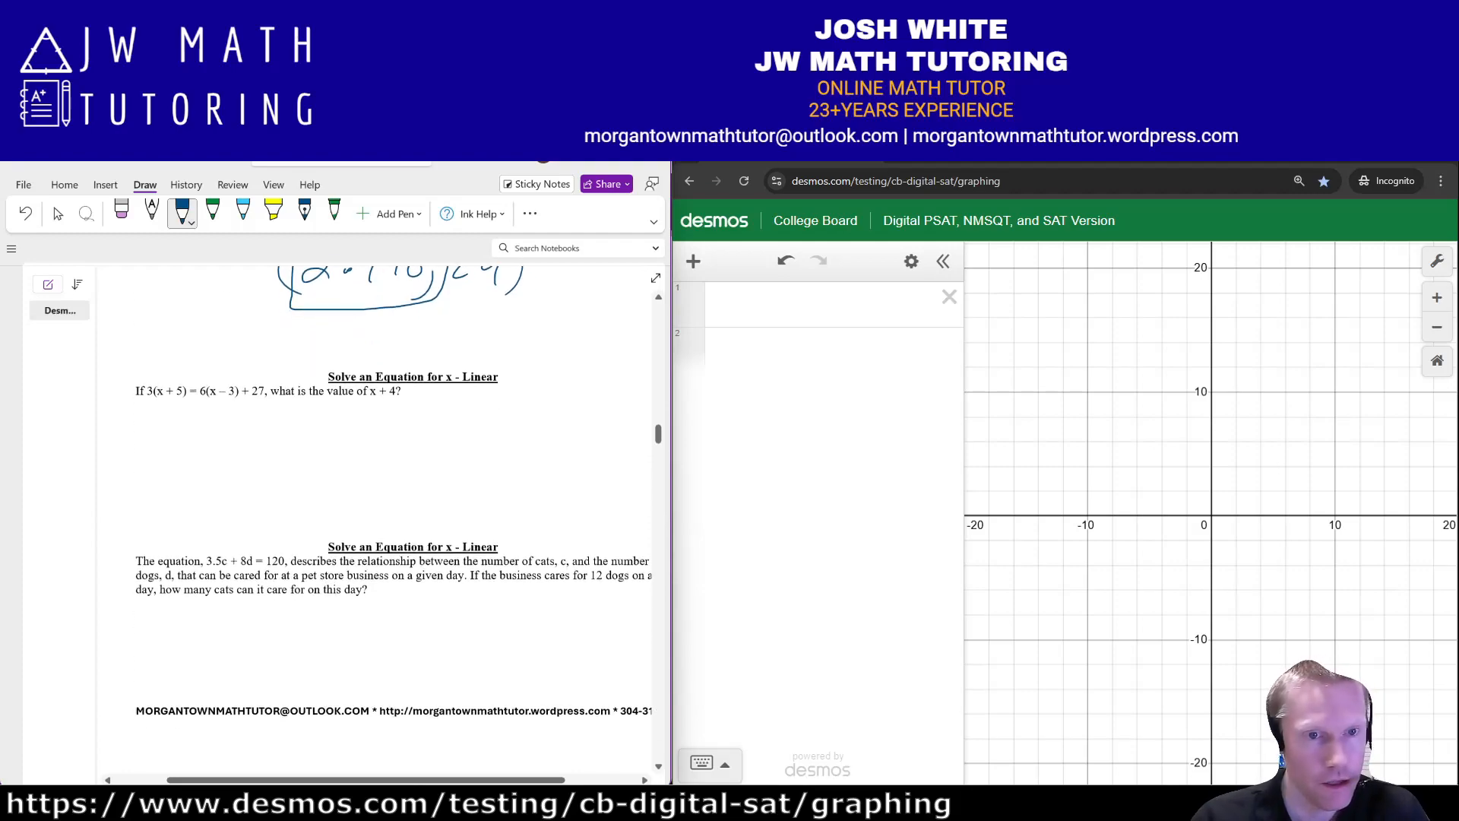
{"action": "scroll", "coordinate": [376, 494], "scroll_direction": "up", "scroll_amount": 2}
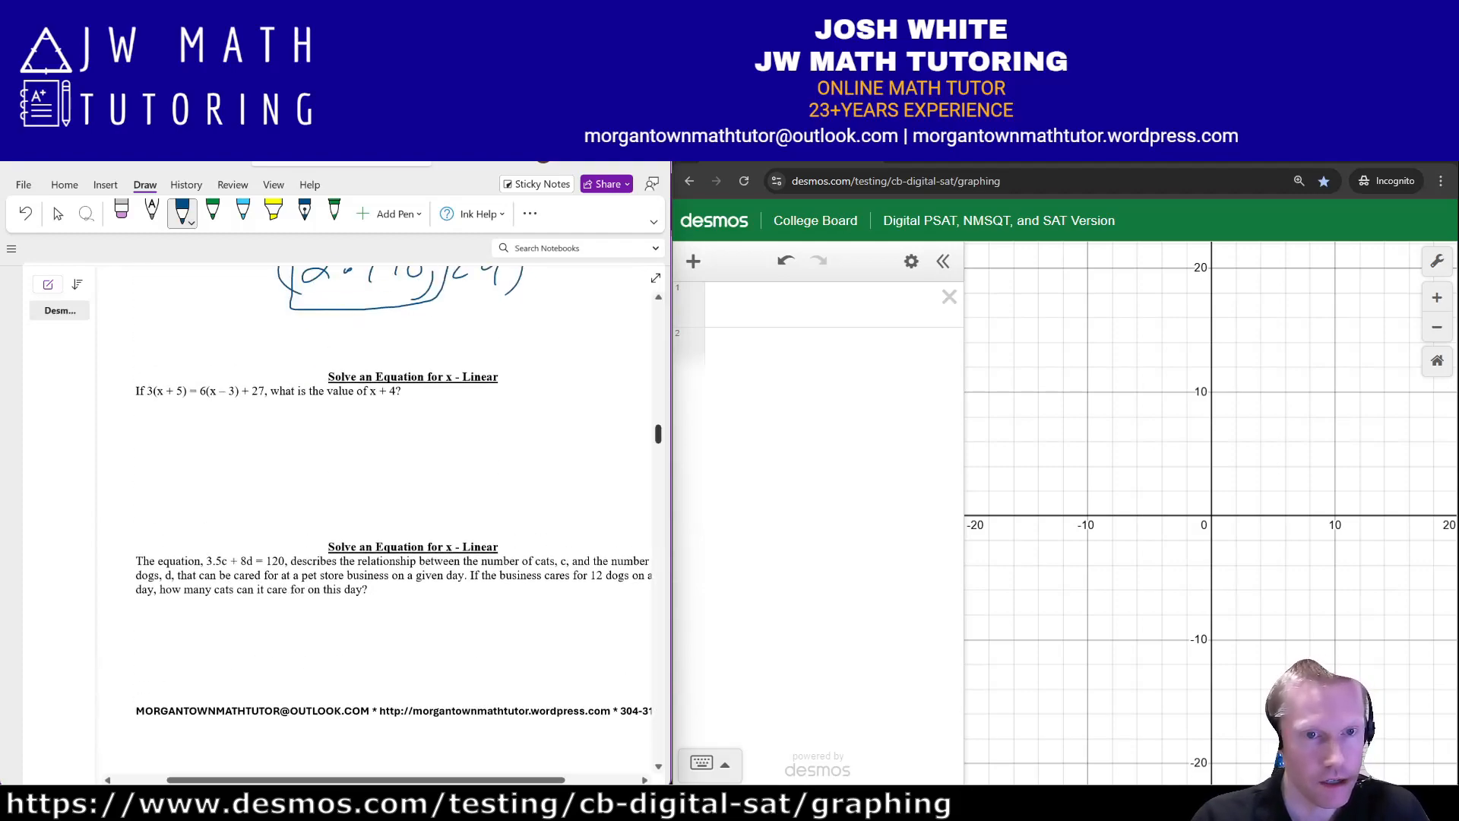
{"action": "scroll", "coordinate": [376, 494], "scroll_direction": "down", "scroll_amount": 2}
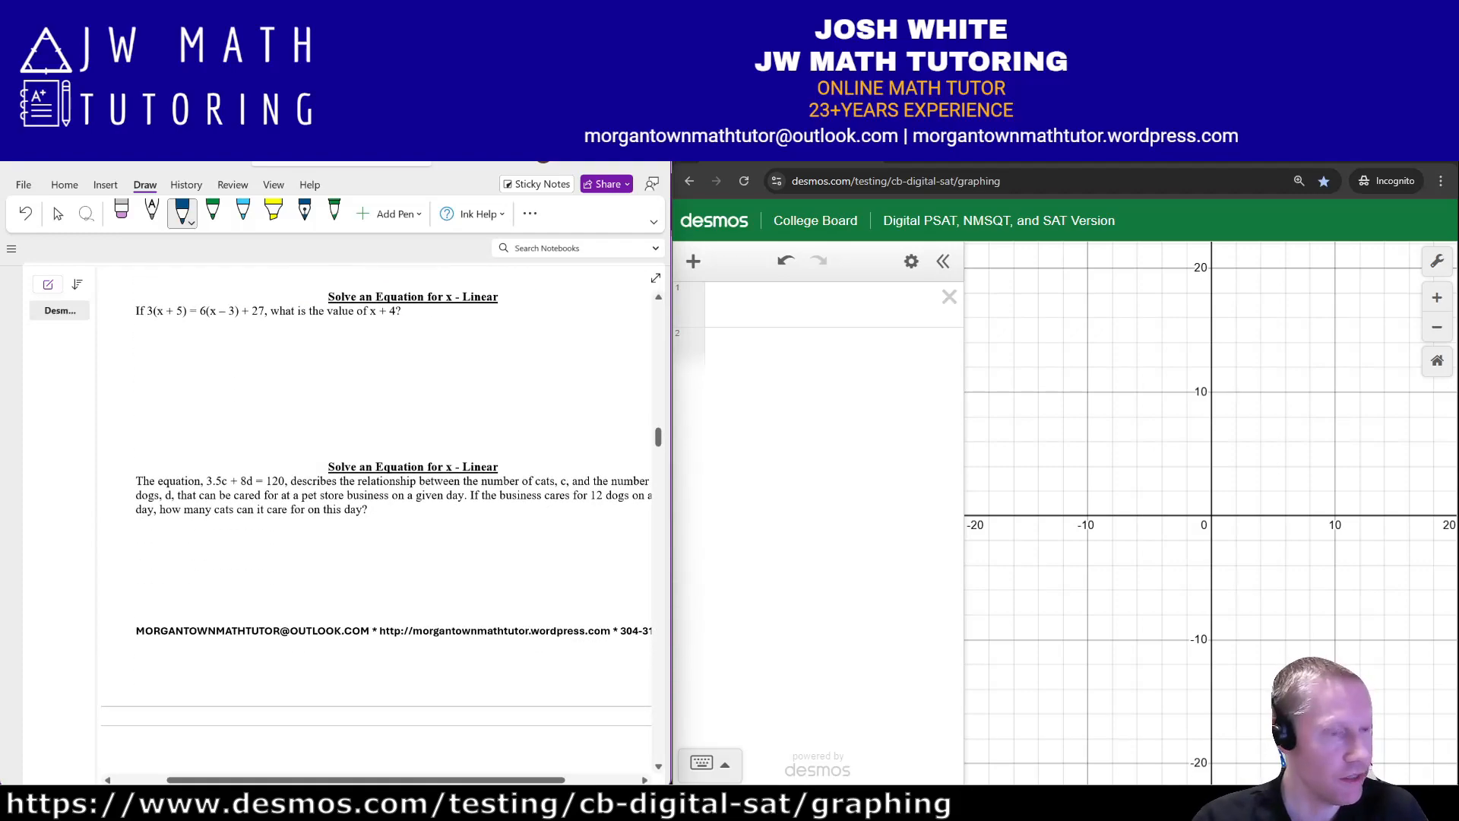
- Enter y = 3(x + 55) as the first expression for the left side of the linear equation
{"action": "left_click", "coordinate": [790, 305]}
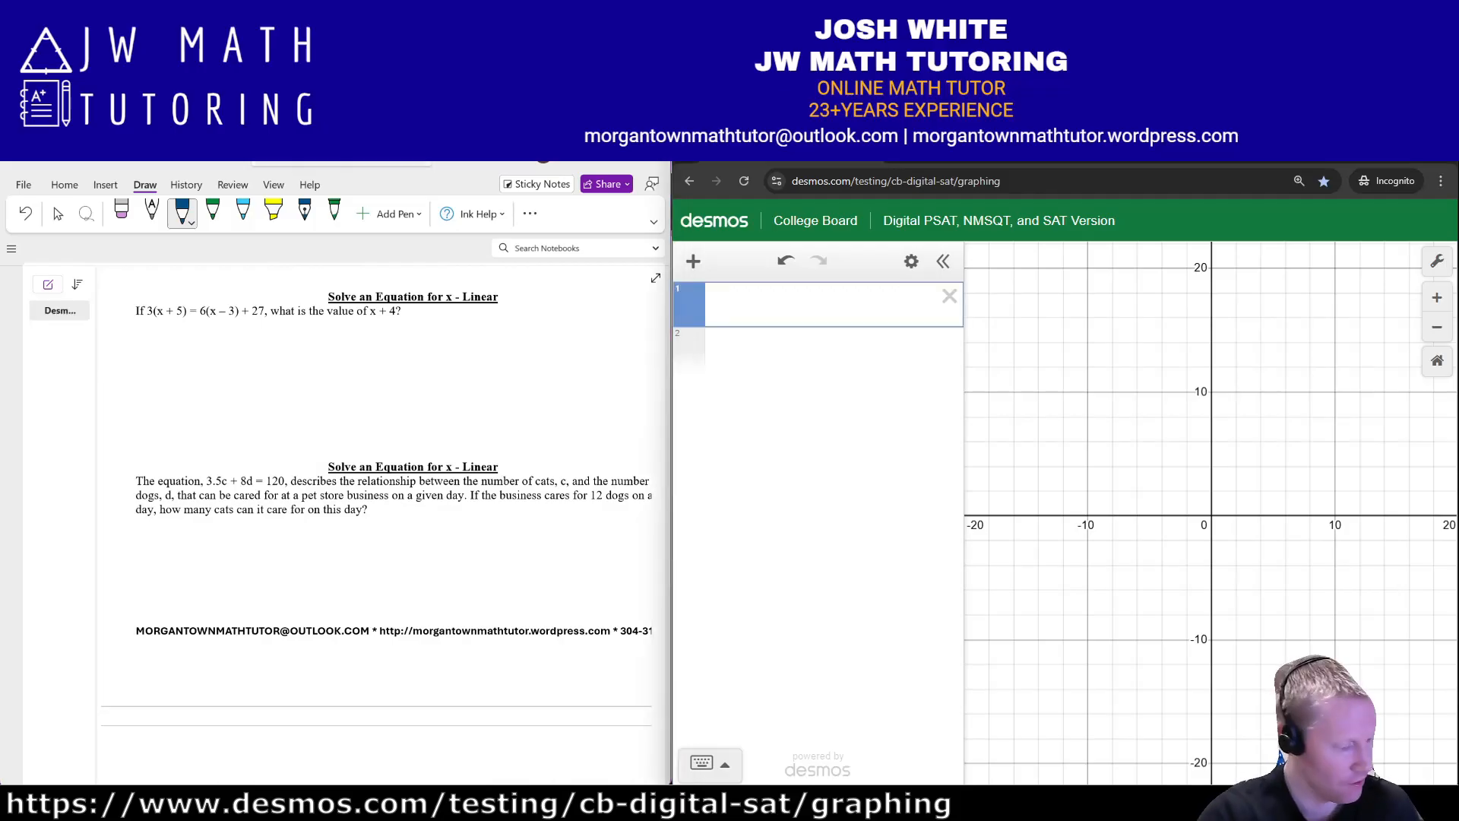
{"action": "type", "text": "y=3(x+"}
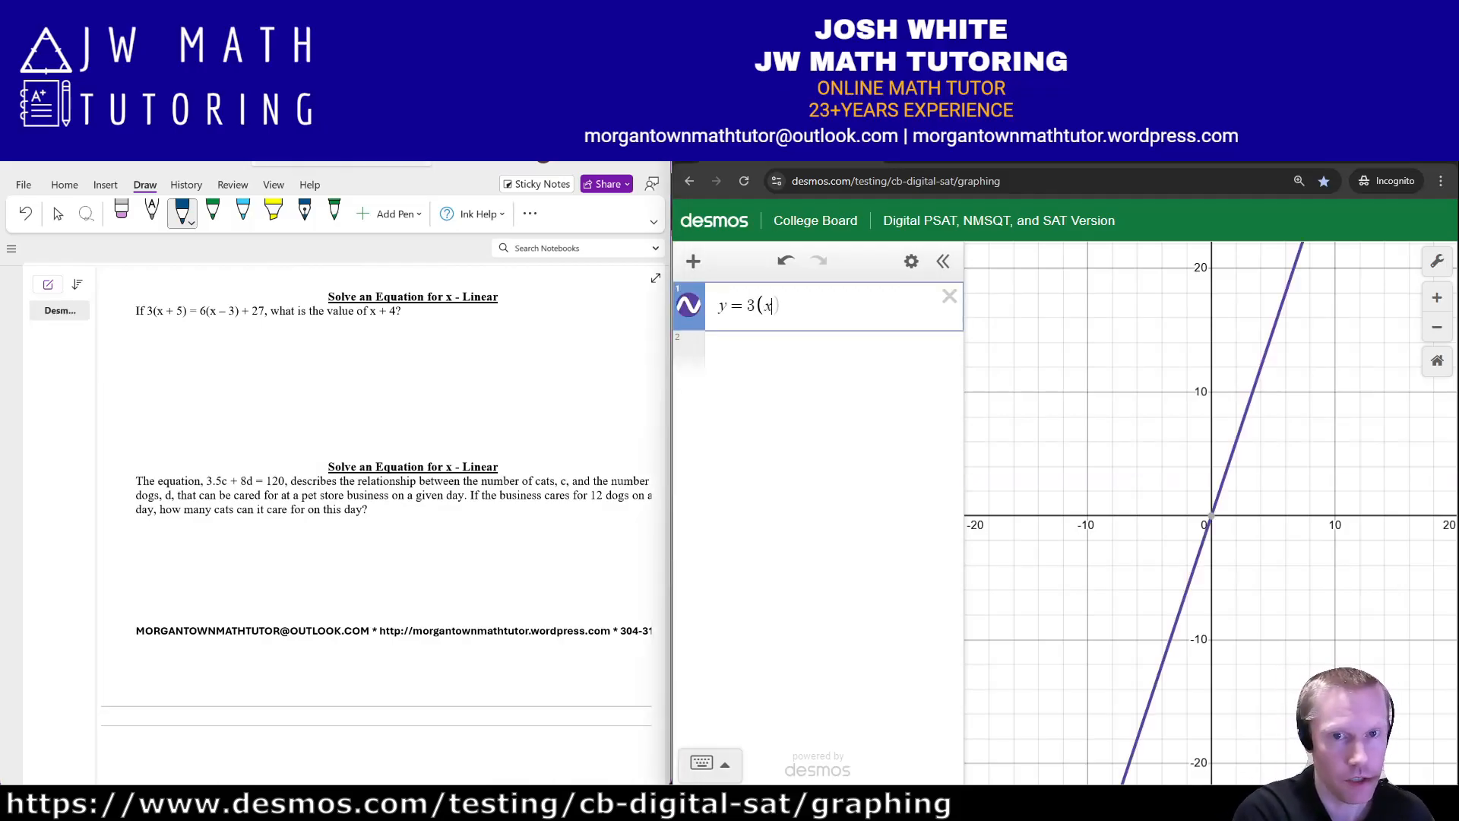
{"action": "type", "text": "5)"}
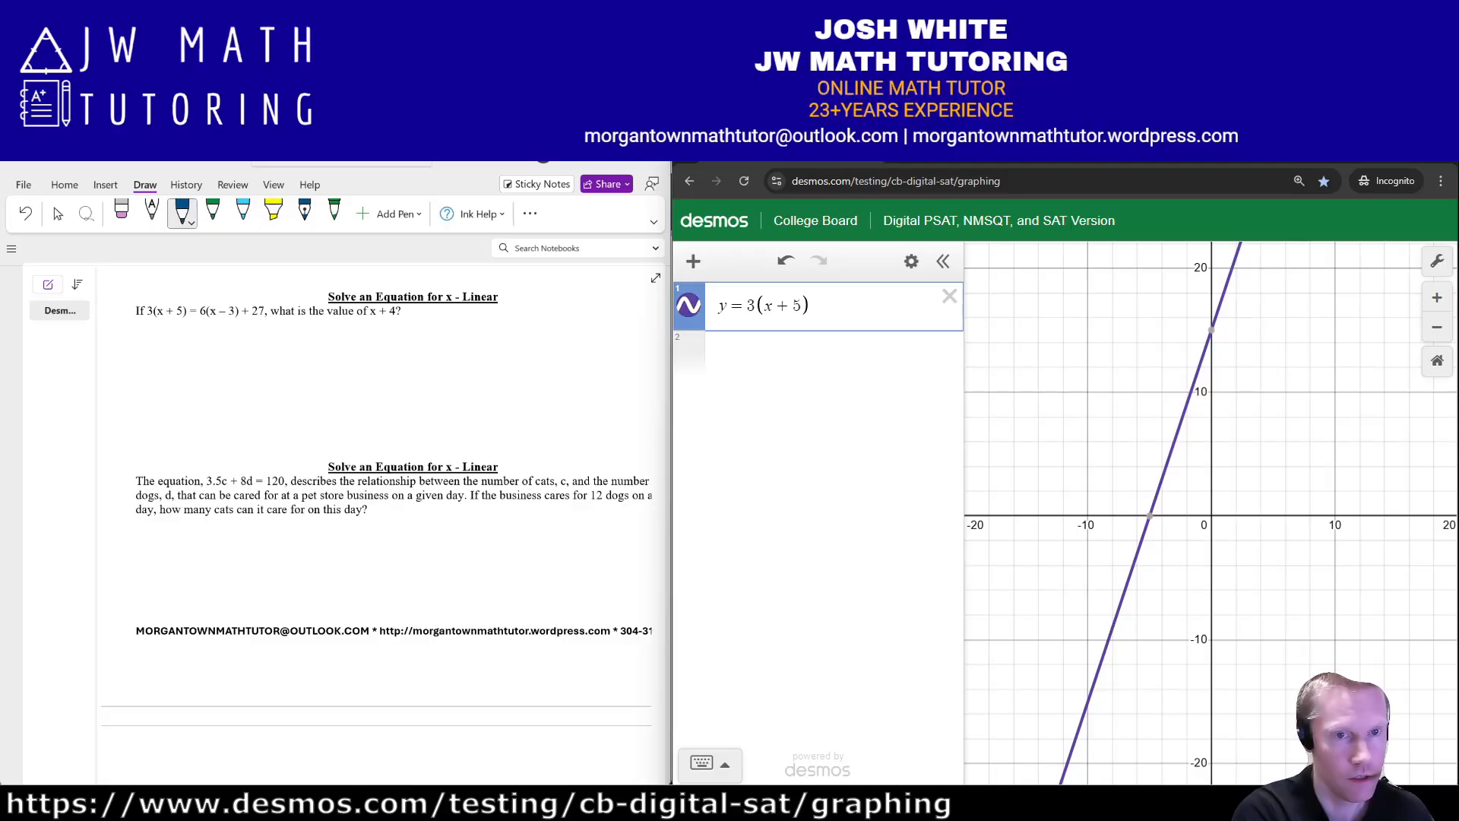
{"action": "key", "text": "BackSpace"}
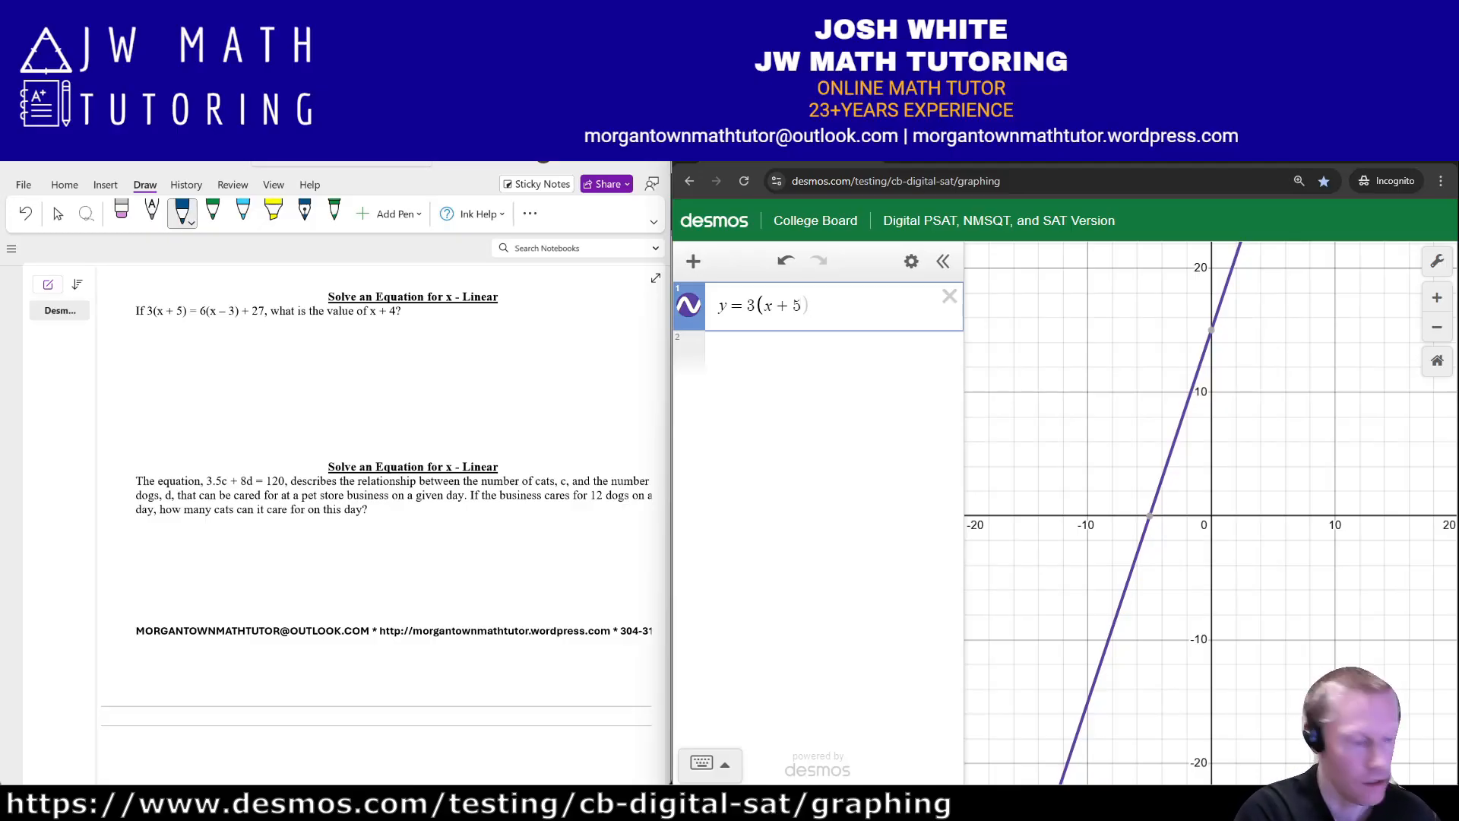
{"action": "type", "text": "5"}
- Enter y = 6(x - 3) + 27 as the second expression for the right side of the linear equation
{"action": "key", "text": "Return"}
{"action": "type", "text": "y"}
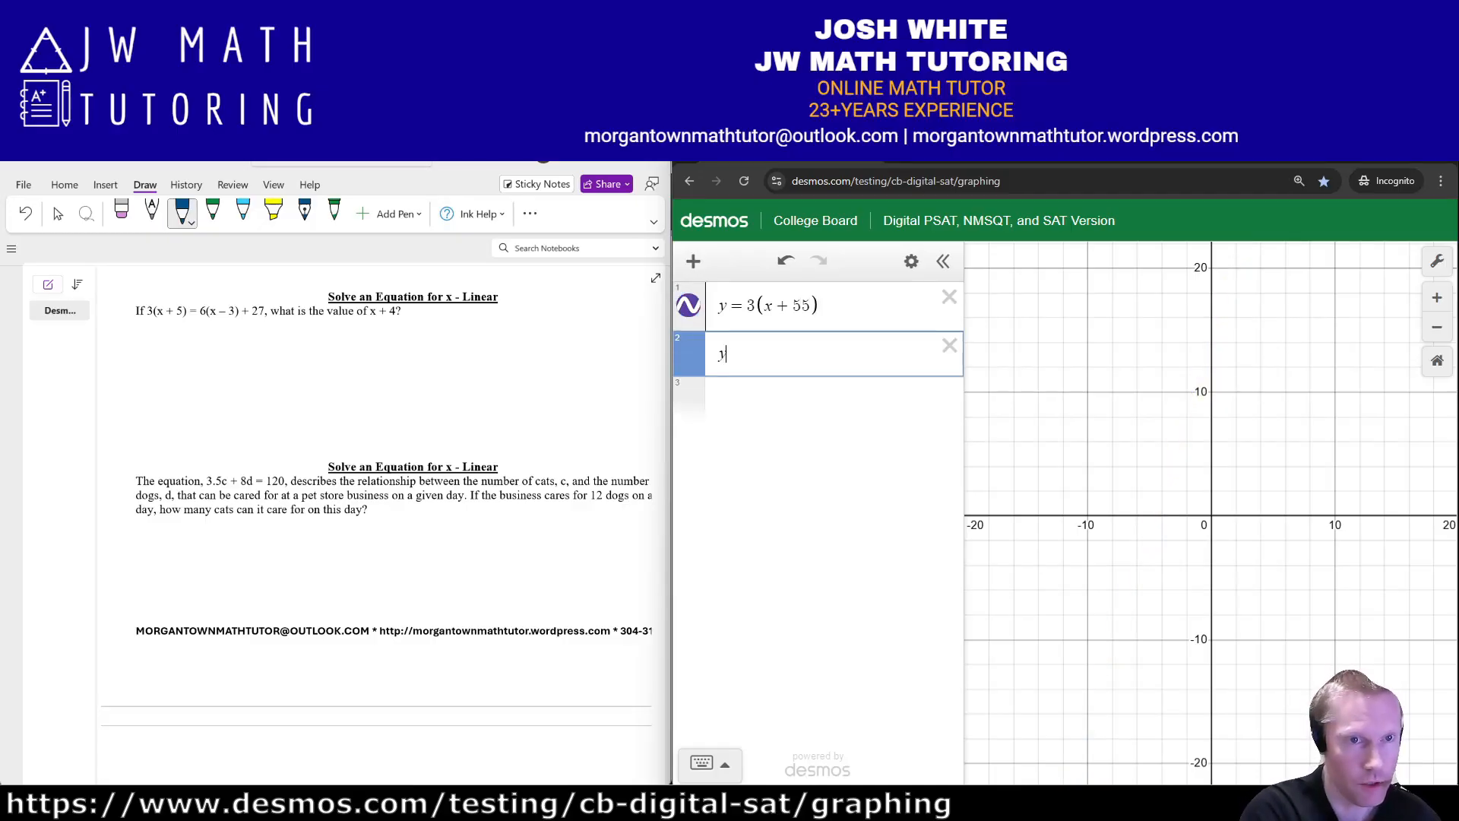
{"action": "type", "text": "=6("}
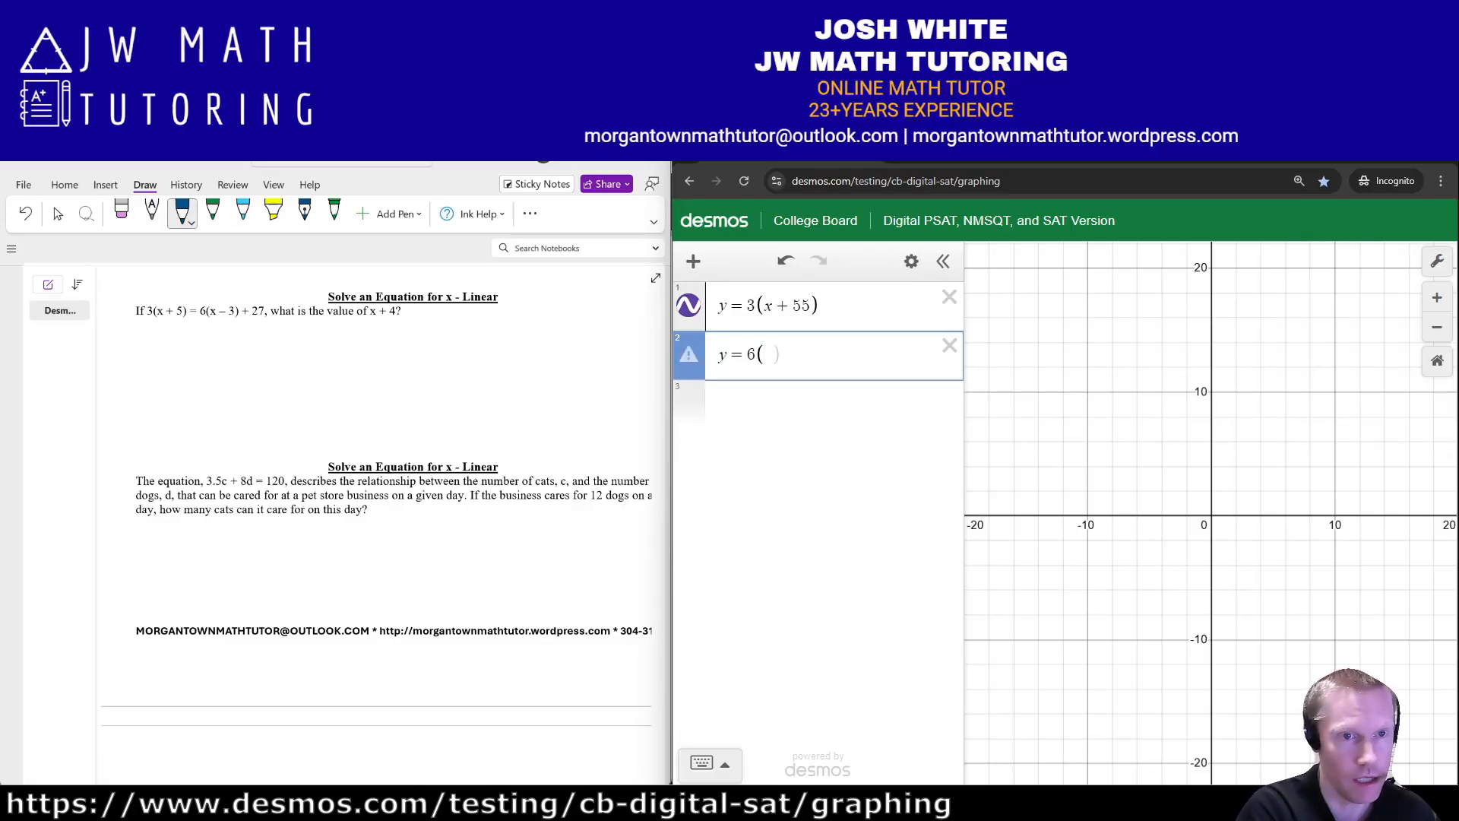
{"action": "type", "text": "x-3)+27"}
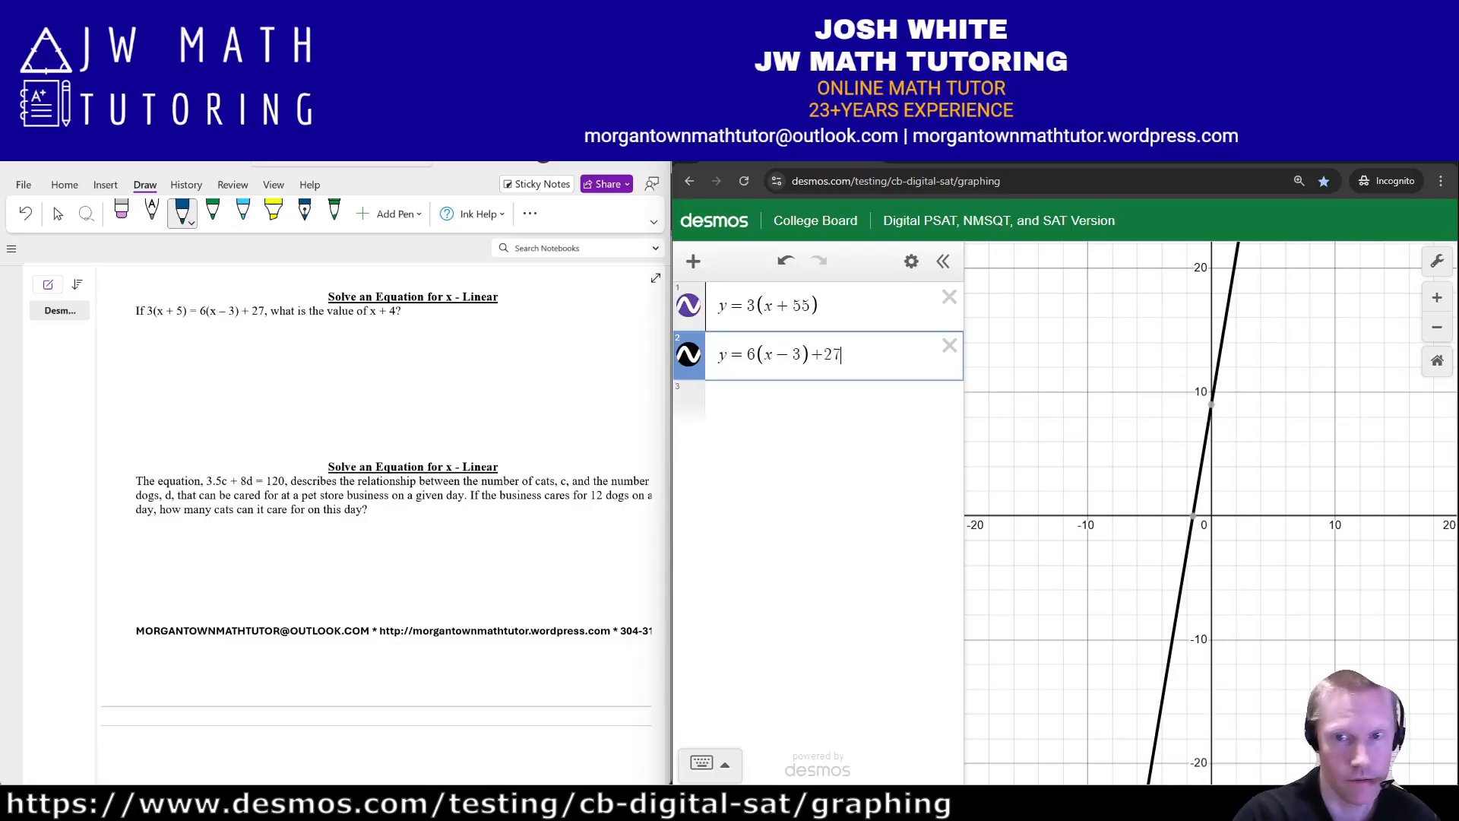
- Correct the first expression to y = 3(x + 5) and label the point where the two lines intersect
{"action": "left_click_drag", "start_coordinate": [1292, 380], "coordinate": [1244, 508]}
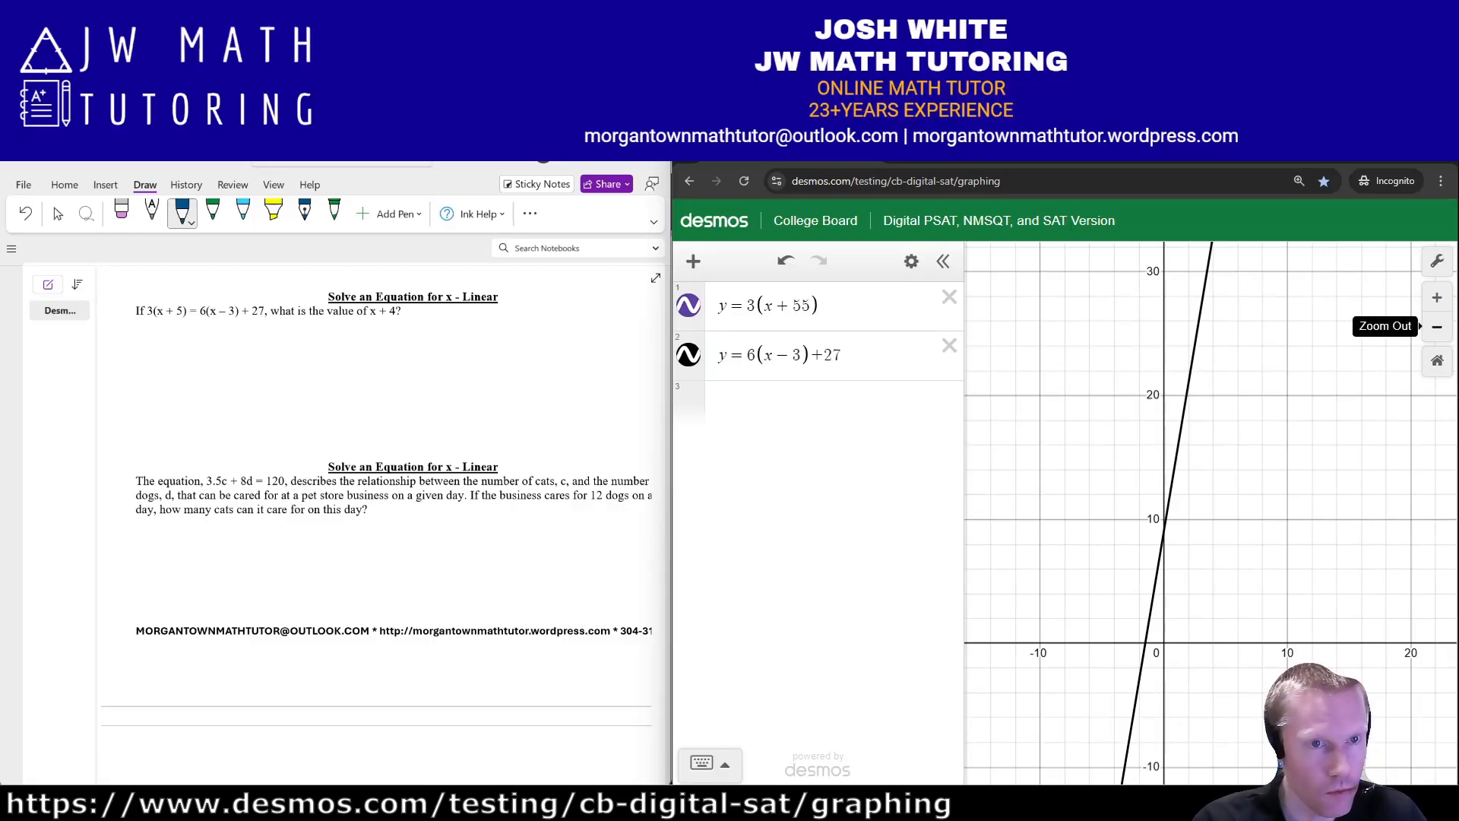
{"action": "left_click", "coordinate": [808, 305]}
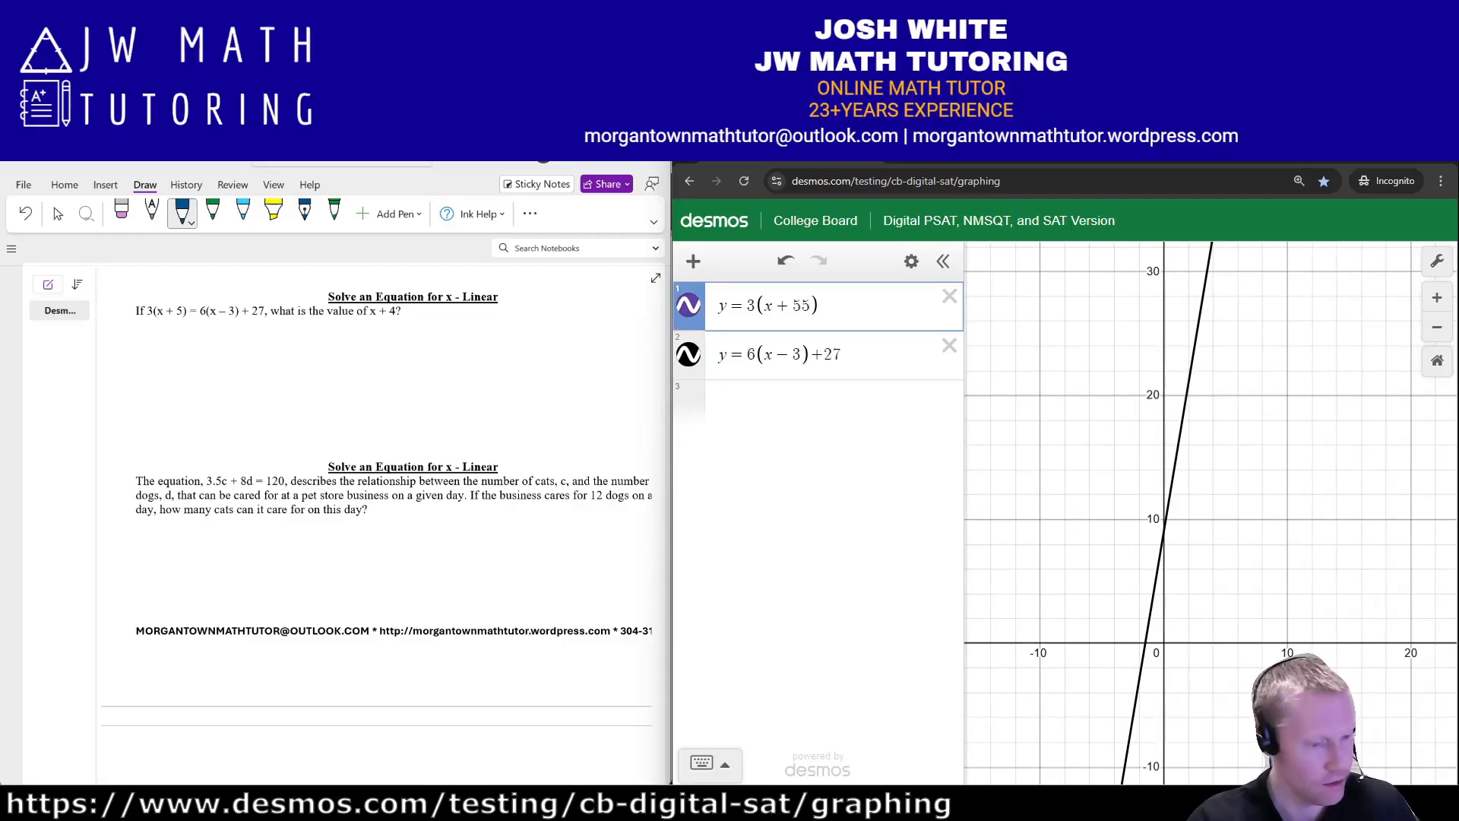
{"action": "key", "text": "BackSpace"}
{"action": "left_click_drag", "start_coordinate": [1246, 502], "coordinate": [1215, 455]}
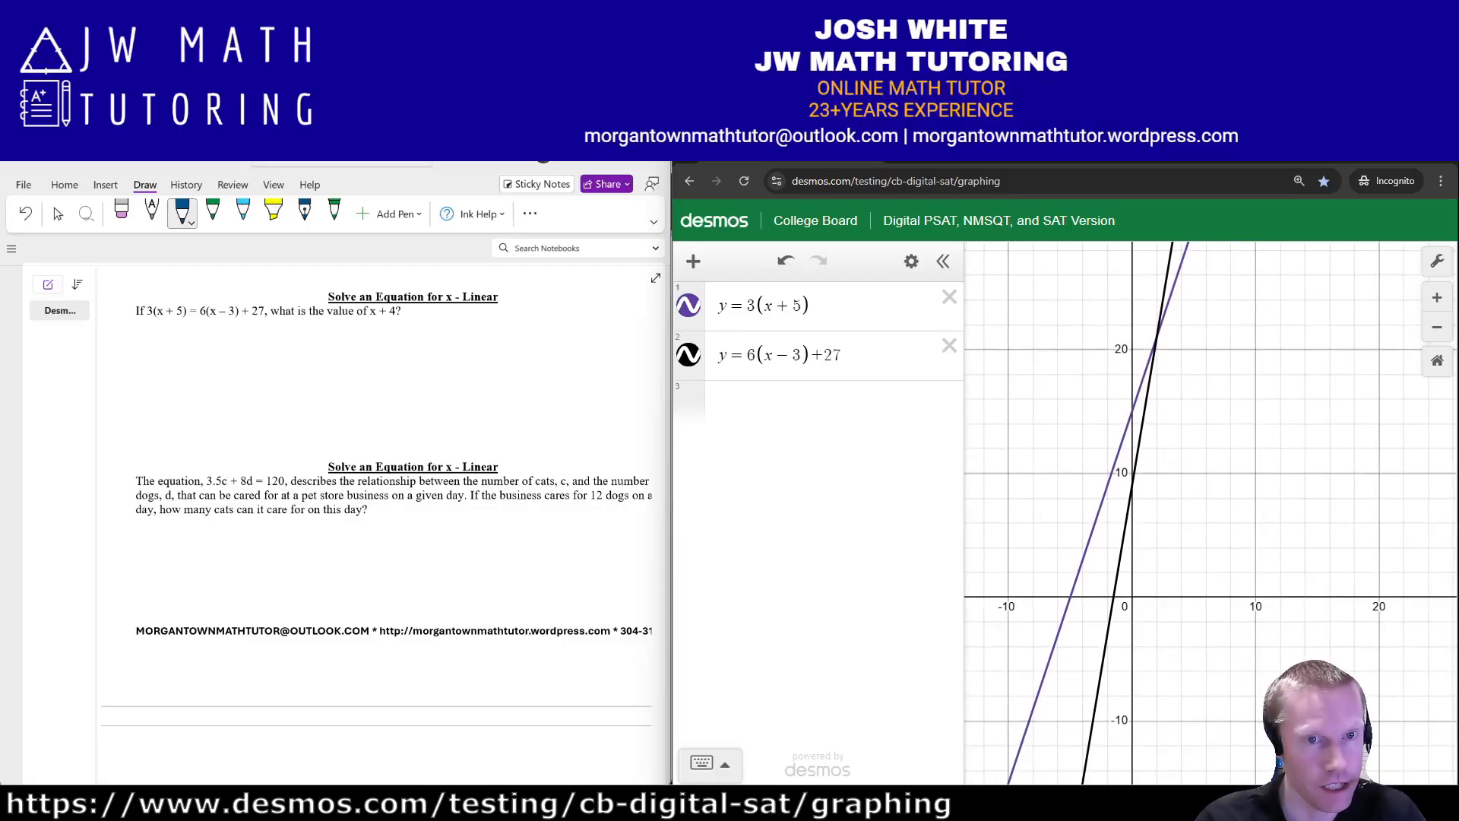
{"action": "left_click", "coordinate": [1144, 374]}
{"action": "left_click", "coordinate": [1156, 336]}
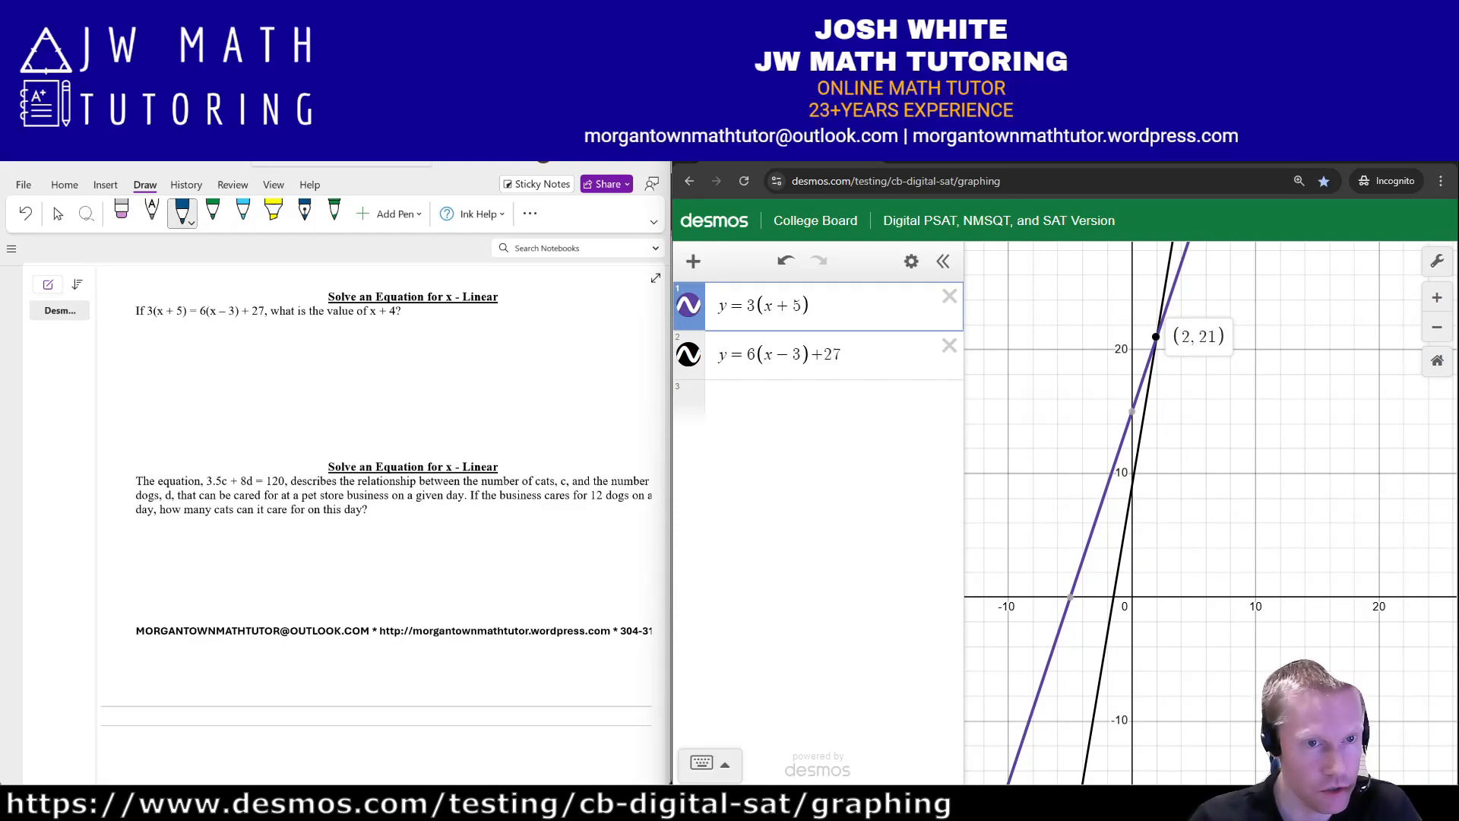
- Write x = 2 under the first linear question, underline x + 4, and write 2 + 4 = 6 with the 6 boxed
{"action": "left_click_drag", "start_coordinate": [209, 339], "coordinate": [229, 358]}
{"action": "mouse_move", "coordinate": [228, 339]}
{"action": "left_mouse_down"}
{"action": "mouse_move", "coordinate": [209, 358]}
{"action": "mouse_move", "coordinate": [256, 342]}
{"action": "left_mouse_up"}
{"action": "left_click_drag", "start_coordinate": [237, 352], "coordinate": [257, 350]}
{"action": "left_click_drag", "start_coordinate": [265, 341], "coordinate": [285, 354]}
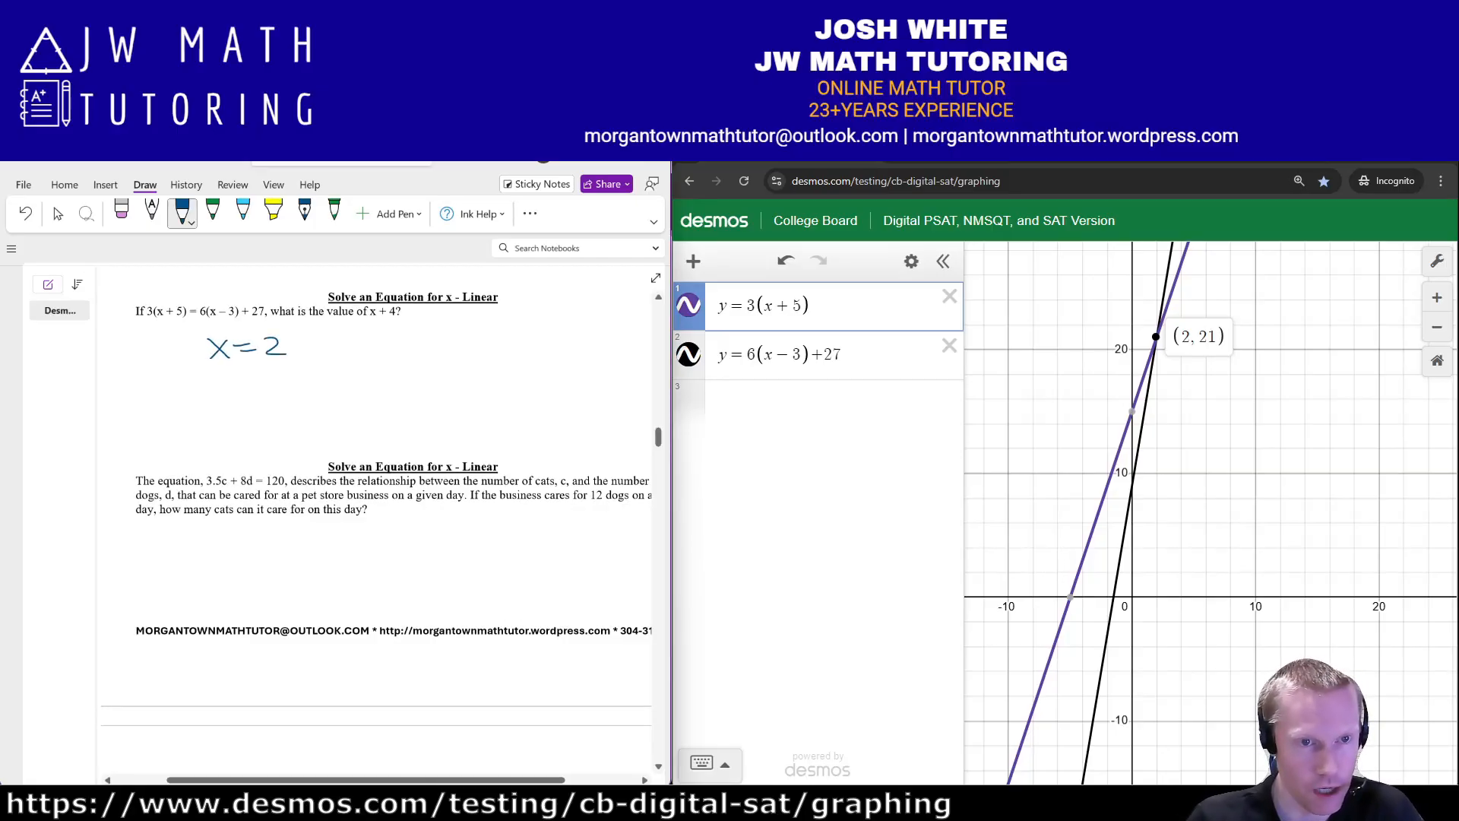
{"action": "mouse_move", "coordinate": [357, 324]}
{"action": "left_mouse_down"}
{"action": "mouse_move", "coordinate": [411, 325]}
{"action": "mouse_move", "coordinate": [410, 365]}
{"action": "mouse_move", "coordinate": [431, 359]}
{"action": "left_mouse_up"}
{"action": "mouse_move", "coordinate": [424, 352]}
{"action": "left_mouse_down"}
{"action": "mouse_move", "coordinate": [424, 365]}
{"action": "mouse_move", "coordinate": [448, 367]}
{"action": "left_mouse_up"}
{"action": "left_click_drag", "start_coordinate": [458, 355], "coordinate": [479, 361]}
{"action": "mouse_move", "coordinate": [525, 344]}
{"action": "left_mouse_down"}
{"action": "mouse_move", "coordinate": [503, 355]}
{"action": "mouse_move", "coordinate": [503, 327]}
{"action": "mouse_move", "coordinate": [479, 369]}
{"action": "left_mouse_up"}
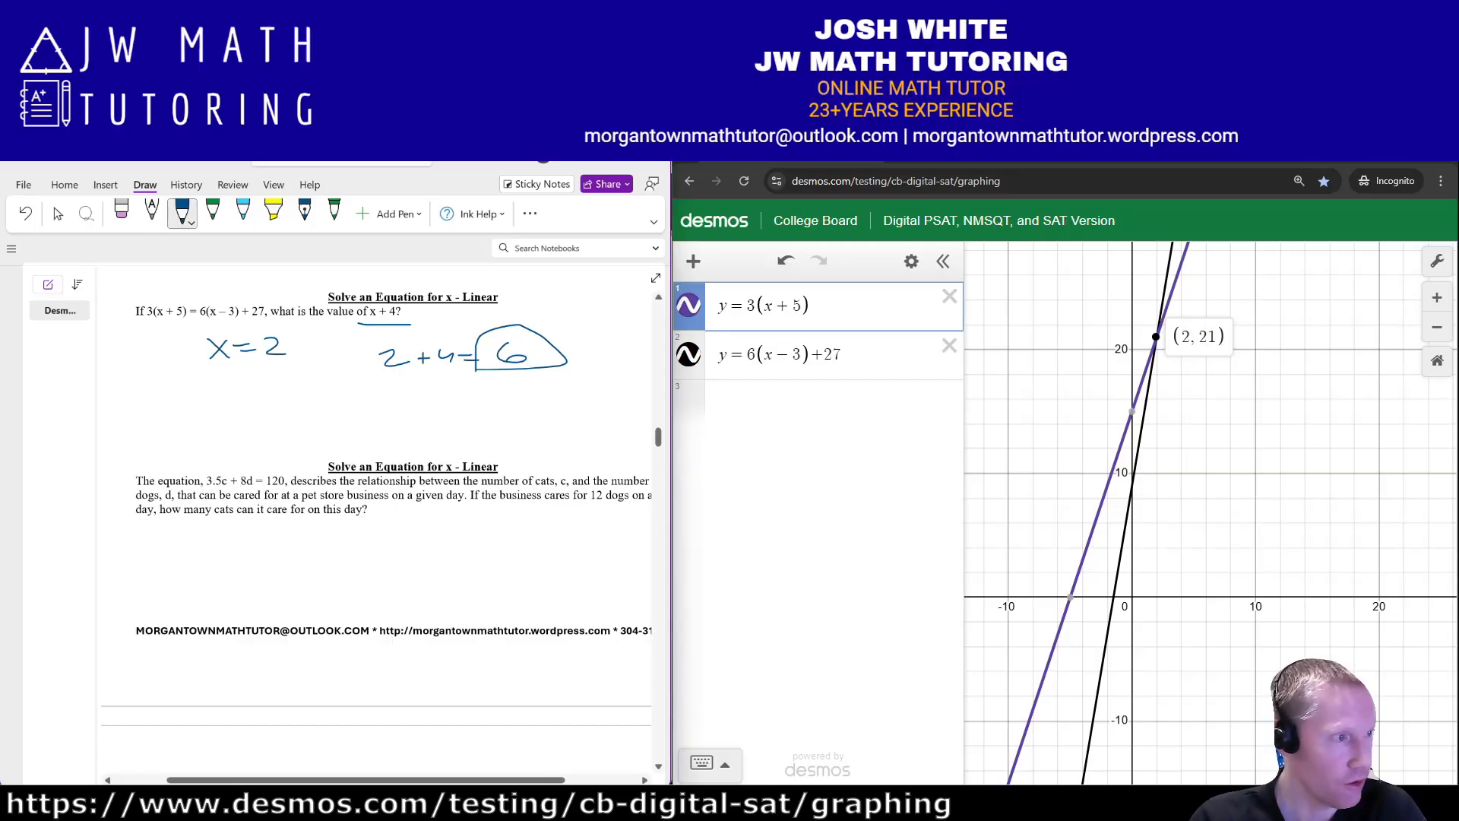
- Delete both linear expressions and bring the full cats-and-dogs linear question into view in the notebook
{"action": "left_click", "coordinate": [949, 346]}
{"action": "left_click", "coordinate": [949, 297]}
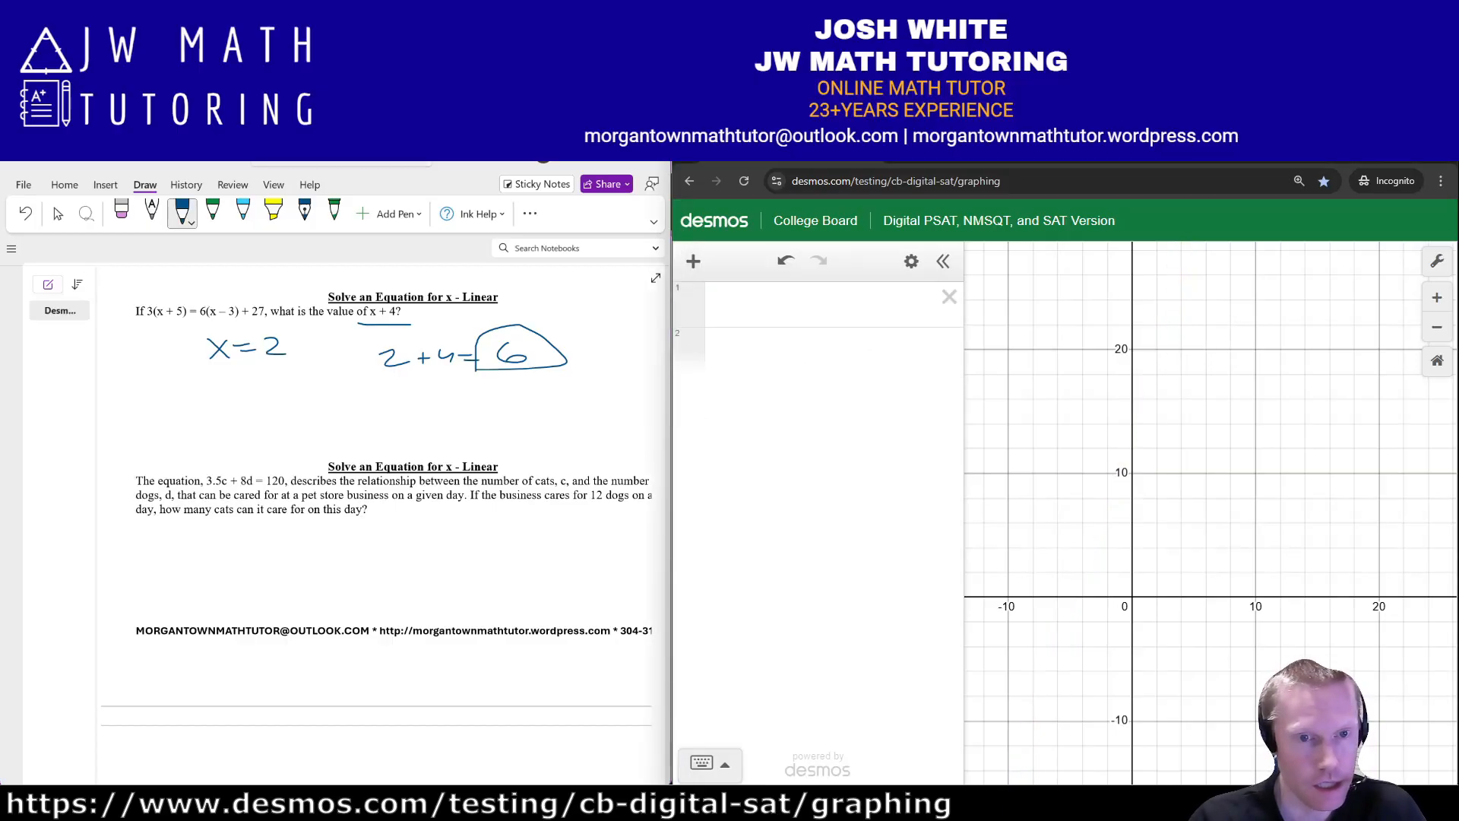
{"action": "scroll", "coordinate": [381, 494], "scroll_direction": "down", "scroll_amount": 1}
{"action": "scroll", "coordinate": [377, 520], "scroll_direction": "down", "scroll_amount": 1}
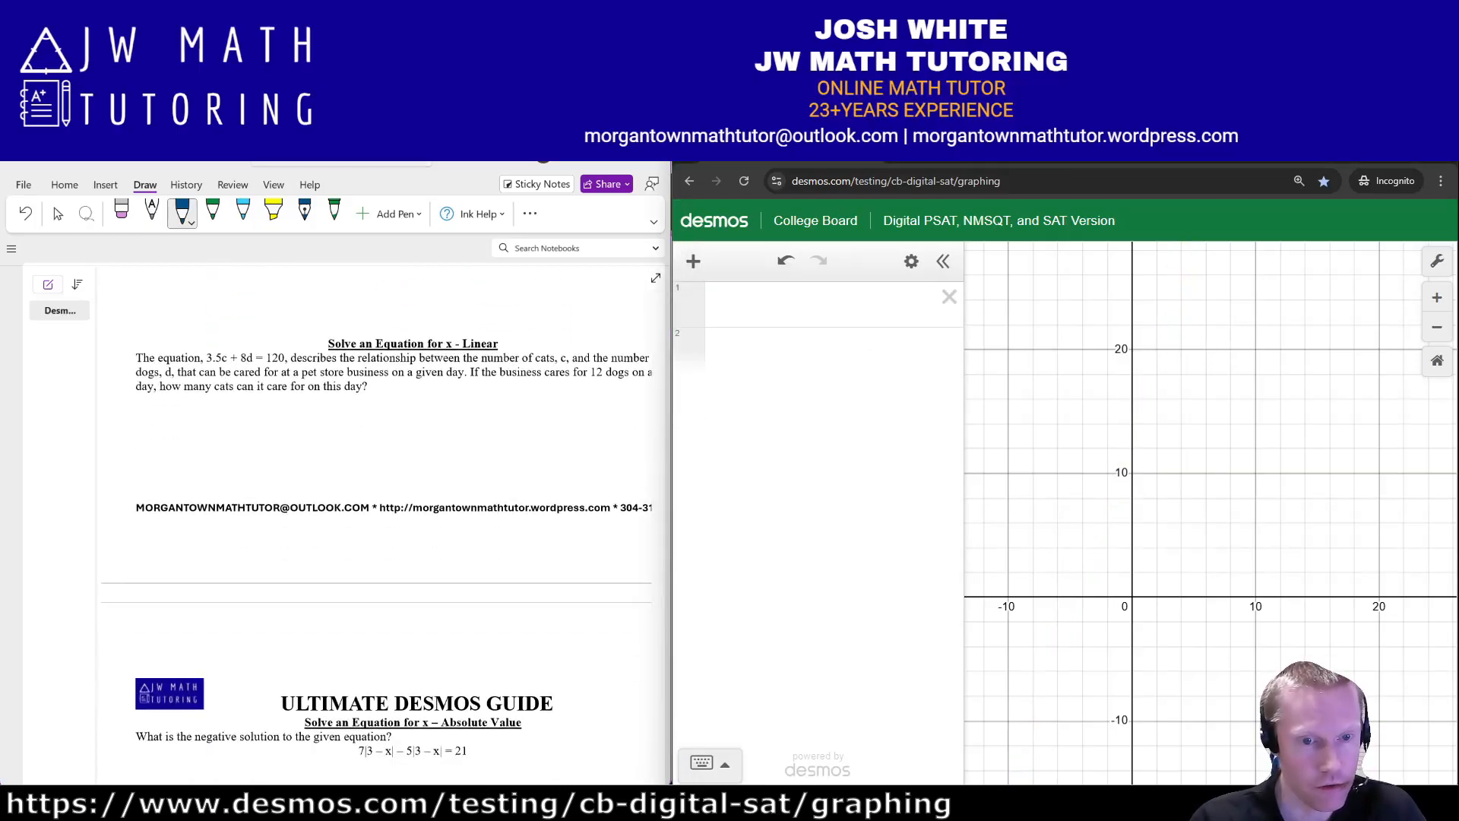
{"action": "scroll", "coordinate": [376, 532], "scroll_direction": "right", "scroll_amount": 2}
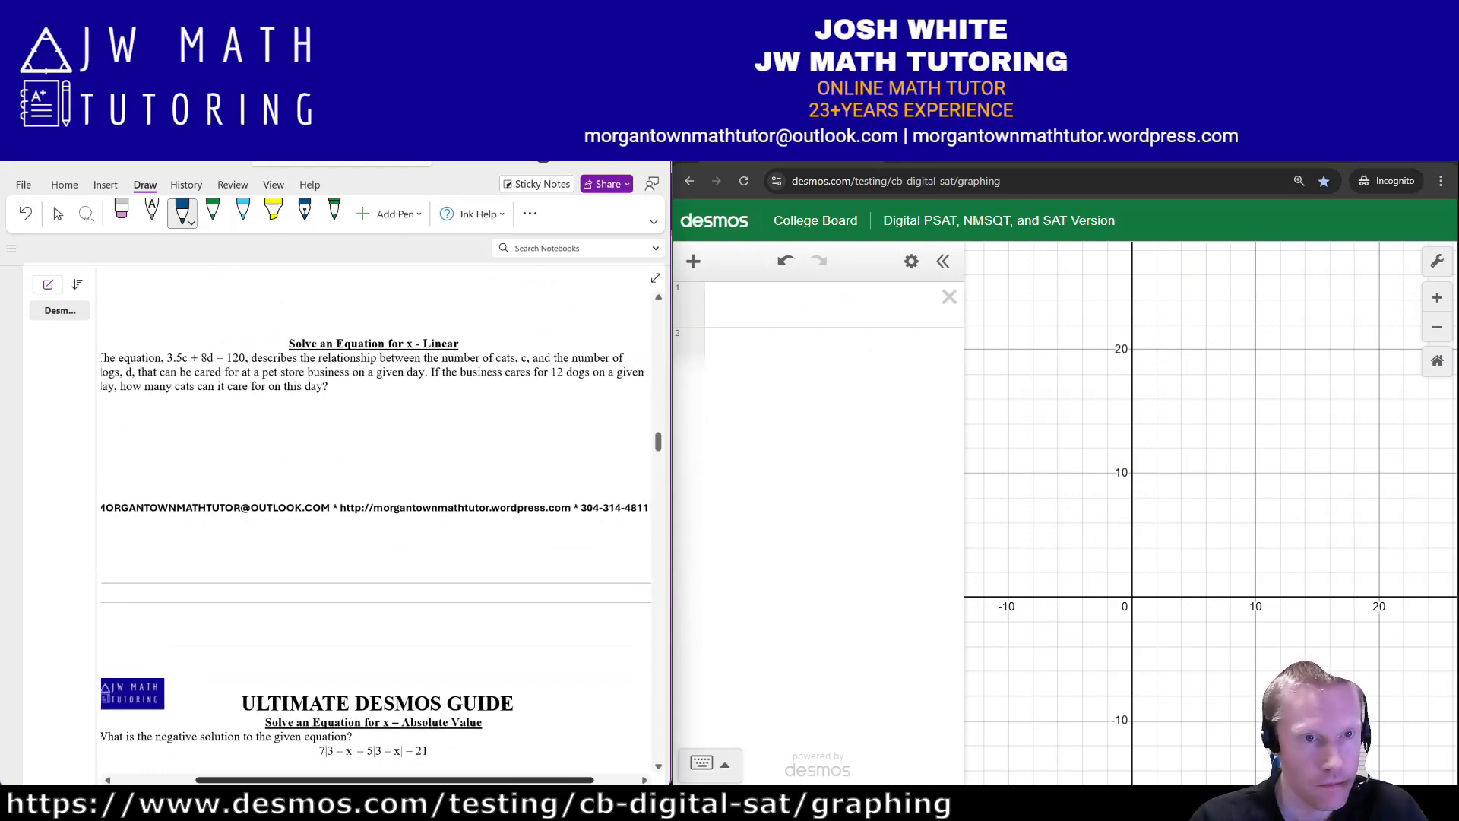
{"action": "scroll", "coordinate": [376, 532], "scroll_direction": "left", "scroll_amount": 1}
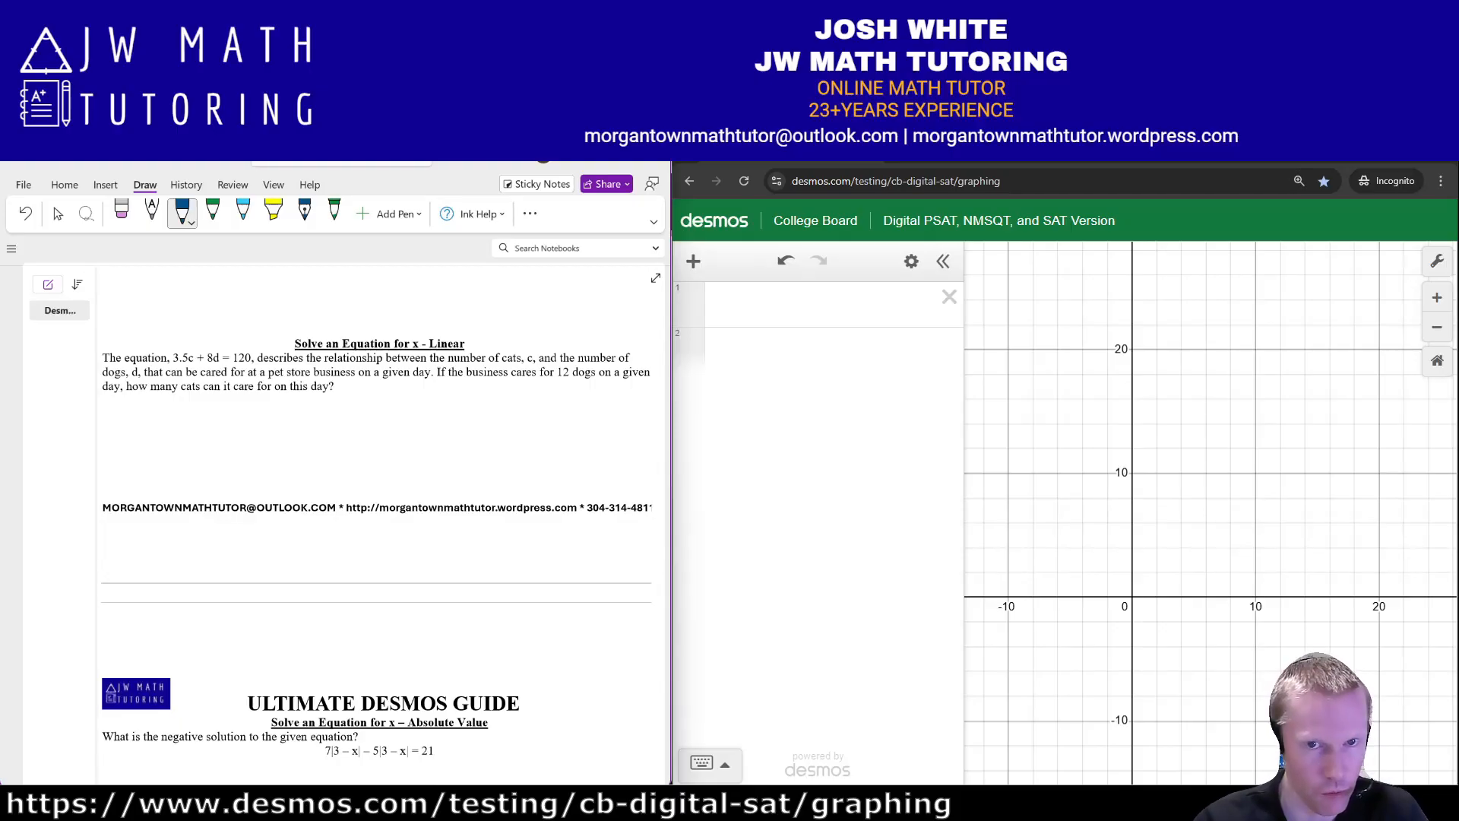
- Enter the pet store equation as 3.5x + 8y = 120, using x for cats and y for dogs
{"action": "left_click", "coordinate": [817, 304]}
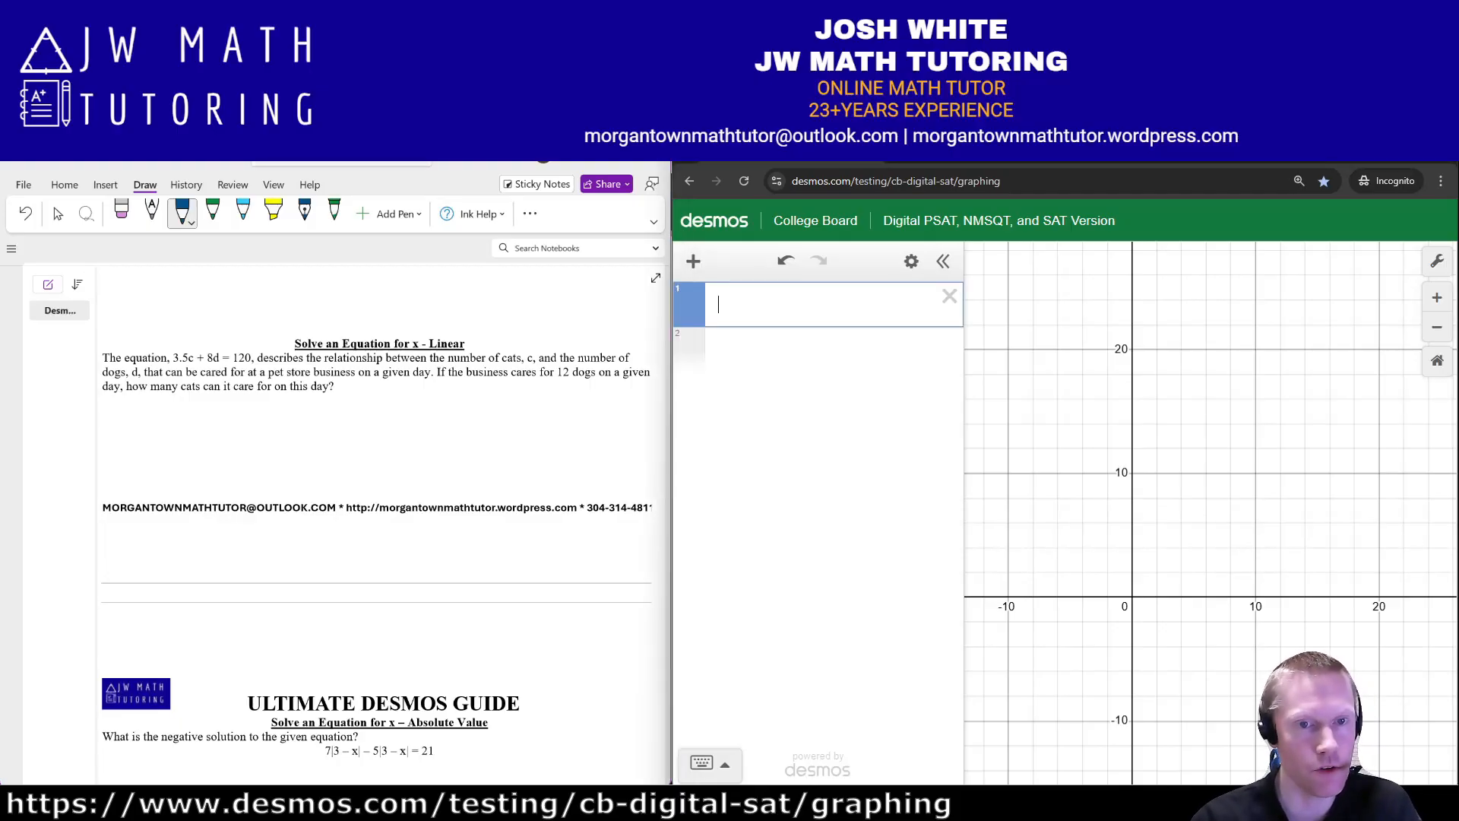
{"action": "type", "text": "3x"}
{"action": "key", "text": "BackSpace"}
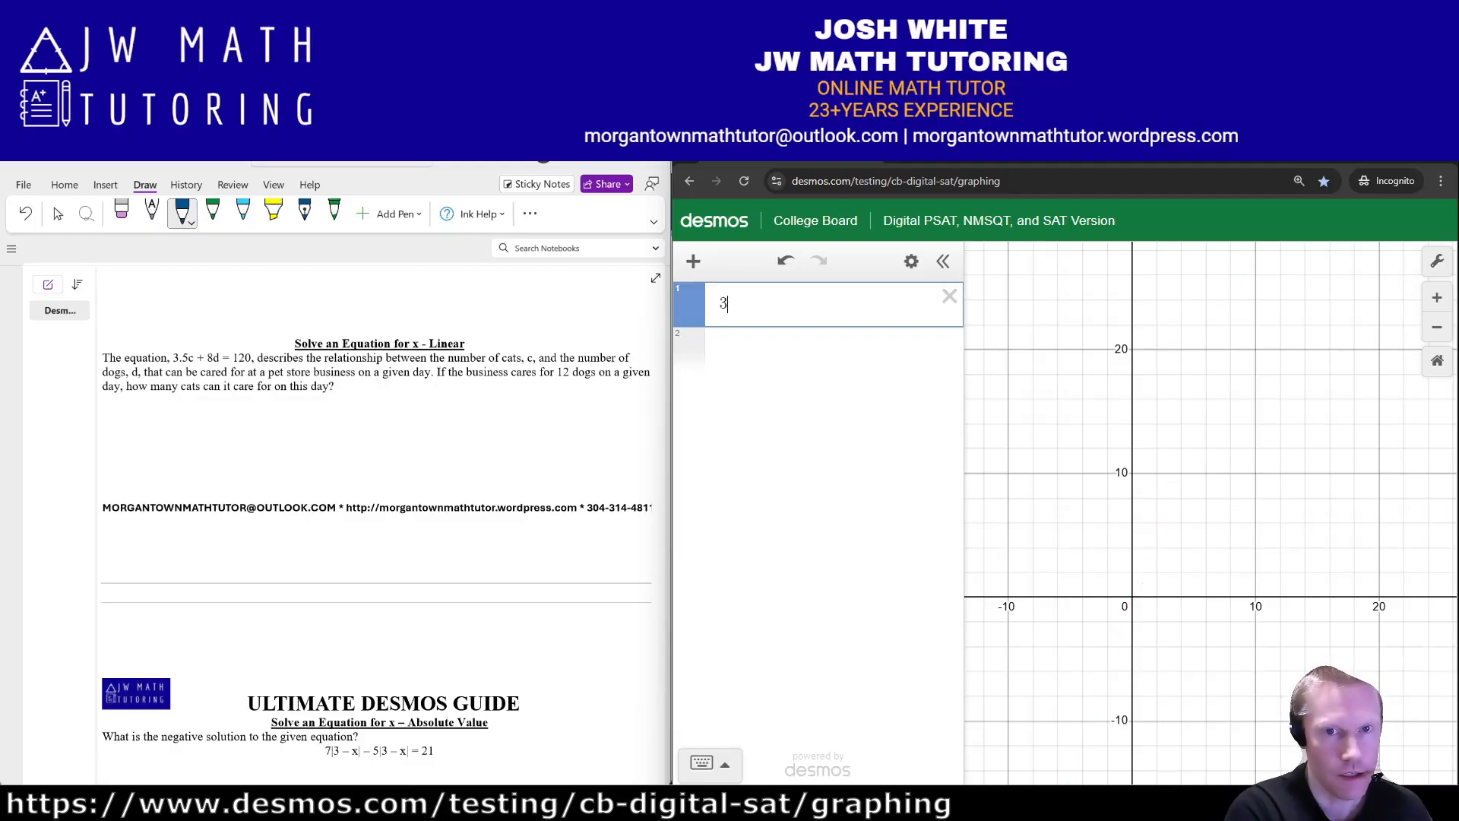
{"action": "type", "text": ".5x "}
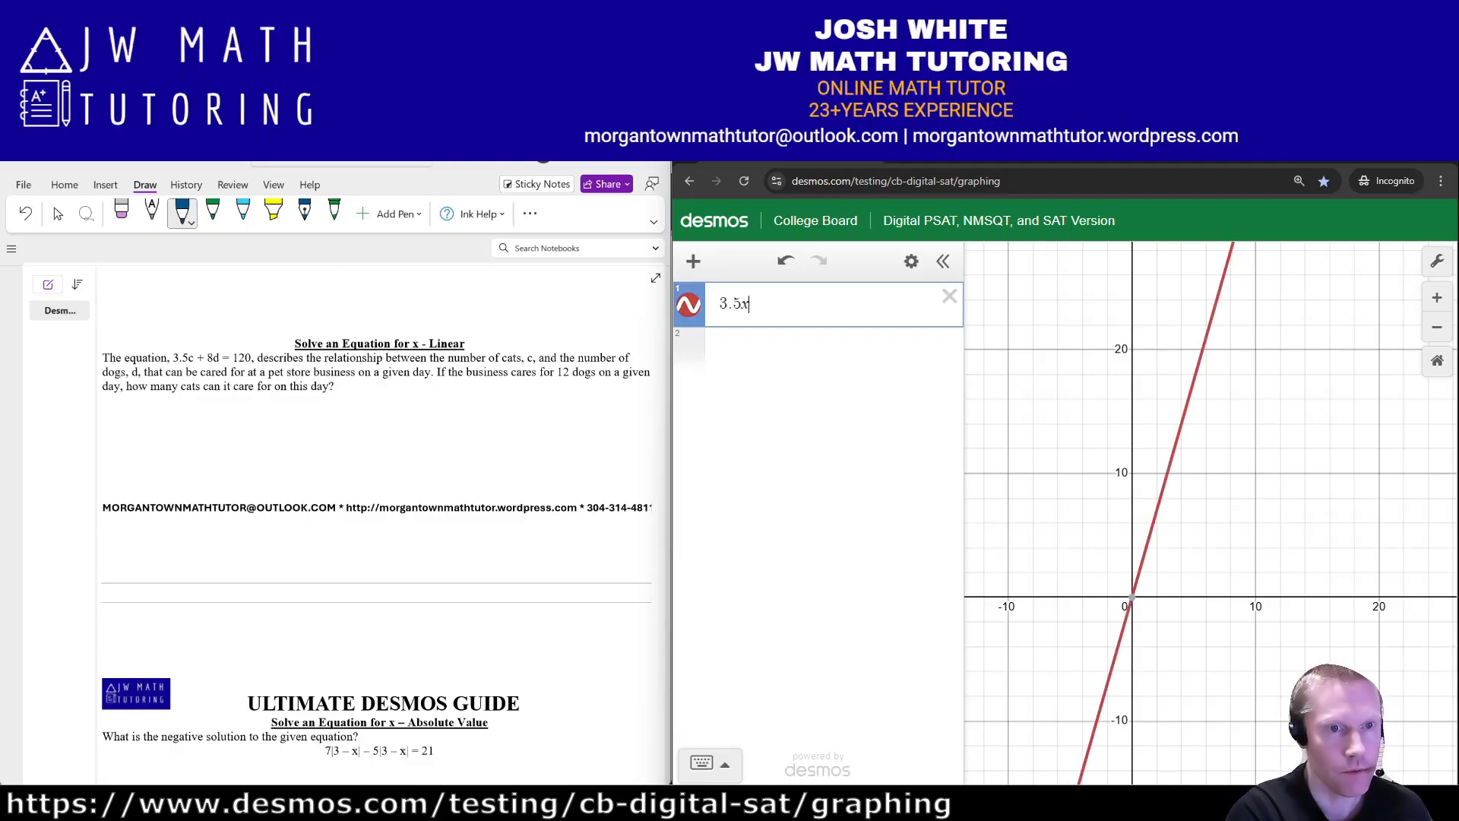
{"action": "type", "text": "+ 8y = 120"}
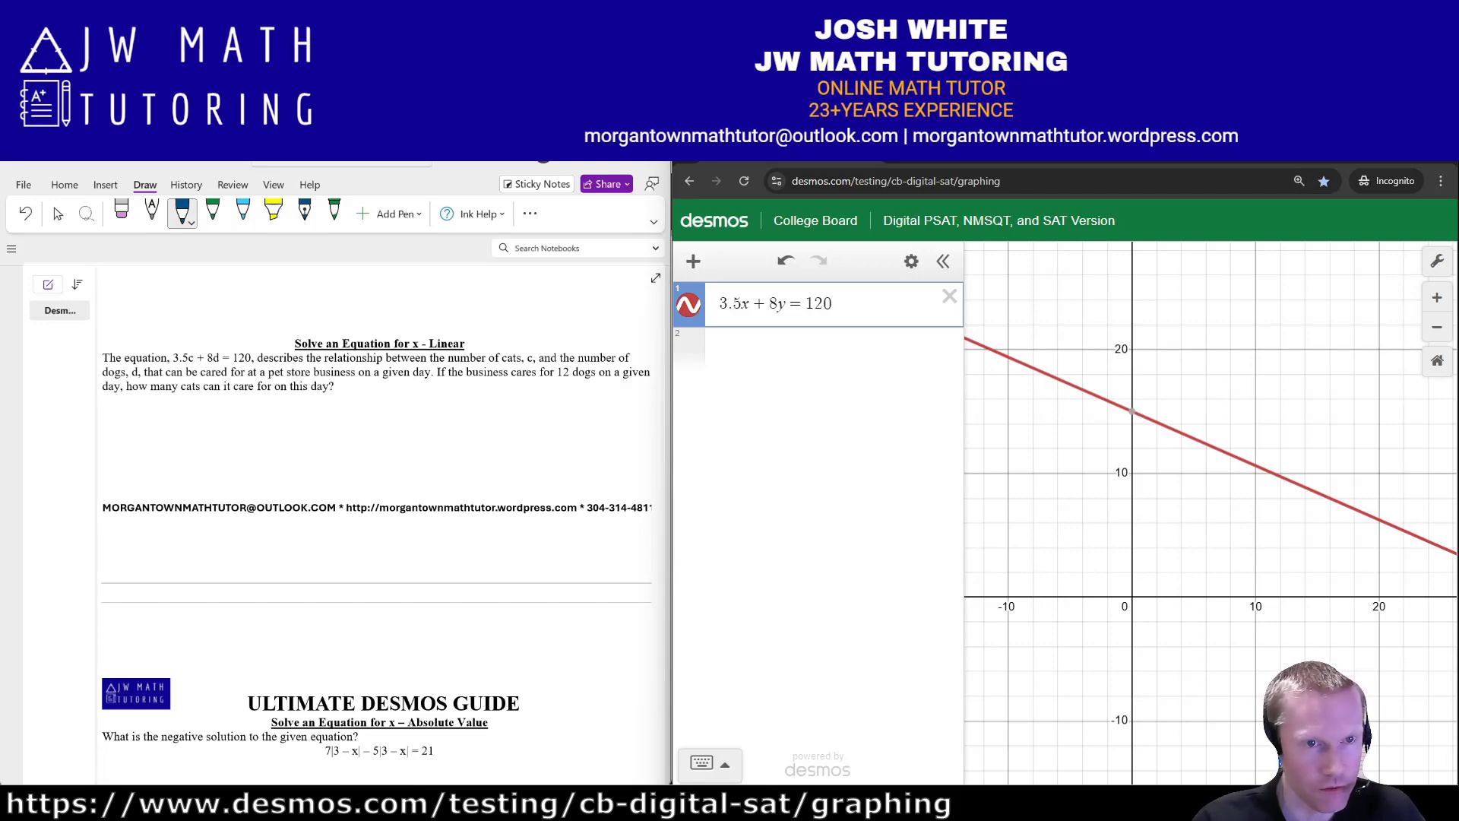
- Replace y with (12) in the pet store equation and label the x-intercept of the resulting vertical line
{"action": "left_click_drag", "start_coordinate": [786, 304], "coordinate": [778, 304]}
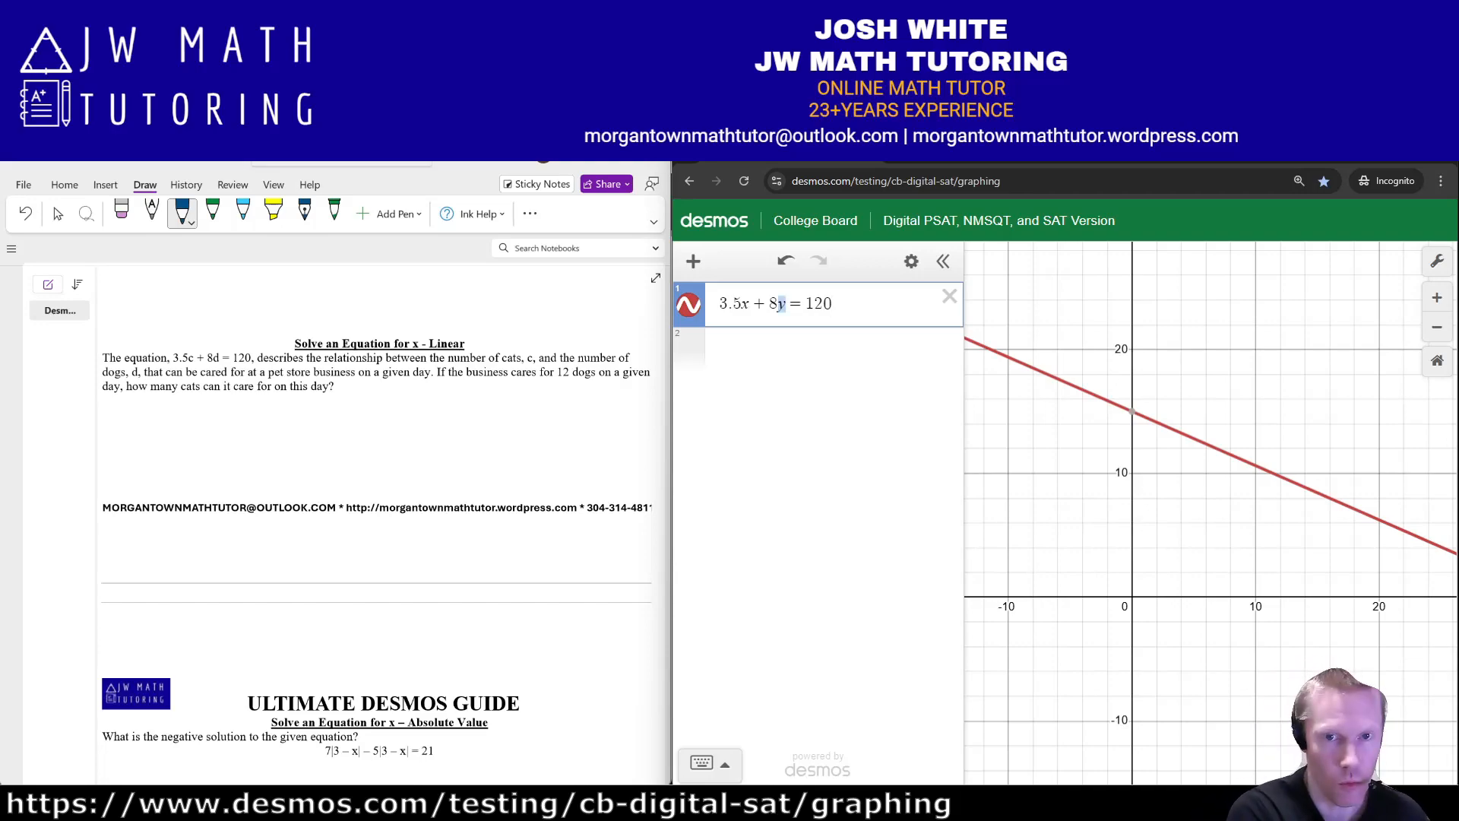
{"action": "type", "text": "(12"}
{"action": "key", "text": "Delete"}
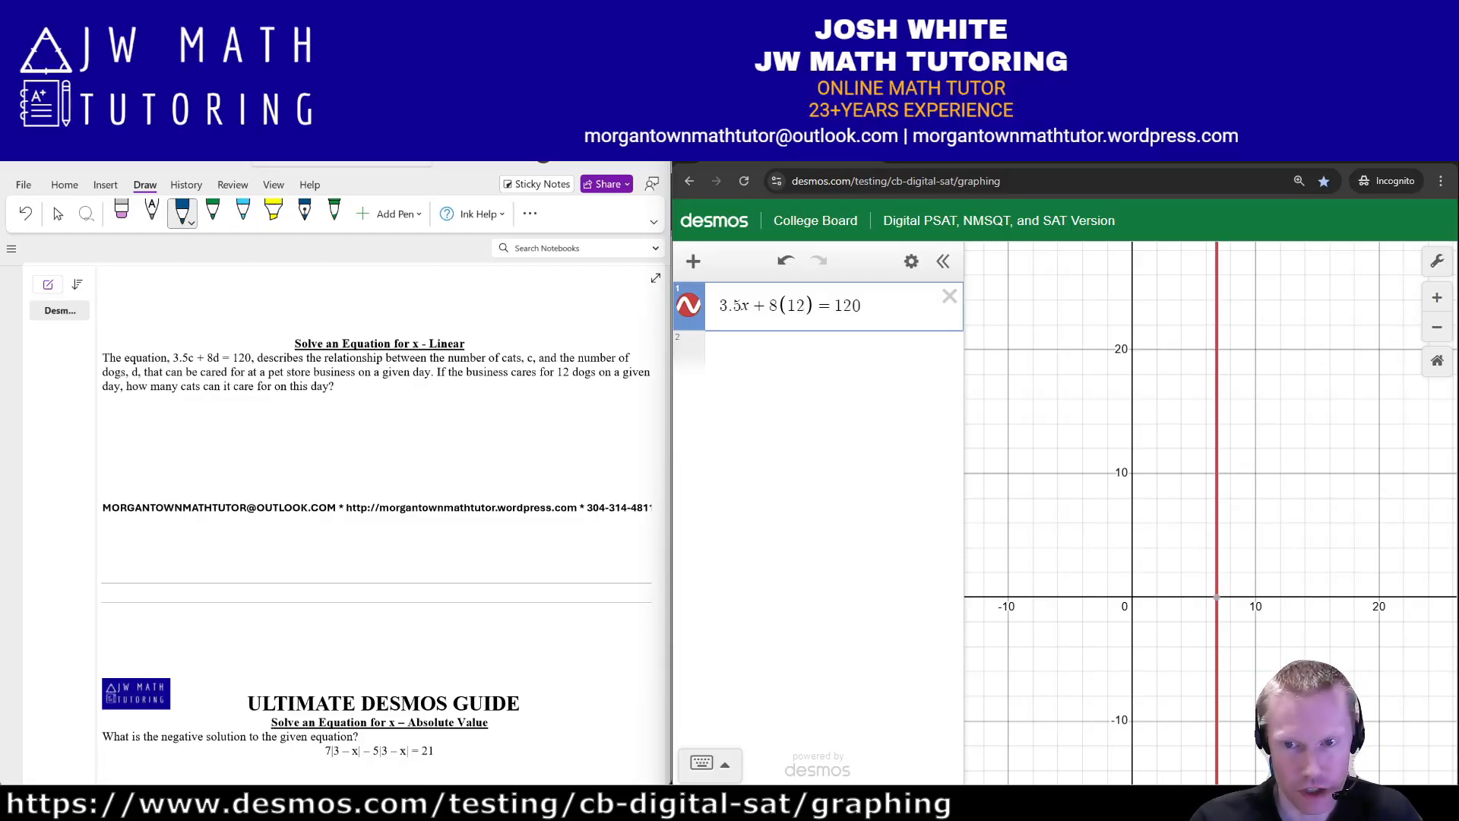
{"action": "left_click", "coordinate": [1216, 596]}
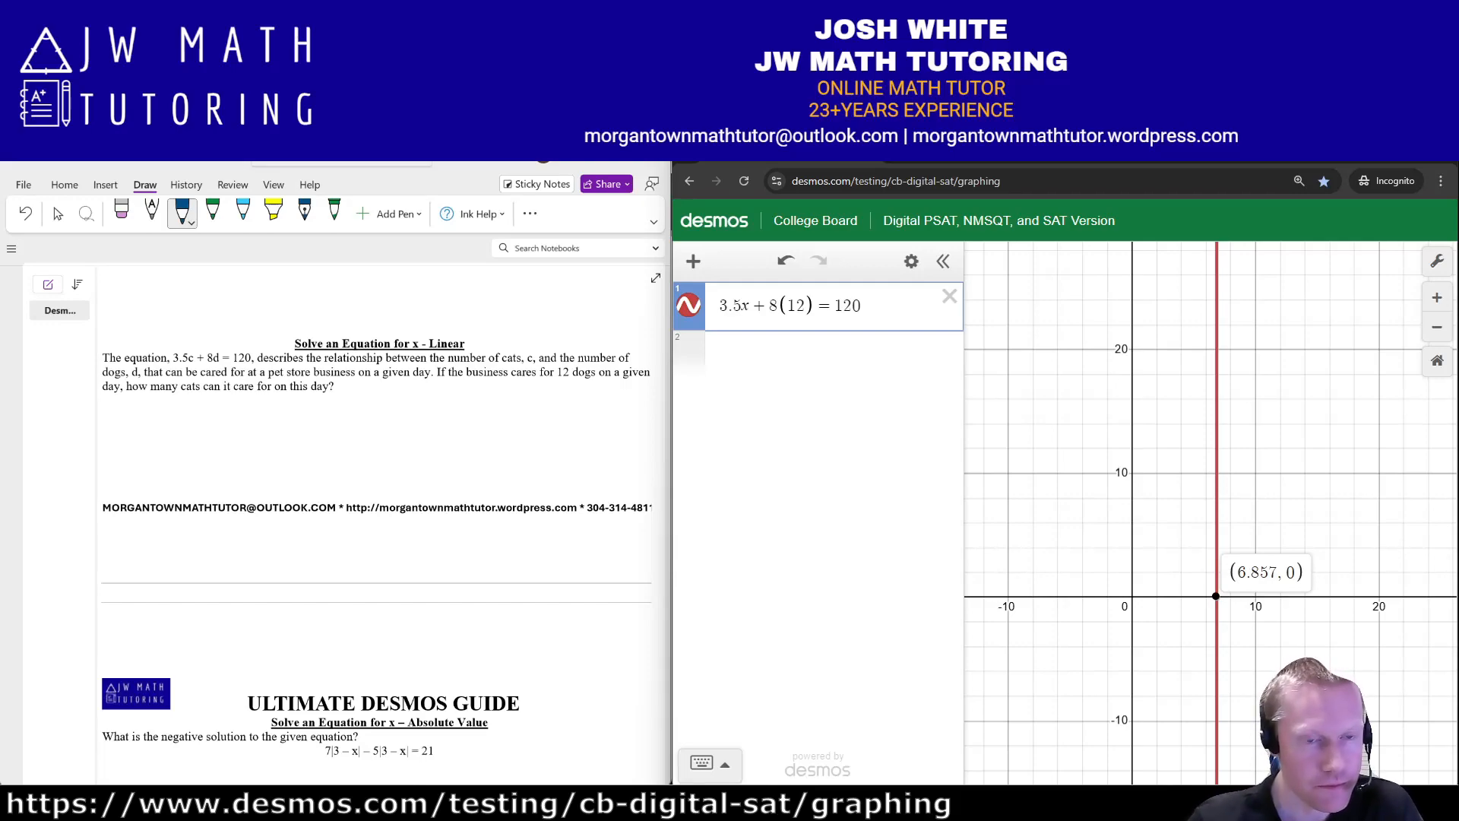
- Write the boxed answer 6, then box the given equation, mark "12 dogs", and write (12) over d
{"action": "mouse_move", "coordinate": [390, 396]}
{"action": "left_mouse_down"}
{"action": "mouse_move", "coordinate": [383, 420]}
{"action": "mouse_move", "coordinate": [367, 392]}
{"action": "mouse_move", "coordinate": [368, 450]}
{"action": "left_mouse_up"}
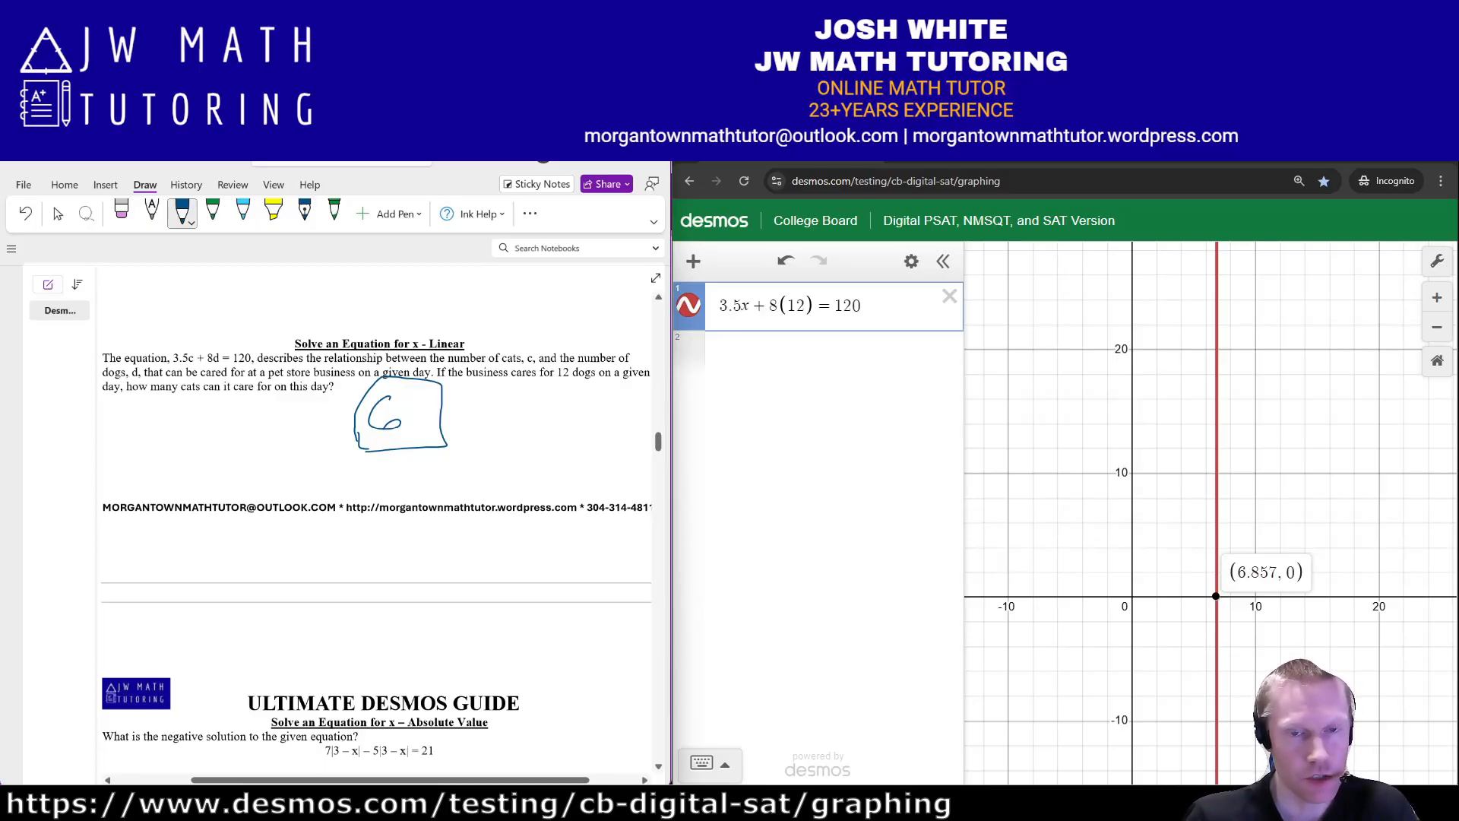
{"action": "mouse_move", "coordinate": [181, 343]}
{"action": "left_mouse_down"}
{"action": "mouse_move", "coordinate": [161, 367]}
{"action": "mouse_move", "coordinate": [253, 372]}
{"action": "mouse_move", "coordinate": [209, 340]}
{"action": "mouse_move", "coordinate": [158, 343]}
{"action": "left_mouse_up"}
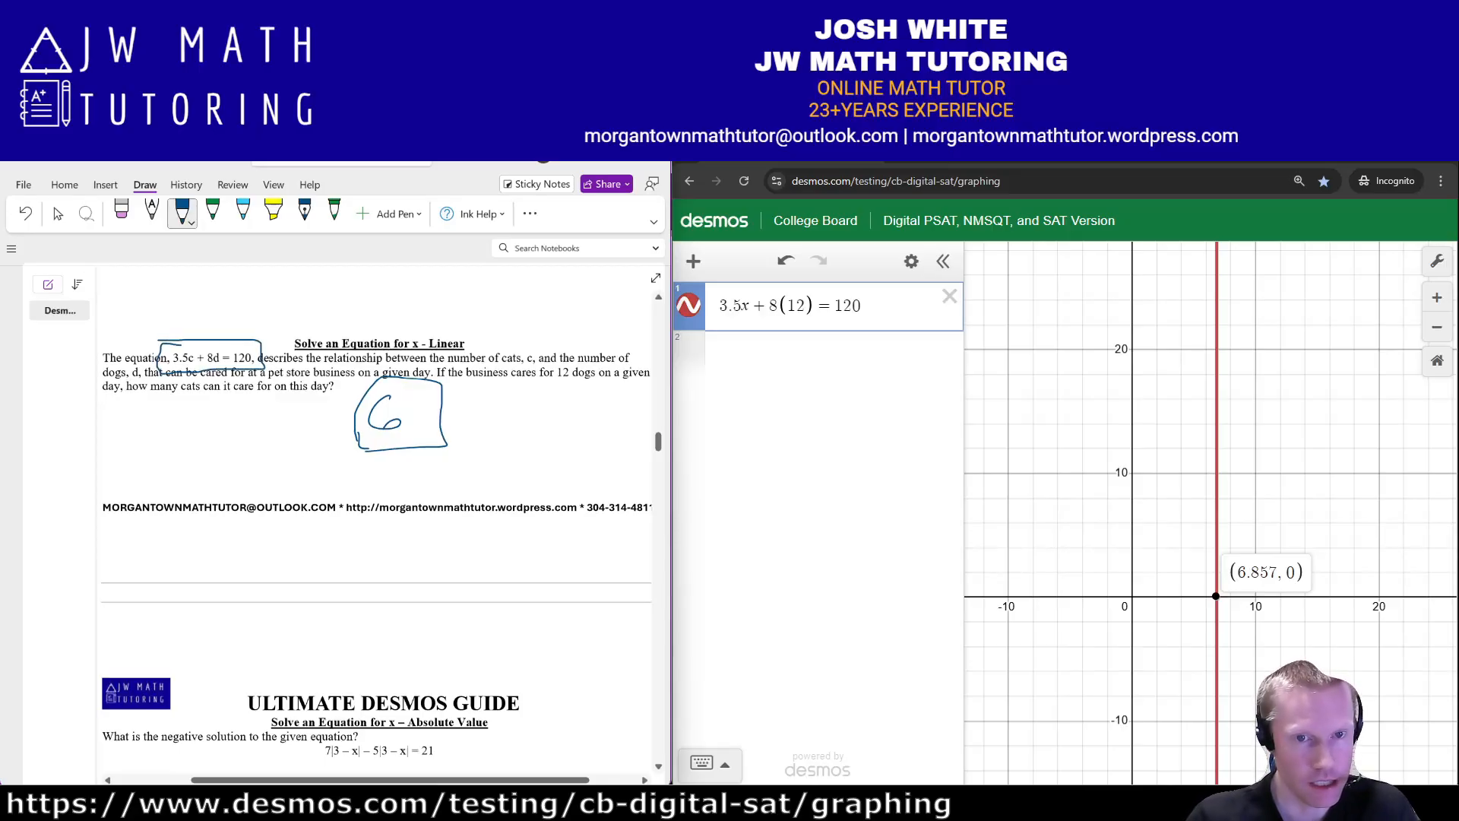
{"action": "mouse_move", "coordinate": [553, 378]}
{"action": "left_mouse_down"}
{"action": "mouse_move", "coordinate": [574, 367]}
{"action": "mouse_move", "coordinate": [555, 380]}
{"action": "left_mouse_up"}
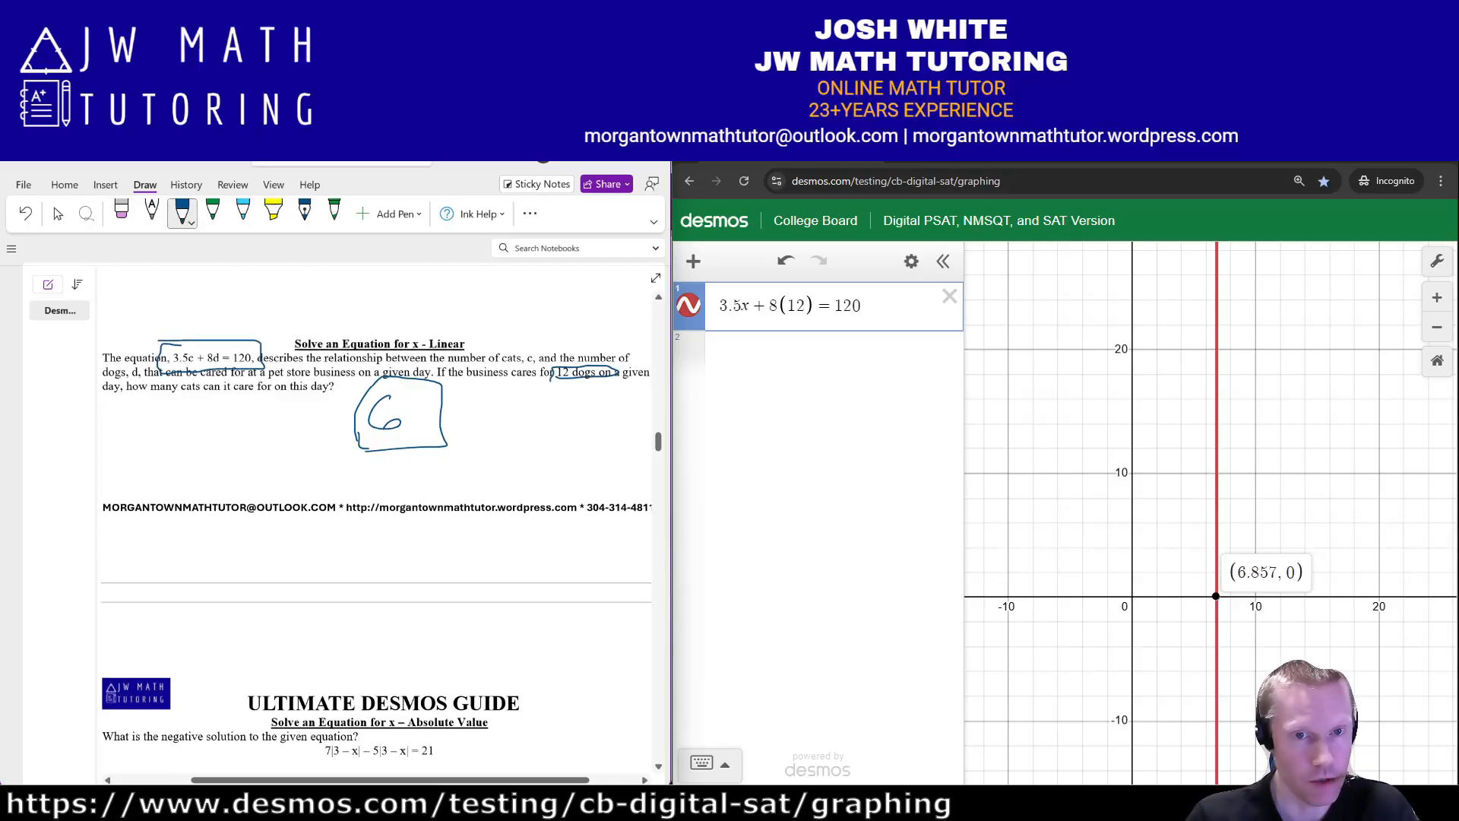
{"action": "left_click_drag", "start_coordinate": [217, 359], "coordinate": [242, 354]}
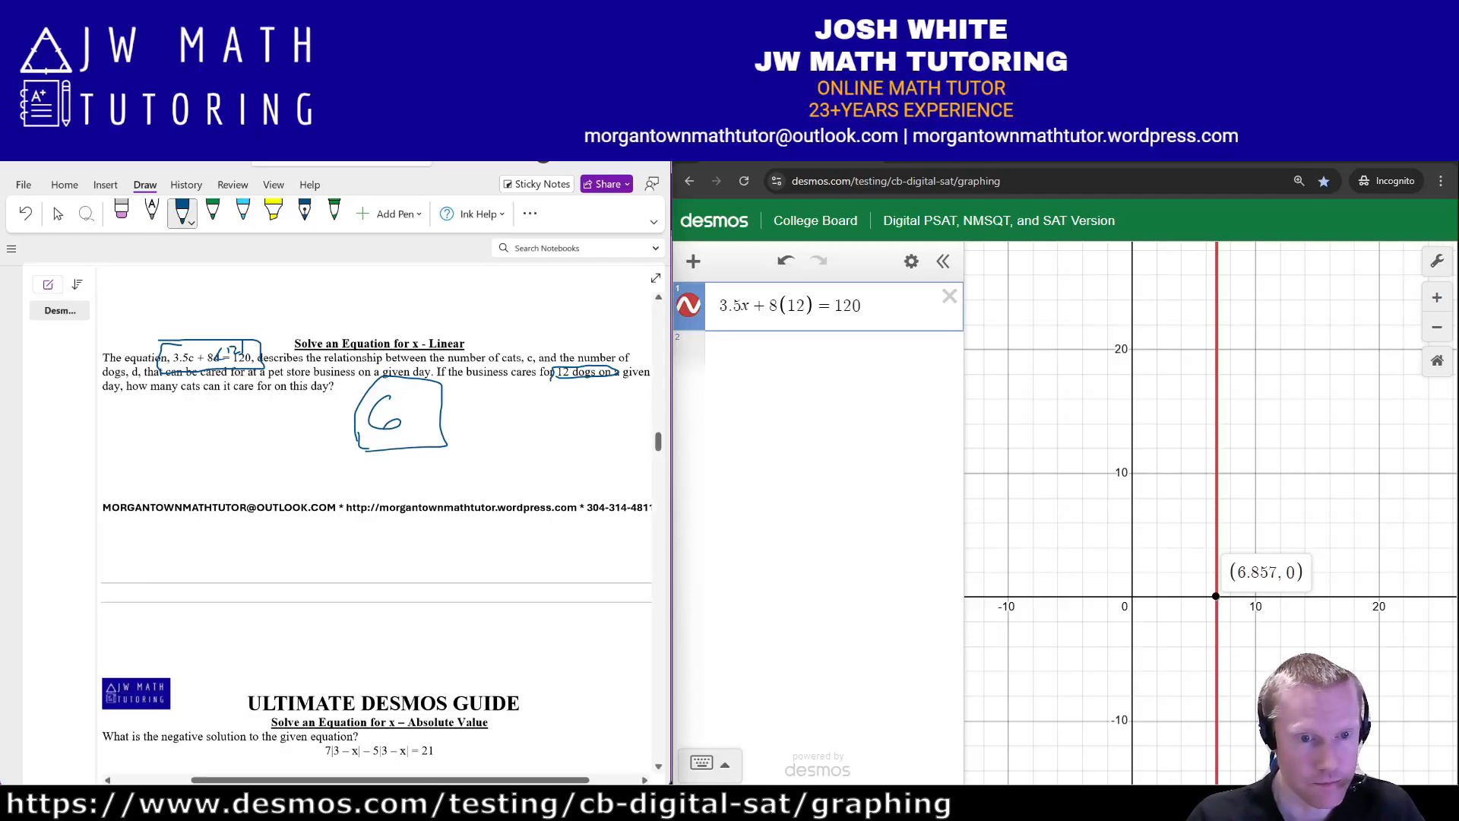
- Bring up the notebook's Absolute Value question and delete the pet store equation to start a blank expression
{"action": "scroll", "coordinate": [376, 513], "scroll_direction": "down", "scroll_amount": 5}
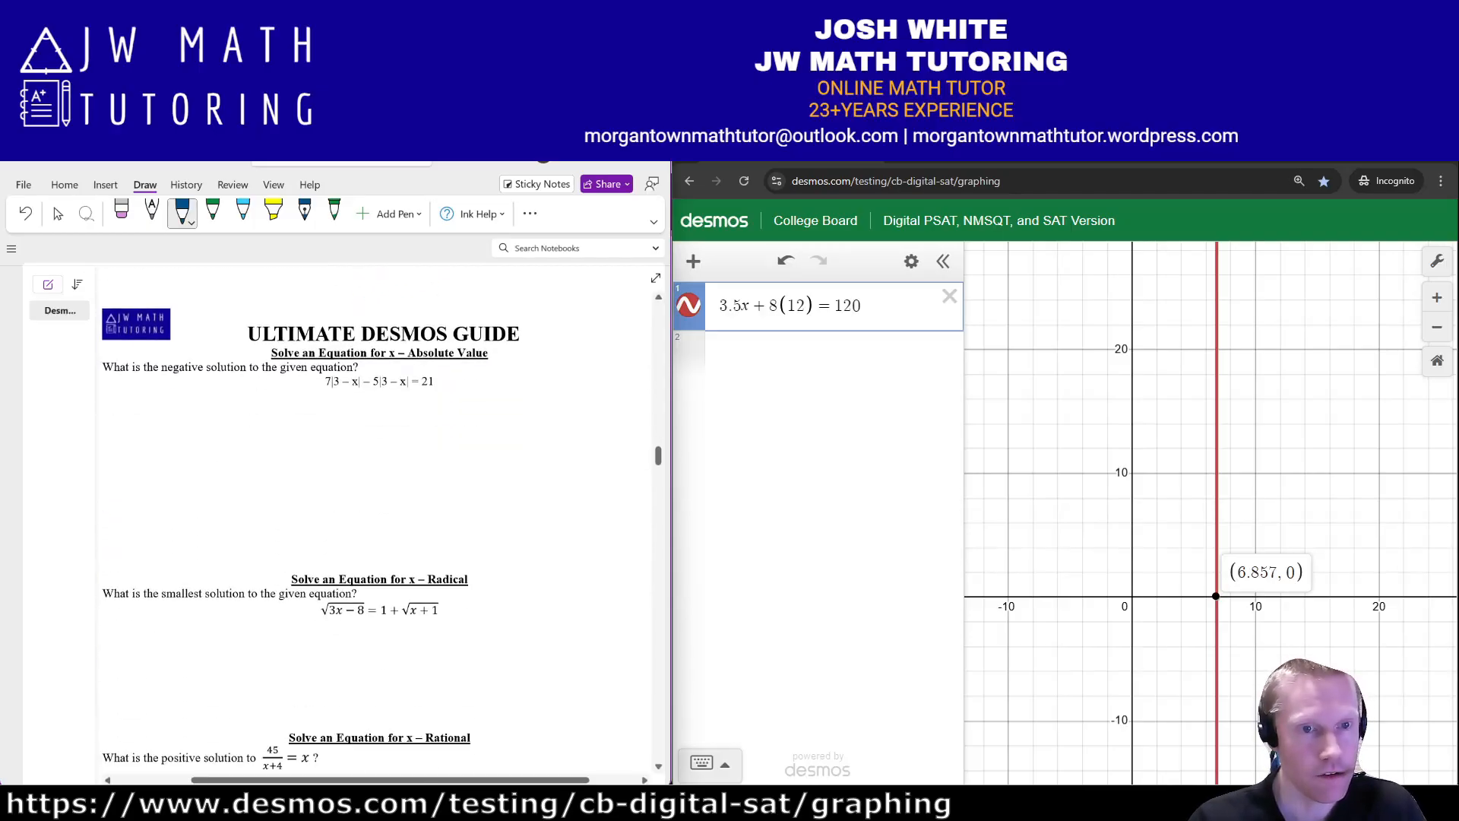
{"action": "left_click", "coordinate": [949, 296]}
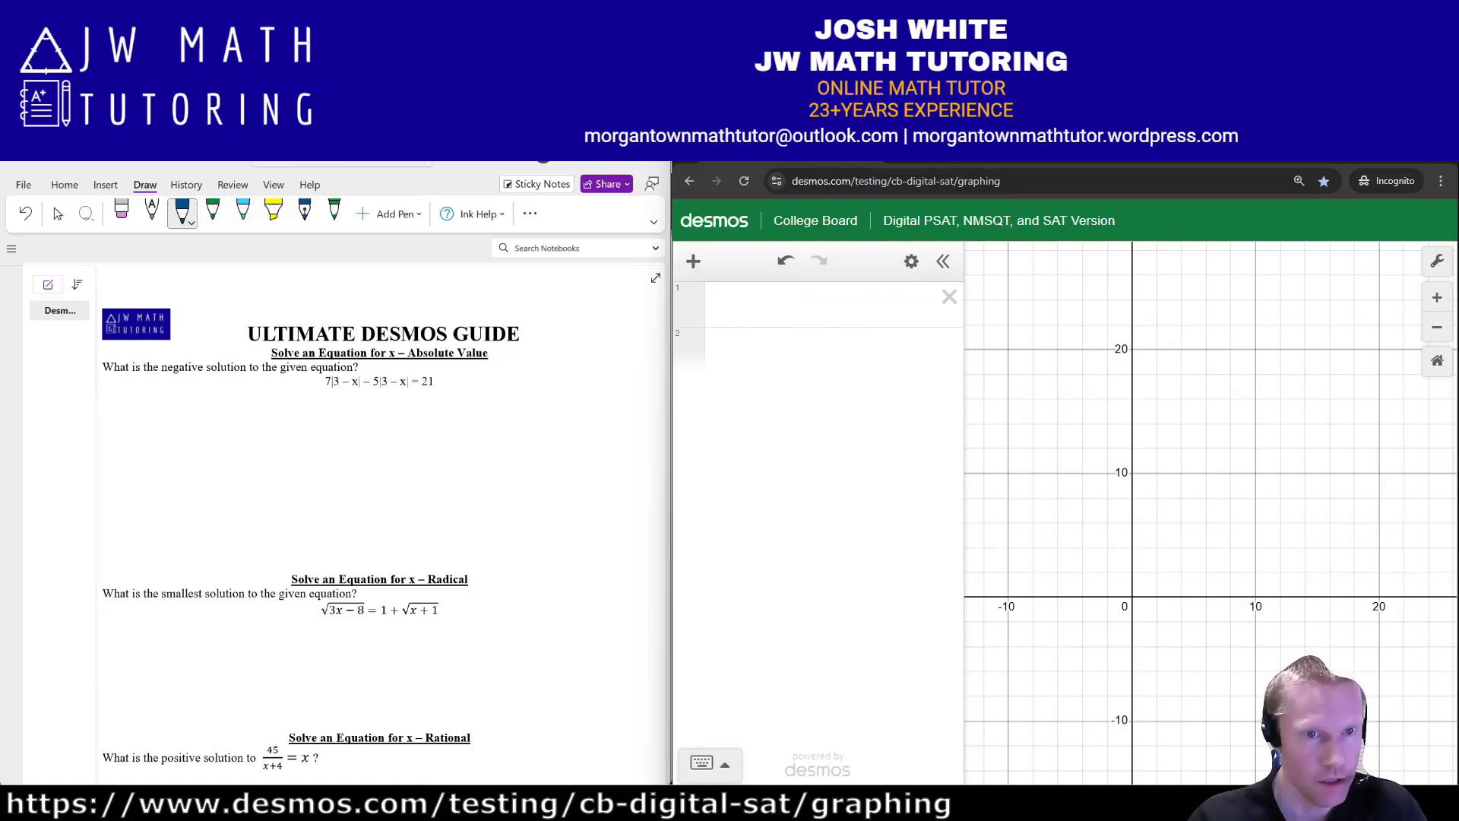
{"action": "left_click", "coordinate": [817, 305]}
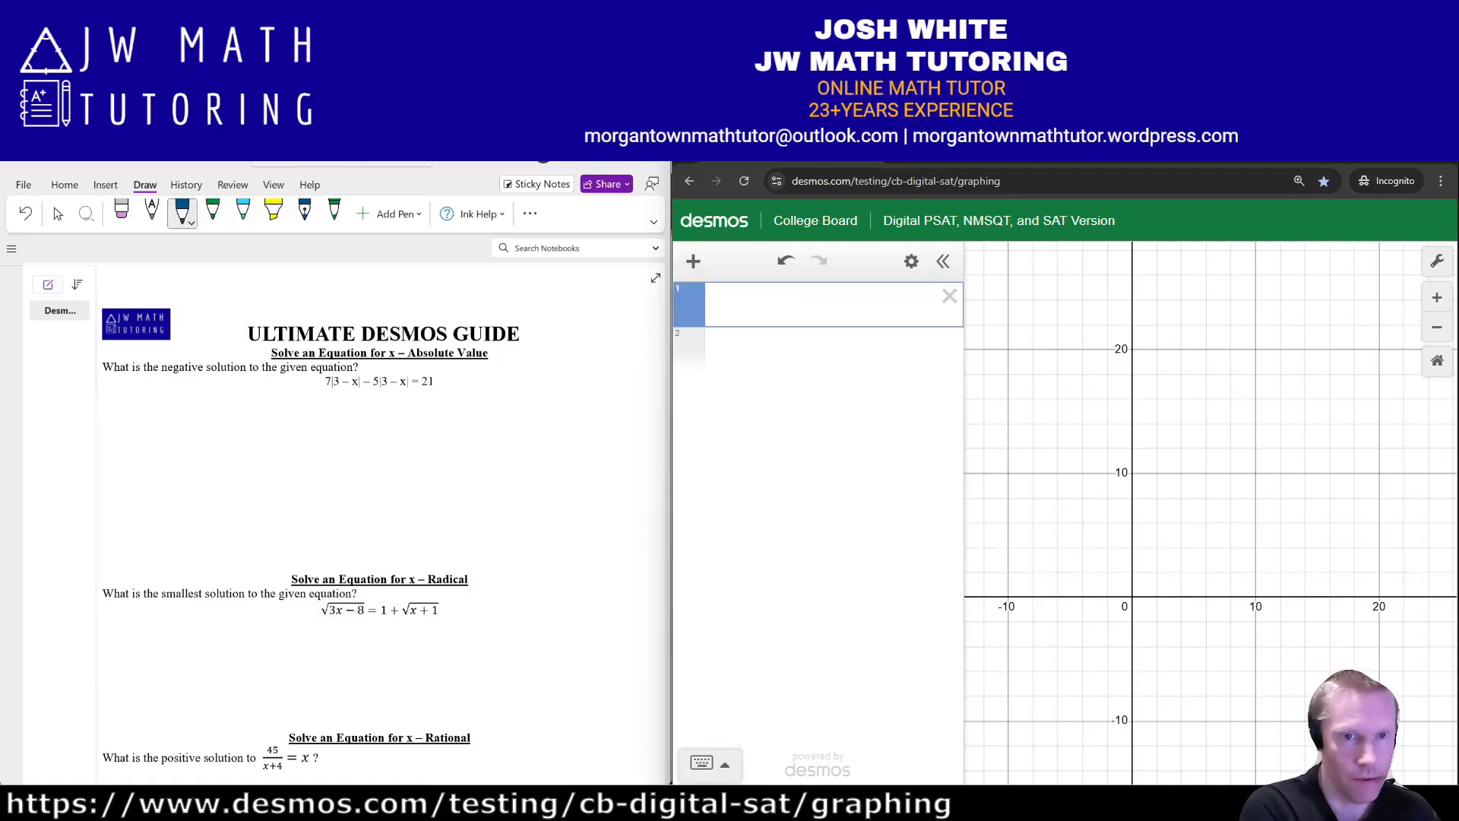
- Enter y = 7|3 - x| - 5|3 - x| as the first expression for the left side of the absolute value equation
{"action": "type", "text": "y="}
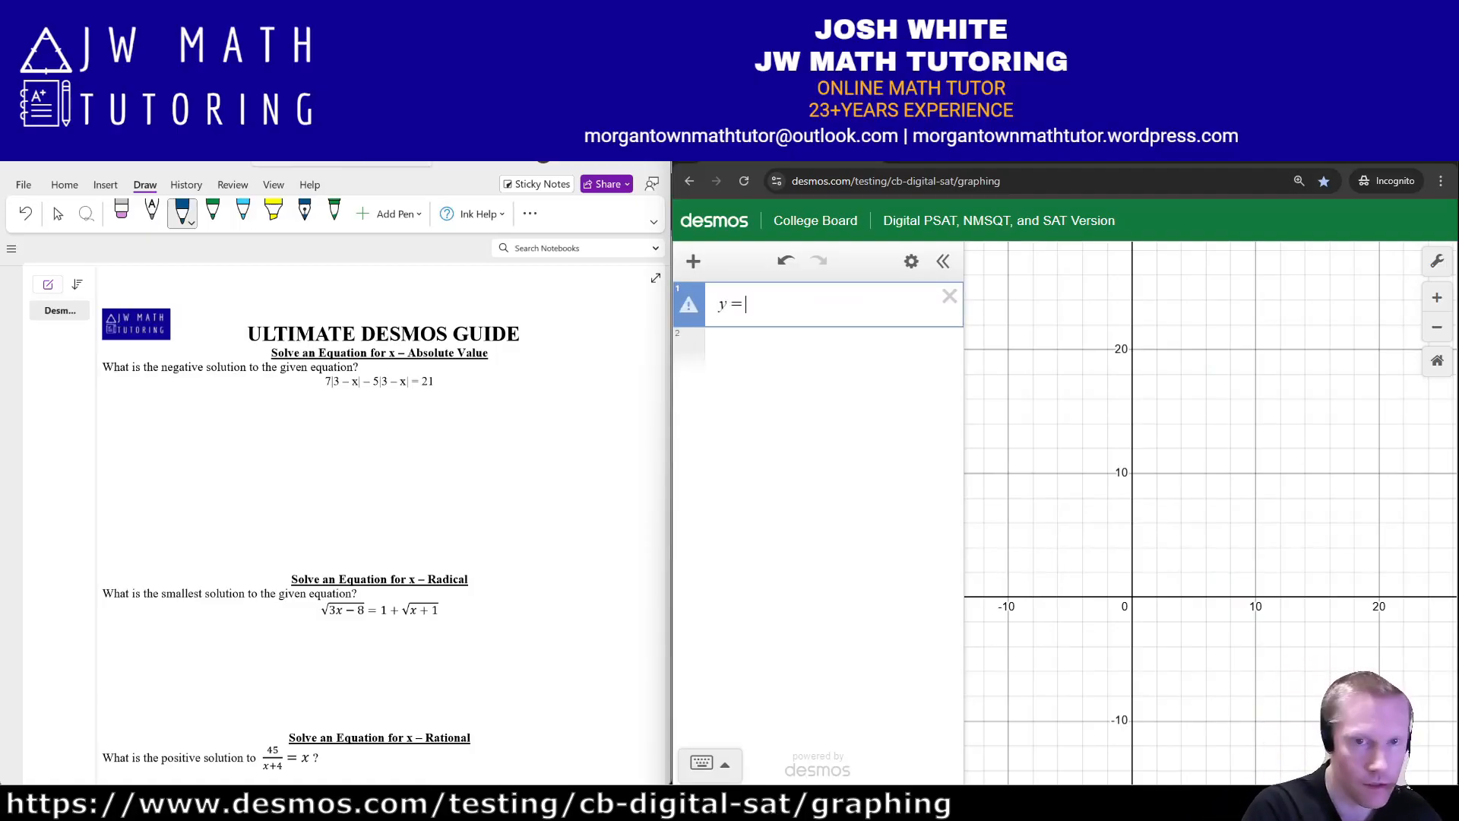
{"action": "type", "text": "7|"}
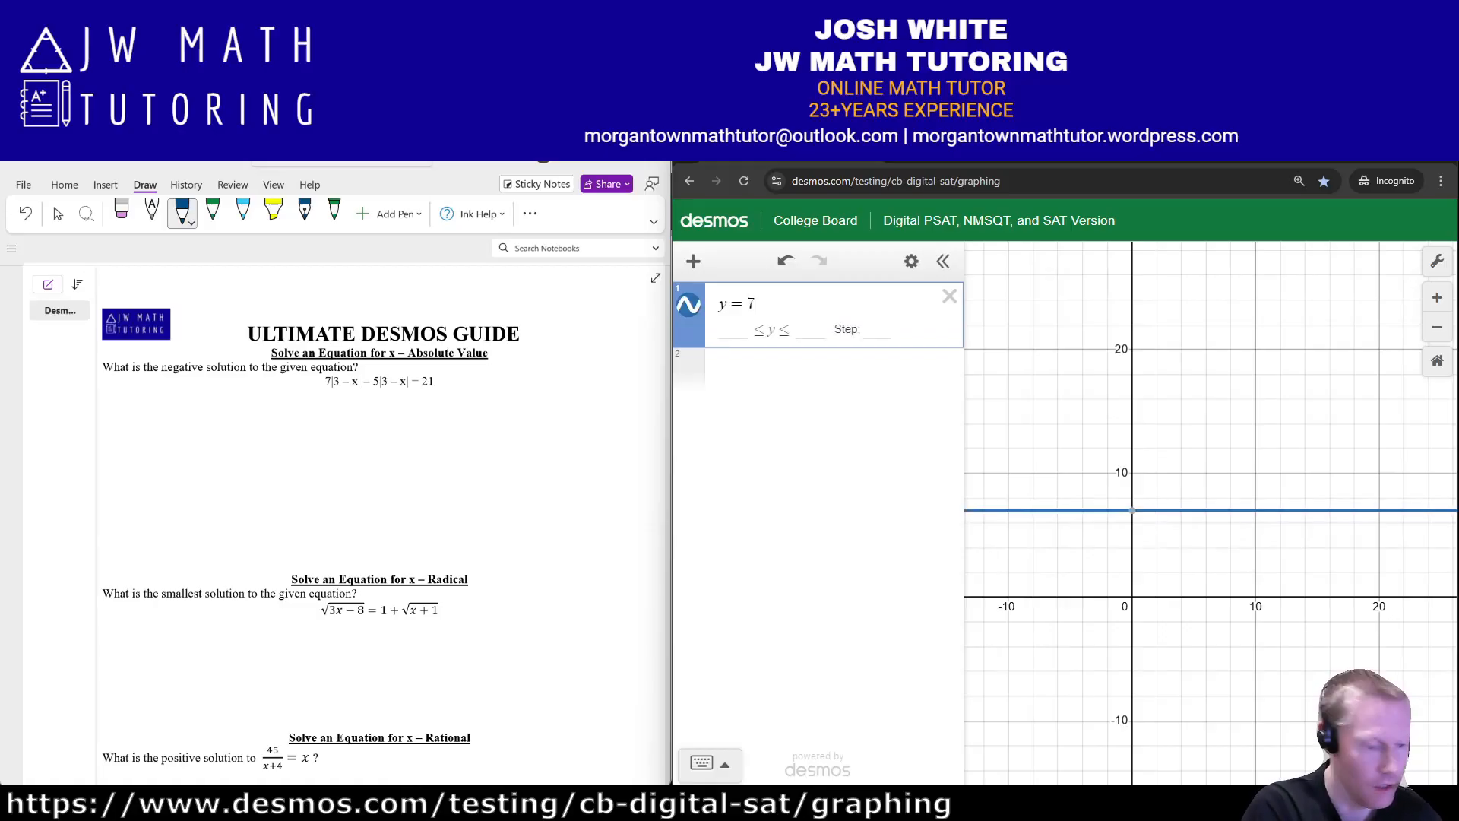
{"action": "type", "text": "3-x|"}
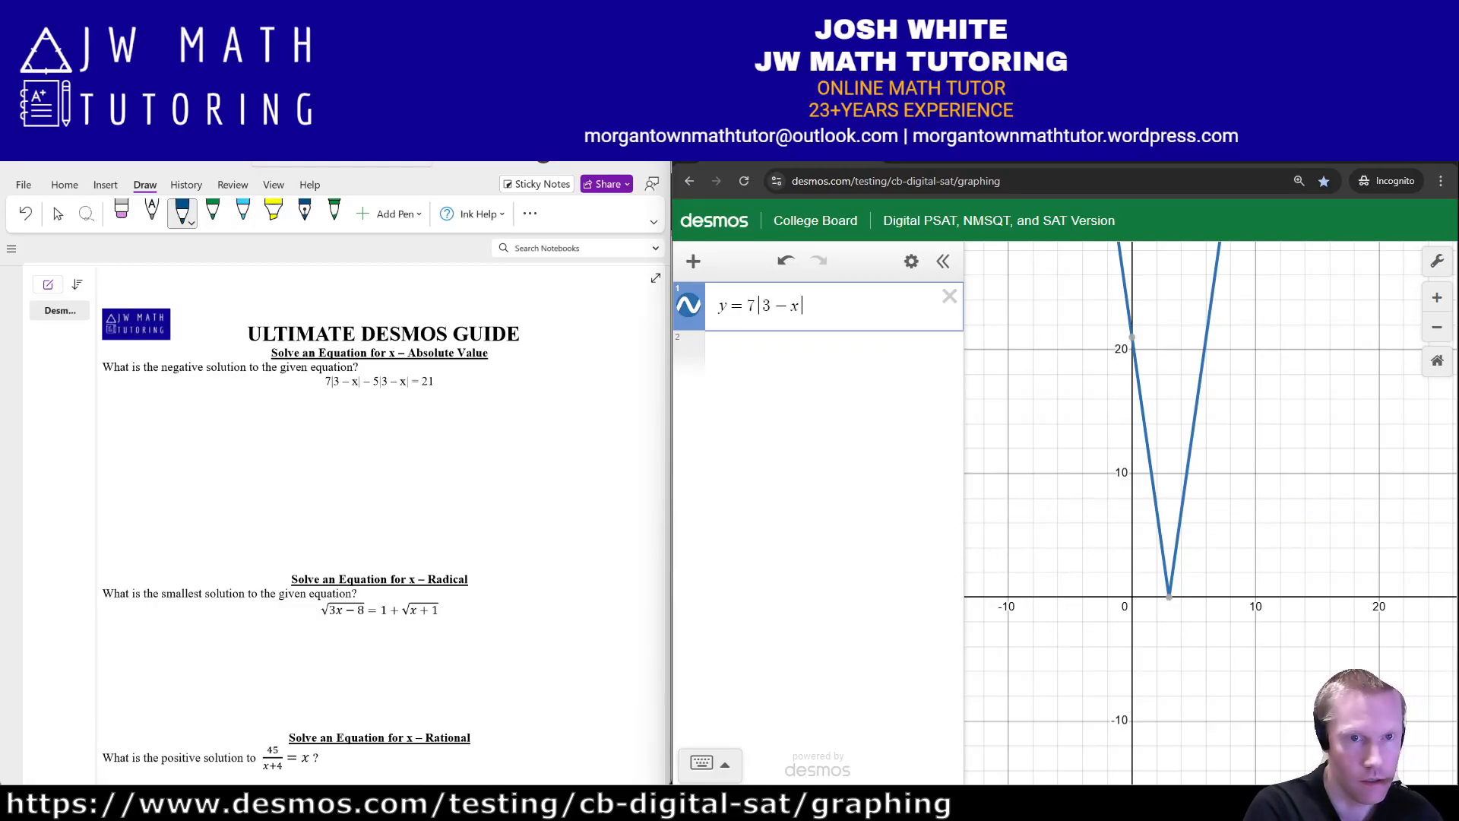
{"action": "key", "text": "Right"}
{"action": "type", "text": "-5"}
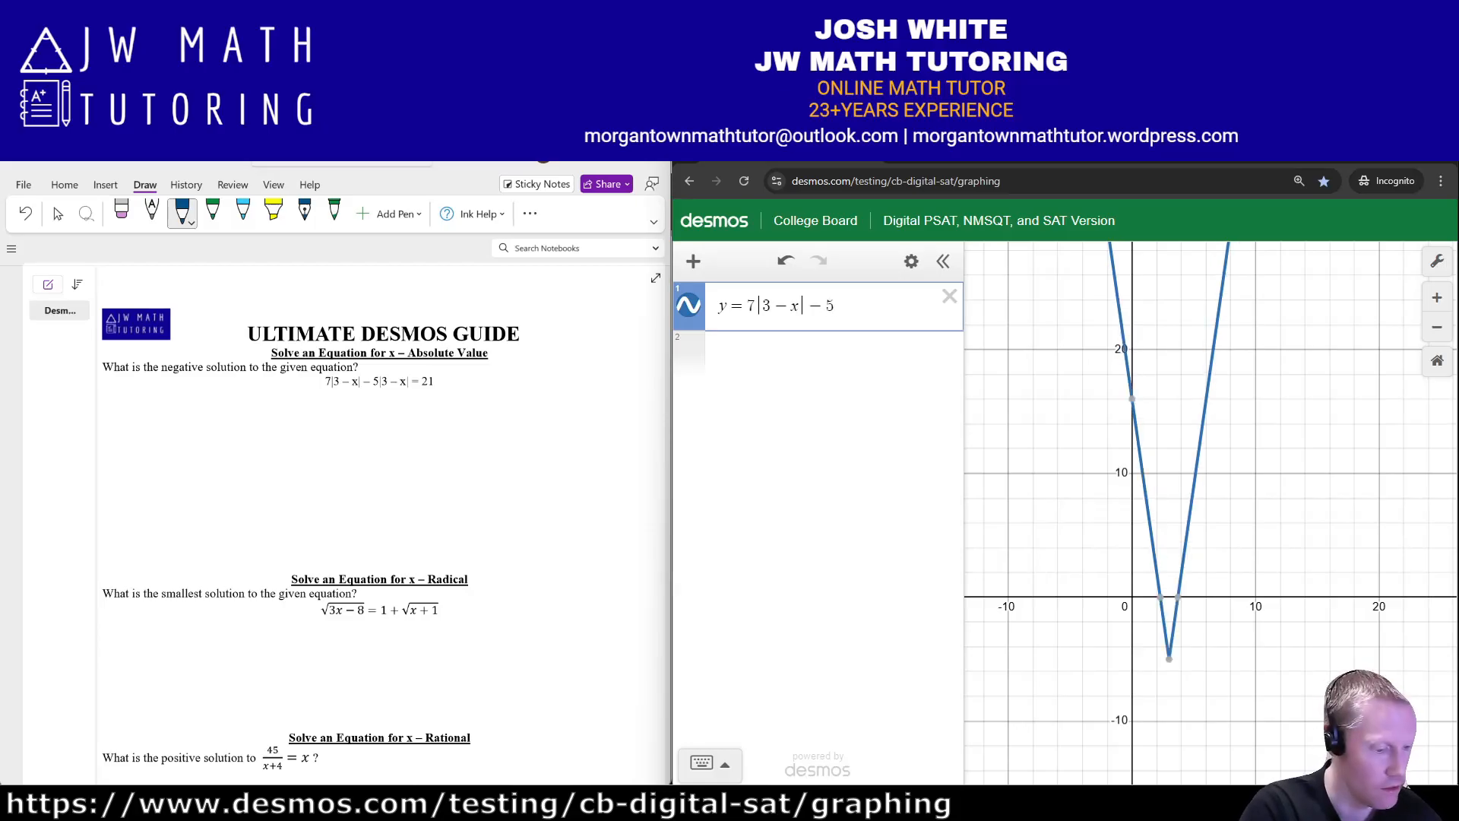
{"action": "type", "text": "|3-x"}
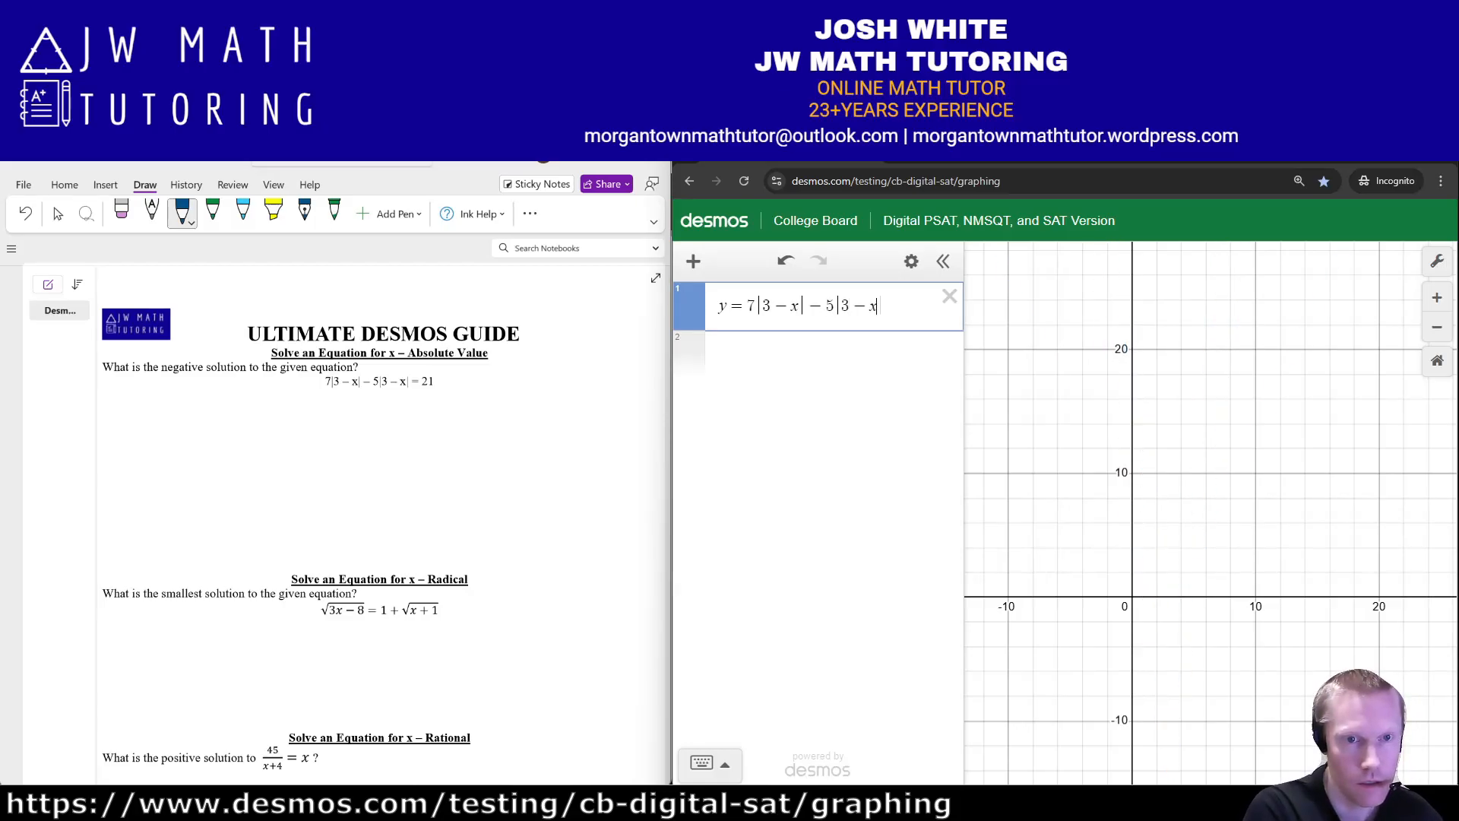
{"action": "type", "text": "|"}
{"action": "key", "text": "BackSpace"}
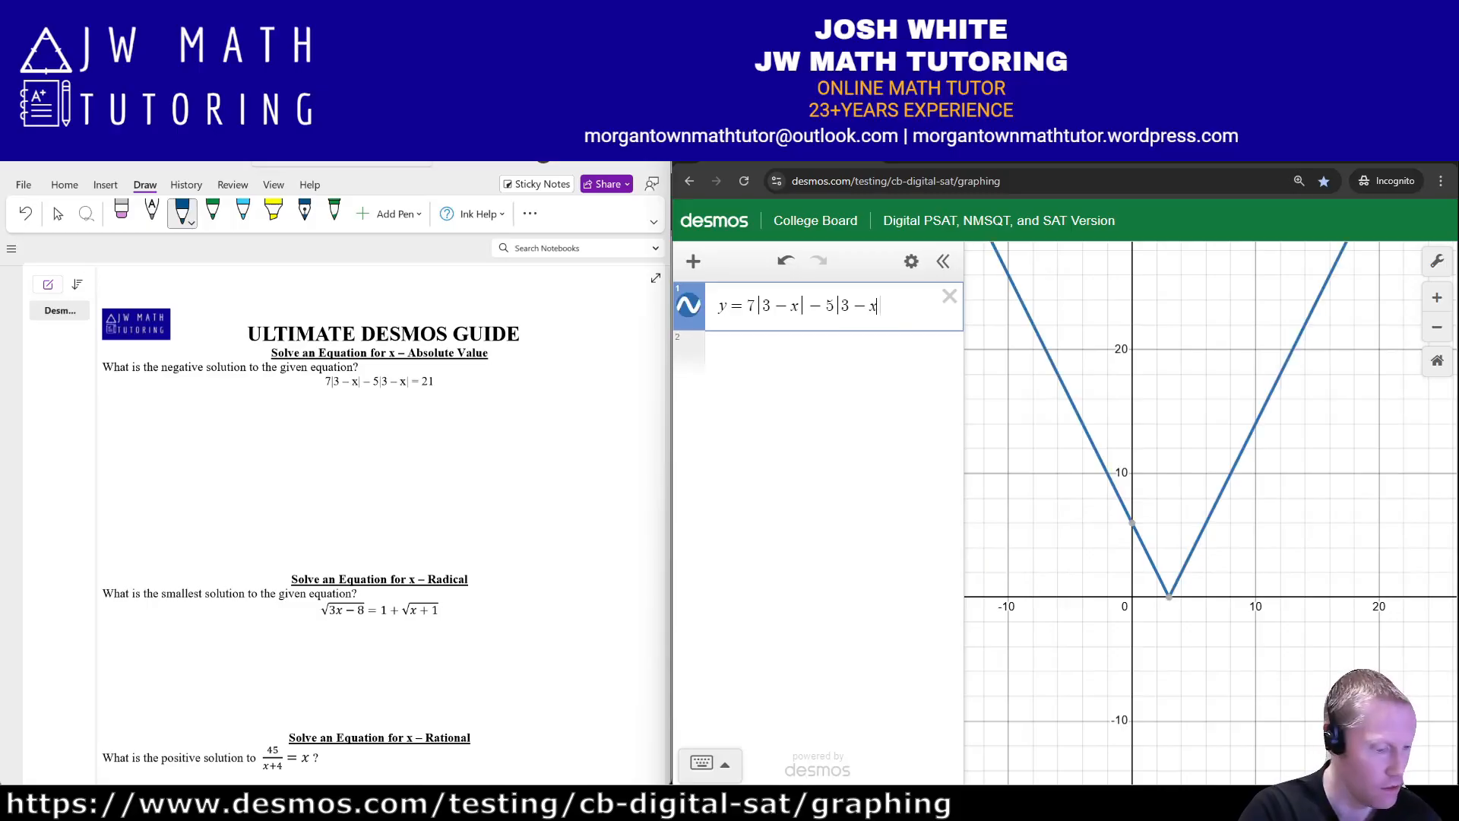
{"action": "key", "text": "Right"}
{"action": "key", "text": "Return"}
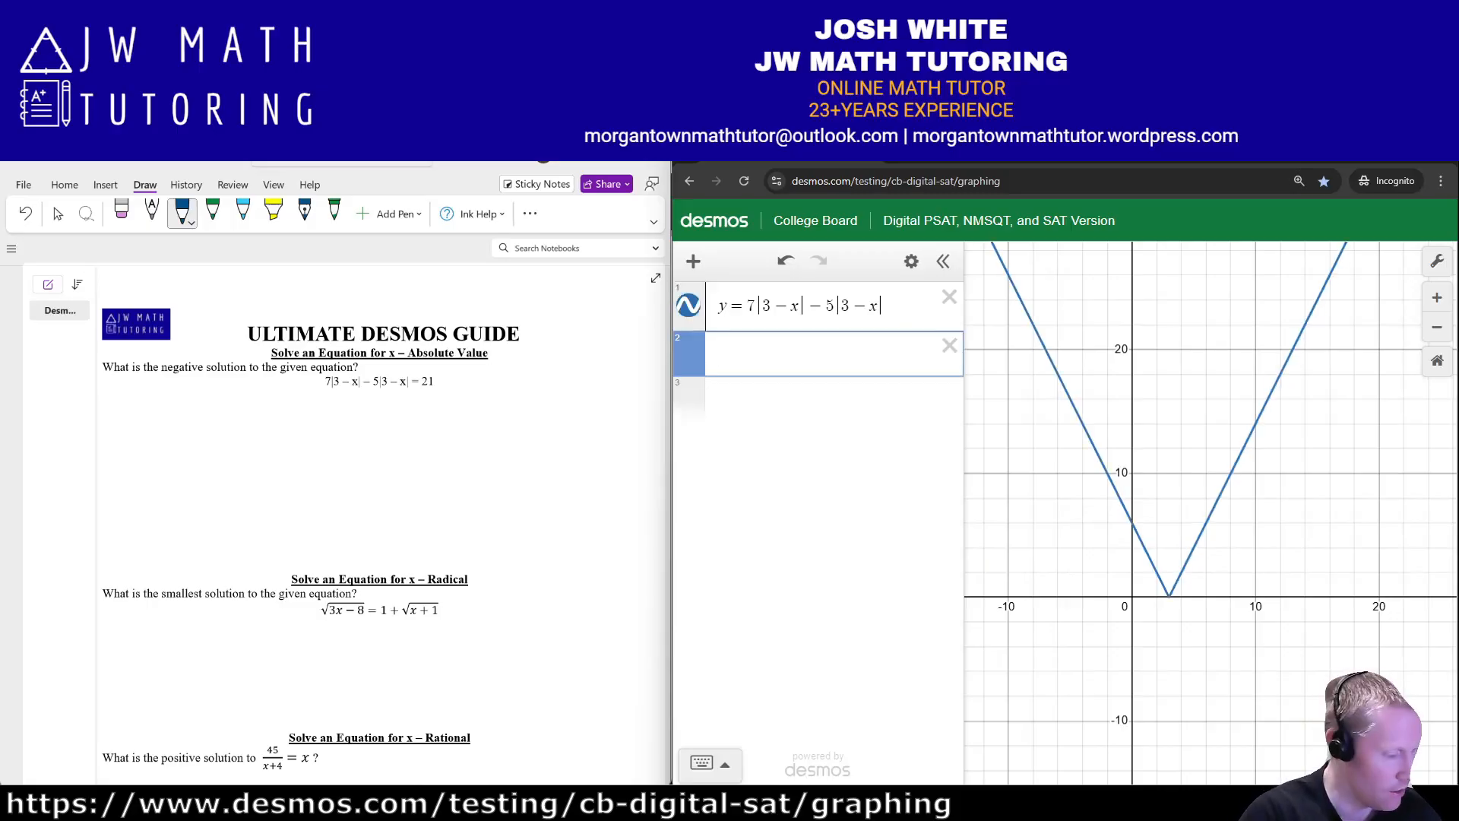
- Enter y = 21 as the second expression and label both of its intersections with the absolute value graph
{"action": "type", "text": "y=21"}
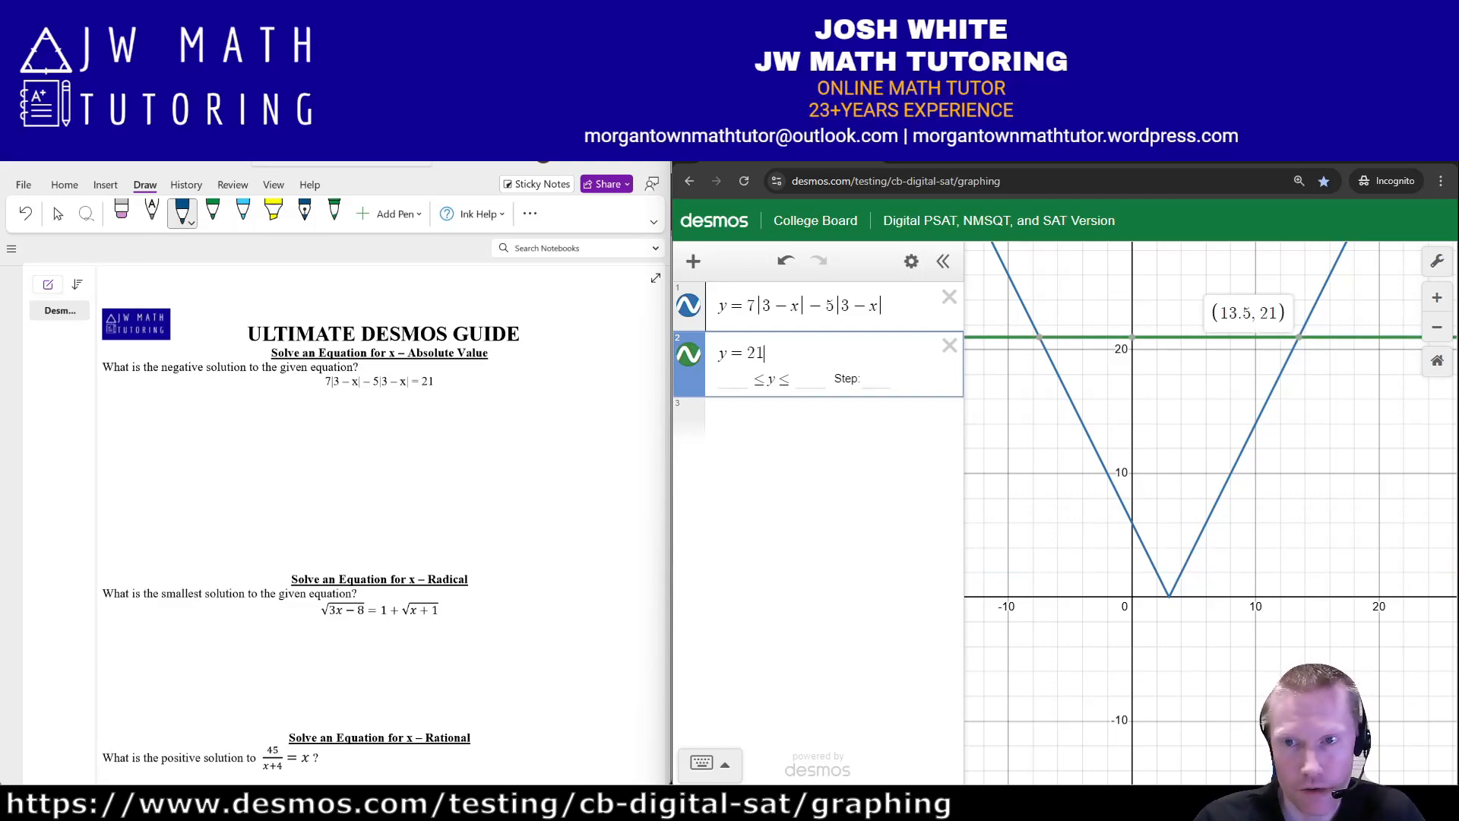
{"action": "left_click", "coordinate": [1298, 337]}
{"action": "left_click", "coordinate": [1040, 337]}
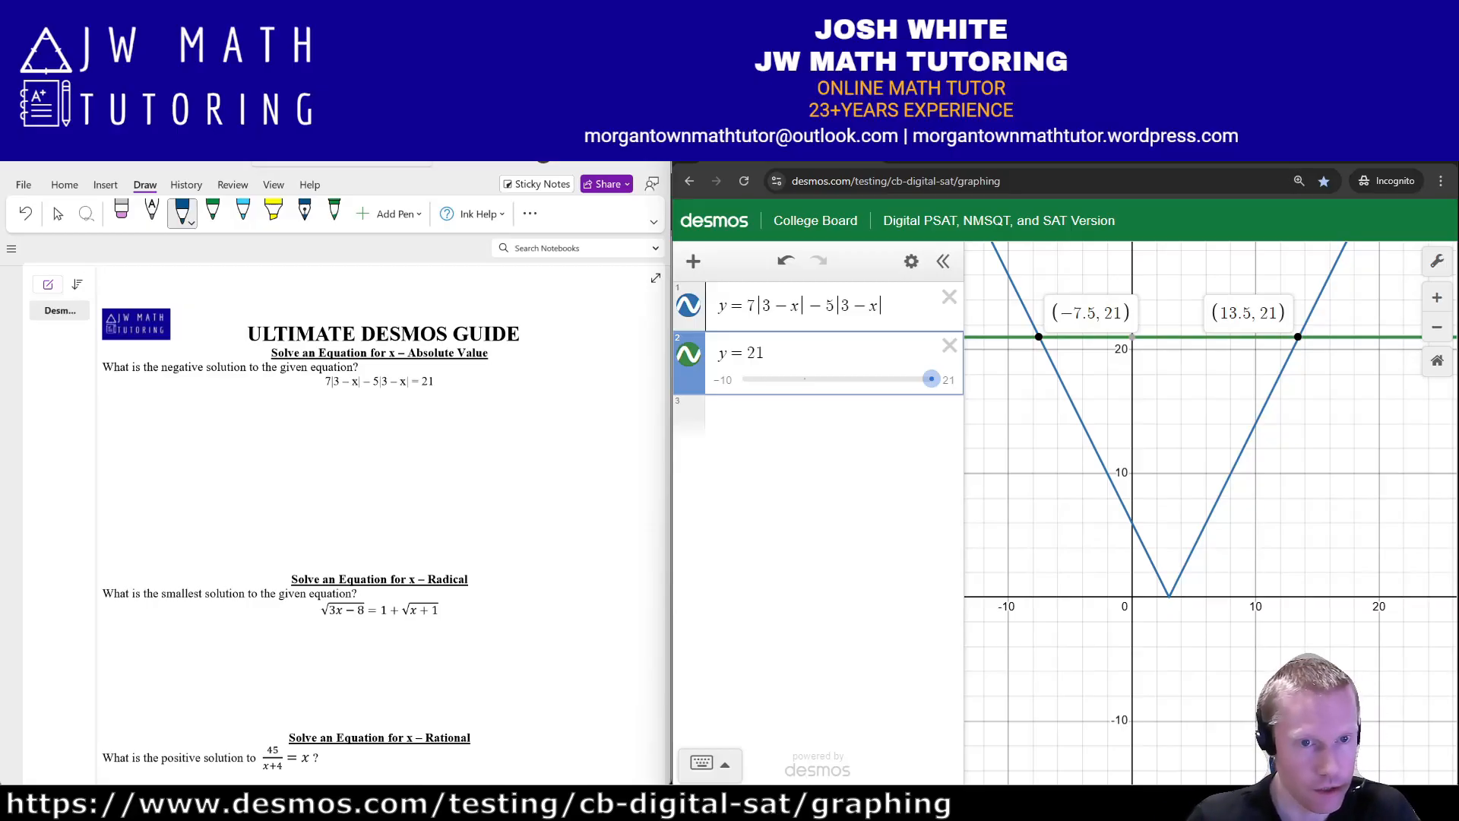
- Write the boxed answer -7.5 under the Absolute Value question and bring up the Radical question
{"action": "left_click_drag", "start_coordinate": [315, 441], "coordinate": [373, 447]}
{"action": "left_click_drag", "start_coordinate": [359, 440], "coordinate": [390, 445]}
{"action": "left_click_drag", "start_coordinate": [429, 420], "coordinate": [403, 443]}
{"action": "mouse_move", "coordinate": [297, 418]}
{"action": "left_mouse_down"}
{"action": "mouse_move", "coordinate": [296, 463]}
{"action": "mouse_move", "coordinate": [496, 408]}
{"action": "mouse_move", "coordinate": [304, 400]}
{"action": "mouse_move", "coordinate": [296, 419]}
{"action": "left_mouse_up"}
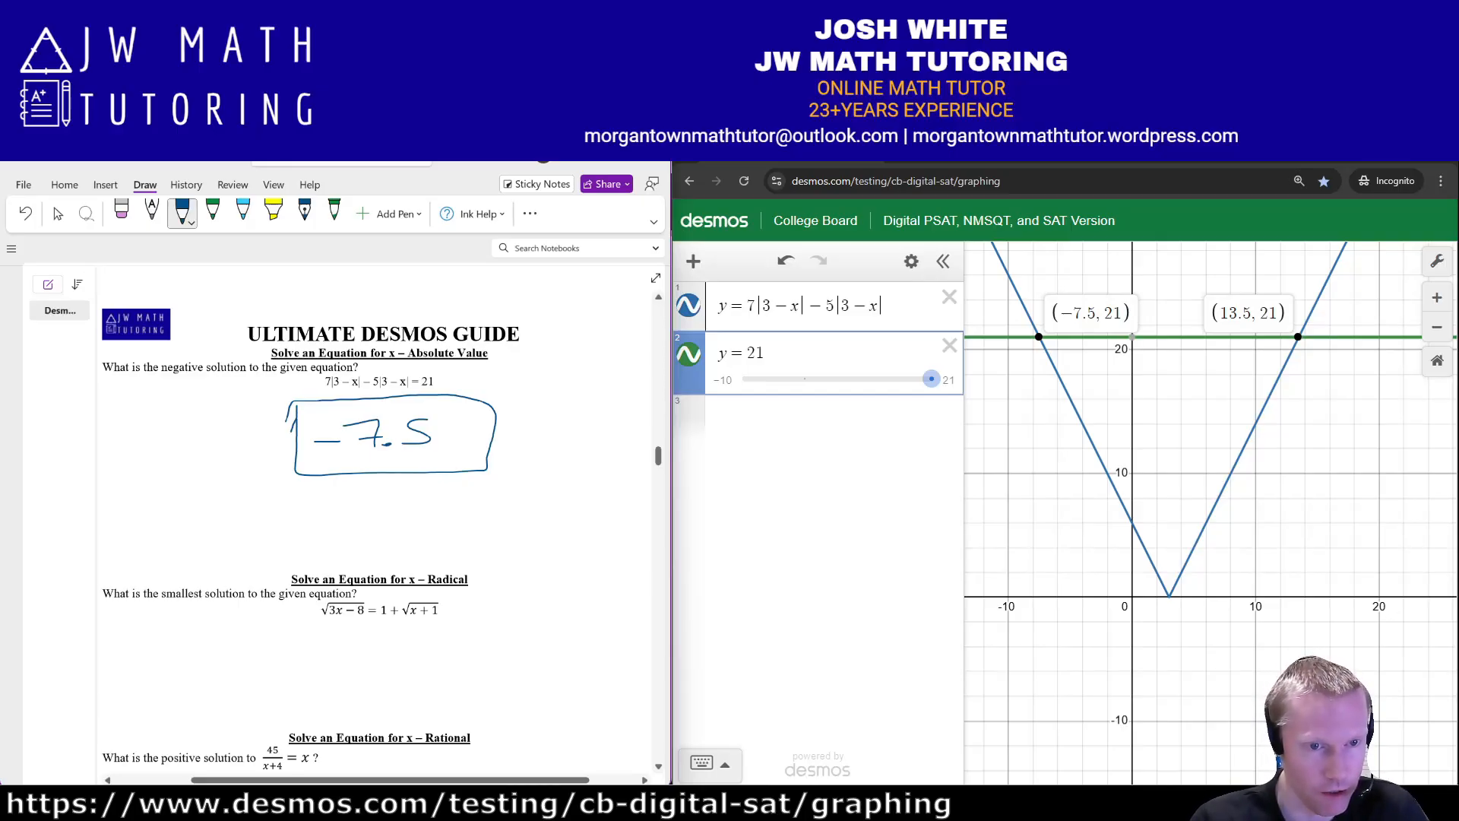
{"action": "scroll", "coordinate": [380, 517], "scroll_direction": "down", "scroll_amount": 4}
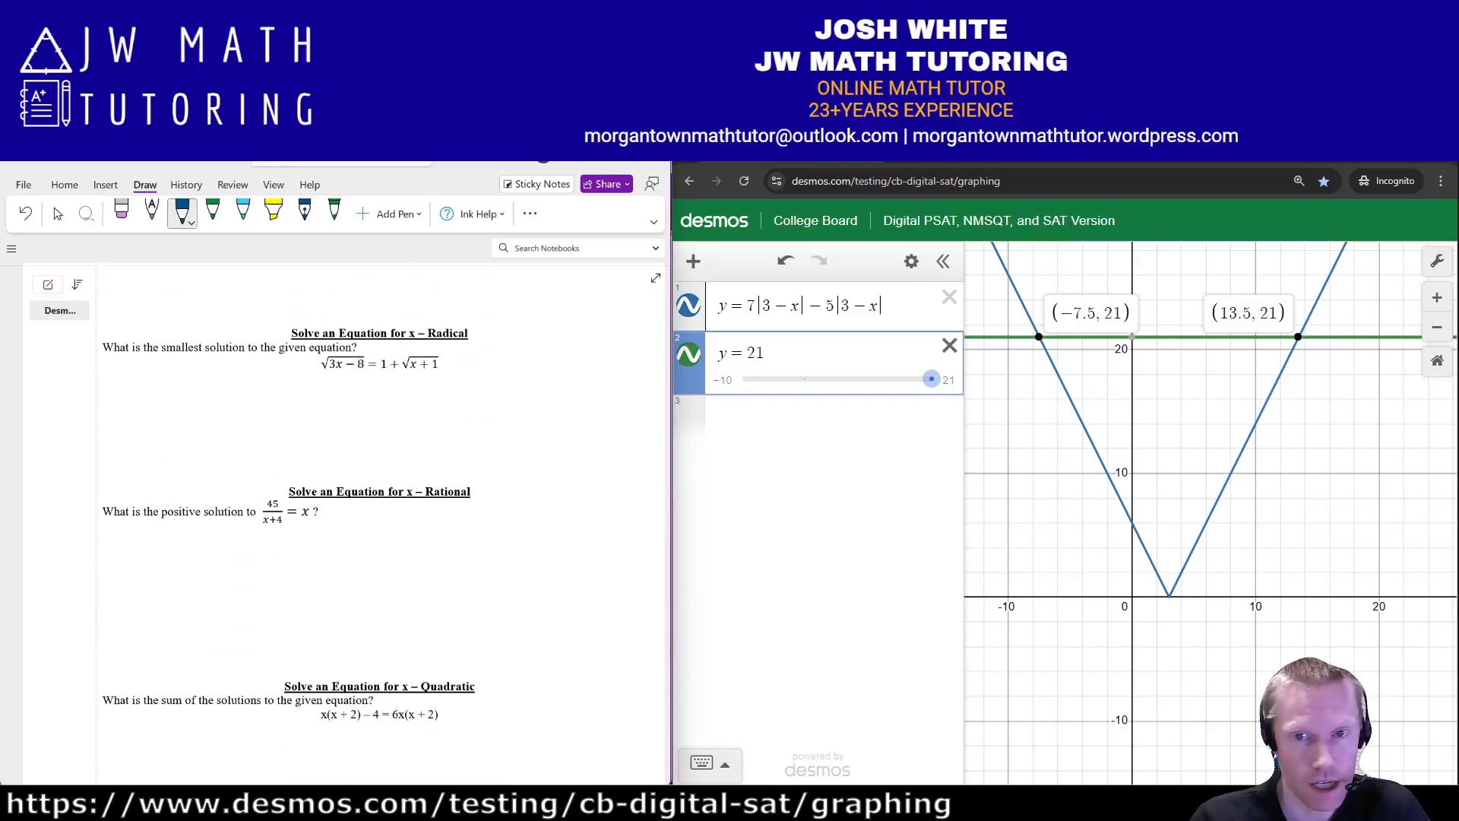
- Delete both absolute value expressions and enter y = √(3x - 8) as the first expression for the Radical question
{"action": "left_click", "coordinate": [950, 345]}
{"action": "left_click", "coordinate": [949, 296]}
{"action": "left_click", "coordinate": [817, 305]}
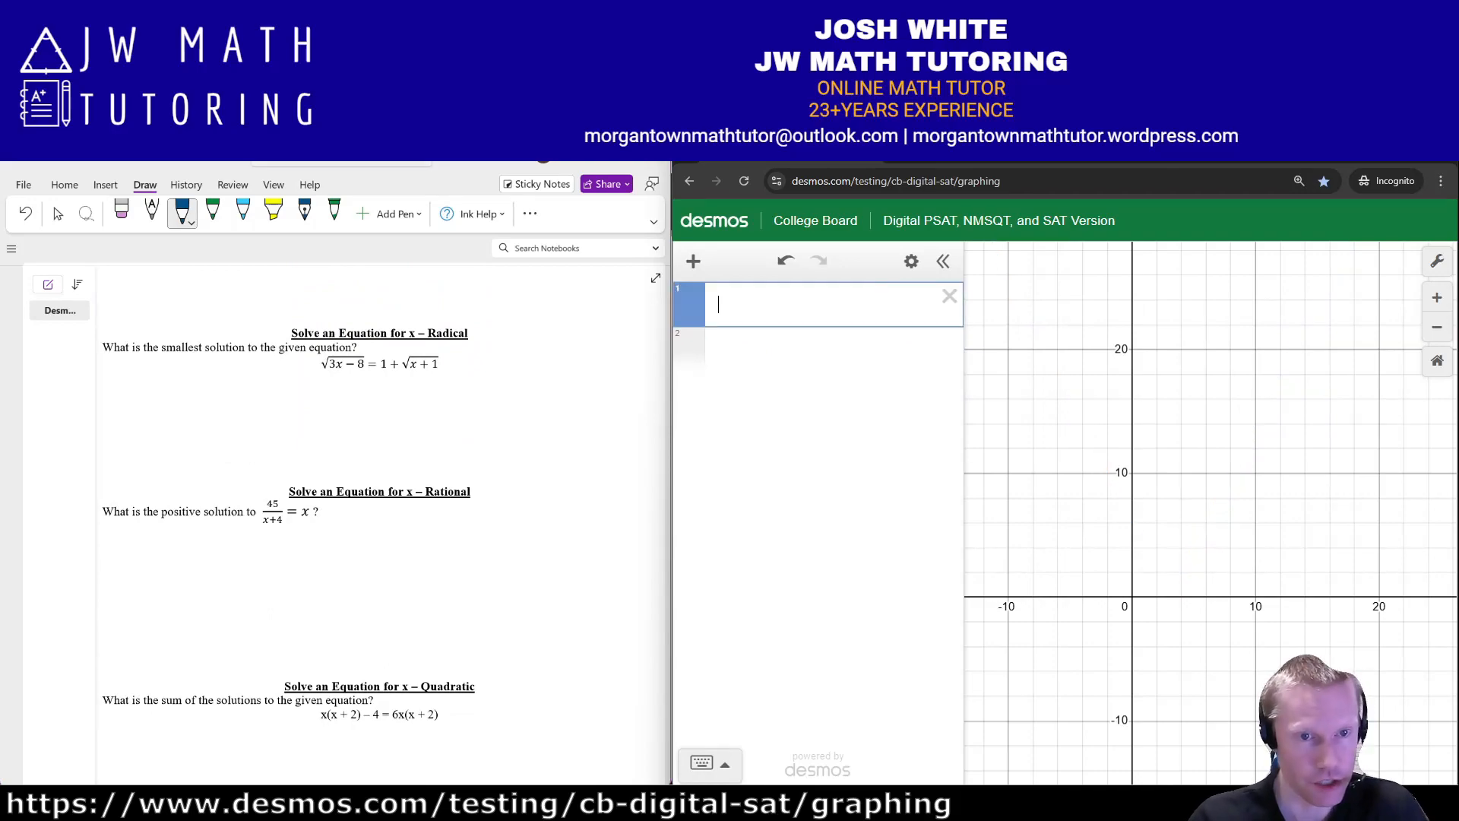
{"action": "type", "text": "y=x"}
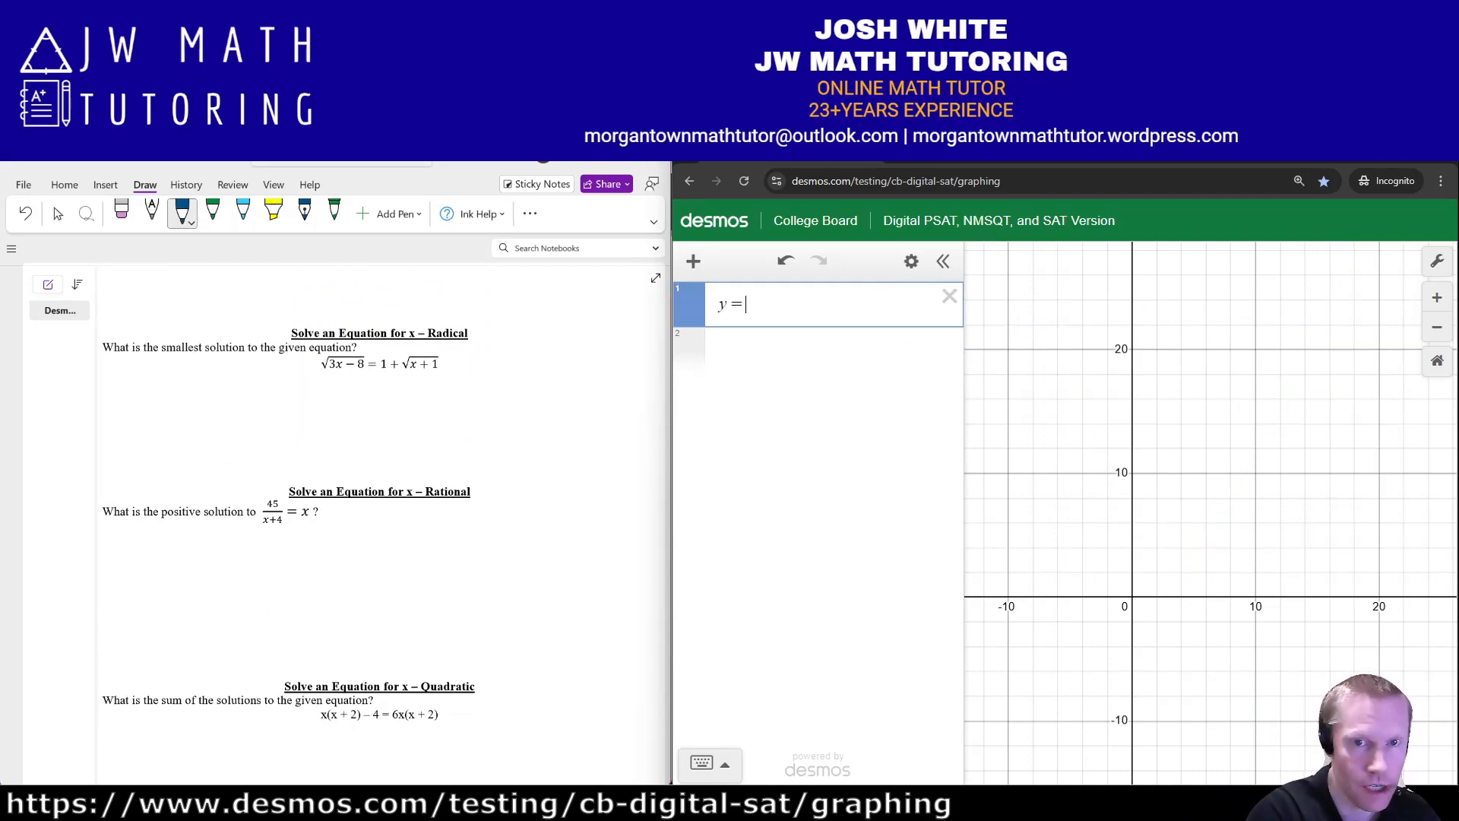
{"action": "type", "text": "qrt3x-"}
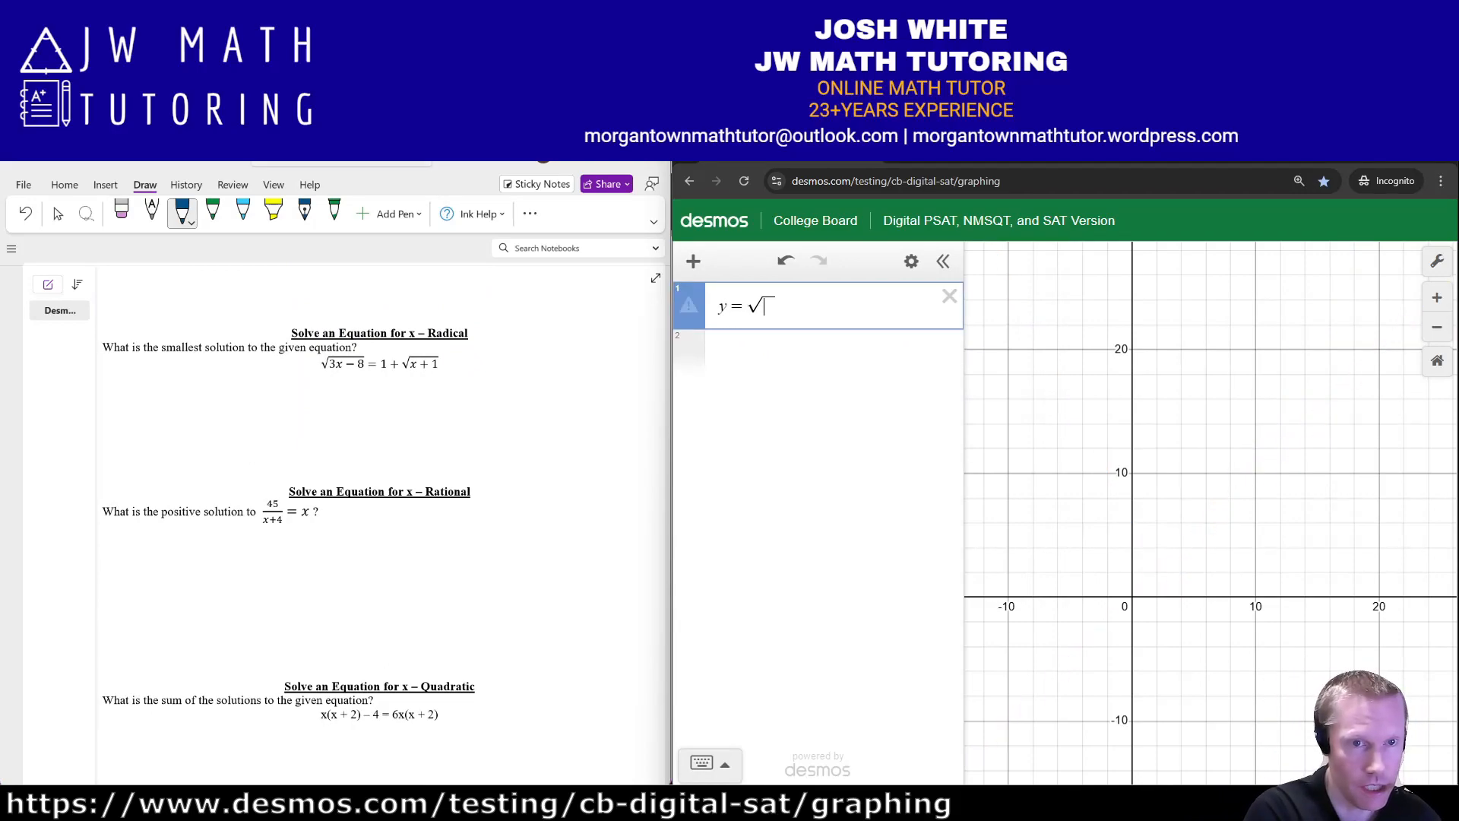
{"action": "type", "text": "8"}
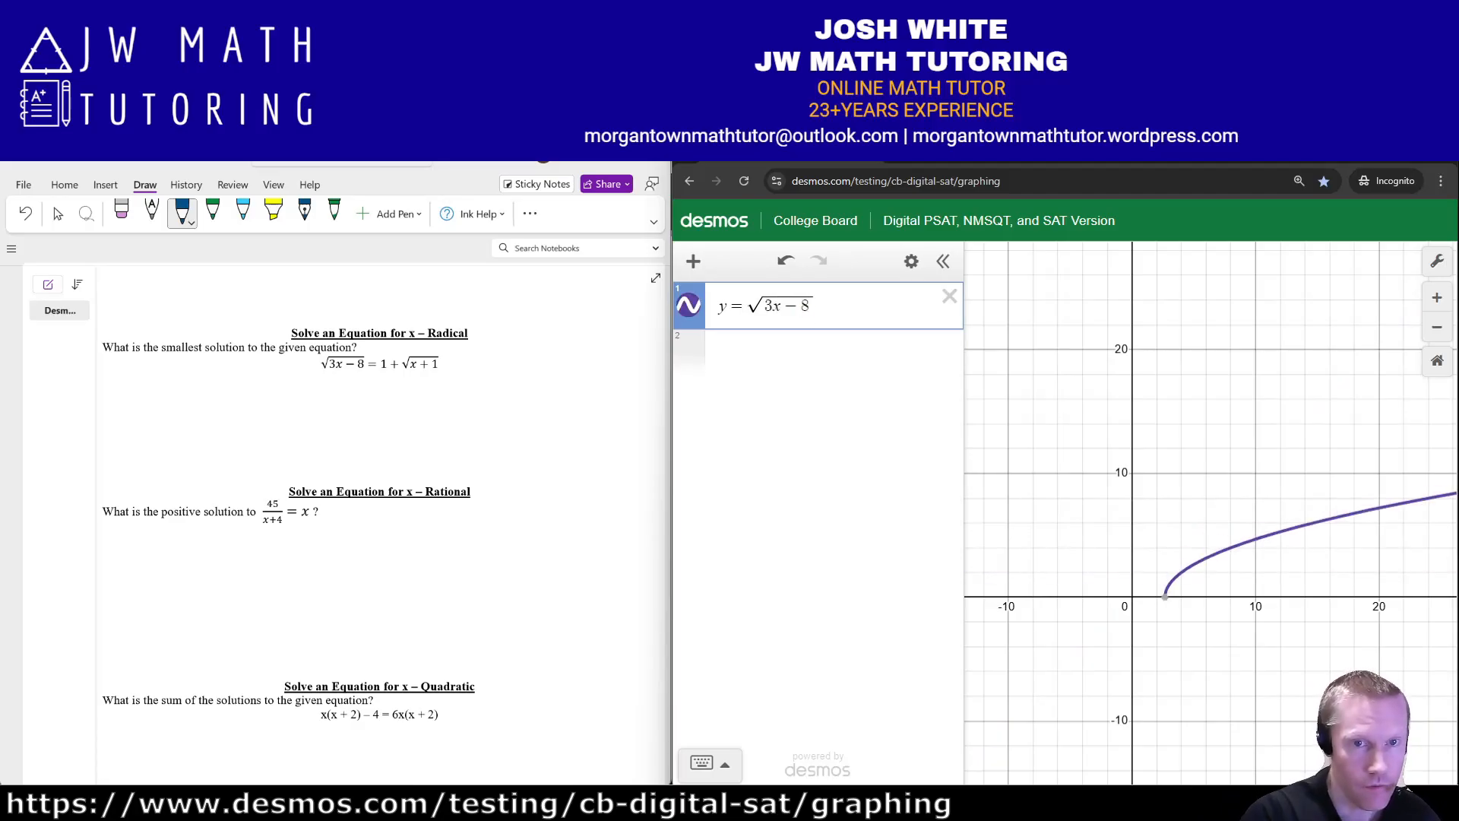
- Enter y = 1 + √(x + 1) as the second expression for the right side of the radical equation
{"action": "key", "text": "Return"}
{"action": "type", "text": "y="}
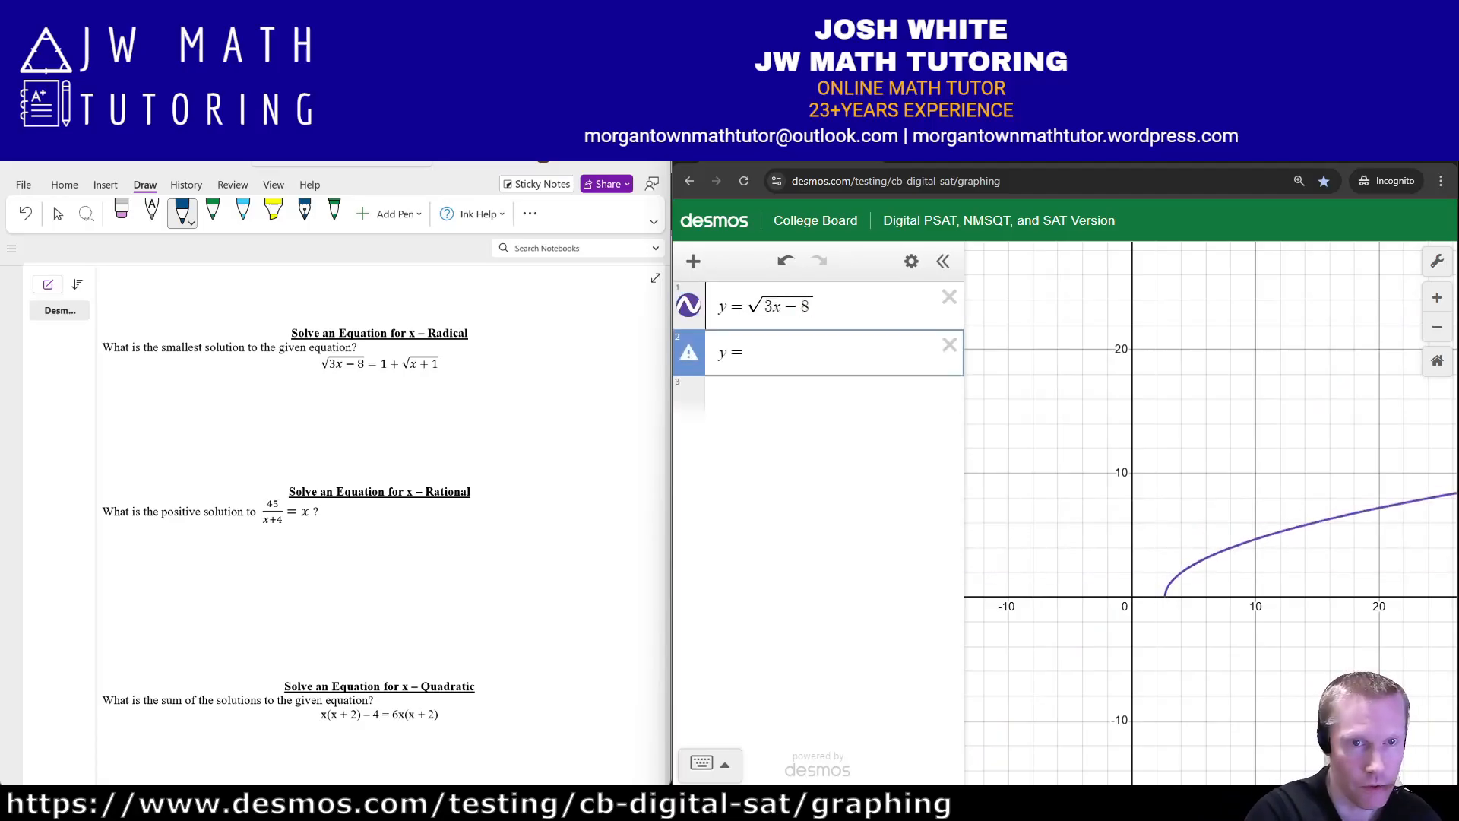
{"action": "type", "text": "1+"}
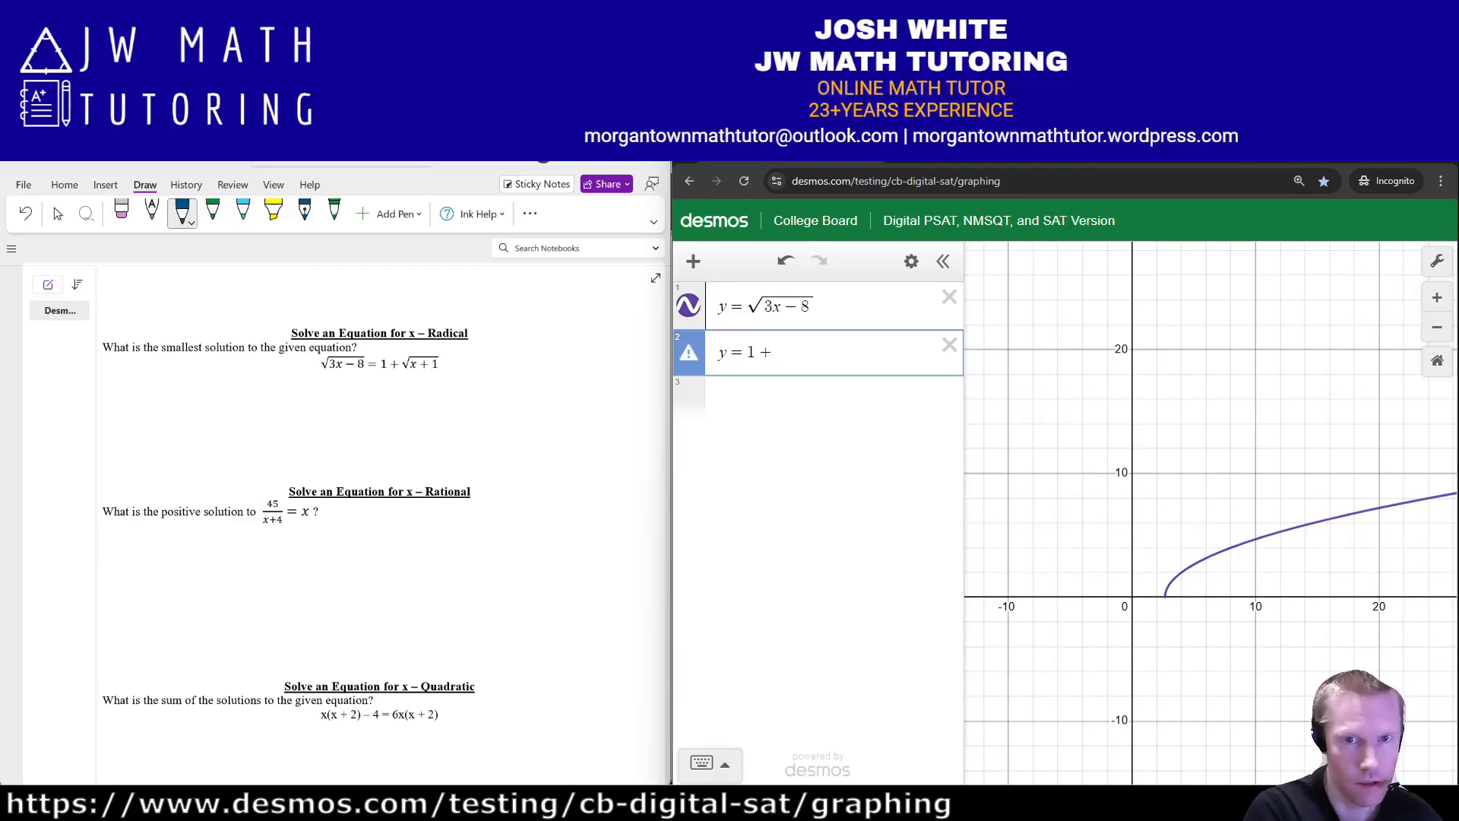
{"action": "type", "text": "sqrtx+1"}
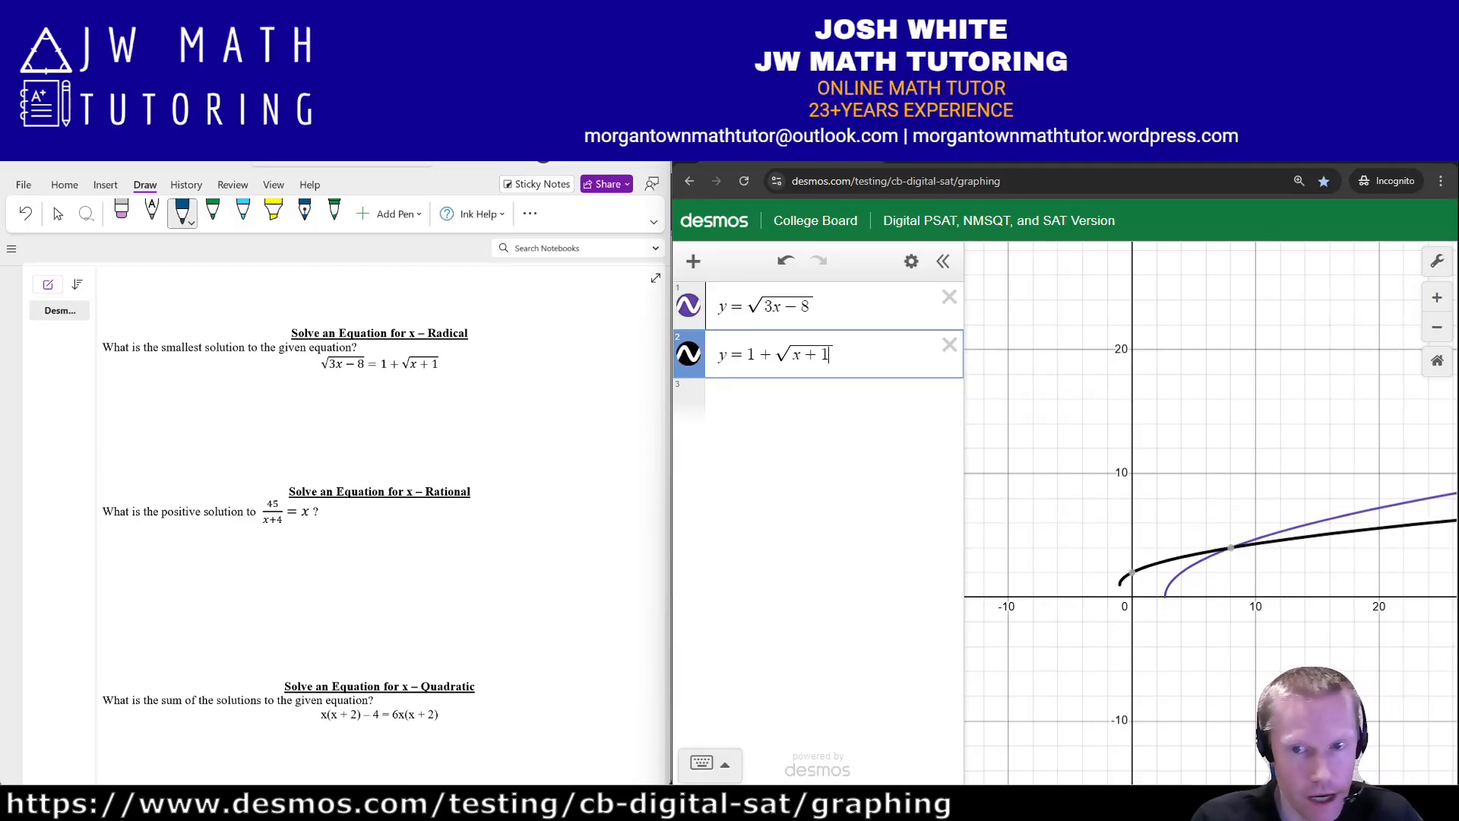
- Label the intersection of the two radical graphs and write the boxed answer 8 under the Radical question
{"action": "left_click_drag", "start_coordinate": [1323, 456], "coordinate": [1186, 436]}
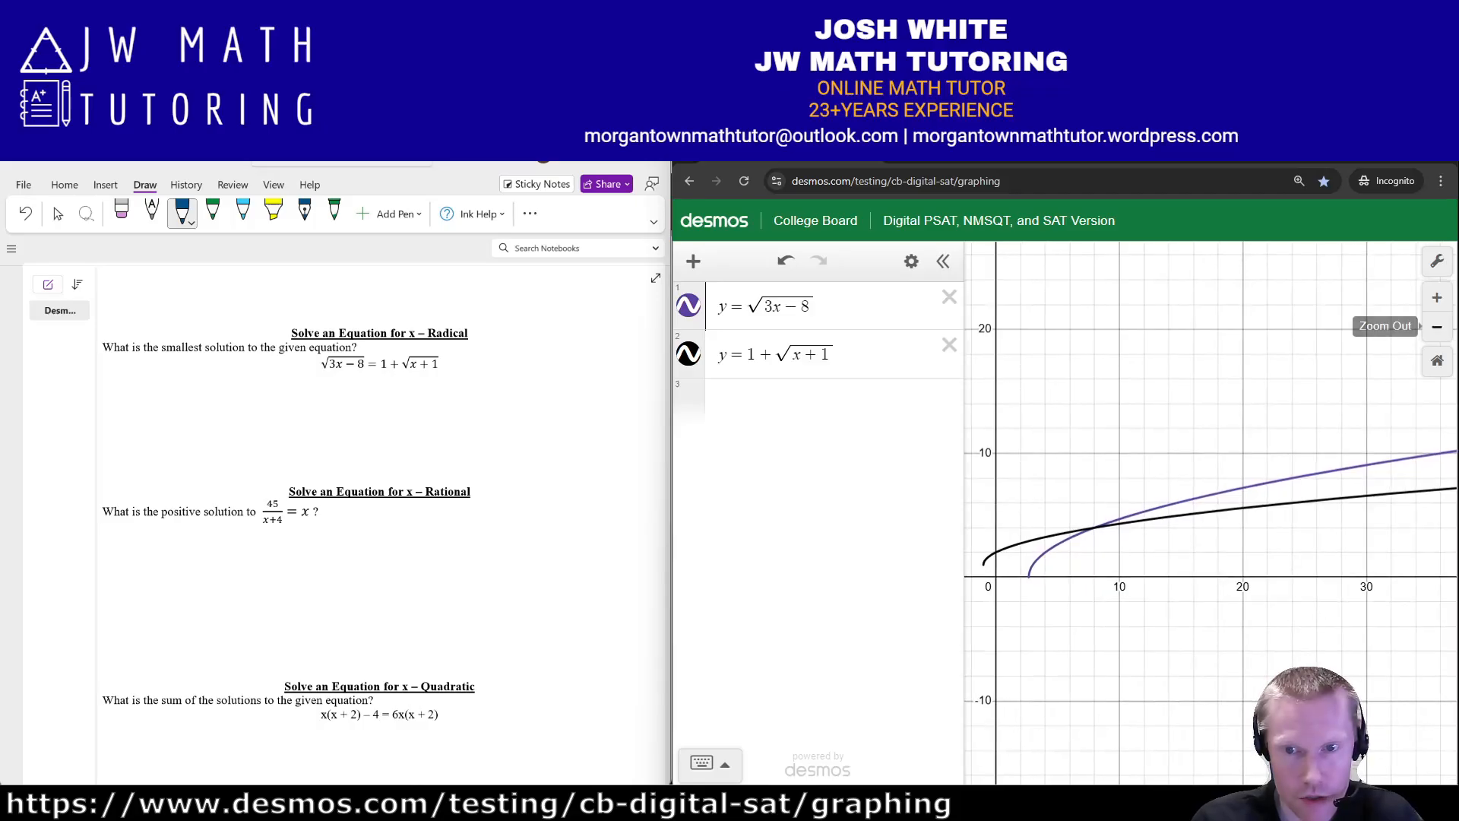
{"action": "left_click", "coordinate": [1437, 327]}
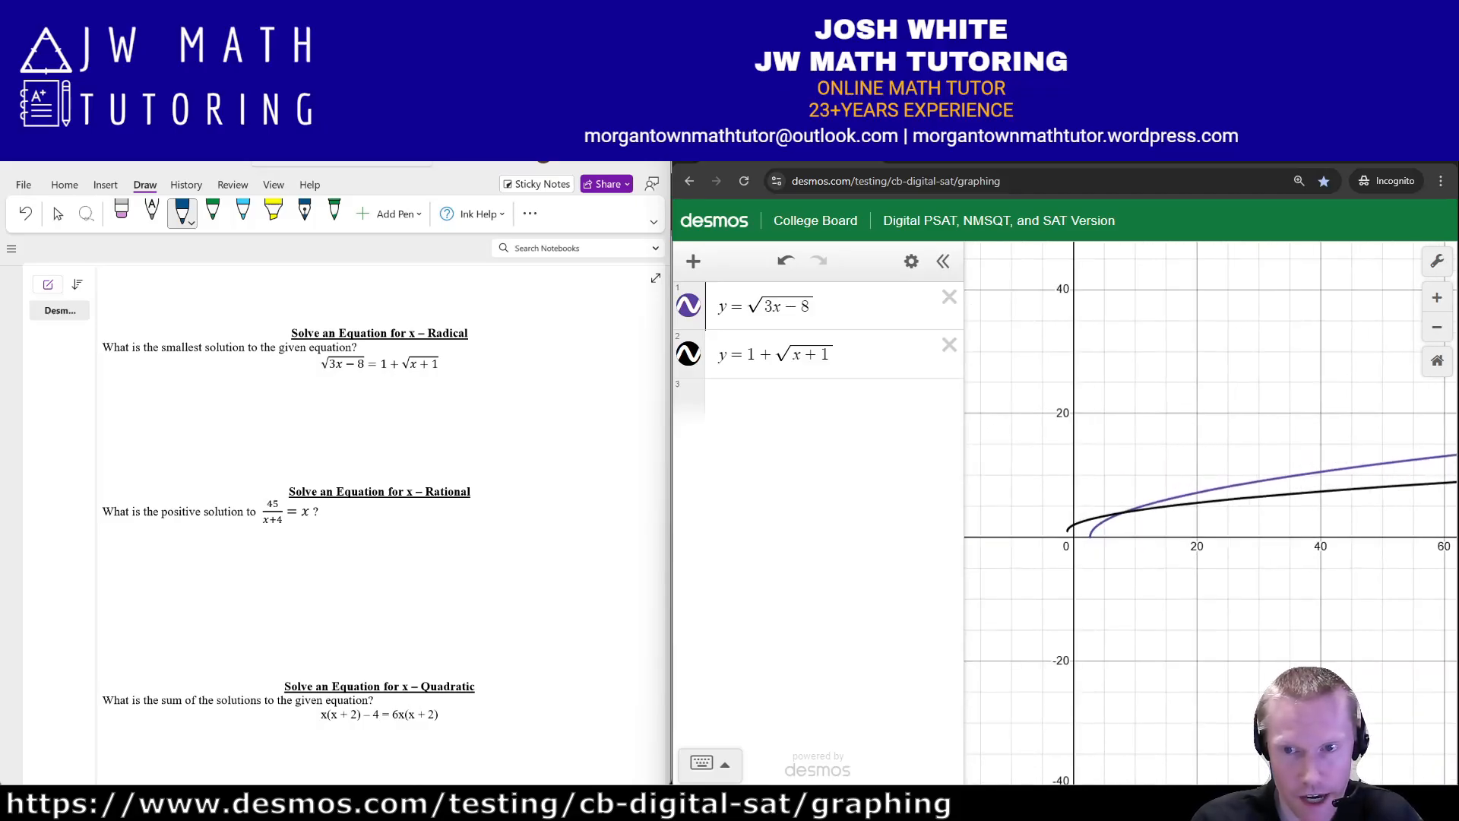
{"action": "left_click", "coordinate": [1122, 513]}
{"action": "left_click", "coordinate": [1122, 513]}
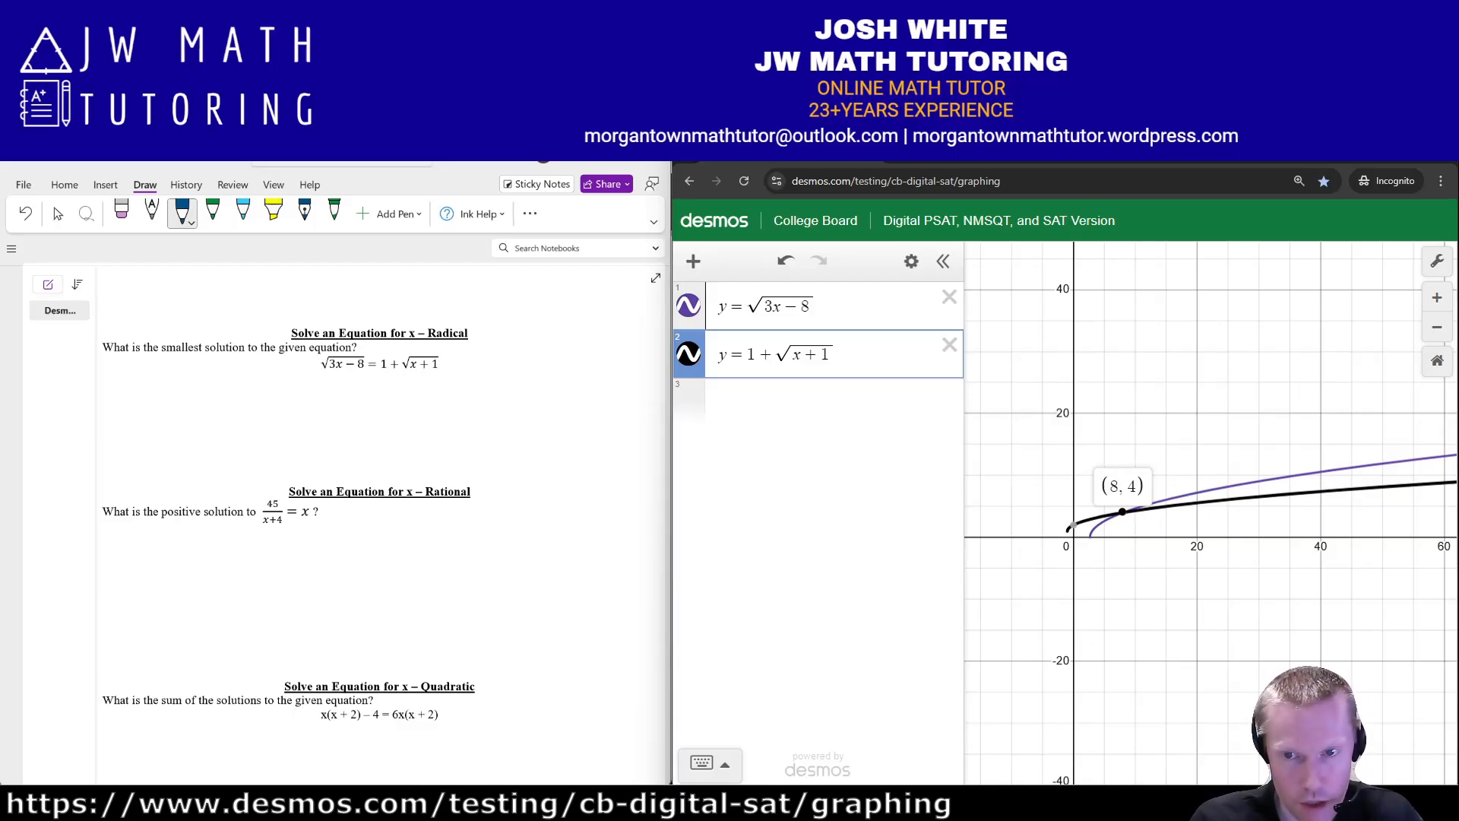
{"action": "mouse_move", "coordinate": [1074, 525]}
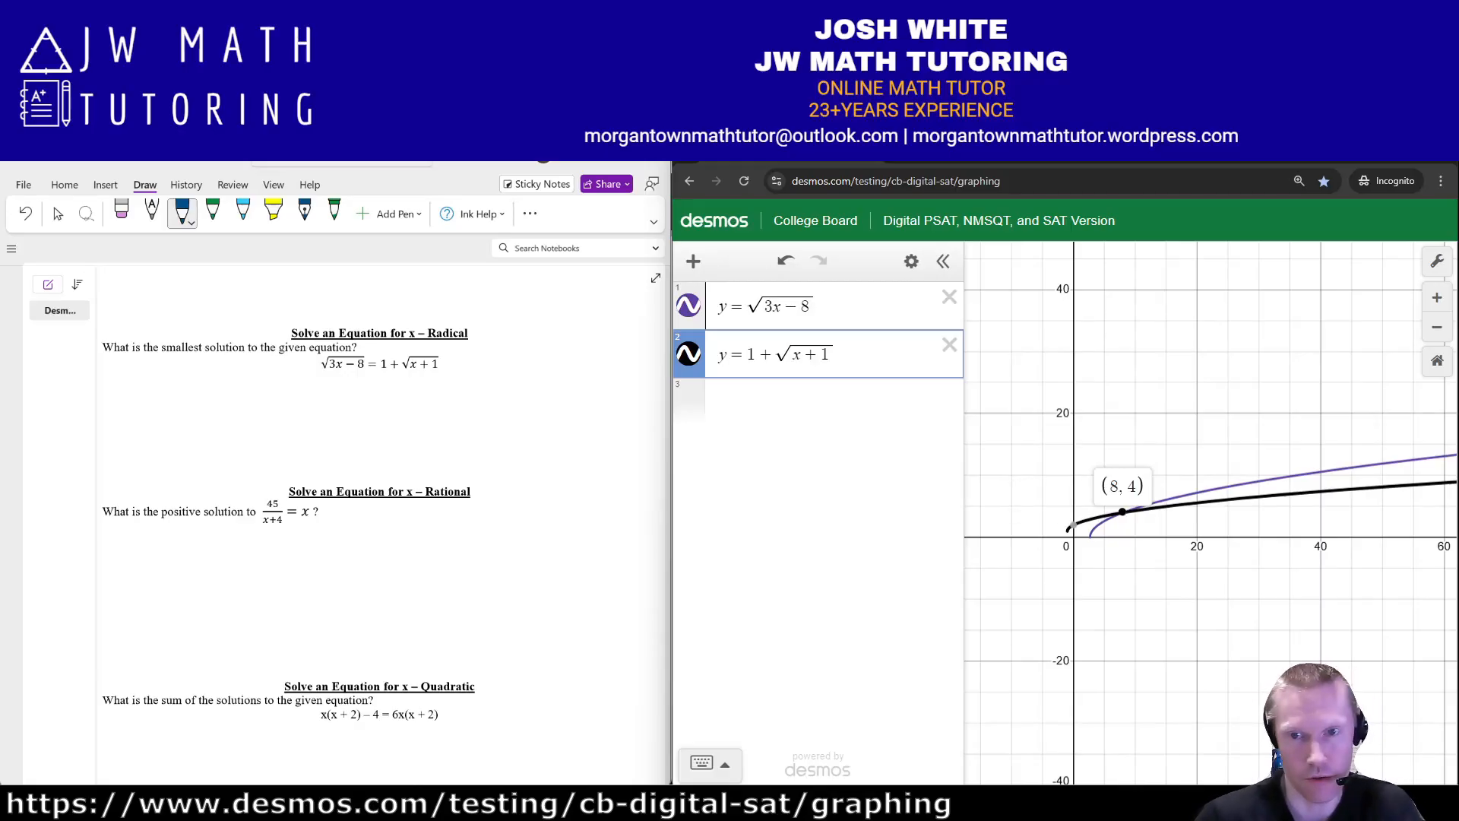
{"action": "mouse_move", "coordinate": [380, 399]}
{"action": "left_mouse_down"}
{"action": "mouse_move", "coordinate": [338, 456]}
{"action": "mouse_move", "coordinate": [346, 386]}
{"action": "left_mouse_up"}
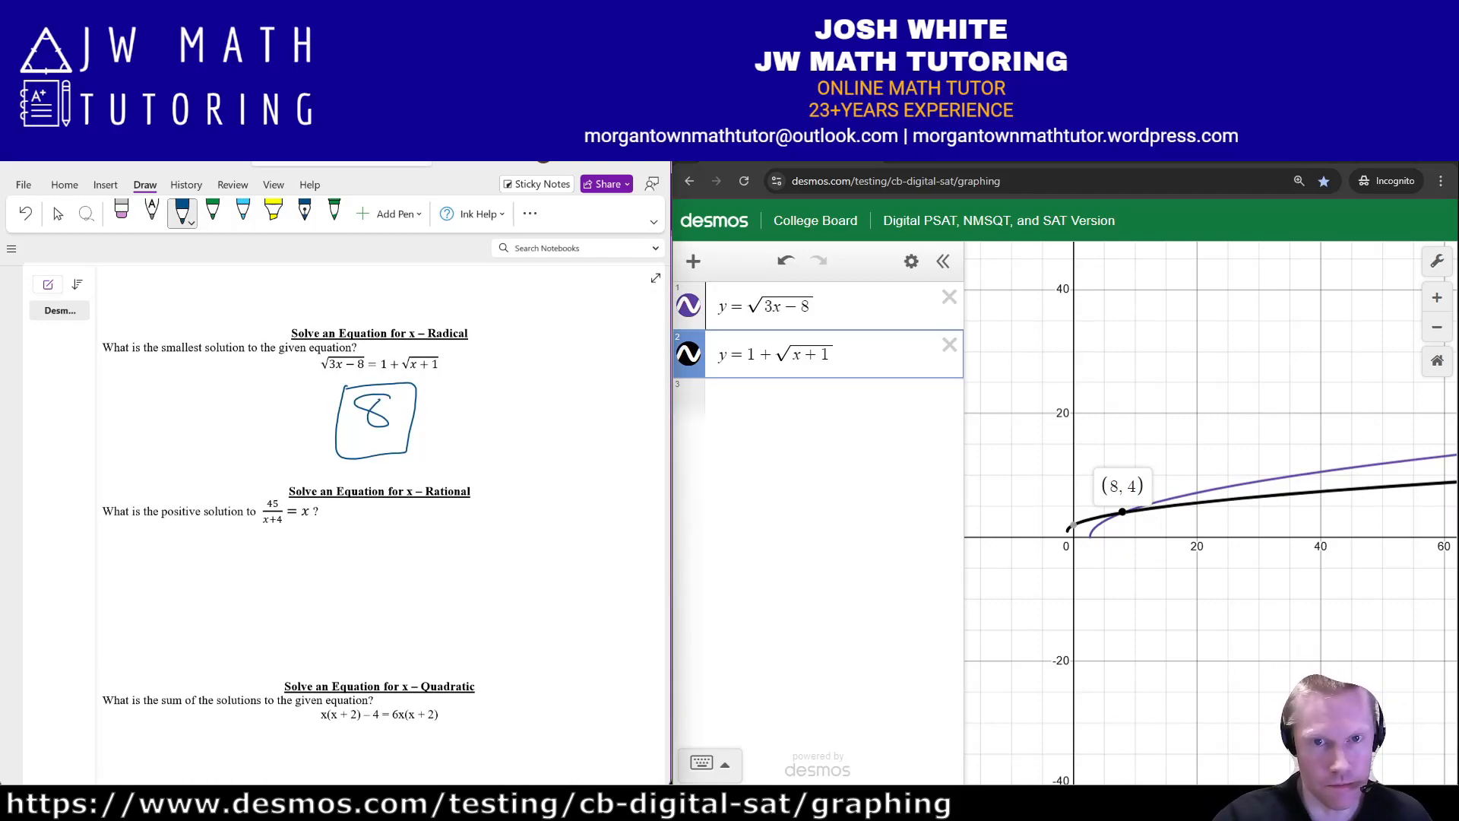
- Rewrite the first expression as the full radical equation √(3x - 8) = 1 + √(x + 1)
{"action": "left_click_drag", "start_coordinate": [747, 307], "coordinate": [716, 306]}
{"action": "key", "text": "BackSpace"}
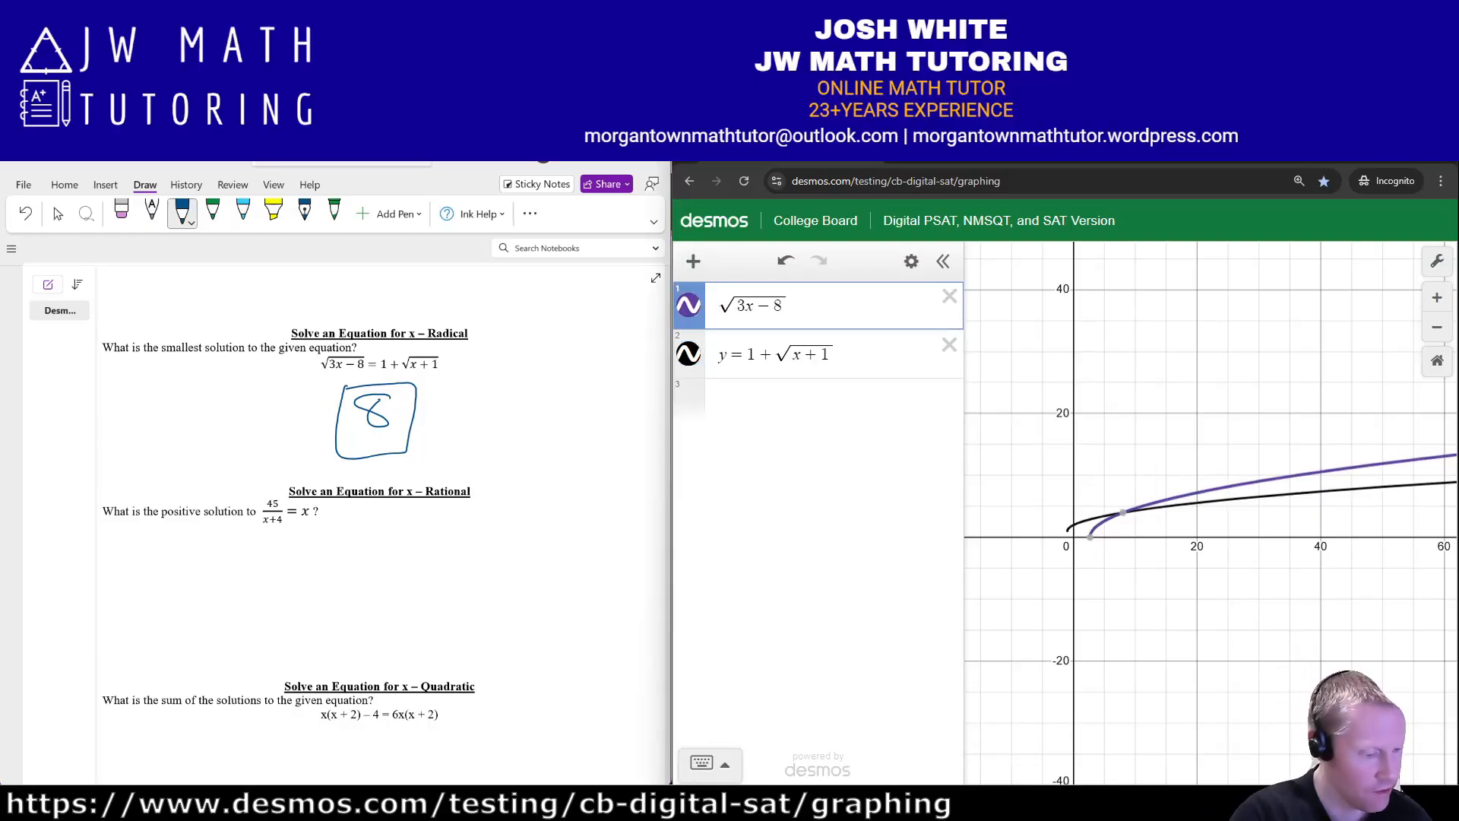
{"action": "key", "text": "End"}
{"action": "type", "text": "=1+x"}
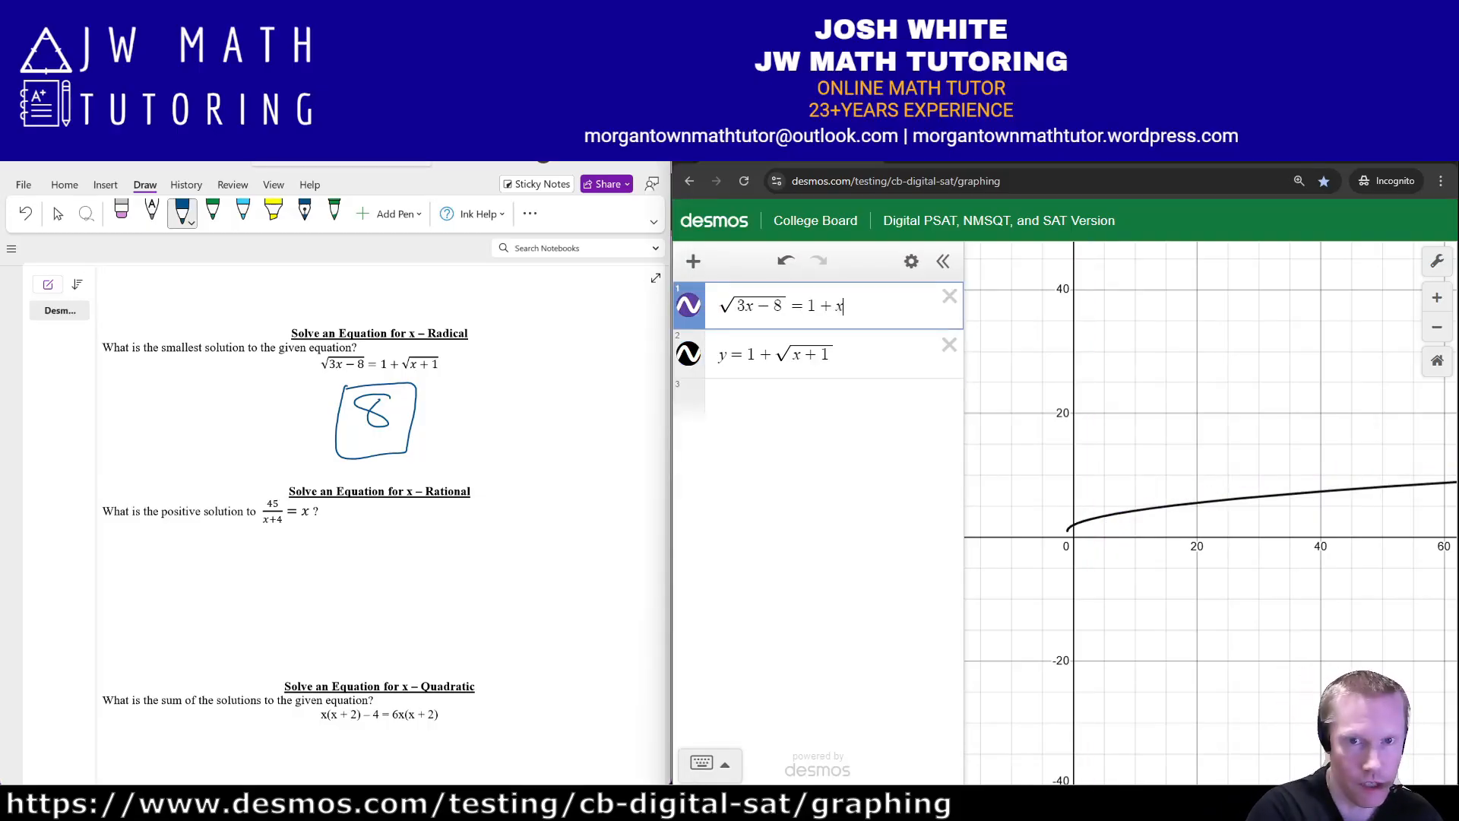
{"action": "key", "text": "BackSpace"}
{"action": "type", "text": "sqrtx1"}
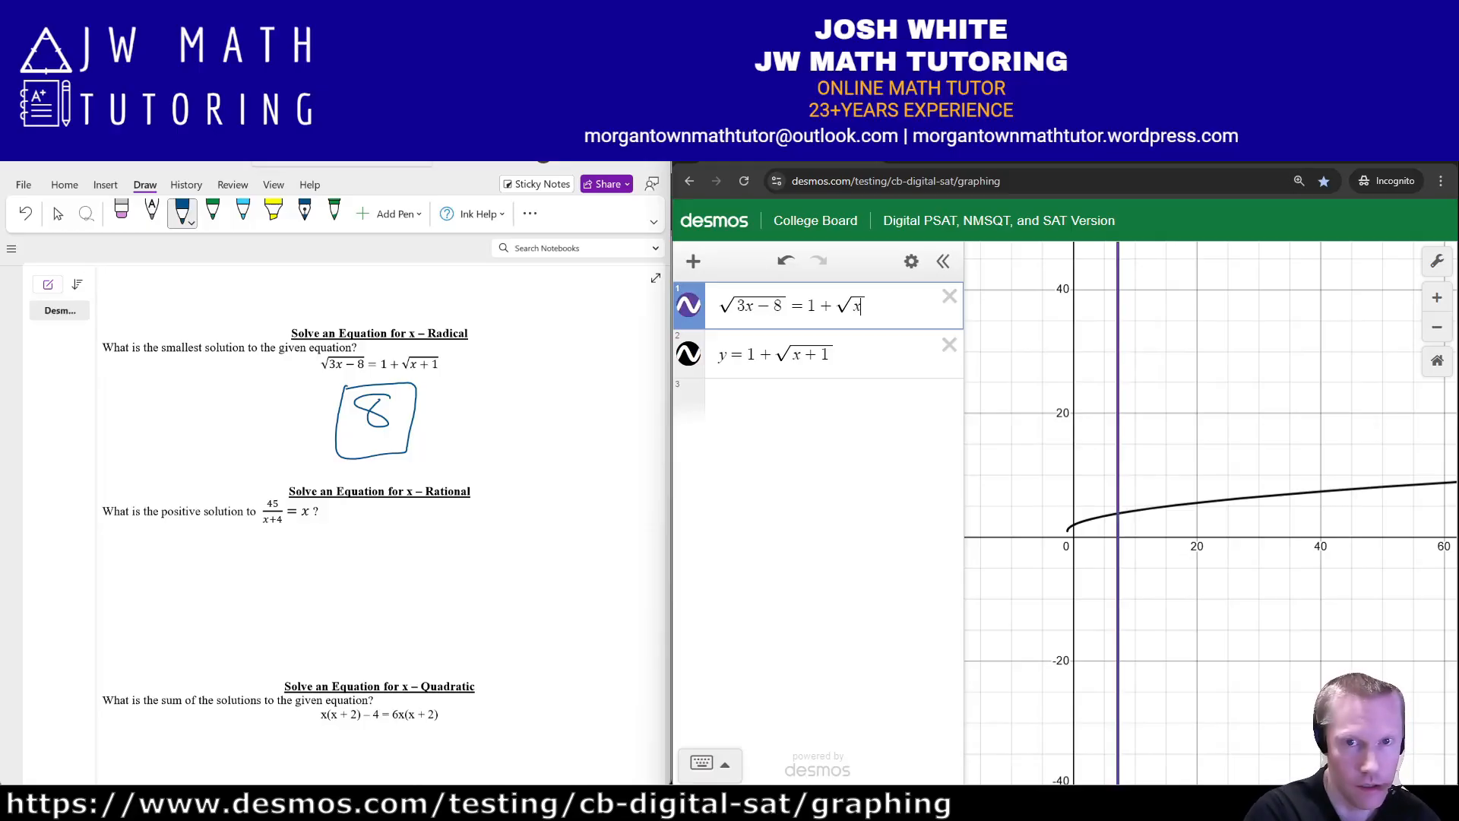
{"action": "key", "text": "BackSpace"}
{"action": "type", "text": "+1"}
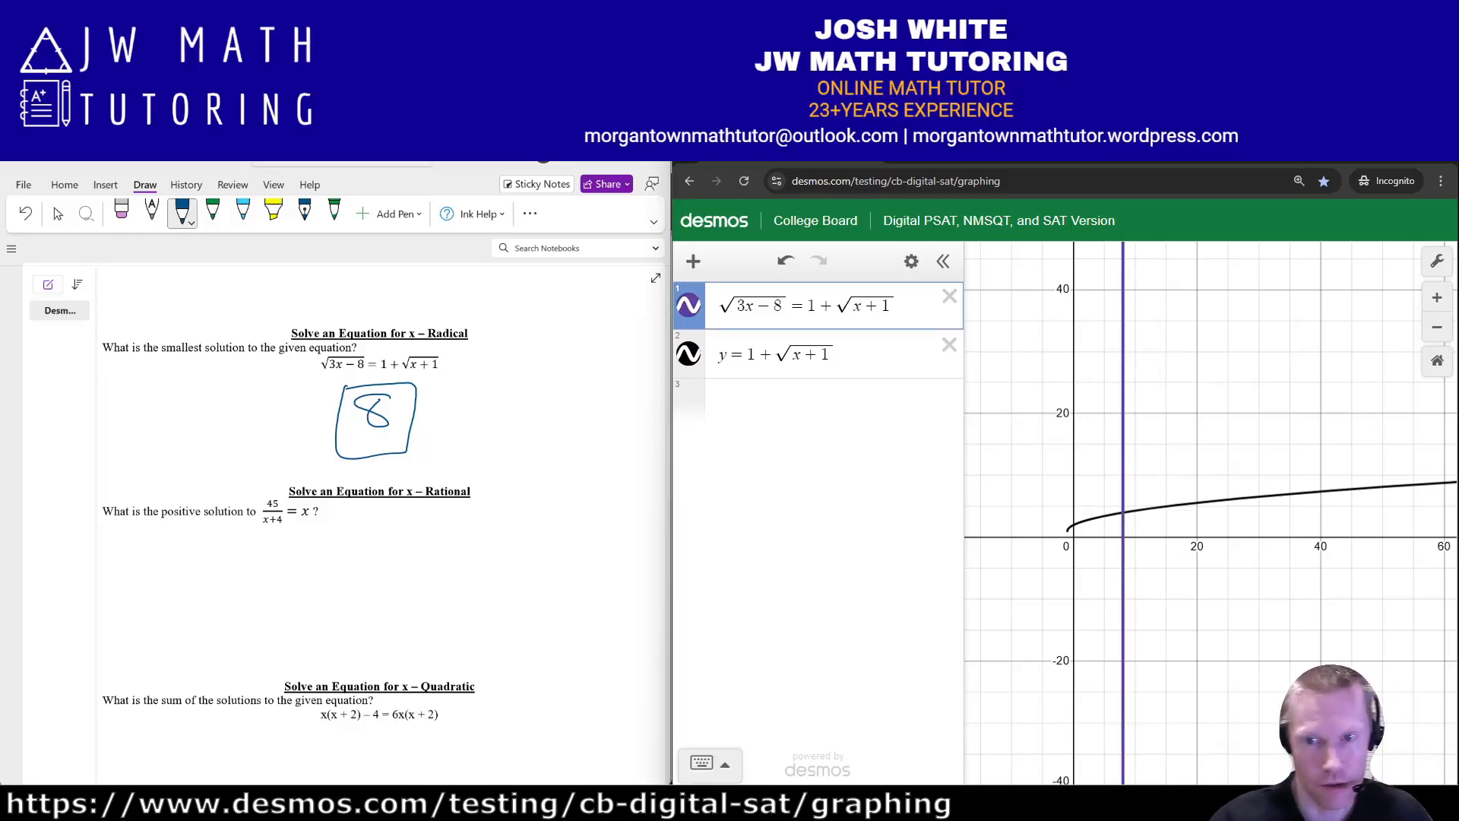
- Delete the y = 1 + √(x + 1) expression and examine where the vertical line crosses the x-axis
{"action": "left_click", "coordinate": [949, 345]}
{"action": "left_click_drag", "start_coordinate": [1079, 463], "coordinate": [1096, 411]}
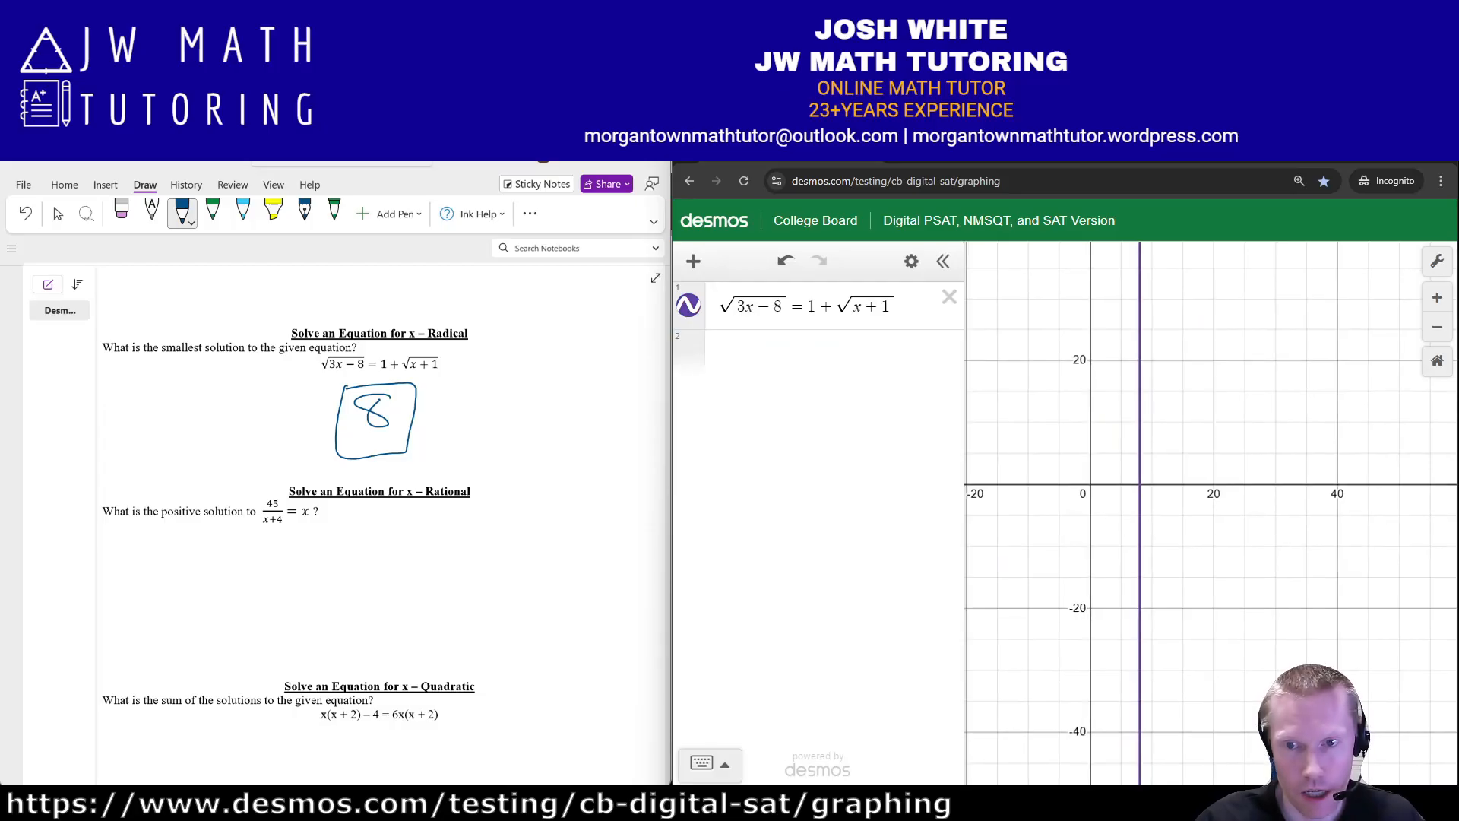
{"action": "scroll", "coordinate": [1137, 495], "scroll_direction": "up", "scroll_amount": 6}
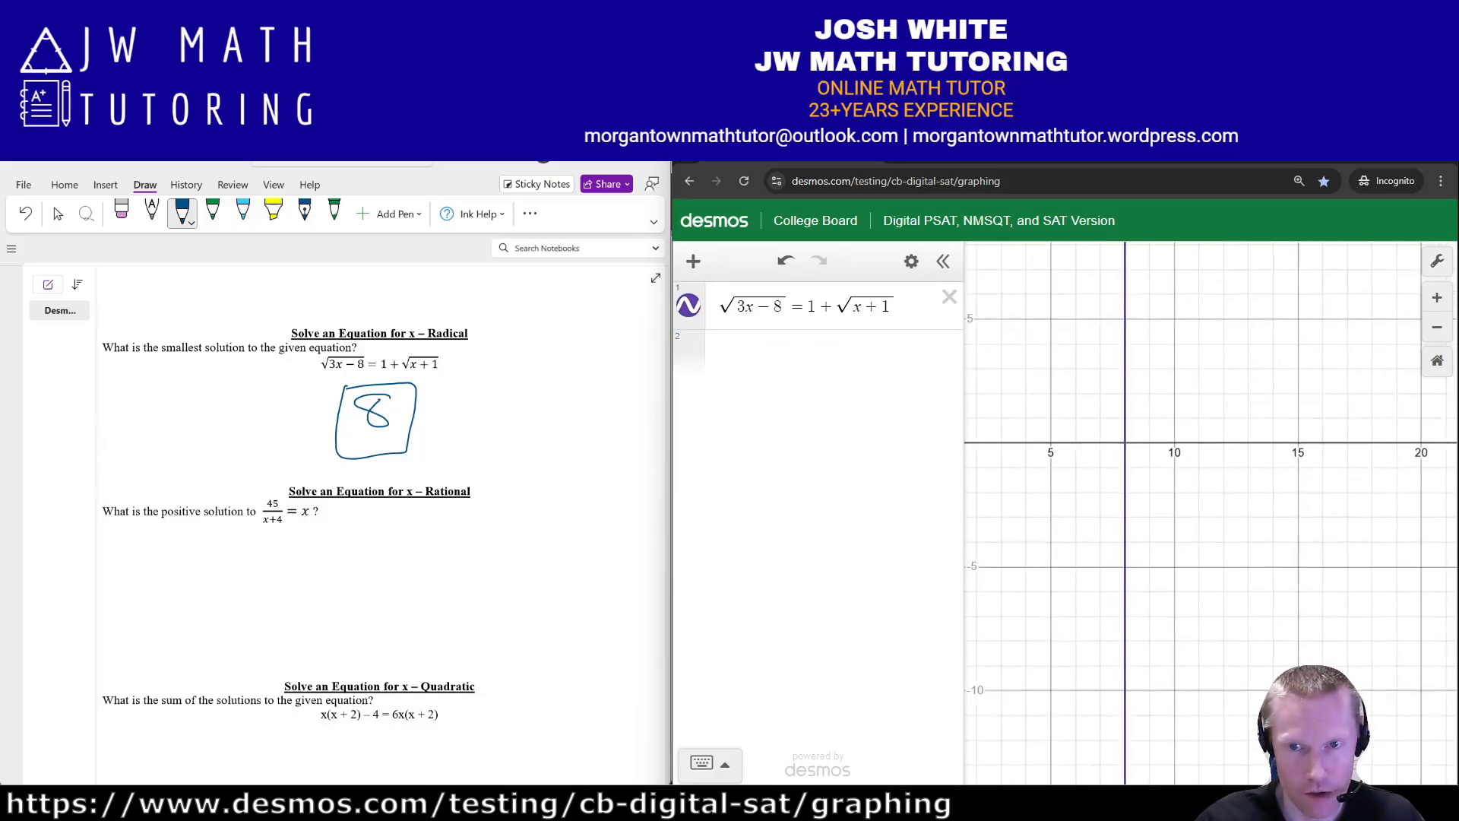
{"action": "left_click", "coordinate": [1437, 297]}
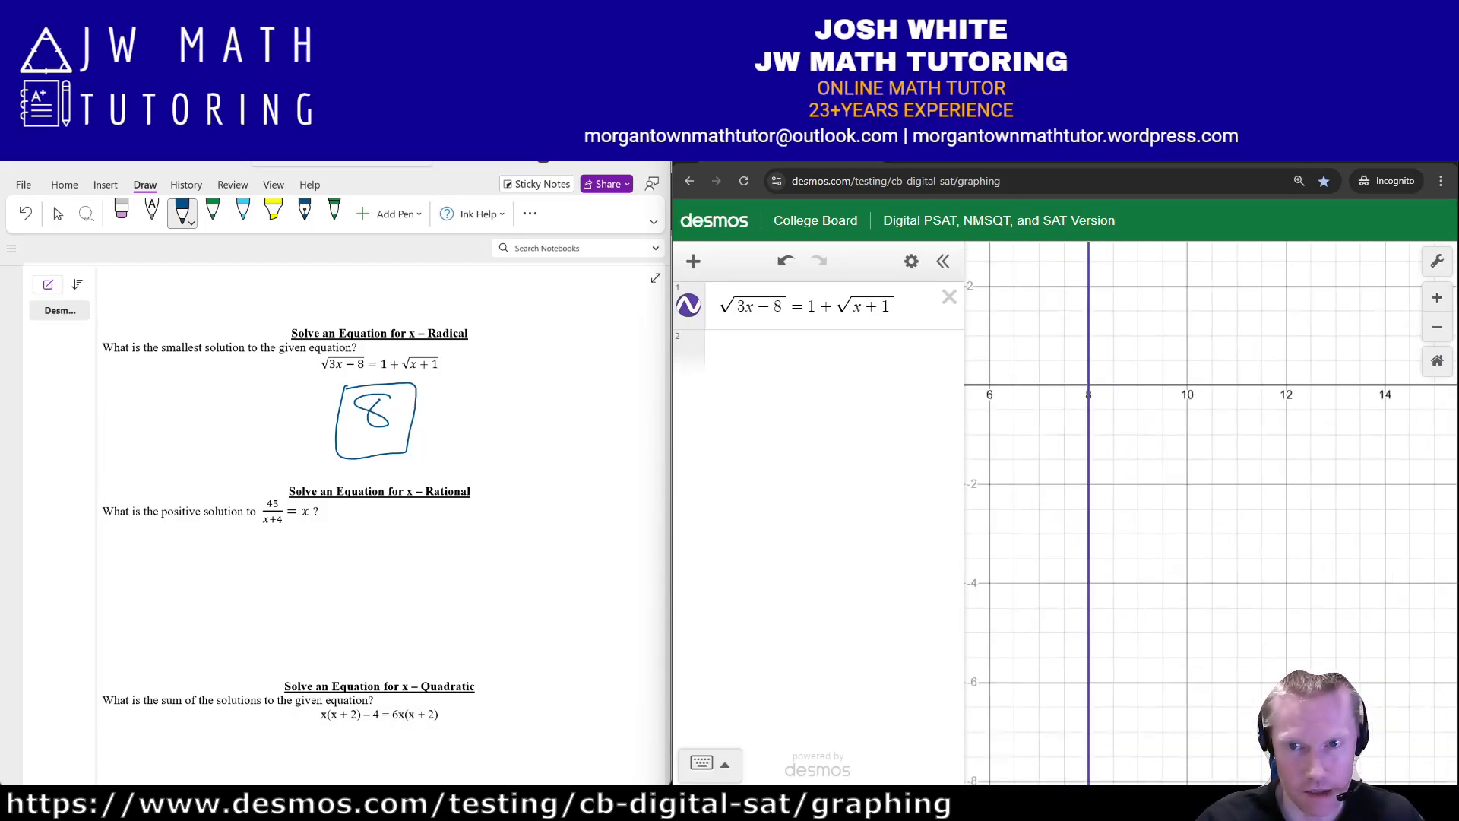
{"action": "left_click_drag", "start_coordinate": [1140, 441], "coordinate": [1188, 513]}
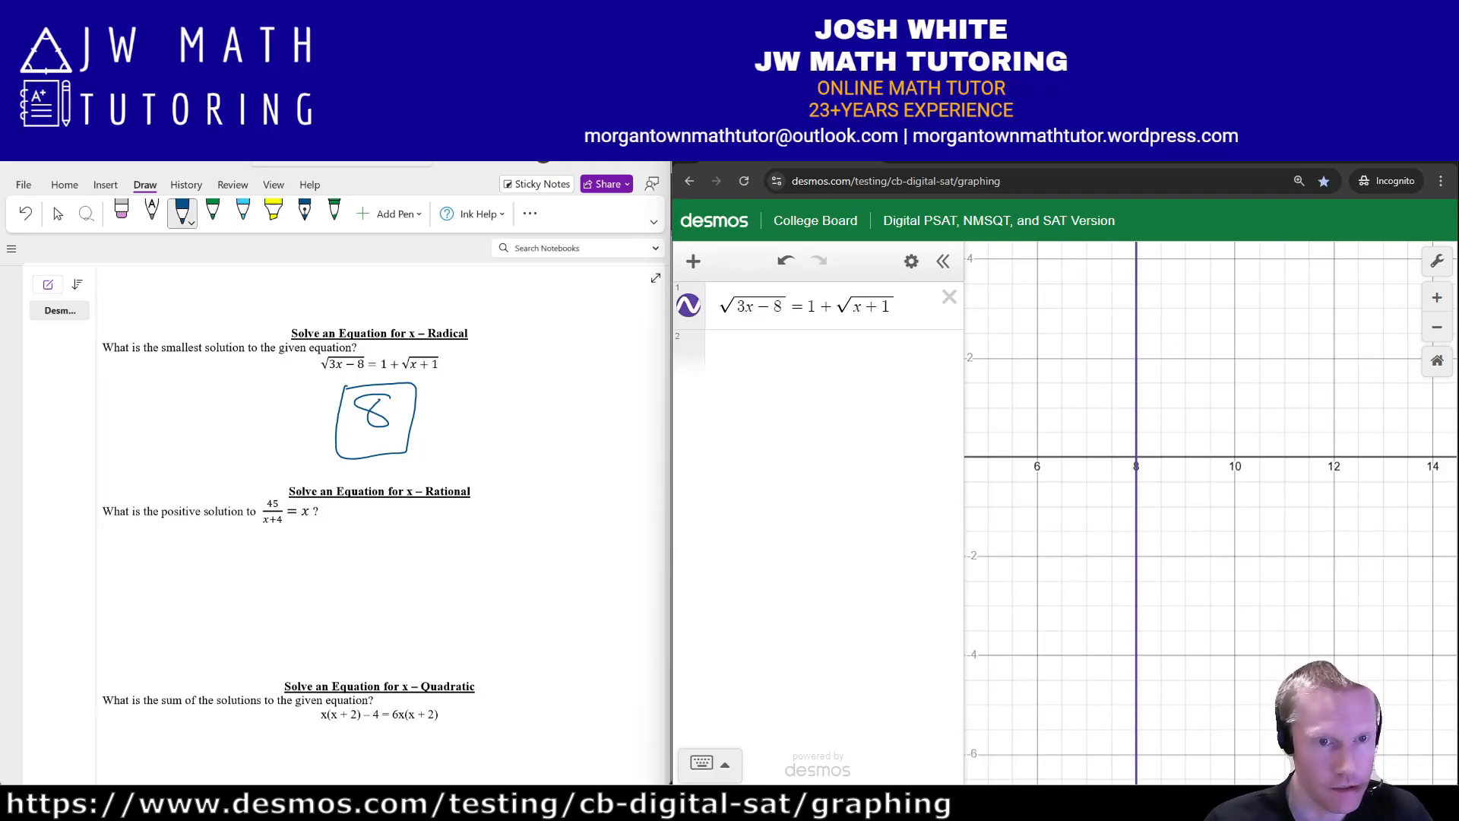
- Bring up the Rational question, delete the radical equation and enter y = 45/(x + 4) as the first expression
{"action": "scroll", "coordinate": [380, 525], "scroll_direction": "down", "scroll_amount": 3}
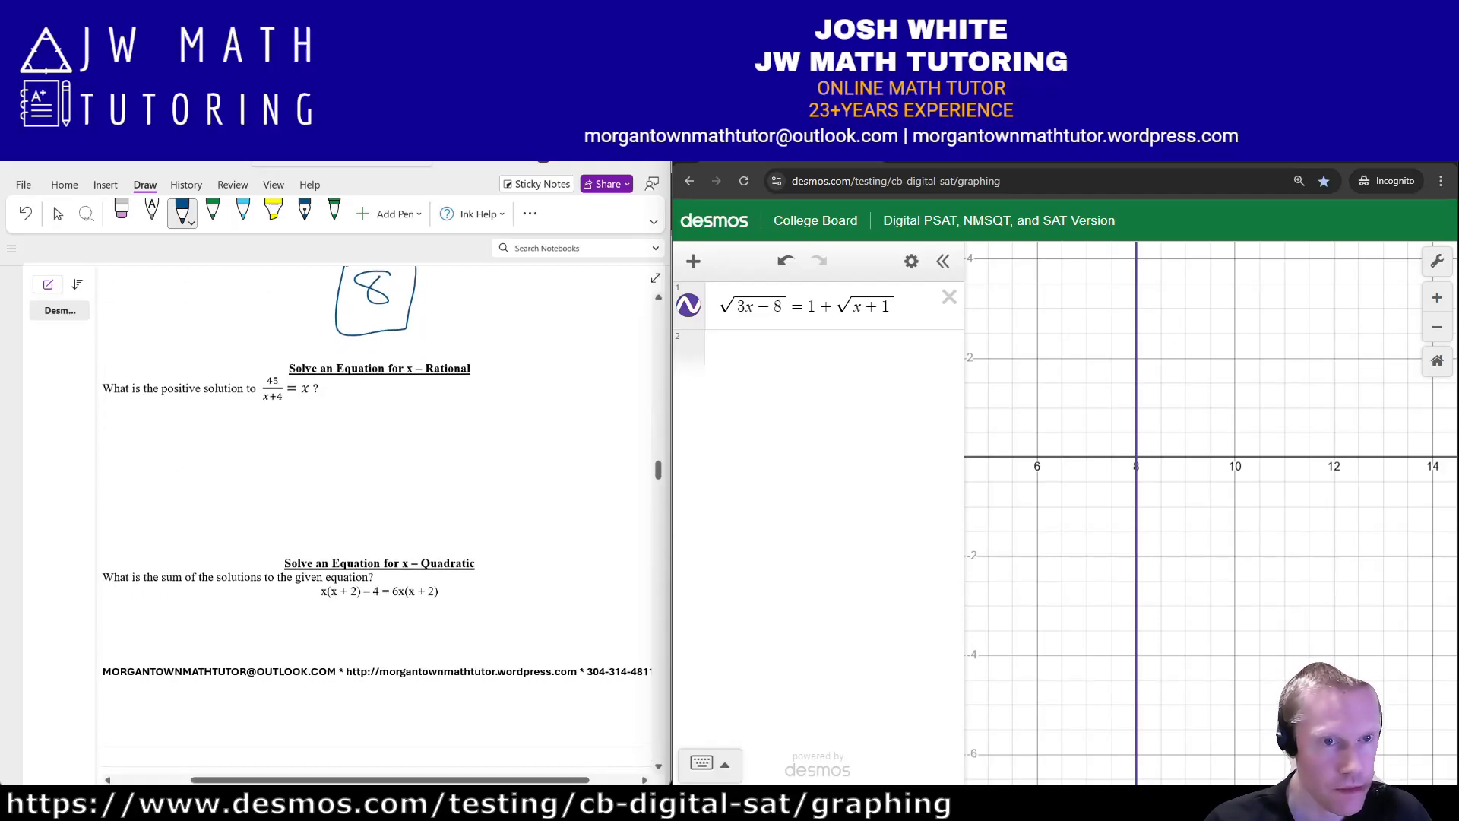
{"action": "left_click", "coordinate": [949, 296]}
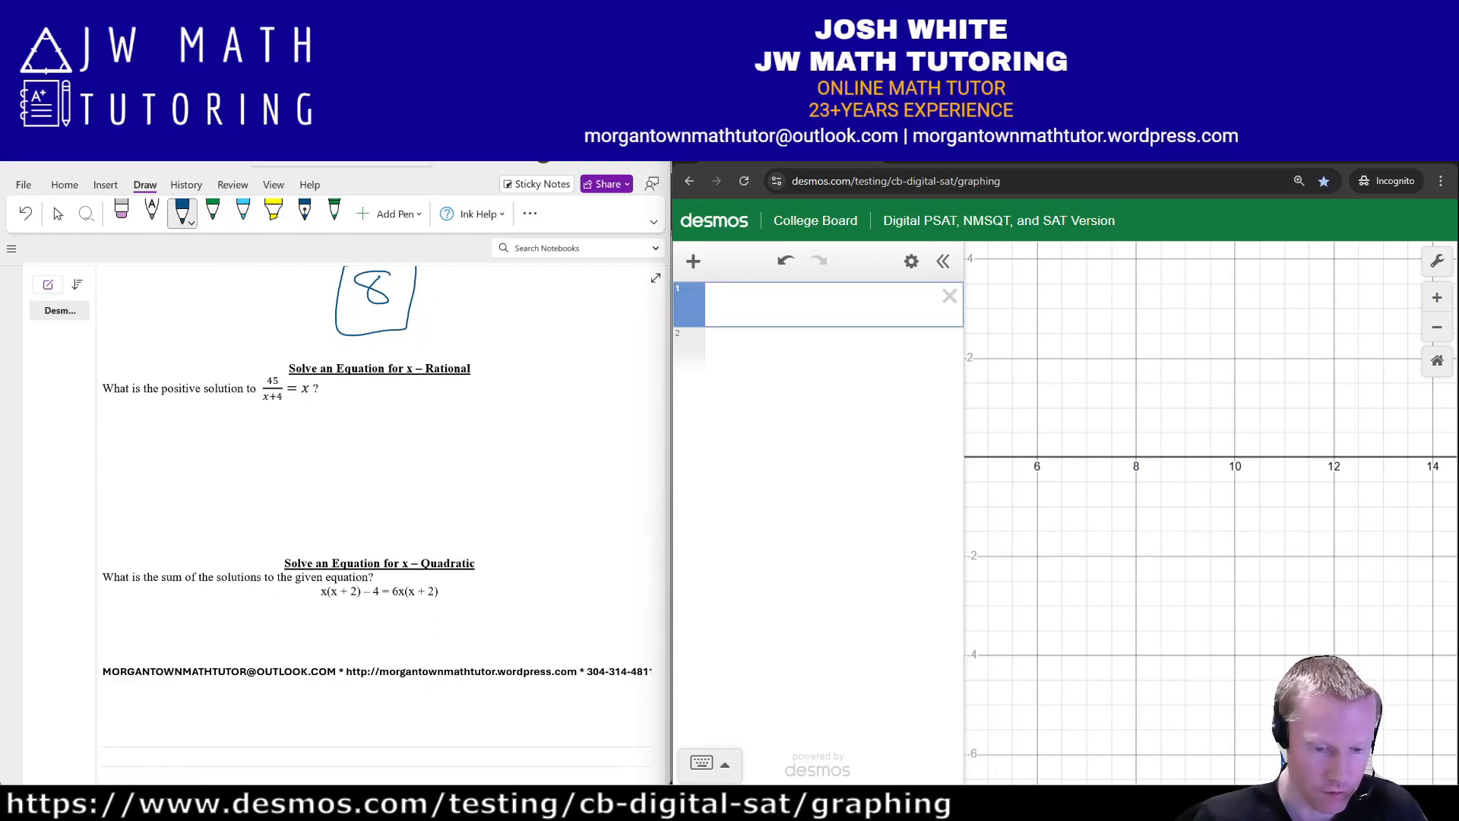
{"action": "type", "text": "y"}
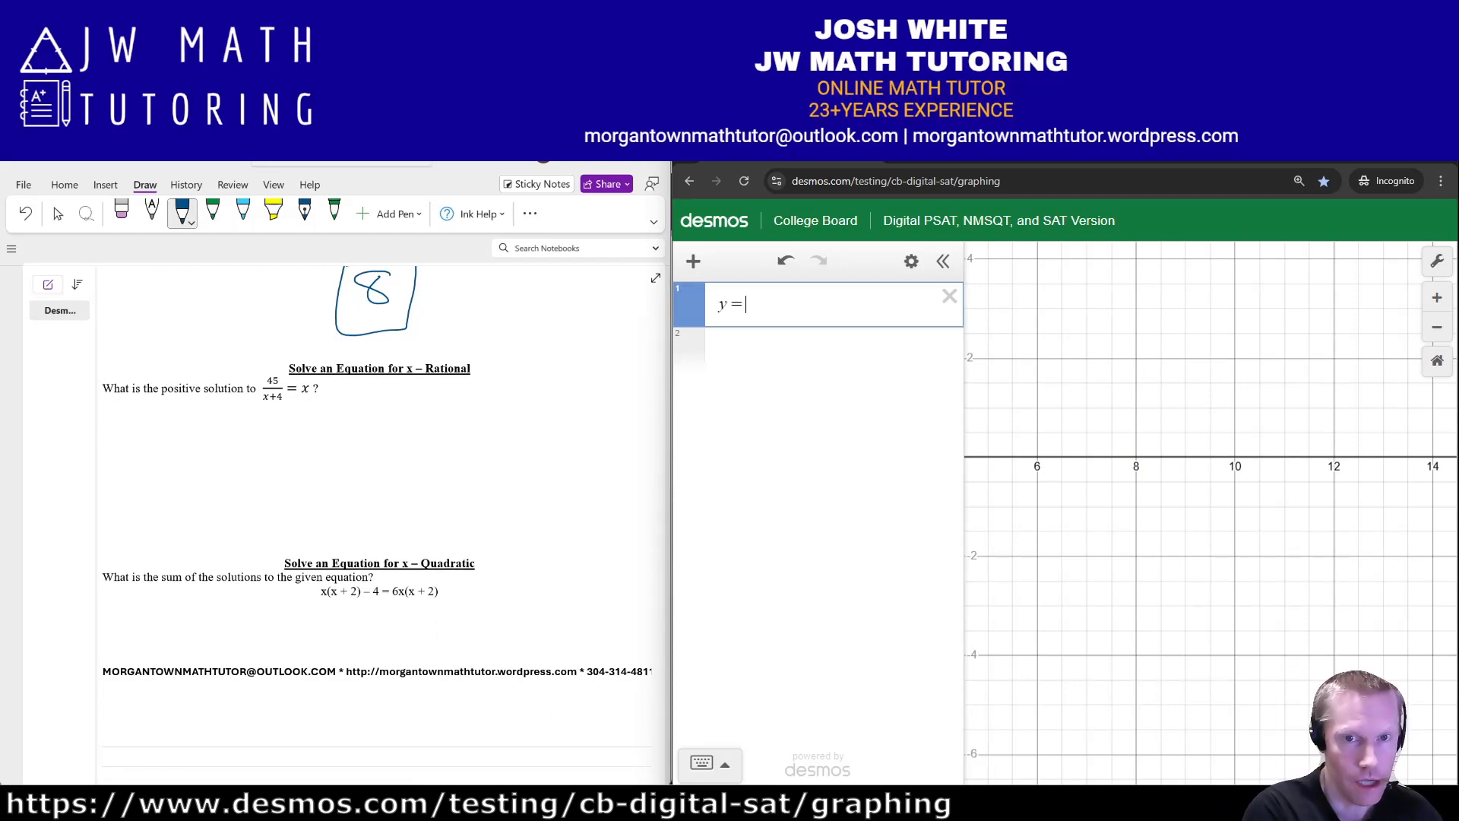
{"action": "type", "text": "=45/(x+4"}
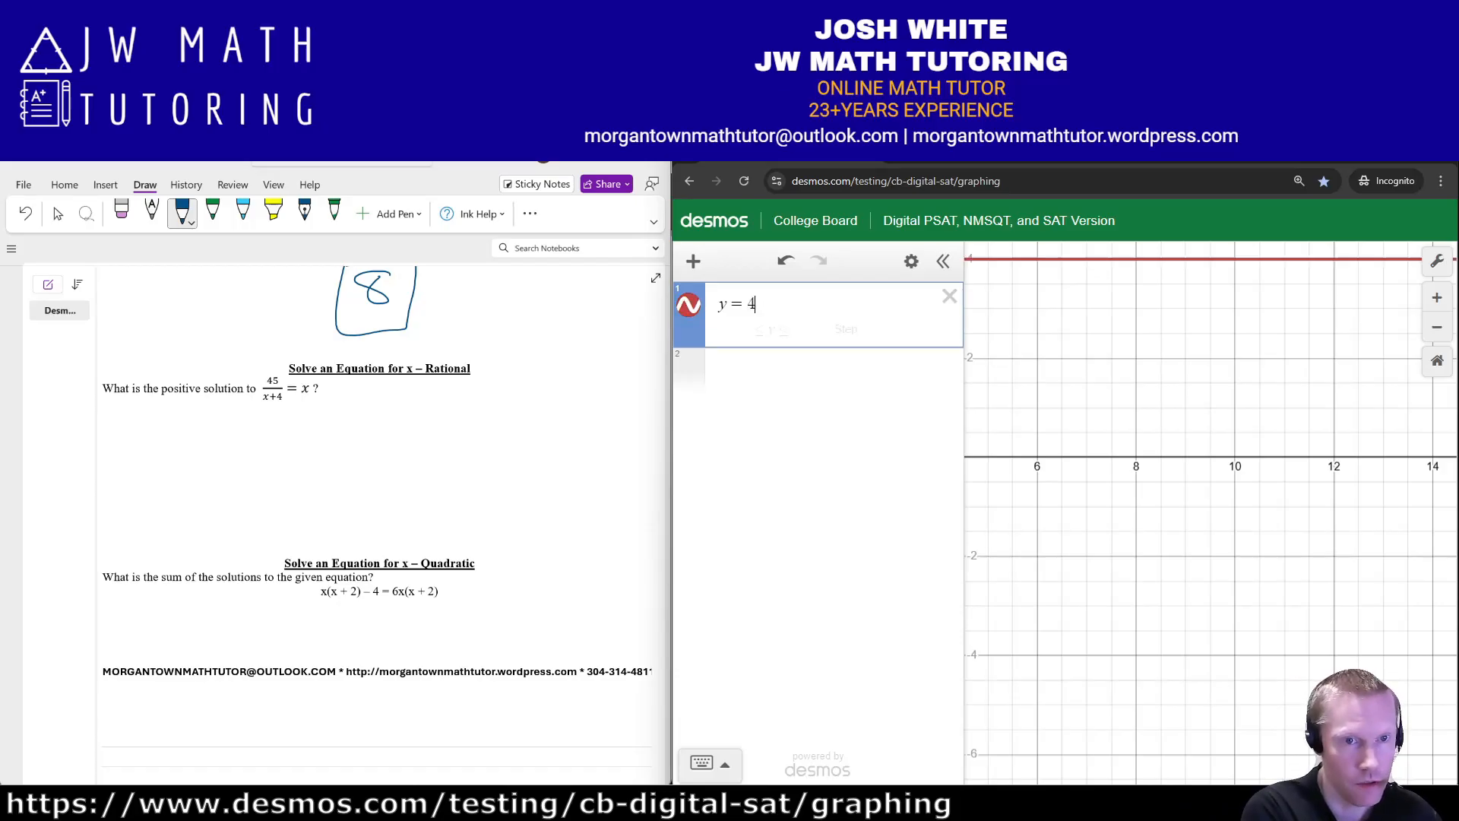
- Enter y = x as the second expression and label both of its intersections with the rational graph
{"action": "key", "text": "Return"}
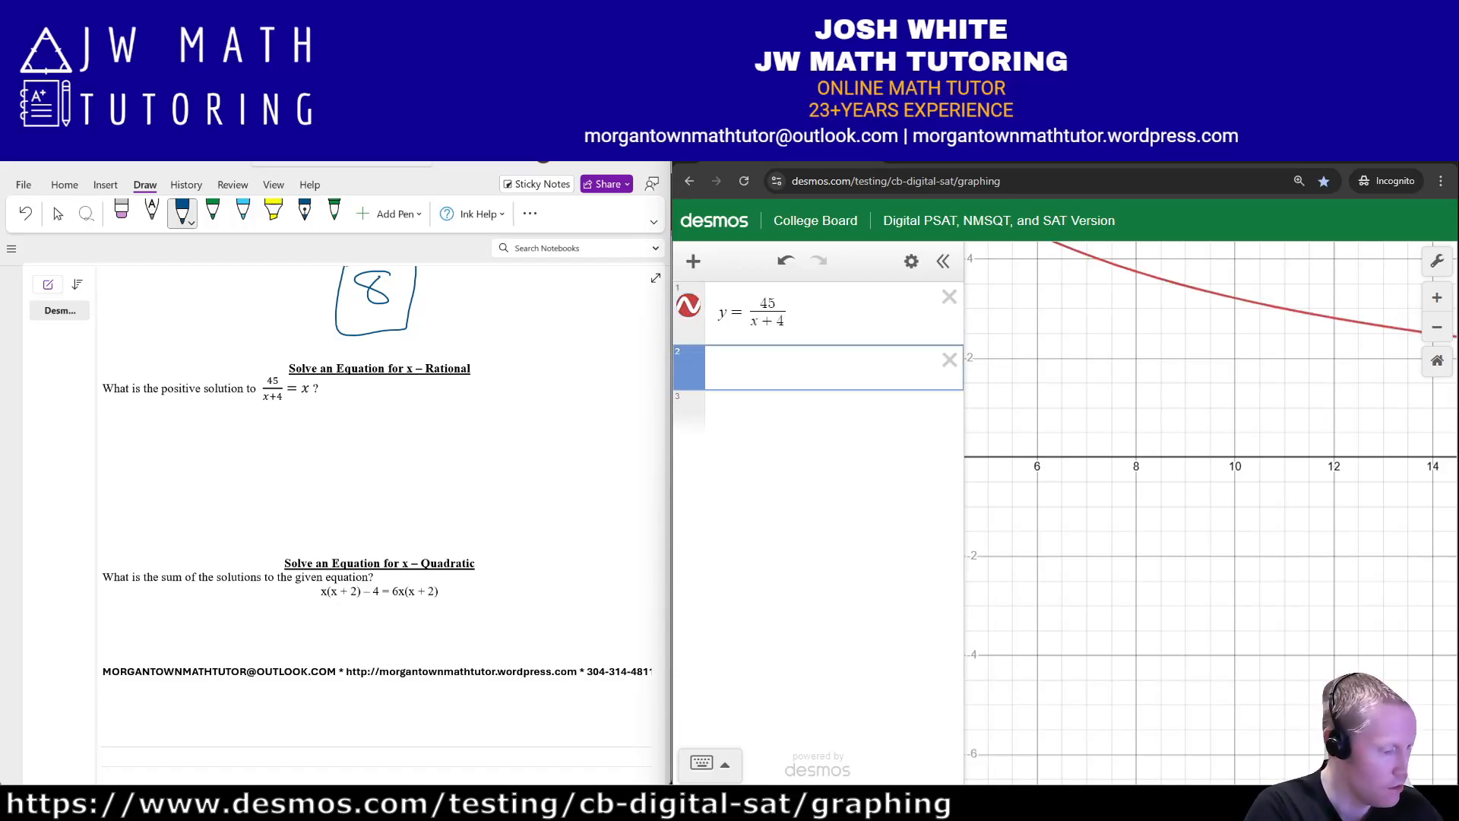
{"action": "type", "text": "y=x"}
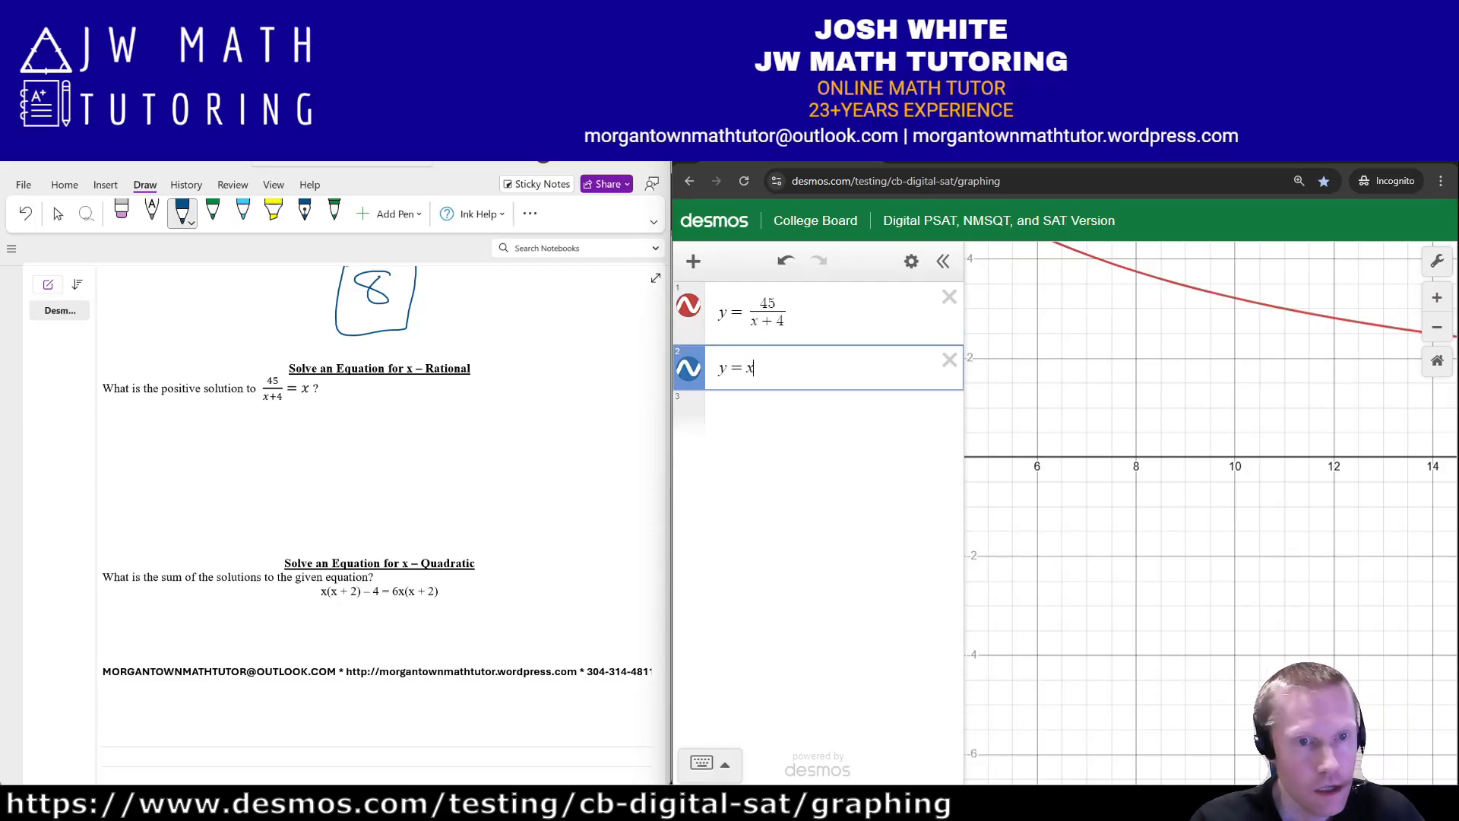
{"action": "left_click_drag", "start_coordinate": [1125, 418], "coordinate": [1302, 613]}
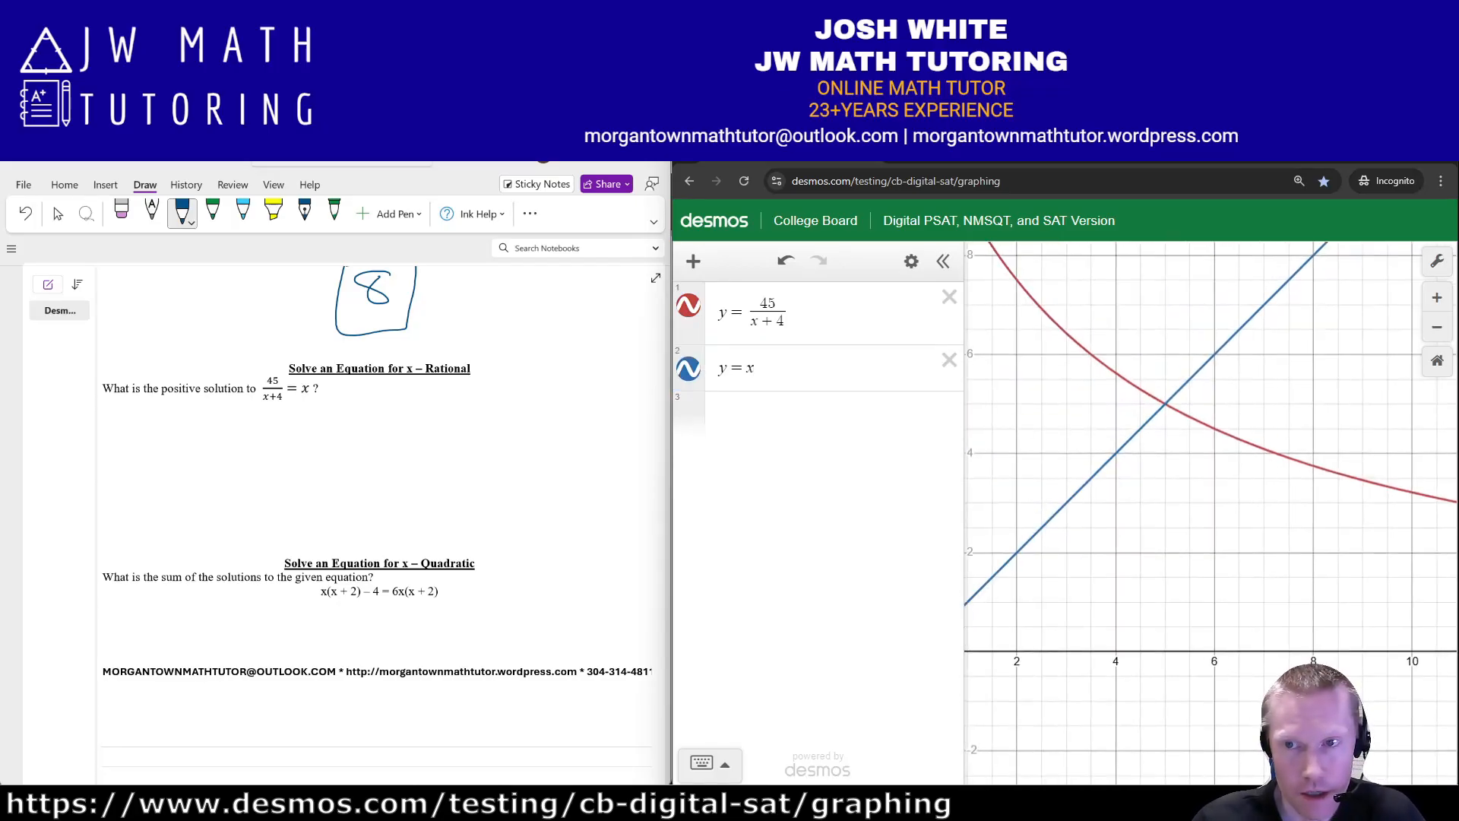
{"action": "left_click", "coordinate": [1437, 328]}
{"action": "left_click", "coordinate": [1436, 327]}
{"action": "left_click", "coordinate": [1437, 328]}
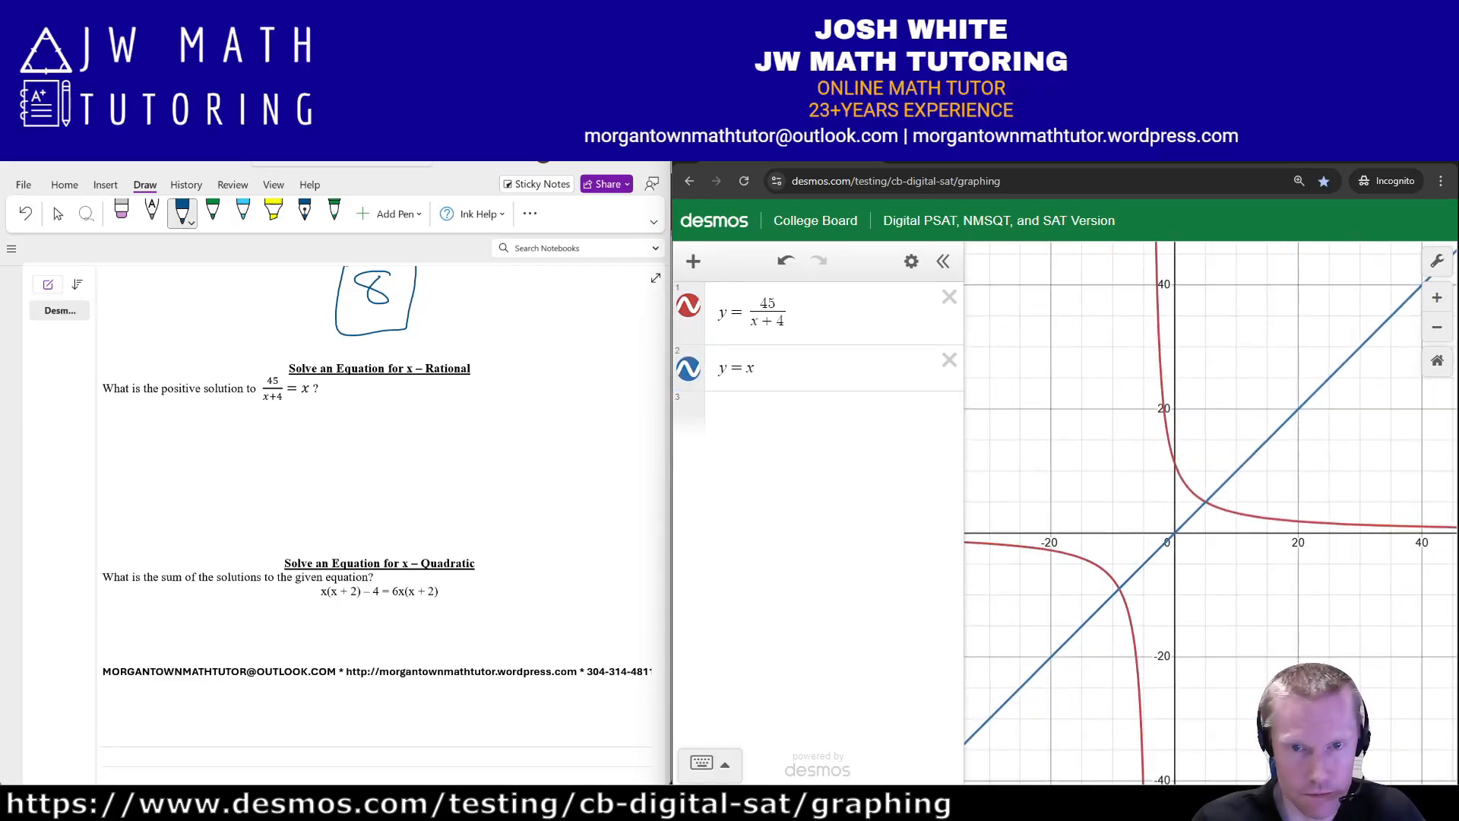
{"action": "left_click", "coordinate": [1118, 587]}
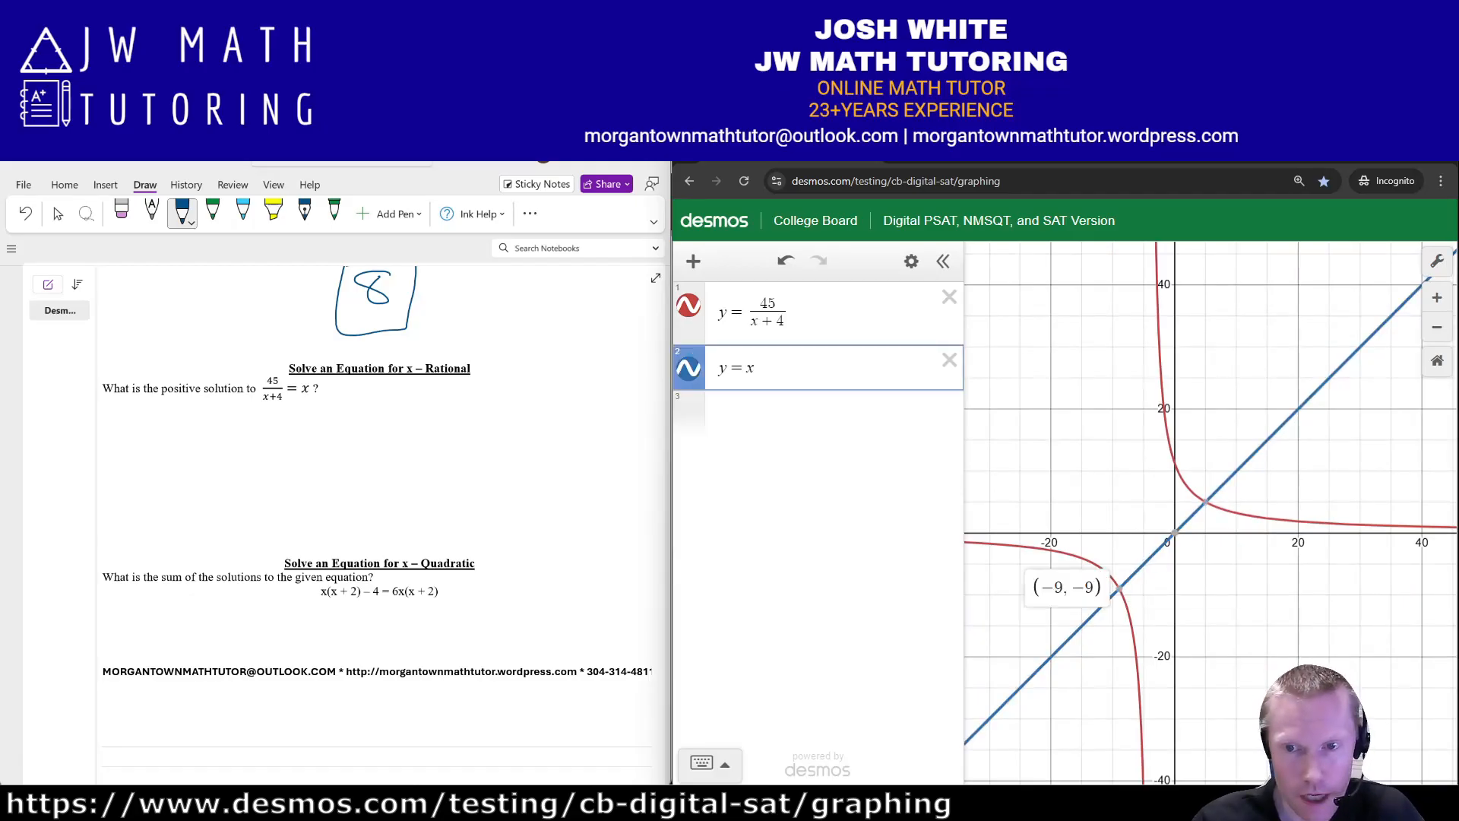
{"action": "left_click", "coordinate": [1206, 502]}
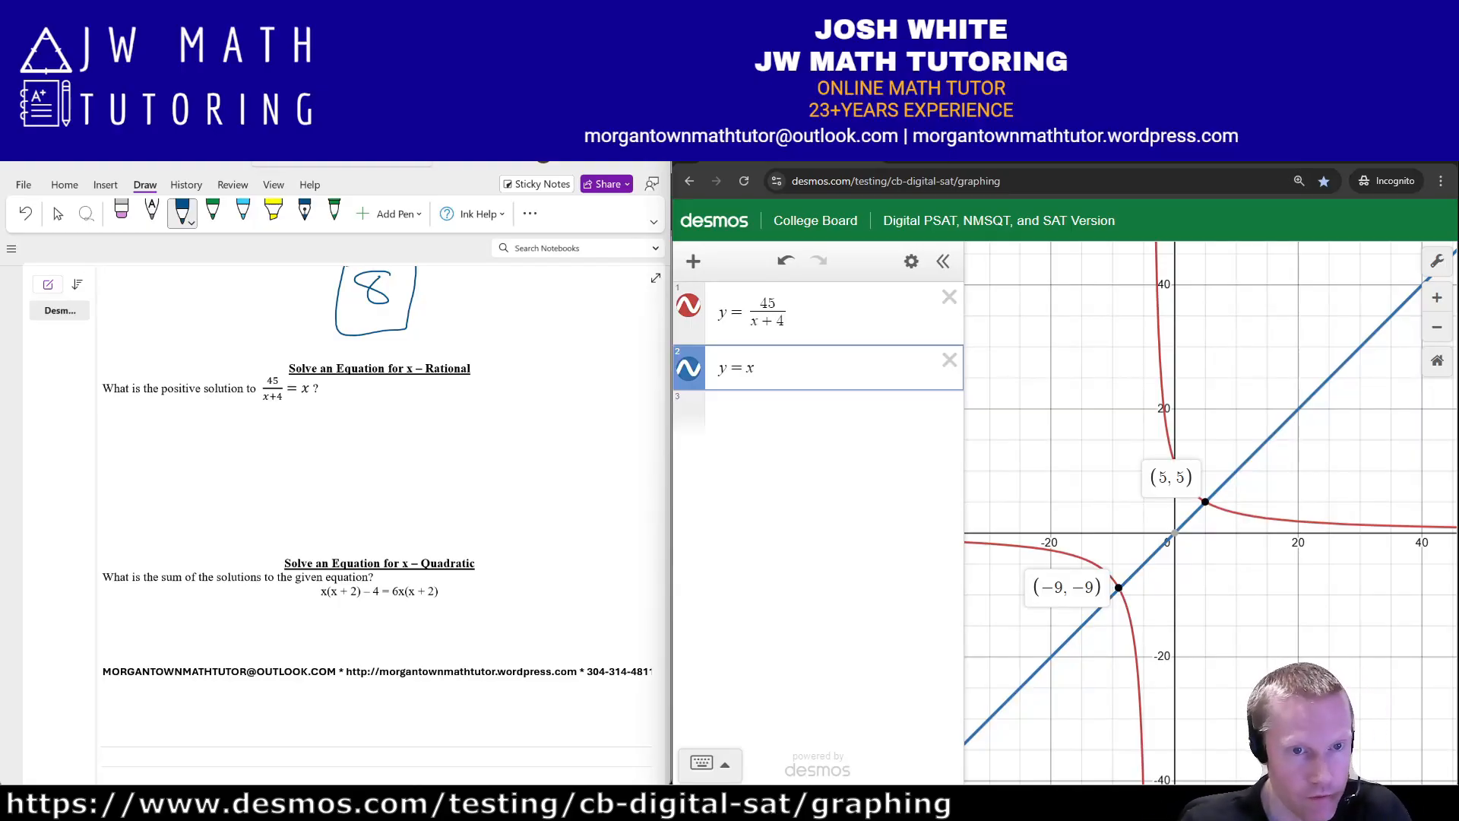
- Write the boxed answer 5 under the Rational question and hide the label of the negative intersection
{"action": "mouse_move", "coordinate": [420, 396]}
{"action": "left_mouse_down"}
{"action": "mouse_move", "coordinate": [417, 415]}
{"action": "mouse_move", "coordinate": [391, 420]}
{"action": "left_mouse_up"}
{"action": "left_click_drag", "start_coordinate": [368, 395], "coordinate": [362, 414]}
{"action": "left_click_drag", "start_coordinate": [438, 381], "coordinate": [364, 399]}
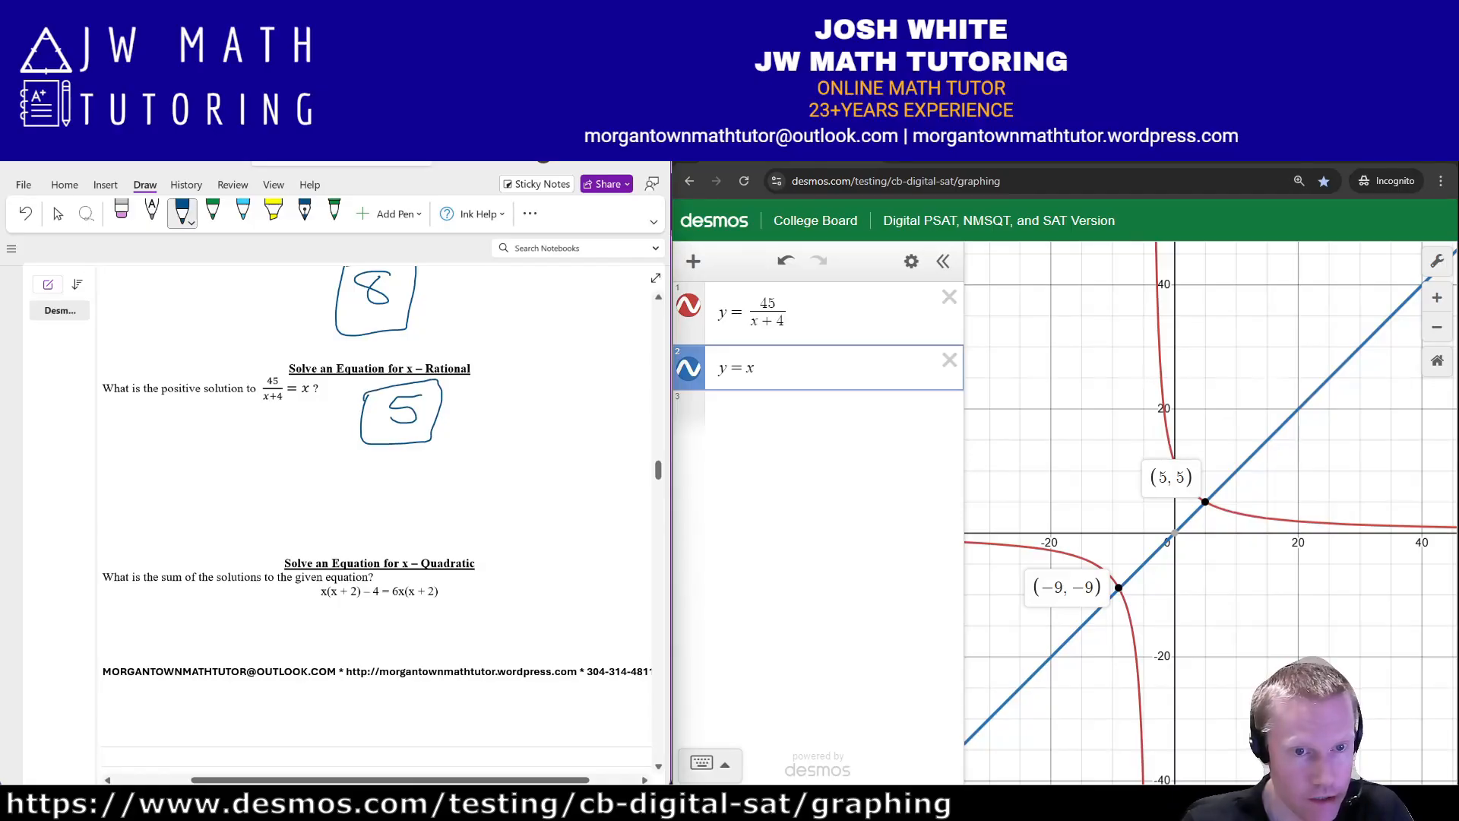
{"action": "left_click", "coordinate": [1206, 501]}
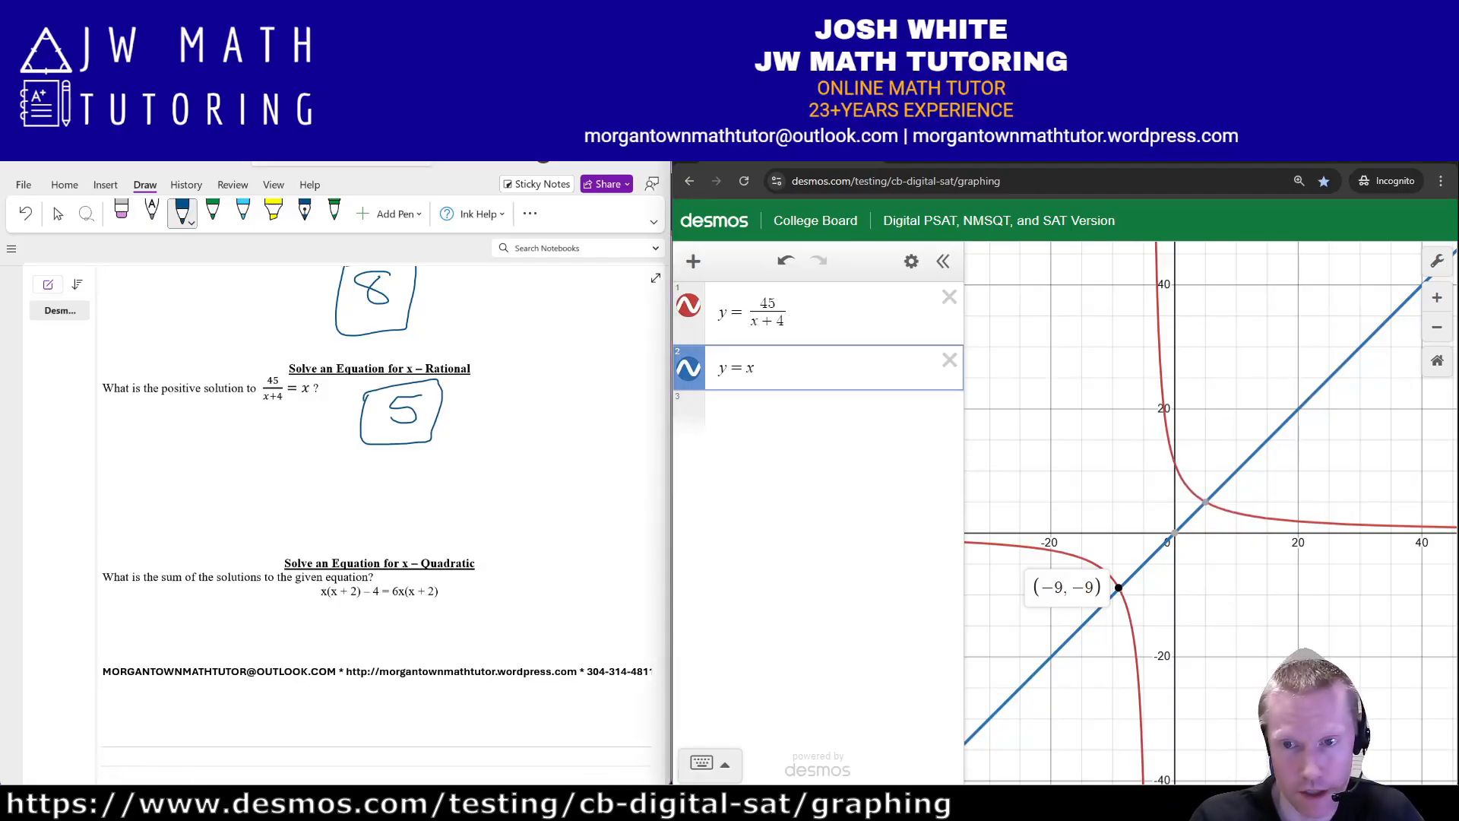
{"action": "left_click", "coordinate": [1206, 502]}
{"action": "left_click", "coordinate": [1119, 587]}
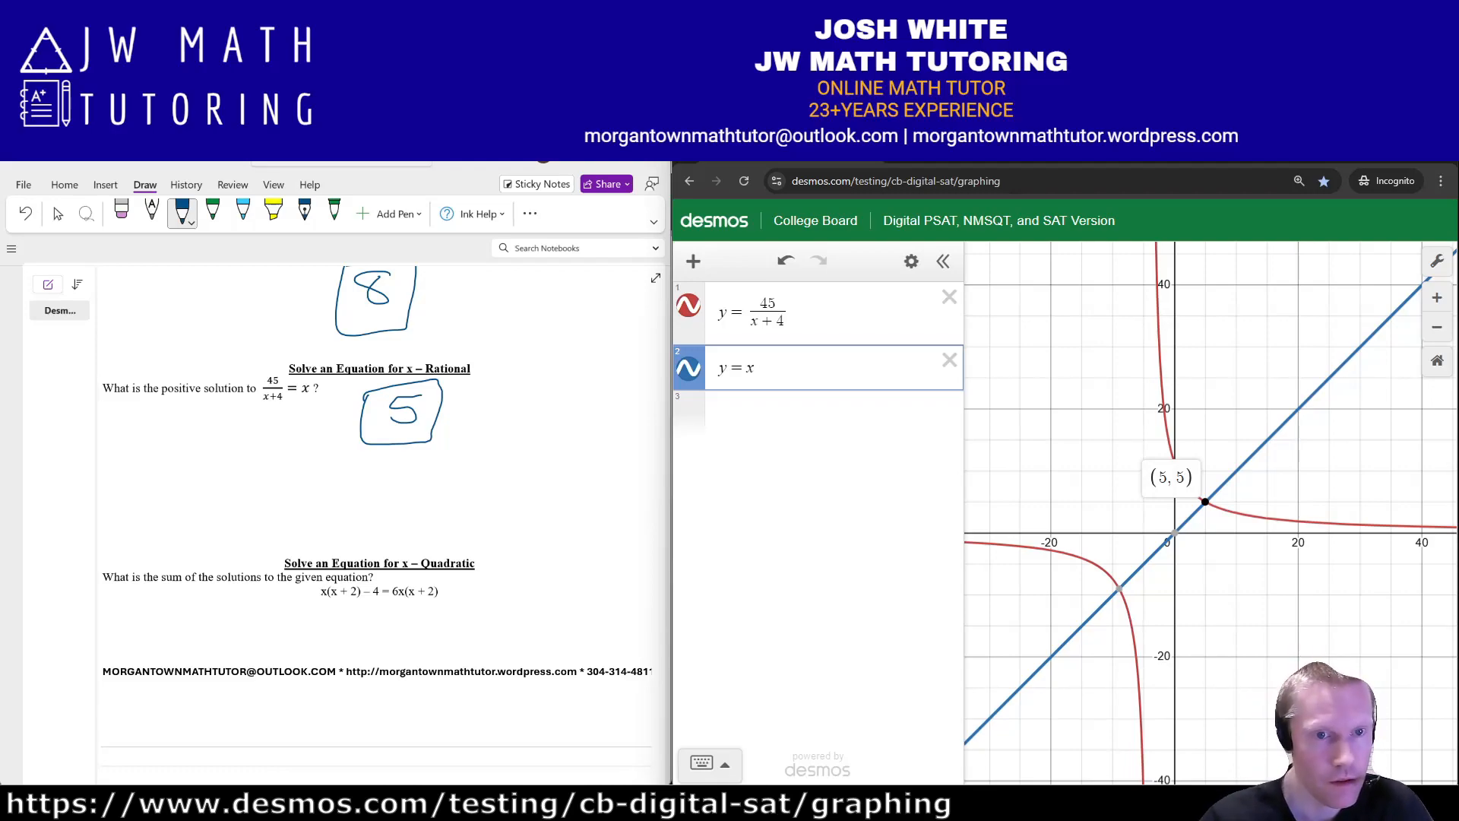
- Bring up the Quadratic question and delete both rational question expressions to leave a blank expression
{"action": "scroll", "coordinate": [380, 524], "scroll_direction": "down", "scroll_amount": 3}
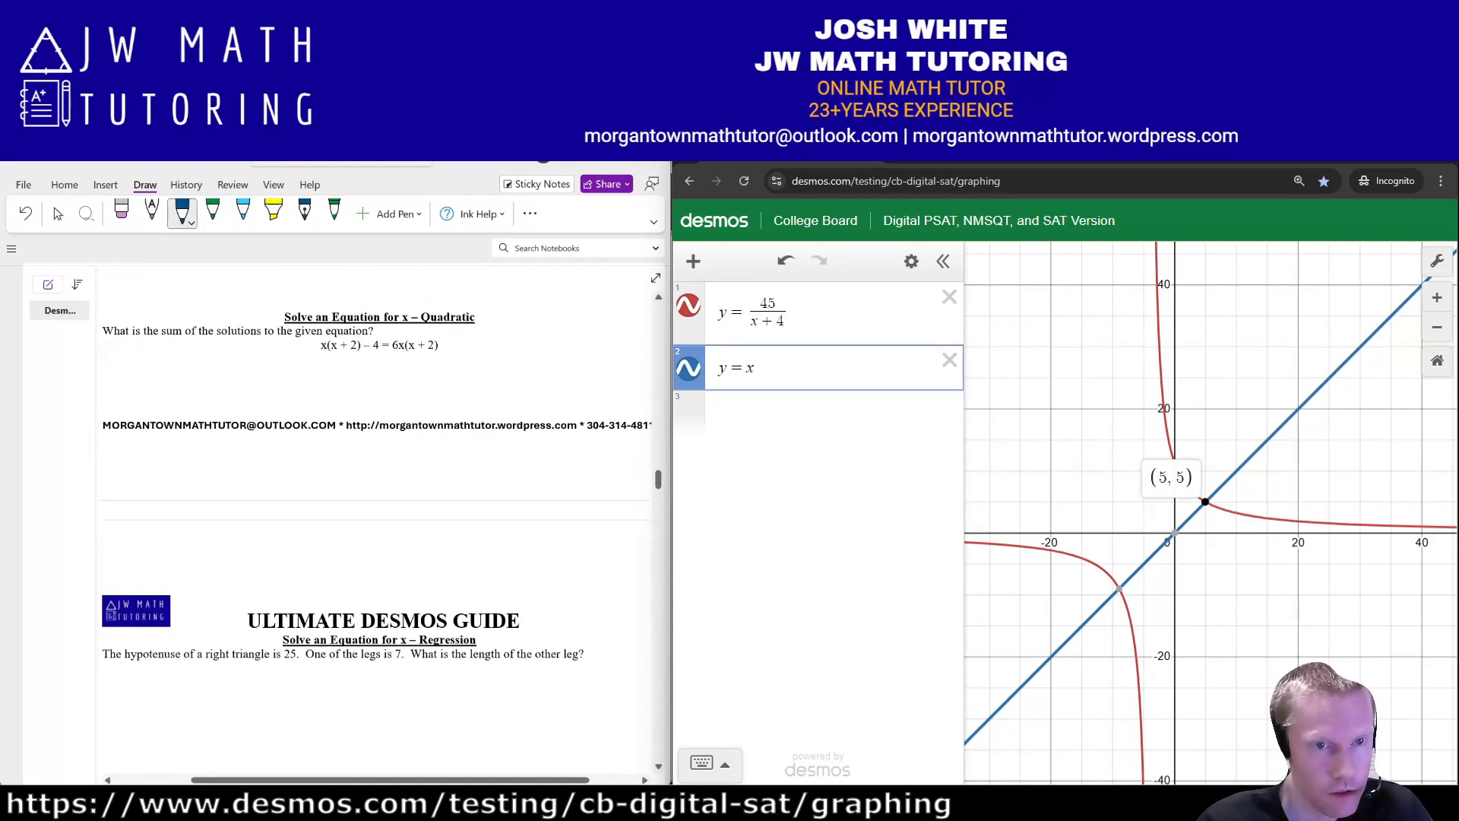
{"action": "left_click", "coordinate": [949, 360]}
{"action": "left_click", "coordinate": [949, 297]}
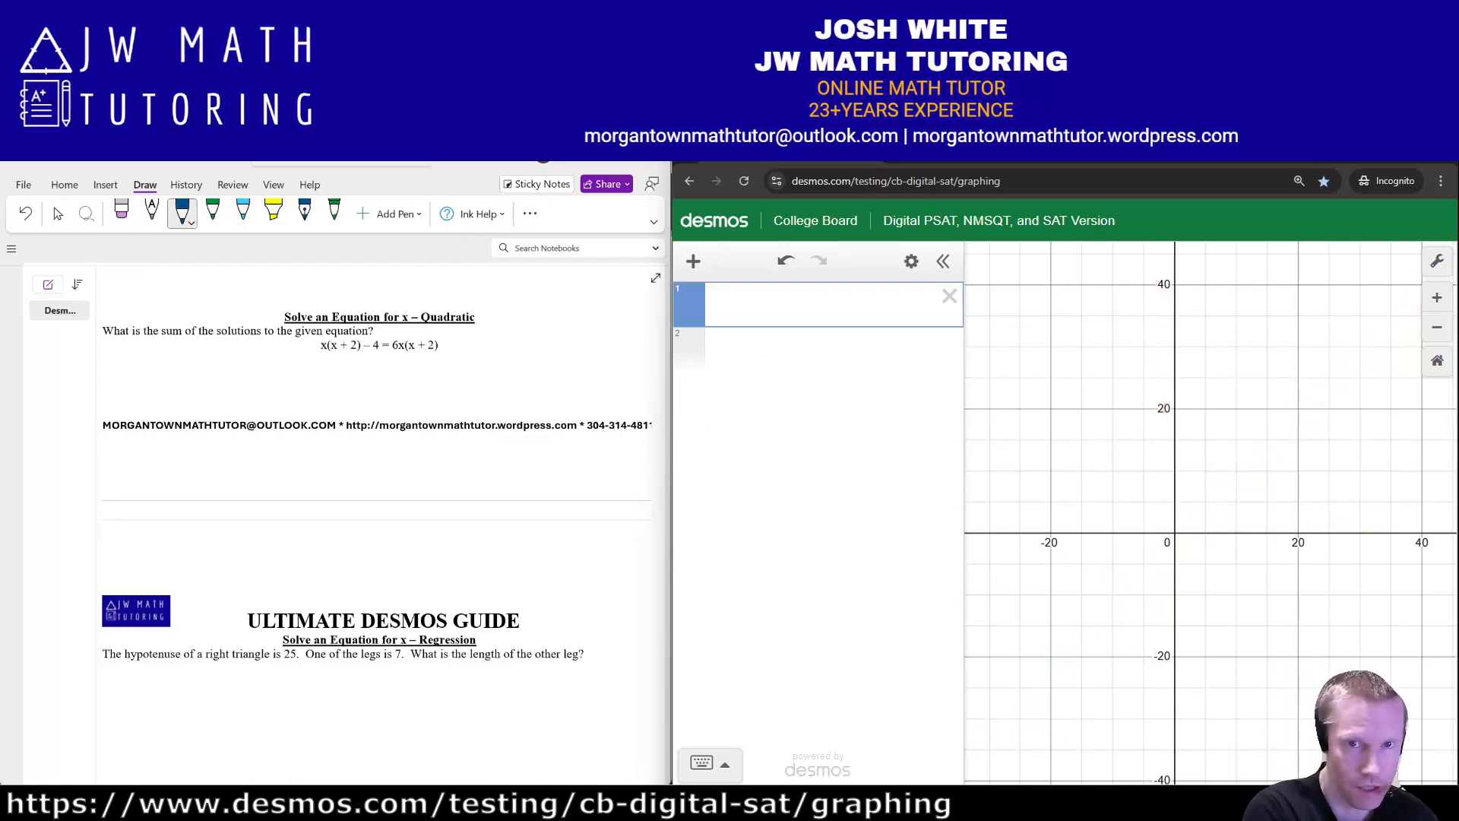
- Enter y = x(x + 2) − 4 as the first expression and y = 6x(x + 2) as the second expression
{"action": "type", "text": "y=x(x"}
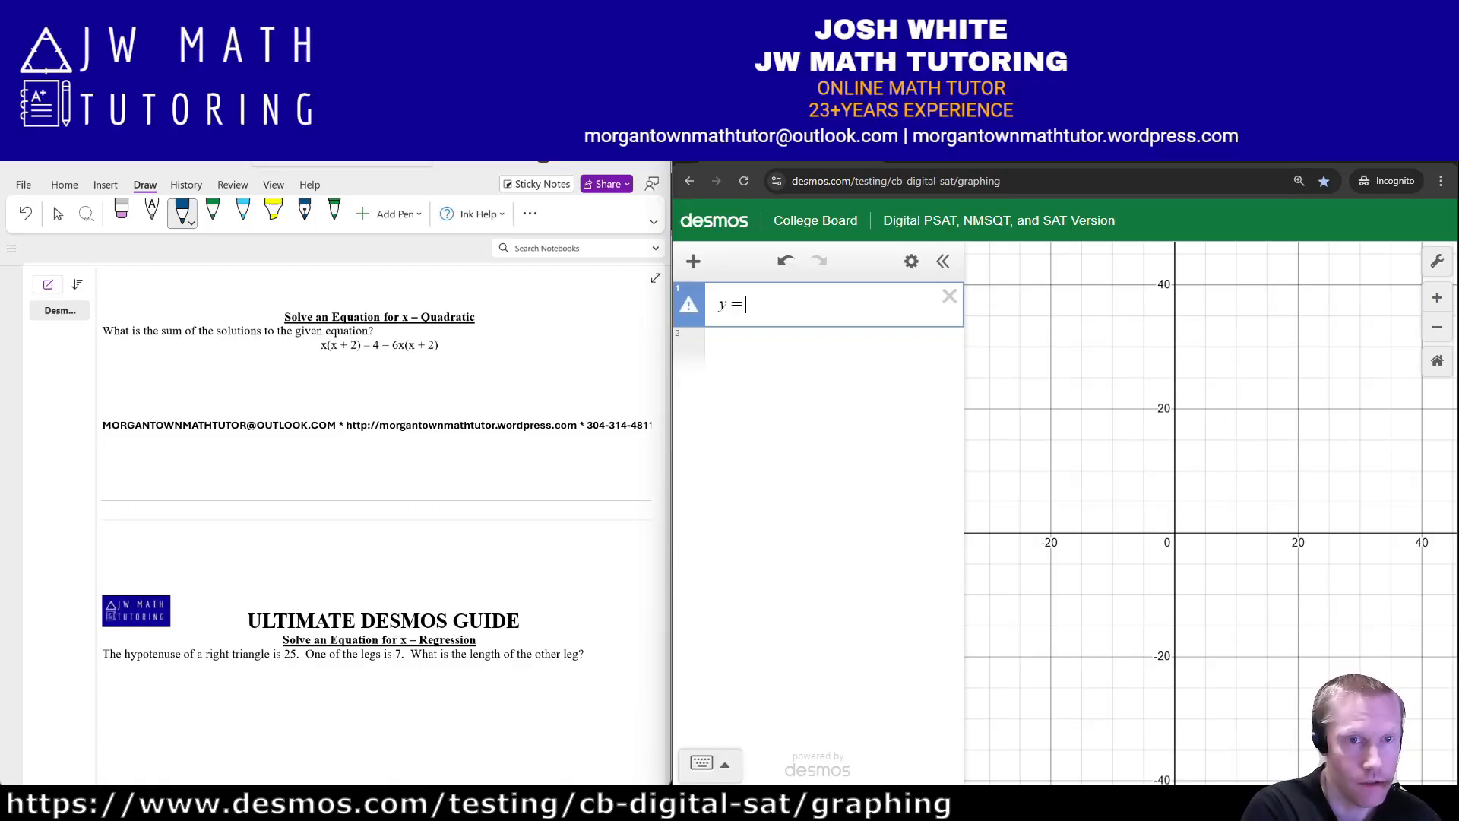
{"action": "type", "text": "+2)-4"}
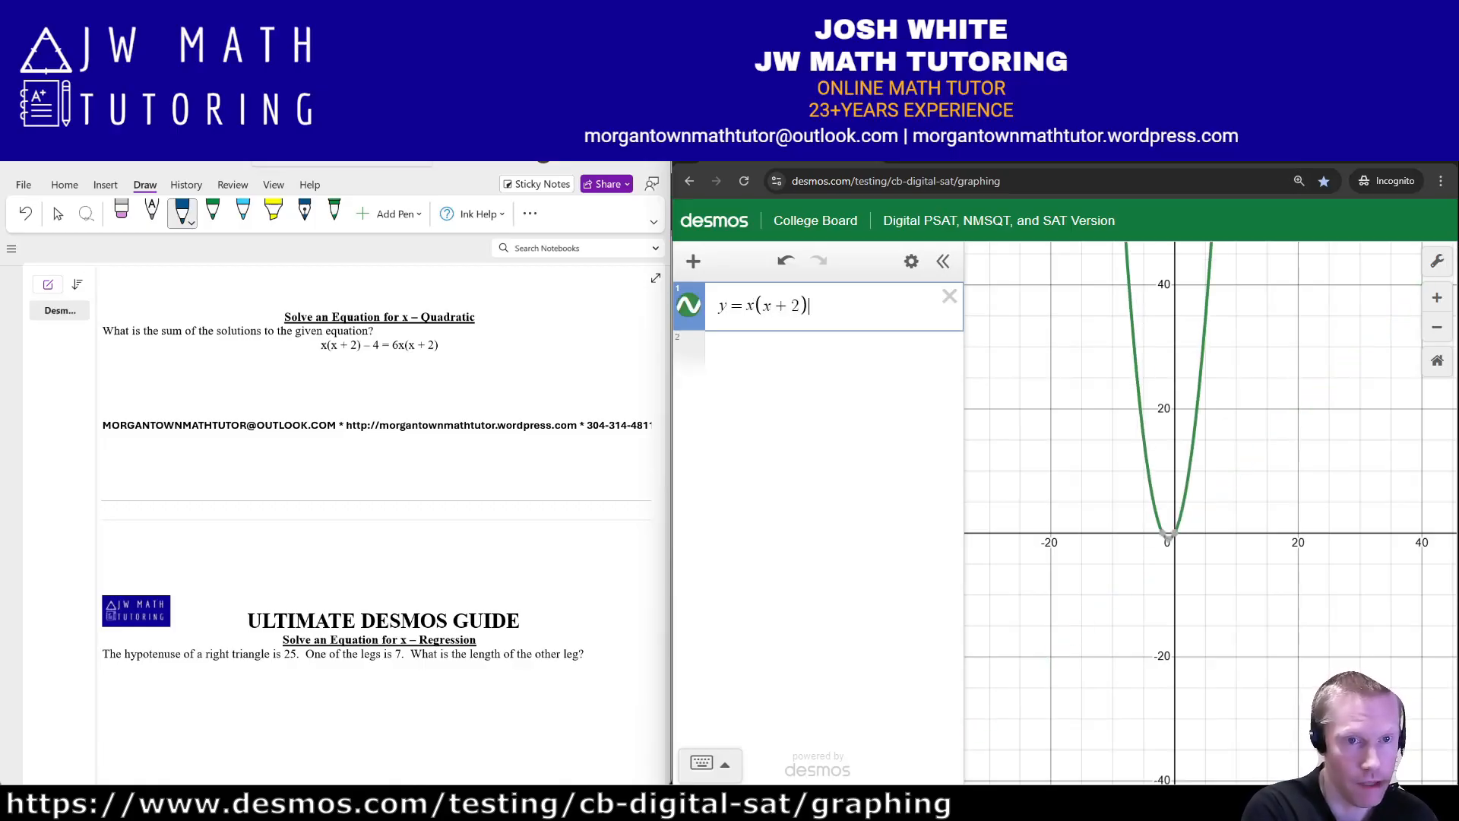
{"action": "key", "text": "Return"}
{"action": "type", "text": "y="}
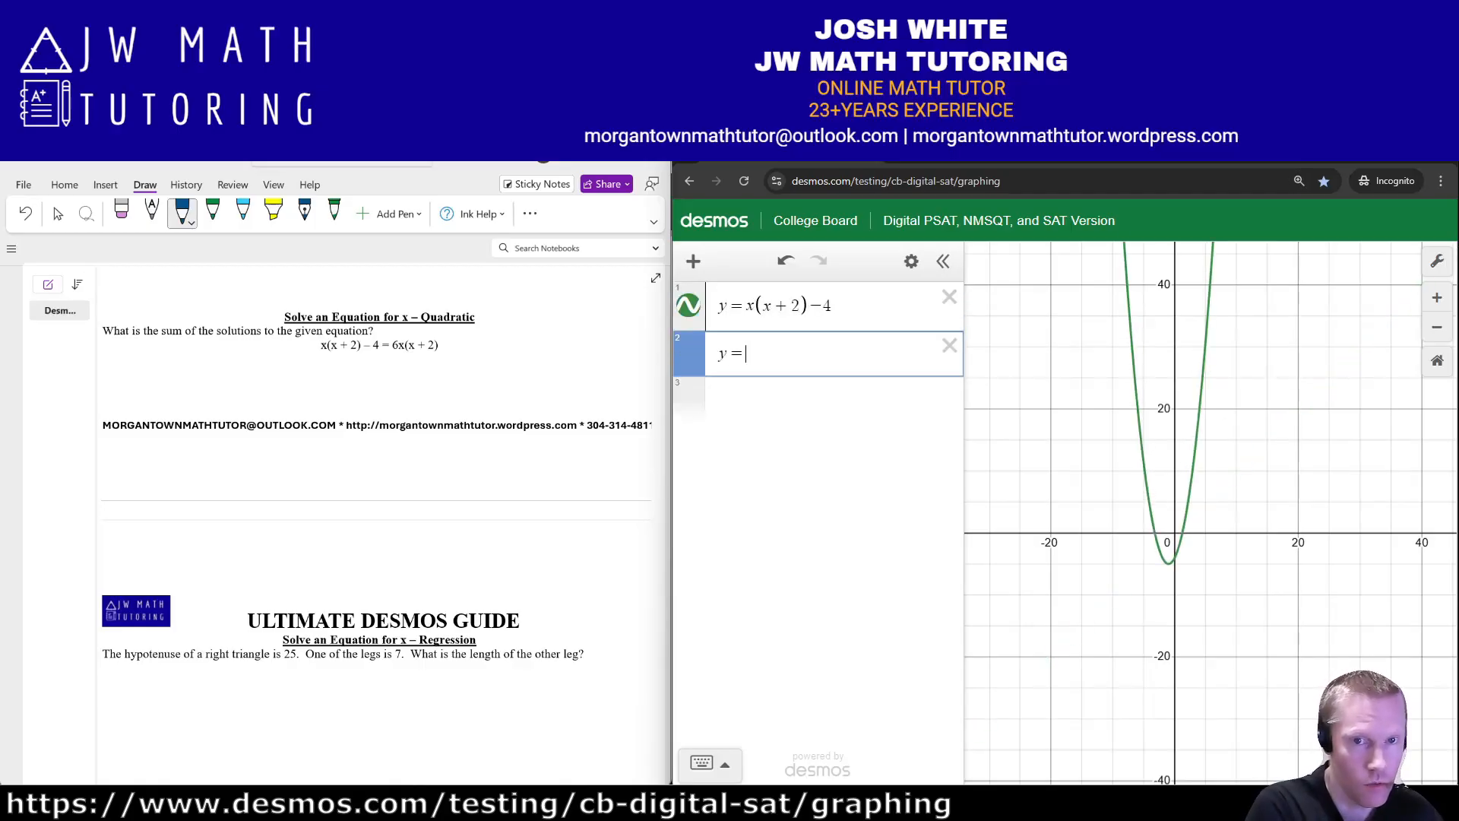
{"action": "type", "text": "6x(x+2)"}
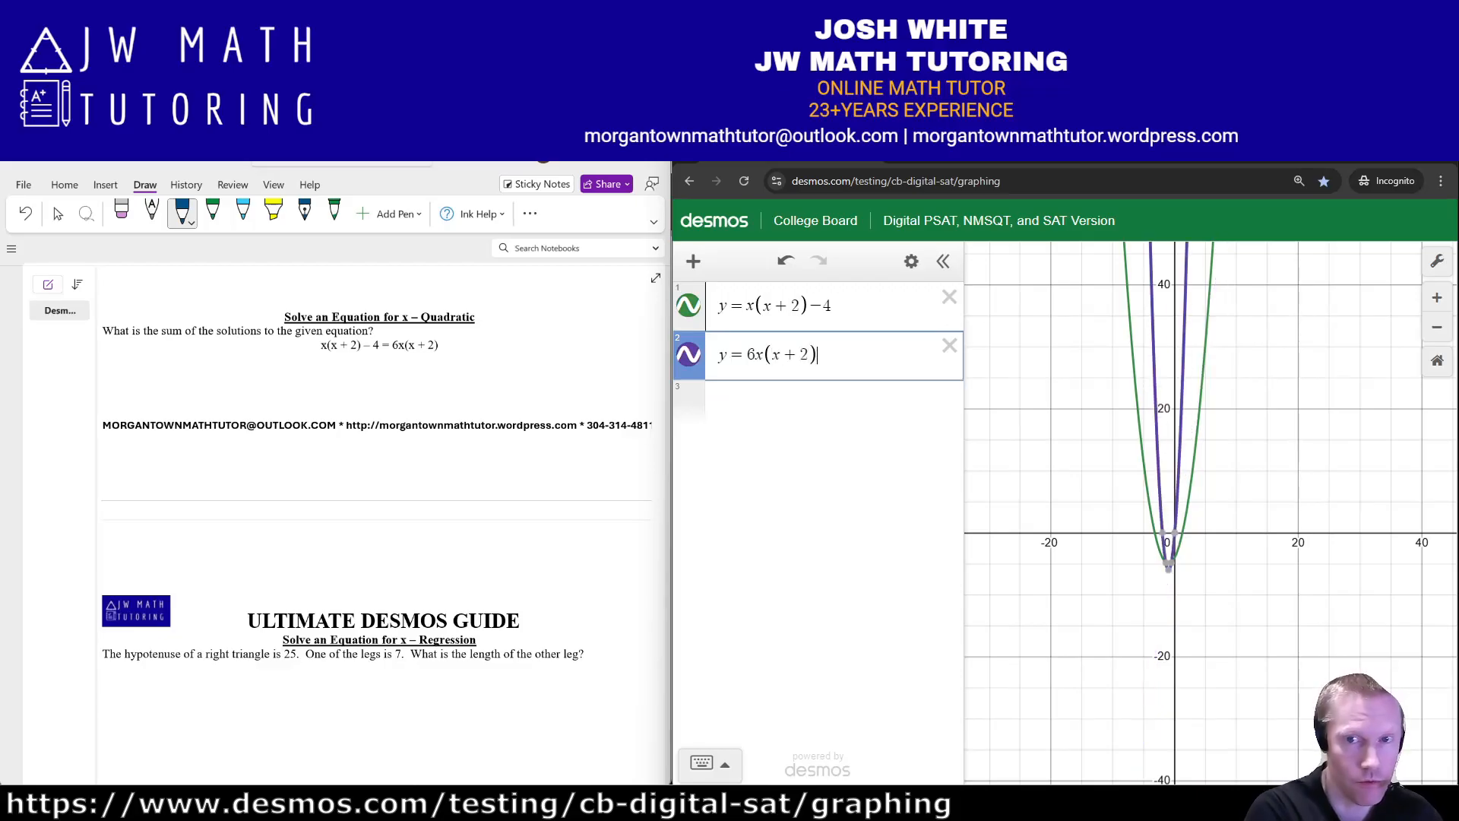
- Show the coordinates of both intersections of the two parabolas on the graph
{"action": "left_click_drag", "start_coordinate": [1247, 577], "coordinate": [1252, 545]}
{"action": "left_click", "coordinate": [1437, 298]}
{"action": "left_click", "coordinate": [1436, 297]}
{"action": "left_click_drag", "start_coordinate": [1140, 486], "coordinate": [1207, 506]}
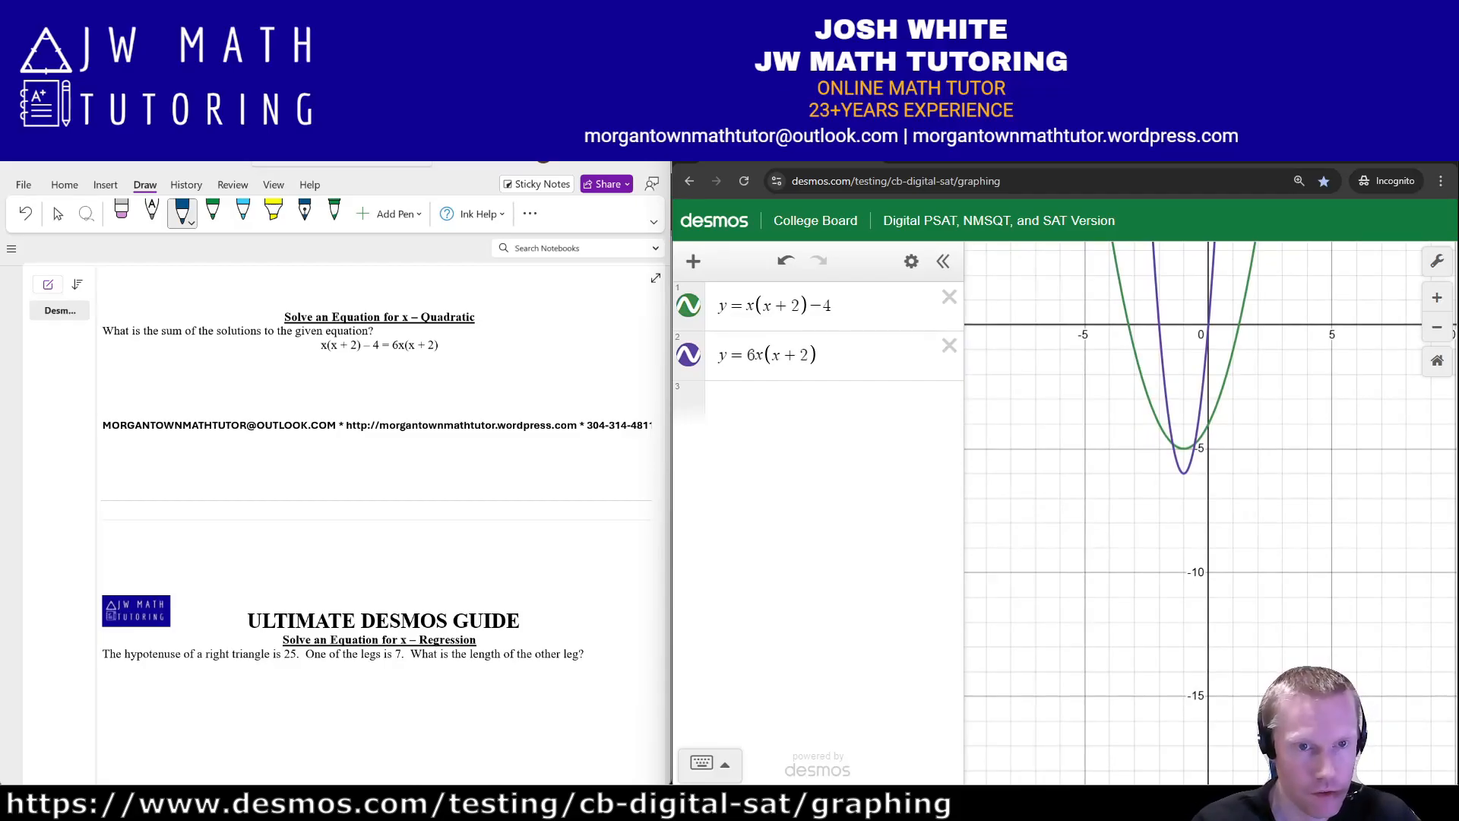
{"action": "left_click", "coordinate": [1436, 297]}
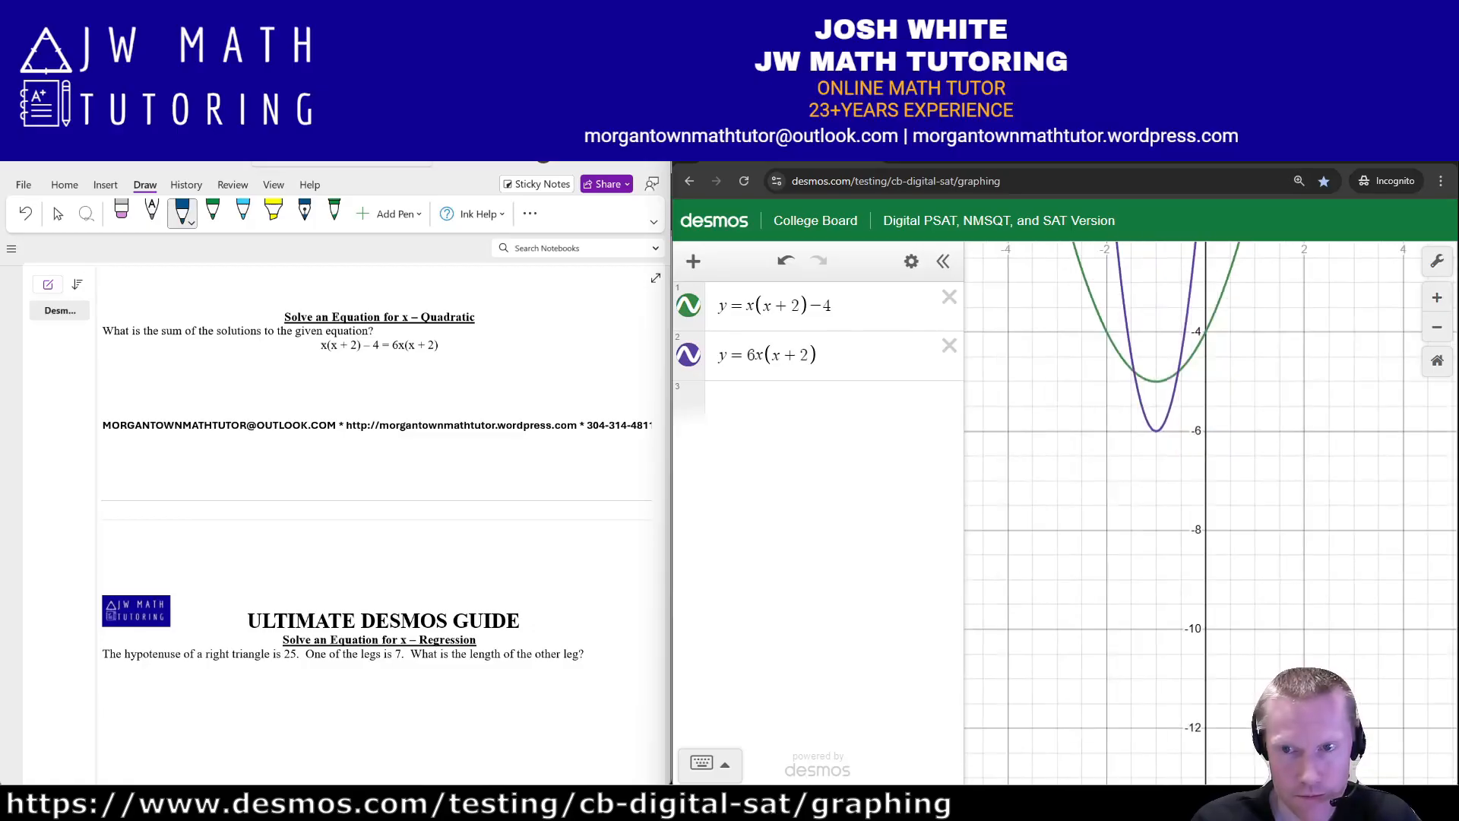
{"action": "left_click_drag", "start_coordinate": [1216, 456], "coordinate": [1202, 556]}
{"action": "left_click_drag", "start_coordinate": [1208, 456], "coordinate": [1216, 595]}
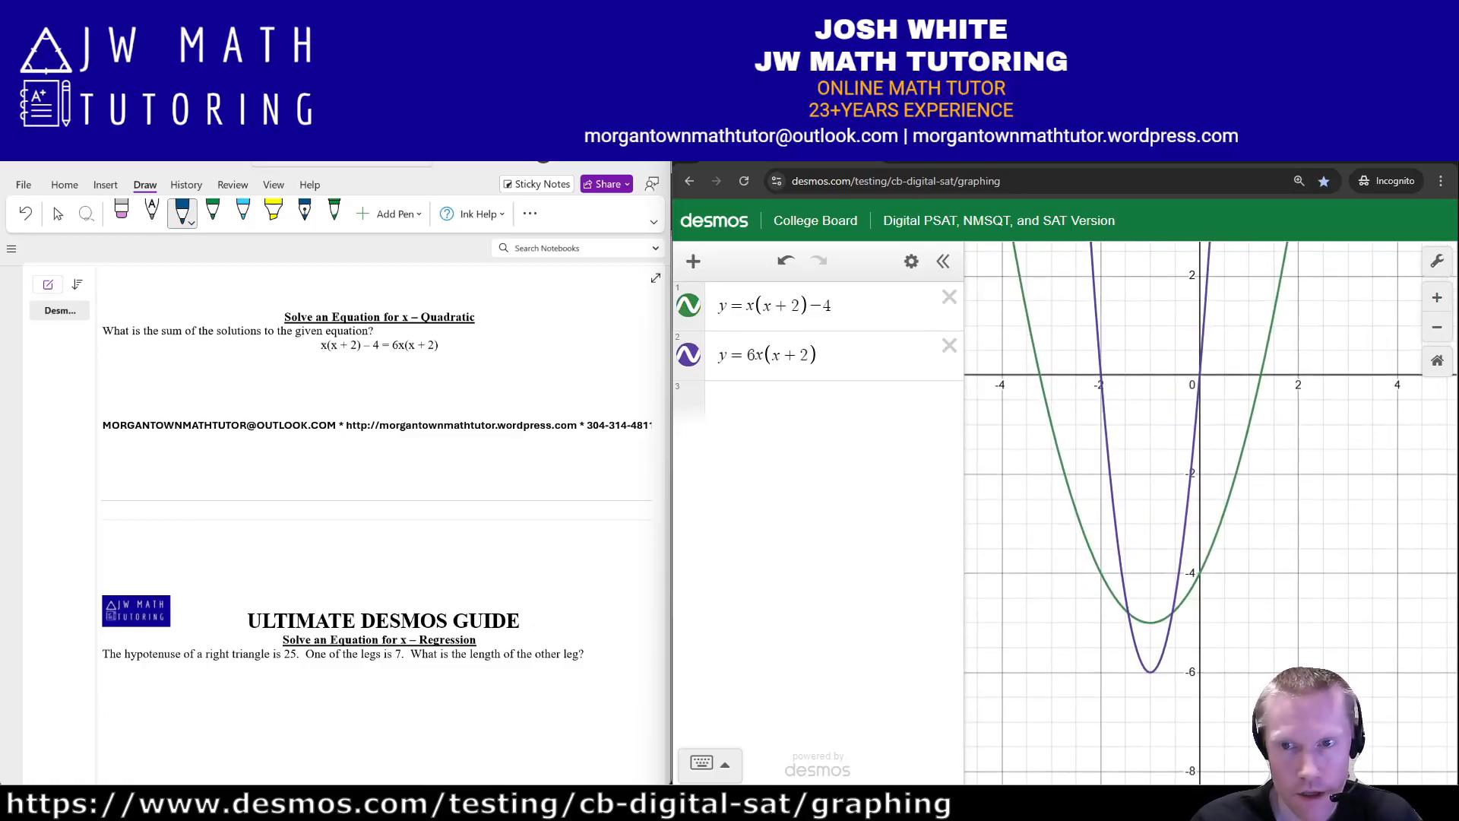
{"action": "left_click", "coordinate": [1128, 612]}
{"action": "left_click", "coordinate": [1172, 612]}
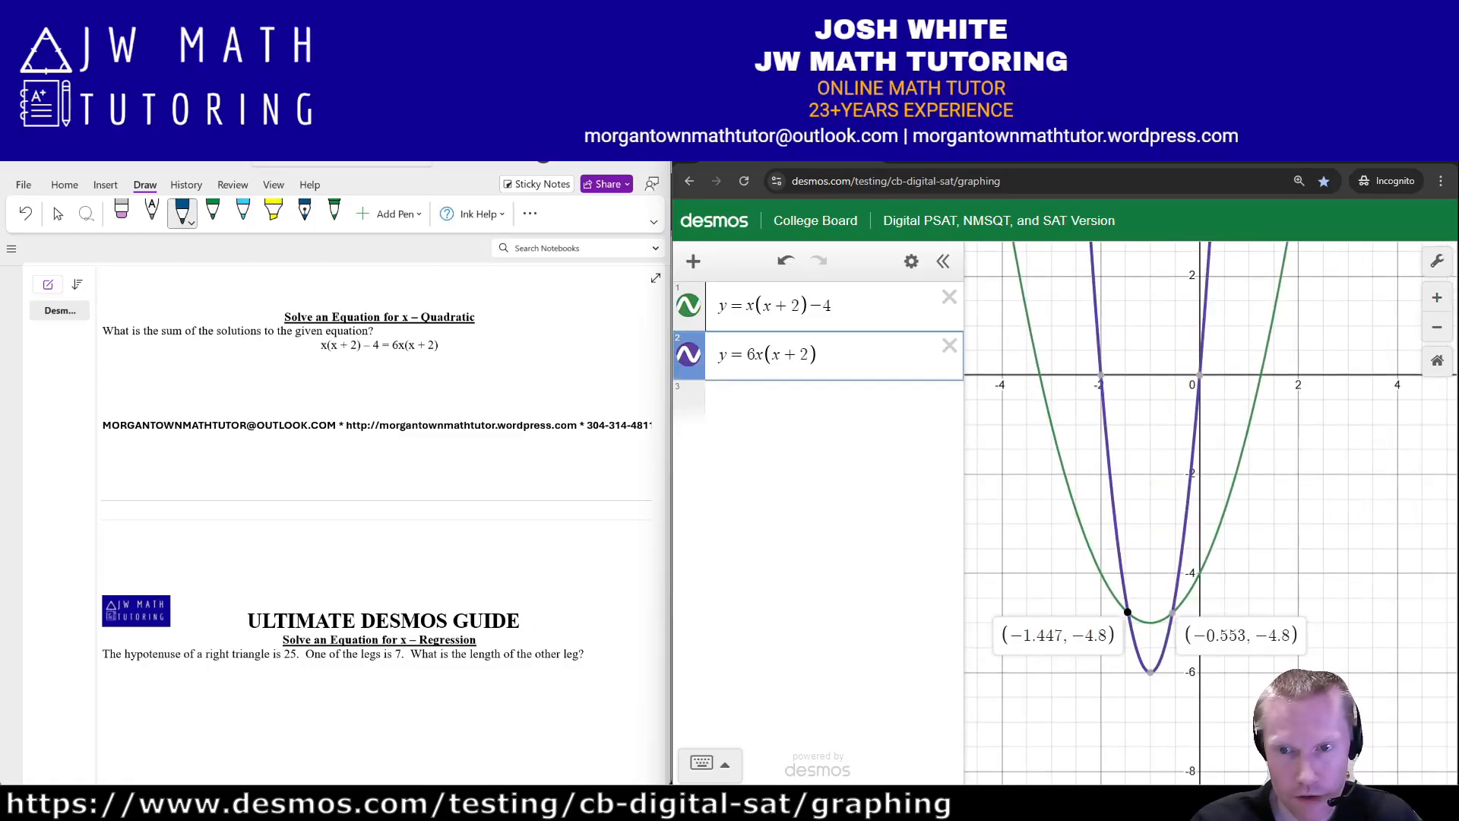
- Enlarge the graph around the parabolas' crossing points and display both intersections' coordinates again
{"action": "left_click", "coordinate": [1436, 297]}
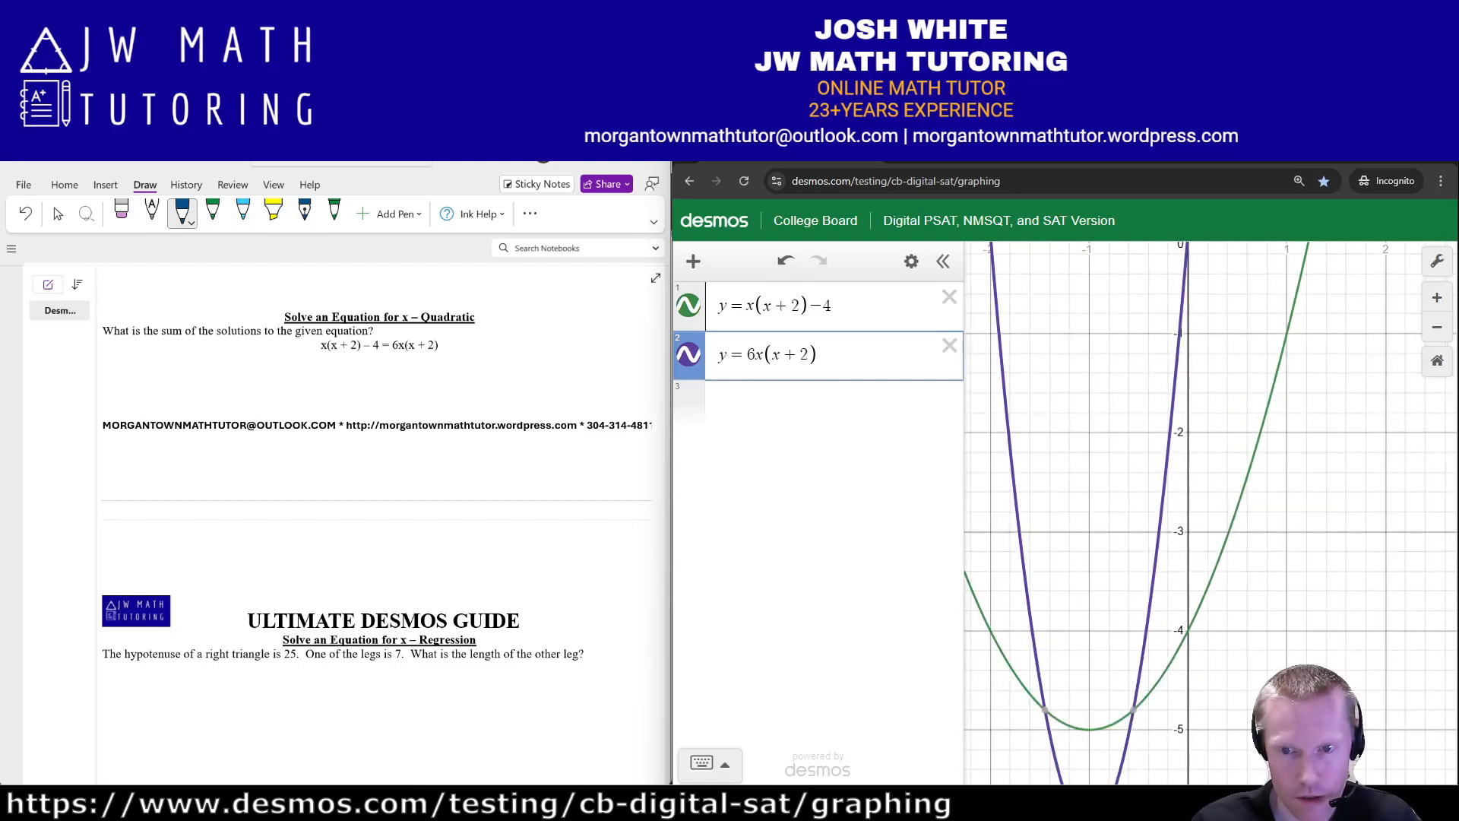
{"action": "left_click_drag", "start_coordinate": [1277, 562], "coordinate": [1322, 407]}
{"action": "left_click", "coordinate": [1179, 554]}
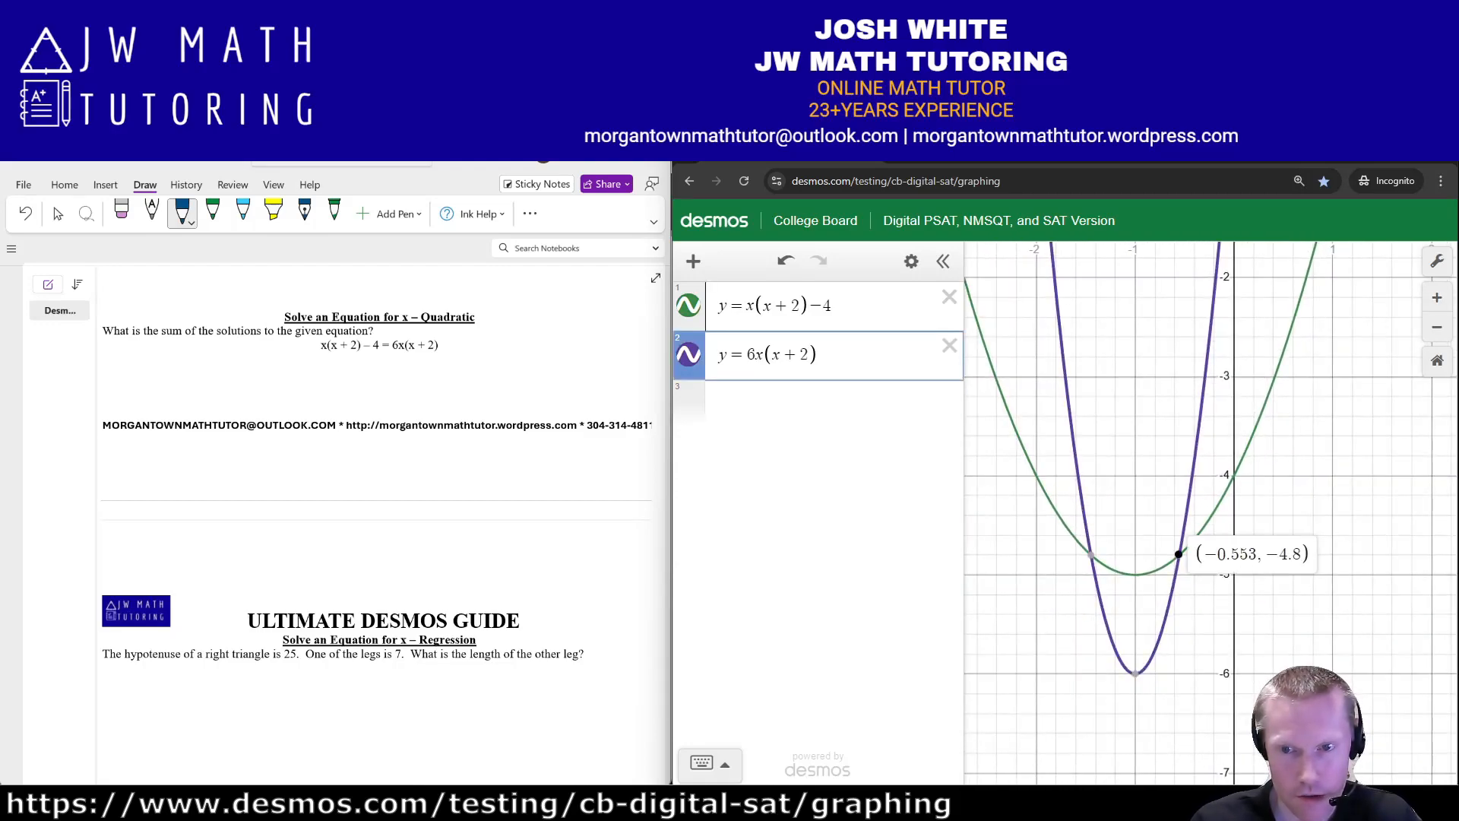
{"action": "left_click", "coordinate": [1090, 554]}
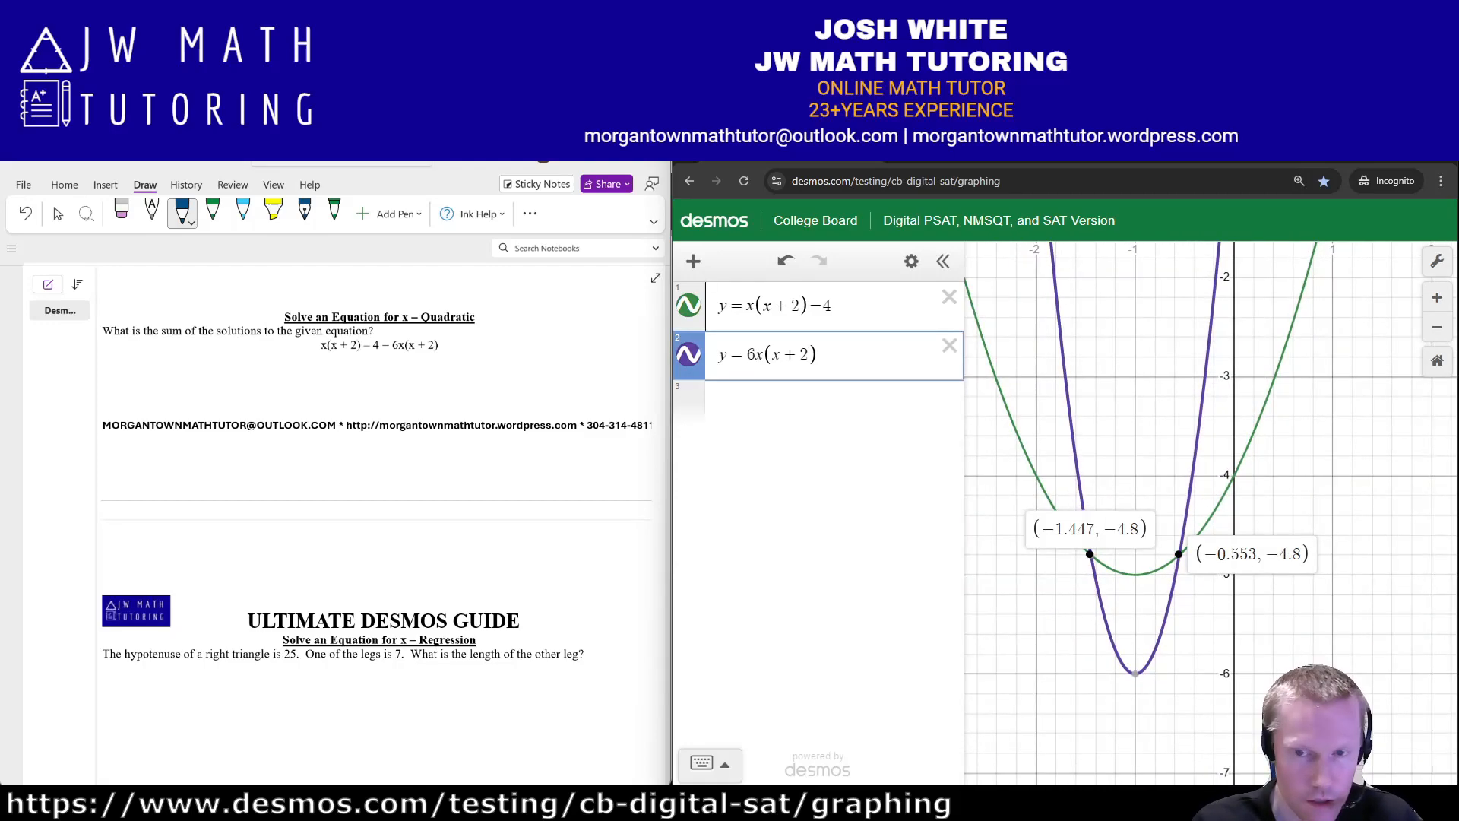
{"action": "left_click", "coordinate": [1436, 297]}
{"action": "left_click_drag", "start_coordinate": [1254, 562], "coordinate": [1342, 503]}
{"action": "left_click", "coordinate": [1234, 537]}
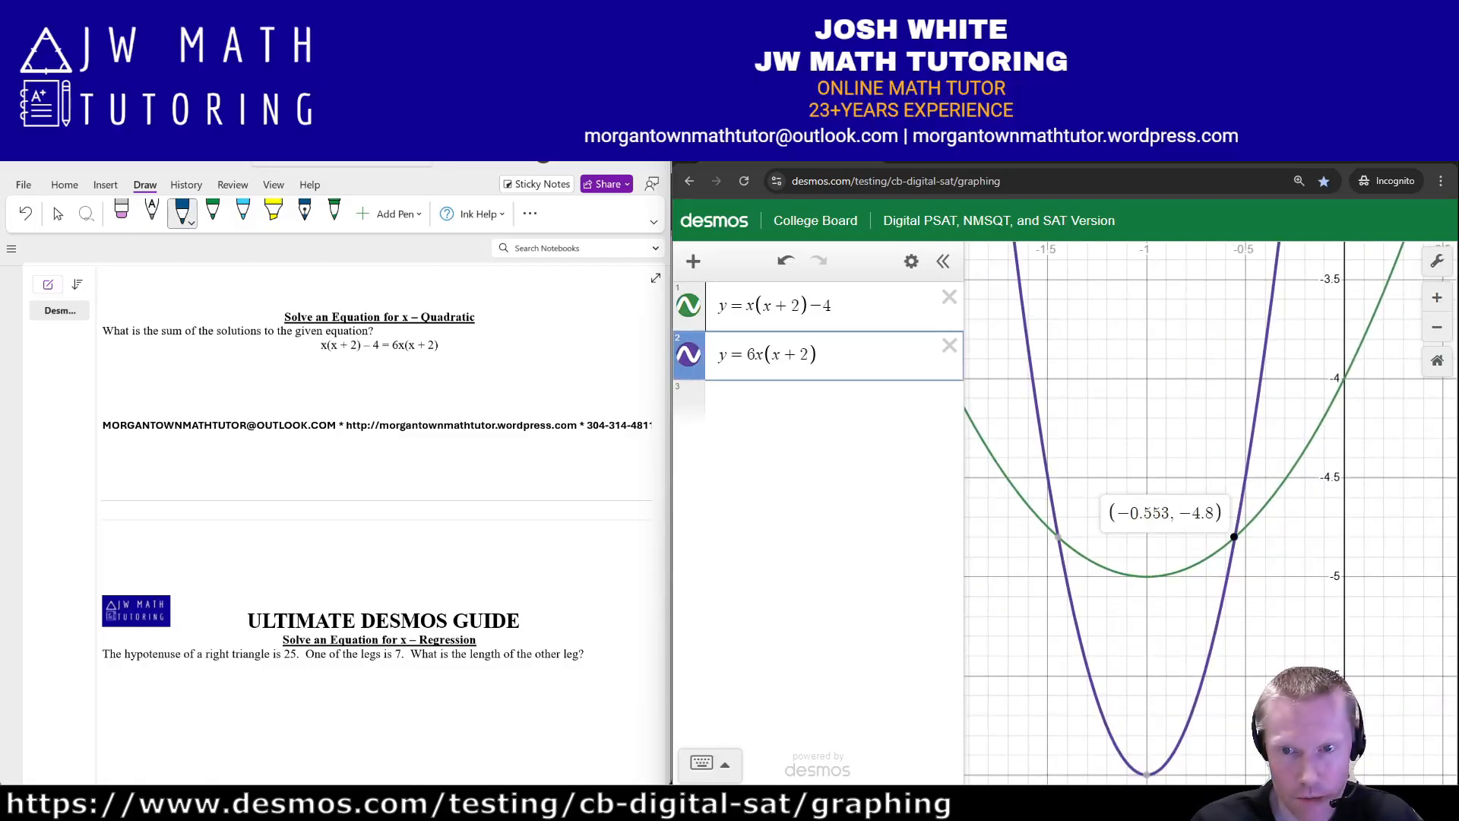
{"action": "left_click", "coordinate": [1058, 537]}
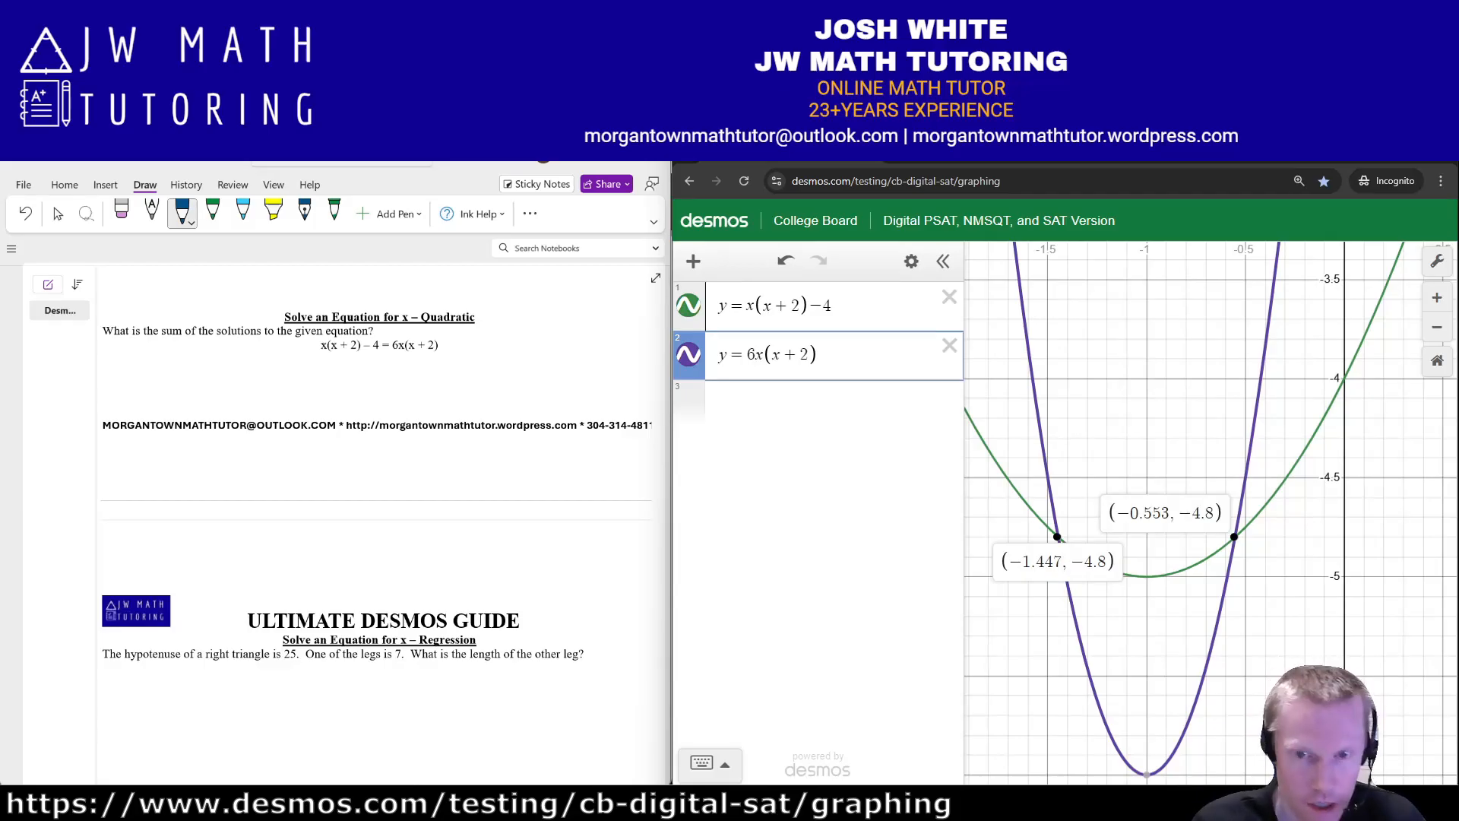
- Add the x-coordinates of the two intersections in a third expression, −1.447 + −.553
{"action": "left_click", "coordinate": [806, 403]}
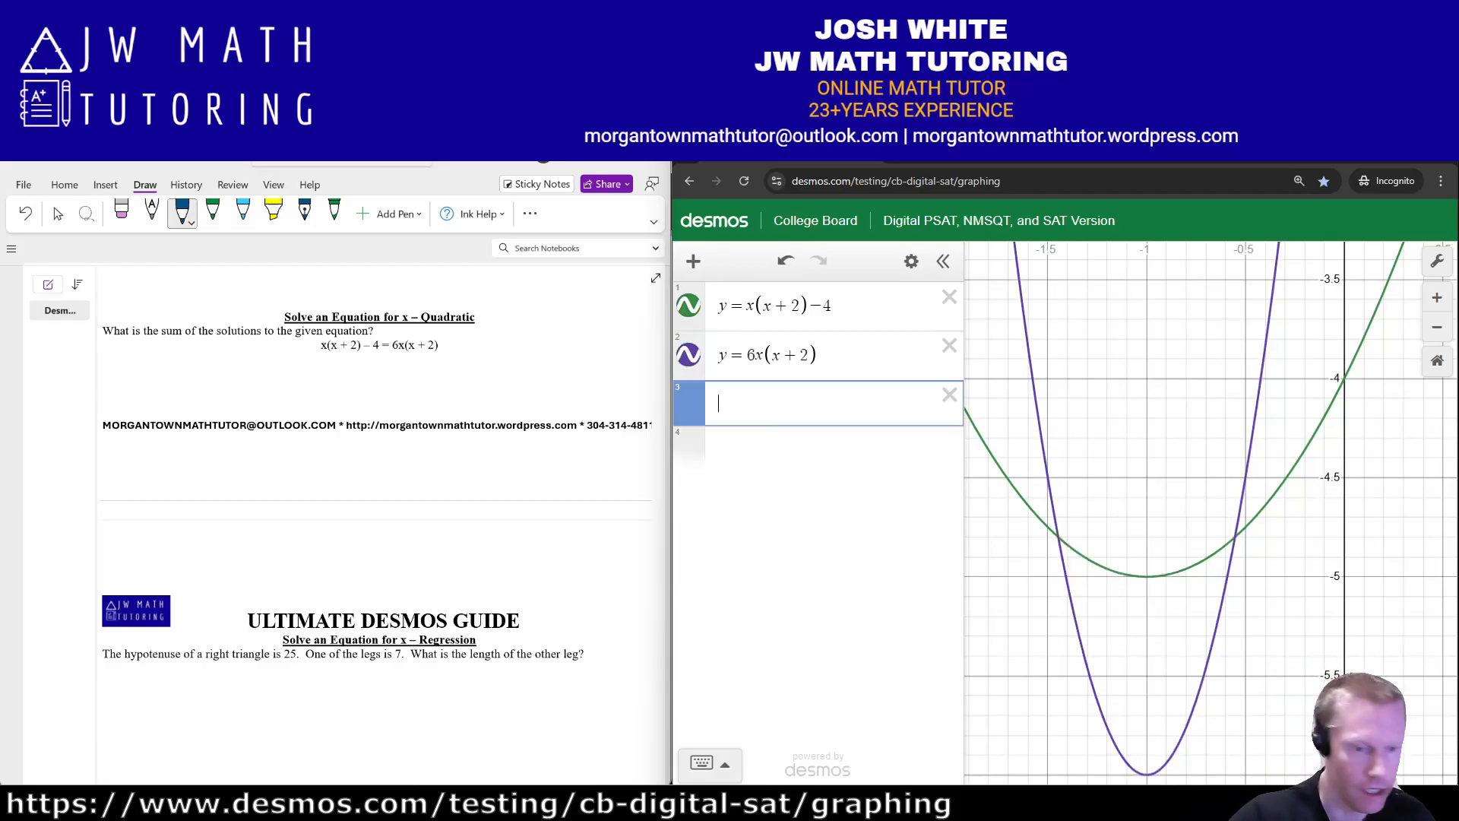
{"action": "type", "text": "-1.447+"}
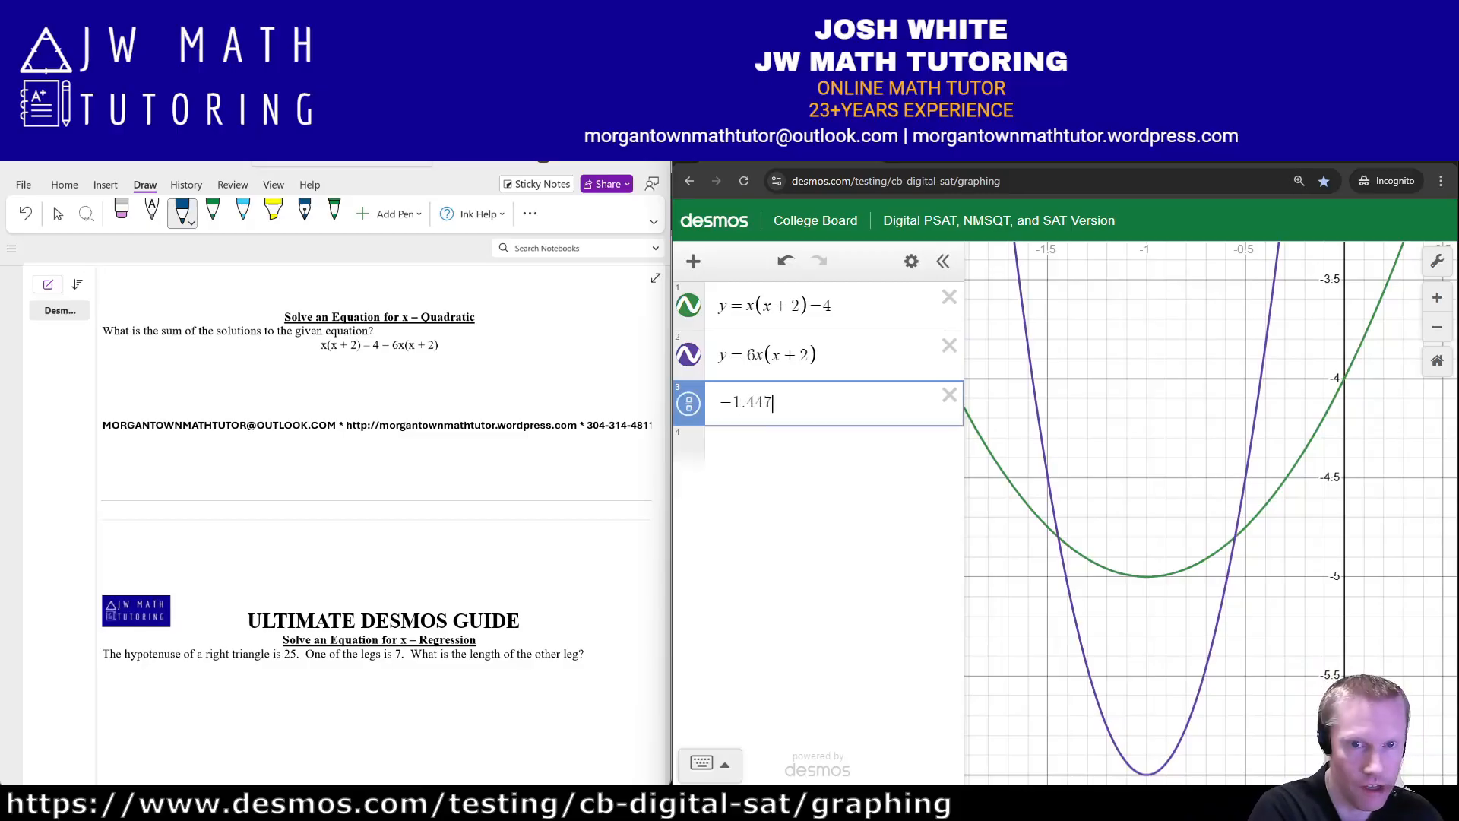
{"action": "left_click", "coordinate": [1235, 536]}
{"action": "left_click", "coordinate": [1234, 537]}
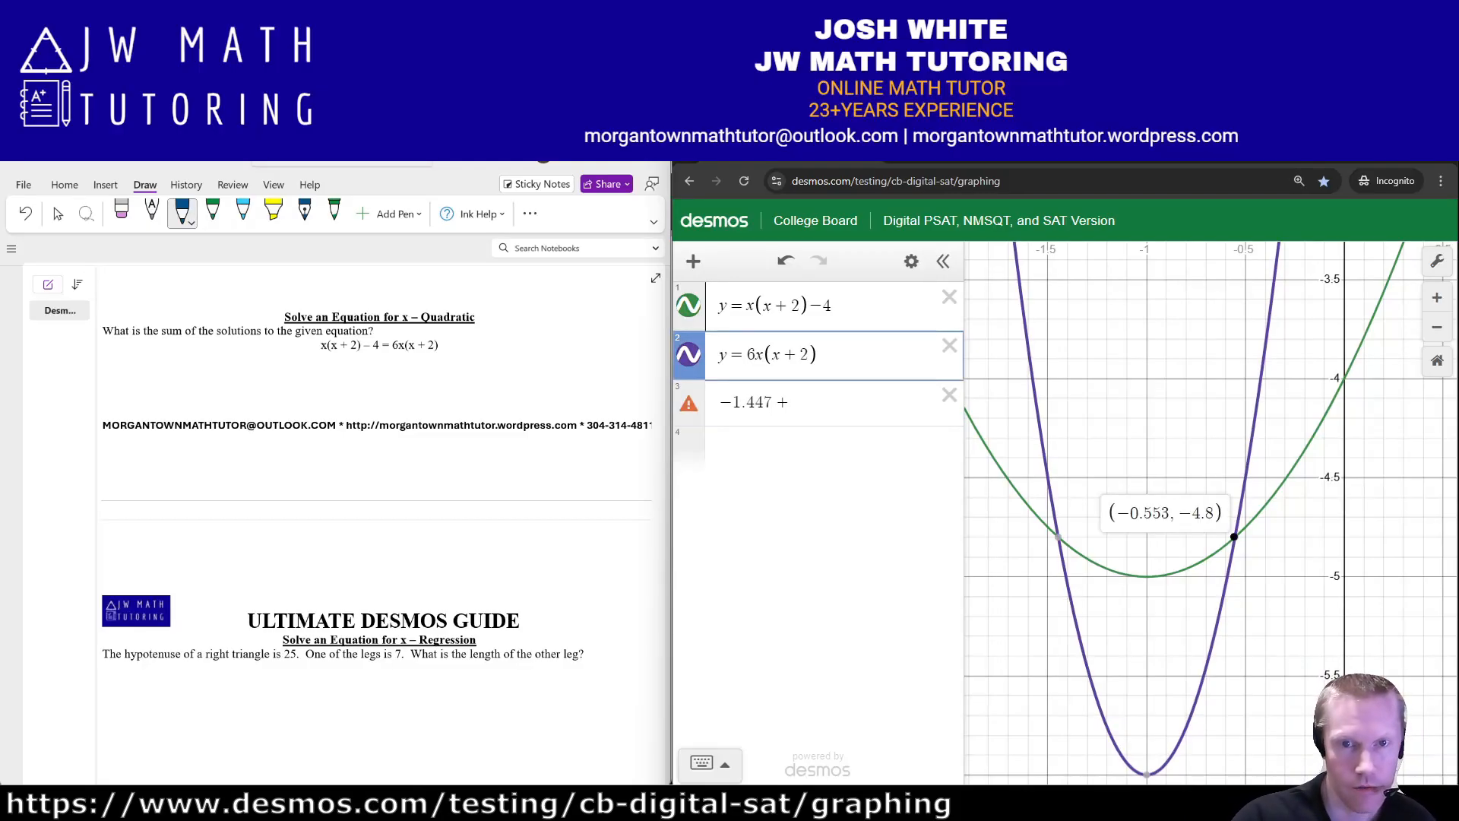
{"action": "left_click", "coordinate": [794, 403]}
{"action": "type", "text": "-.553"}
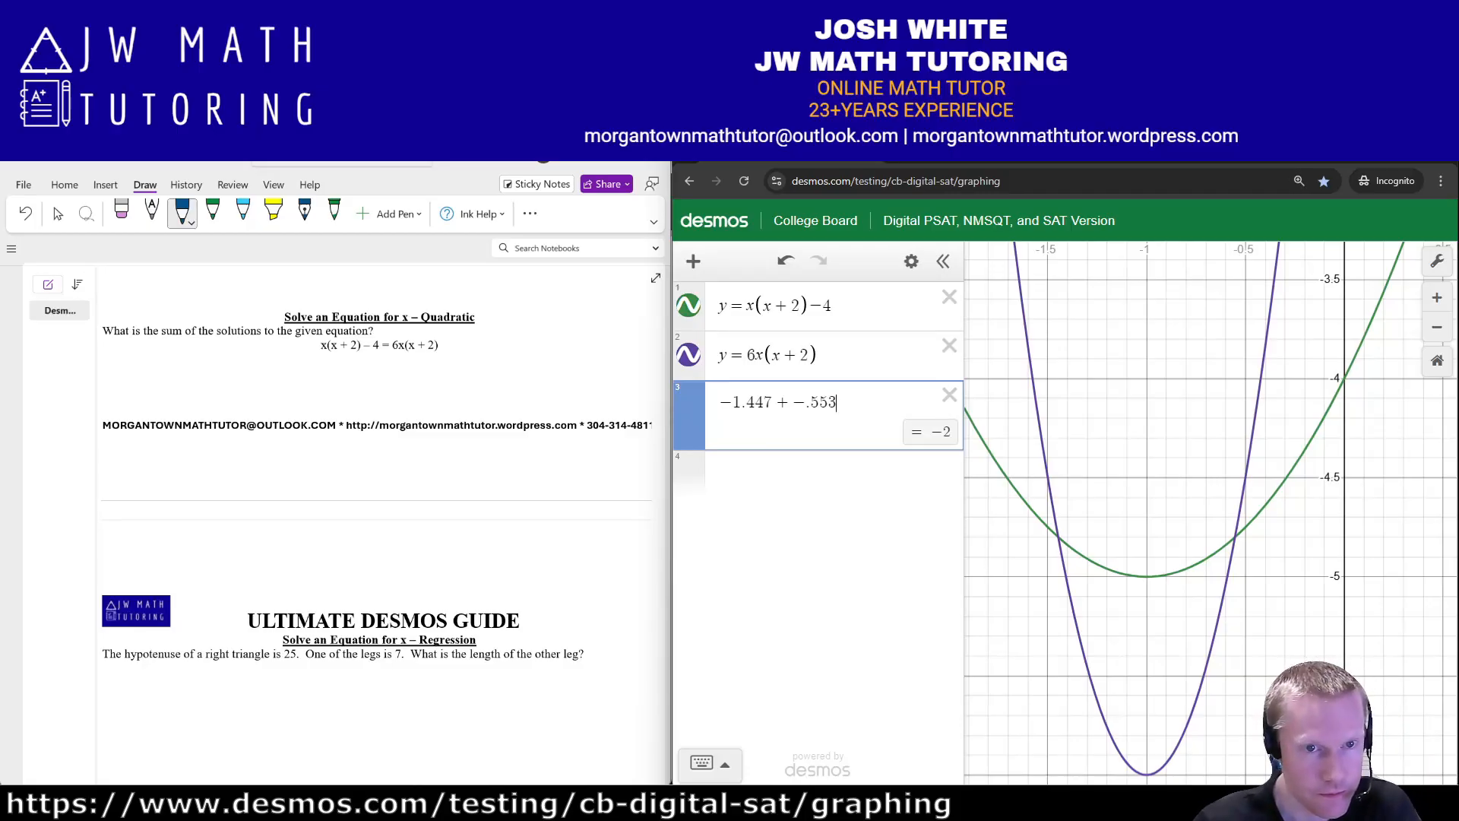
- Write the boxed answer −2 under the Quadratic question
{"action": "left_click_drag", "start_coordinate": [374, 377], "coordinate": [389, 377]}
{"action": "mouse_move", "coordinate": [408, 371]}
{"action": "left_mouse_down"}
{"action": "mouse_move", "coordinate": [431, 386]}
{"action": "mouse_move", "coordinate": [378, 354]}
{"action": "mouse_move", "coordinate": [455, 401]}
{"action": "left_mouse_up"}
{"action": "left_click_drag", "start_coordinate": [359, 392], "coordinate": [455, 402]}
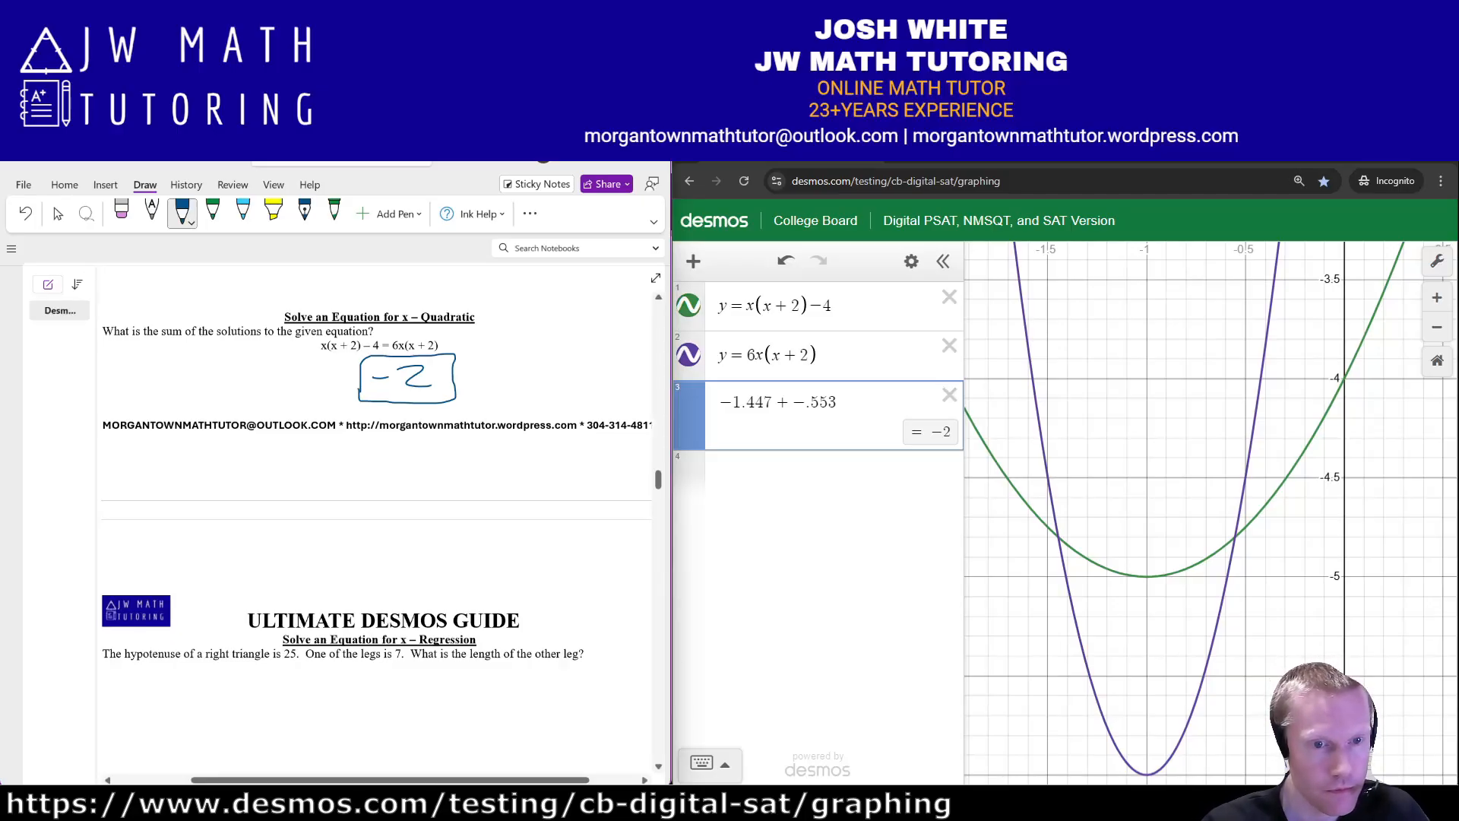
- Bring up the Regression question in the notes, and switch to the PDF guide's section on solving an equation using regression
{"action": "scroll", "coordinate": [376, 494], "scroll_direction": "down", "scroll_amount": 3}
{"action": "scroll", "coordinate": [376, 494], "scroll_direction": "down", "scroll_amount": 3}
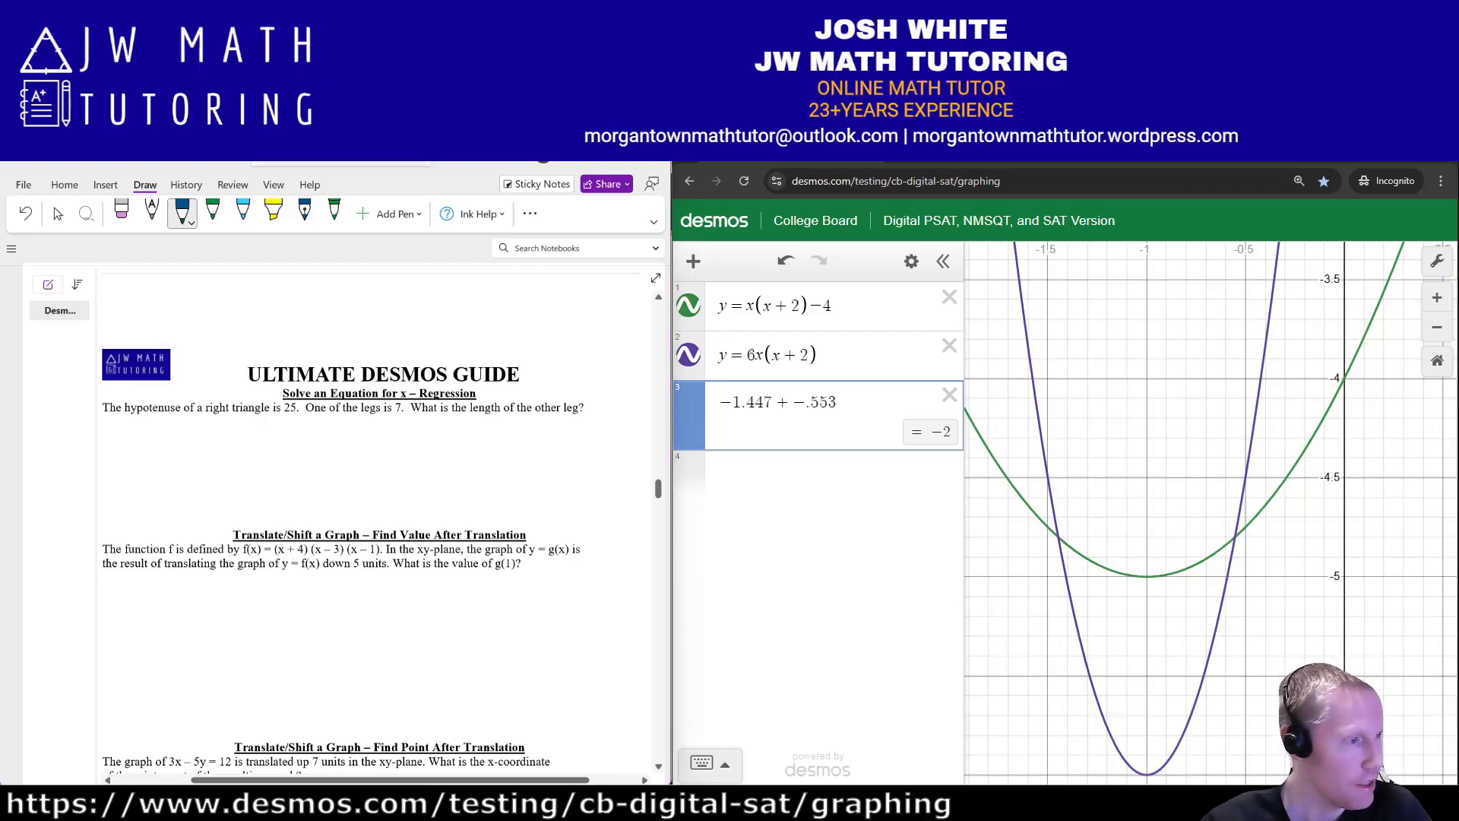
{"action": "key", "text": "alt+Tab"}
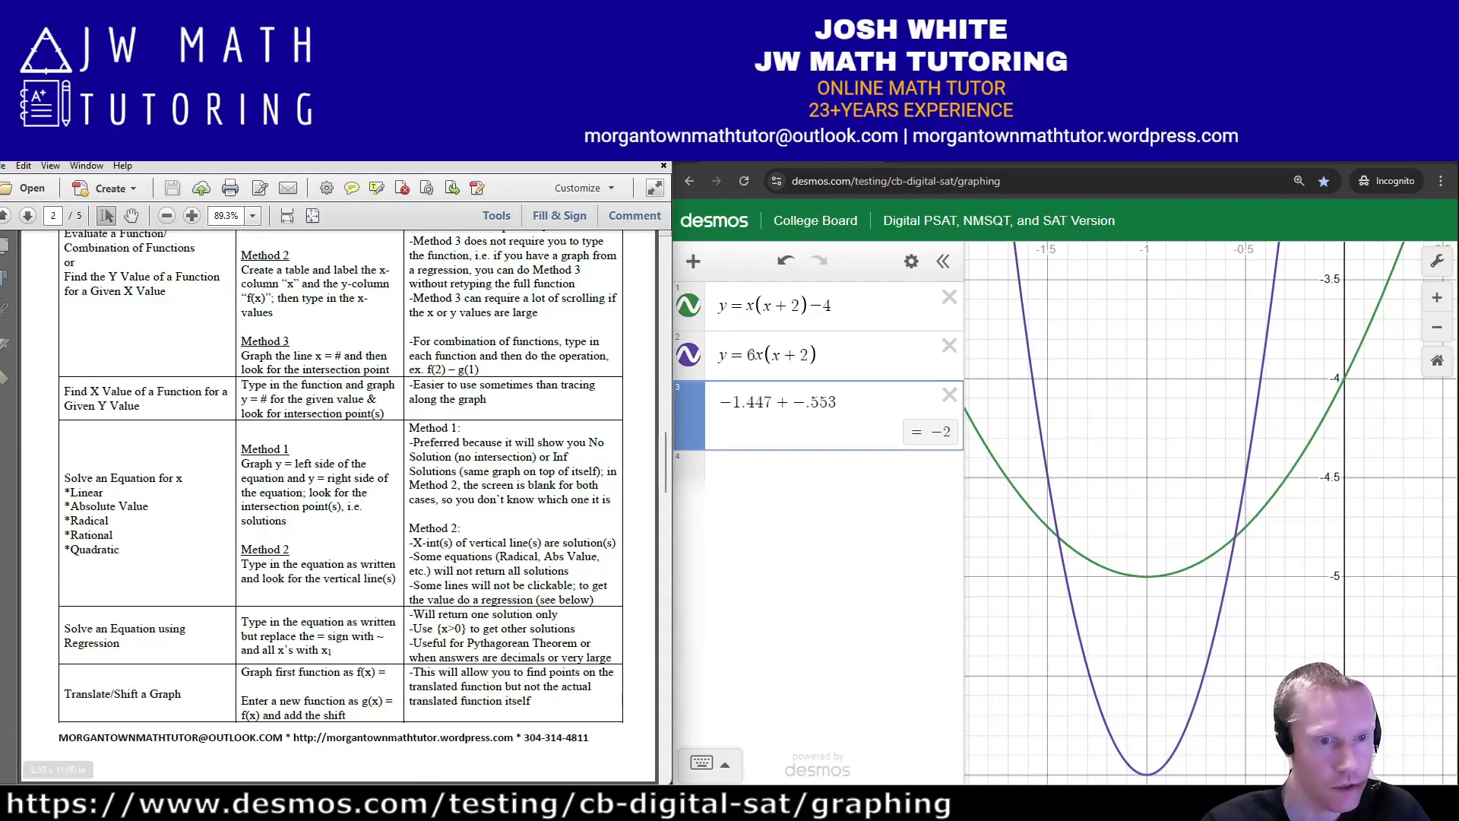
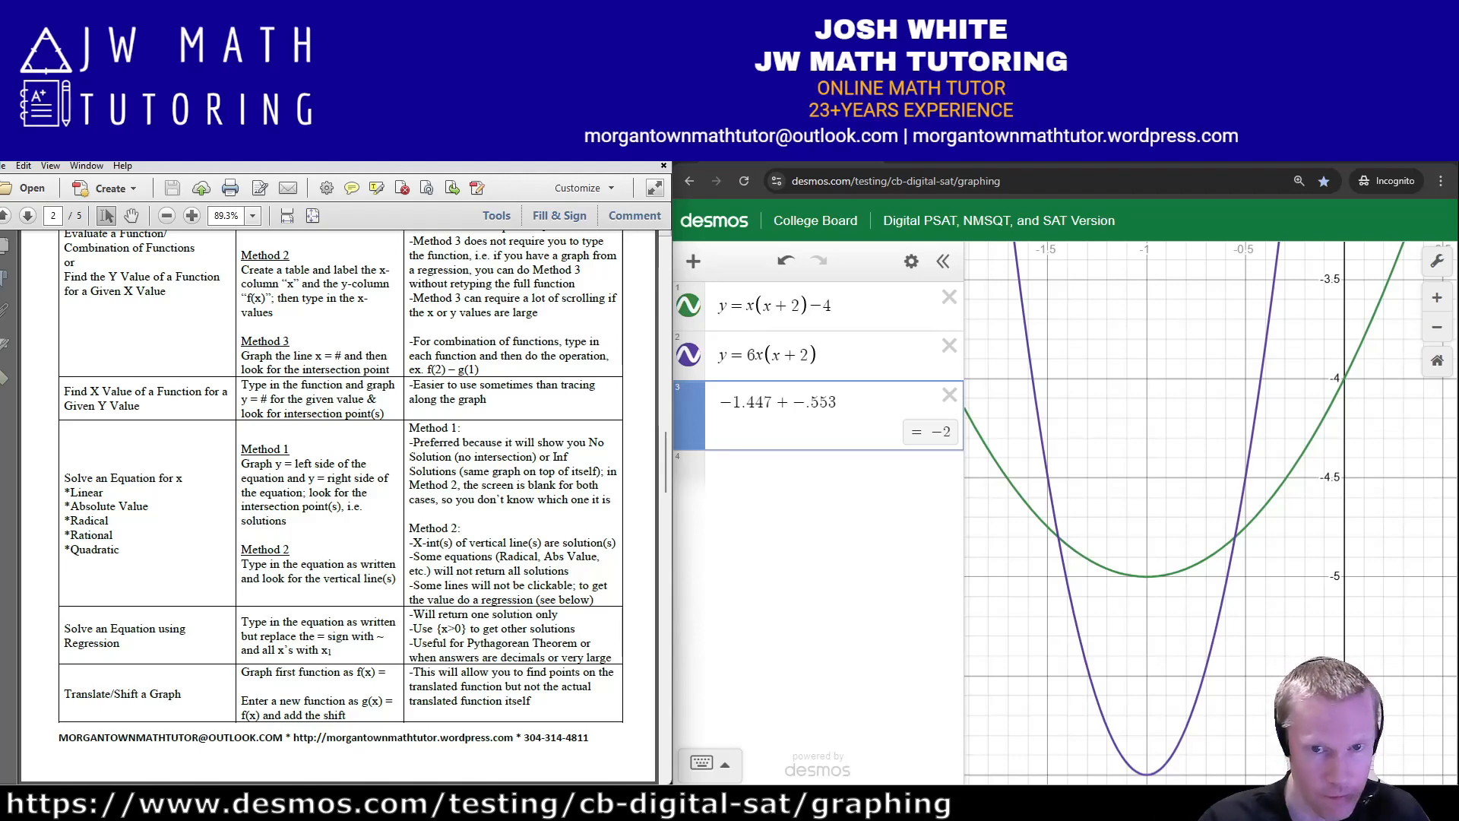
- Enter the left side of the quadratic equation as a regression in the fourth expression, x₁(x₁ + 2) − 4 ~, with subscripted variables
{"action": "key", "text": "Return"}
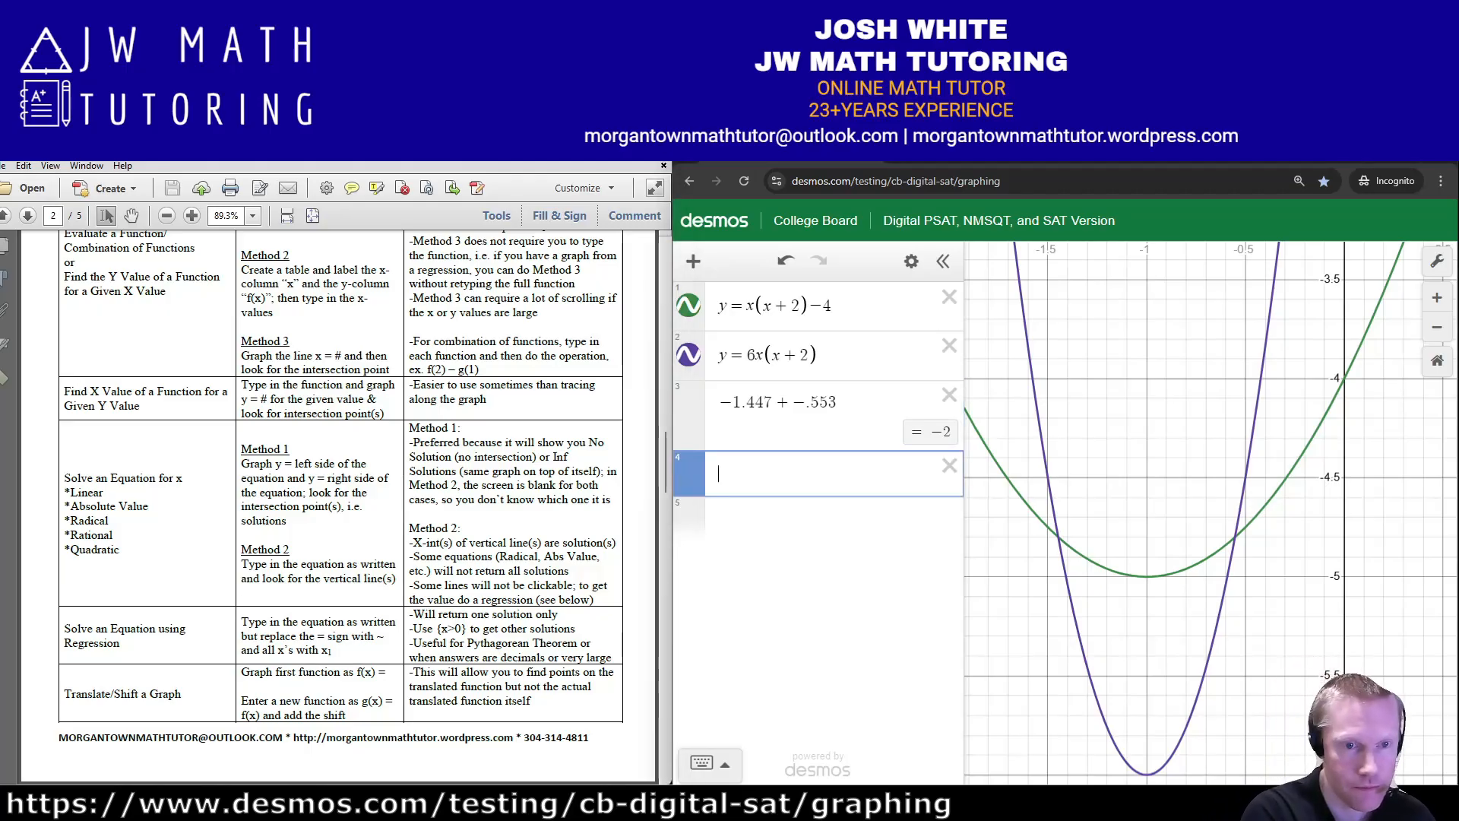
{"action": "type", "text": "x_1(x_1"}
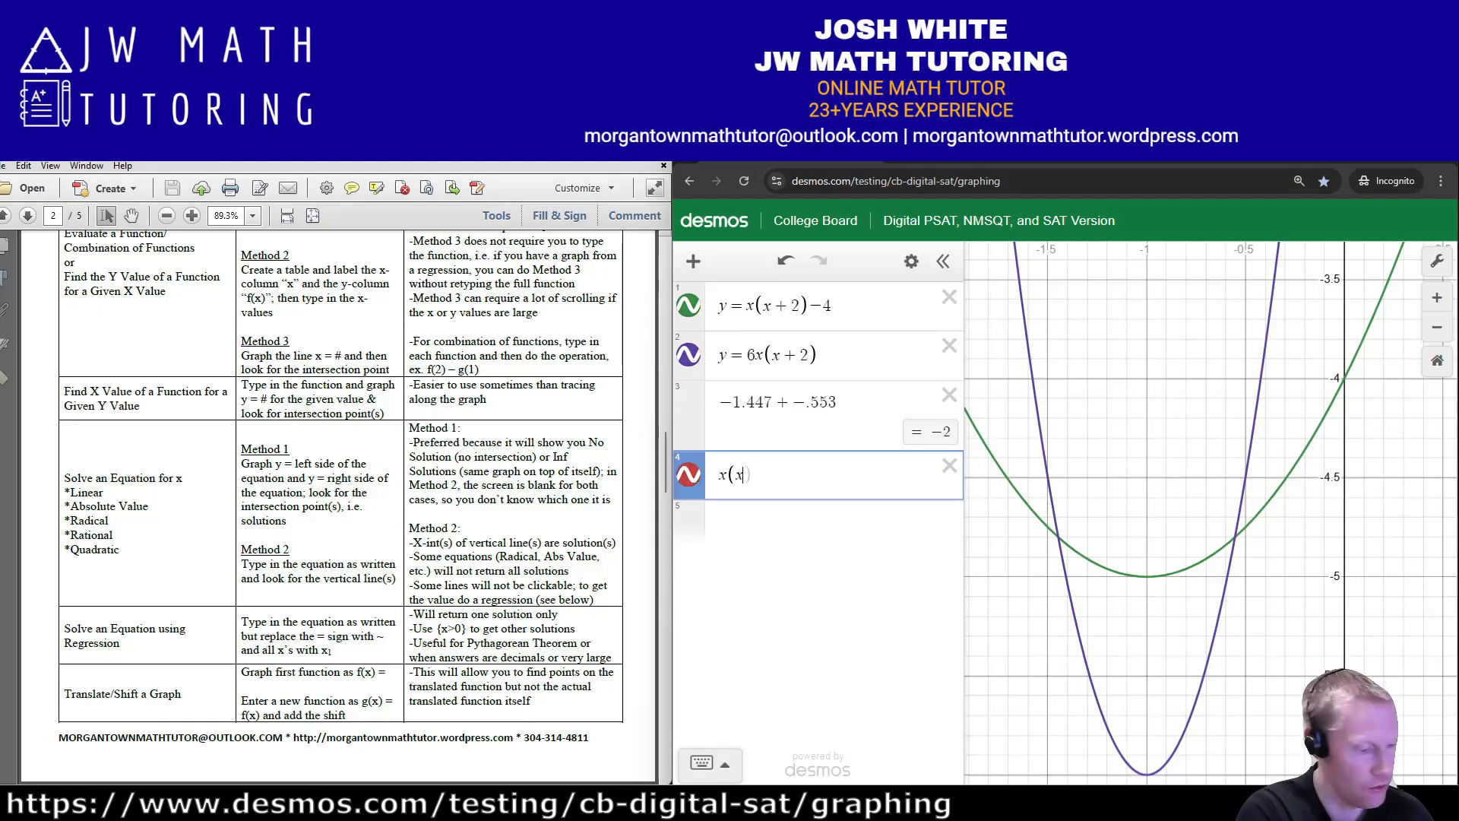
{"action": "type", "text": "+2)-4"}
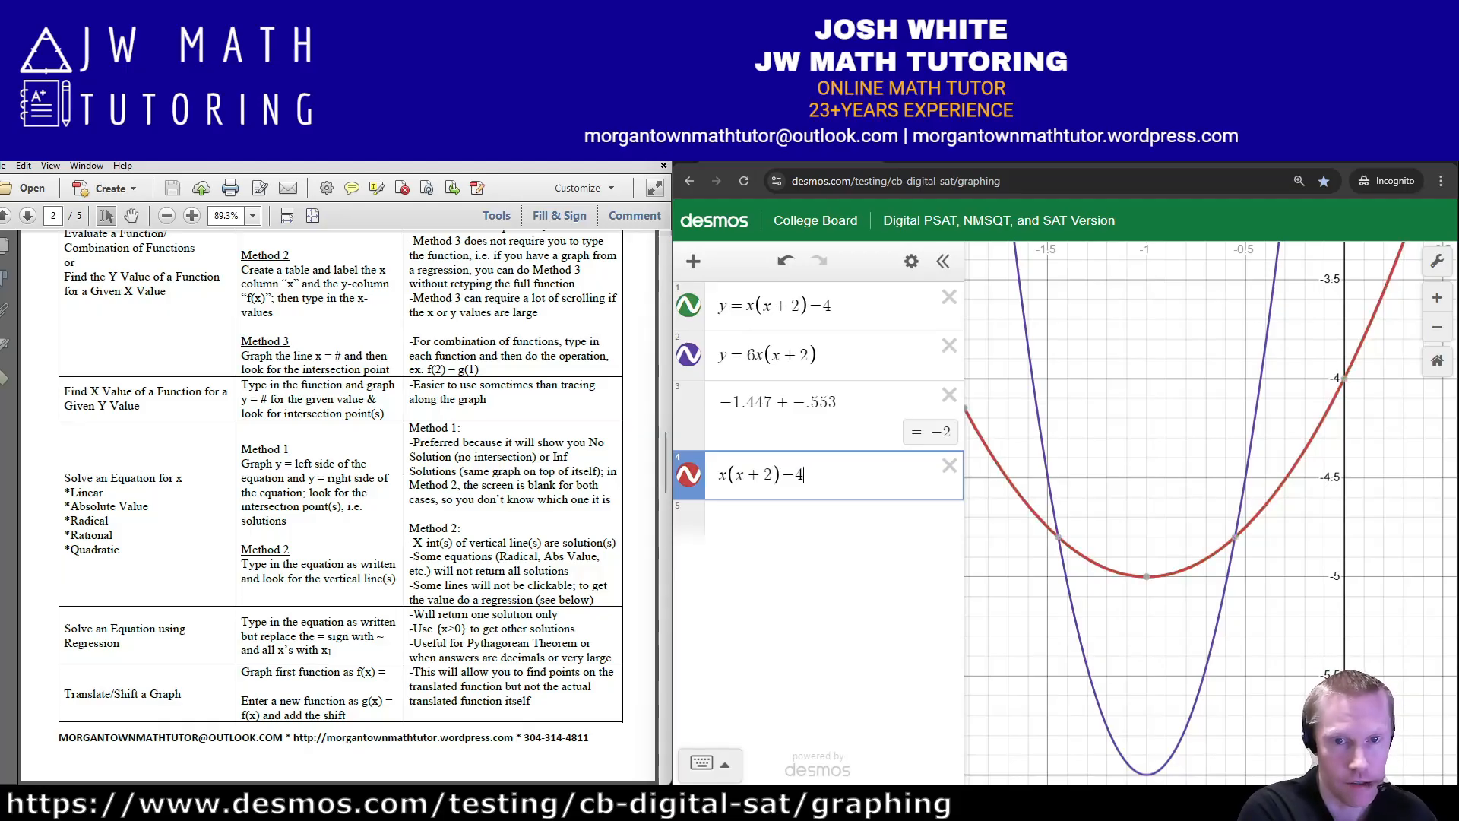
{"action": "type", "text": "~"}
{"action": "key", "text": "Left"}
{"action": "key", "text": "Left"}
{"action": "key", "text": "Left"}
{"action": "key", "text": "Left"}
{"action": "key", "text": "Left"}
{"action": "key", "text": "Left"}
{"action": "key", "text": "Left"}
{"action": "key", "text": "Left"}
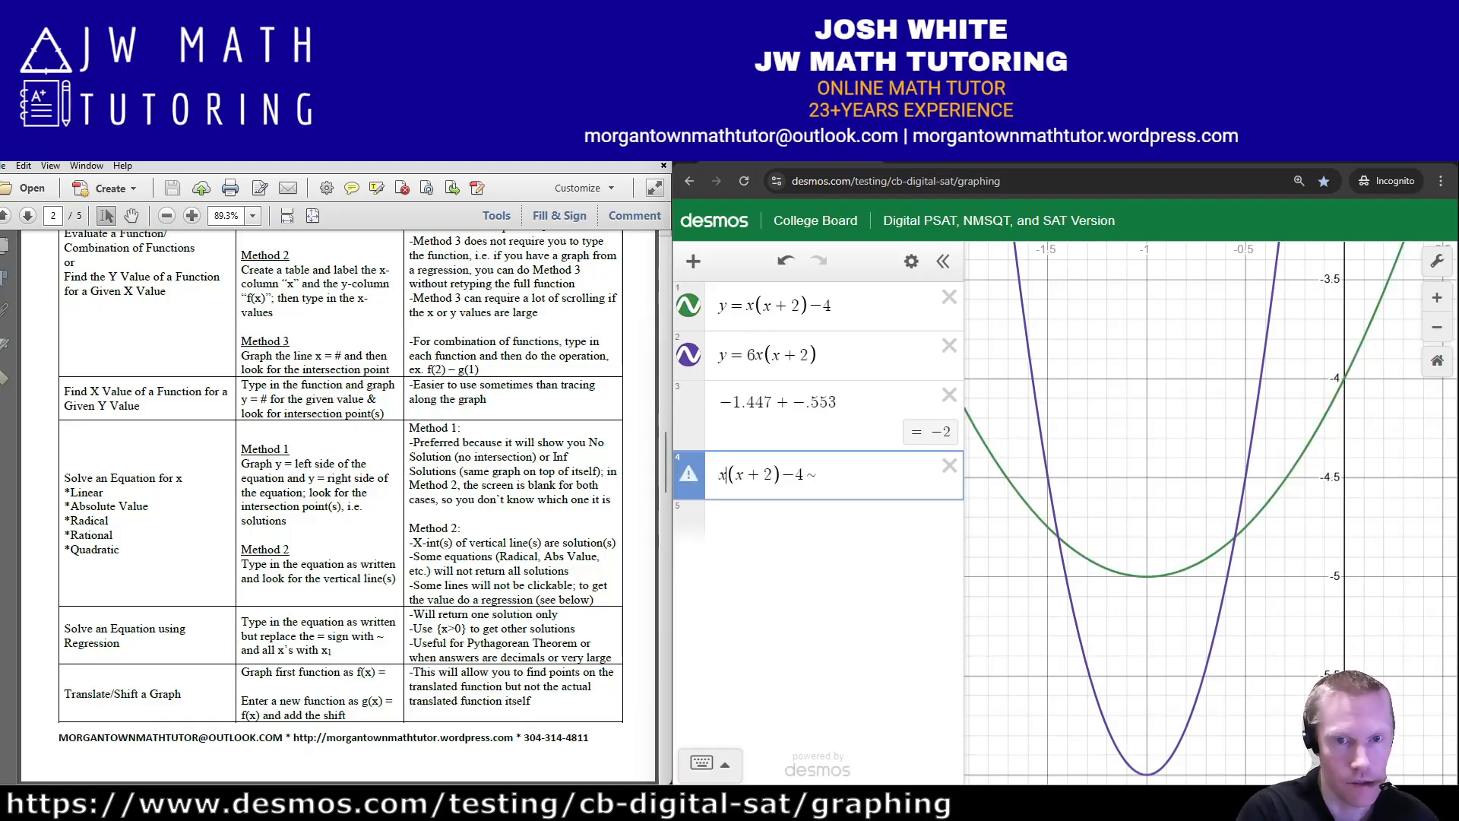
{"action": "type", "text": "1"}
{"action": "key", "text": "Right"}
{"action": "key", "text": "Right"}
{"action": "type", "text": "1"}
{"action": "key", "text": "Right"}
{"action": "key", "text": "Right"}
{"action": "key", "text": "Right"}
{"action": "key", "text": "Right"}
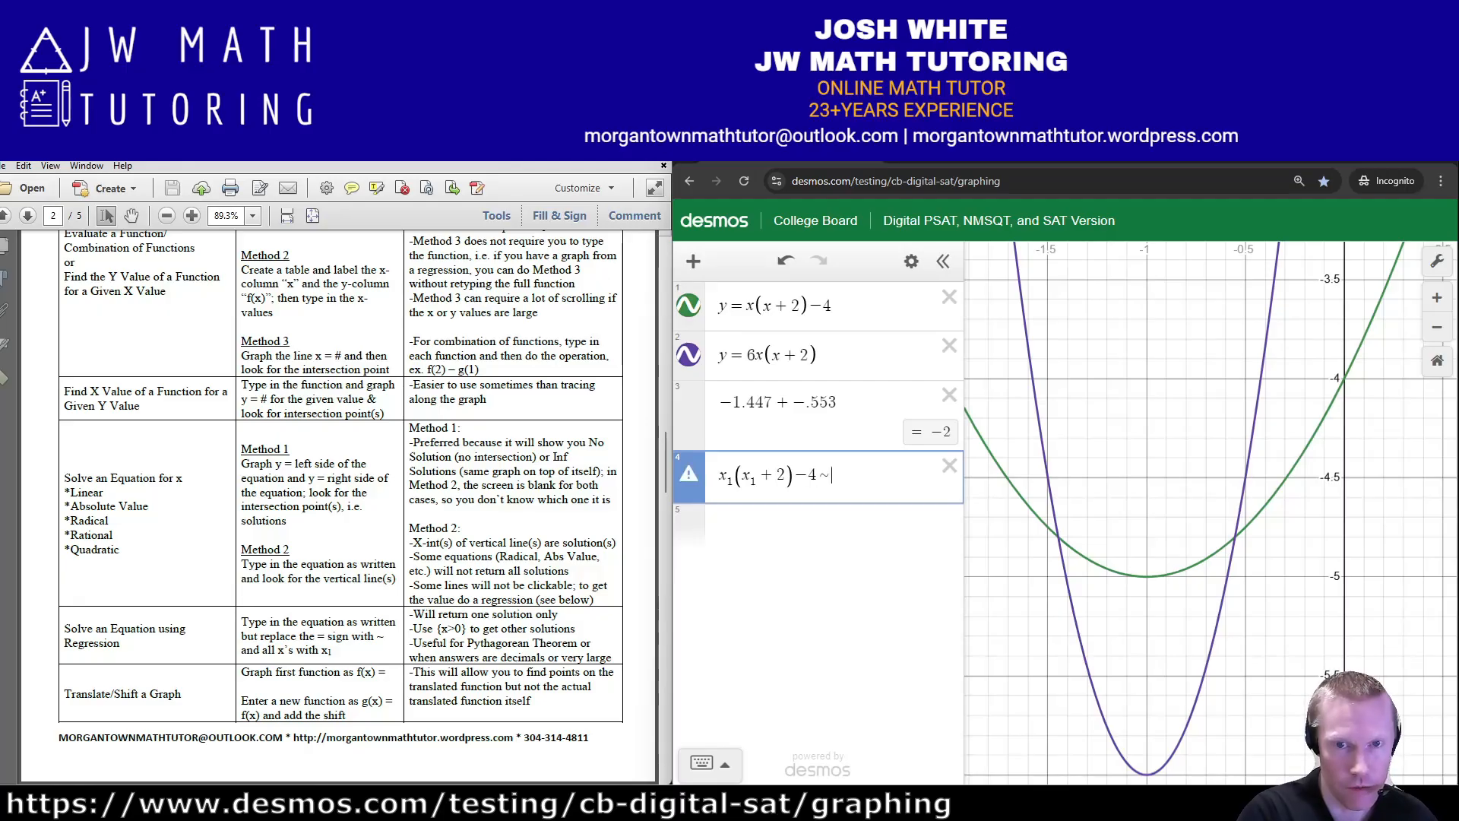
- Complete the right side of the fourth expression's regression with 6x₁(x₁ + 2)
{"action": "type", "text": "6x2"}
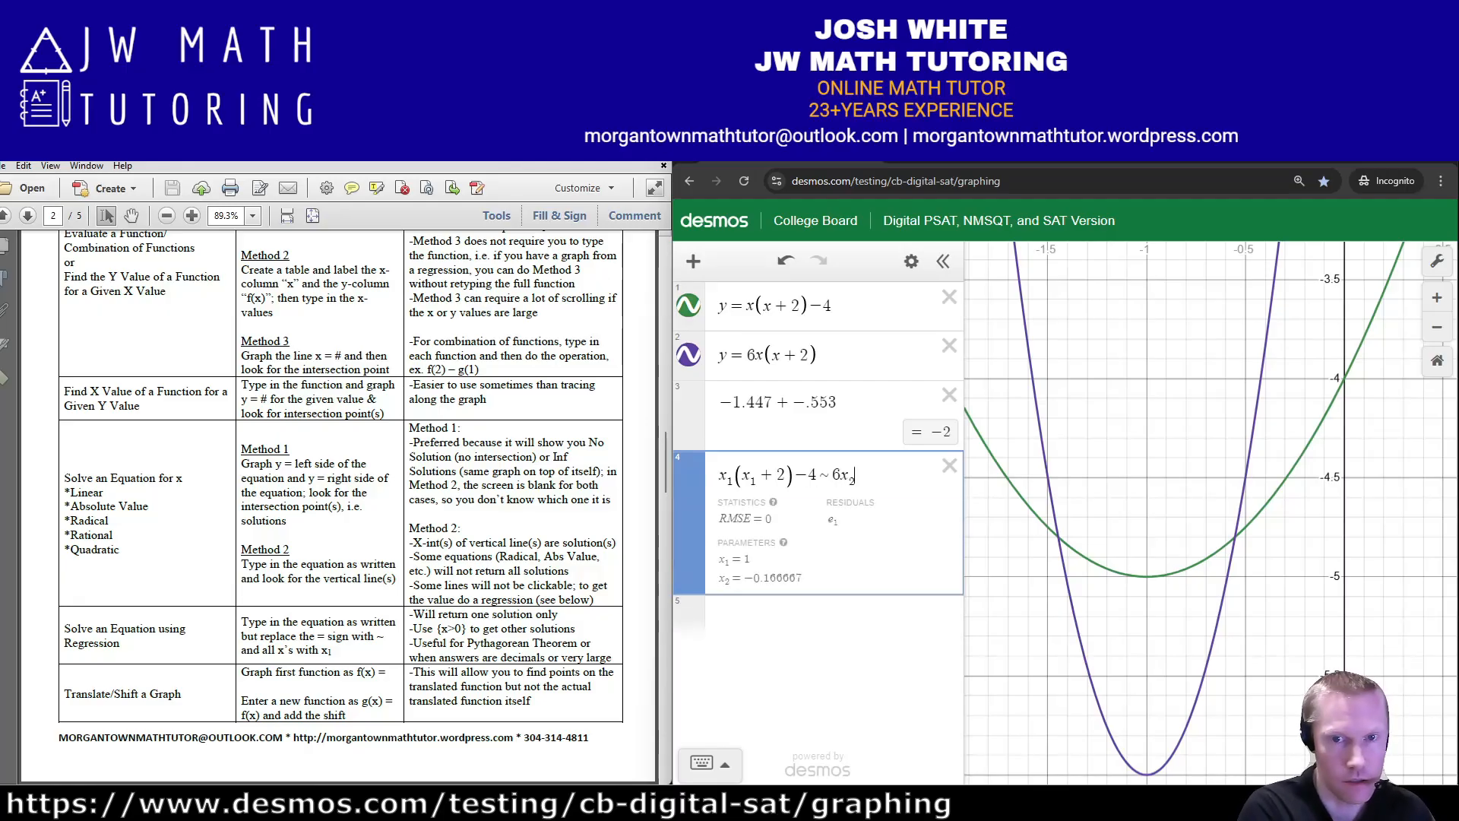
{"action": "key", "text": "BackSpace"}
{"action": "type", "text": "1"}
{"action": "key", "text": "Right"}
{"action": "type", "text": "(x"}
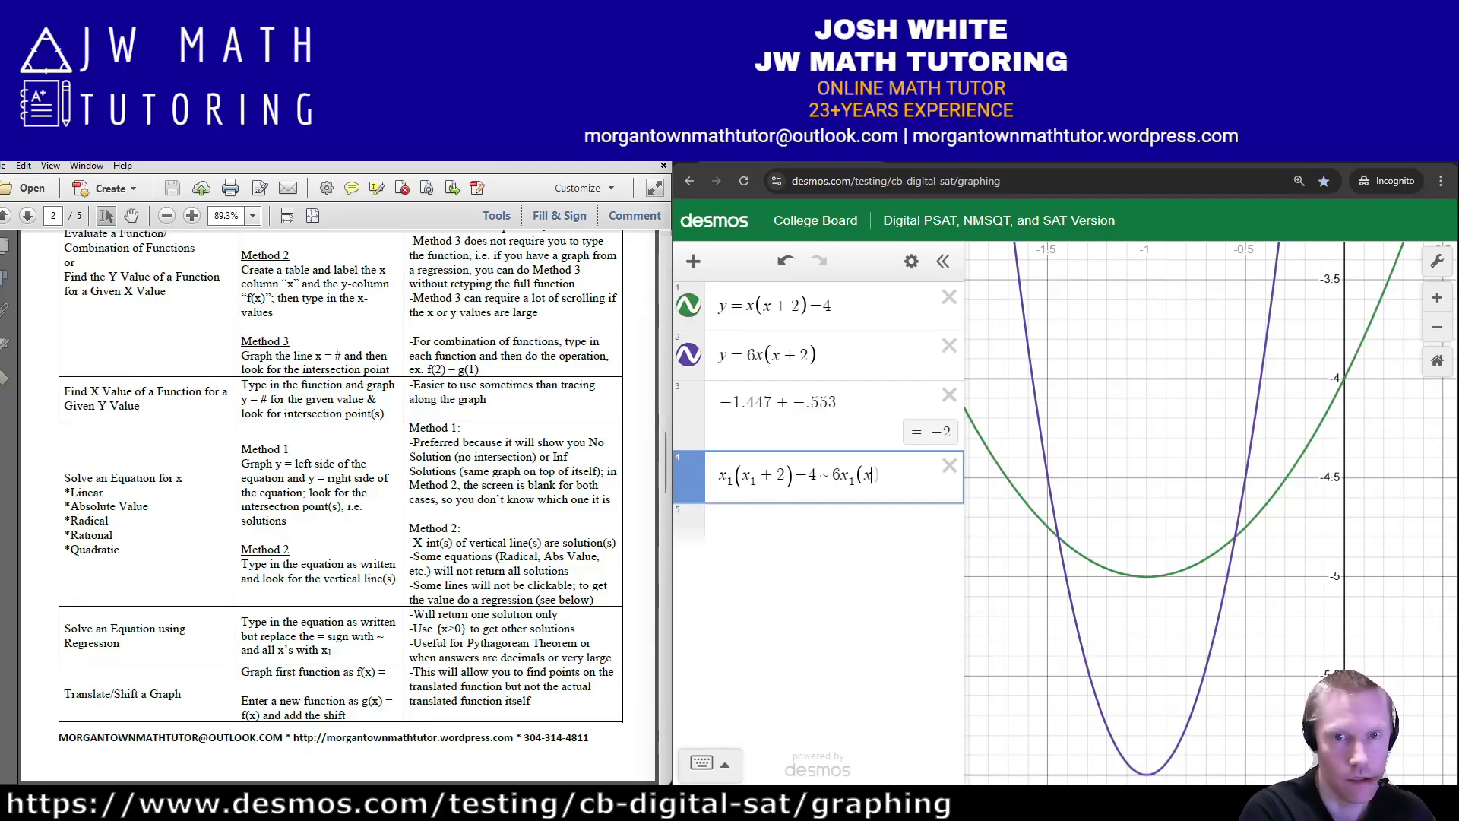
{"action": "type", "text": "1+2"}
{"action": "key", "text": "Right"}
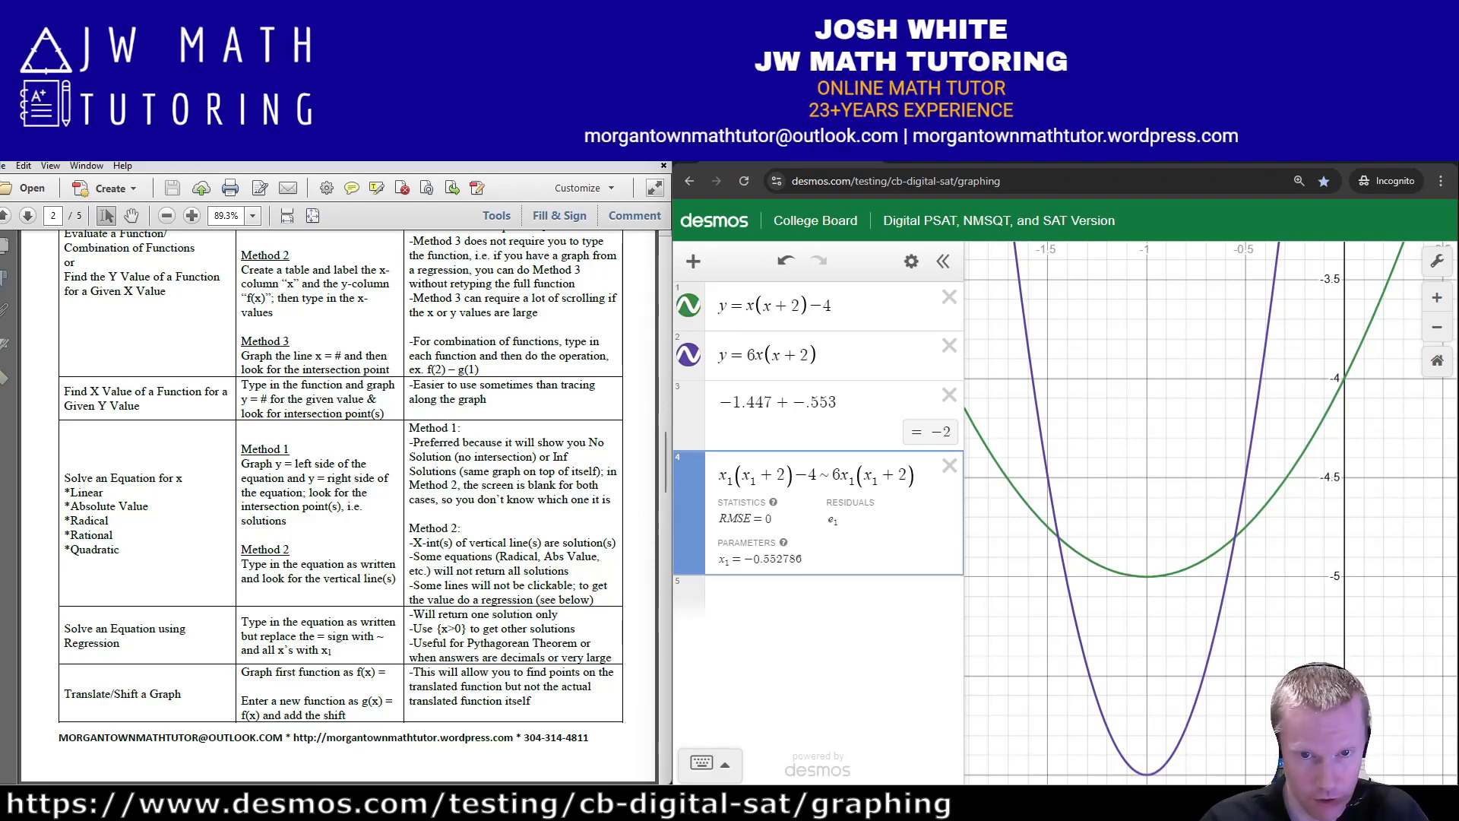
- Enter a second regression of the quadratic equation as the fifth expression, x₂(x₂ + 2) − 4 ~ 6x₂(x₂ + 2)
{"action": "key", "text": "Return"}
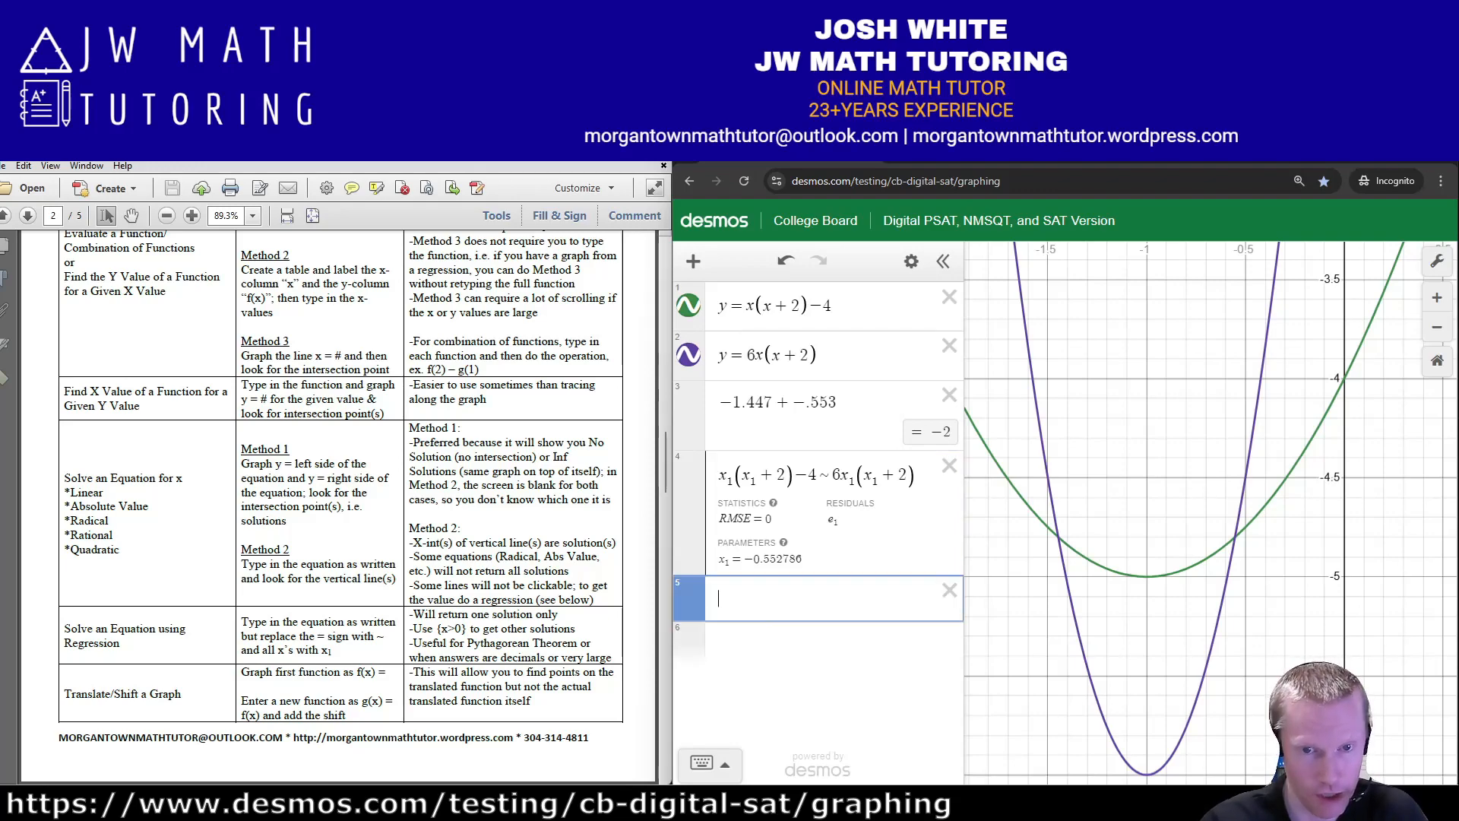
{"action": "type", "text": "x"}
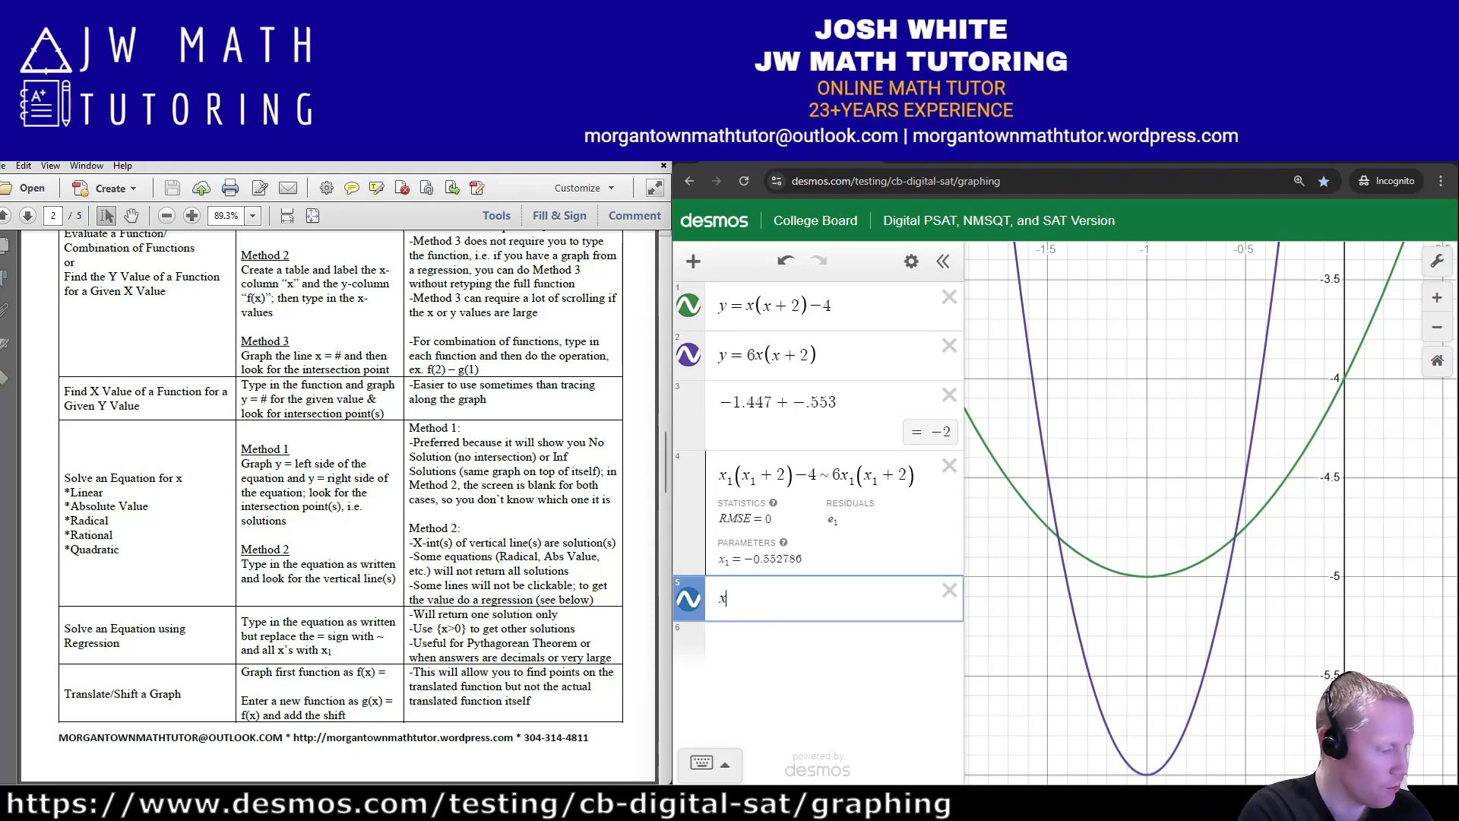
{"action": "type", "text": "_2(x_2+2"}
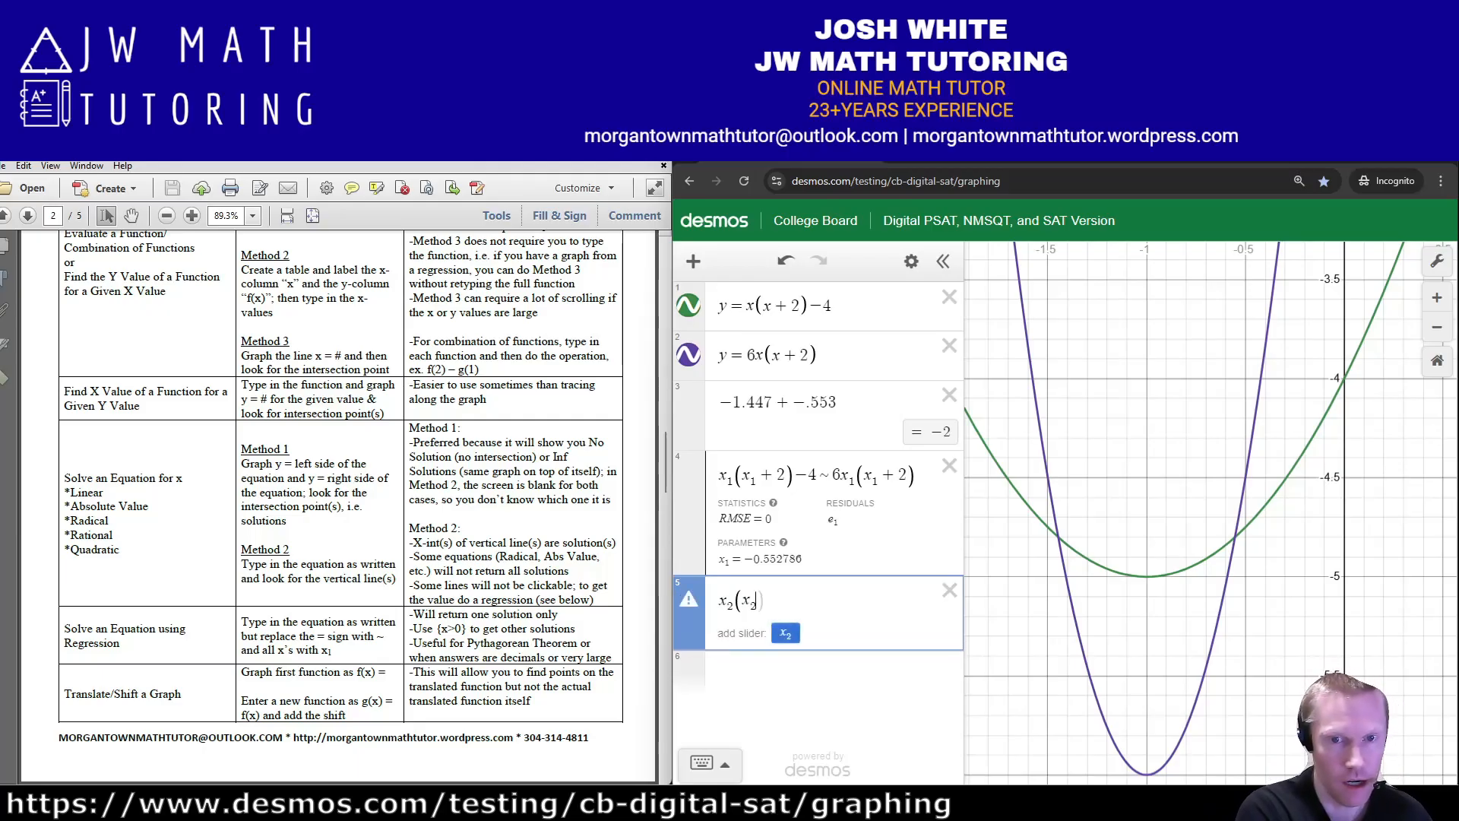
{"action": "type", "text": ")"}
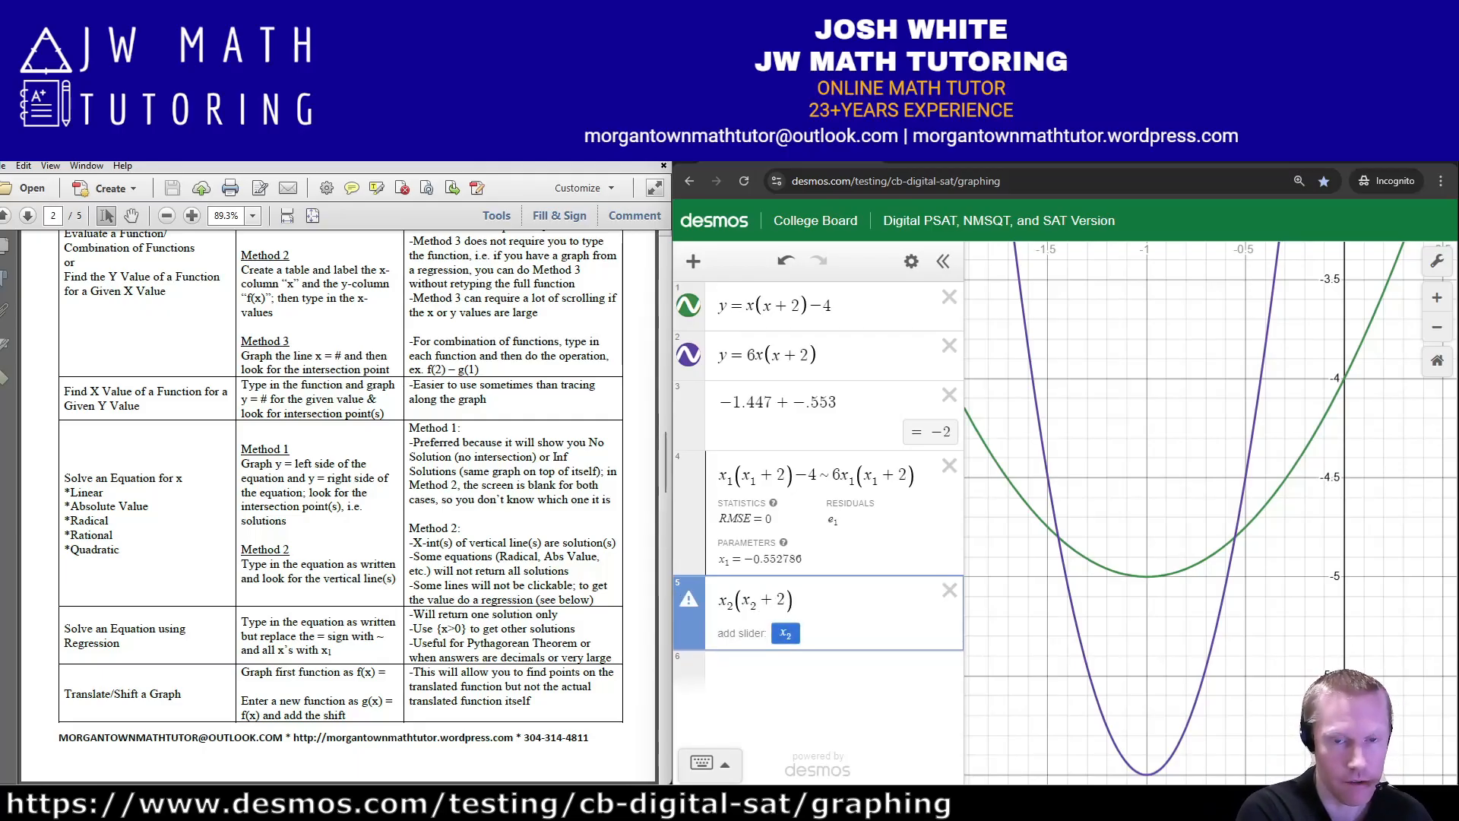
{"action": "type", "text": "-4~"}
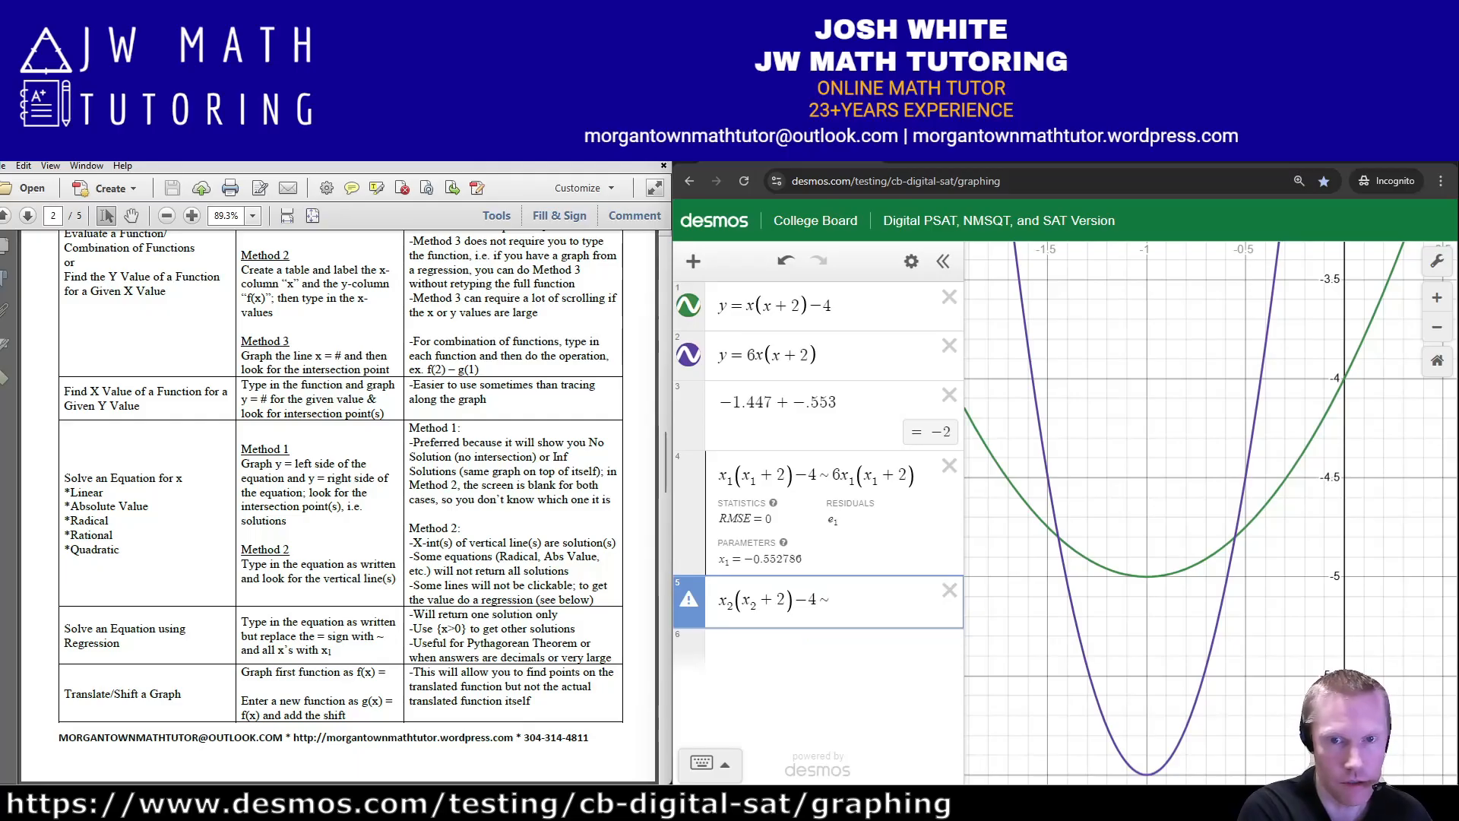
{"action": "type", "text": "6x_2(x"}
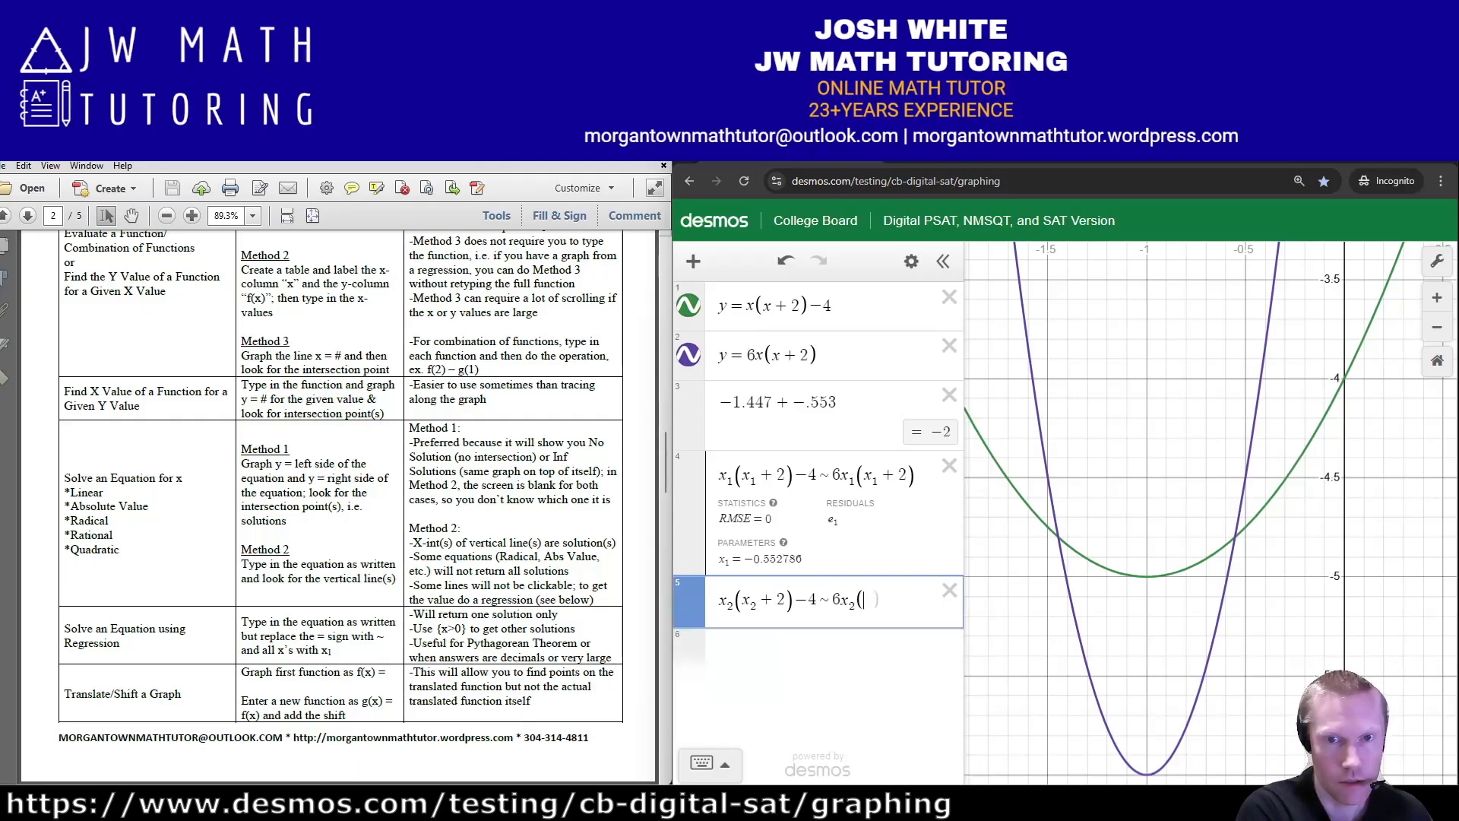
{"action": "type", "text": "_2+2)"}
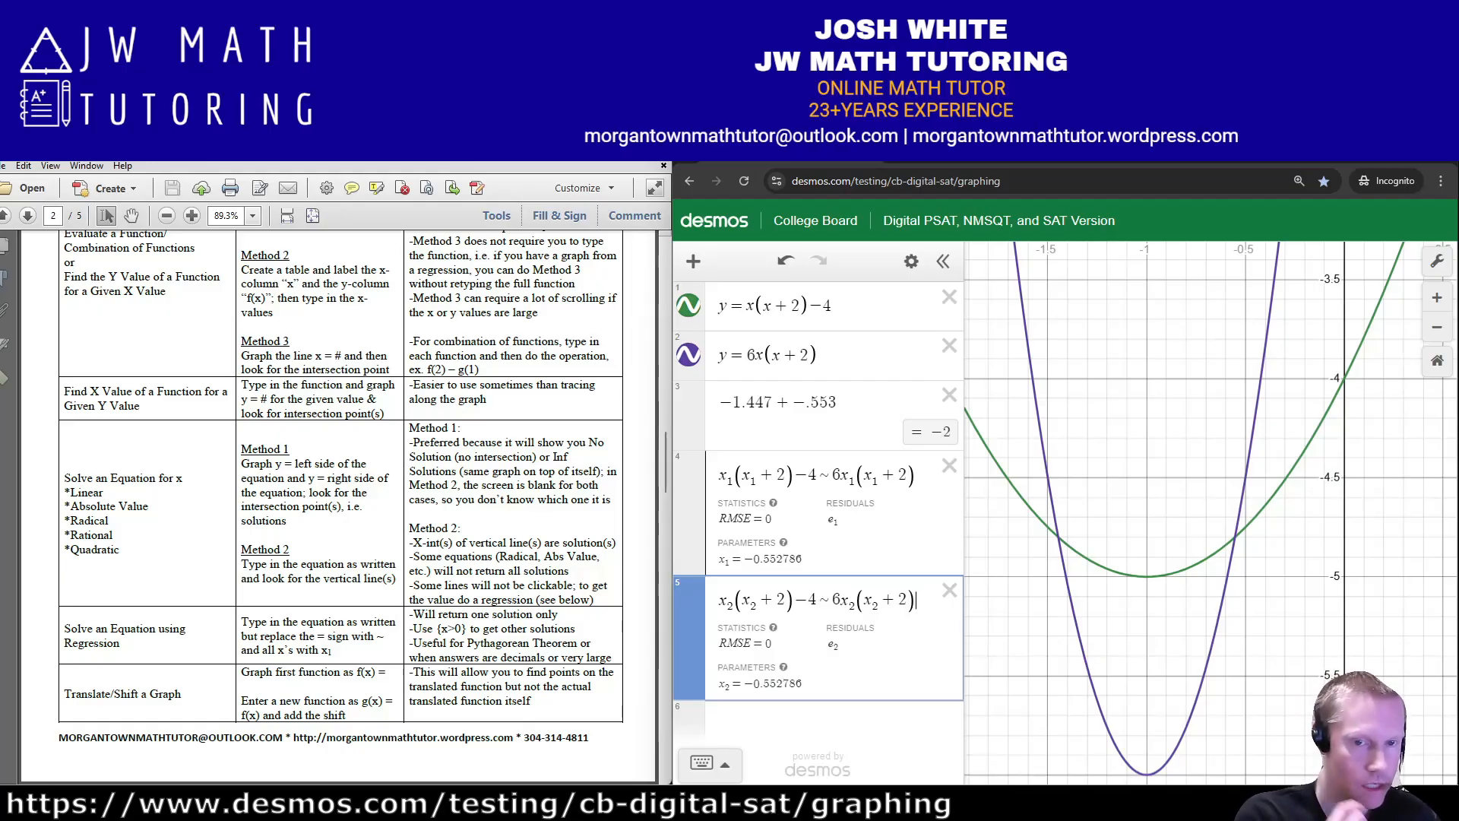
- Add the restriction {x₂ > −.5} to the end of the fifth expression's regression
{"action": "type", "text": "{x"}
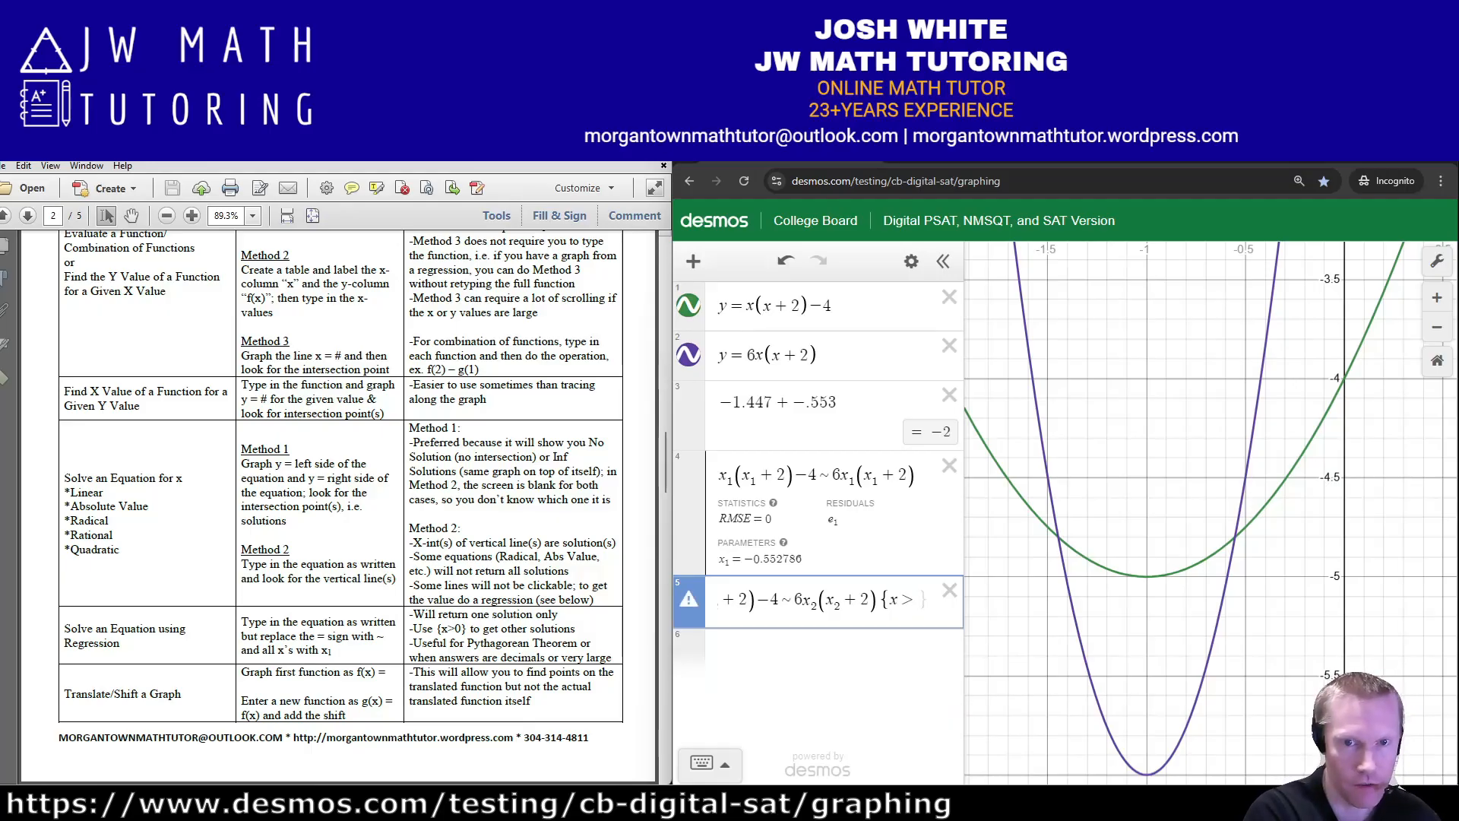
{"action": "type", "text": ">-.5"}
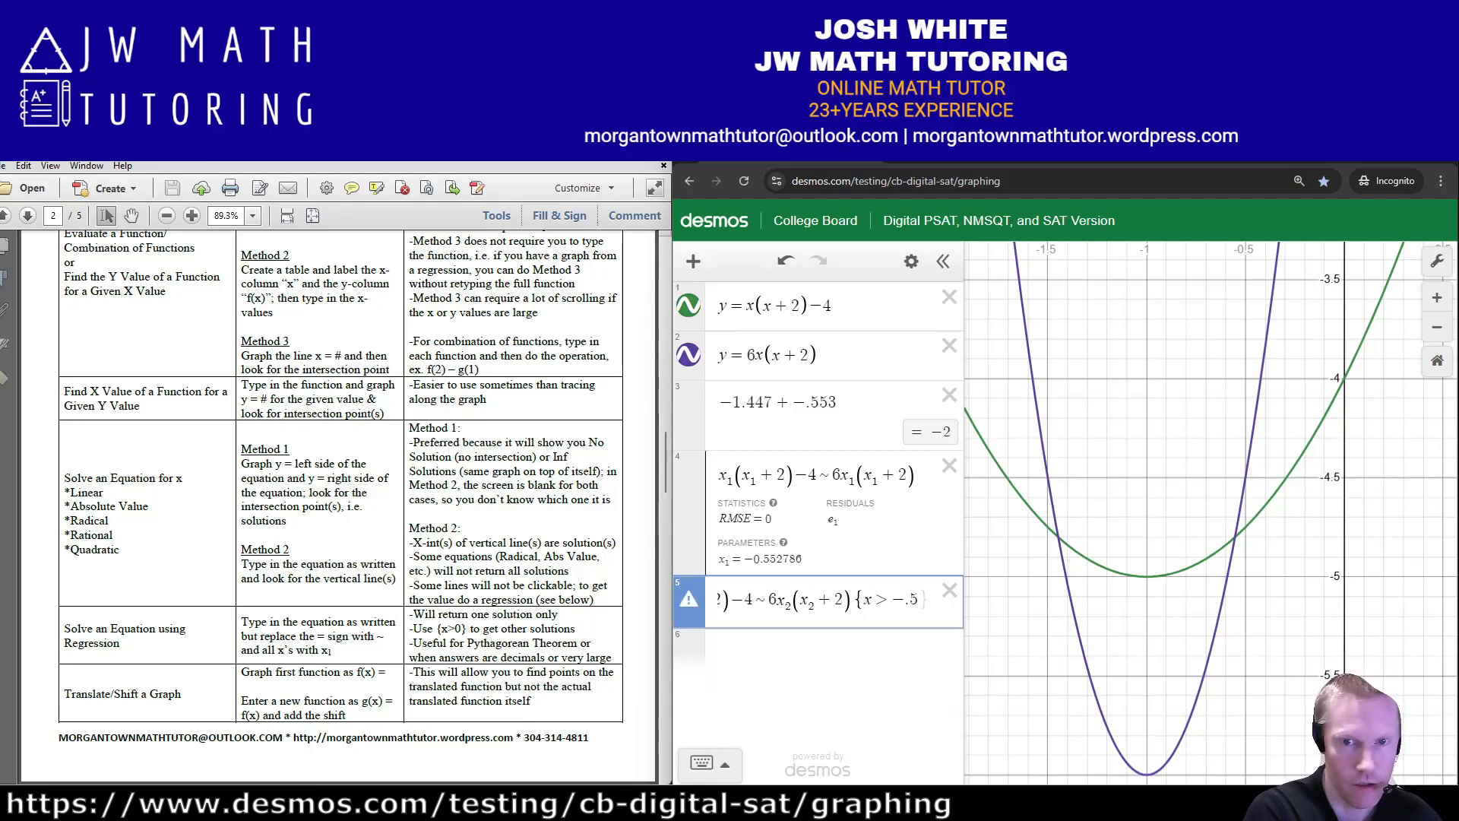
{"action": "key", "text": "Left"}
{"action": "type", "text": "2"}
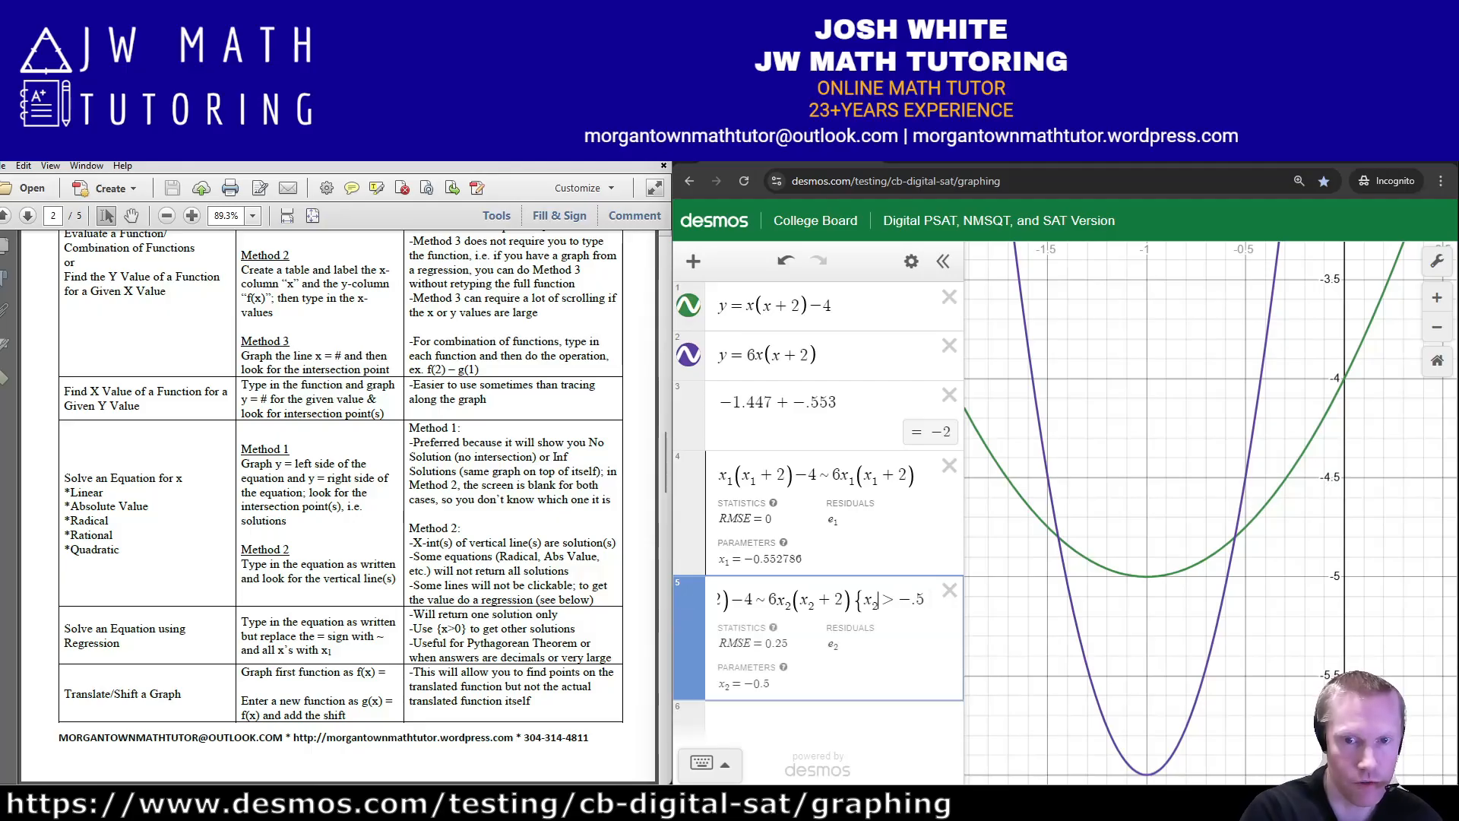
{"action": "key", "text": "Right"}
{"action": "key", "text": "Right"}
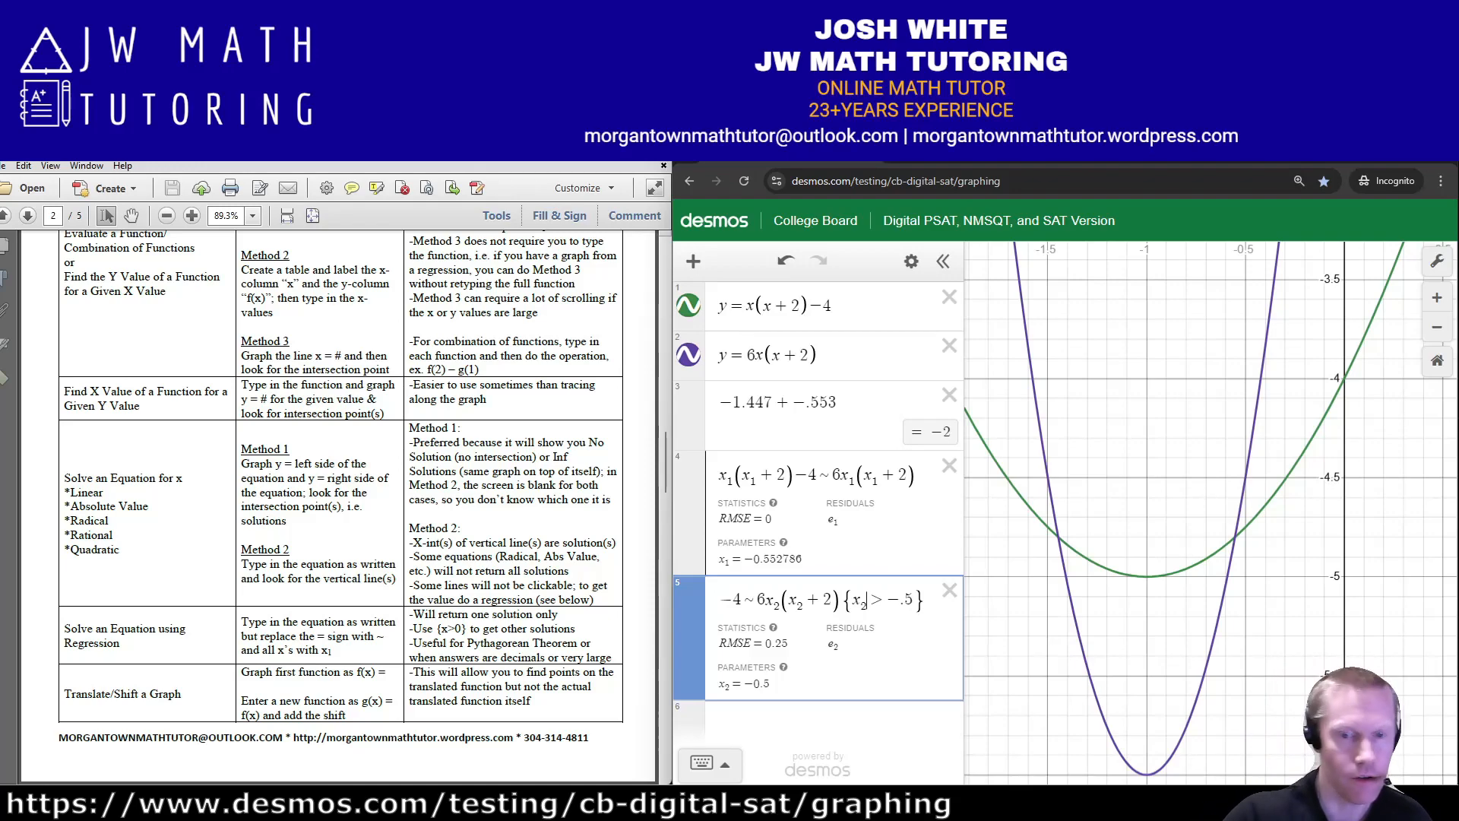
- Change the fifth expression's restriction to {x₂ < −.6} to find the other solution
{"action": "key", "text": "Left"}
{"action": "key", "text": "Left"}
{"action": "key", "text": "Left"}
{"action": "key", "text": "Left"}
{"action": "key", "text": "BackSpace"}
{"action": "type", "text": "<"}
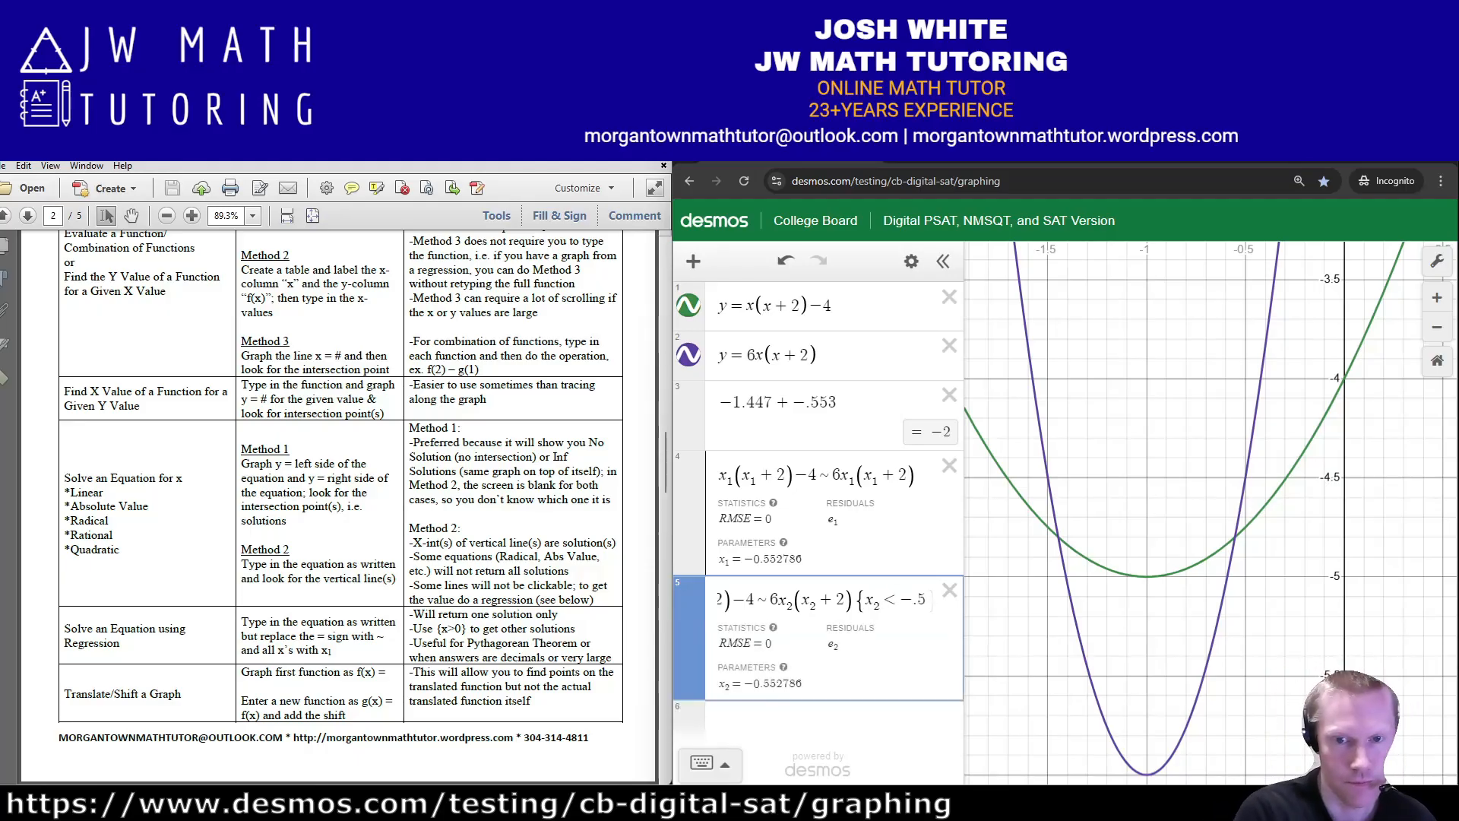
{"action": "key", "text": "BackSpace"}
{"action": "type", "text": "6"}
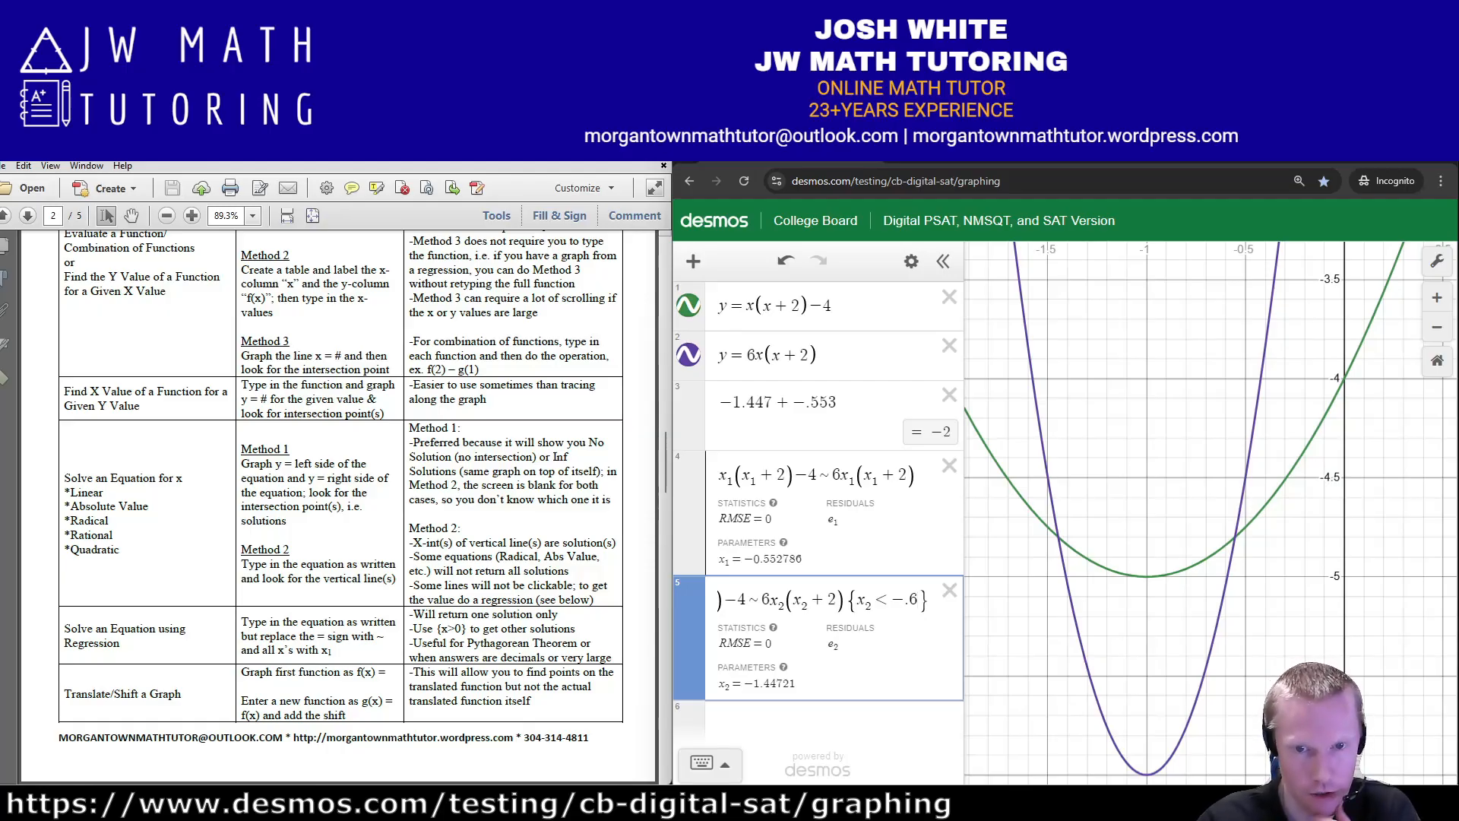
- Add the sum x₁ + x₂ as the sixth expression and display the coordinates of both intersection points on the graph
{"action": "key", "text": "Return"}
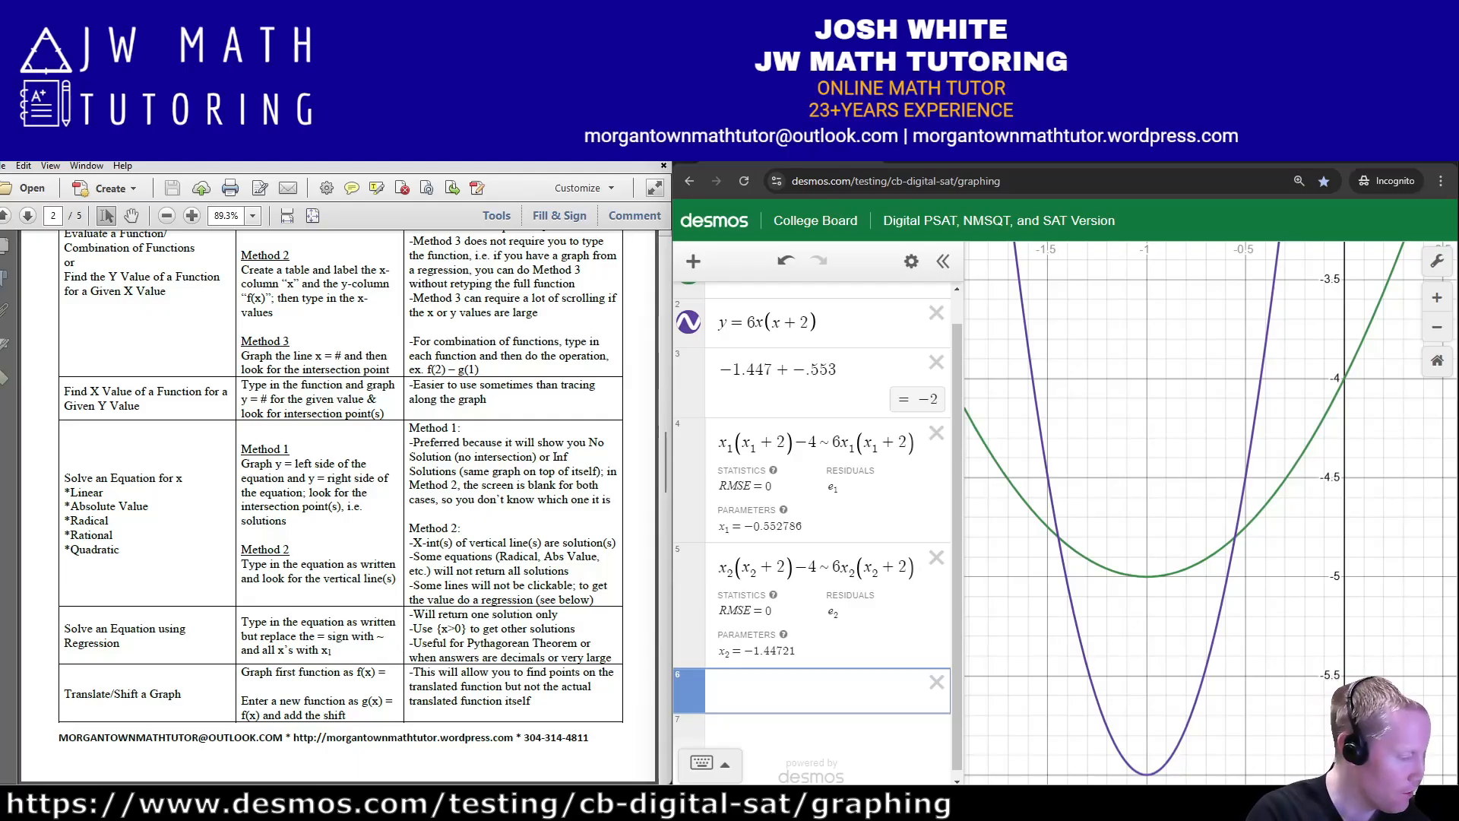
{"action": "type", "text": "x1+x2"}
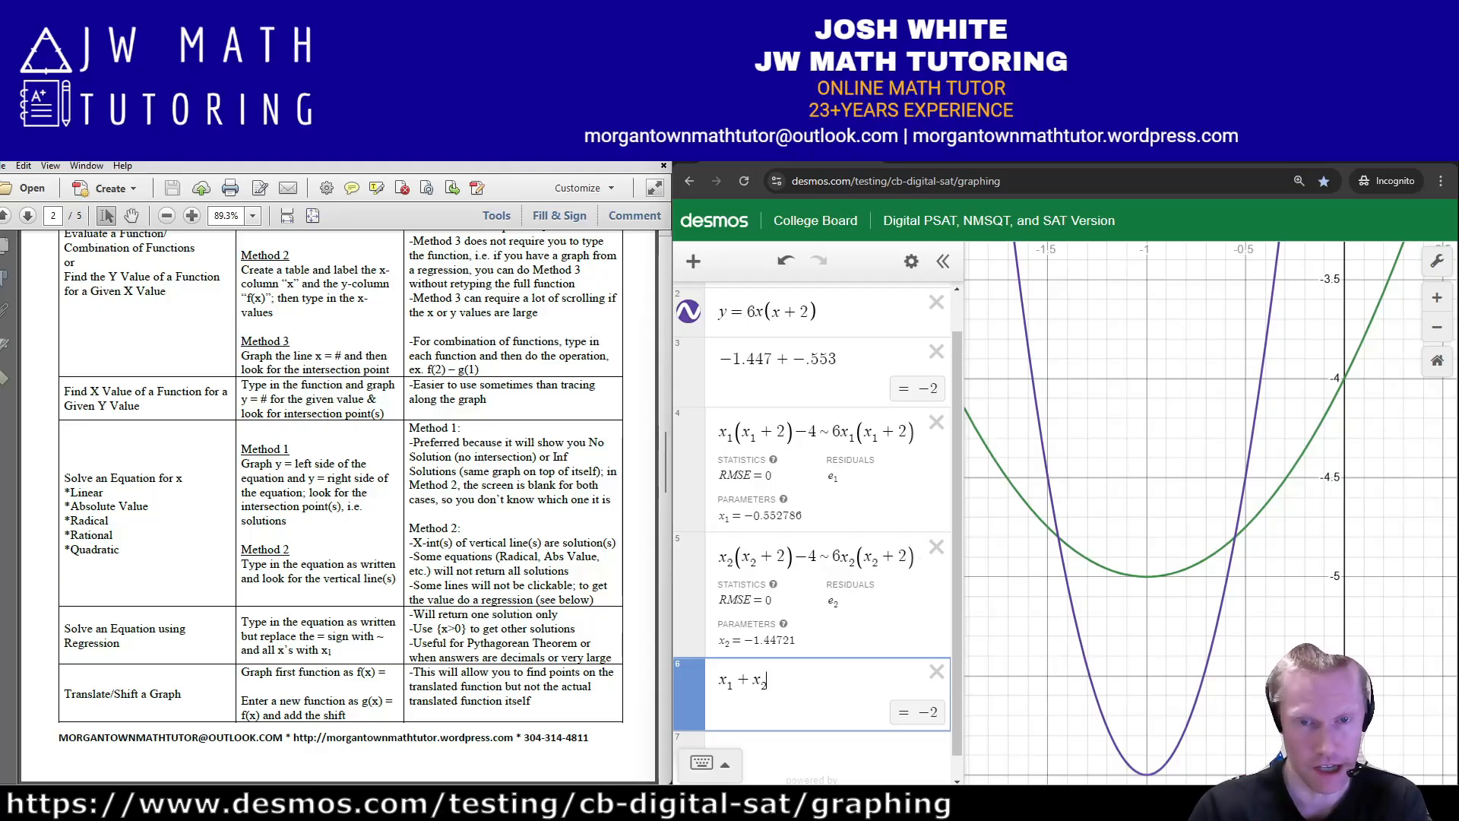
{"action": "left_click", "coordinate": [1233, 539]}
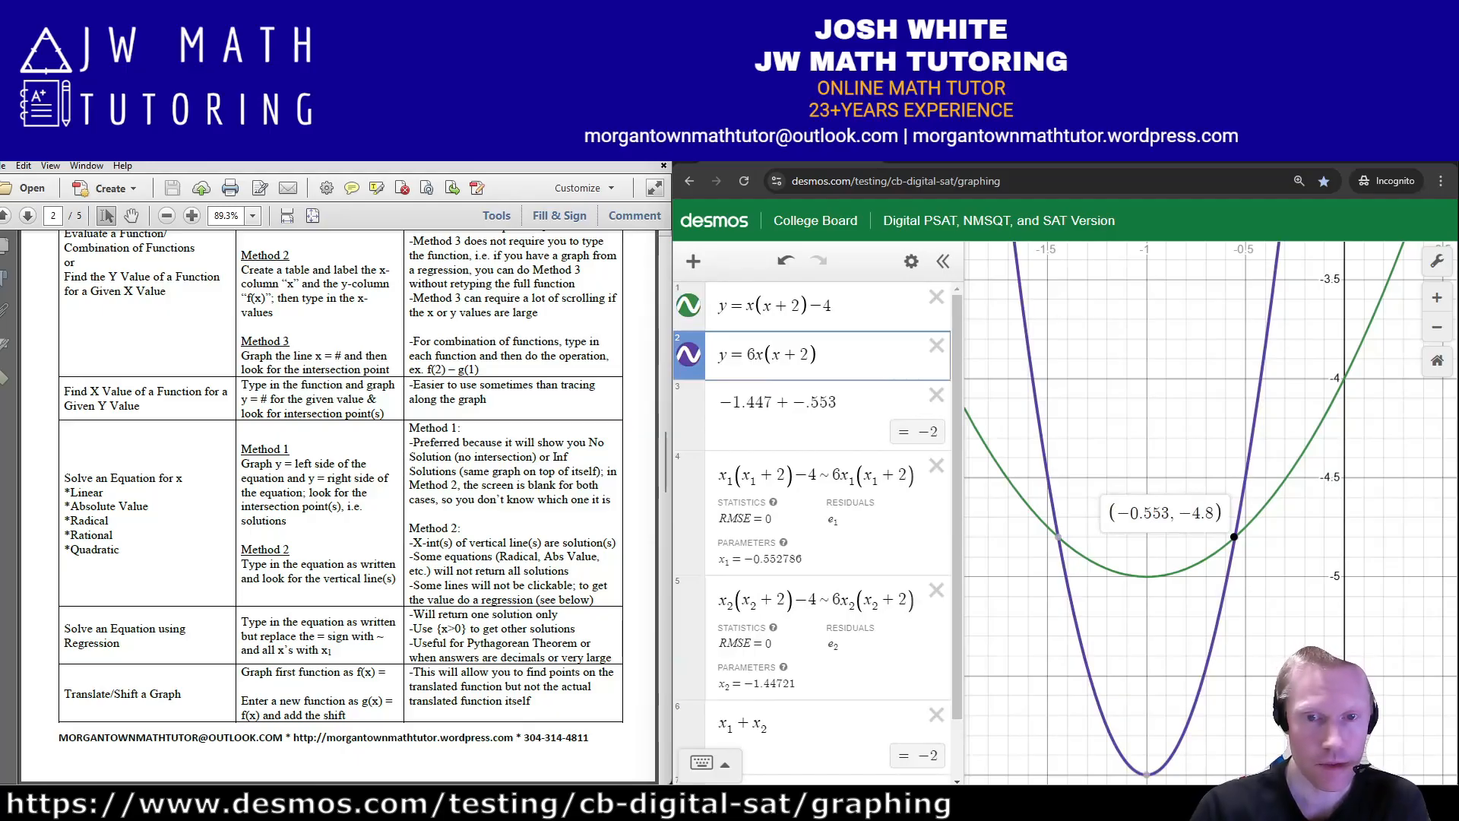
{"action": "left_click", "coordinate": [1058, 536]}
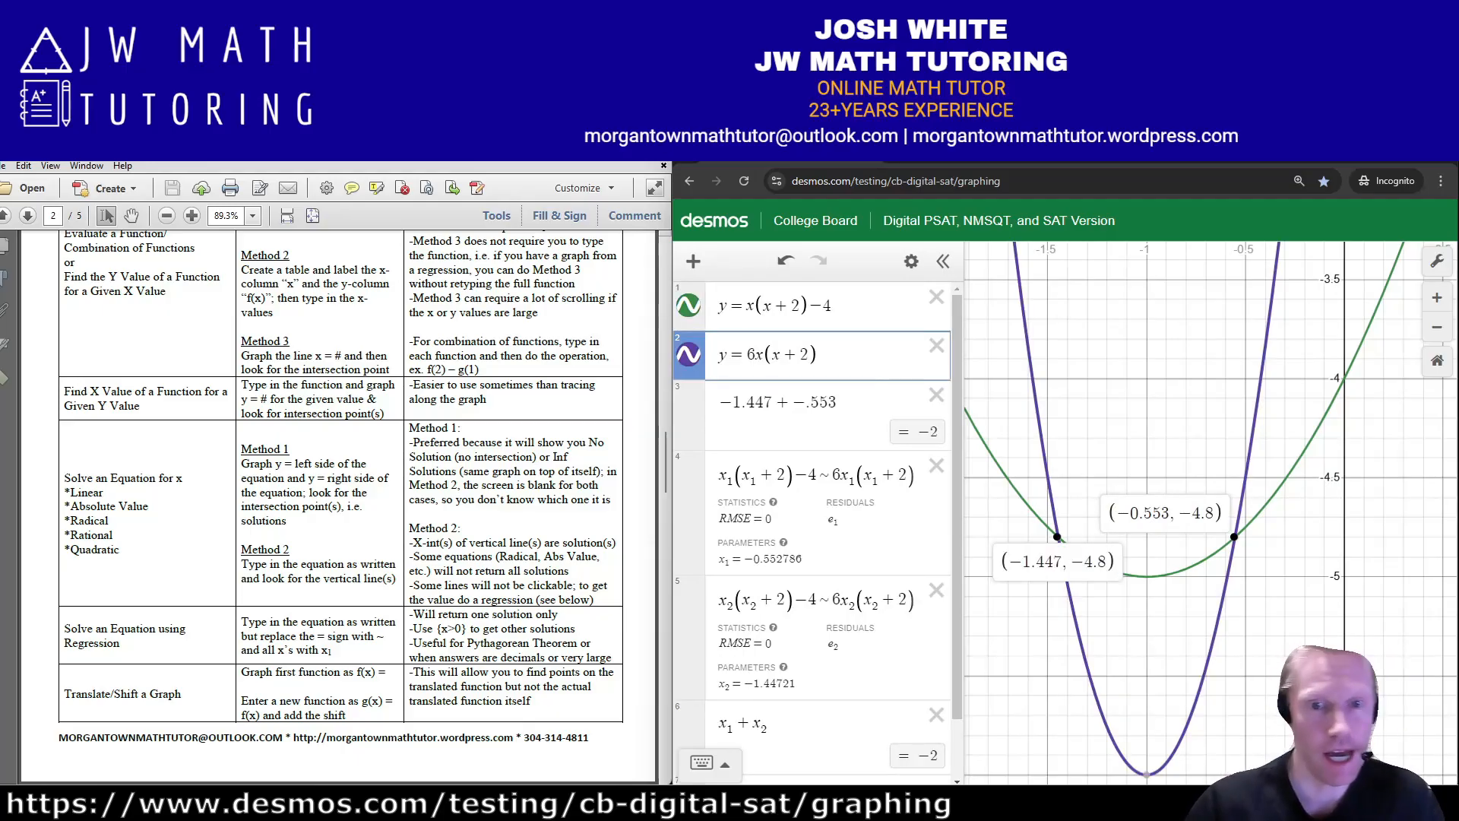
- Delete the sum and both regressions, and clear all remaining expressions from the calculator
{"action": "left_click", "coordinate": [936, 715]}
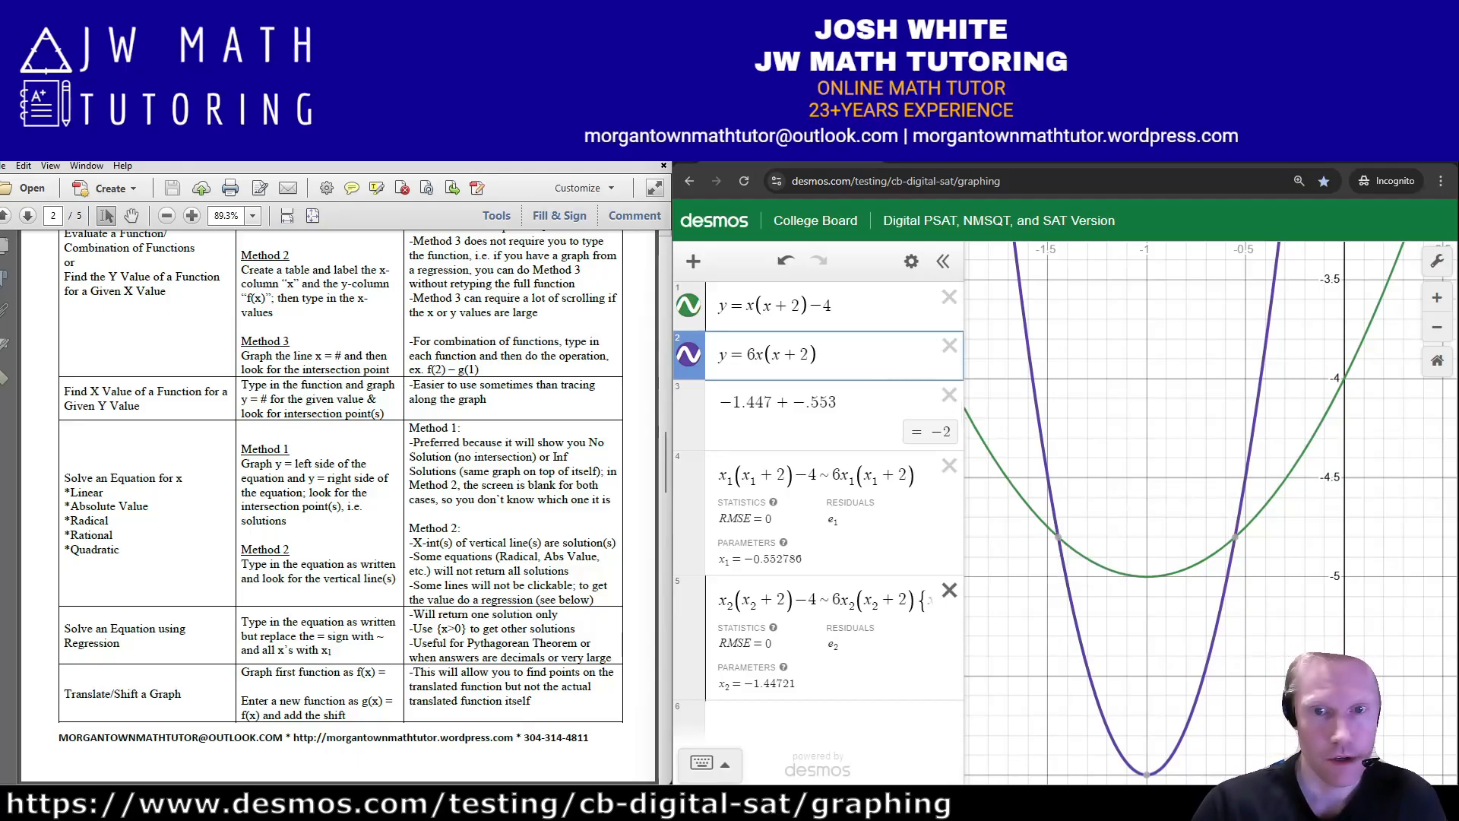
{"action": "left_click", "coordinate": [949, 589]}
{"action": "left_click", "coordinate": [950, 465]}
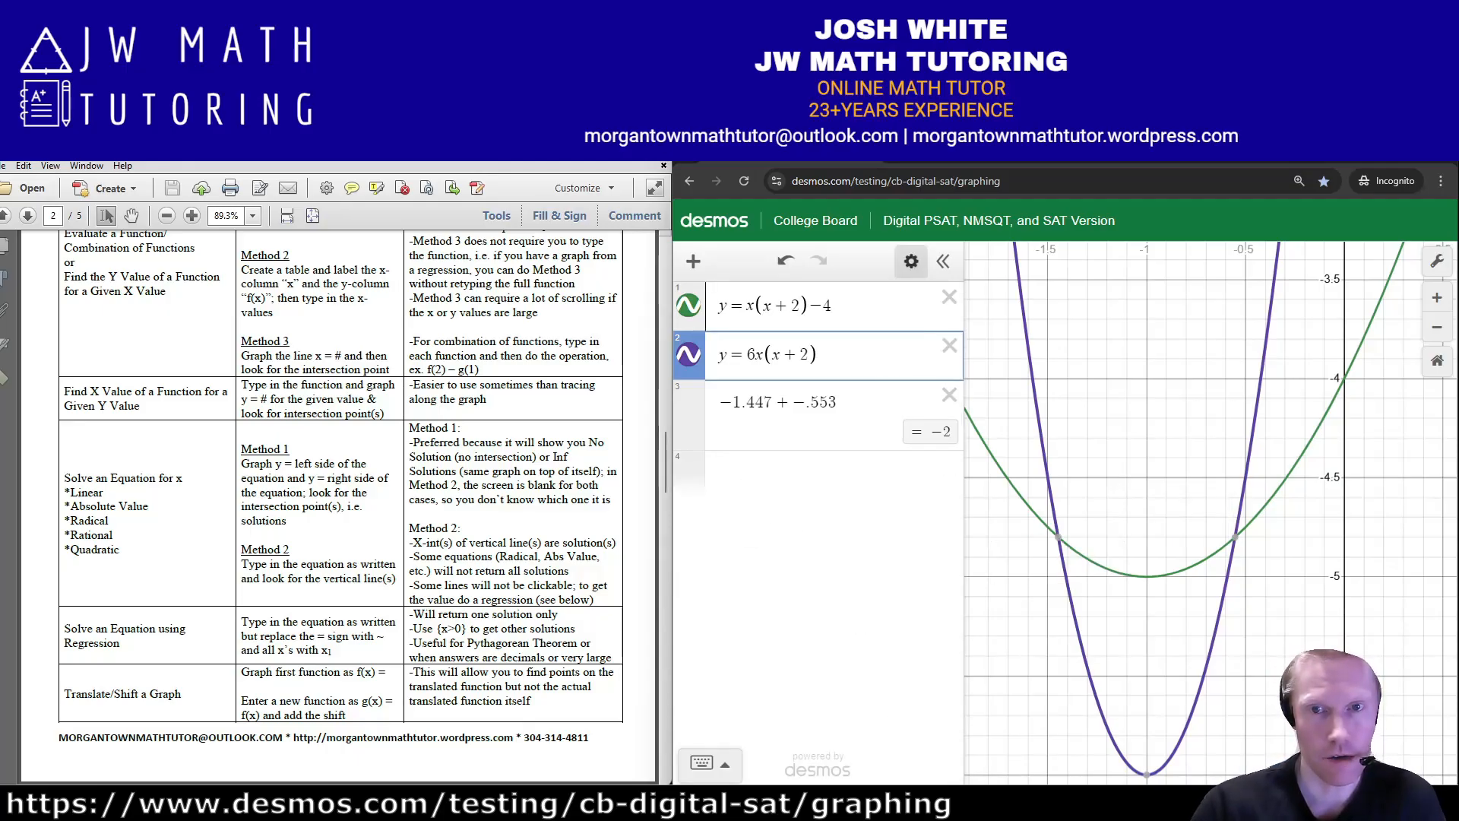
{"action": "left_click", "coordinate": [911, 261]}
{"action": "left_click", "coordinate": [715, 261]}
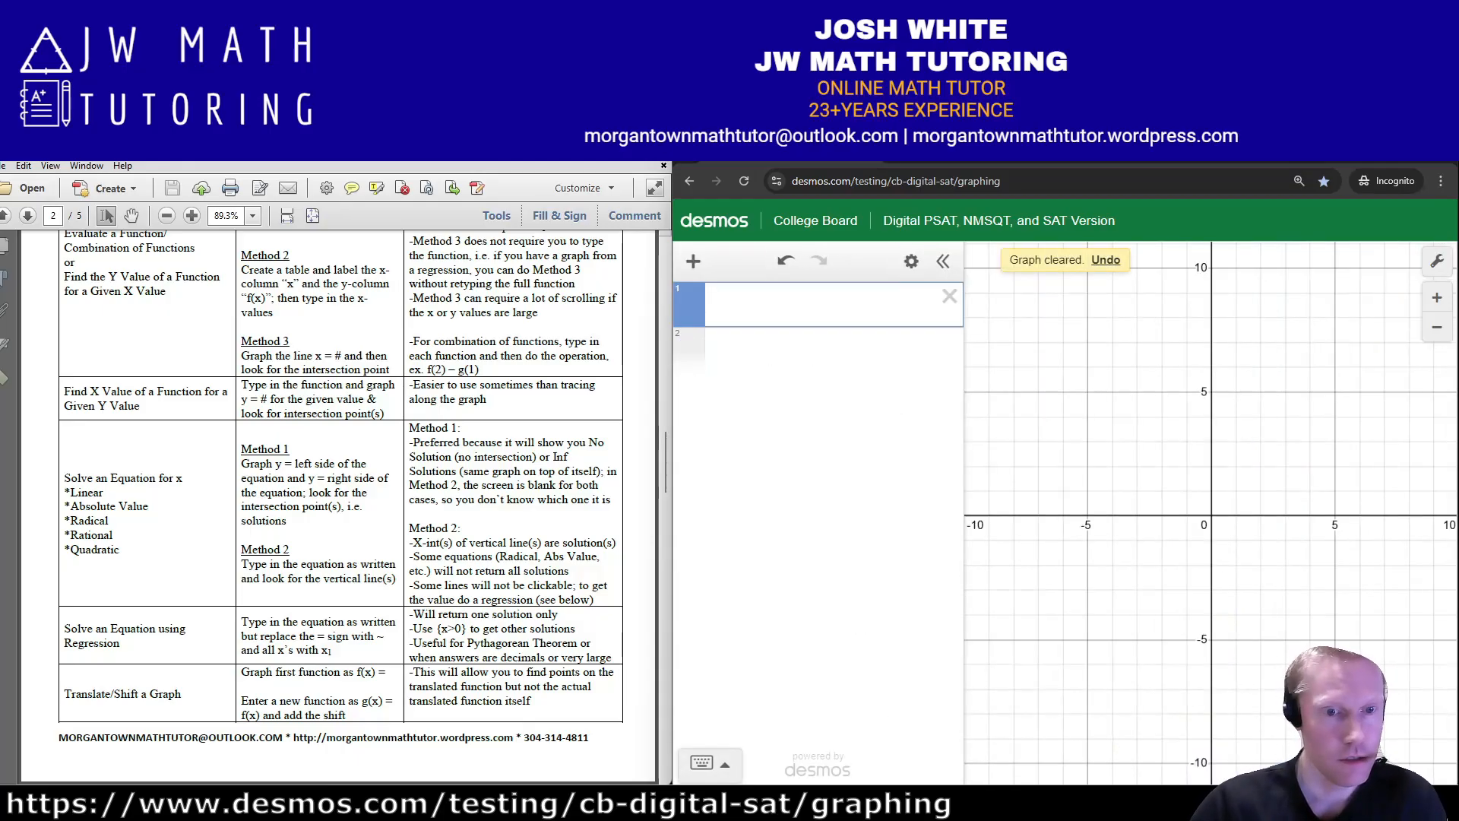
- Switch to the notes and sketch a right triangle under the Regression question, labelling the legs 7 and x and the hypotenuse 25
{"action": "key", "text": "alt+Tab"}
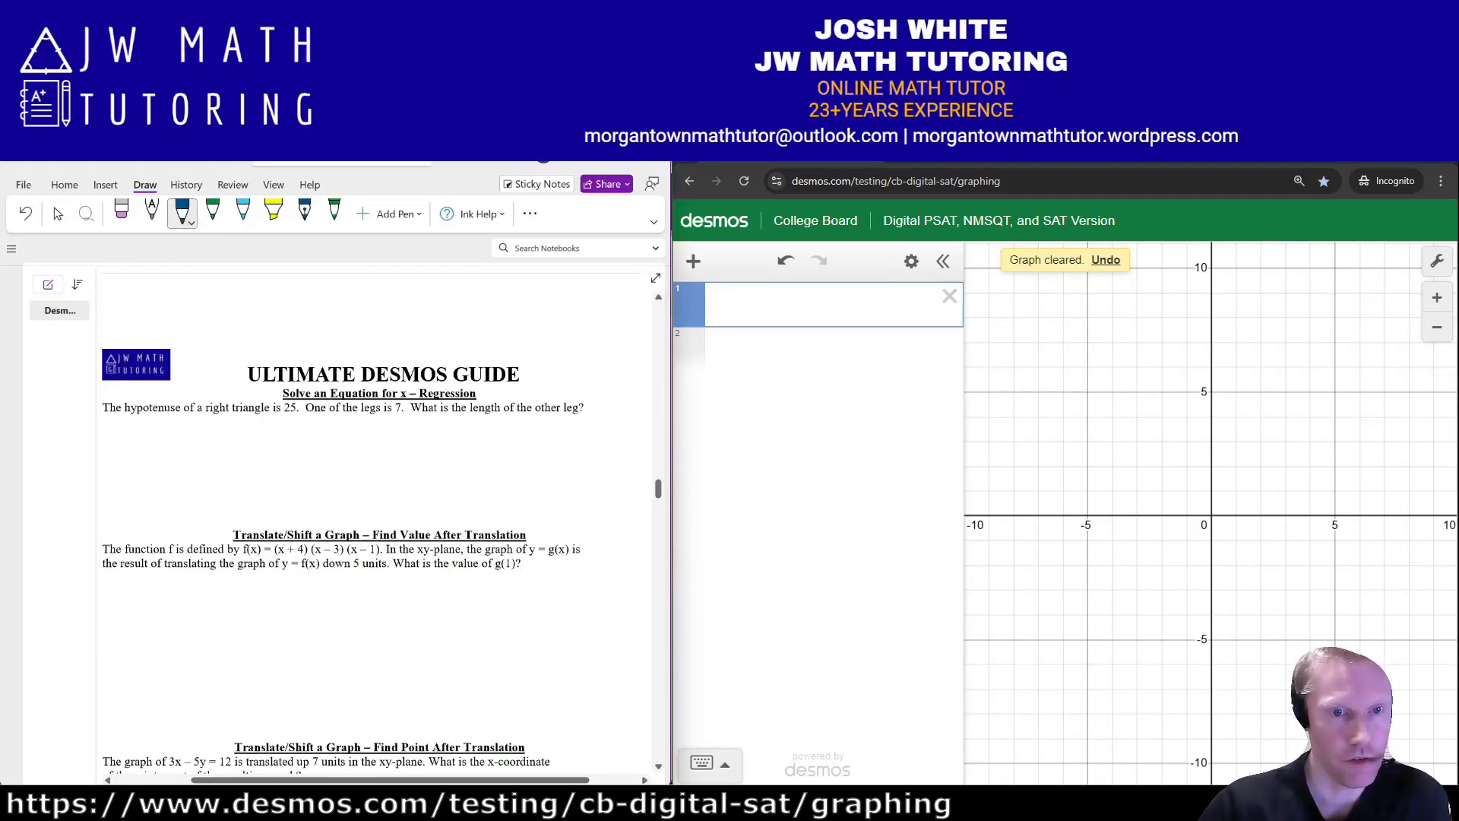
{"action": "key", "text": "alt+Tab"}
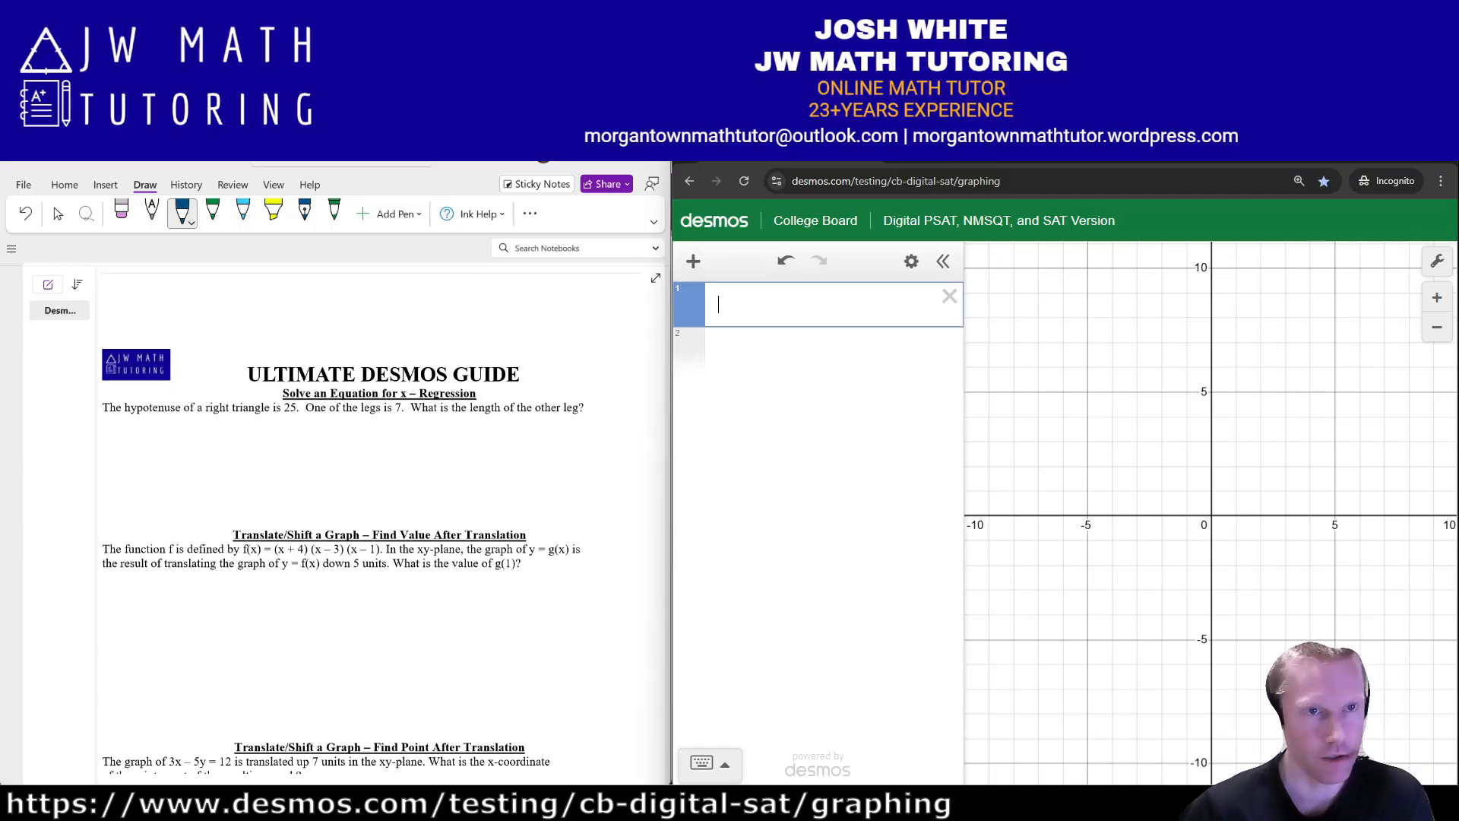
{"action": "mouse_move", "coordinate": [269, 433]}
{"action": "left_mouse_down"}
{"action": "mouse_move", "coordinate": [314, 500]}
{"action": "mouse_move", "coordinate": [267, 427]}
{"action": "left_mouse_up"}
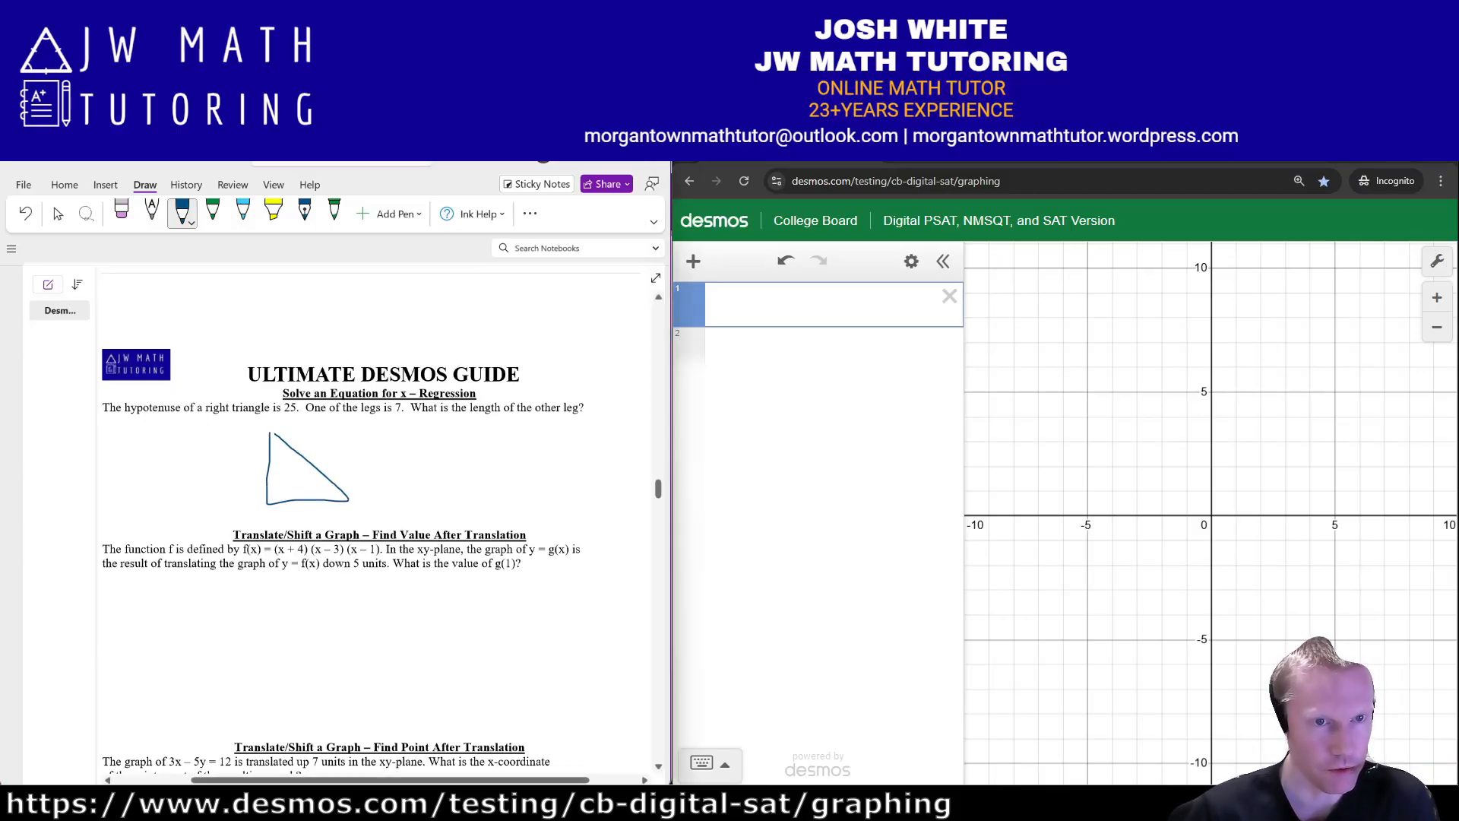
{"action": "left_click_drag", "start_coordinate": [282, 496], "coordinate": [278, 503]}
{"action": "left_click_drag", "start_coordinate": [310, 449], "coordinate": [318, 454]}
{"action": "left_click_drag", "start_coordinate": [337, 446], "coordinate": [361, 441]}
{"action": "left_click_drag", "start_coordinate": [231, 456], "coordinate": [263, 460]}
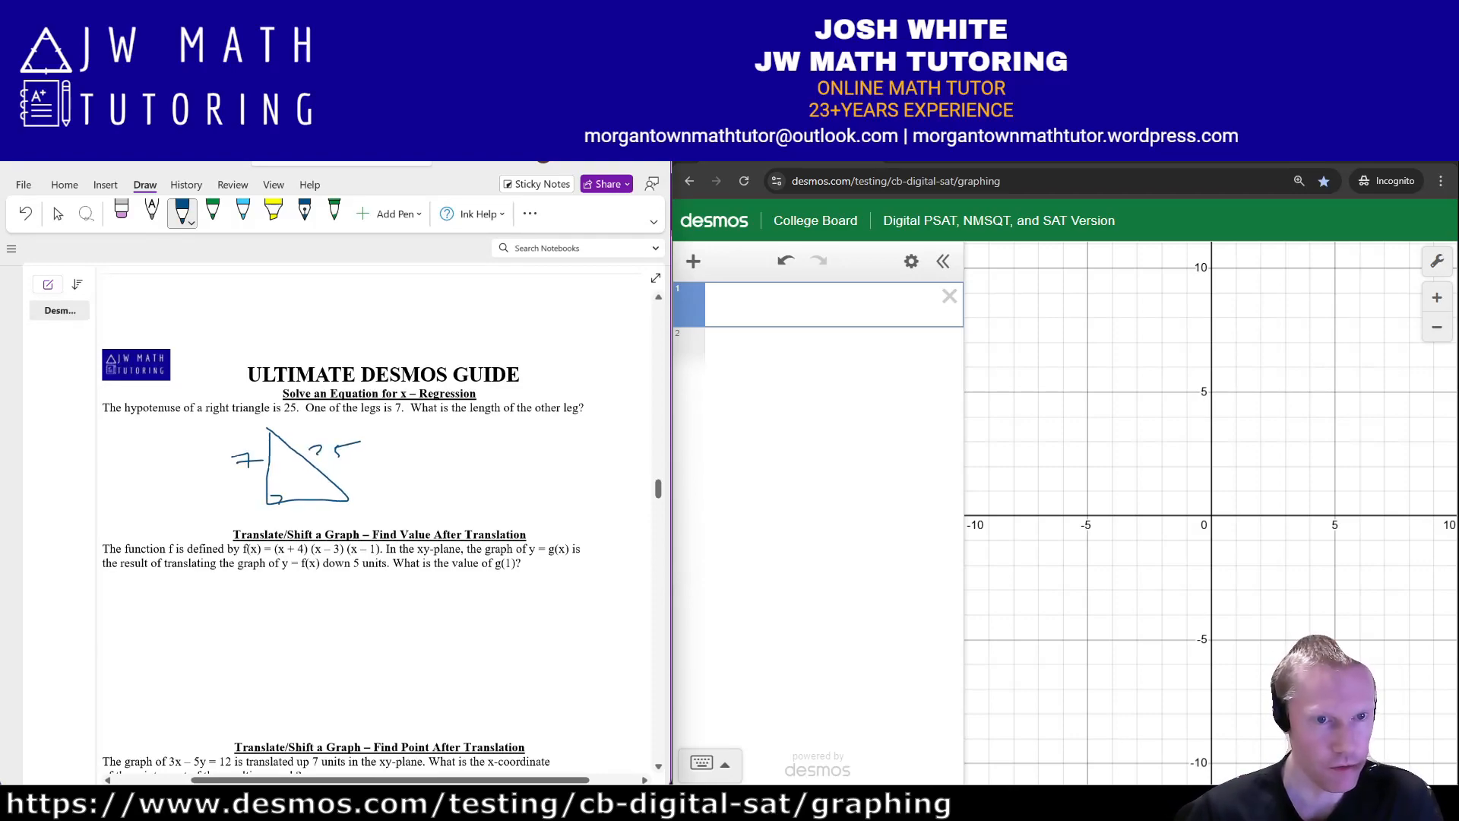
{"action": "left_click_drag", "start_coordinate": [301, 504], "coordinate": [322, 515]}
{"action": "left_click_drag", "start_coordinate": [320, 503], "coordinate": [302, 516]}
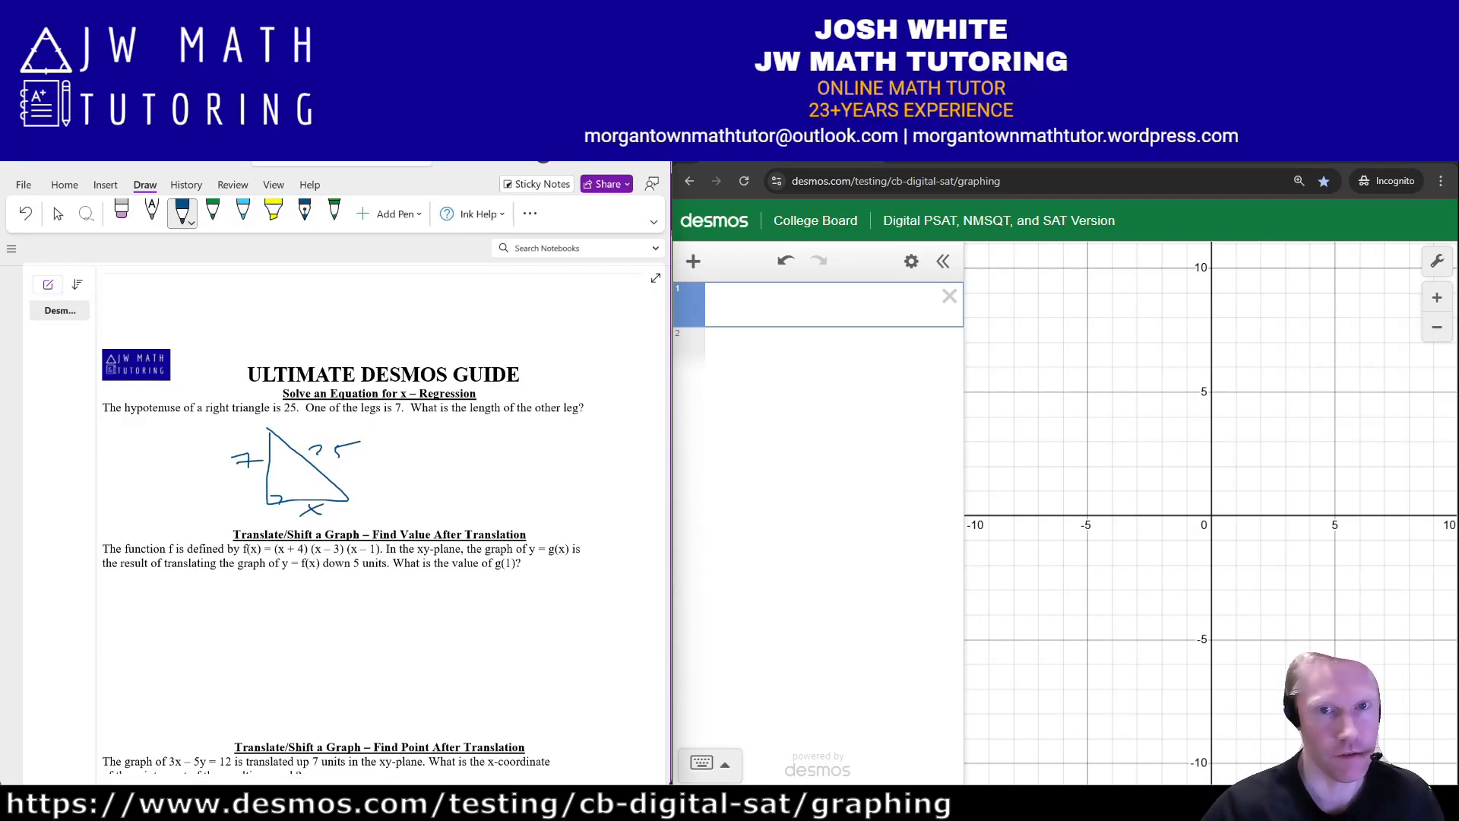
- Enter the Pythagorean theorem as a regression in the calculator's first expression, a² + 7² ~ 25²
{"action": "left_click", "coordinate": [718, 305]}
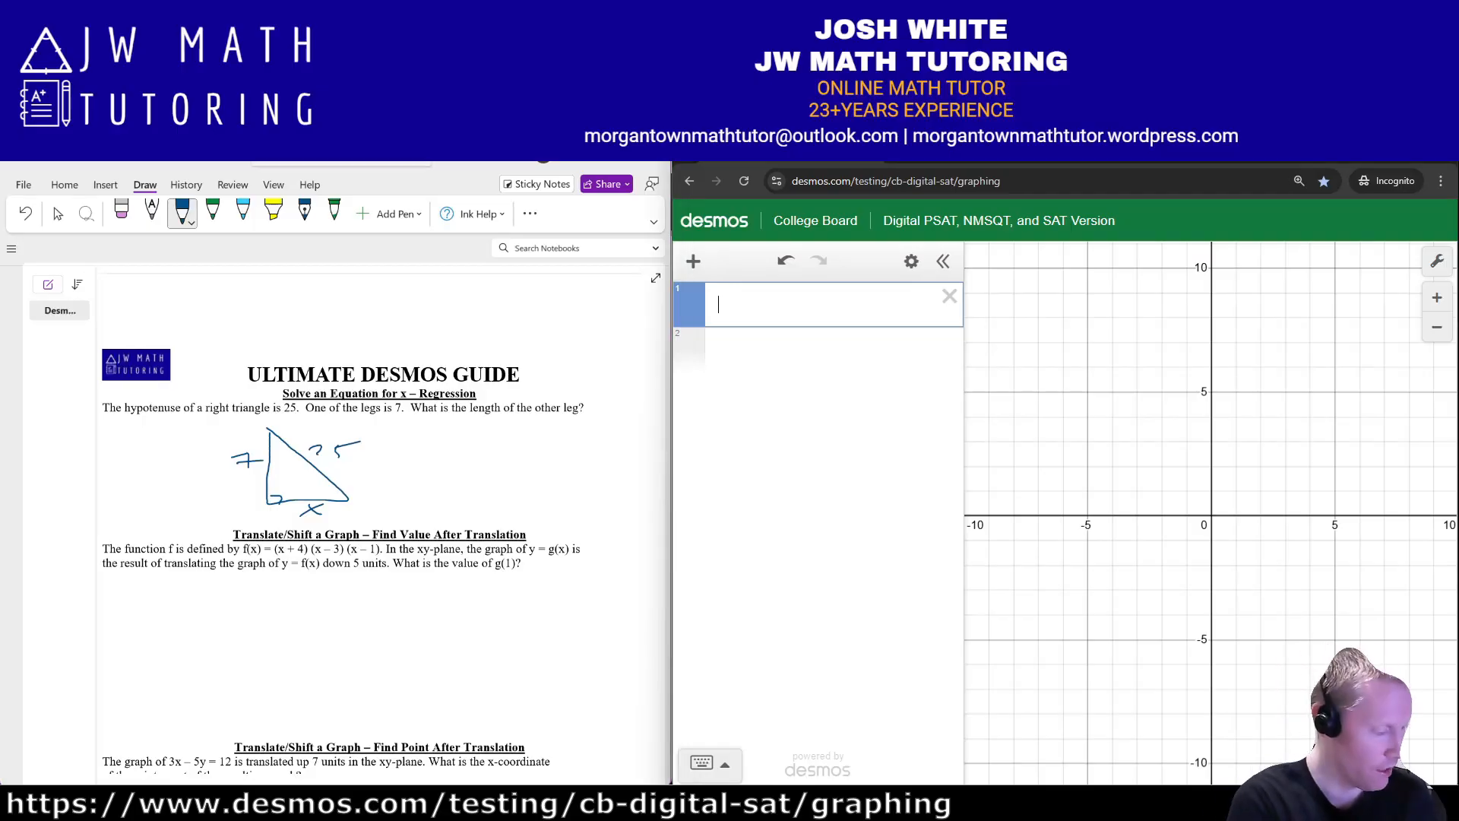
{"action": "type", "text": "a"}
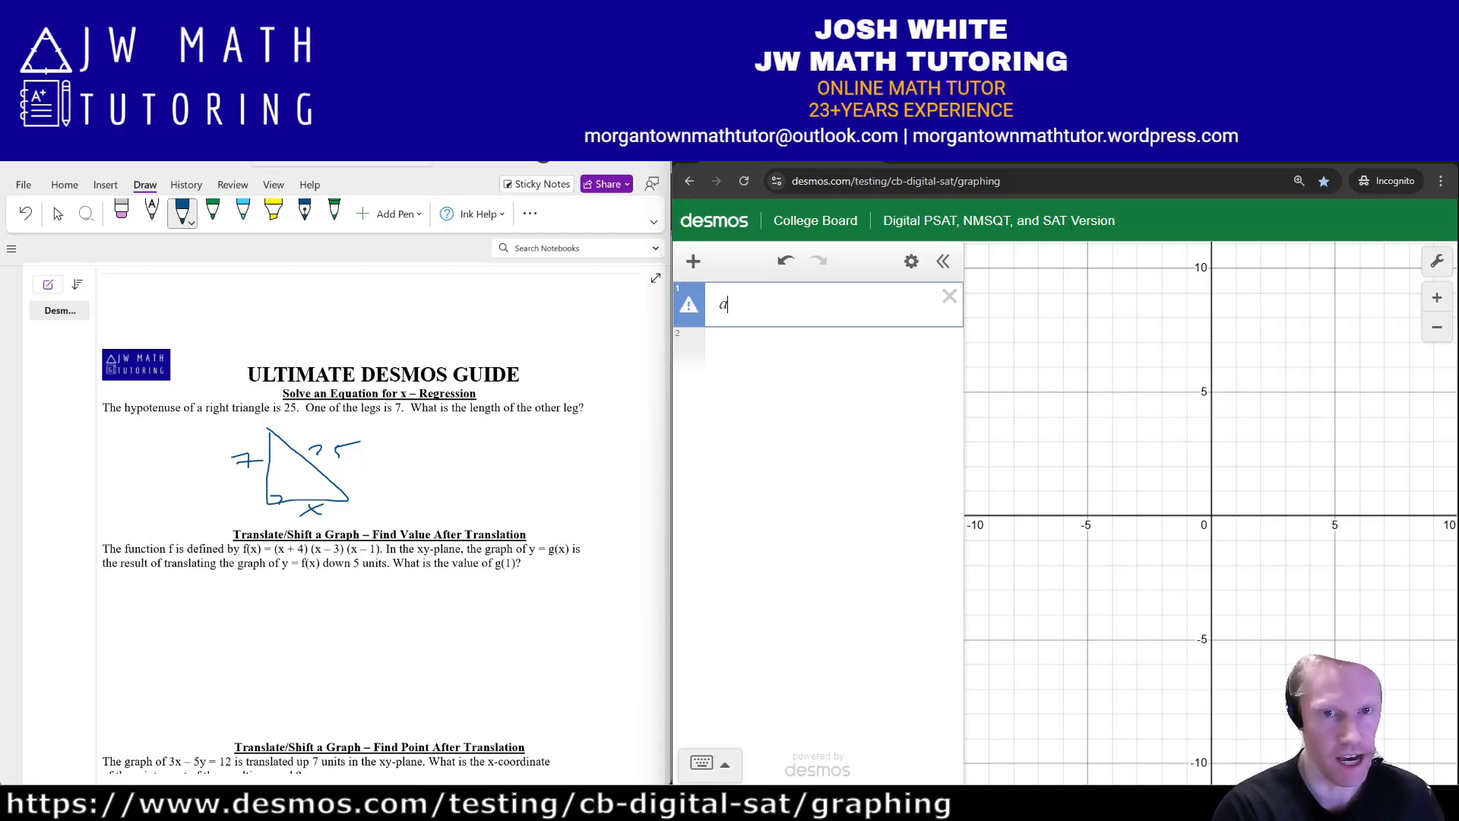
{"action": "type", "text": "^2"}
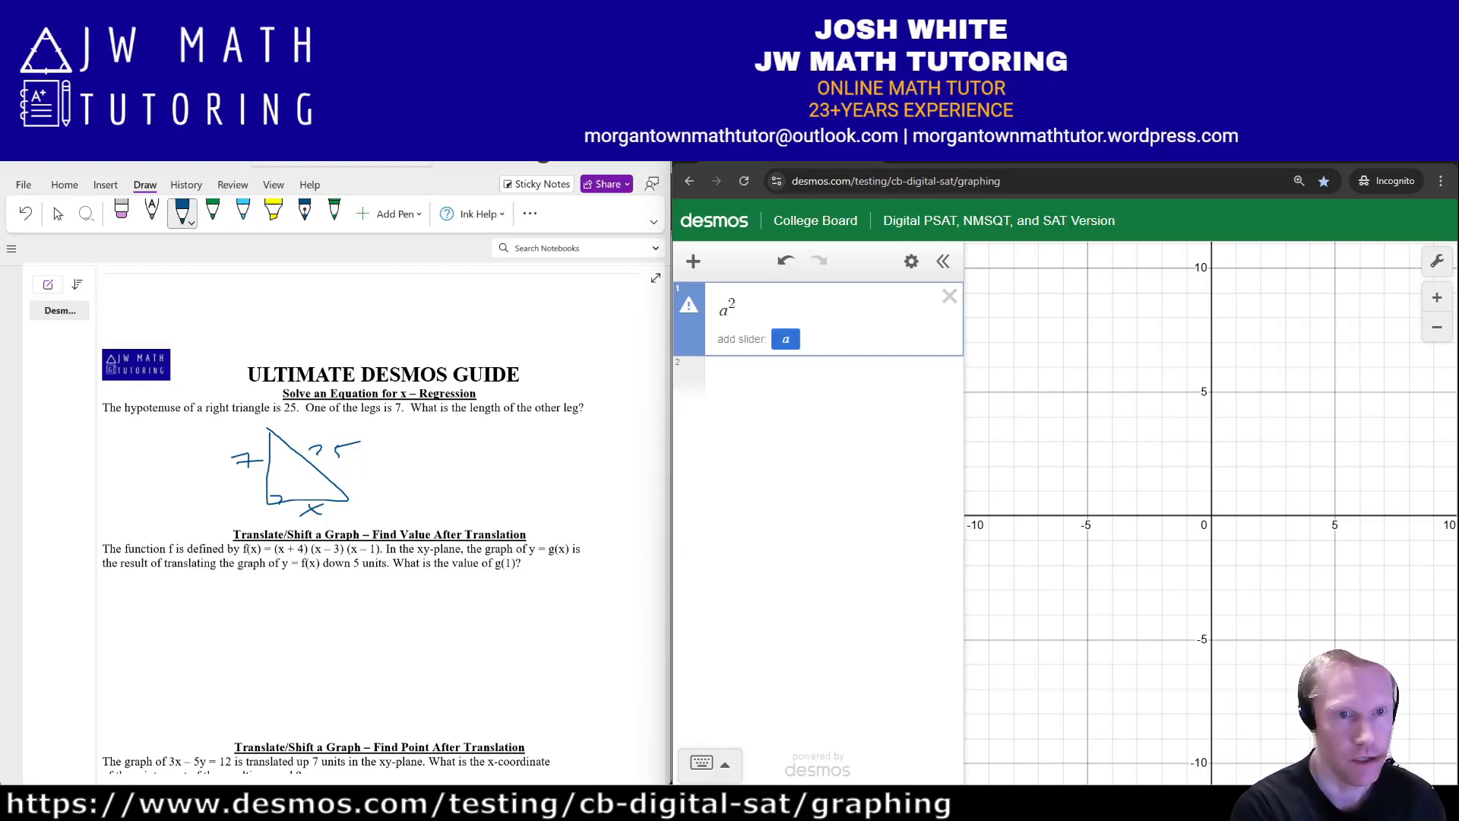
{"action": "type", "text": "+7^2~"}
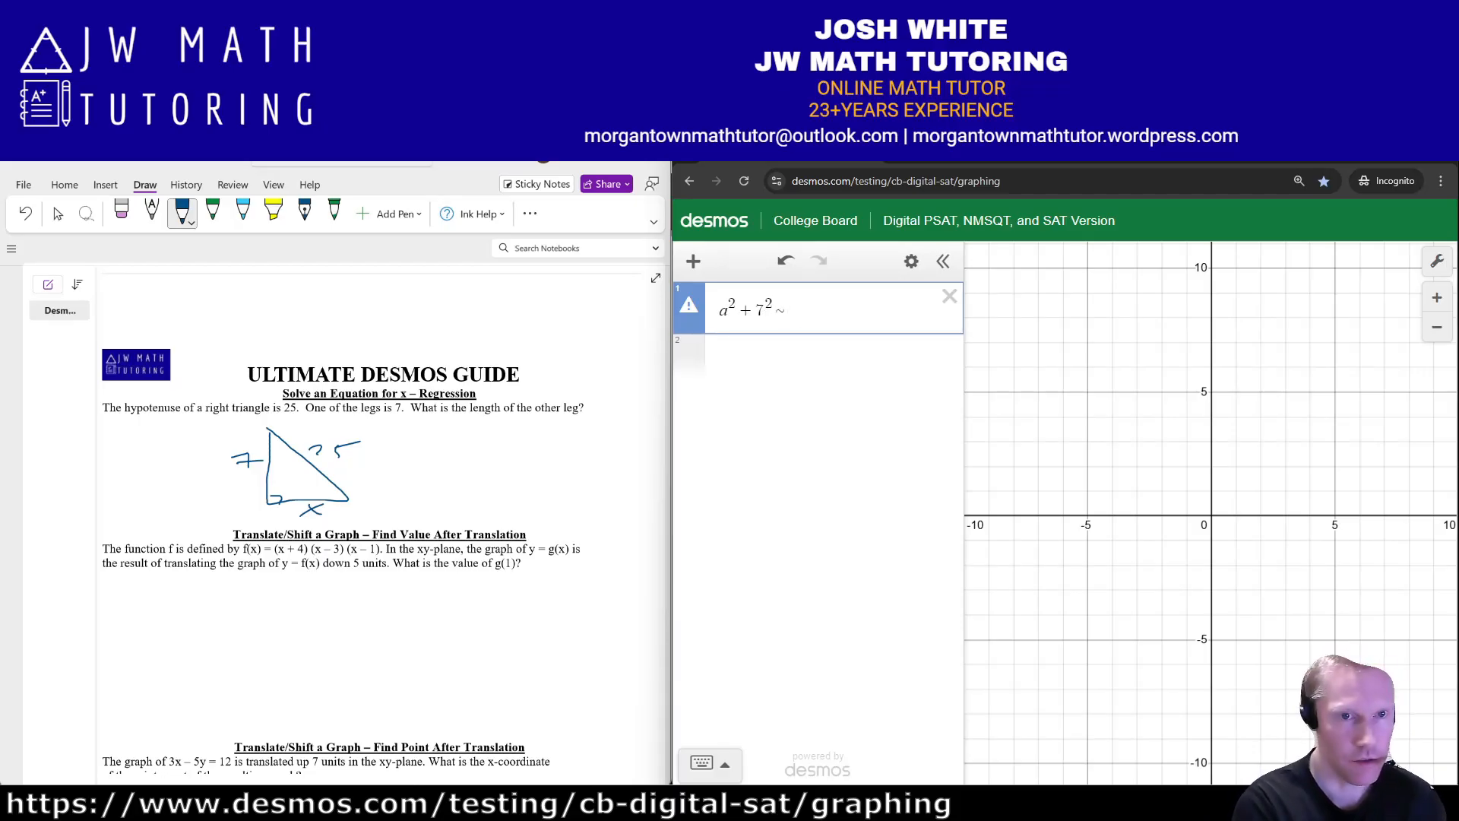
{"action": "type", "text": "25^2"}
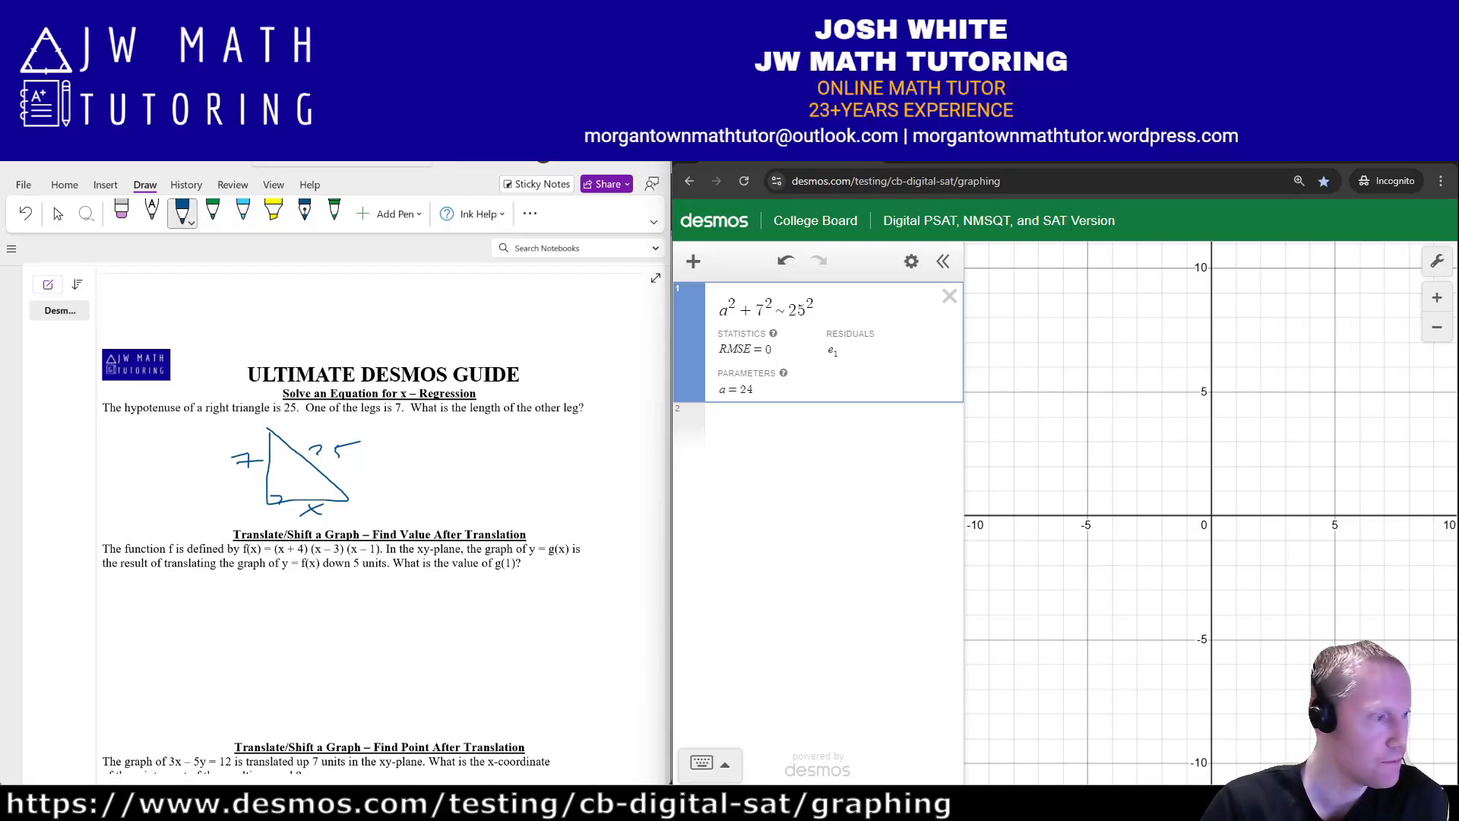
- Switch to the PDF guide, and replace the calculator's regression with the function f(x) = 2x² + 5x − 4
{"action": "key", "text": "alt+Tab"}
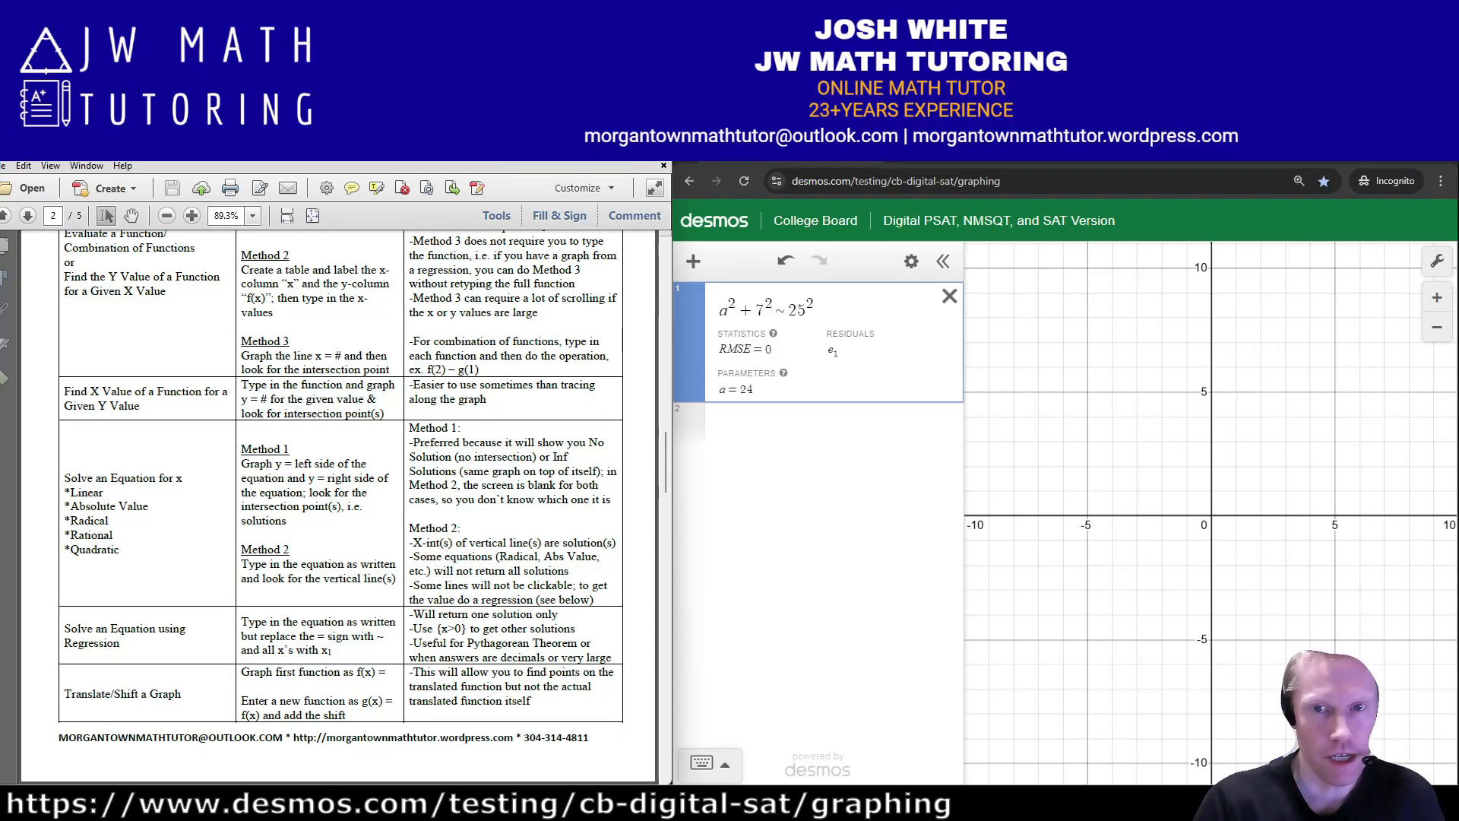
{"action": "left_click", "coordinate": [949, 295]}
{"action": "type", "text": "f(x"}
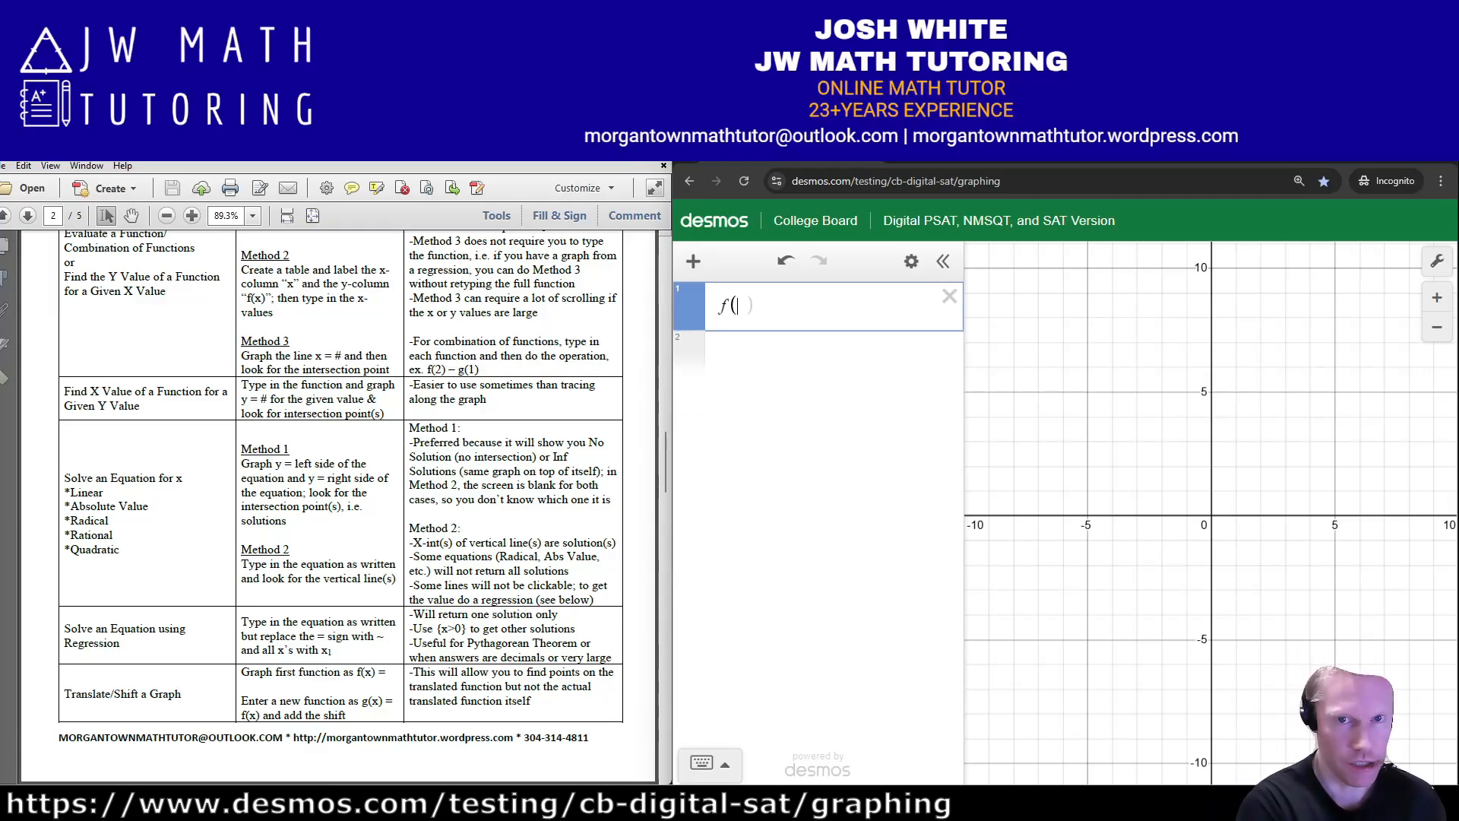
{"action": "type", "text": ") = 2x^2"}
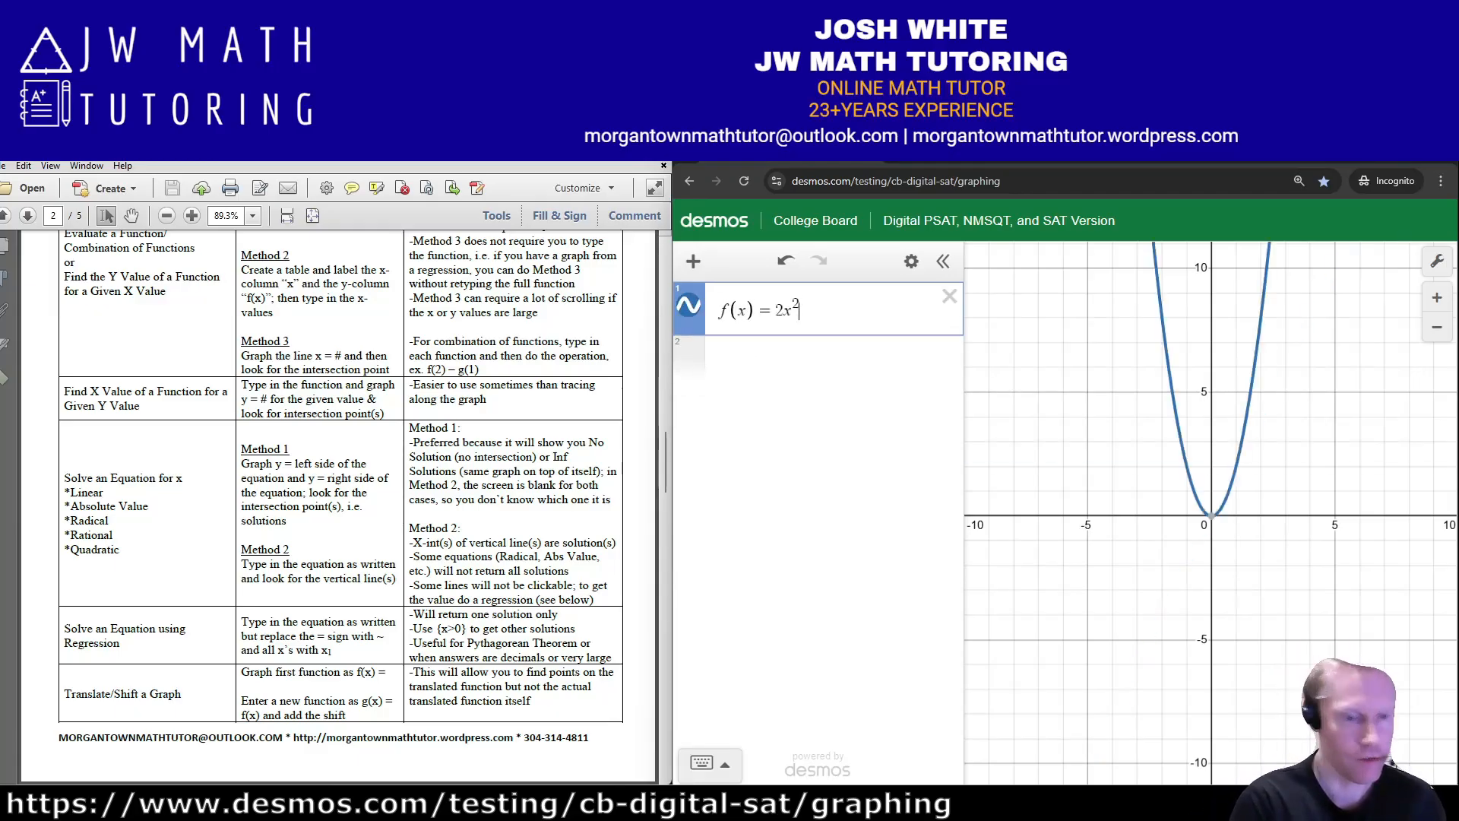
{"action": "key", "text": "Right"}
{"action": "type", "text": "+5x-"}
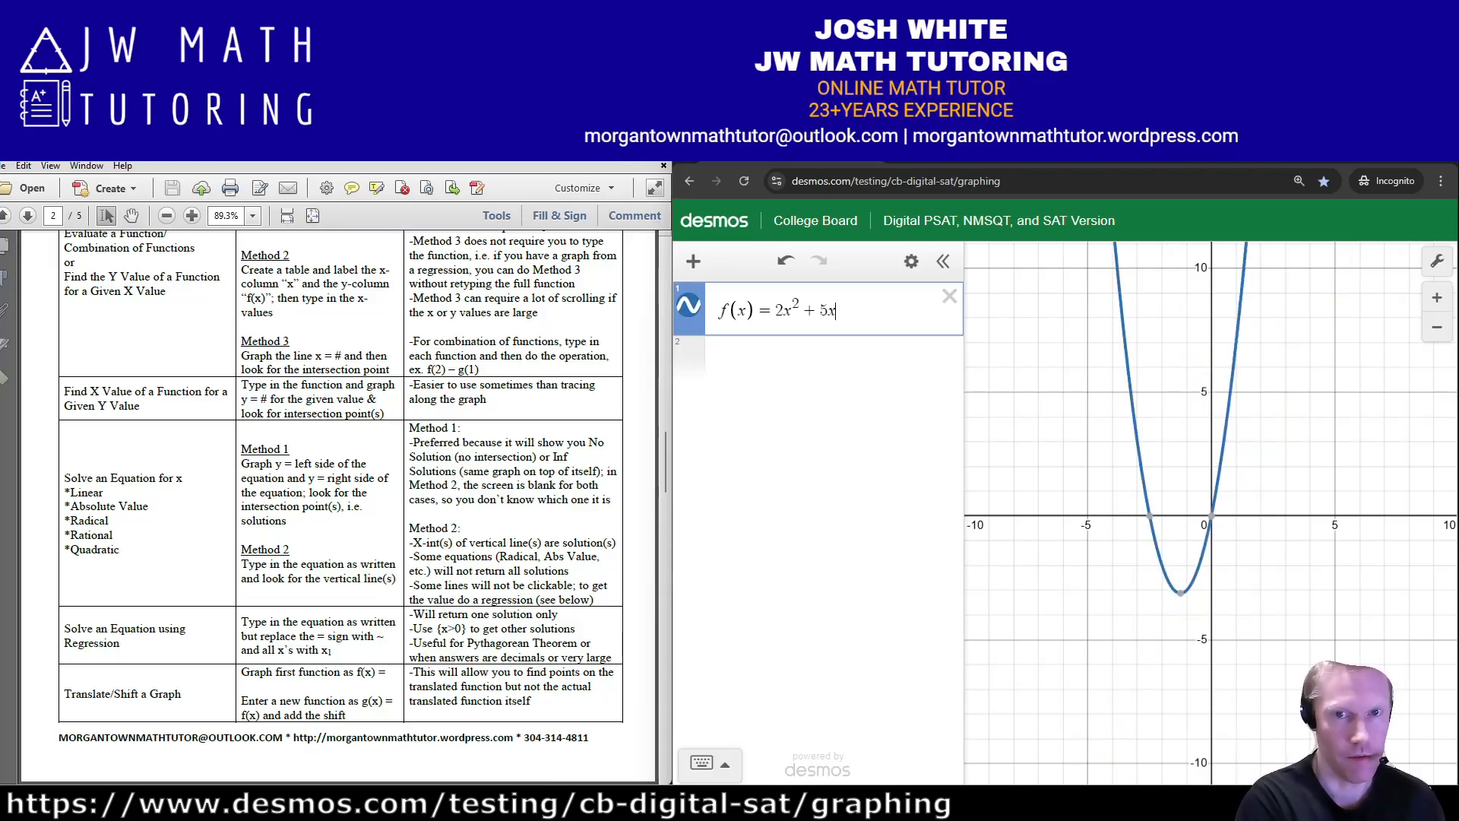
{"action": "type", "text": "4"}
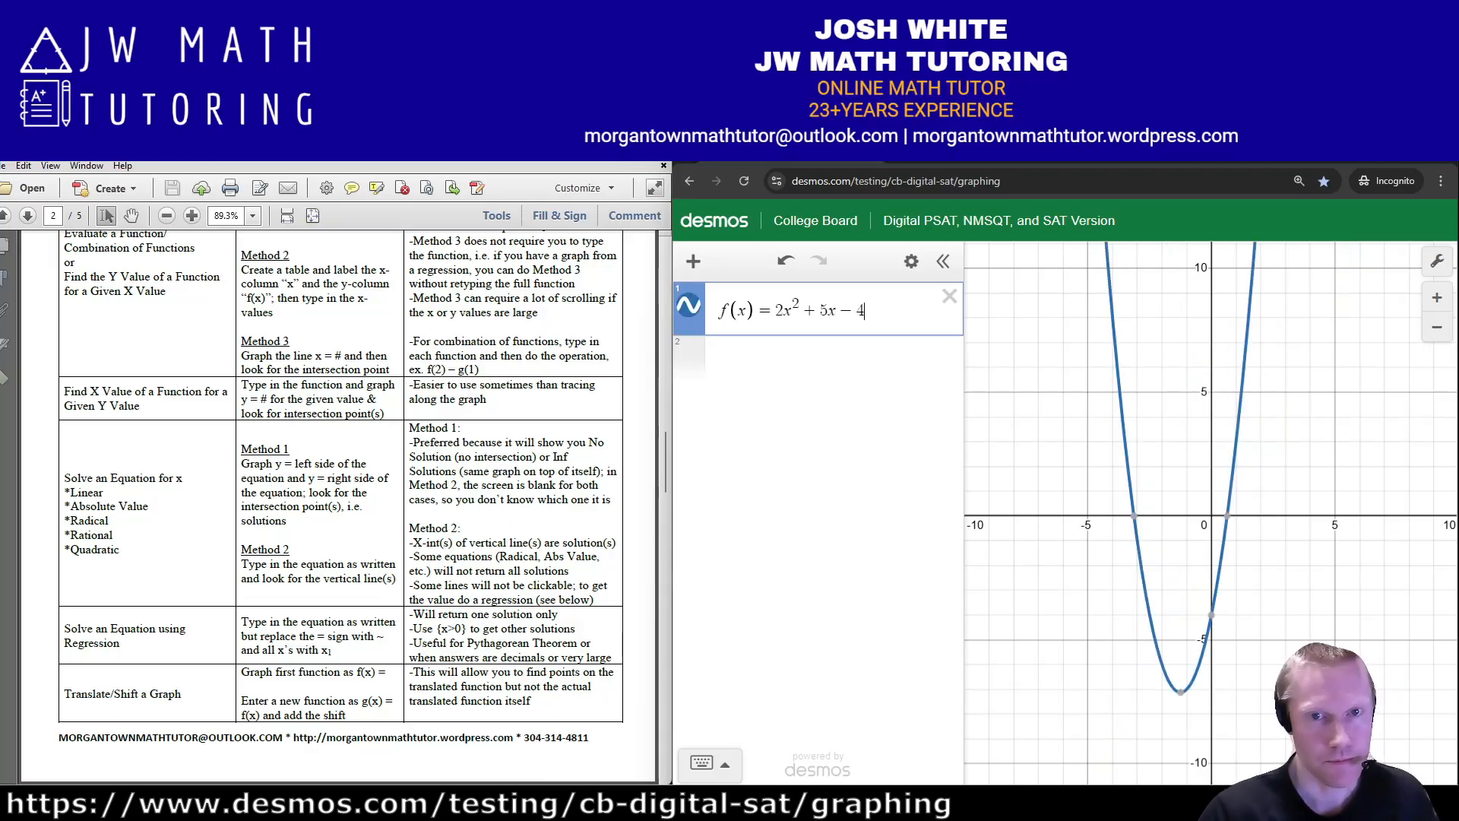
- Add the vertically shifted function g(x) = f(x) + 4 as the second expression, then change its shift to − 4
{"action": "key", "text": "Return"}
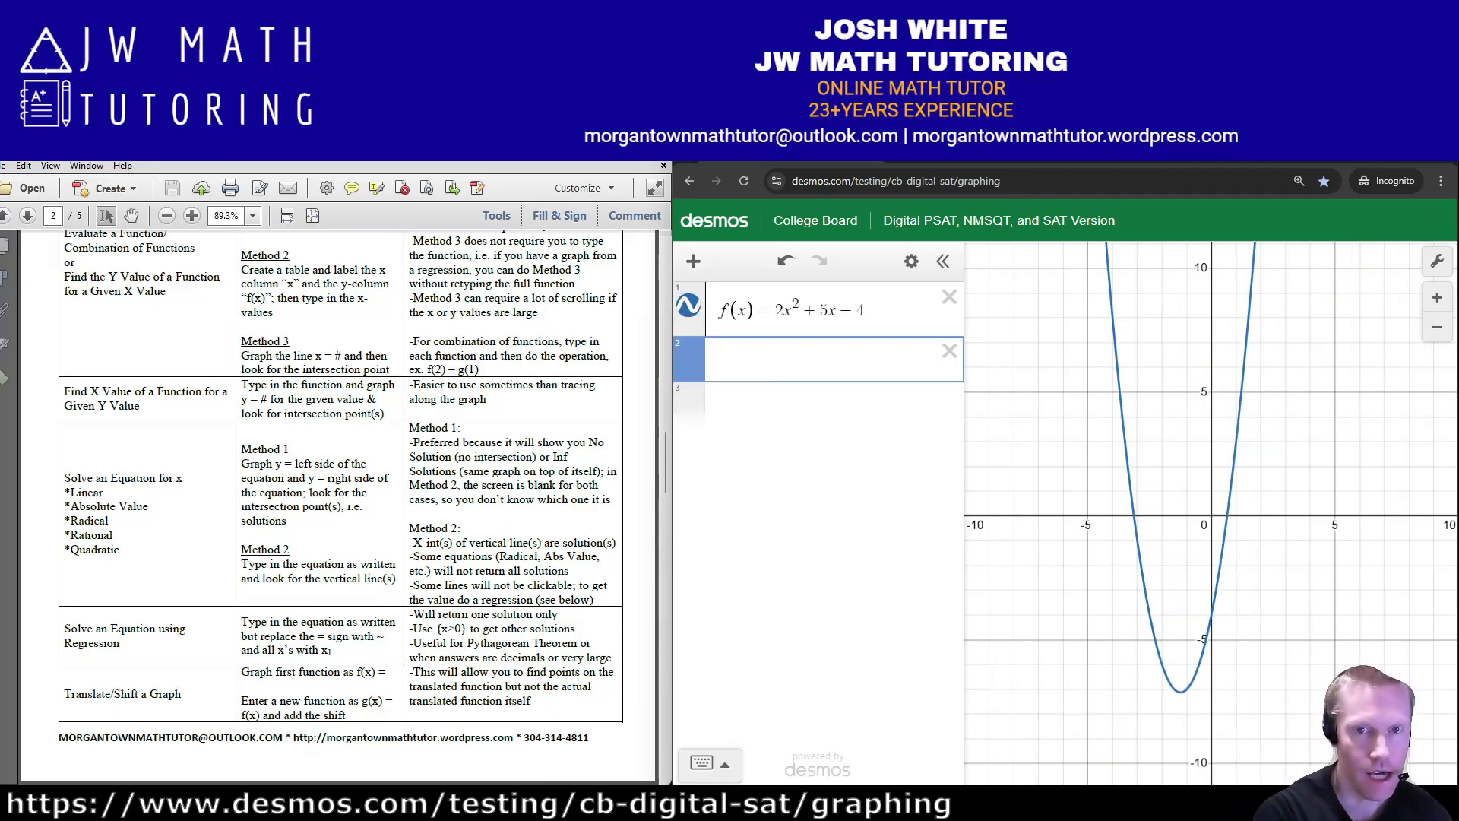
{"action": "type", "text": "g(x)"}
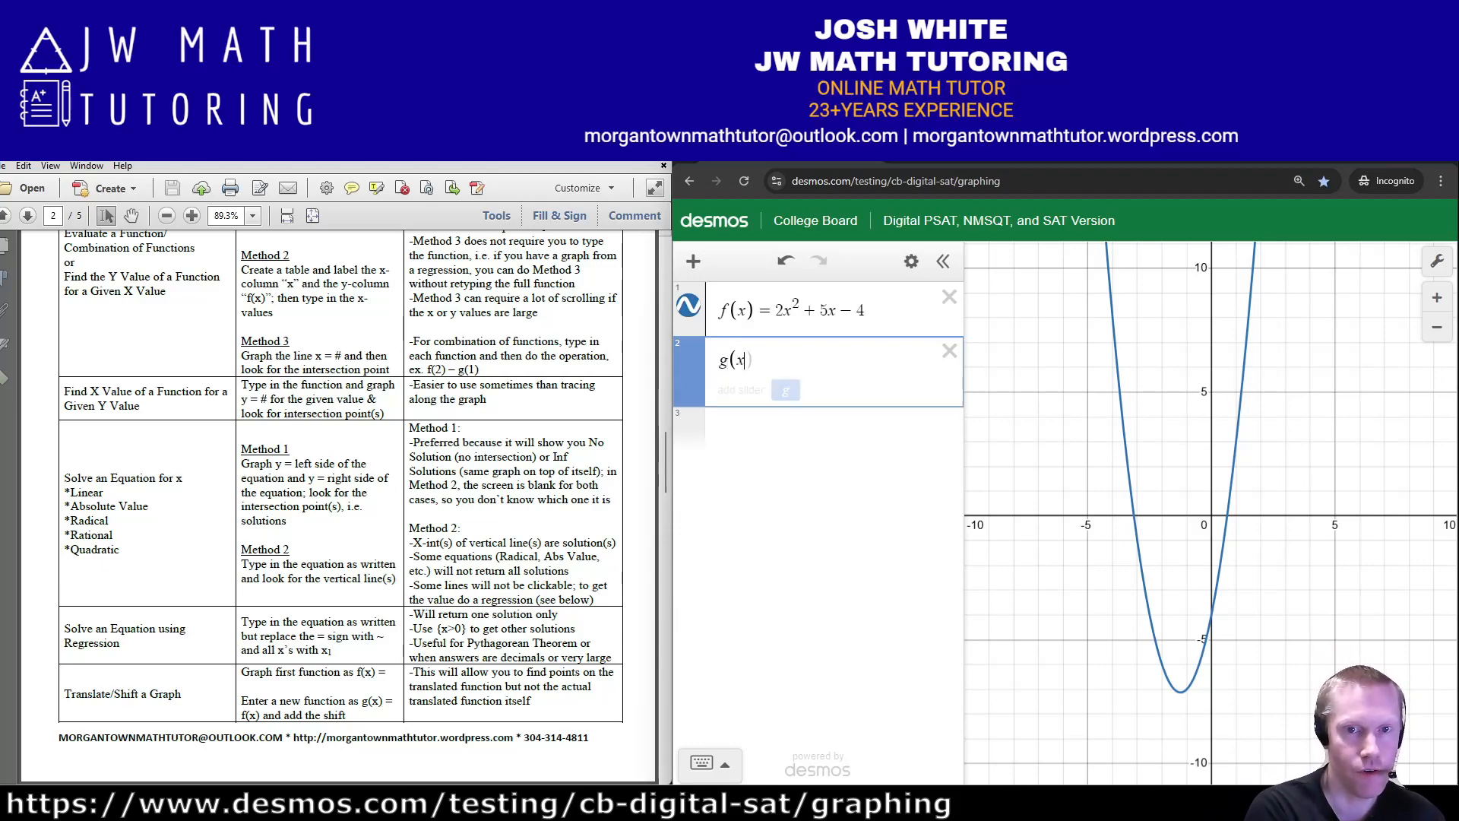
{"action": "type", "text": "=f"}
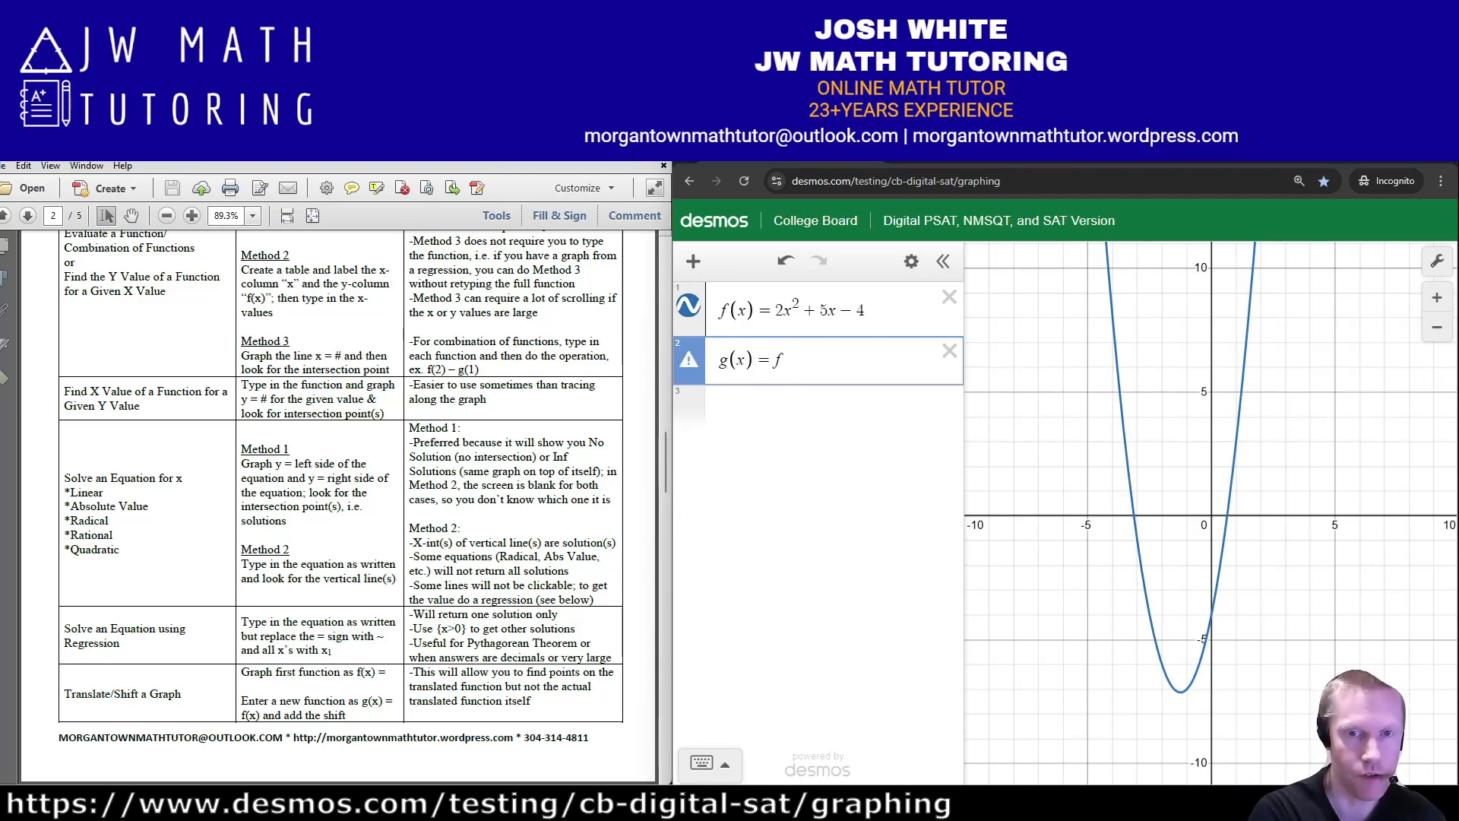
{"action": "type", "text": "(x)+4"}
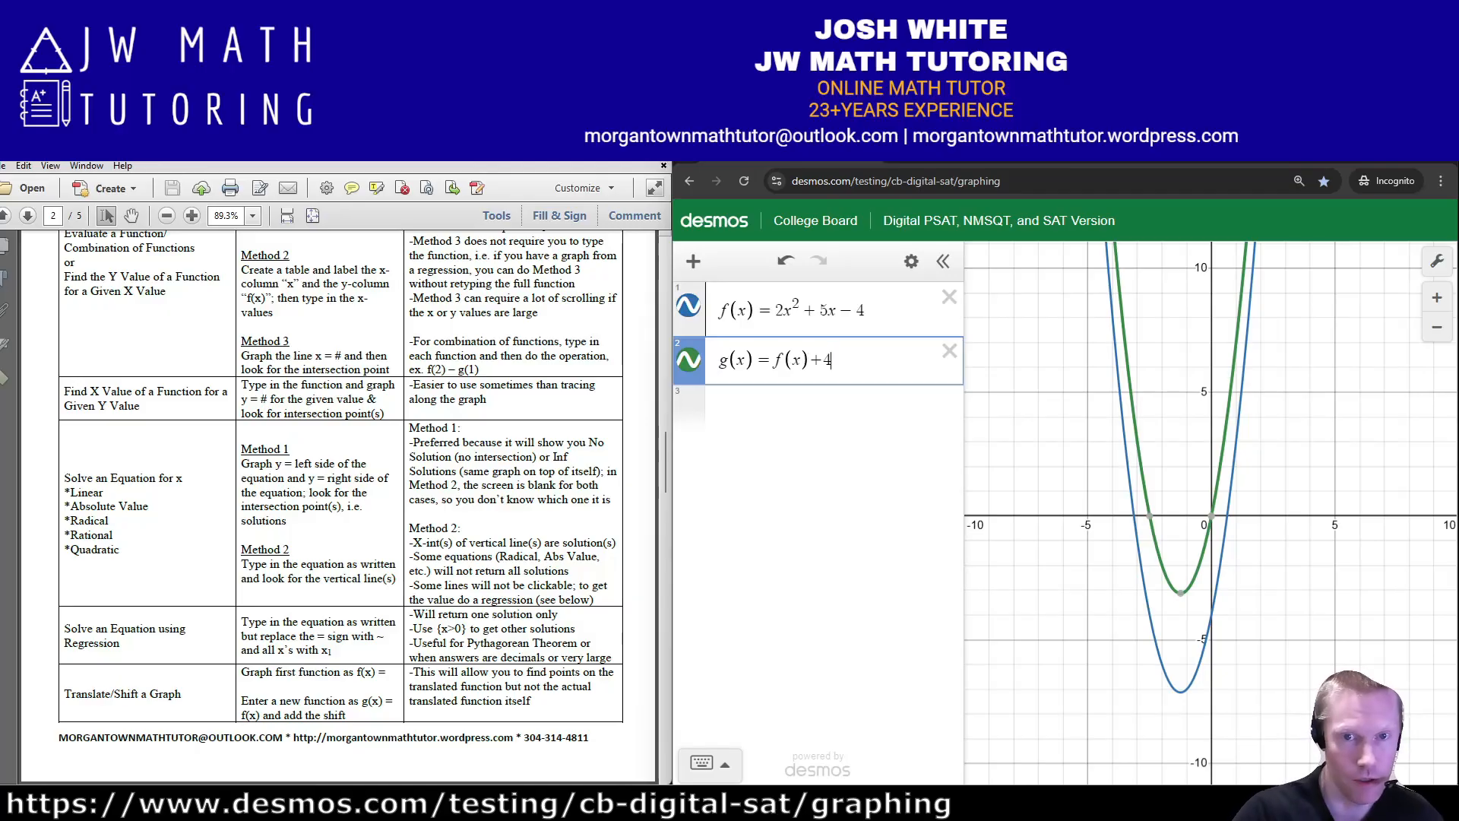
{"action": "key", "text": "Delete"}
{"action": "type", "text": "-"}
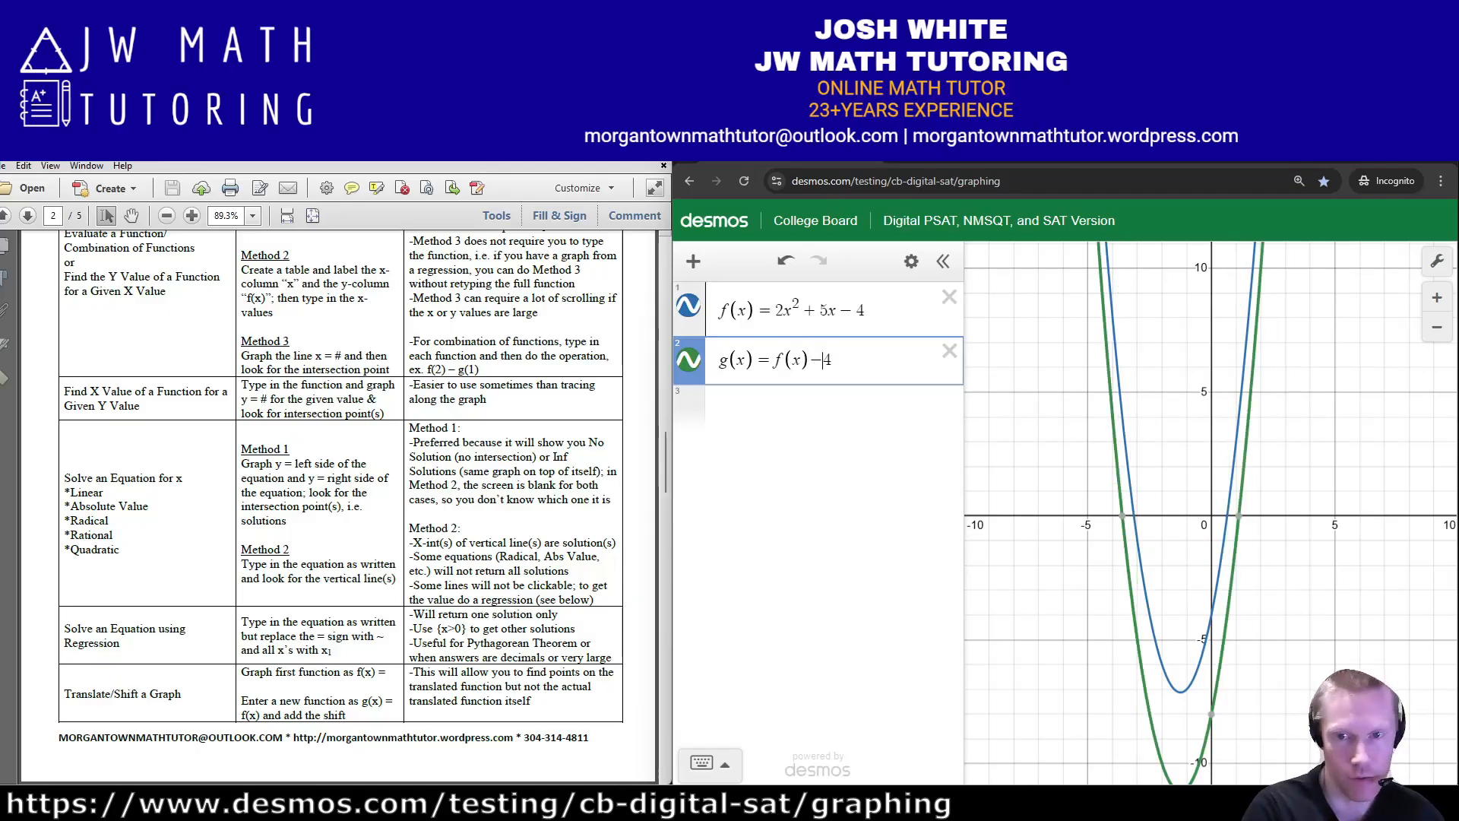
- Rewrite g(x) as the horizontal shift f(x − 4), then change it to f(x + 4)
{"action": "key", "text": "BackSpace"}
{"action": "key", "text": "BackSpace"}
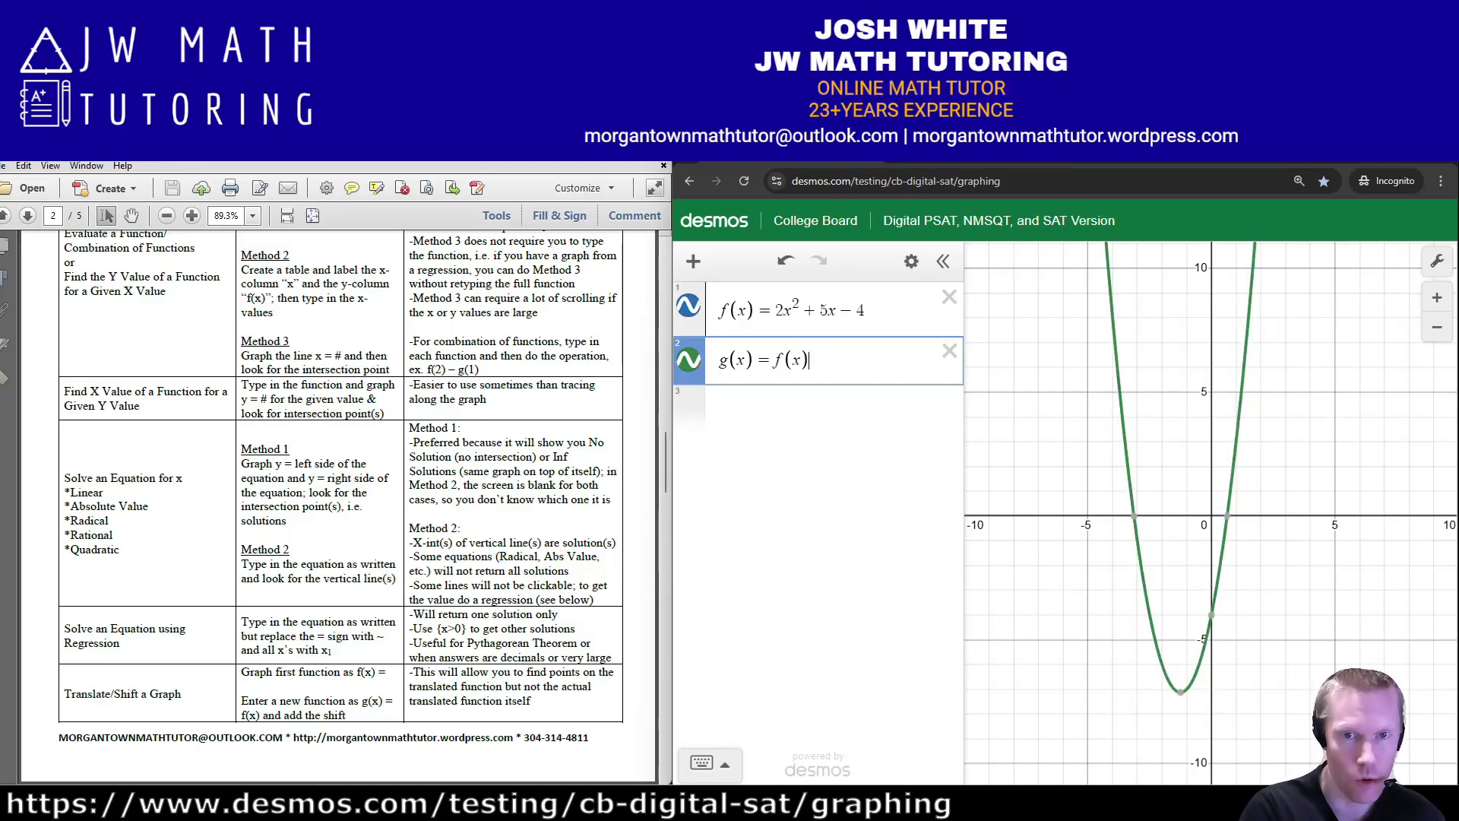
{"action": "key", "text": "Left"}
{"action": "type", "text": "-4"}
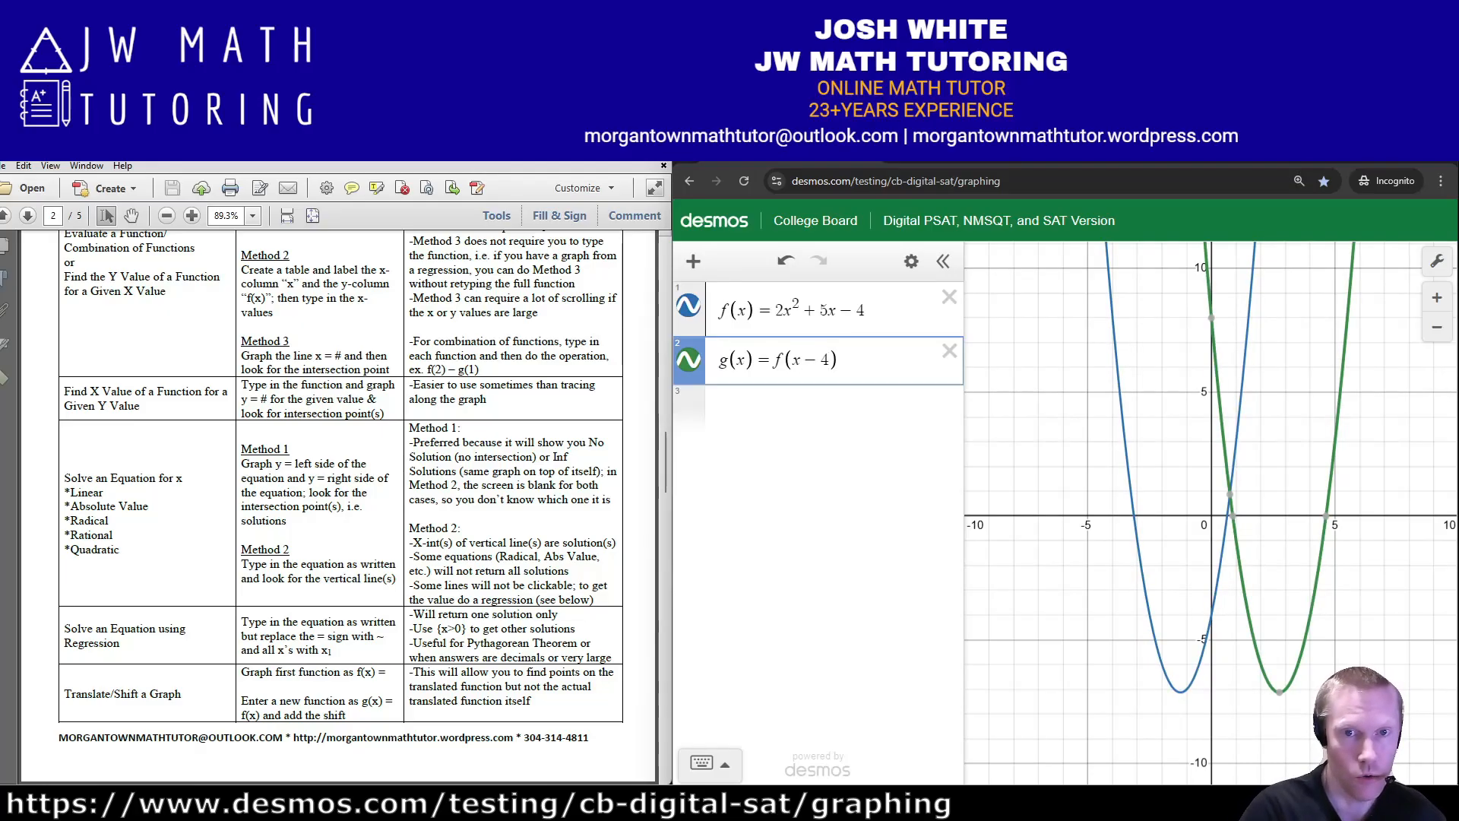
{"action": "key", "text": "Left"}
{"action": "key", "text": "BackSpace"}
{"action": "type", "text": "+"}
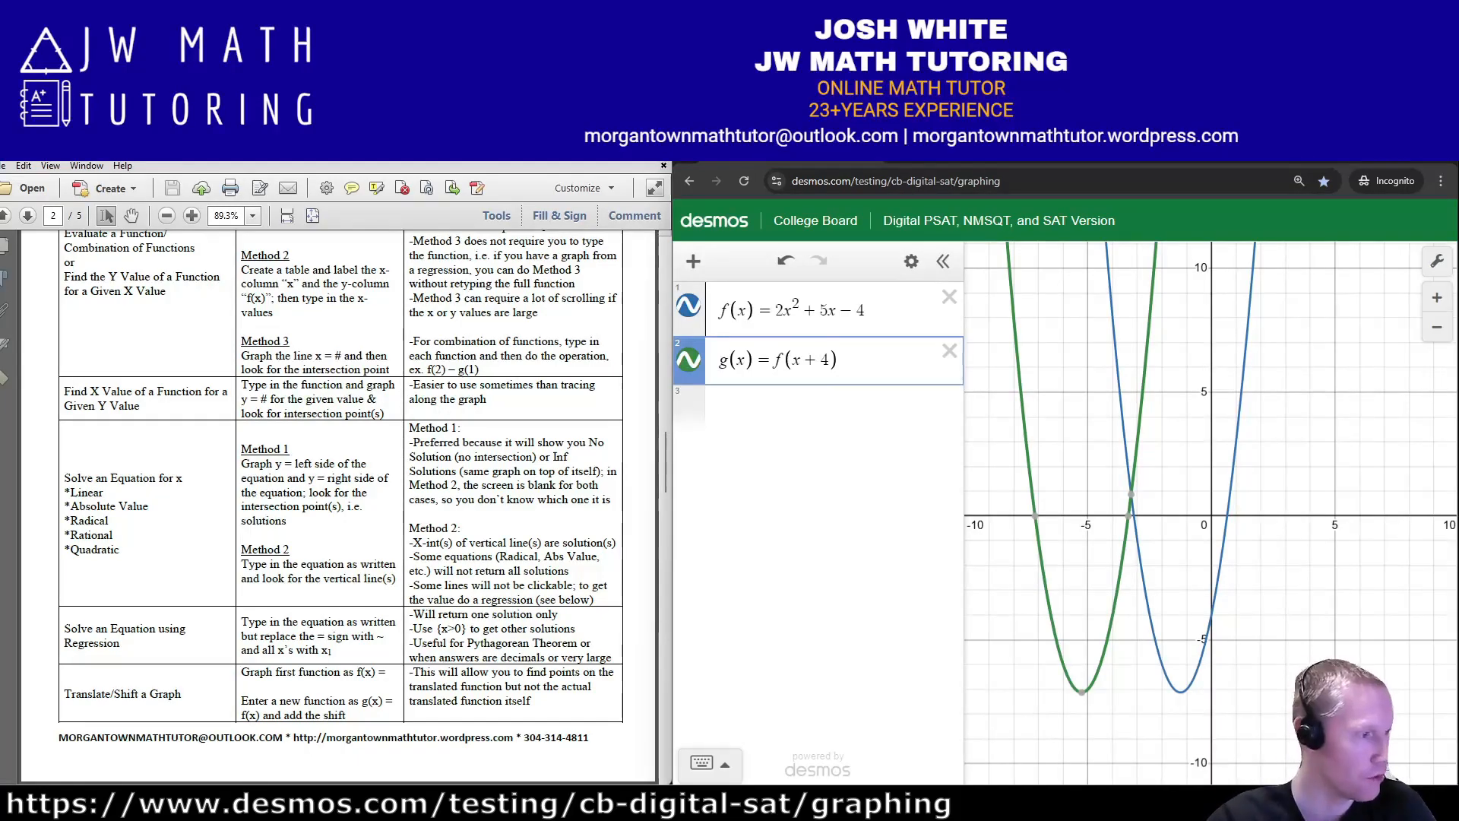
- Switch to the notes' Find Value After Translation problem and enter f(x) = (x + 4)(x − 3)(x − 1) in the calculator's first expression
{"action": "key", "text": "alt+Tab"}
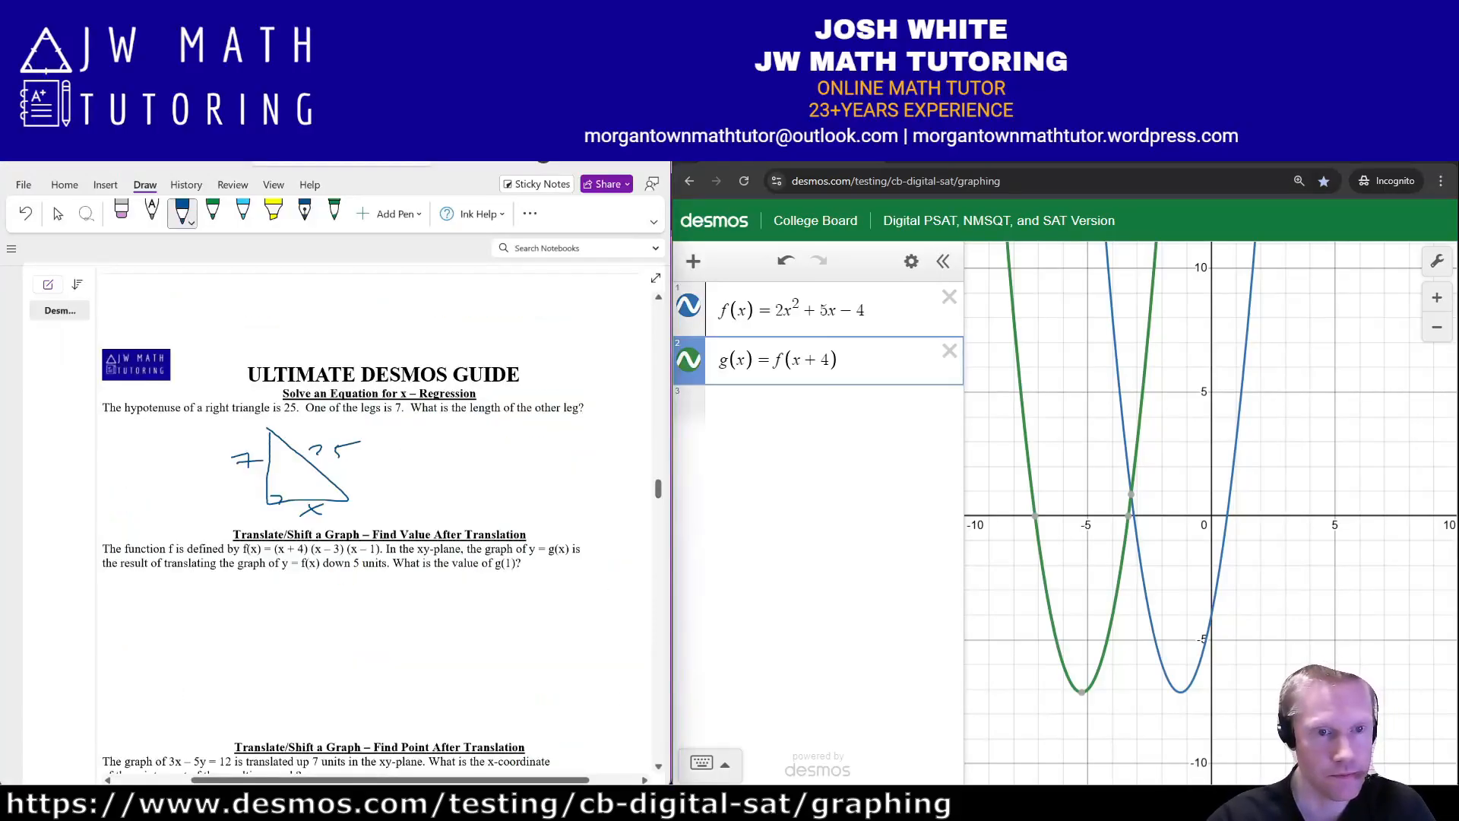
{"action": "scroll", "coordinate": [342, 517], "scroll_direction": "down", "scroll_amount": 3}
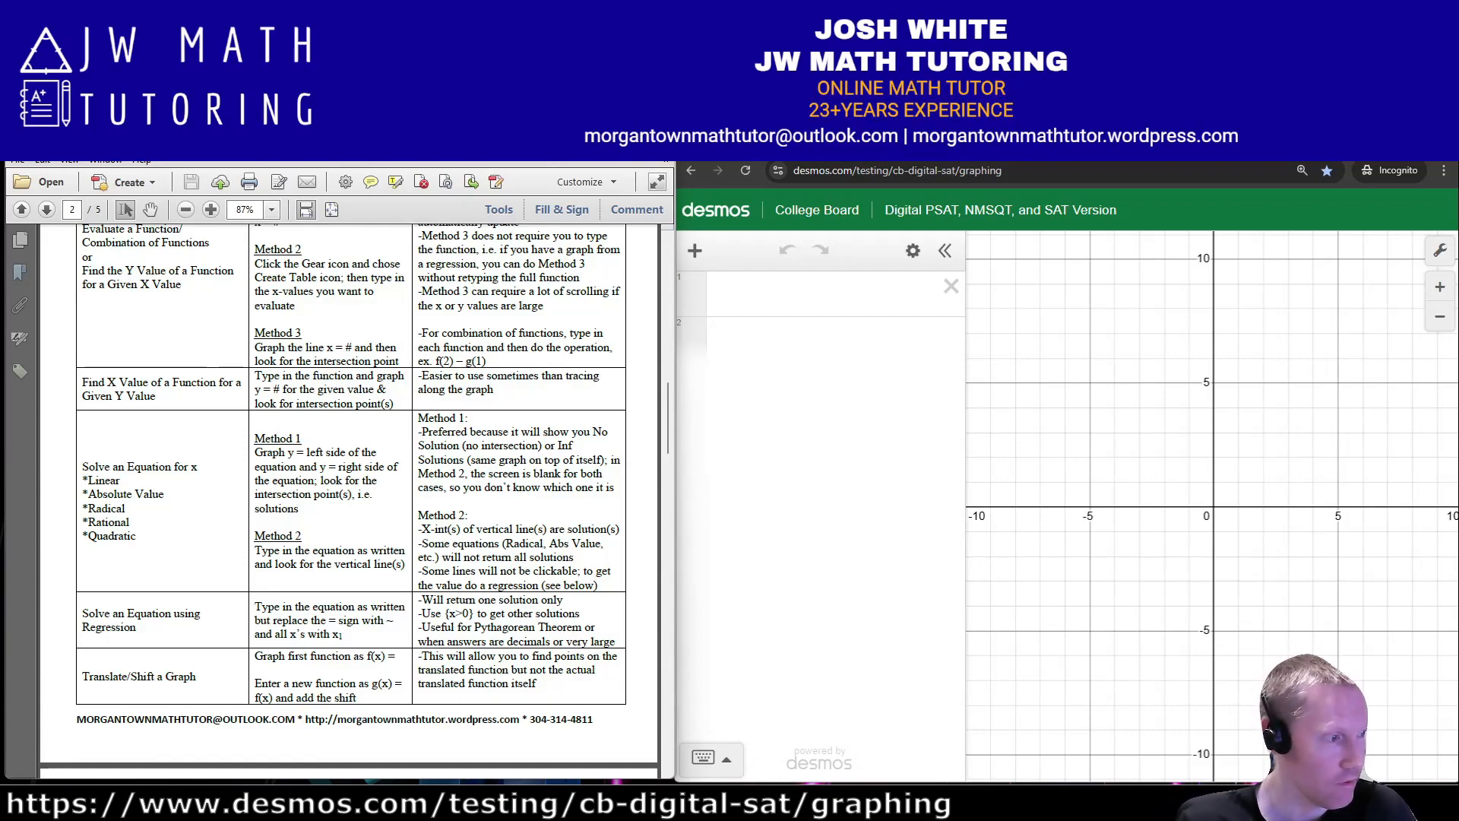
{"action": "key", "text": "alt+Tab"}
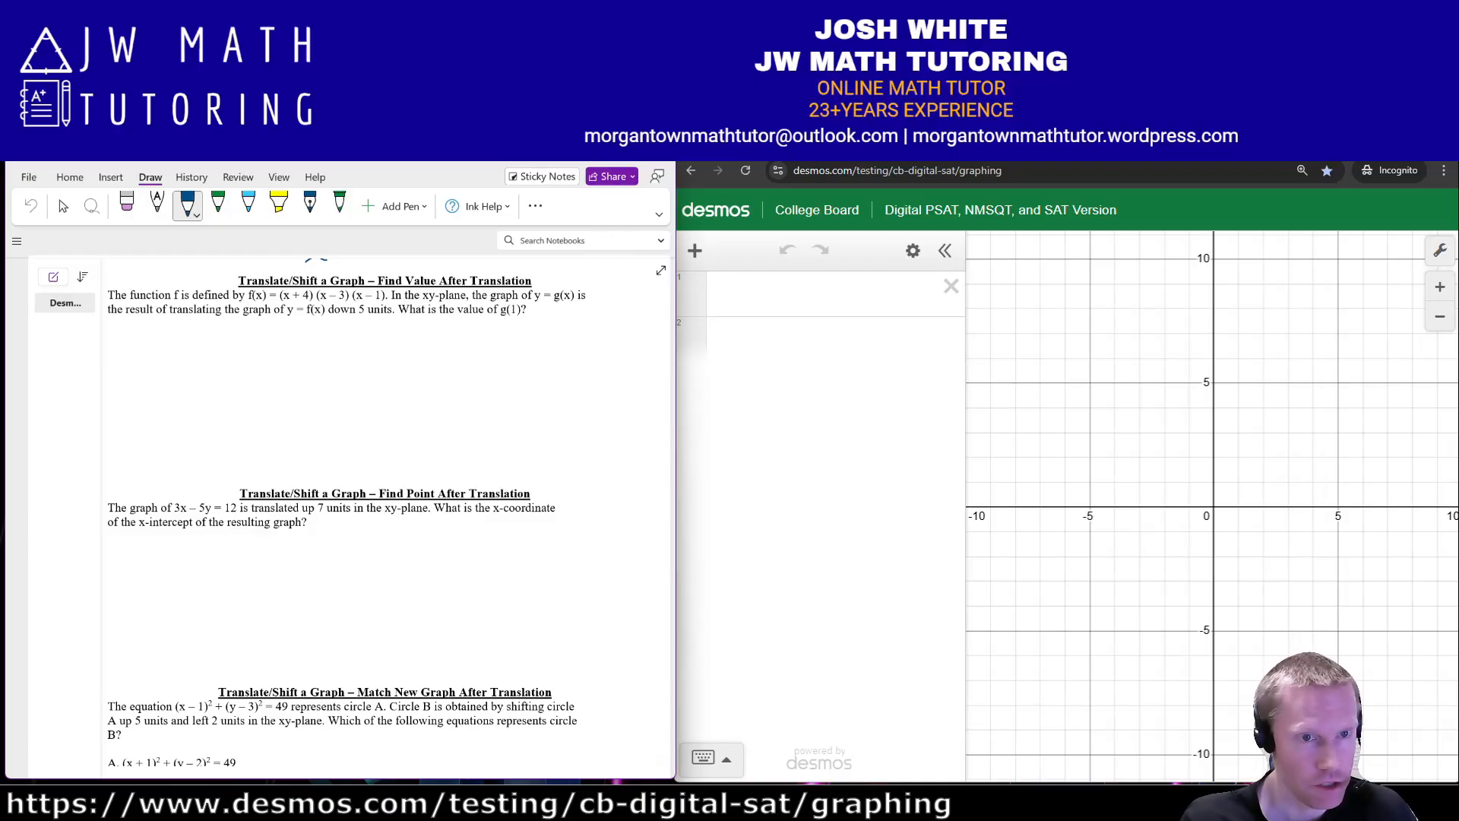
{"action": "left_click", "coordinate": [797, 294]}
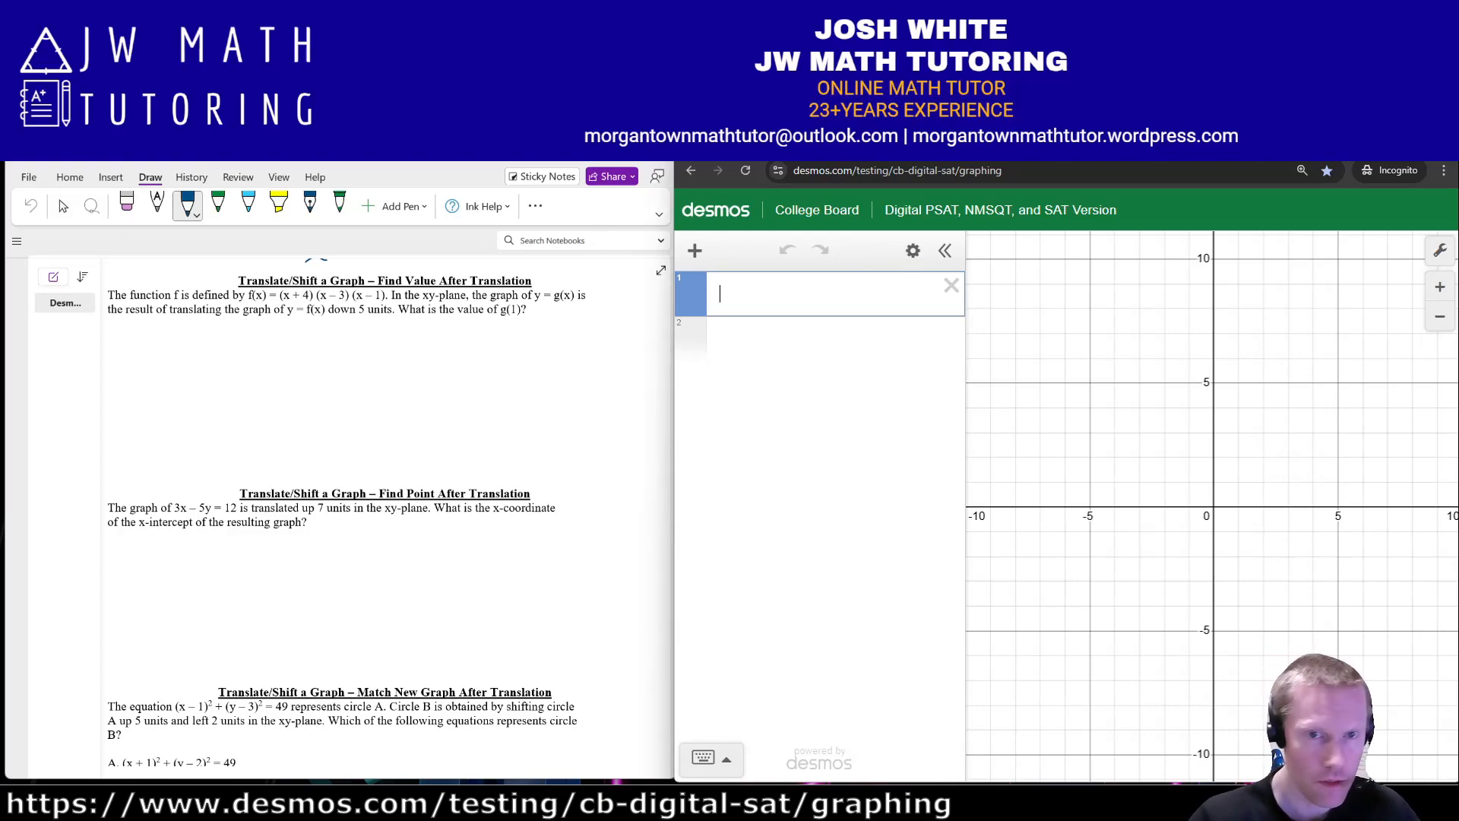
{"action": "type", "text": "f(x)="}
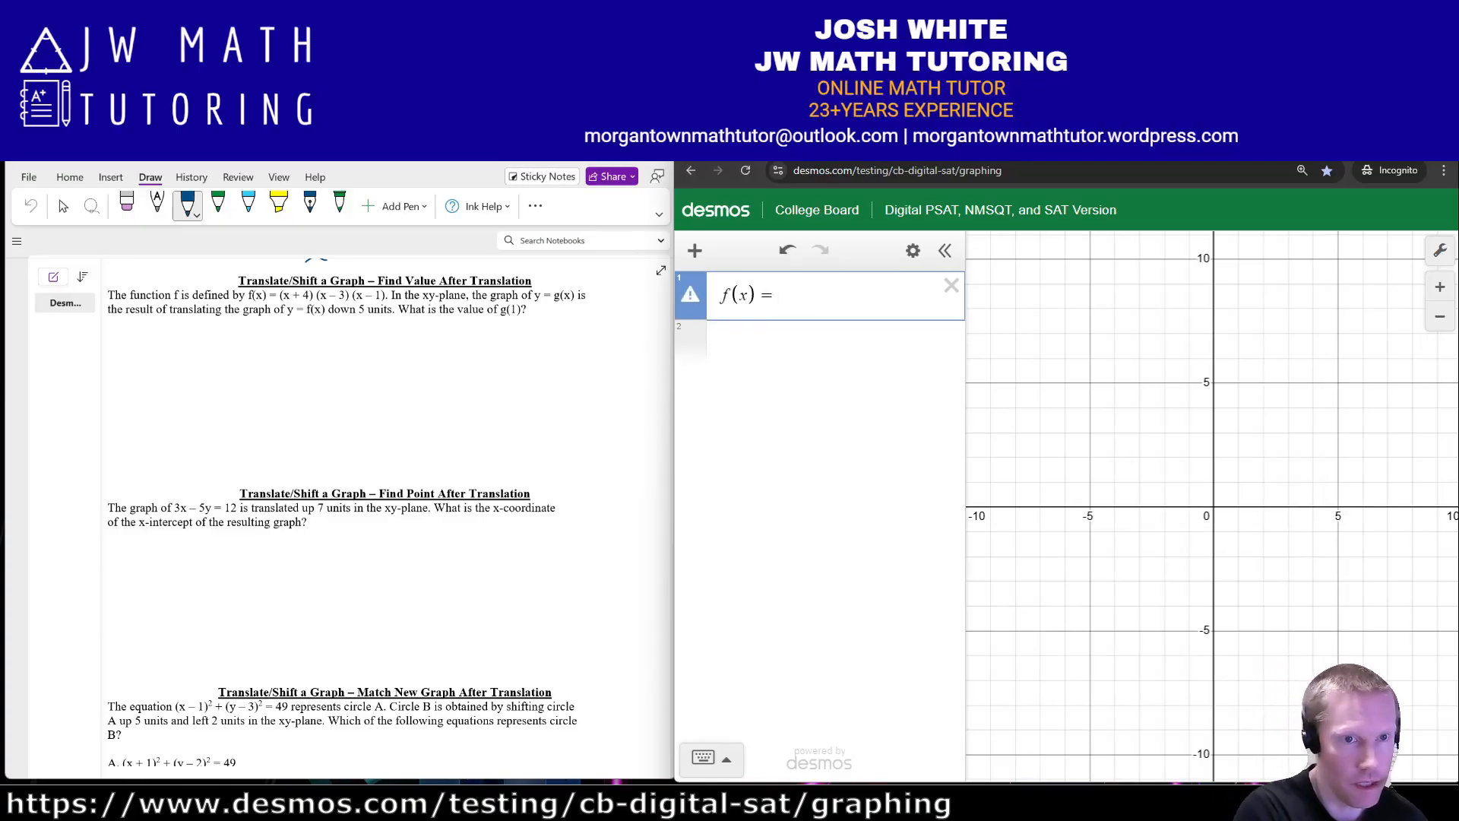
{"action": "type", "text": "(x+4)("}
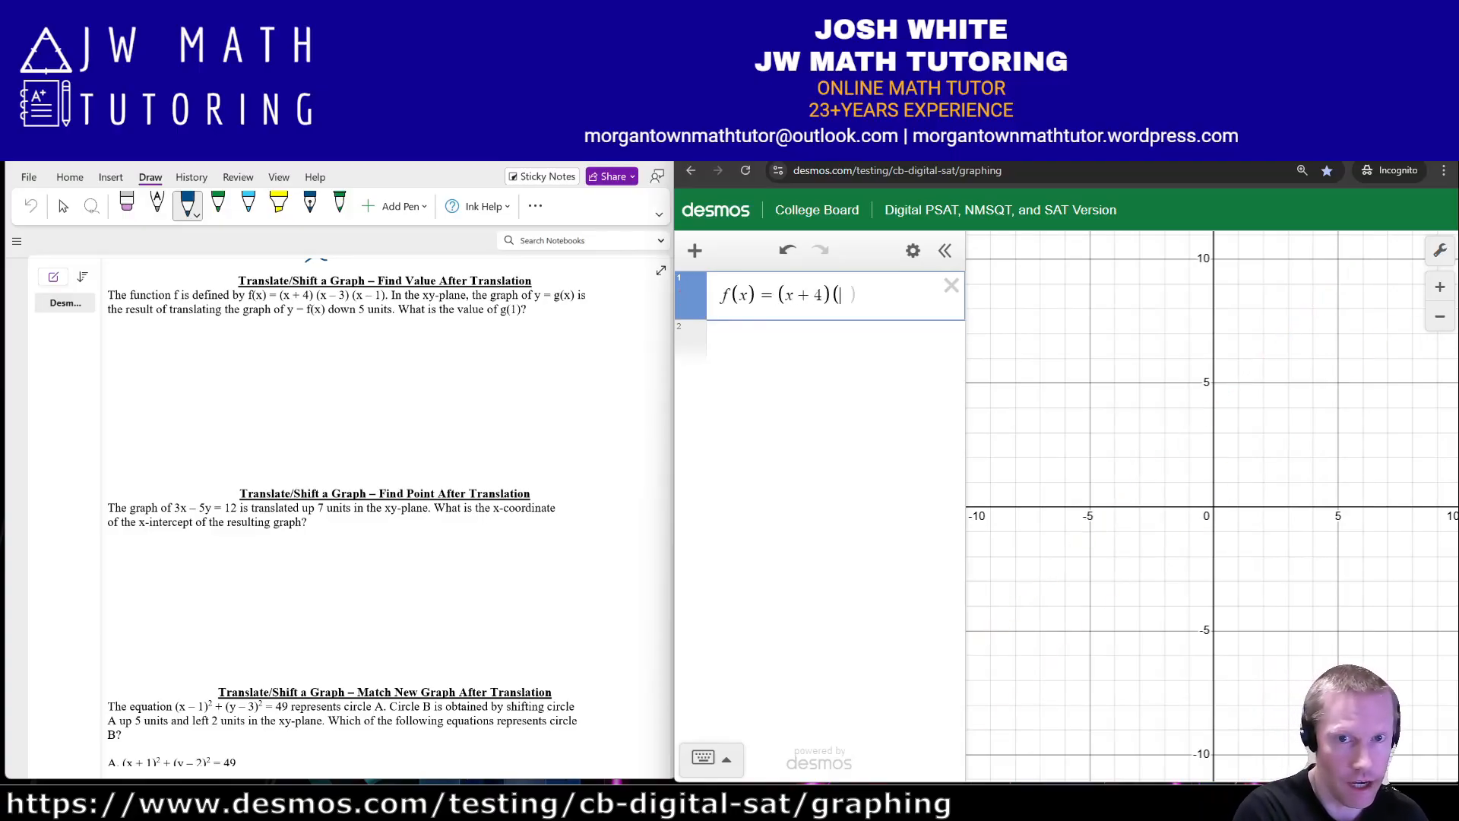
{"action": "type", "text": "x-3)(x-1)"}
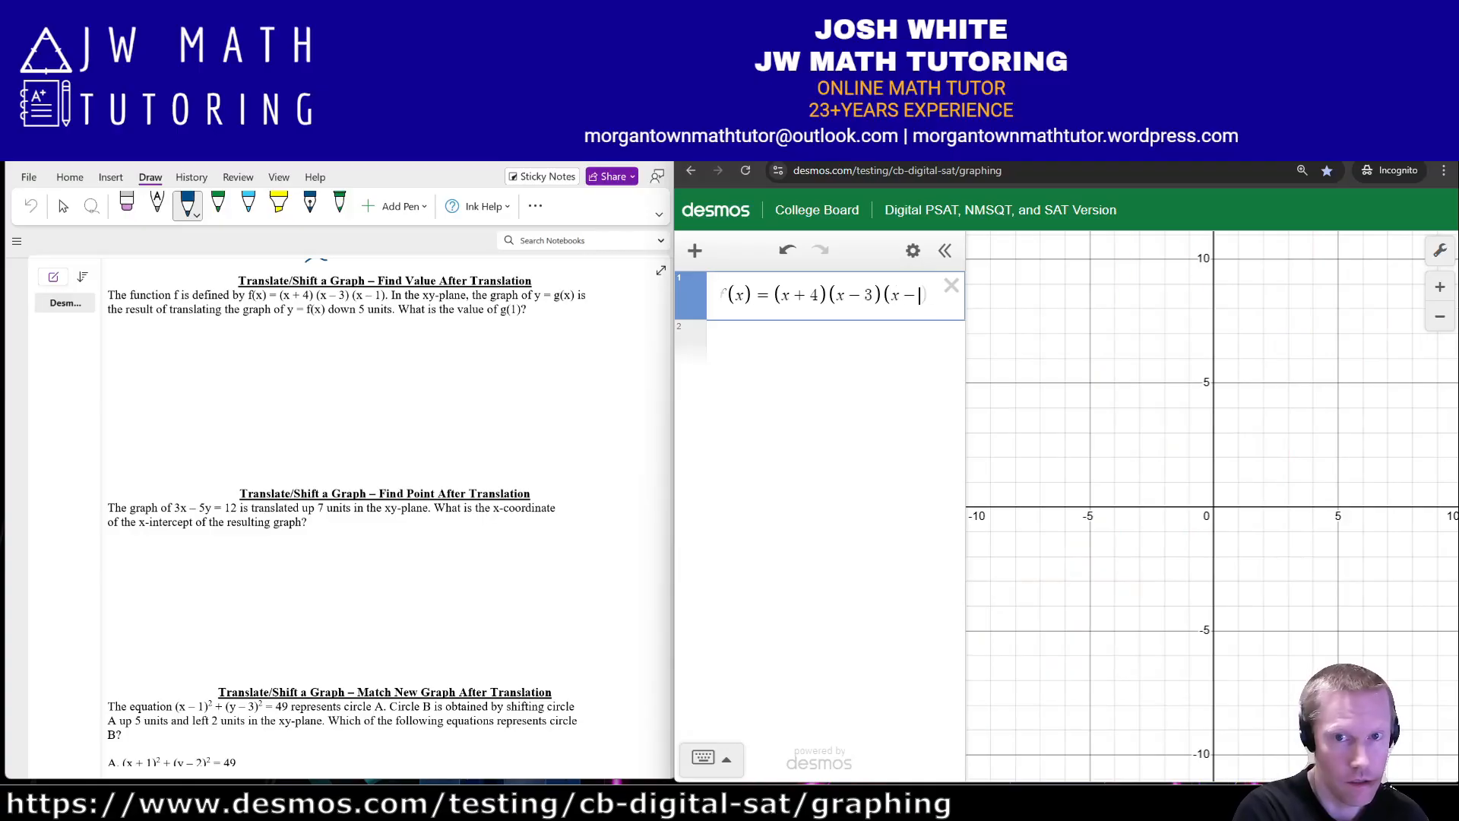
- Add the translated function g(x) = f(x) − 5 as the second expression
{"action": "key", "text": "Return"}
{"action": "type", "text": "g(x)"}
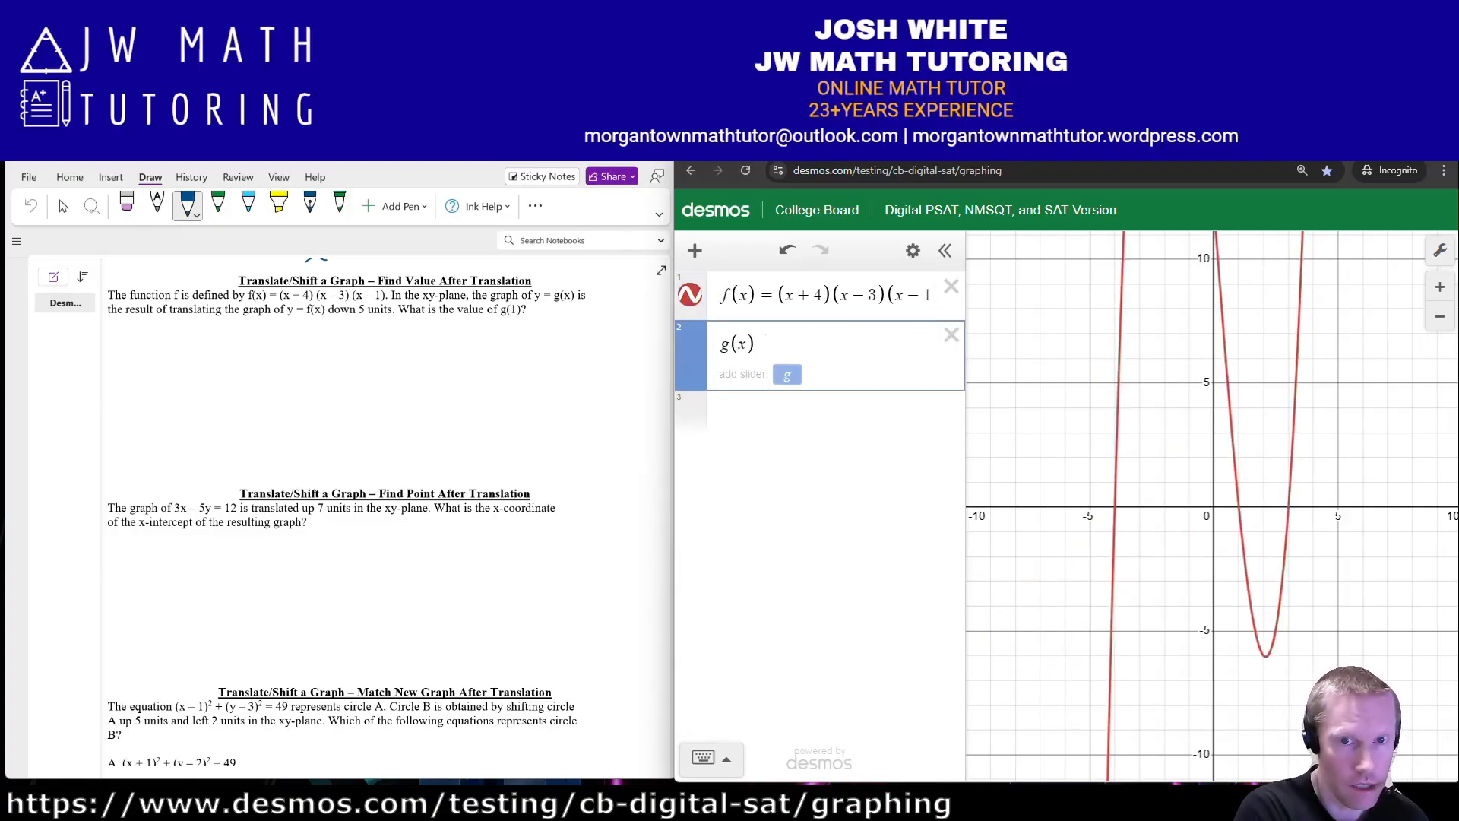
{"action": "type", "text": "=f(x)"}
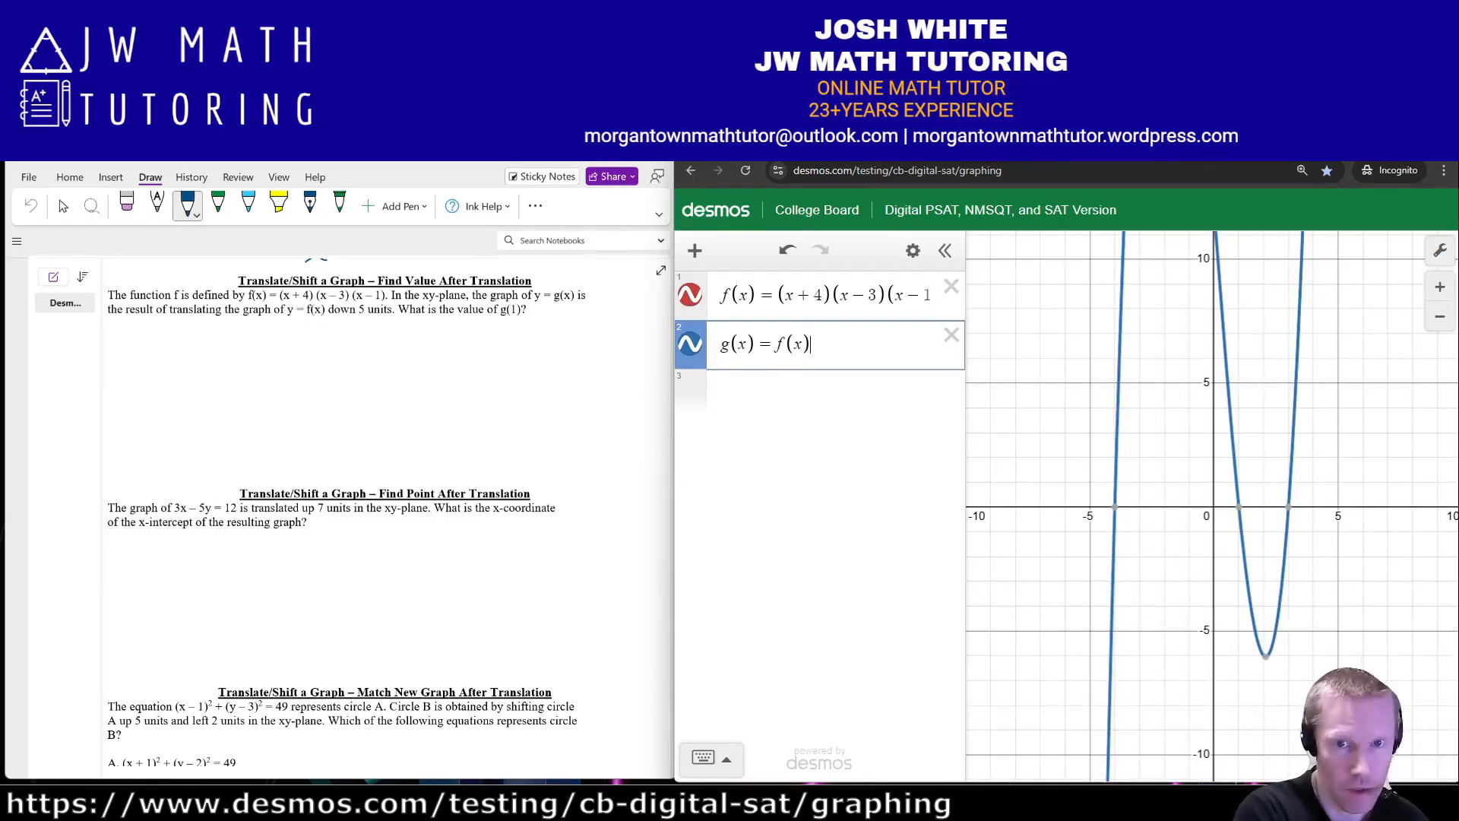
{"action": "type", "text": "-5"}
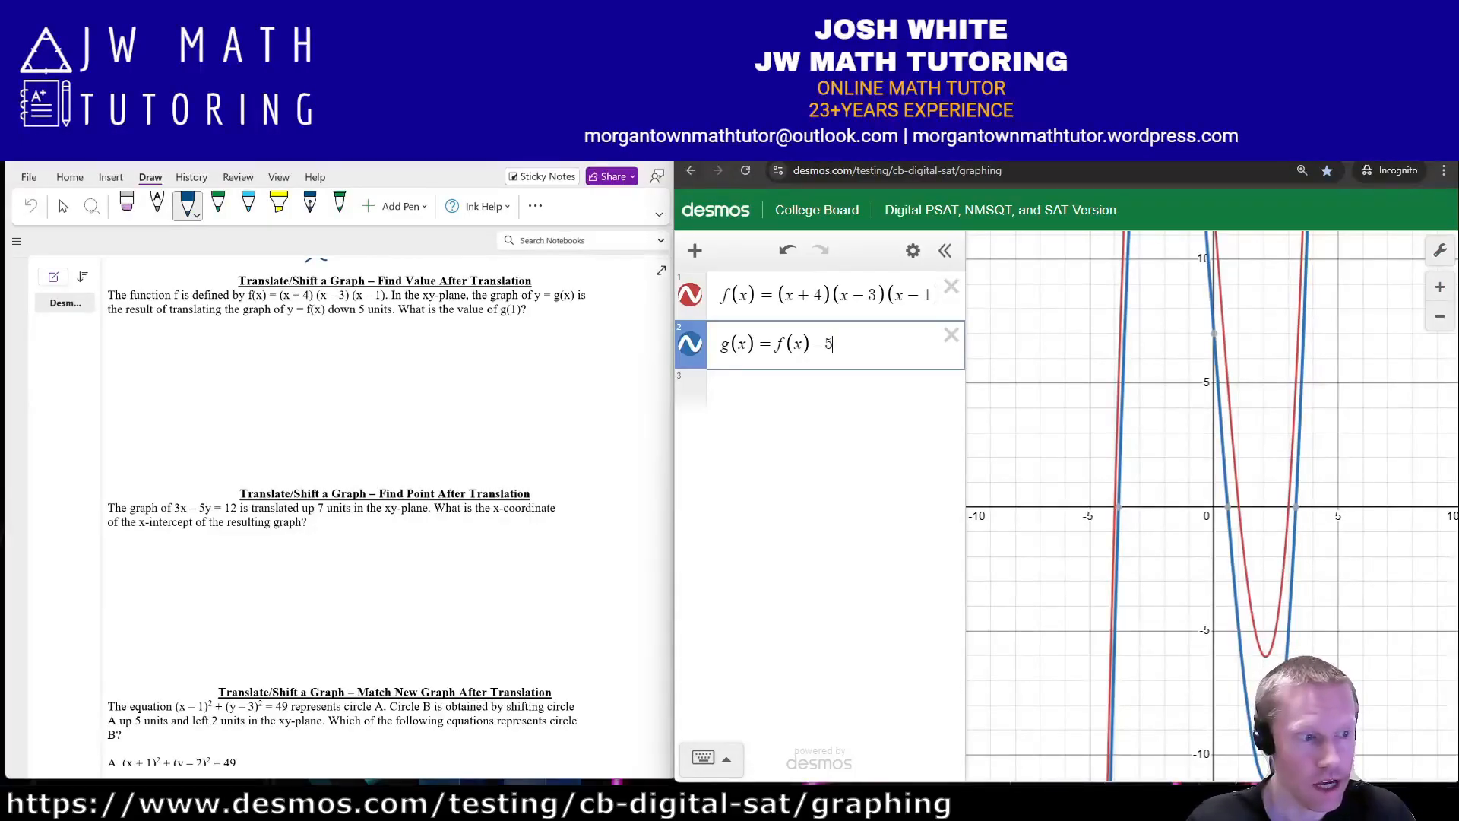
- Evaluate g(1) in the third expression and write −5 by hand under the Find Value After Translation question
{"action": "key", "text": "Return"}
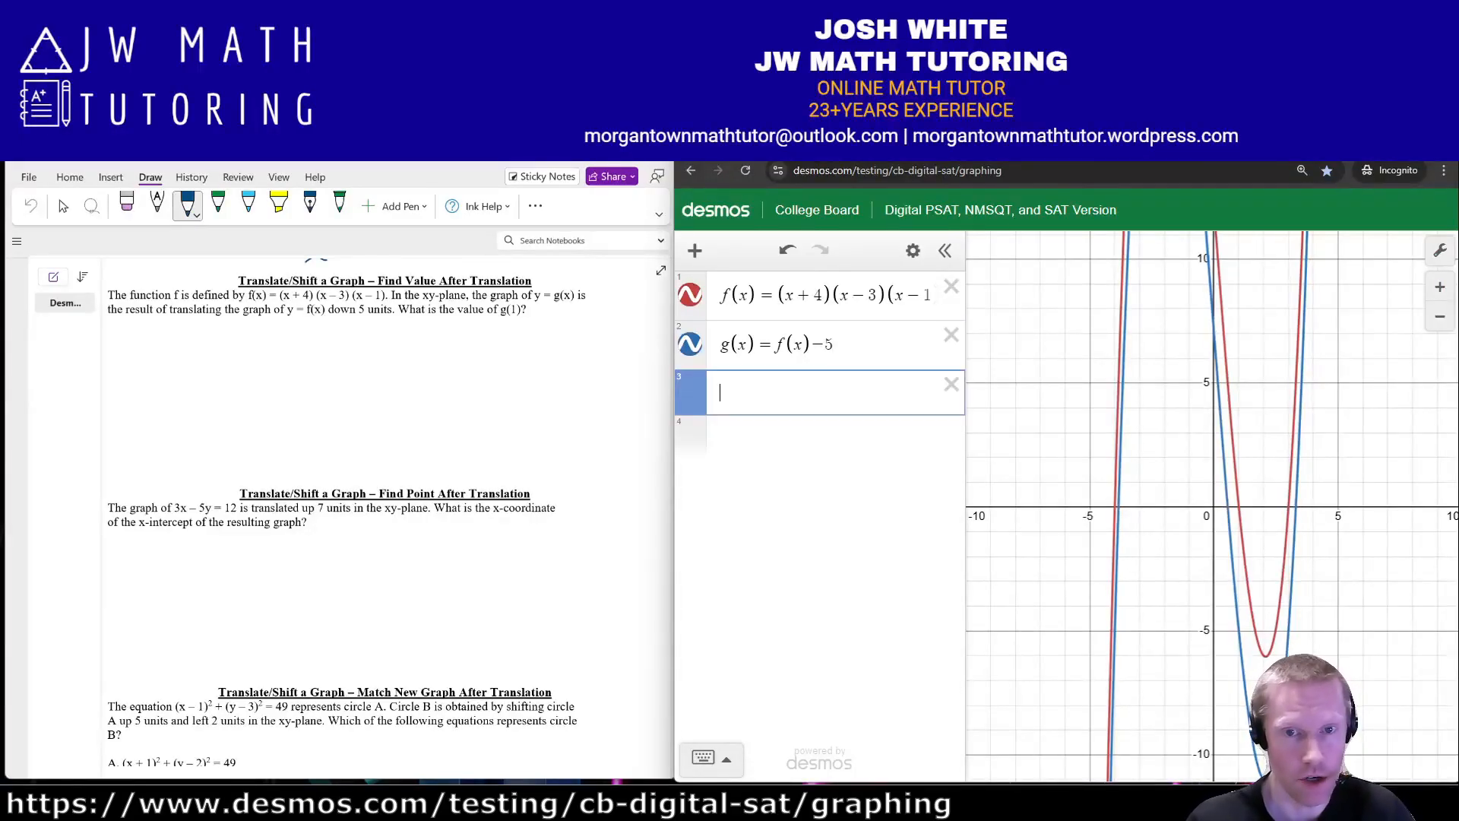
{"action": "type", "text": "g(1"}
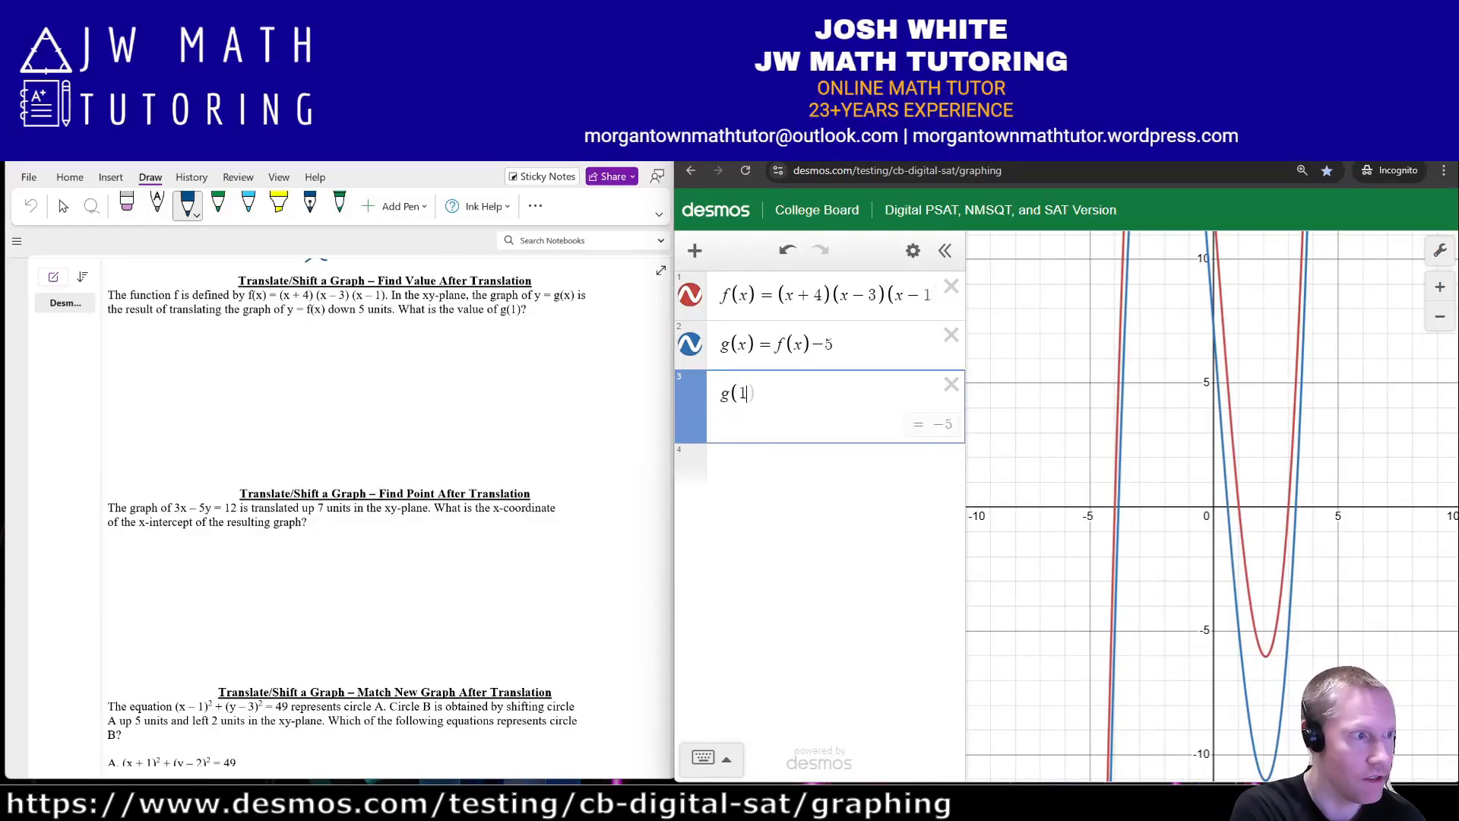
{"action": "type", "text": ")"}
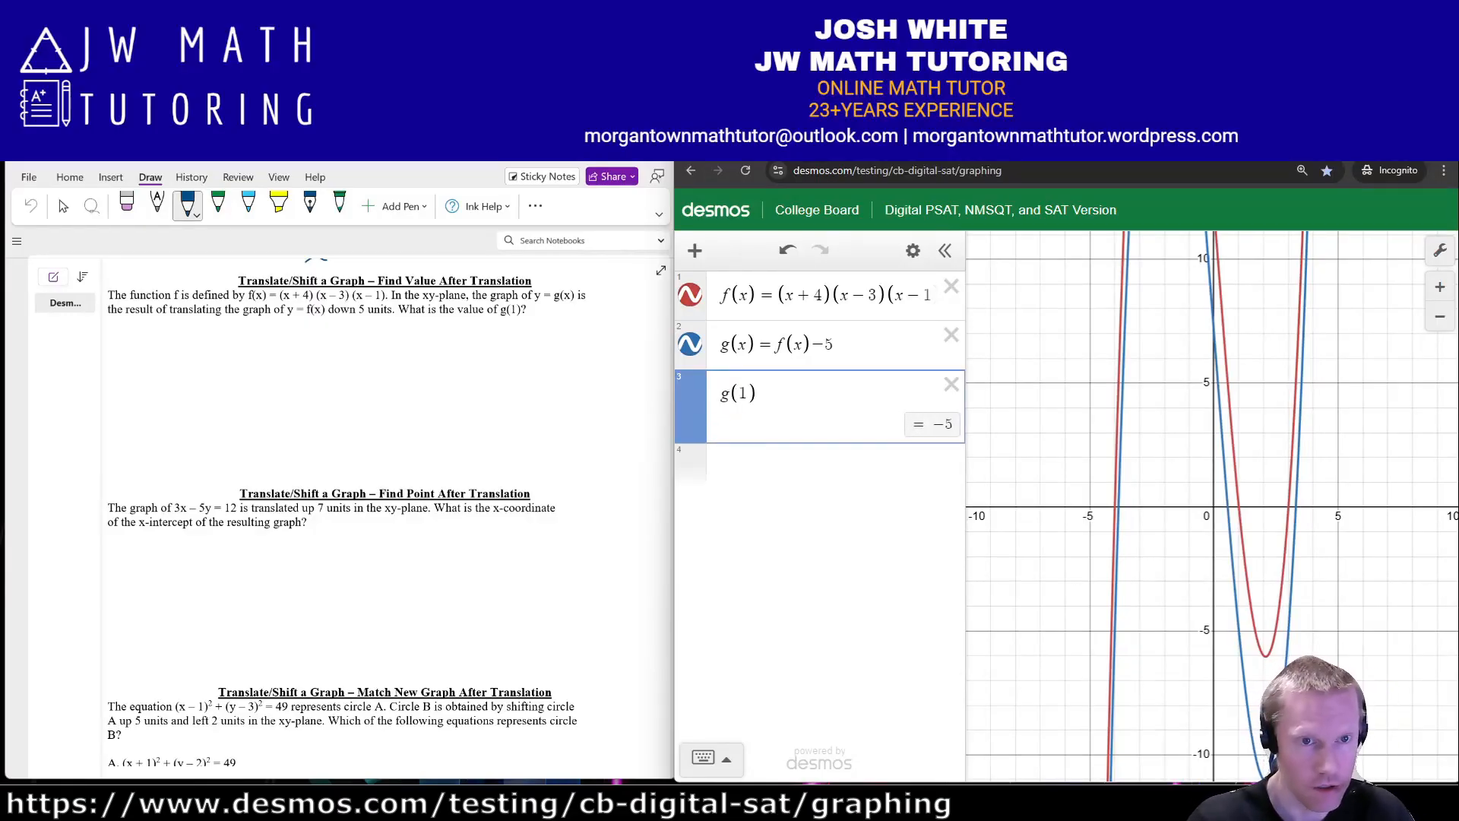
{"action": "mouse_move", "coordinate": [260, 360]}
{"action": "left_mouse_down"}
{"action": "mouse_move", "coordinate": [291, 359]}
{"action": "mouse_move", "coordinate": [303, 380]}
{"action": "left_mouse_up"}
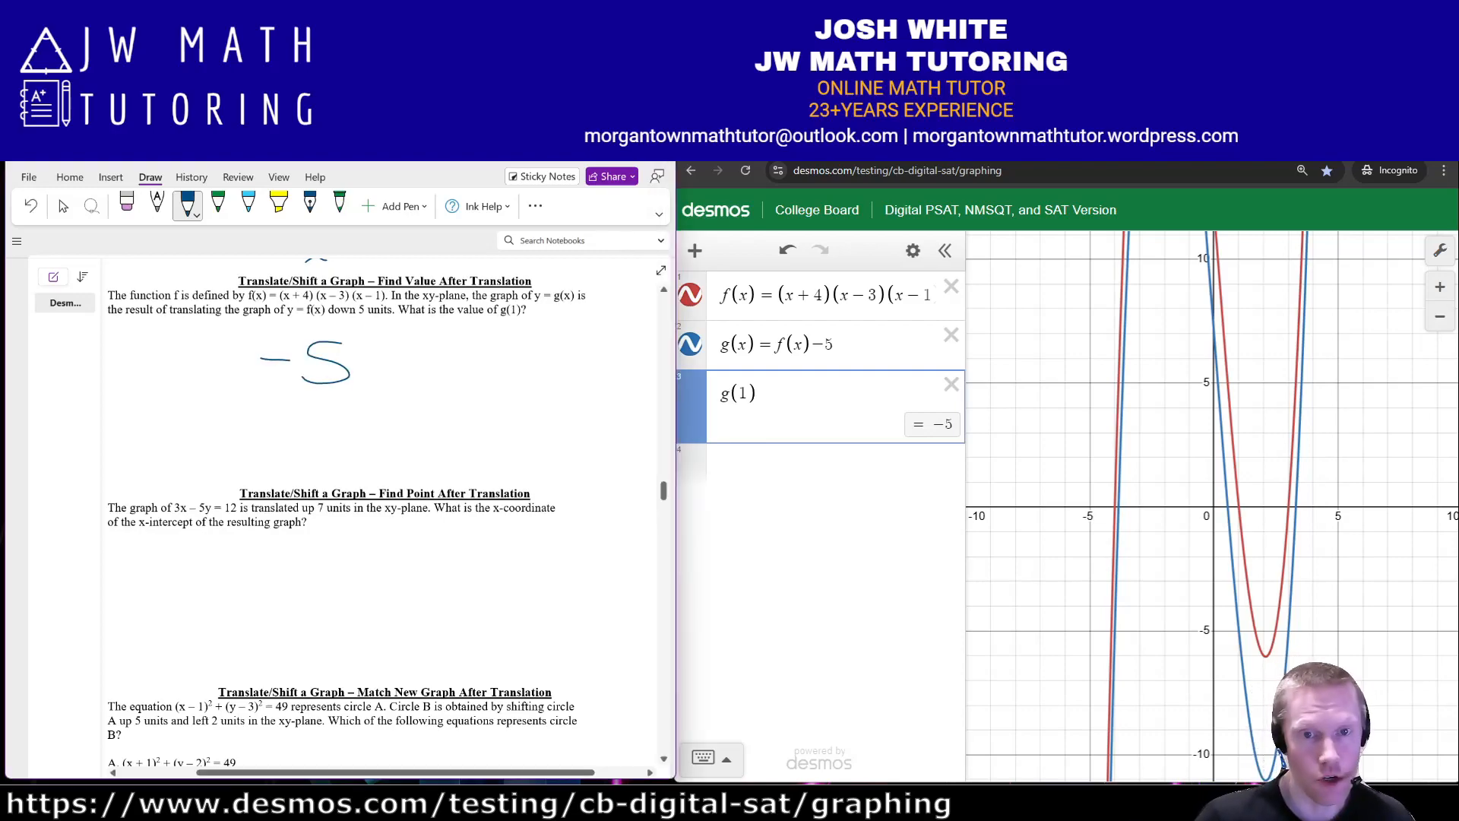
- Replace the g(1) expression with the vertical line x = 1
{"action": "left_click", "coordinate": [791, 393]}
{"action": "key", "text": "ctrl+a"}
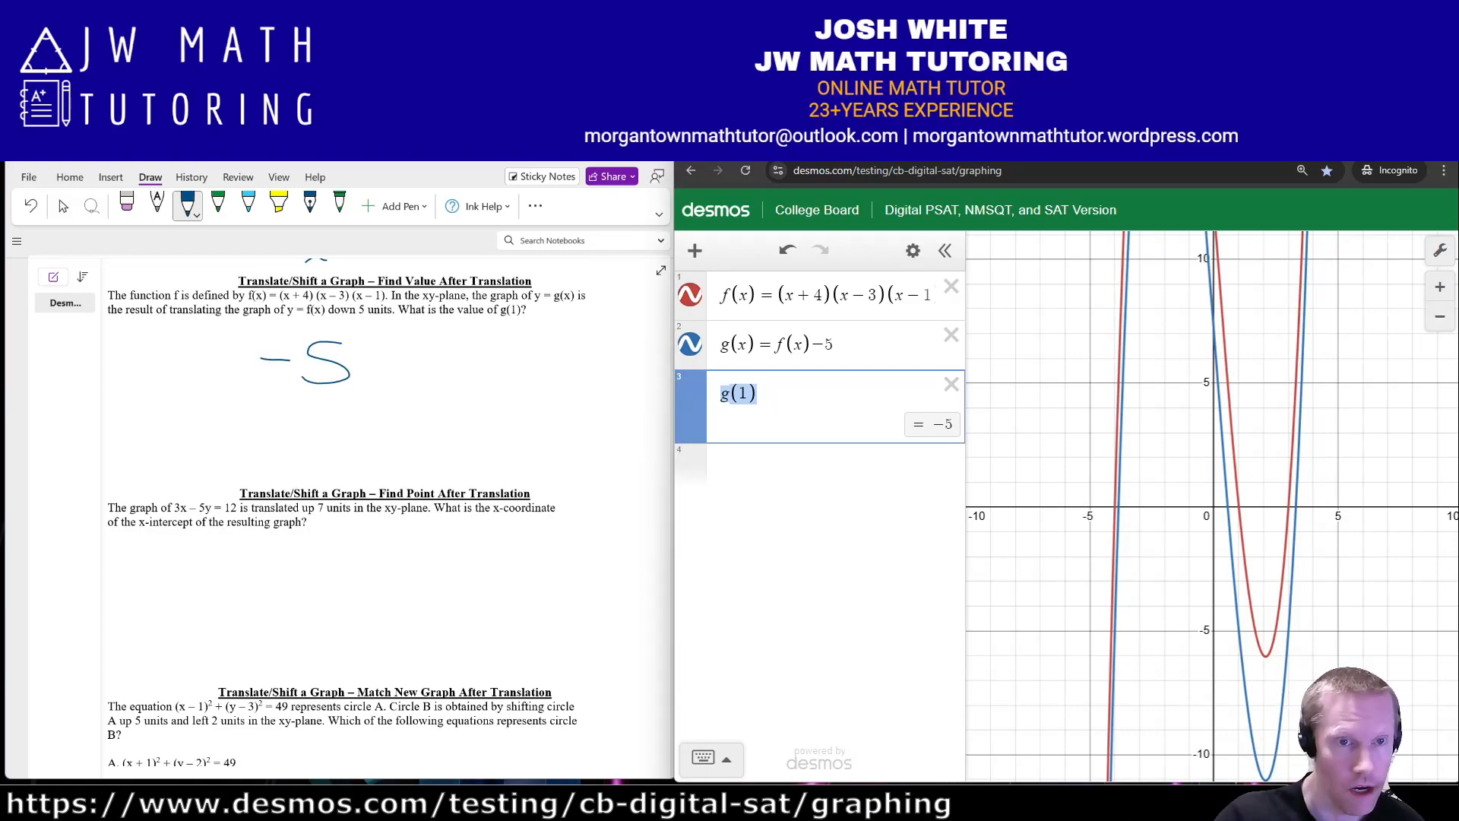
{"action": "type", "text": "x=-1"}
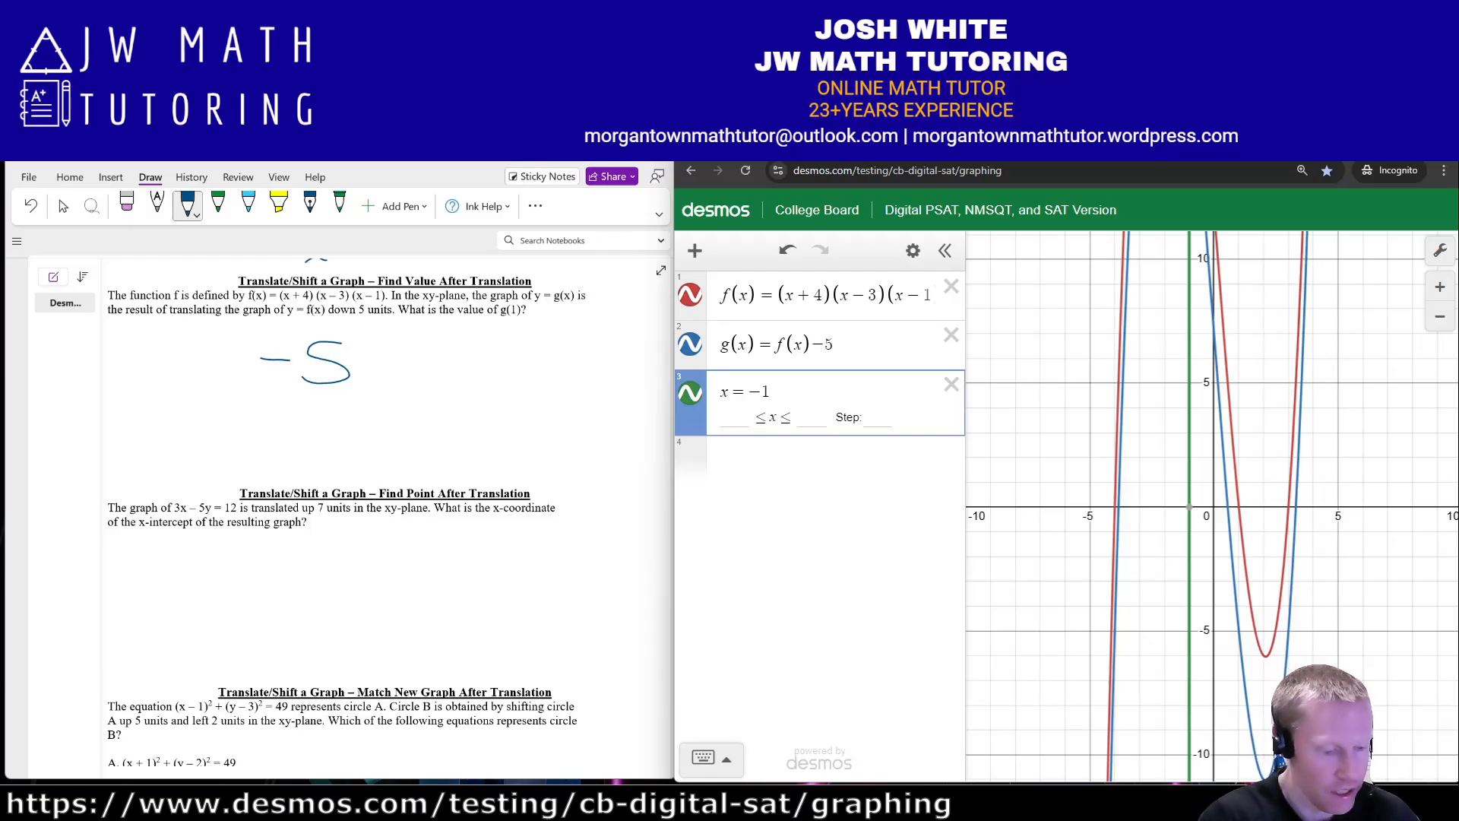
{"action": "key", "text": "Left"}
{"action": "key", "text": "BackSpace"}
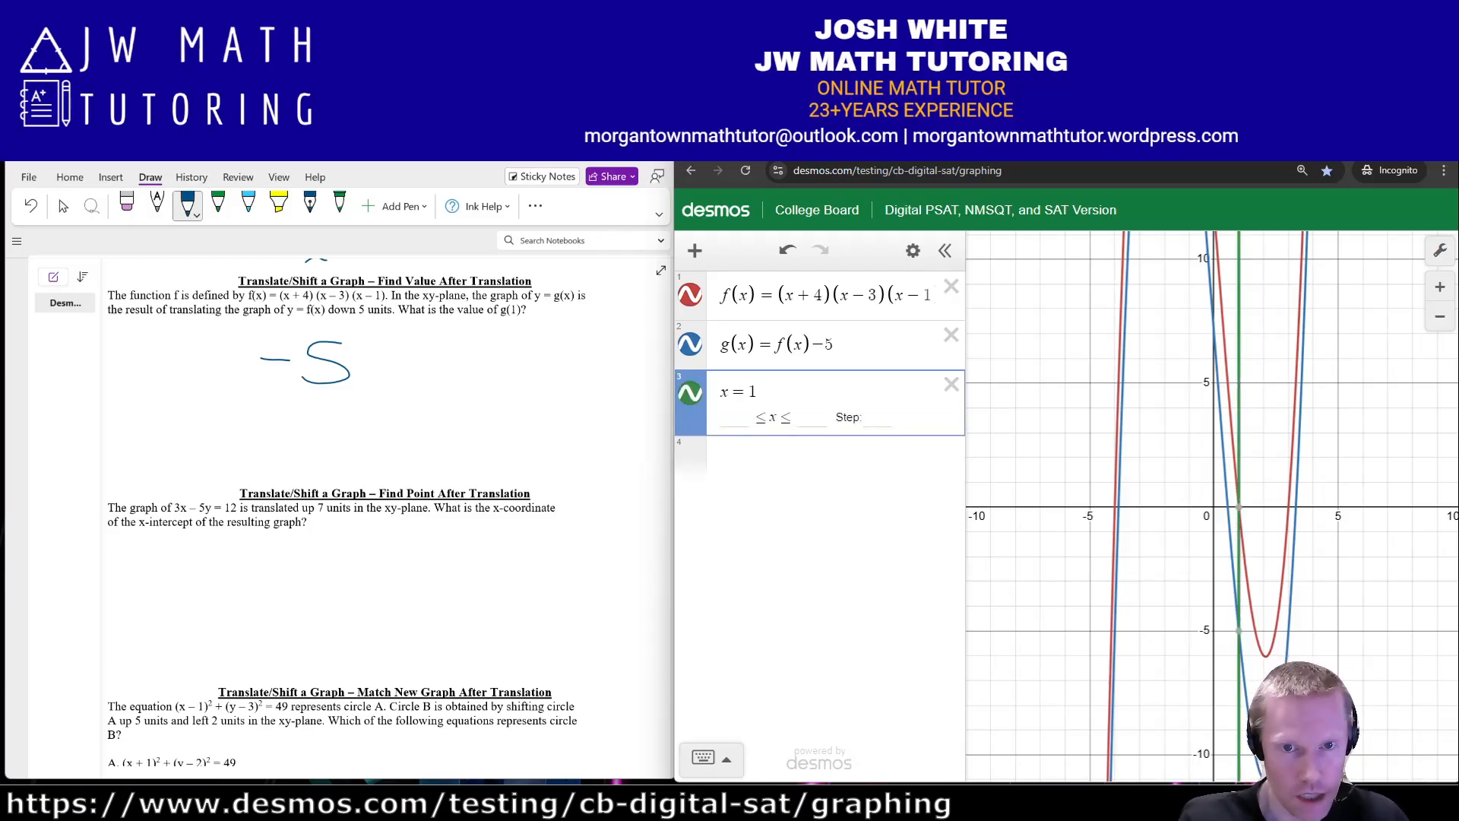
- Hide the graph of f(x) and show the coordinates where the line x = 1 meets g(x)
{"action": "left_click", "coordinate": [690, 295]}
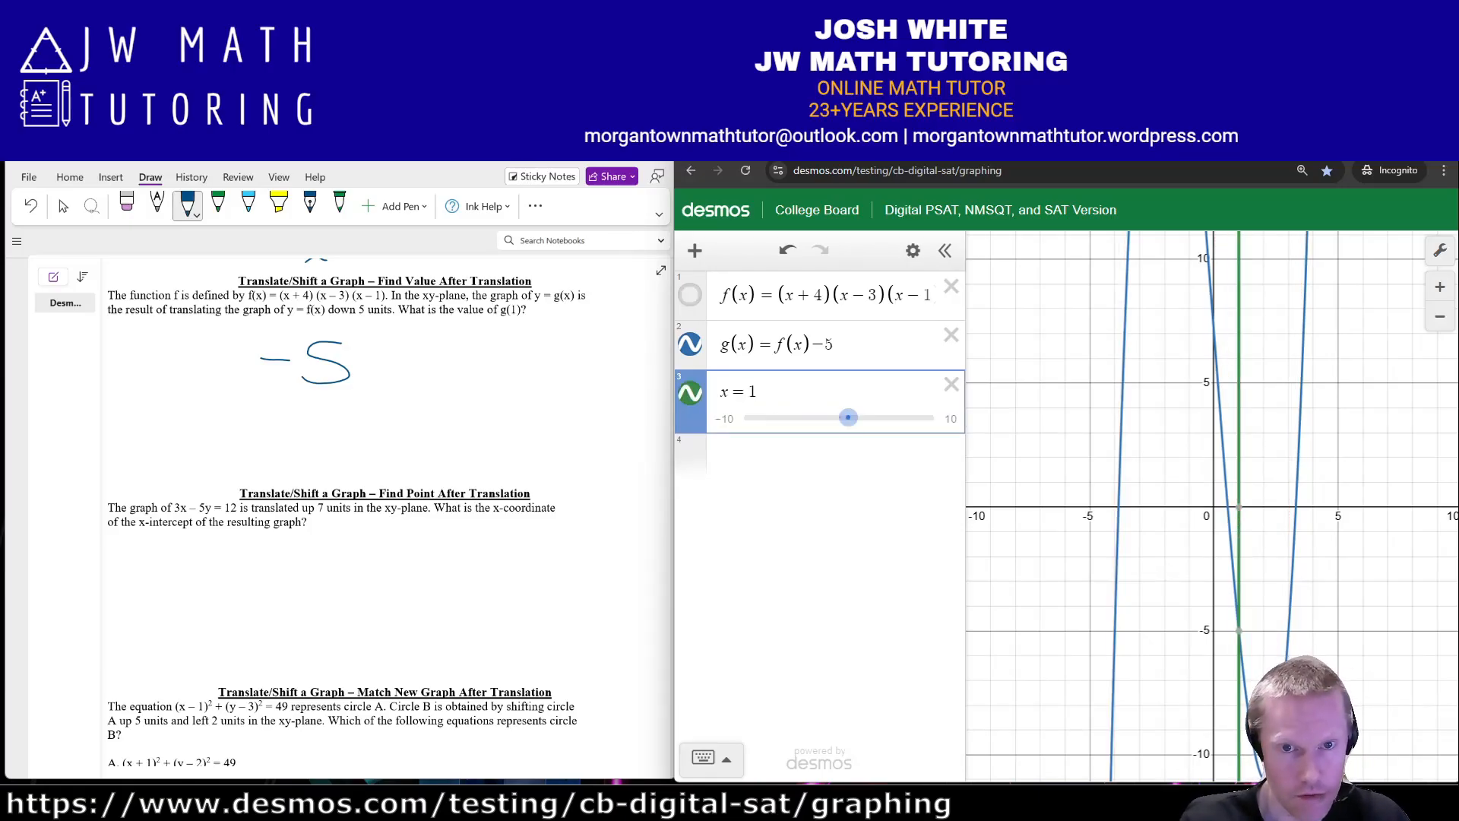
{"action": "left_click_drag", "start_coordinate": [1140, 608], "coordinate": [1127, 504]}
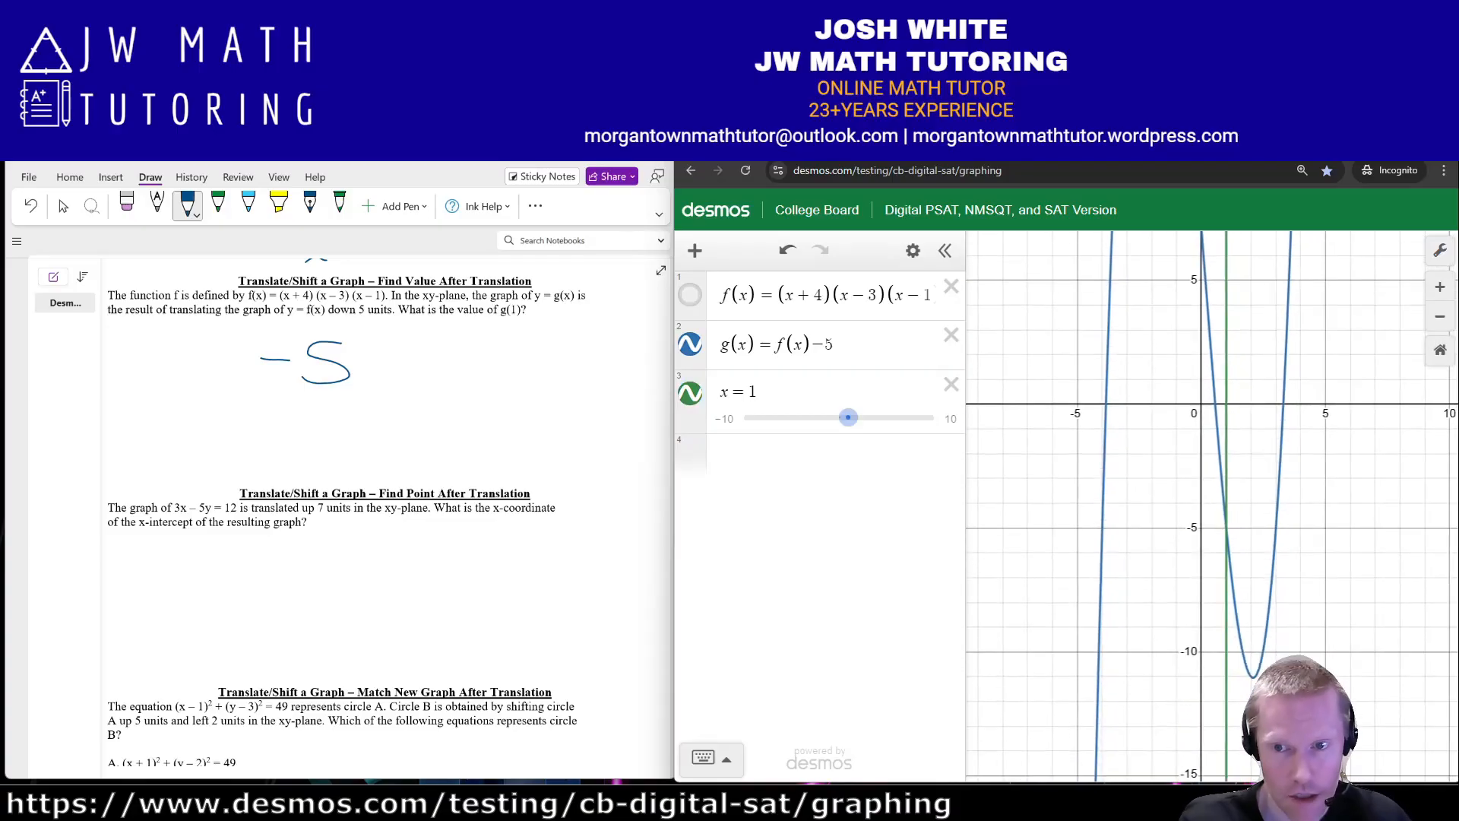
{"action": "left_click", "coordinate": [1226, 526]}
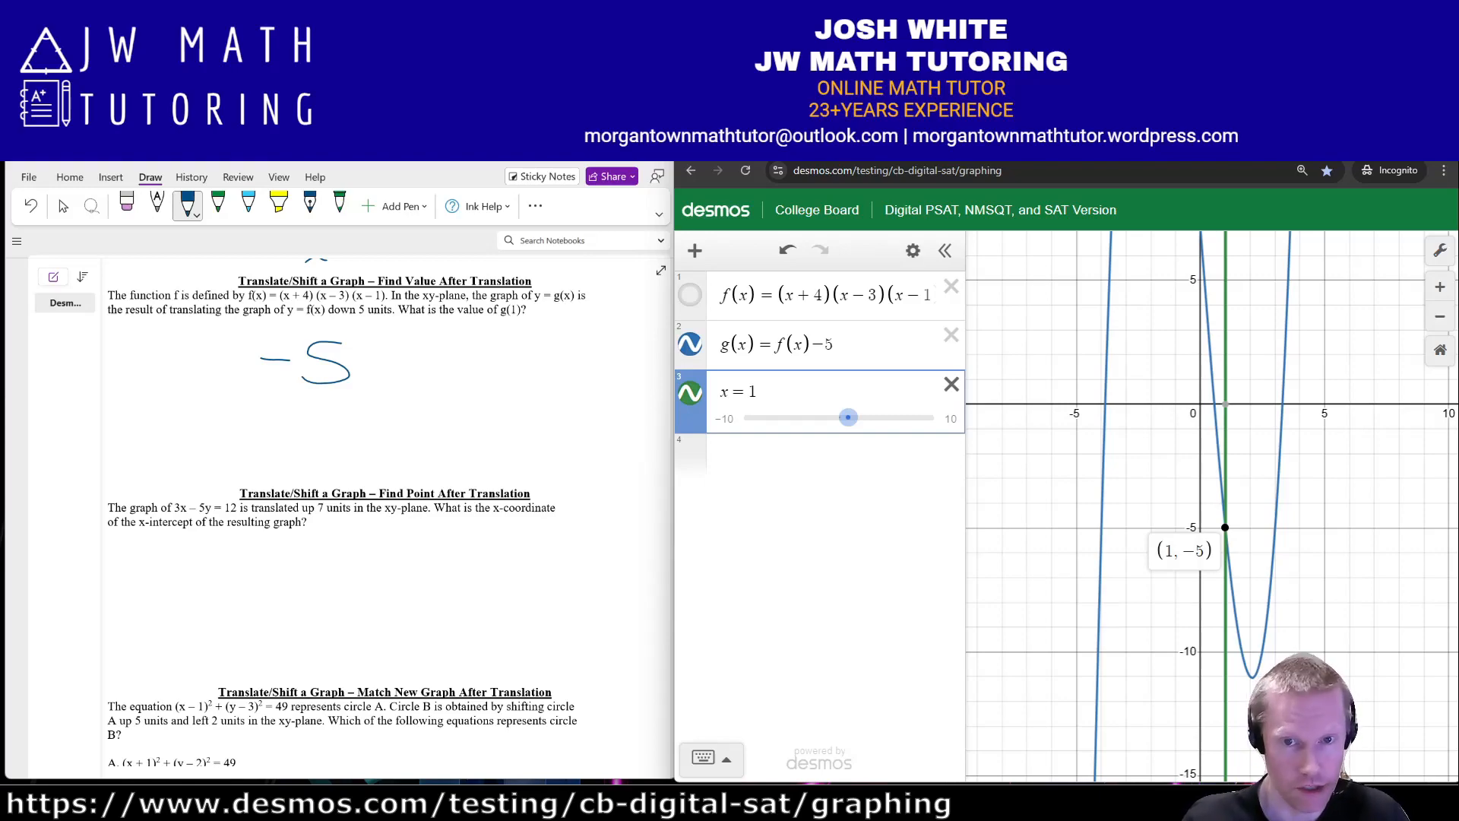
- Delete the line x = 1 and both functions from the calculator
{"action": "left_click", "coordinate": [952, 385]}
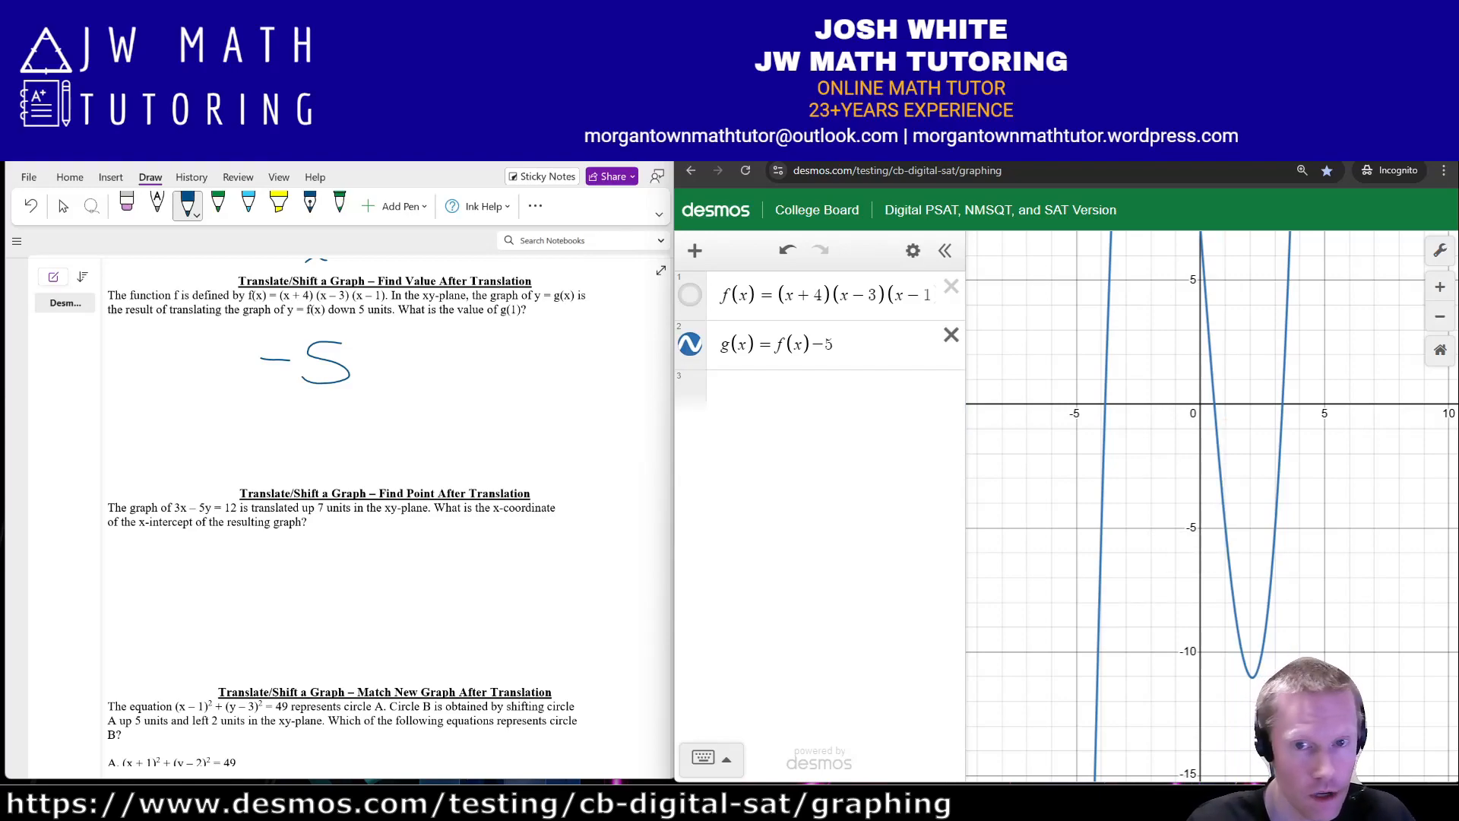
{"action": "left_click", "coordinate": [952, 335]}
{"action": "left_click", "coordinate": [951, 287]}
- Under the Find Point After Translation question, handwrite −3x beneath both sides of 3x − 5y = 12 and write −5y = −3x + 12
{"action": "scroll", "coordinate": [387, 517], "scroll_direction": "down", "scroll_amount": 3}
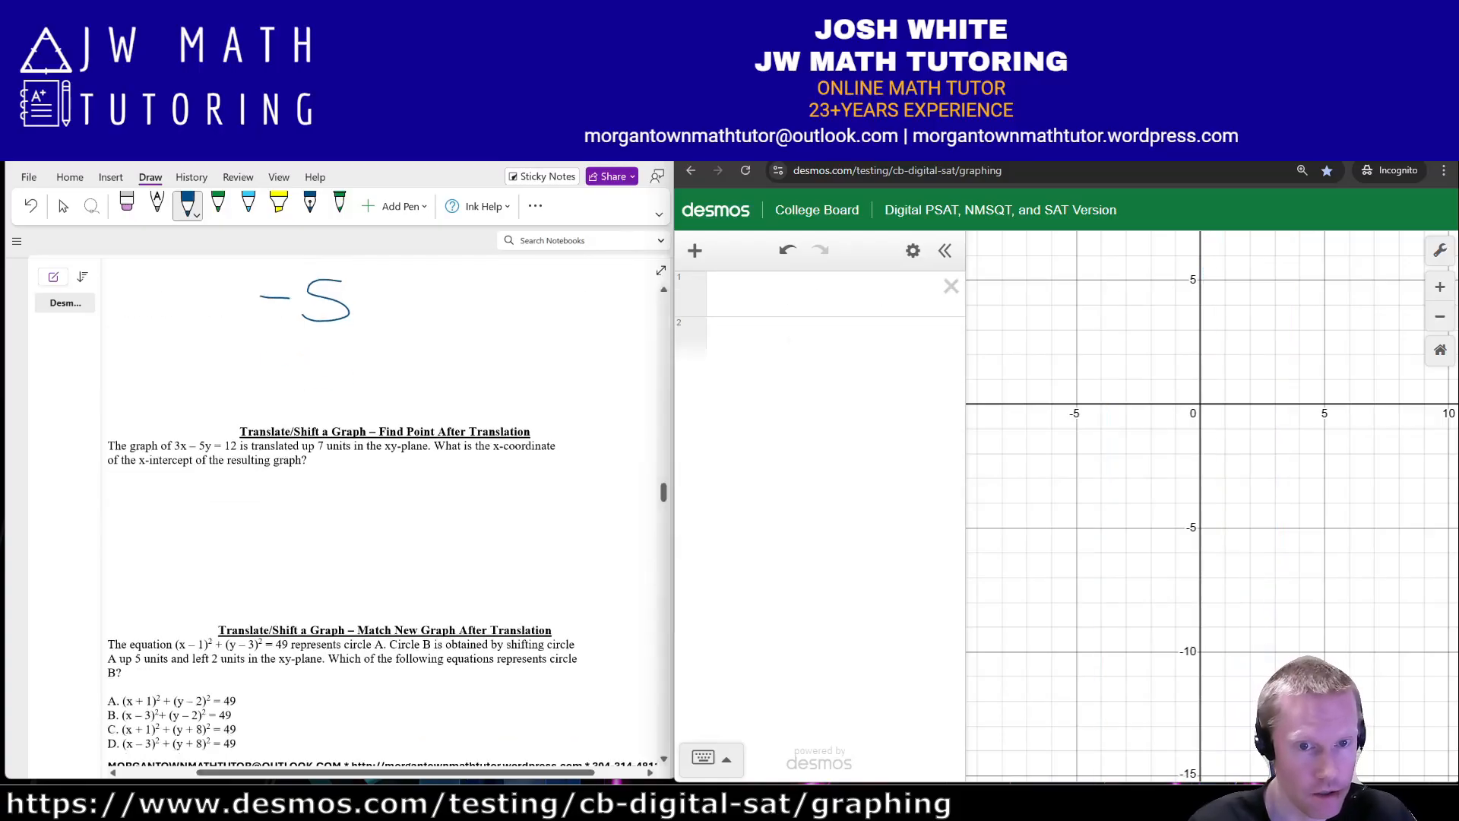
{"action": "scroll", "coordinate": [388, 517], "scroll_direction": "down", "scroll_amount": 2}
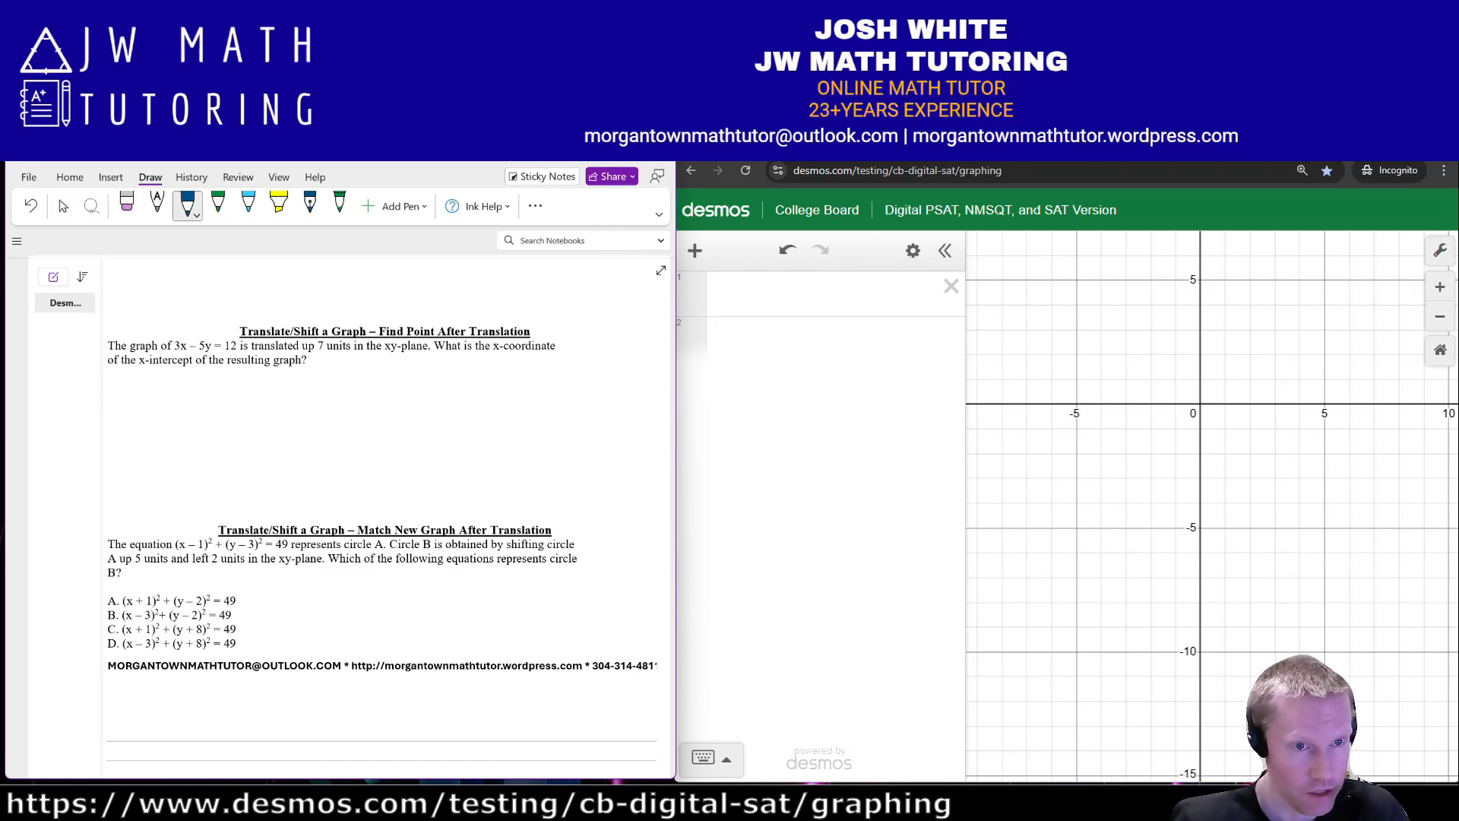
{"action": "left_click_drag", "start_coordinate": [163, 395], "coordinate": [174, 394]}
{"action": "mouse_move", "coordinate": [179, 385]}
{"action": "left_mouse_down"}
{"action": "mouse_move", "coordinate": [182, 402]}
{"action": "mouse_move", "coordinate": [263, 386]}
{"action": "left_mouse_up"}
{"action": "left_click_drag", "start_coordinate": [270, 378], "coordinate": [328, 429]}
{"action": "mouse_move", "coordinate": [352, 415]}
{"action": "left_mouse_down"}
{"action": "mouse_move", "coordinate": [338, 439]}
{"action": "mouse_move", "coordinate": [365, 446]}
{"action": "mouse_move", "coordinate": [400, 422]}
{"action": "left_mouse_up"}
{"action": "left_click_drag", "start_coordinate": [385, 431], "coordinate": [444, 423]}
{"action": "left_click_drag", "start_coordinate": [453, 412], "coordinate": [492, 414]}
{"action": "left_click_drag", "start_coordinate": [484, 408], "coordinate": [484, 422]}
{"action": "left_click_drag", "start_coordinate": [506, 404], "coordinate": [506, 417]}
{"action": "left_click_drag", "start_coordinate": [513, 406], "coordinate": [540, 416]}
- Handwrite a division by −5 beneath each term of −5y = −3x + 12
{"action": "mouse_move", "coordinate": [320, 444]}
{"action": "left_mouse_down"}
{"action": "mouse_move", "coordinate": [380, 440]}
{"action": "mouse_move", "coordinate": [351, 467]}
{"action": "left_mouse_up"}
{"action": "mouse_move", "coordinate": [355, 450]}
{"action": "left_mouse_down"}
{"action": "mouse_move", "coordinate": [450, 431]}
{"action": "mouse_move", "coordinate": [445, 448]}
{"action": "left_mouse_up"}
{"action": "mouse_move", "coordinate": [454, 442]}
{"action": "left_mouse_down"}
{"action": "mouse_move", "coordinate": [448, 452]}
{"action": "mouse_move", "coordinate": [483, 437]}
{"action": "left_mouse_up"}
{"action": "mouse_move", "coordinate": [513, 431]}
{"action": "left_mouse_down"}
{"action": "mouse_move", "coordinate": [530, 429]}
{"action": "mouse_move", "coordinate": [522, 440]}
{"action": "left_mouse_up"}
{"action": "left_click_drag", "start_coordinate": [525, 440], "coordinate": [525, 454]}
{"action": "left_click_drag", "start_coordinate": [526, 440], "coordinate": [559, 435]}
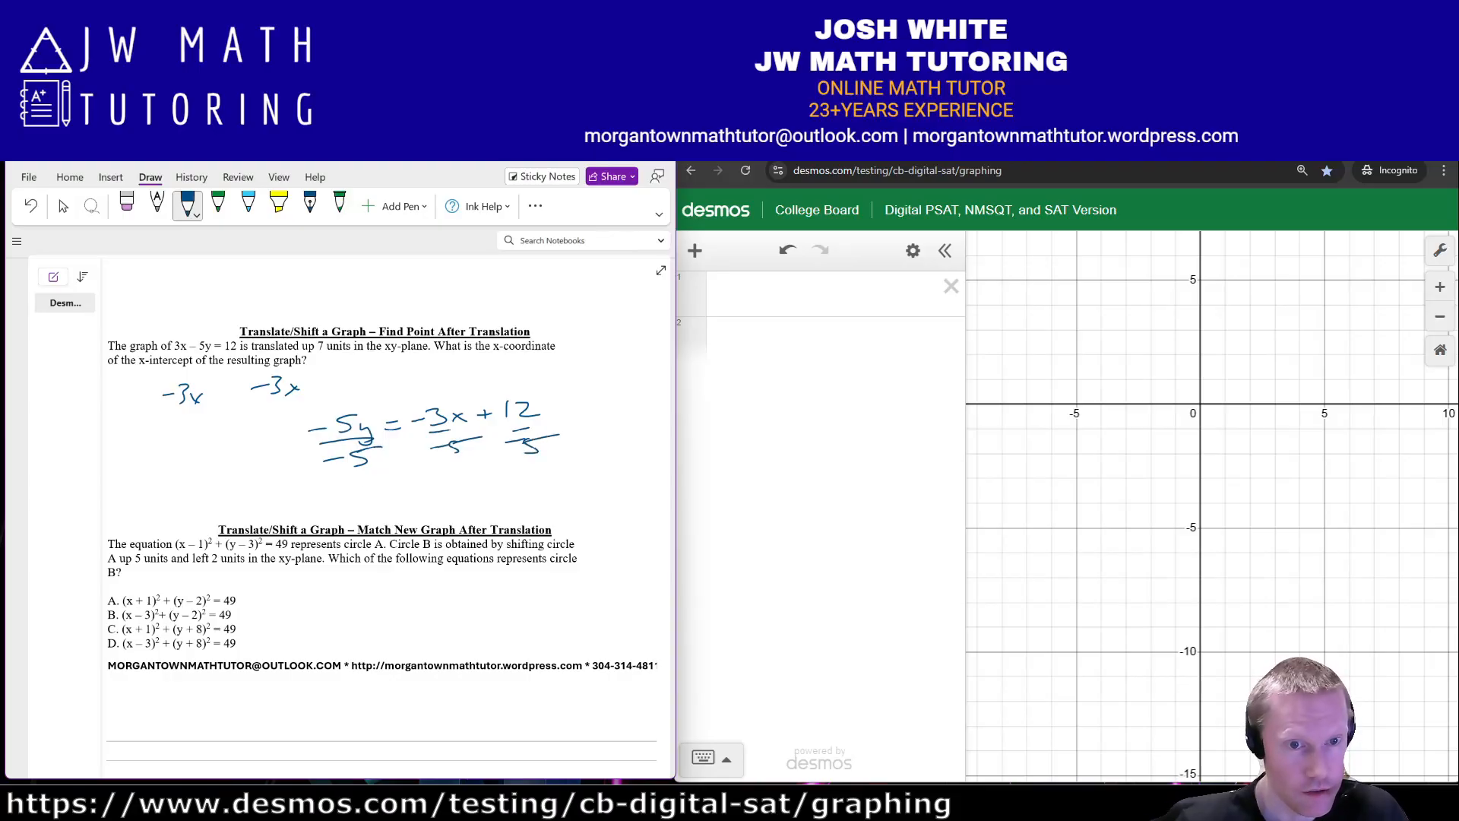
- Write the slope-intercept form y = 3/5 x − 12/5 beneath the divided equation
{"action": "mouse_move", "coordinate": [362, 485]}
{"action": "left_mouse_down"}
{"action": "mouse_move", "coordinate": [366, 507]}
{"action": "mouse_move", "coordinate": [401, 493]}
{"action": "left_mouse_up"}
{"action": "left_click_drag", "start_coordinate": [382, 501], "coordinate": [403, 500]}
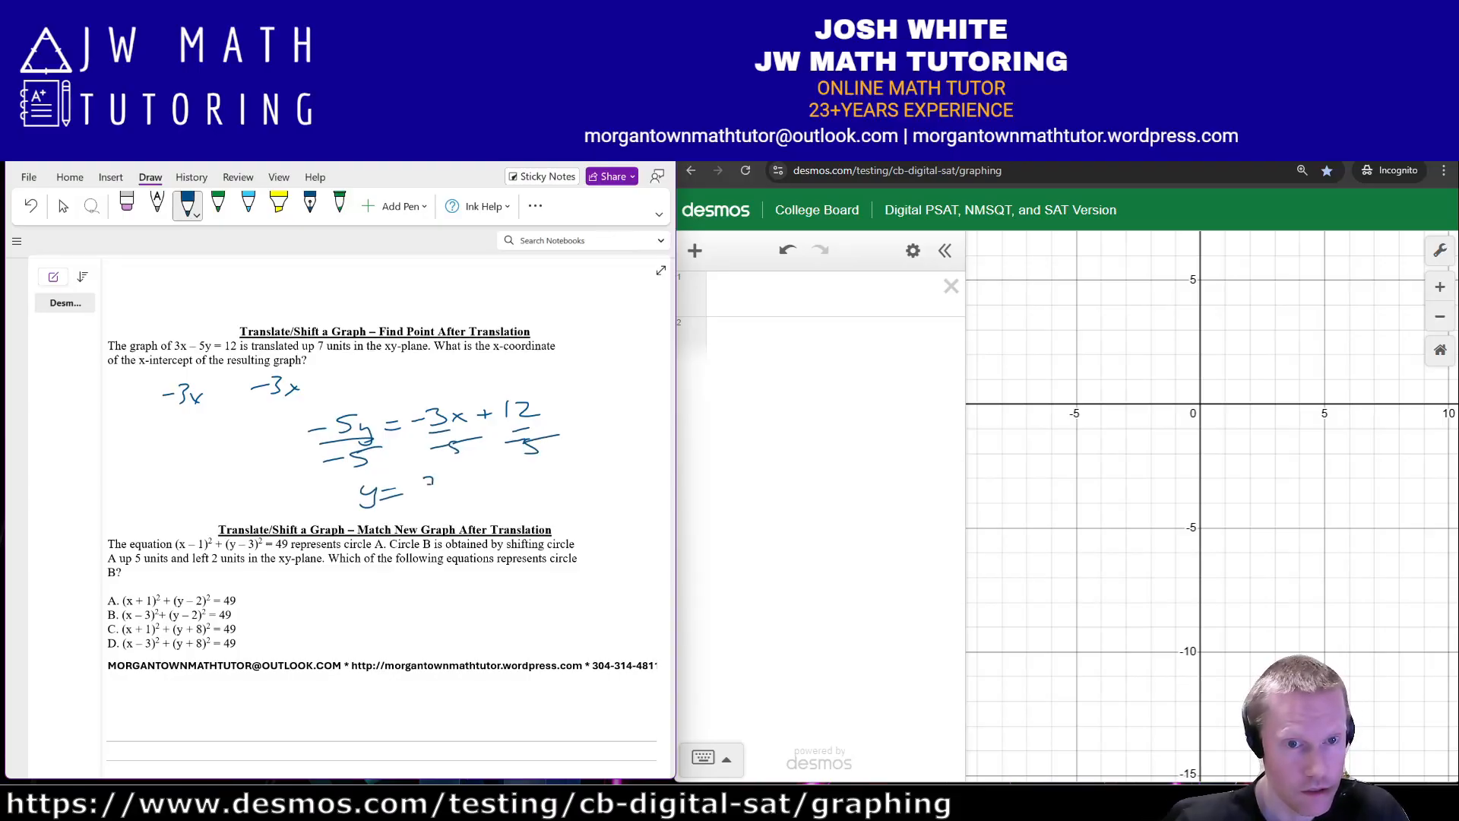
{"action": "left_click_drag", "start_coordinate": [430, 484], "coordinate": [423, 493]}
{"action": "mouse_move", "coordinate": [417, 497]}
{"action": "left_mouse_down"}
{"action": "mouse_move", "coordinate": [440, 495]}
{"action": "mouse_move", "coordinate": [423, 516]}
{"action": "left_mouse_up"}
{"action": "left_click_drag", "start_coordinate": [427, 503], "coordinate": [477, 494]}
{"action": "mouse_move", "coordinate": [473, 485]}
{"action": "left_mouse_down"}
{"action": "mouse_move", "coordinate": [460, 494]}
{"action": "mouse_move", "coordinate": [523, 481]}
{"action": "left_mouse_up"}
{"action": "left_click_drag", "start_coordinate": [528, 472], "coordinate": [540, 490]}
{"action": "left_click_drag", "start_coordinate": [533, 496], "coordinate": [556, 492]}
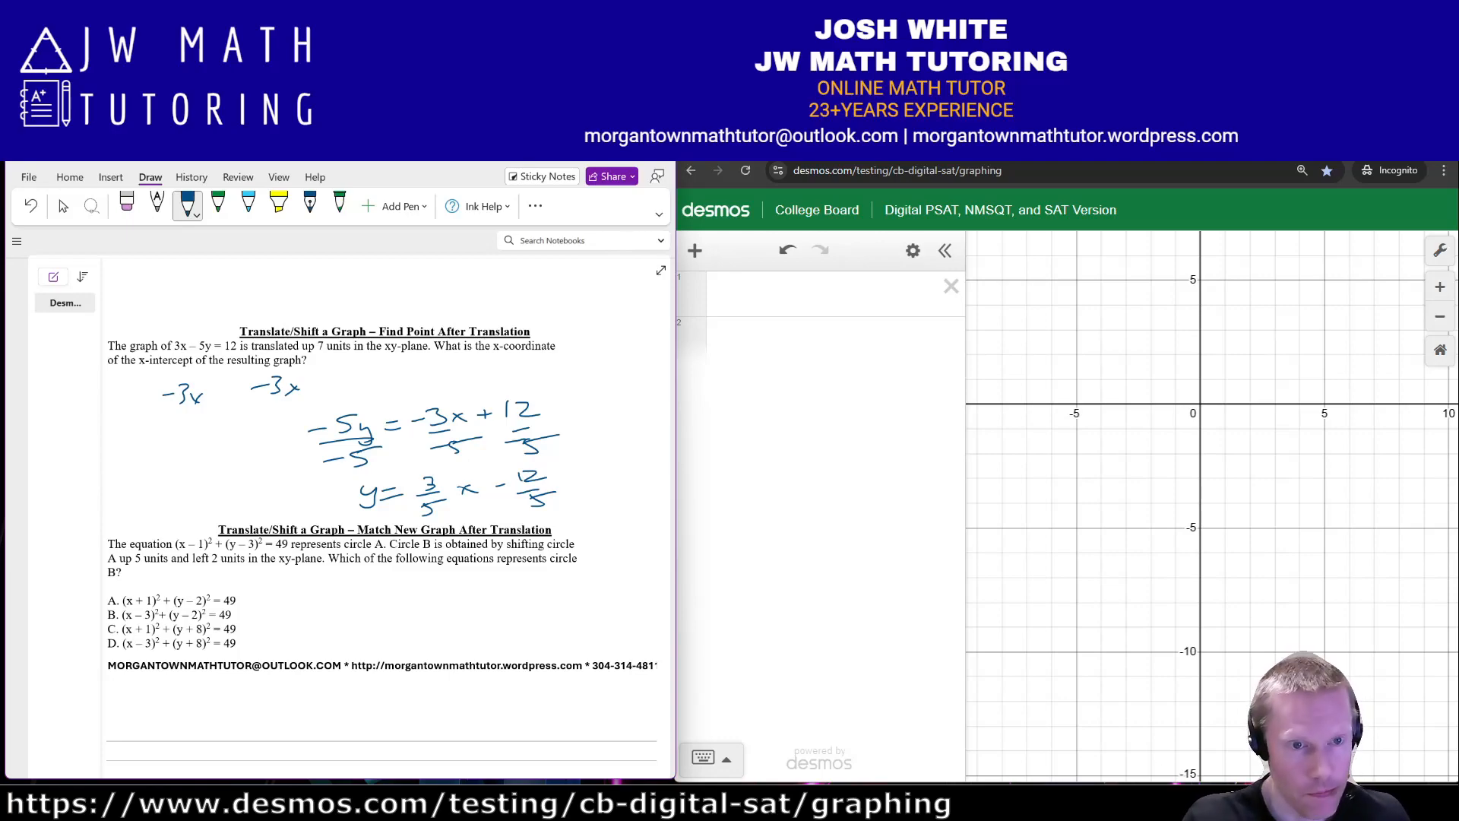
- Define f(x) = 3/5 x − 12/5 in the calculator with both coefficients as fractions
{"action": "left_click", "coordinate": [790, 294]}
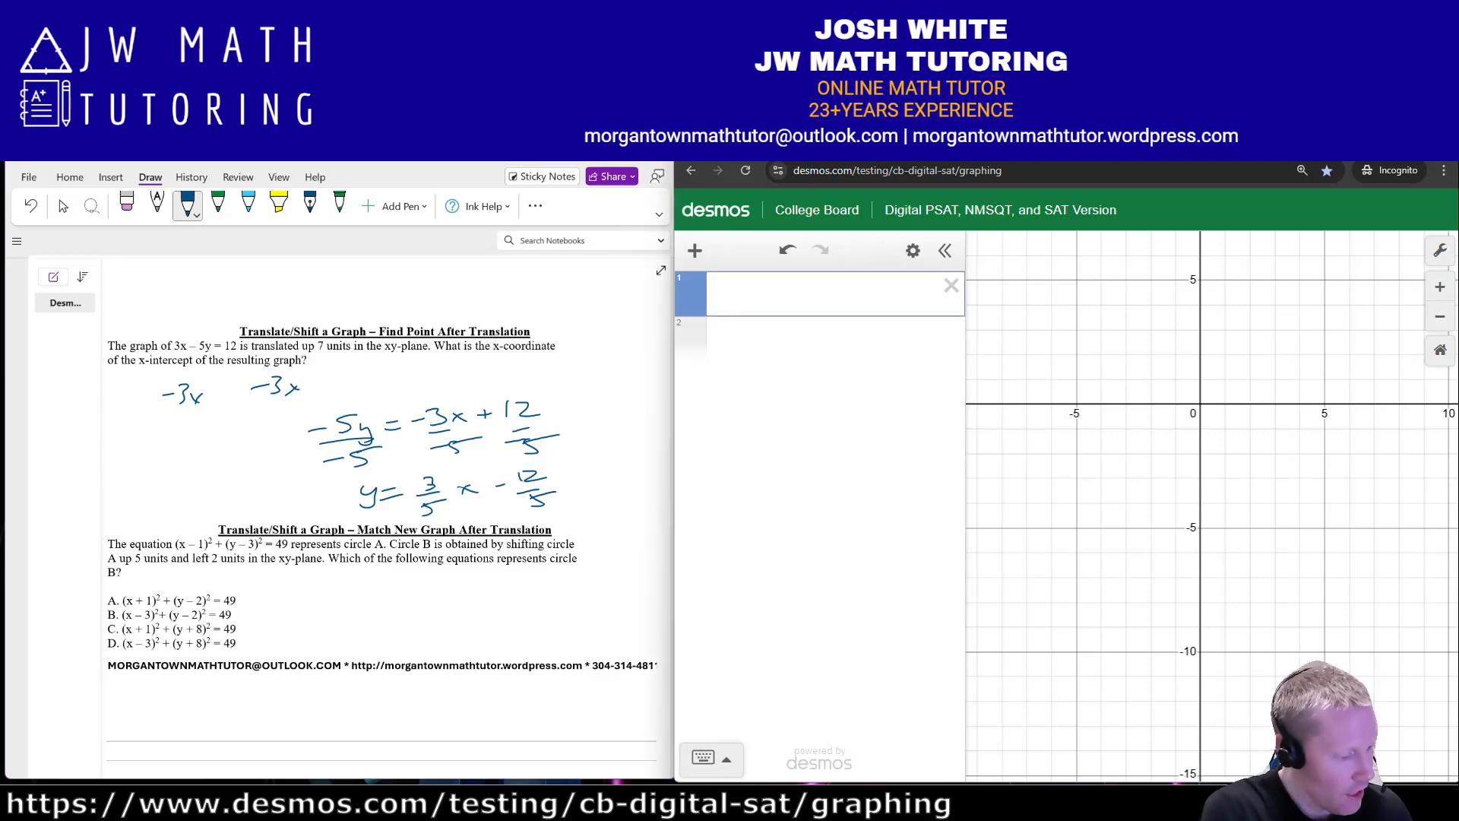
{"action": "type", "text": "f(x)="}
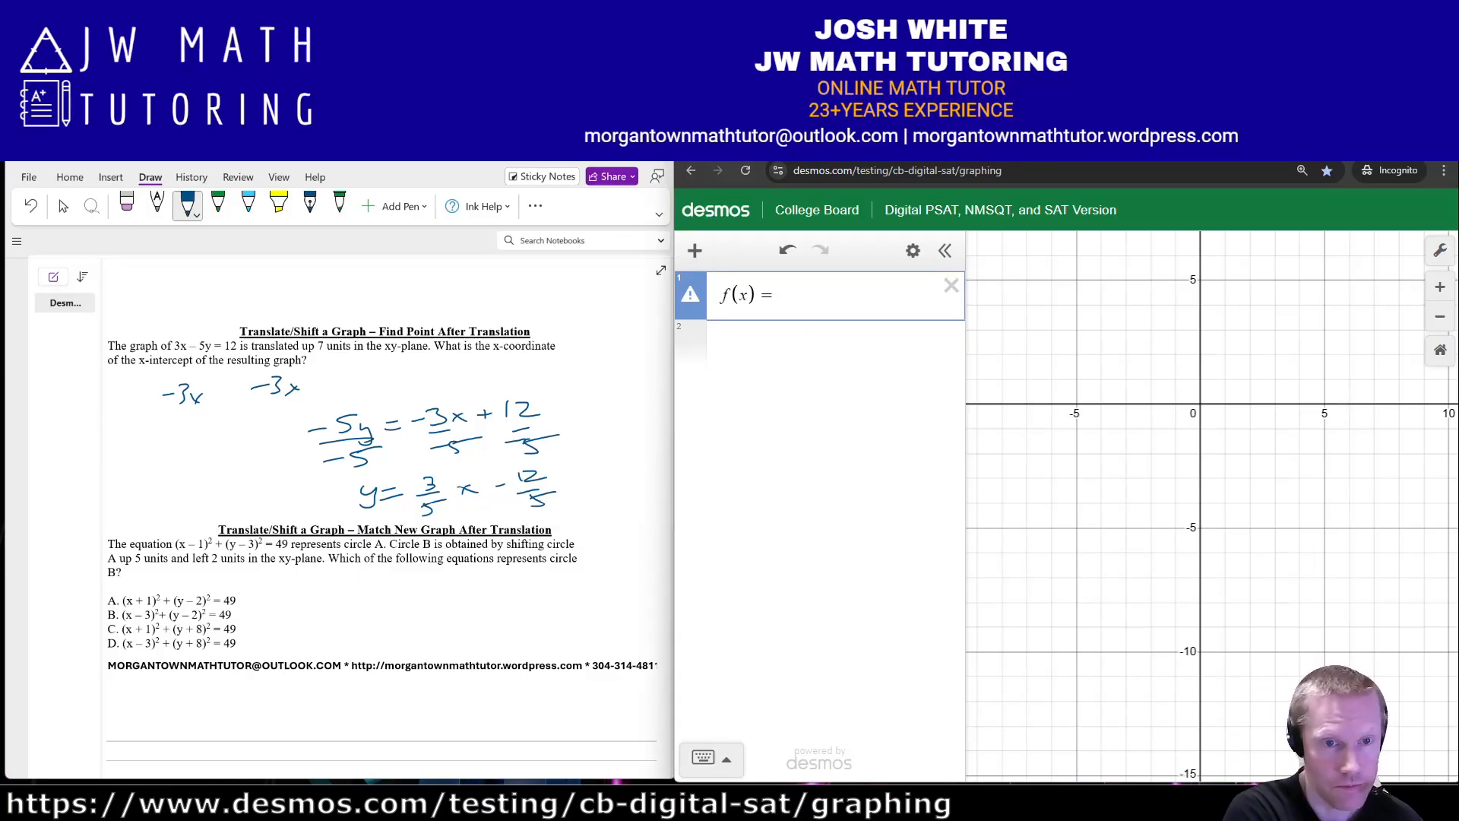
{"action": "type", "text": "3/5"}
{"action": "key", "text": "Right"}
{"action": "type", "text": "x"}
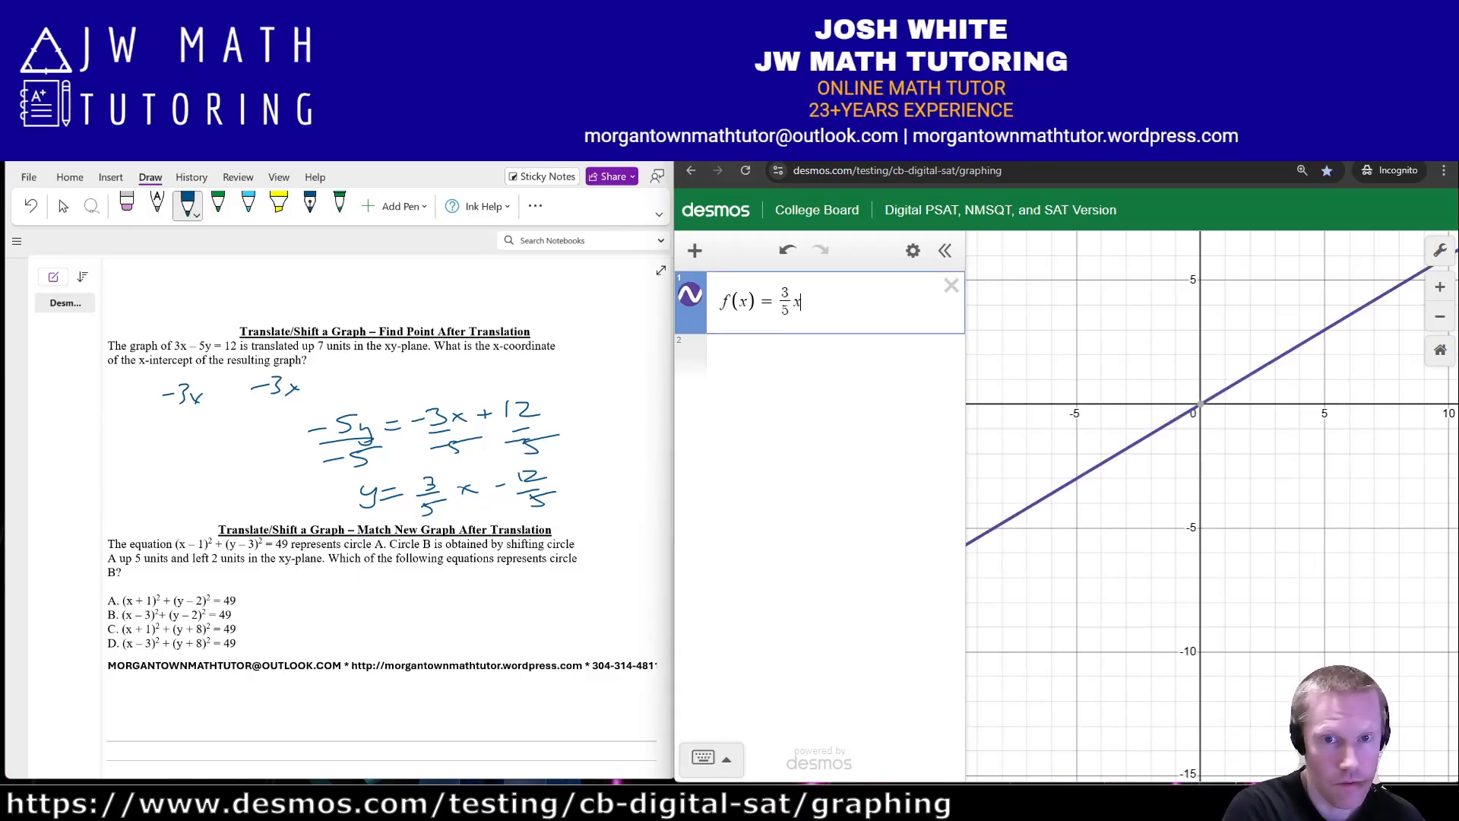
{"action": "type", "text": "-12/5"}
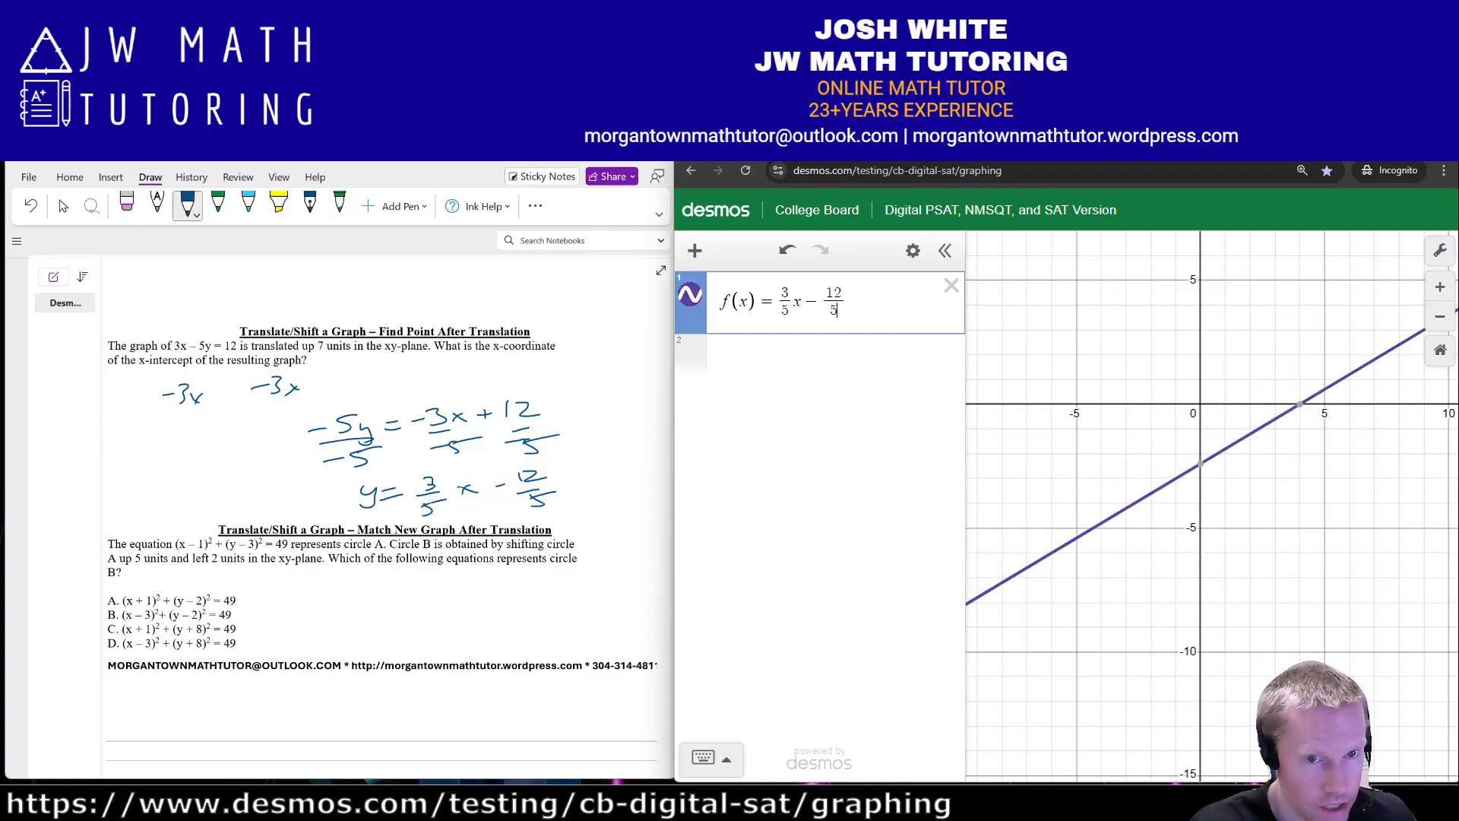
- Define g(x) = f(x) + 7 as a second expression and show the coordinates of its x-intercept
{"action": "key", "text": "Return"}
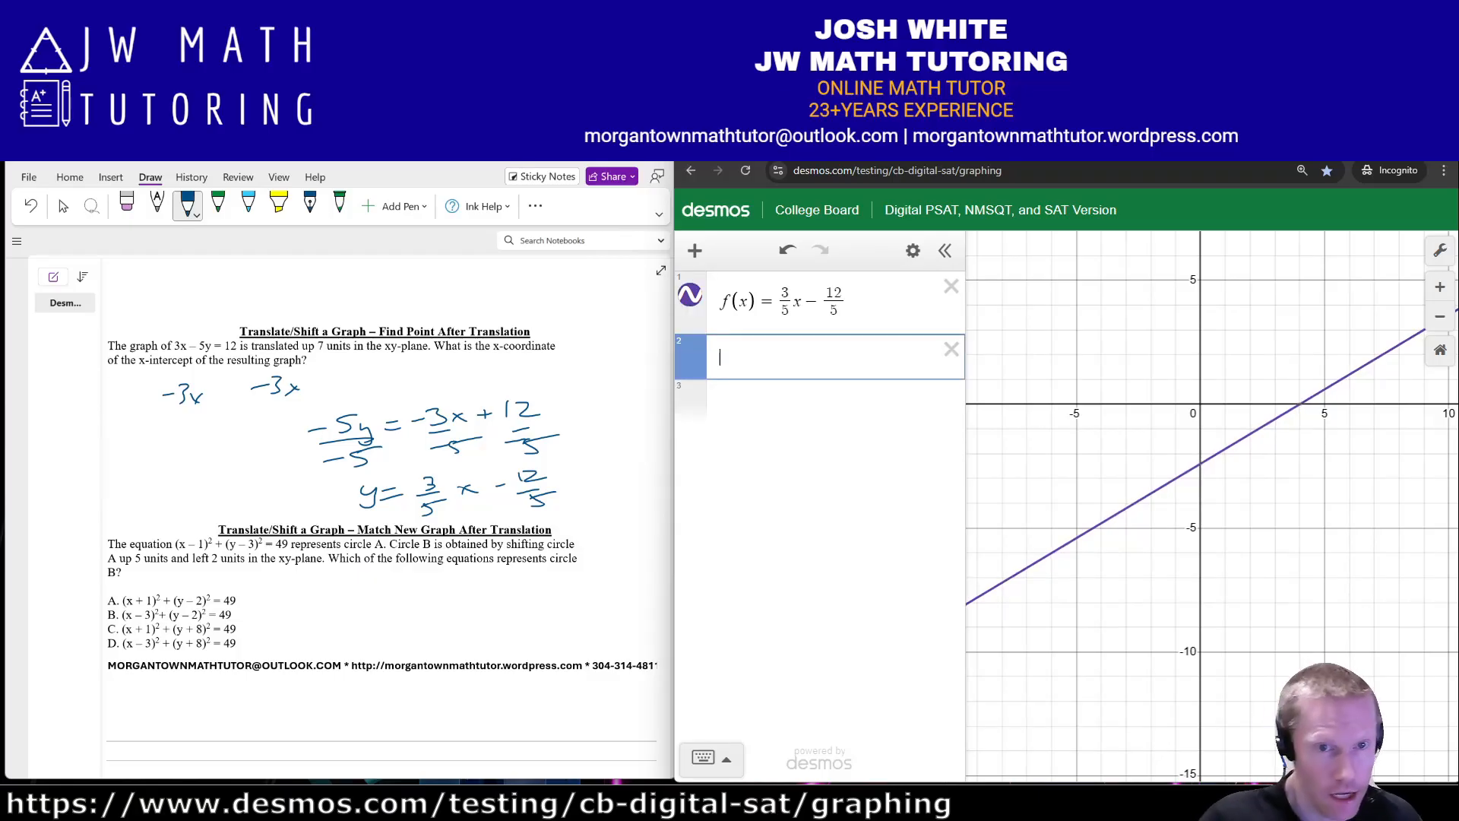
{"action": "type", "text": "g(x)="}
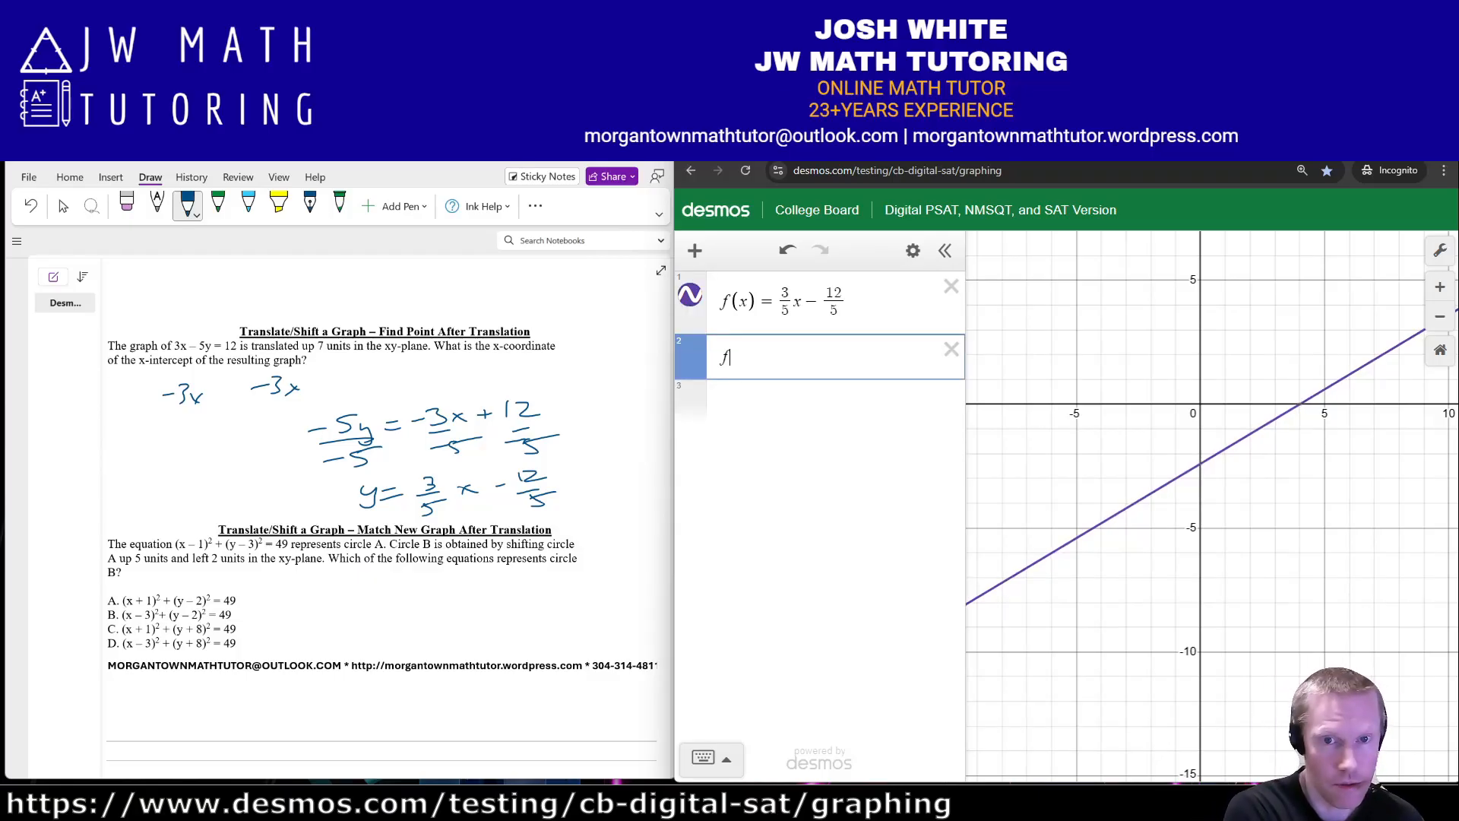
{"action": "type", "text": "f(x)"}
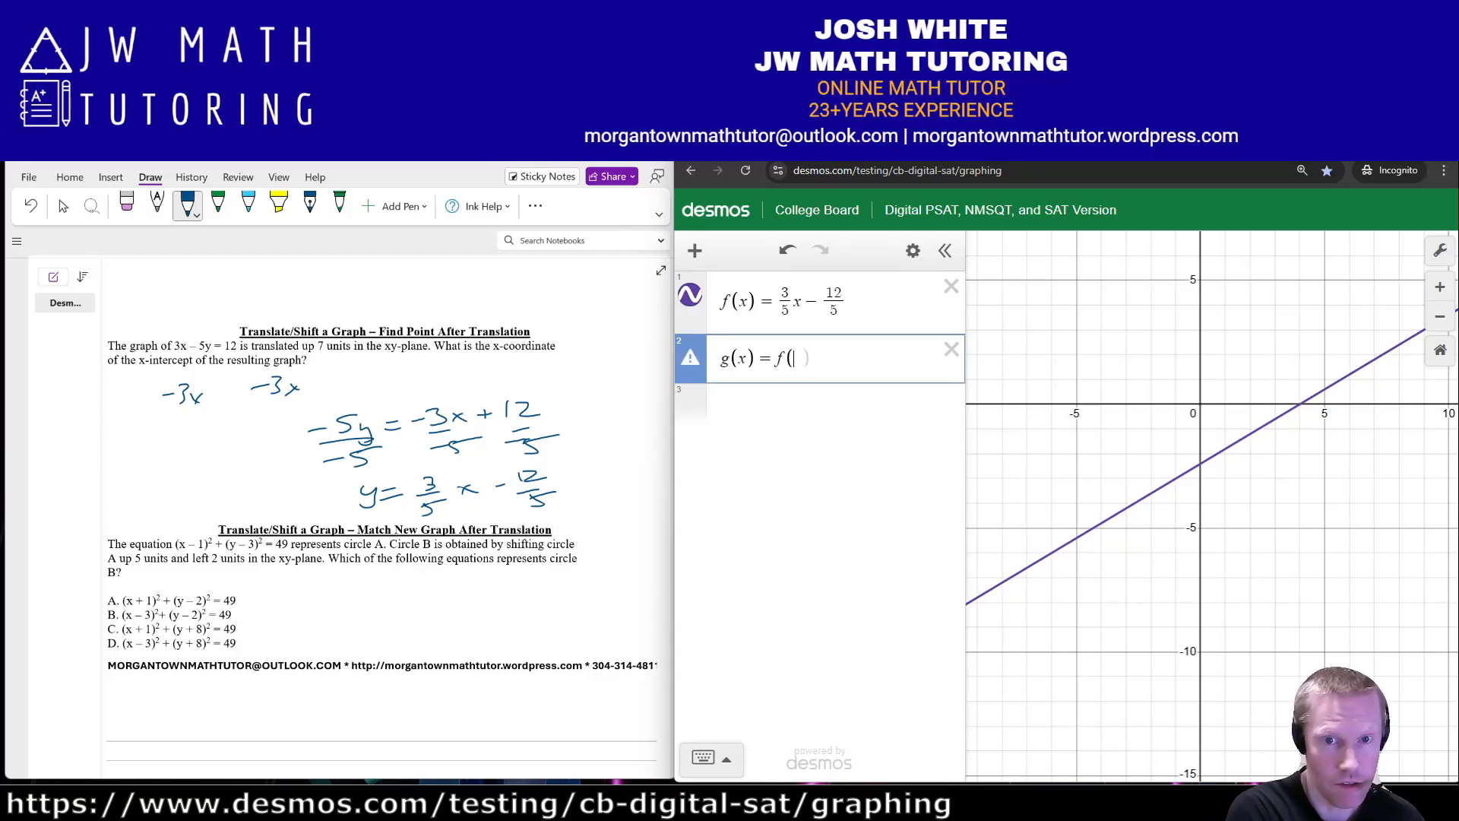
{"action": "type", "text": "+7"}
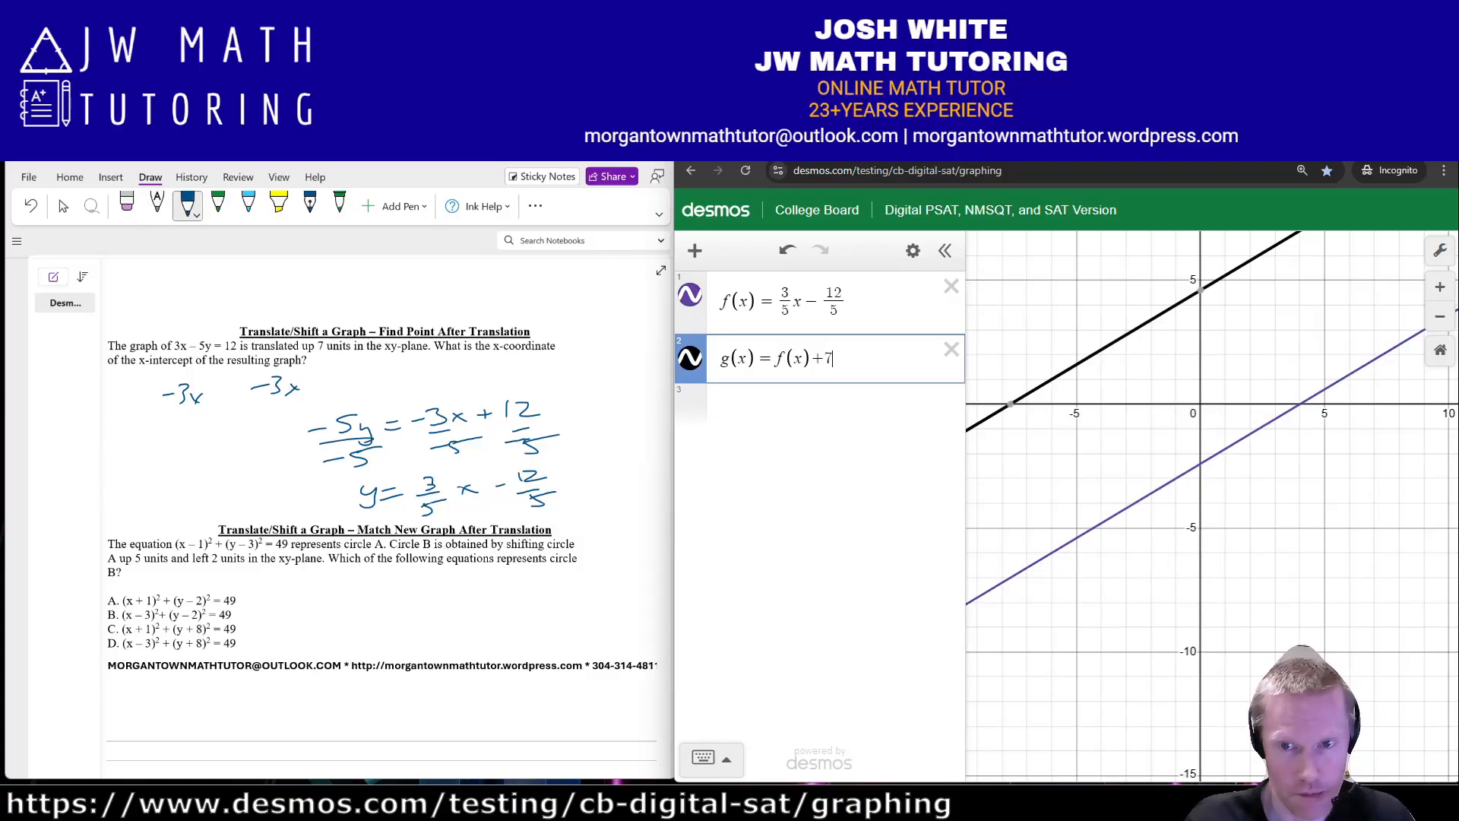
{"action": "left_click_drag", "start_coordinate": [1103, 502], "coordinate": [1176, 504]}
{"action": "left_click", "coordinate": [1085, 406]}
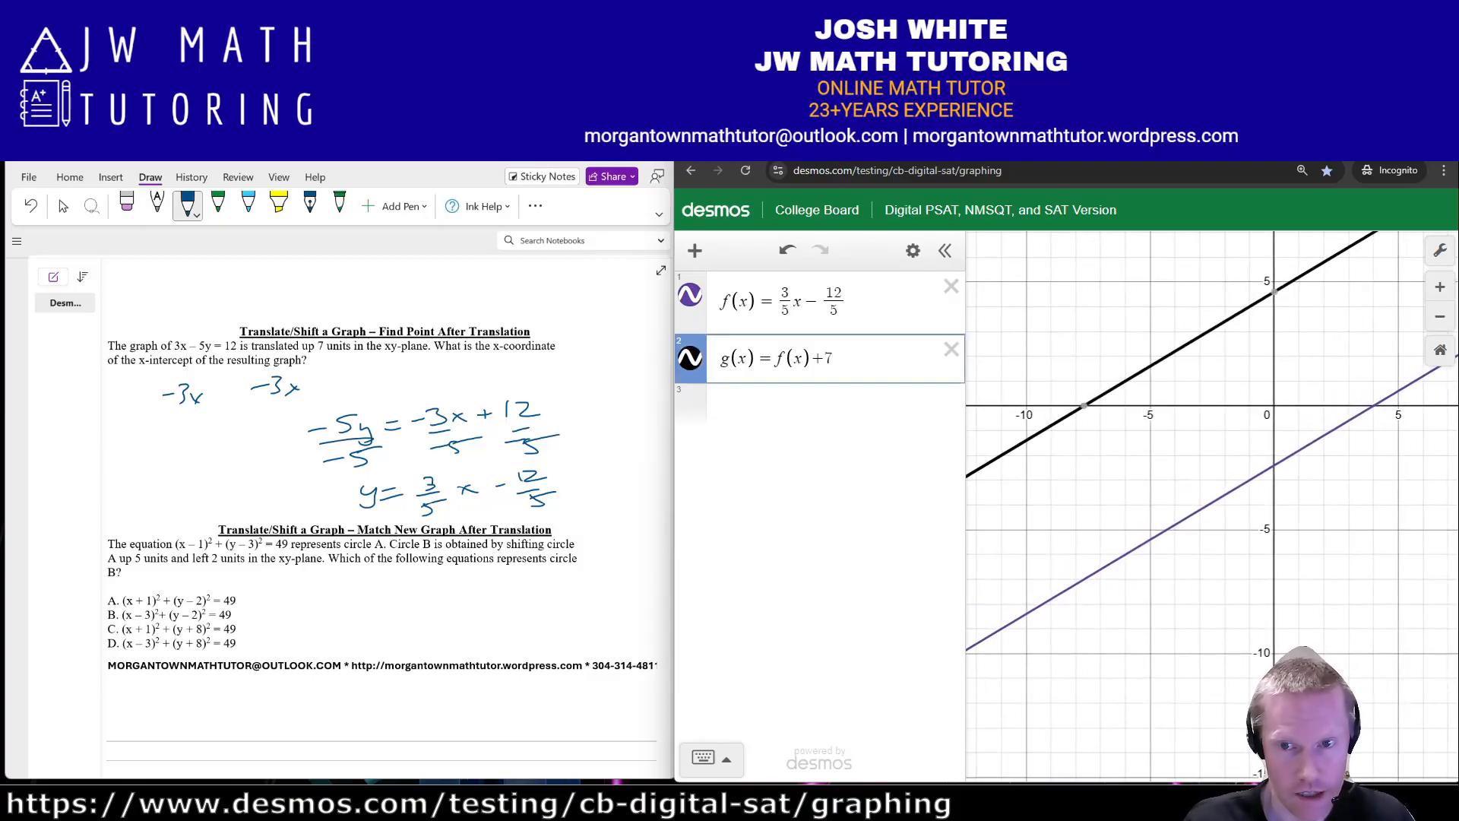
{"action": "left_click", "coordinate": [1084, 406]}
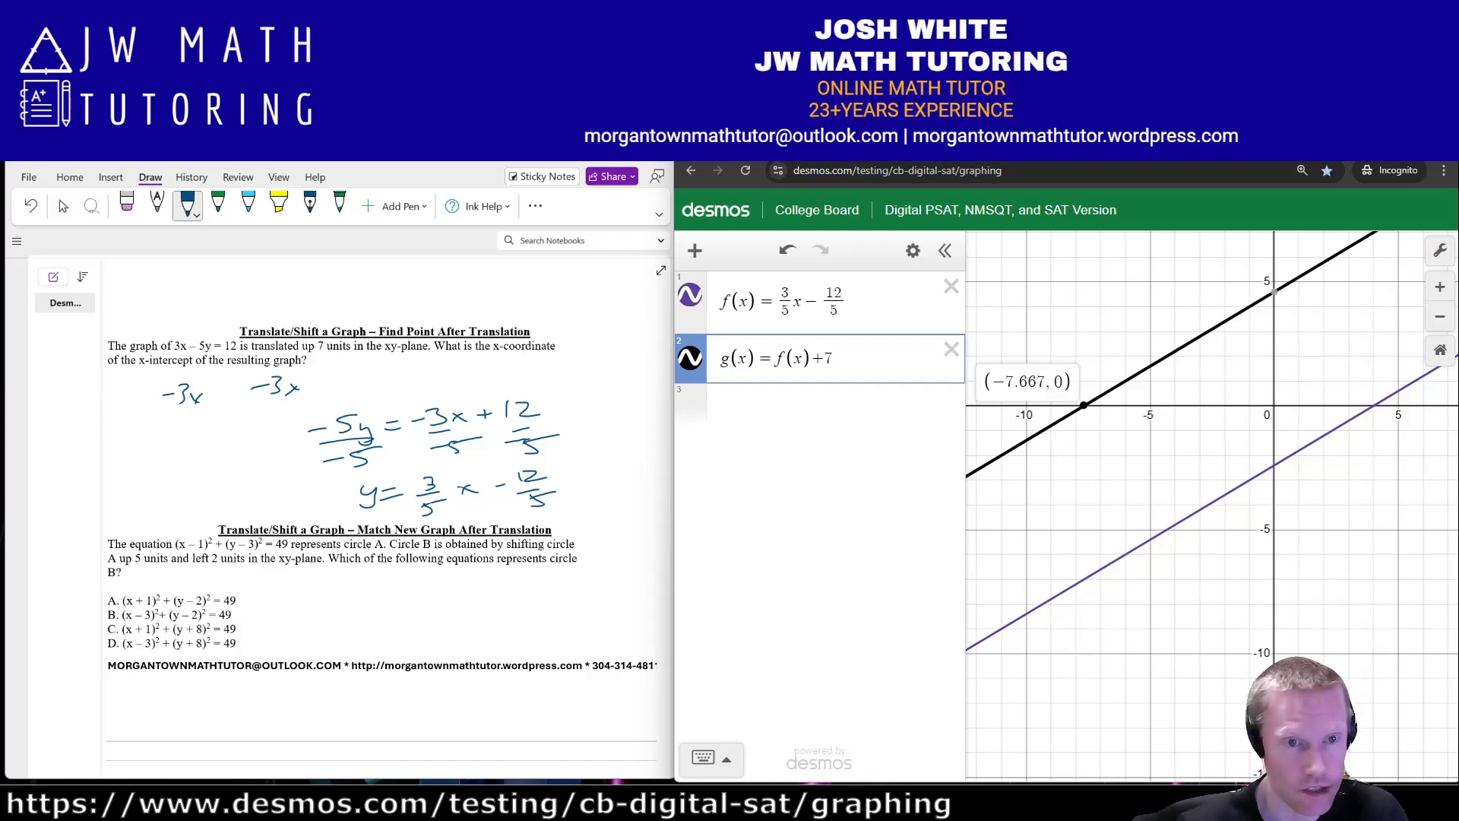
- Handwrite the answer −7.667 beneath the Find Point After Translation question, beside the −5y working
{"action": "left_click_drag", "start_coordinate": [141, 455], "coordinate": [161, 451]}
{"action": "mouse_move", "coordinate": [163, 434]}
{"action": "left_mouse_down"}
{"action": "mouse_move", "coordinate": [177, 455]}
{"action": "mouse_move", "coordinate": [200, 448]}
{"action": "left_mouse_up"}
{"action": "left_click_drag", "start_coordinate": [226, 427], "coordinate": [215, 444]}
{"action": "mouse_move", "coordinate": [241, 427]}
{"action": "left_mouse_down"}
{"action": "mouse_move", "coordinate": [236, 441]}
{"action": "mouse_move", "coordinate": [263, 445]}
{"action": "left_mouse_up"}
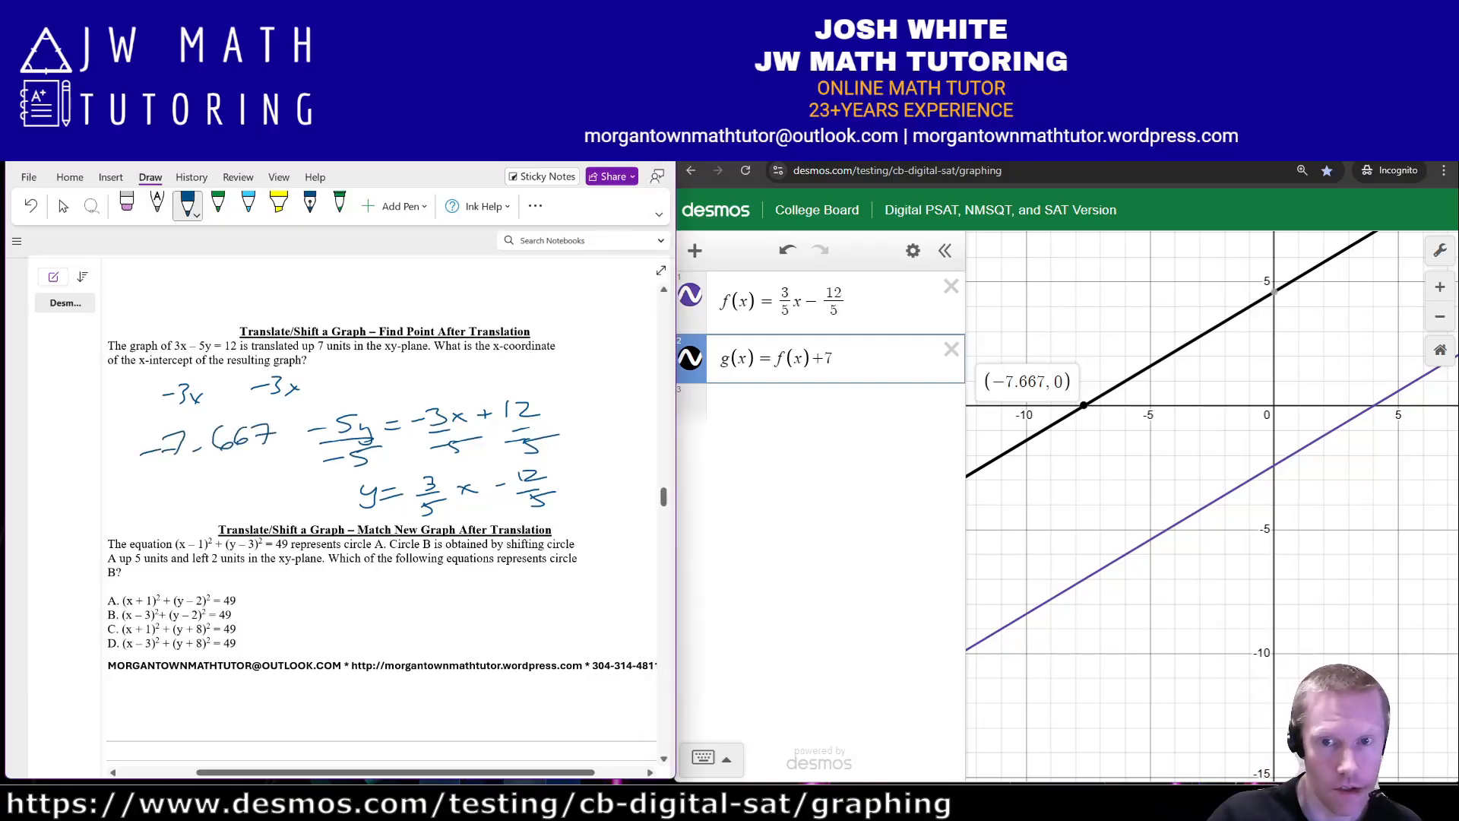
- Enter −7.6666… in a new expression line, repeating the 6 many times
{"action": "left_click", "coordinate": [807, 409]}
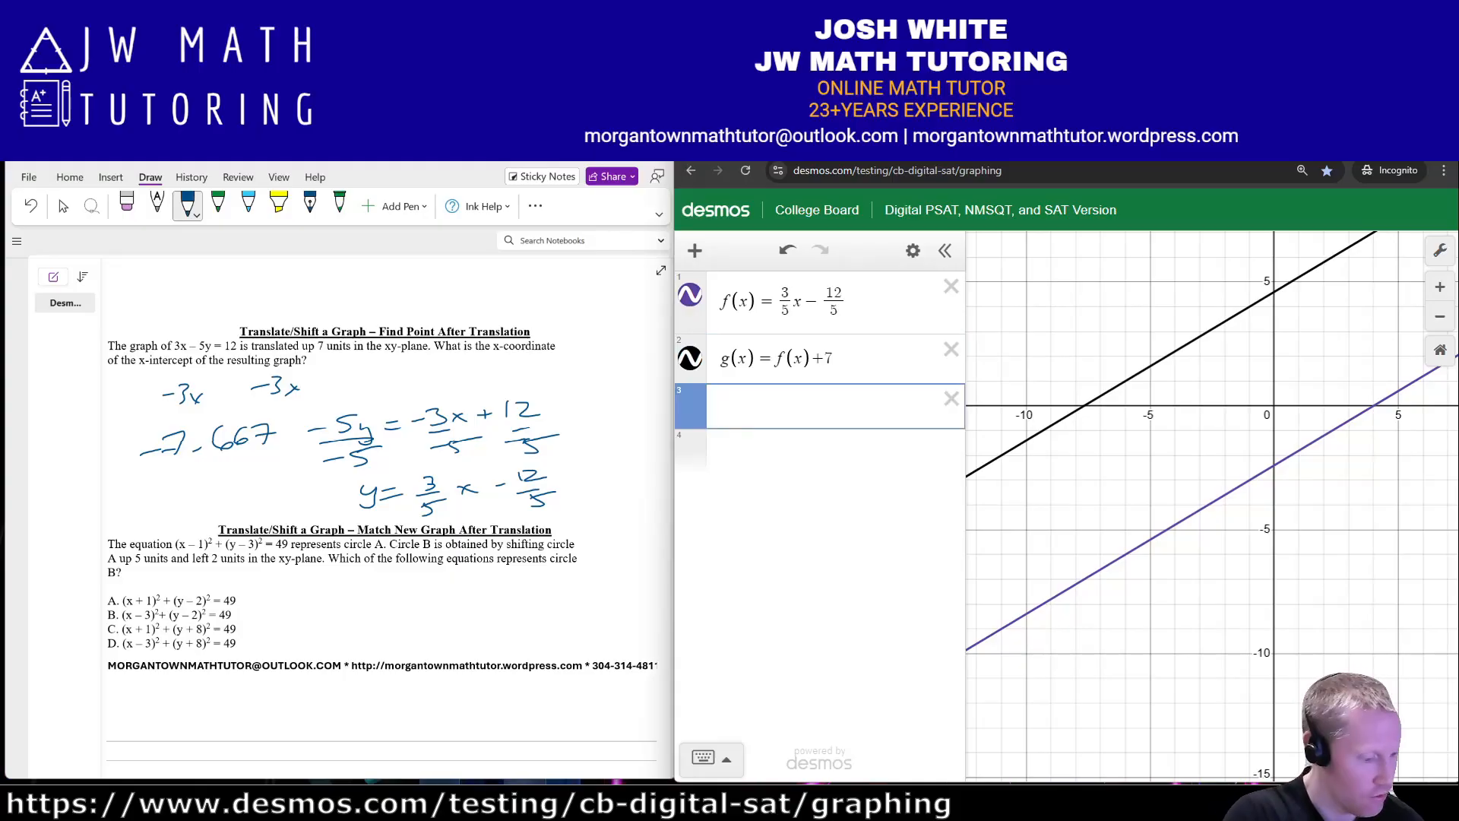
{"action": "type", "text": "-7"}
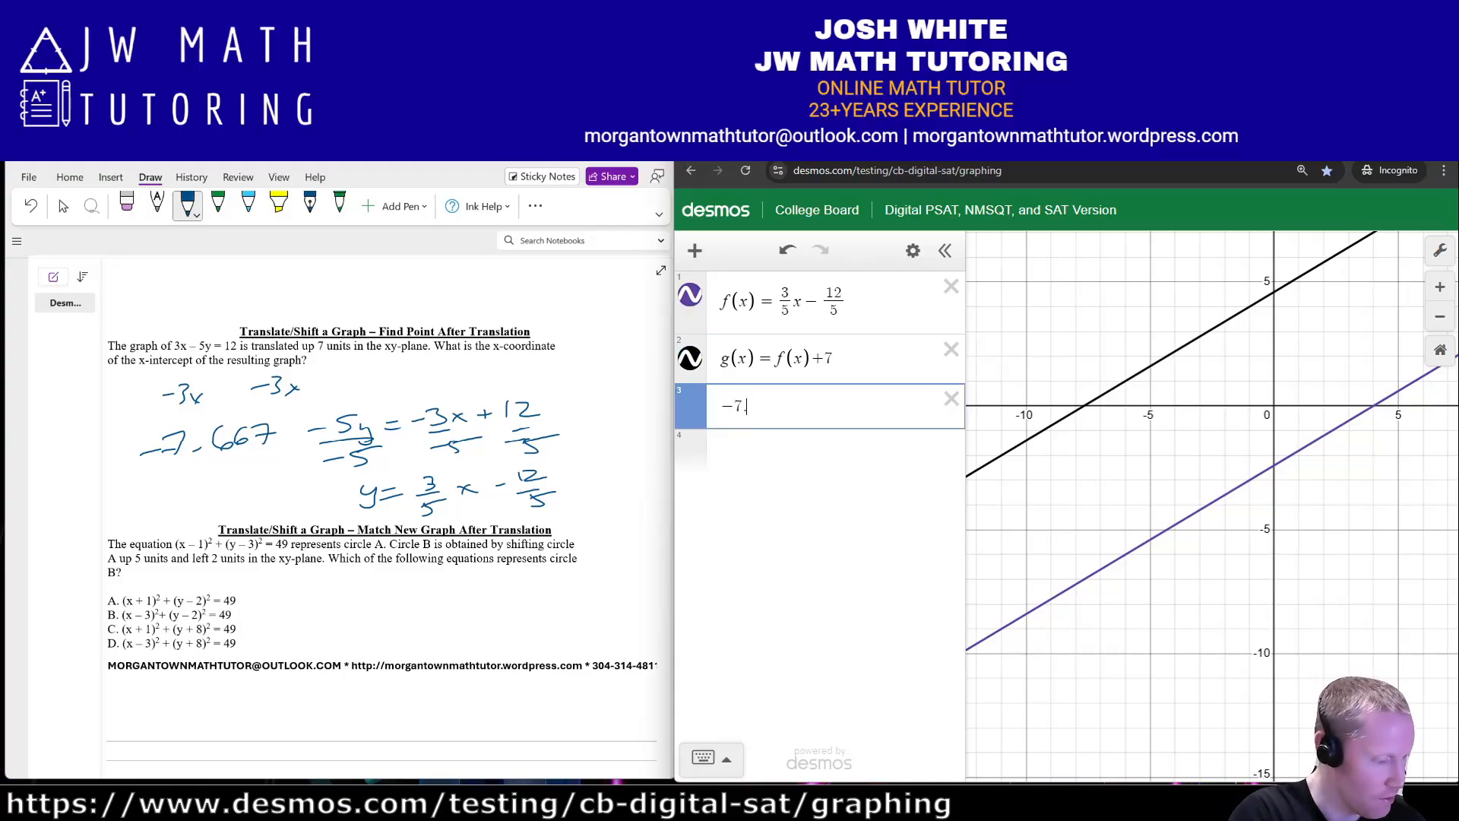
{"action": "type", "text": ".66666666666666666666666"}
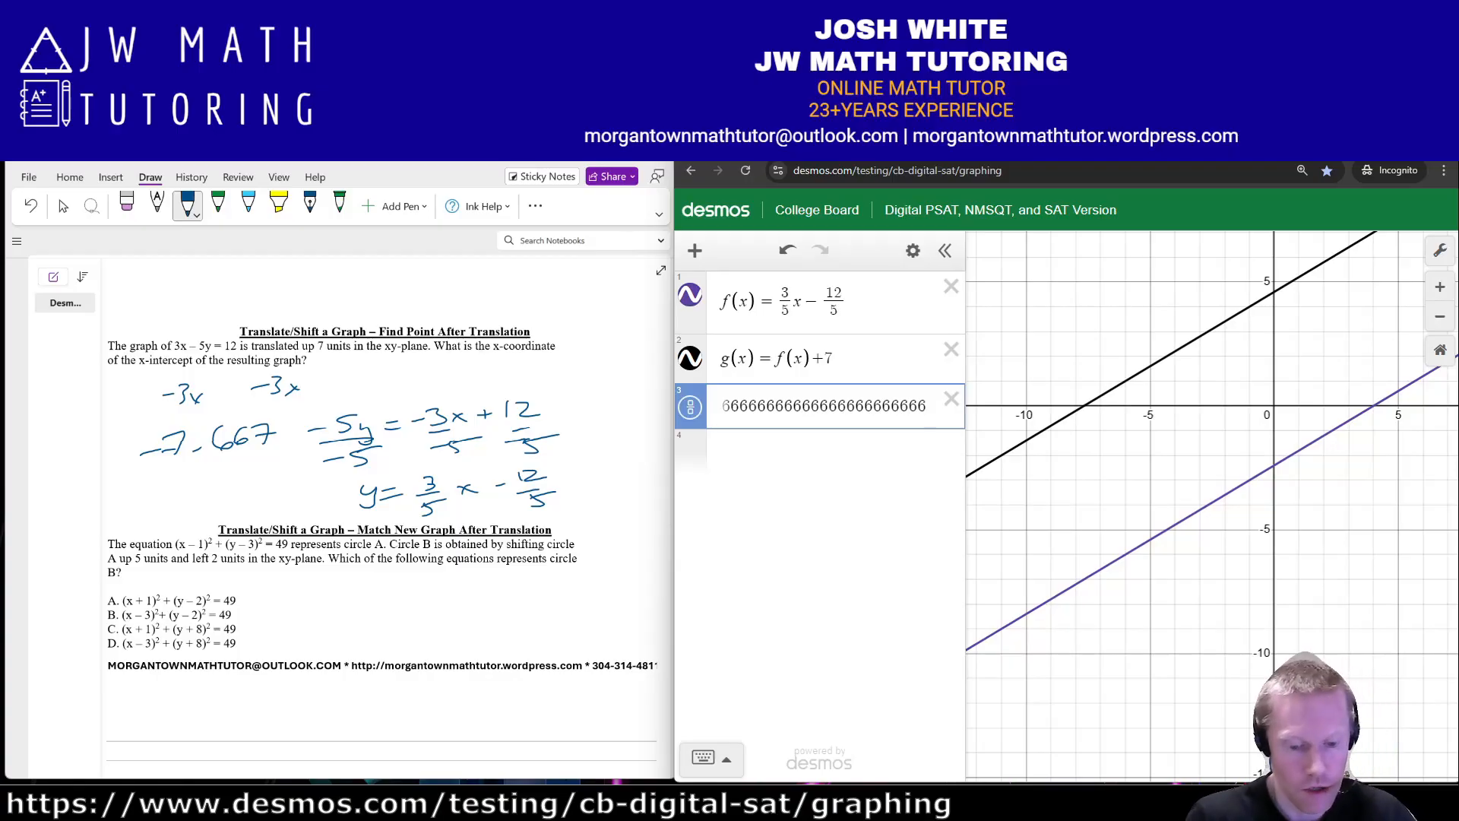
- Handwrite the truncated answer −7.666 directly beneath −7.667
{"action": "left_click_drag", "start_coordinate": [146, 493], "coordinate": [183, 491]}
{"action": "left_click", "coordinate": [200, 485]}
{"action": "left_click_drag", "start_coordinate": [172, 481], "coordinate": [272, 474]}
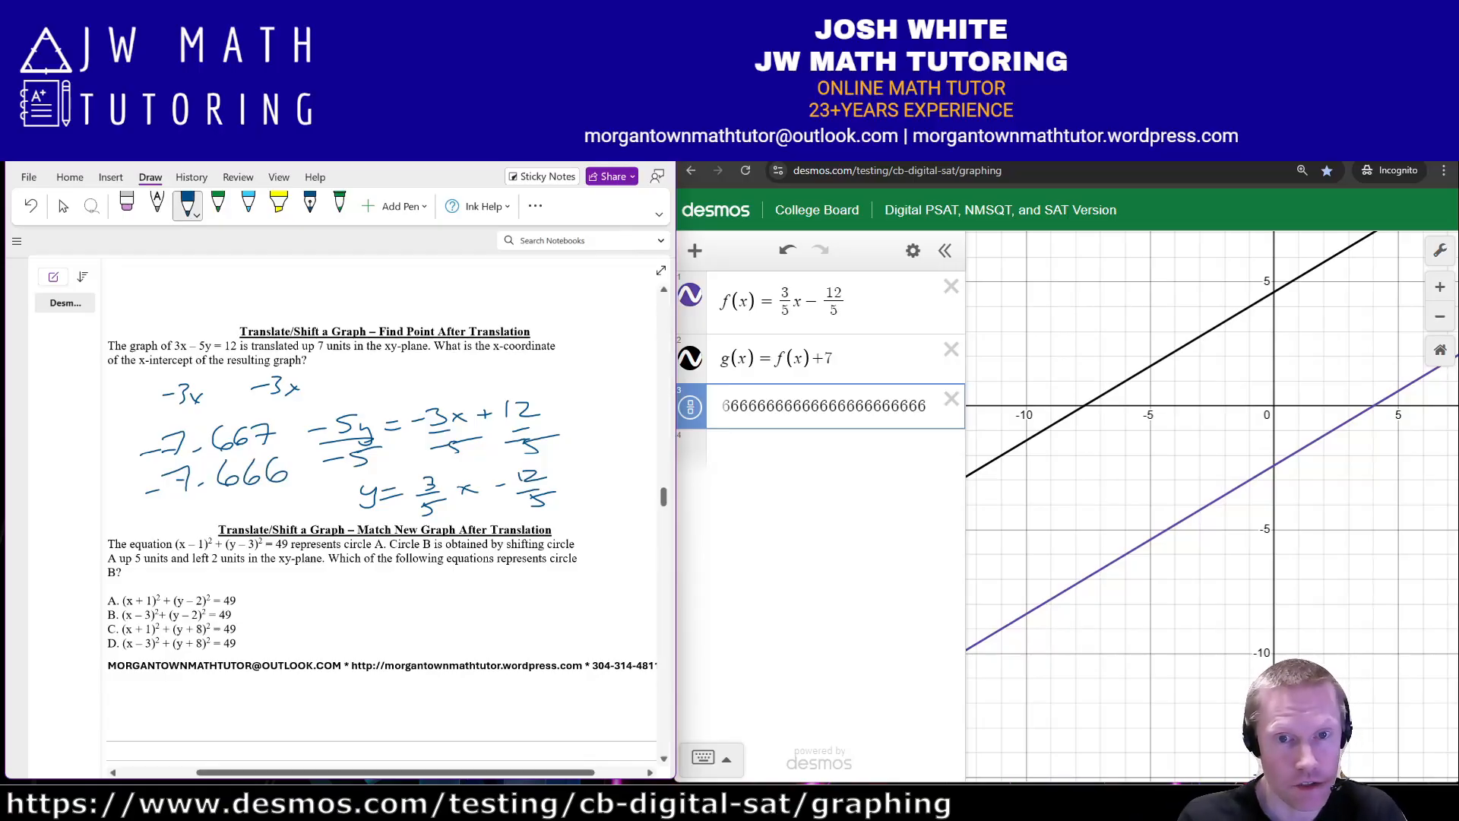
- Convert the repeating decimal to a fraction, then handwrite −23/3 under the other answers and box all three
{"action": "left_click", "coordinate": [690, 407]}
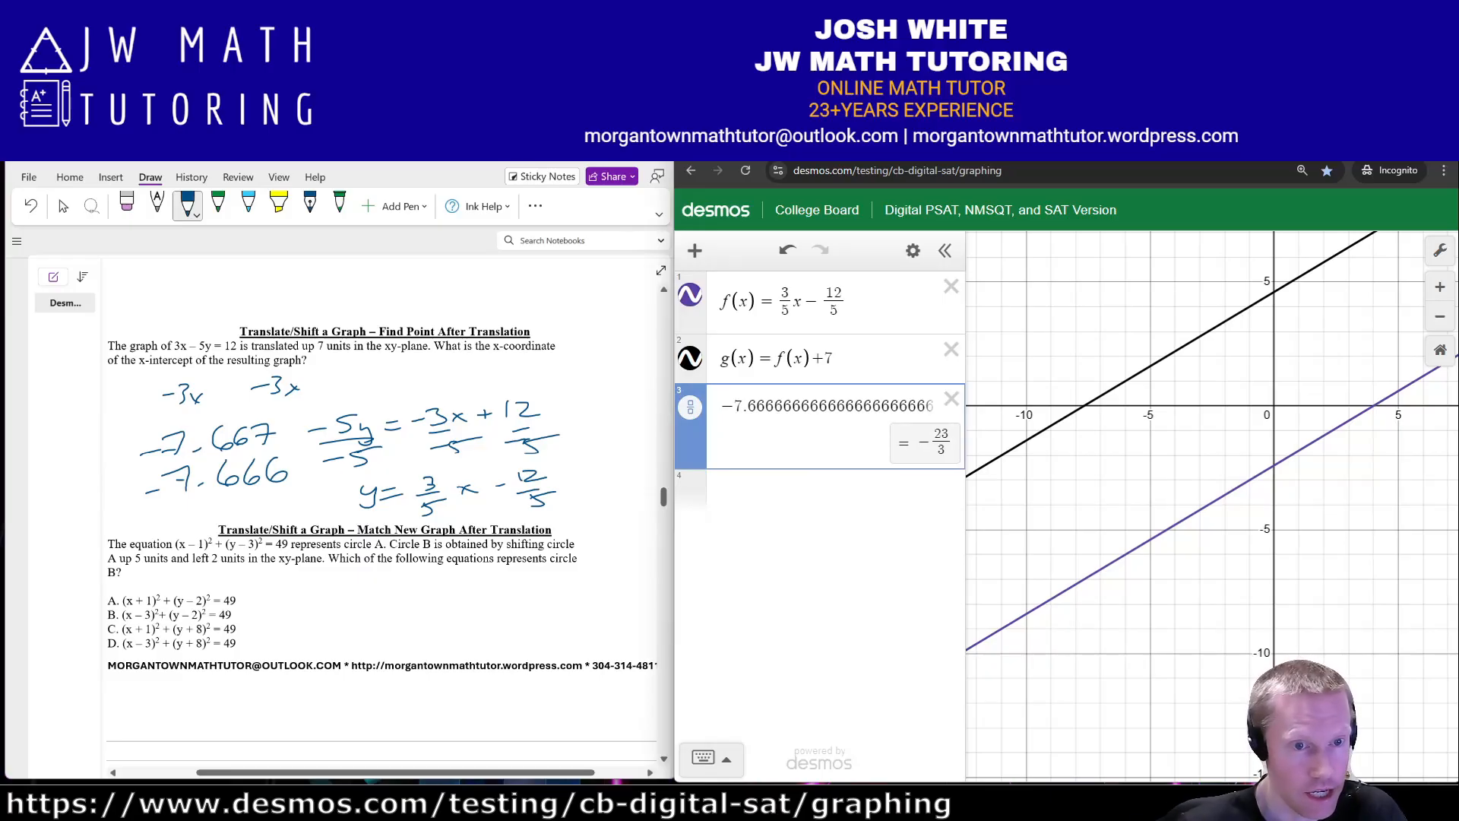
{"action": "left_click_drag", "start_coordinate": [196, 505], "coordinate": [225, 508]}
{"action": "left_click_drag", "start_coordinate": [228, 495], "coordinate": [236, 515]}
{"action": "mouse_move", "coordinate": [252, 504]}
{"action": "left_mouse_down"}
{"action": "mouse_move", "coordinate": [255, 517]}
{"action": "mouse_move", "coordinate": [114, 447]}
{"action": "mouse_move", "coordinate": [296, 411]}
{"action": "mouse_move", "coordinate": [295, 521]}
{"action": "mouse_move", "coordinate": [187, 527]}
{"action": "left_mouse_up"}
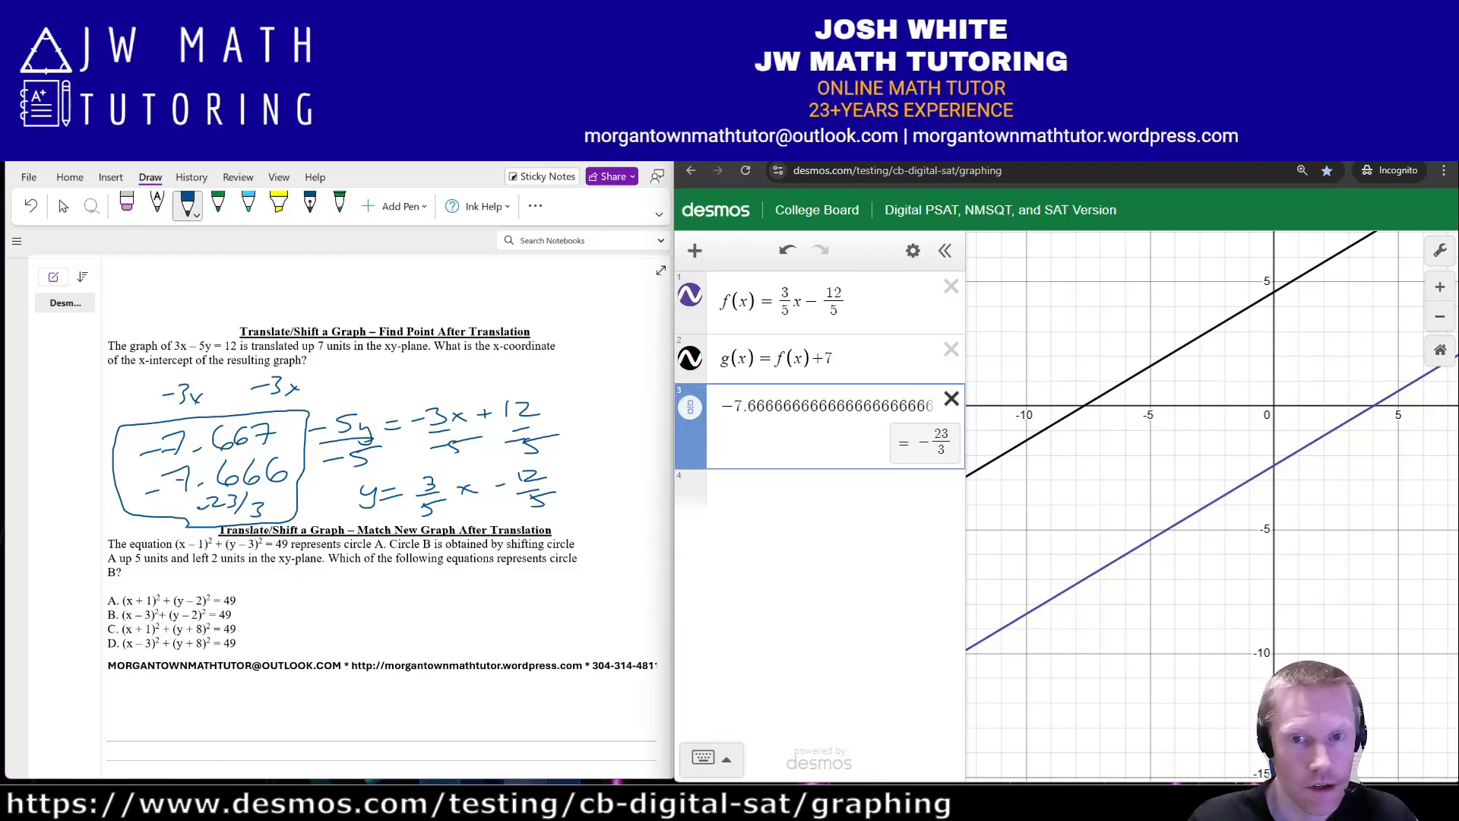
- Delete the repeating decimal and both functions f(x) and g(x) from the calculator
{"action": "left_click", "coordinate": [951, 398]}
{"action": "left_click", "coordinate": [951, 349]}
{"action": "left_click", "coordinate": [951, 285]}
- Graph the original equation 3x − 5y = 12 in standard form
{"action": "left_click", "coordinate": [806, 297]}
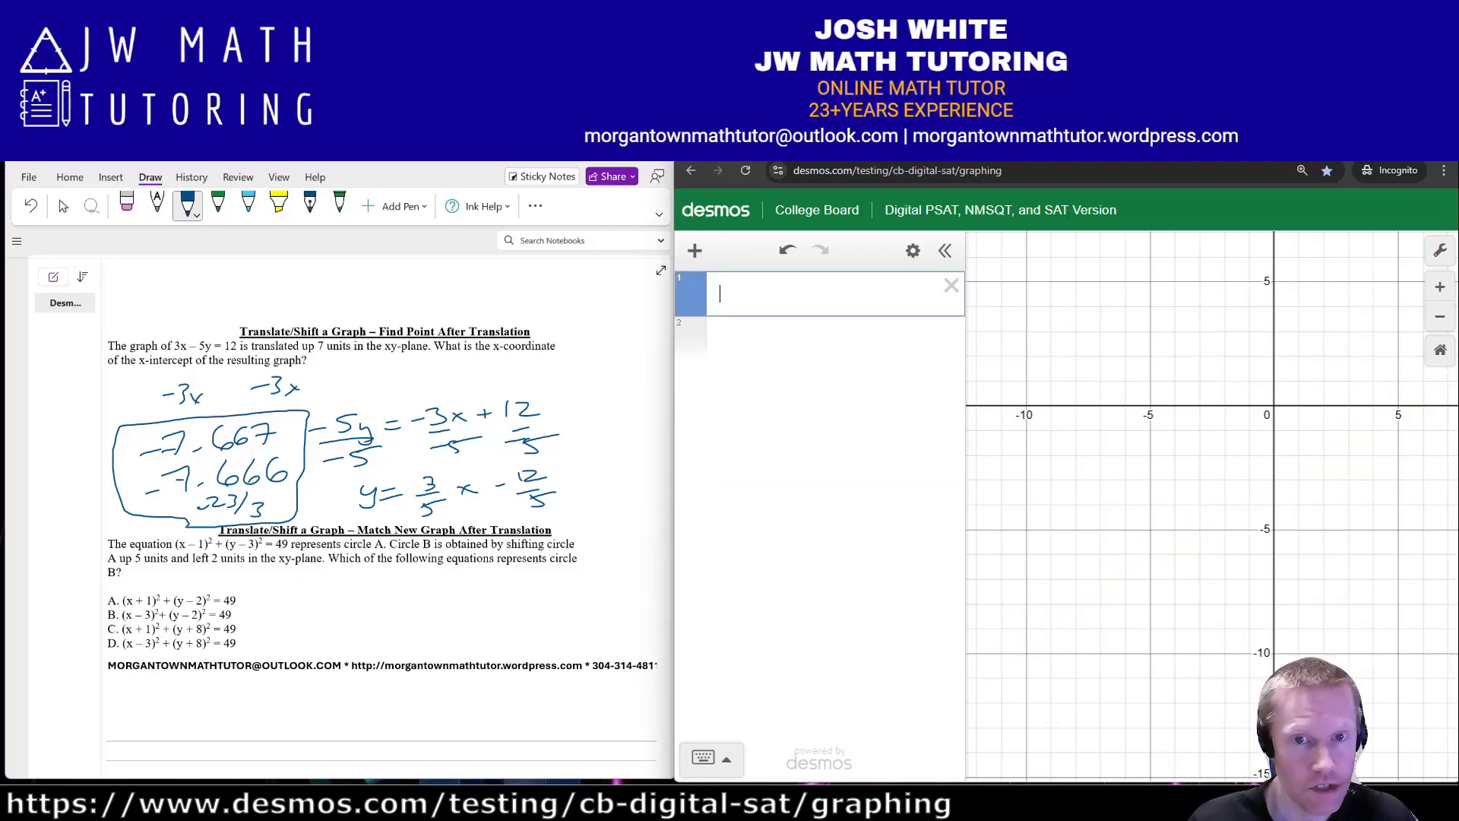
{"action": "type", "text": "3x-5y="}
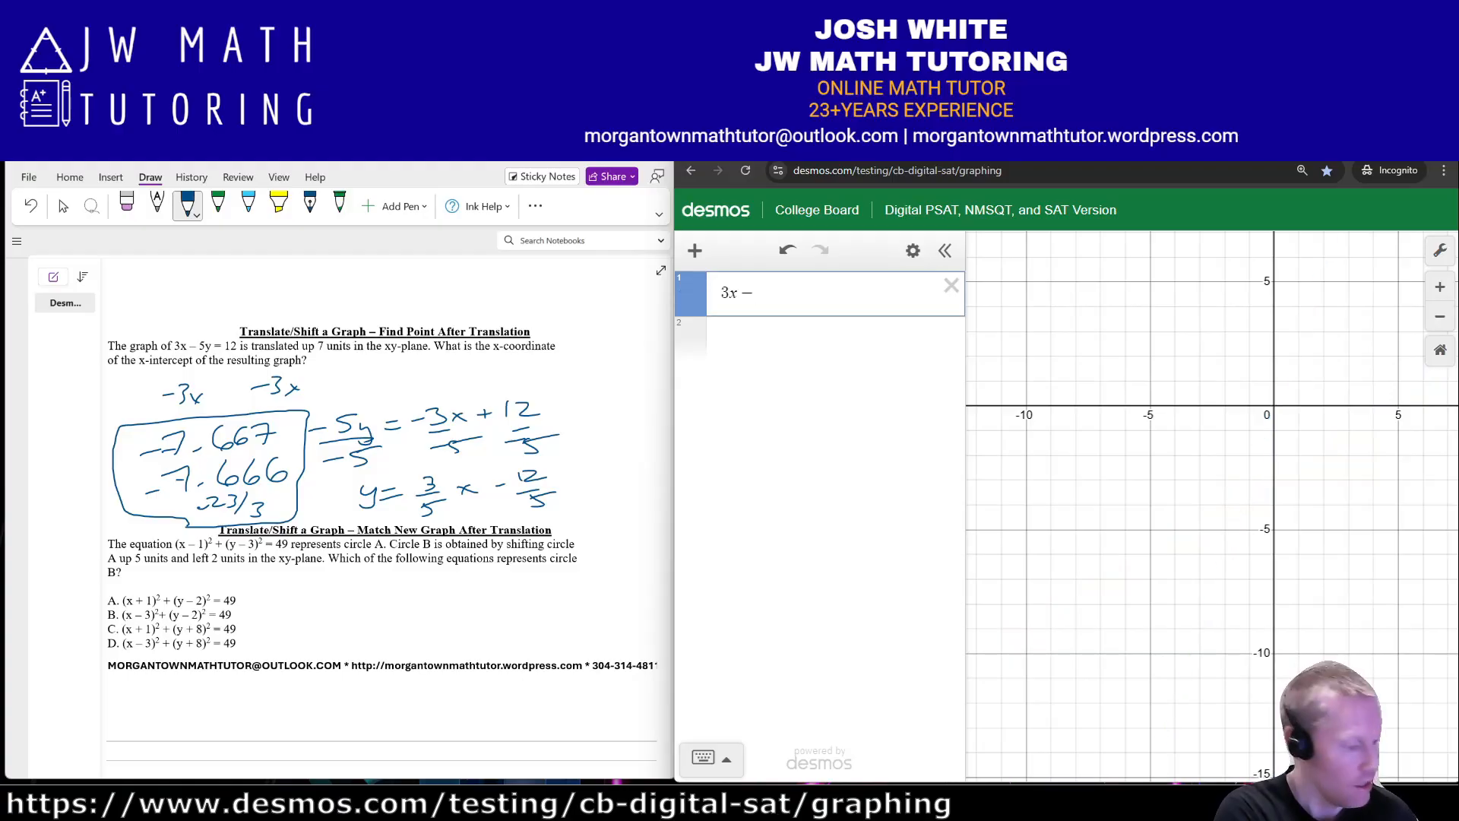
{"action": "type", "text": "12"}
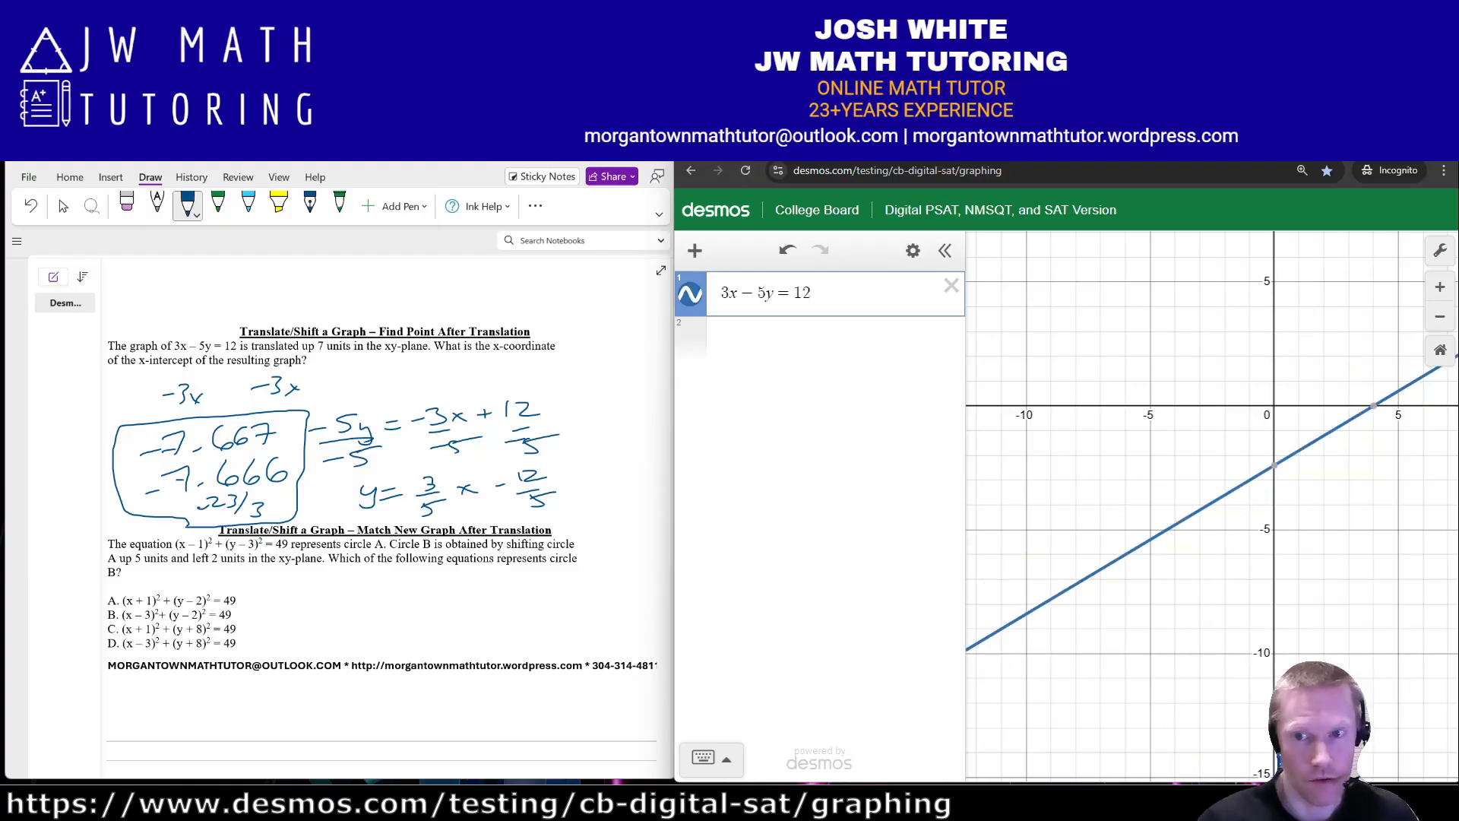
- Show the coordinates of both the x-intercept and the y-intercept of the line 3x − 5y = 12
{"action": "left_click_drag", "start_coordinate": [1247, 486], "coordinate": [1142, 498]}
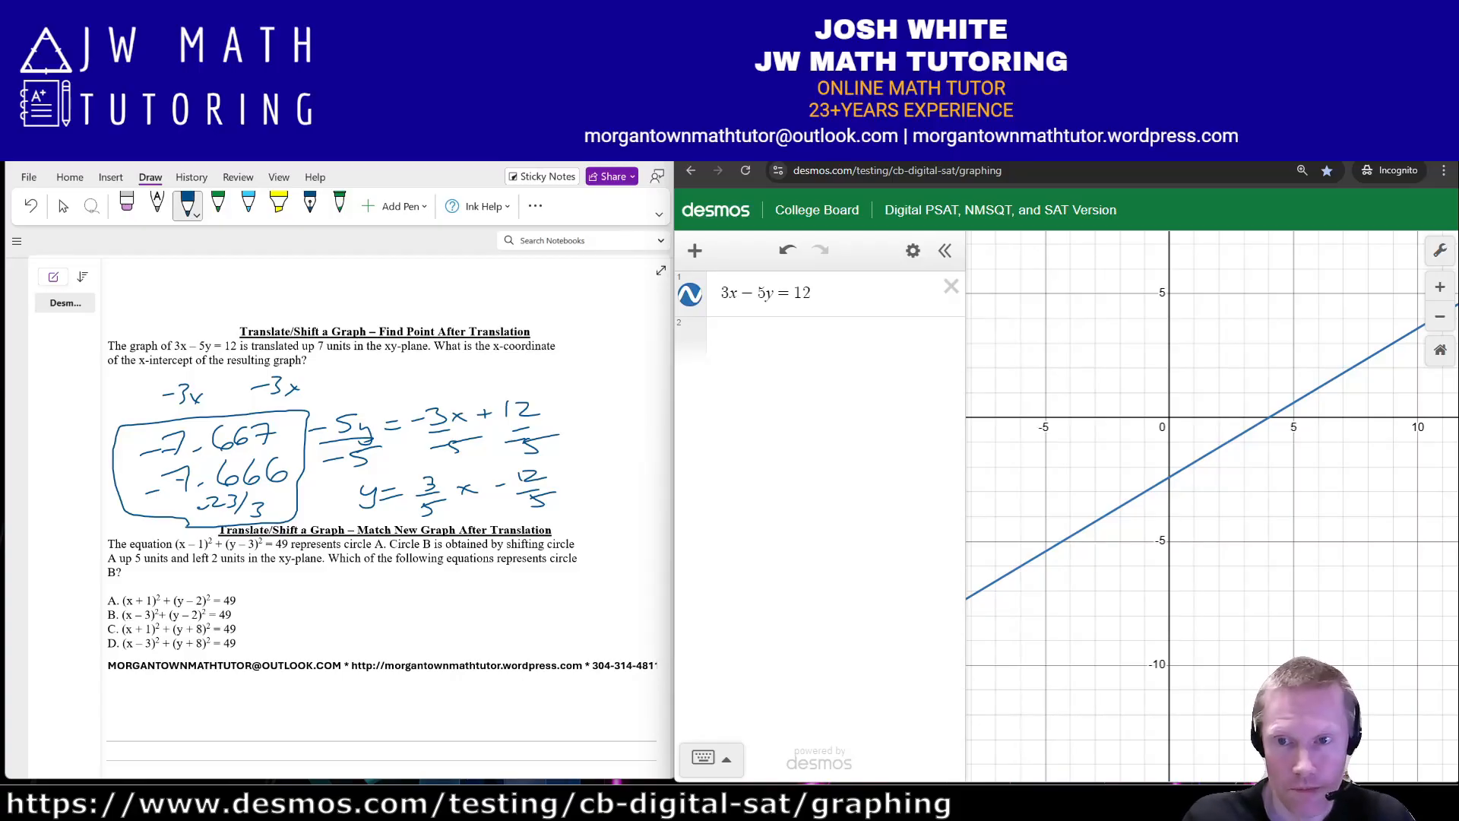
{"action": "scroll", "coordinate": [1323, 584], "scroll_direction": "up", "scroll_amount": 5}
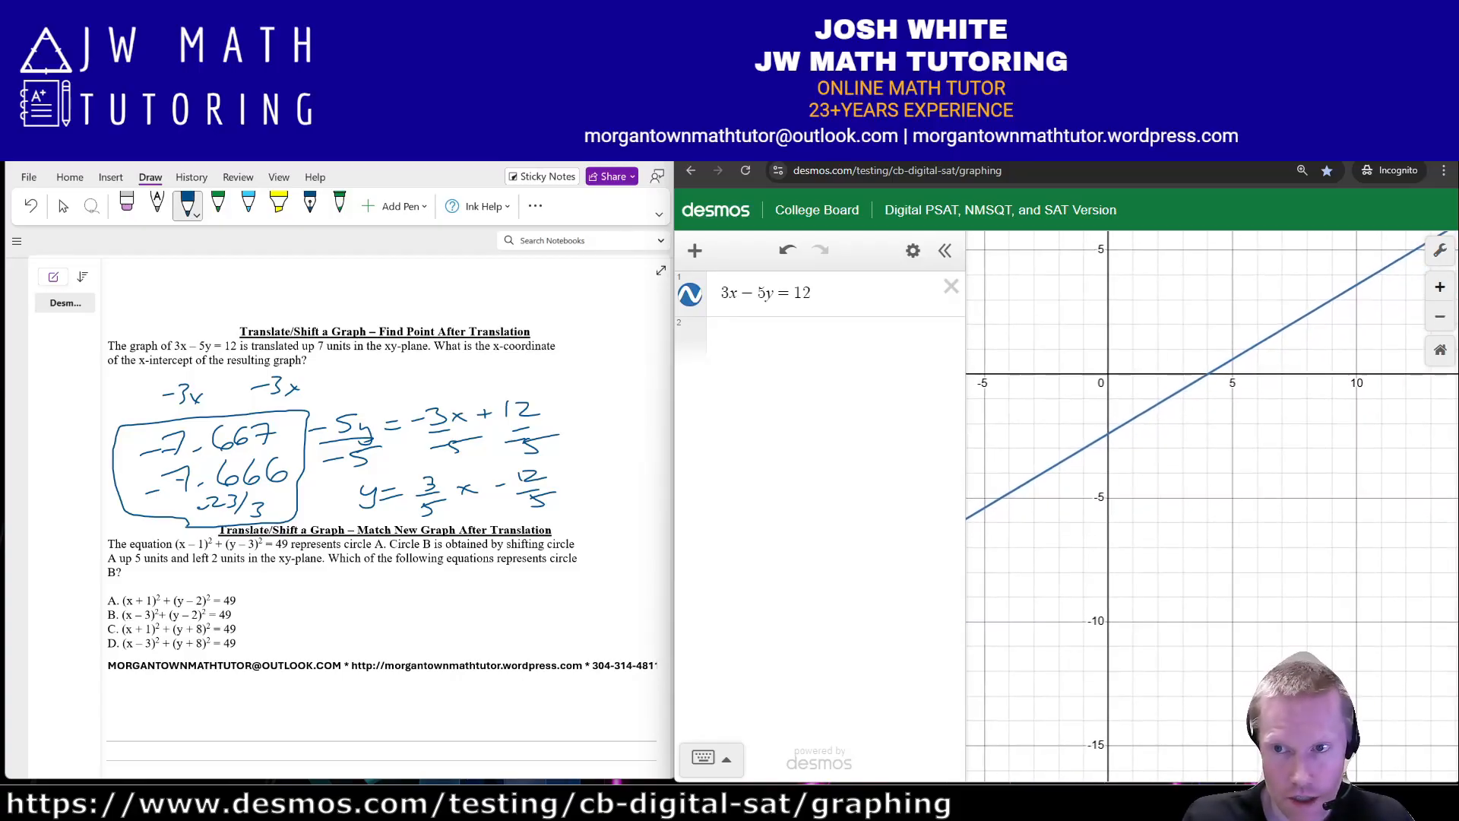
{"action": "scroll", "coordinate": [988, 251], "scroll_direction": "up", "scroll_amount": 3}
{"action": "left_click_drag", "start_coordinate": [988, 251], "coordinate": [1002, 348]}
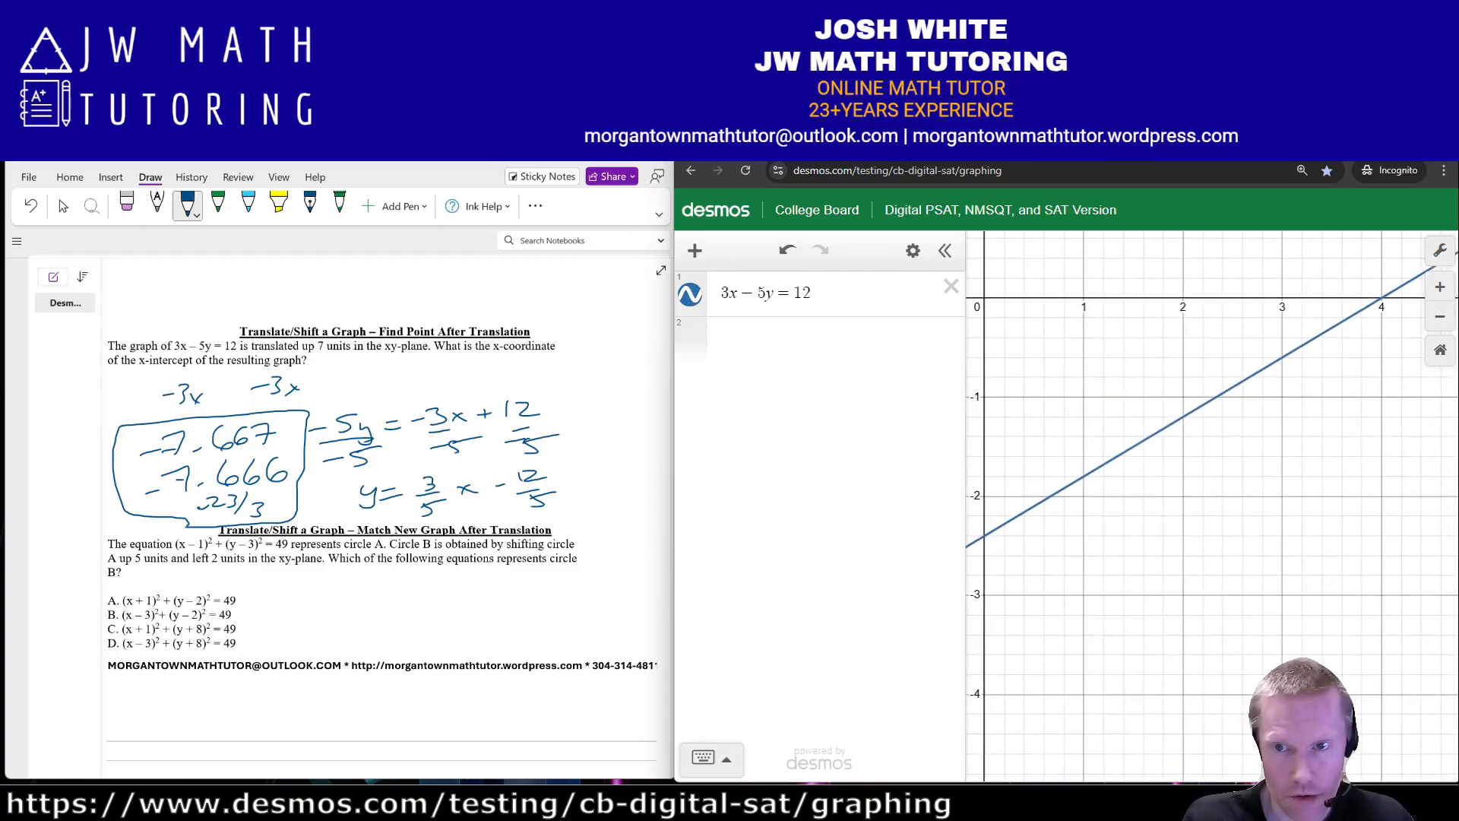
{"action": "left_click", "coordinate": [1382, 299]}
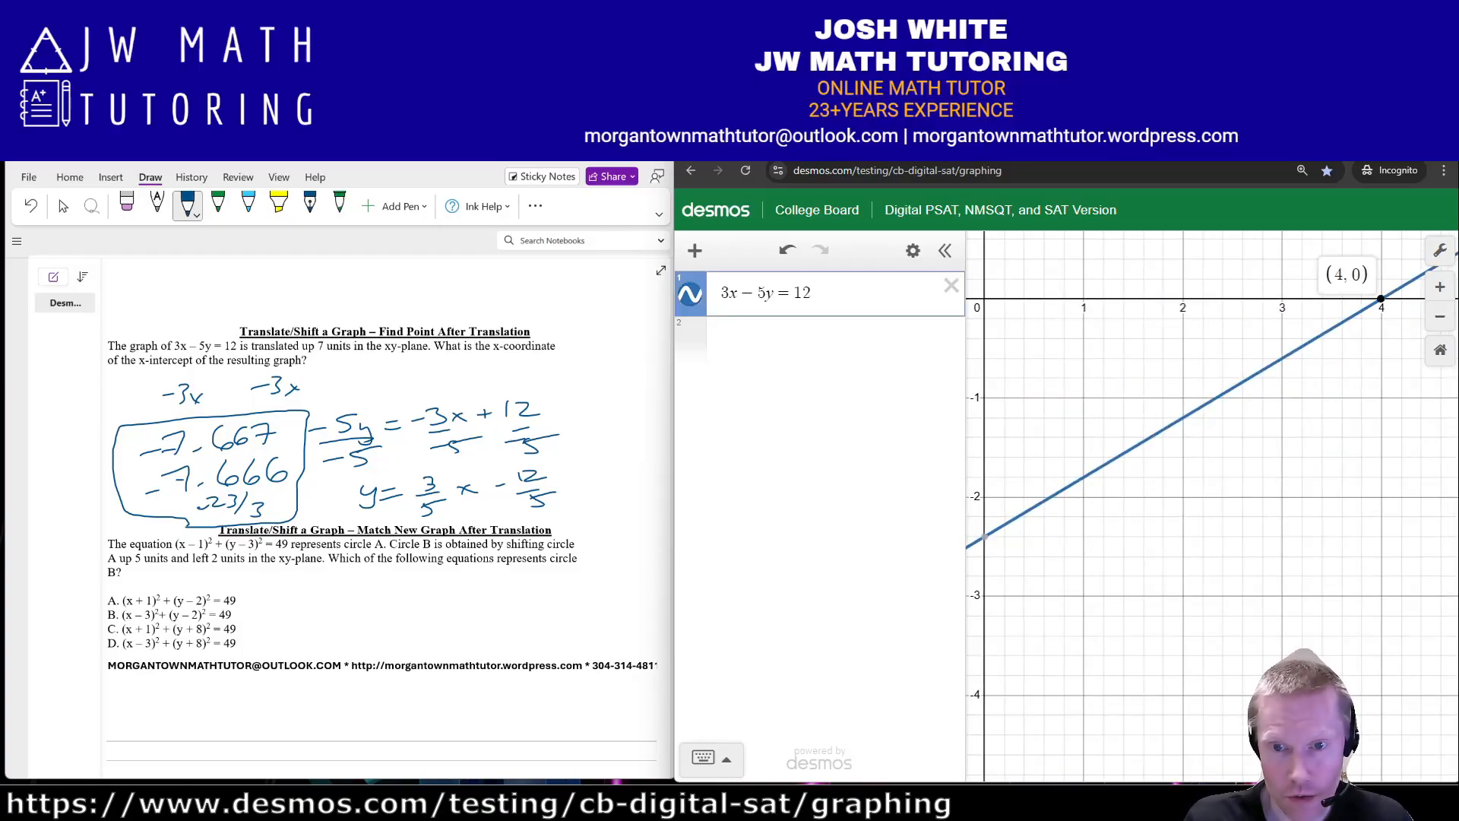
{"action": "left_click", "coordinate": [985, 536]}
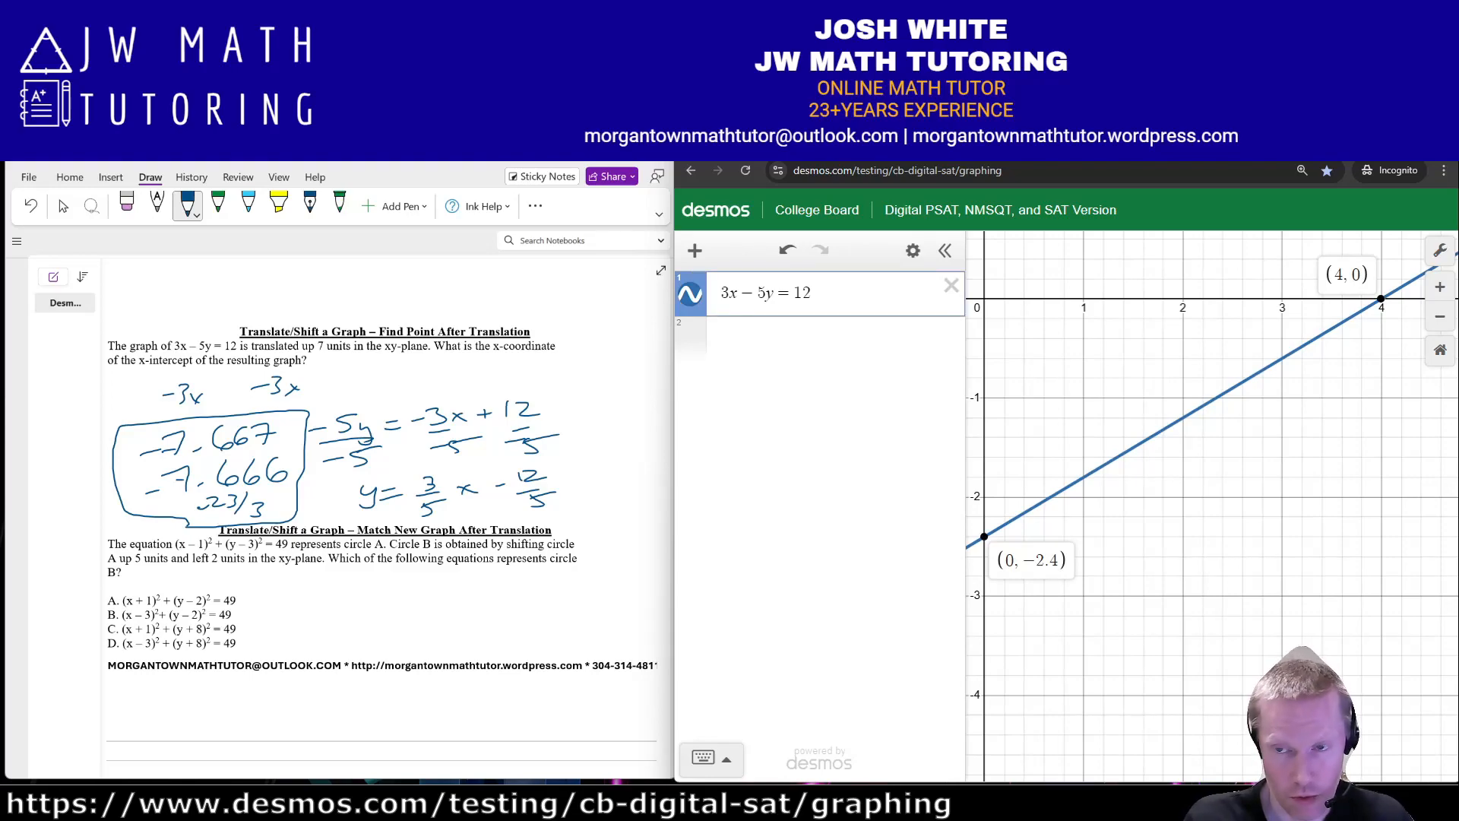
{"action": "left_click", "coordinate": [1440, 316]}
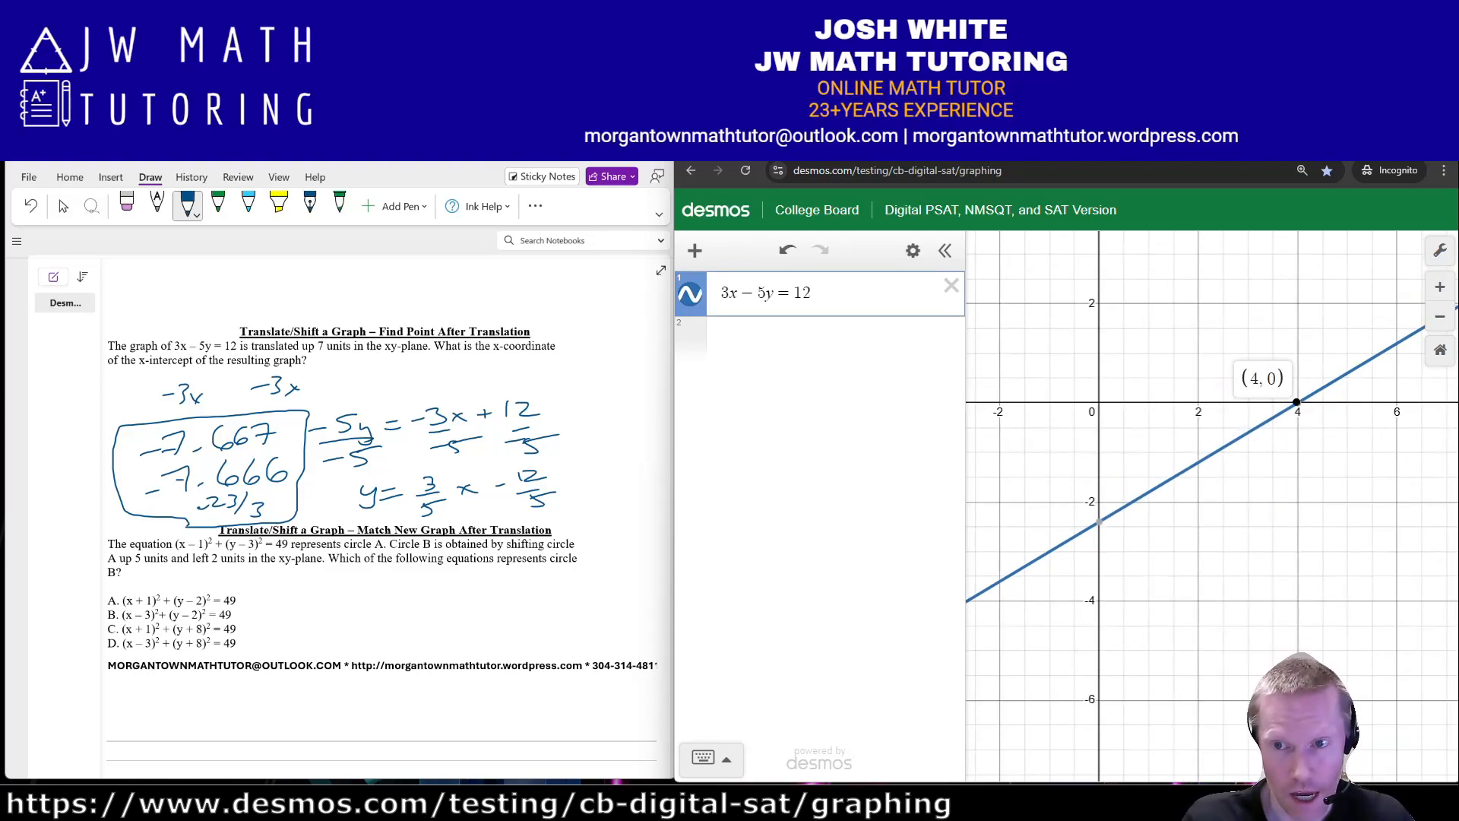
{"action": "left_click", "coordinate": [1099, 522]}
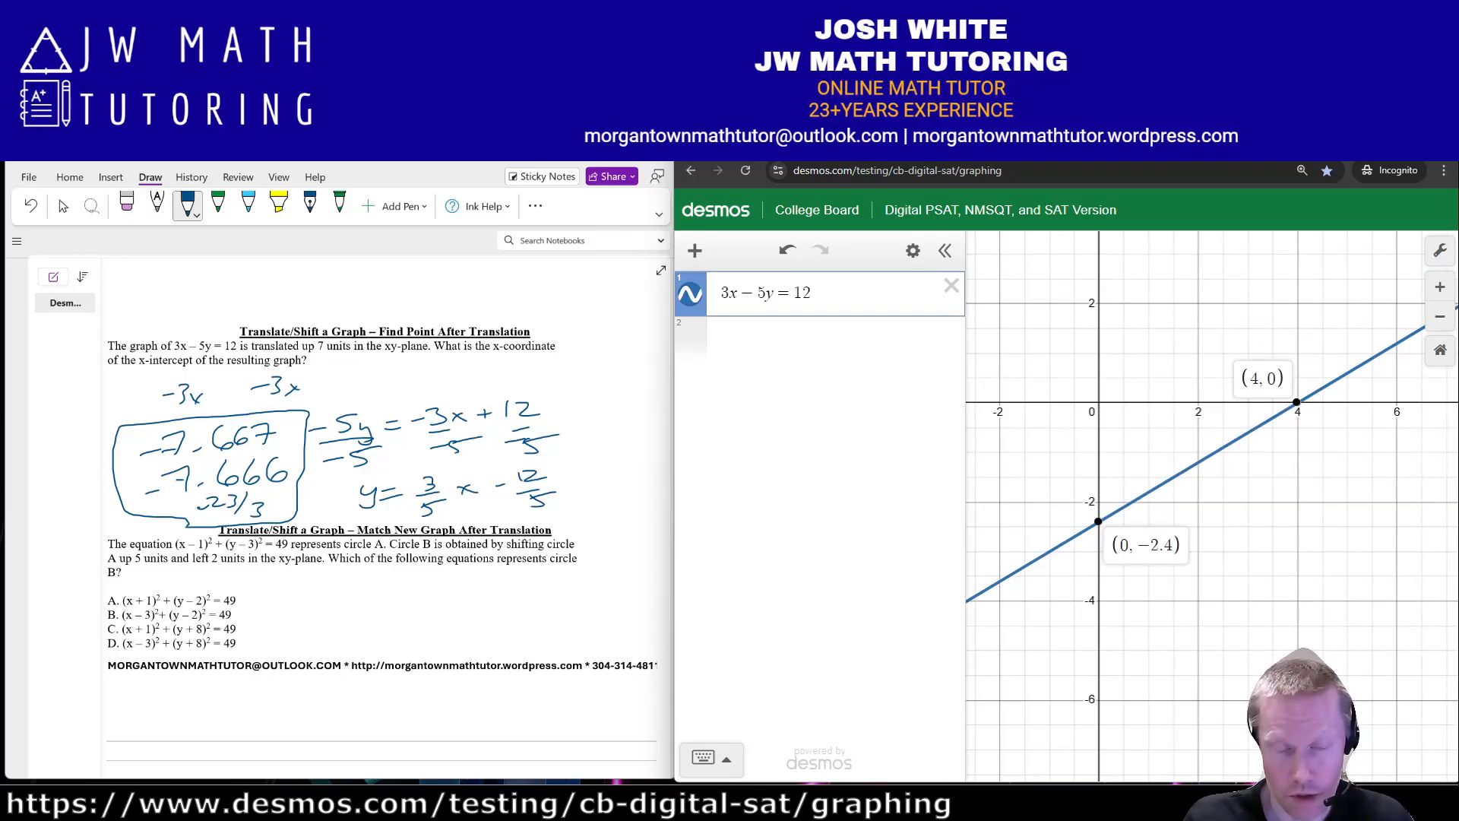
- Add an empty table to the expression list and delete the equation 3x − 5y = 12
{"action": "left_click", "coordinate": [695, 250]}
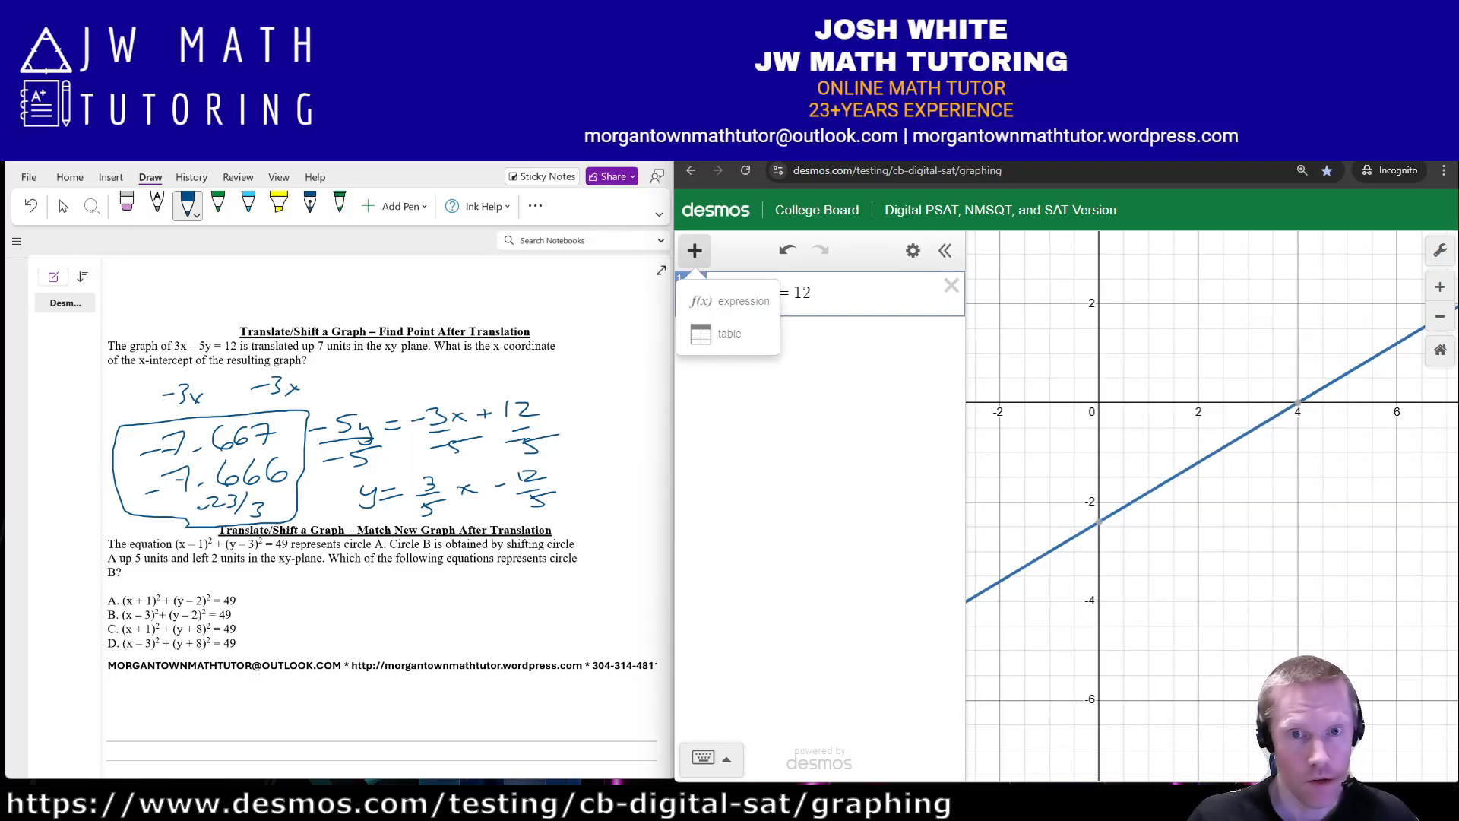
{"action": "left_click", "coordinate": [714, 334]}
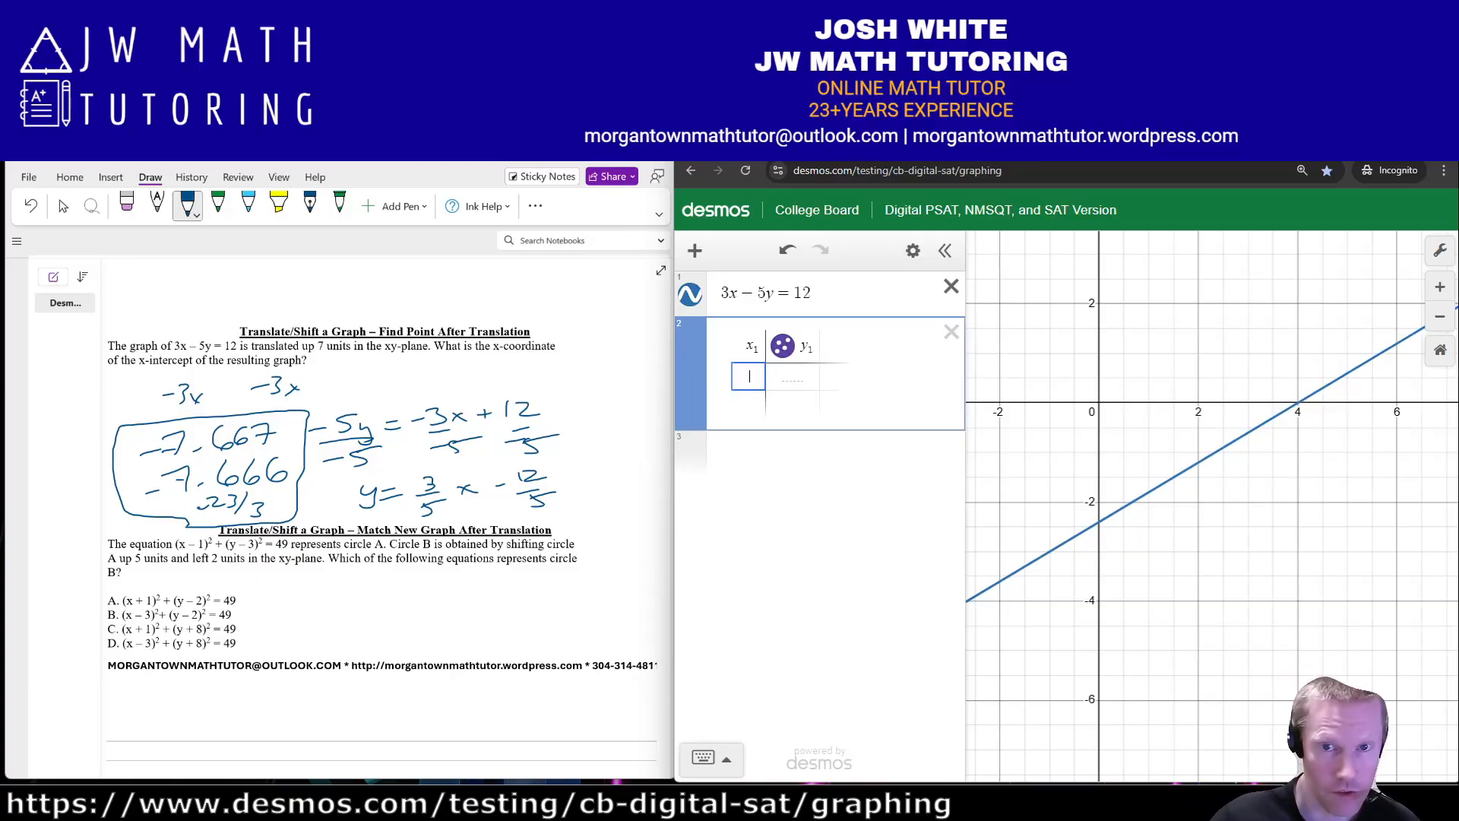
{"action": "left_click", "coordinate": [951, 286]}
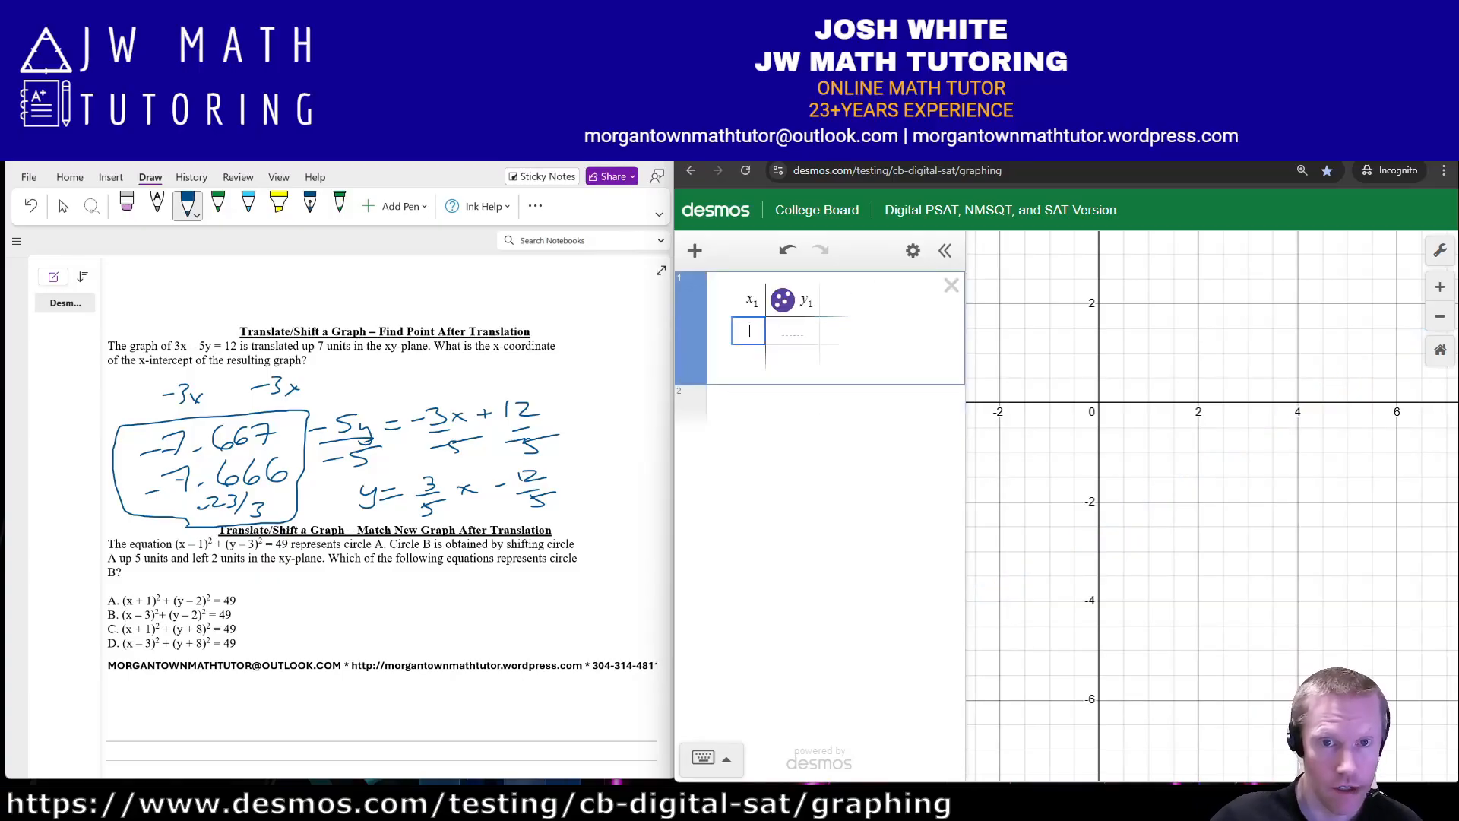
- Fill the table with the points (4, 0) and (0, −2.4)
{"action": "type", "text": "4"}
{"action": "key", "text": "Tab"}
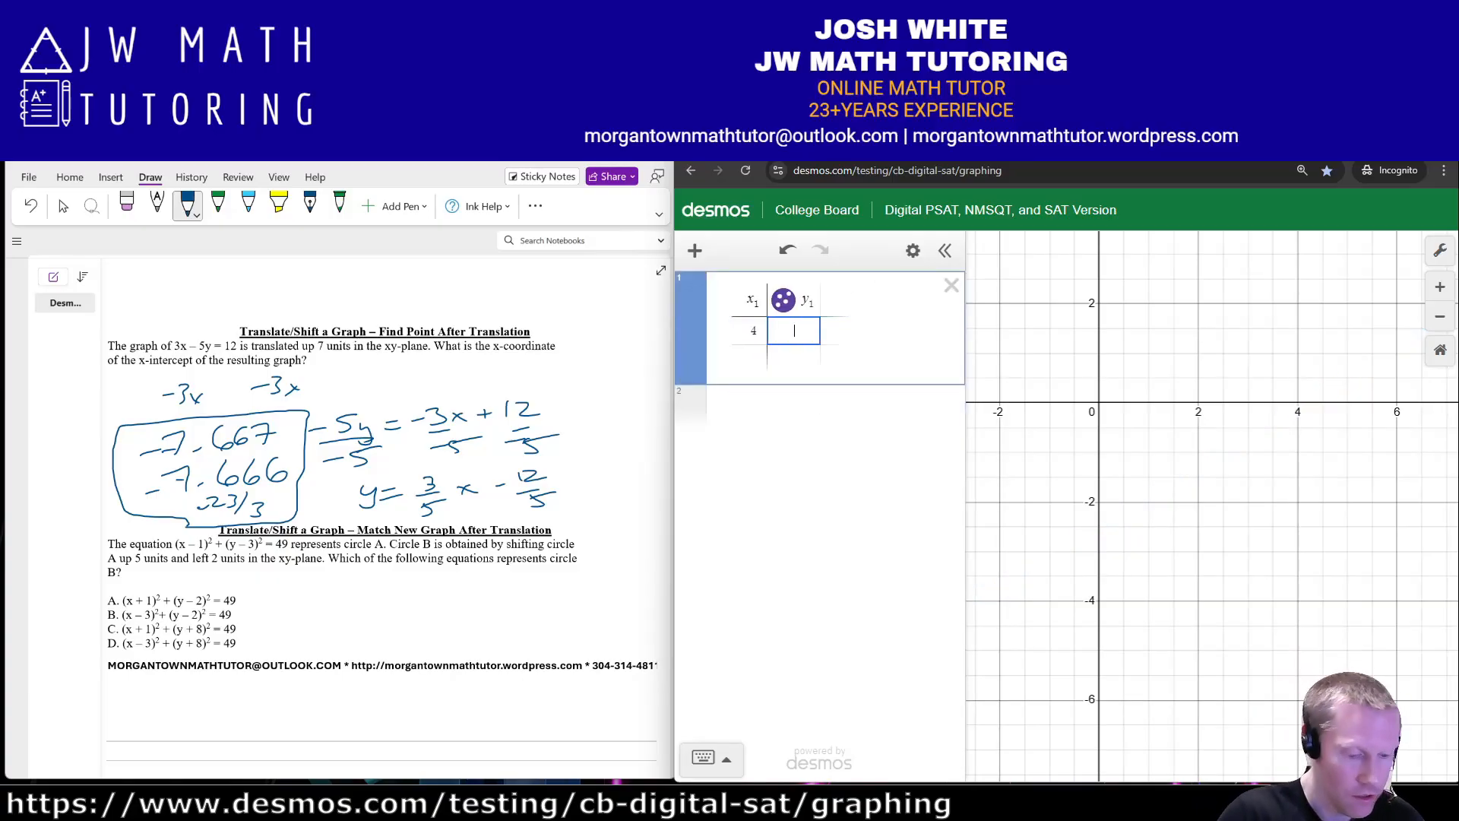
{"action": "type", "text": "0"}
{"action": "key", "text": "Return"}
{"action": "key", "text": "Left"}
{"action": "type", "text": "0"}
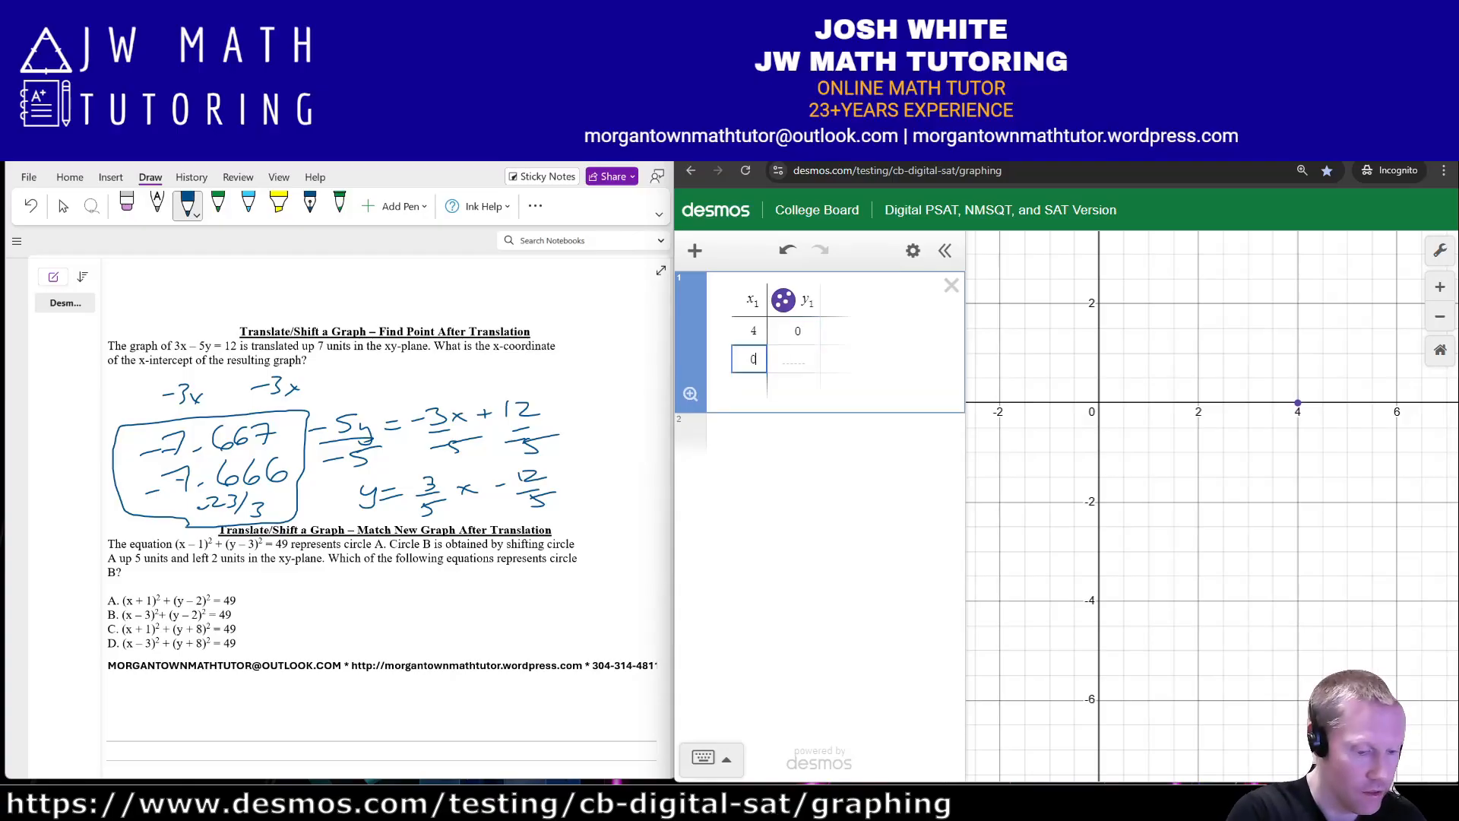
{"action": "key", "text": "Tab"}
{"action": "type", "text": "-2.4"}
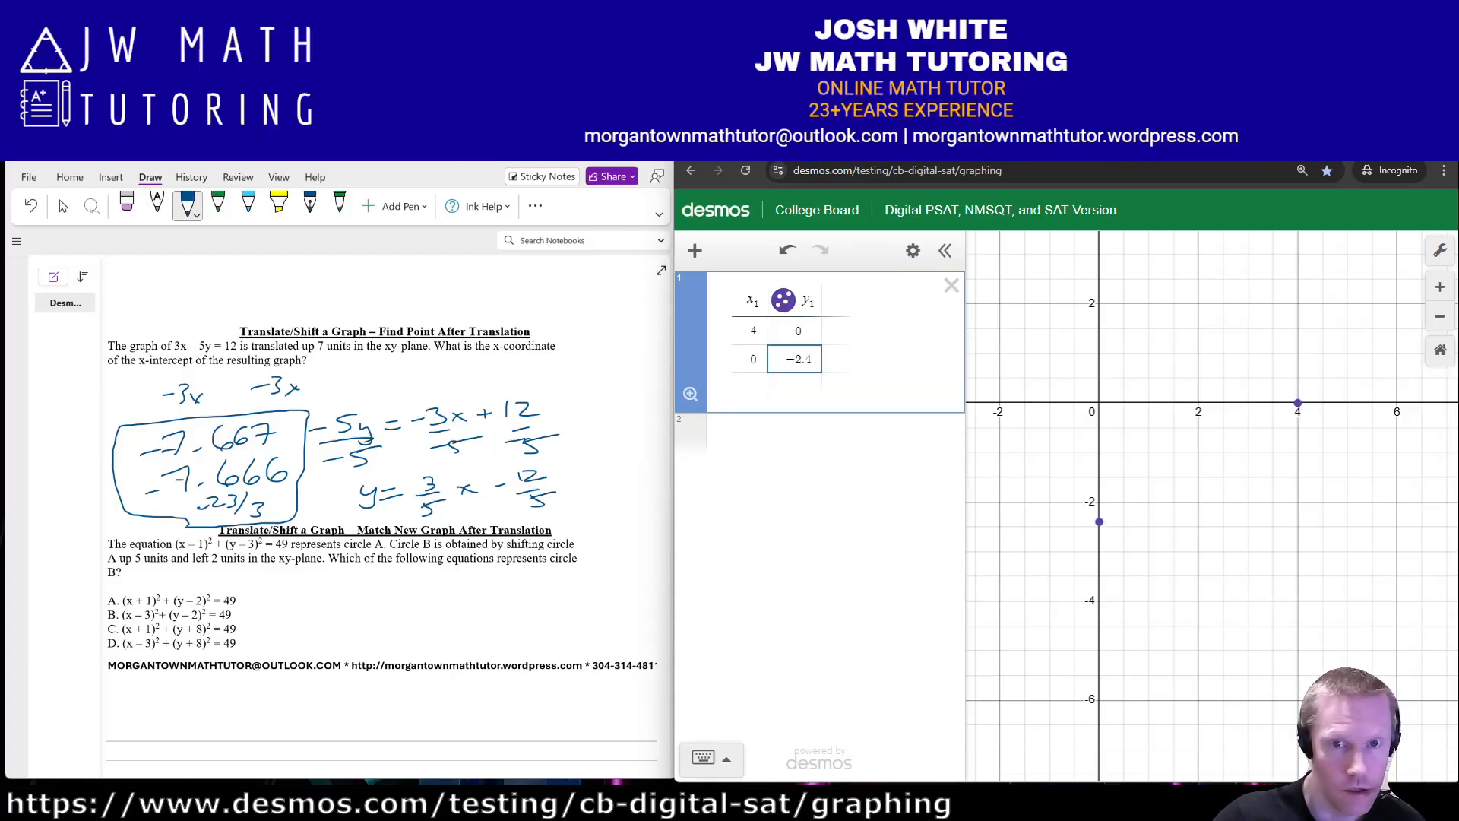
- Enter the linear regression y₁ ~ mx₁ + b beneath the table
{"action": "left_click", "coordinate": [791, 436]}
{"action": "type", "text": "y1~mx1+b"}
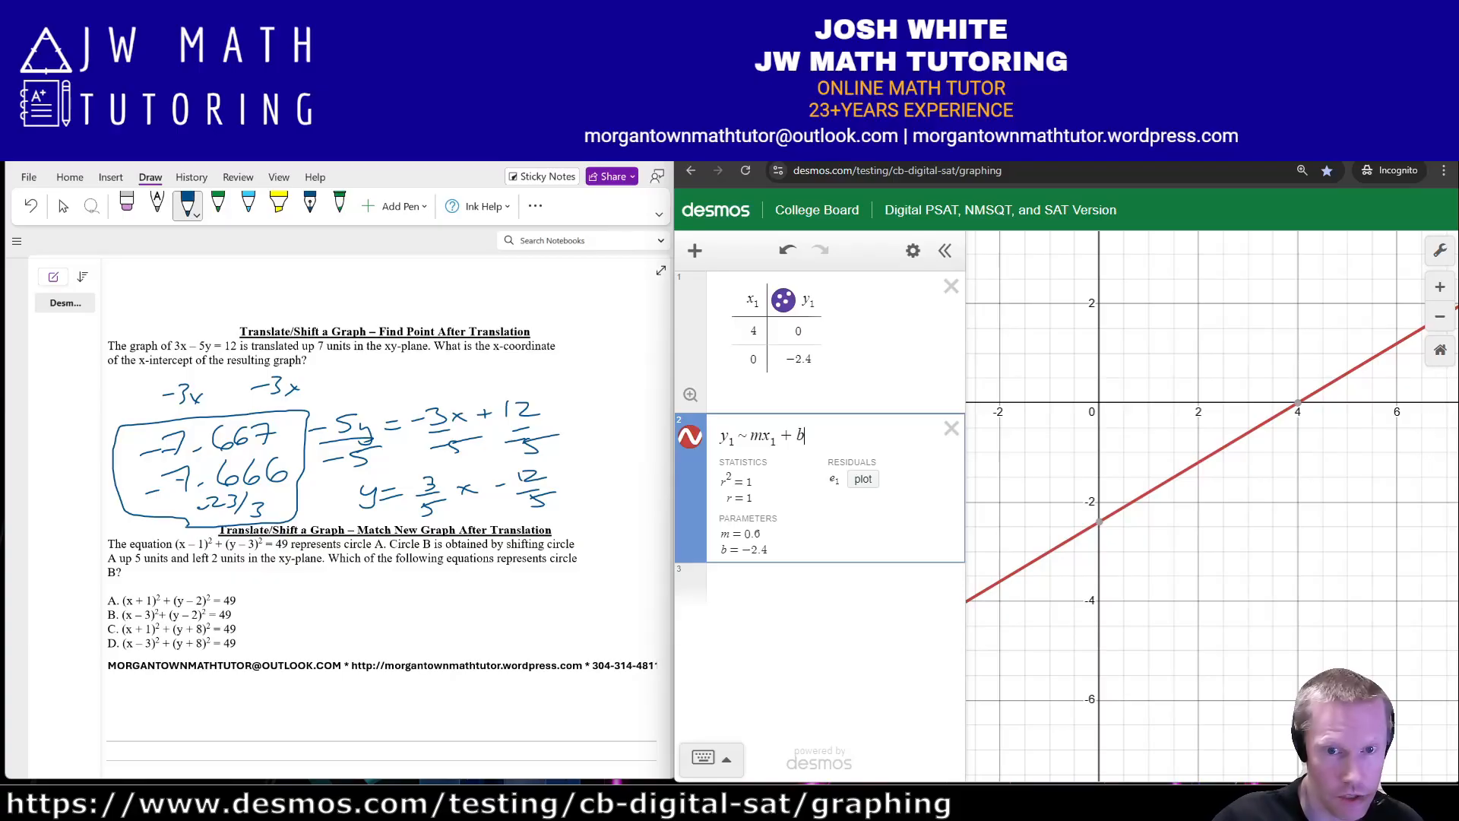
- Define the function f(x) = mx + b beneath the linear regression
{"action": "key", "text": "Return"}
{"action": "type", "text": "f(x) "}
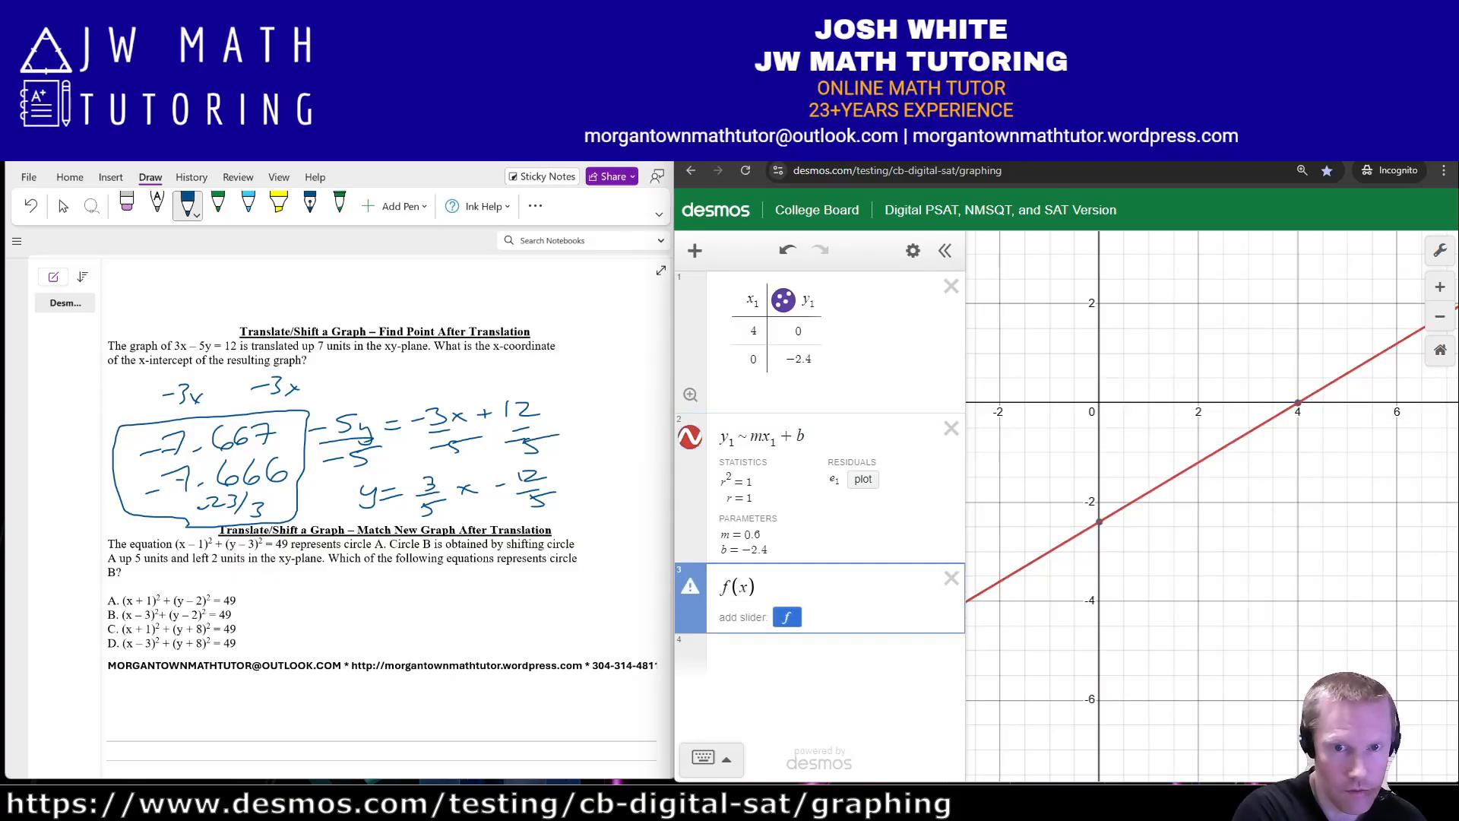
{"action": "type", "text": "= m"}
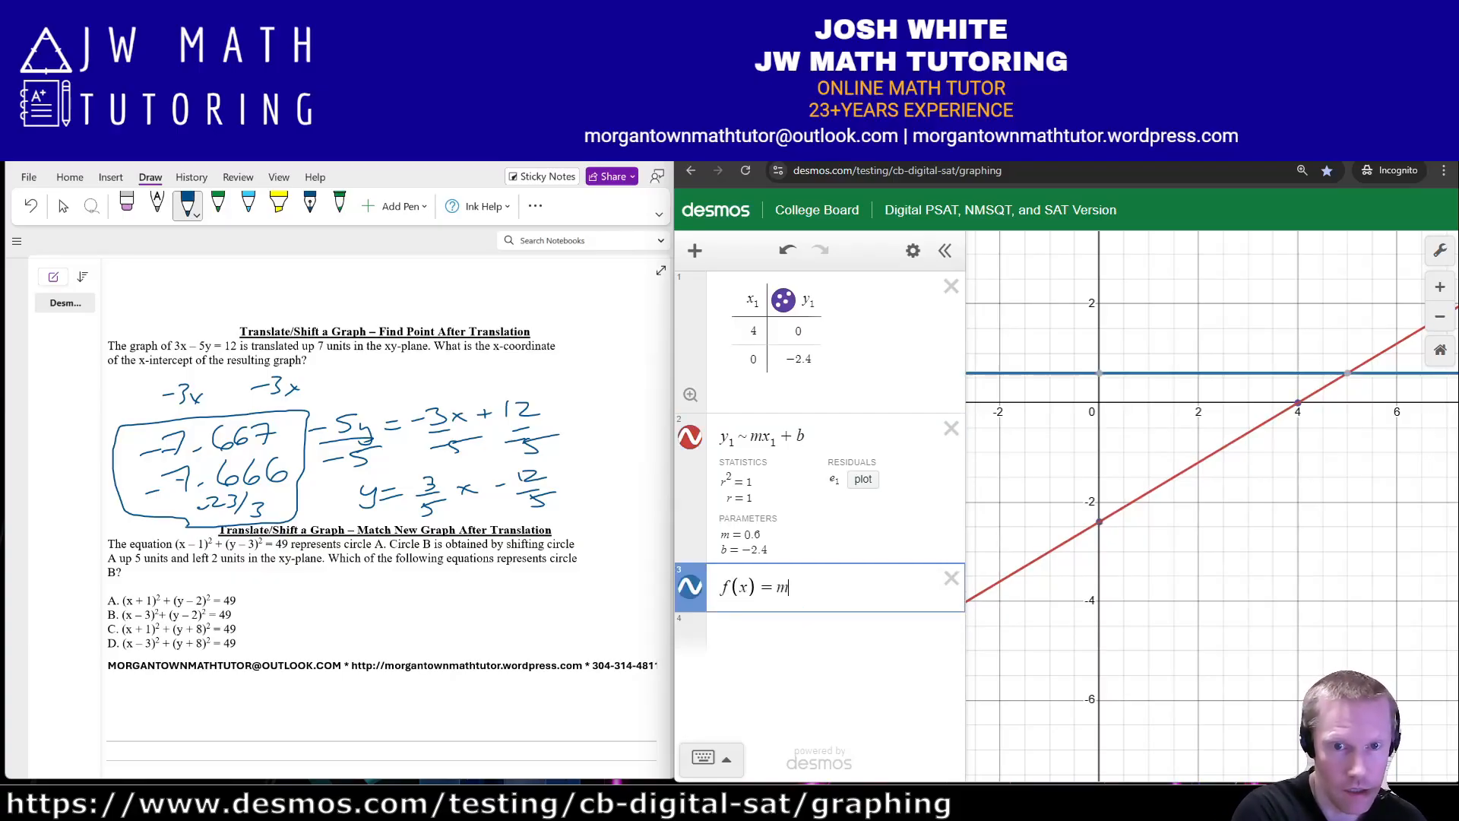
{"action": "type", "text": "x + b"}
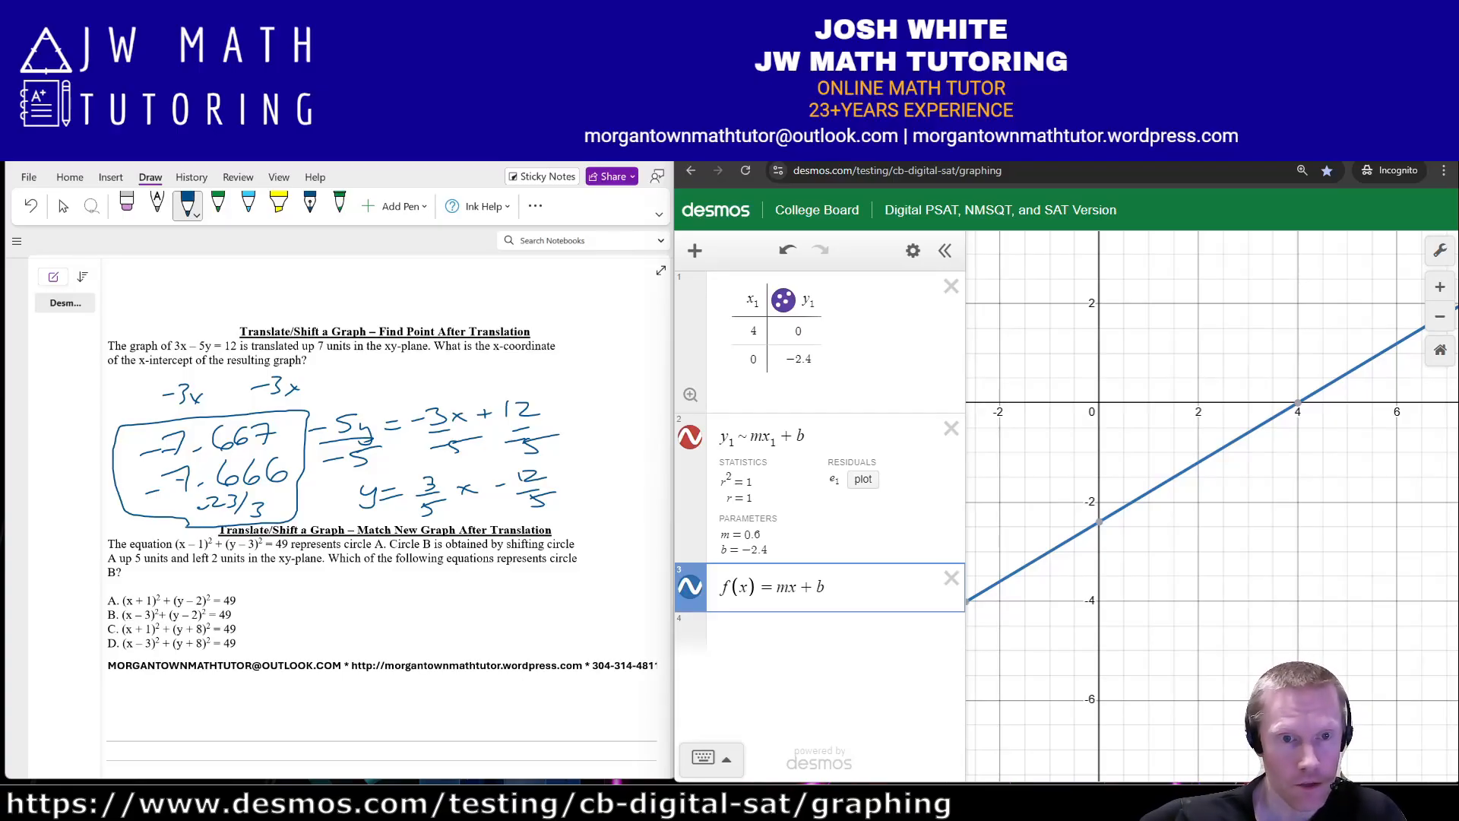
- Define the shifted function g(x) = f(x) + 7 and show the coordinates of its x-intercept
{"action": "key", "text": "Return"}
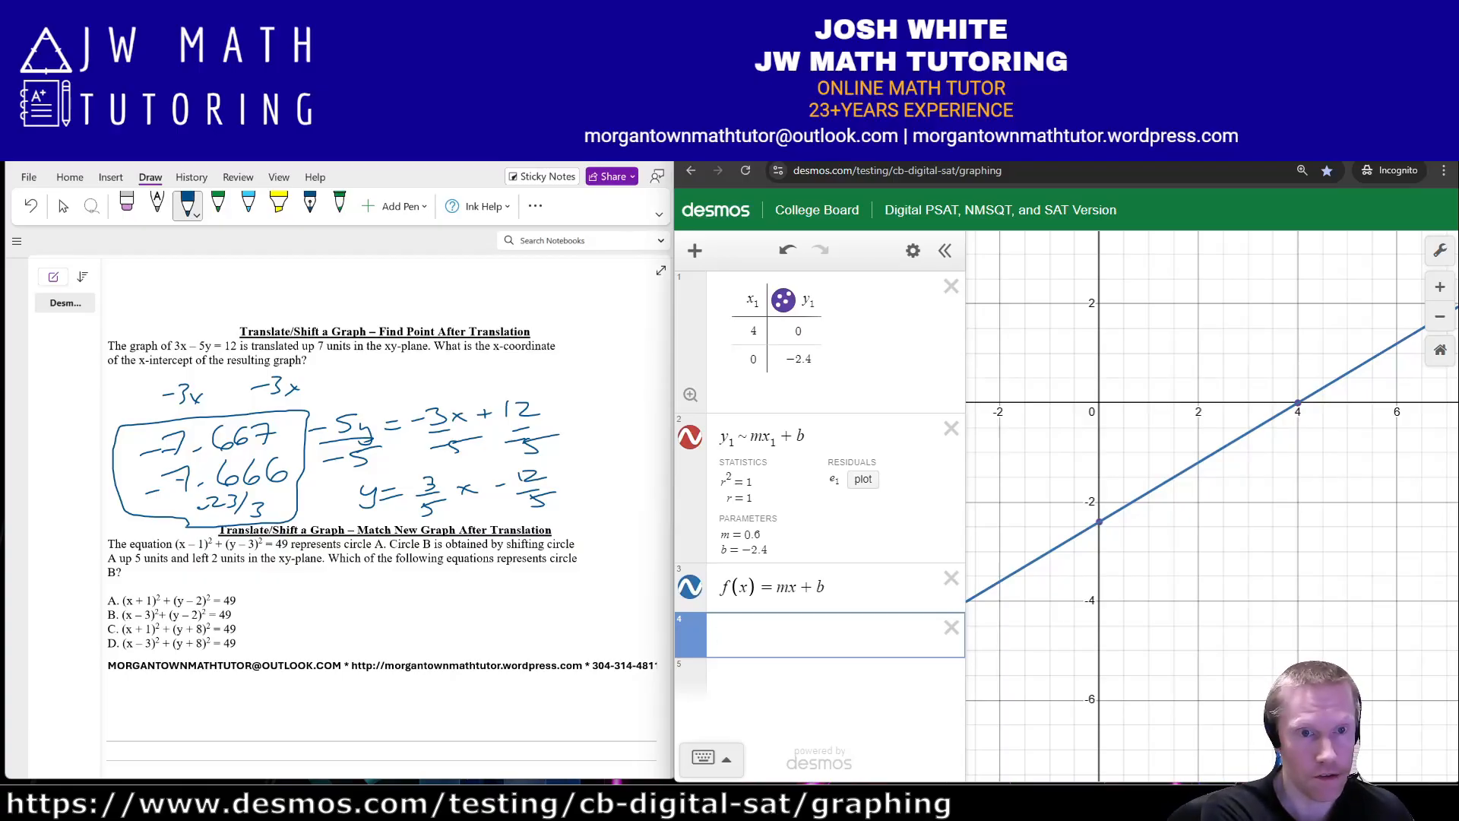
{"action": "type", "text": "g(x) = f(x"}
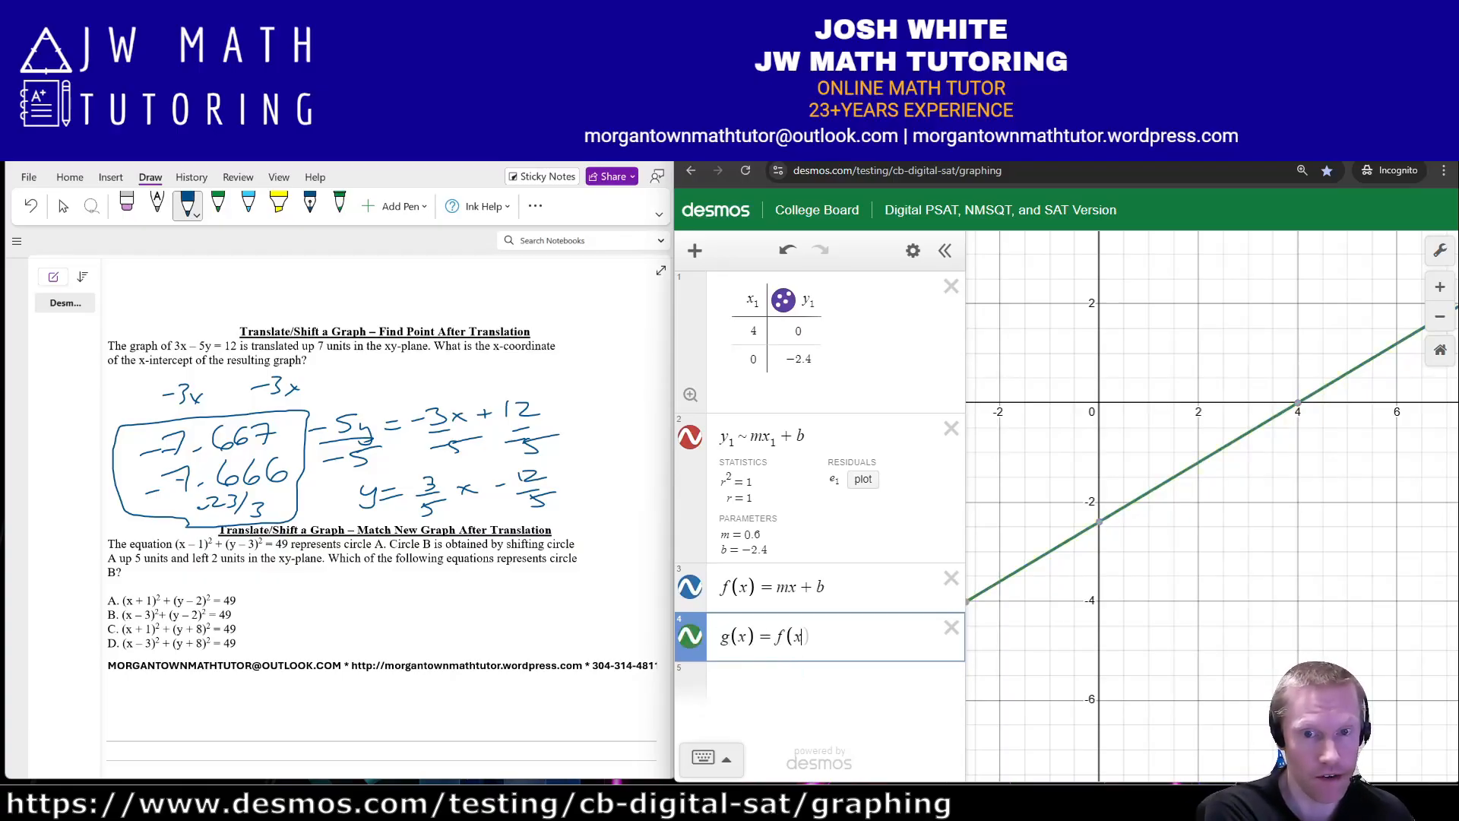
{"action": "type", "text": ")+7"}
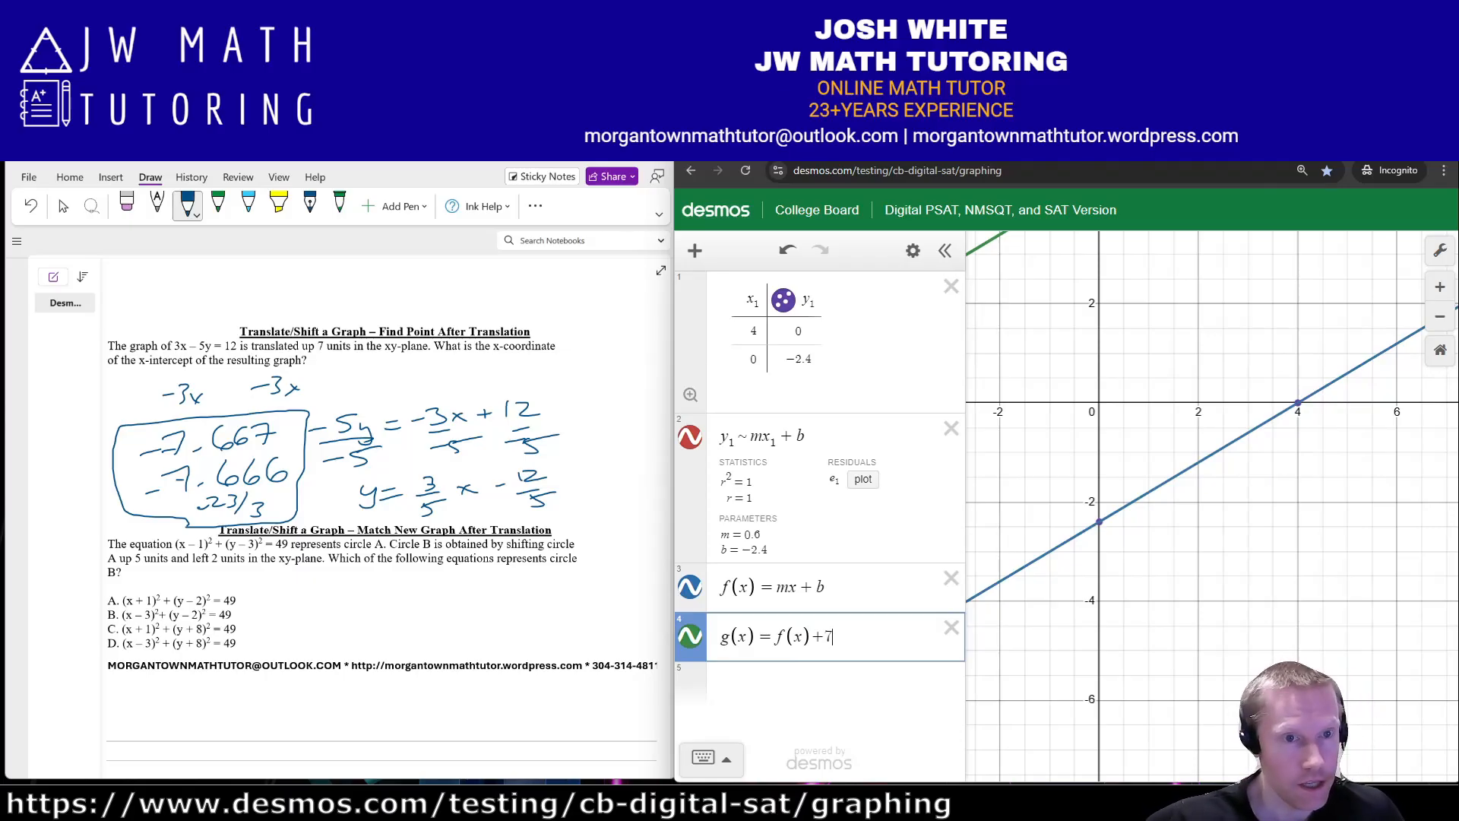
{"action": "left_click_drag", "start_coordinate": [1064, 456], "coordinate": [1350, 498]}
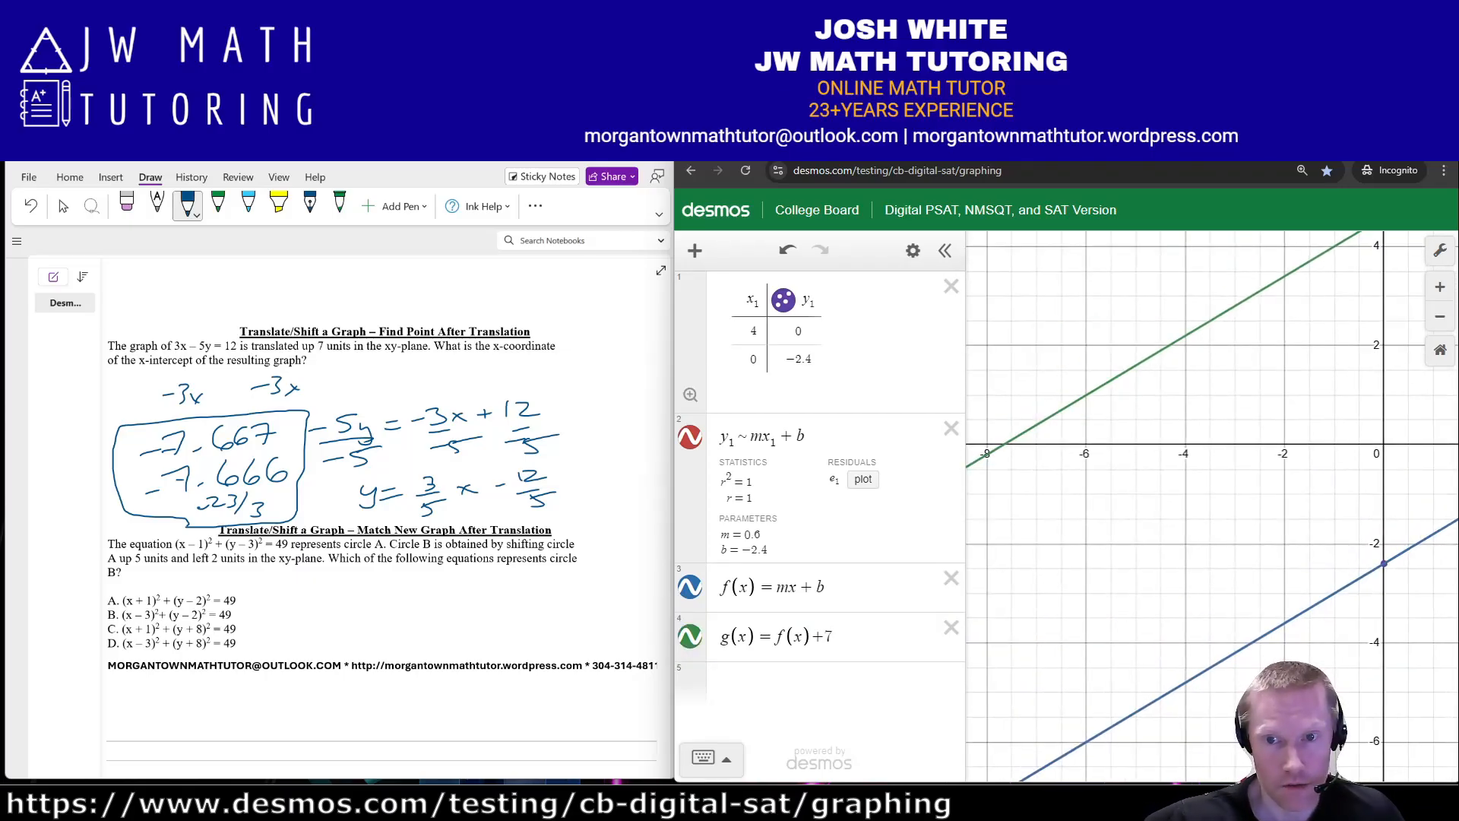
{"action": "left_click", "coordinate": [1004, 444]}
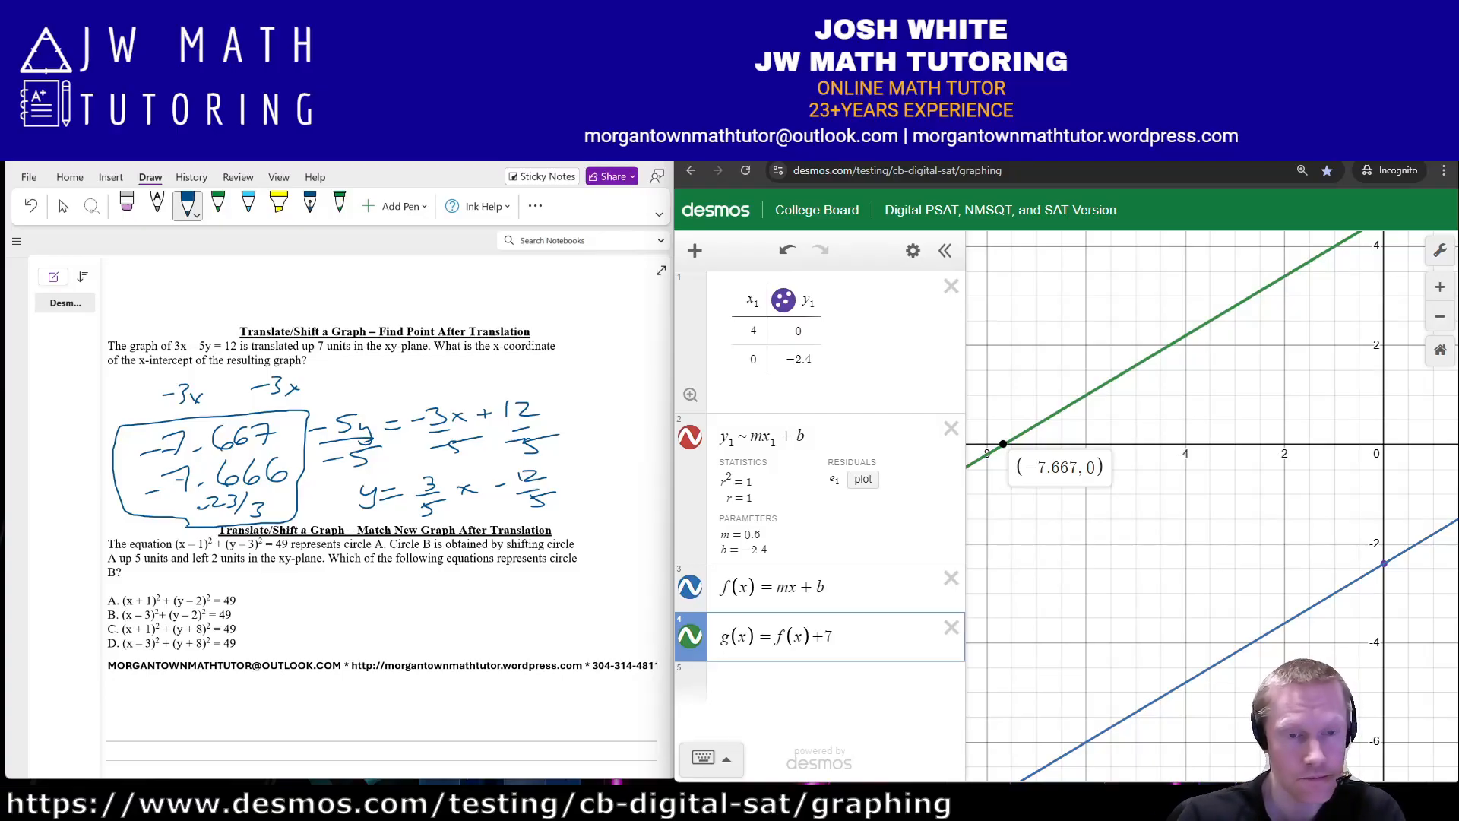
- Clear the expression list by deleting the table, the regression and the functions f(x) and g(x)
{"action": "scroll", "coordinate": [380, 509], "scroll_direction": "down", "scroll_amount": 5}
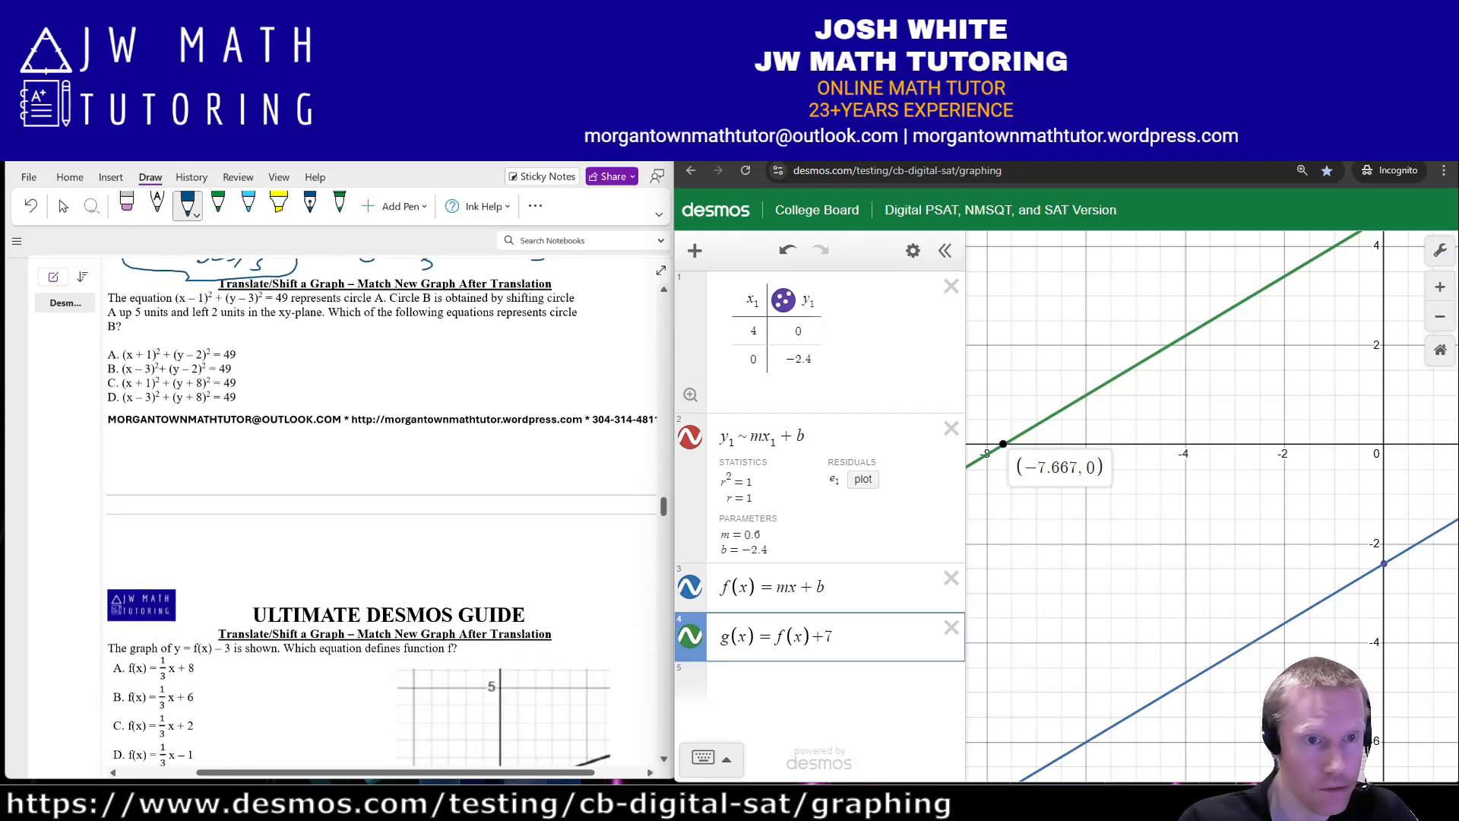
{"action": "left_click", "coordinate": [951, 286]}
{"action": "left_click", "coordinate": [951, 286]}
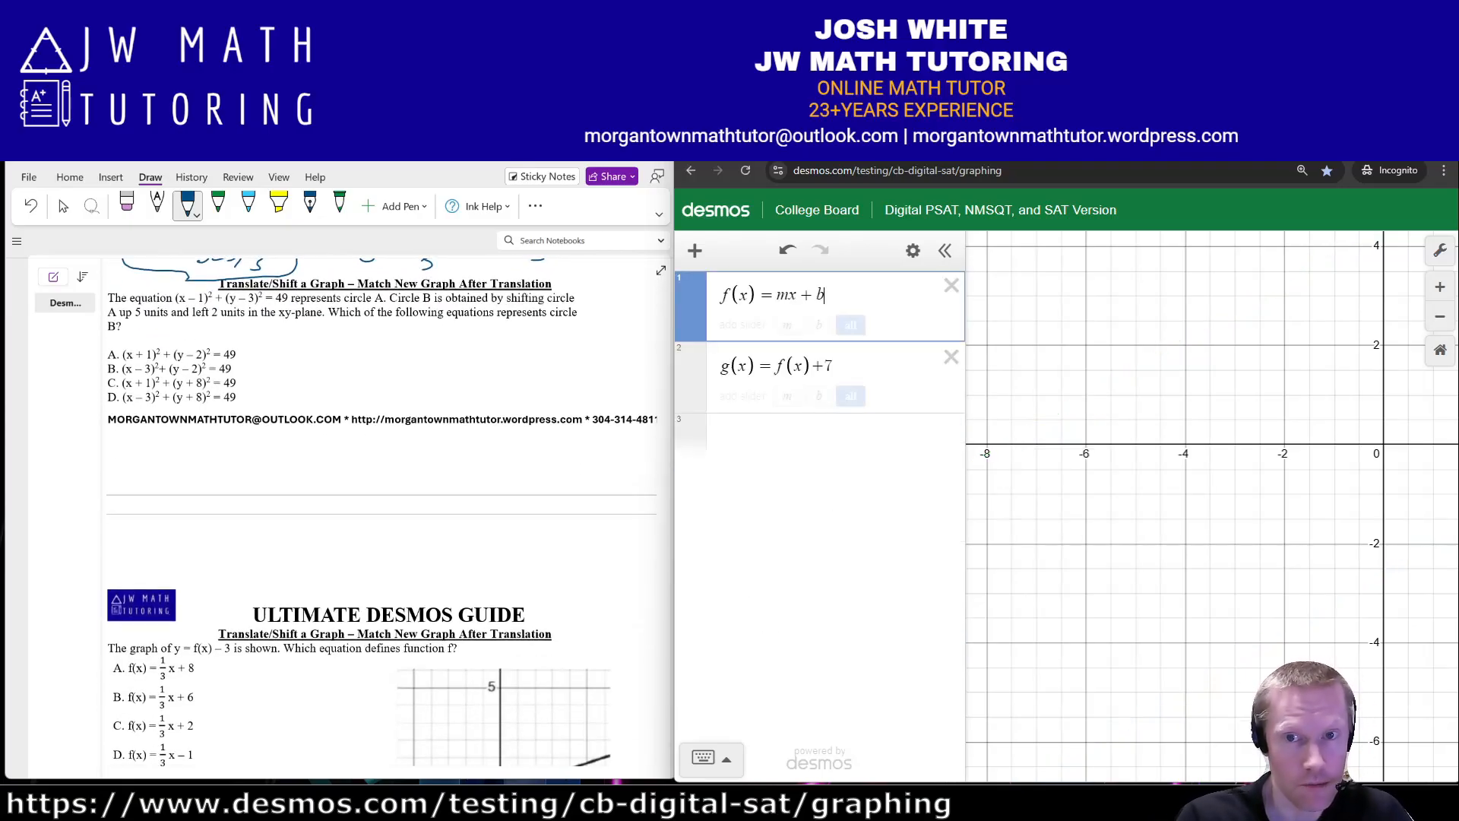
{"action": "left_click", "coordinate": [951, 286]}
{"action": "left_click", "coordinate": [951, 286]}
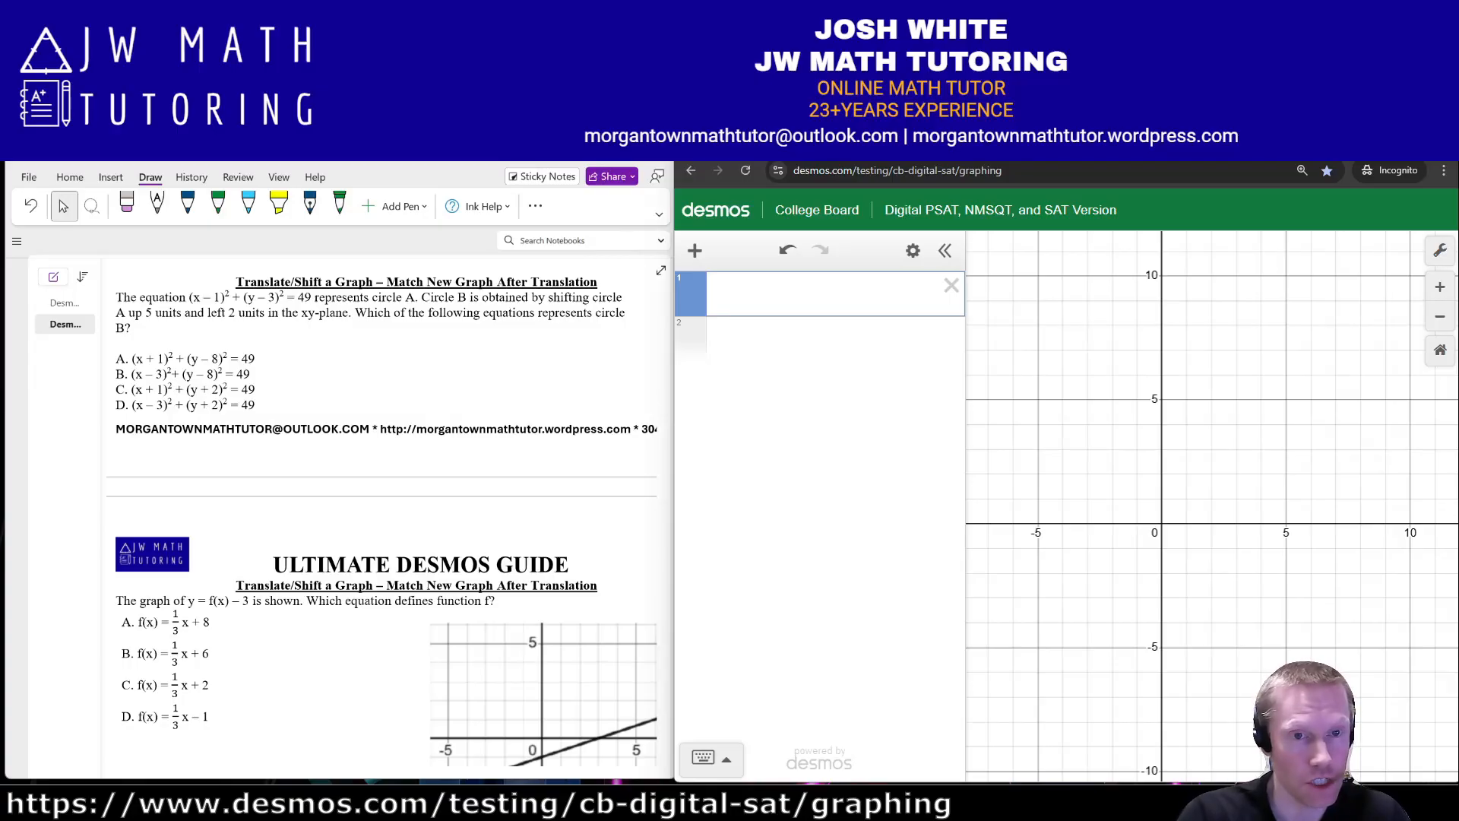
- Graph circle A with the equation (x − 1)² + (y − 3)² = 49
{"action": "left_click", "coordinate": [721, 294]}
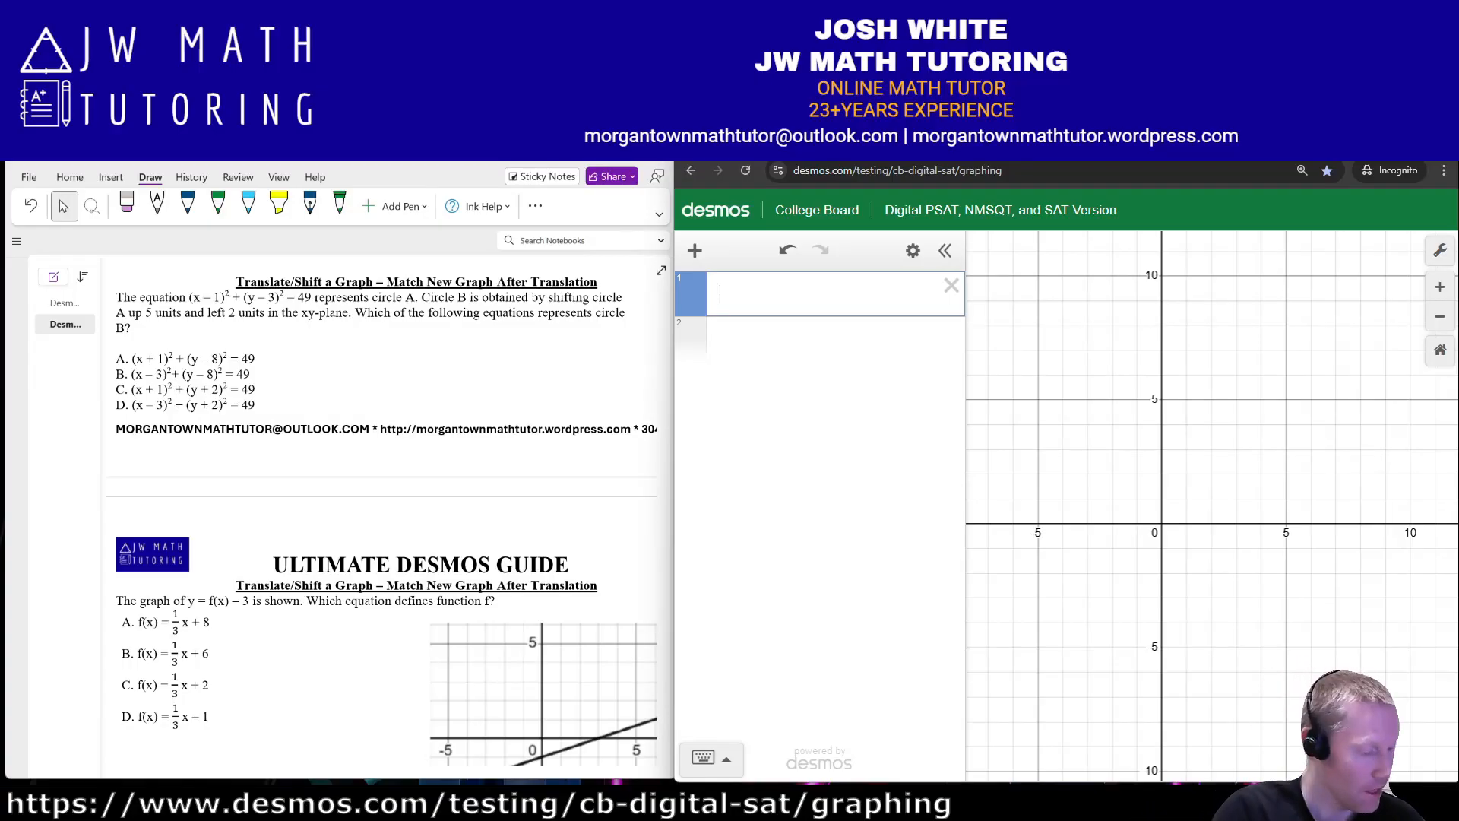
{"action": "type", "text": "(x-1)^2"}
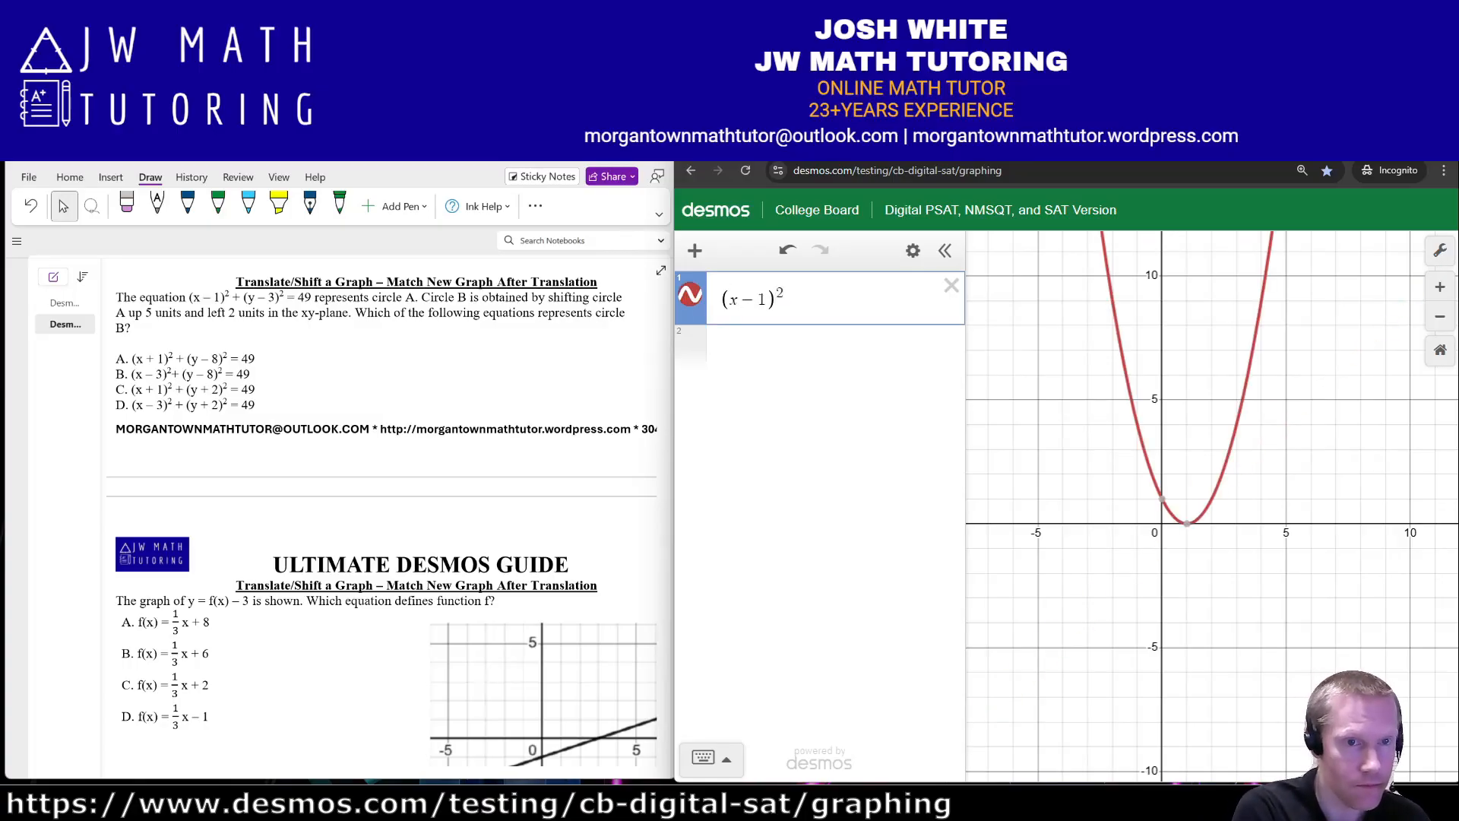
{"action": "key", "text": "Right"}
{"action": "type", "text": "+(y-3)^2"}
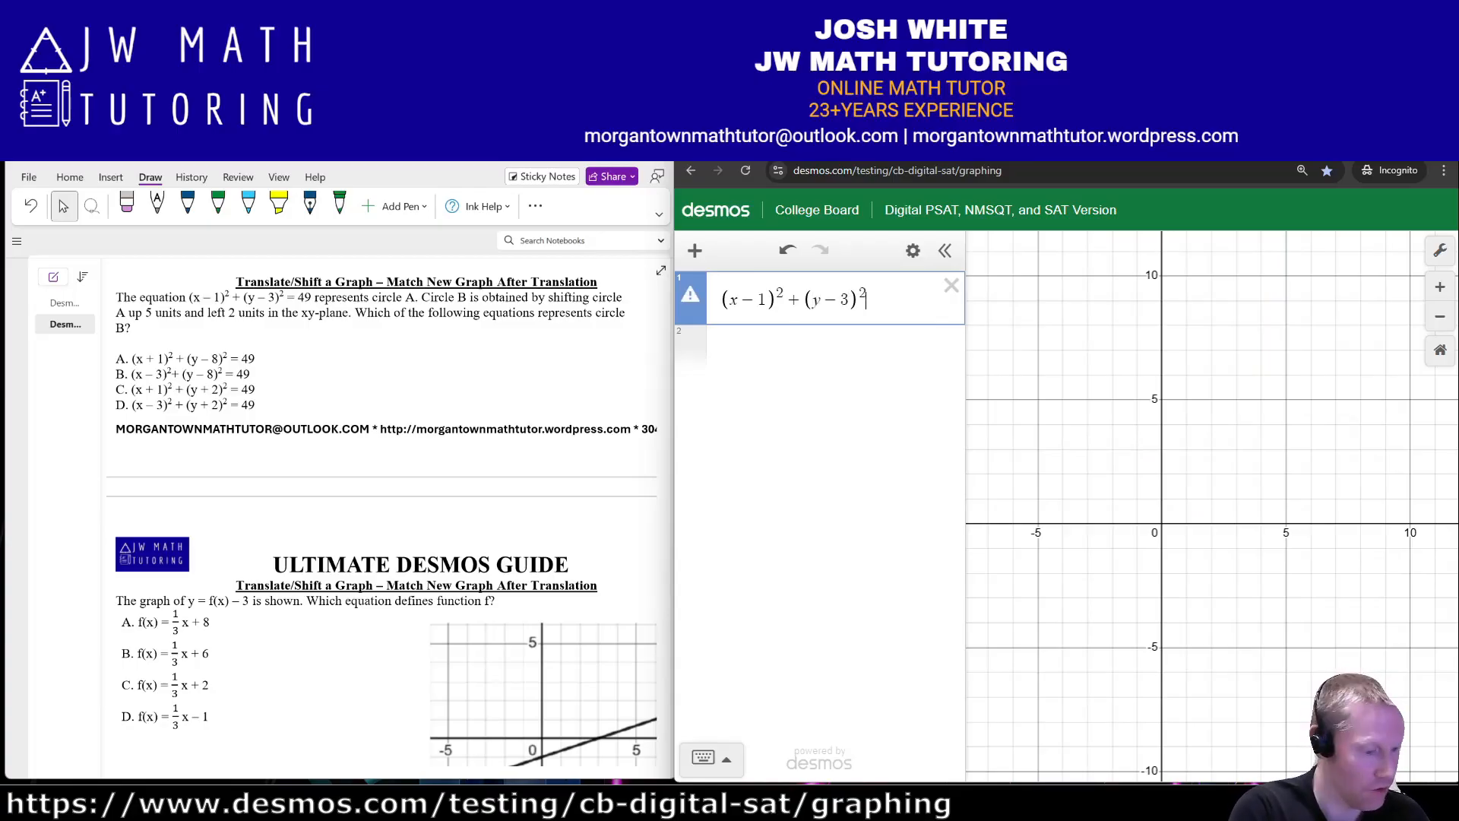
{"action": "key", "text": "Right"}
{"action": "type", "text": "=49"}
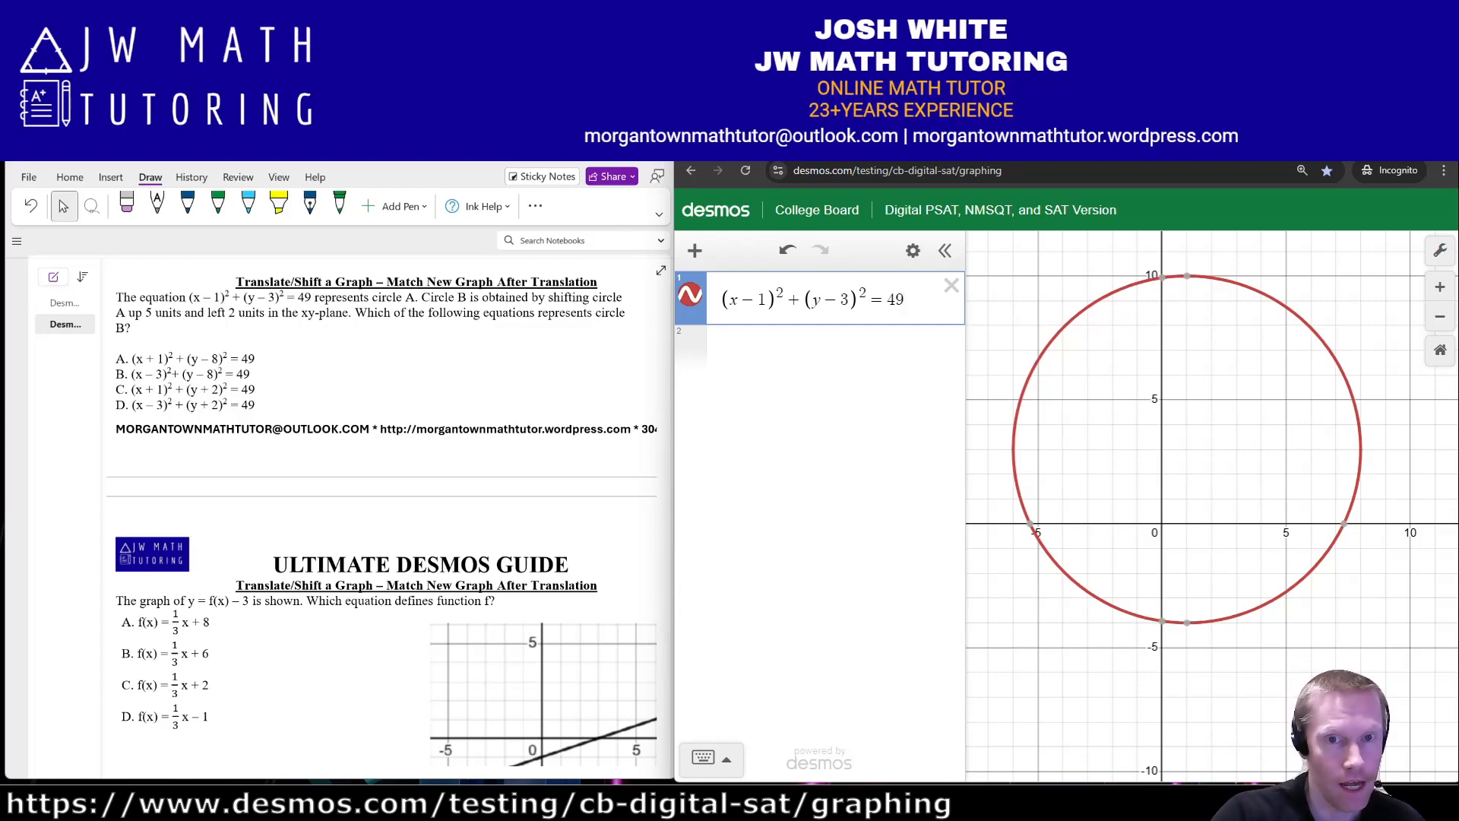
- Graph answer choice A, (x + 1)² + (y − 8)² = 49, as a second circle and bring both circles into view
{"action": "key", "text": "Return"}
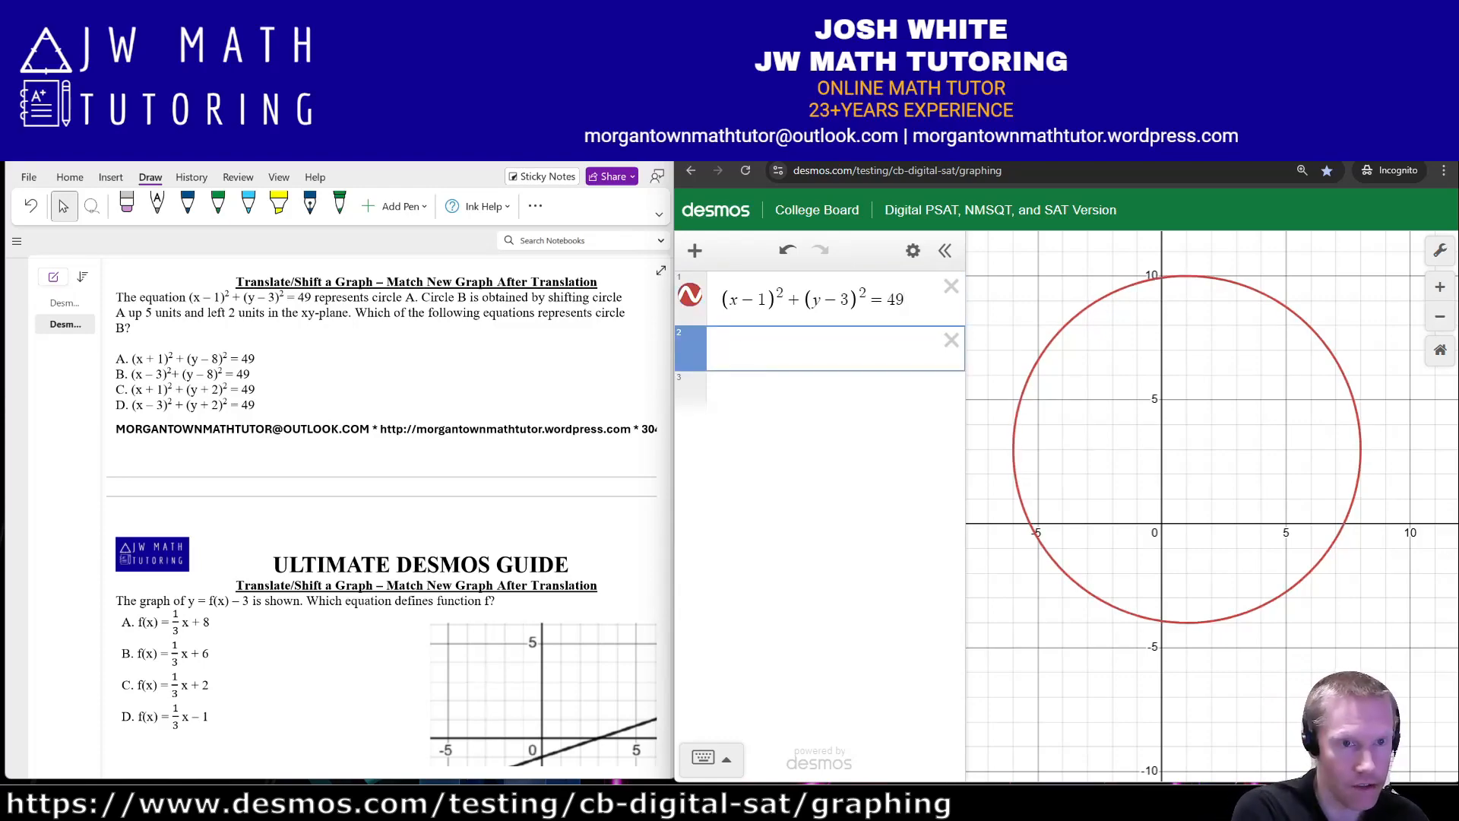
{"action": "type", "text": "(x+1)^2"}
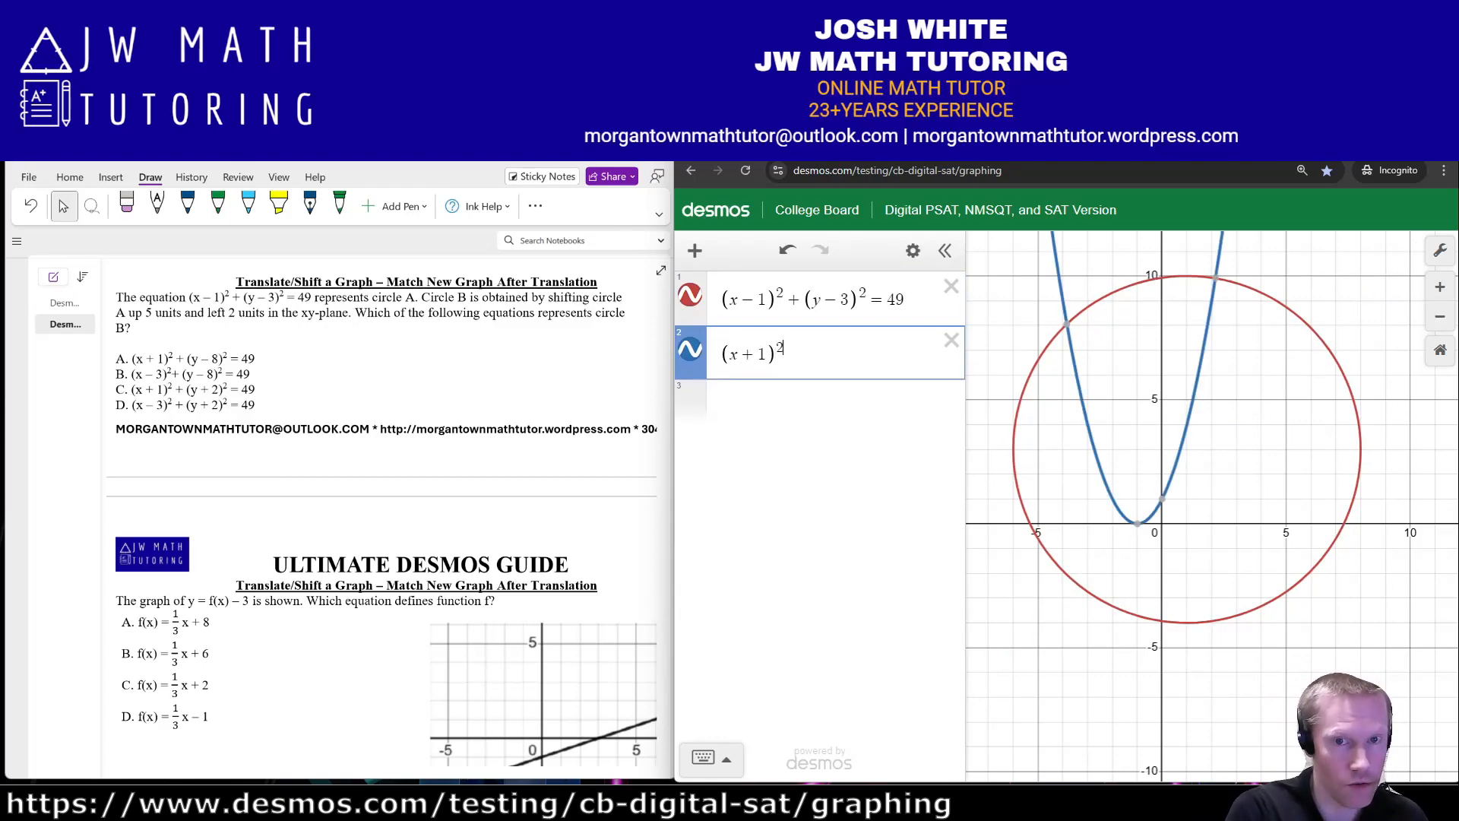
{"action": "key", "text": "Right"}
{"action": "type", "text": "+(y-"}
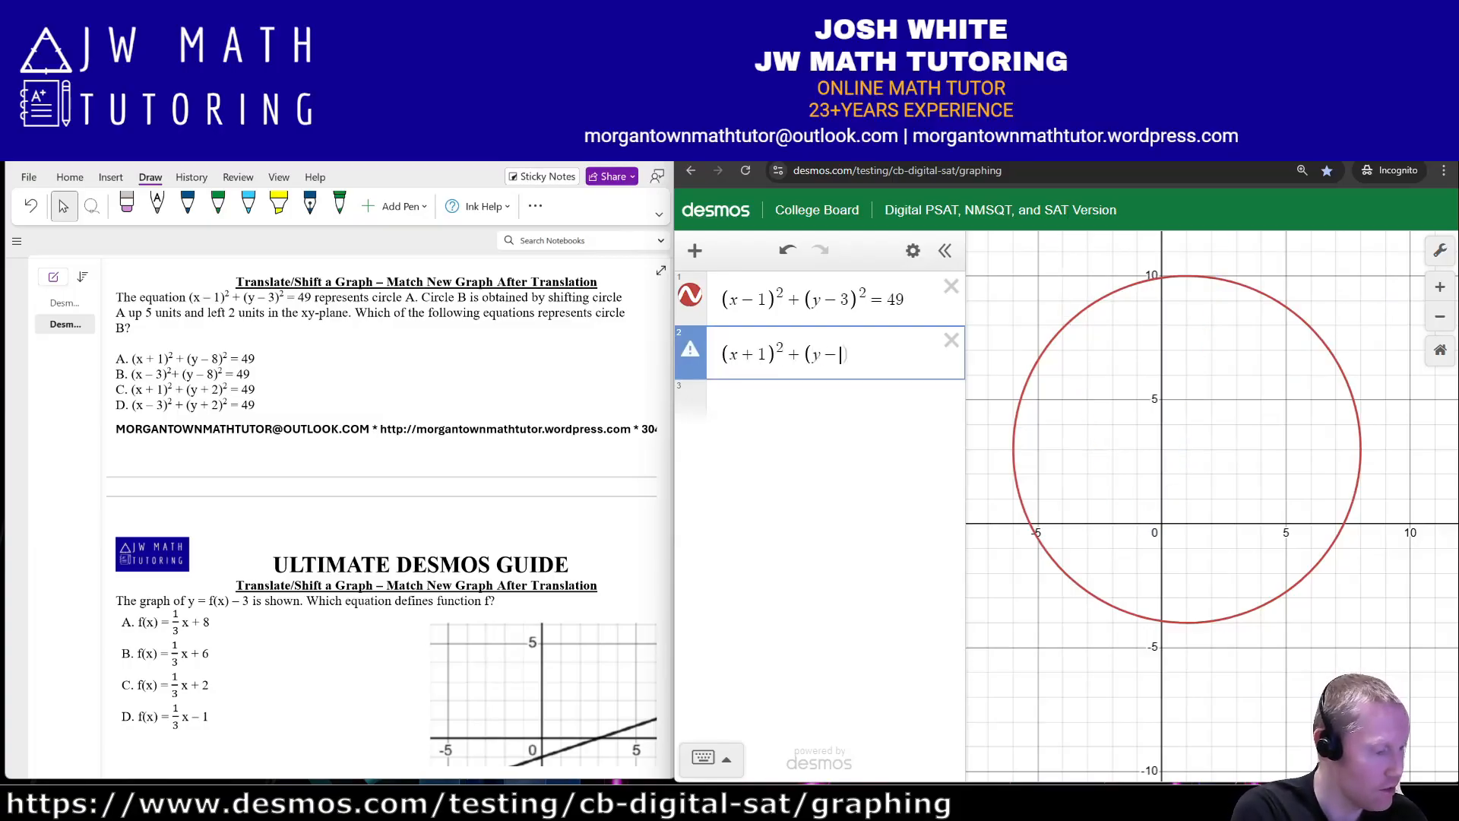
{"action": "type", "text": "8)^2"}
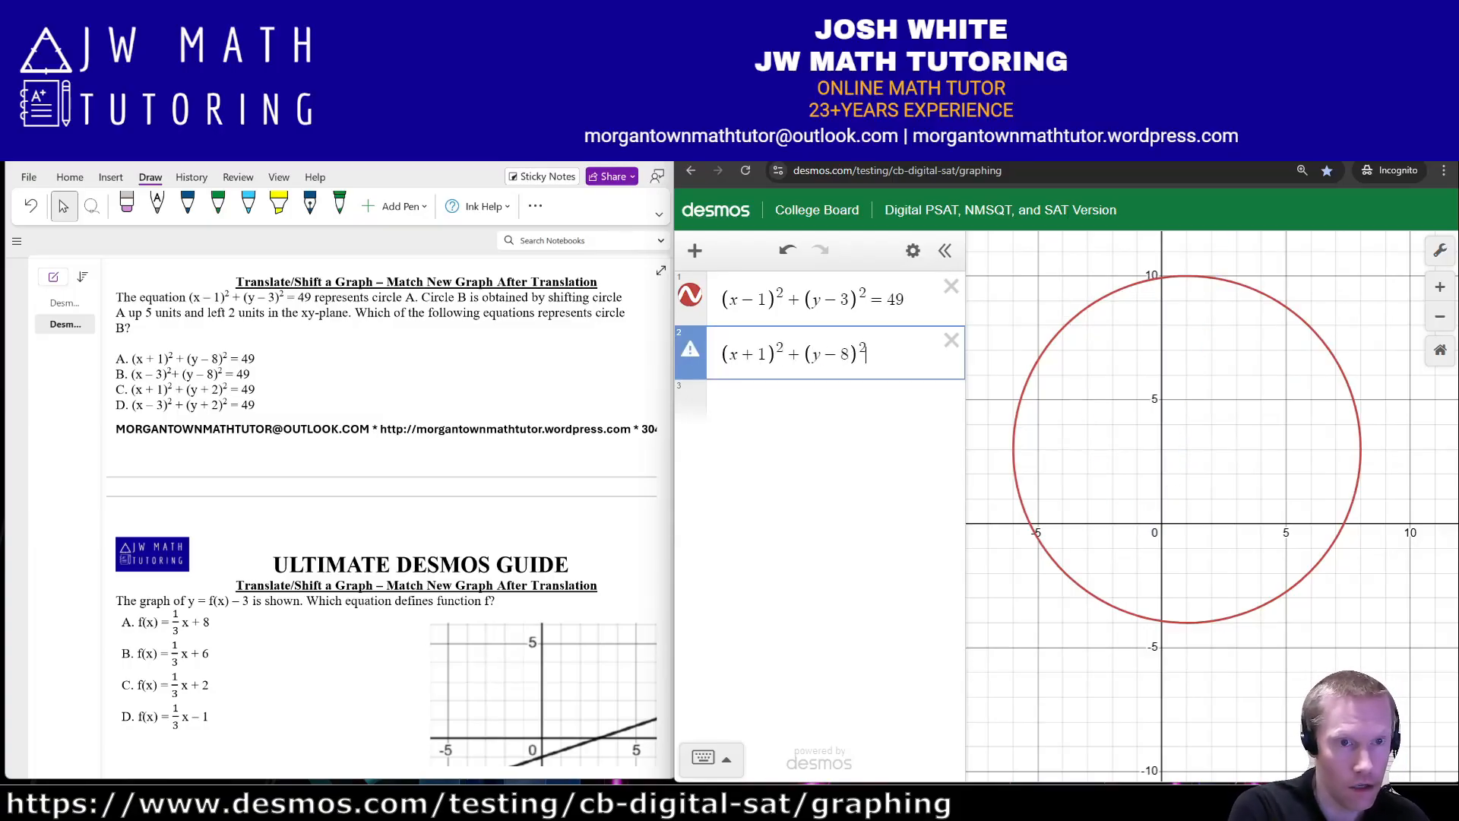
{"action": "type", "text": "=49"}
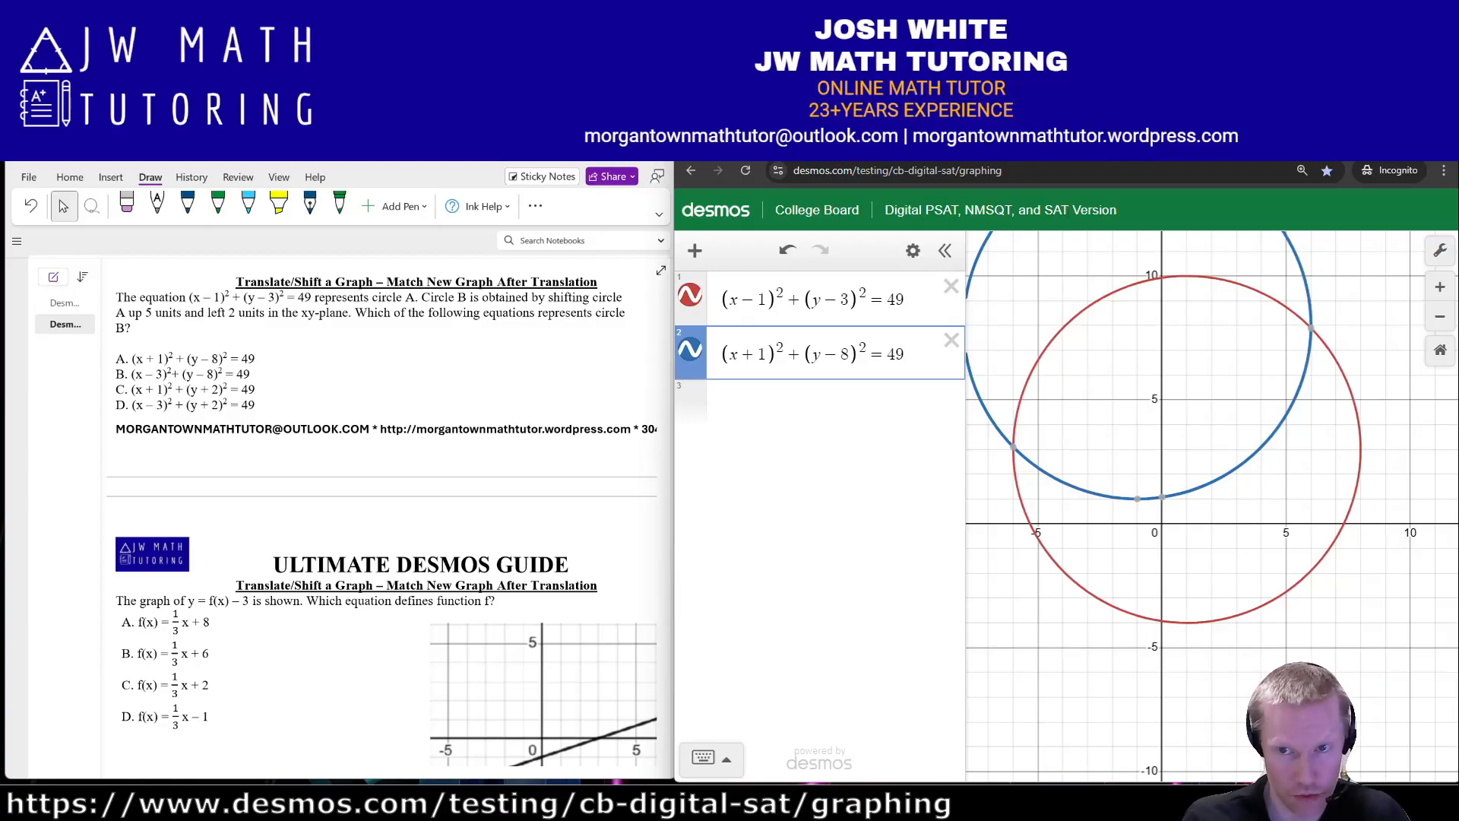
{"action": "left_click_drag", "start_coordinate": [1216, 426], "coordinate": [1225, 524]}
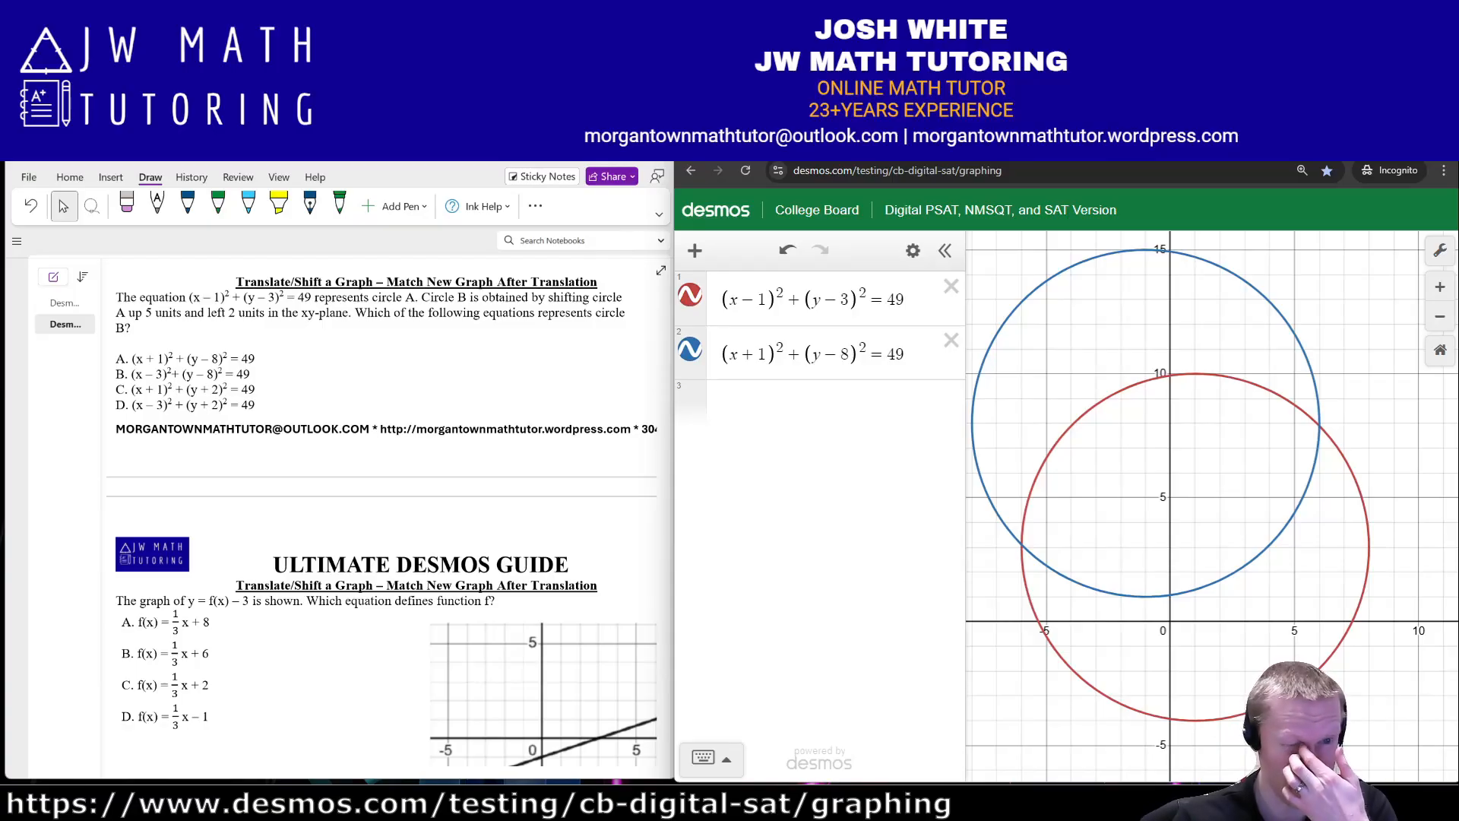
- Change the second circle to answer choice B, (x − 3)² + (y − 8)² = 49
{"action": "left_click", "coordinate": [758, 354]}
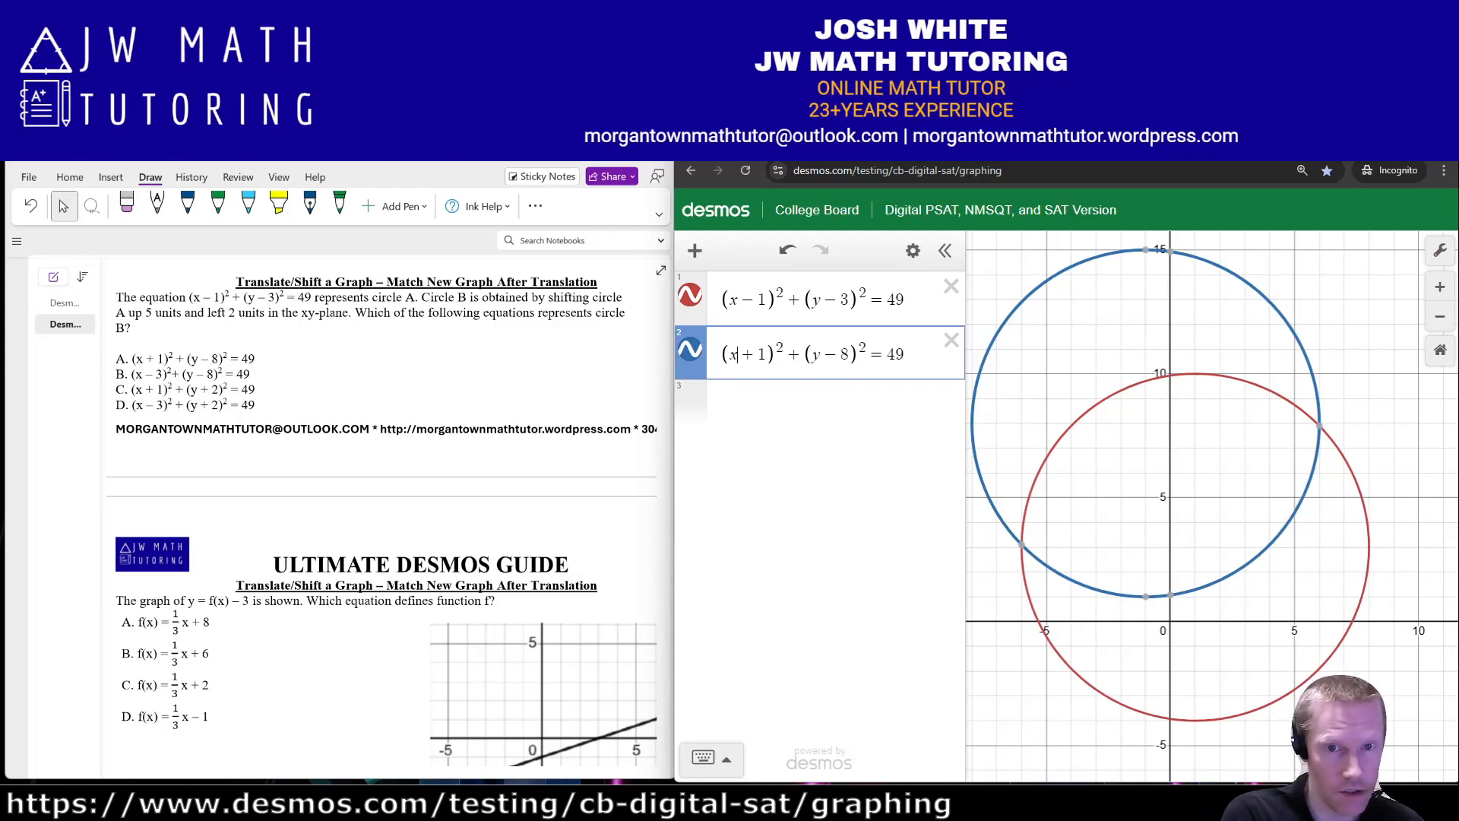
{"action": "key", "text": "BackSpace"}
{"action": "key", "text": "BackSpace"}
{"action": "type", "text": "-3"}
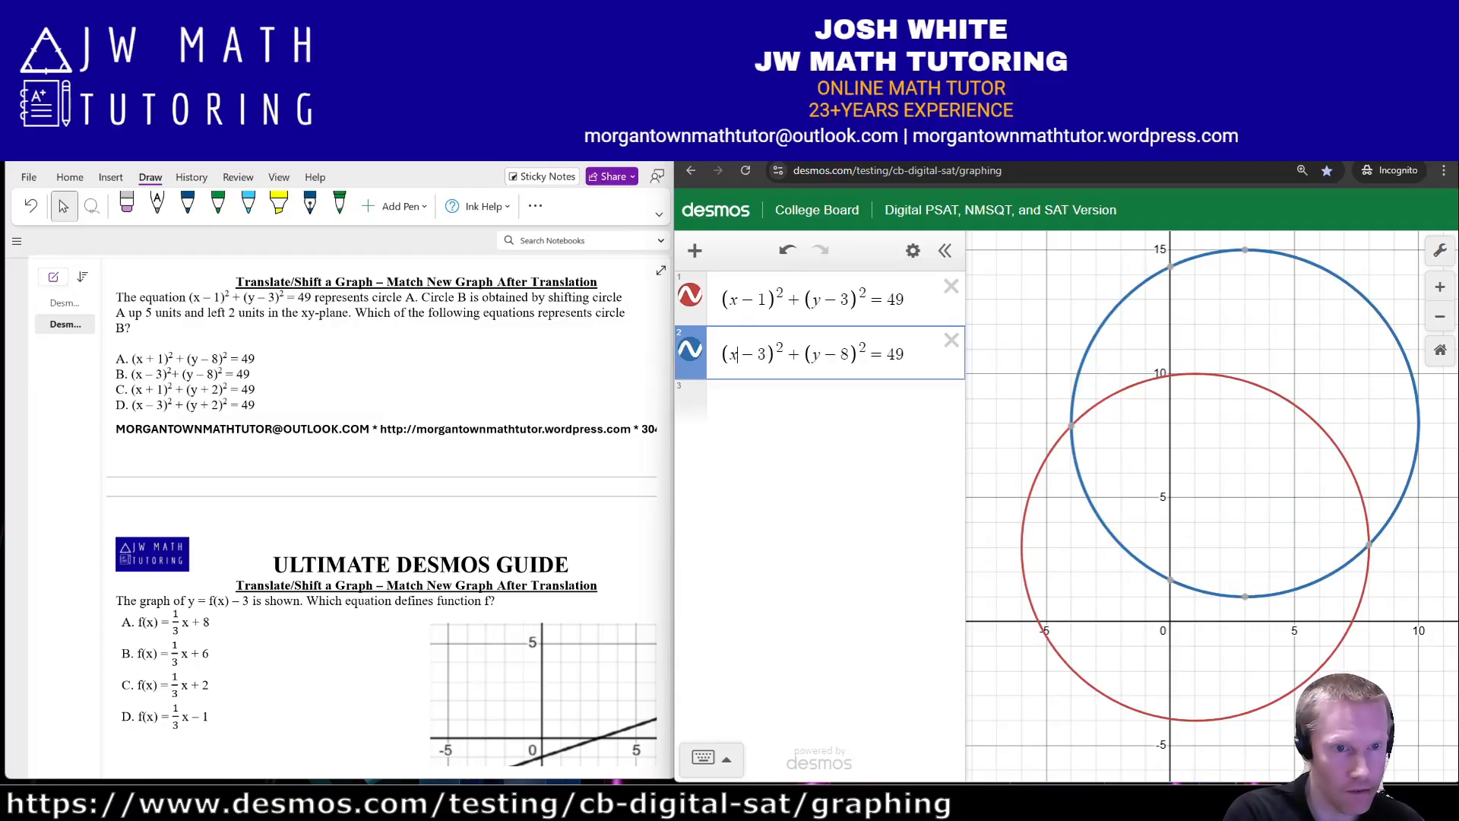
- Change the second circle to answer choice C, (x + 1)² + (y + 2)² = 49
{"action": "key", "text": "BackSpace"}
{"action": "key", "text": "BackSpace"}
{"action": "type", "text": "+1"}
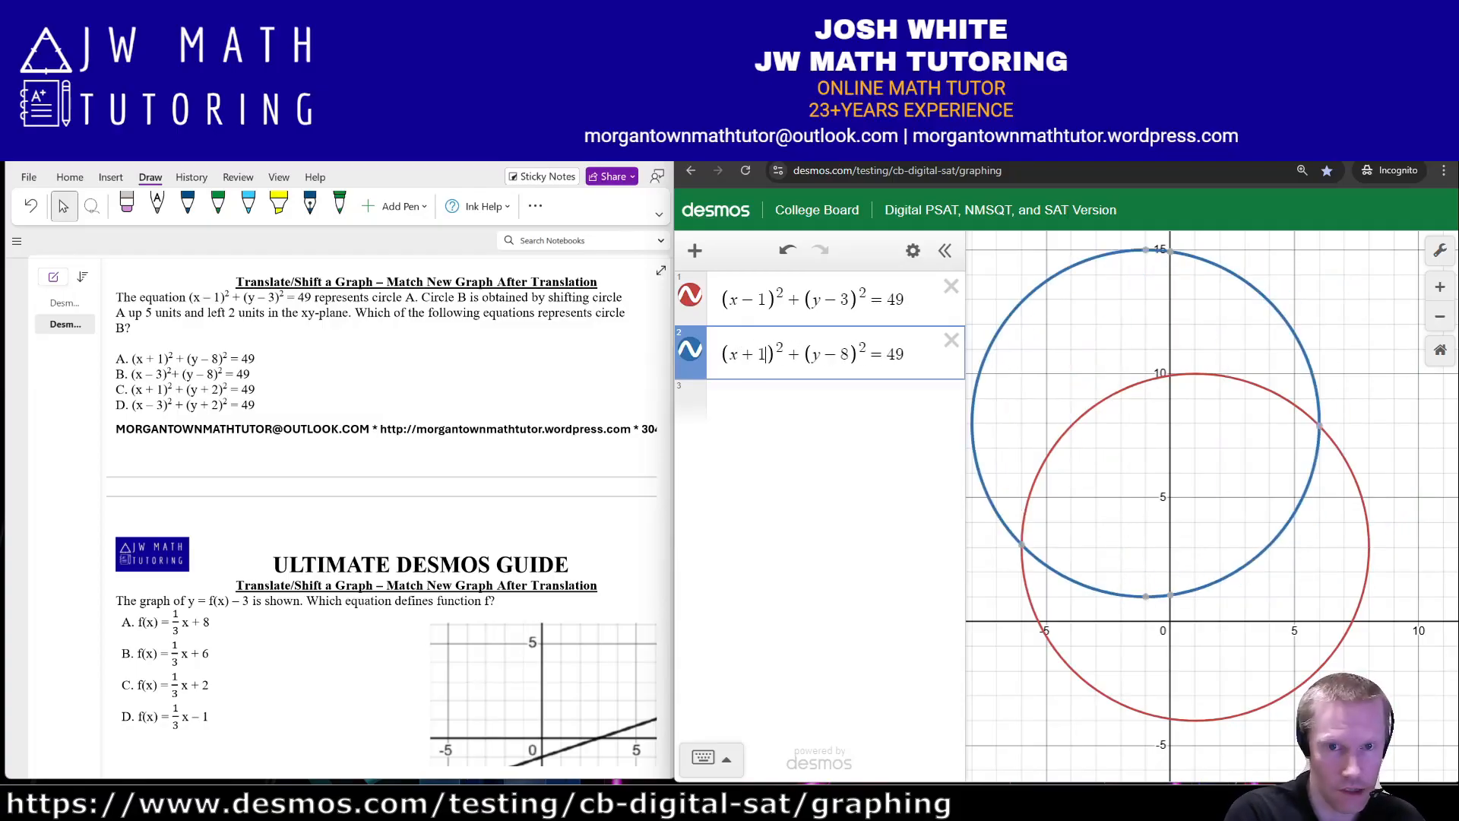
{"action": "key", "text": "Right"}
{"action": "key", "text": "Right"}
{"action": "key", "text": "Right"}
{"action": "key", "text": "Right"}
{"action": "key", "text": "Right"}
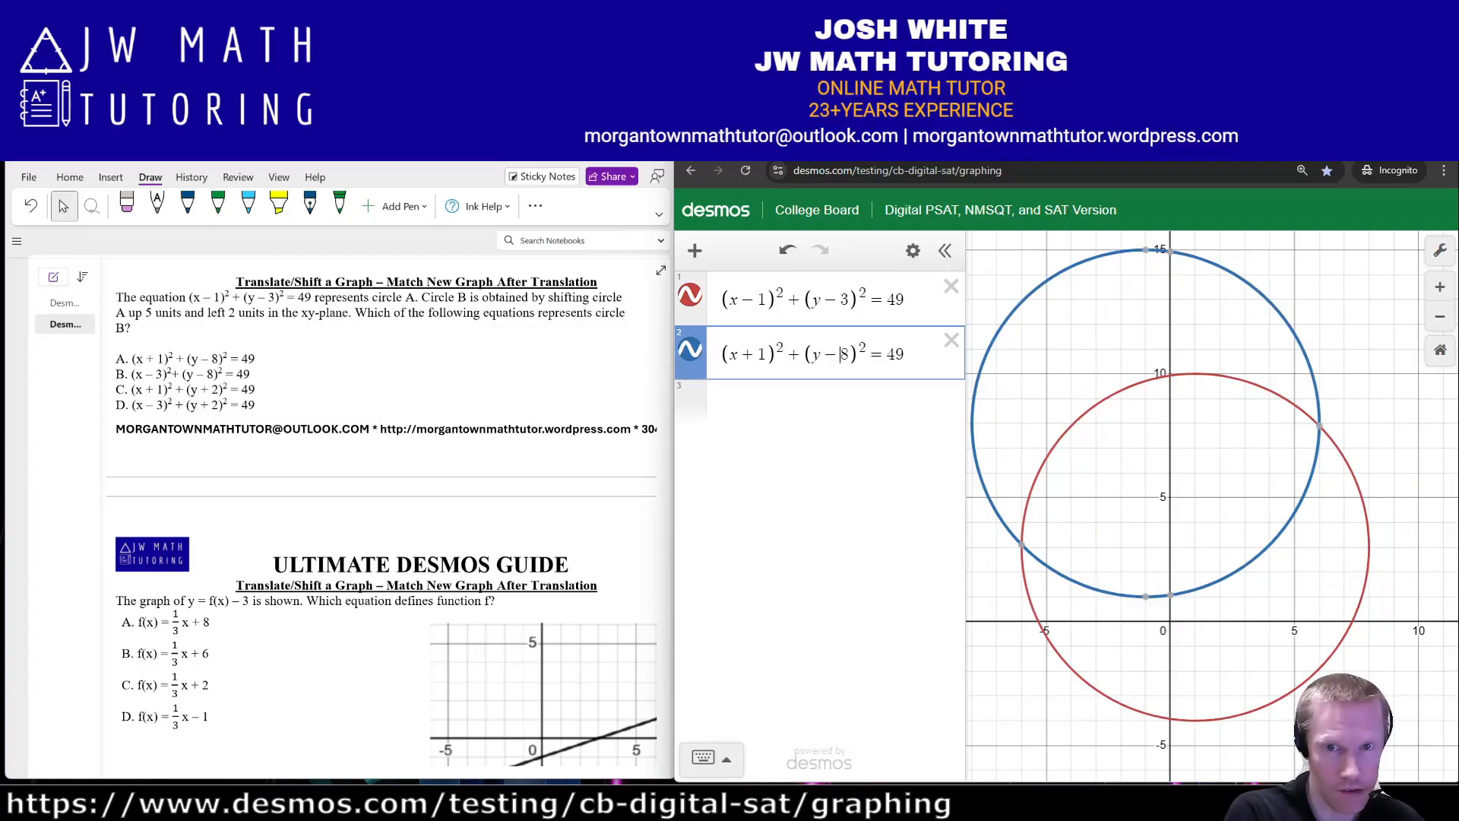
{"action": "key", "text": "Delete"}
{"action": "key", "text": "BackSpace"}
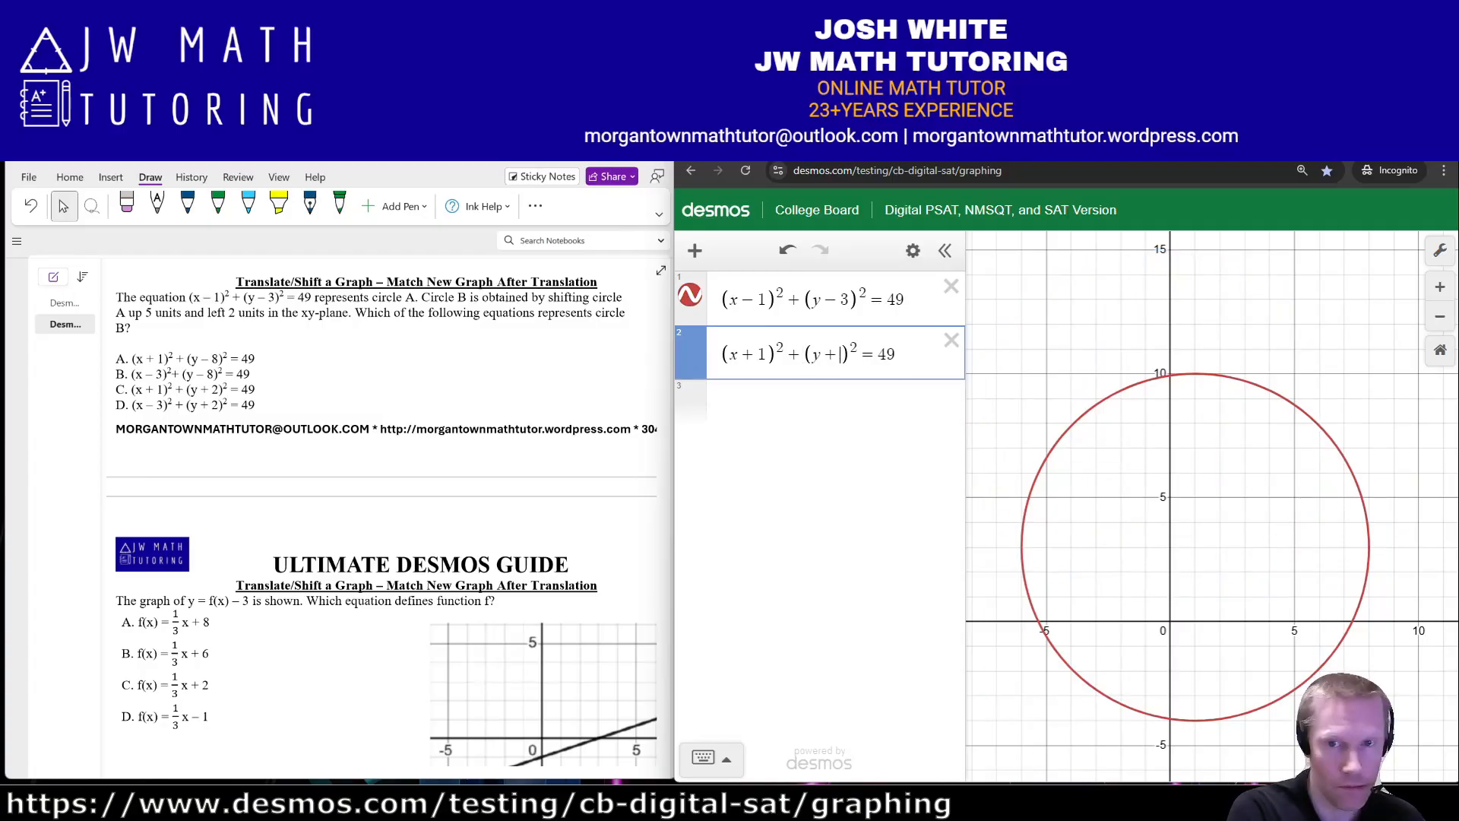
{"action": "type", "text": "+2"}
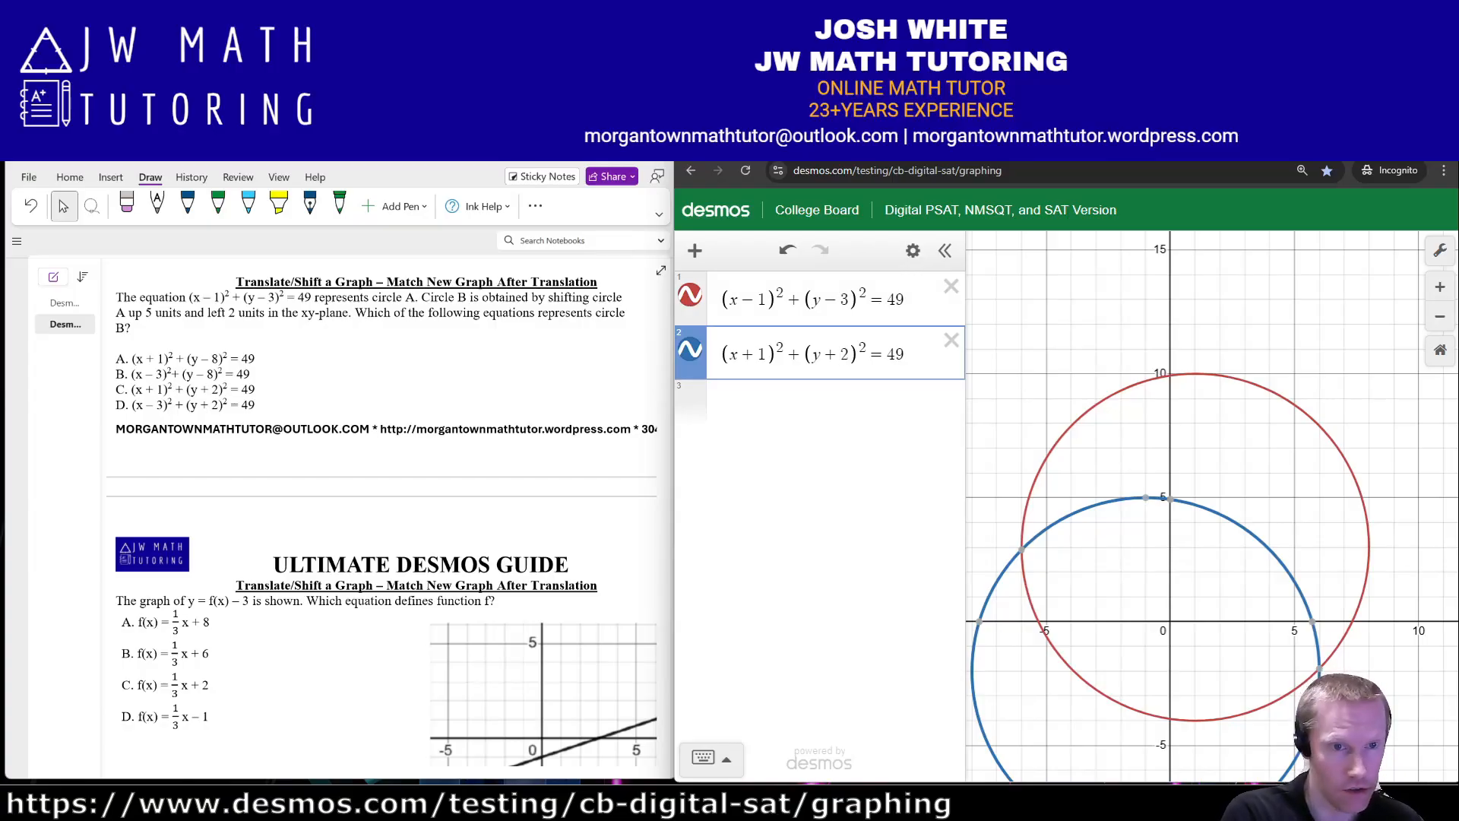
- Set the second circle's y-term back to (y − 8)², matching answer choice A
{"action": "key", "text": "Delete"}
{"action": "key", "text": "Delete"}
{"action": "type", "text": "-8"}
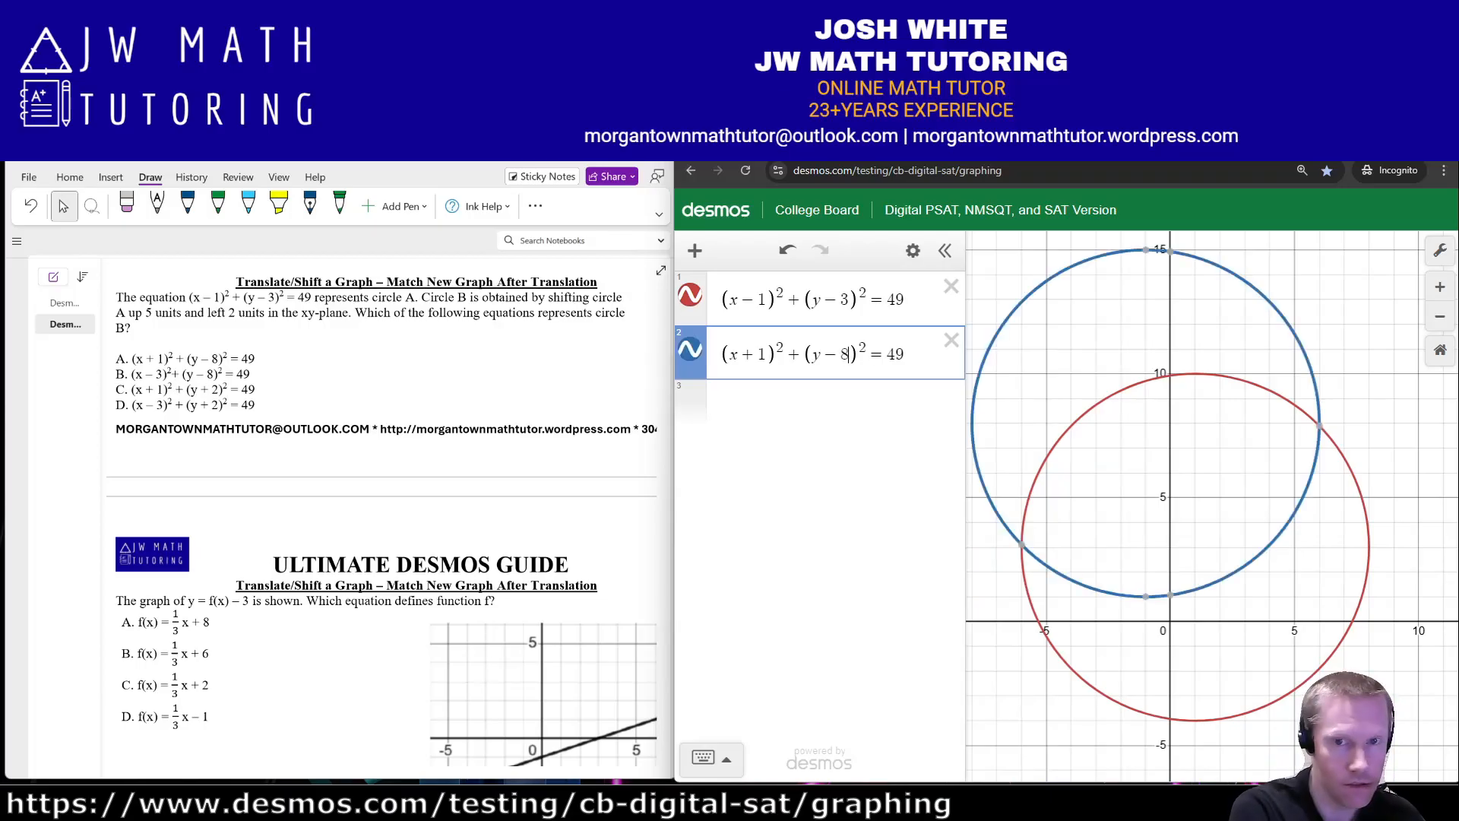
{"action": "key", "text": "Left"}
{"action": "key", "text": "Left"}
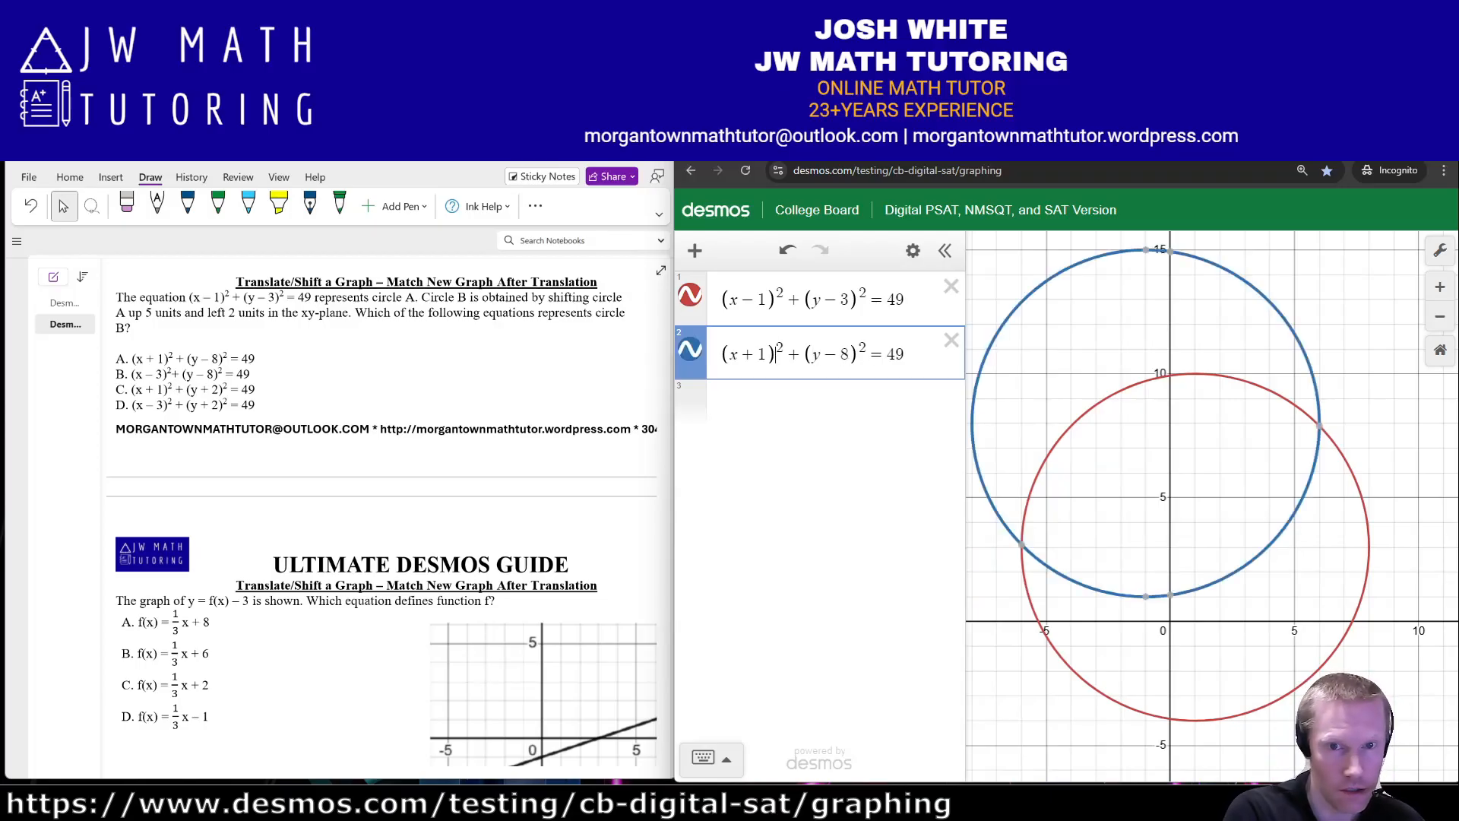
{"action": "key", "text": "Left"}
{"action": "key", "text": "Left"}
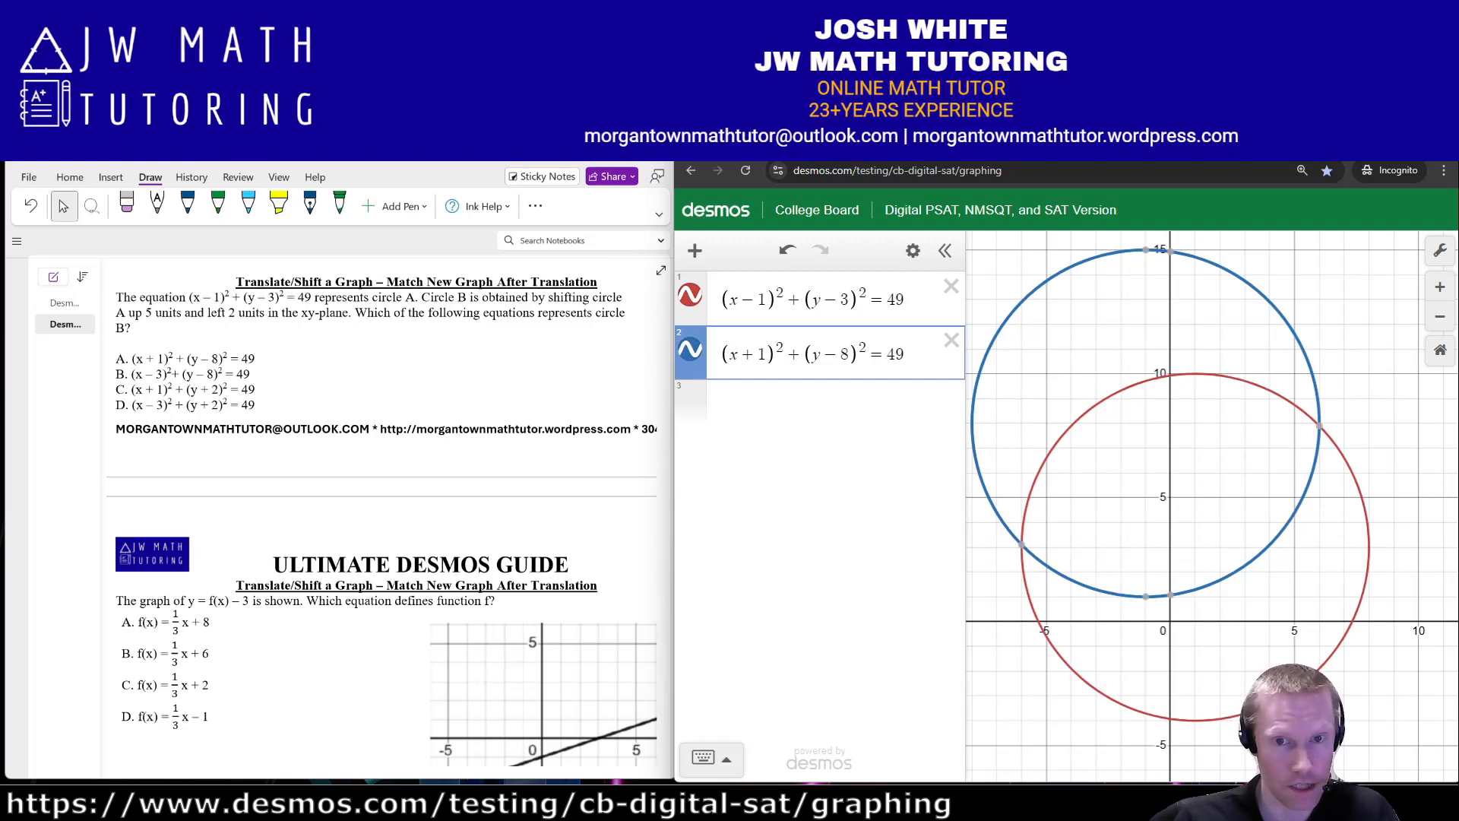
- Start a midpoint( ) expression beneath the two circle equations
{"action": "key", "text": "Return"}
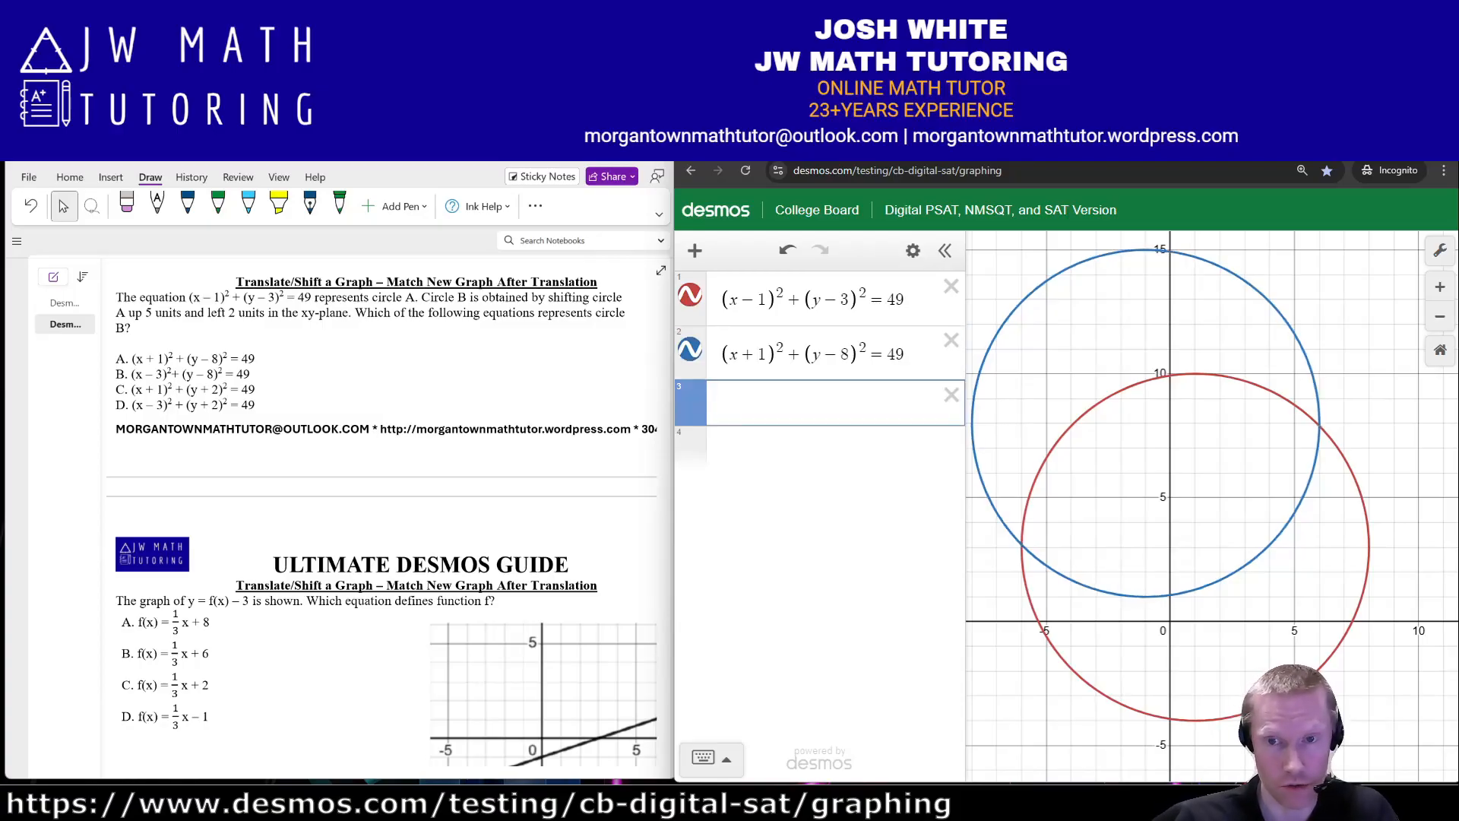
{"action": "type", "text": "mid"}
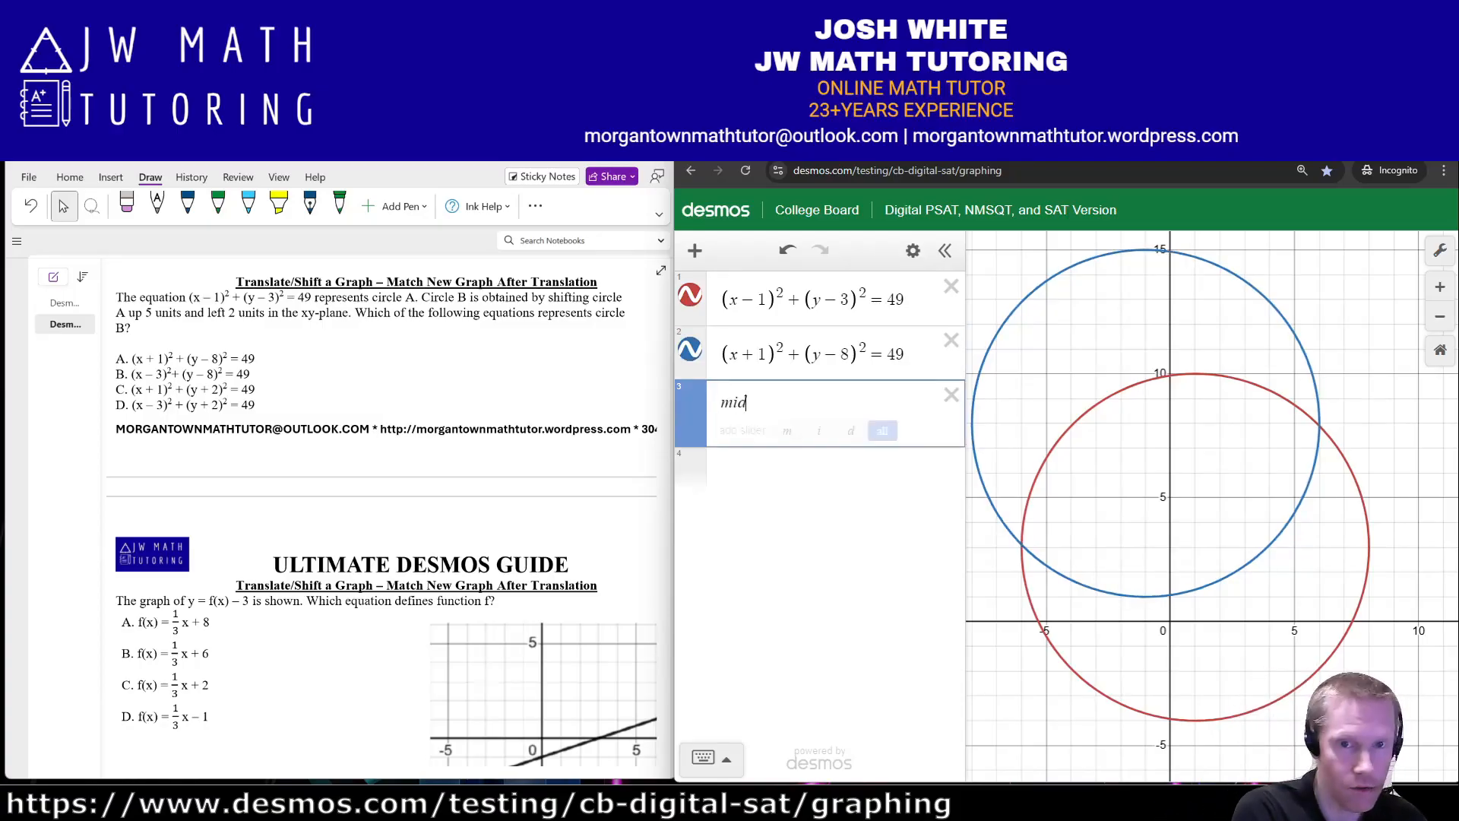
{"action": "type", "text": "point("}
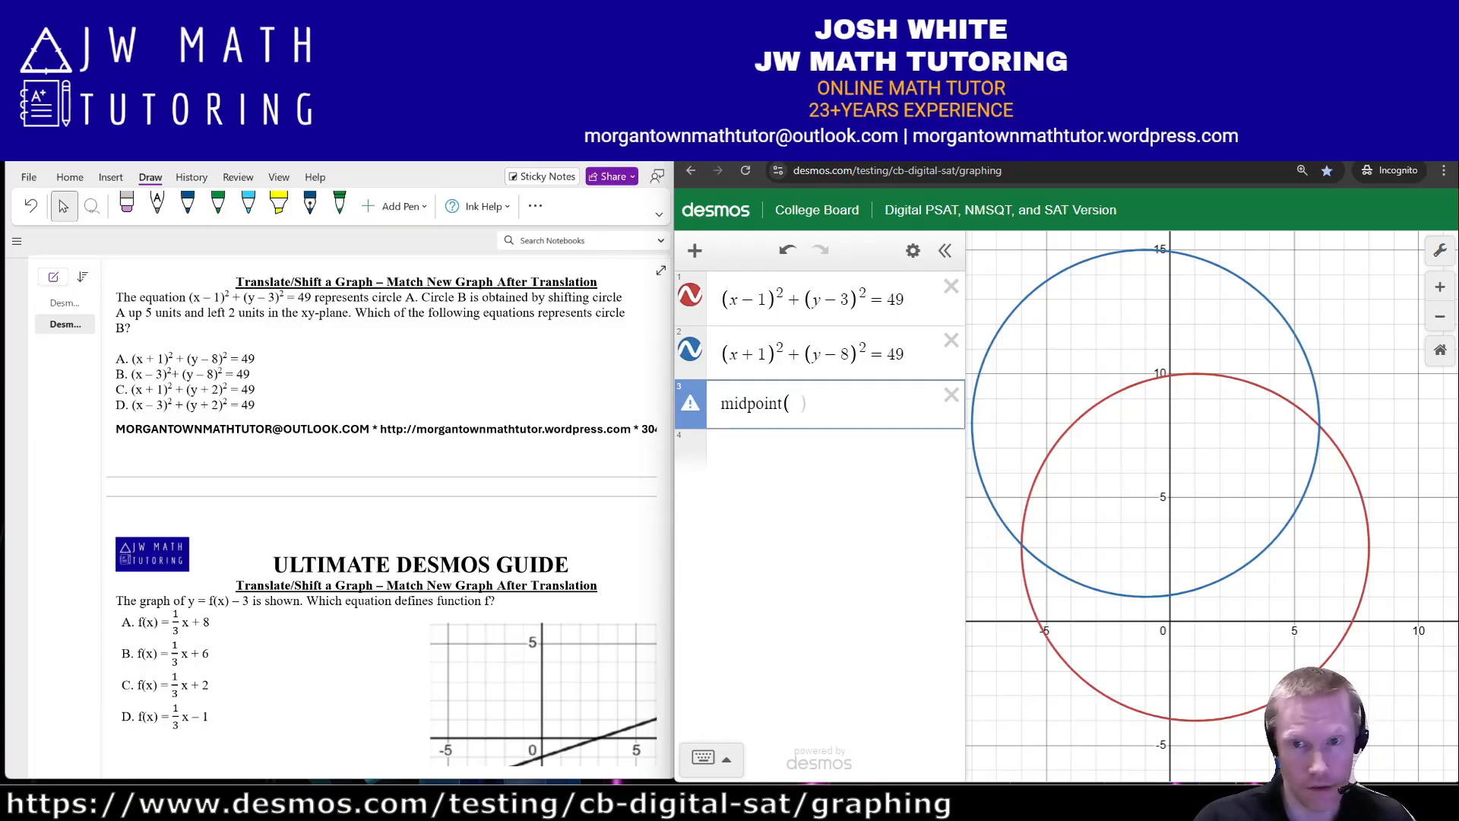
- Select the second circle, then show the coordinates of the highest point of circle A
{"action": "left_click", "coordinate": [1145, 262]}
{"action": "left_click", "coordinate": [1145, 250]}
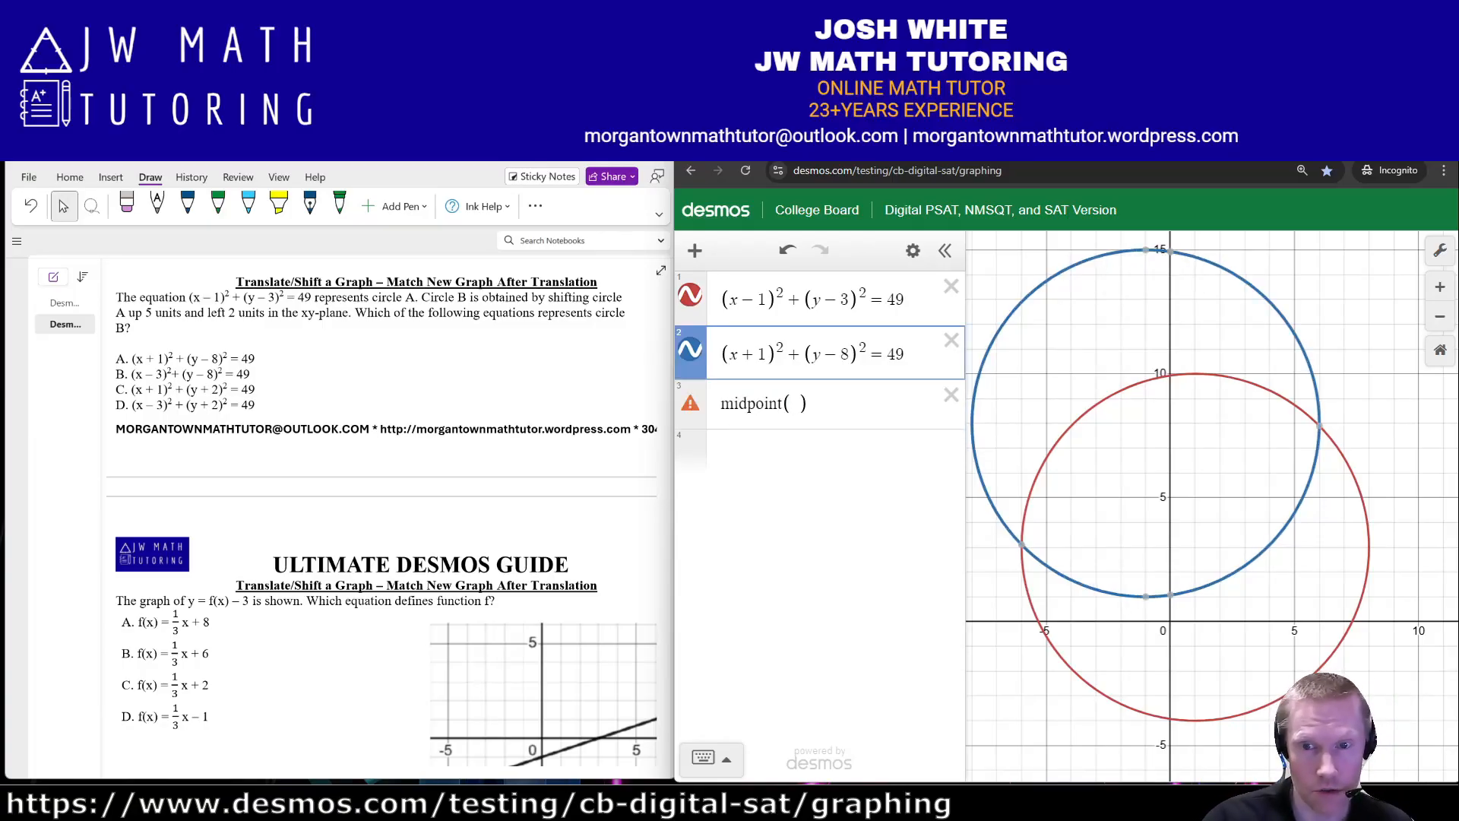
{"action": "left_click", "coordinate": [1195, 372]}
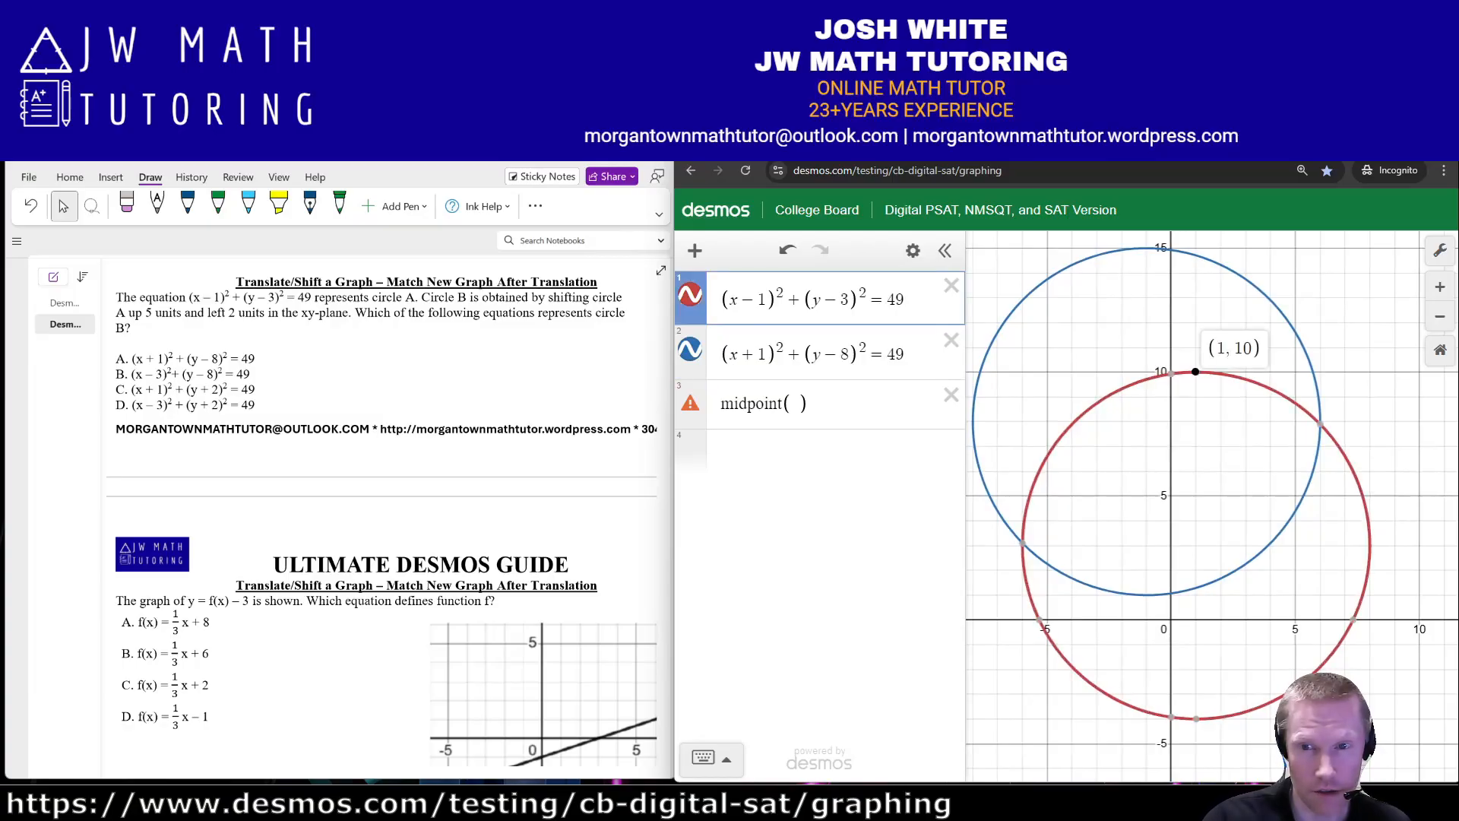
- Show circle A's lowest point, then complete and label its center as midpoint((1,10),(1,−4))
{"action": "left_click", "coordinate": [1196, 718]}
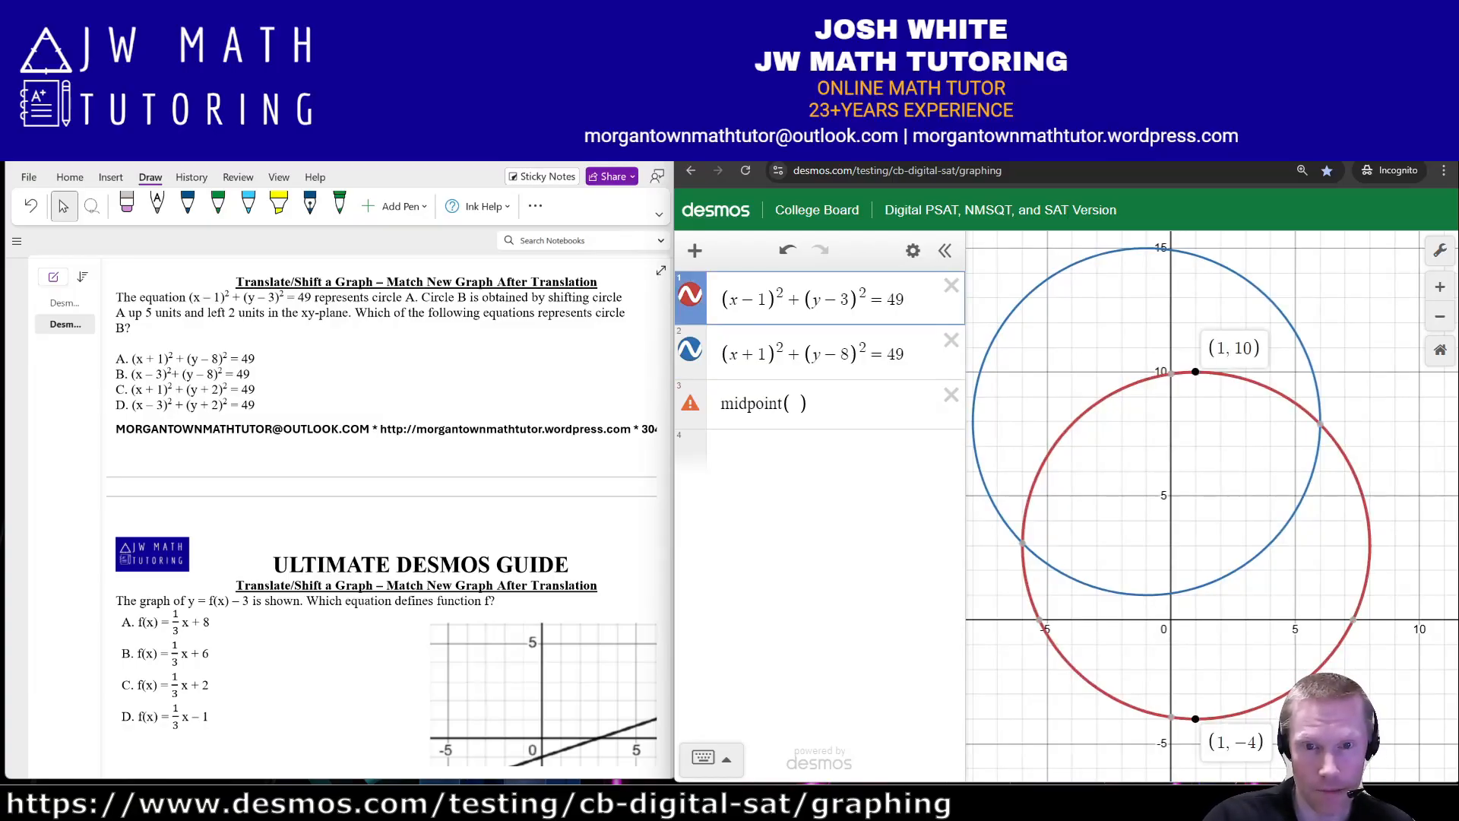
{"action": "left_click", "coordinate": [793, 403]}
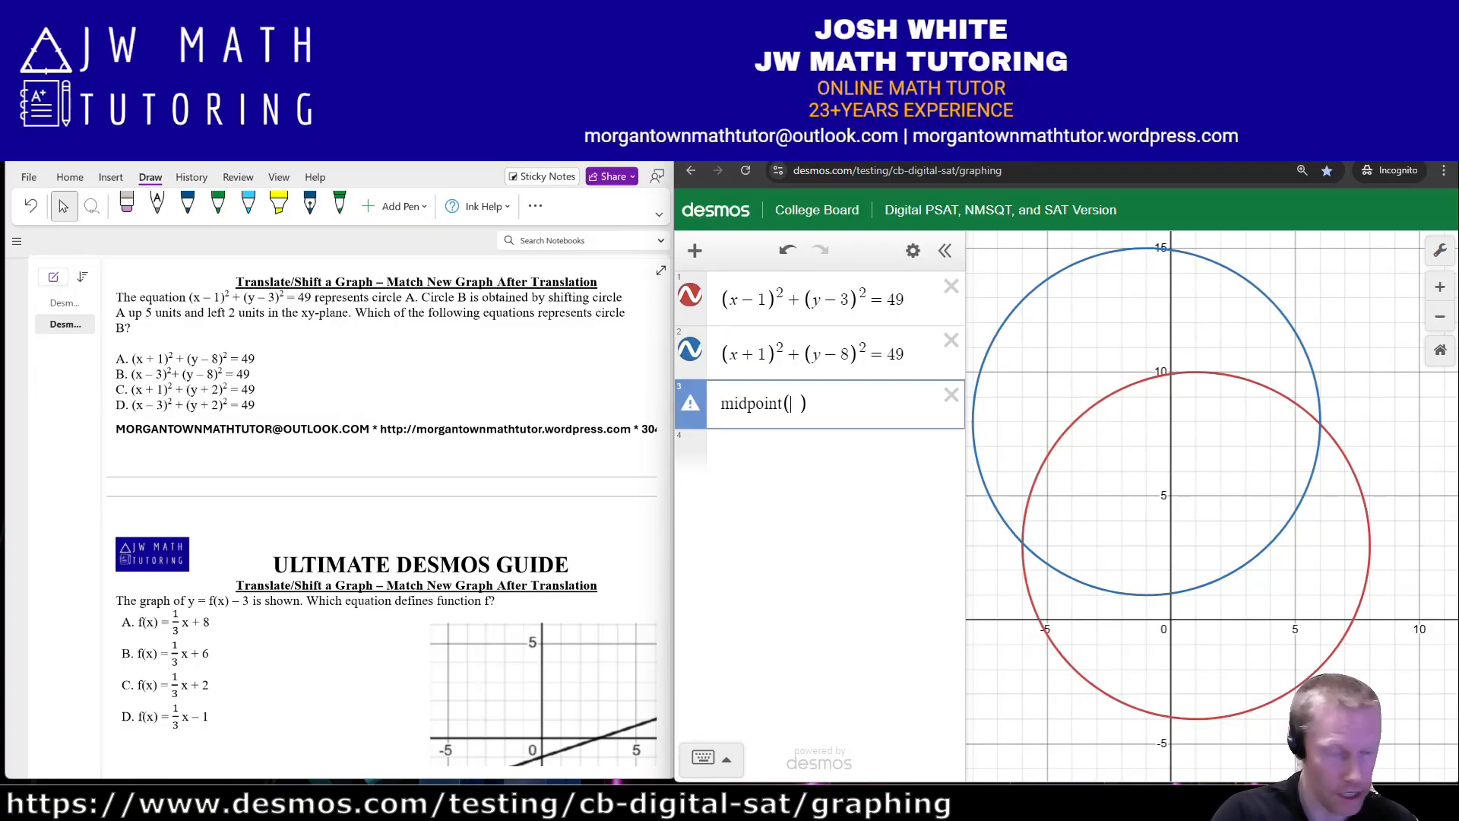
{"action": "type", "text": "(1,10),("}
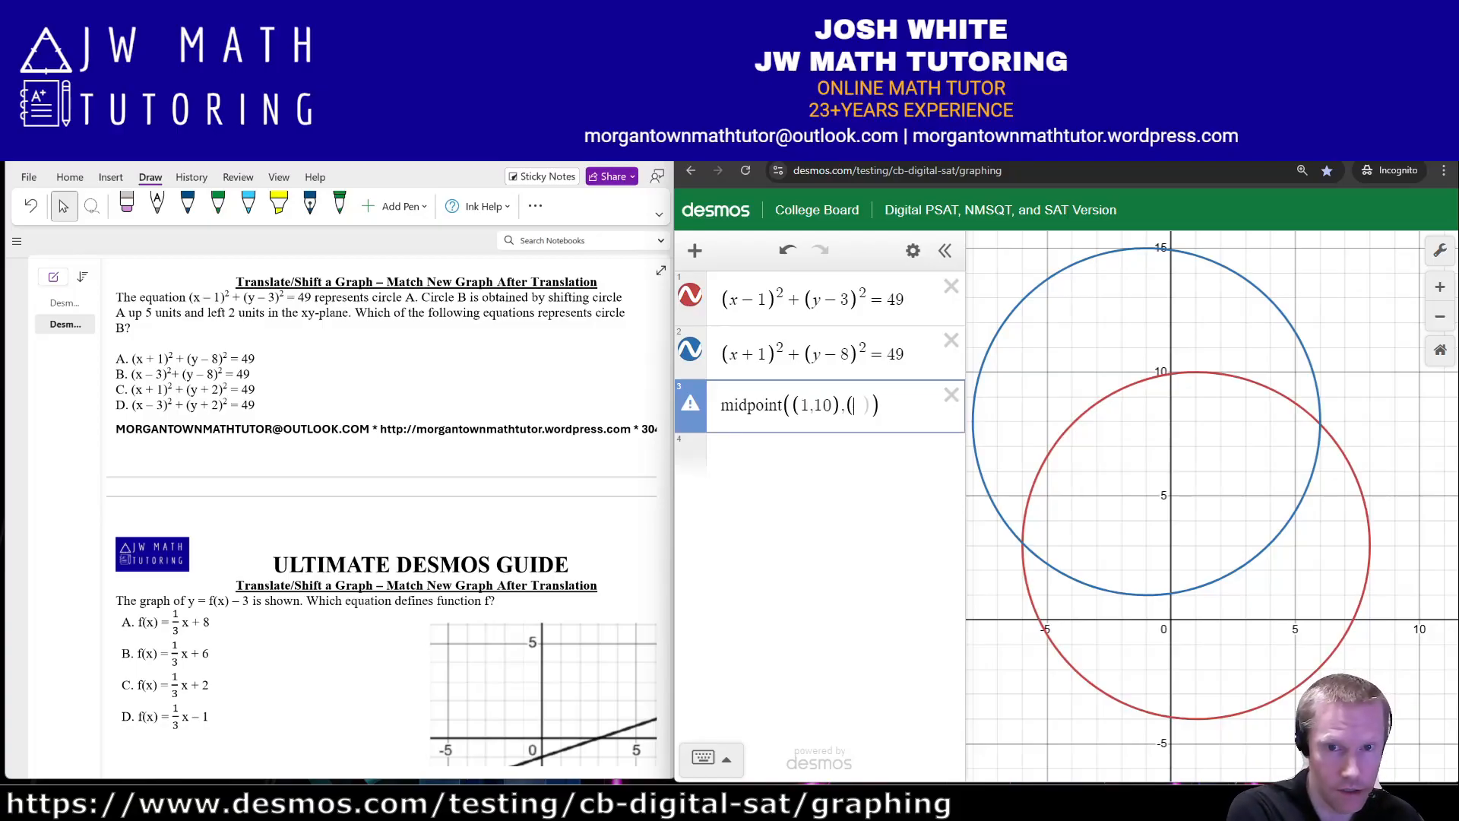
{"action": "type", "text": "1,-4)"}
{"action": "left_click", "coordinate": [725, 435]}
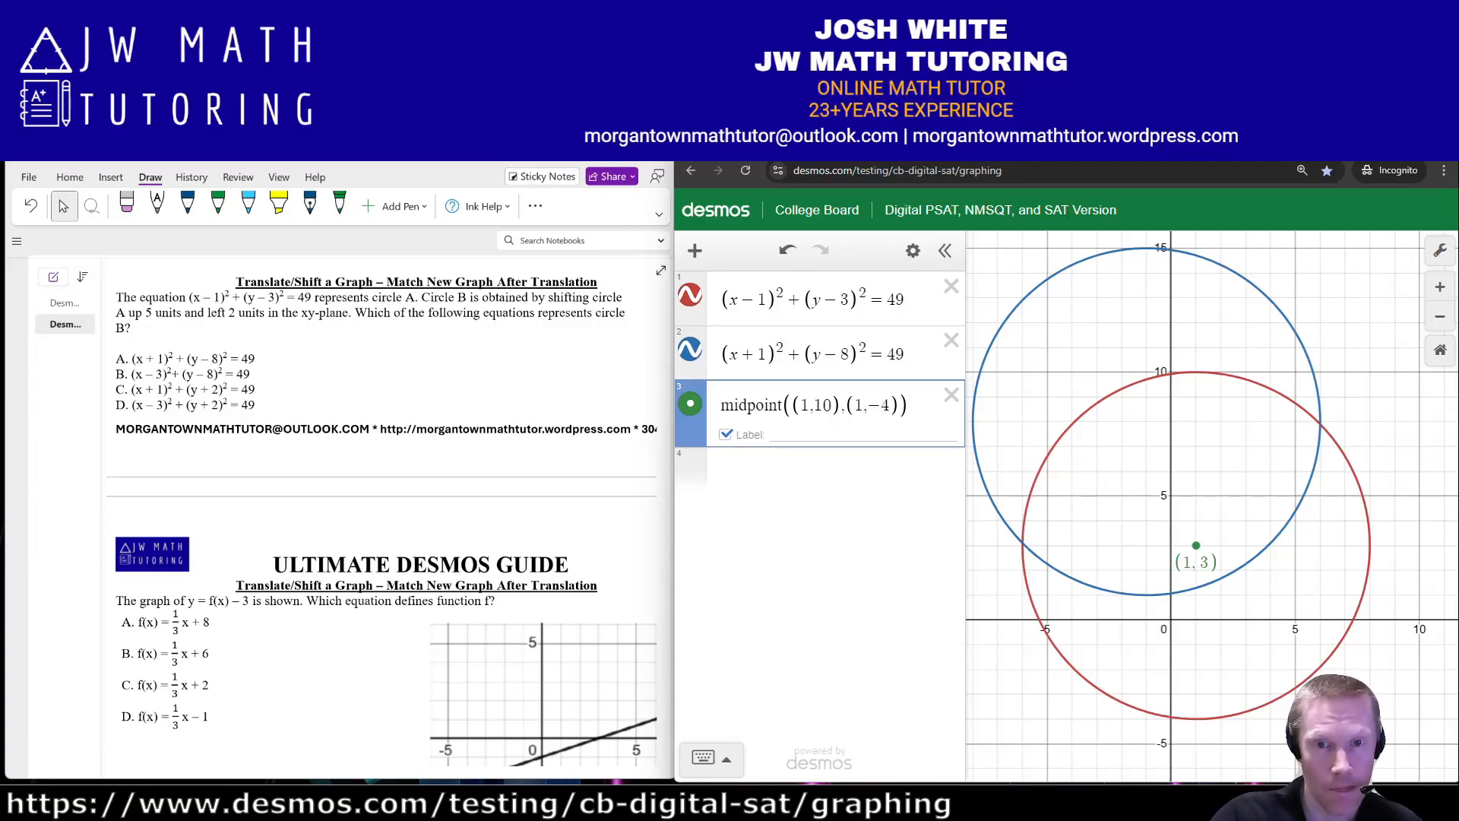
- Plot and label the second circle's center from its highest and lowest points as midpoint((−1,15),(−1,1))
{"action": "left_click", "coordinate": [819, 469]}
{"action": "type", "text": "midpoint("}
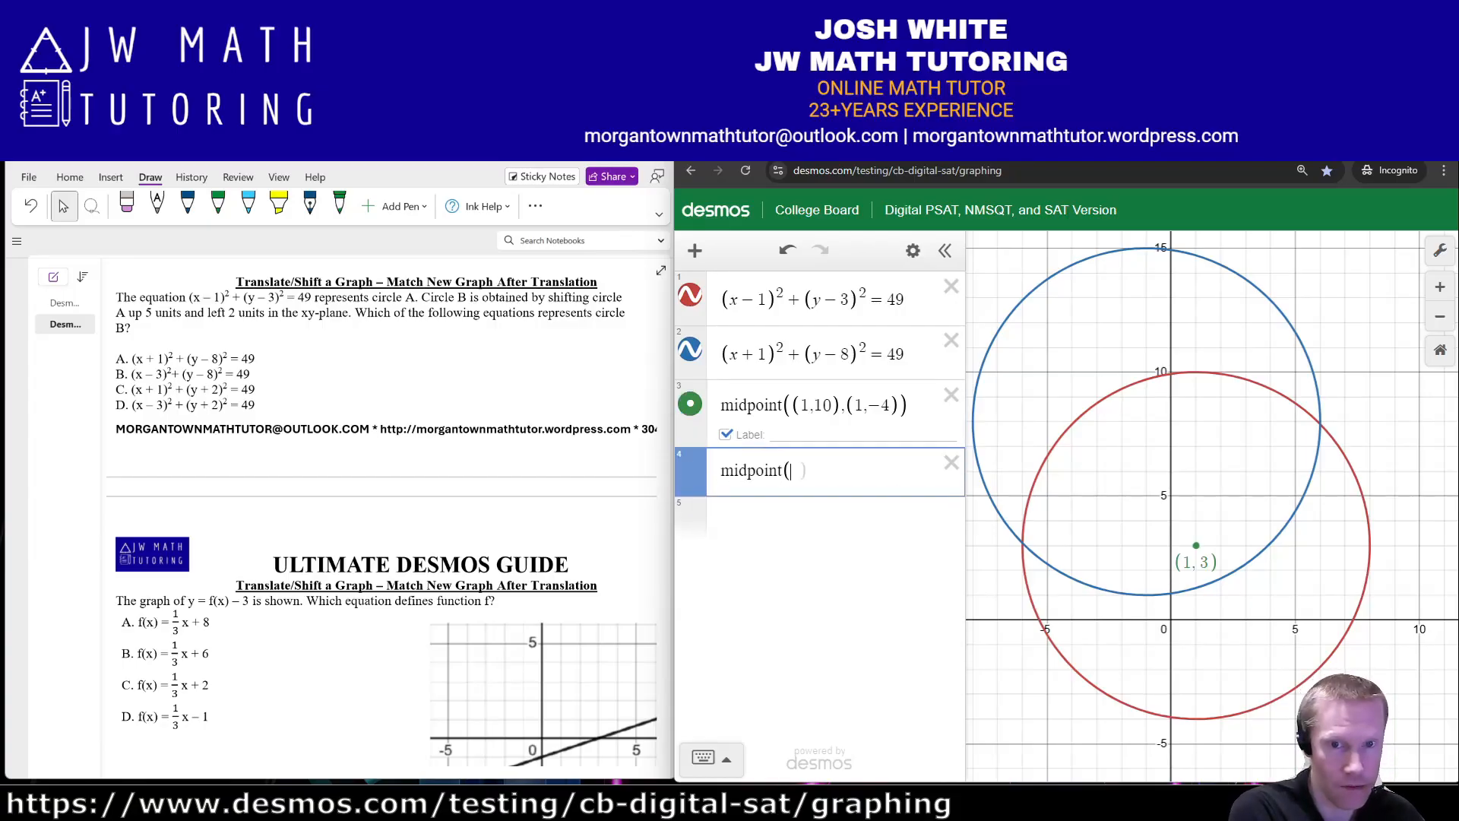
{"action": "left_click", "coordinate": [1127, 249]}
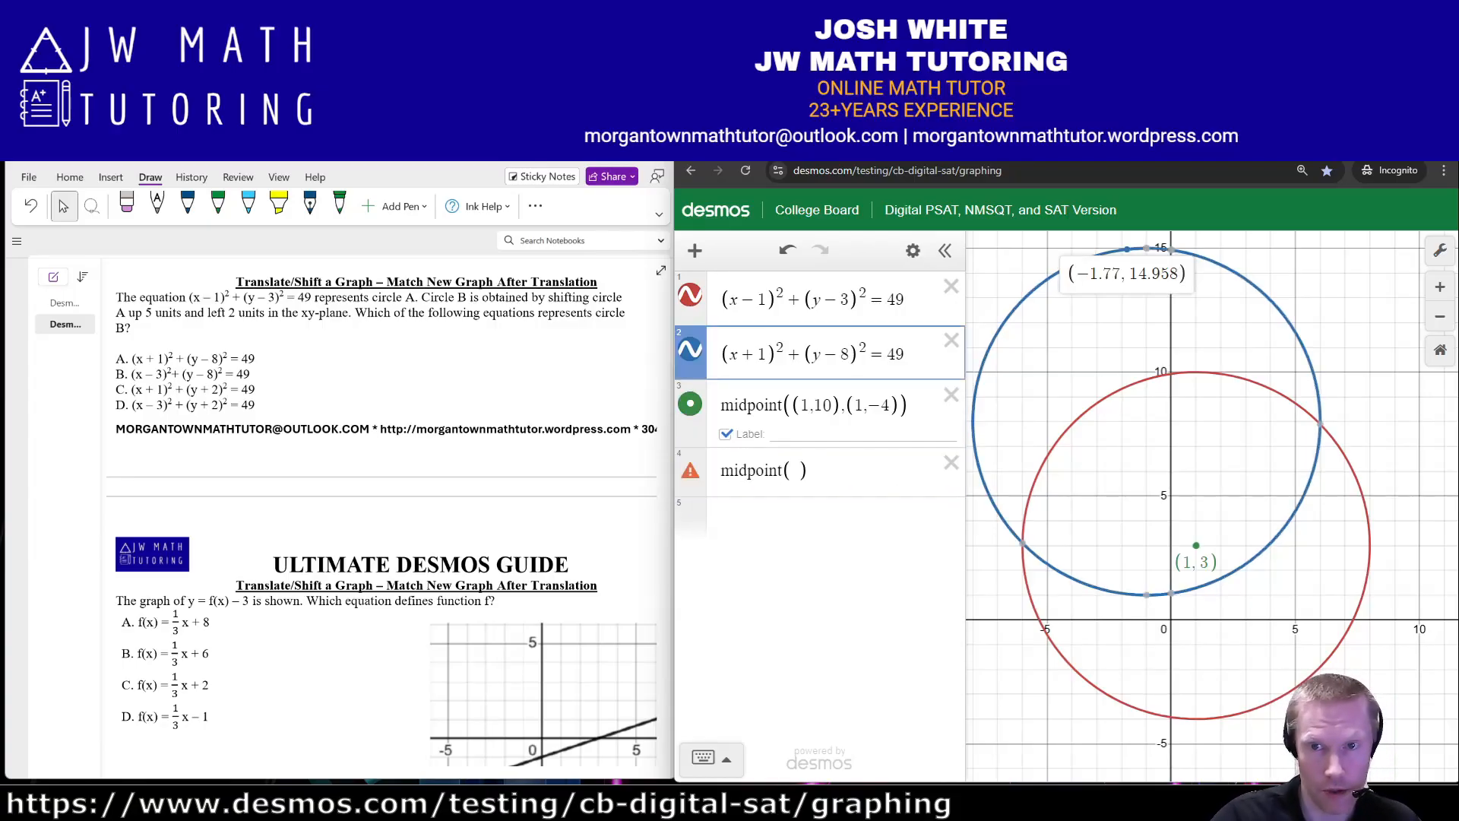
{"action": "left_click", "coordinate": [1146, 248]}
{"action": "left_click", "coordinate": [1146, 594]}
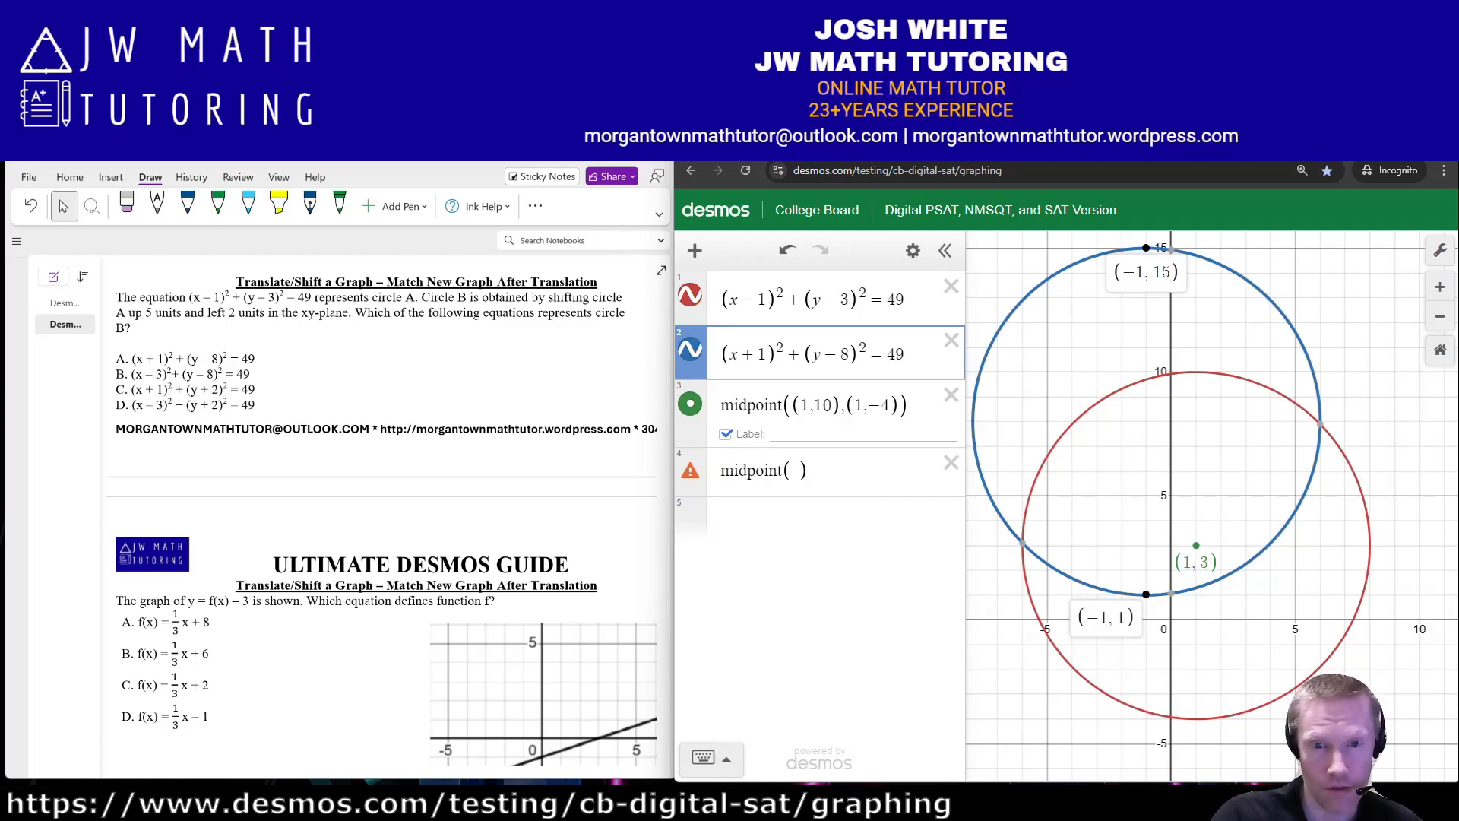
{"action": "left_click", "coordinate": [793, 471]}
{"action": "type", "text": "(-1,15),"}
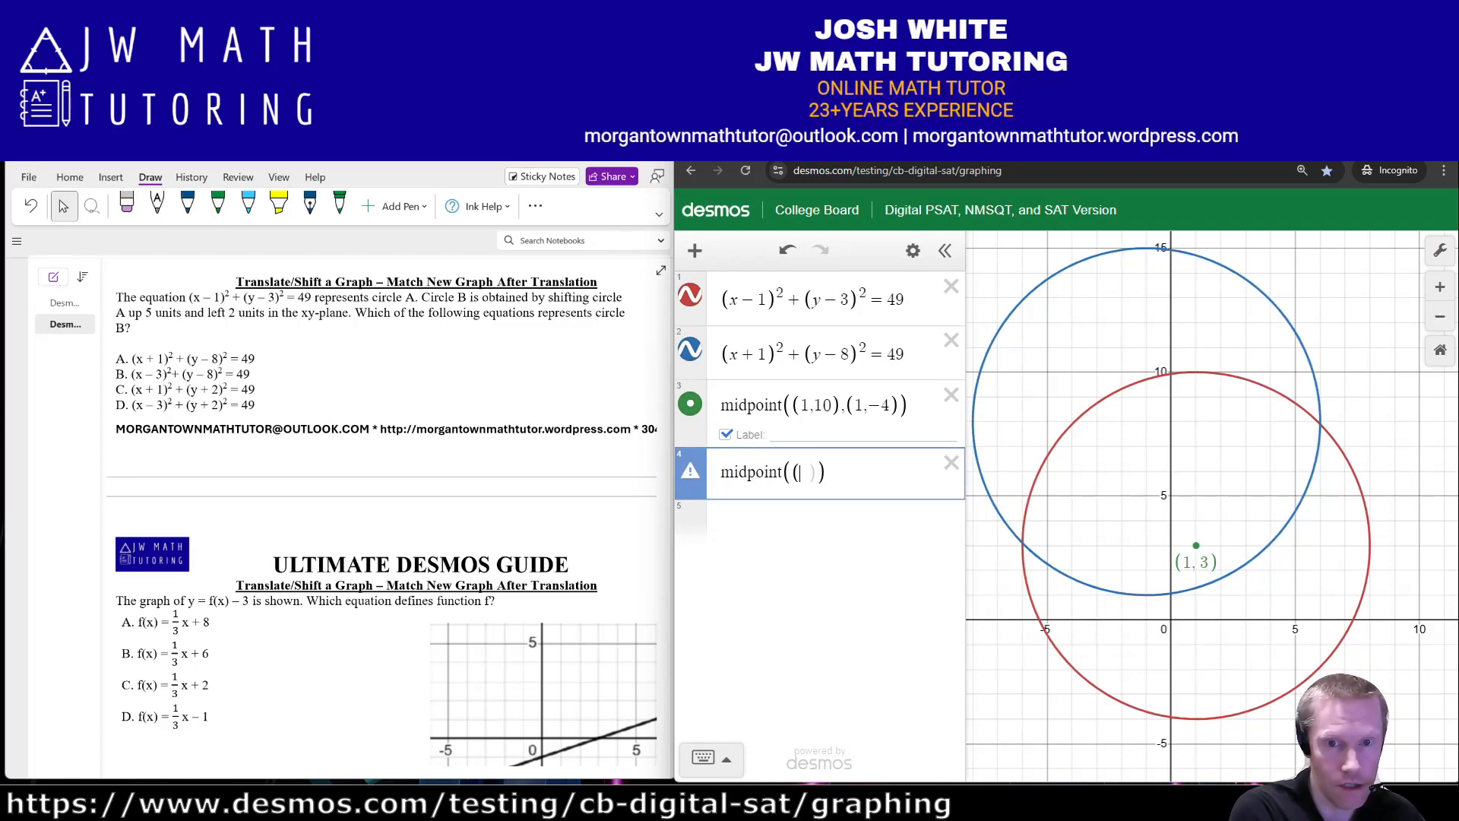
{"action": "type", "text": "(-1,1)"}
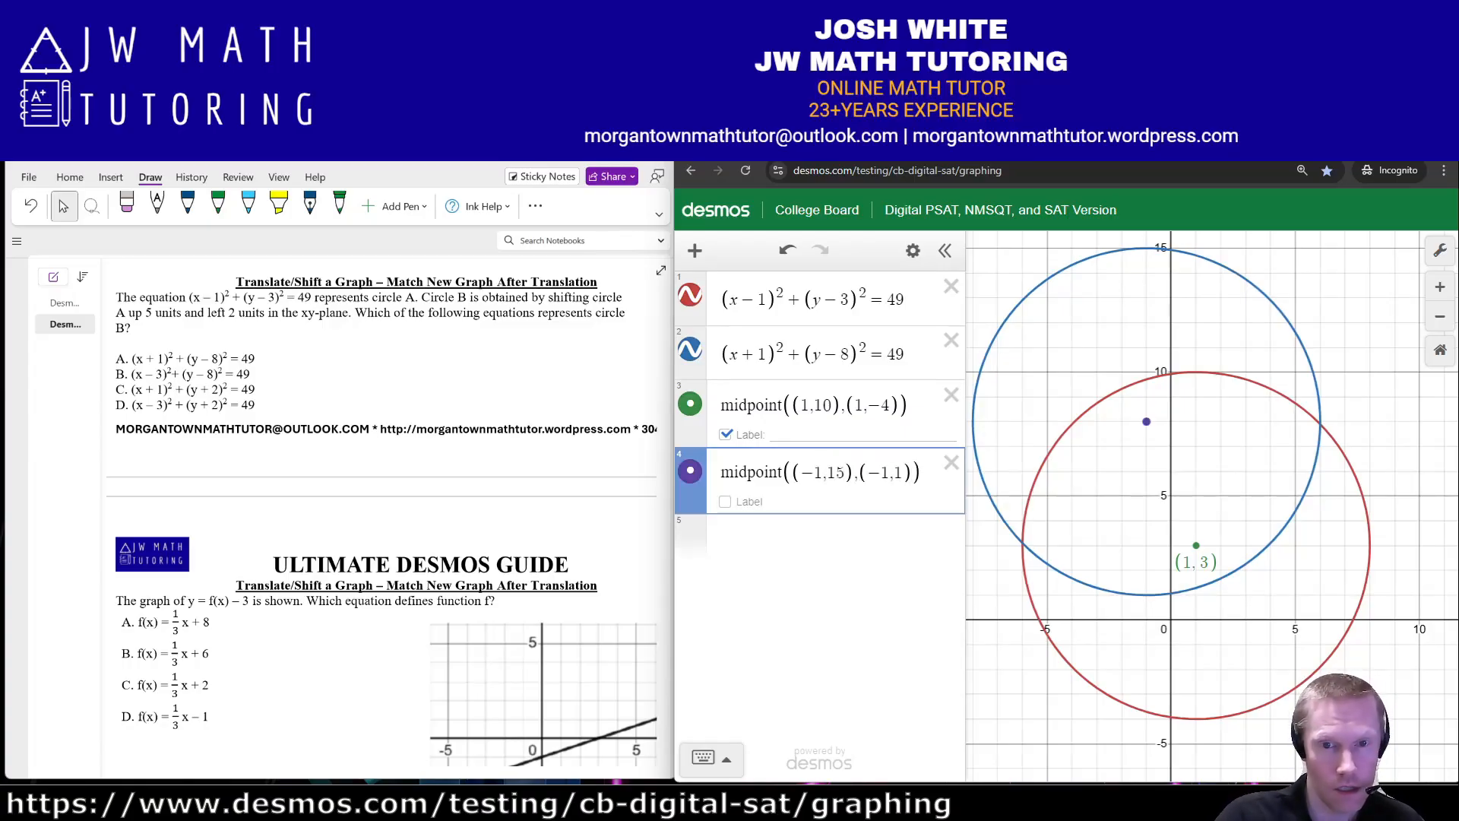
{"action": "left_click", "coordinate": [725, 501]}
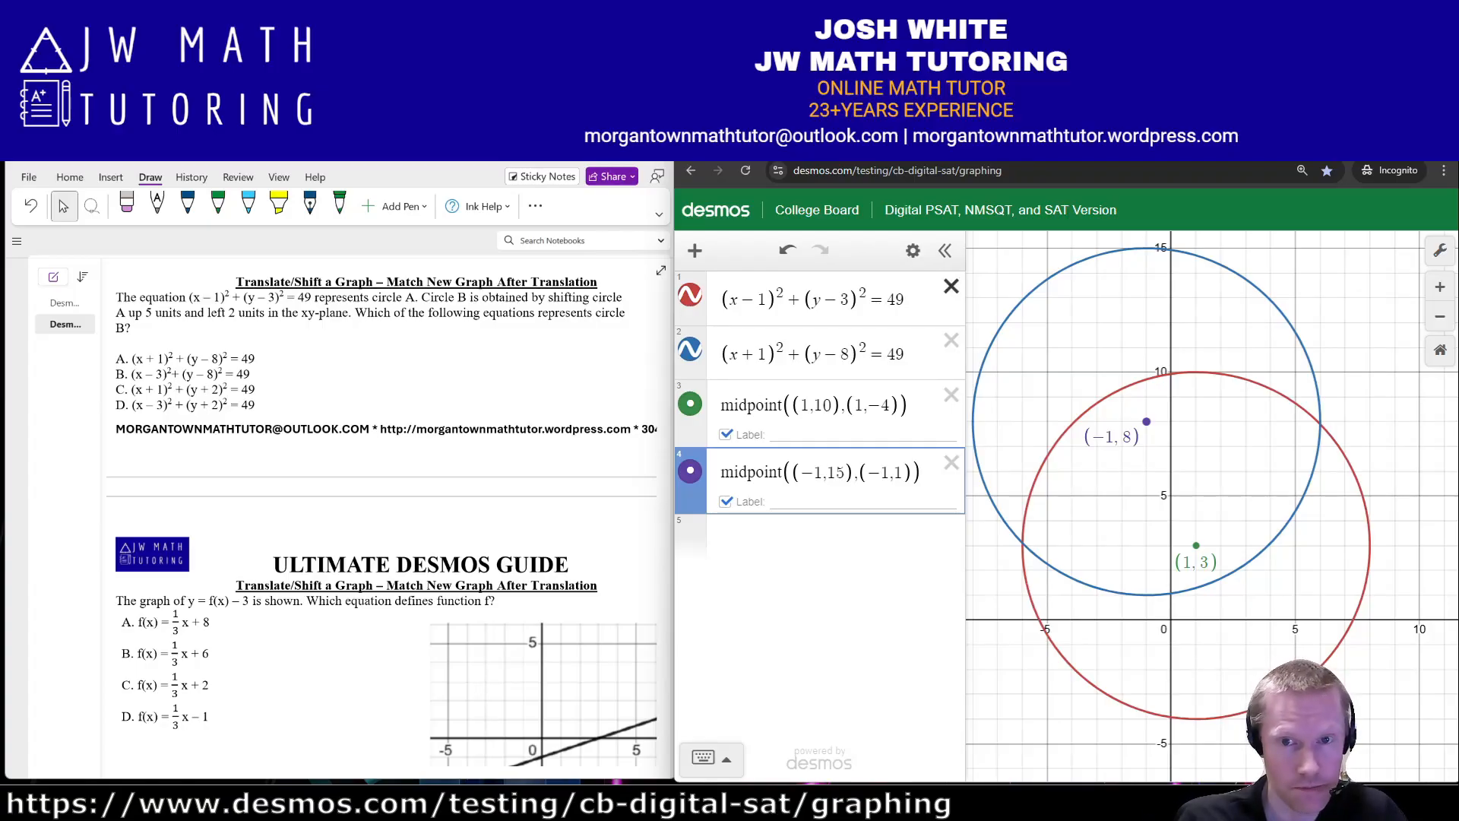
- Clear all circle and midpoint expressions from the graphing calculator
{"action": "left_click", "coordinate": [951, 286]}
{"action": "left_click", "coordinate": [913, 250]}
{"action": "left_click", "coordinate": [719, 250]}
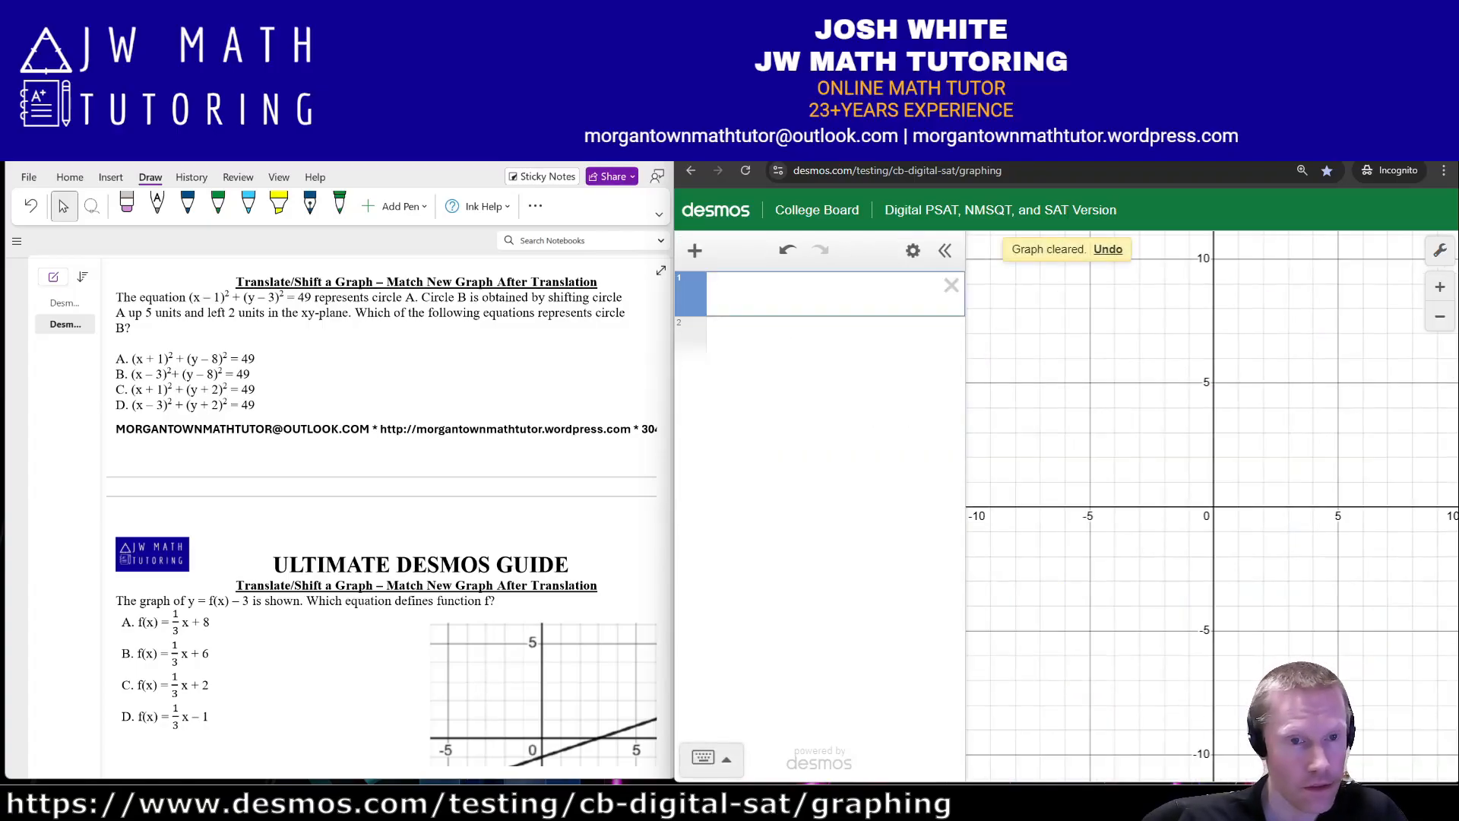
- In the y = f(x) − 3 question, mark the line's y-intercept and x-intercept with blue pen dots
{"action": "scroll", "coordinate": [380, 517], "scroll_direction": "down", "scroll_amount": 3}
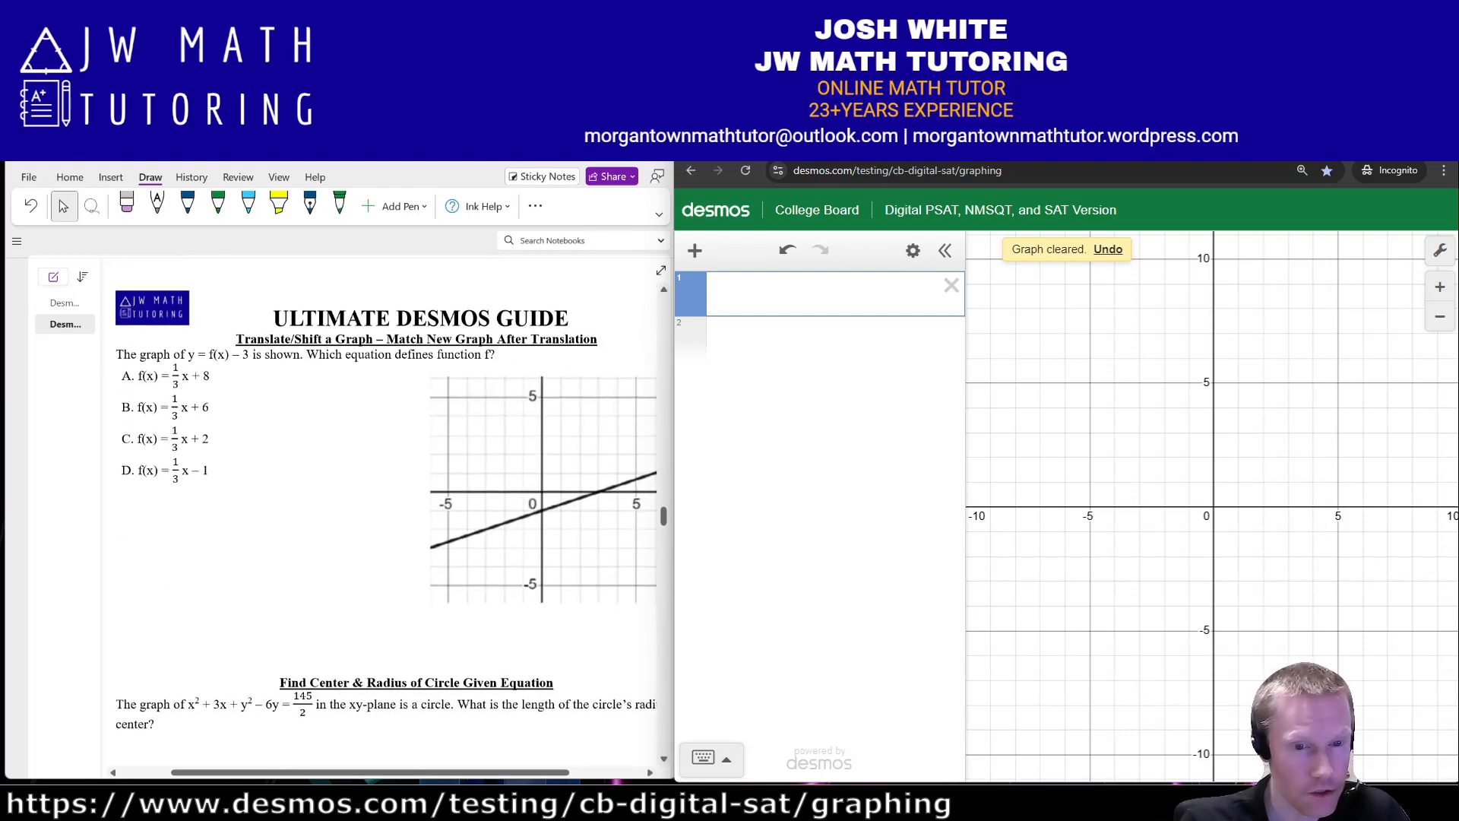
{"action": "left_click_drag", "start_coordinate": [369, 772], "coordinate": [375, 772]}
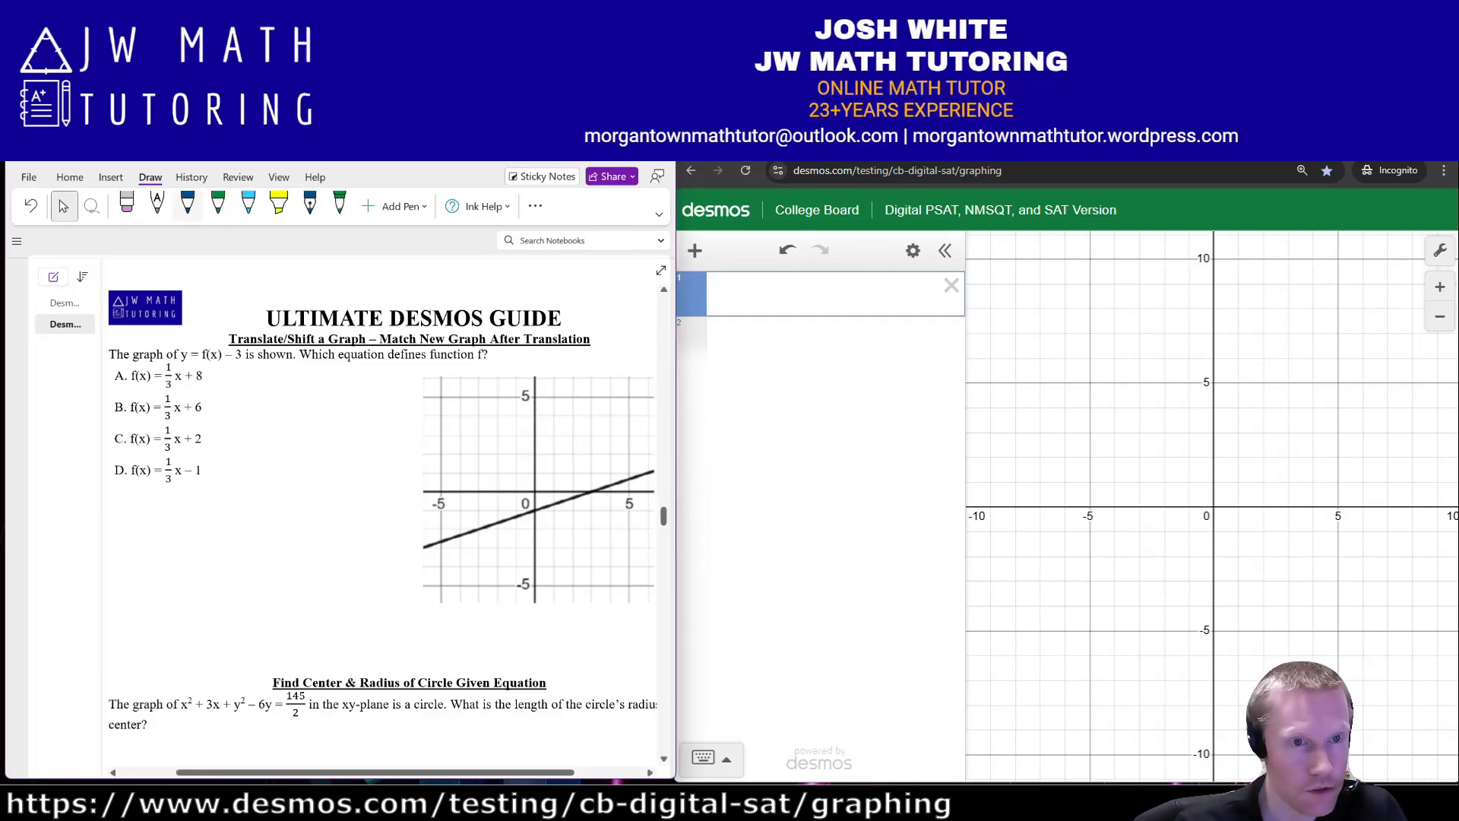
{"action": "left_click", "coordinate": [188, 204]}
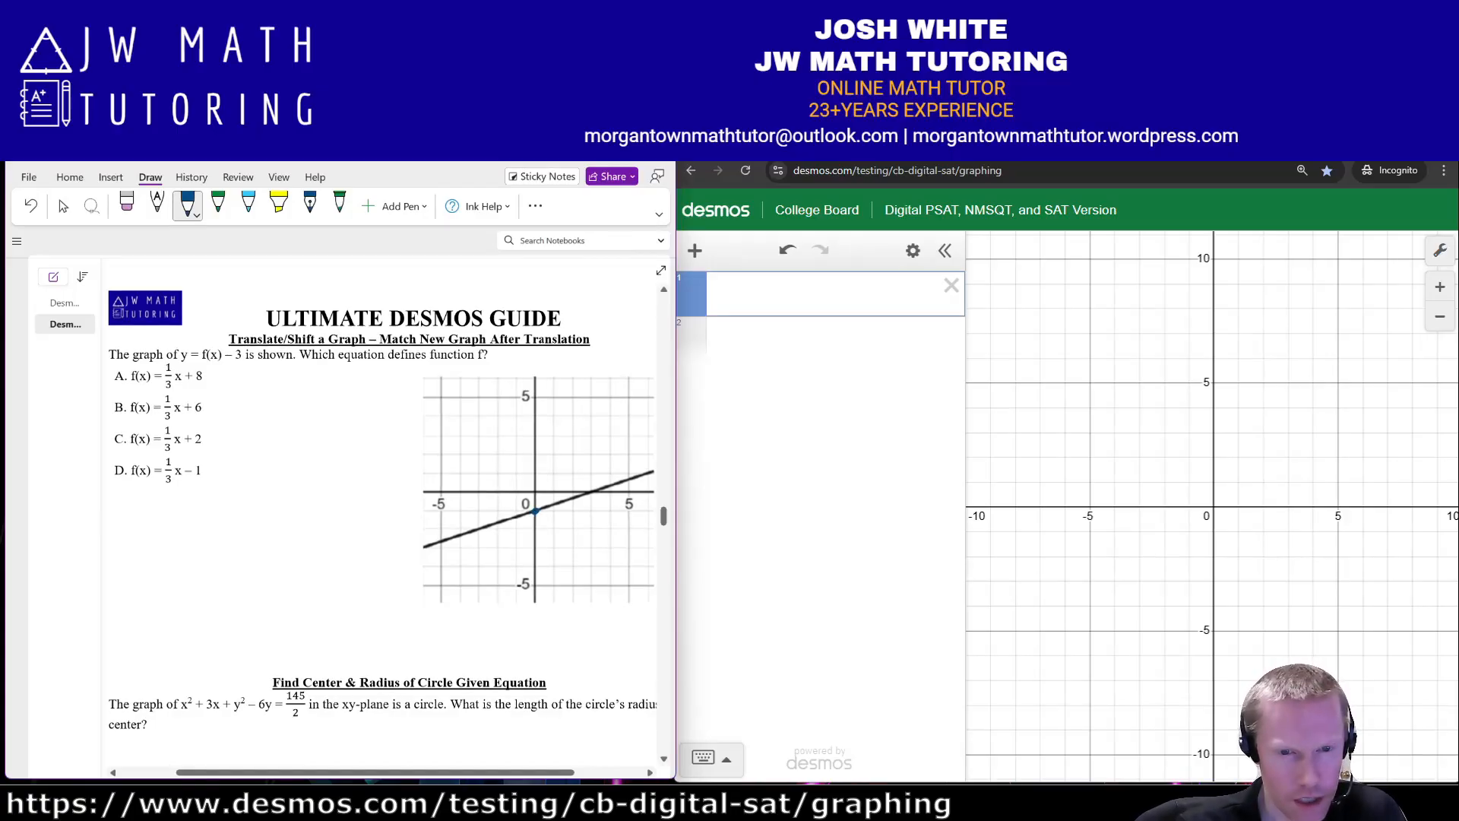
{"action": "left_click_drag", "start_coordinate": [585, 493], "coordinate": [596, 490]}
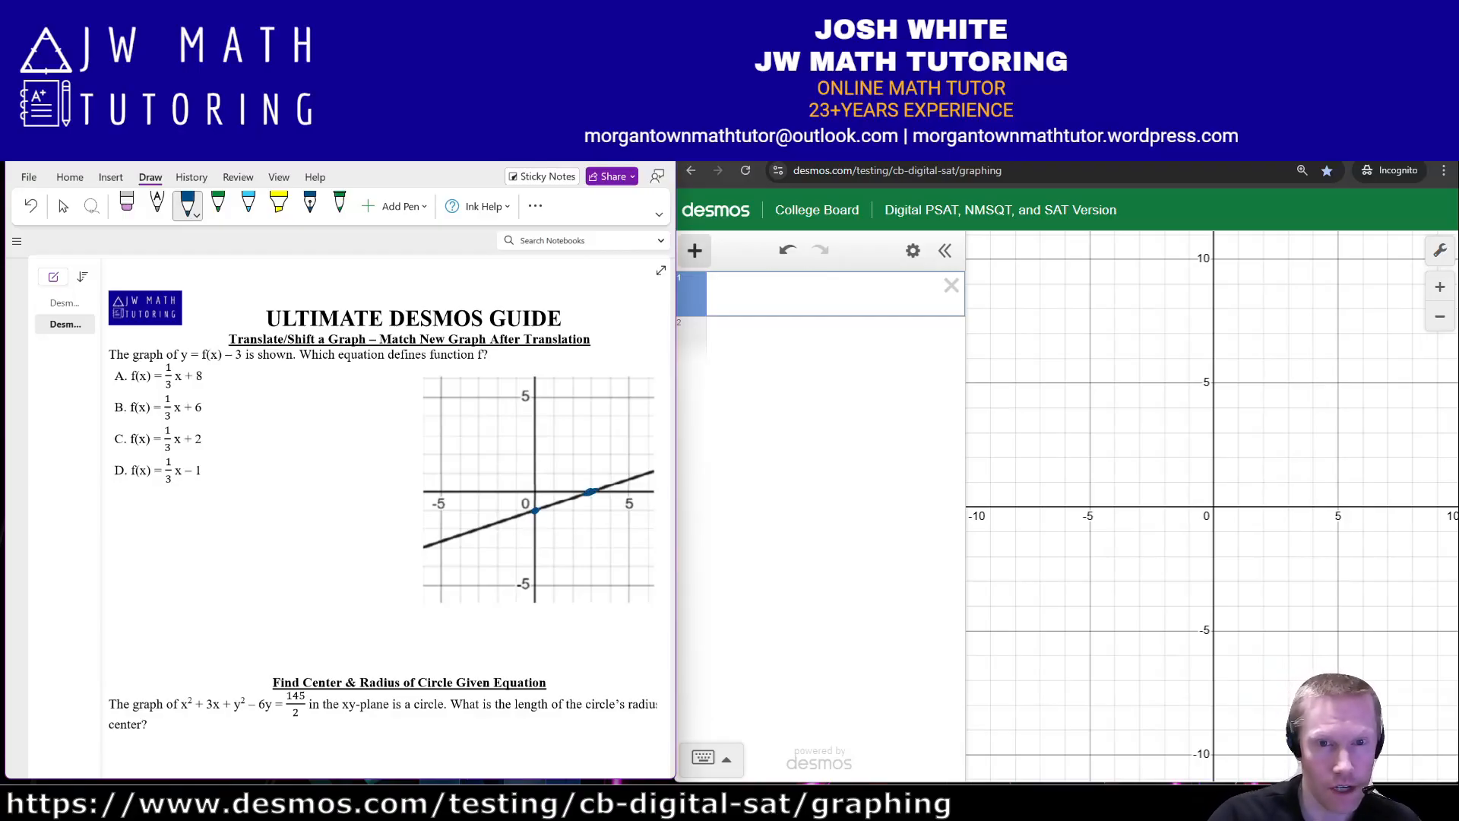
- Add a table to the calculator containing the line's points (3, 0) and (0, −1)
{"action": "left_click", "coordinate": [694, 251]}
{"action": "left_click", "coordinate": [707, 334]}
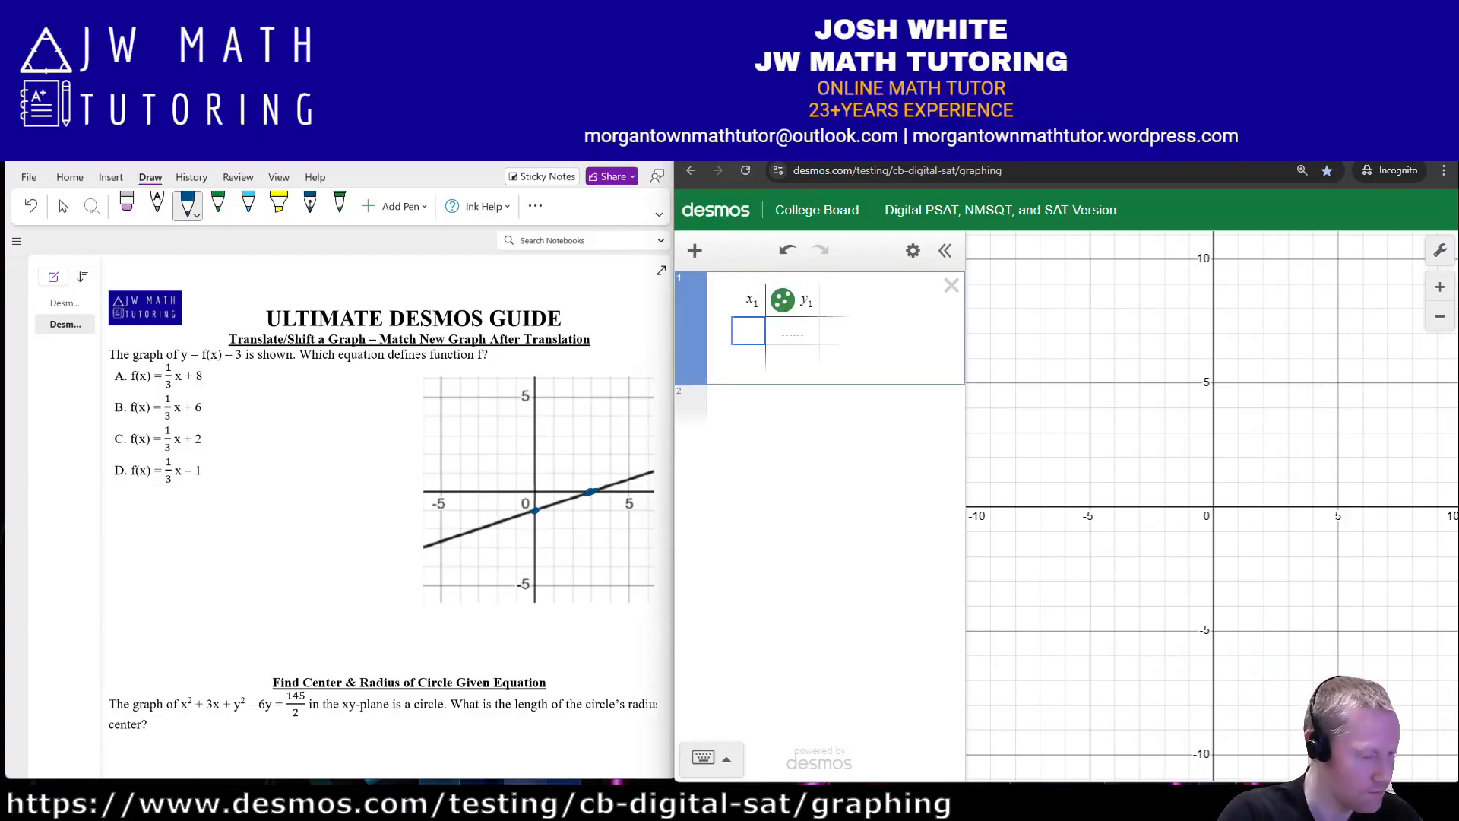
{"action": "type", "text": "3"}
{"action": "key", "text": "Tab"}
{"action": "type", "text": "0"}
{"action": "key", "text": "Return"}
{"action": "type", "text": "0"}
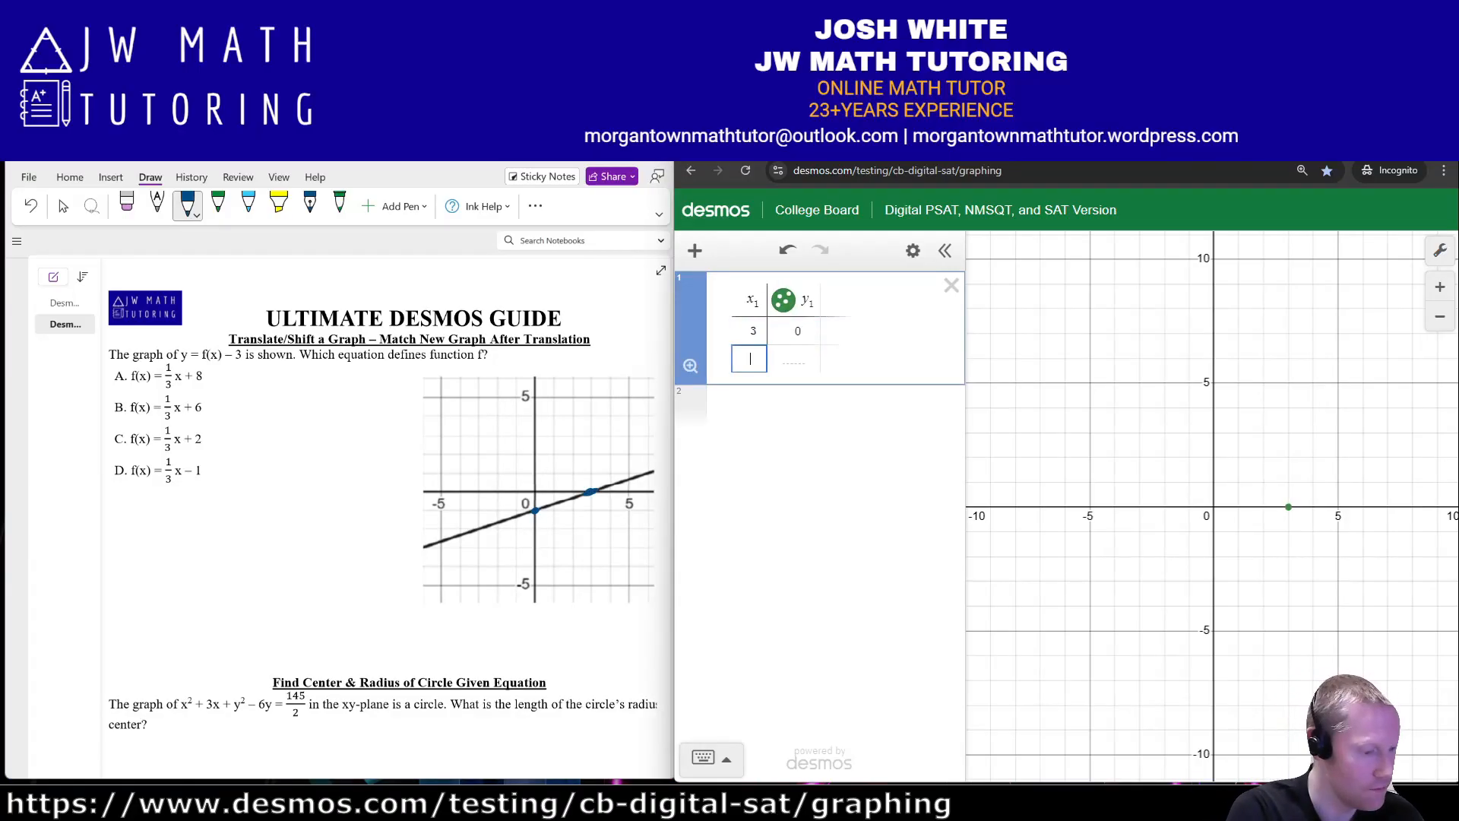
{"action": "key", "text": "Tab"}
{"action": "type", "text": "-1"}
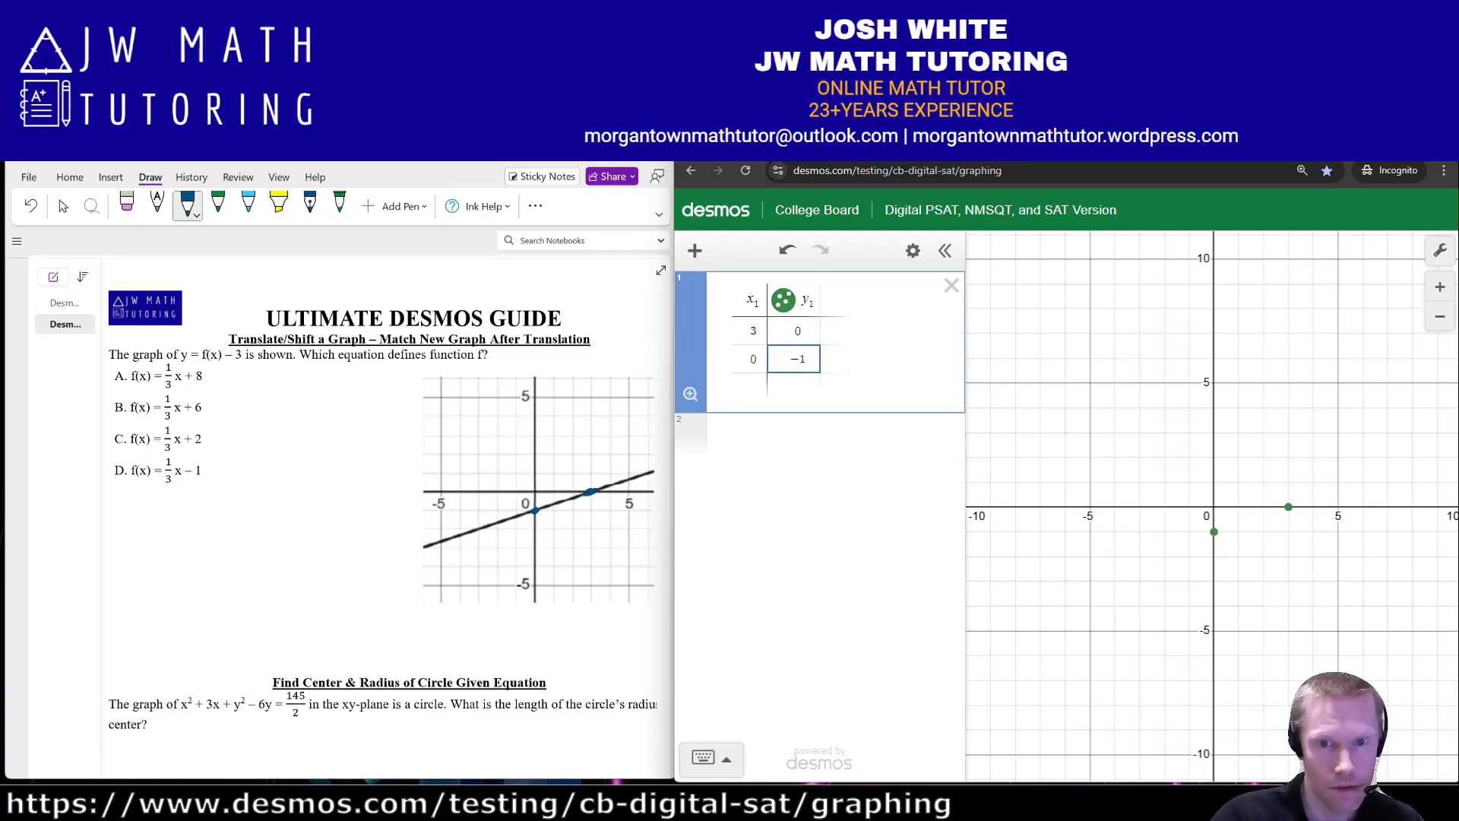
- Fit a linear regression to the table points with y₁ ~ mx₁ + b
{"action": "left_click", "coordinate": [820, 436]}
{"action": "type", "text": "y1~mx1"}
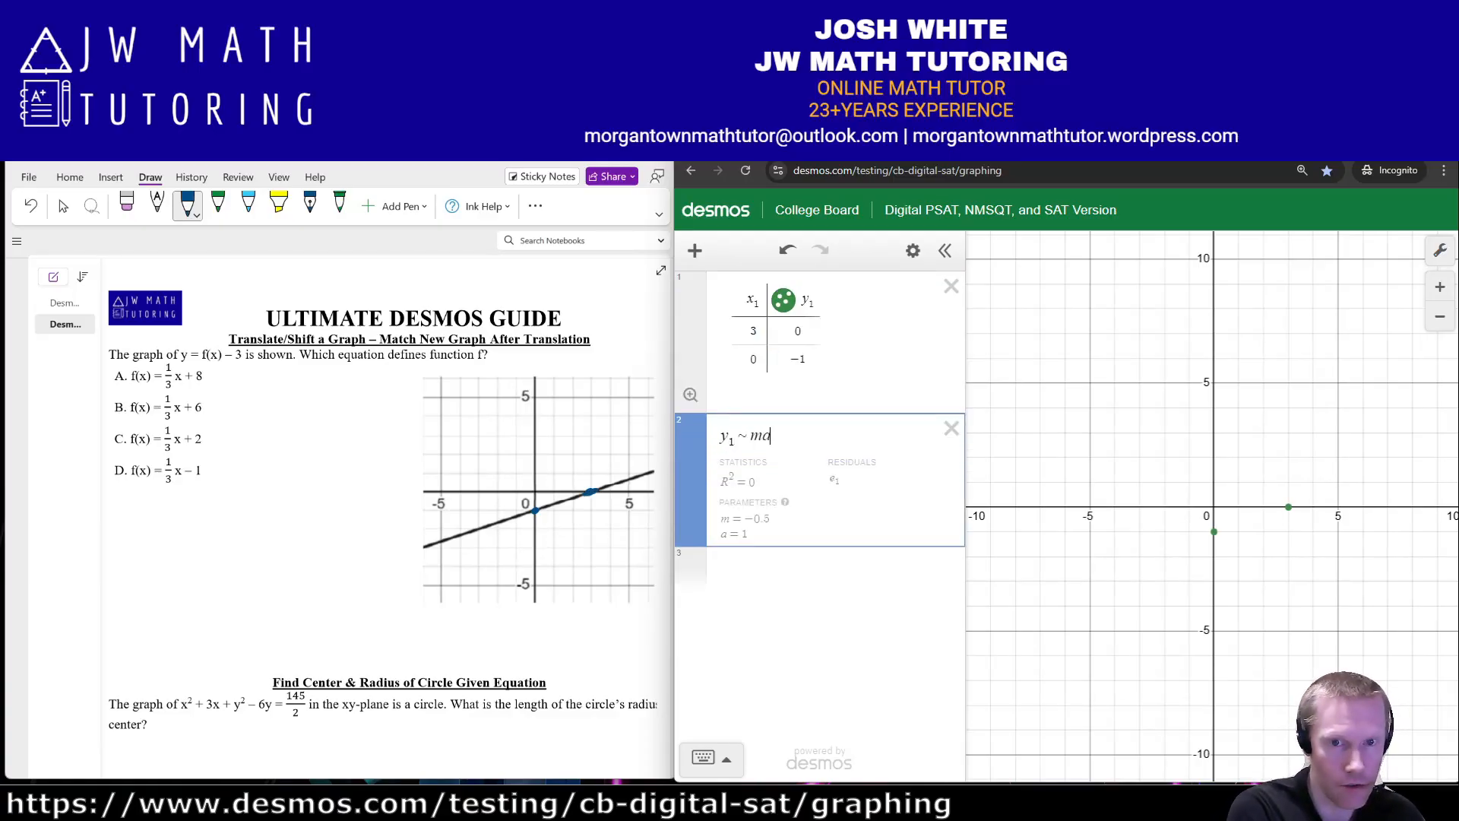
{"action": "key", "text": "BackSpace"}
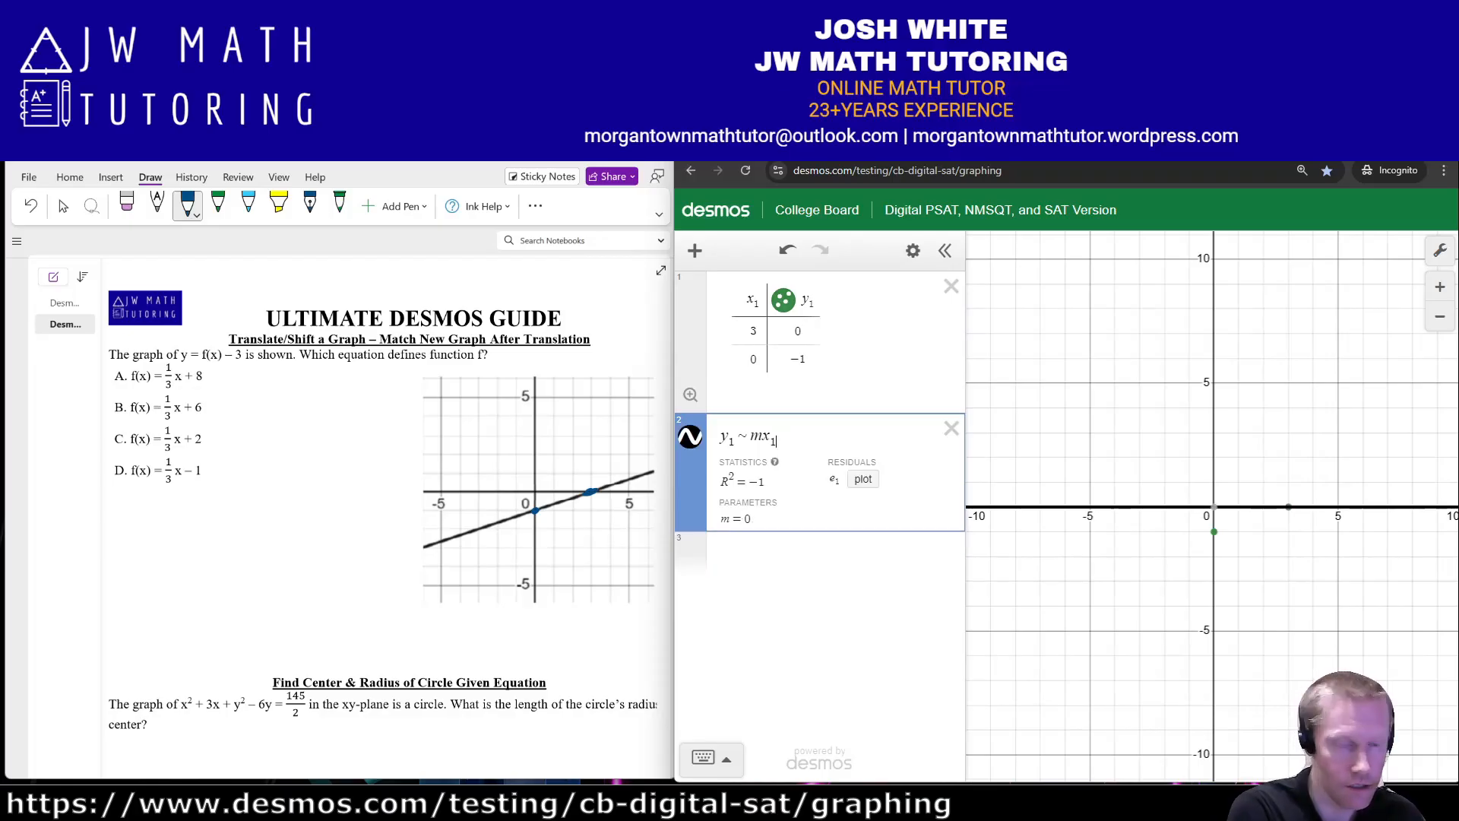
{"action": "type", "text": "+b"}
{"action": "key", "text": "BackSpace"}
{"action": "key", "text": "BackSpace"}
{"action": "type", "text": "1"}
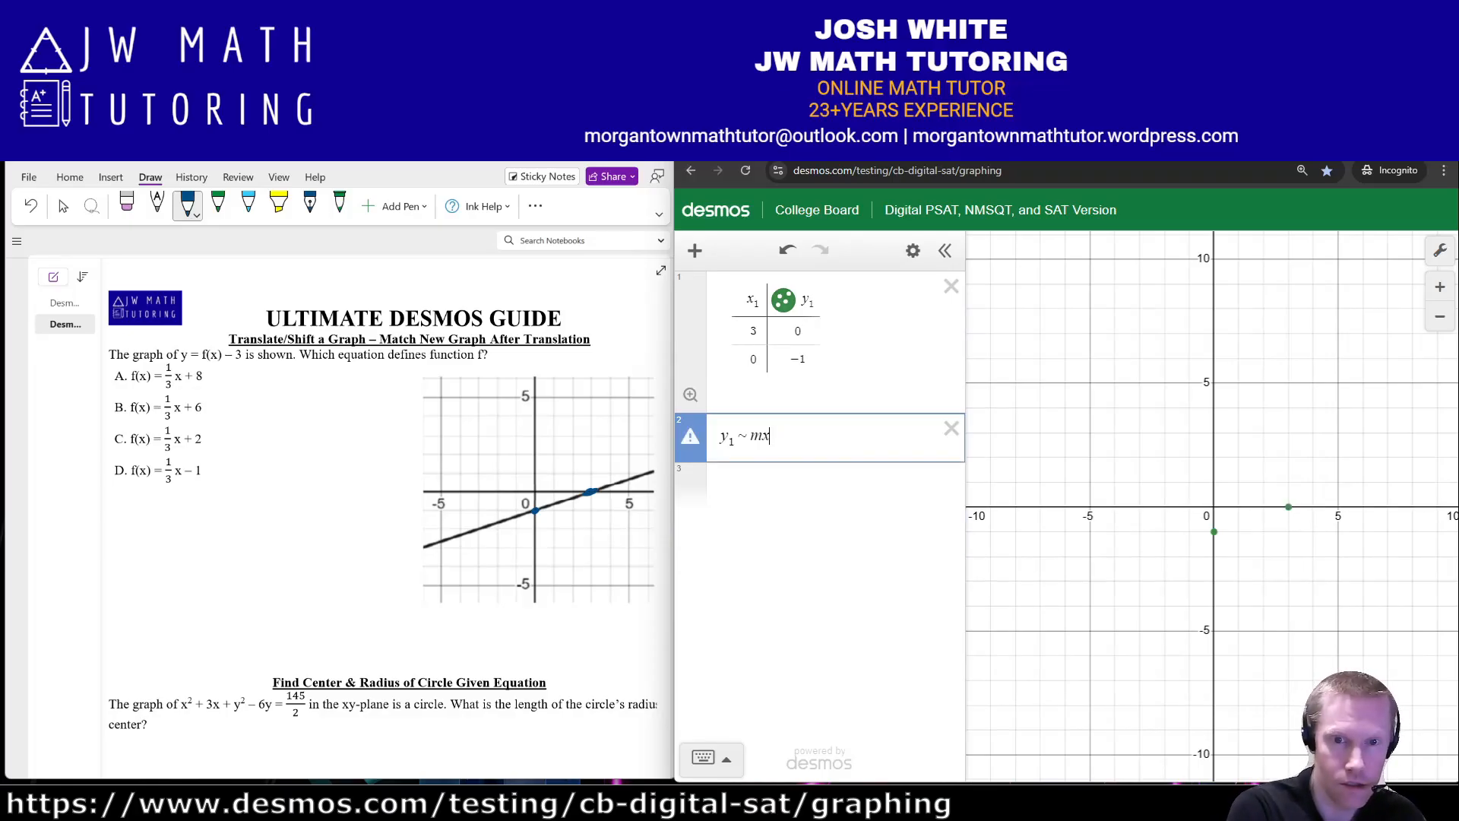
{"action": "key", "text": "Right"}
{"action": "type", "text": "+ b"}
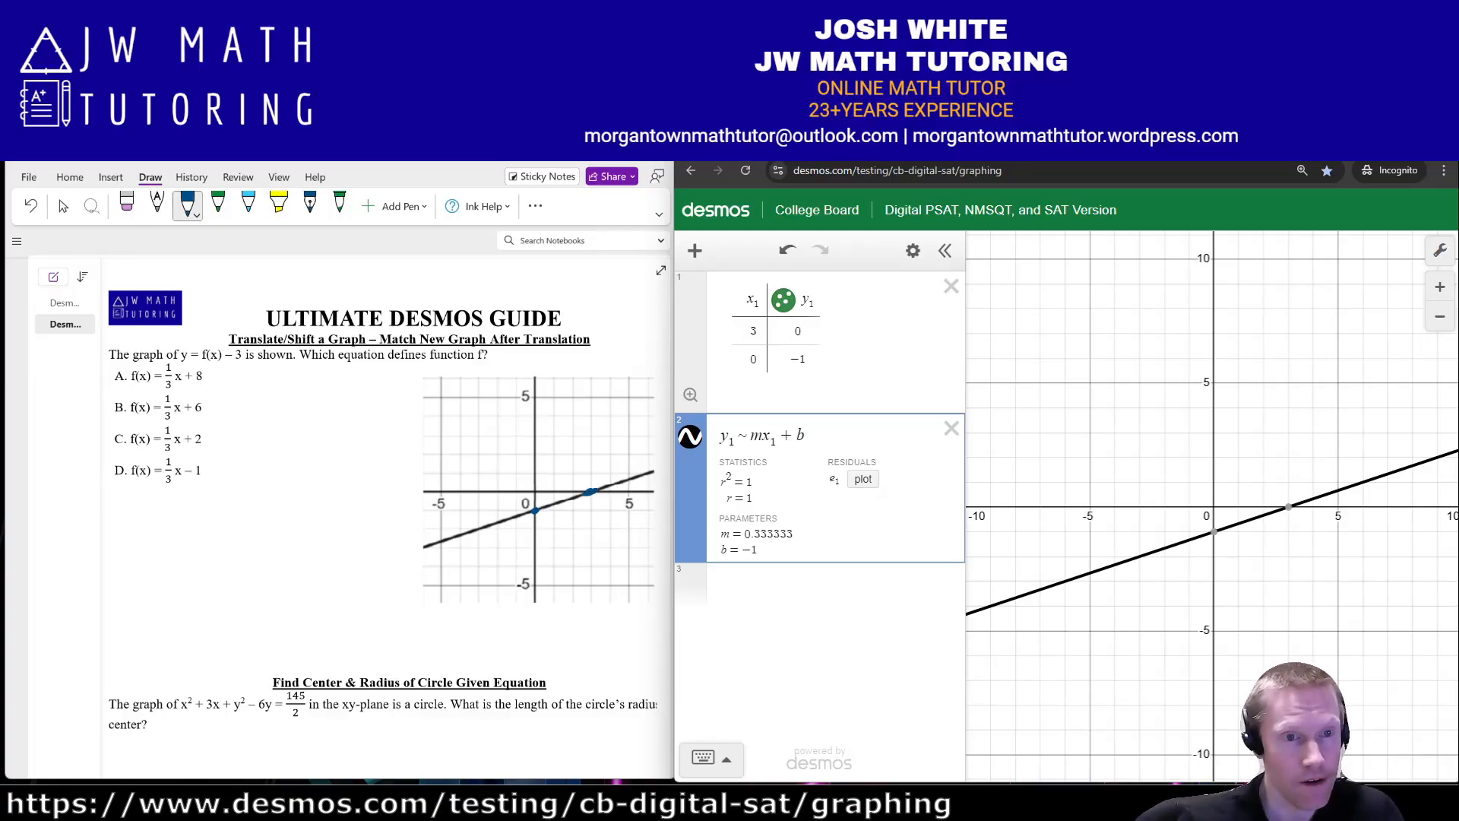
- Handwrite the rearranged equation f(x) = y + 3 below the answer choices
{"action": "mouse_move", "coordinate": [189, 503]}
{"action": "left_mouse_down"}
{"action": "mouse_move", "coordinate": [162, 530]}
{"action": "mouse_move", "coordinate": [188, 514]}
{"action": "left_mouse_up"}
{"action": "left_click_drag", "start_coordinate": [199, 506], "coordinate": [192, 528]}
{"action": "mouse_move", "coordinate": [201, 513]}
{"action": "left_mouse_down"}
{"action": "mouse_move", "coordinate": [215, 524]}
{"action": "mouse_move", "coordinate": [202, 528]}
{"action": "left_mouse_up"}
{"action": "left_click_drag", "start_coordinate": [222, 503], "coordinate": [219, 529]}
{"action": "left_click_drag", "start_coordinate": [241, 513], "coordinate": [253, 519]}
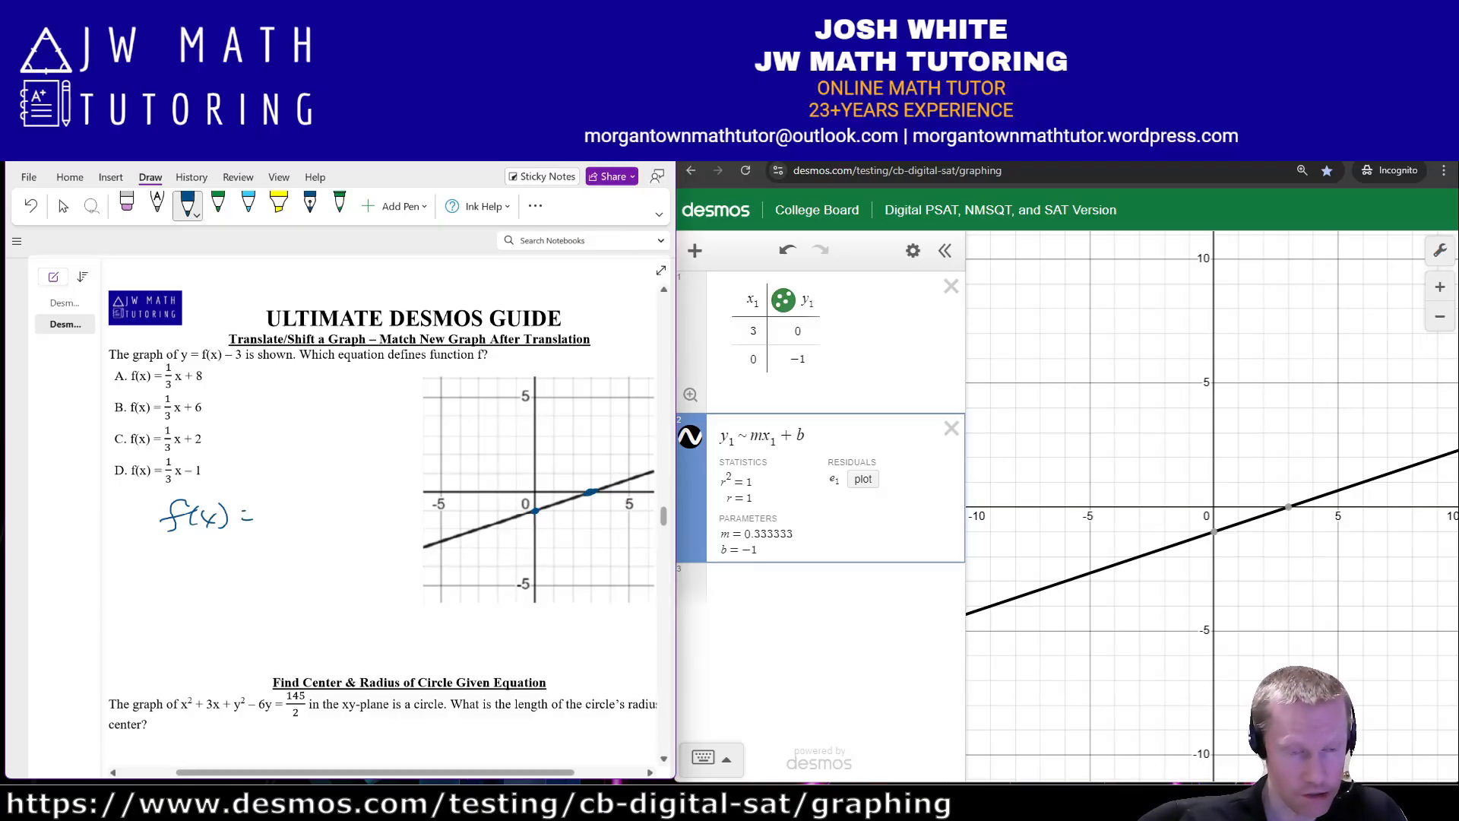
{"action": "mouse_move", "coordinate": [267, 507]}
{"action": "left_mouse_down"}
{"action": "mouse_move", "coordinate": [274, 532]}
{"action": "mouse_move", "coordinate": [316, 511]}
{"action": "left_mouse_up"}
{"action": "left_click_drag", "start_coordinate": [307, 503], "coordinate": [306, 520]}
{"action": "mouse_move", "coordinate": [325, 497]}
{"action": "left_mouse_down"}
{"action": "mouse_move", "coordinate": [347, 493]}
{"action": "mouse_move", "coordinate": [325, 520]}
{"action": "left_mouse_up"}
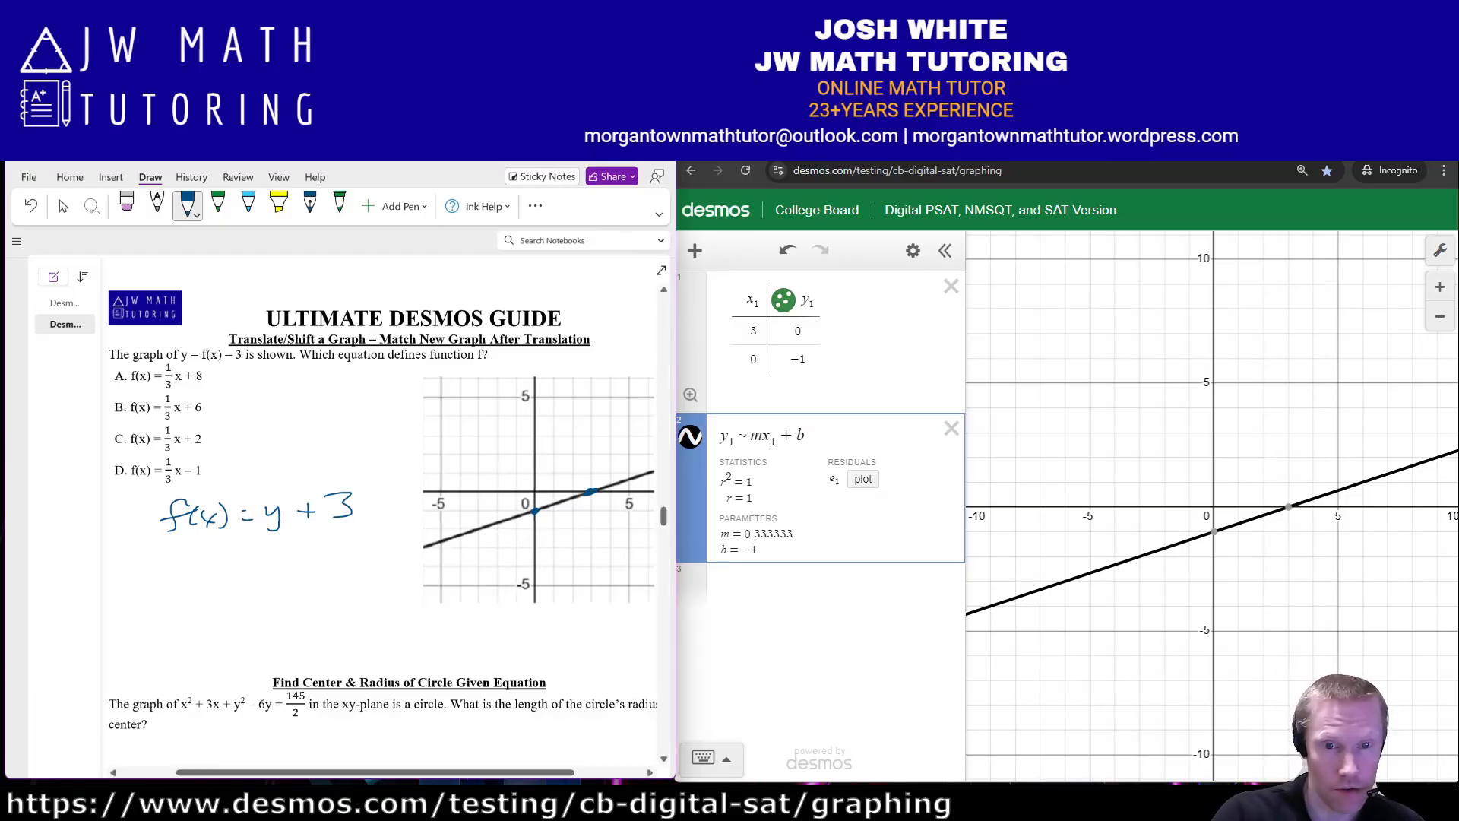
- Define g(x) = mx + b and the shifted function f(x) = g(x)+3 beneath the regression
{"action": "left_click", "coordinate": [791, 586]}
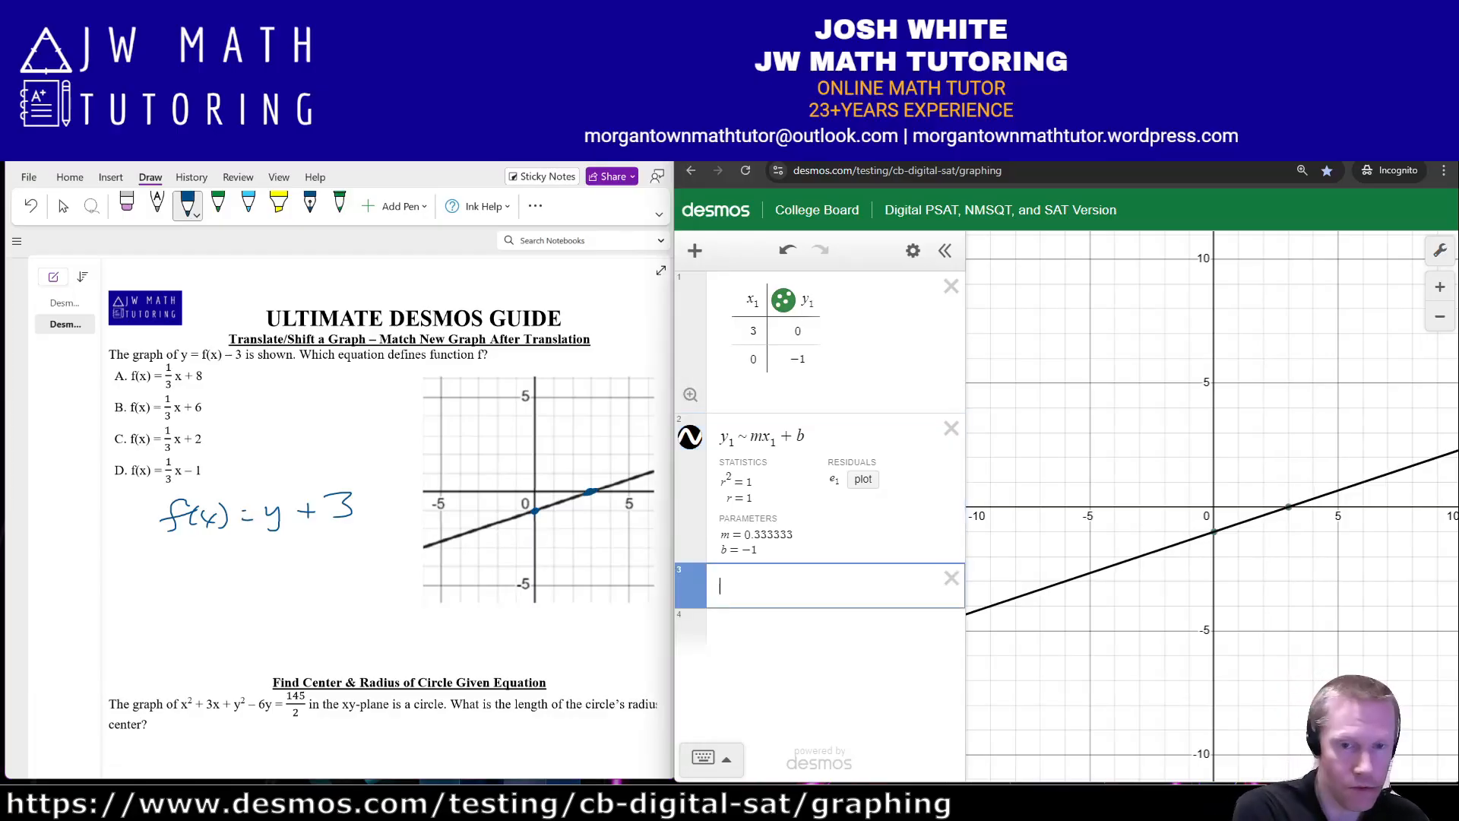
{"action": "type", "text": "g(x"}
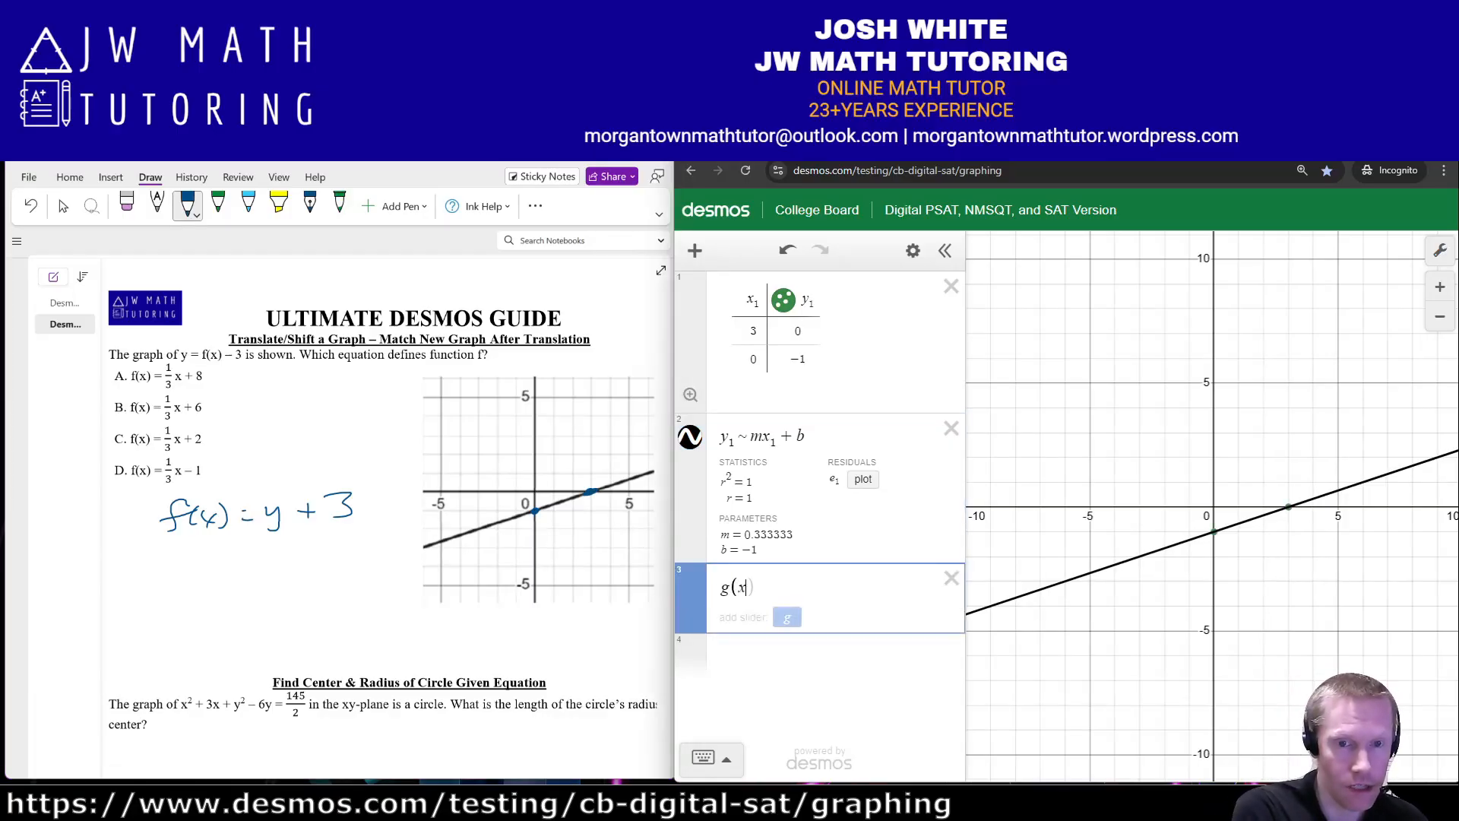
{"action": "type", "text": ") = mx + b"}
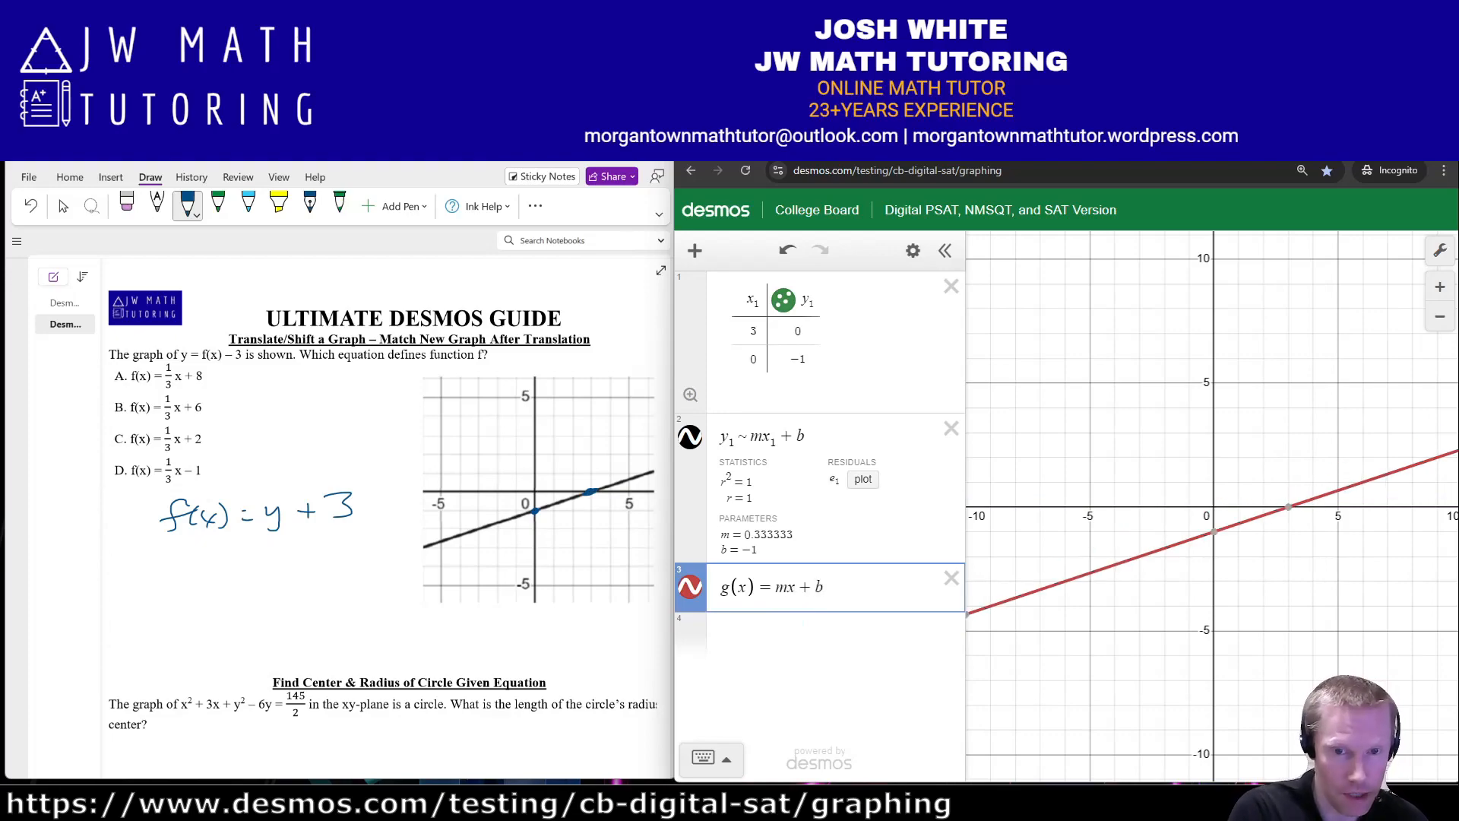
{"action": "key", "text": "Return"}
{"action": "type", "text": "f(x)"}
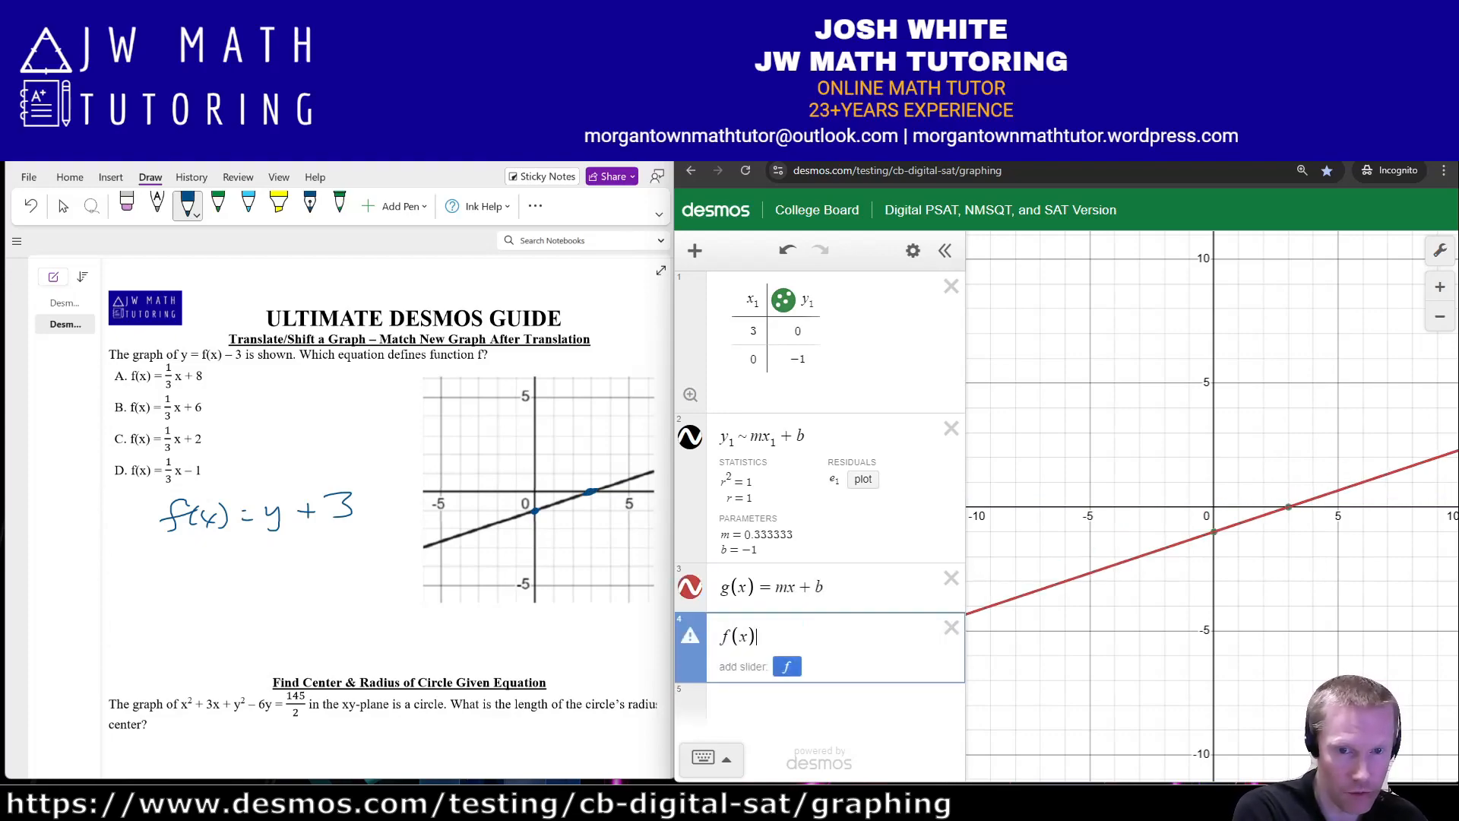
{"action": "type", "text": " = g(x)+3"}
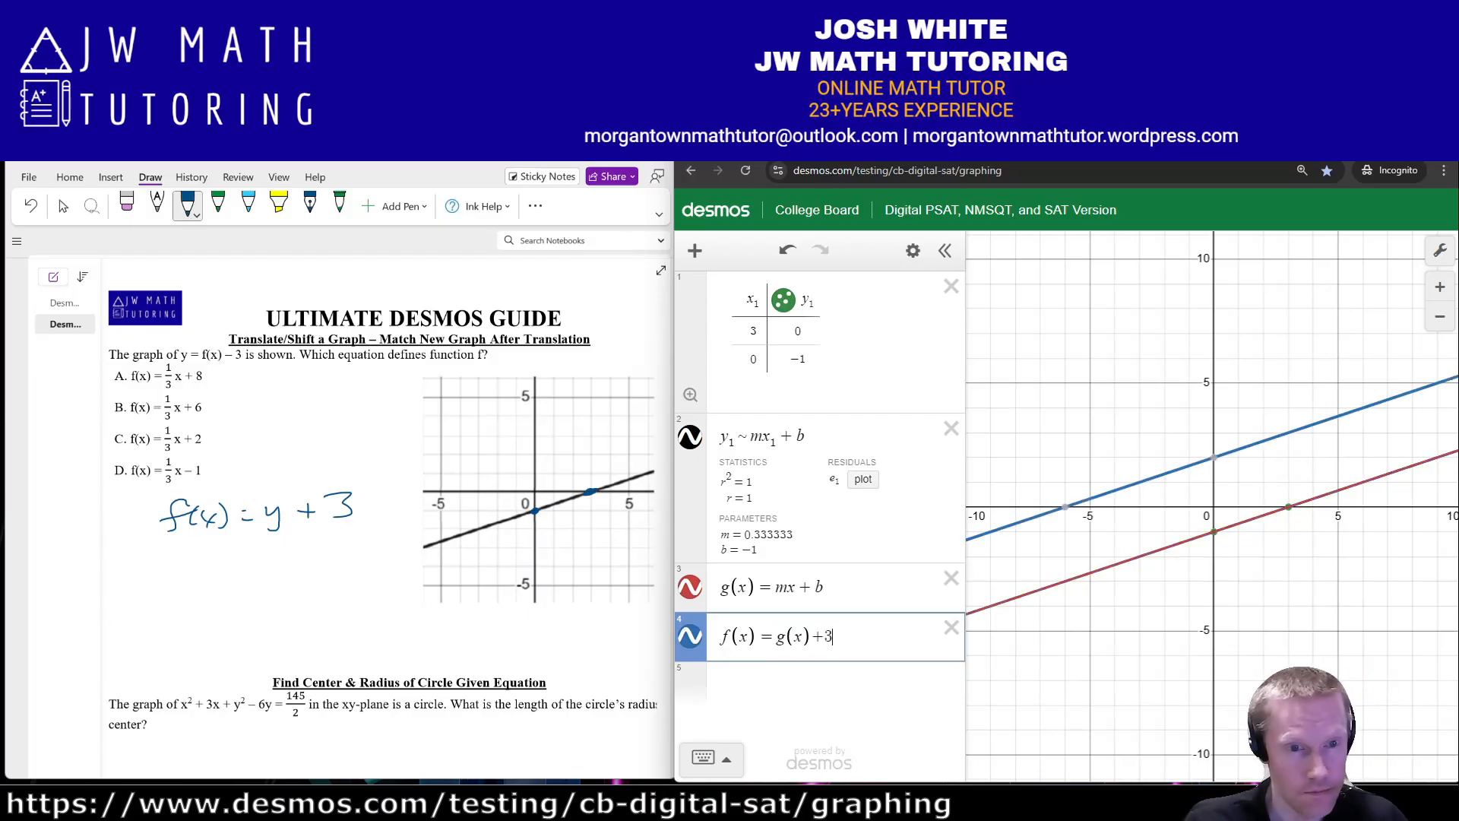
- Show the y-intercept of f(x) on the graph and circle answer choice C in the guide
{"action": "mouse_move", "coordinate": [1214, 457]}
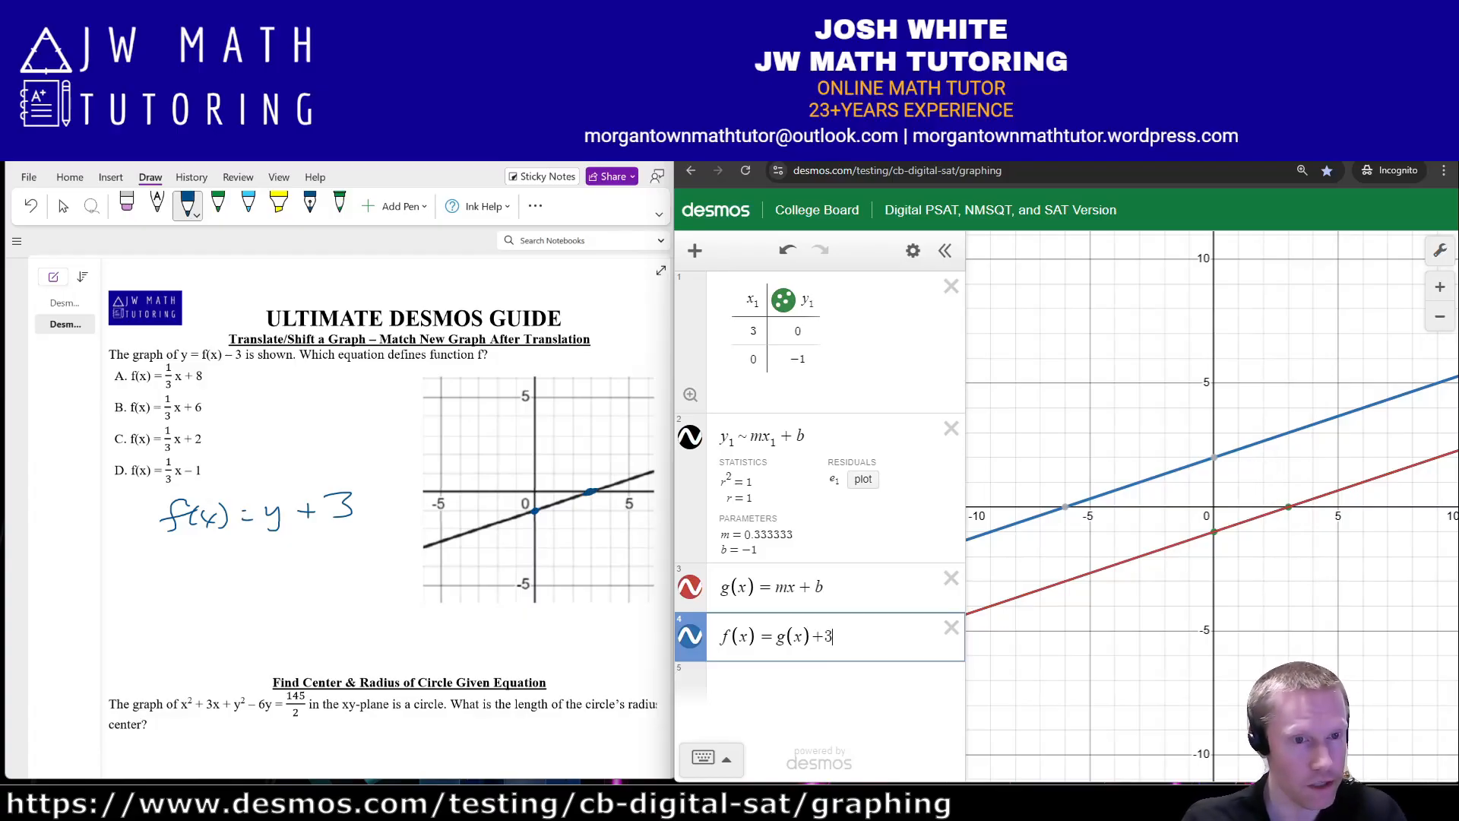
{"action": "left_click", "coordinate": [1214, 458]}
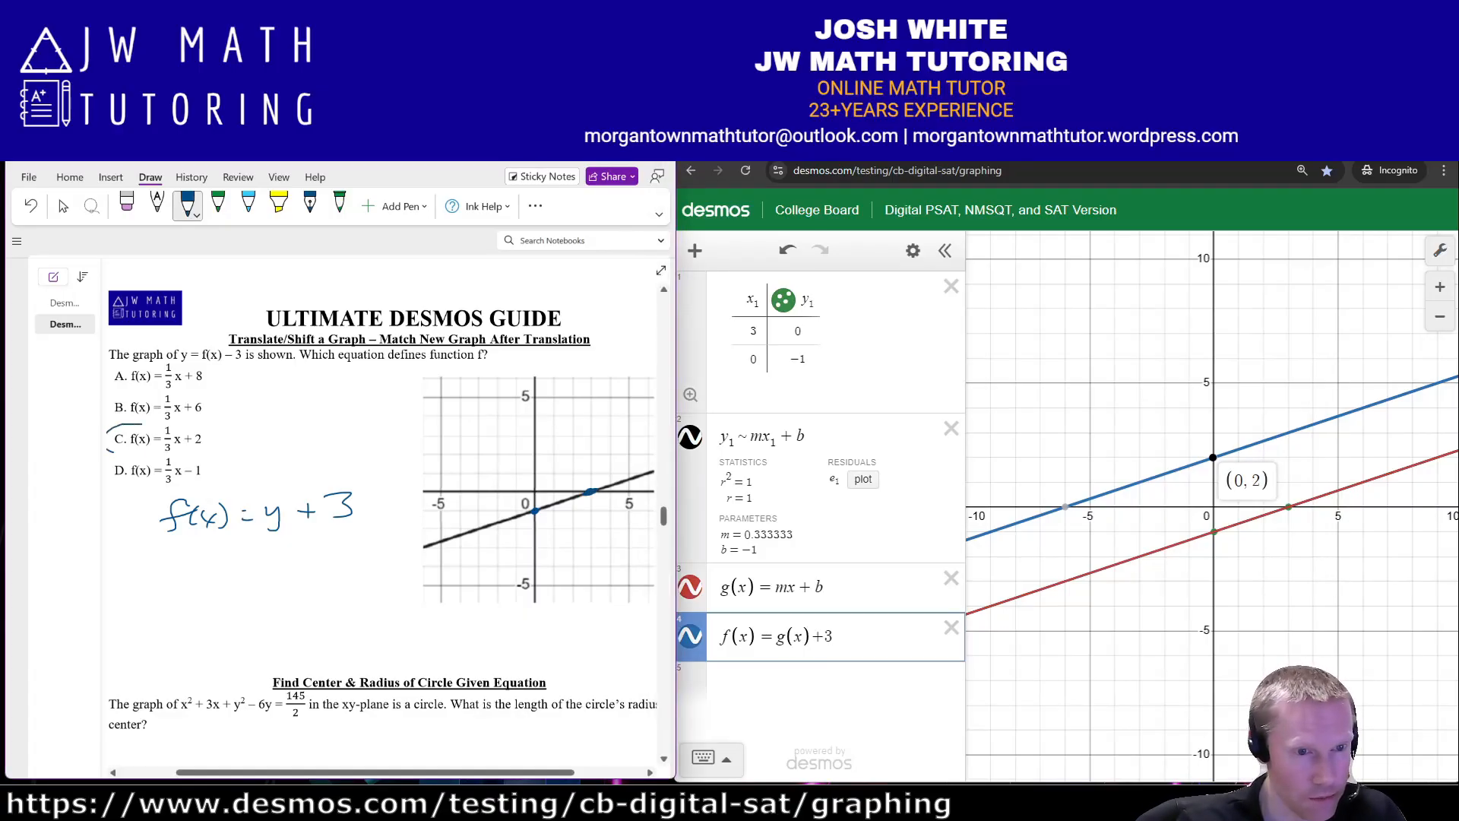
{"action": "left_click_drag", "start_coordinate": [163, 430], "coordinate": [141, 424]}
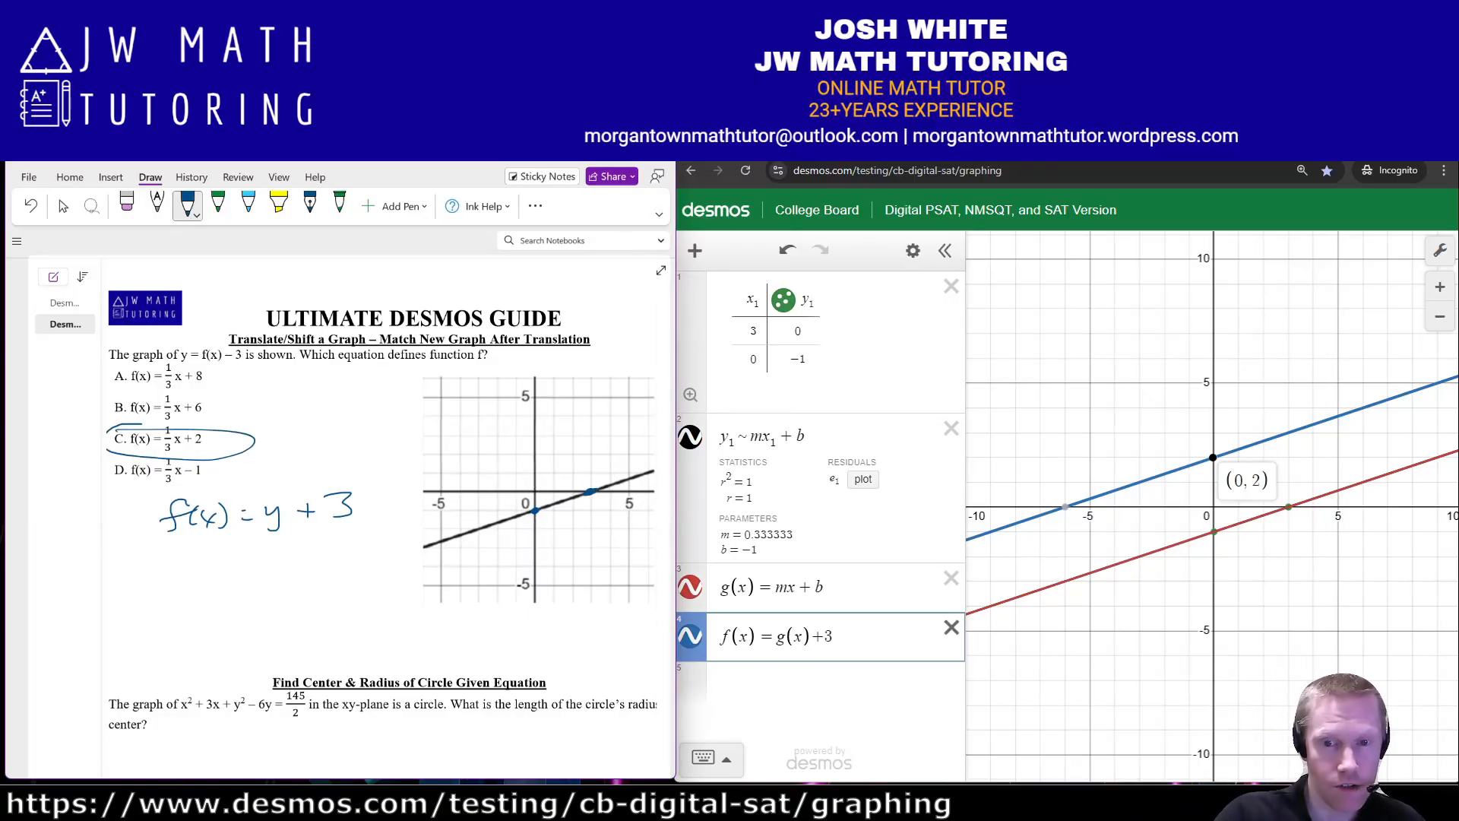
- Replace the g(x) and f(x) definitions with the single expression mx + b + 3
{"action": "left_click", "coordinate": [950, 628]}
{"action": "left_click", "coordinate": [951, 578]}
{"action": "left_click", "coordinate": [806, 586]}
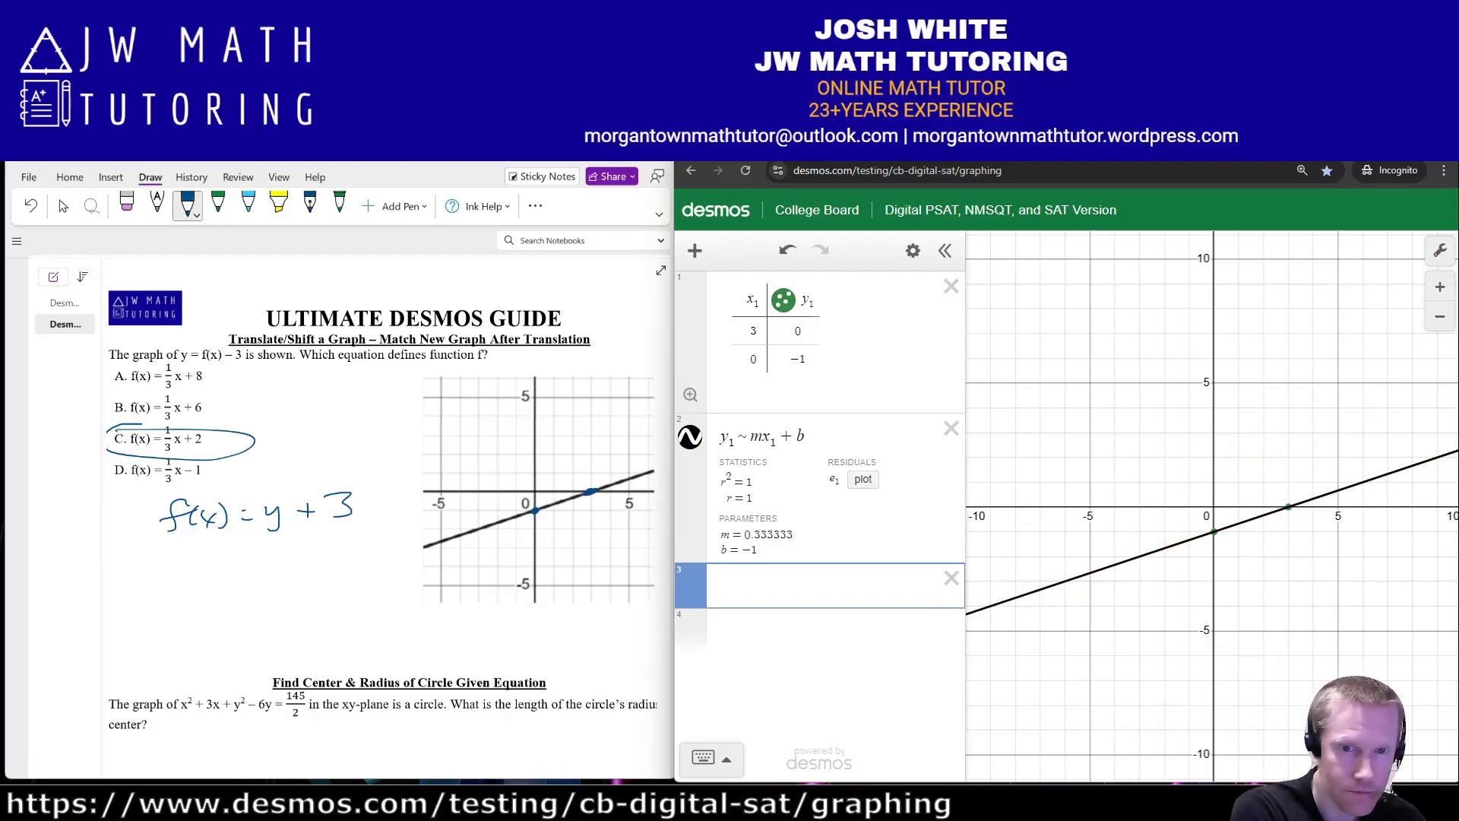
{"action": "type", "text": "mx + b "}
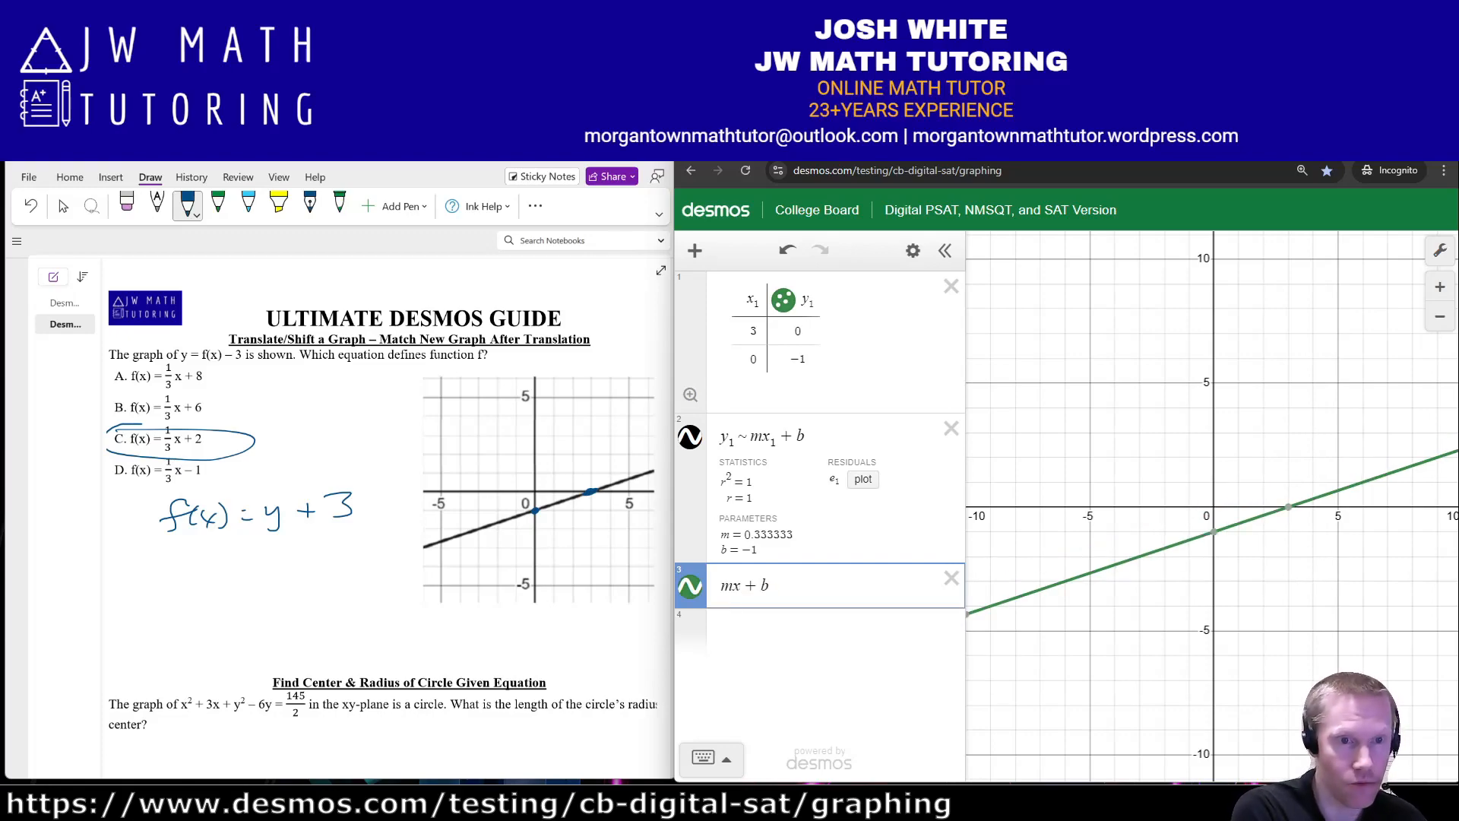
{"action": "type", "text": "+ 3"}
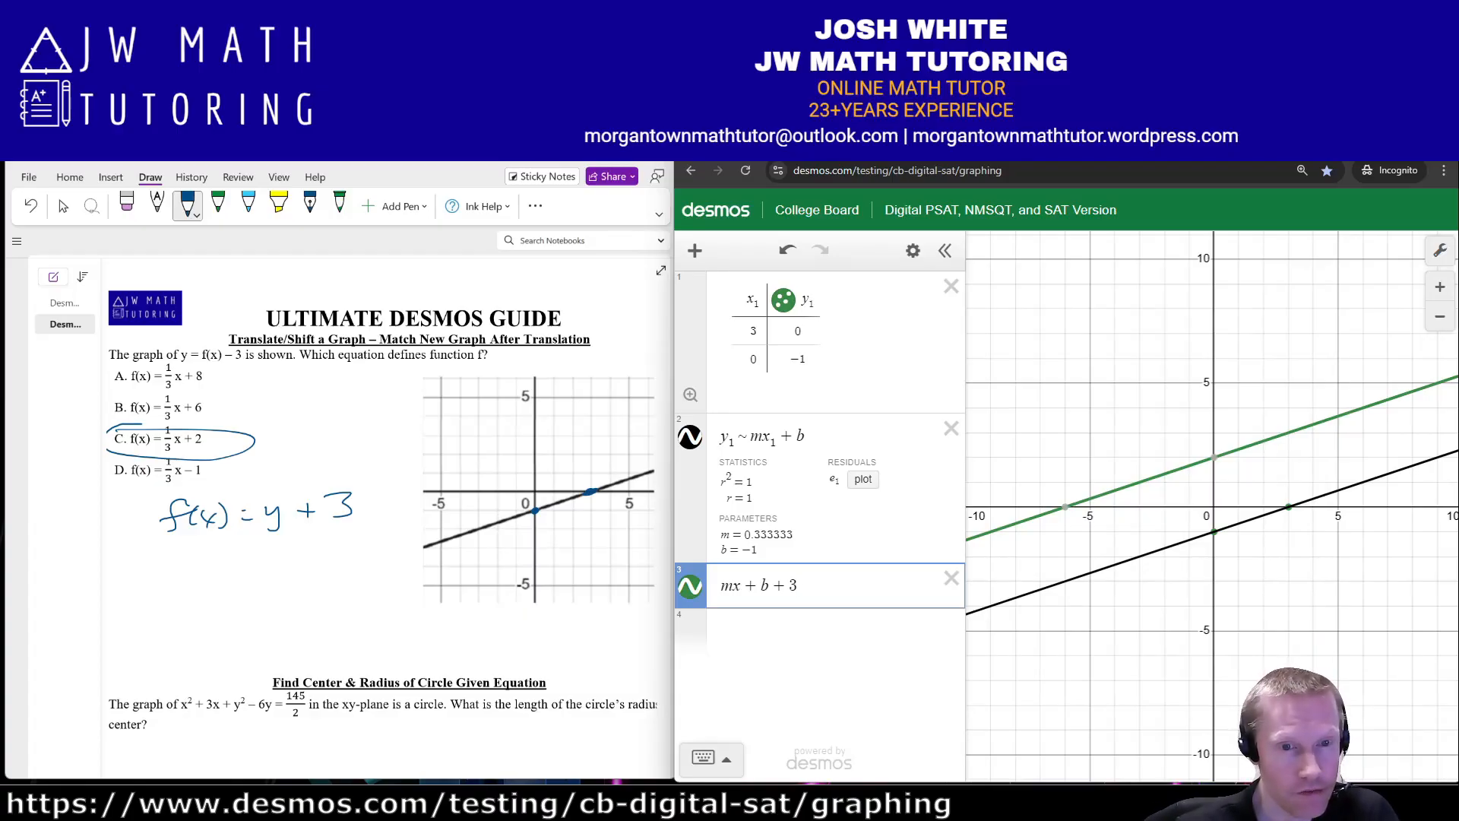
- Sketch the shifted line above the original graph, annotate the gap with two up-3 arrows and one downward arrow, and label the original line y
{"action": "left_click_drag", "start_coordinate": [409, 515], "coordinate": [652, 406]}
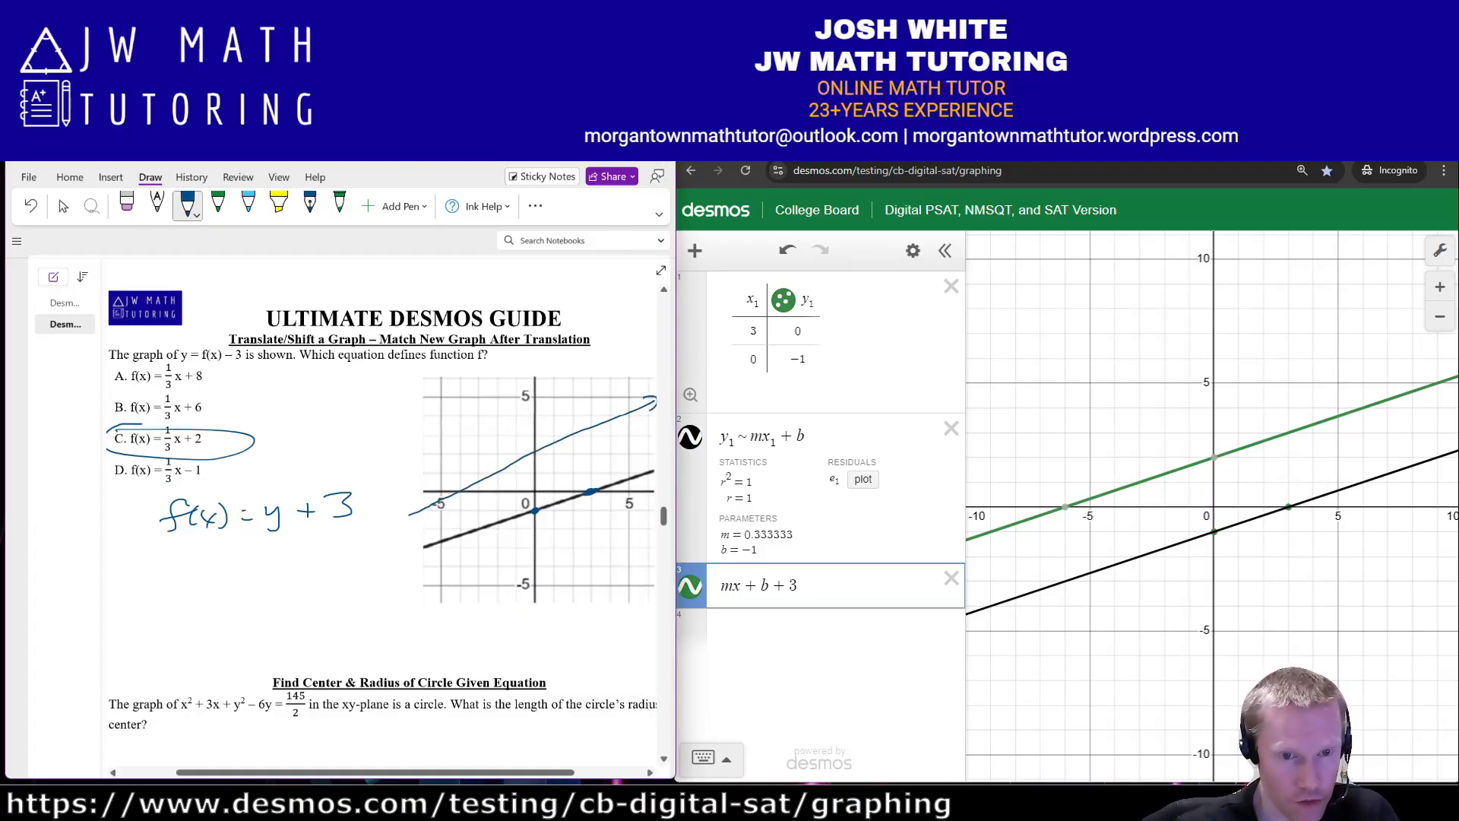
{"action": "mouse_move", "coordinate": [439, 515]}
{"action": "left_mouse_down"}
{"action": "mouse_move", "coordinate": [447, 530]}
{"action": "mouse_move", "coordinate": [455, 508]}
{"action": "mouse_move", "coordinate": [466, 523]}
{"action": "left_mouse_up"}
{"action": "mouse_move", "coordinate": [605, 464]}
{"action": "left_mouse_down"}
{"action": "mouse_move", "coordinate": [615, 441]}
{"action": "mouse_move", "coordinate": [627, 457]}
{"action": "left_mouse_up"}
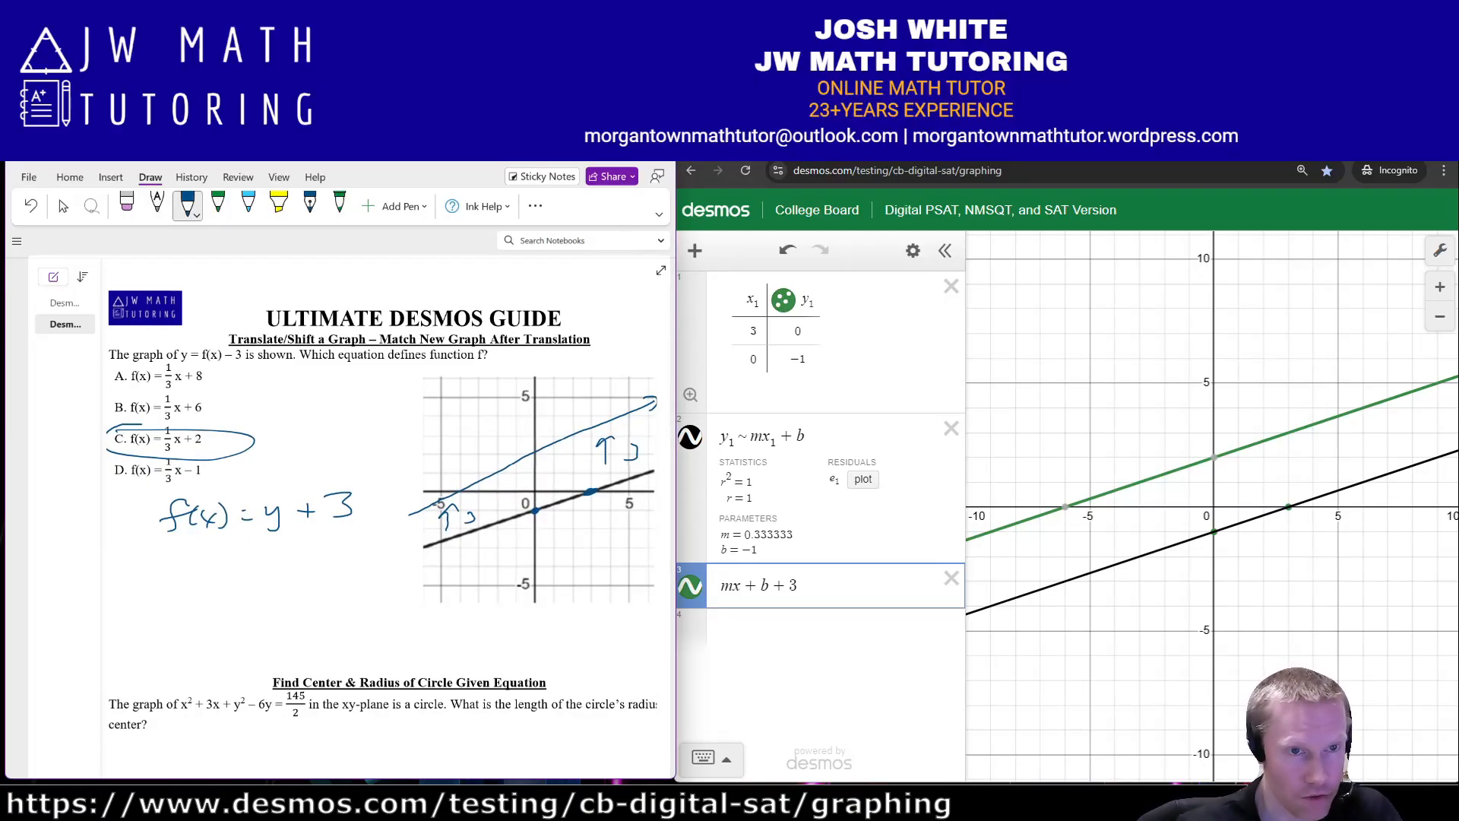
{"action": "left_click_drag", "start_coordinate": [542, 455], "coordinate": [532, 498]}
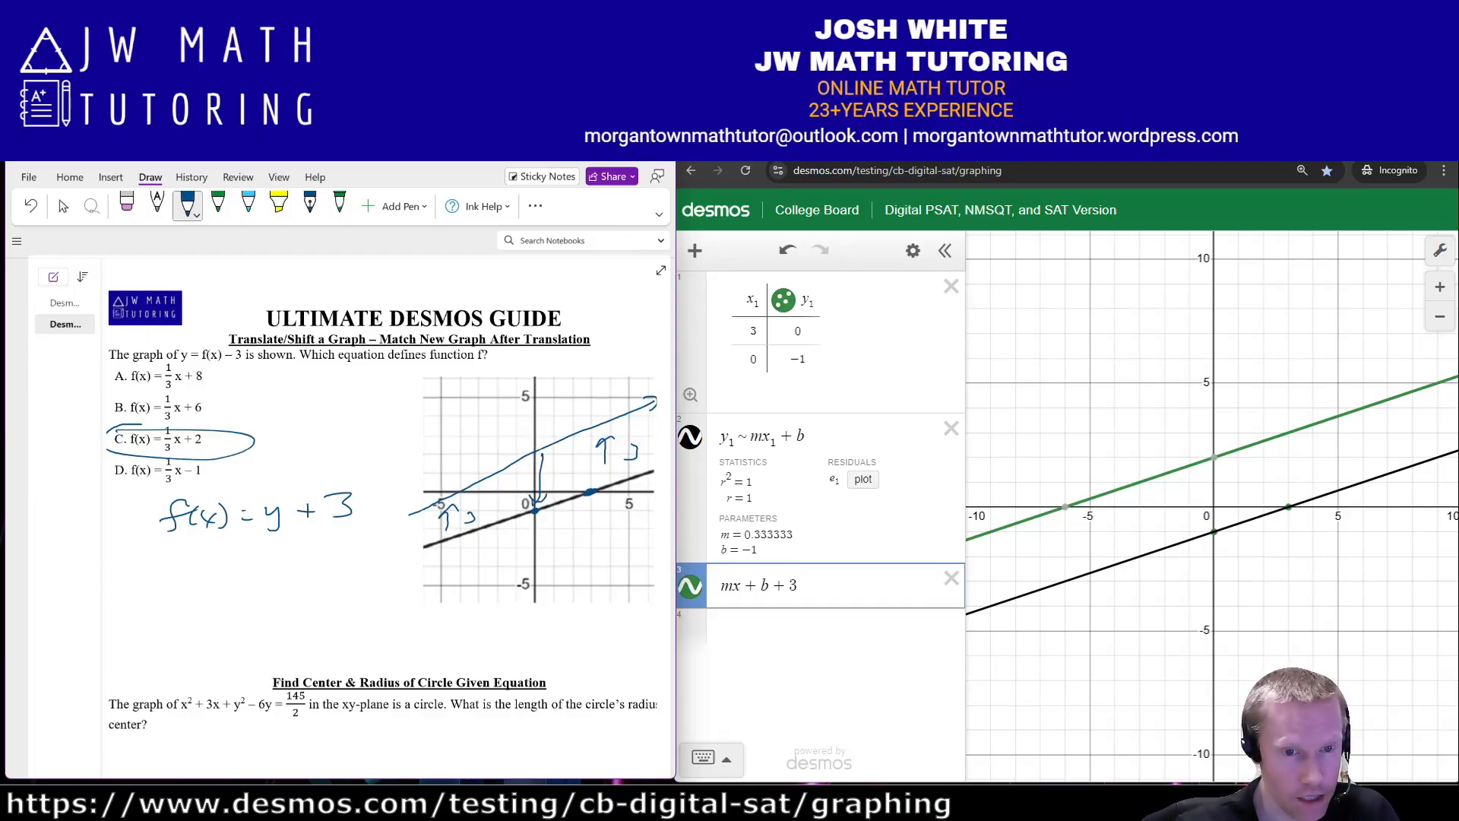
{"action": "left_click_drag", "start_coordinate": [406, 544], "coordinate": [409, 569]}
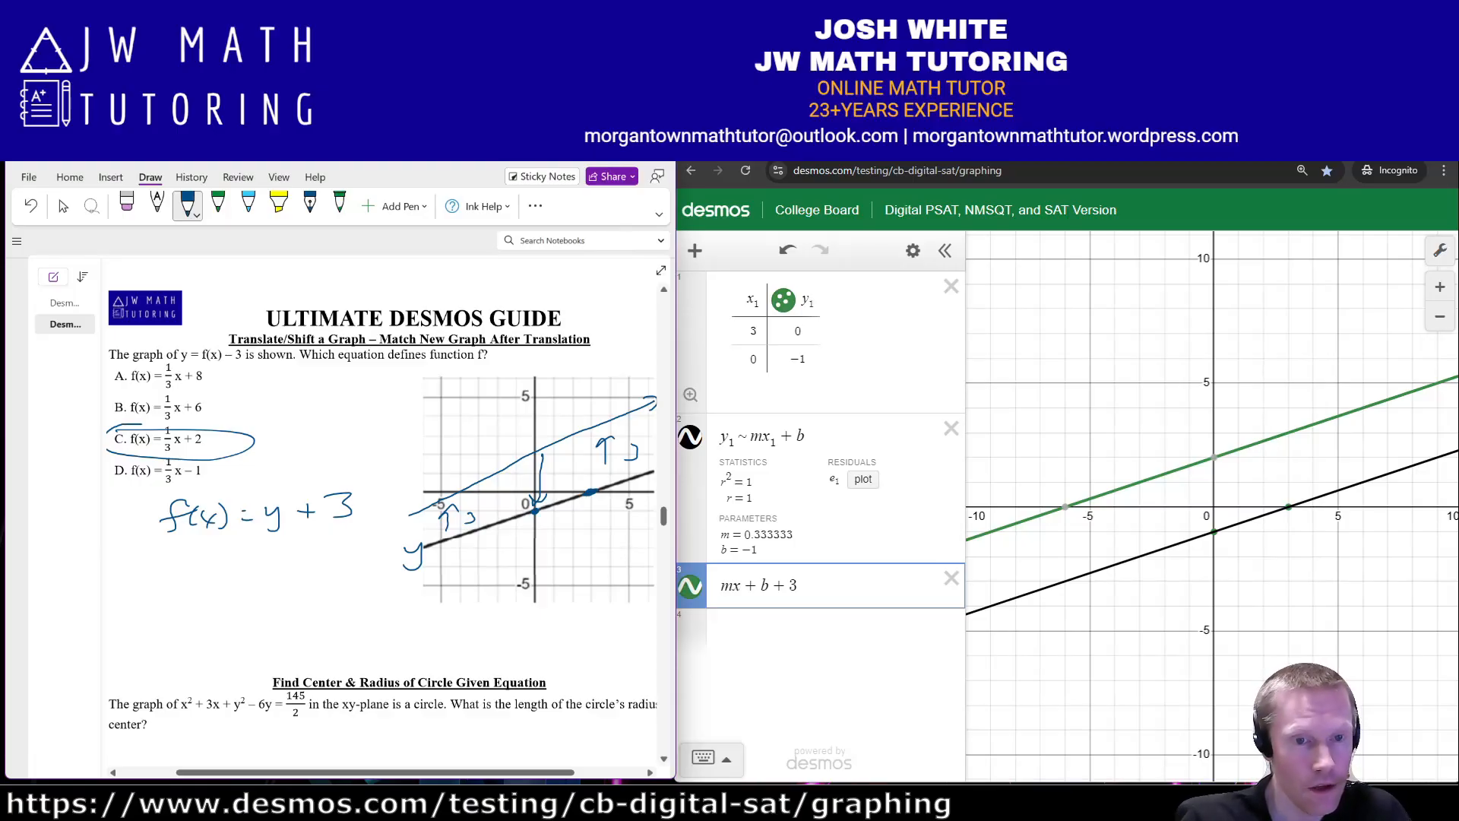
- Switch to the PDF of the SAT Desmos guide to view the Translate/Shift a Graph entry
{"action": "mouse_move", "coordinate": [389, 799]}
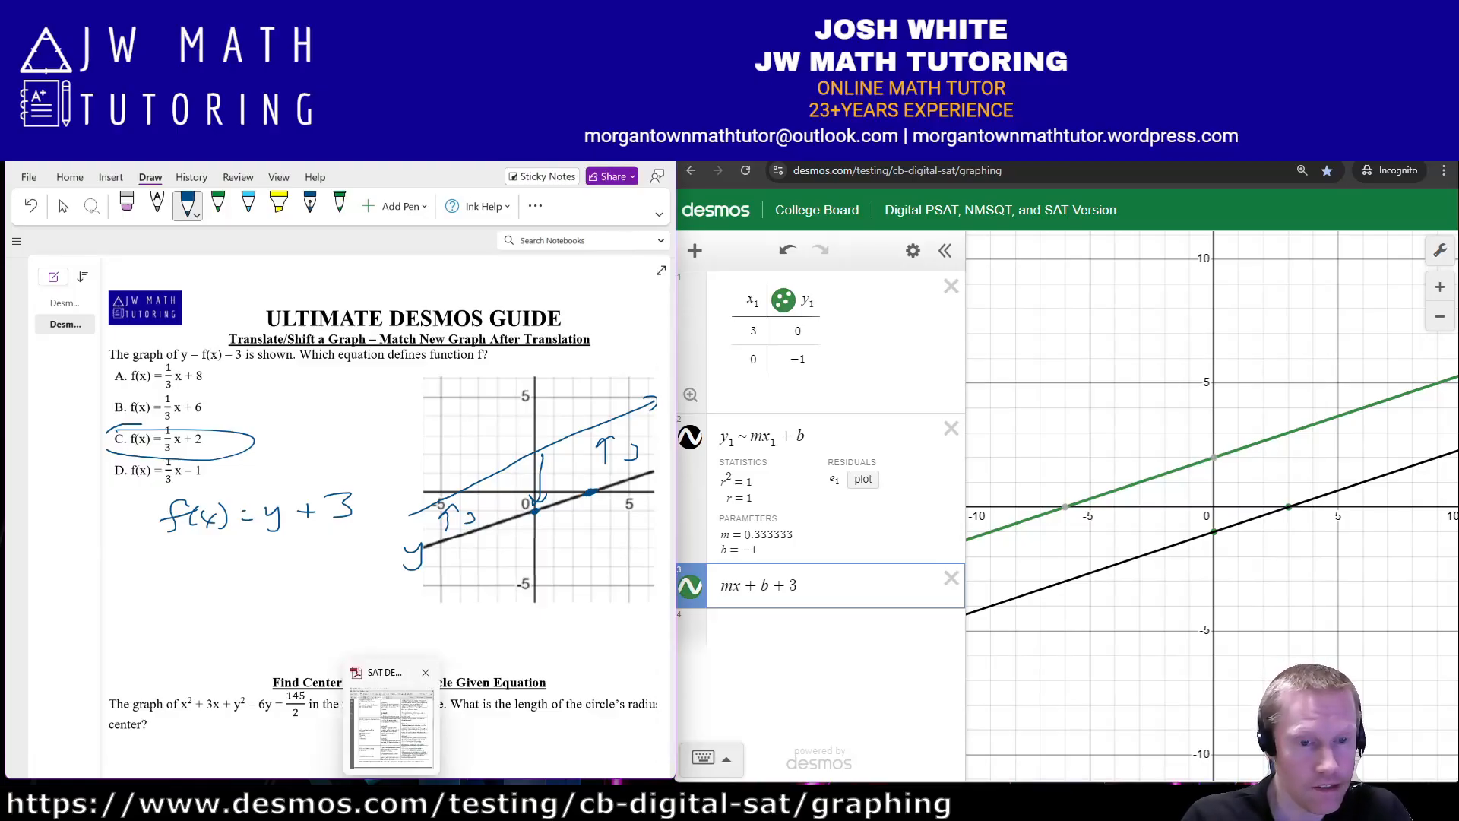
{"action": "left_click", "coordinate": [389, 726]}
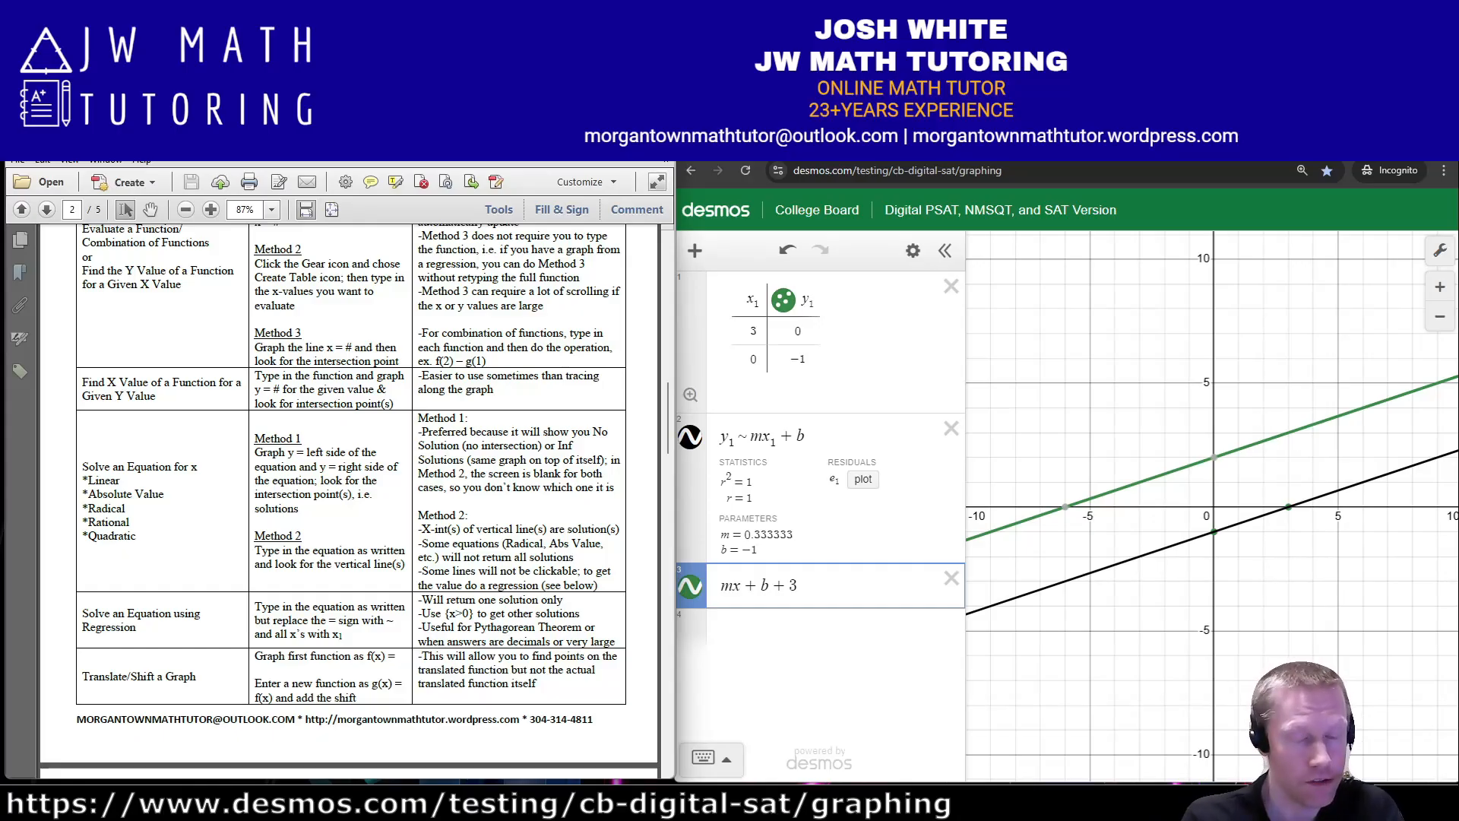